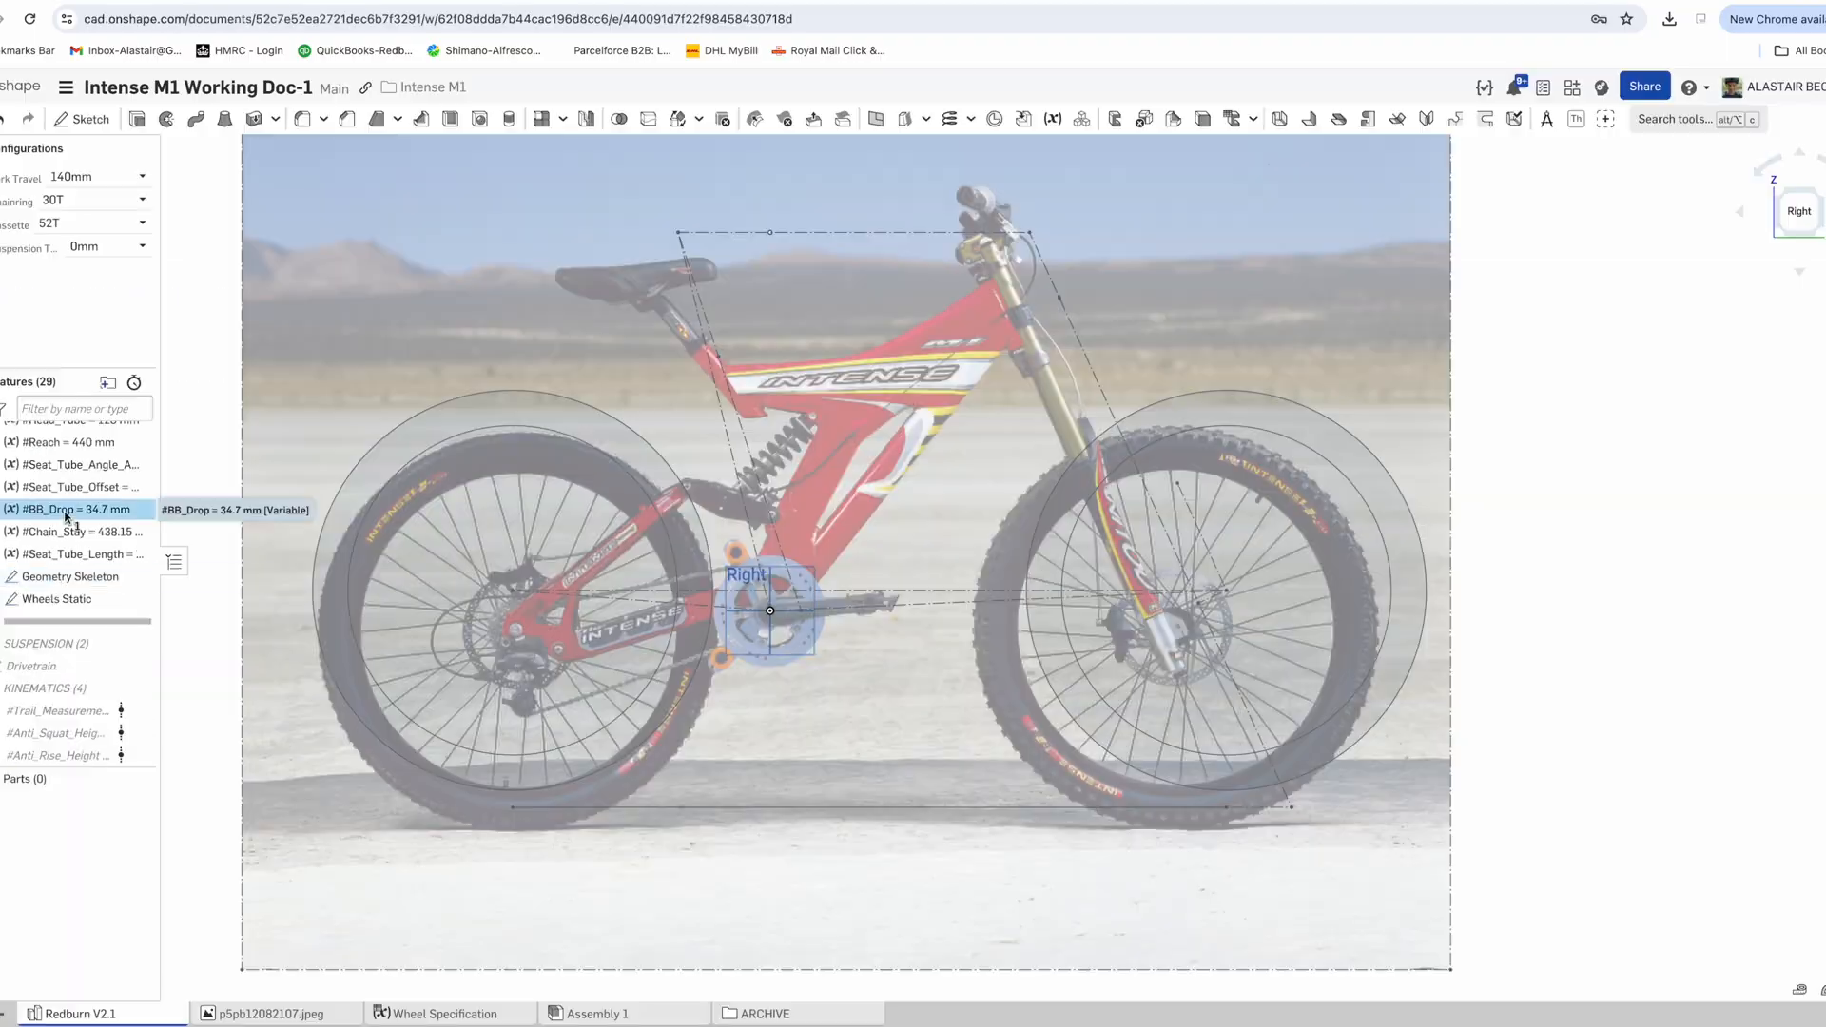
double_click(70, 695)
scroll(1452, 495, "up", 5)
double_click(1453, 495)
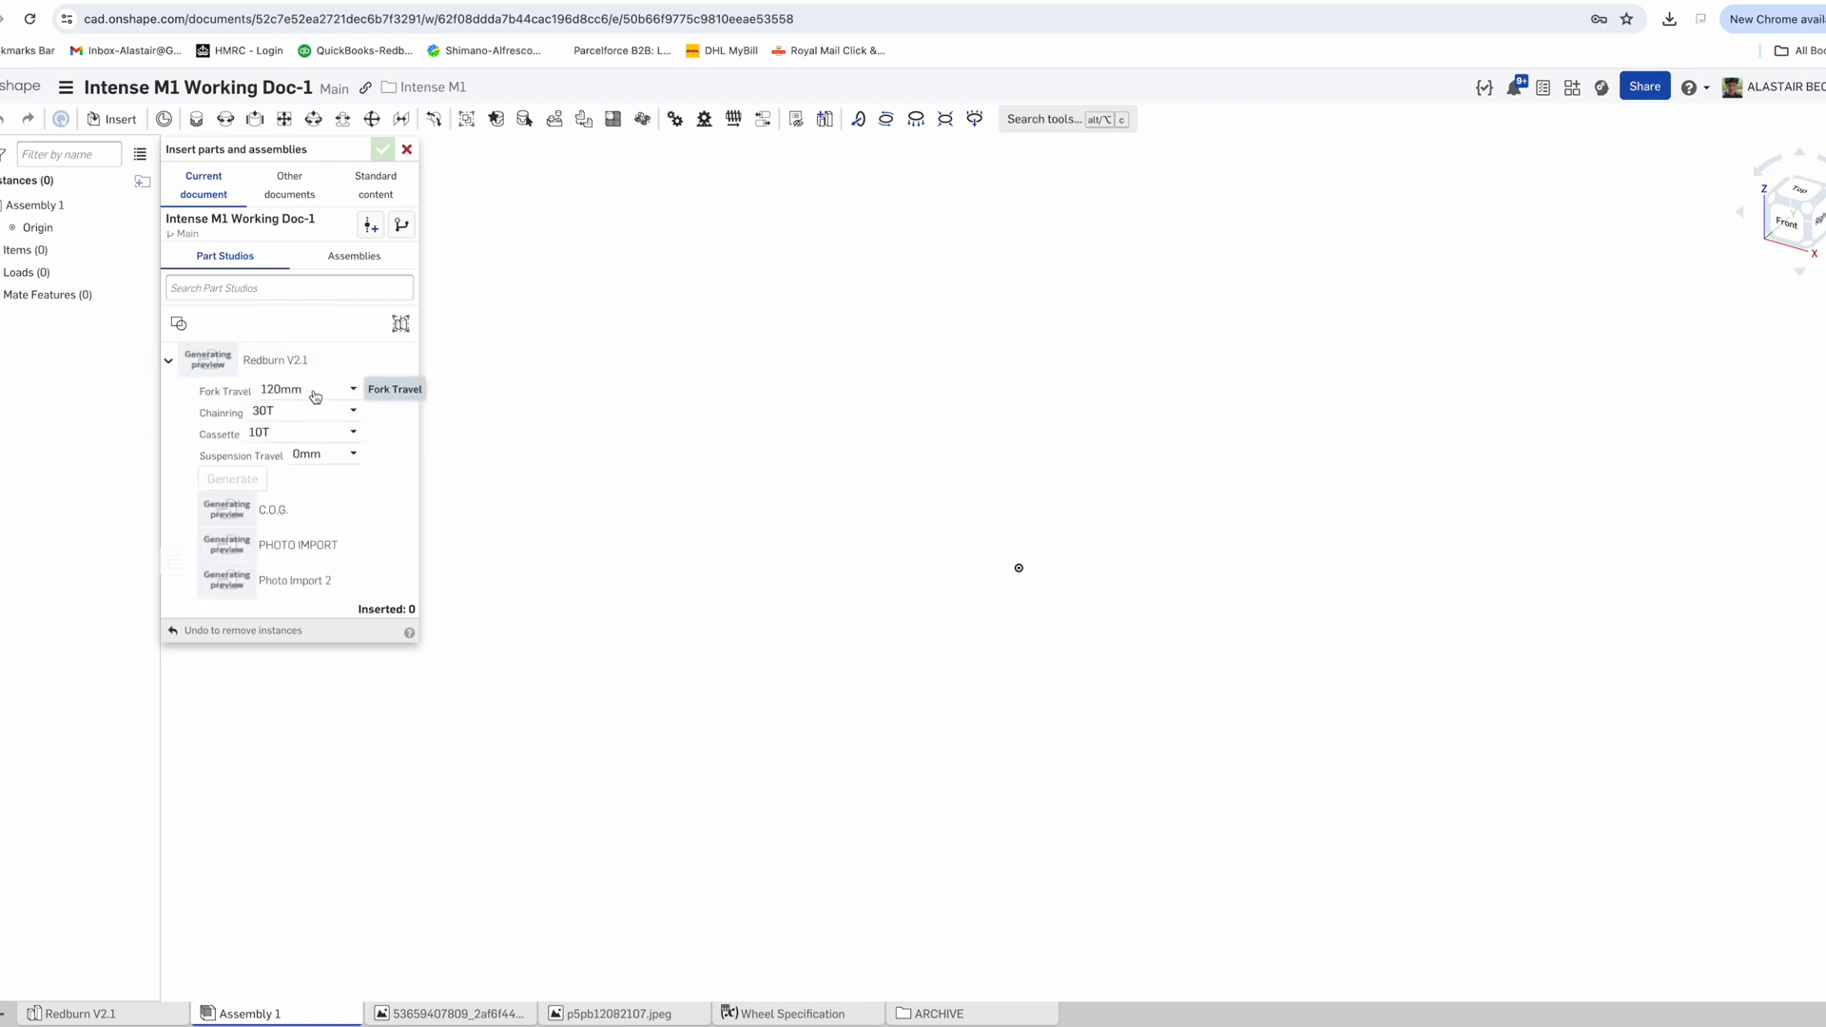
Generate the Redburn V2.1 configuration for insertion with 200mm fork travel, 40T chainring and 24T cassette
left_click(344, 455)
left_click(346, 453)
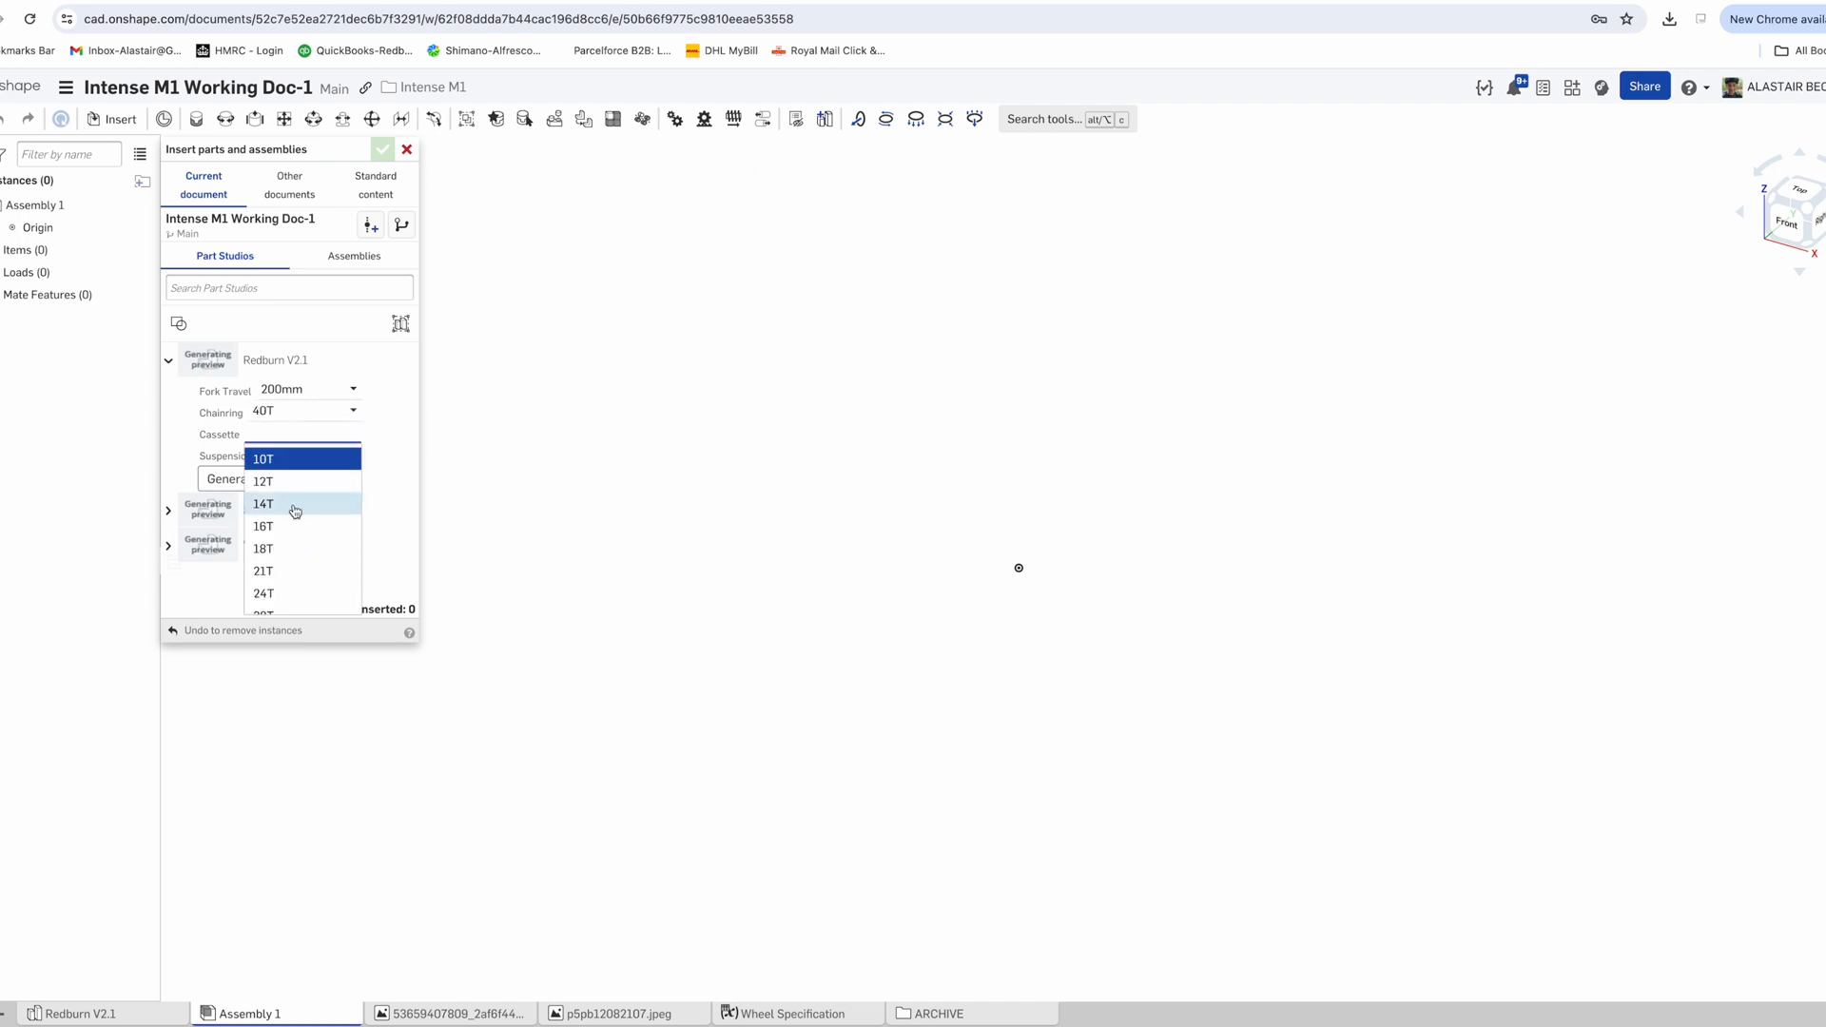
left_click(283, 593)
left_click(229, 477)
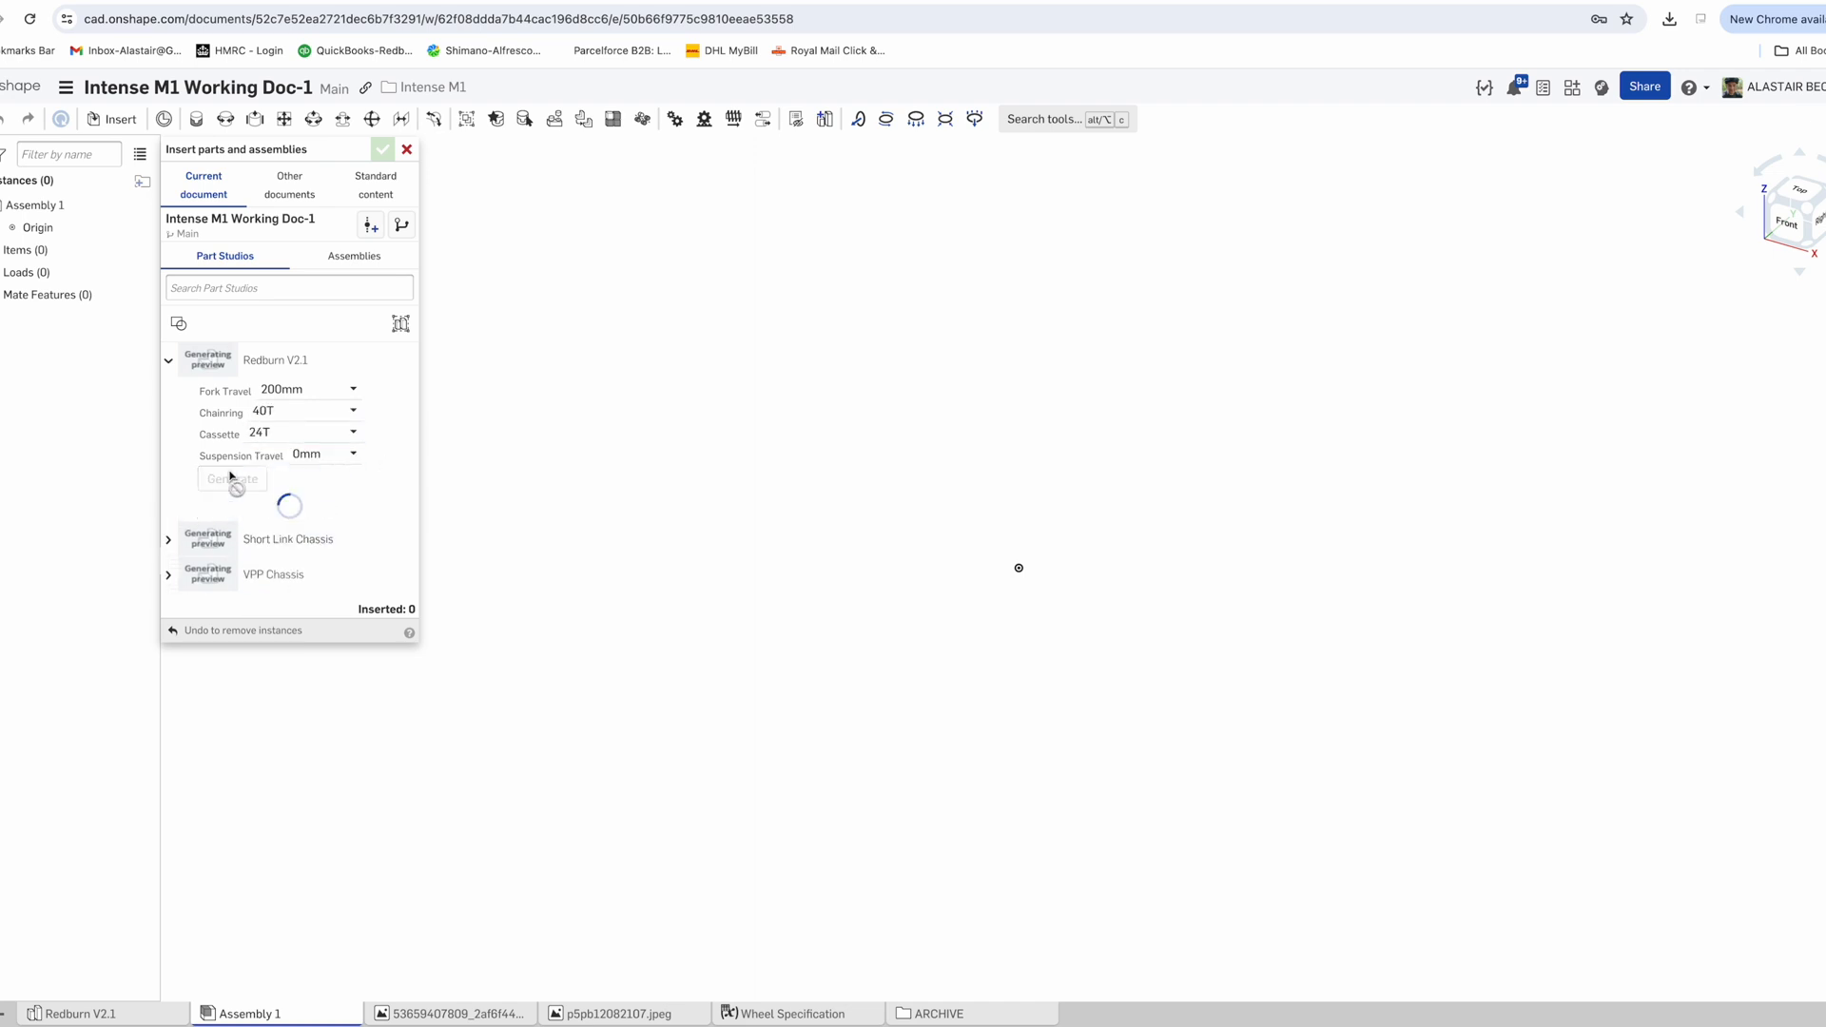
Insert the PHOTO IMPORT, Geometry Skeleton, 4 Bar pivot locations and Drivetrain sketches into Assembly 1
scroll(338, 442, "down", 2)
left_click(324, 443)
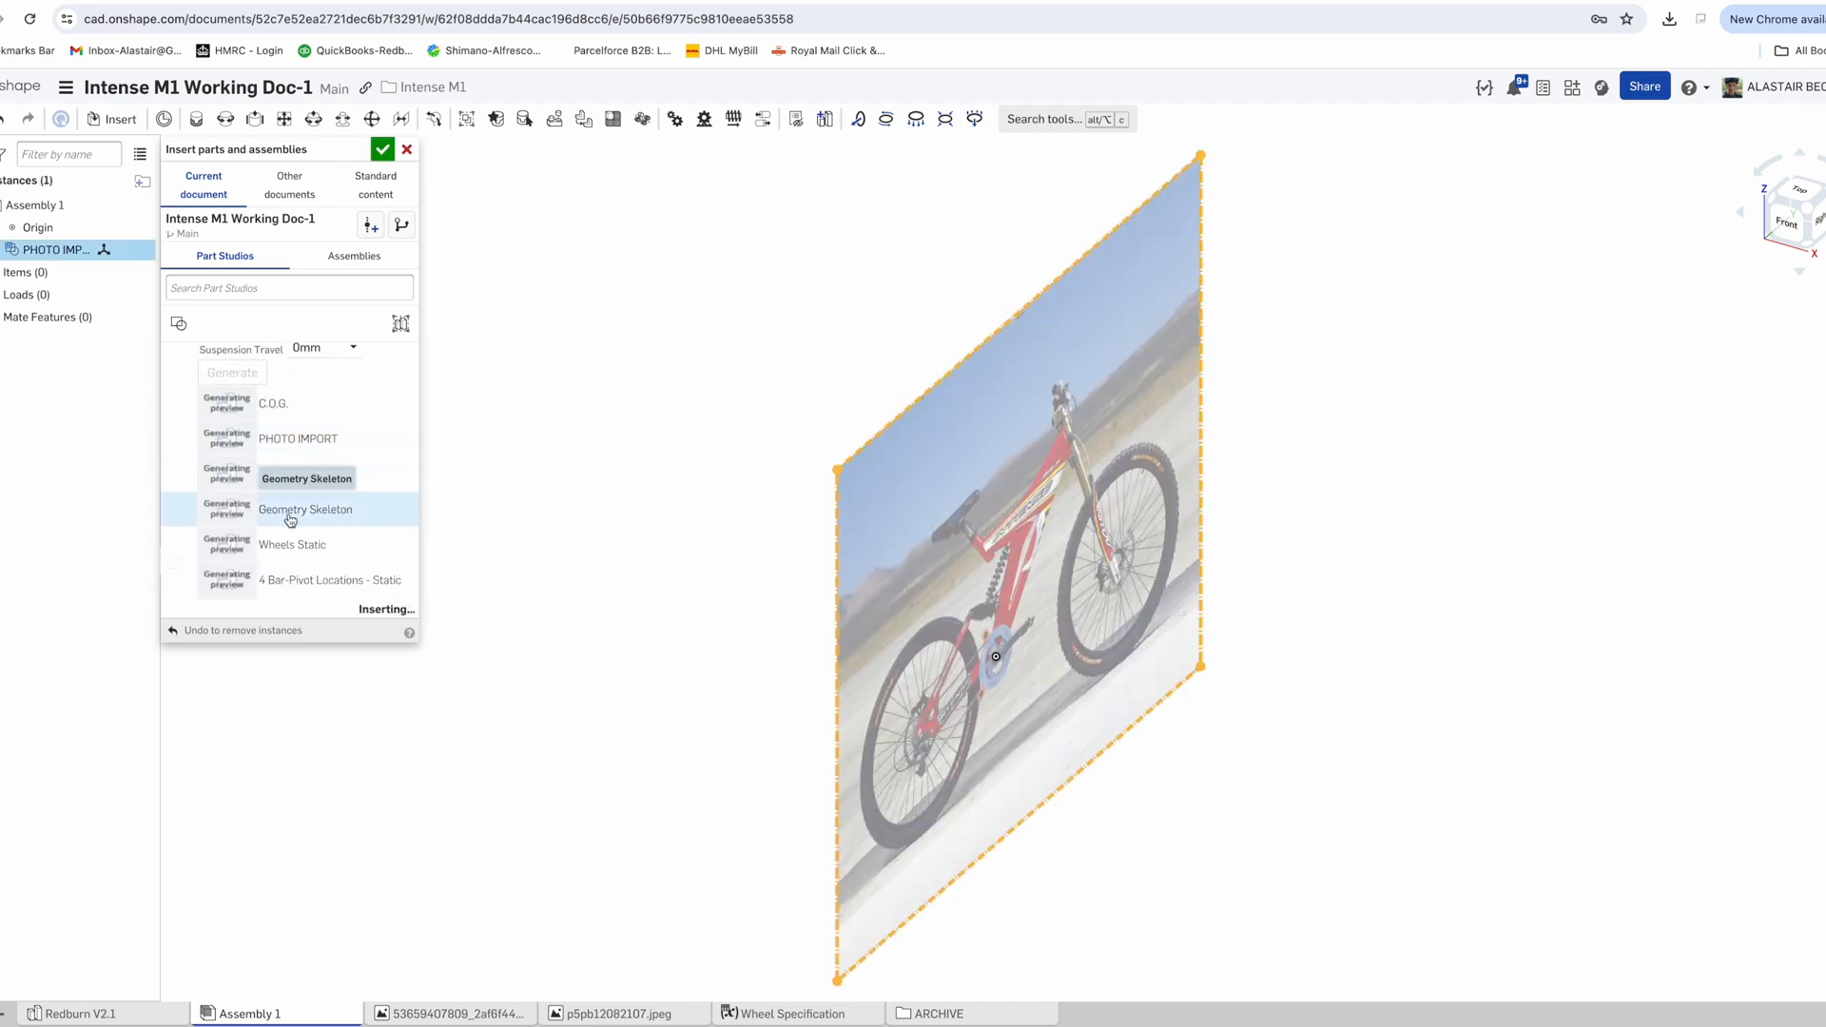
left_click(297, 511)
scroll(300, 506, "down", 2)
left_click(299, 506)
scroll(299, 476, "down", 3)
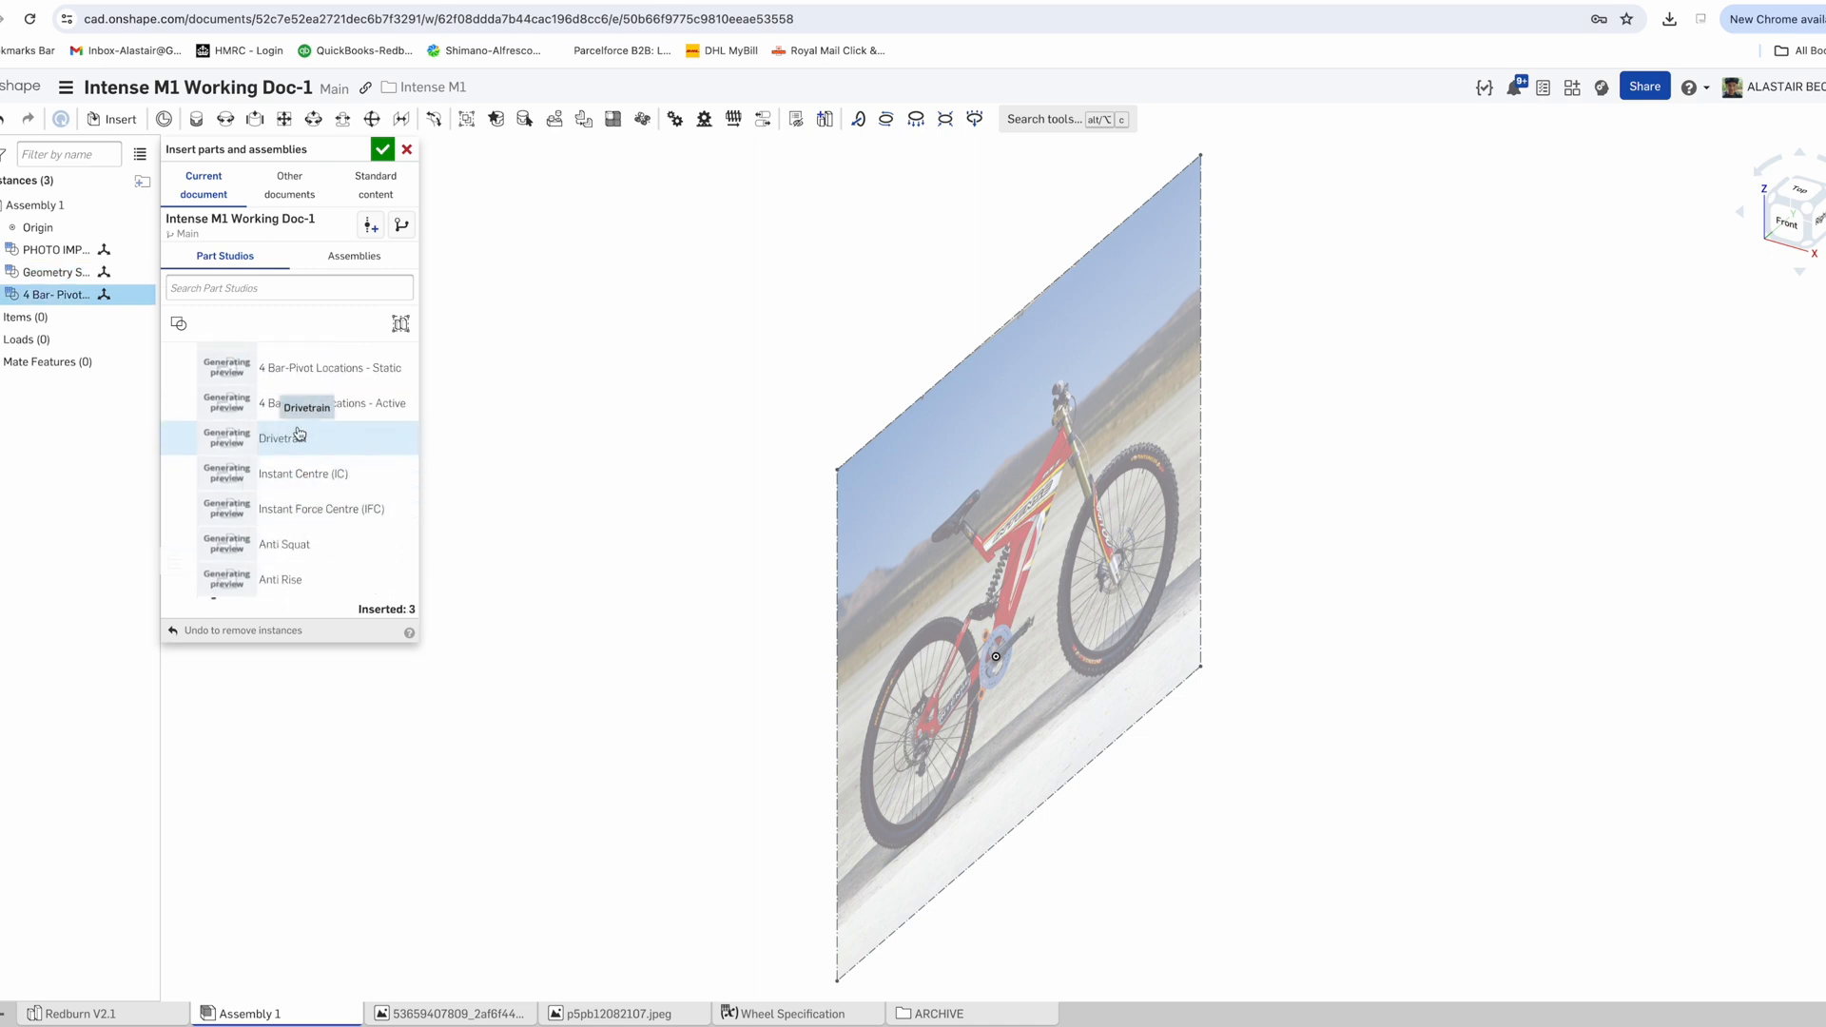
left_click(299, 434)
scroll(299, 434, "down", 2)
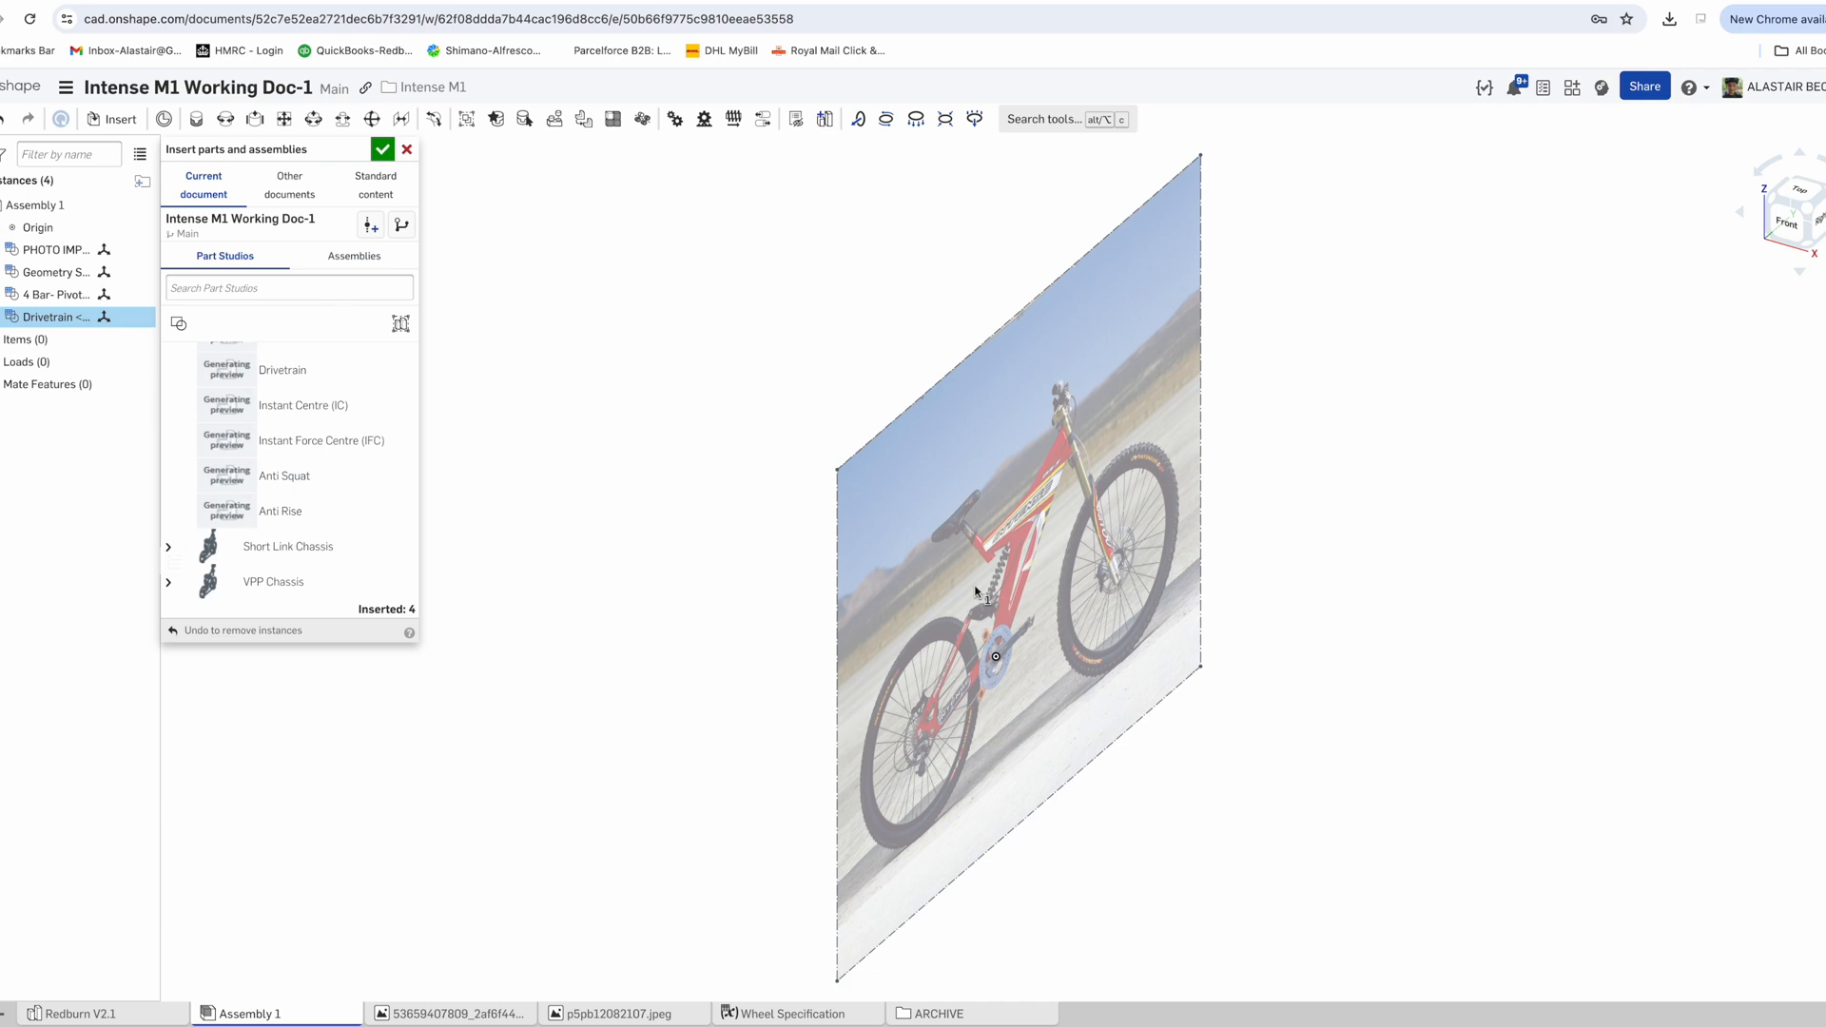
Finish the insertion and fix all four inserted sketches in place
left_click(382, 150)
left_click(57, 249)
left_click(59, 294, "shift")
left_click(57, 316, "shift")
right_click(68, 320)
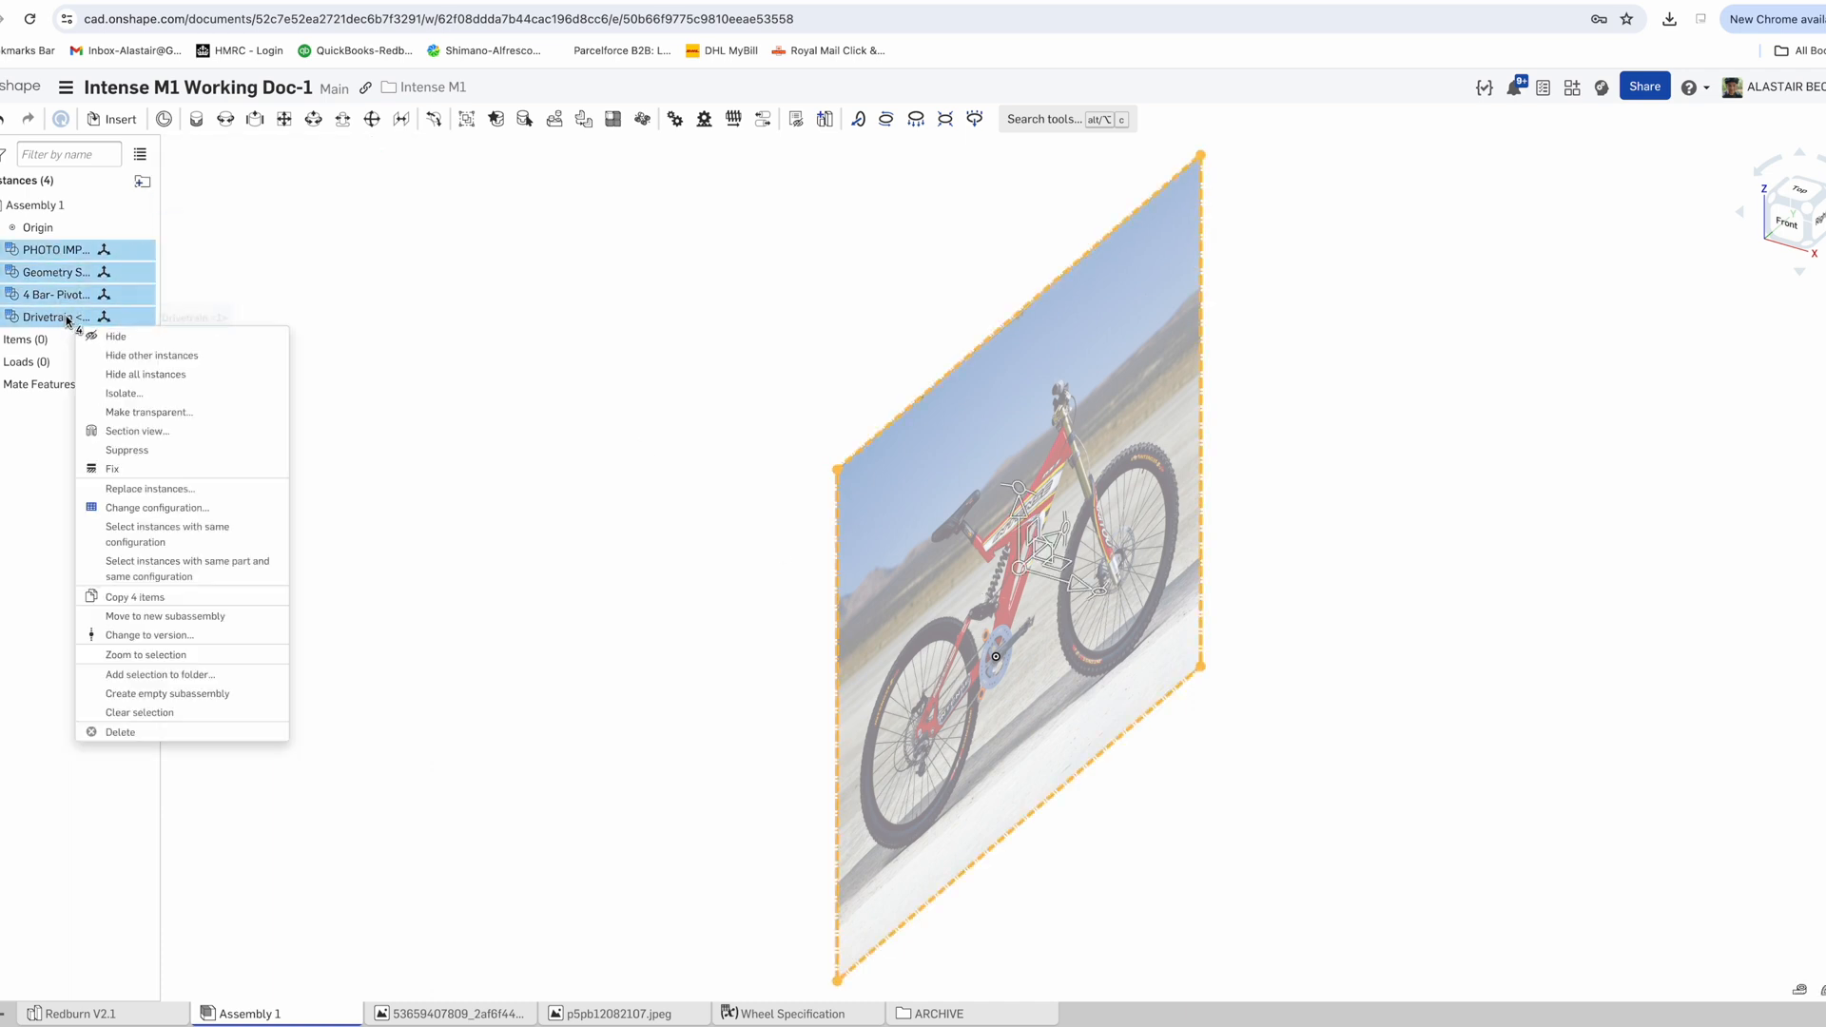
left_click(134, 451)
left_click(1815, 236)
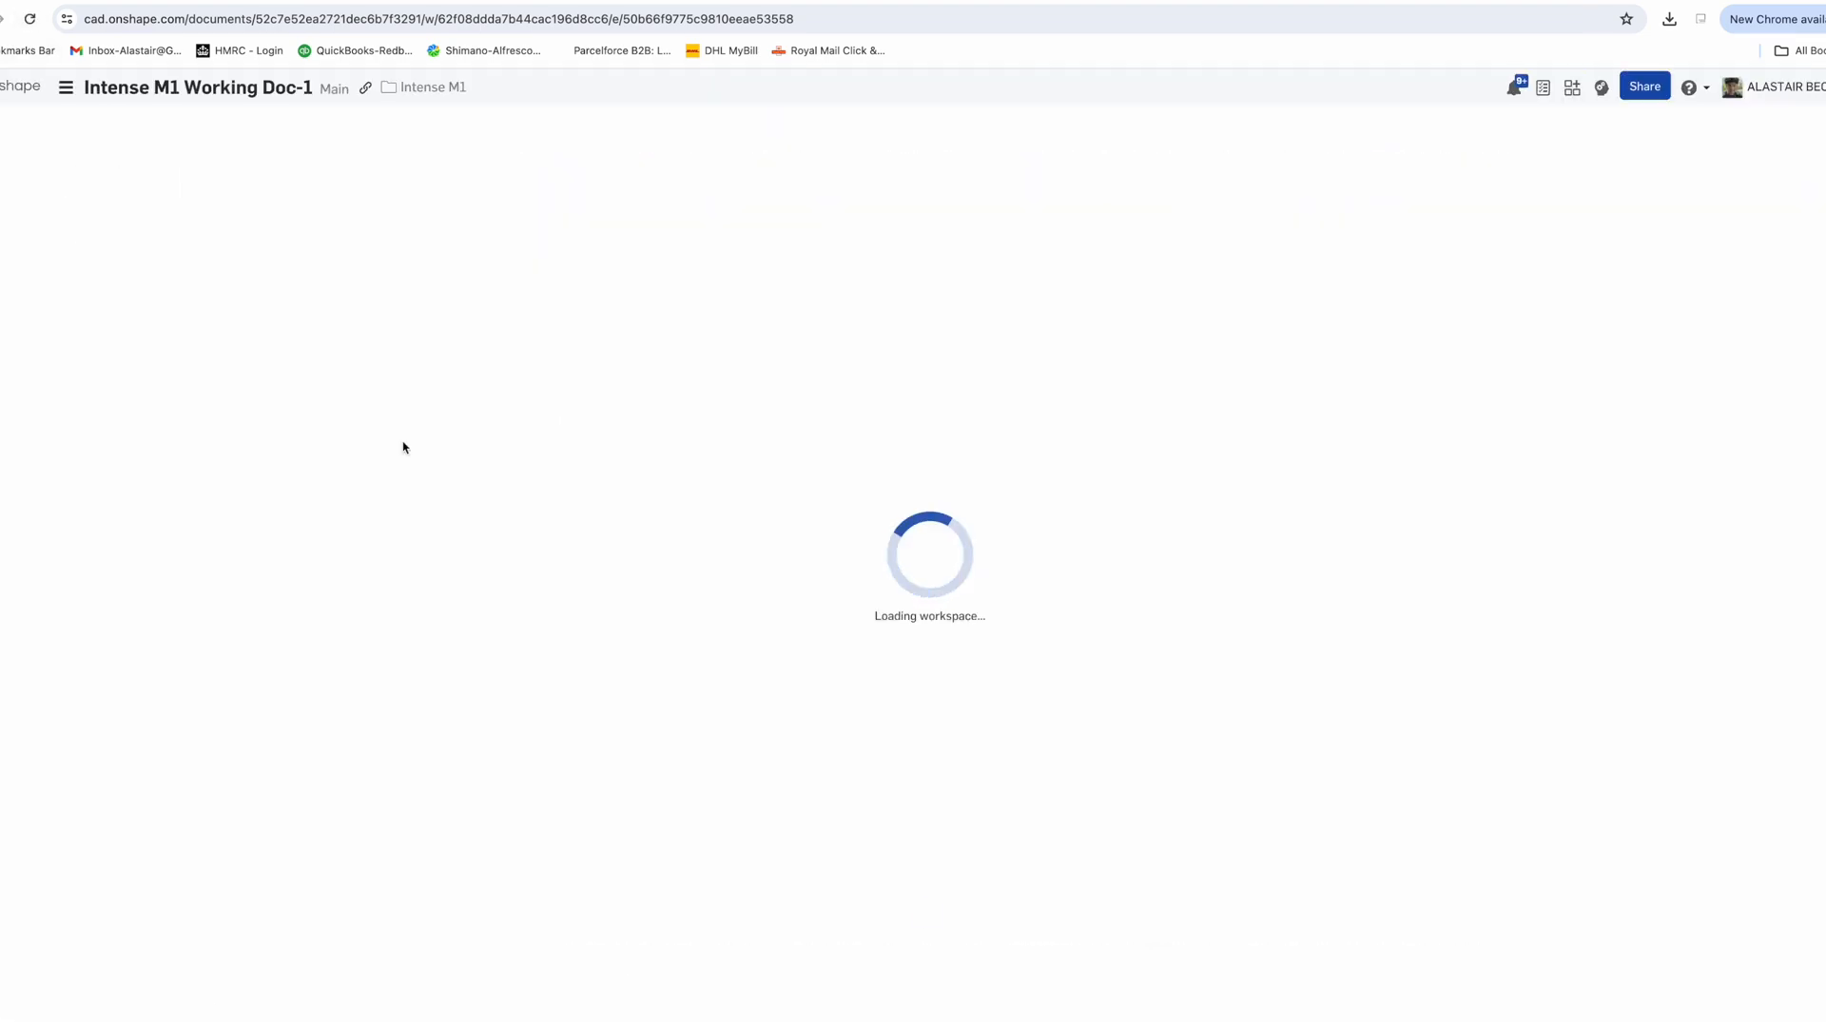
key("shift+4")
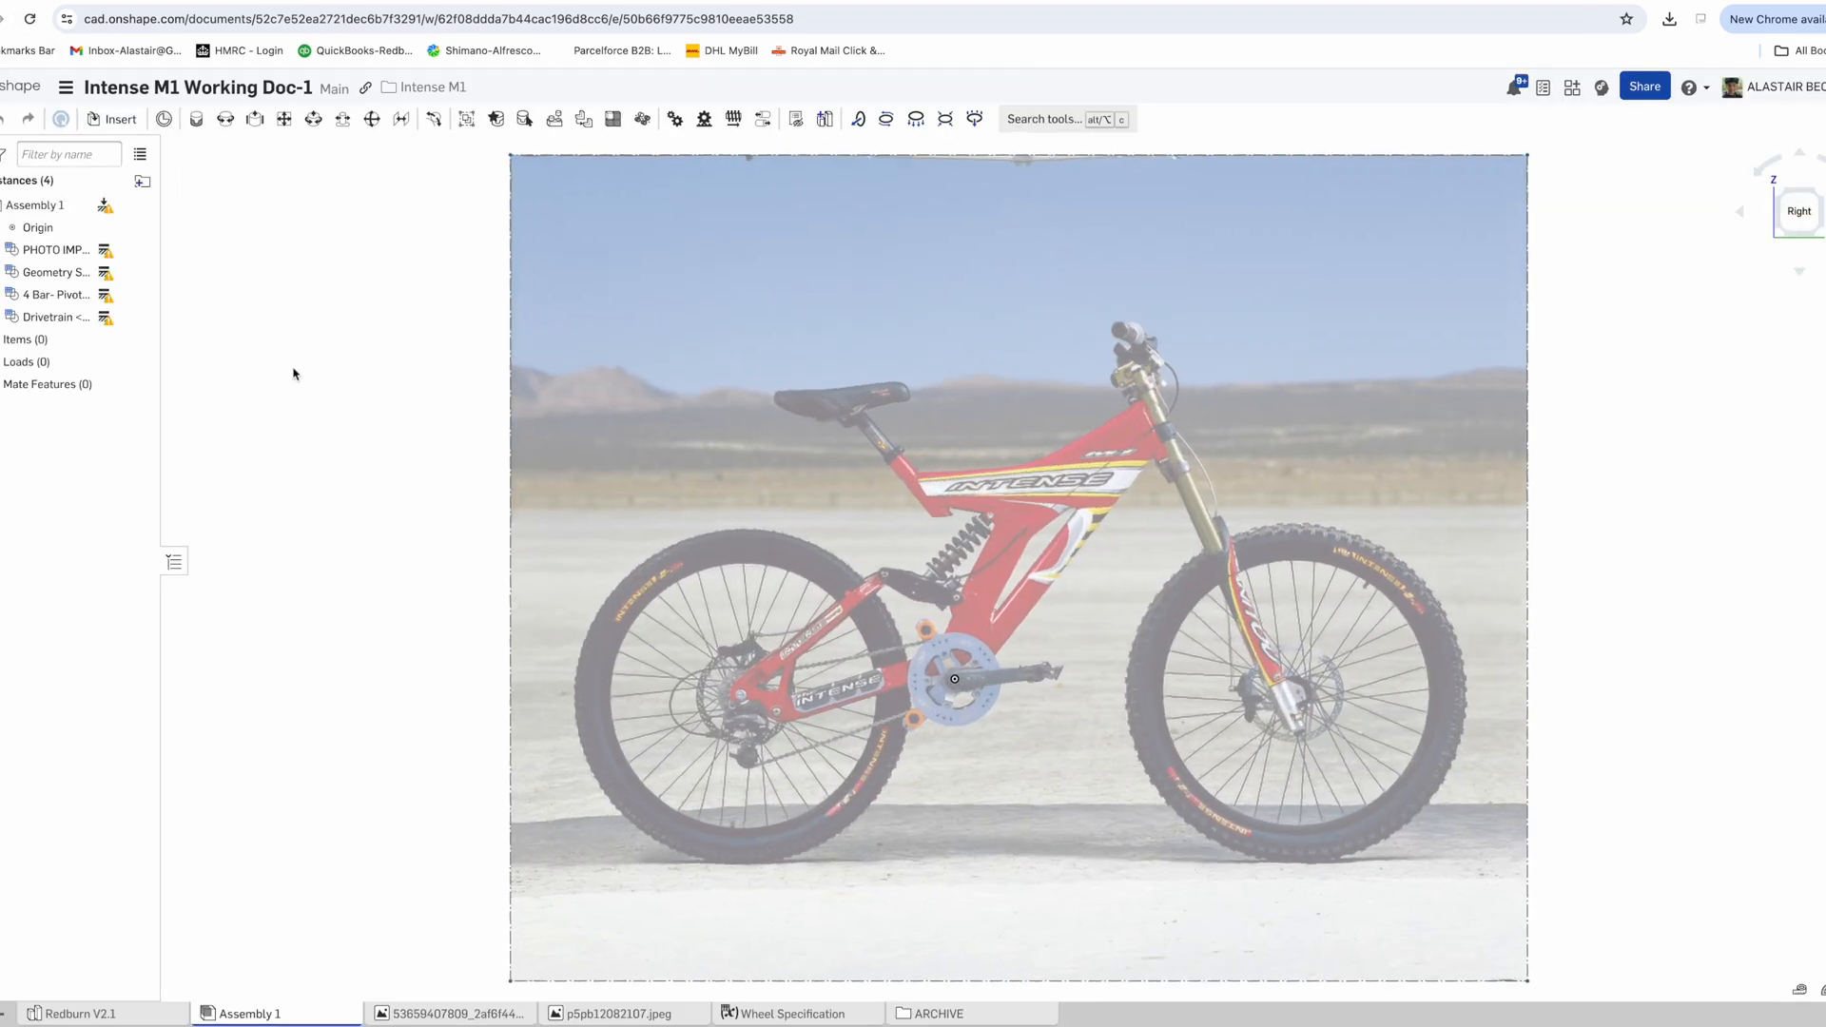
Examine the Redburn V2.1 geometry in context and check how its sketches line up with the bike photo in Assembly 1
right_click(46, 294)
left_click(125, 470)
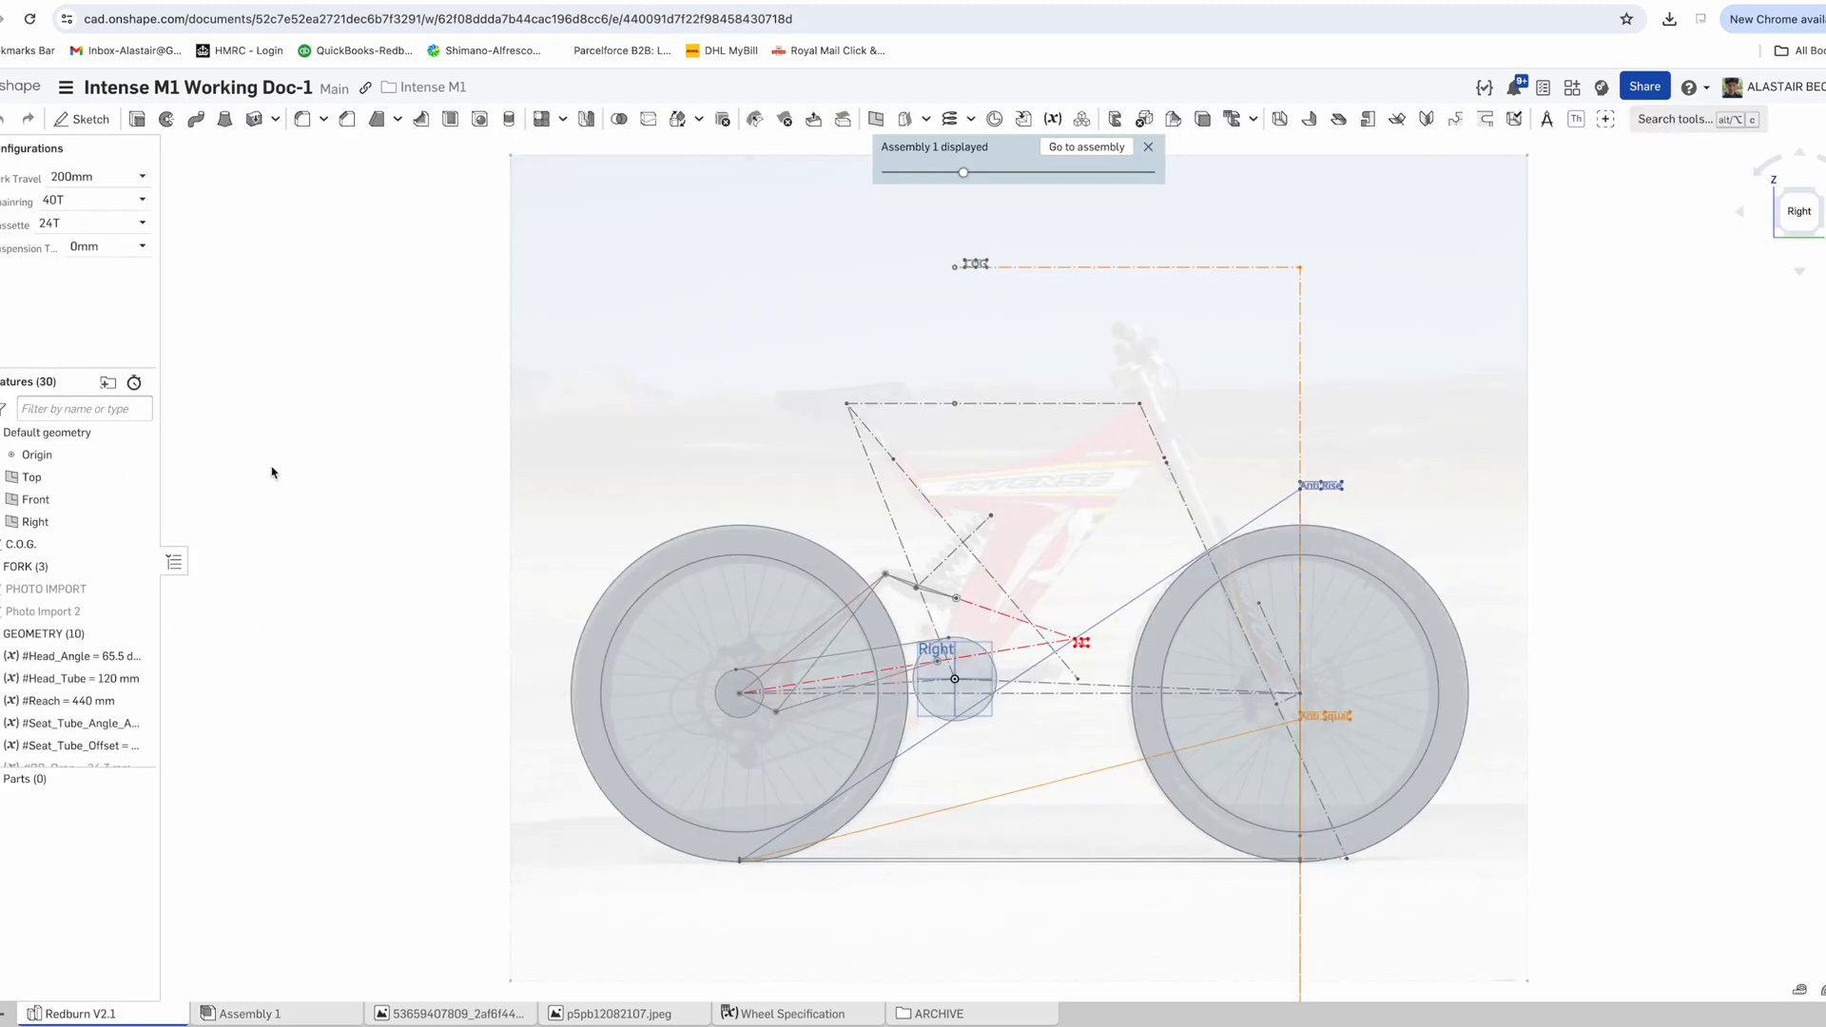
left_click(398, 218)
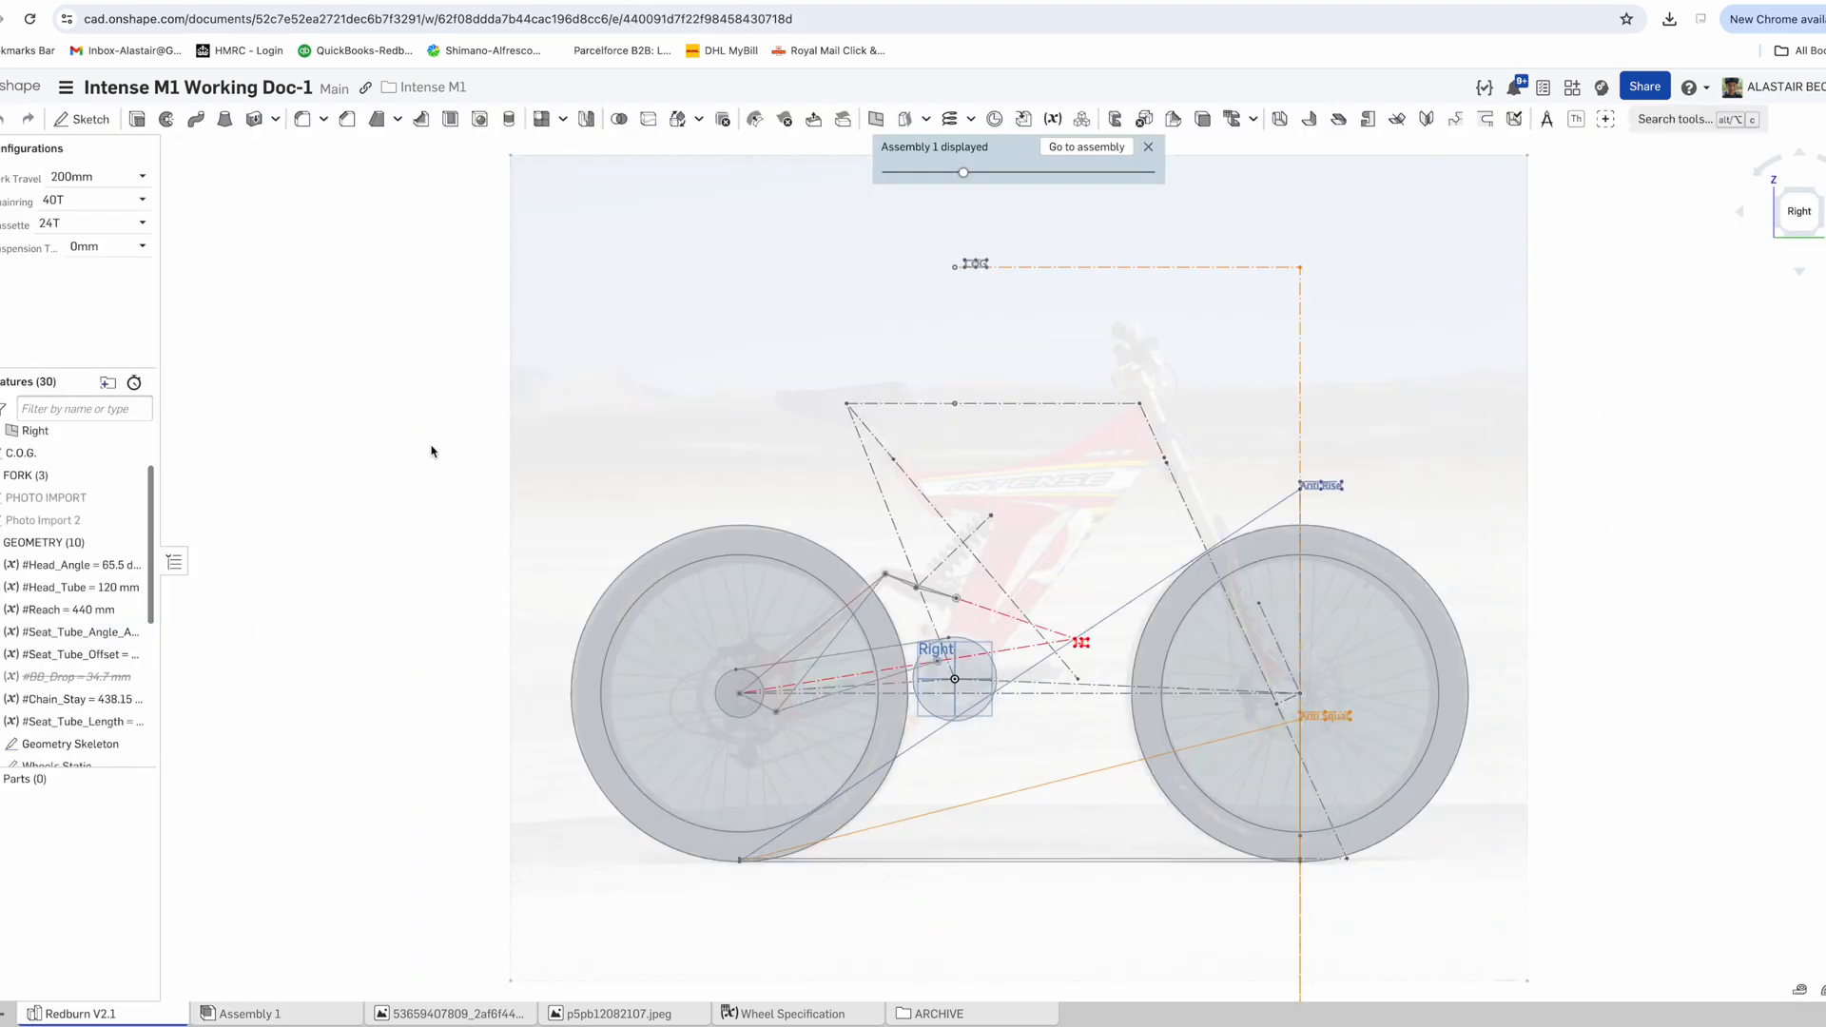
left_click(282, 1012)
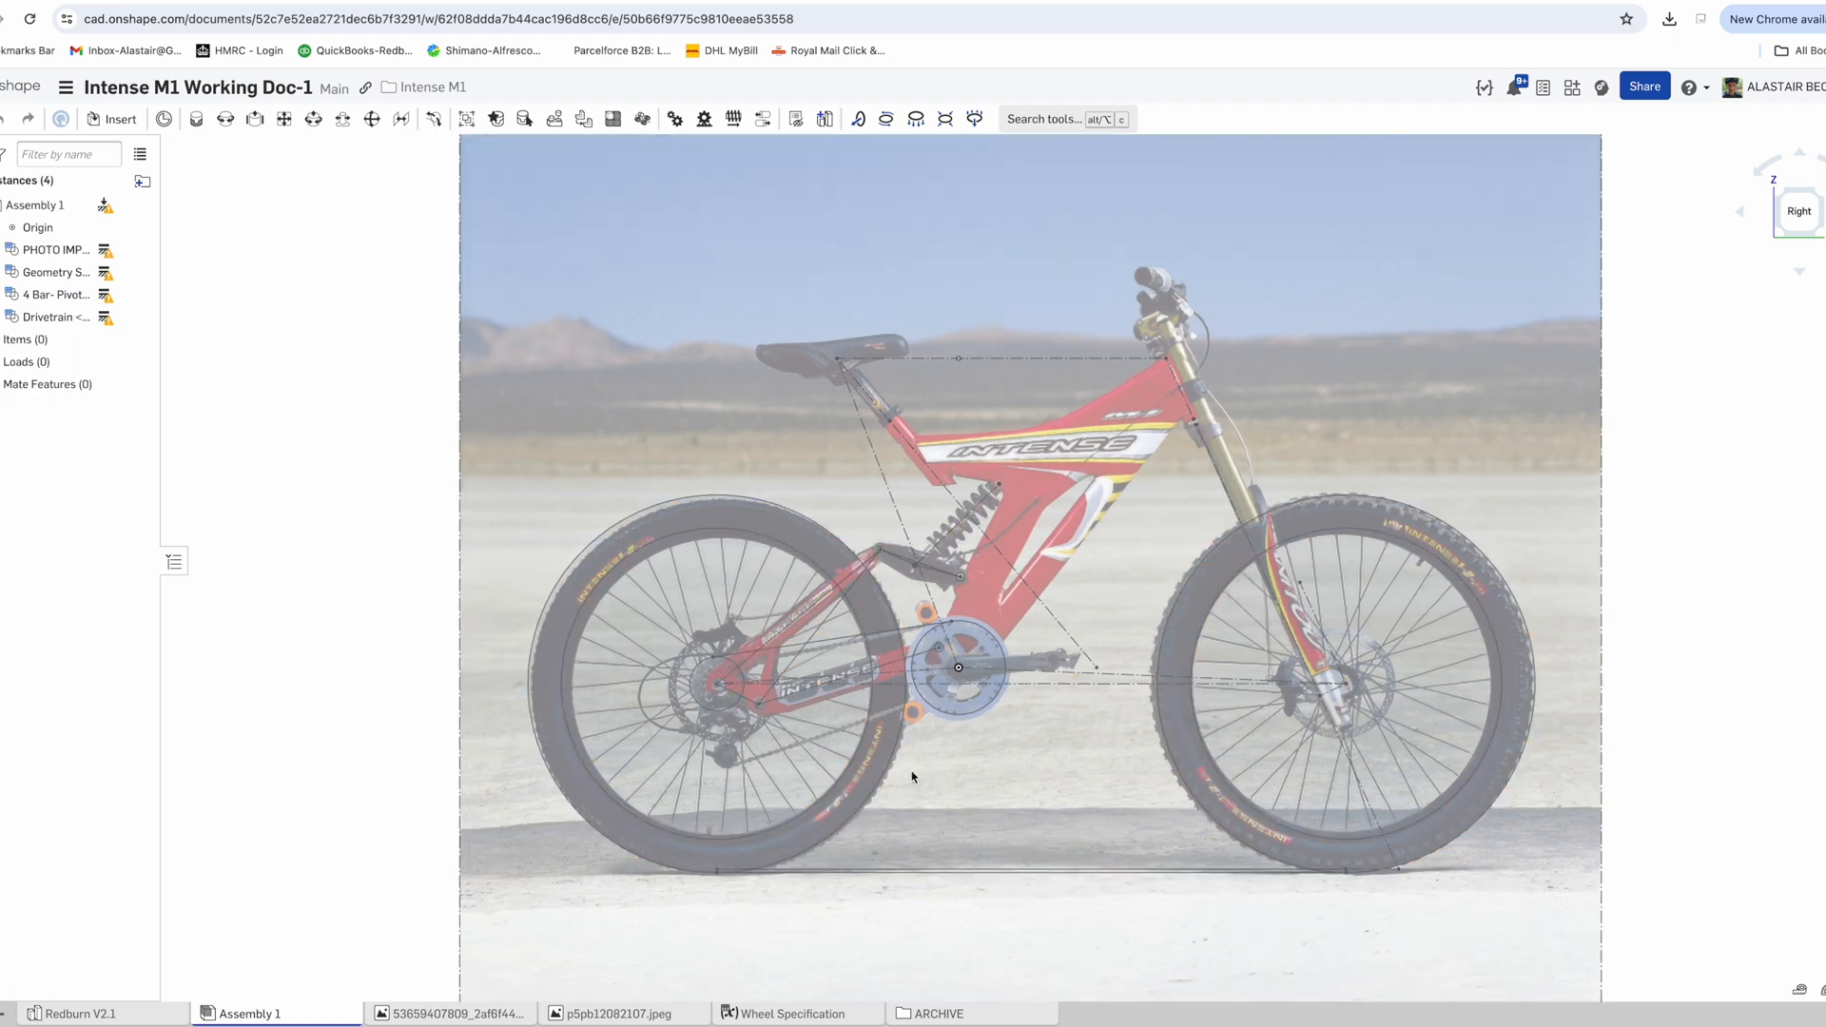
scroll(394, 657, "down", 2)
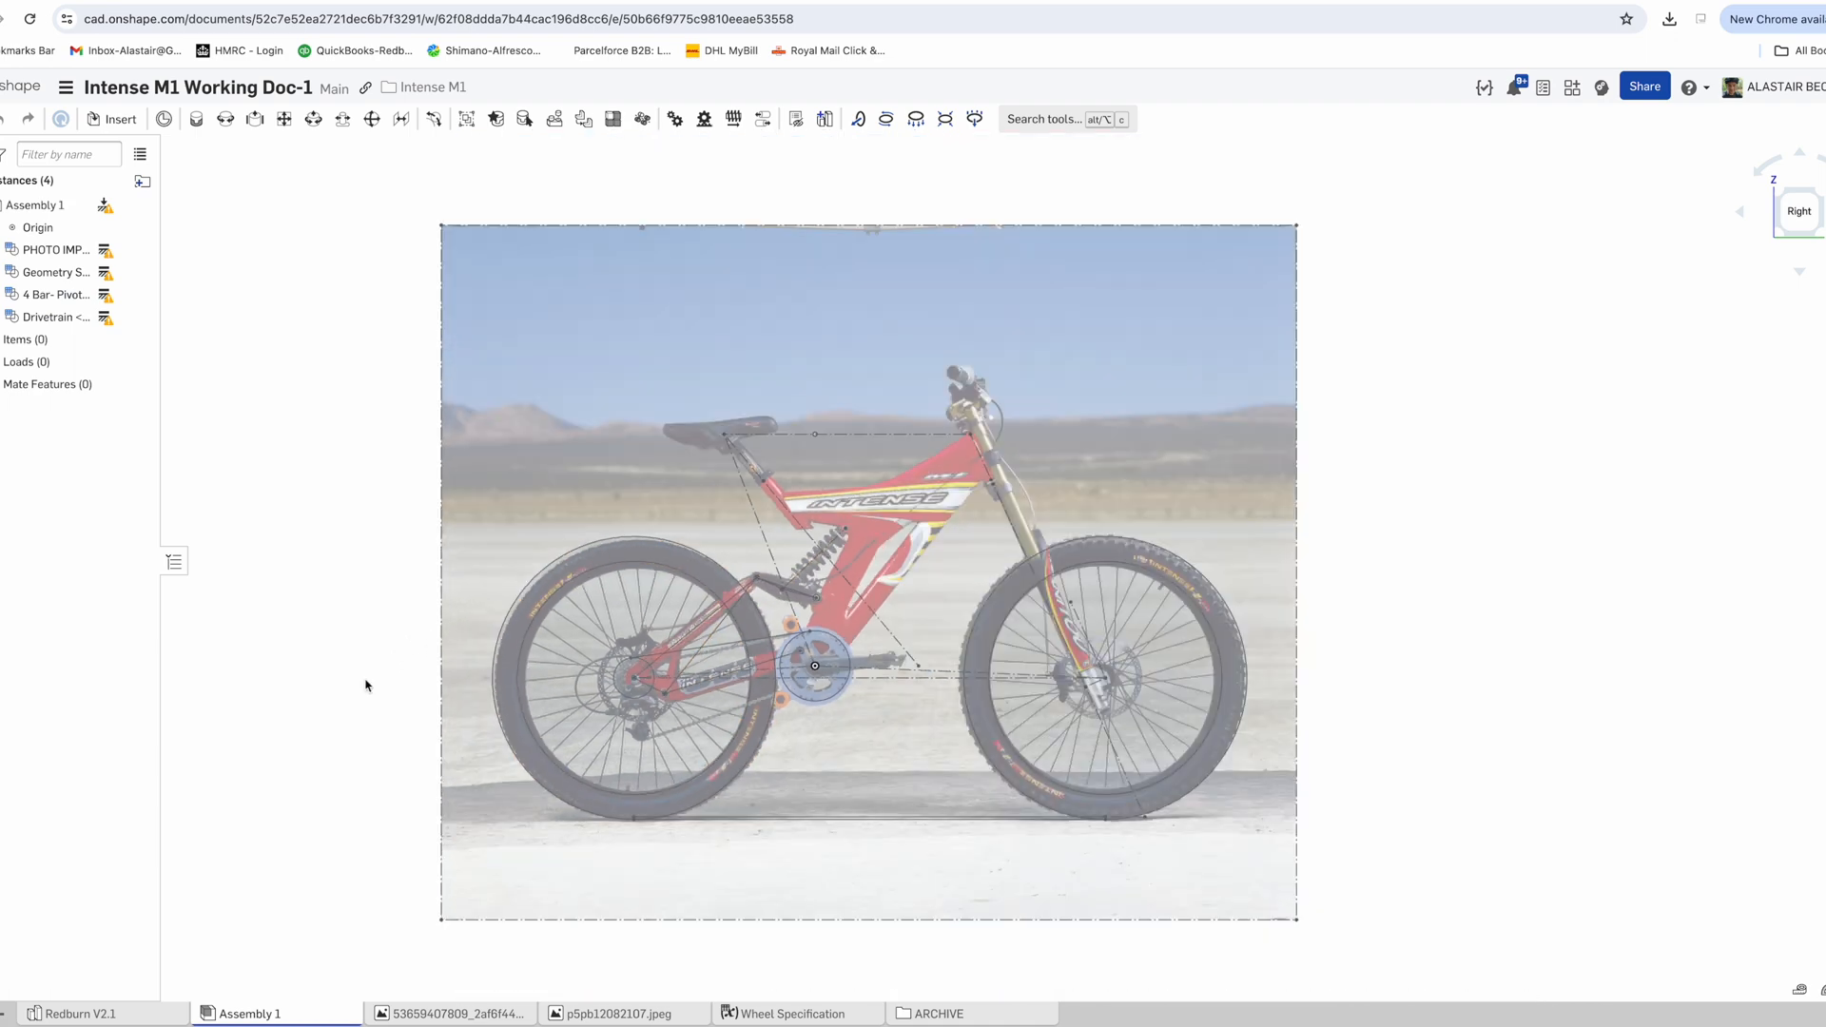
scroll(1010, 522, "up", 3)
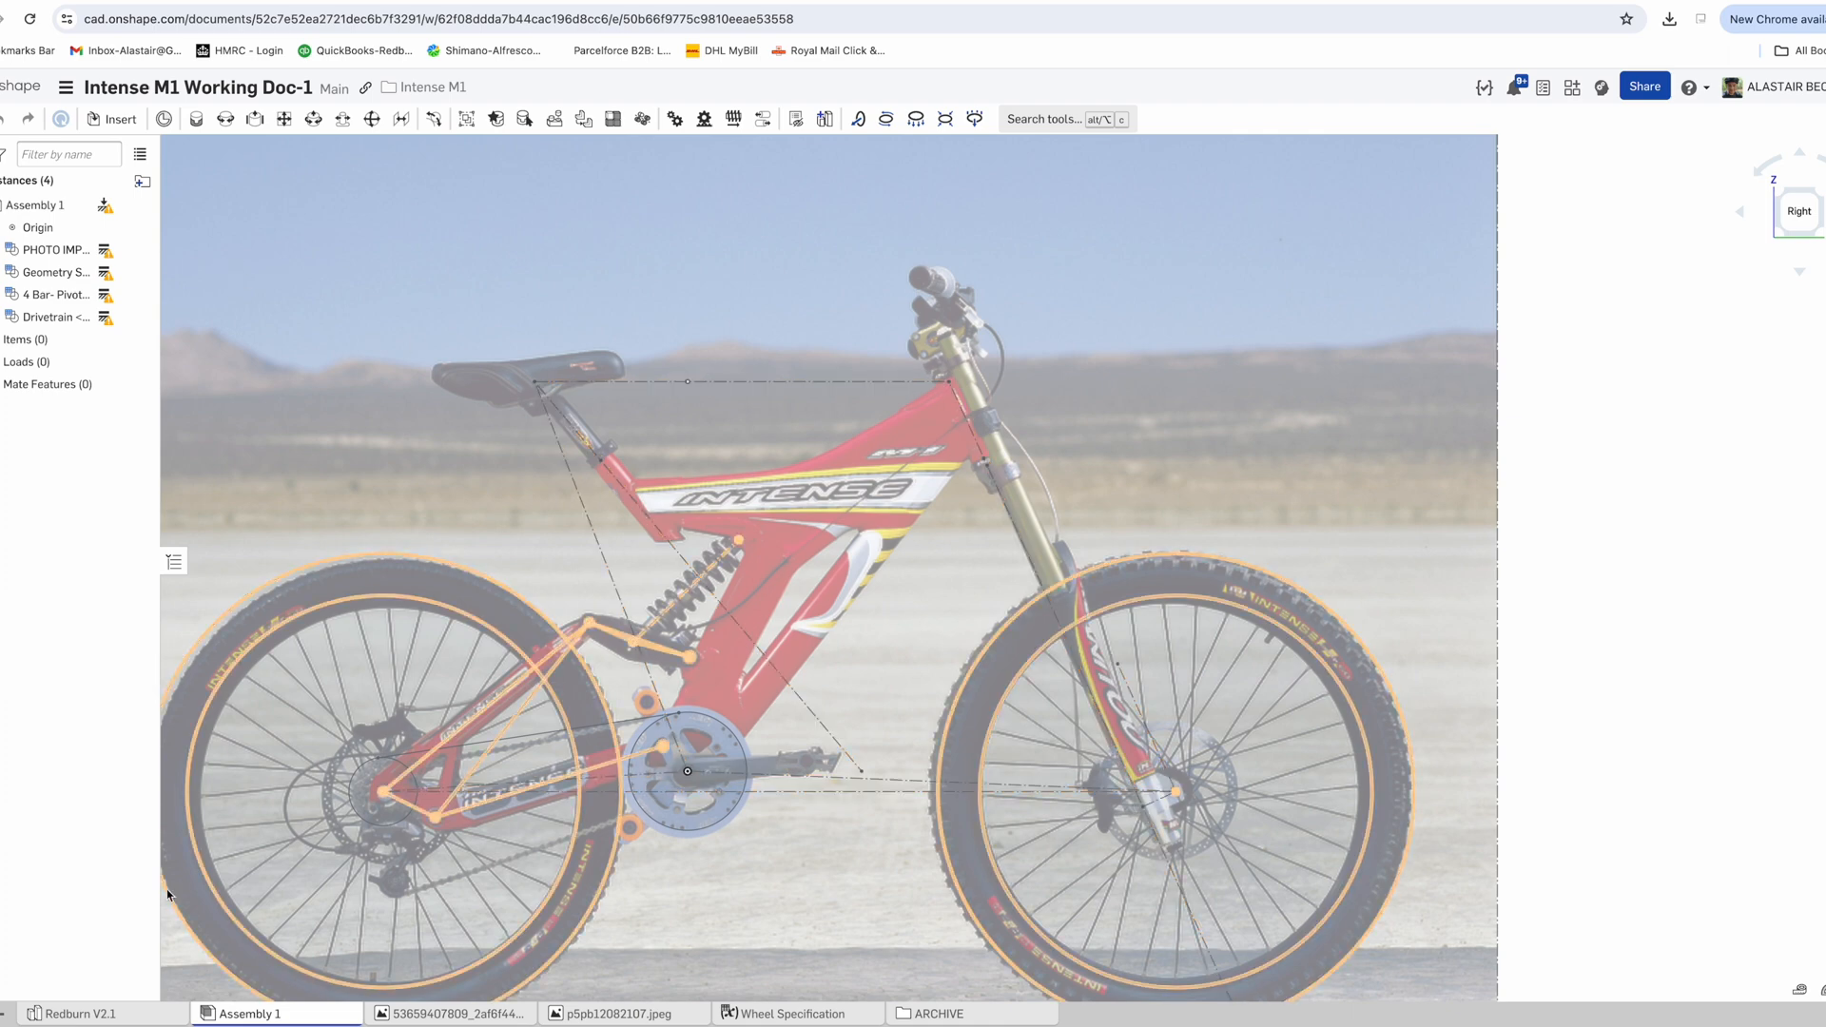
left_click(86, 1013)
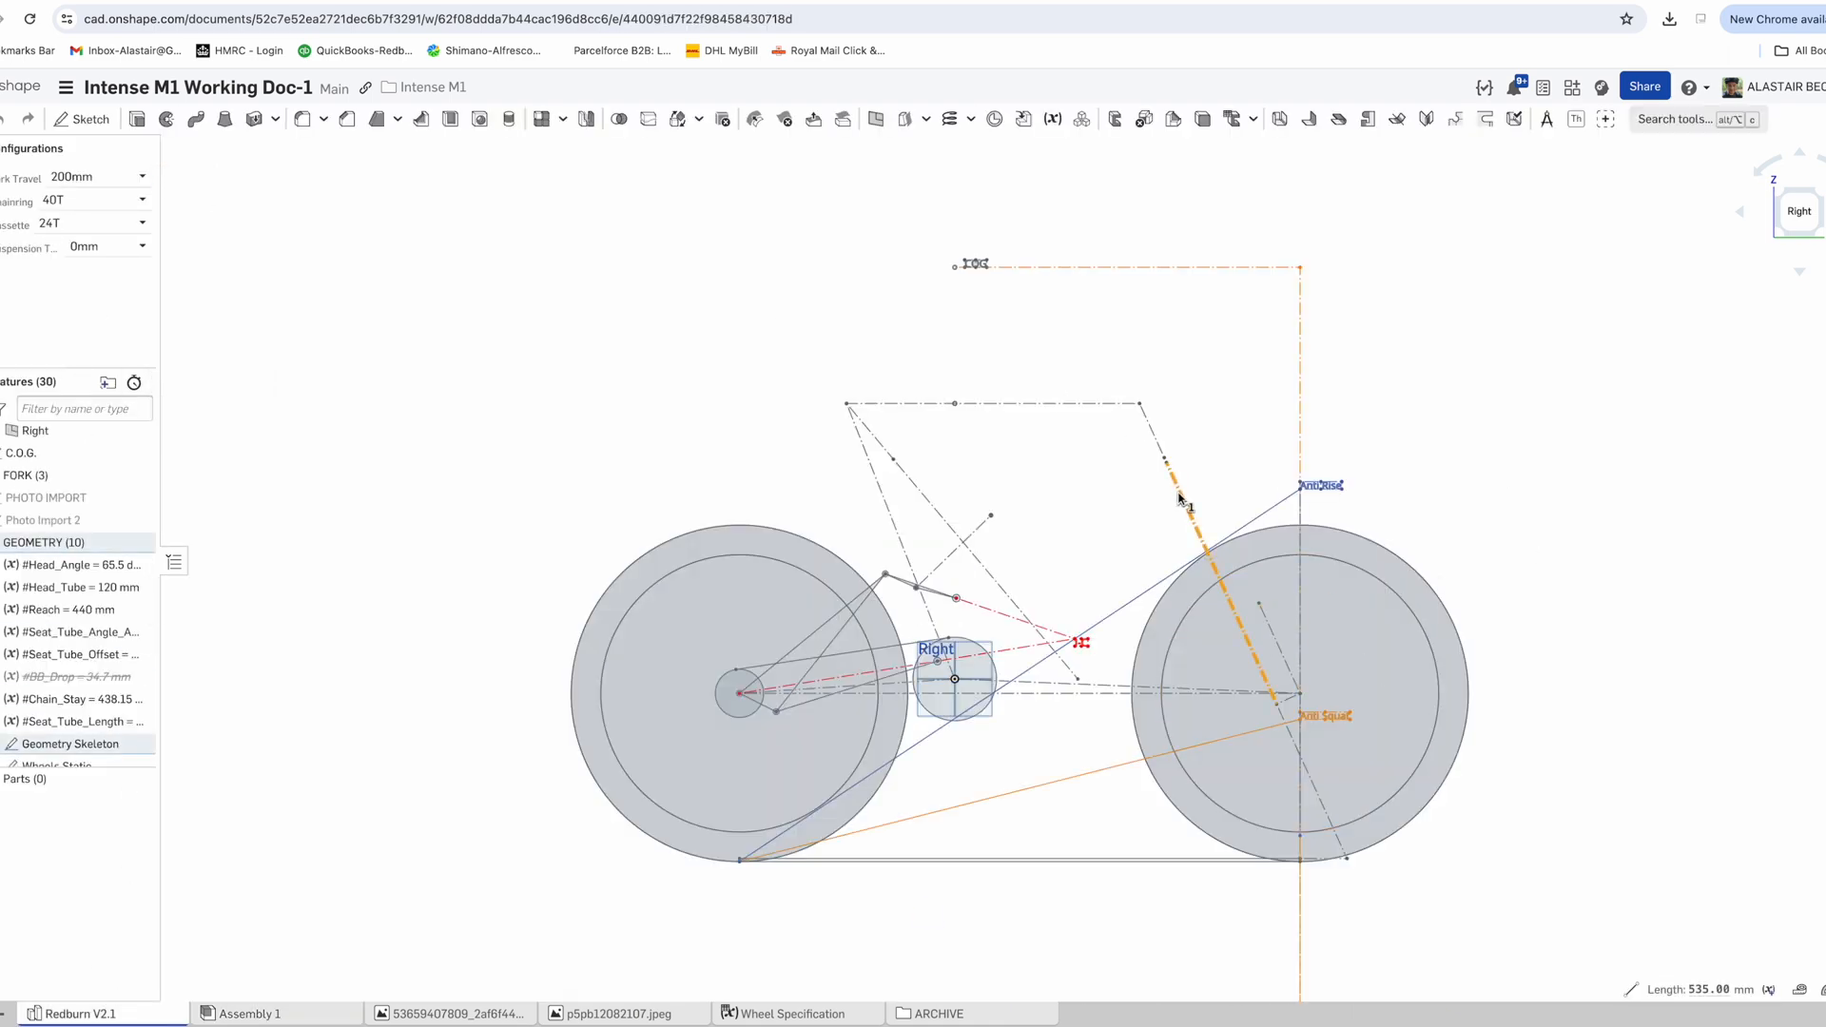
left_click(242, 1013)
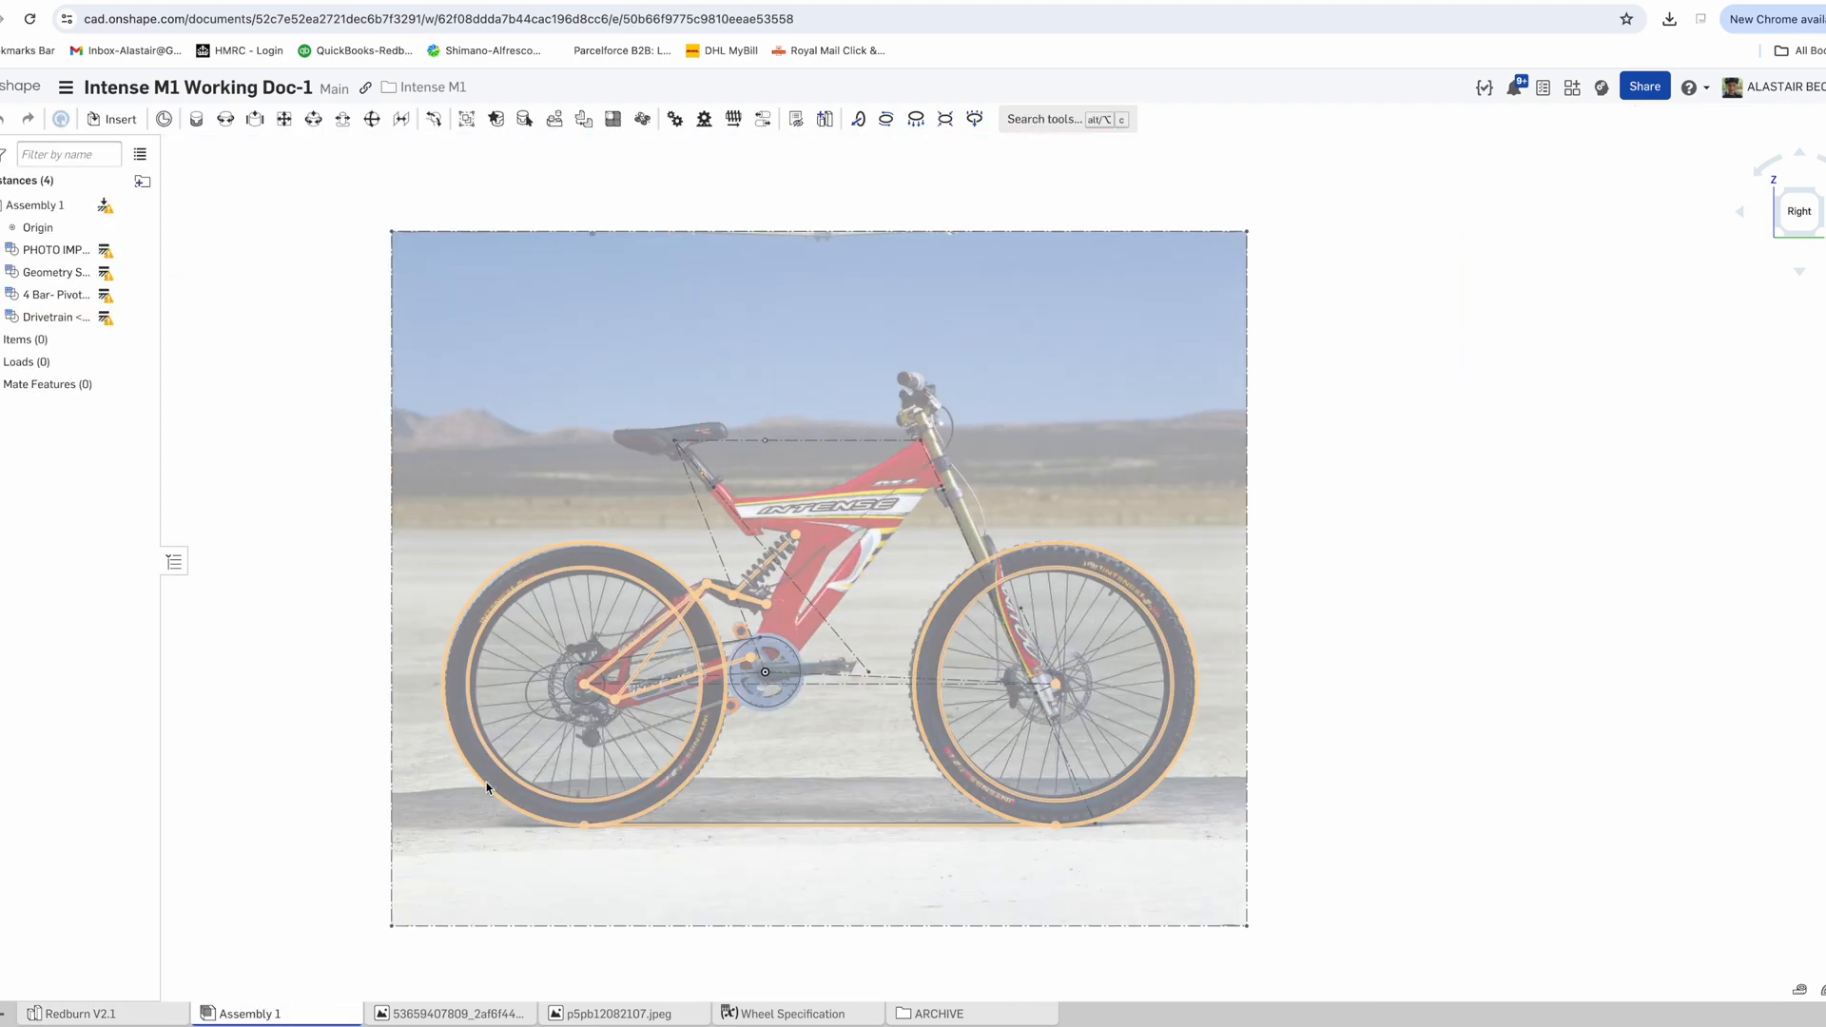
scroll(732, 601, "up", 3)
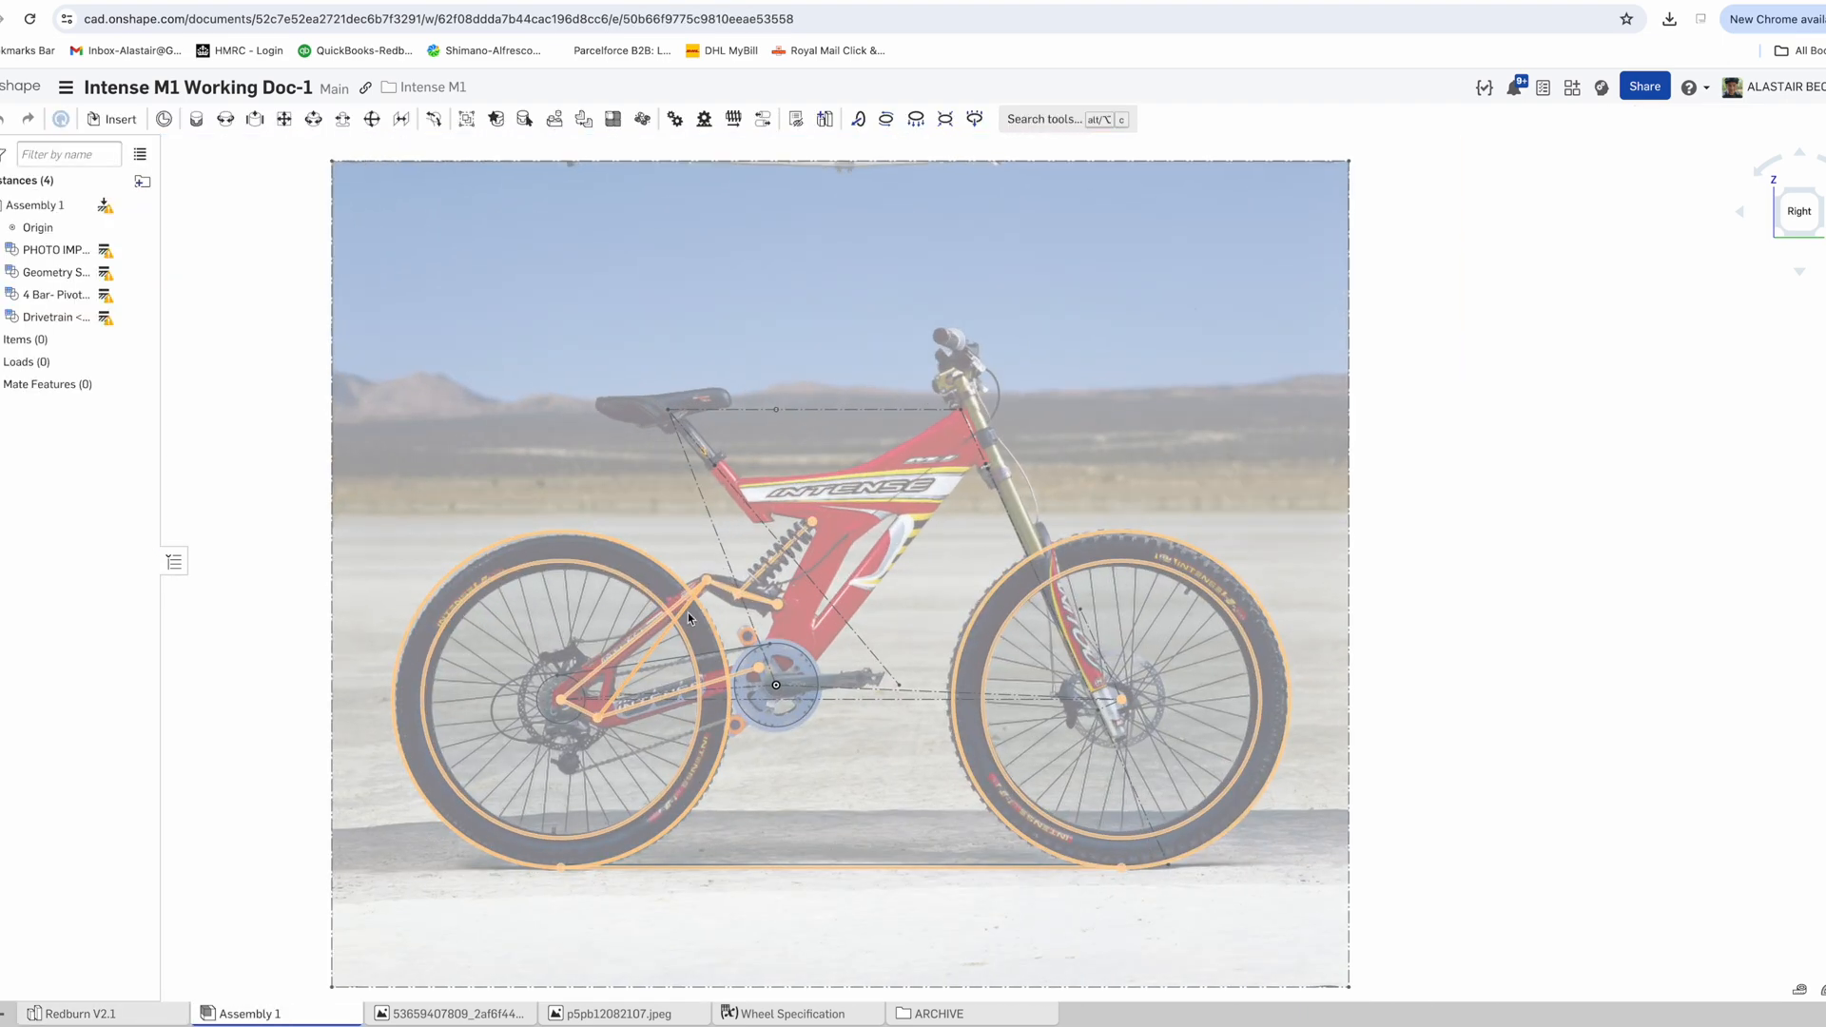
Create a new part studio in the context of Assembly 1
left_click(796, 119)
left_click(314, 149)
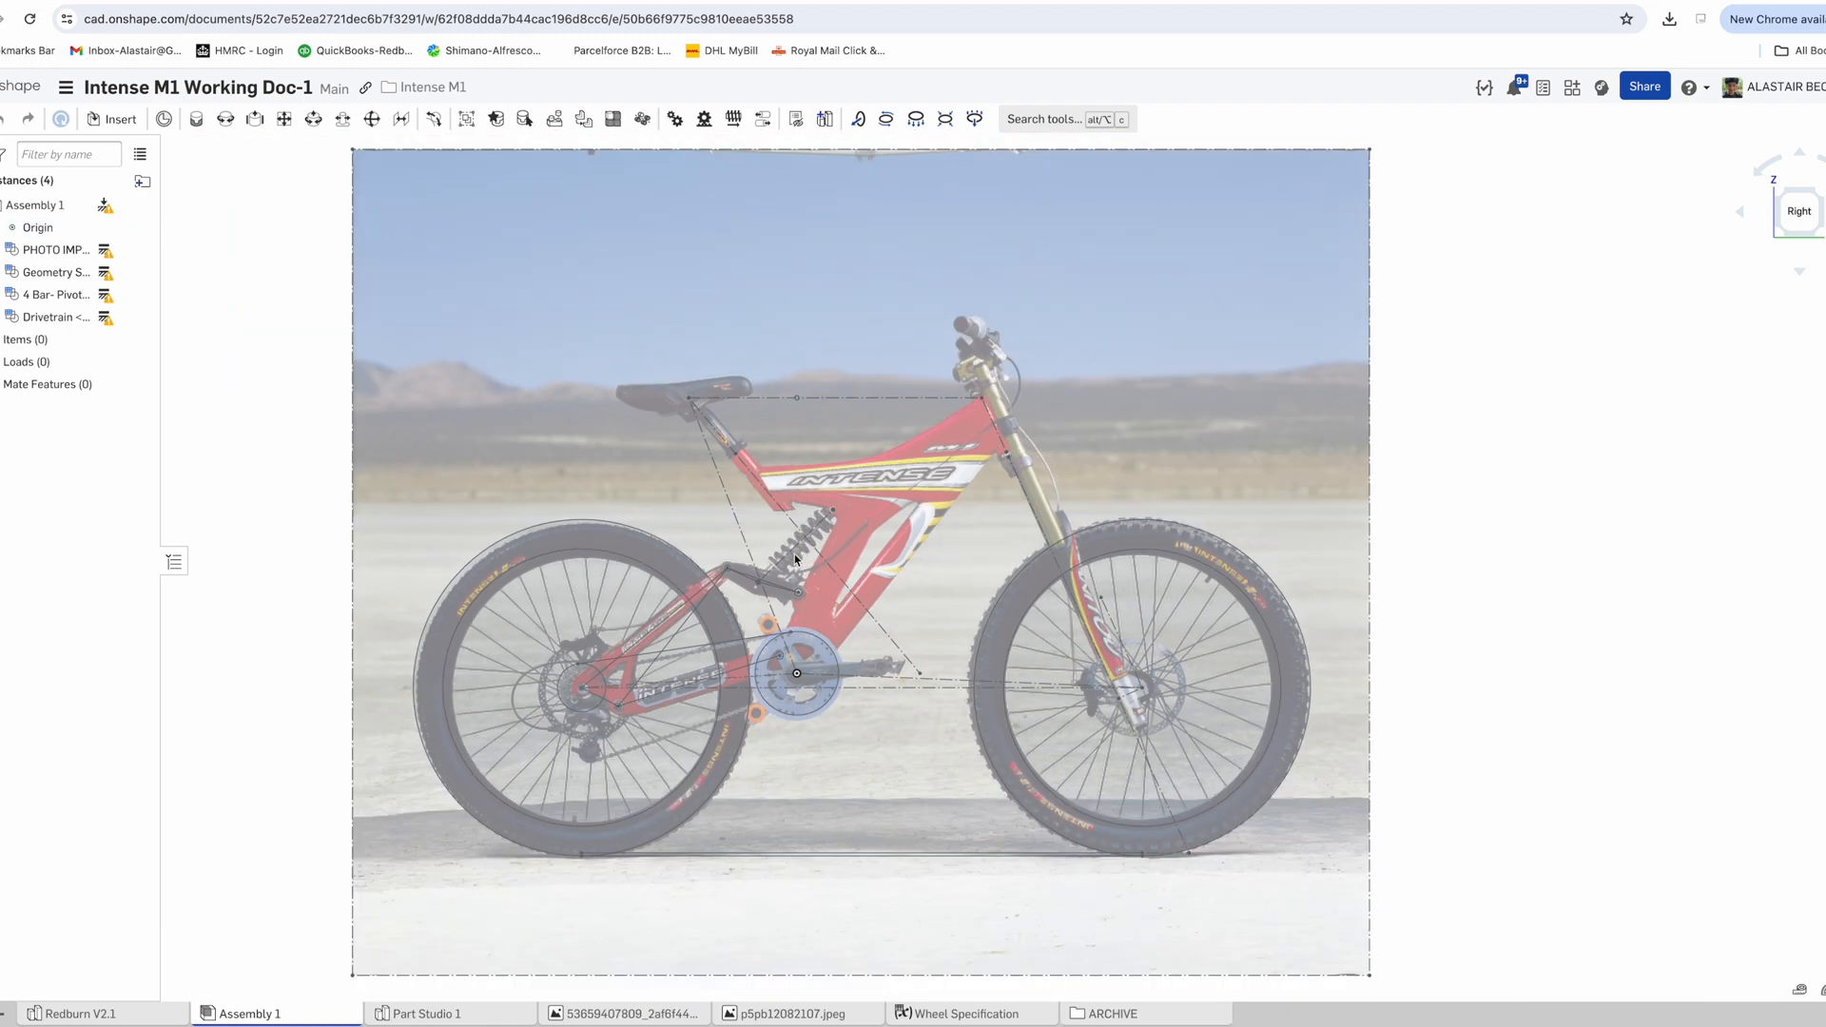
scroll(766, 380, "up", 2)
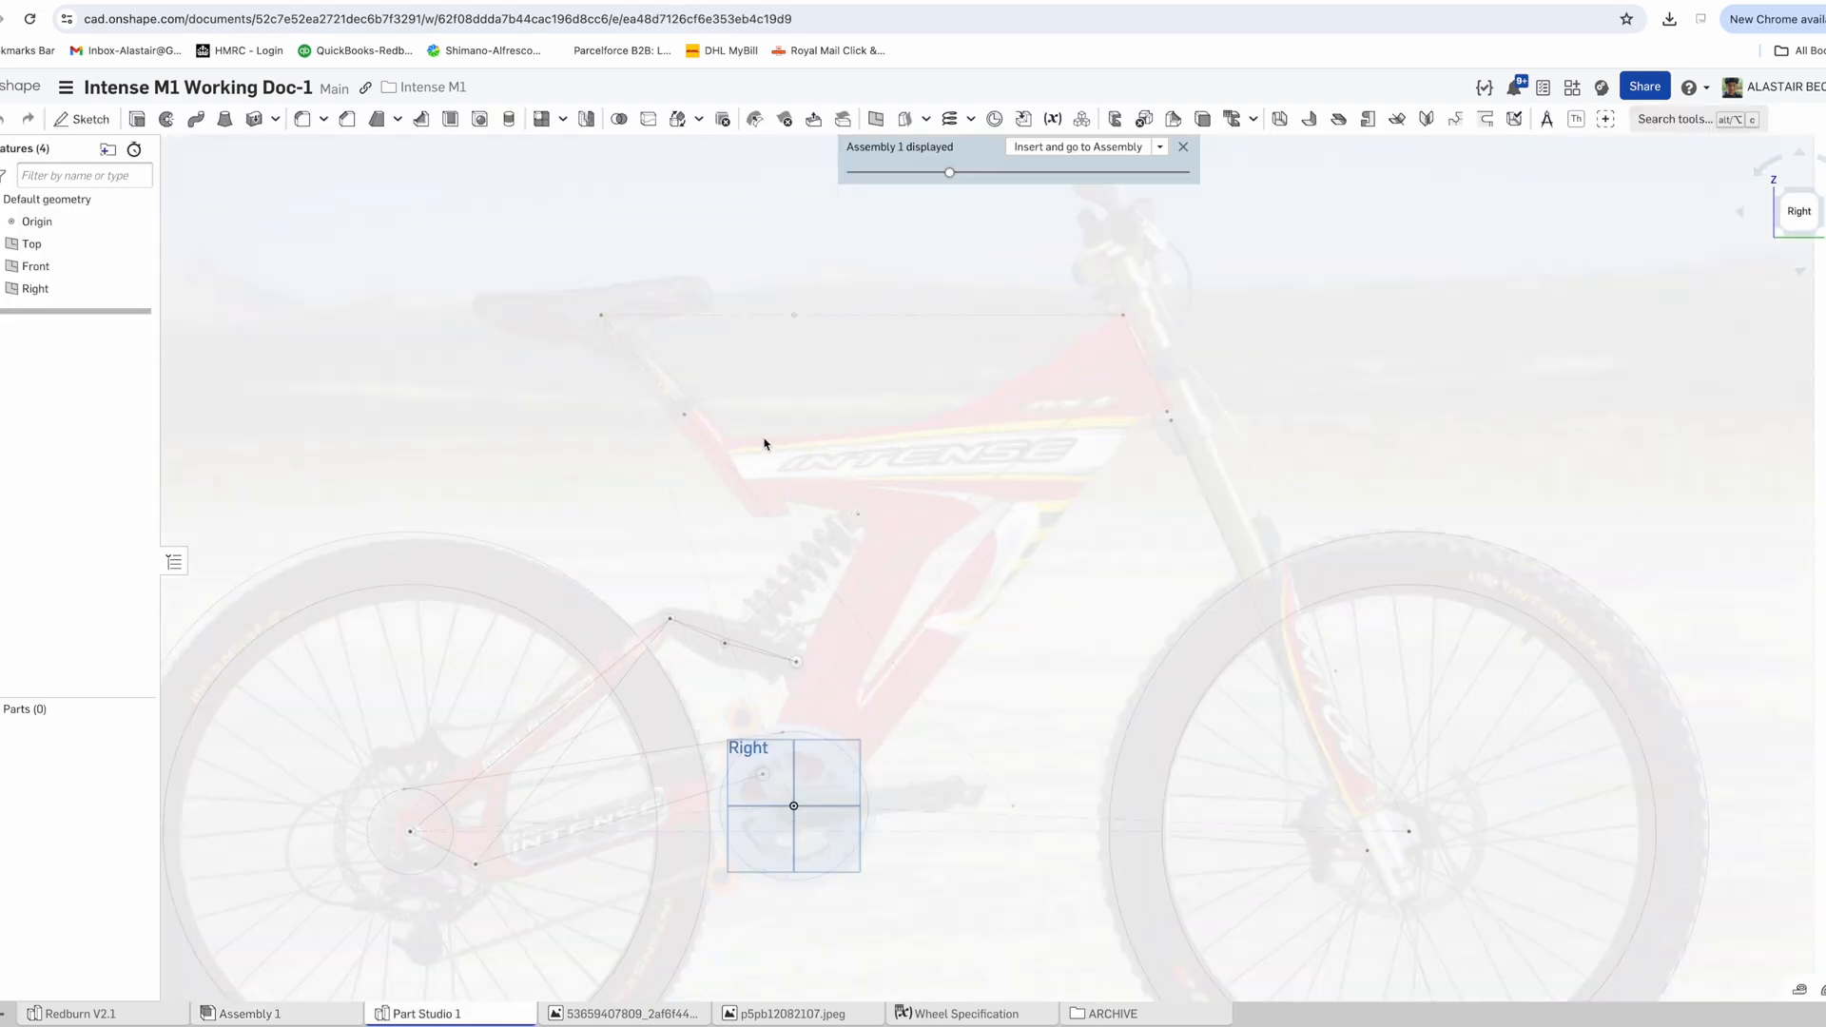
left_click(206, 316)
Start a sketch on the Right plane and project the seat tube and head tube axis lines from the geometry skeleton
left_click(91, 115)
left_click(38, 289)
key("u")
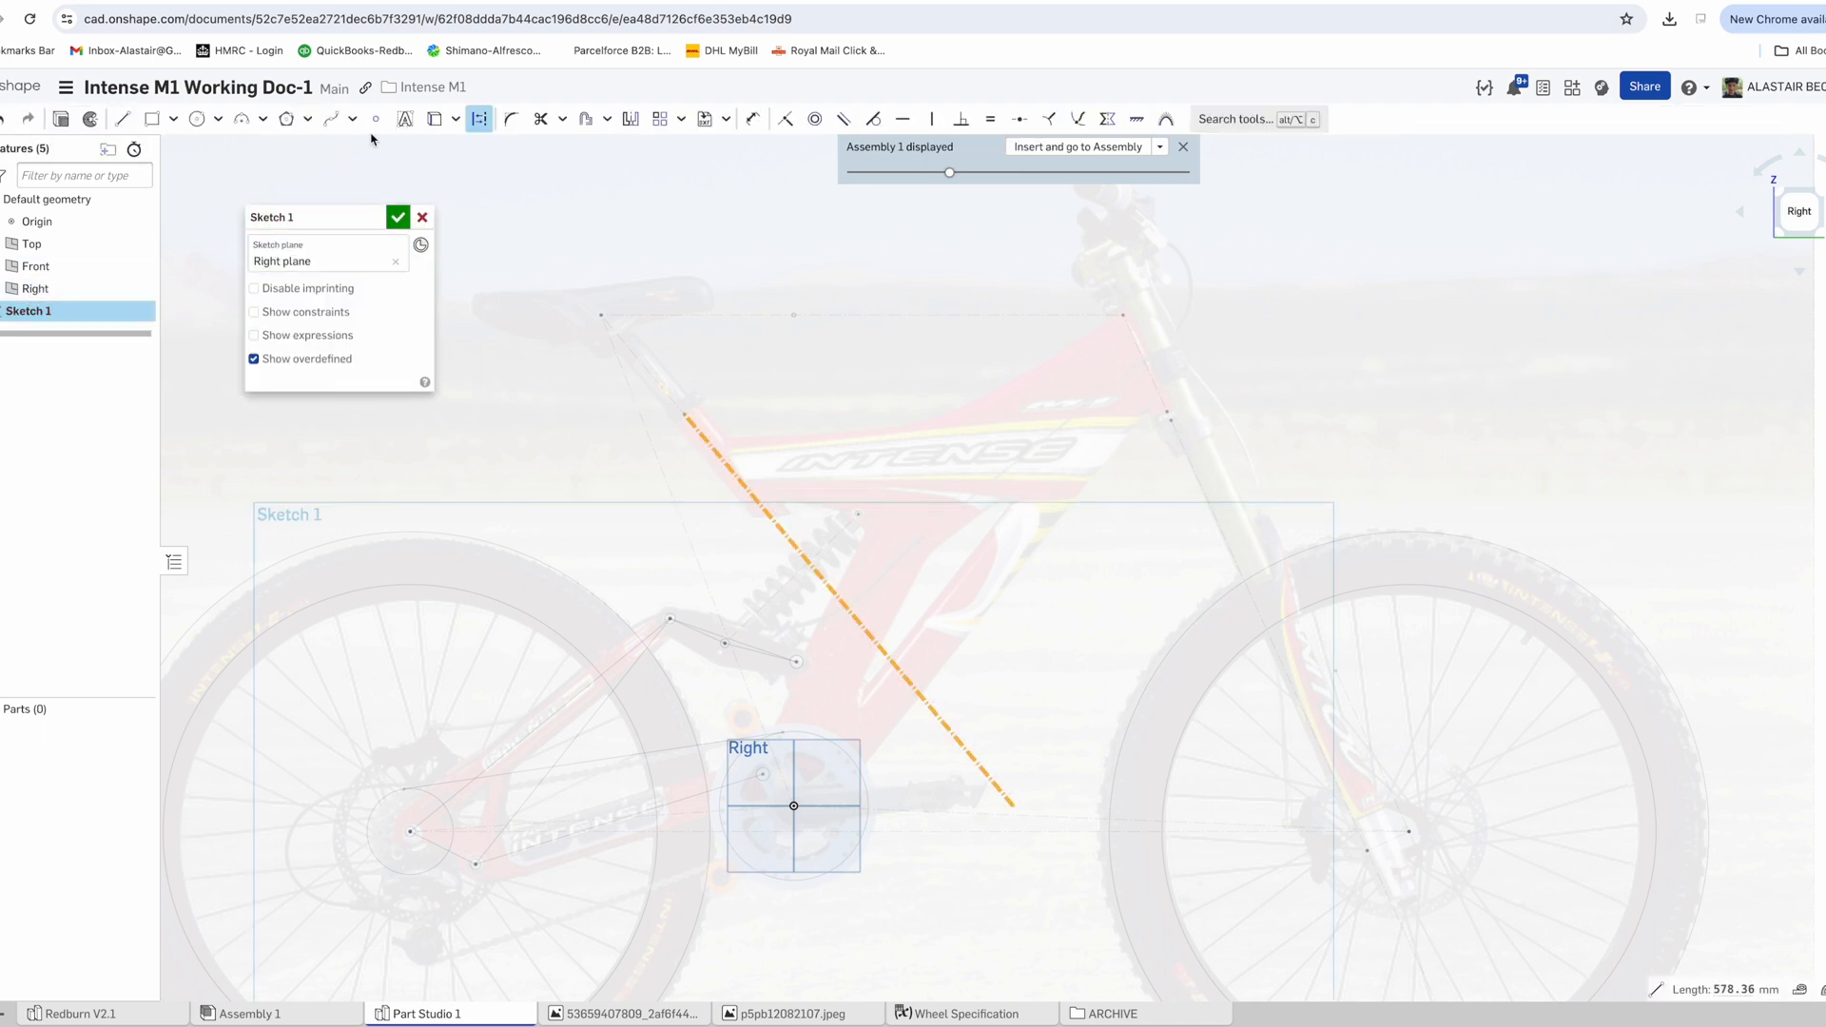
left_click(724, 459)
left_click(1145, 362)
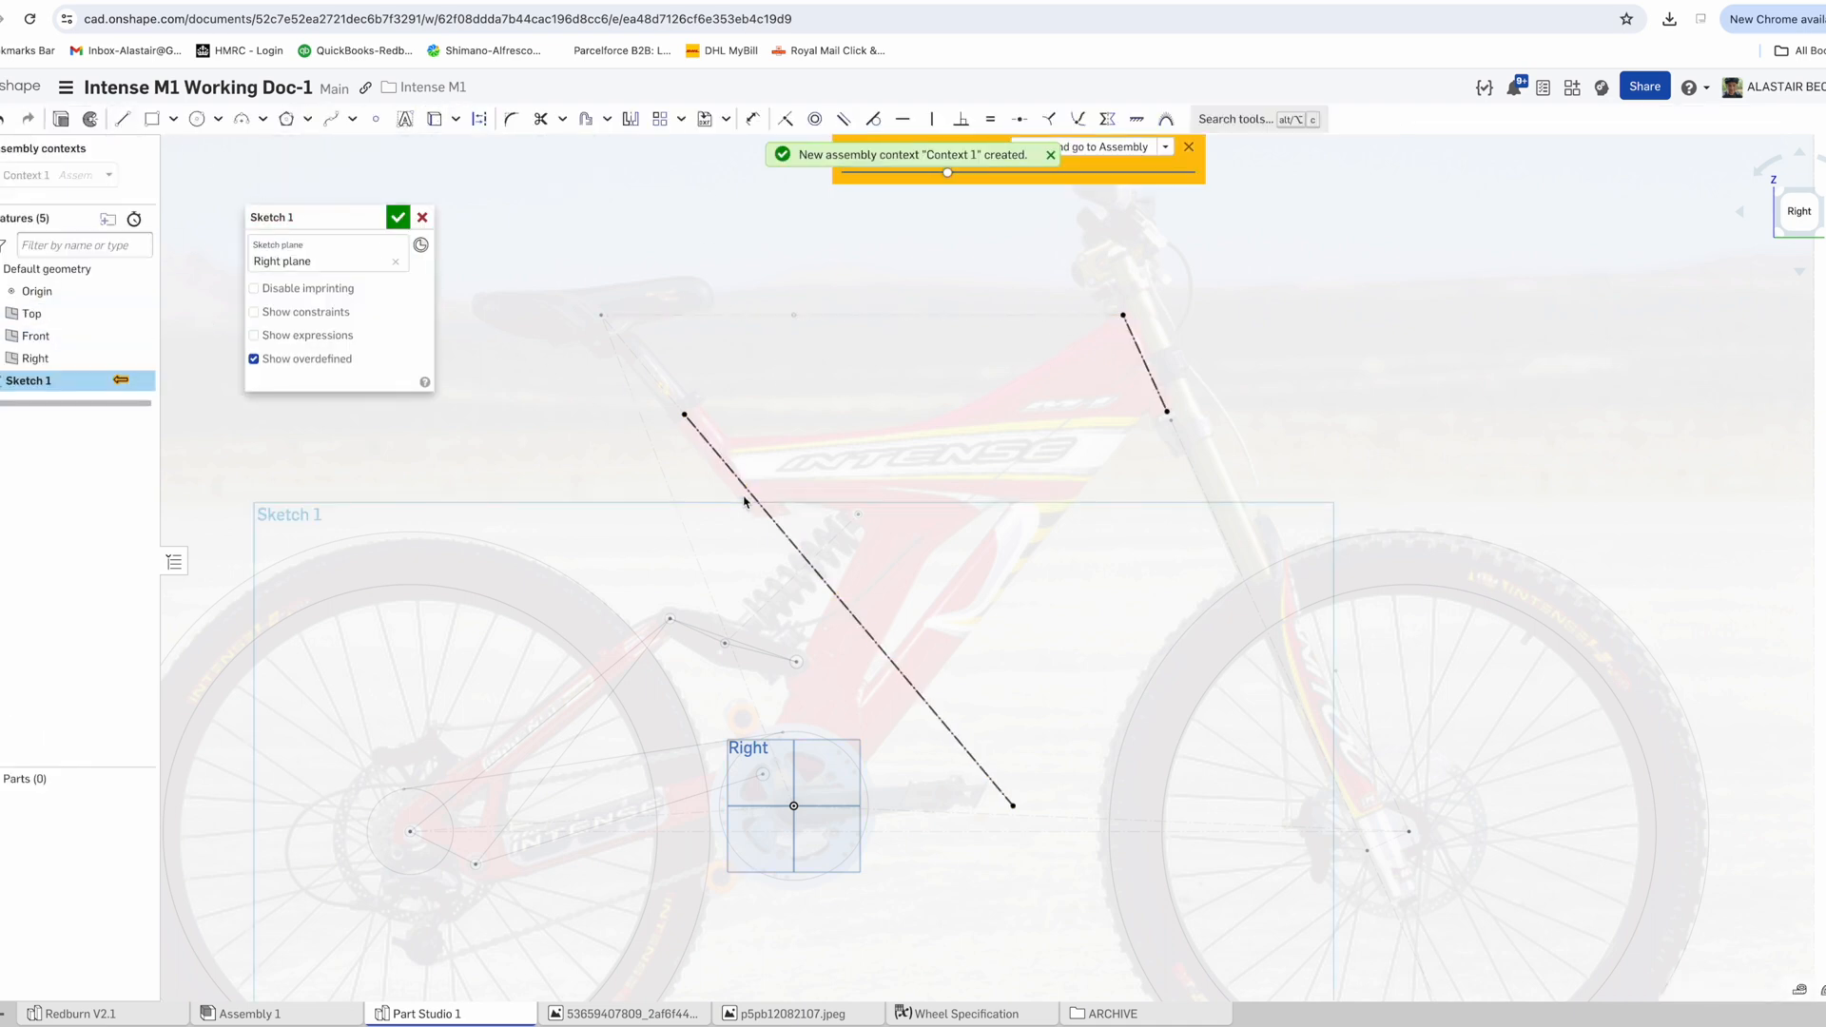
Draw a horizontal line about 50 mm long across the seat tube axis where the tube ends above the shock
scroll(723, 485, "up", 6)
key("l")
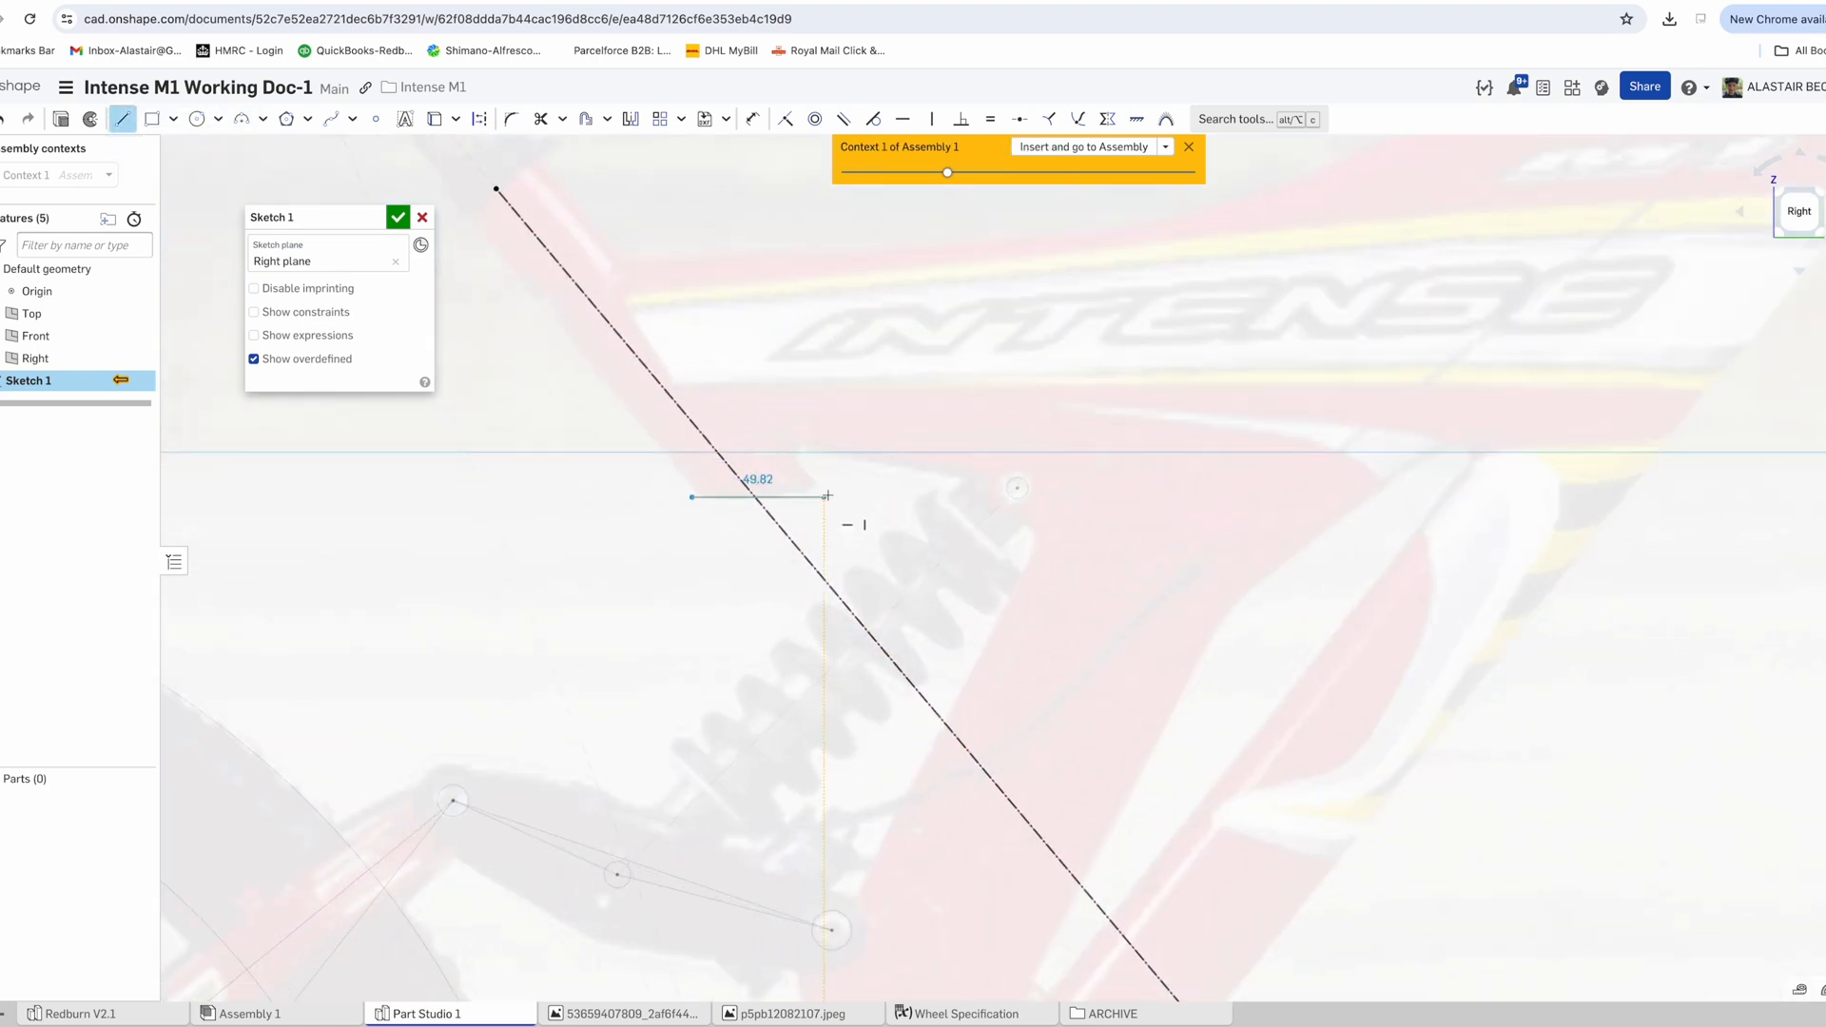
left_click(826, 496)
scroll(830, 495, "down", 5)
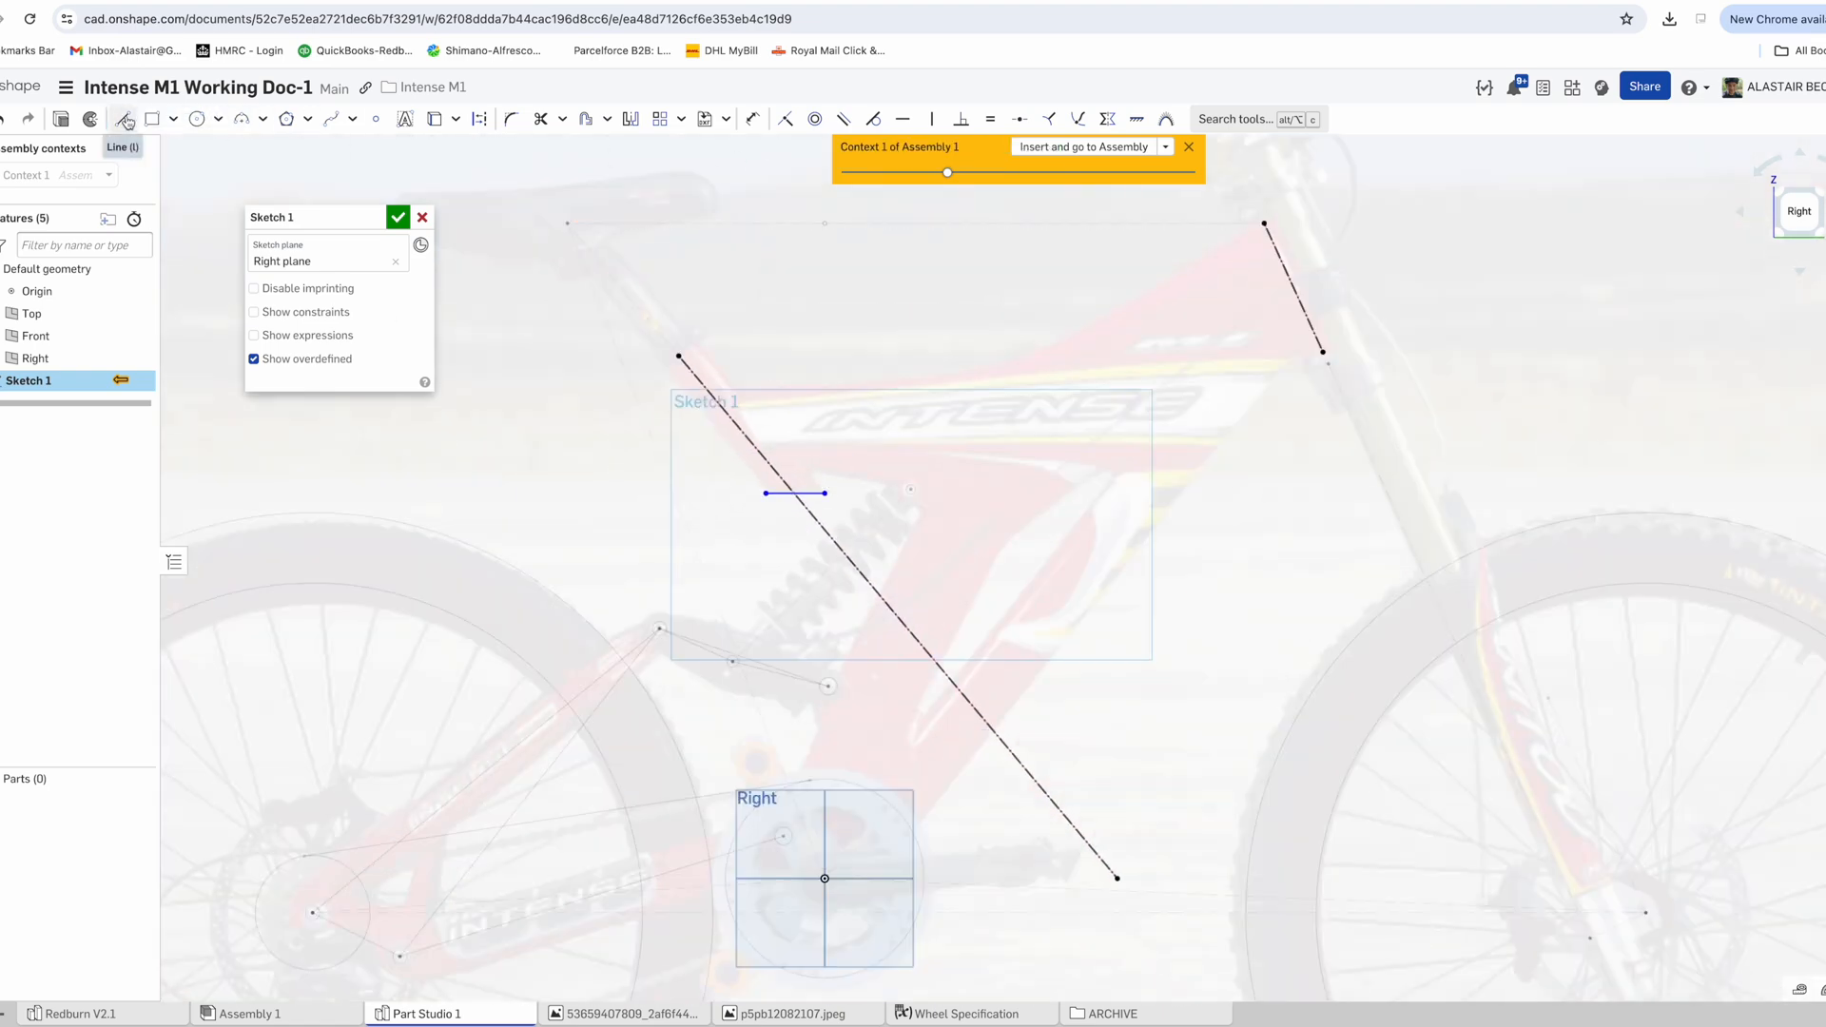
Draw a short line across the seat tube axis's upper end, centred on the axis endpoint and perpendicular to the axis
scroll(653, 358, "up", 3)
left_click(654, 358)
left_click(724, 305)
key("Escape")
left_click(685, 320)
left_click(692, 330)
left_click(1019, 120)
left_click(697, 311)
left_click(694, 330)
left_click(961, 121)
Dimension the seat tube's upper end line and set its length to 34.9 mm
left_click(701, 302)
left_click(673, 275)
type("31.6")
key("Return")
double_click(669, 276)
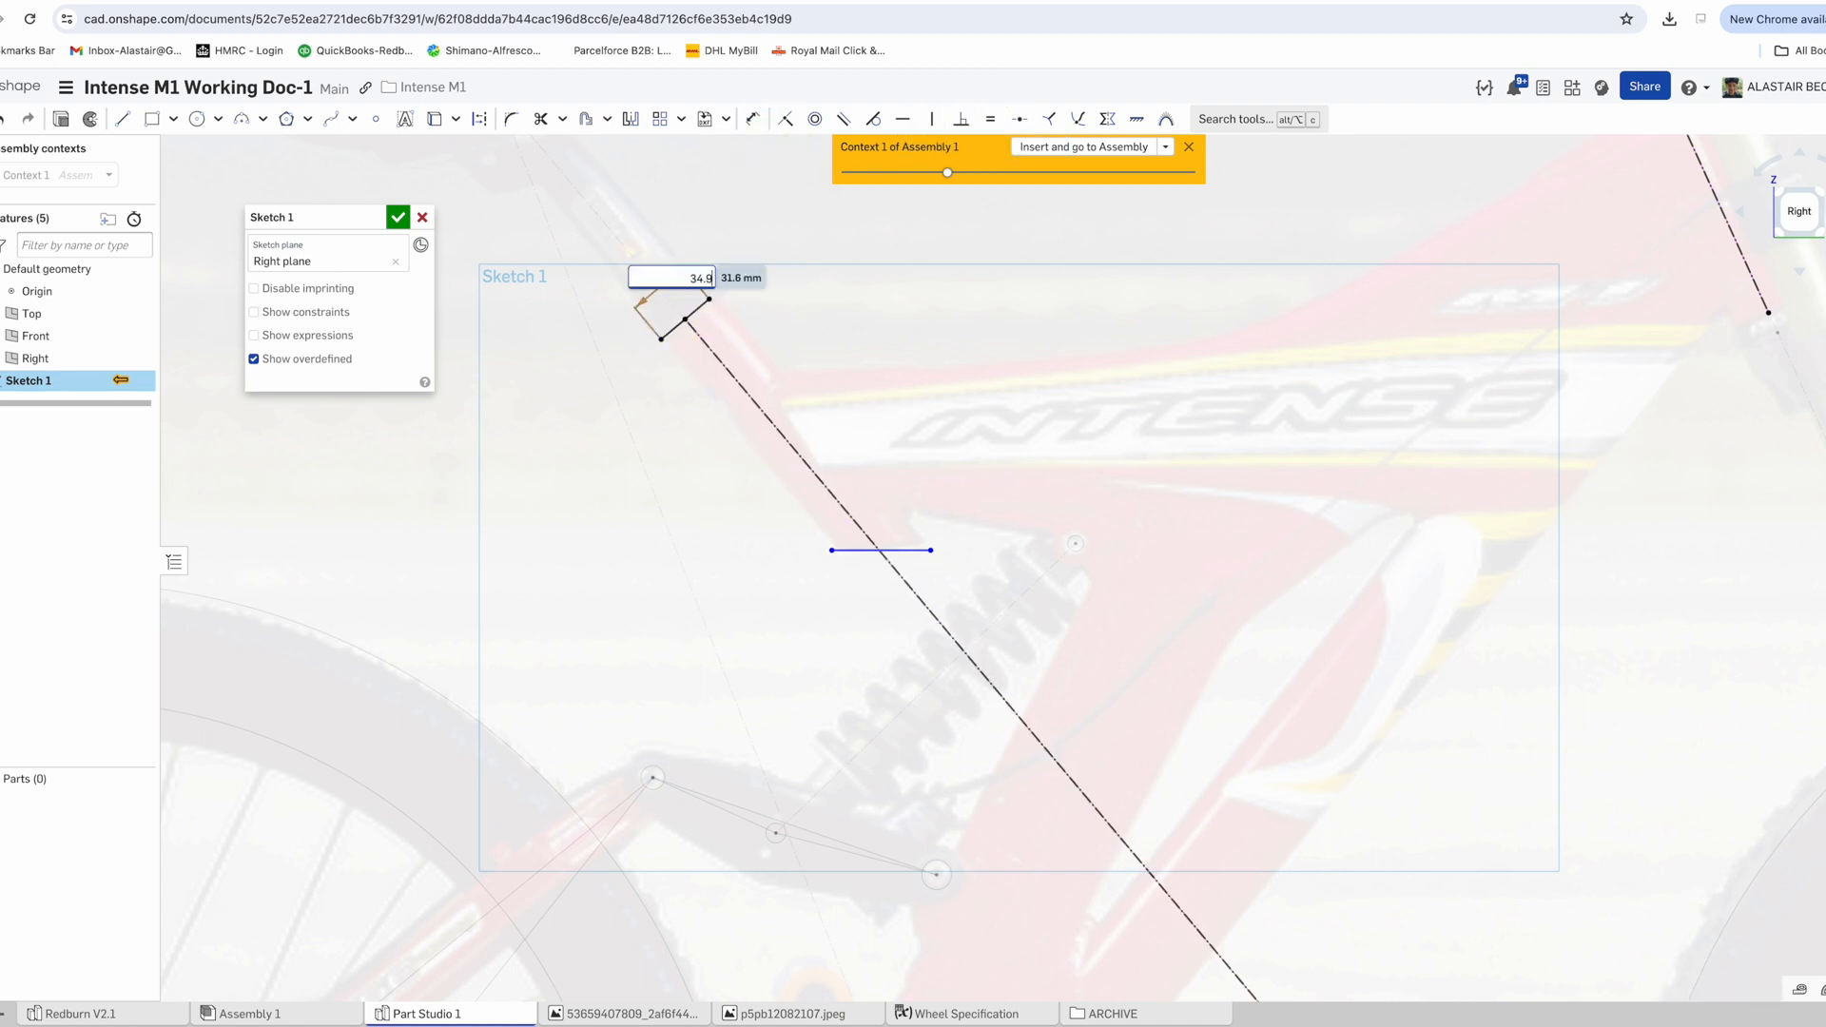
key("Return")
Draw the seat tube's two side lines from the ends of the upper line to the ends of the horizontal line
key("l")
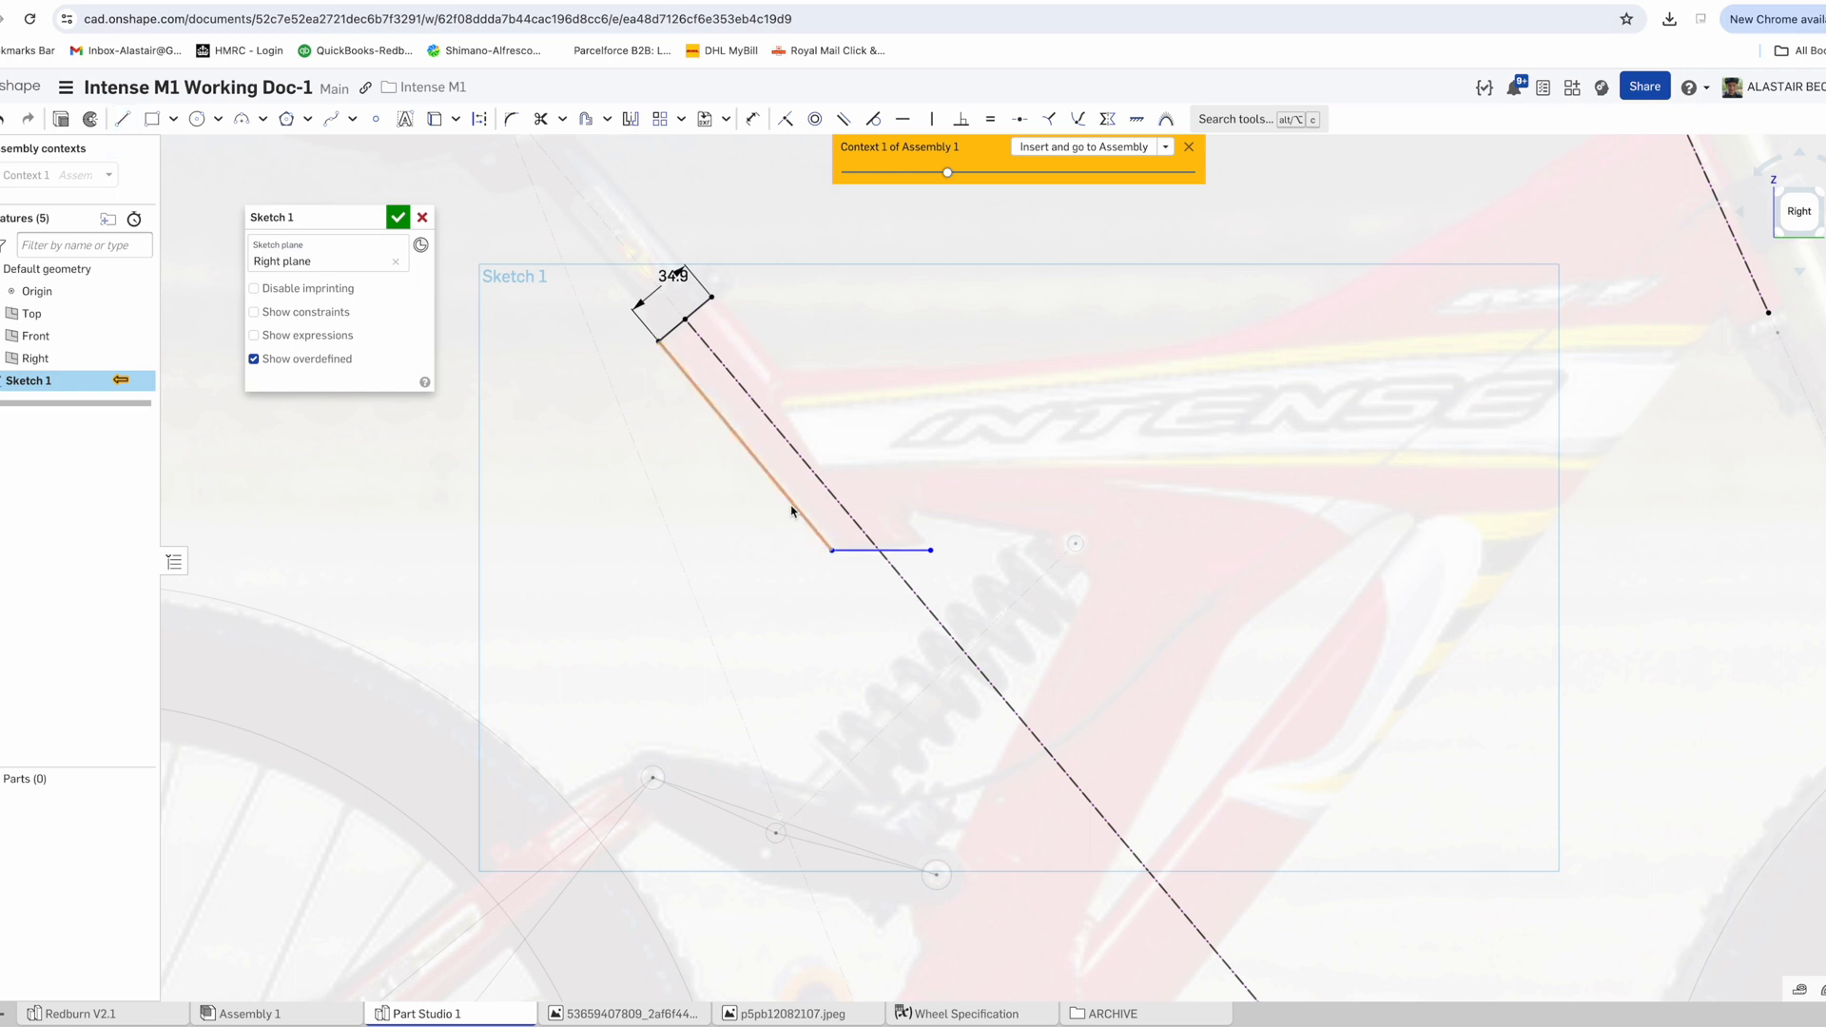
key("l")
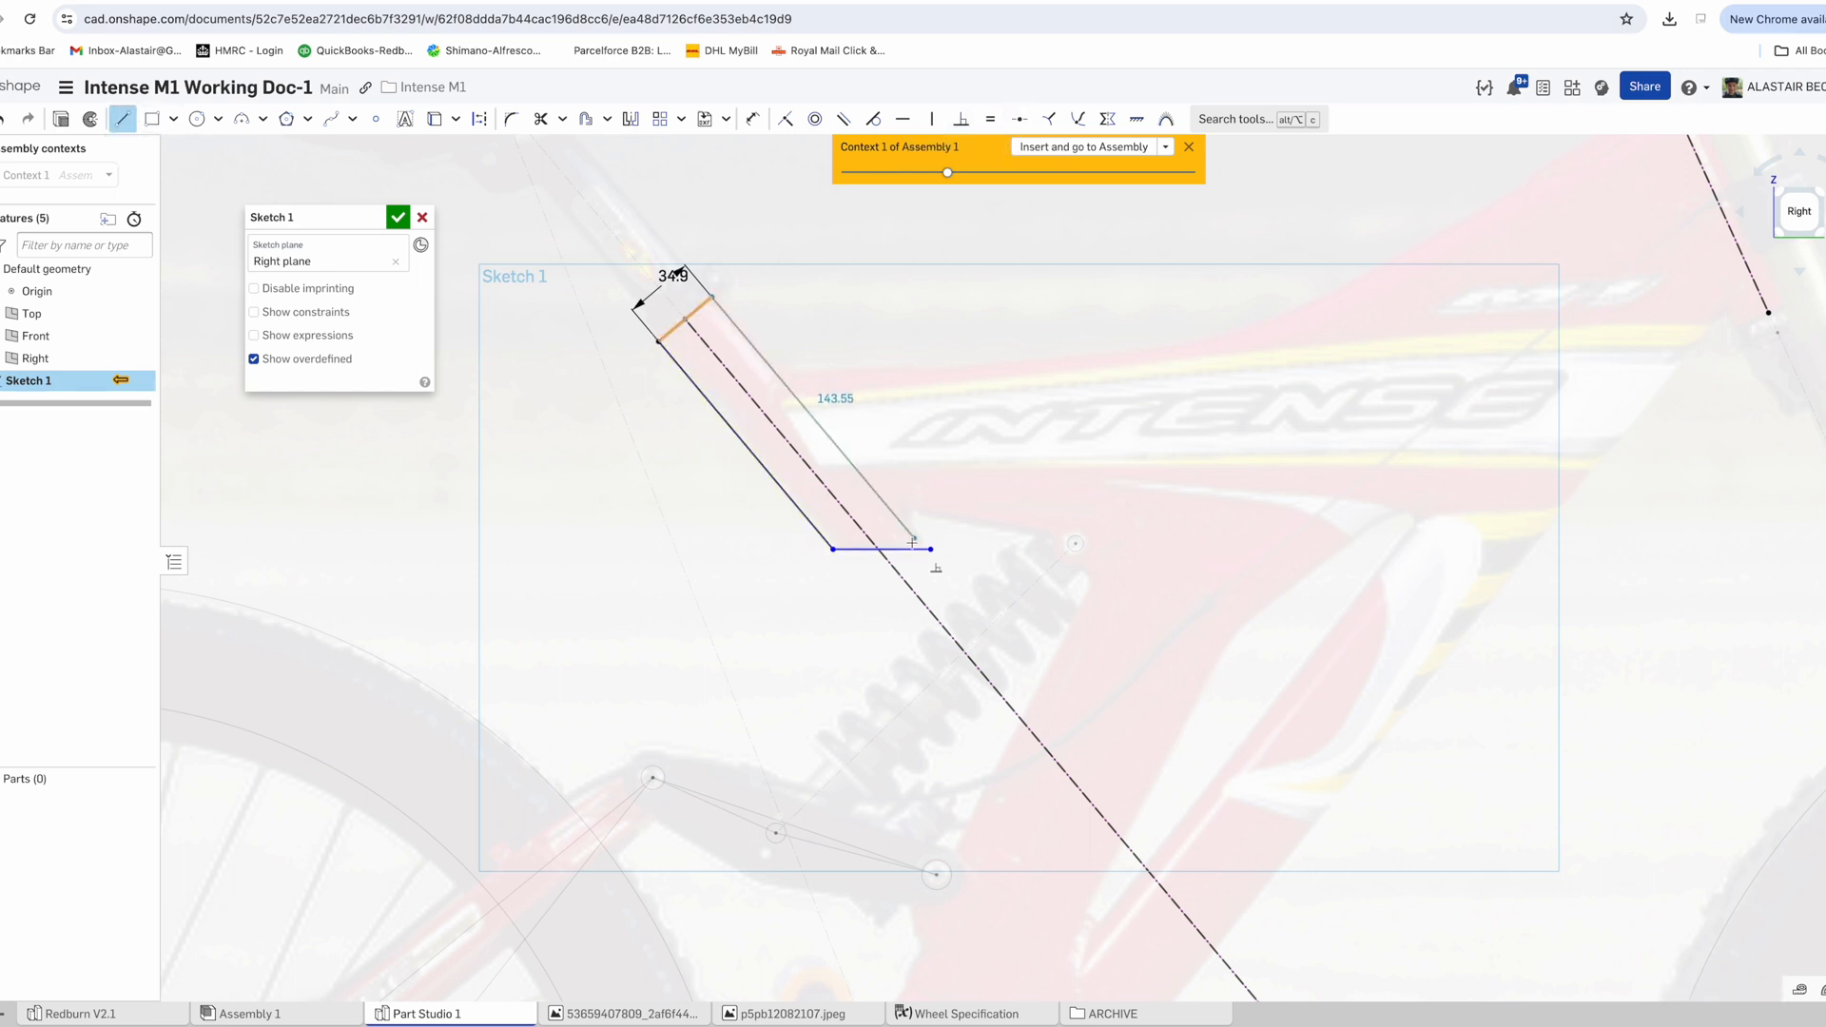
left_click(930, 549)
key("Escape")
Make the seat tube's front side line perpendicular to the upper end line and remove the vertical constraint at its lower corner
left_click(834, 441)
left_click(697, 311)
left_click(959, 122)
scroll(882, 530, "up", 2)
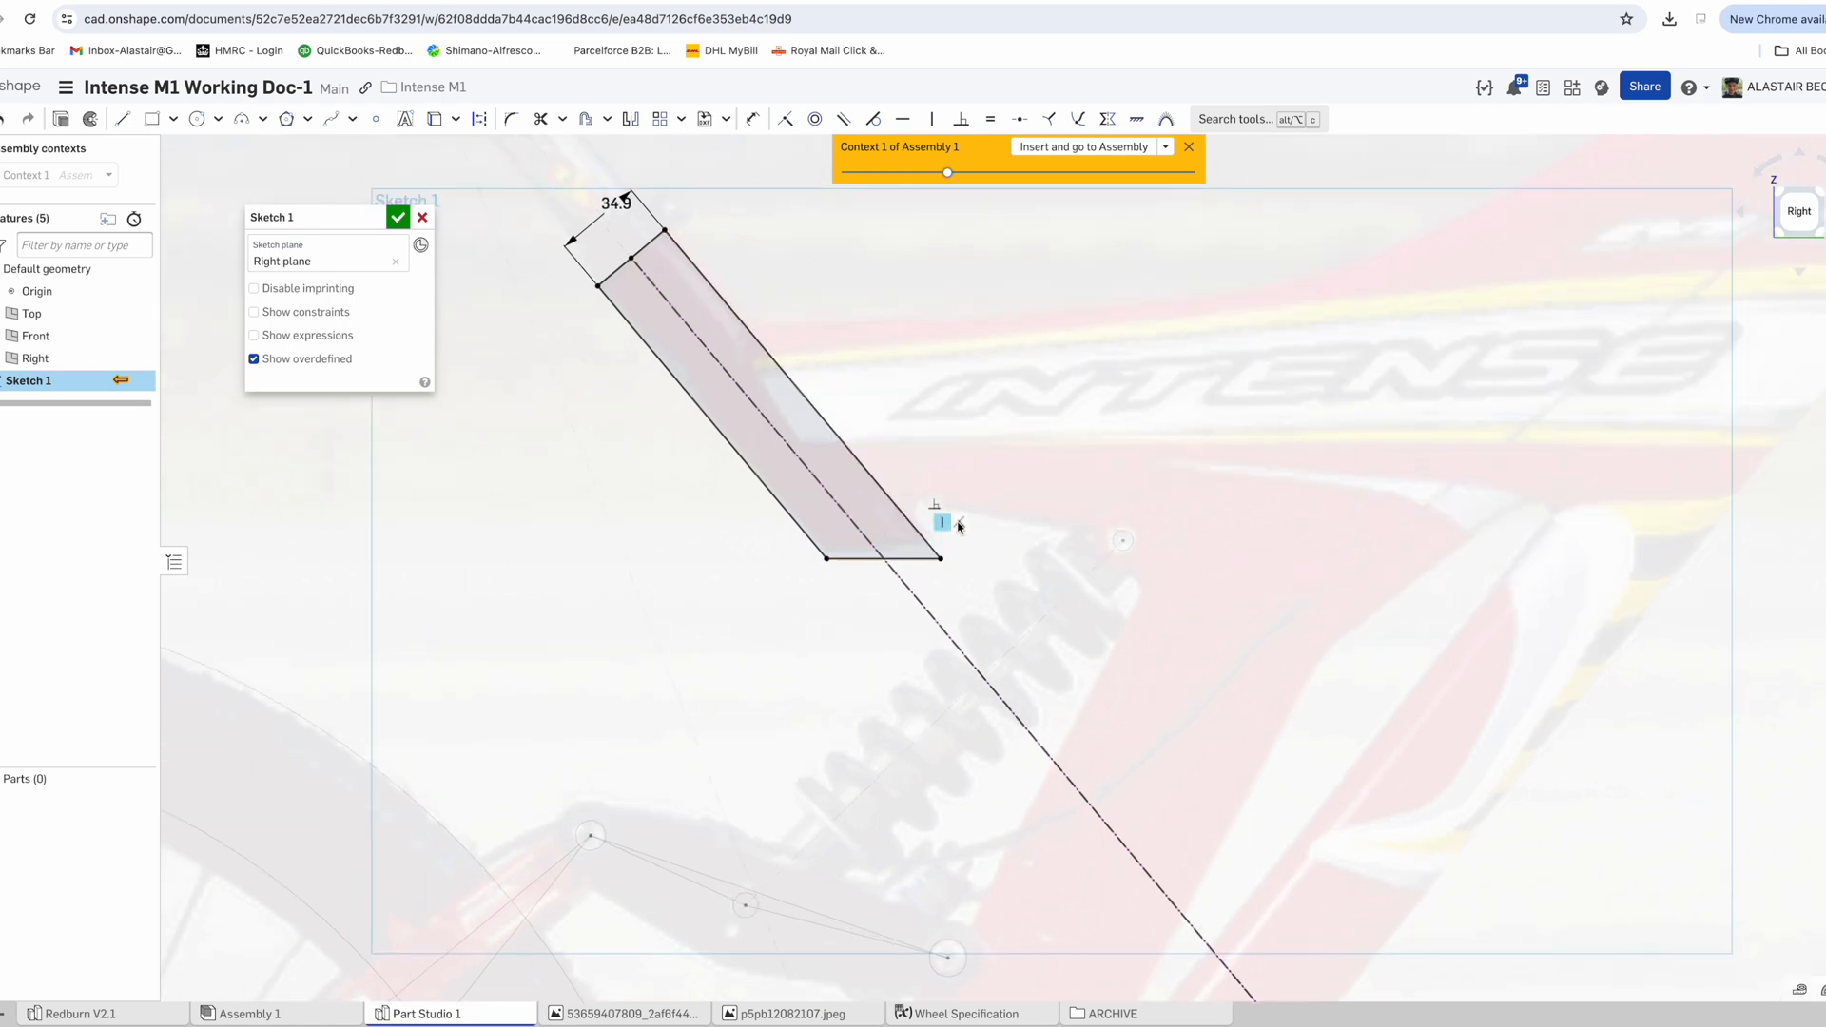
scroll(884, 542, "up", 2)
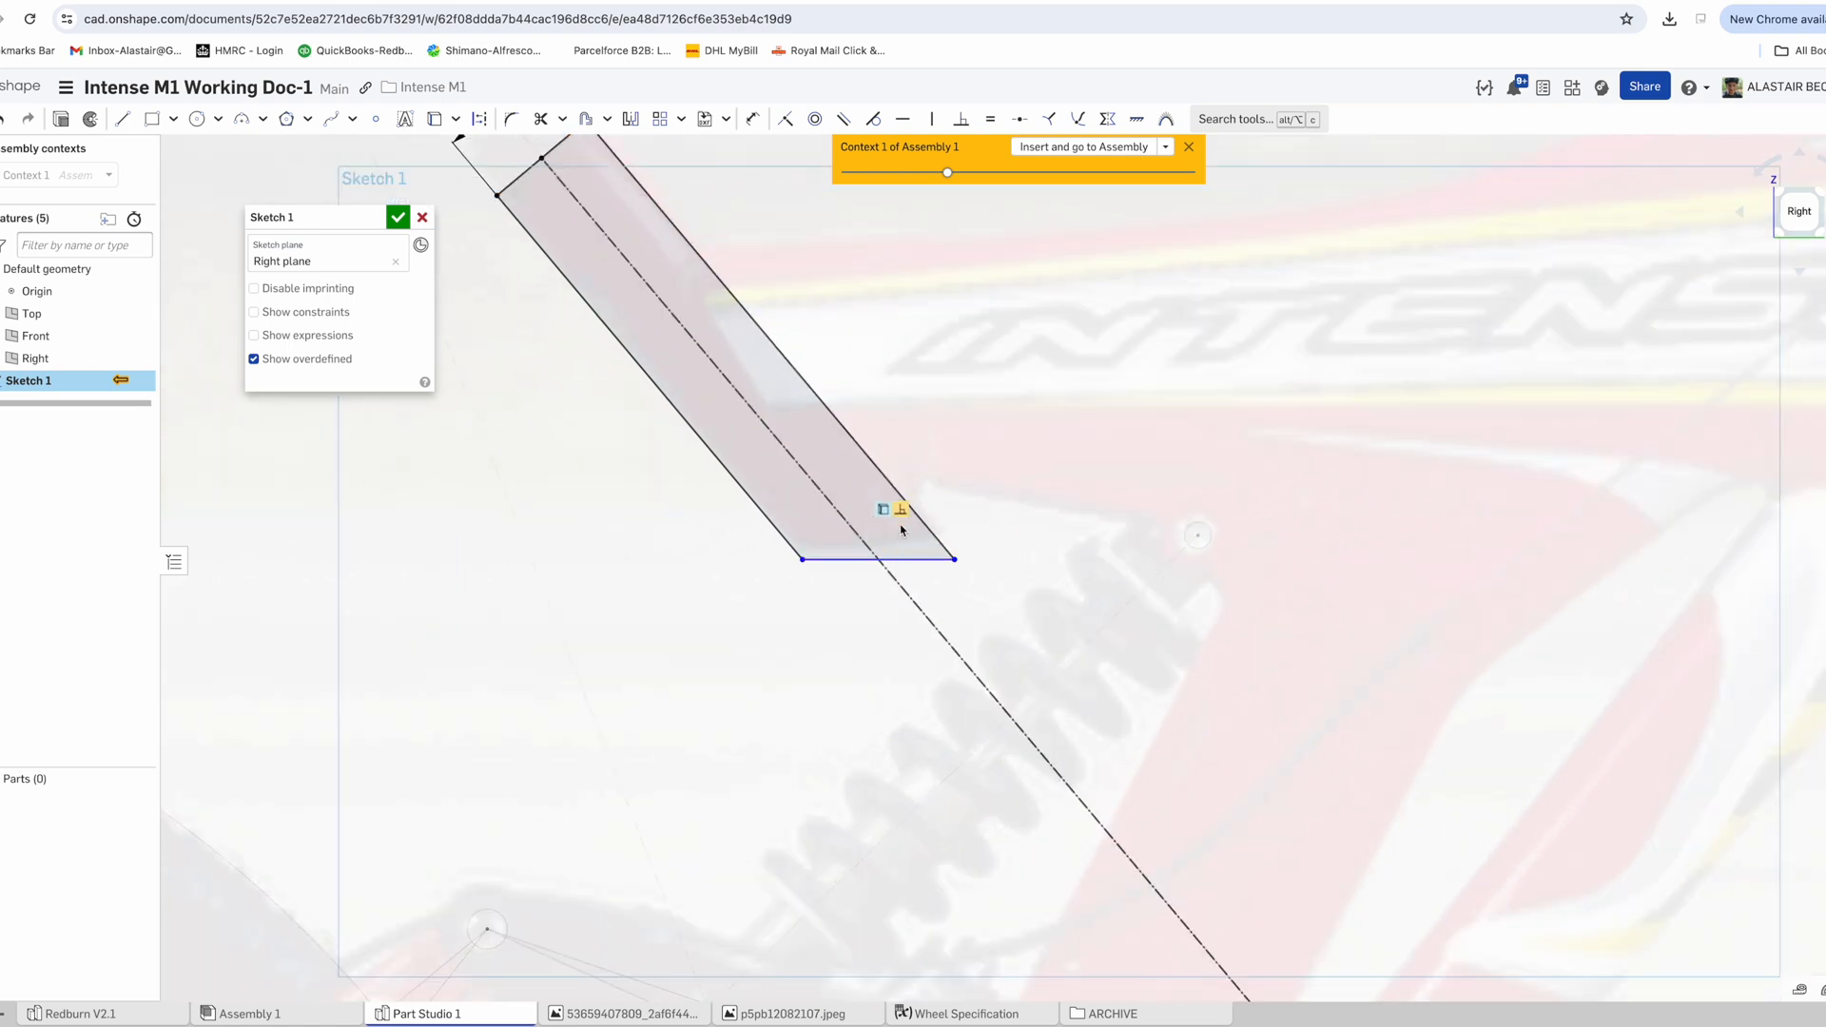
Add a point where the axis crosses the seat tube's lower line and dimension it 150 mm from the upper end
left_click(376, 119)
left_click(864, 542)
left_click(752, 119)
left_click(863, 542)
left_click(520, 177)
scroll(584, 281, "up", 1)
left_click(560, 458)
type("150")
key("Return")
Finish the seat tube sketch and rename it ST
scroll(667, 415, "down", 5)
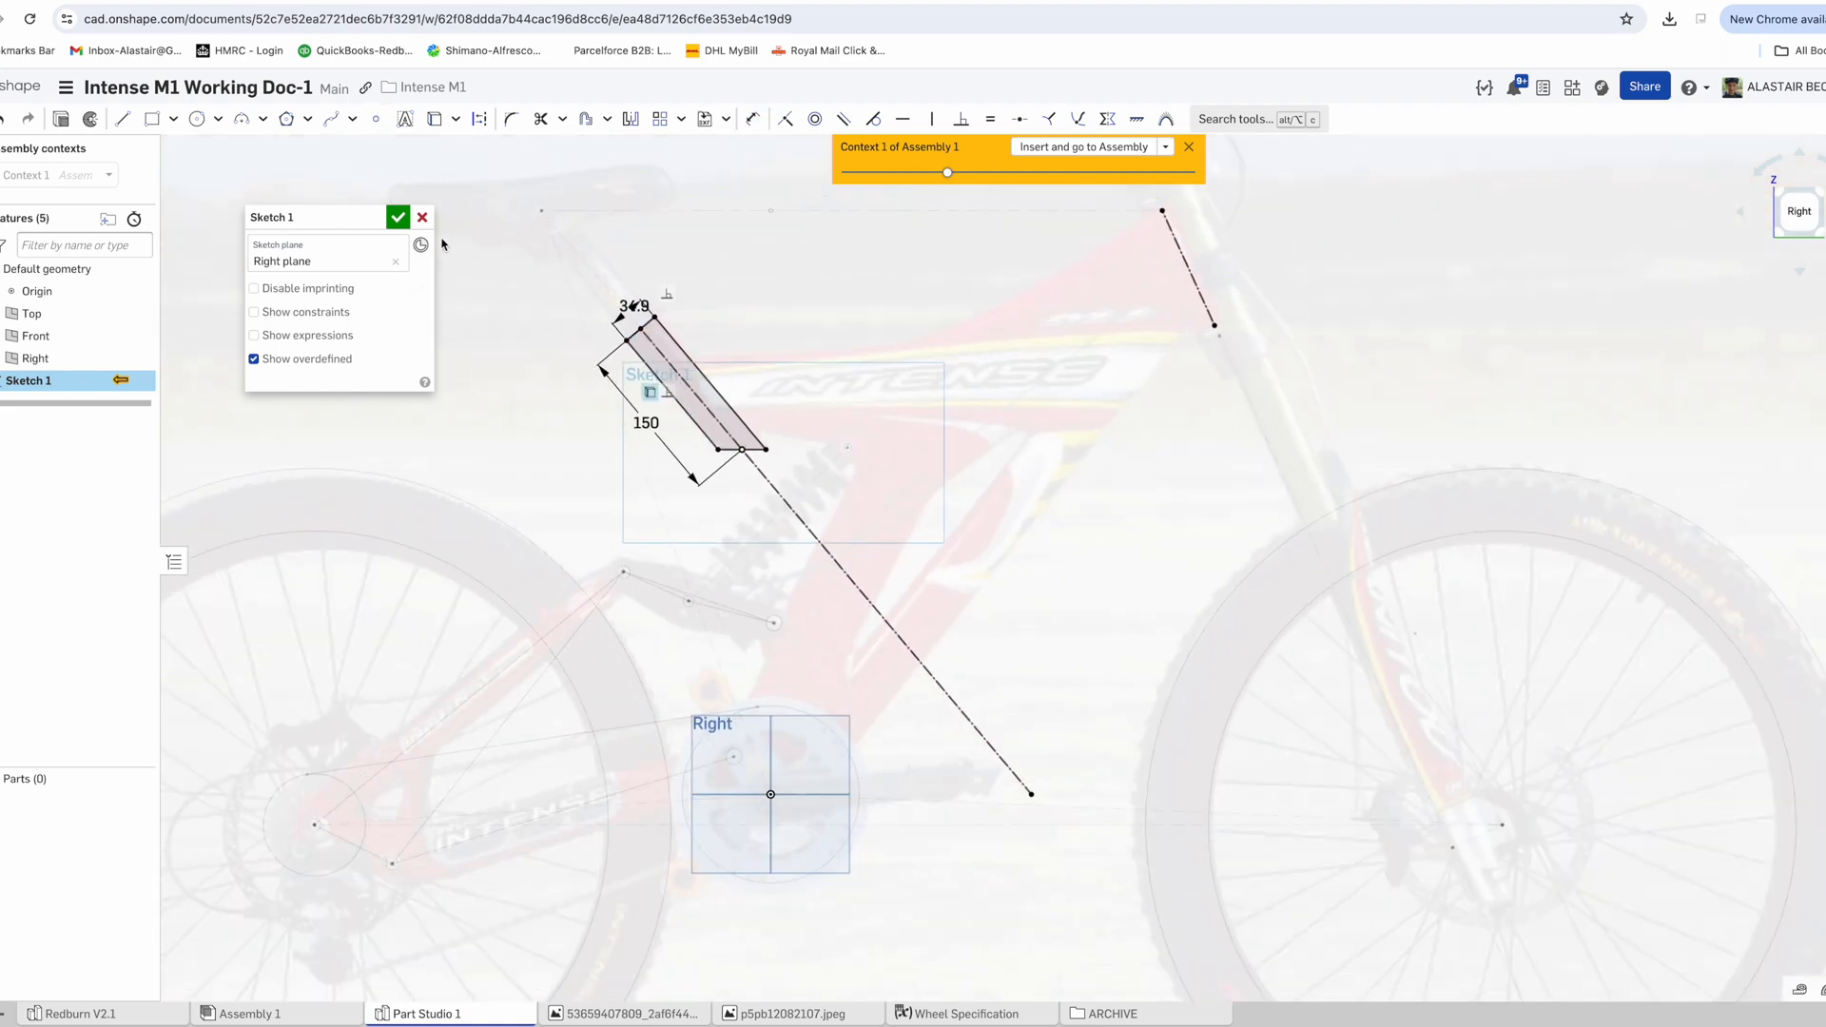
left_click(398, 216)
double_click(54, 381)
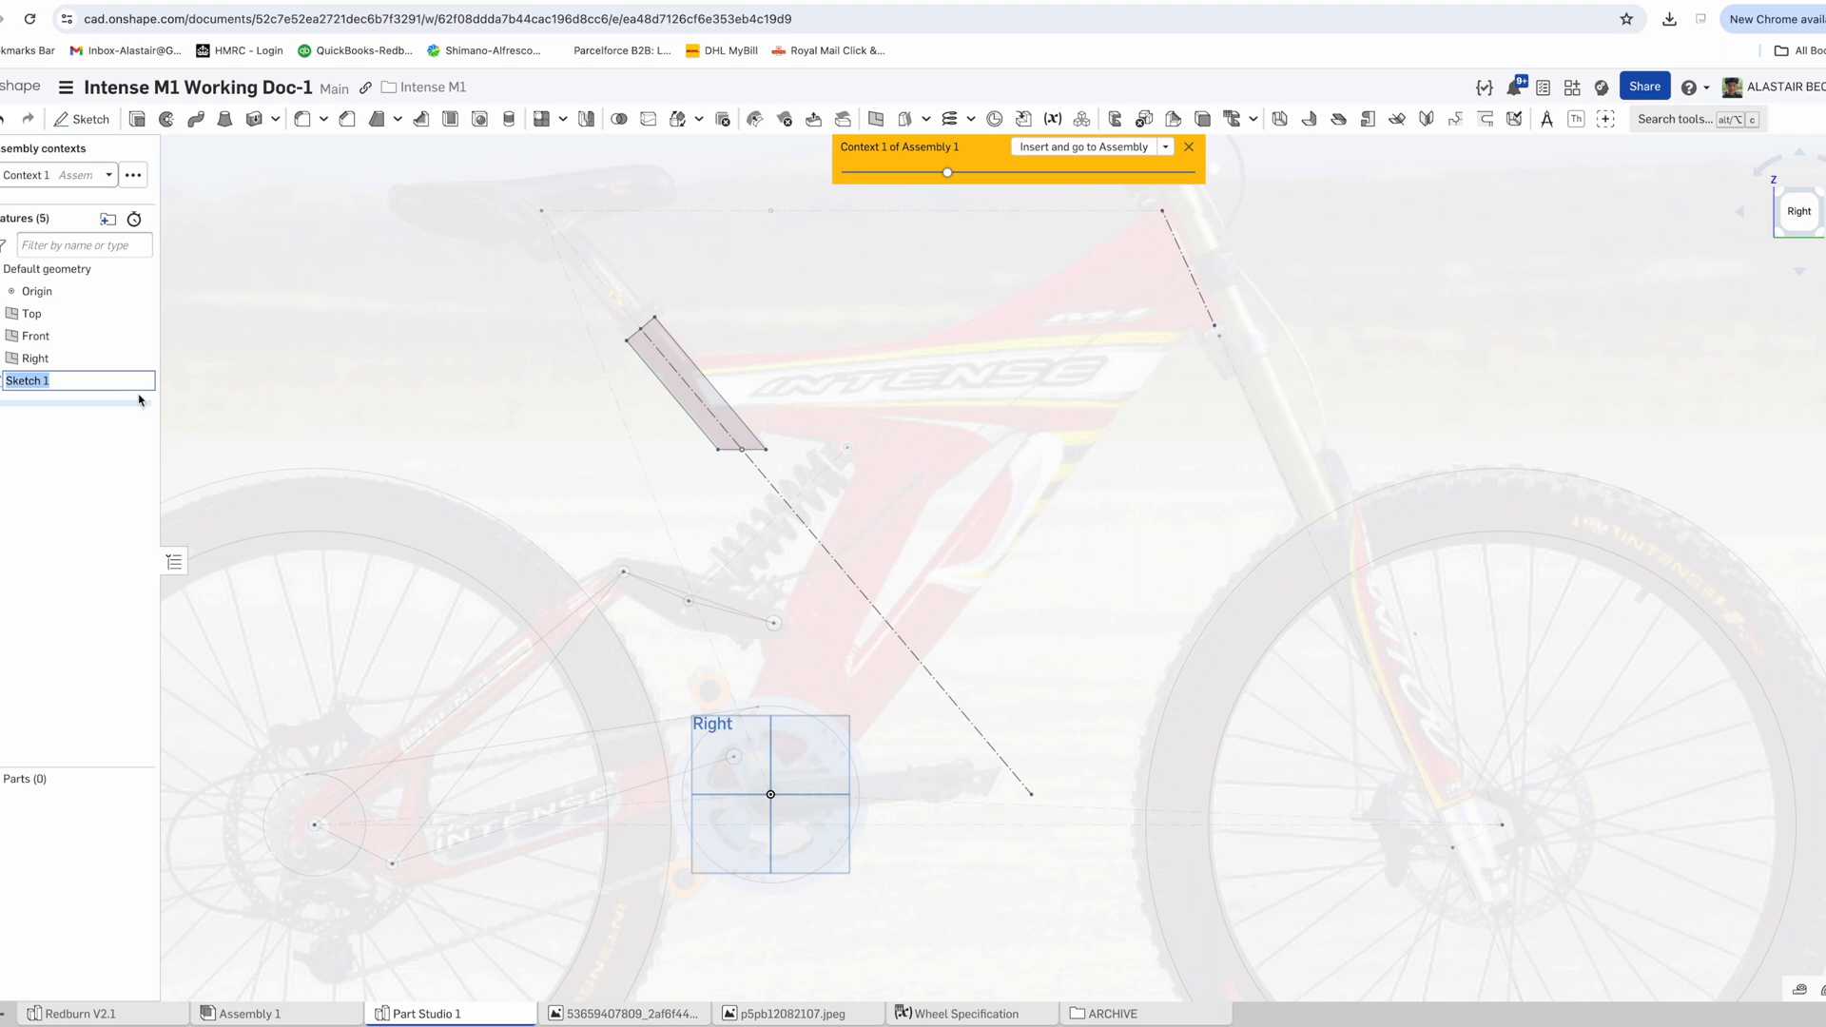
Start a sketch on the Right plane, project the head tube axis and draw a short line across each of its ends
left_click(86, 119)
scroll(935, 351, "down", 1)
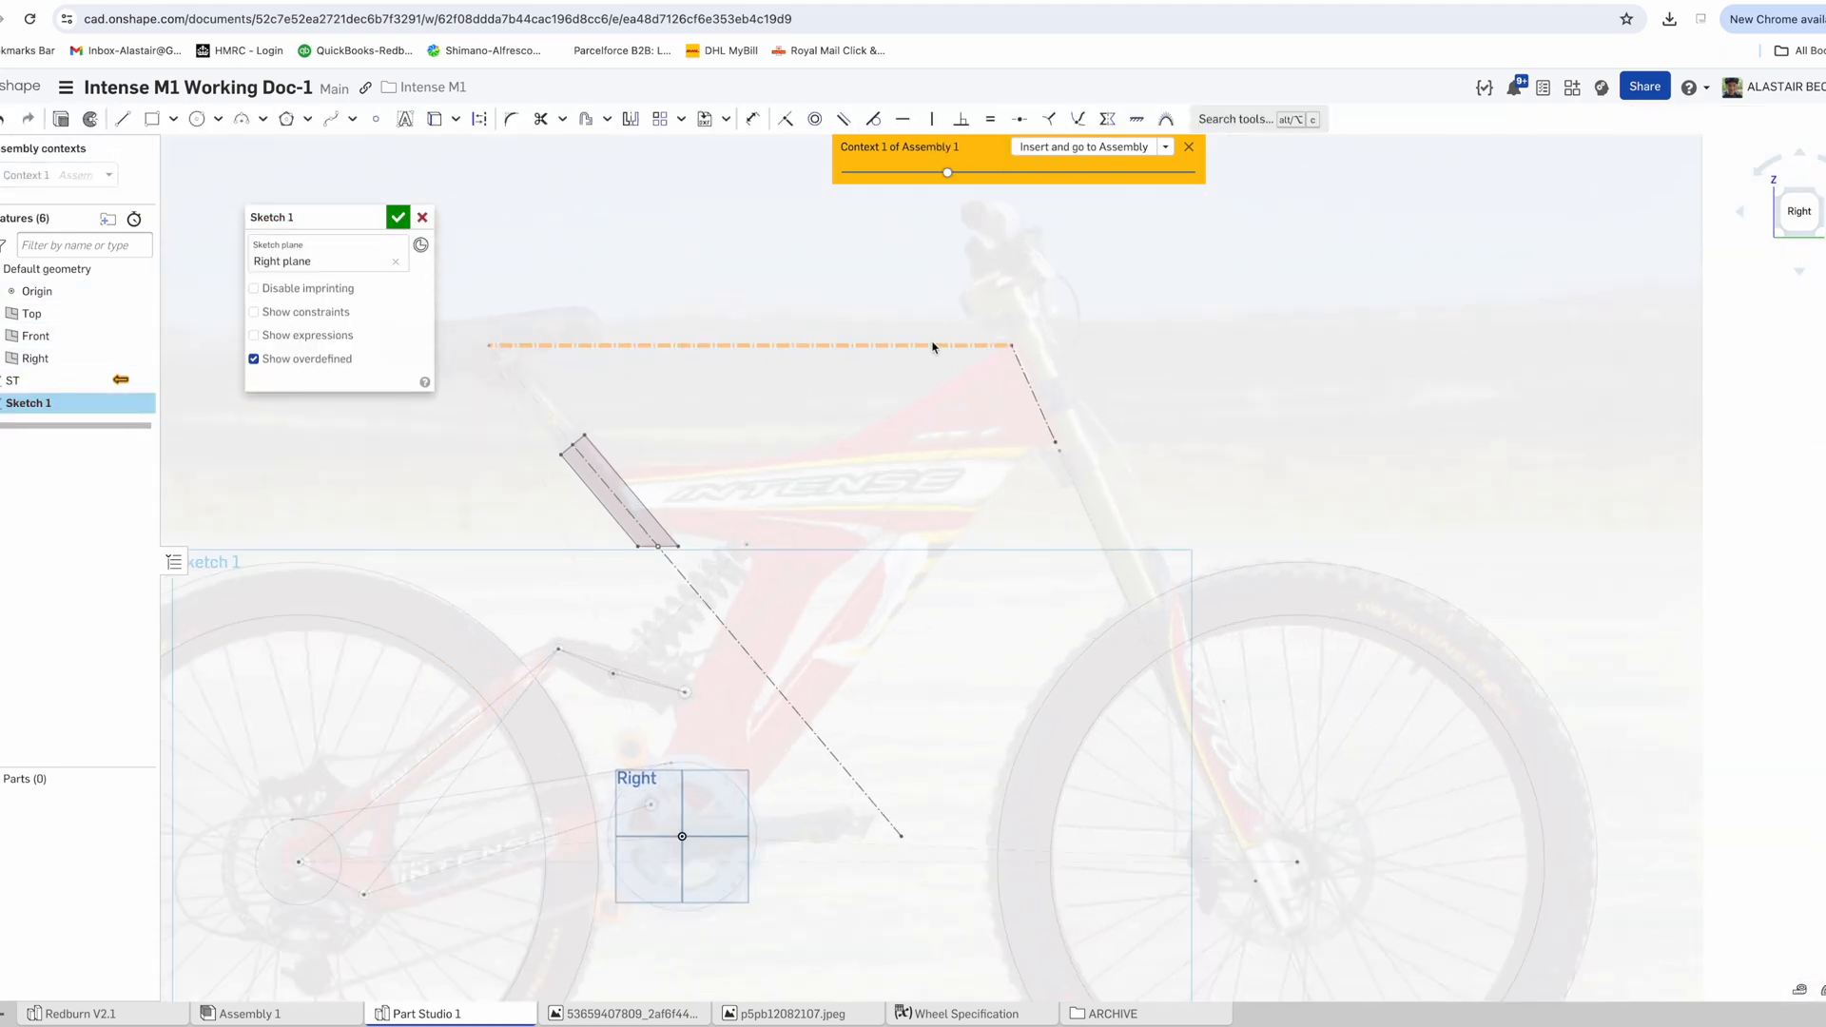
key("l")
scroll(1101, 342, "up", 5)
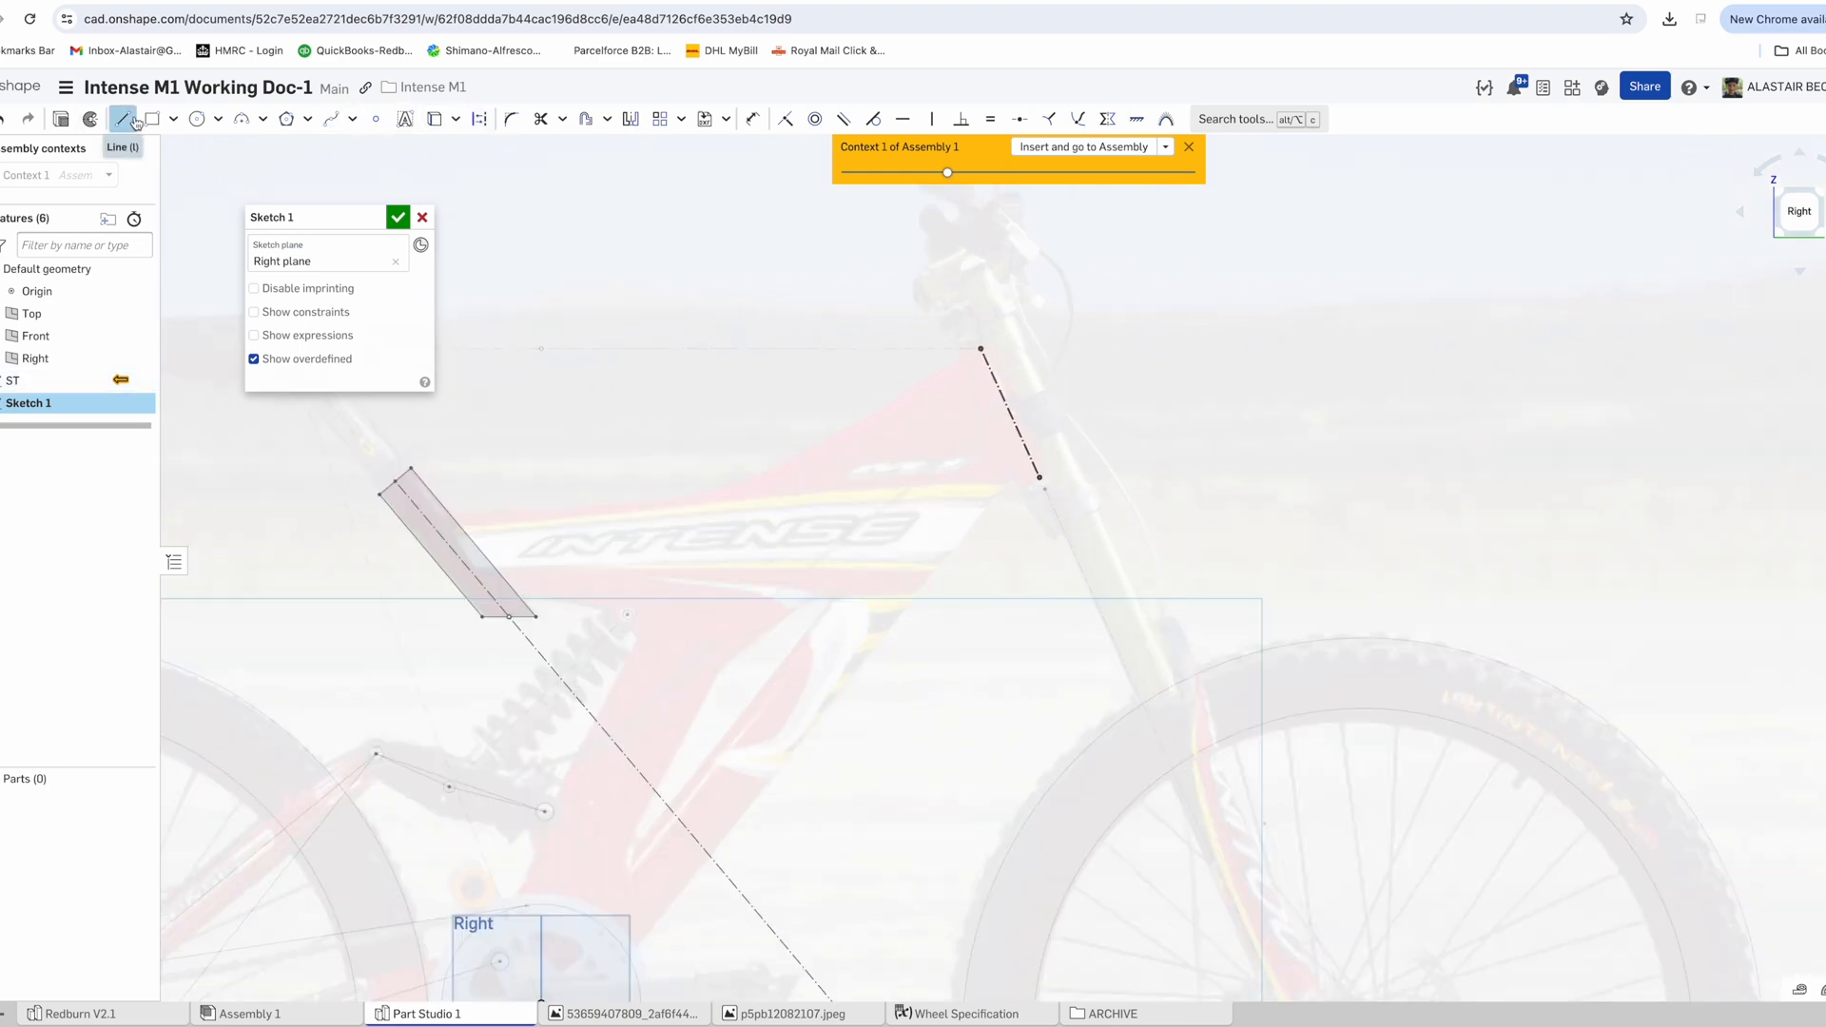
left_click(925, 368)
key("Escape")
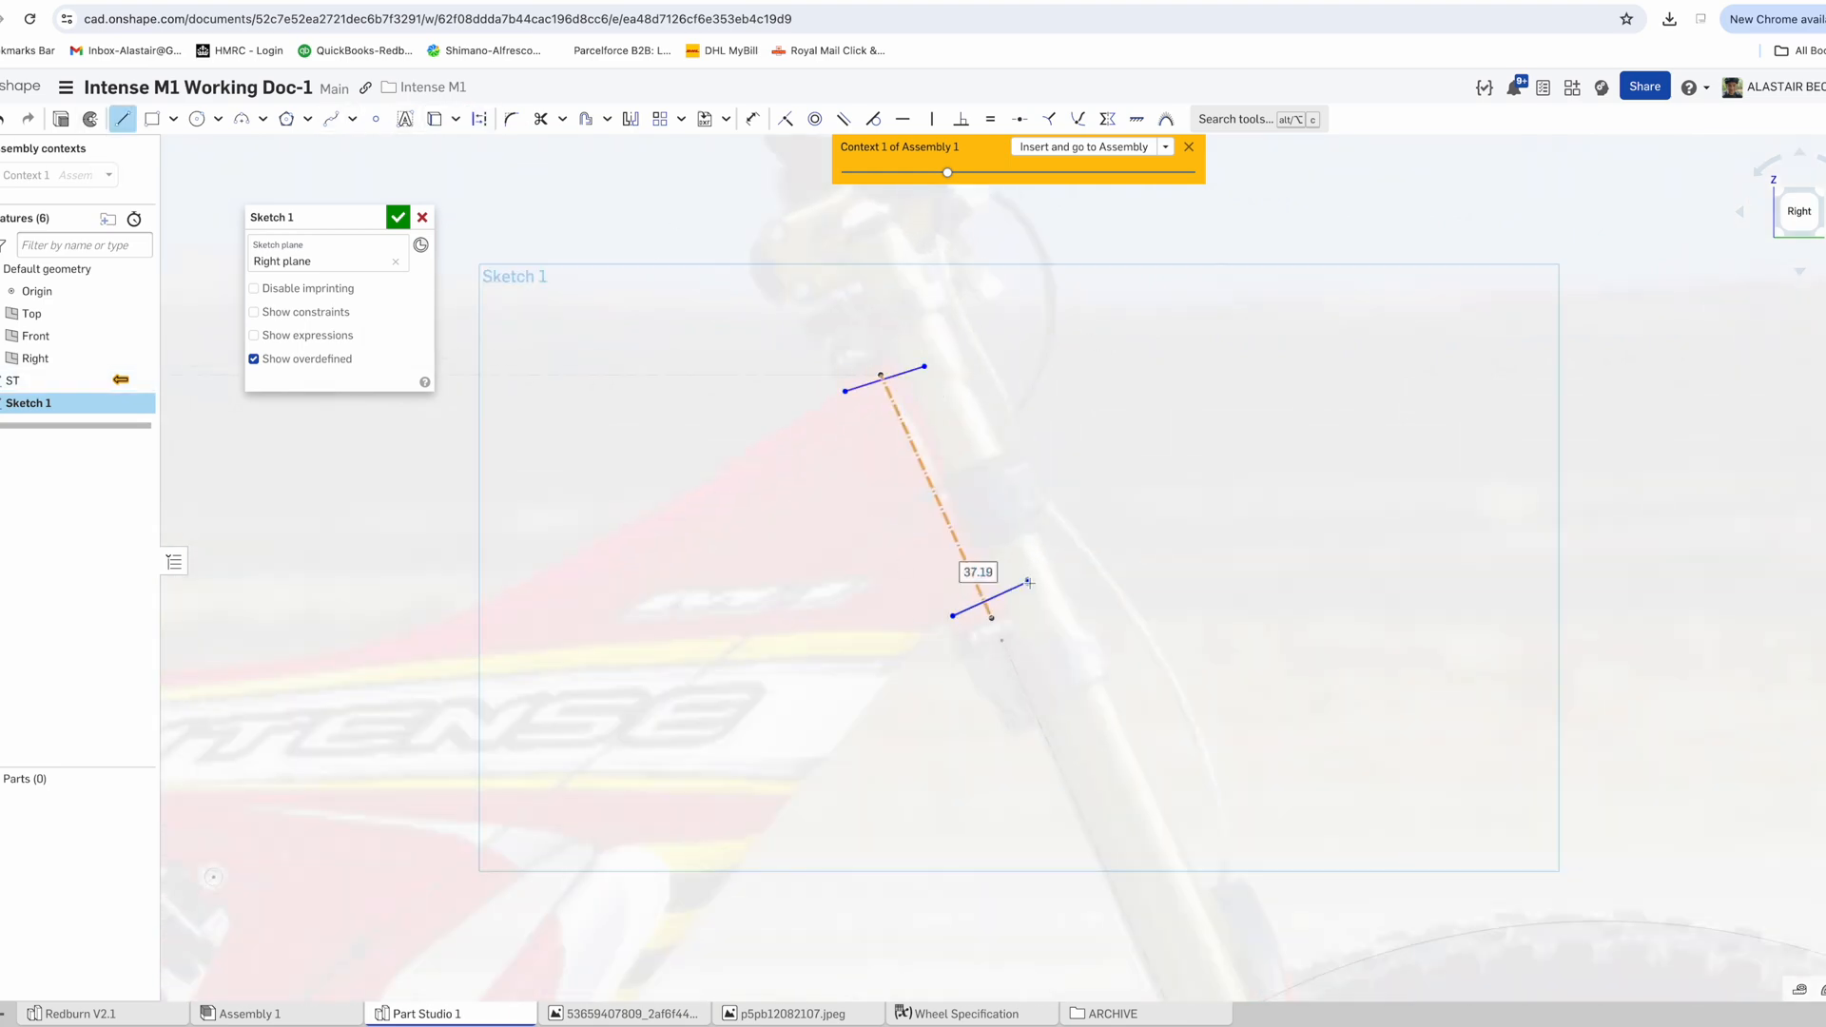
Centre the two head tube end lines on the axis endpoints and make them perpendicular to the axis
left_click(992, 618)
left_click(1020, 119)
left_click(881, 376)
left_click(901, 374)
left_click(1019, 118)
left_click(899, 371)
left_click(899, 415)
left_click(961, 119)
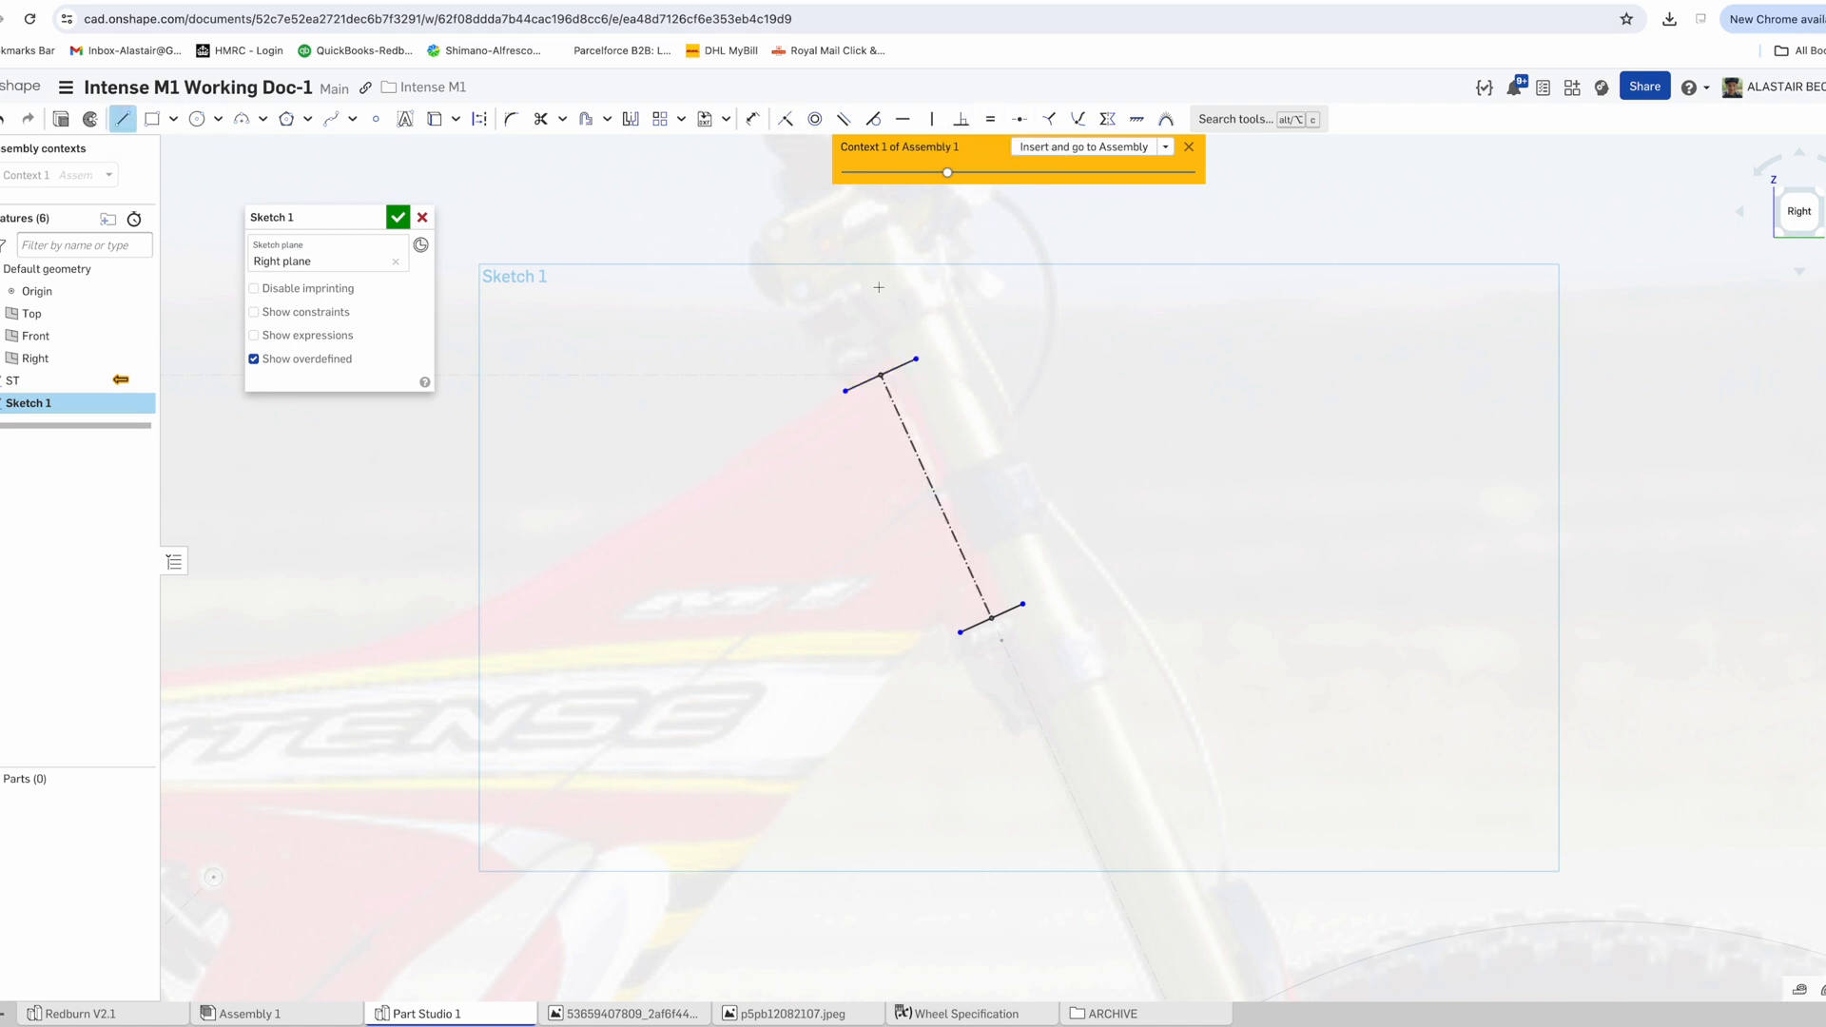
Complete the head tube's front edge line between the two end lines and make it perpendicular to the upper end line
left_click(1023, 604)
key("Escape")
left_click(927, 384)
left_click(901, 366)
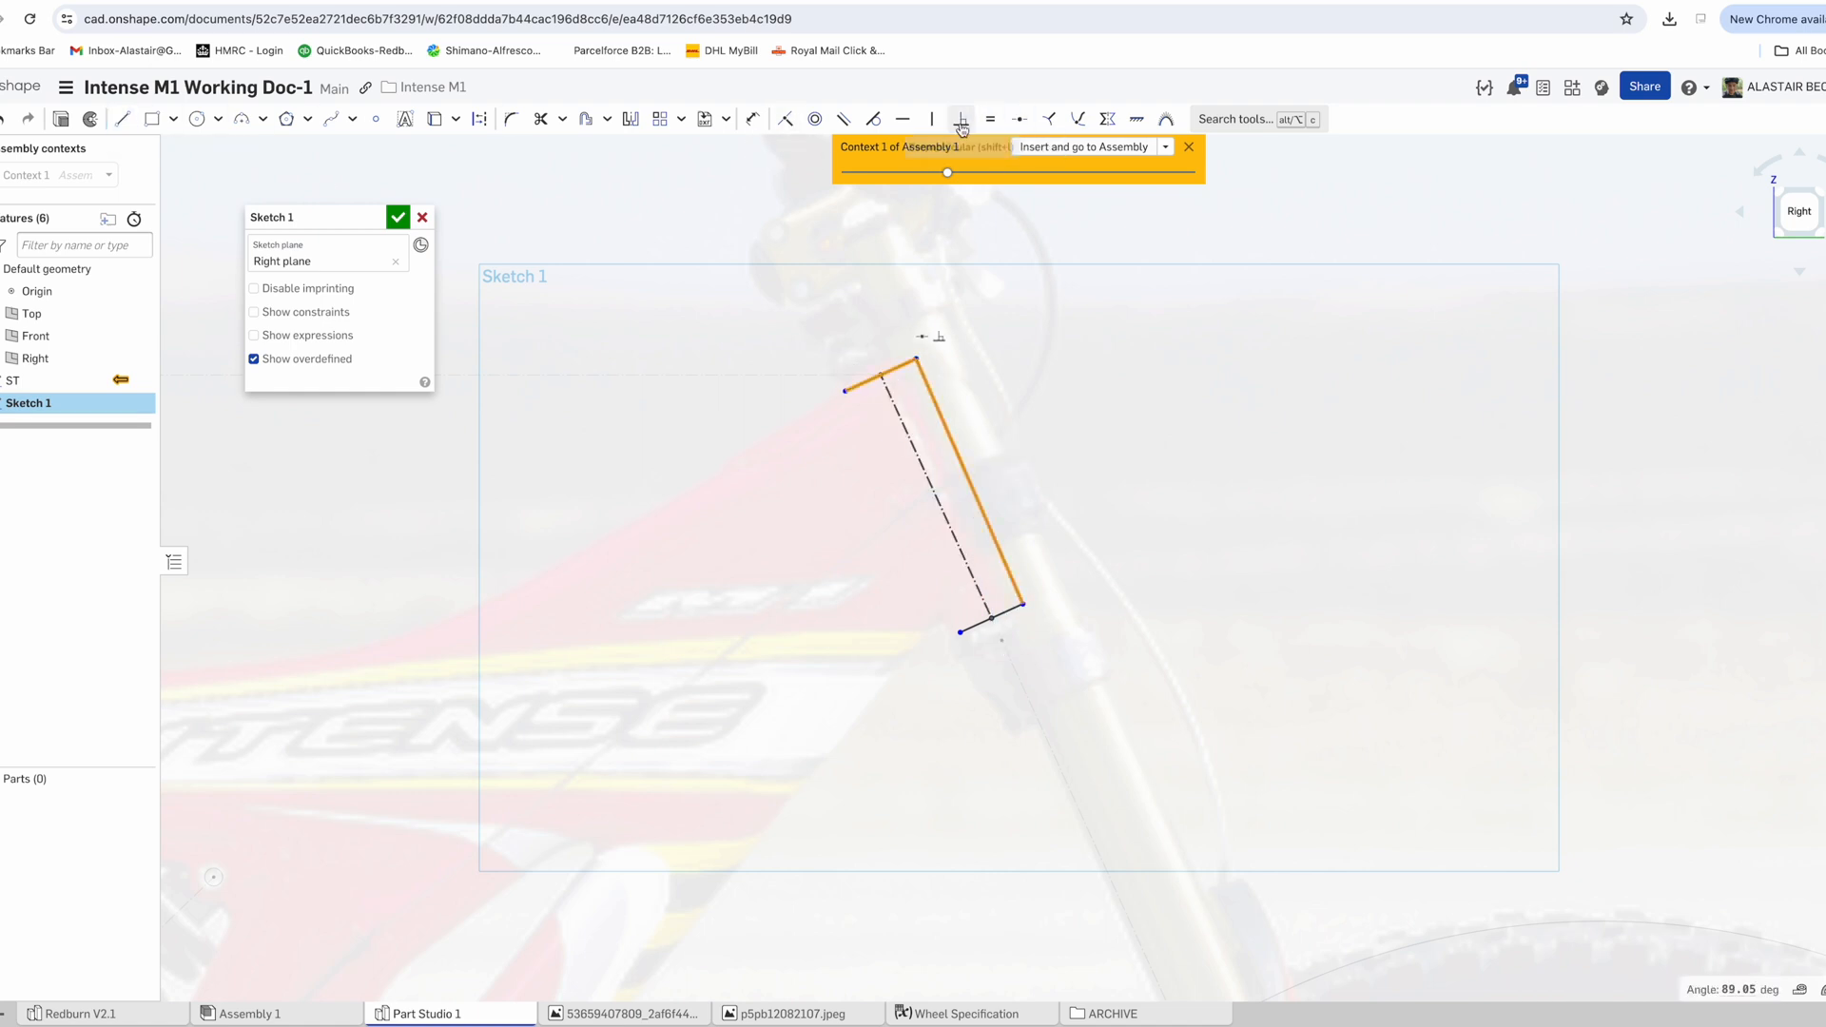
left_click(962, 119)
Dimension the head tube's width about its axis as a 44 mm diameter
left_click(753, 119)
left_click(931, 393)
left_click(896, 408)
left_click(750, 348)
type("44")
key("Return")
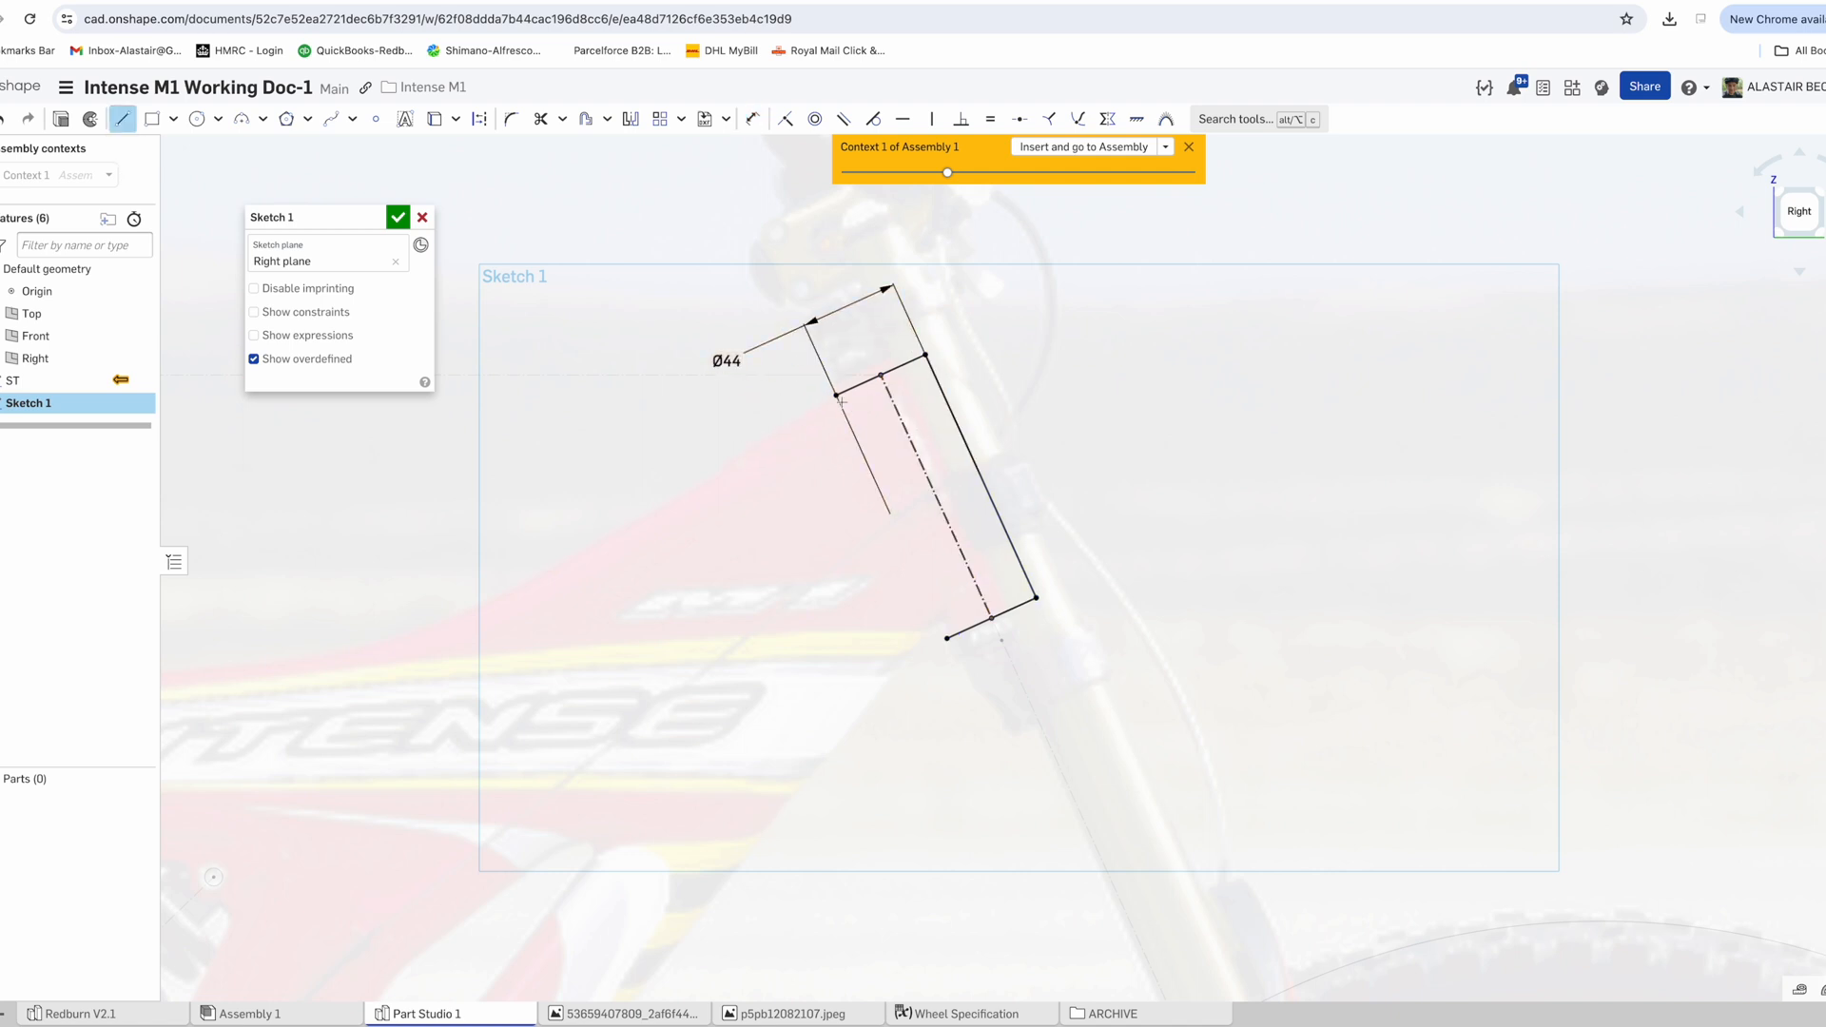
Close the head tube profile with its rear edge line, finish the sketch and rename it HT
left_click(946, 639)
left_click(396, 218)
right_click(90, 404)
left_click(119, 420)
type("H")
Start a sketch on the Right plane and draw a 44 mm diameter bottom bracket circle at the origin
scroll(767, 403, "down", 5)
scroll(449, 904, "up", 3)
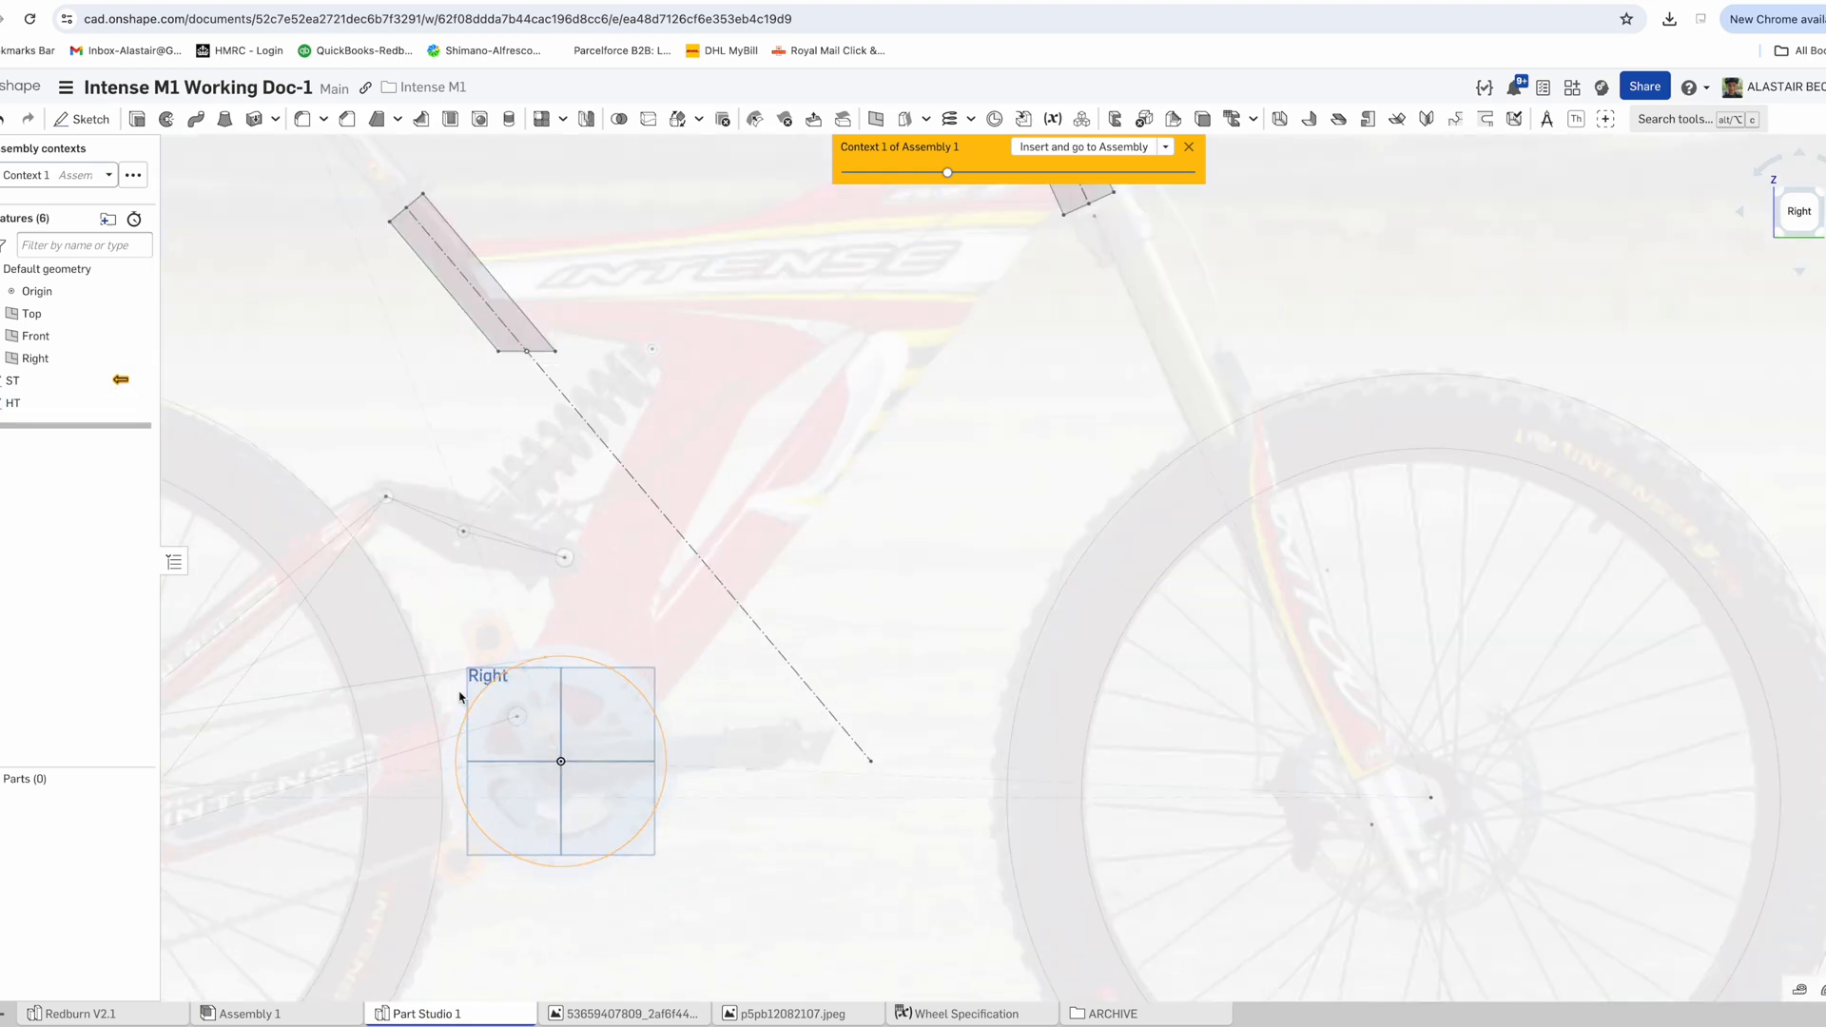
left_click(87, 120)
left_click(477, 678)
key("c")
scroll(559, 772, "up", 3)
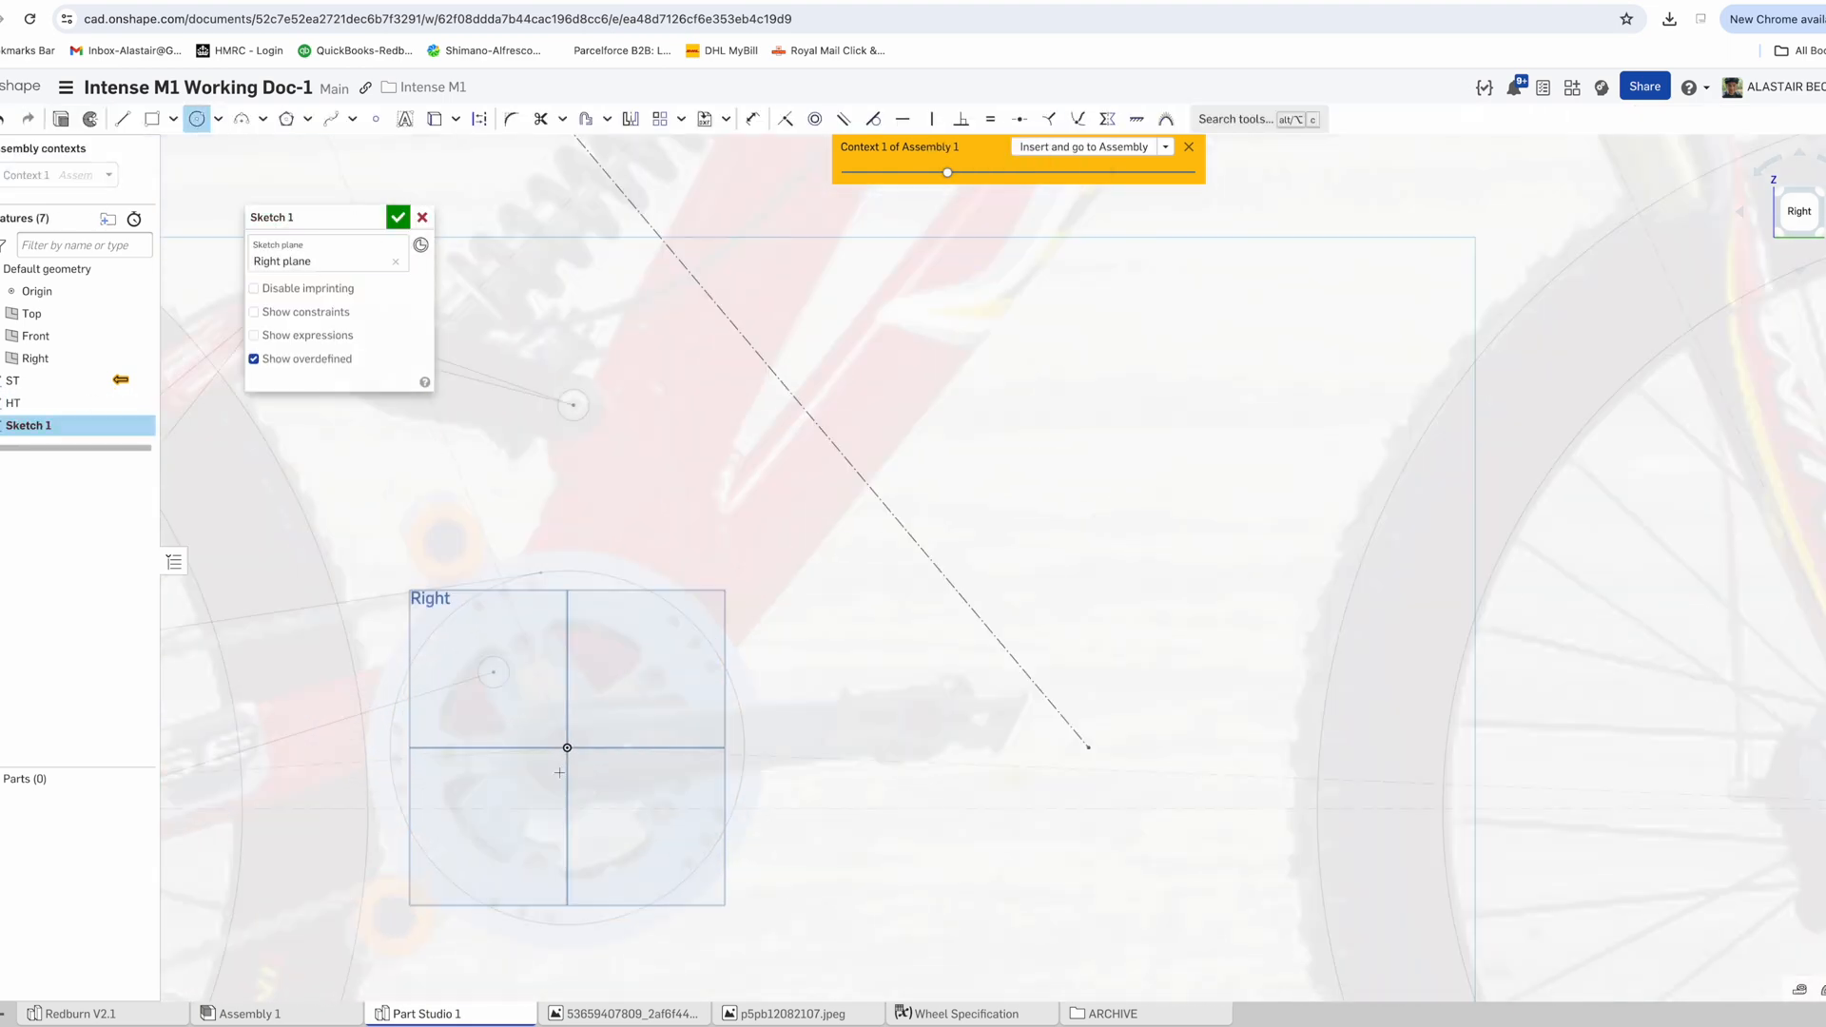
left_click(584, 704)
scroll(579, 723, "up", 2)
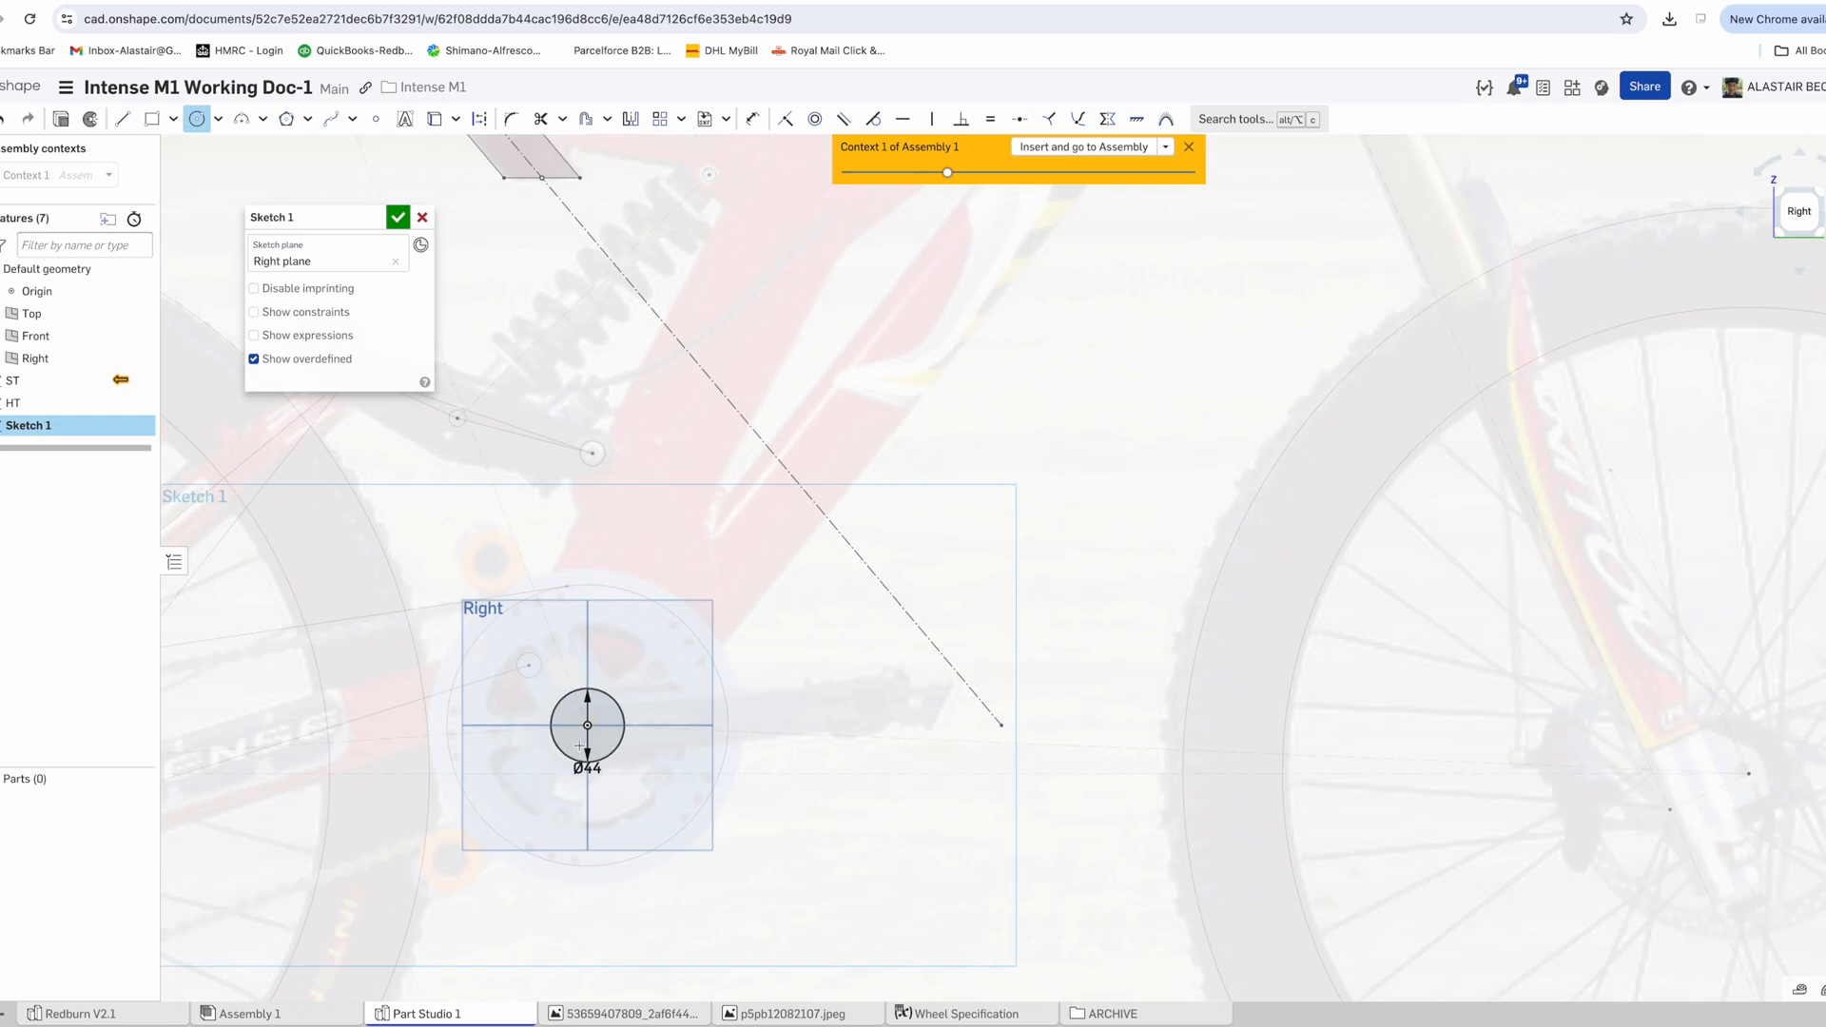
Add a concentric 33.7 mm diameter circle inside the bottom bracket circle
left_click(591, 713)
type("3")
scroll(680, 630, "down", 5)
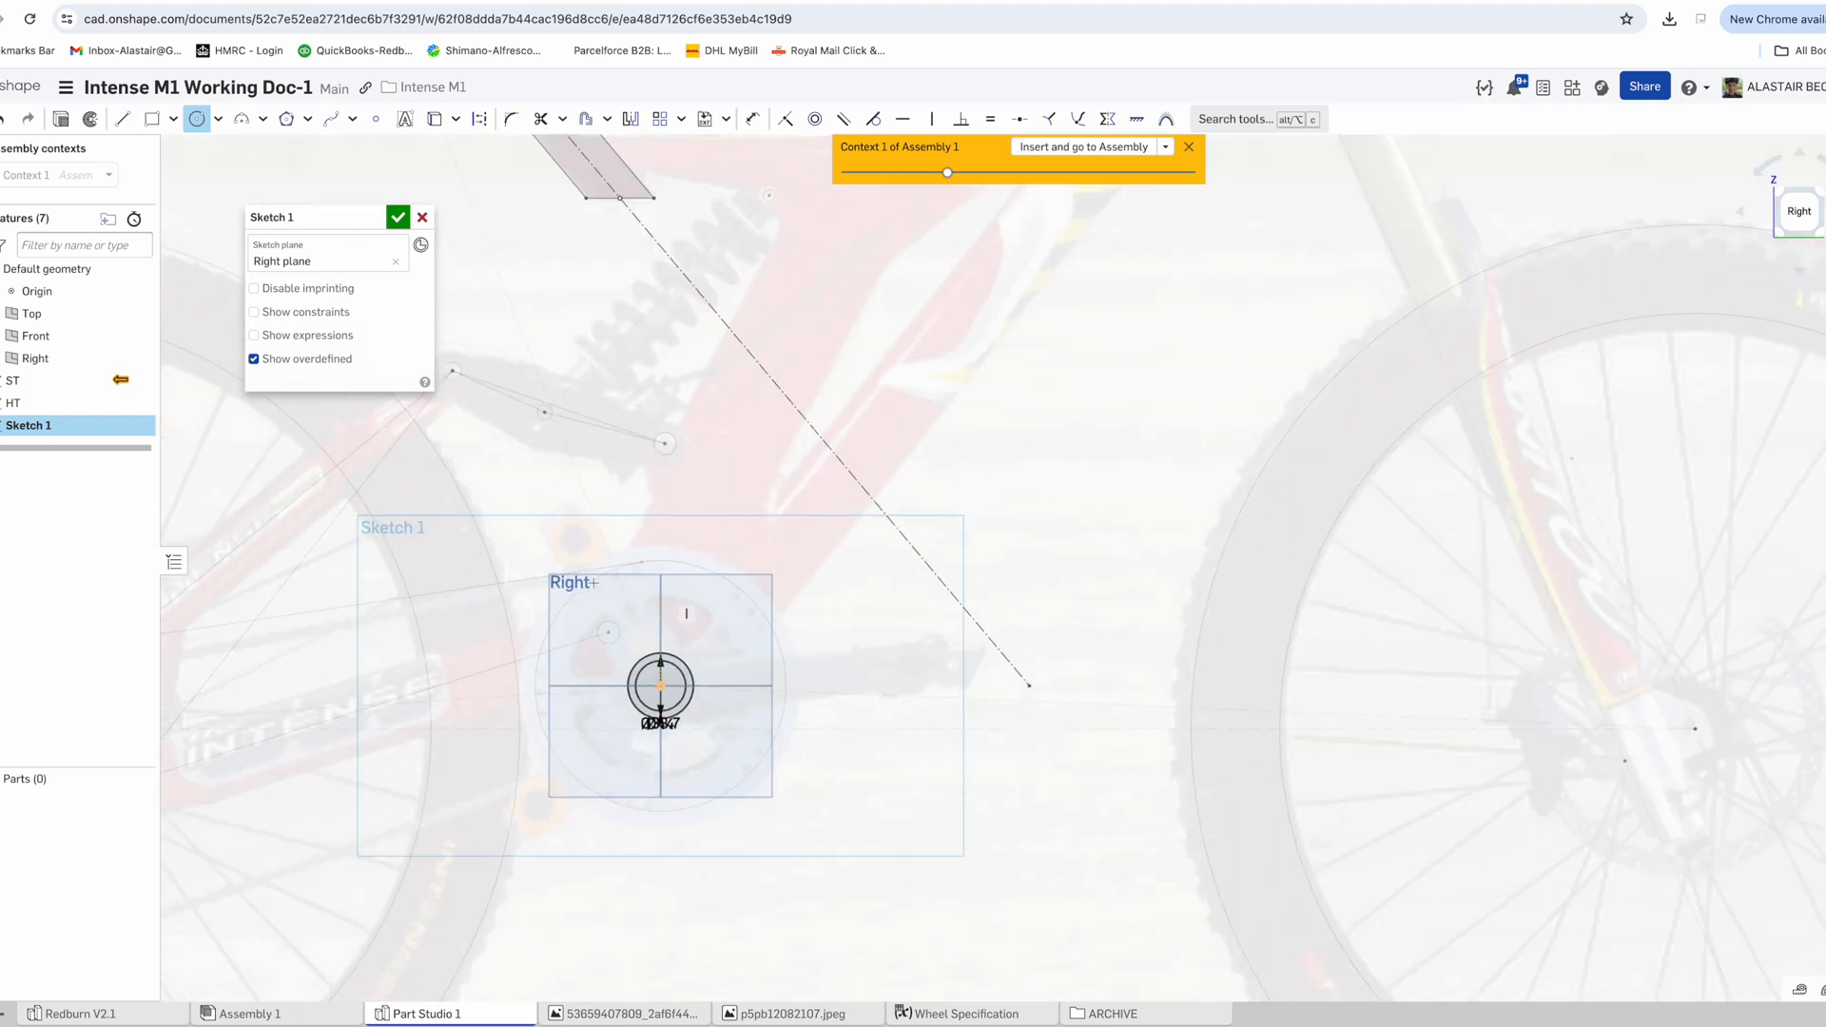
key("Escape")
scroll(676, 754, "down", 2)
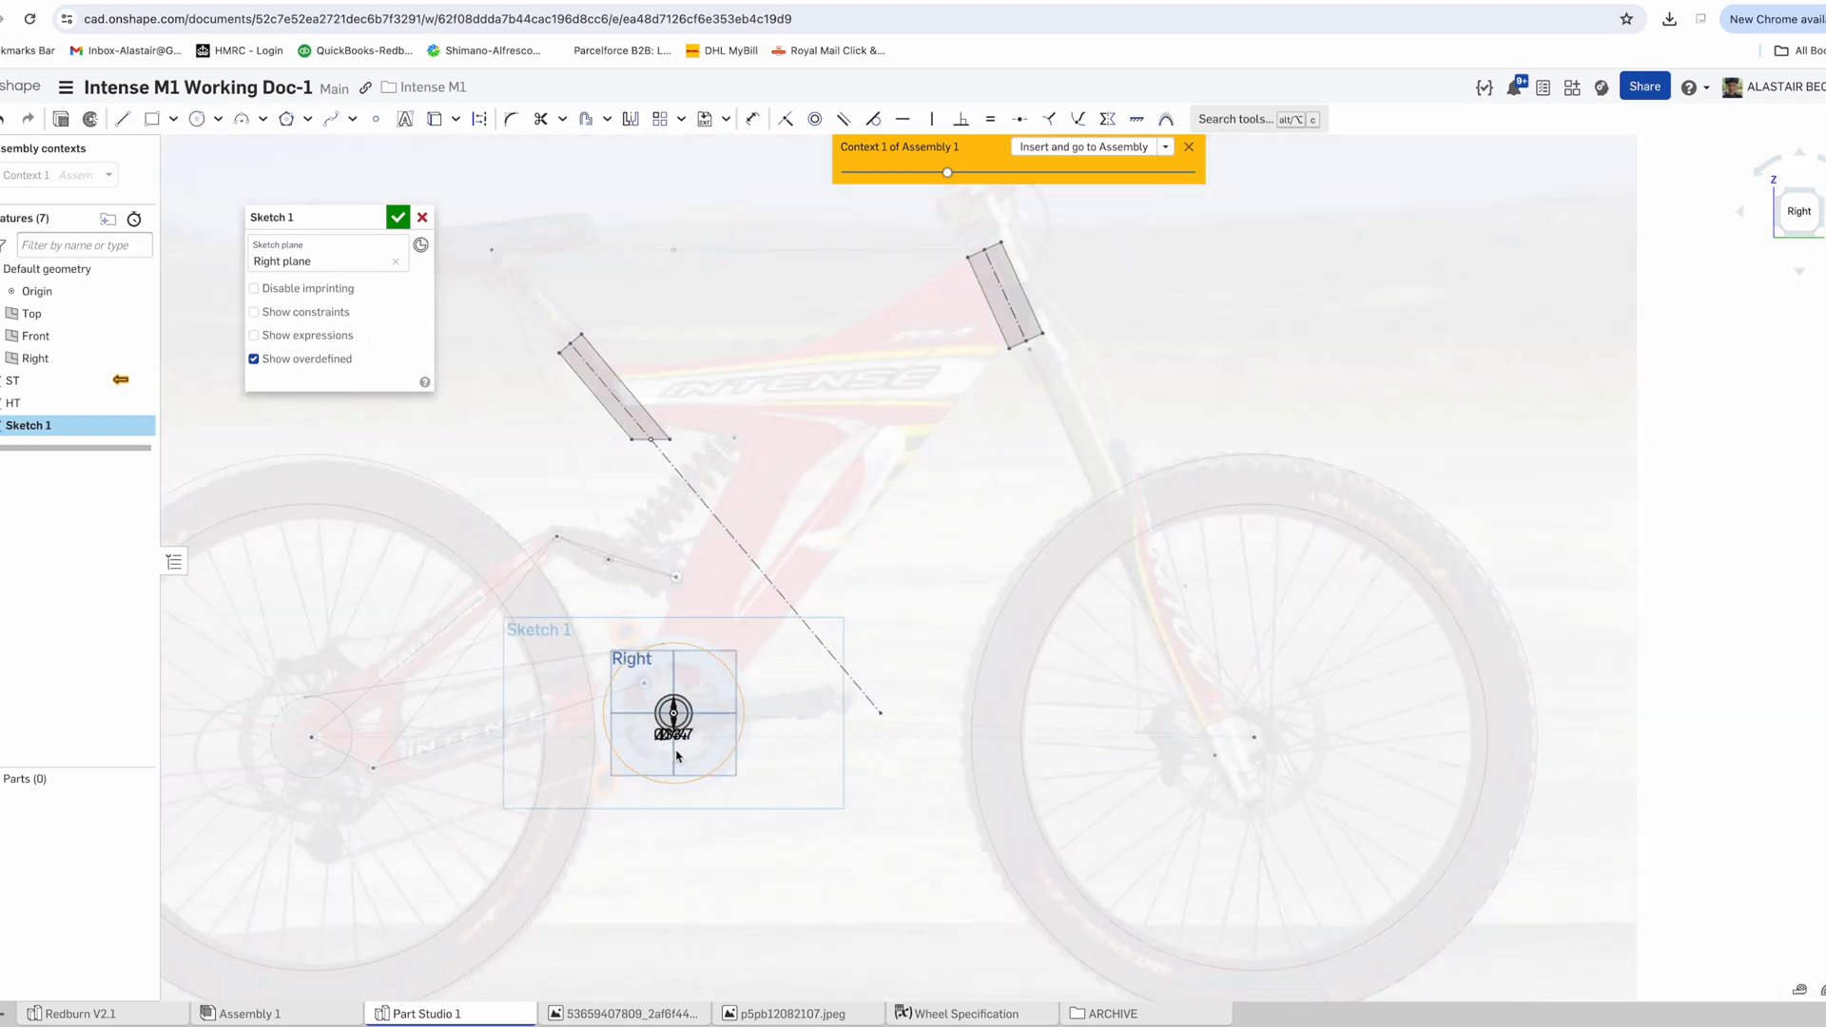
scroll(674, 766, "down", 1)
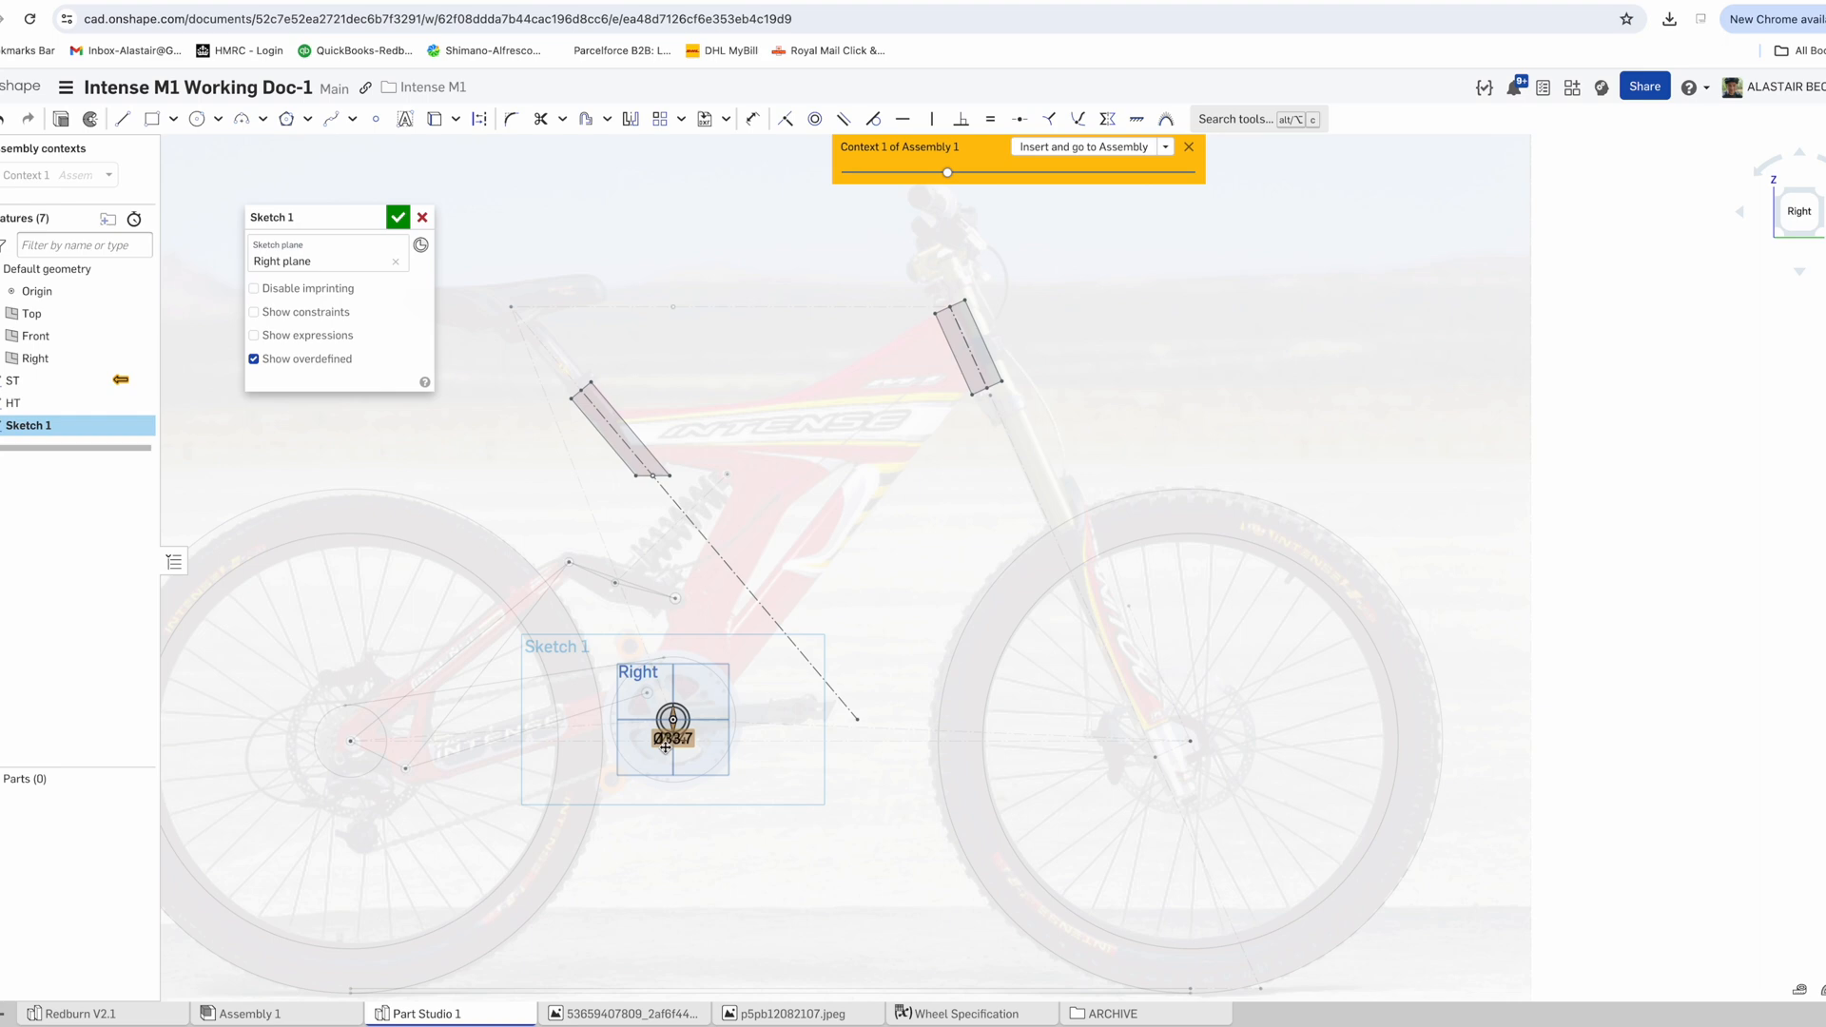
Draw a circle on the main pivot beside the bottom bracket, align it with the skeleton's pivot and set its diameter to 15 mm
scroll(666, 746, "up", 4)
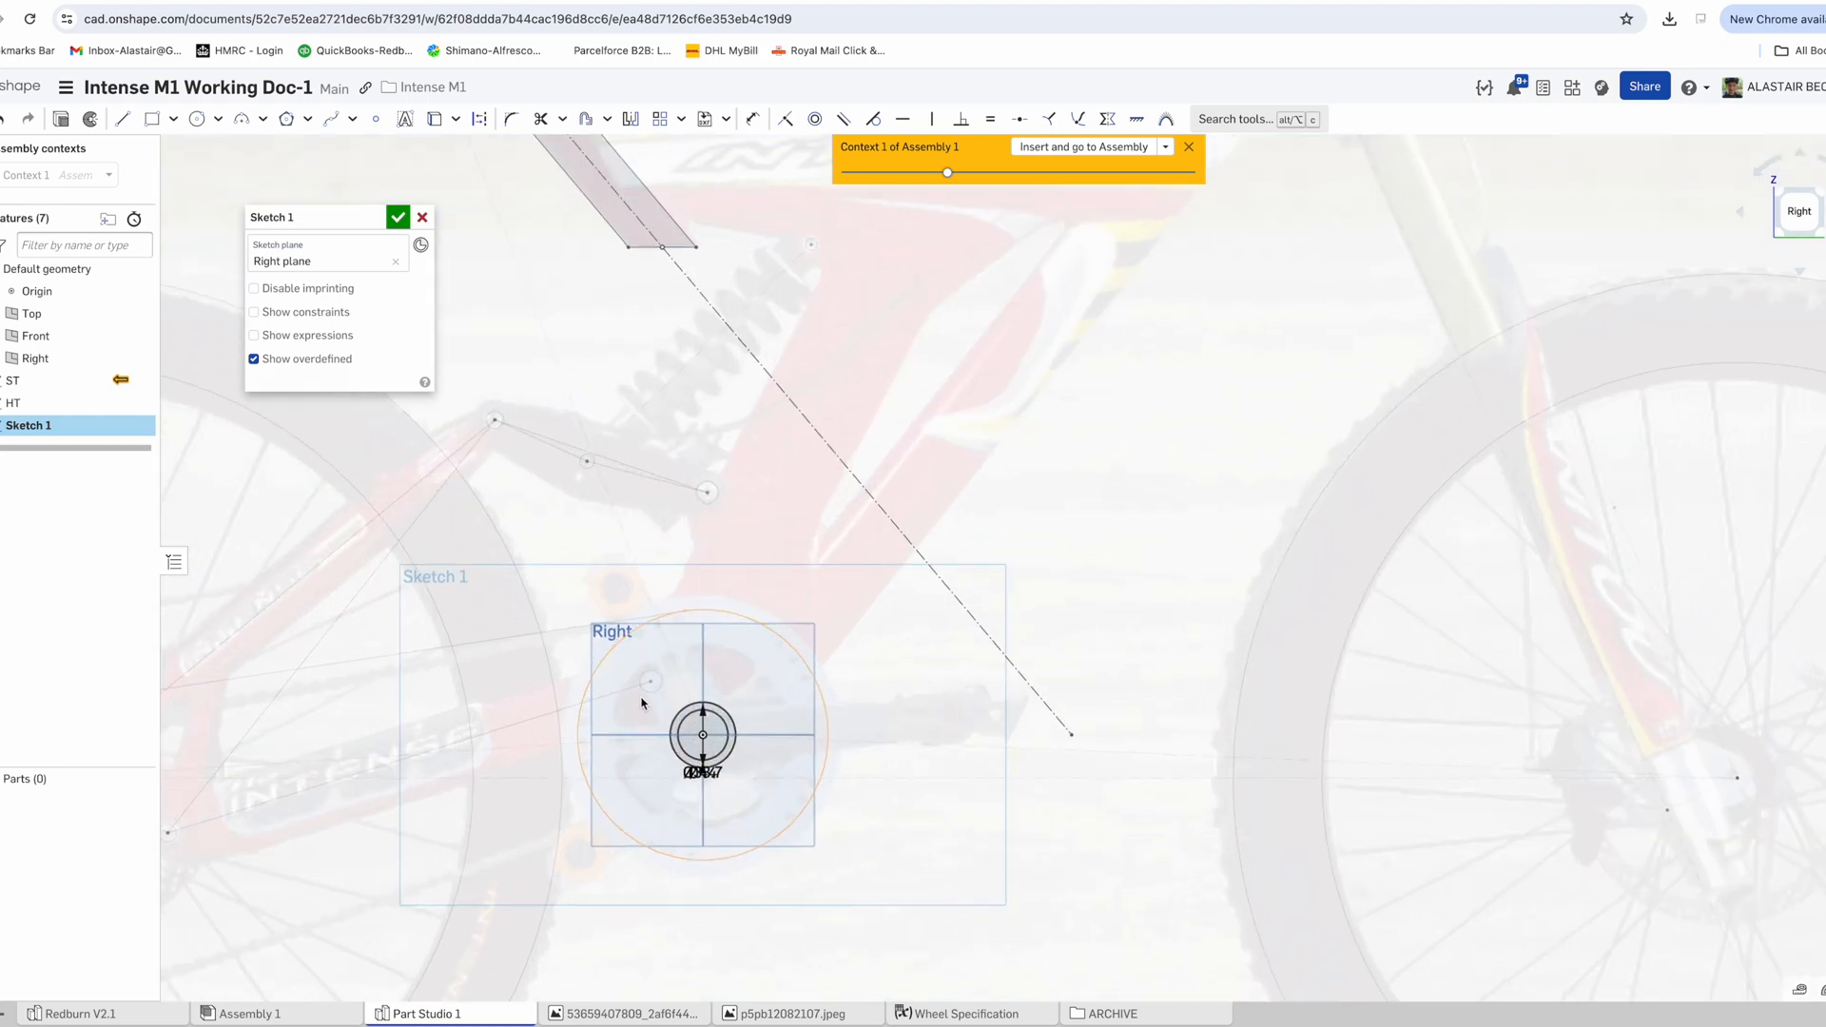
scroll(663, 702, "up", 2)
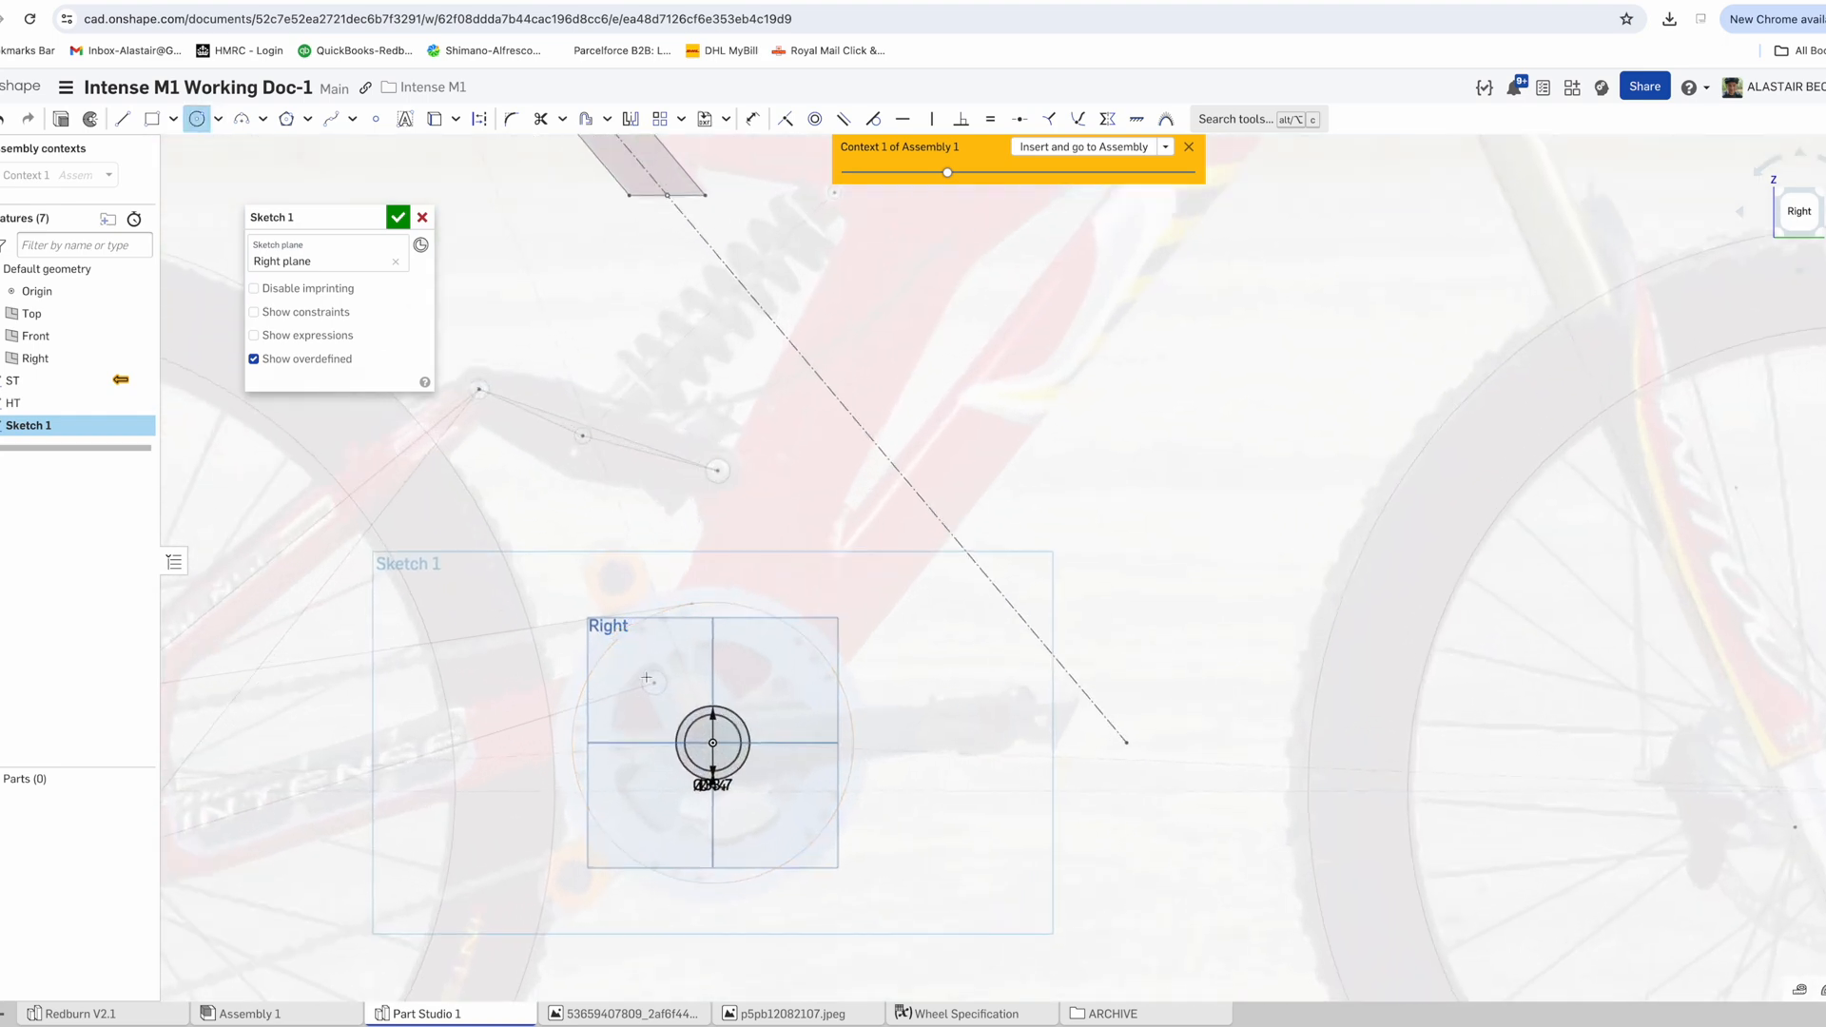
left_click(657, 690)
left_click(791, 123)
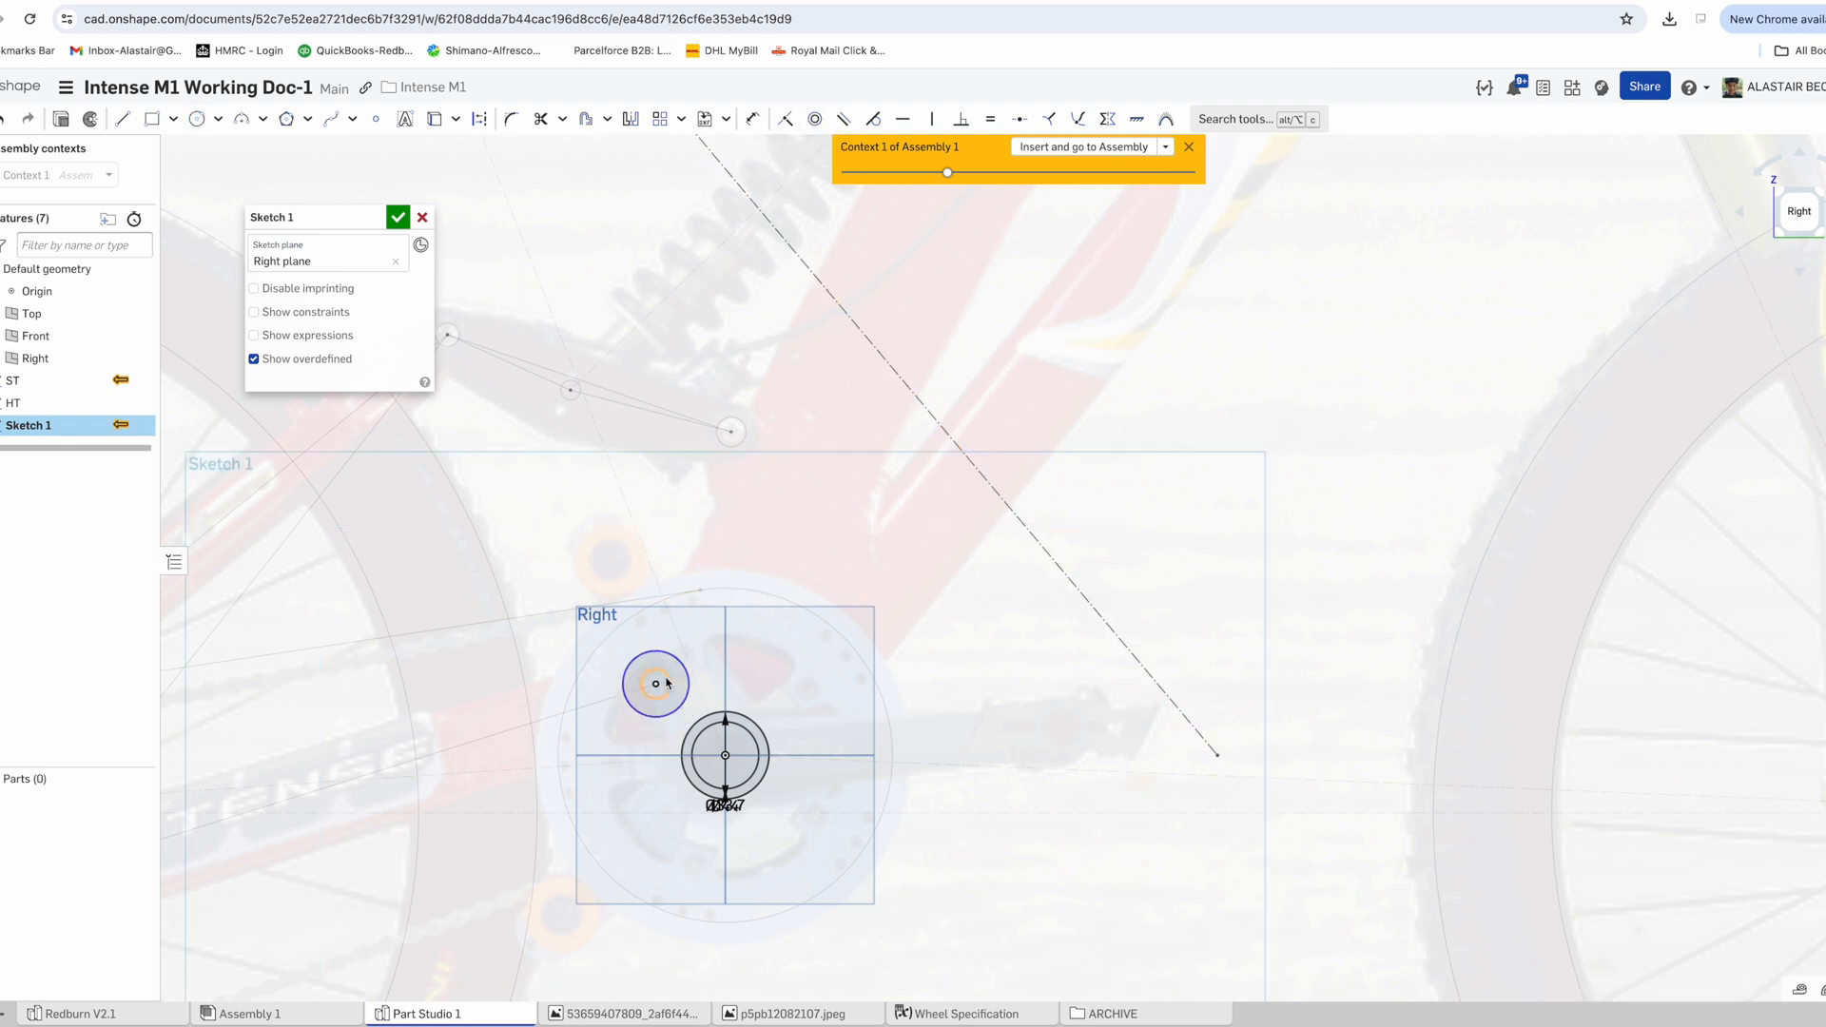
scroll(666, 678, "up", 1)
left_click(659, 662)
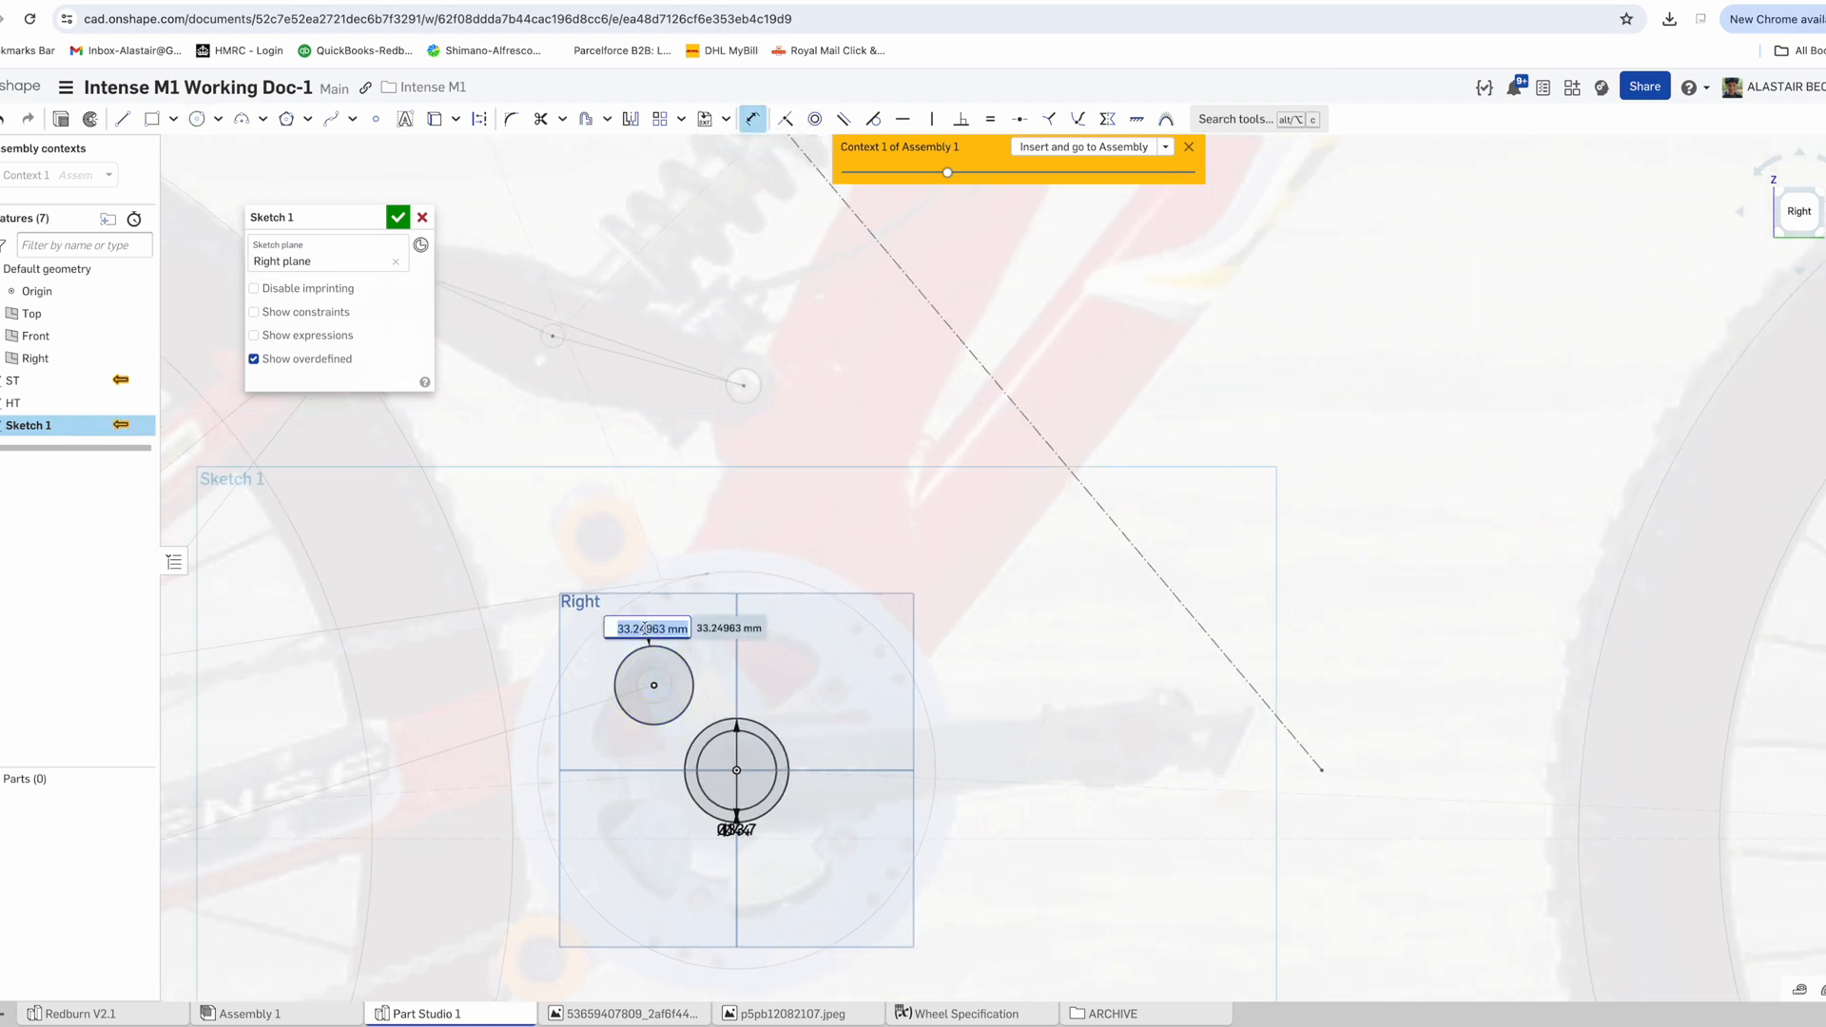
type("15")
key("Return")
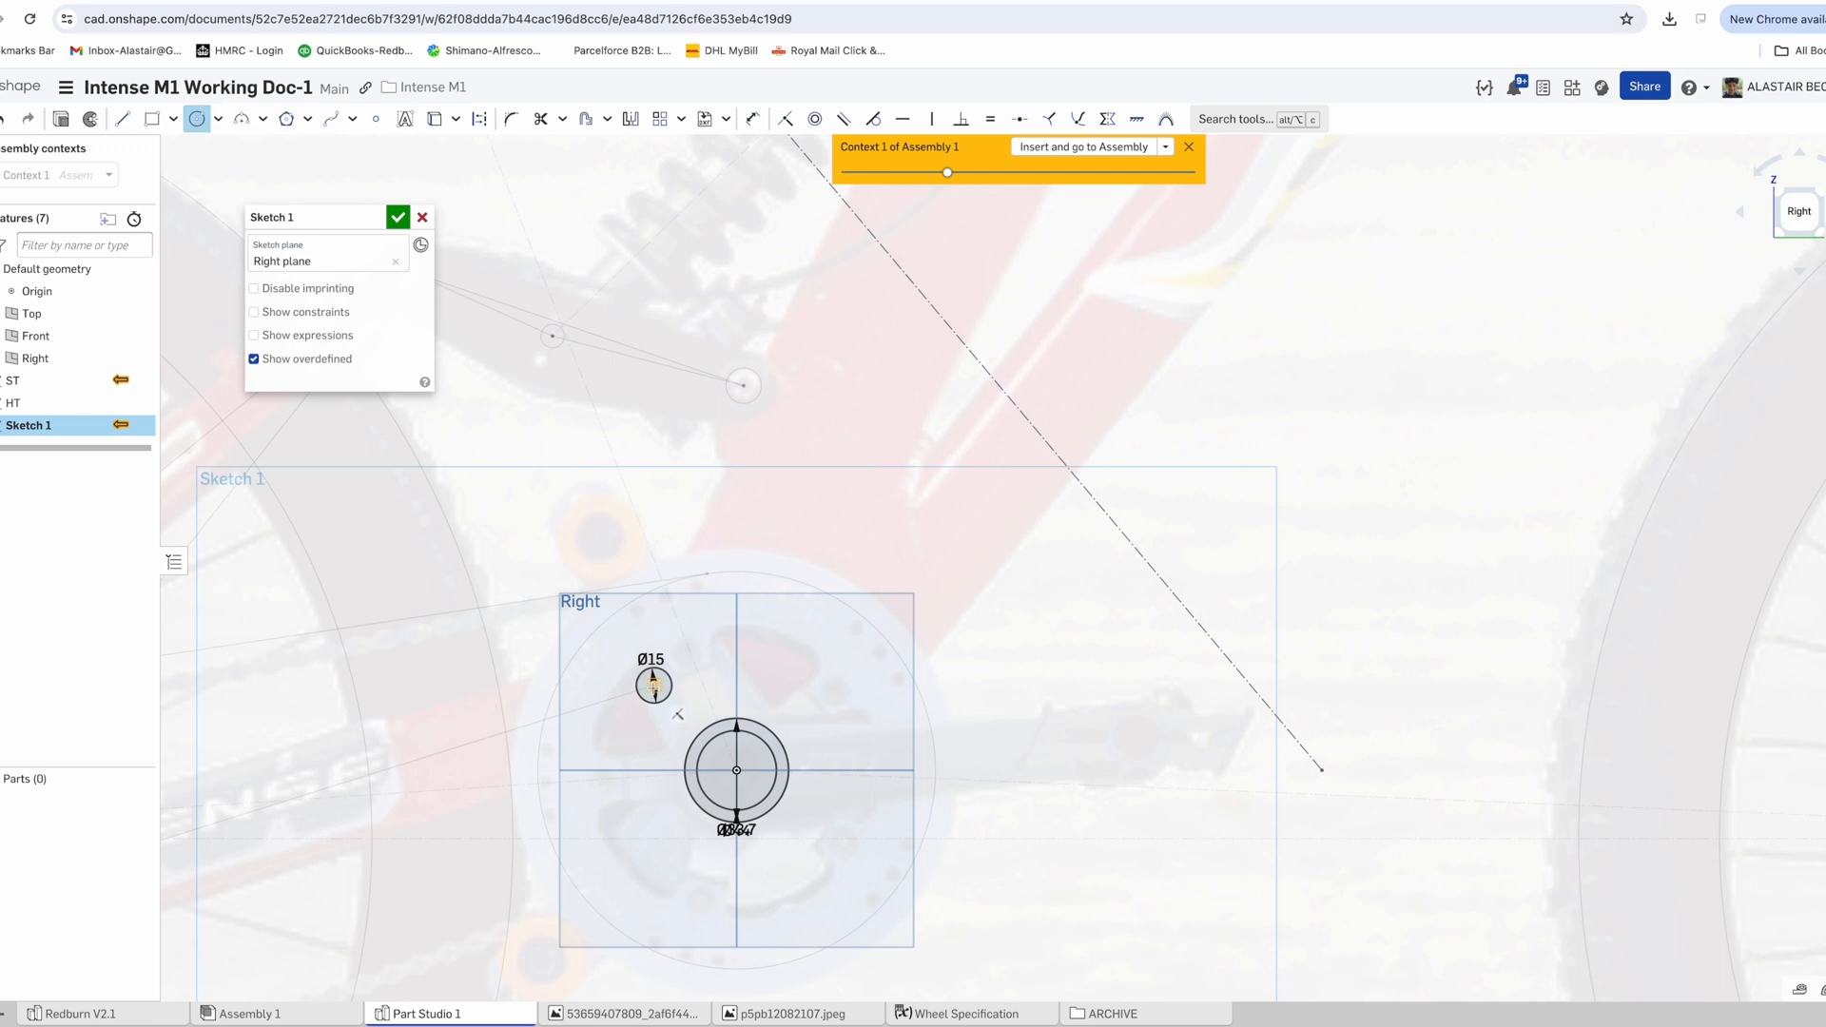
Add concentric 44 mm and 32 mm circles around the main pivot and convert the innermost circle to construction geometry
scroll(656, 618, "down", 1)
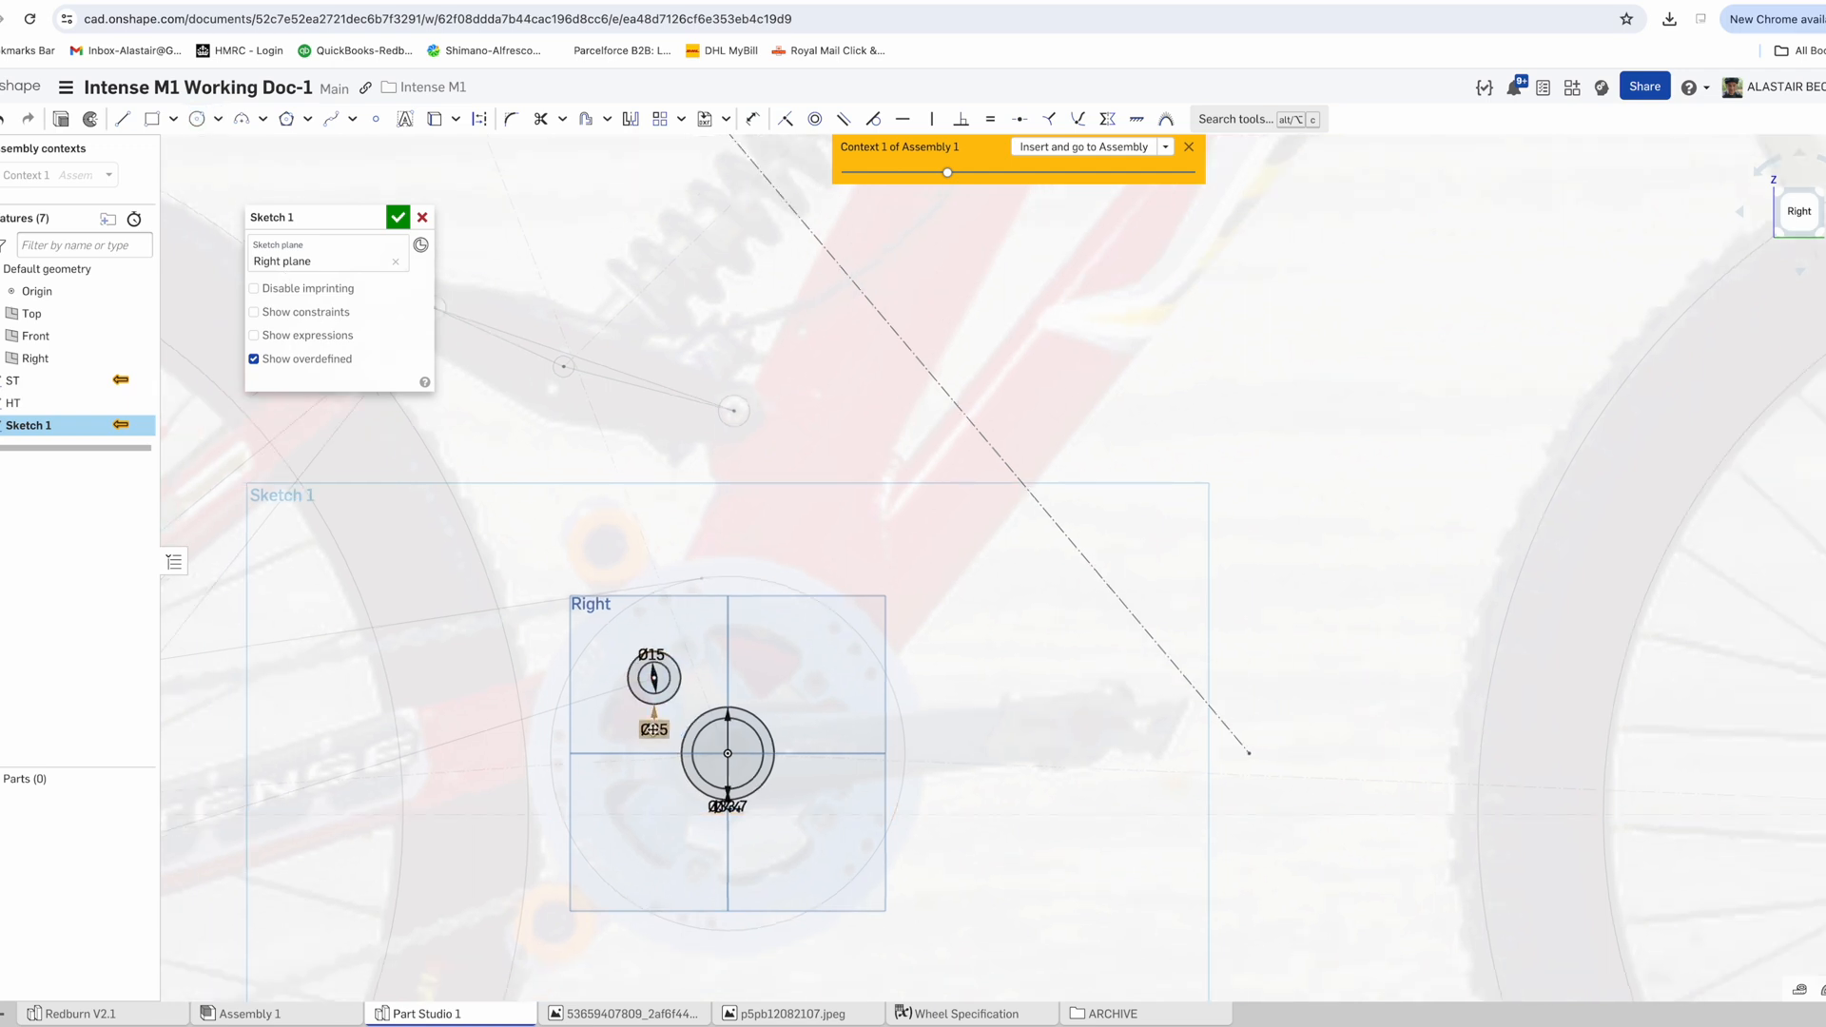
key("Return")
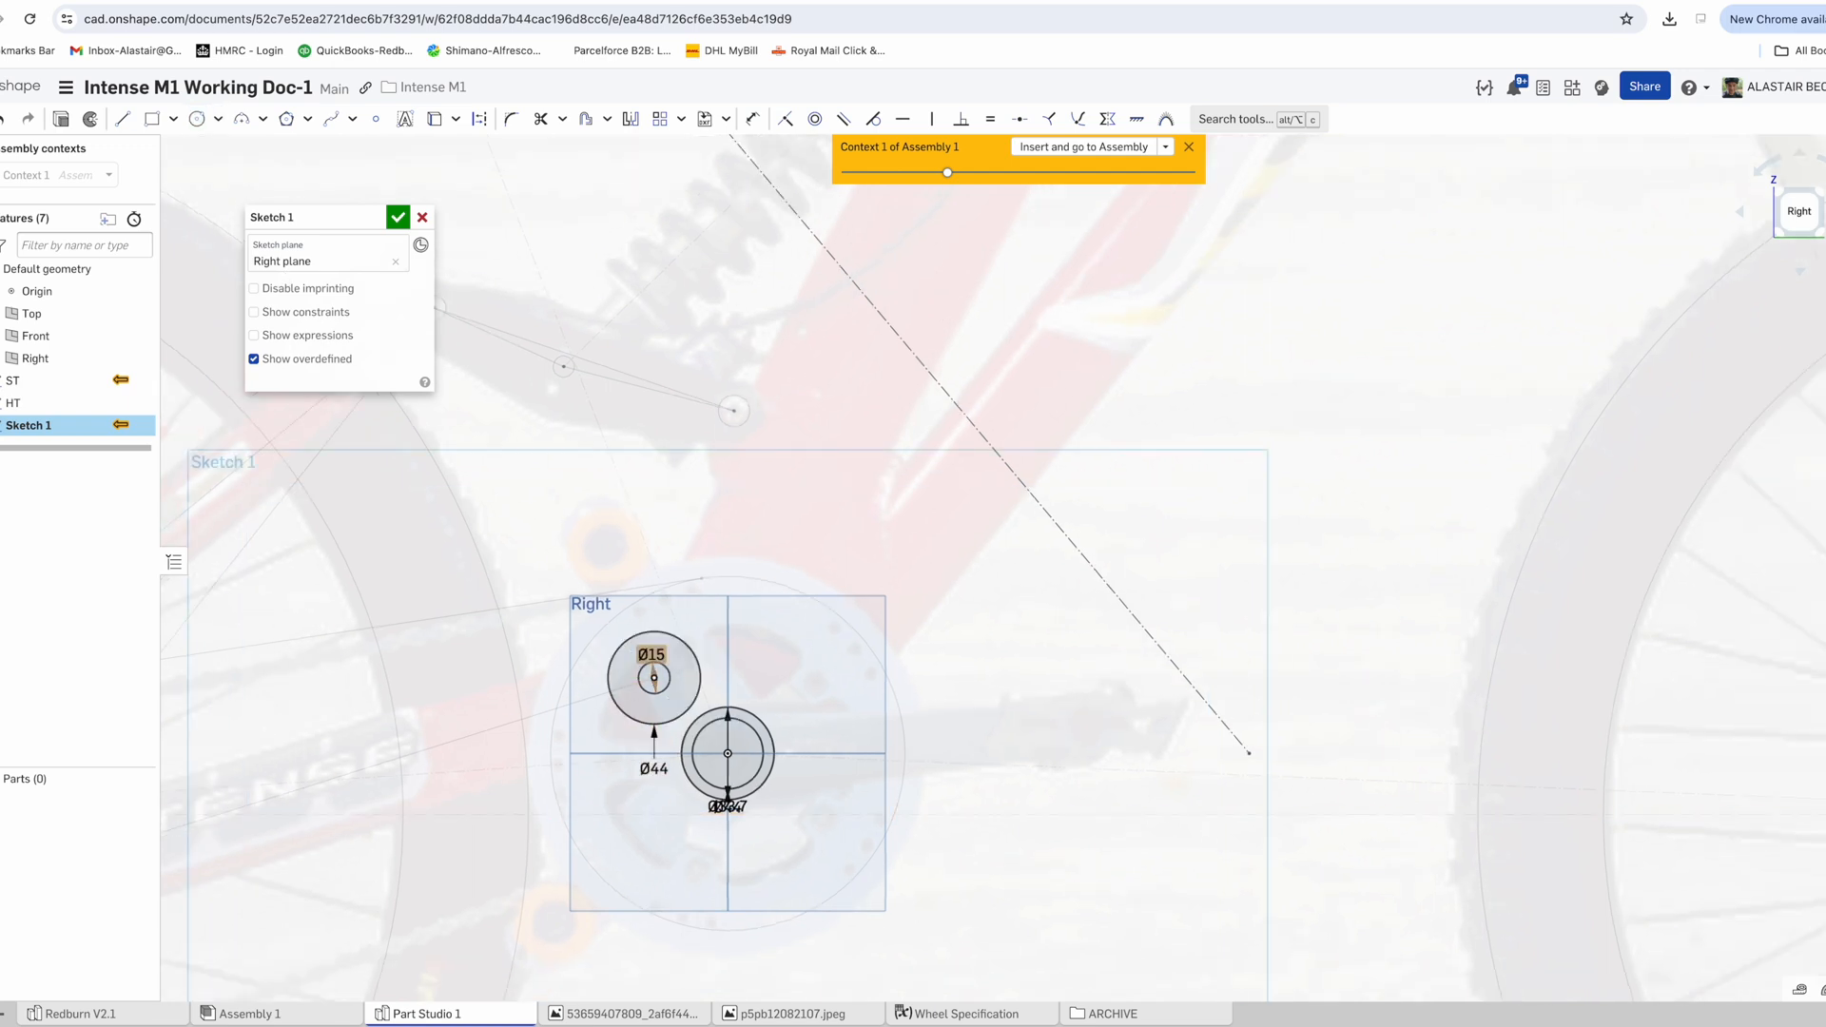
key("c")
scroll(651, 682, "up", 2)
left_click(658, 639)
key("Escape")
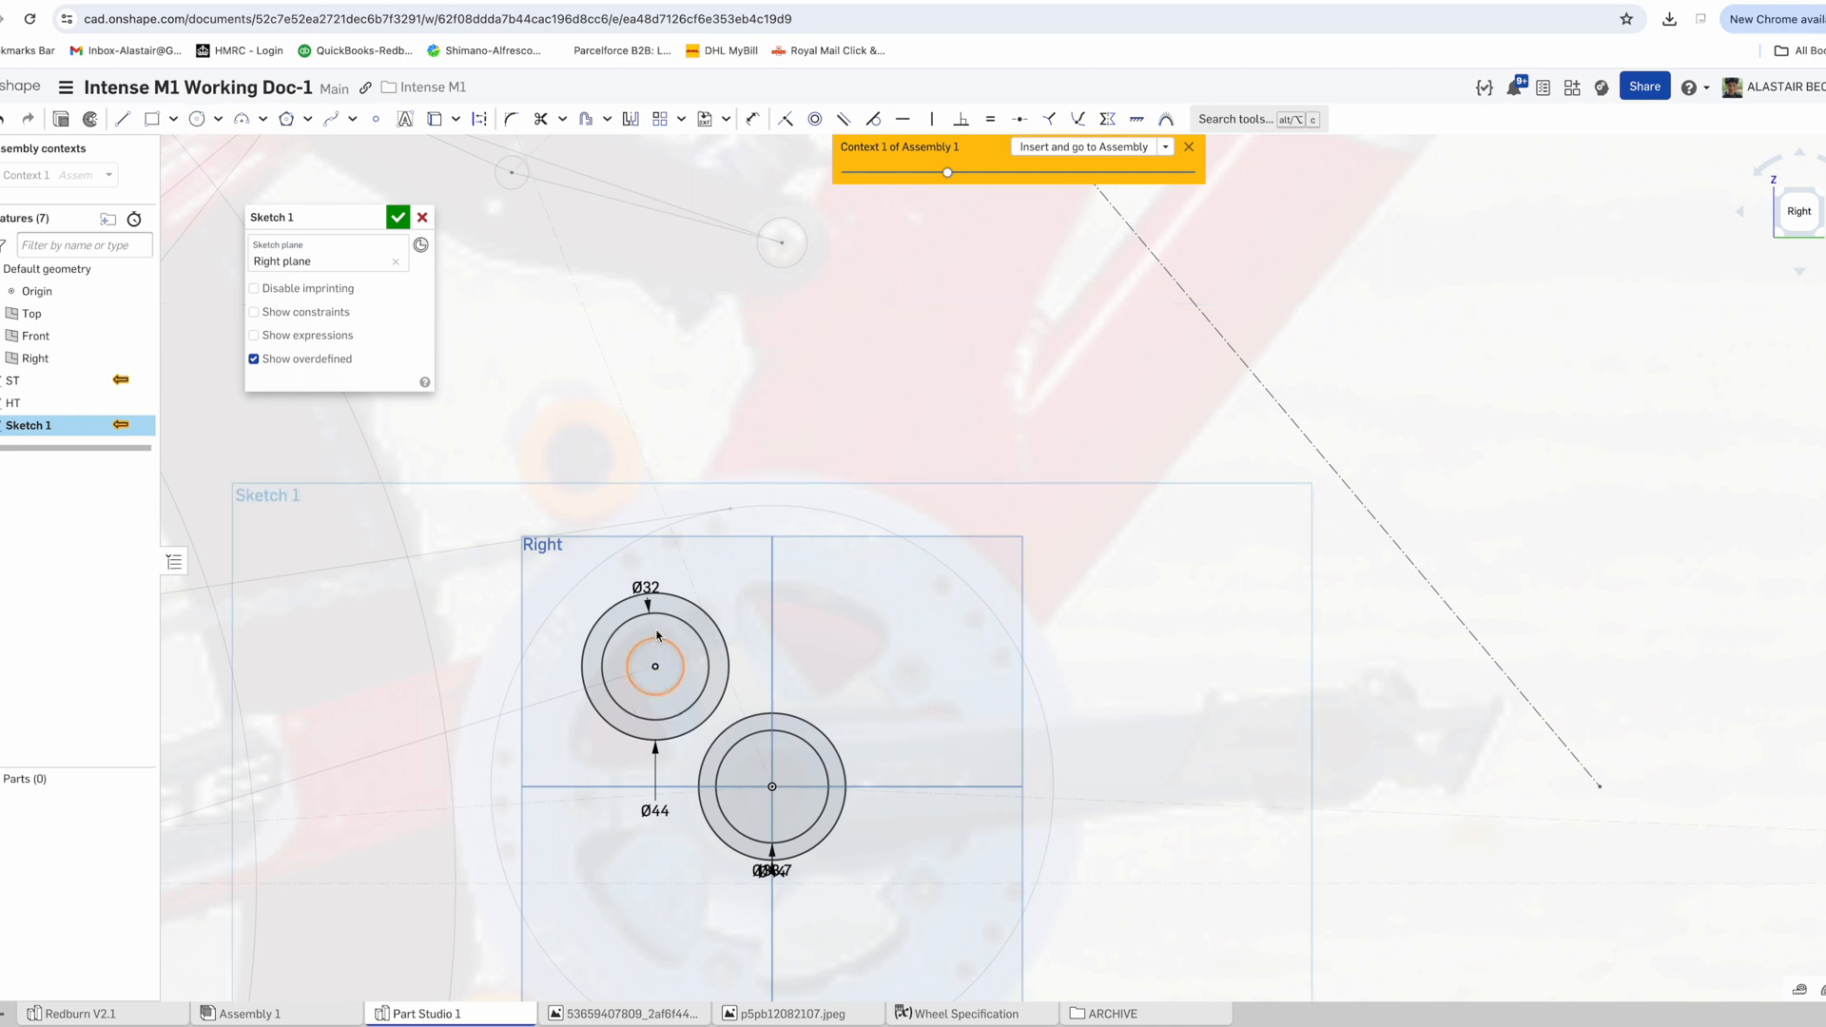
left_click(480, 120)
left_click(1138, 447)
scroll(641, 367, "down", 1)
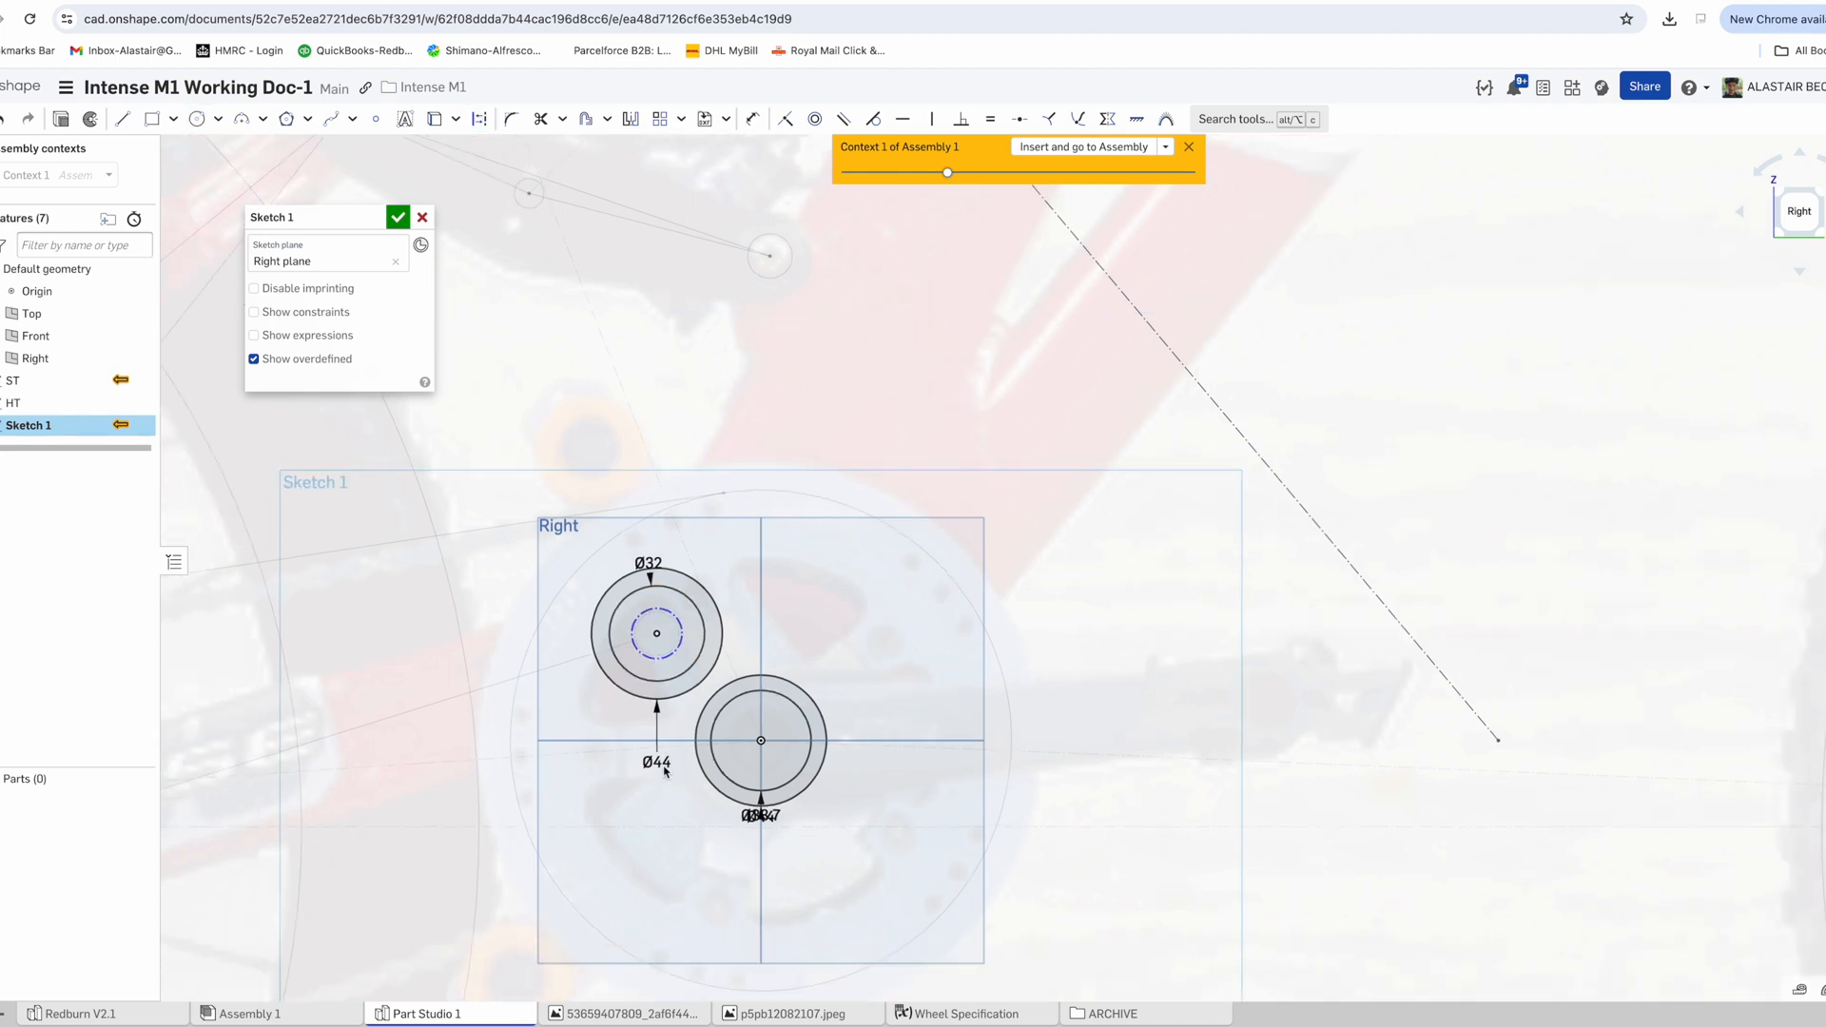
Change the main pivot's 32 mm circle to 34 mm and finally to 36 mm diameter
scroll(625, 784, "up", 1)
scroll(656, 526, "up", 4)
scroll(657, 525, "down", 2)
double_click(655, 522)
type("34")
key("Return")
scroll(655, 516, "down", 1)
double_click(655, 516)
type("36")
key("Return")
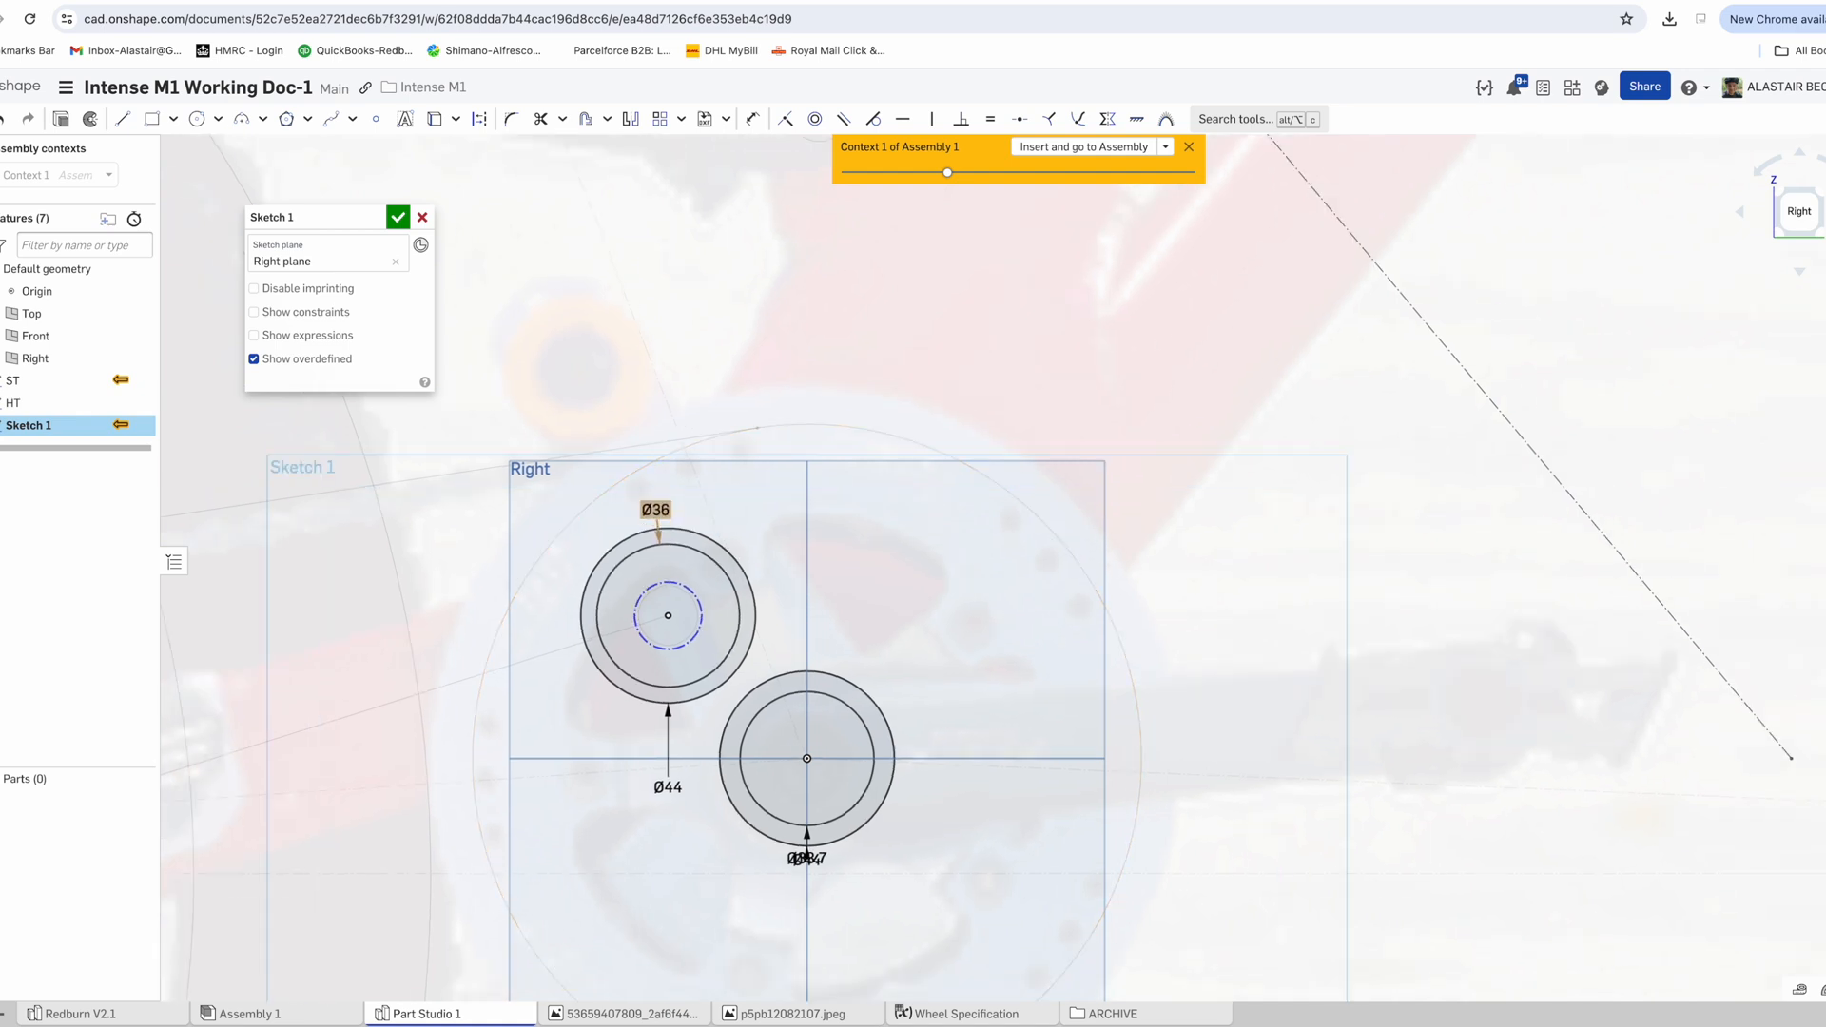
Draw a line joining the lower sides of the main pivot and bottom bracket outer circles and make it tangent to both
scroll(653, 500, "down", 1)
left_click(605, 651)
left_click(736, 785)
key("Escape")
left_click(709, 757)
left_click(719, 760)
key("t")
left_click(637, 674)
left_click(647, 698)
key("t")
scroll(649, 672, "down", 2)
Check the reference photo of the dismantled frame and draw a second line tangent to the upper sides of both outer circles
key("ctrl+Up")
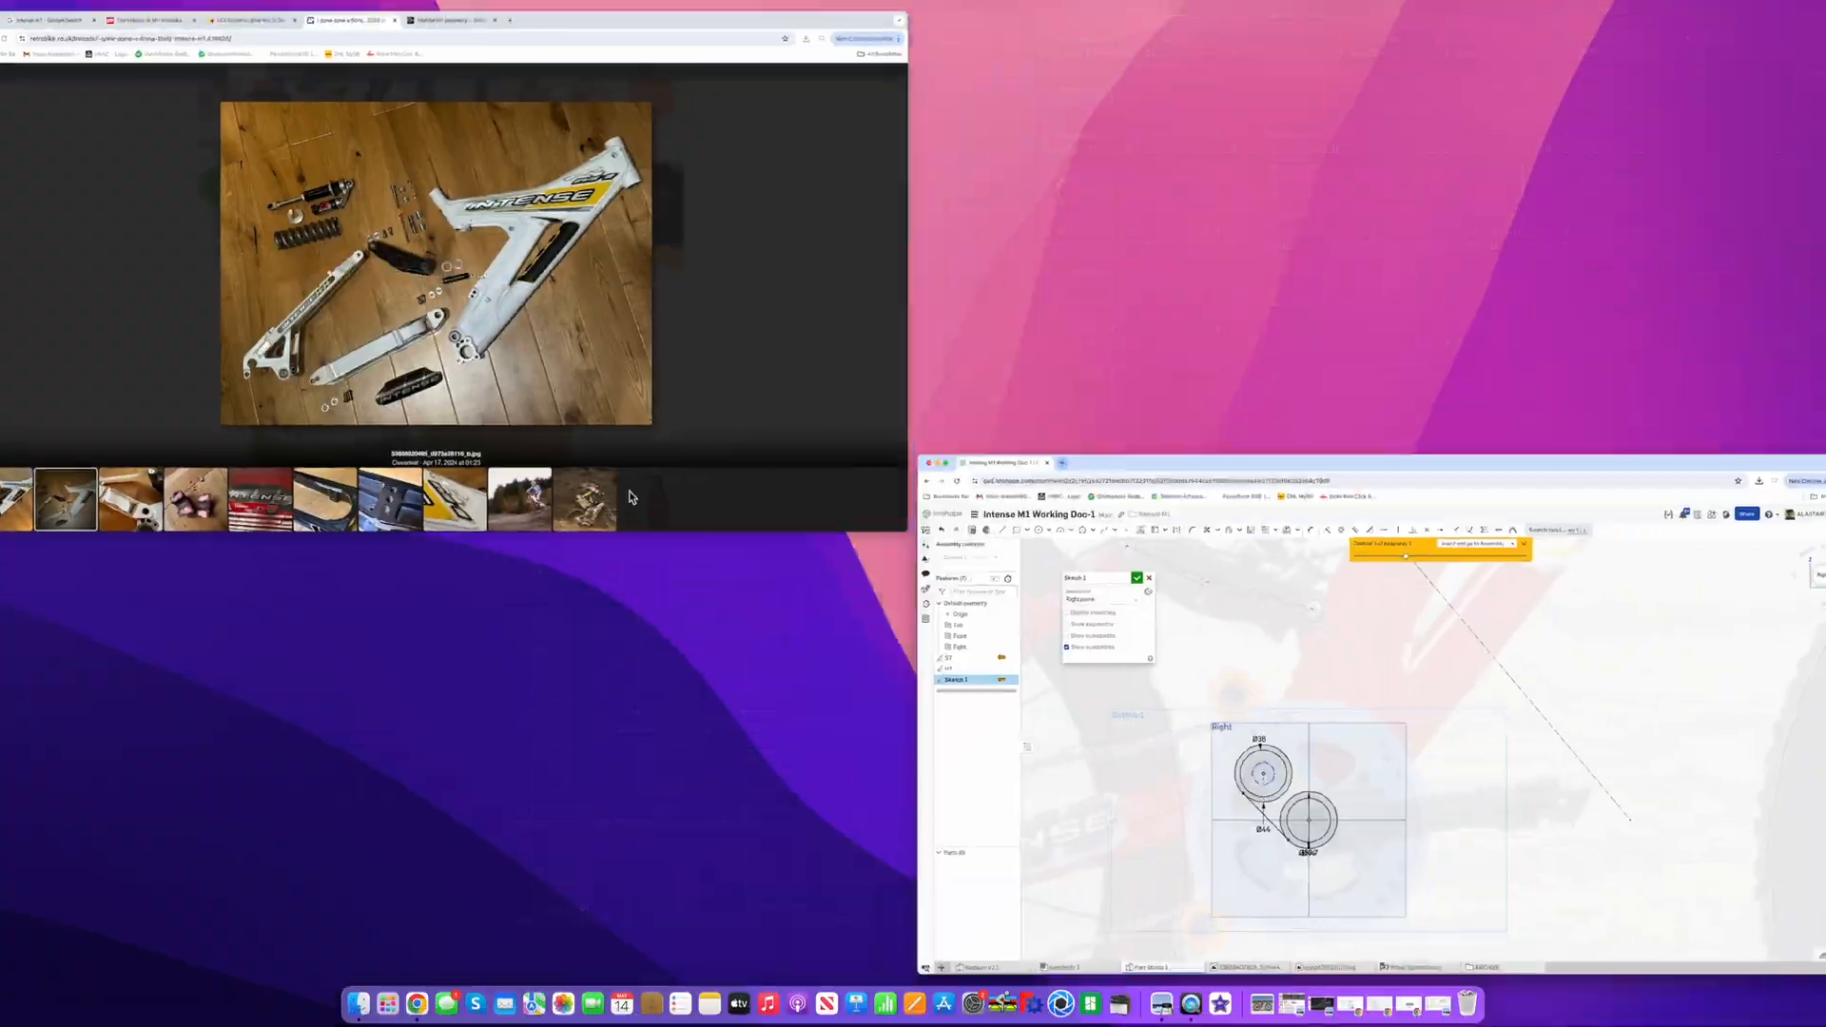
left_click(742, 486)
key("ctrl+Up")
left_click(676, 487)
left_click(703, 582)
left_click(791, 672)
left_click(692, 573)
left_click(725, 604)
key("t")
scroll(663, 583, "down", 2)
Dimension the main pivot's construction circle to a 15 mm diameter
left_click(752, 119)
scroll(623, 677, "up", 5)
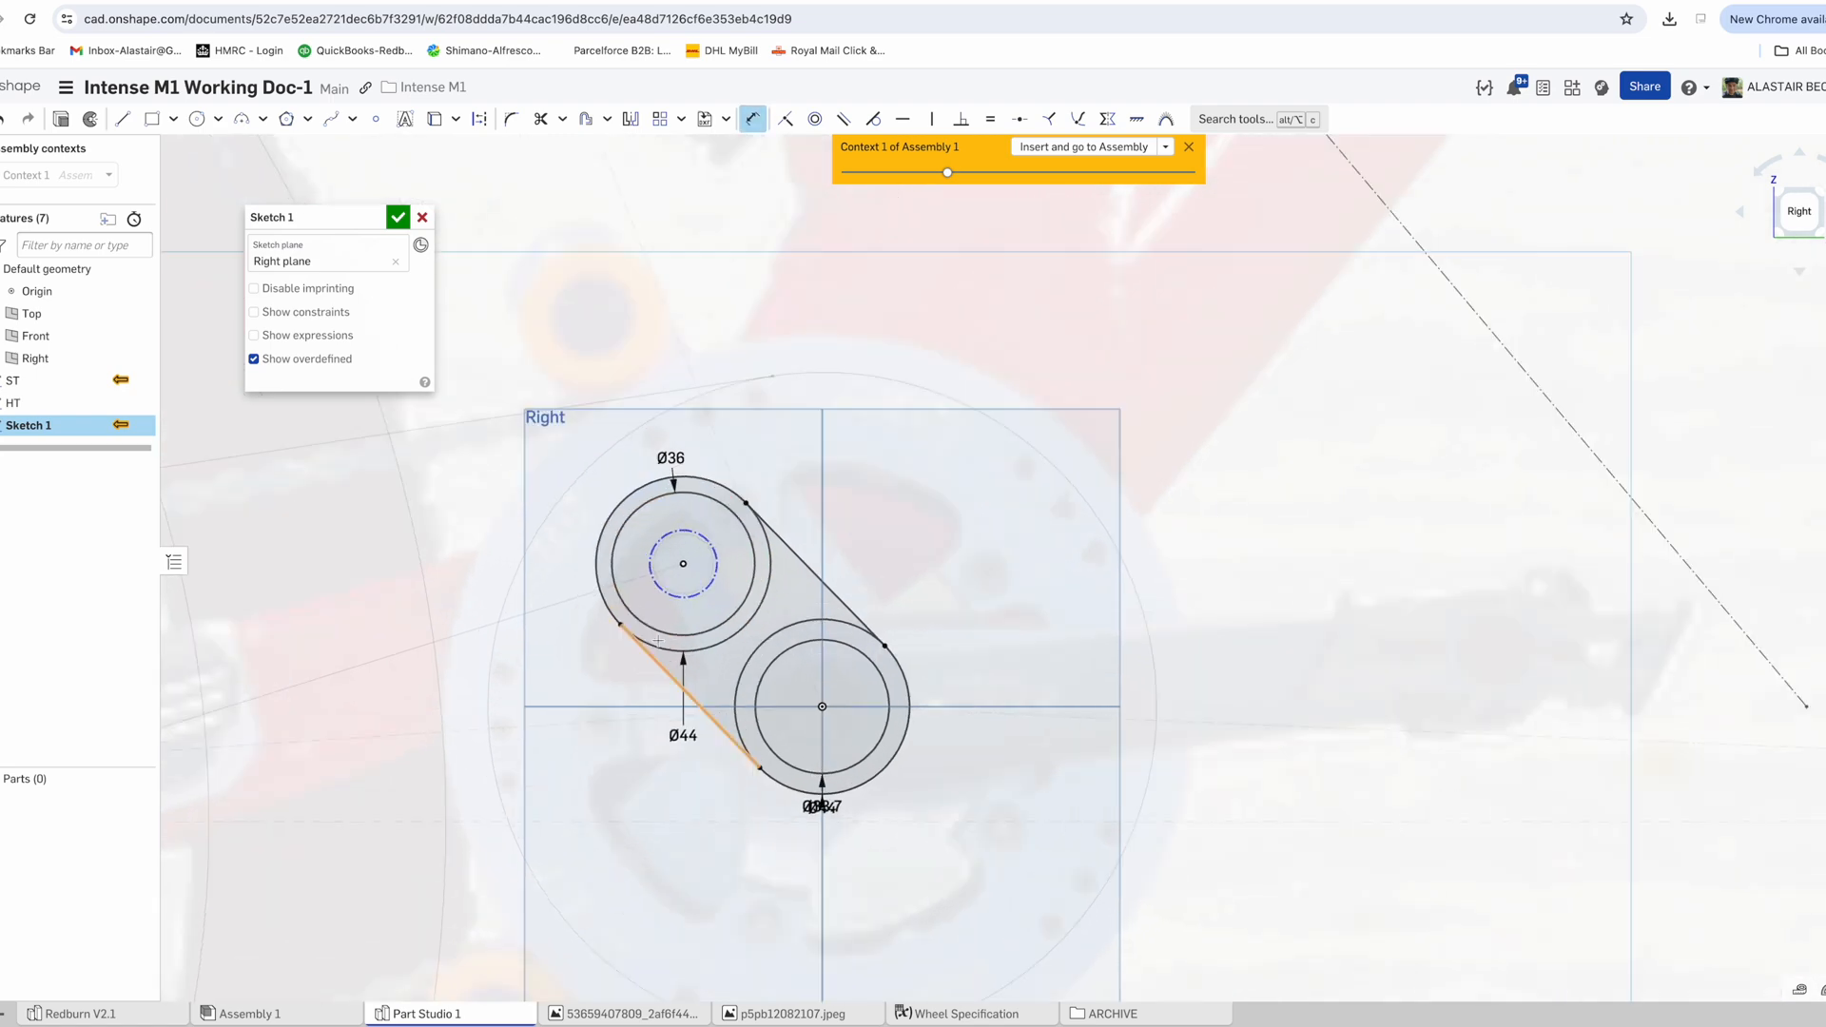
left_click(656, 611)
type("15")
key("Return")
key("Escape")
Finish the bottom bracket and main pivot sketch and rename it BB-MP
scroll(640, 632, "down", 5)
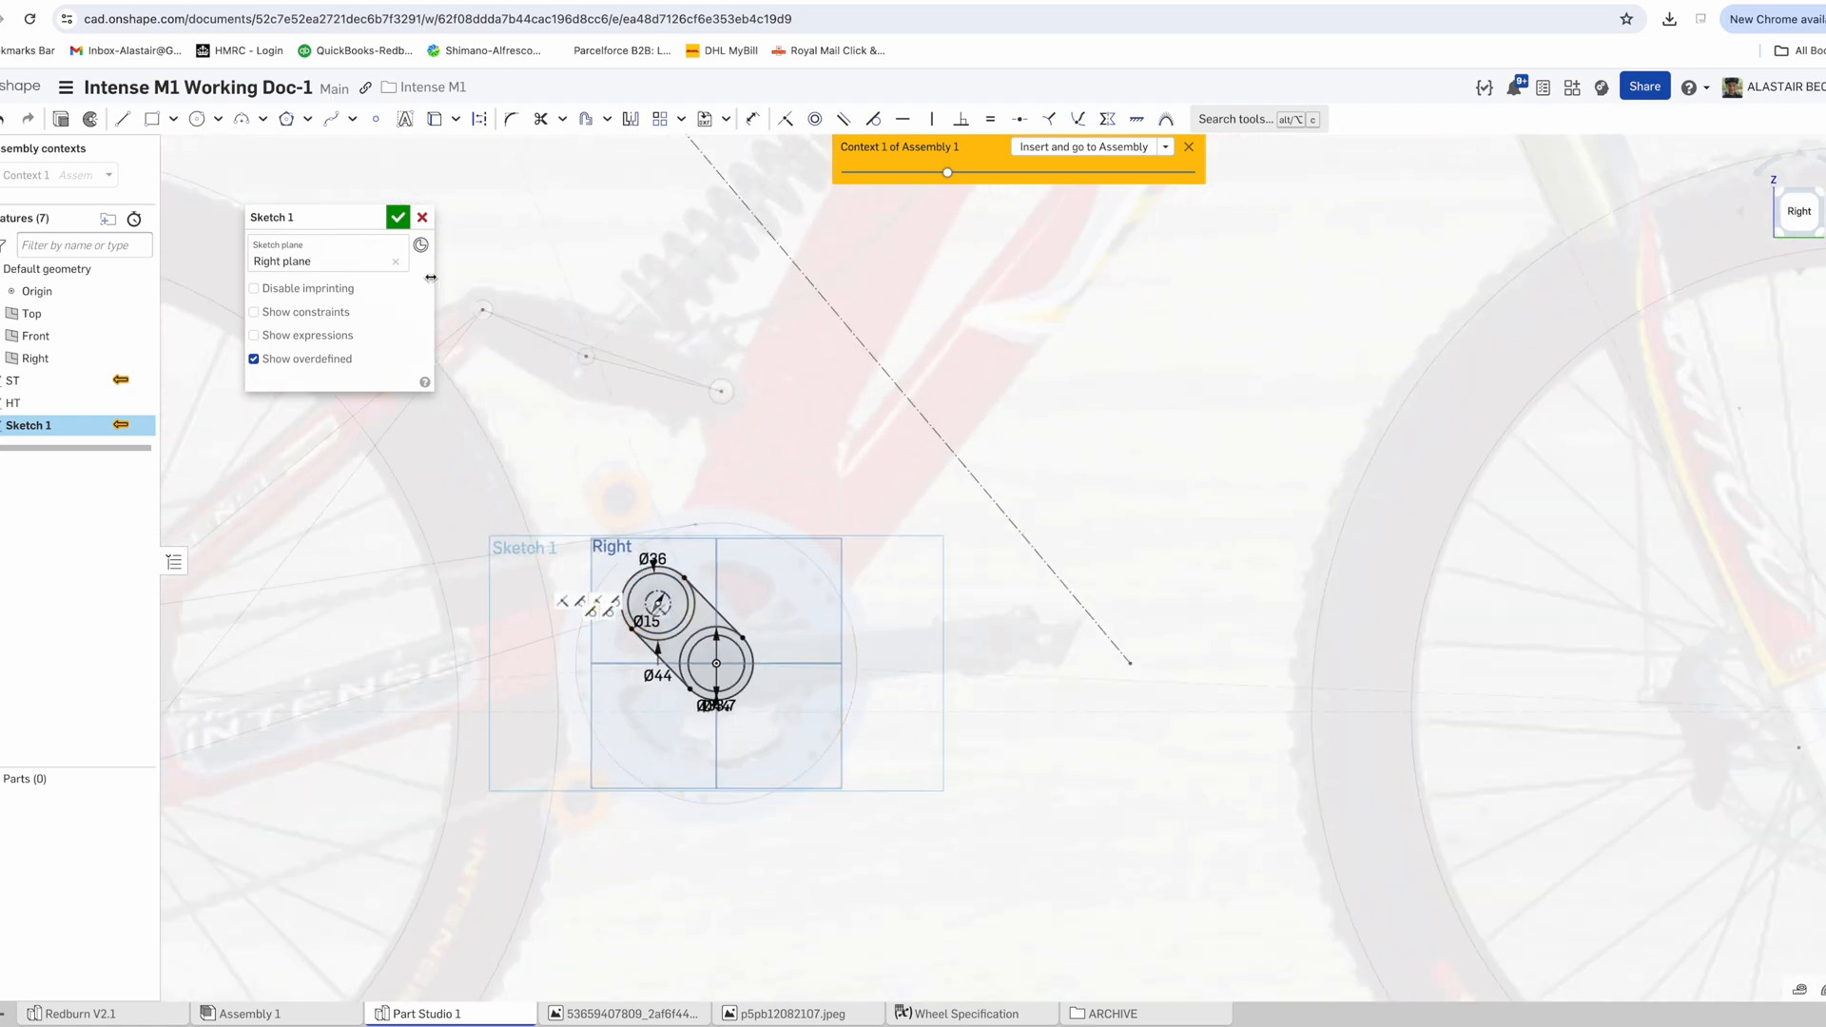
left_click(398, 218)
double_click(55, 429)
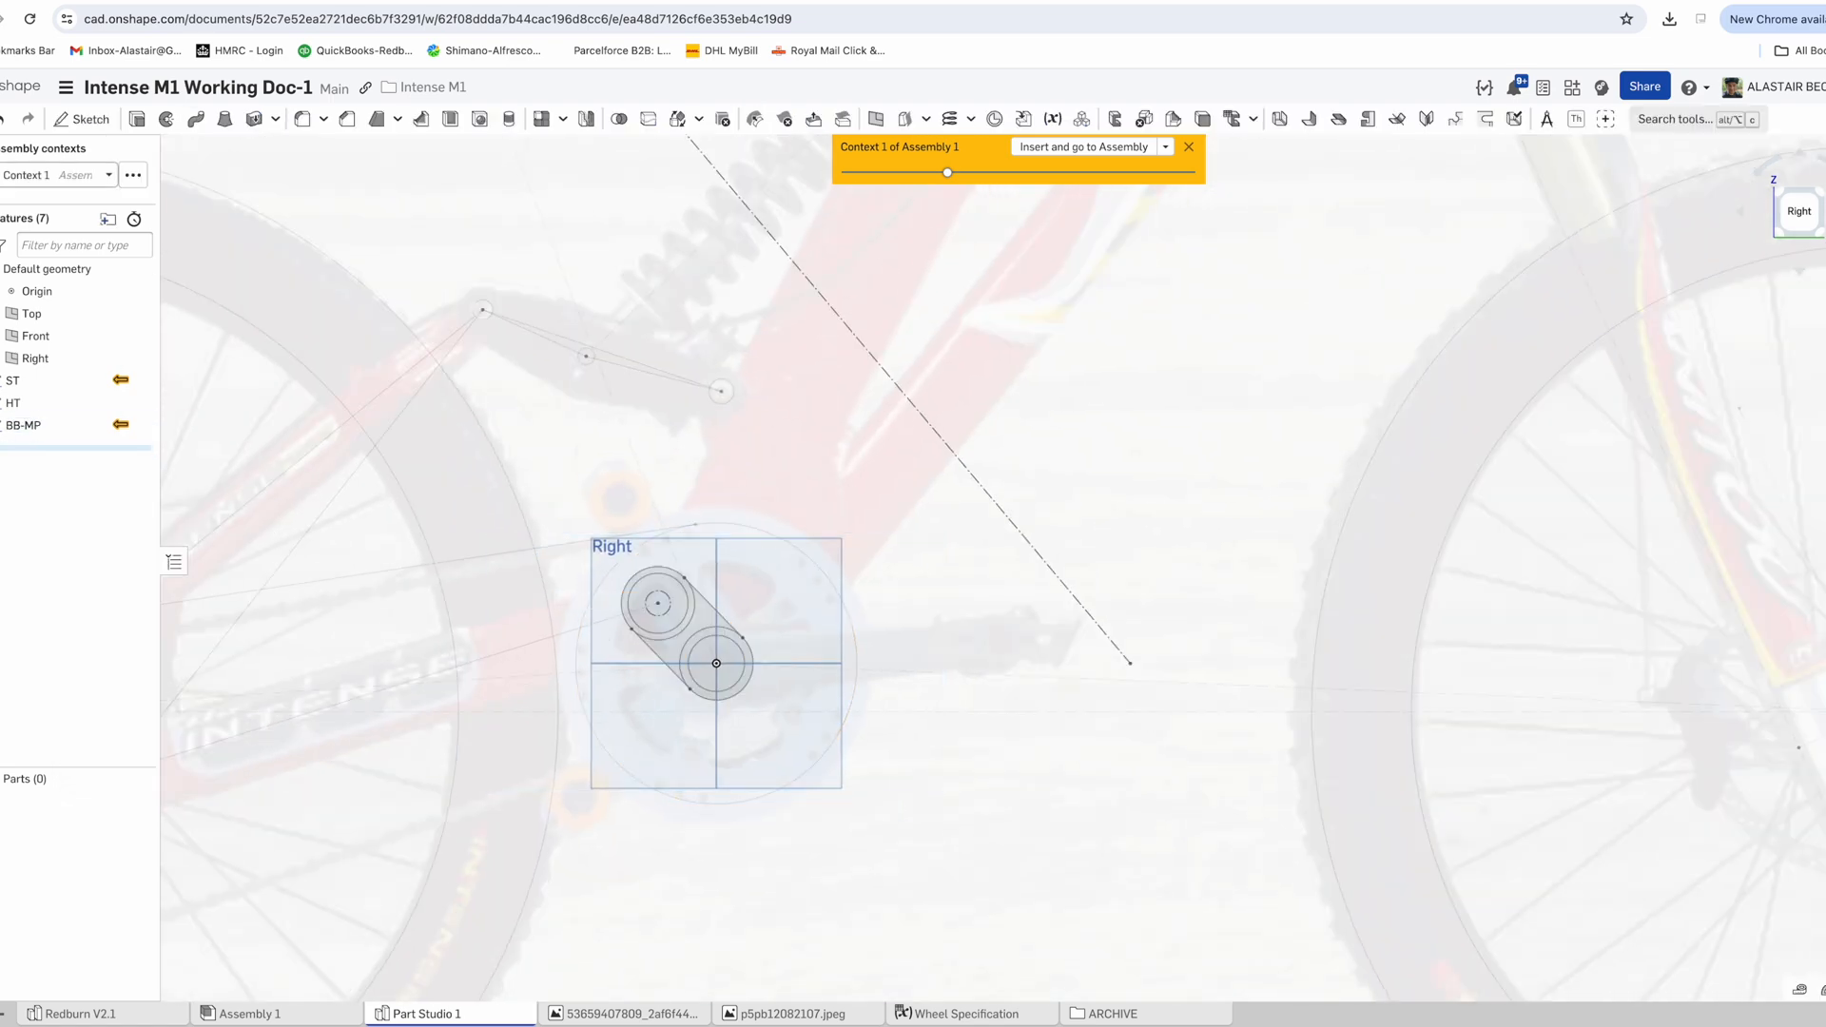
Start a sketch on the Right plane and draw a 15 mm diameter circle at the front pivot of the shock linkage
scroll(643, 829, "down", 3)
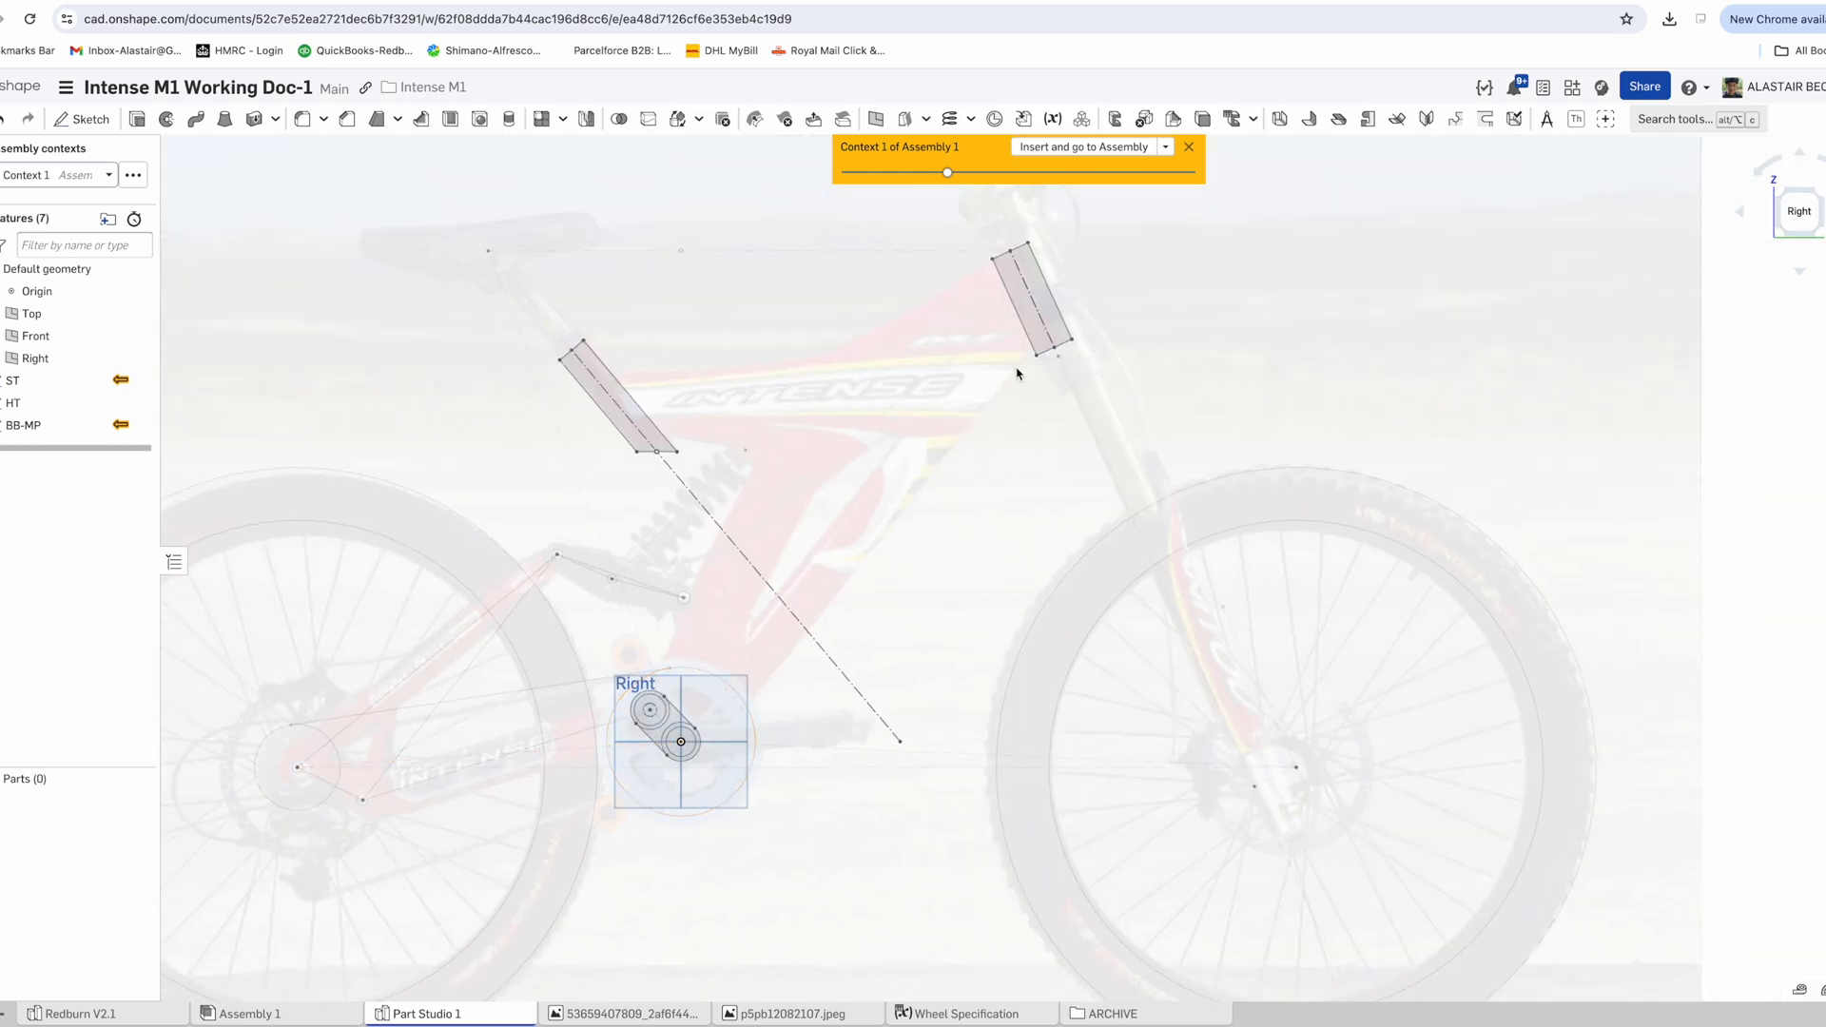
scroll(707, 629, "up", 3)
left_click(90, 119)
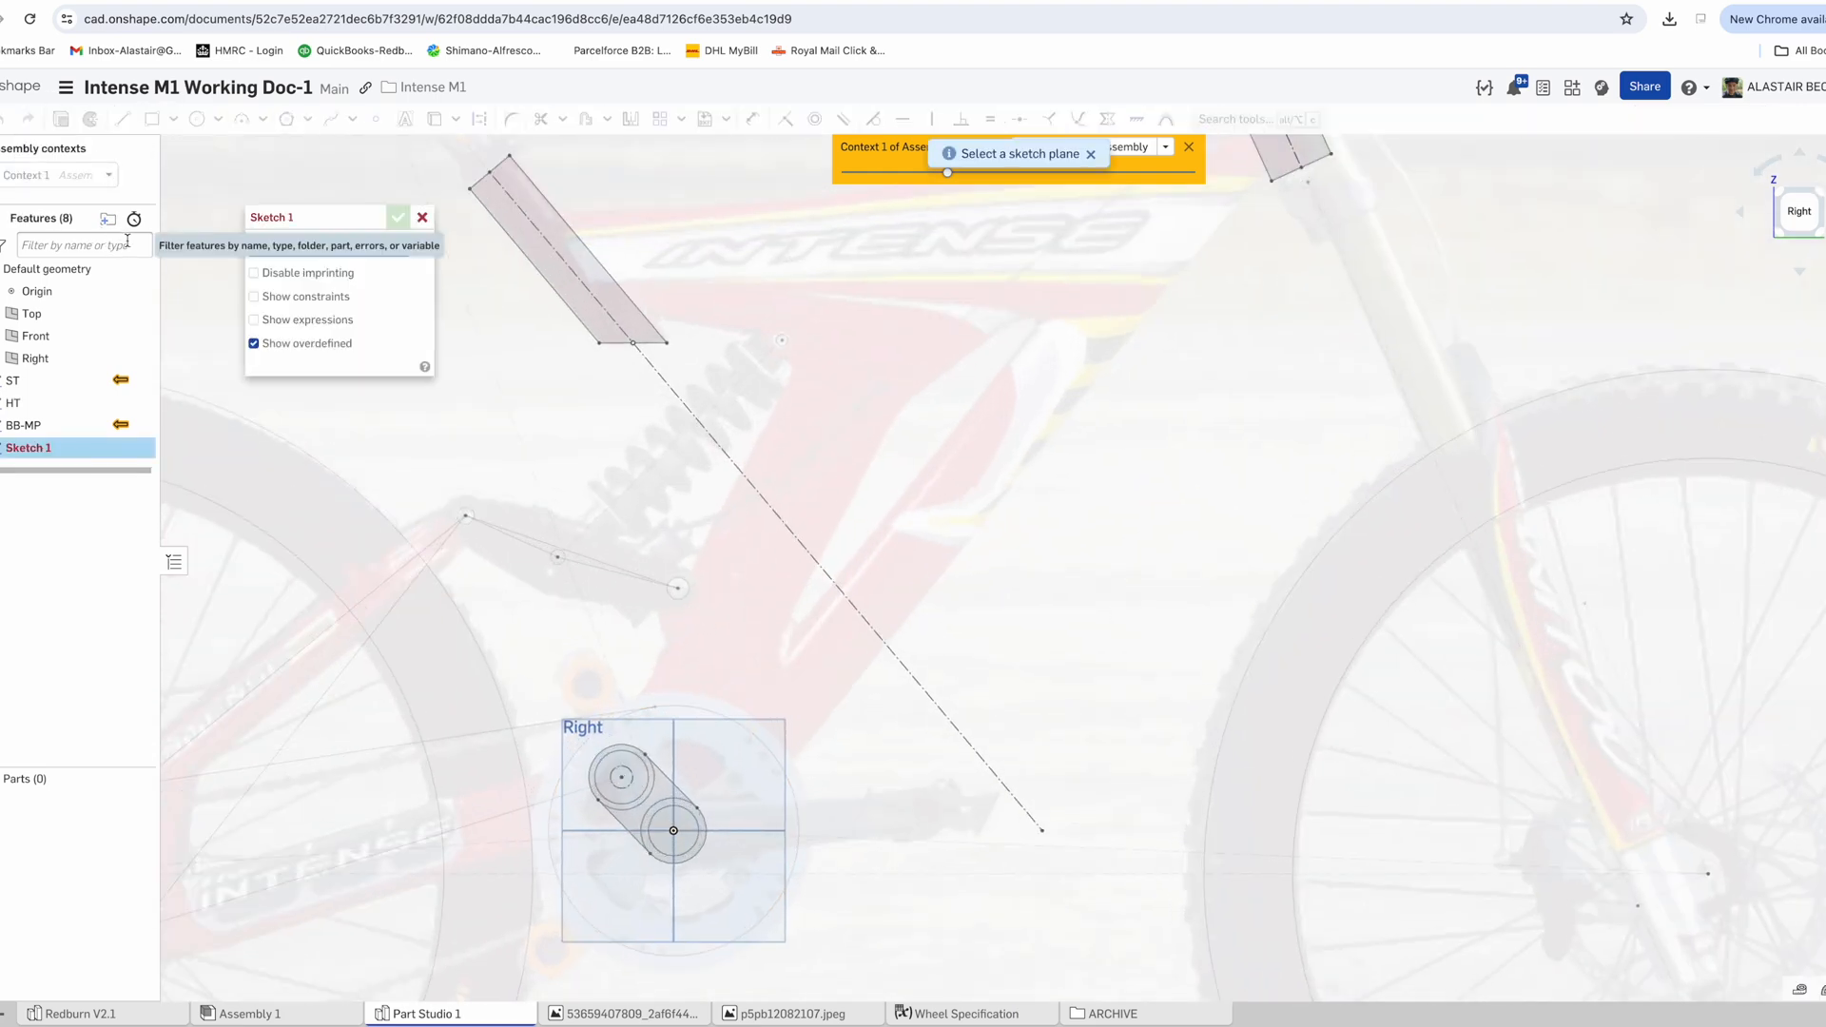
left_click(34, 359)
key("c")
scroll(686, 595, "up", 3)
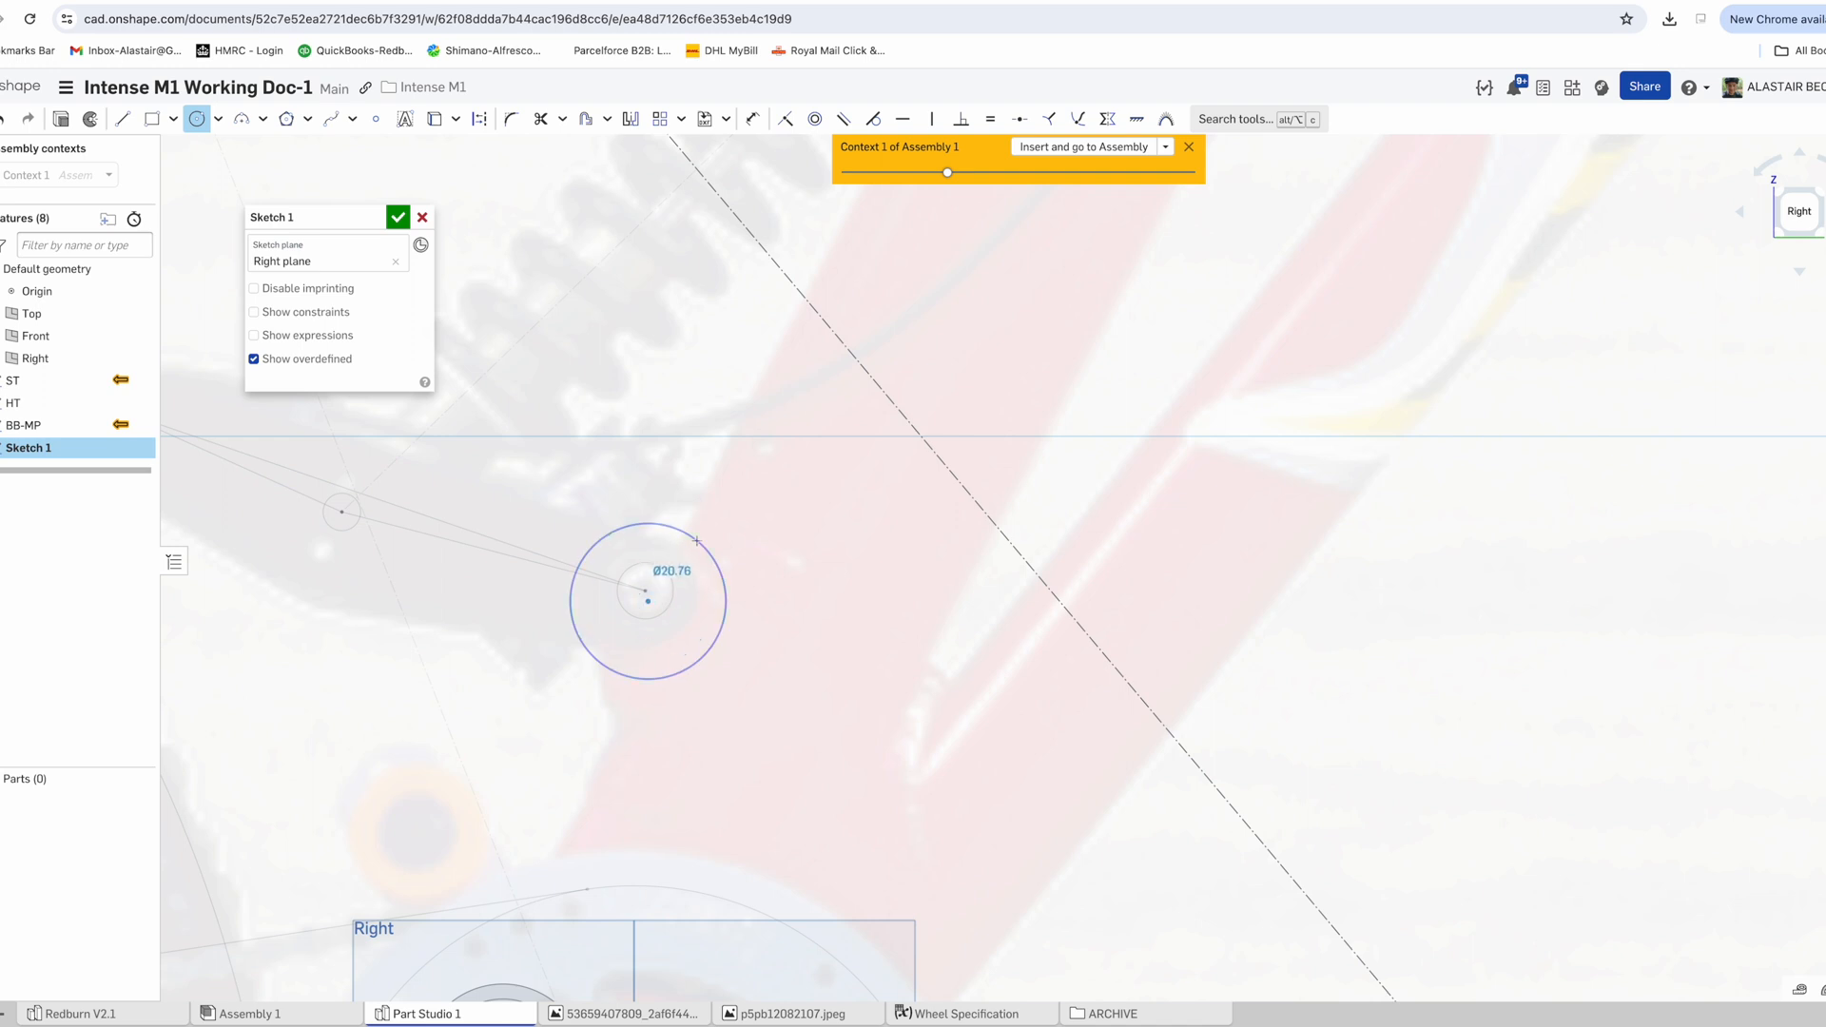
left_click(696, 540)
key("Escape")
scroll(693, 160, "down", 1)
left_click(692, 500)
left_click(688, 513)
type("15")
key("Return")
key("Escape")
Convert the linkage pivot circle to construction geometry and set its diameter to 12 mm
scroll(716, 433, "down", 2)
left_click(678, 509)
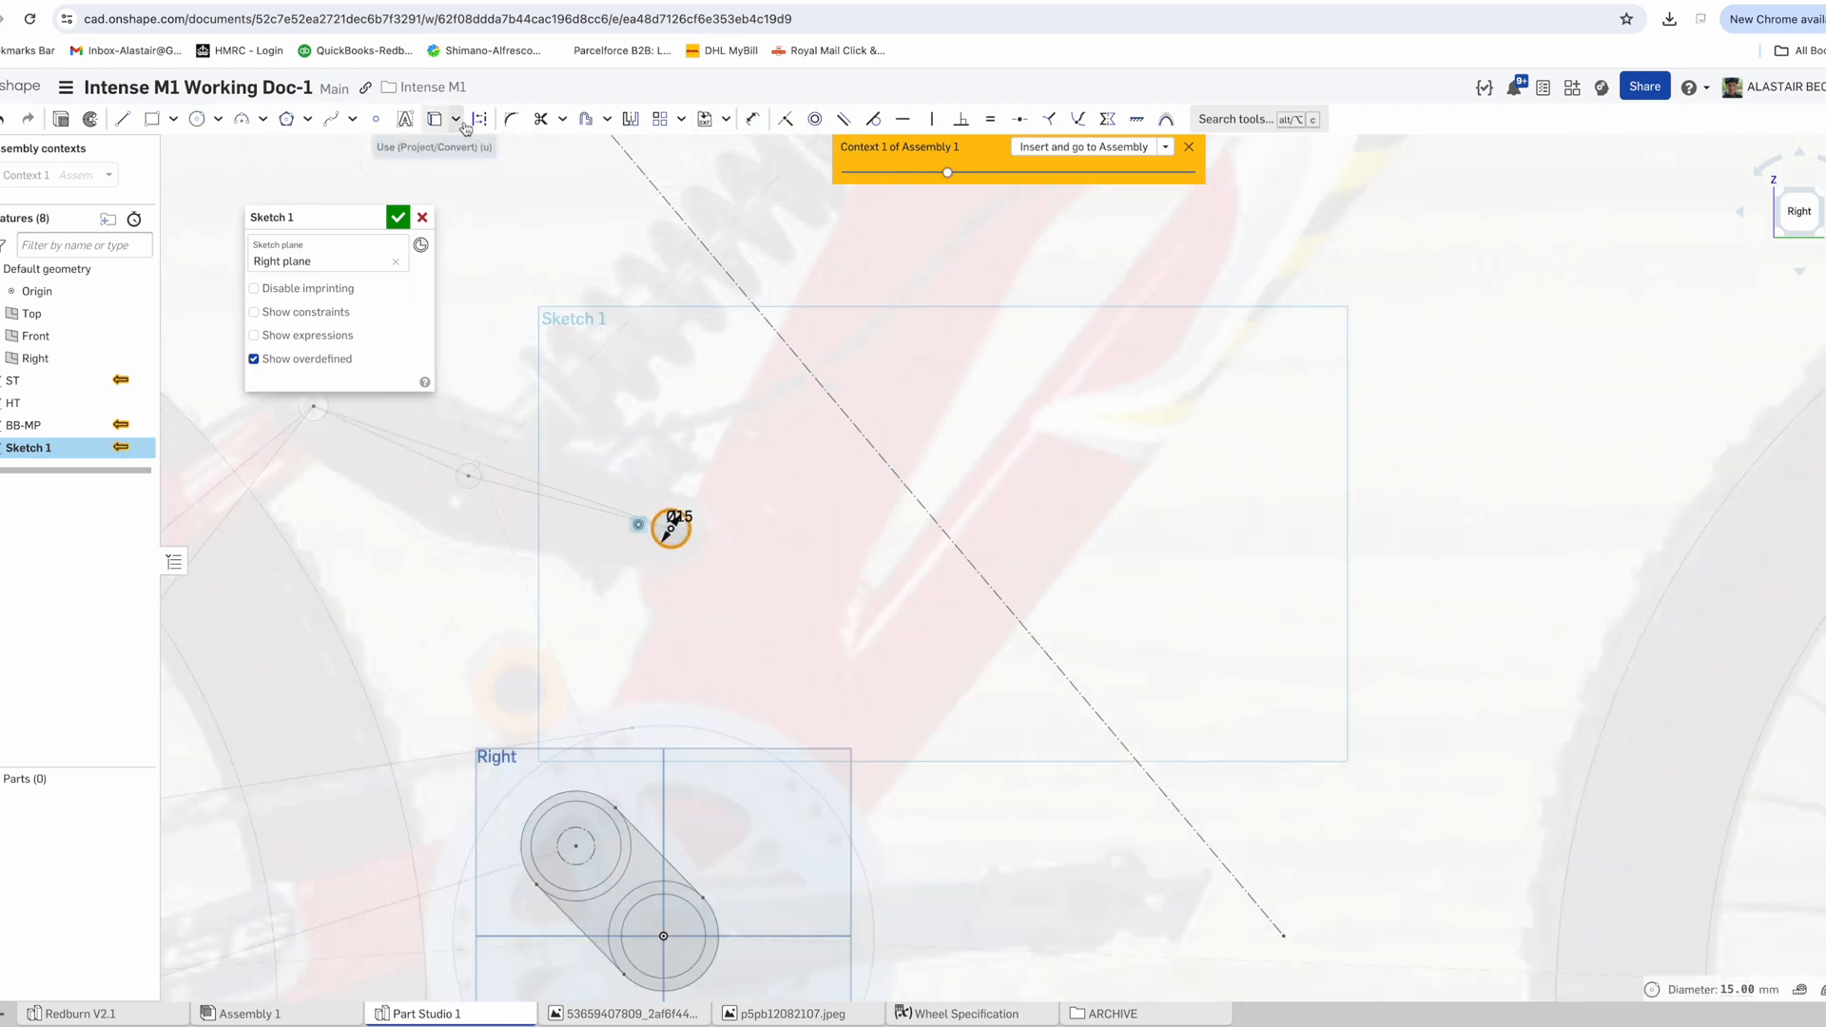
left_click(480, 120)
scroll(479, 147, "down", 1)
scroll(599, 445, "up", 4)
double_click(713, 494)
type("12")
key("Return")
scroll(651, 457, "down", 1)
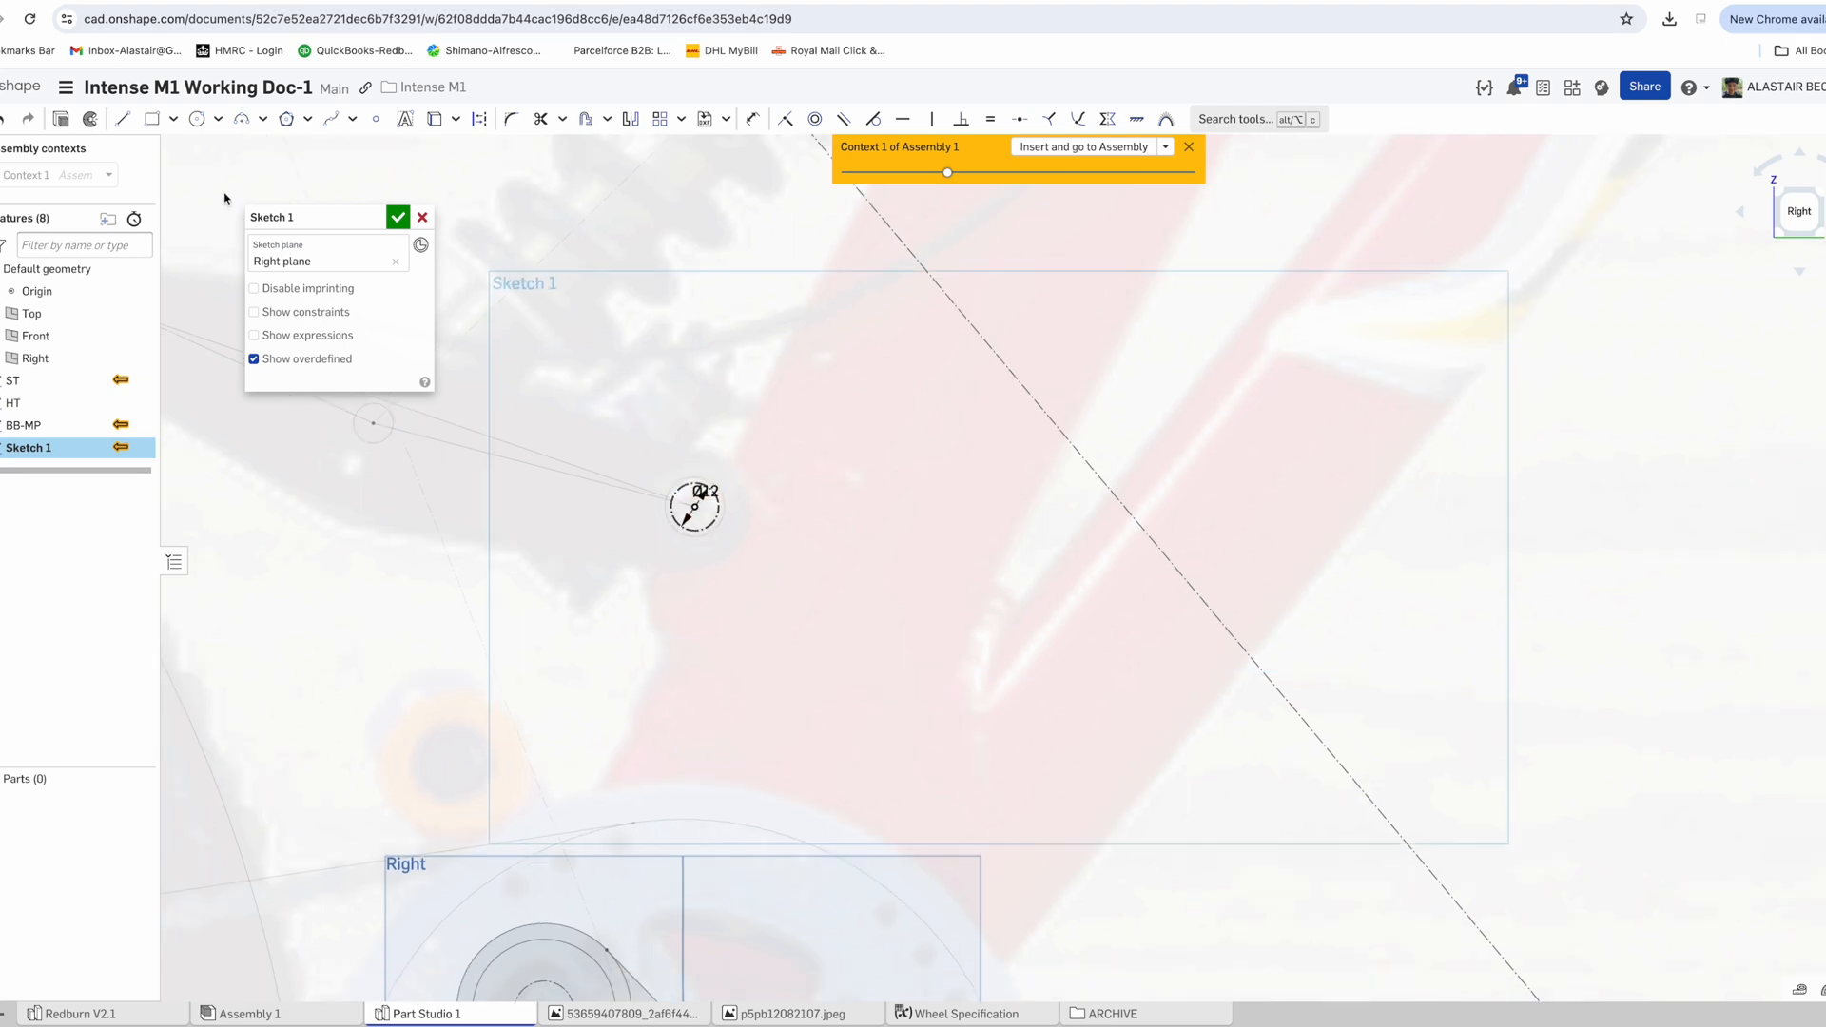
Draw a line along the down tube's rear edge in the photo, from above the main pivot up towards the upper shock mount
scroll(692, 505, "down", 3)
scroll(699, 533, "up", 1)
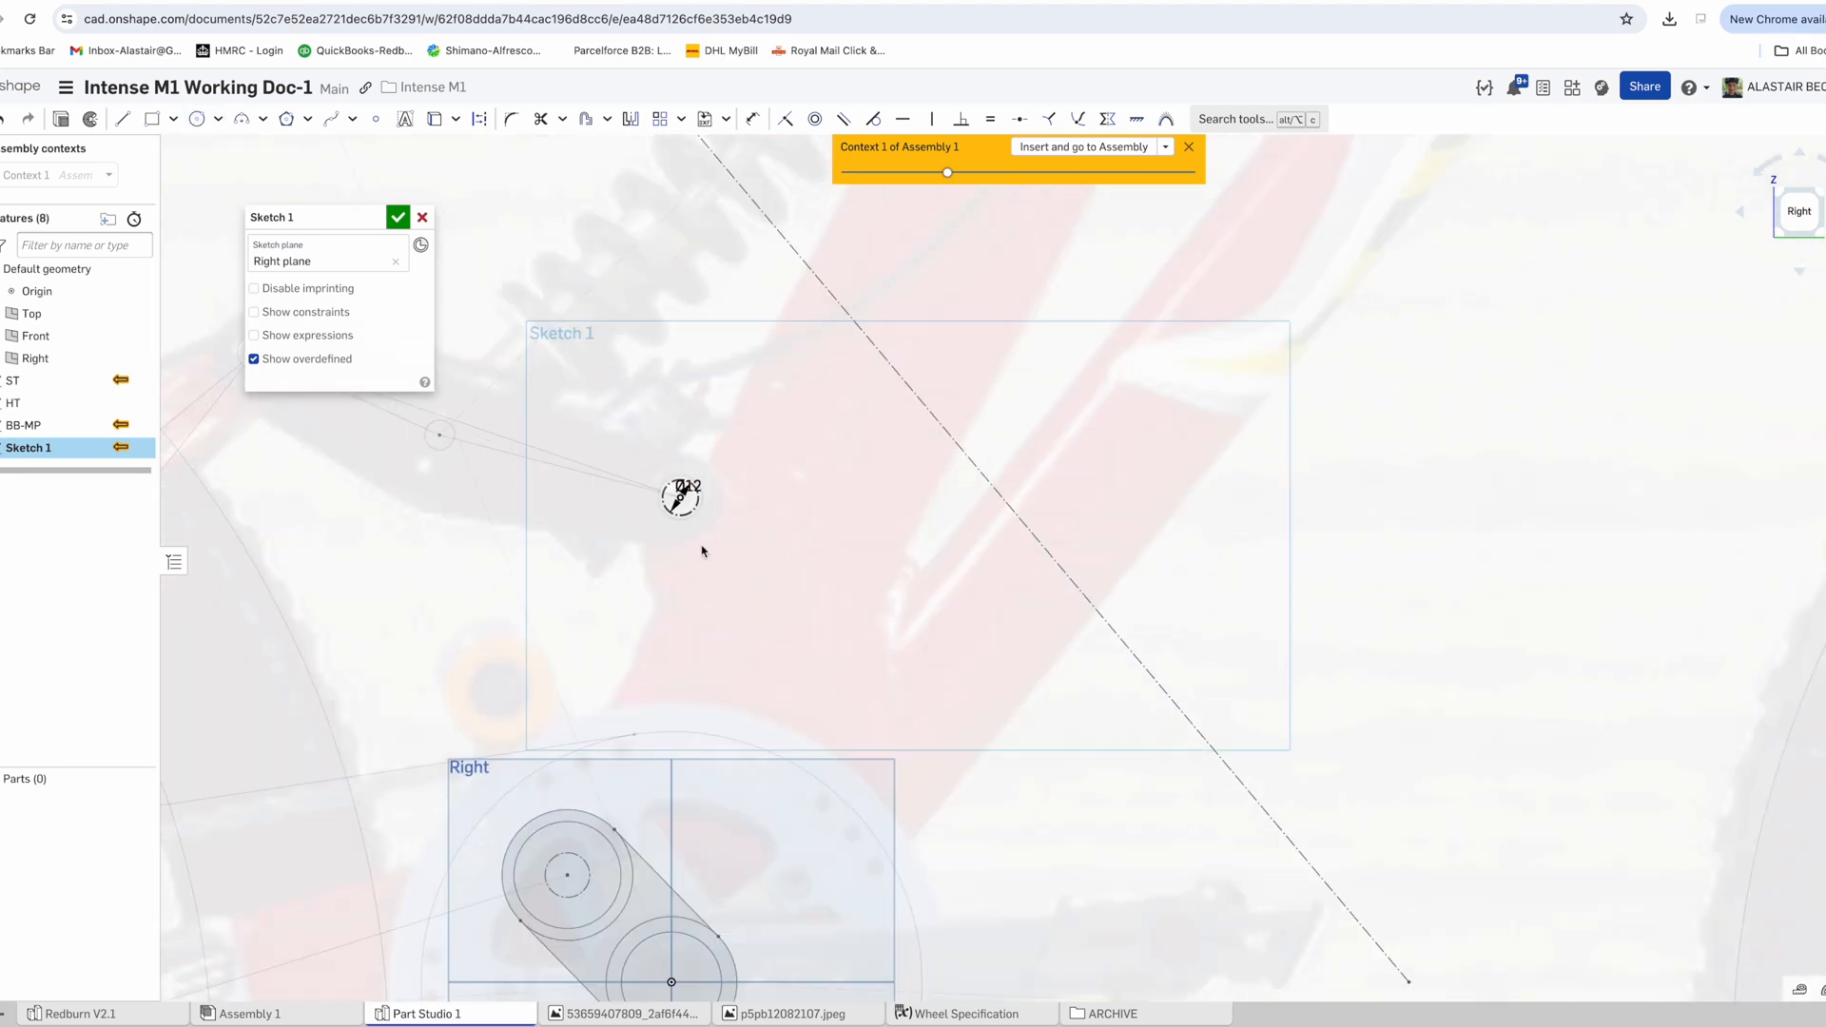
scroll(702, 552, "down", 3)
left_click(122, 118)
scroll(685, 539, "up", 5)
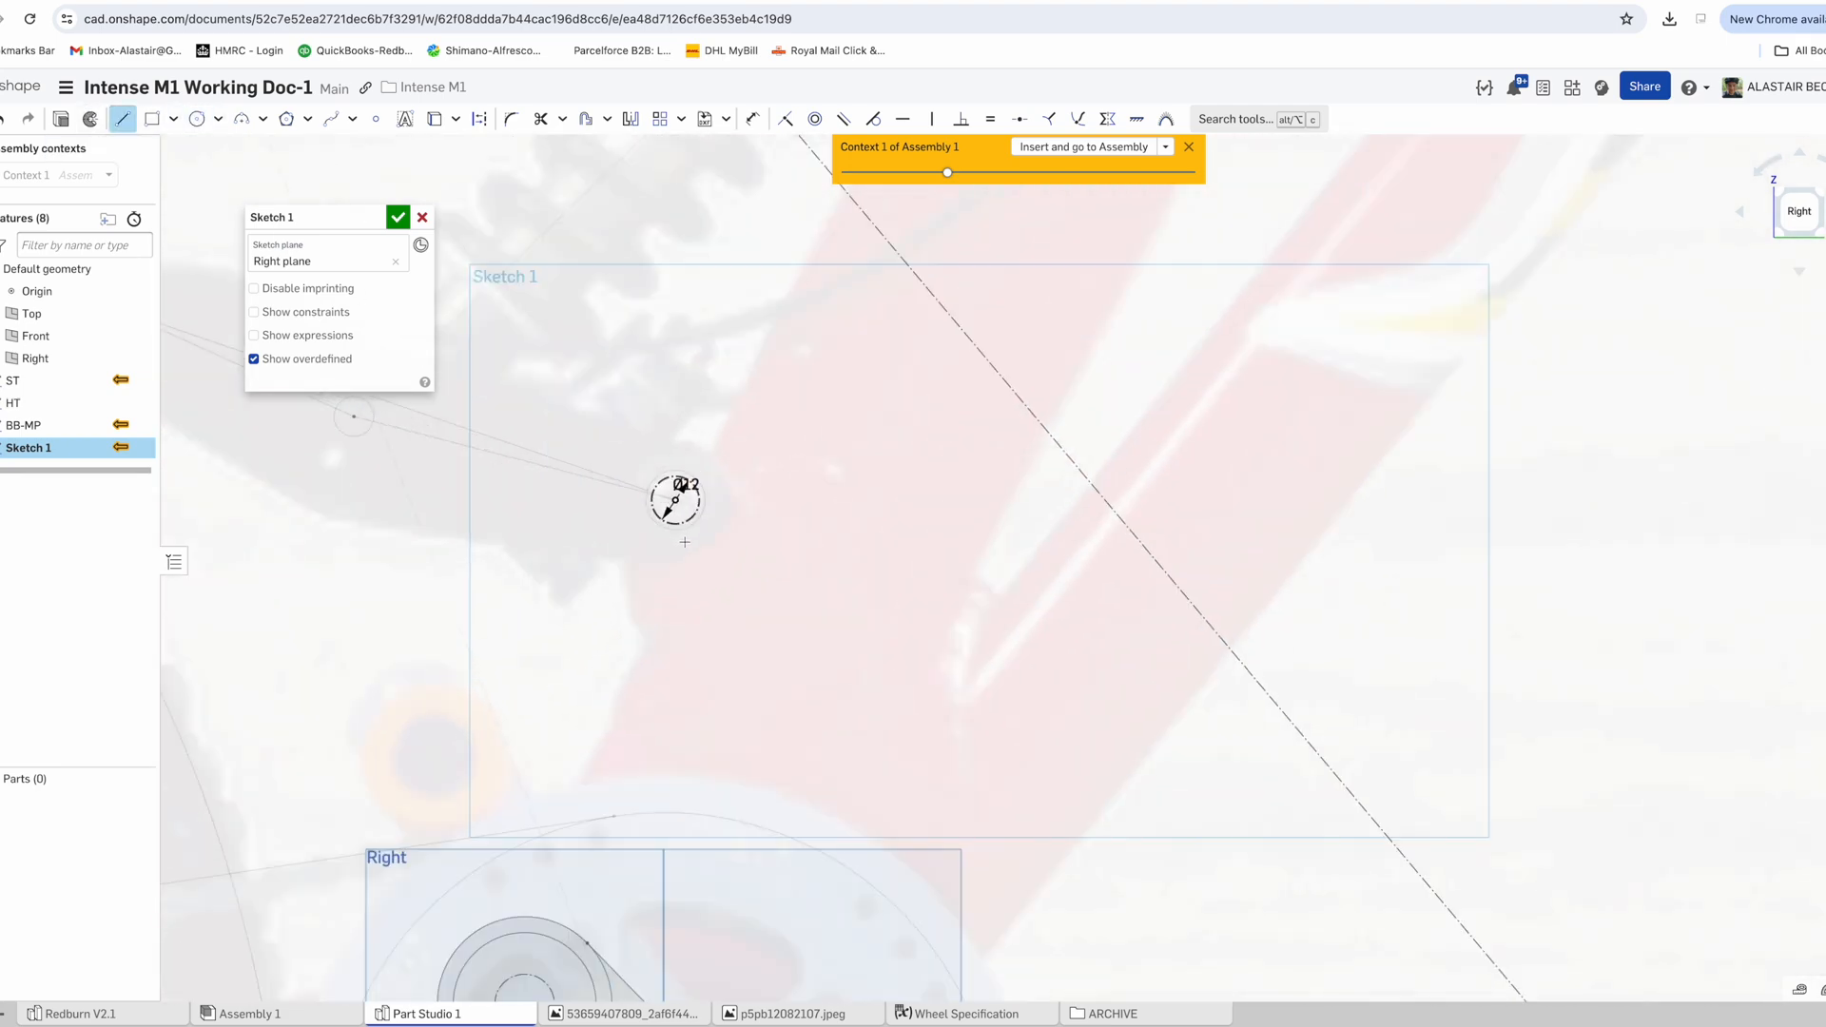
scroll(684, 542, "down", 3)
scroll(683, 534, "up", 1)
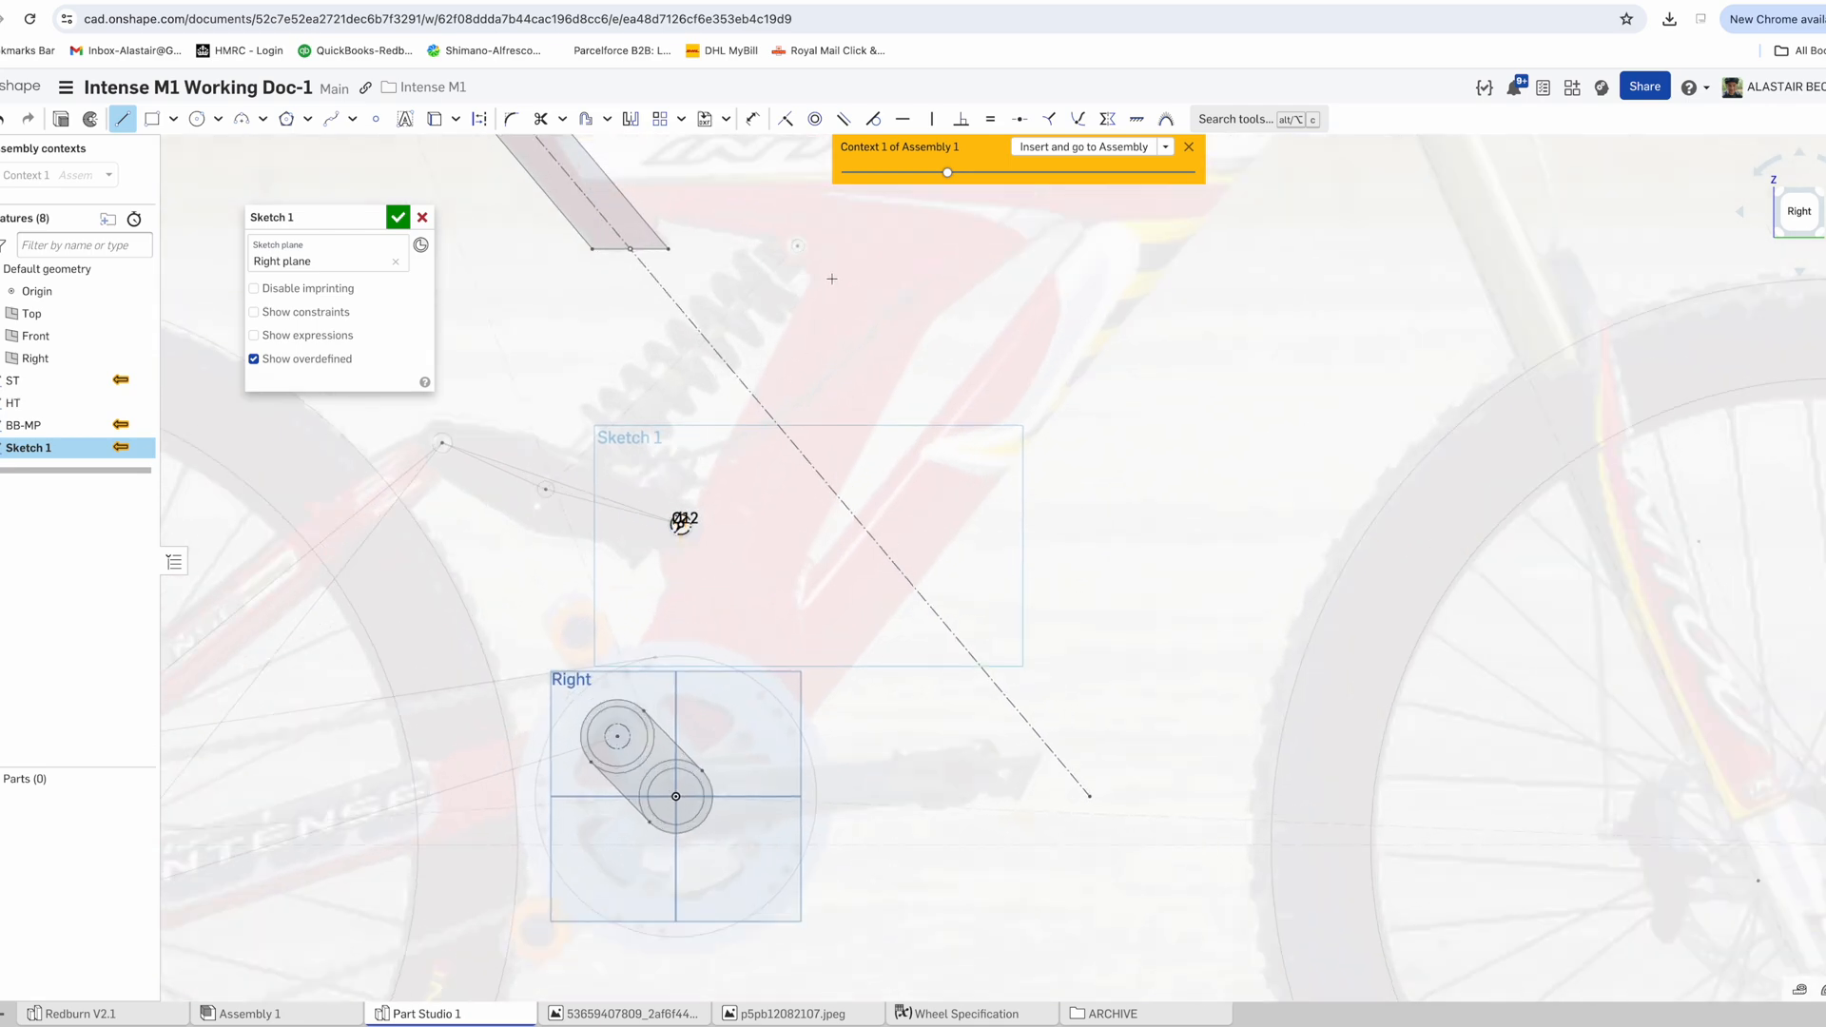
left_click(610, 692)
key("Escape")
scroll(673, 595, "down", 5)
scroll(756, 457, "up", 3)
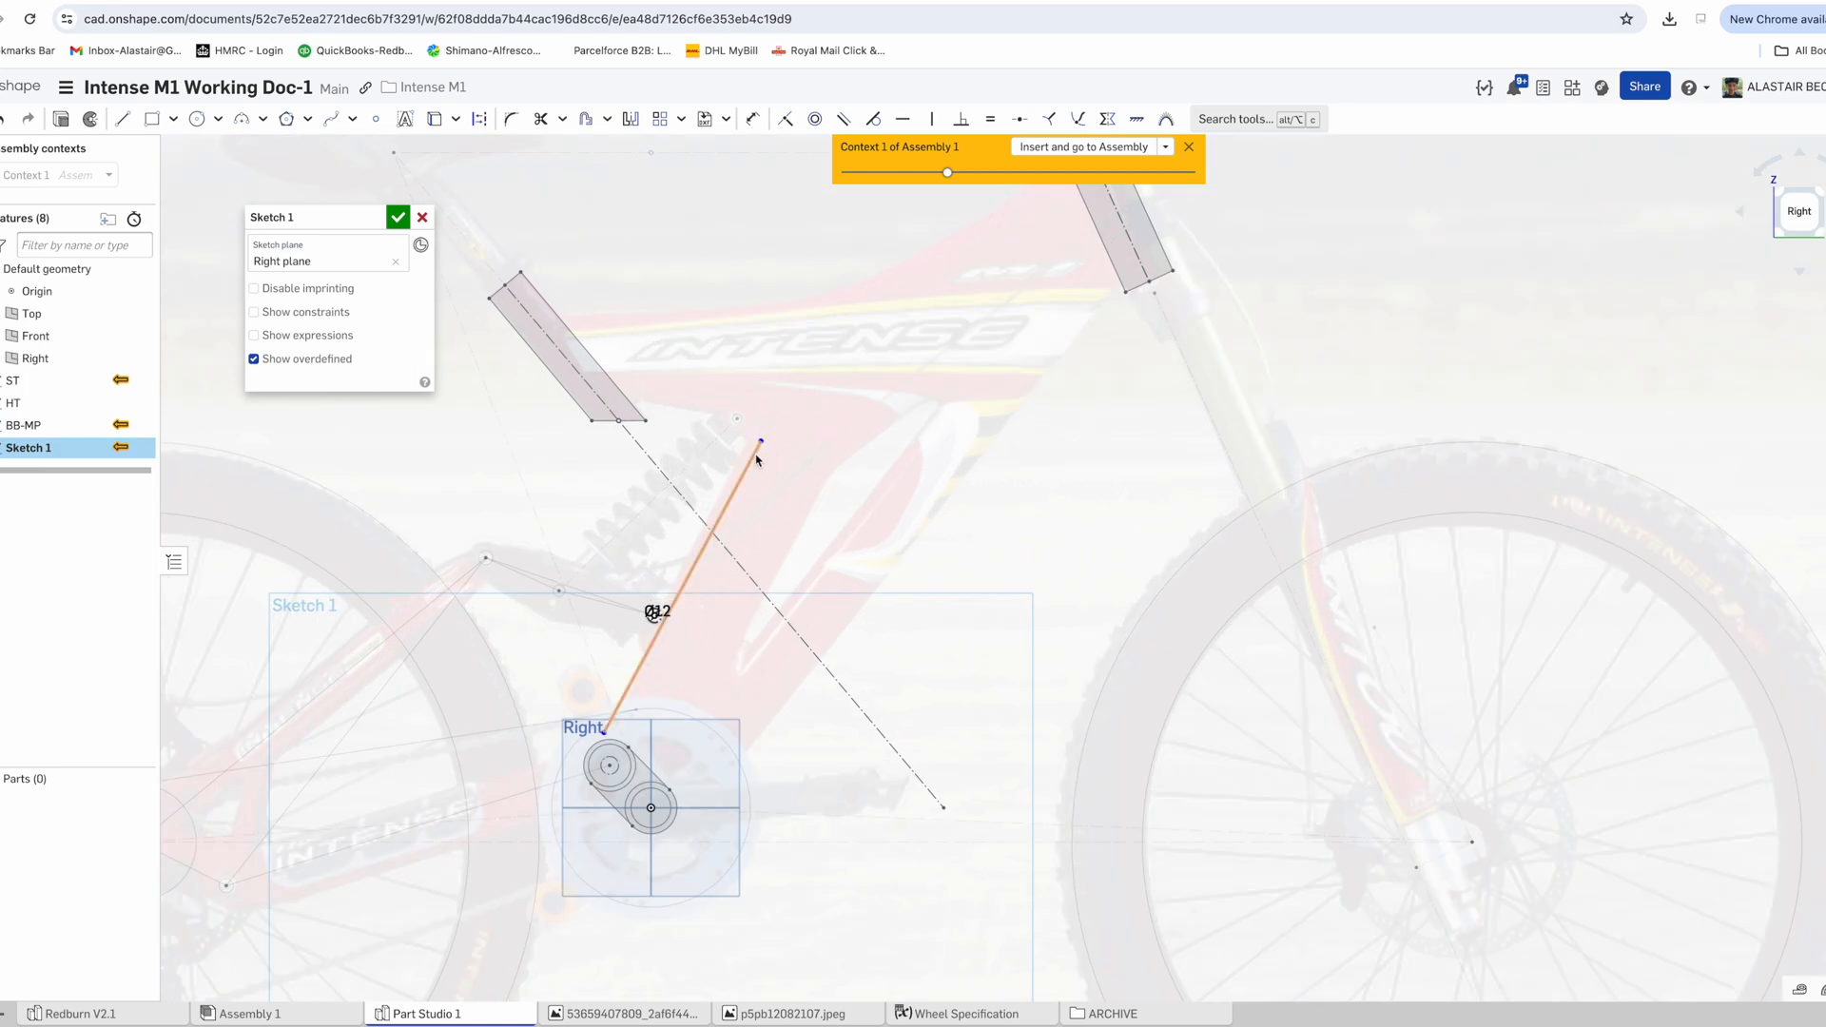
Draw a line along the underside of the top tube and attach its rear end to the seat tube's front edge
scroll(756, 459, "up", 2)
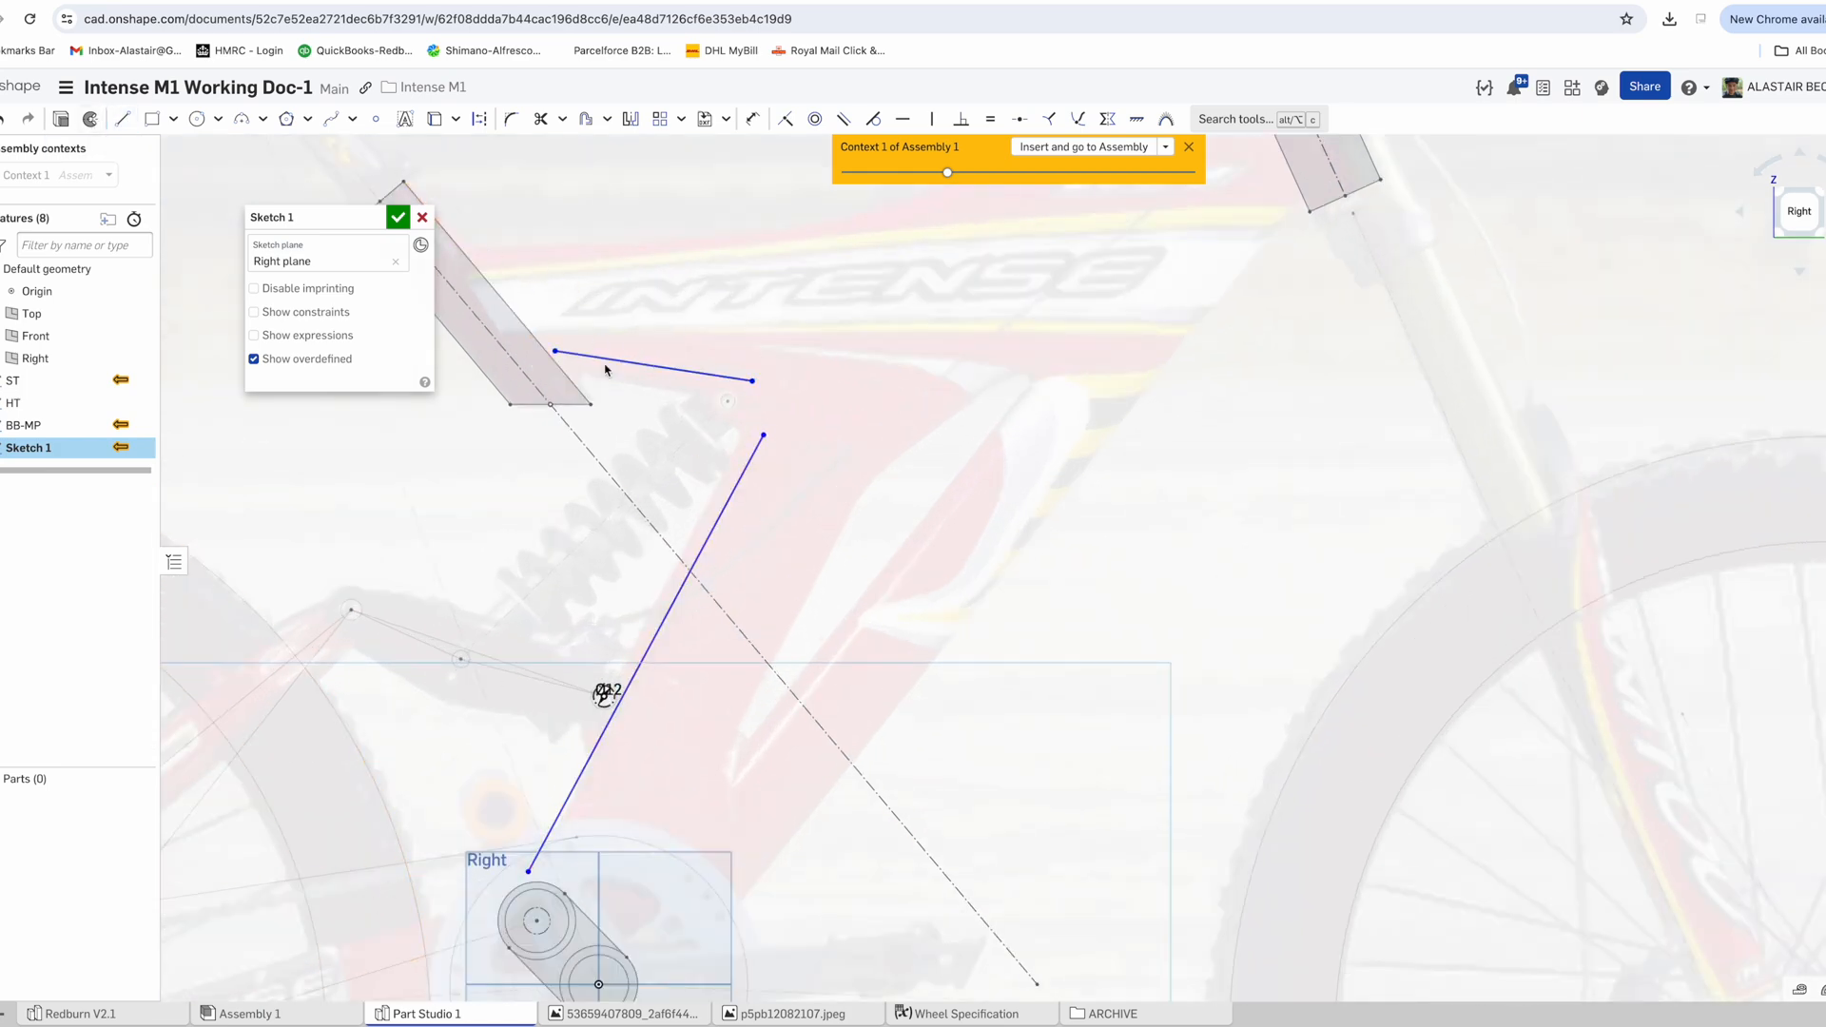
scroll(605, 370, "up", 3)
left_click_drag(562, 364, 560, 351)
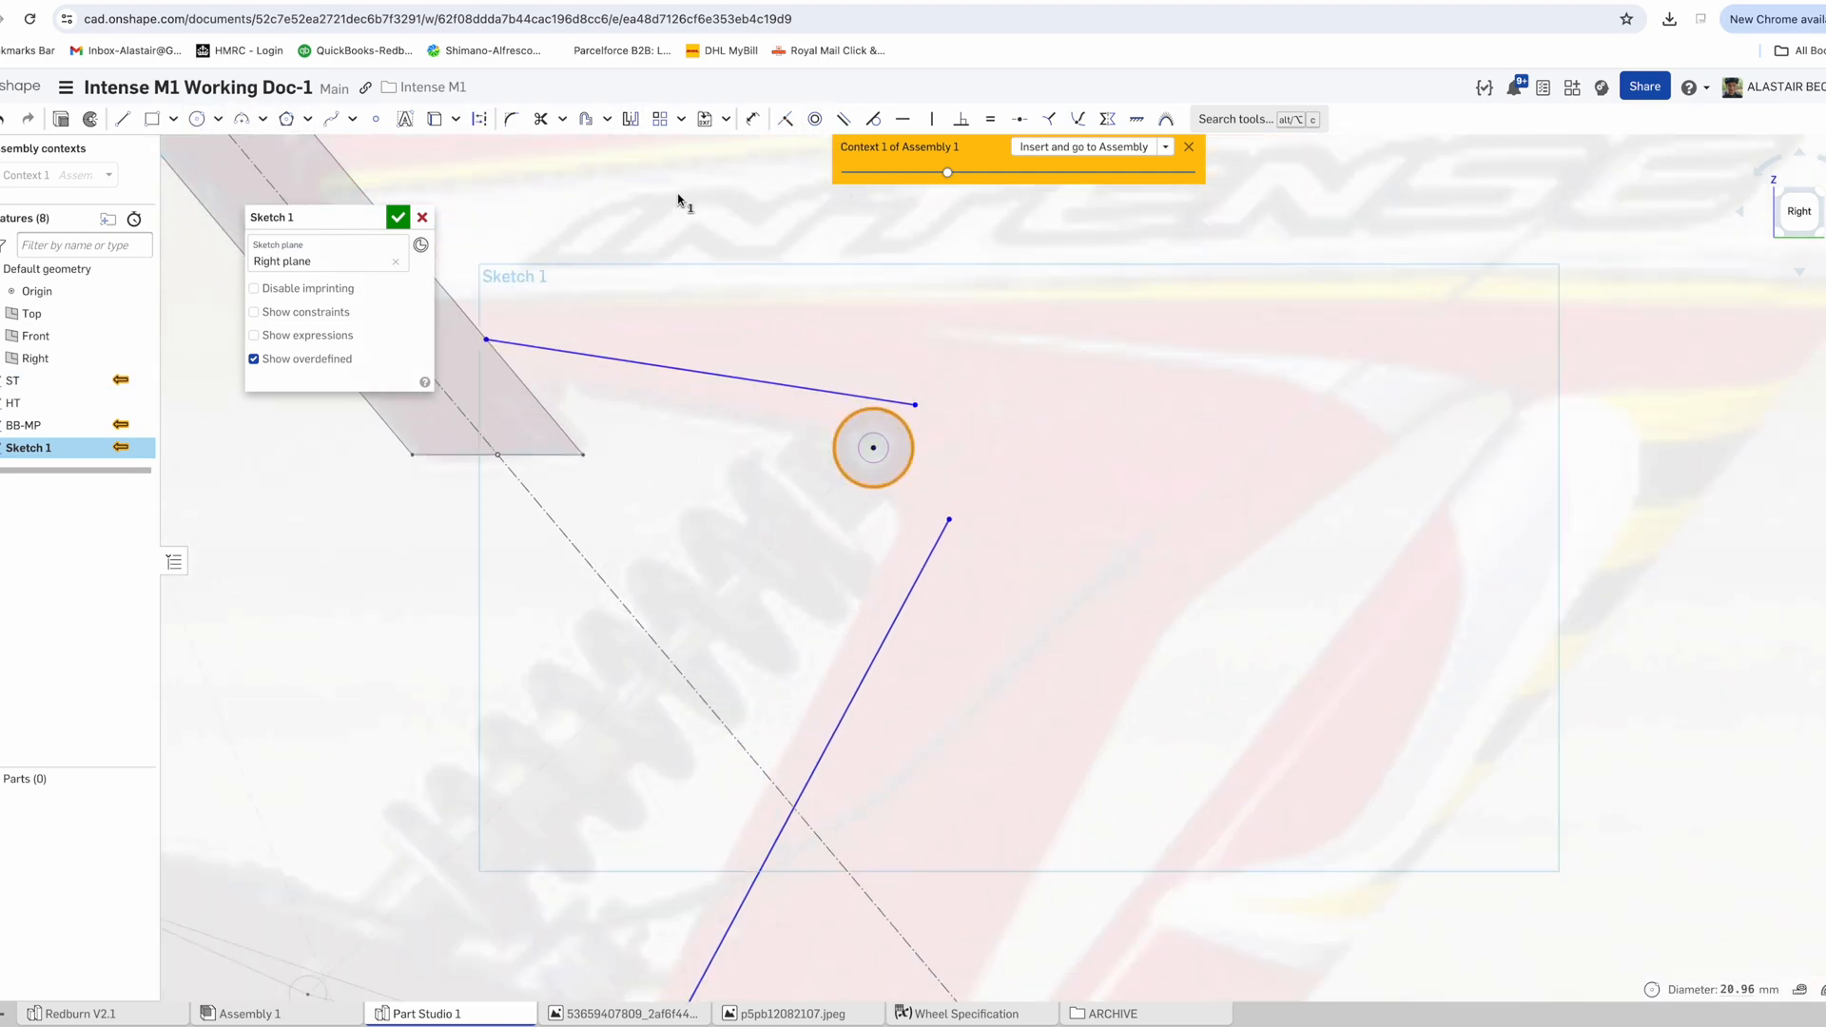
Make the circle around the upper shock mount tangent to the top tube's underside line and set its diameter to 25 mm
left_click(873, 122)
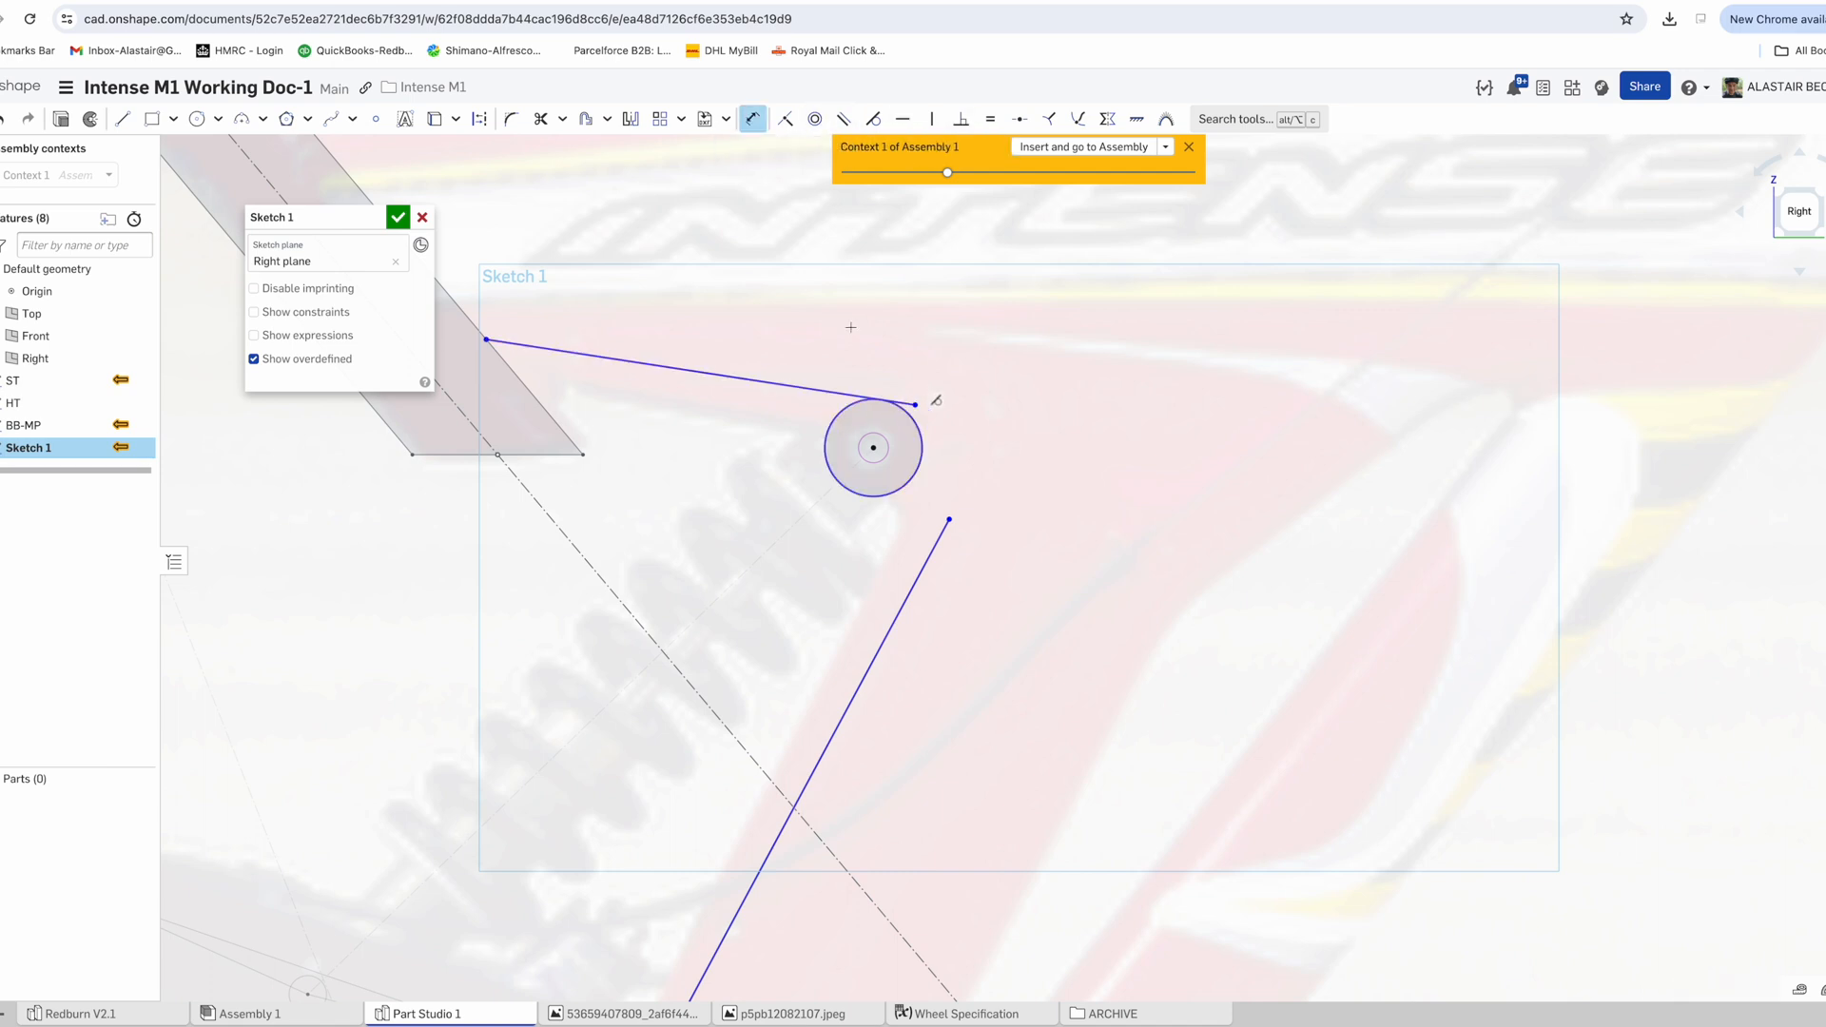
left_click(910, 412)
left_click(845, 420)
type("25")
key("Return")
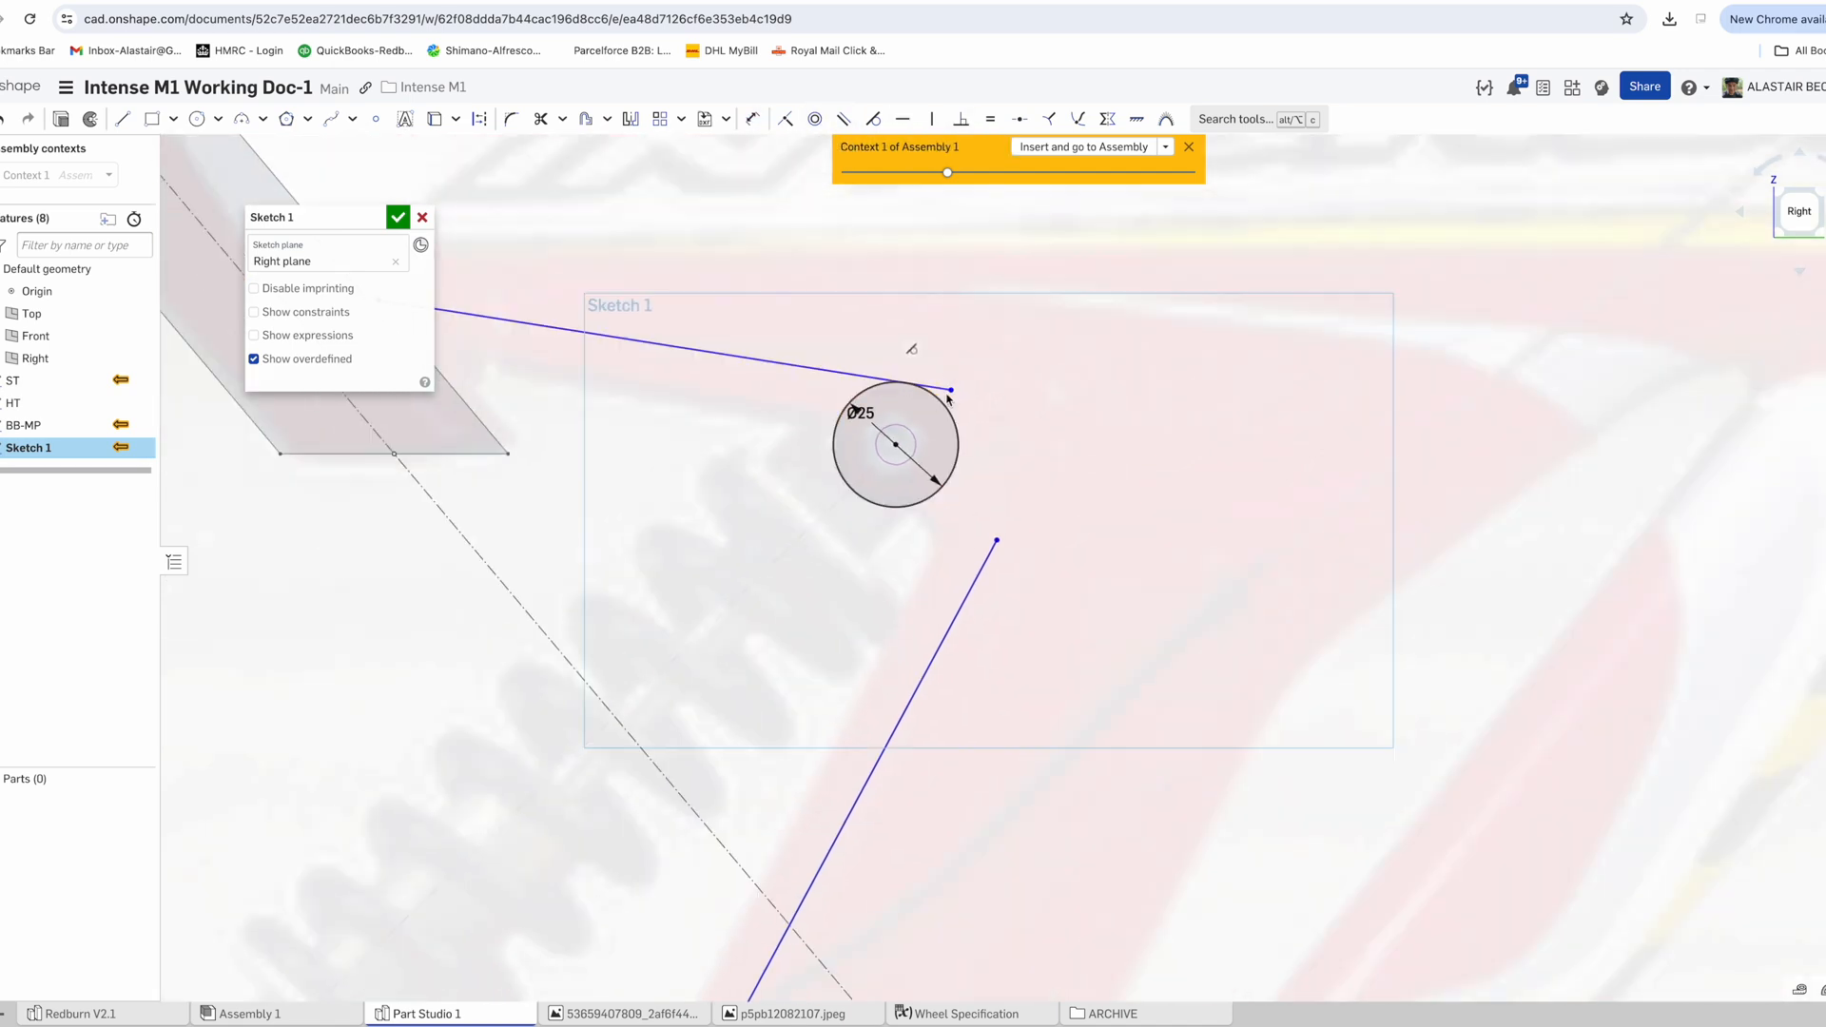
Try diameters of 30 mm and 35 mm for the circle around the upper shock mount
scroll(843, 306, "down", 2)
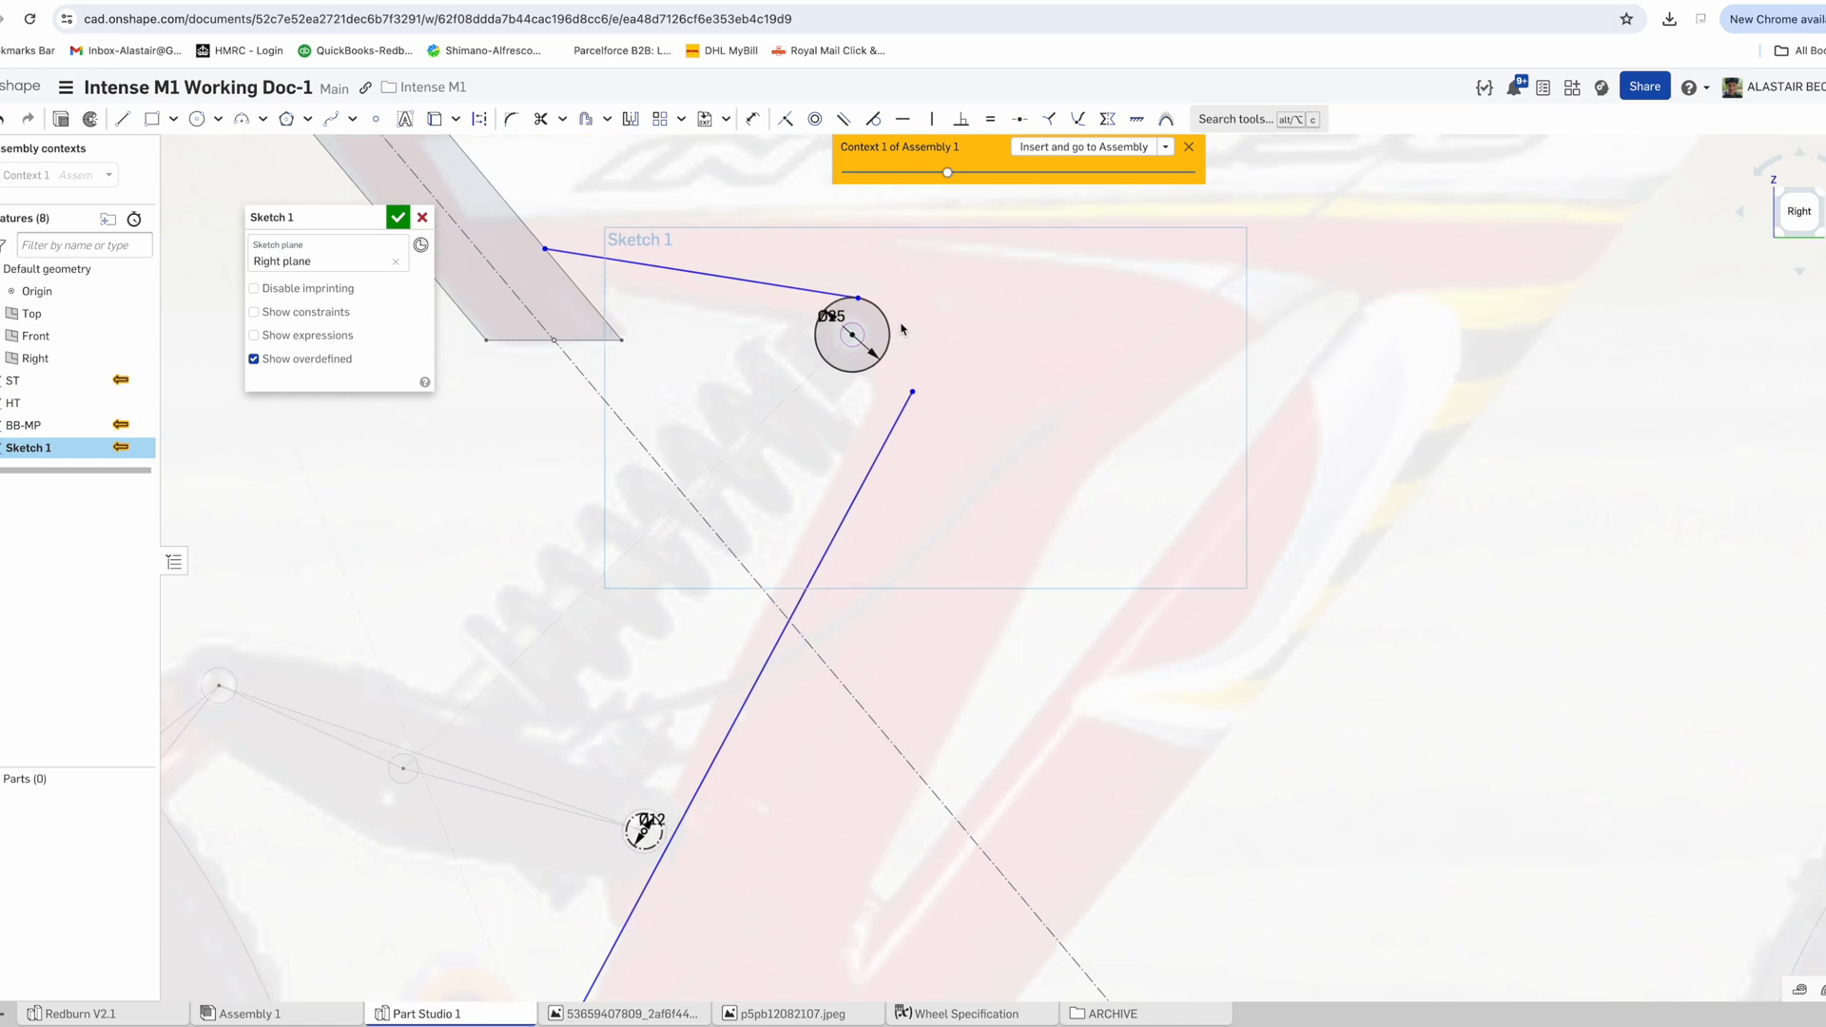
double_click(830, 317)
type("30")
key("Return")
scroll(842, 325, "up", 1)
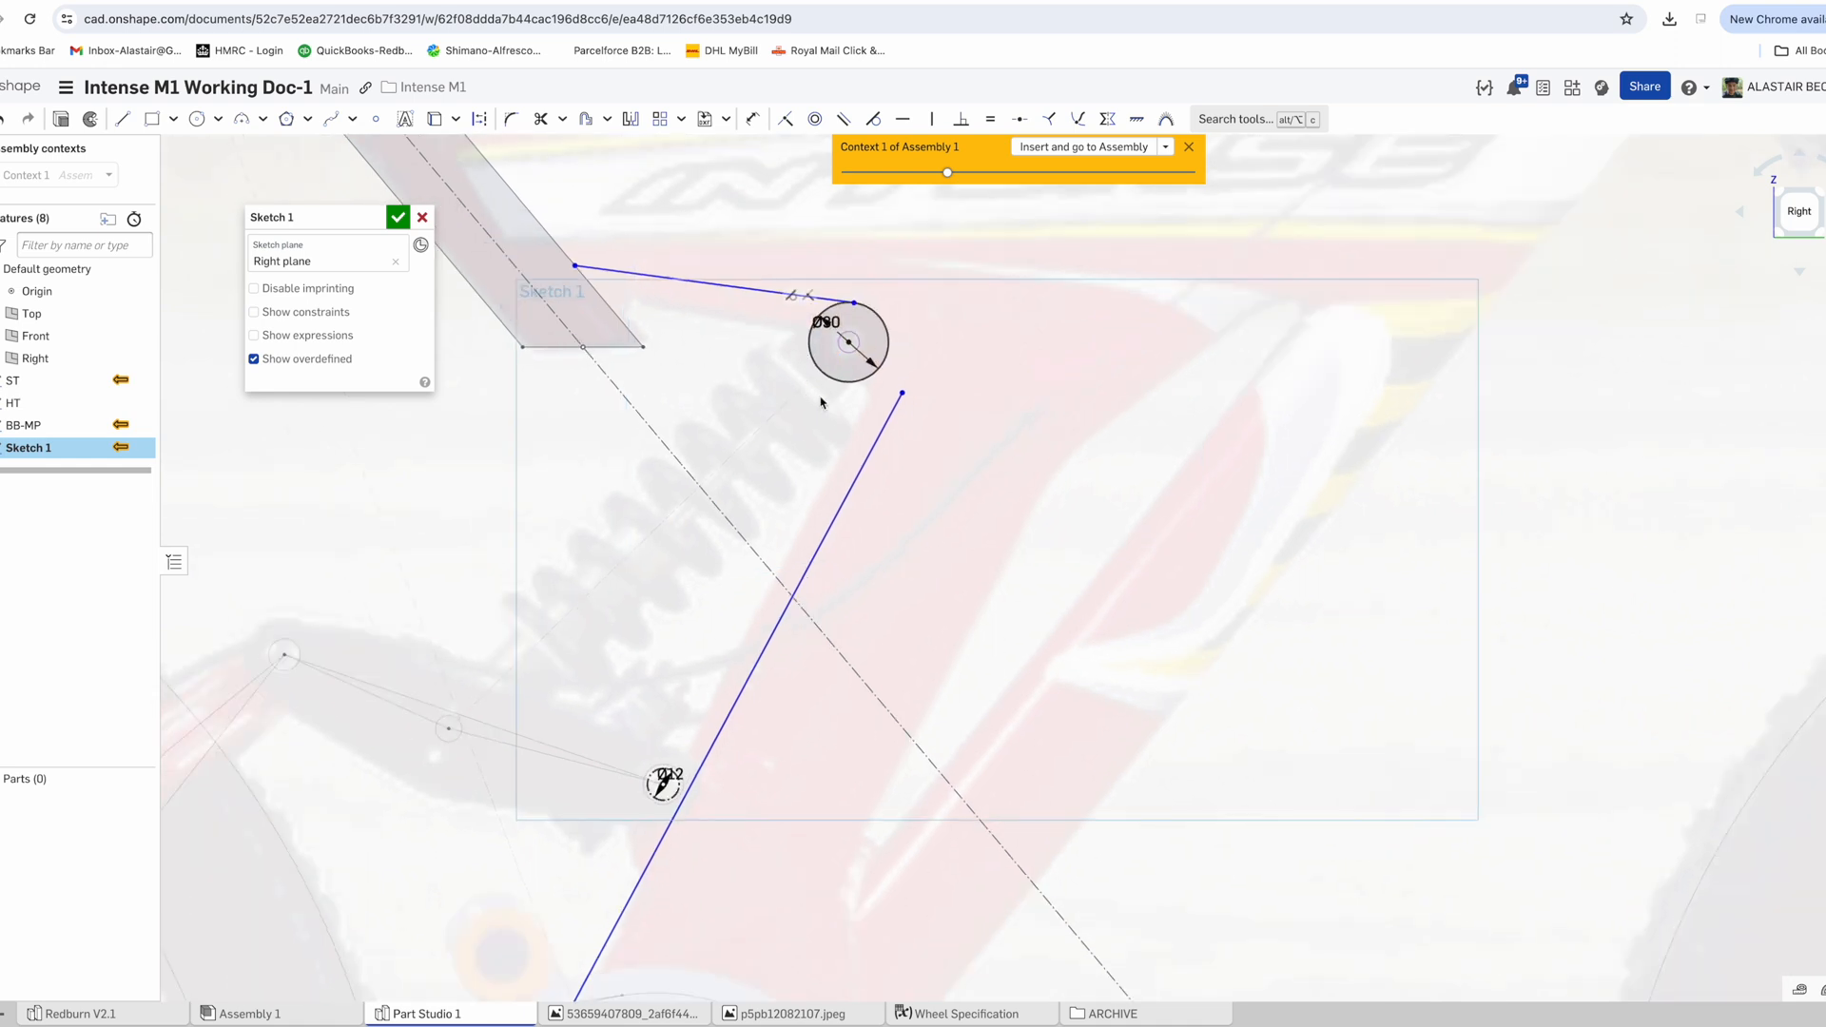
double_click(835, 319)
type("35")
key("Return")
Join the down tube rear line's upper end tangentially to the shock mount circle and set the circle's diameter to 40 mm
mouse_move(923, 404)
left_mouse_down()
mouse_move(911, 378)
mouse_move(892, 392)
left_mouse_up()
scroll(903, 396, "down", 4)
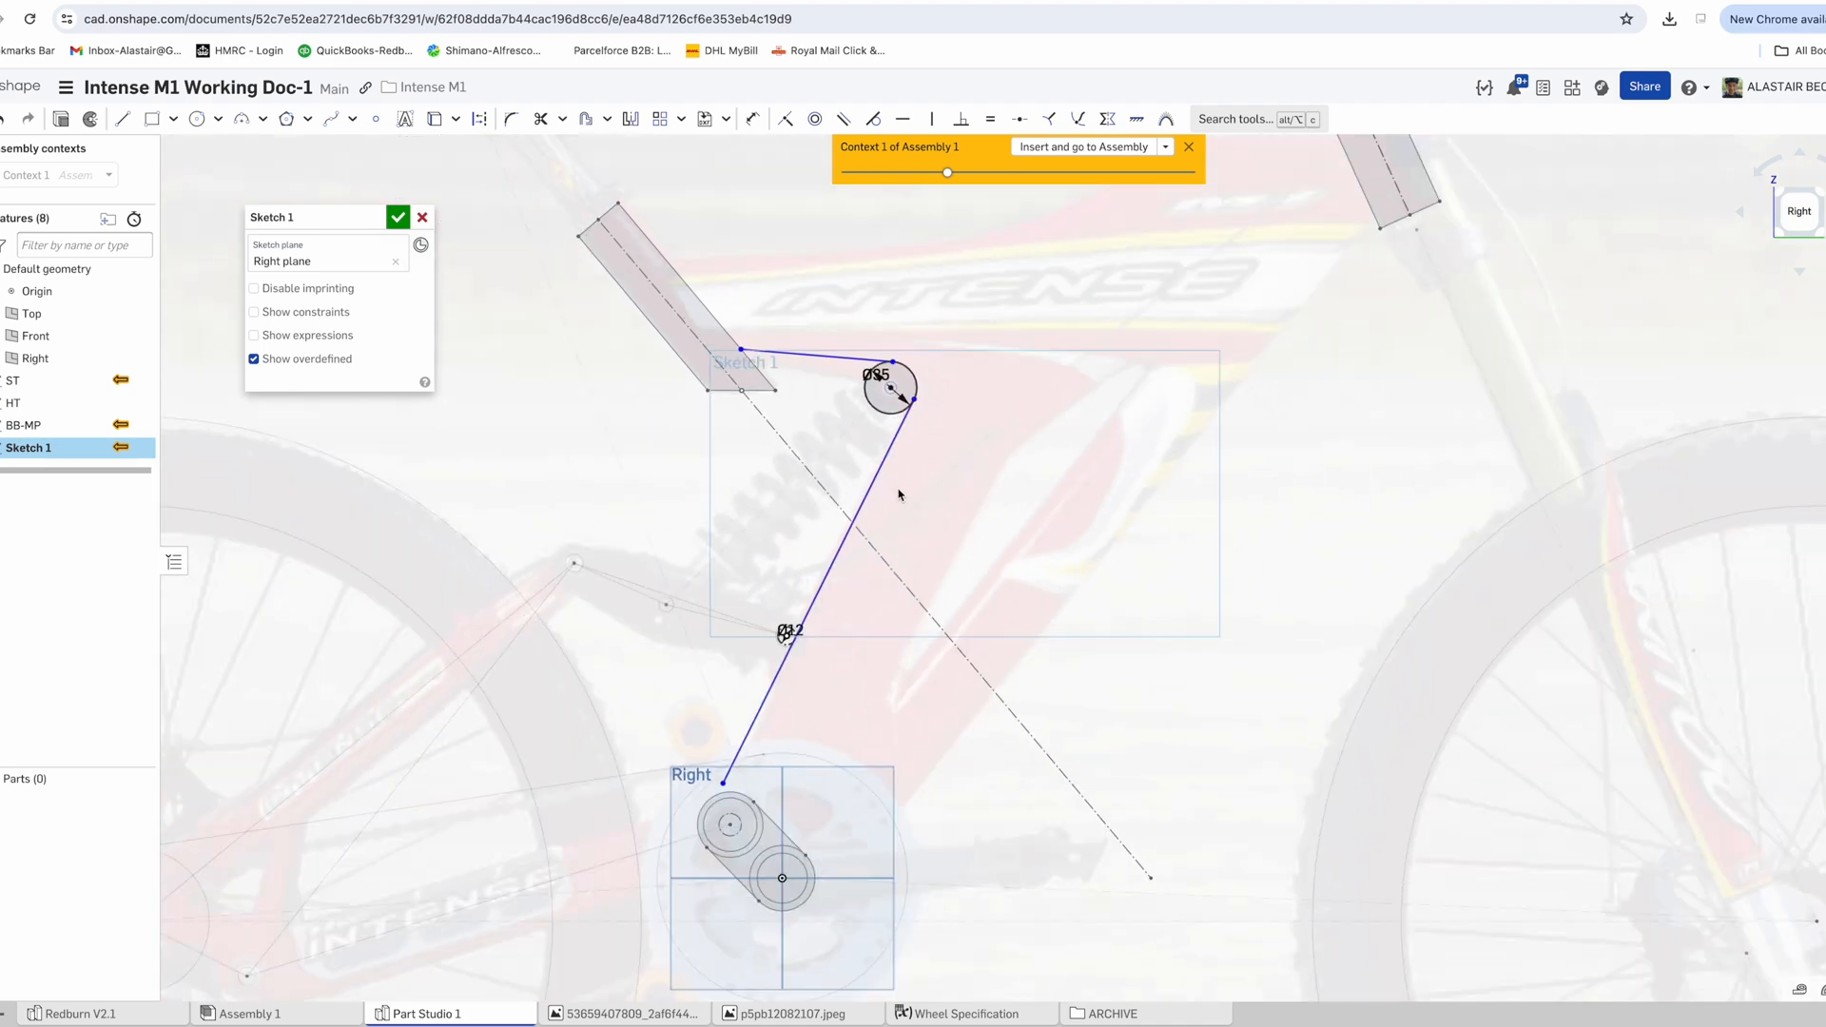
scroll(900, 399, "up", 2)
type("40")
key("Return")
scroll(909, 422, "up", 2)
scroll(910, 420, "down", 3)
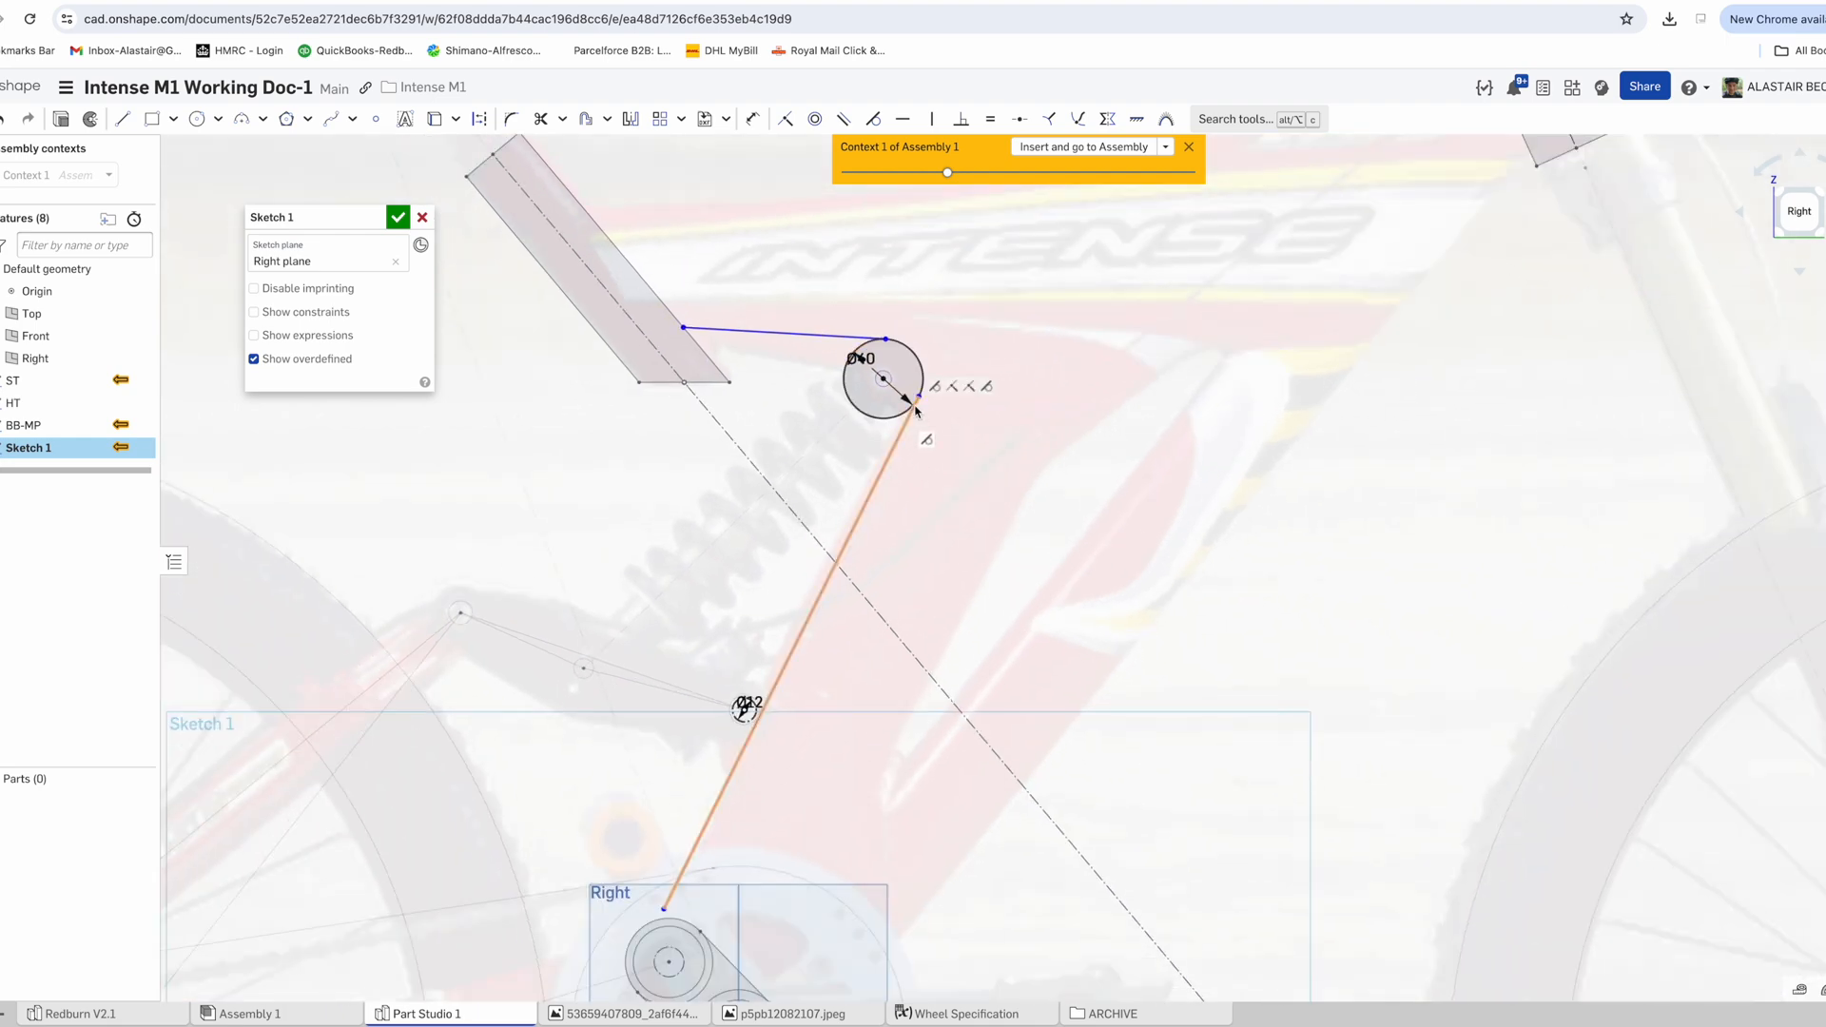
Dimension the rear end of the top tube's underside line from the seat tube's upper end, setting it to 127.5 mm
key("u")
scroll(691, 330, "up", 3)
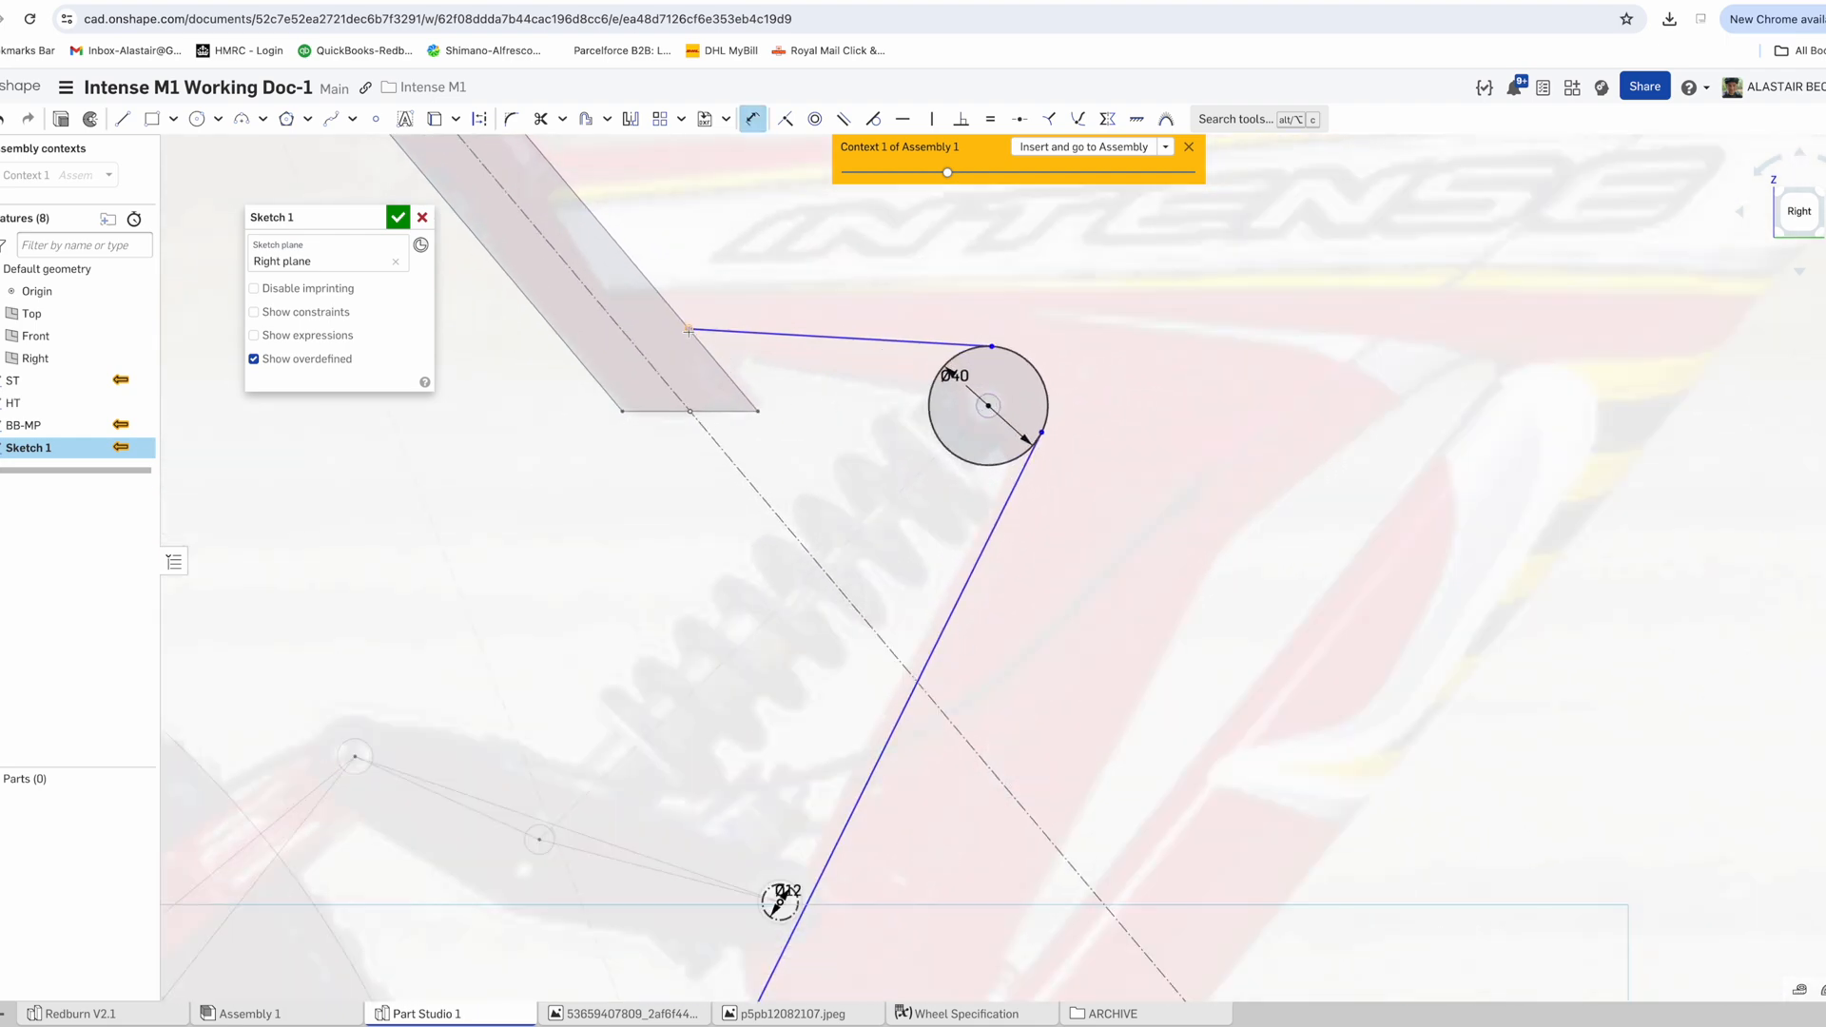
scroll(689, 331, "down", 3)
scroll(672, 261, "up", 3)
left_click(733, 508)
type("1")
scroll(722, 447, "down", 1)
key("Escape")
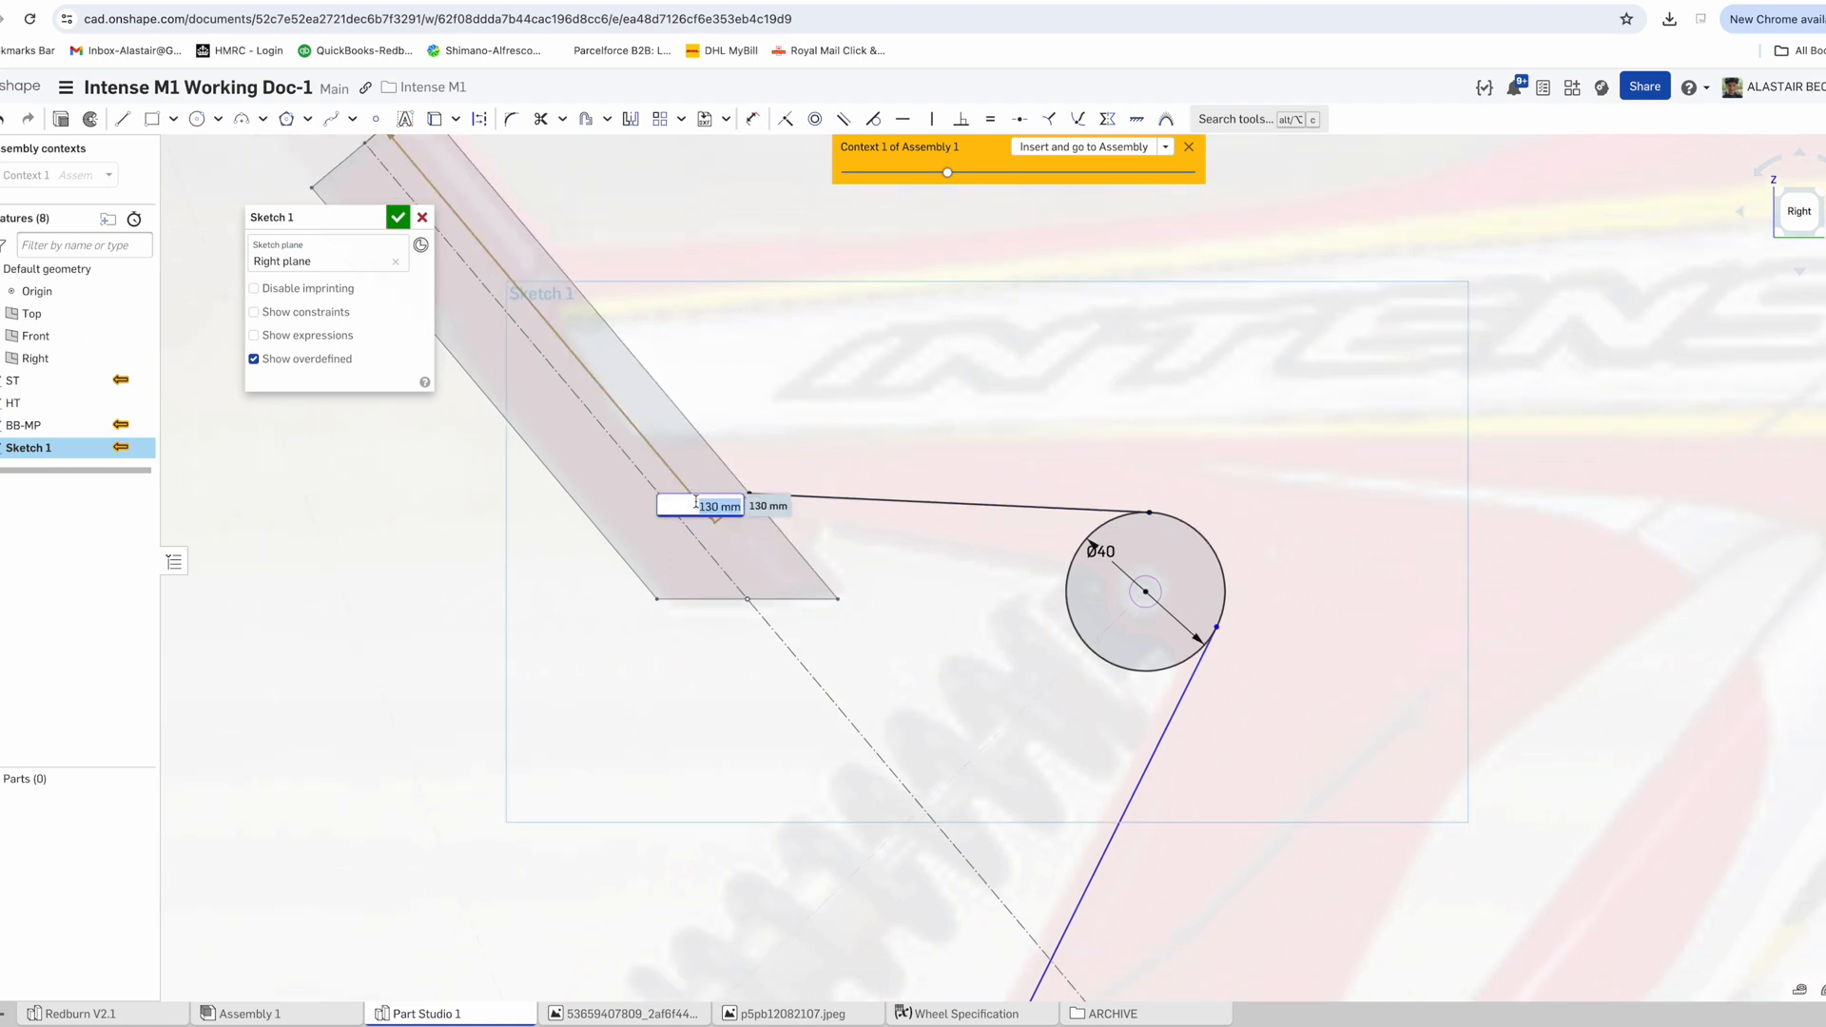
Attach the down tube rear line's lower end to the main pivot's outer circle and set the line 10 mm from the linkage pivot
scroll(754, 440, "down", 5)
scroll(785, 789, "up", 3)
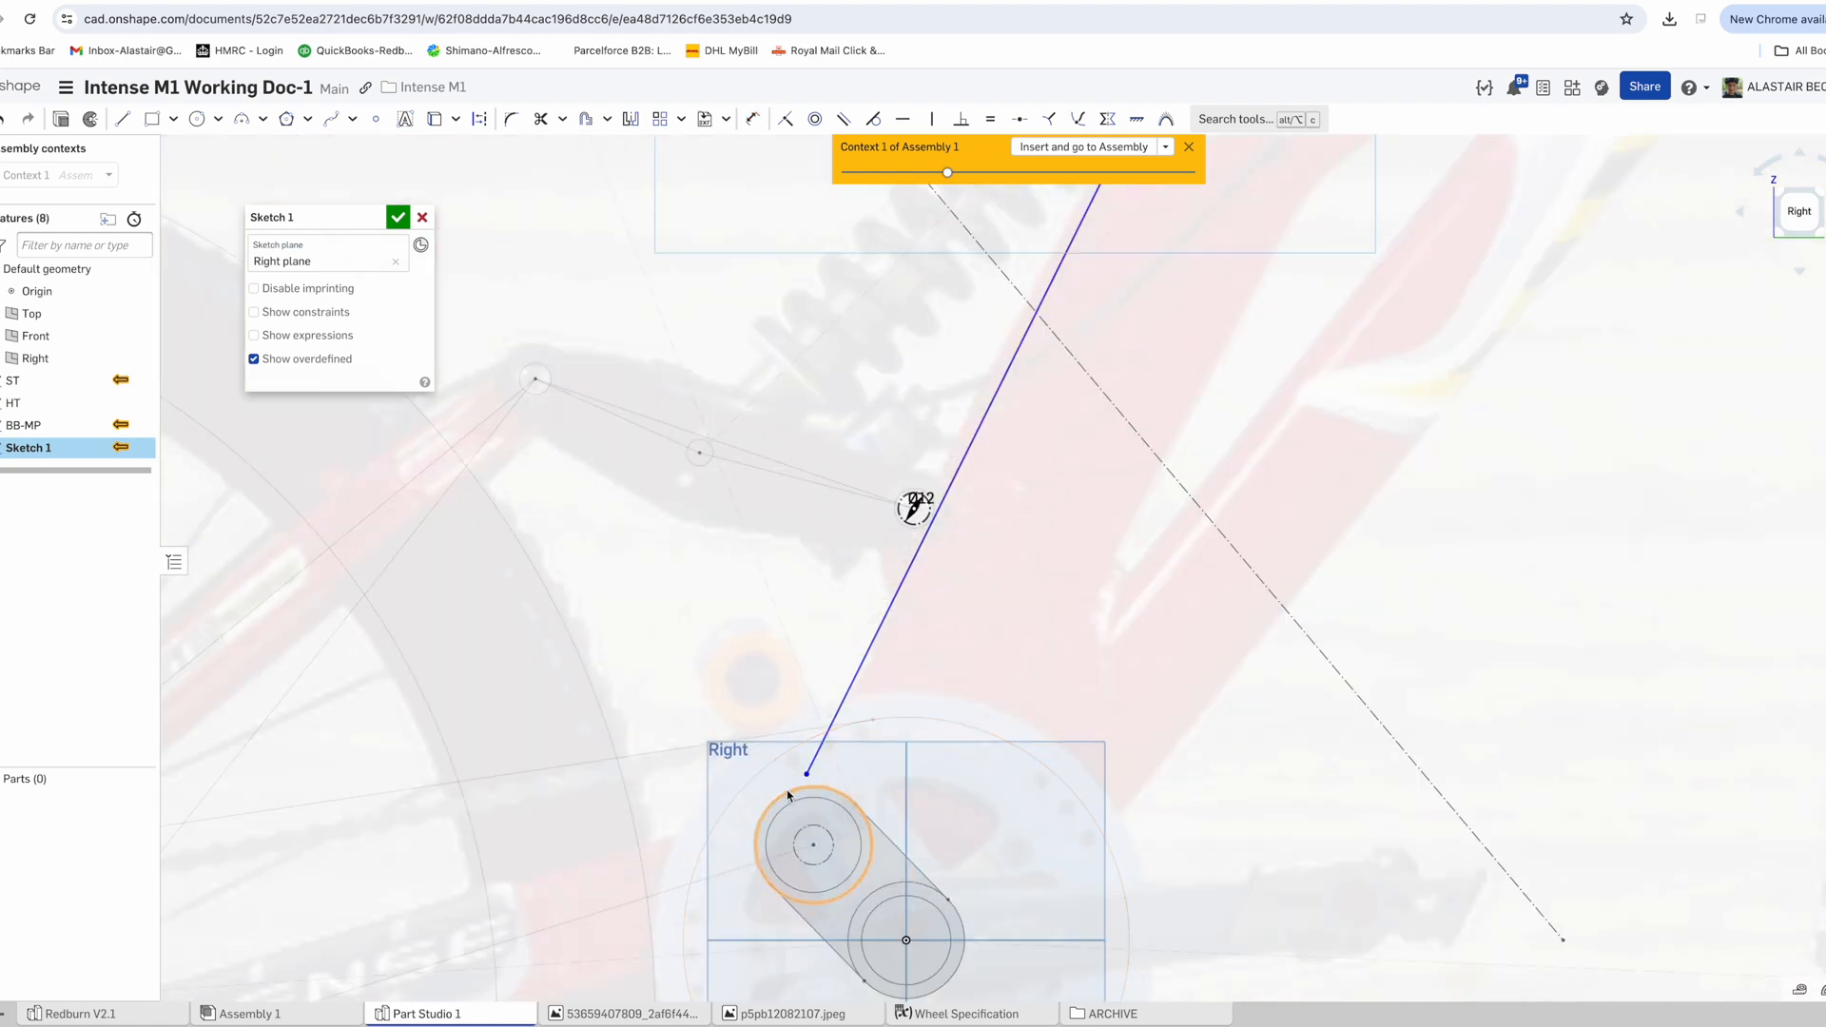
scroll(903, 542, "down", 3)
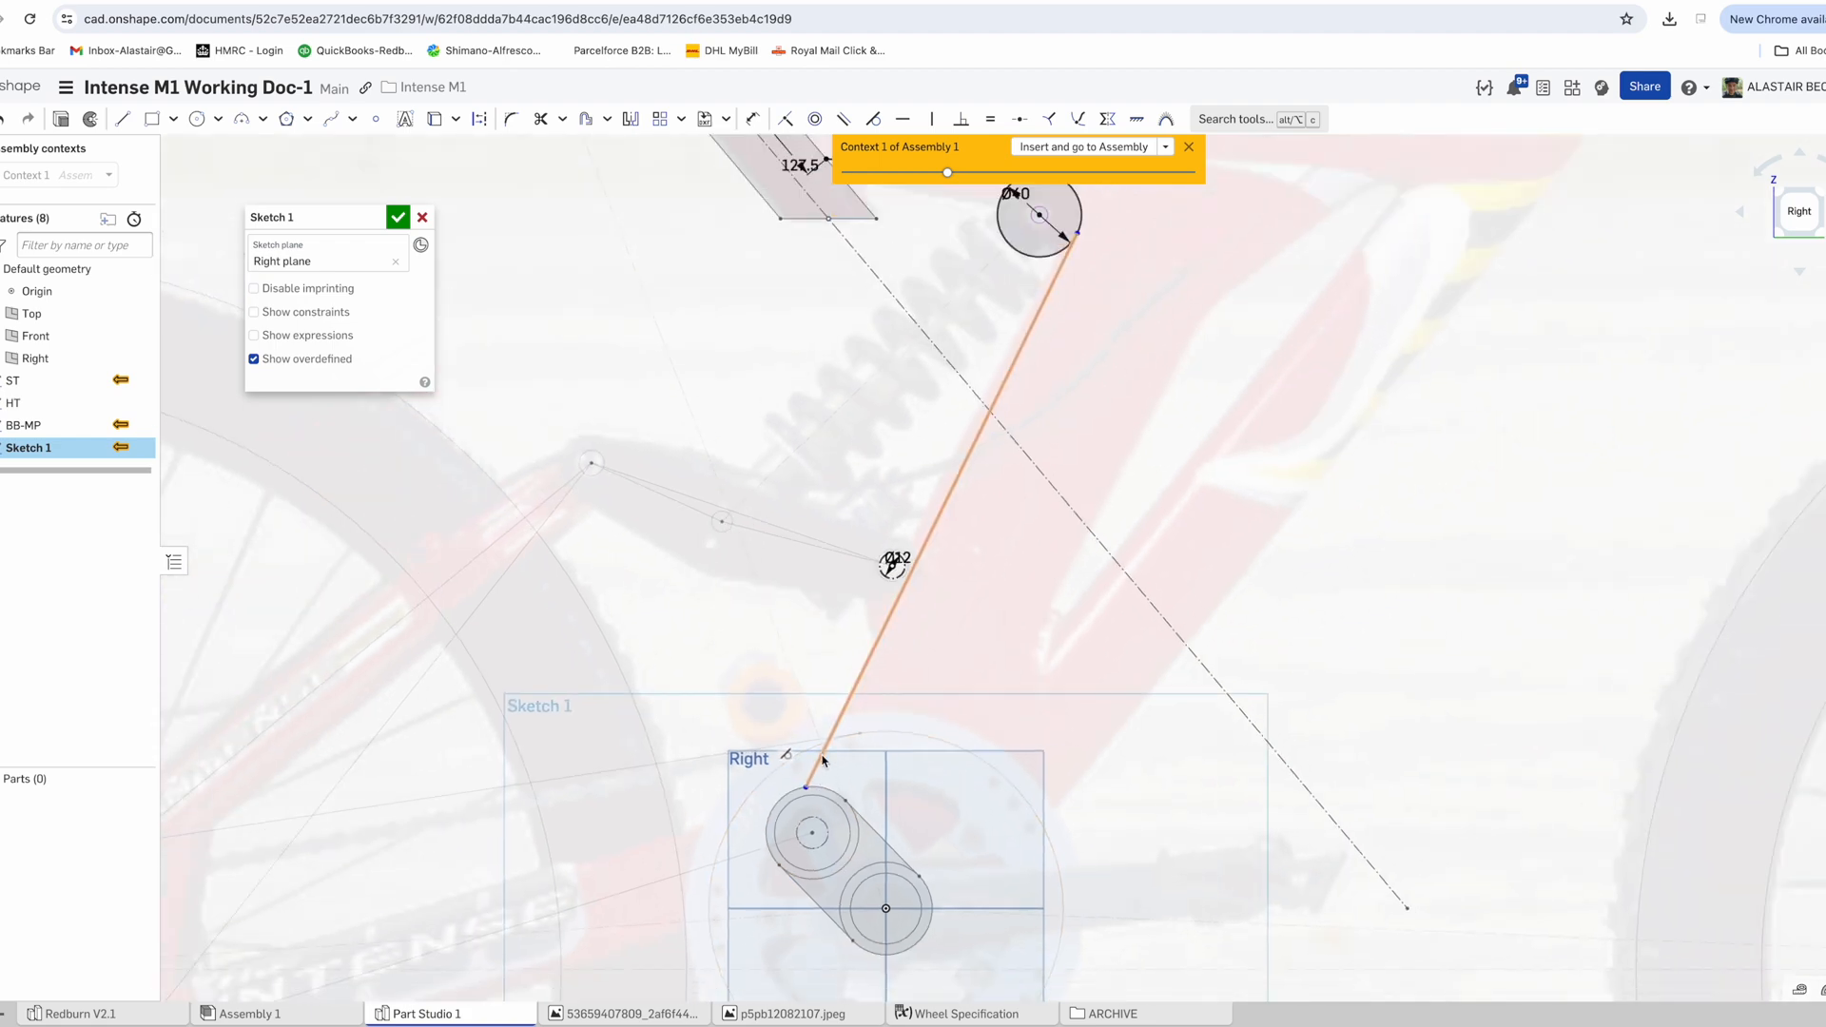
key("d")
scroll(828, 837, "up", 3)
left_click(863, 573)
type("10")
key("Return")
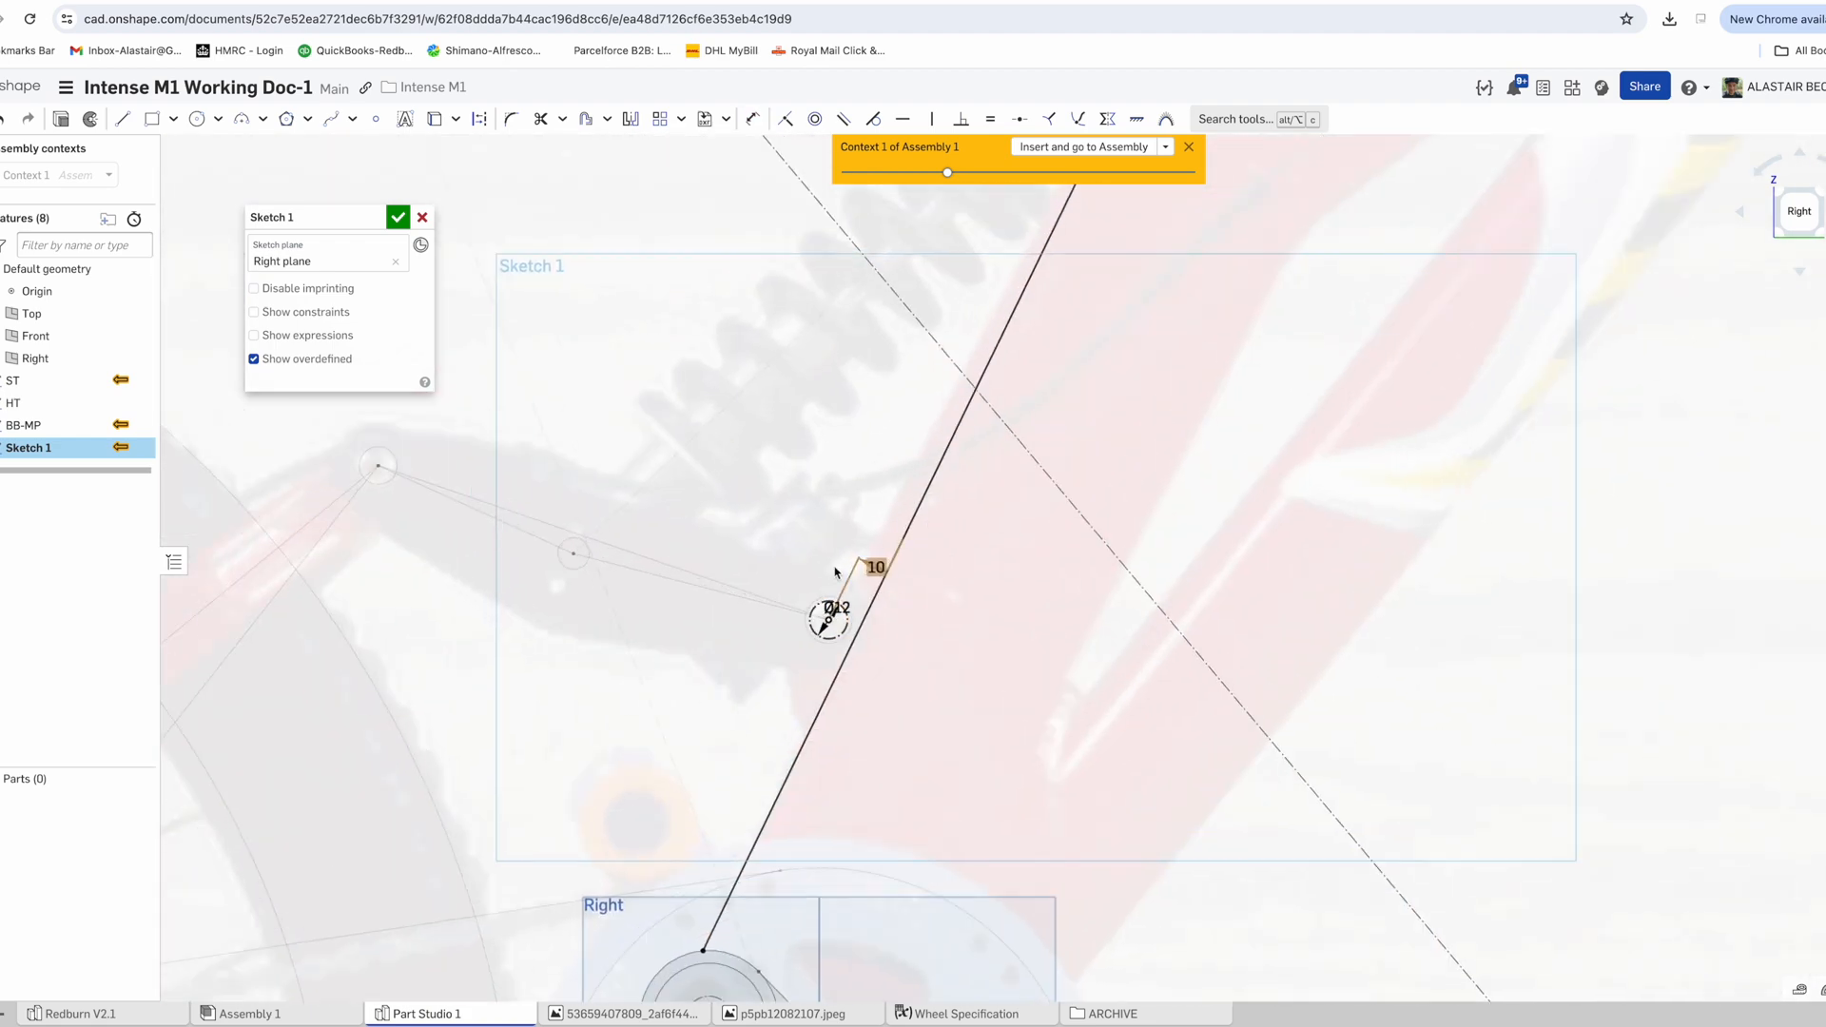
Sketch a second circle below the linkage pivot, joined by a line between the centres and spaced 15 mm from the pivot
key("c")
scroll(804, 605, "up", 5)
left_click(822, 770)
left_click(123, 119)
left_click(823, 770)
left_click(875, 648)
left_click(926, 756)
left_click(752, 119)
type("15")
key("Return")
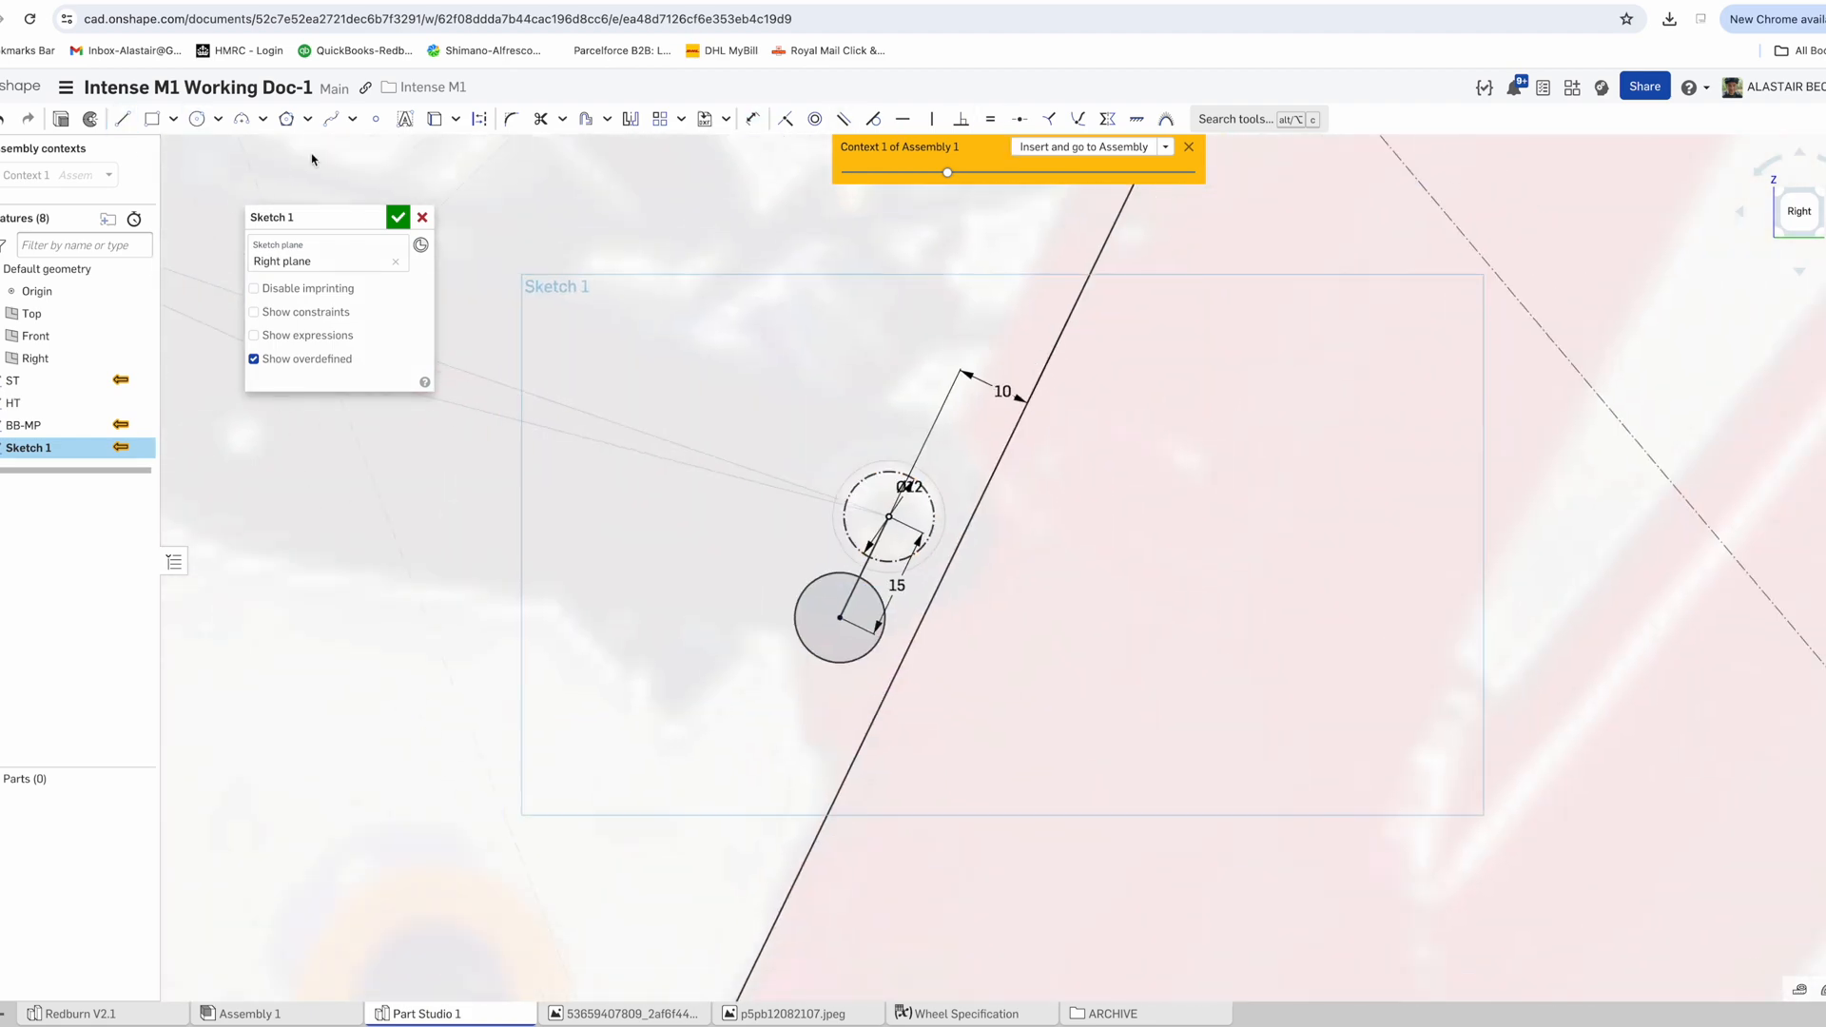
Add concentric outer circles 3 mm outside the linkage pivot circle and the circle below it
left_click(196, 119)
left_click(867, 450)
type("3")
key("Return")
Join the two outer circles with a tangent line and connect them to the down tube's rear line with perpendicular lines
scroll(861, 440, "down", 3)
left_click(774, 787)
left_click(123, 119)
left_click(742, 534)
left_click(705, 673)
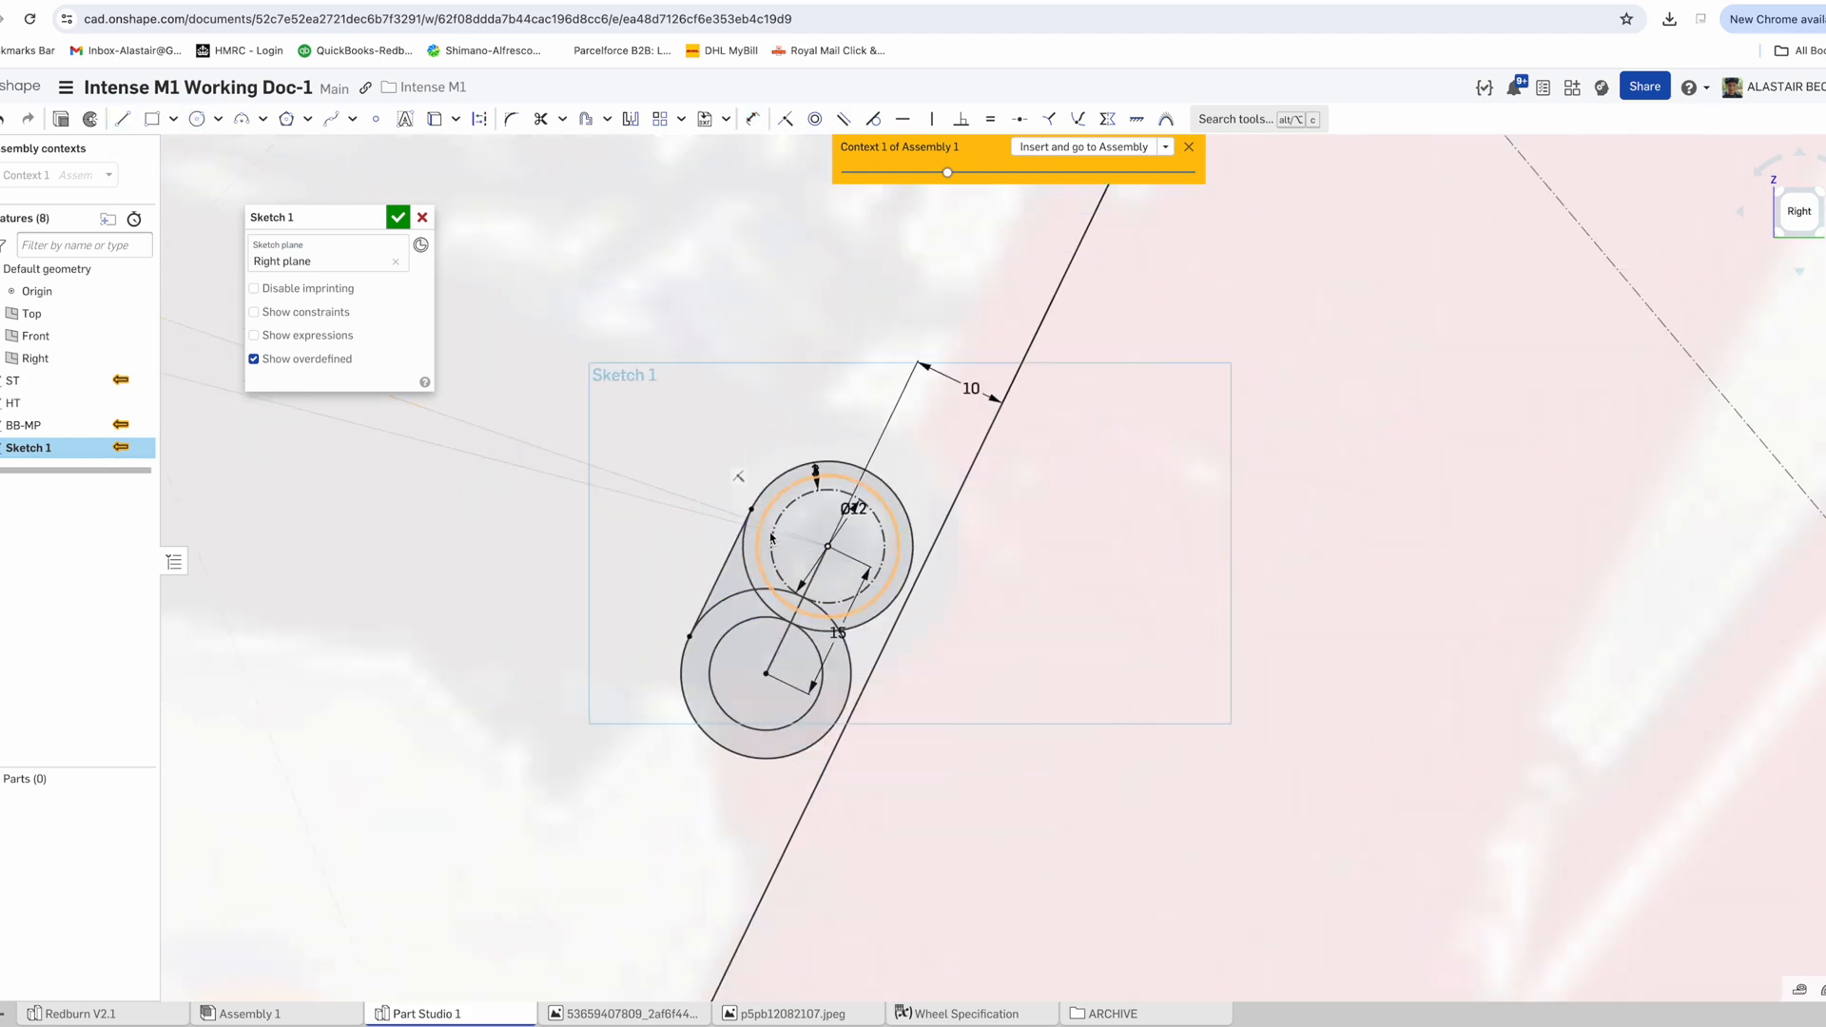
left_click(961, 119)
Set the distance from the seat tube's upper end to the top tube's underside line to 125 mm
scroll(778, 380, "down", 5)
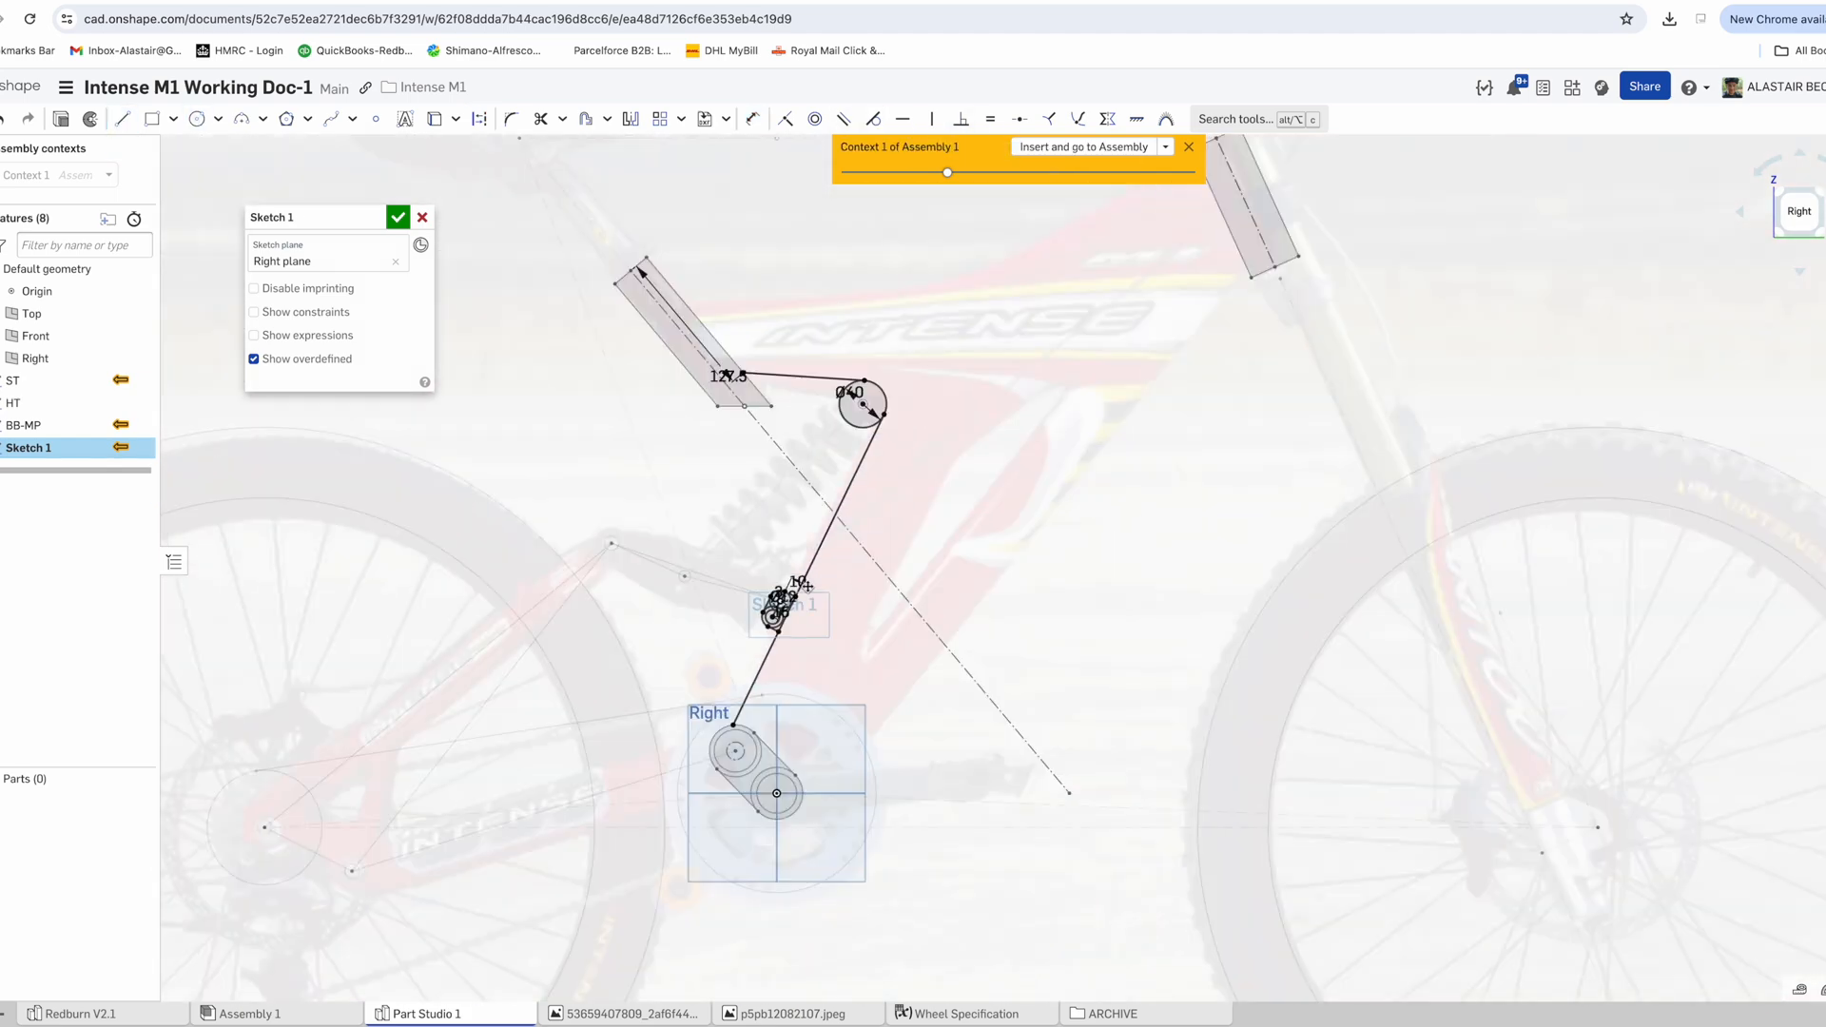
scroll(786, 379, "down", 2)
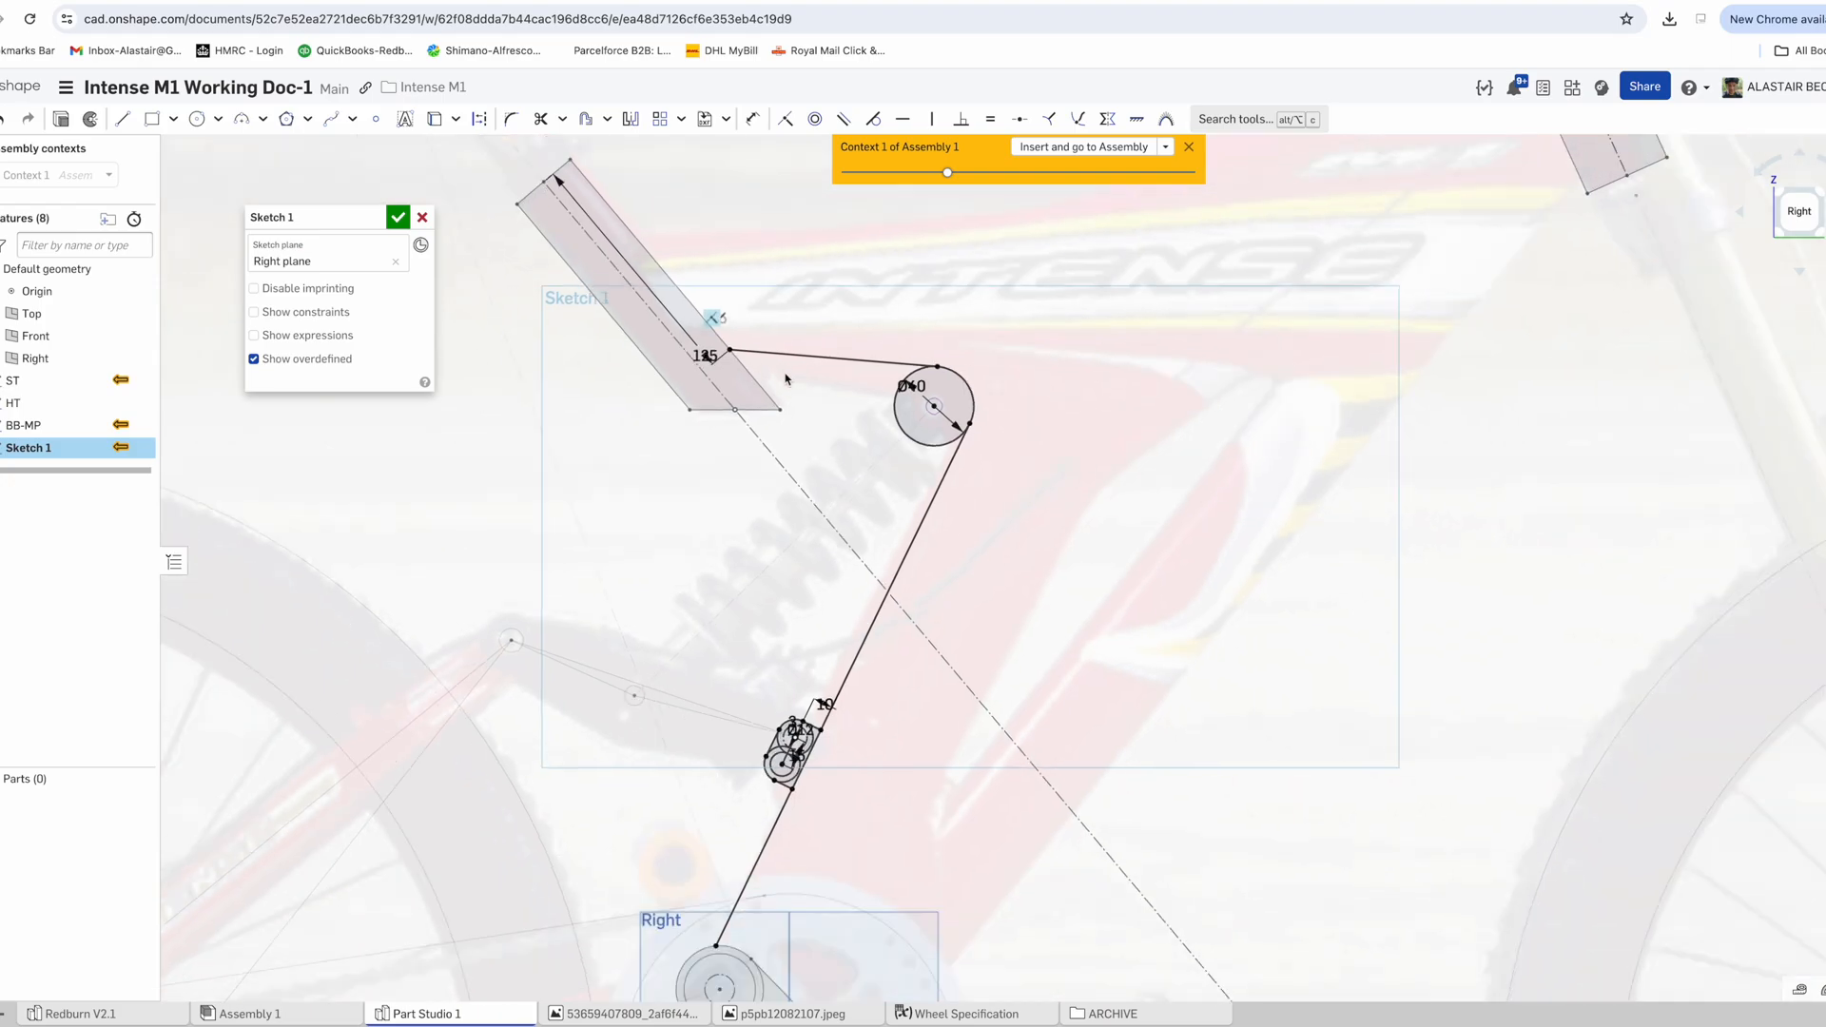
key("ctrl+Up")
left_click(782, 346)
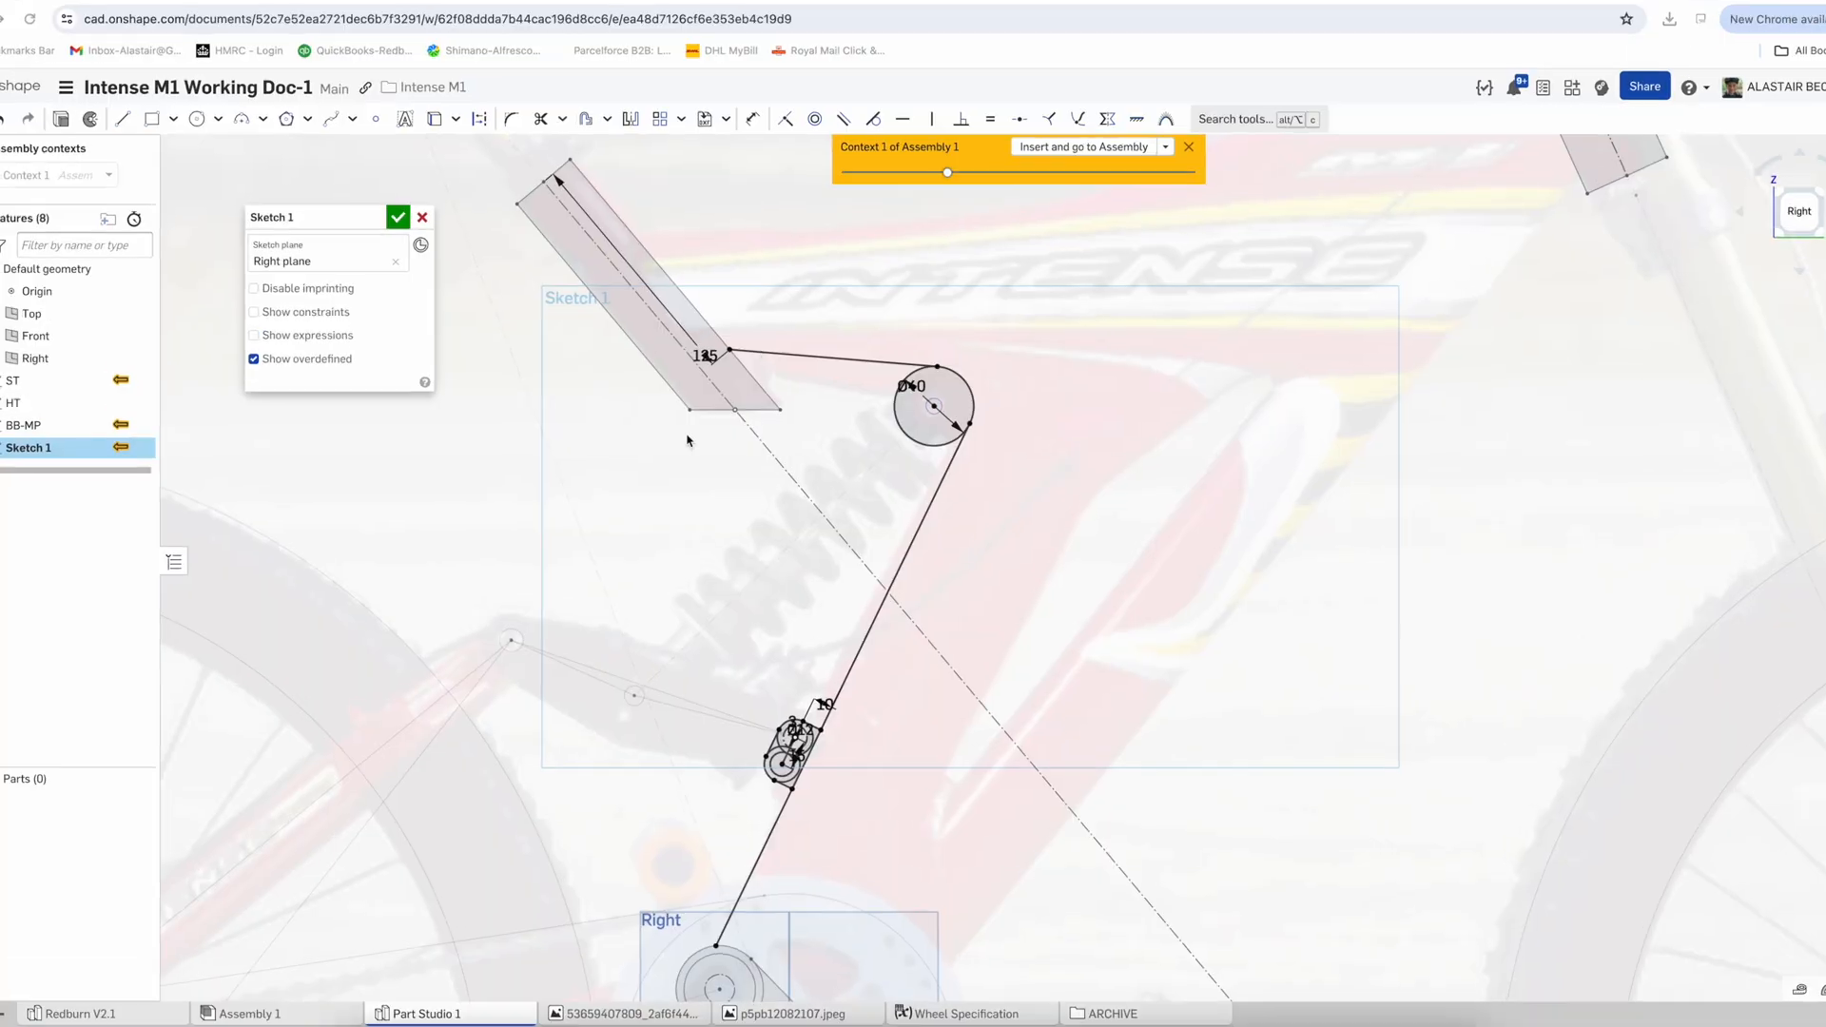
Delete the circle around the upper shock mount and move the free ends of the two adjoining lines to match the photo
scroll(749, 447, "down", 3)
scroll(846, 438, "up", 5)
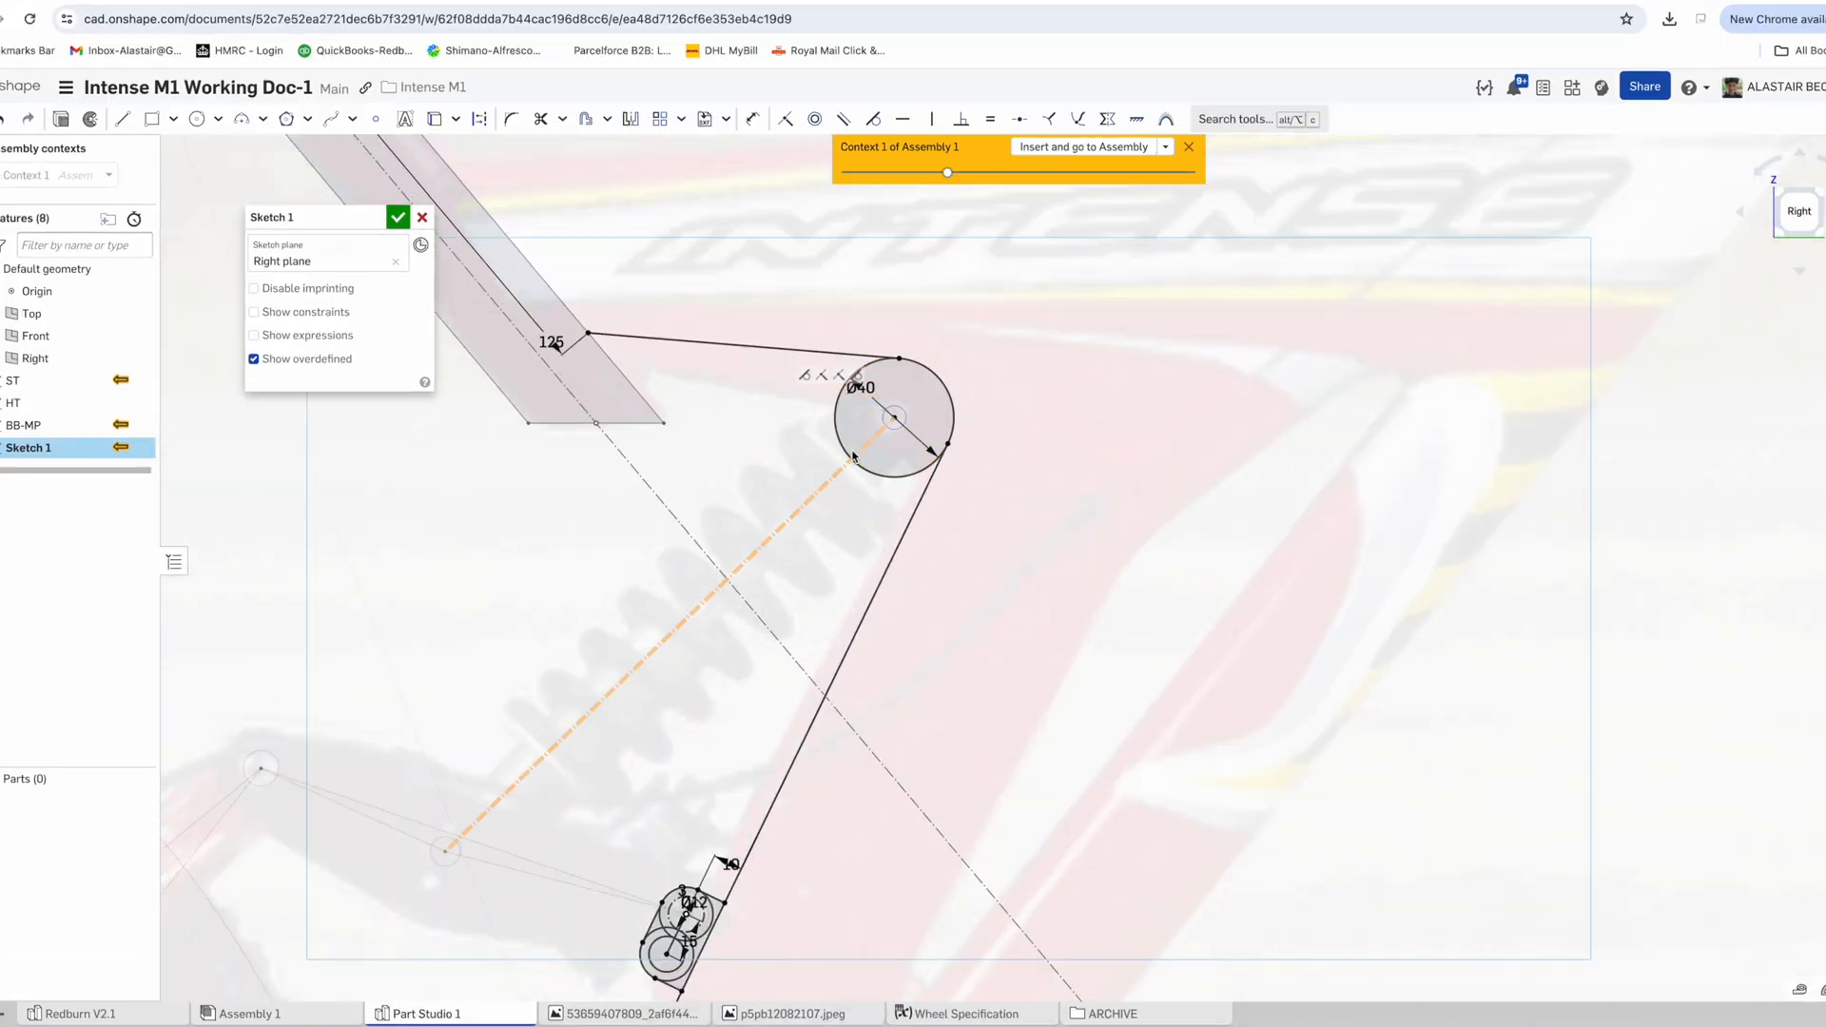
key("Delete")
scroll(899, 360, "up", 2)
scroll(897, 414, "down", 5)
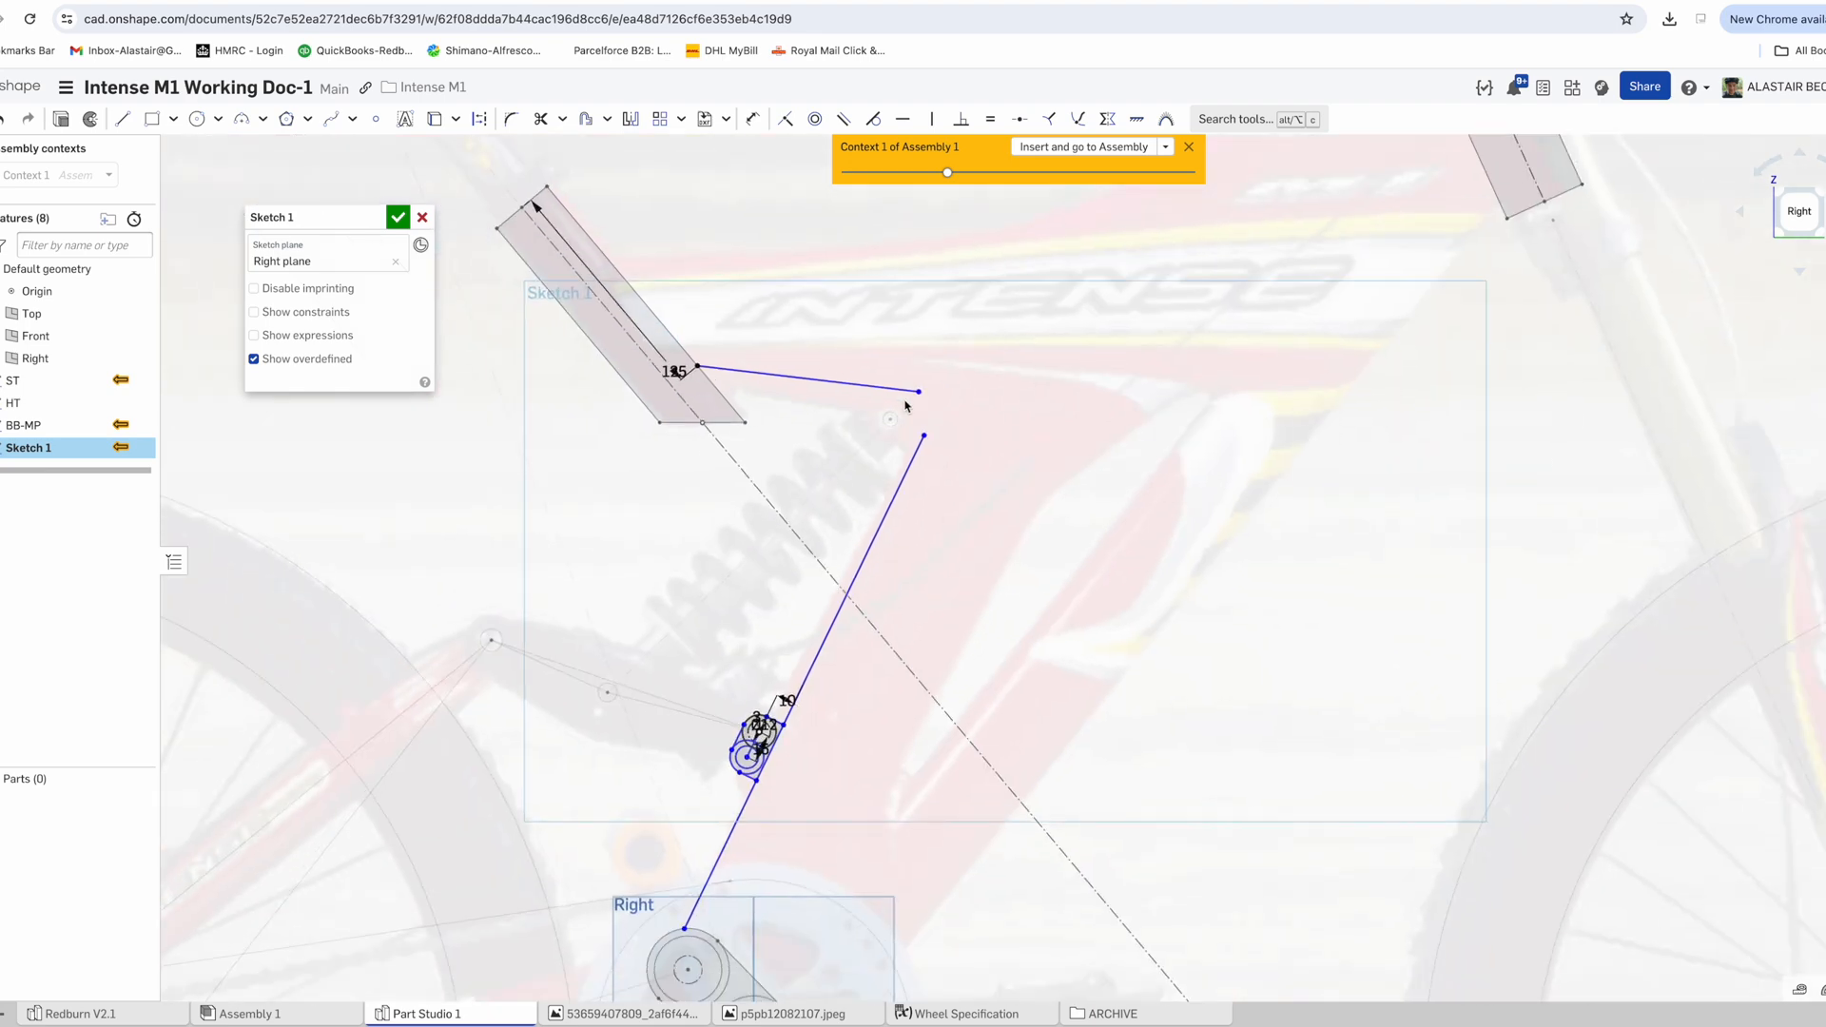
left_click_drag(921, 388, 948, 363)
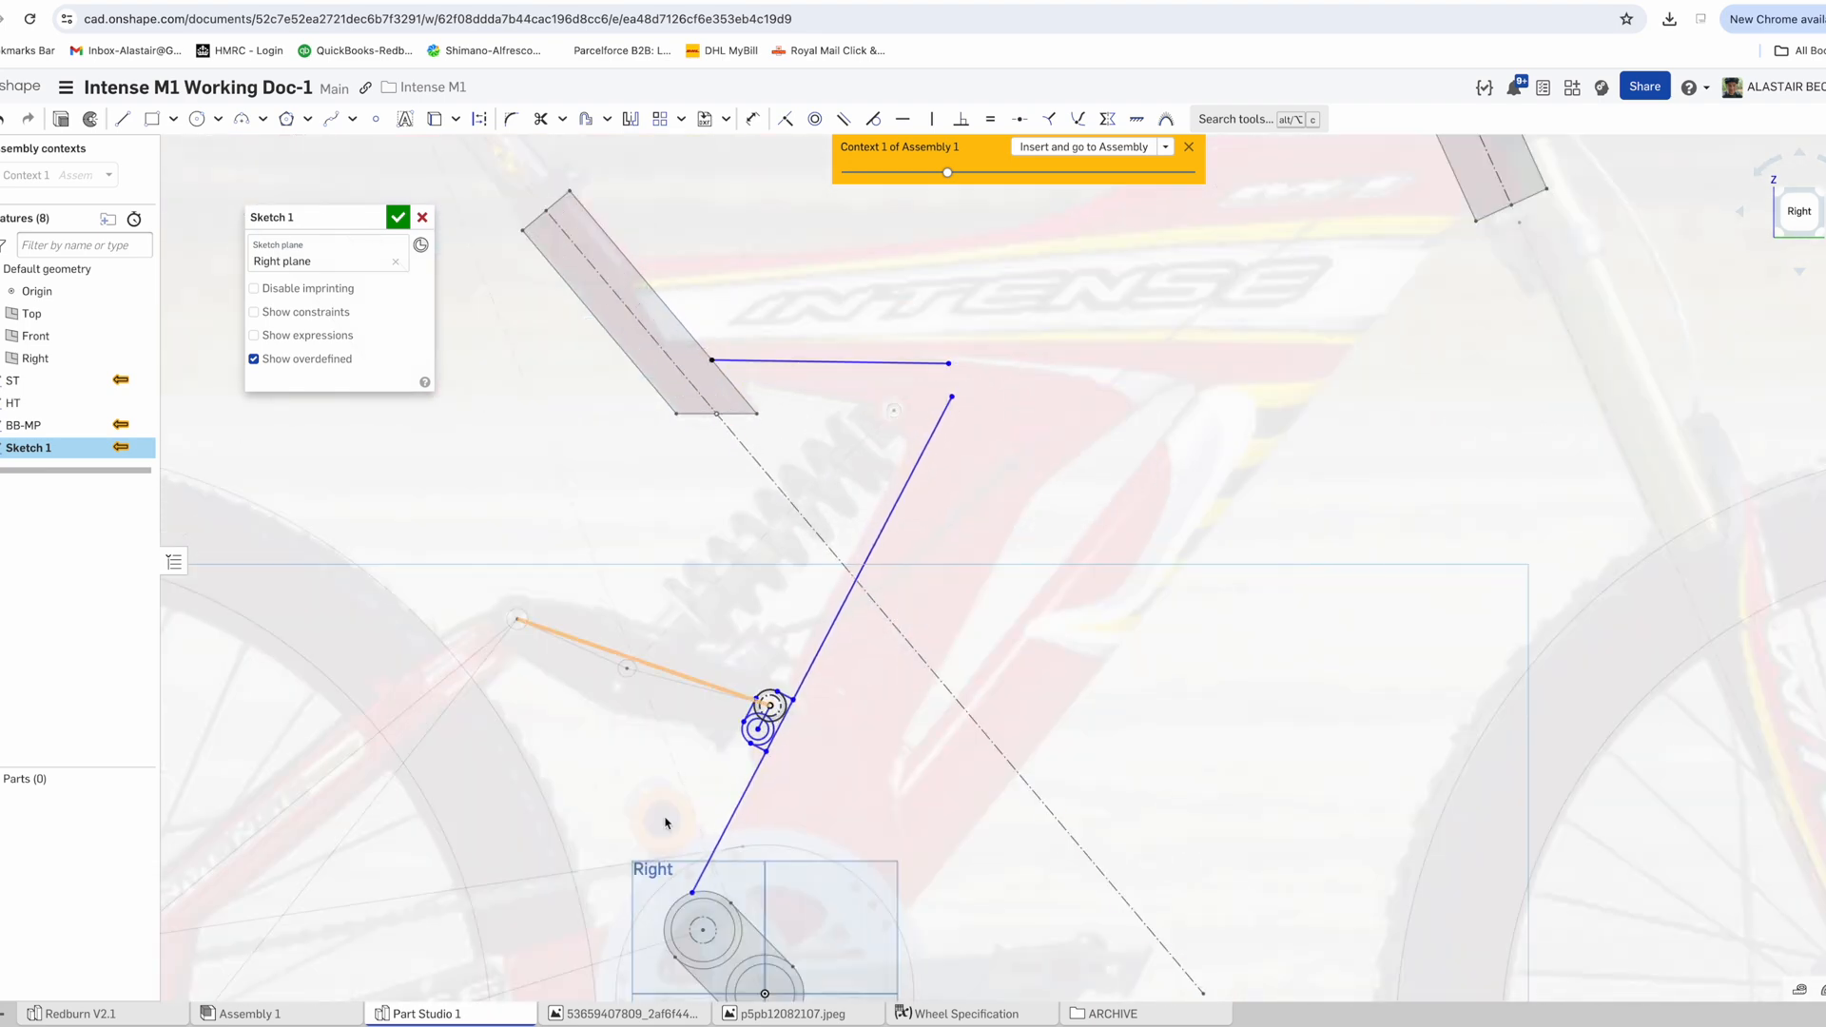
Make the down tube's rear line tangent to the main pivot's outer circle
scroll(687, 778, "down", 5)
scroll(766, 668, "up", 3)
scroll(609, 923, "up", 3)
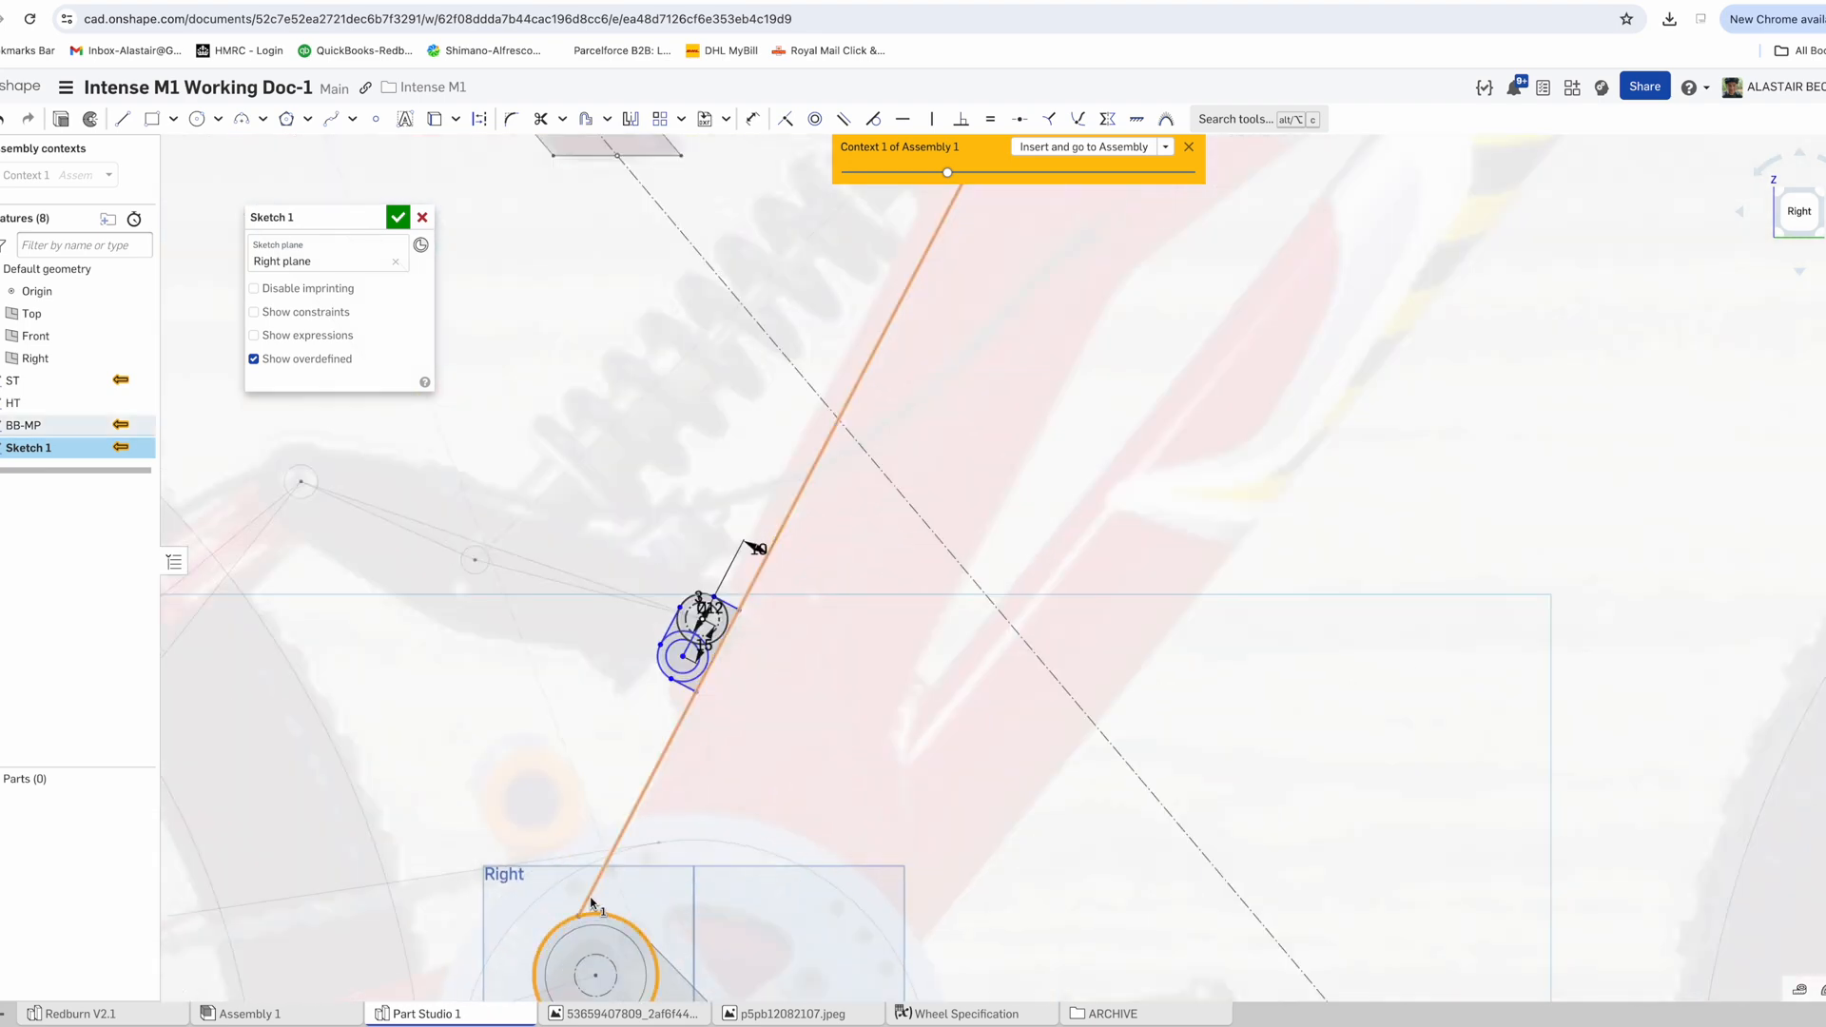
scroll(513, 842, "down", 3)
scroll(804, 466, "up", 3)
scroll(782, 493, "down", 5)
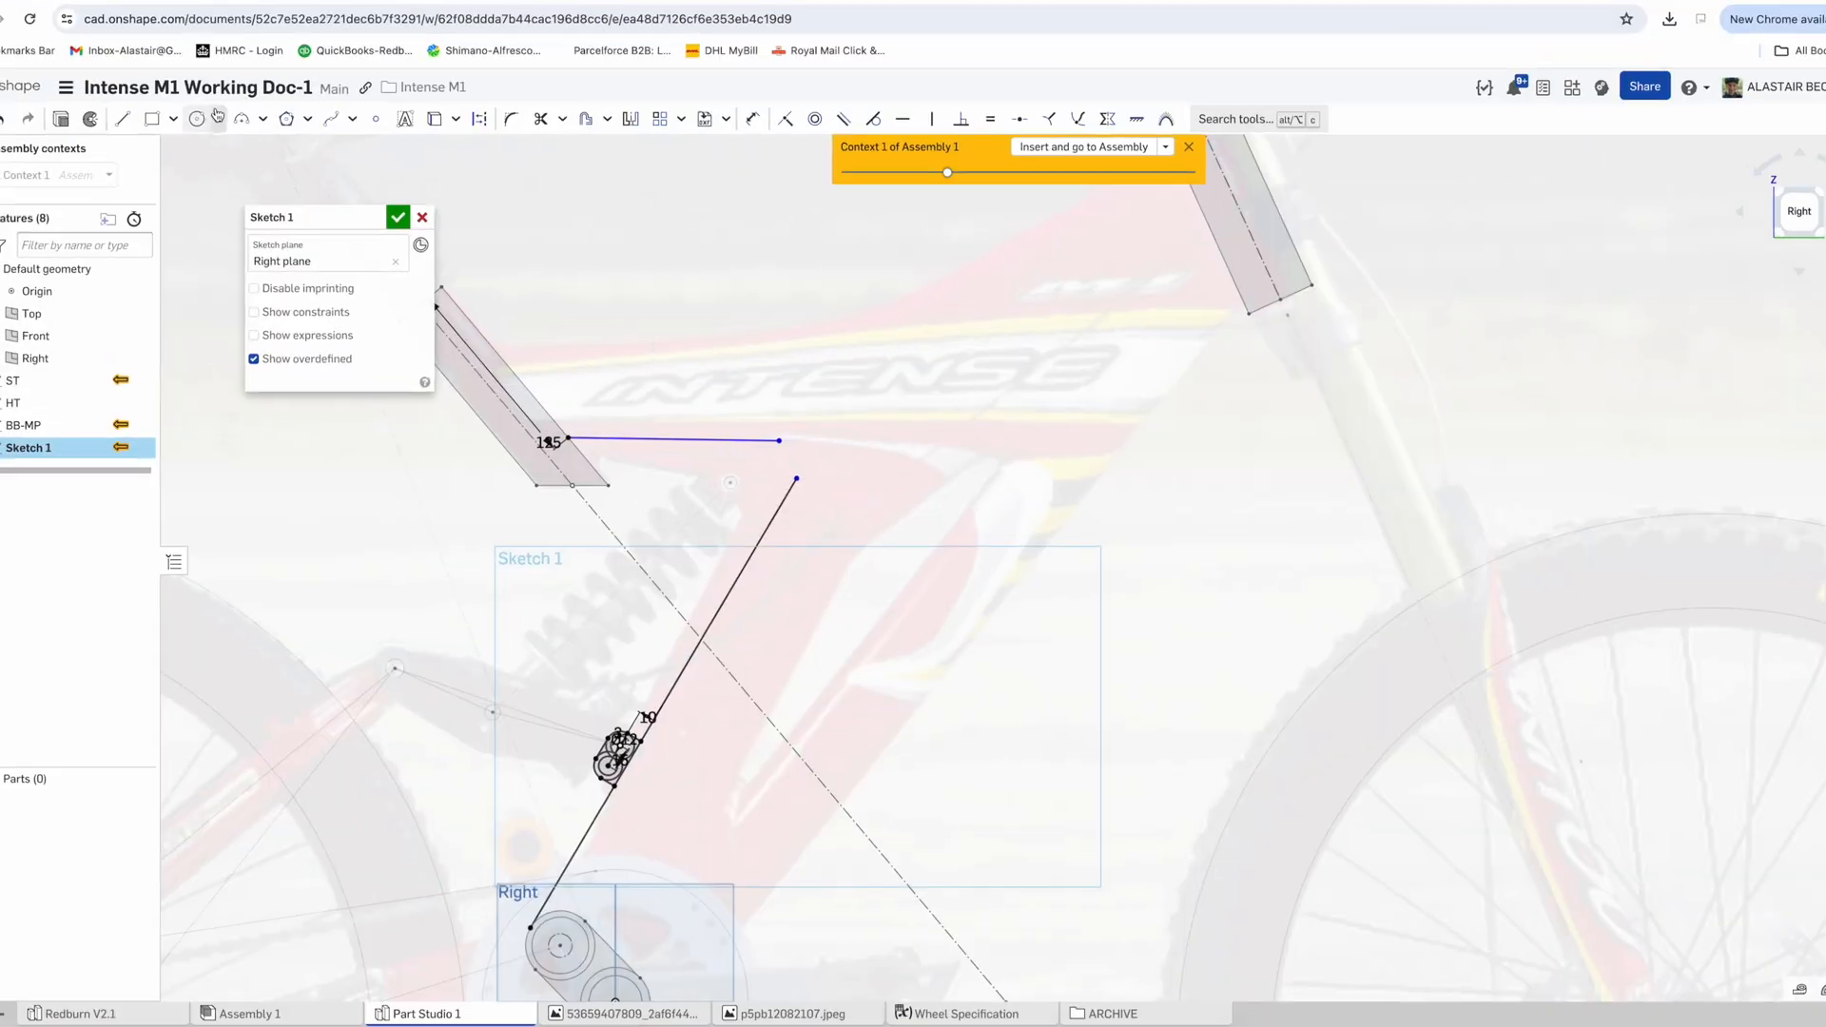
Connect the top tube's underside line to the down tube's rear line with an arc and set its radius to 20 mm
scroll(750, 467, "up", 3)
left_click(883, 514)
key("Escape")
scroll(805, 468, "down", 1)
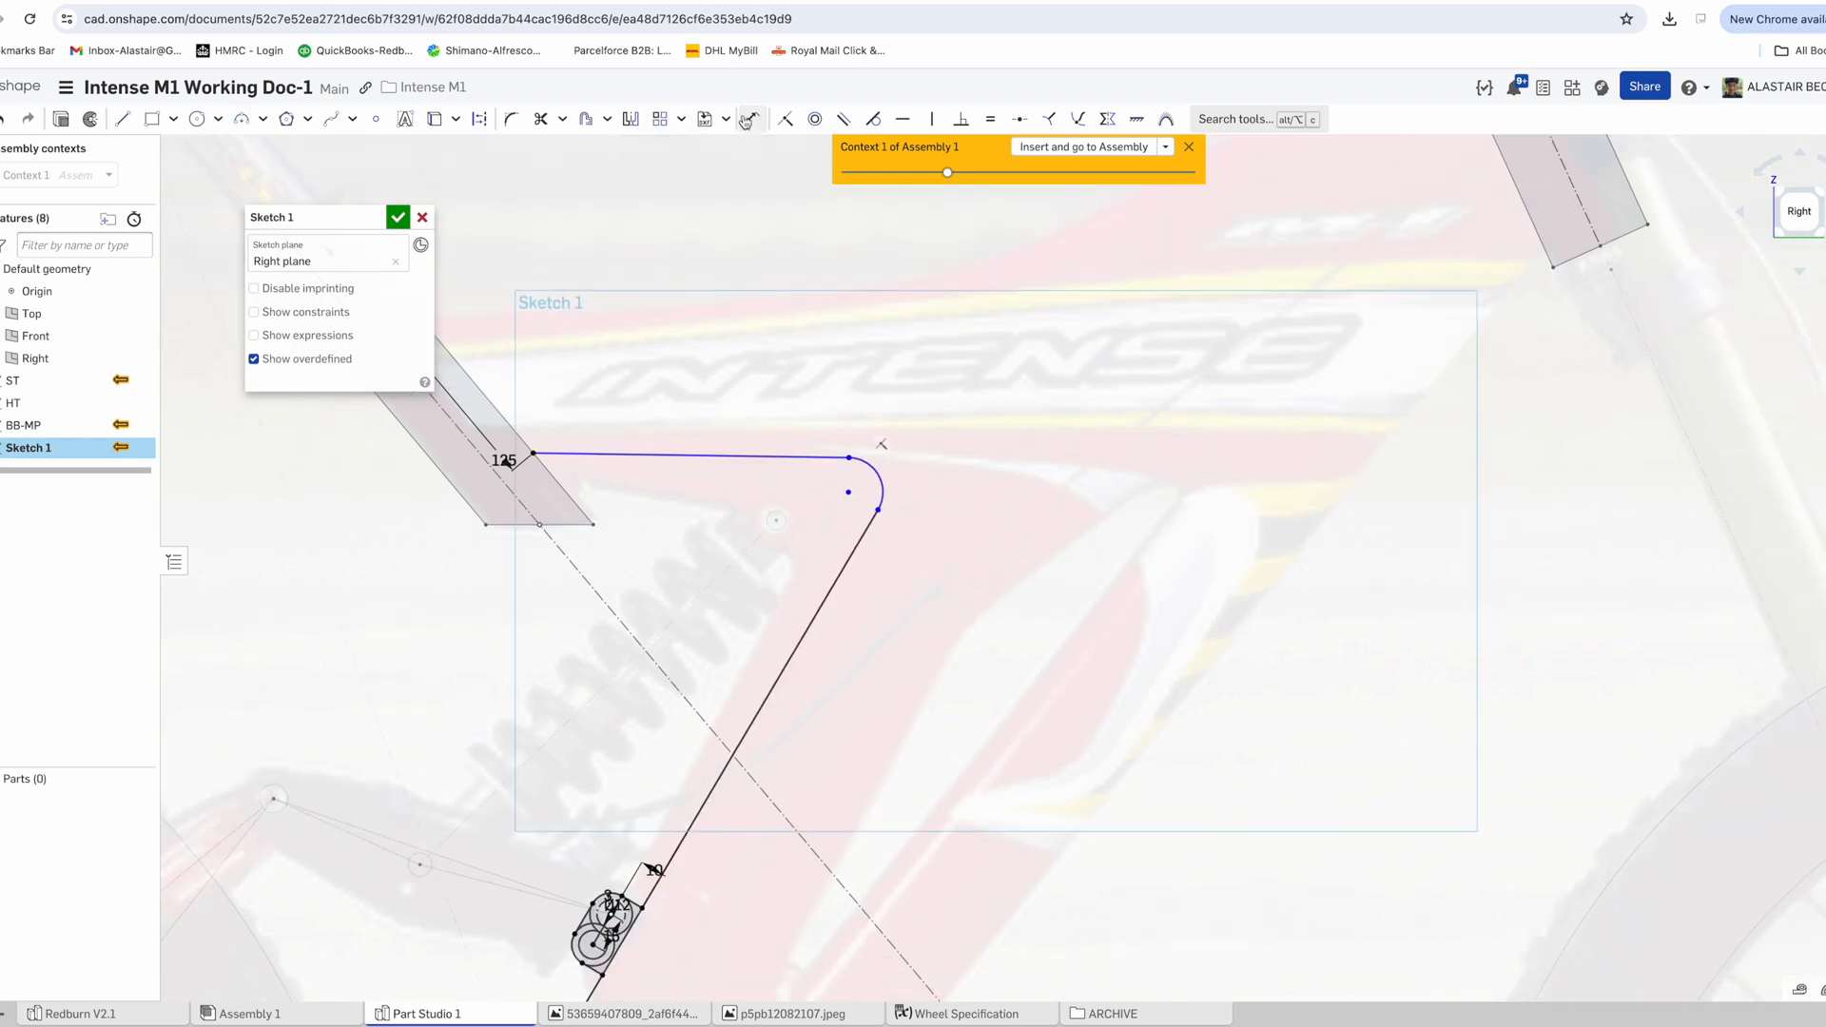
left_click(871, 473)
left_click(866, 487)
key("Escape")
scroll(767, 490, "down", 3)
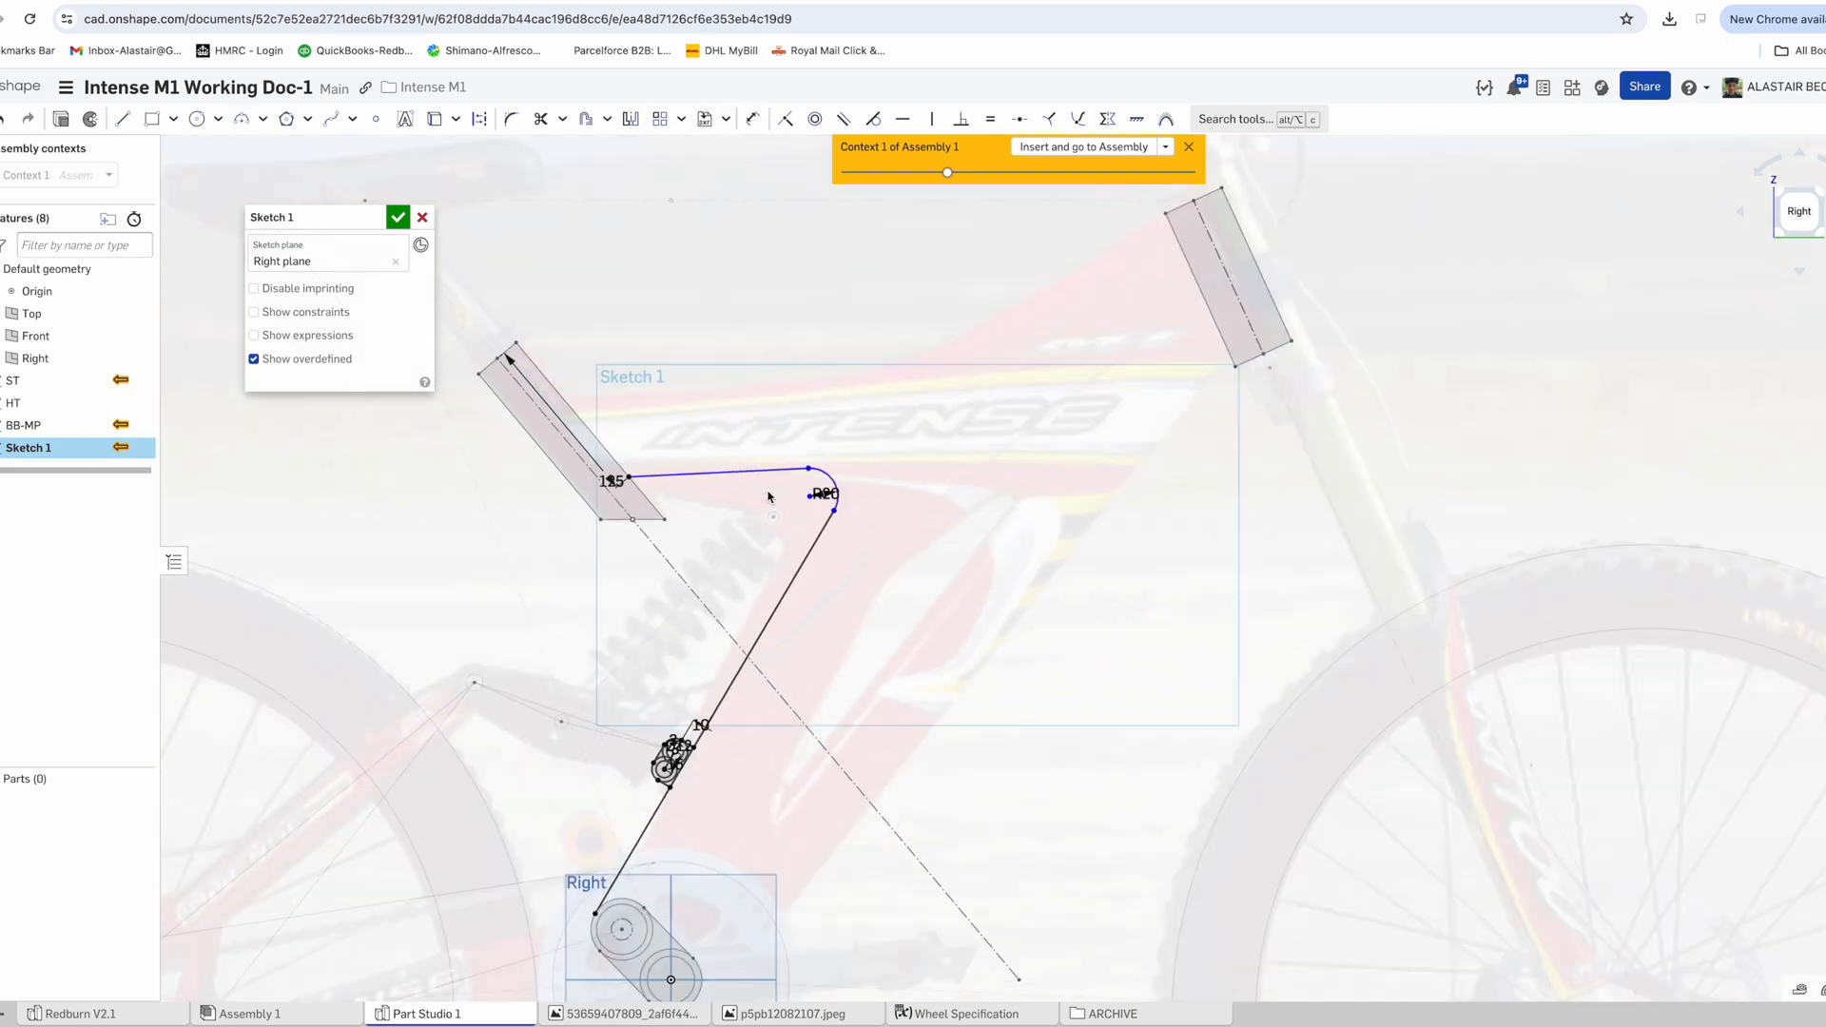
Reposition the corner arc to match the photo and level the top tube's underside line
scroll(766, 489, "up", 3)
left_click_drag(839, 505, 827, 522)
scroll(812, 515, "up", 2)
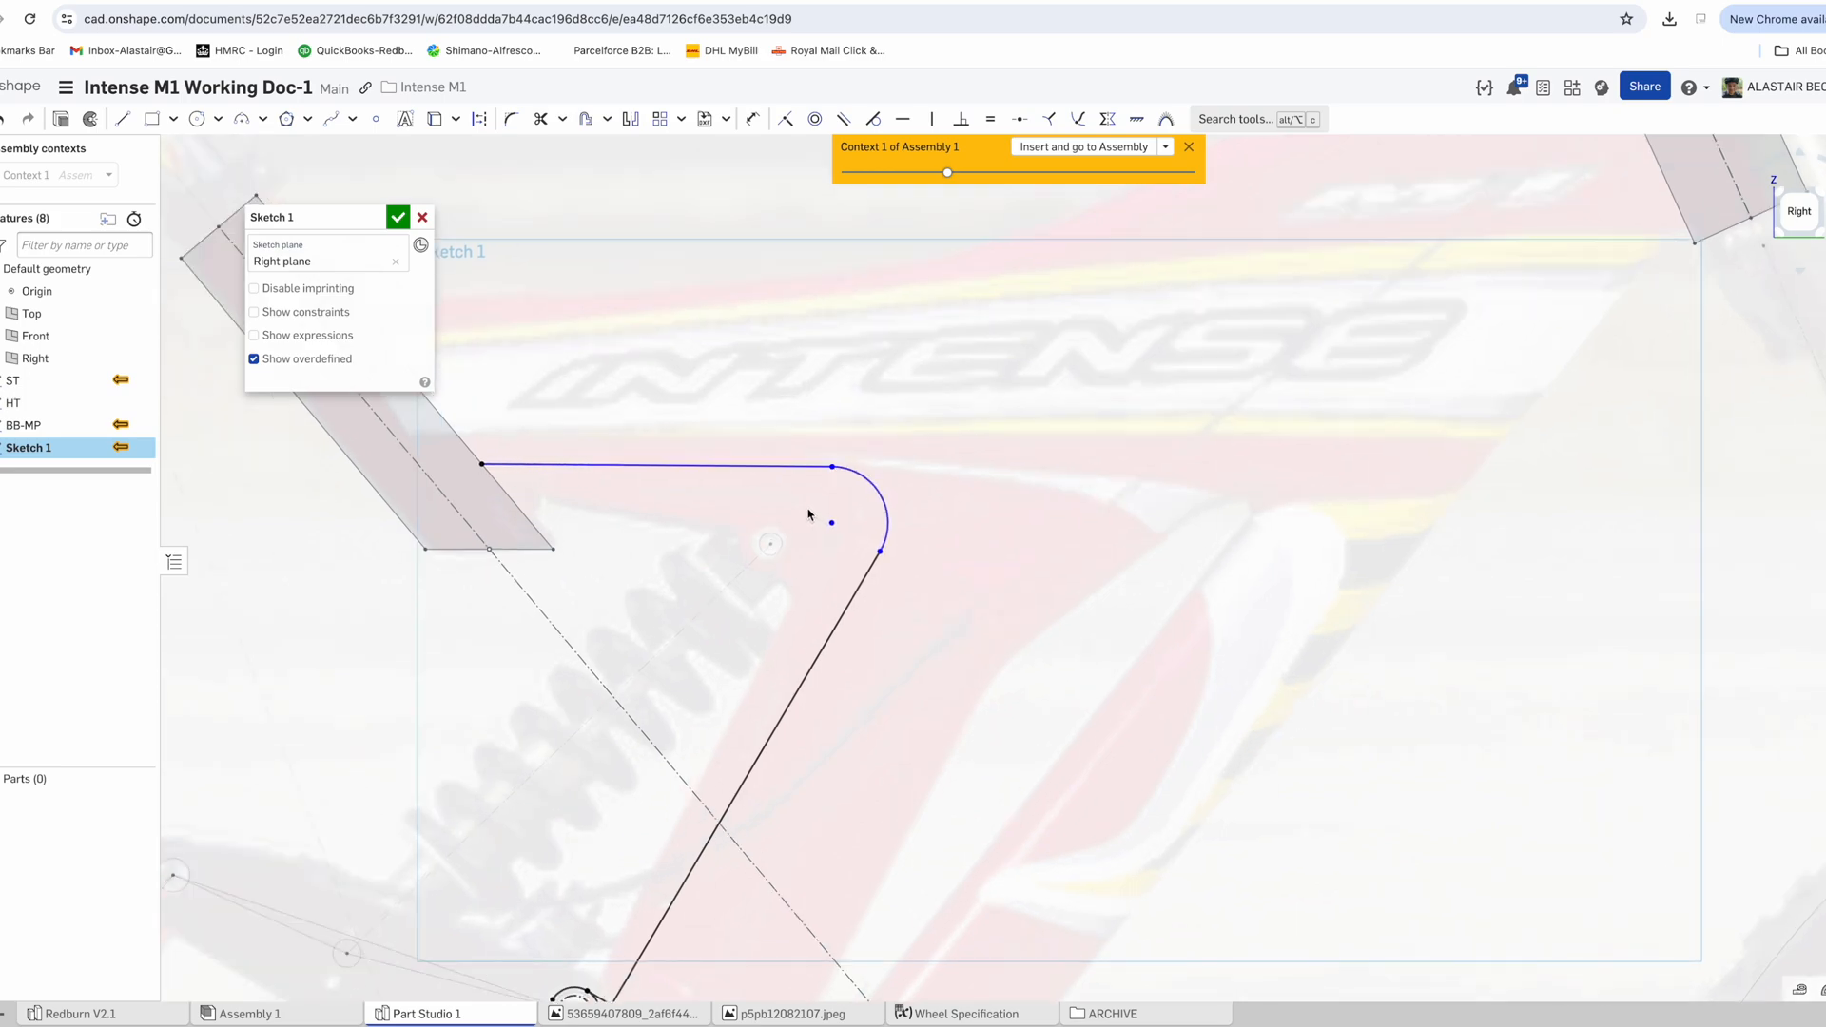
scroll(808, 514, "down", 1)
left_click(702, 465)
scroll(693, 388, "down", 2)
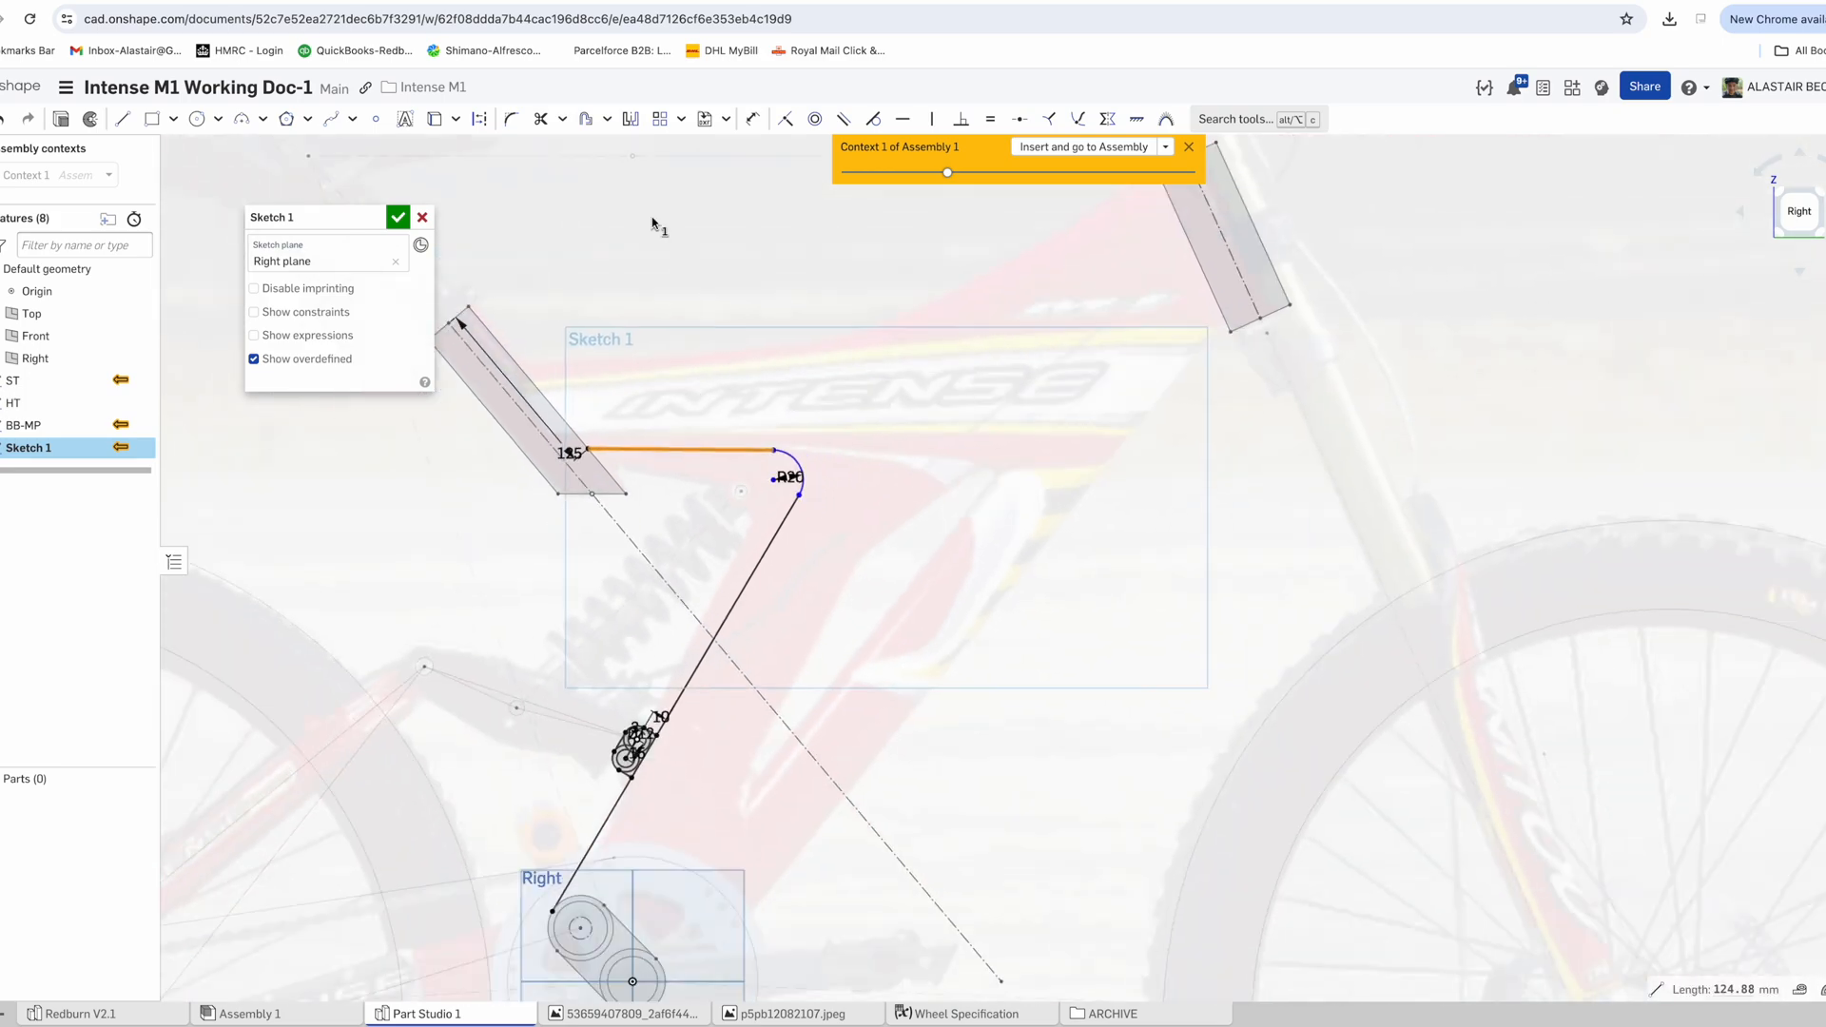
Draw a line along the down tube's underside and attach its lower end to the bottom bracket's outer circle
scroll(799, 457, "up", 5)
scroll(733, 665, "down", 5)
left_click(752, 118)
scroll(684, 761, "up", 3)
left_click(685, 786)
left_click(685, 753)
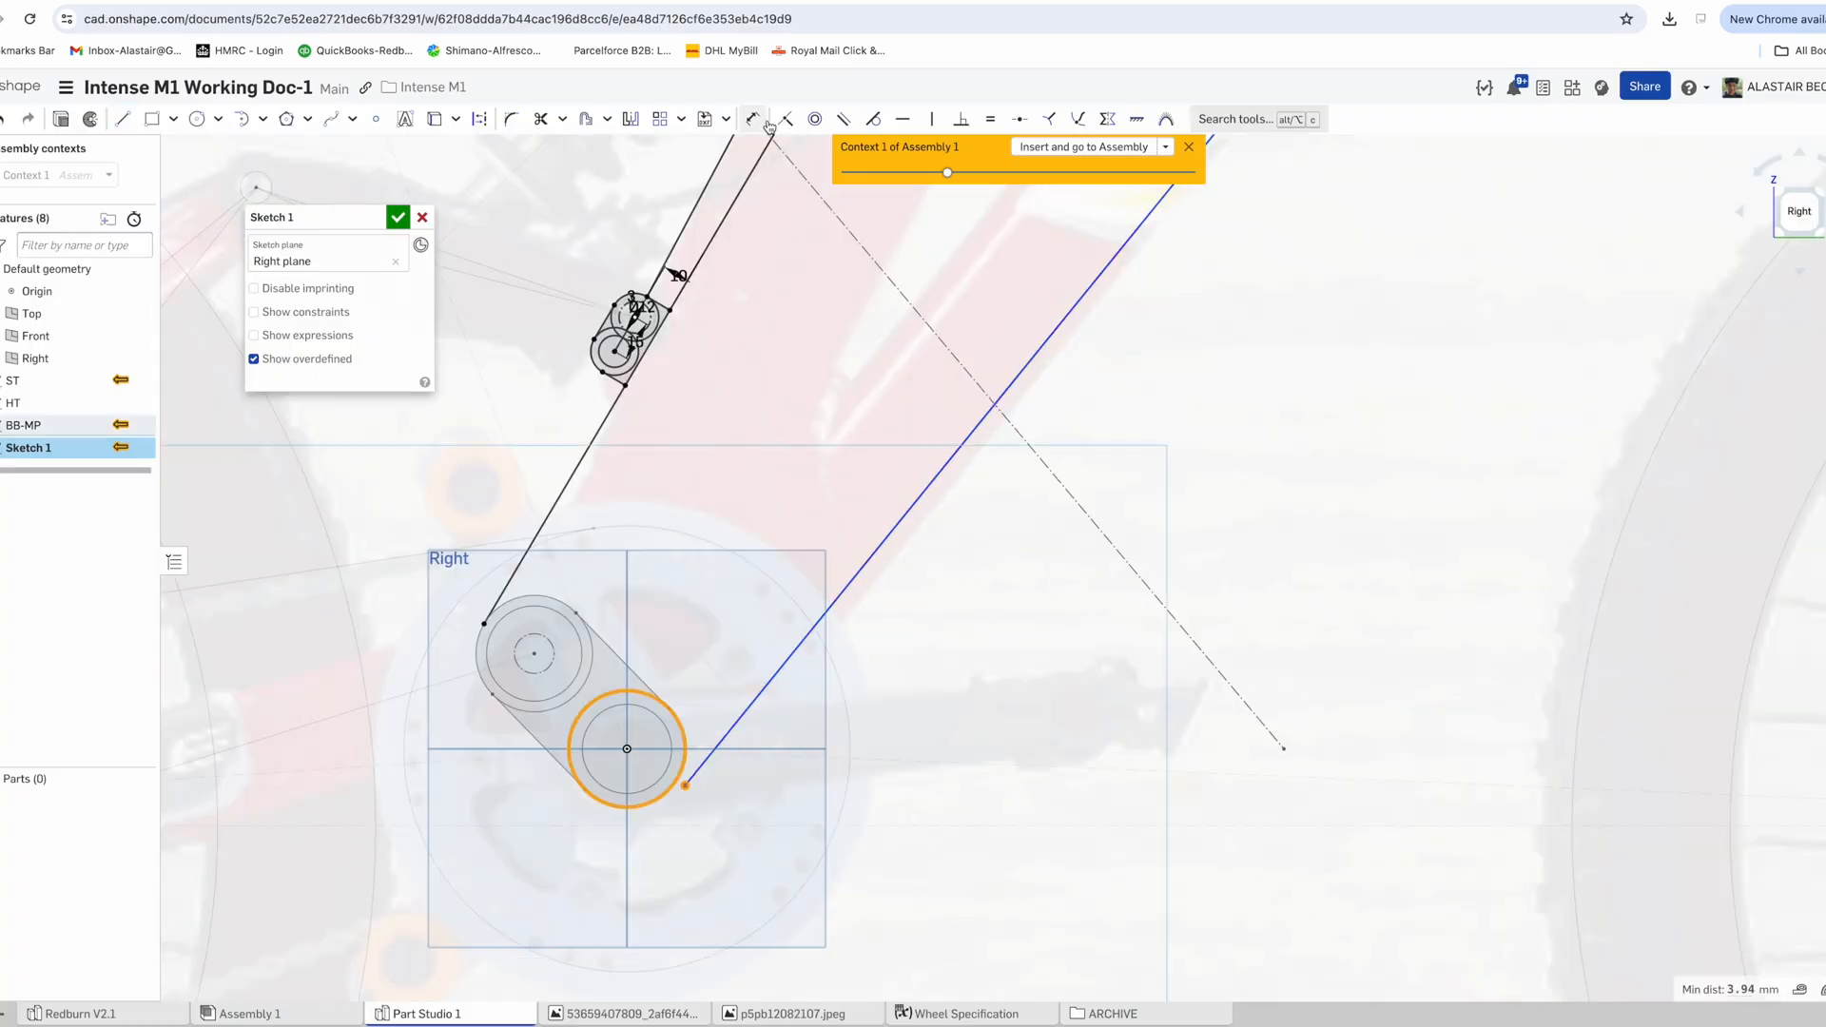
left_click(786, 119)
scroll(628, 666, "down", 3)
left_click(752, 119)
Finish the frame outline sketch and name it FT Construction
left_click(398, 217)
type("FT Construction")
key("Return")
Insert the ST, HT, BB-MP and FT Construction sketches into the assembly
scroll(671, 685, "down", 3)
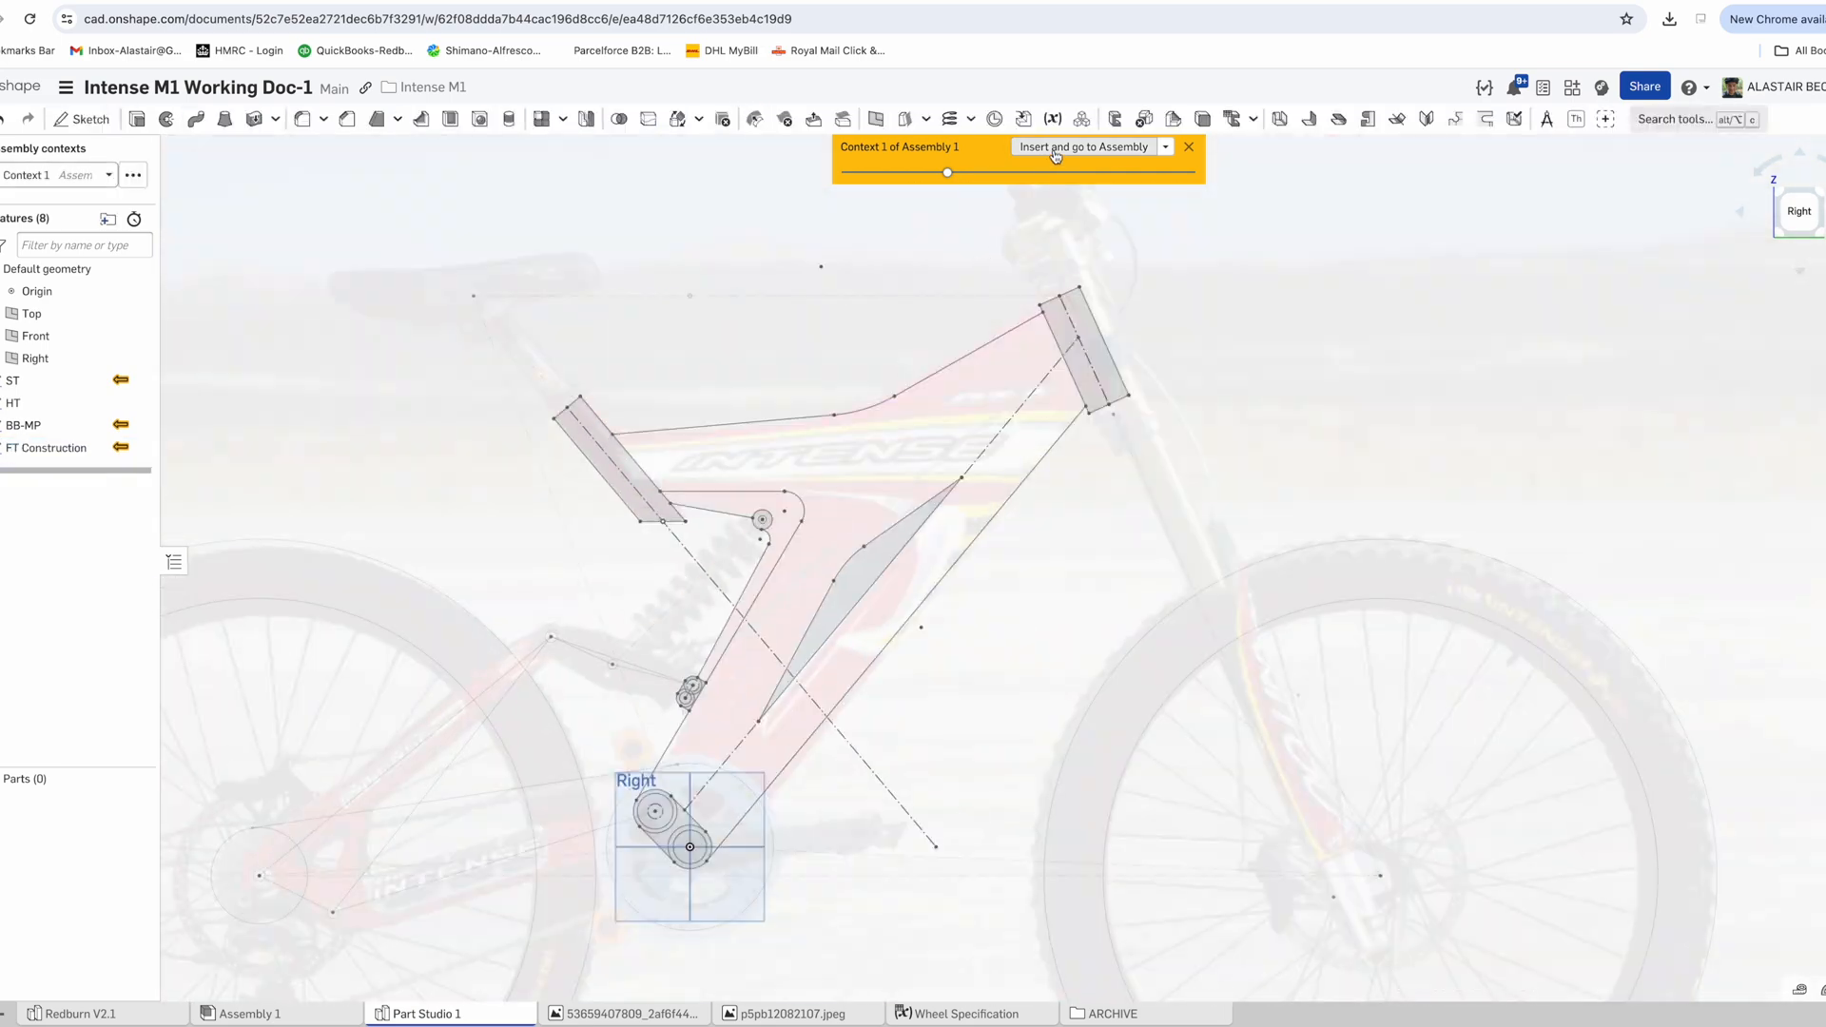
left_click(1055, 155)
left_click(38, 379)
left_click(28, 402)
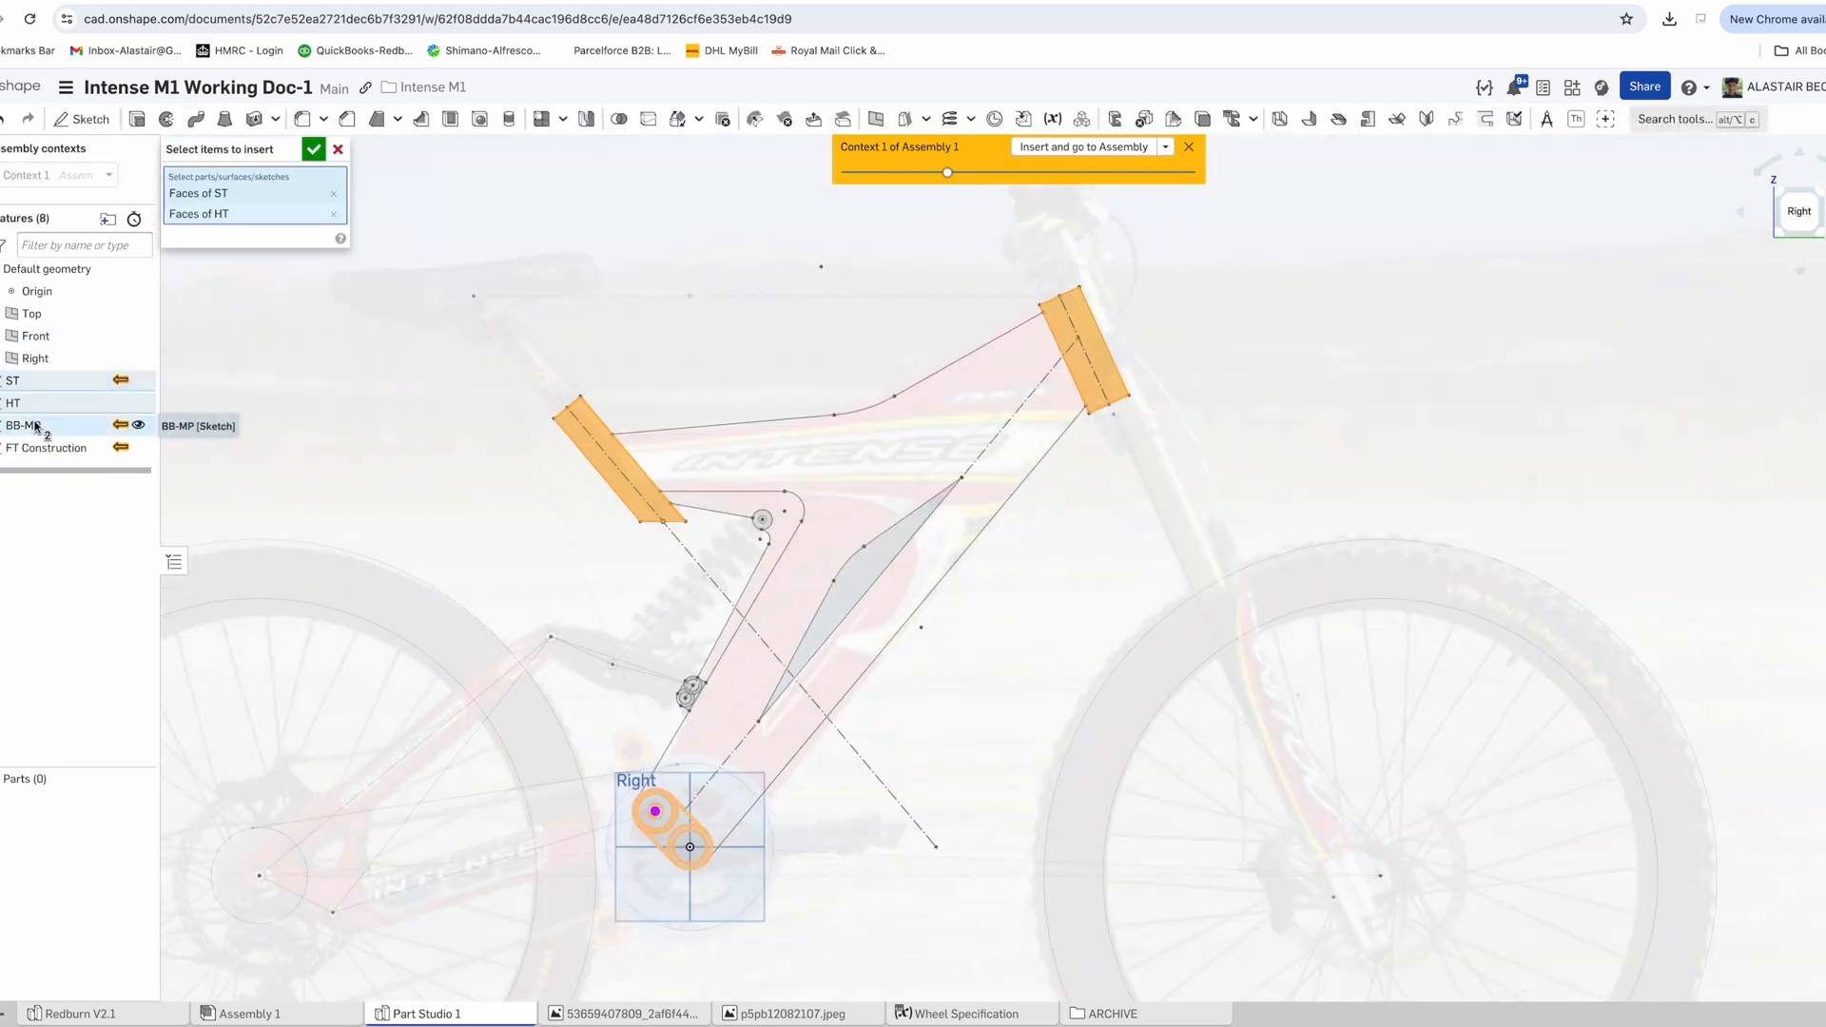
left_click(28, 426)
left_click(48, 443)
left_click(314, 149)
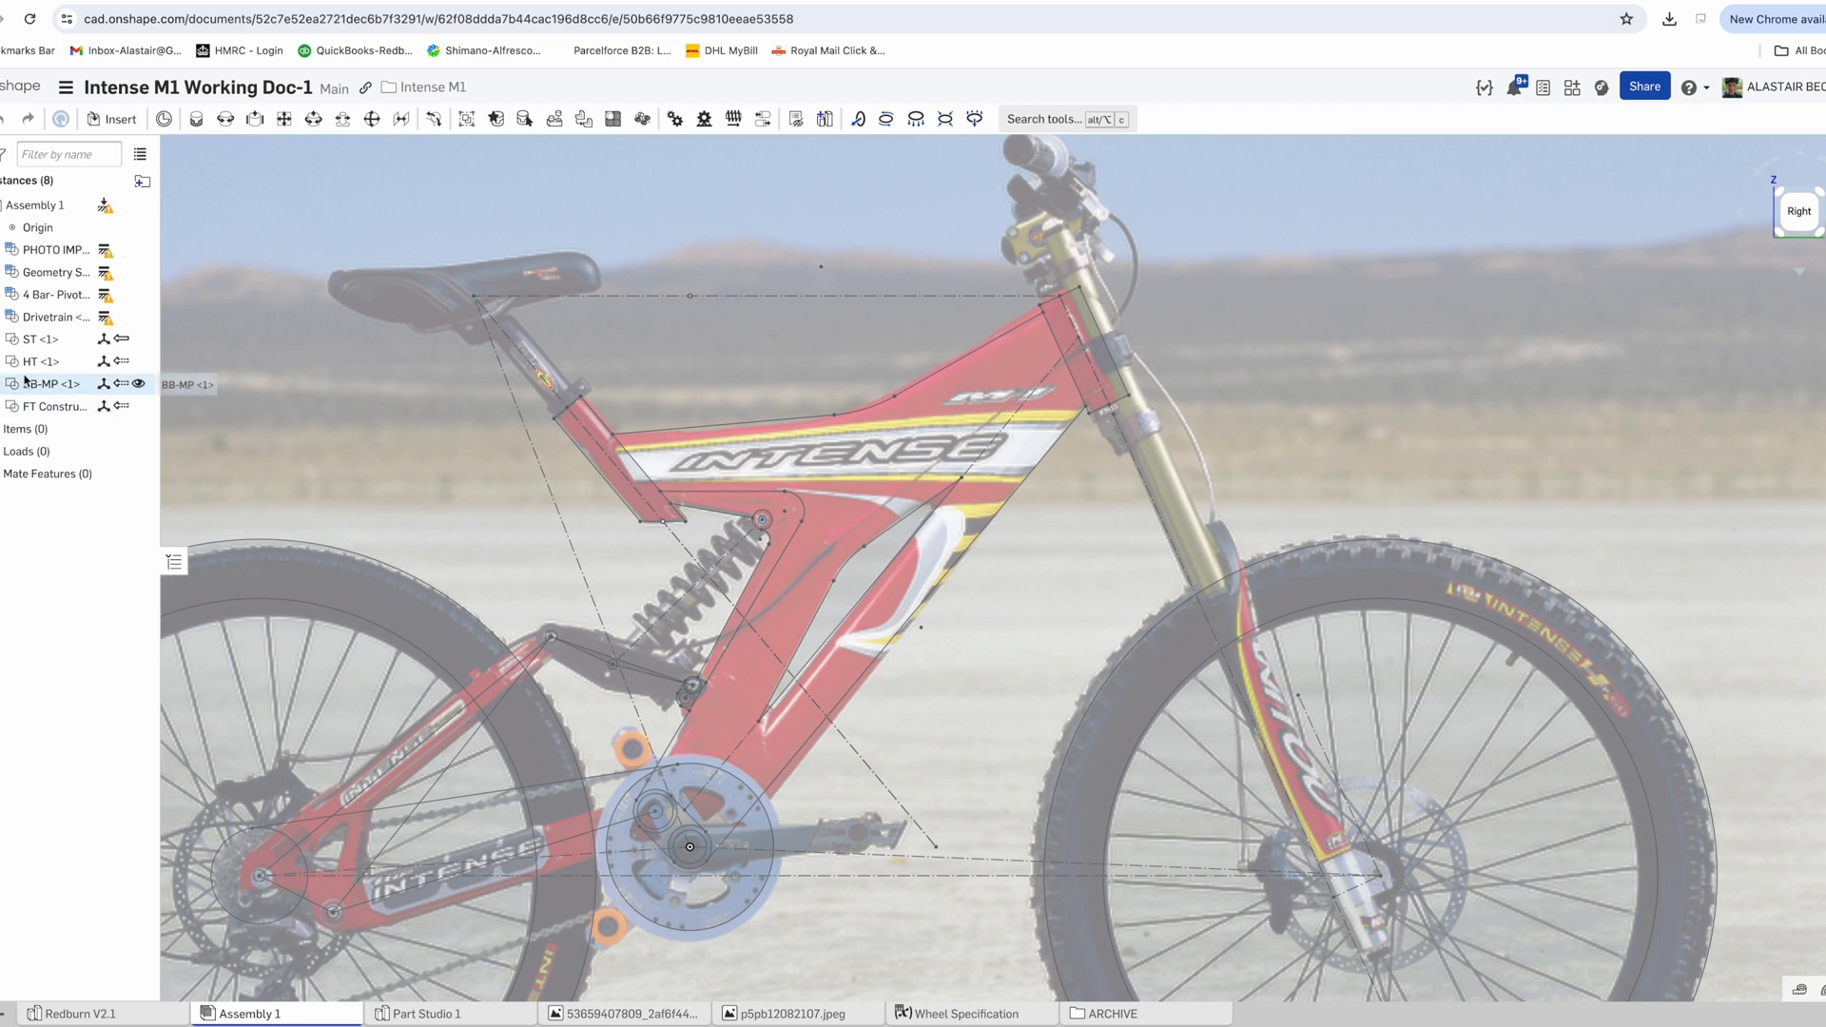
Fix the inserted ST, HT, BB-MP and FT Construction sketches in place in the assembly
left_click(53, 385)
left_click(63, 408)
right_click(67, 410)
left_click(110, 557)
Group the four inserted sketches in a folder named Front Triangle Construction
left_click(48, 341)
left_click(63, 407, "shift")
right_click(64, 409)
left_click(124, 674)
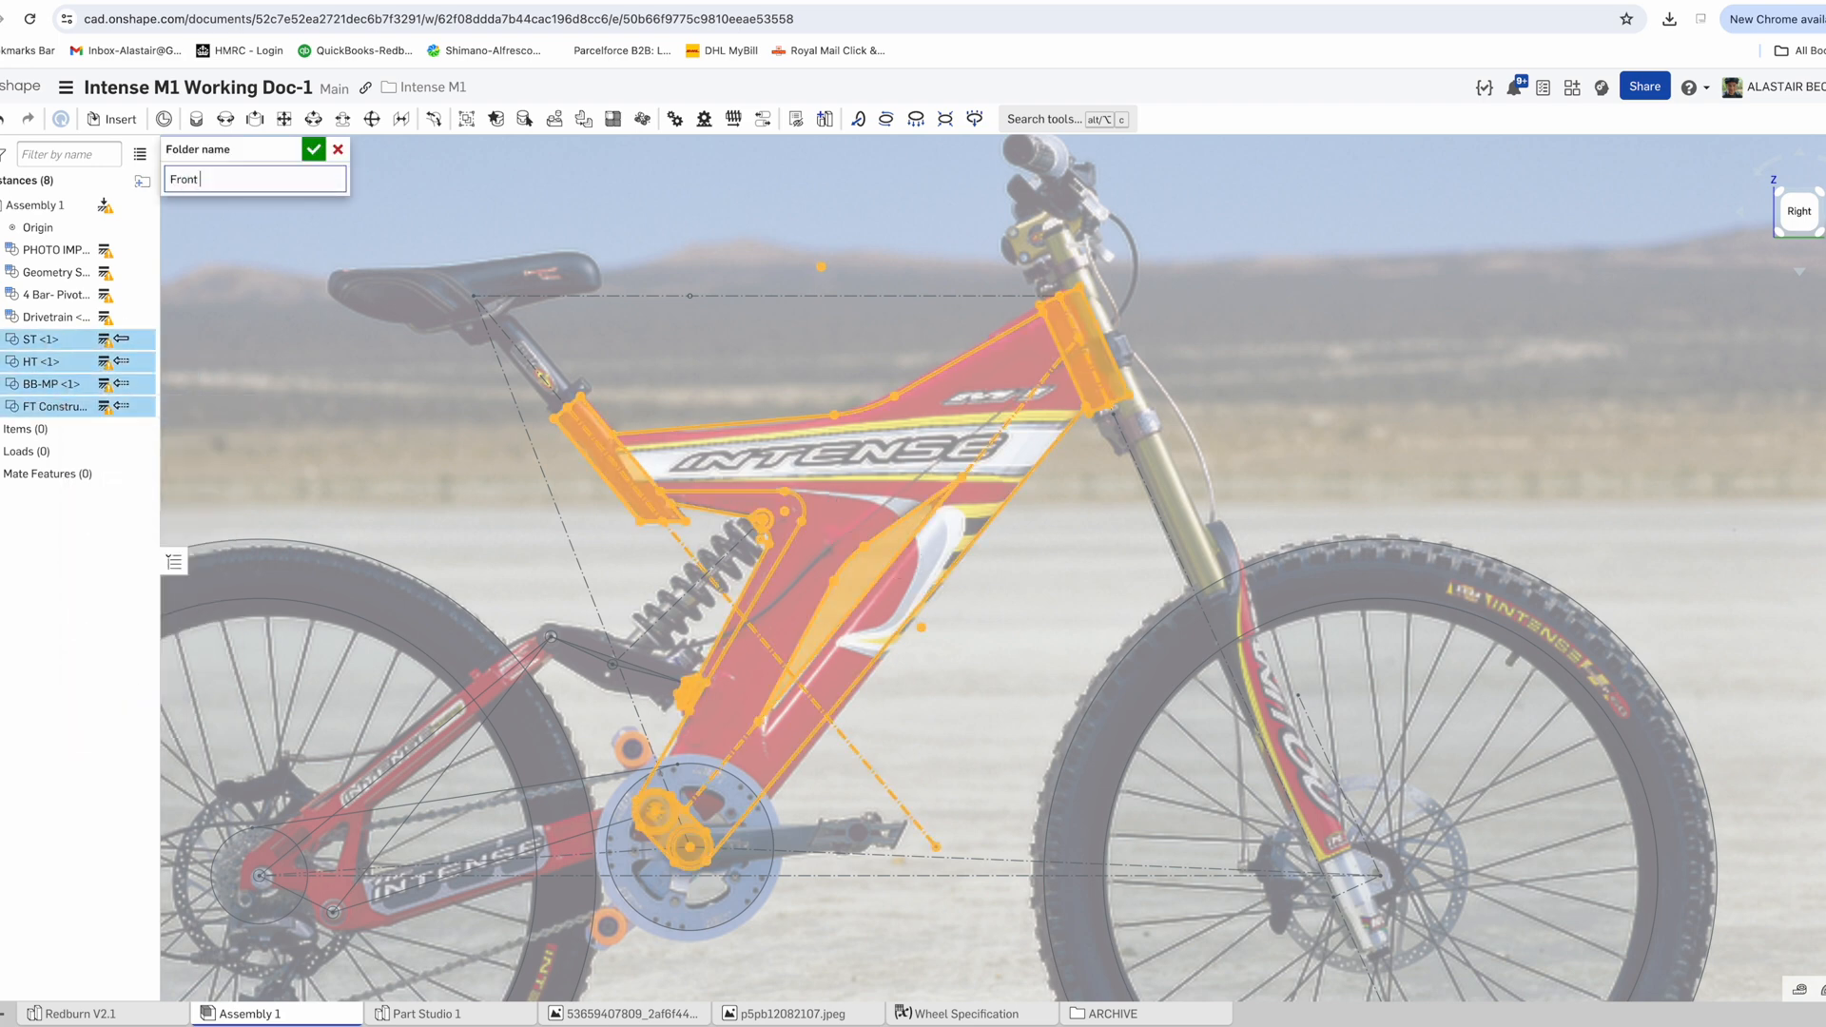
type("Front Triangle Construction")
key("Return")
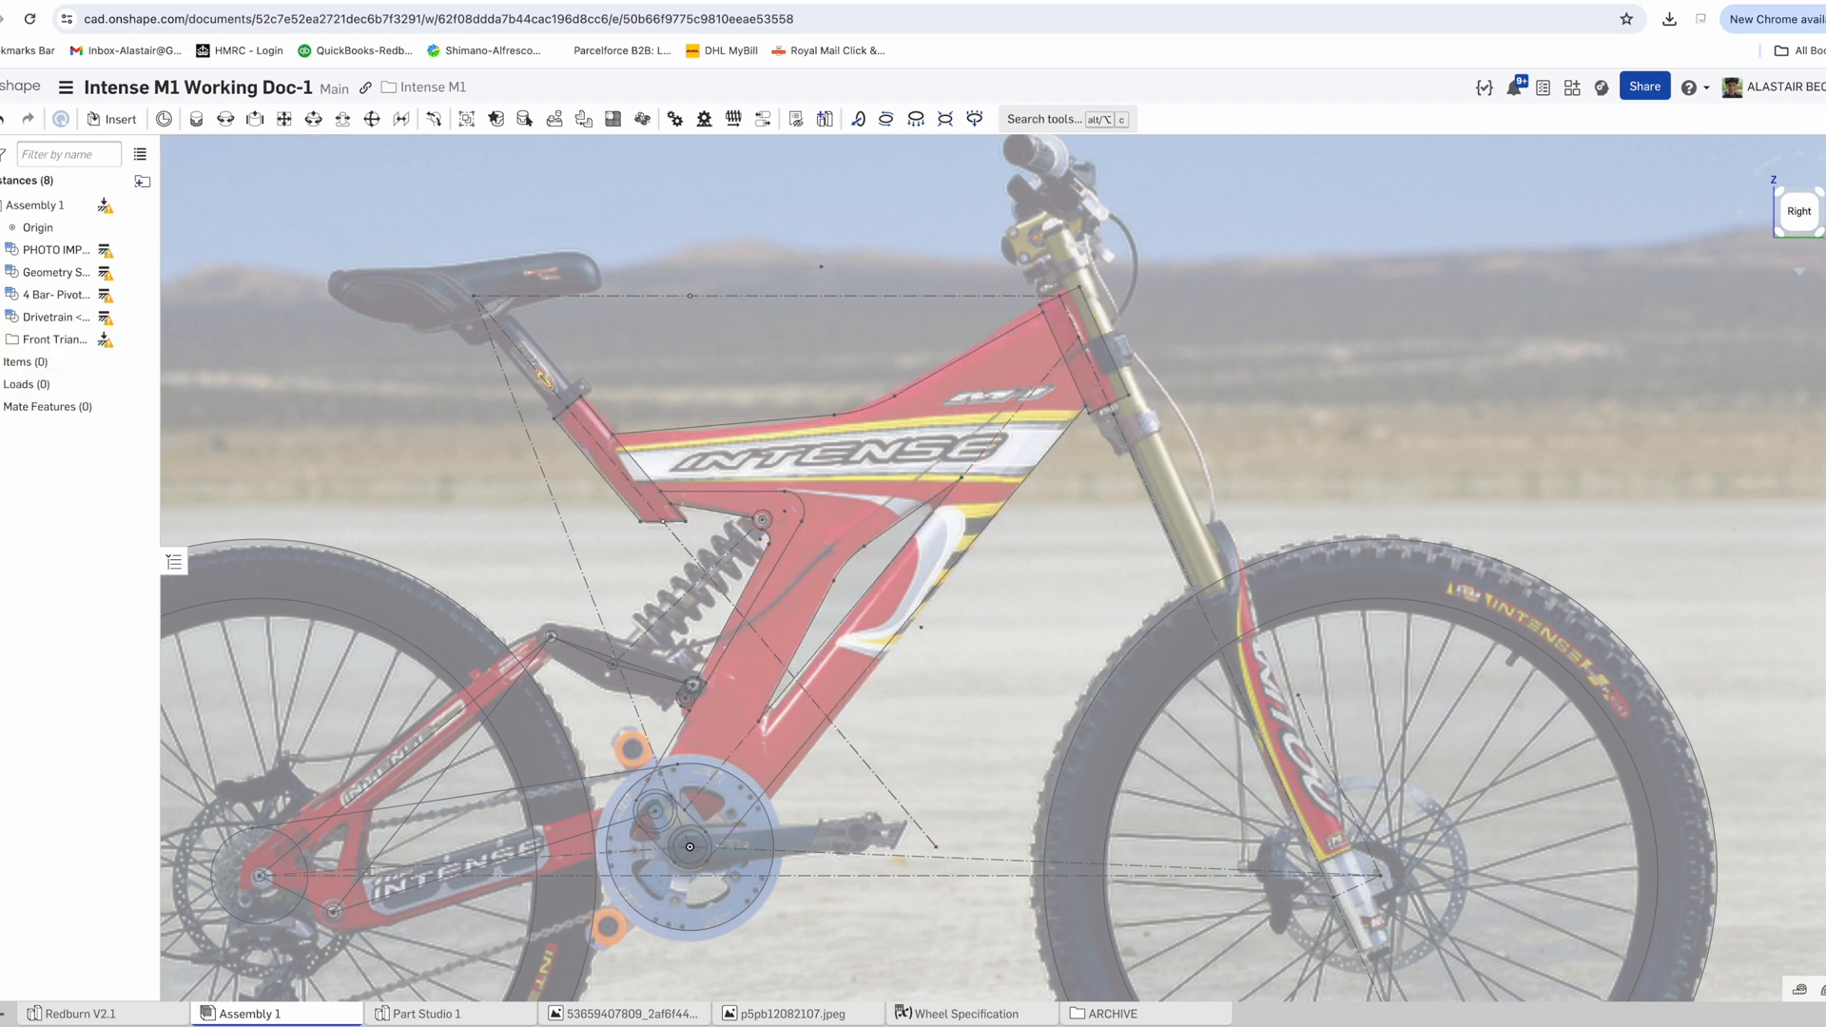
Create a new part studio in context of the assembly and rename it ST
scroll(576, 567, "down", 2)
scroll(563, 368, "down", 1)
scroll(562, 428, "down", 2)
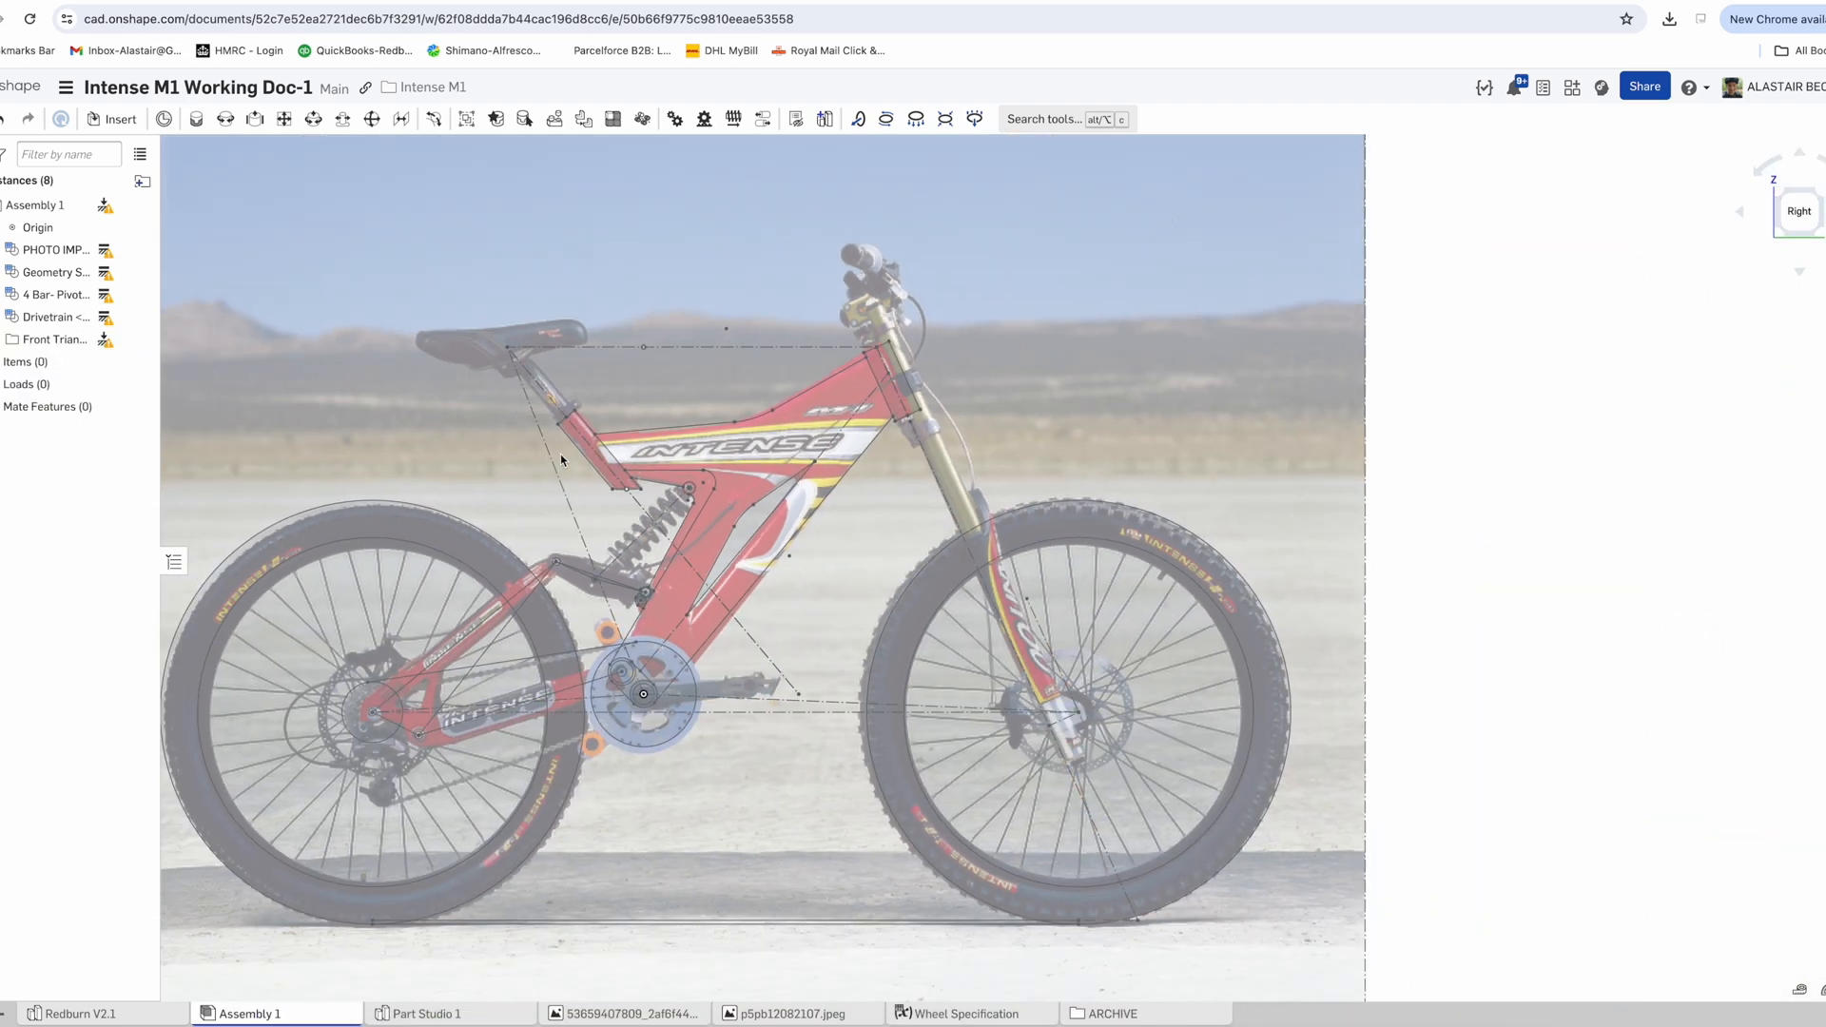
left_click(828, 118)
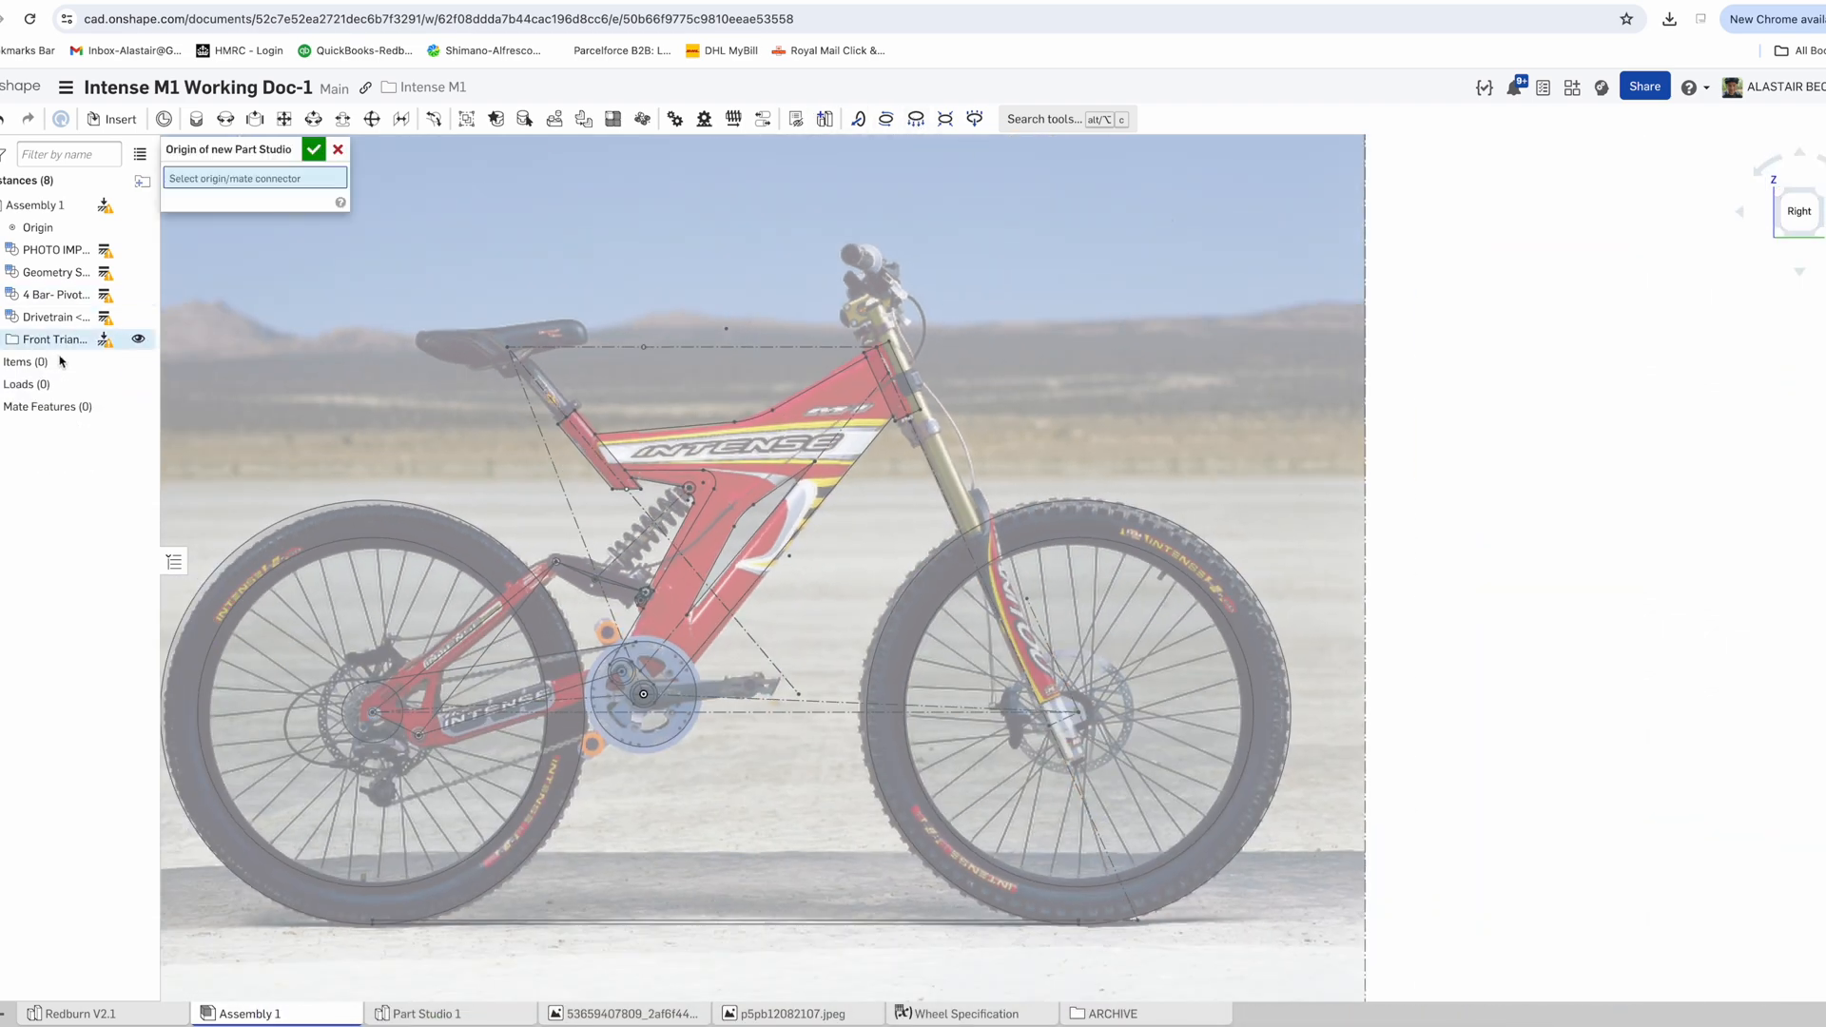
left_click(311, 144)
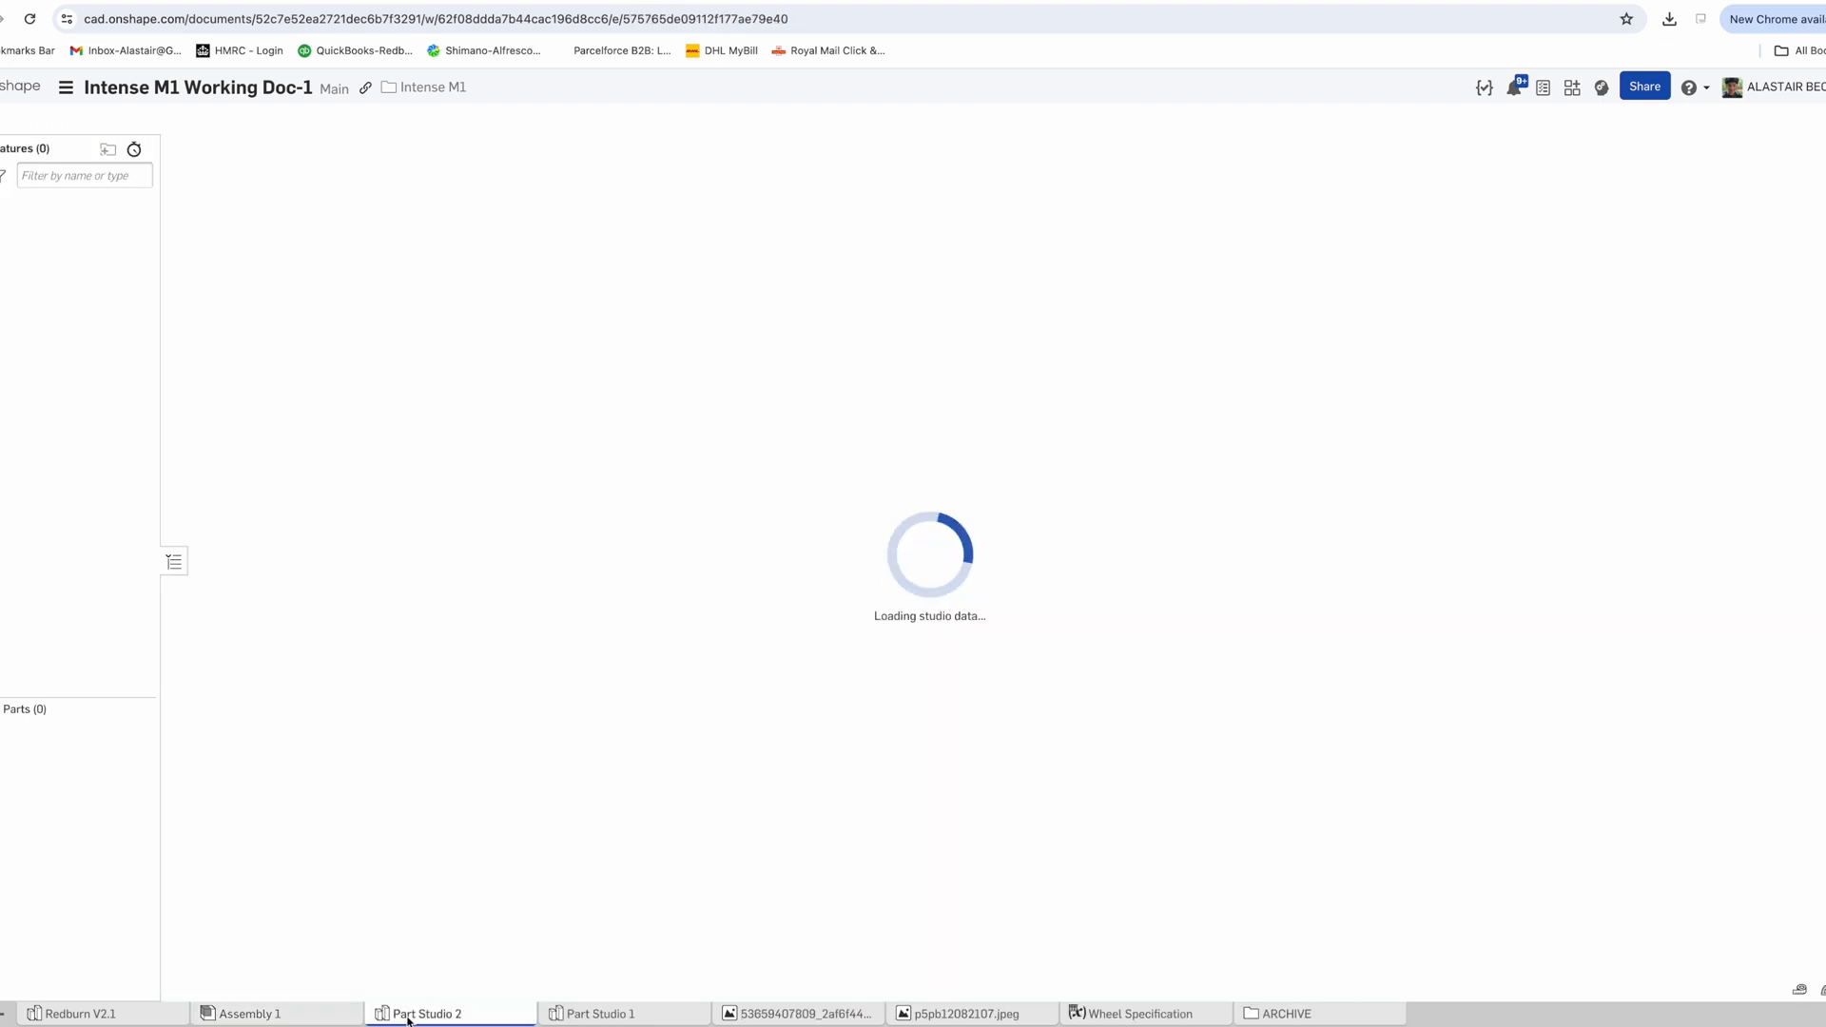
right_click(409, 1021)
left_click(421, 858)
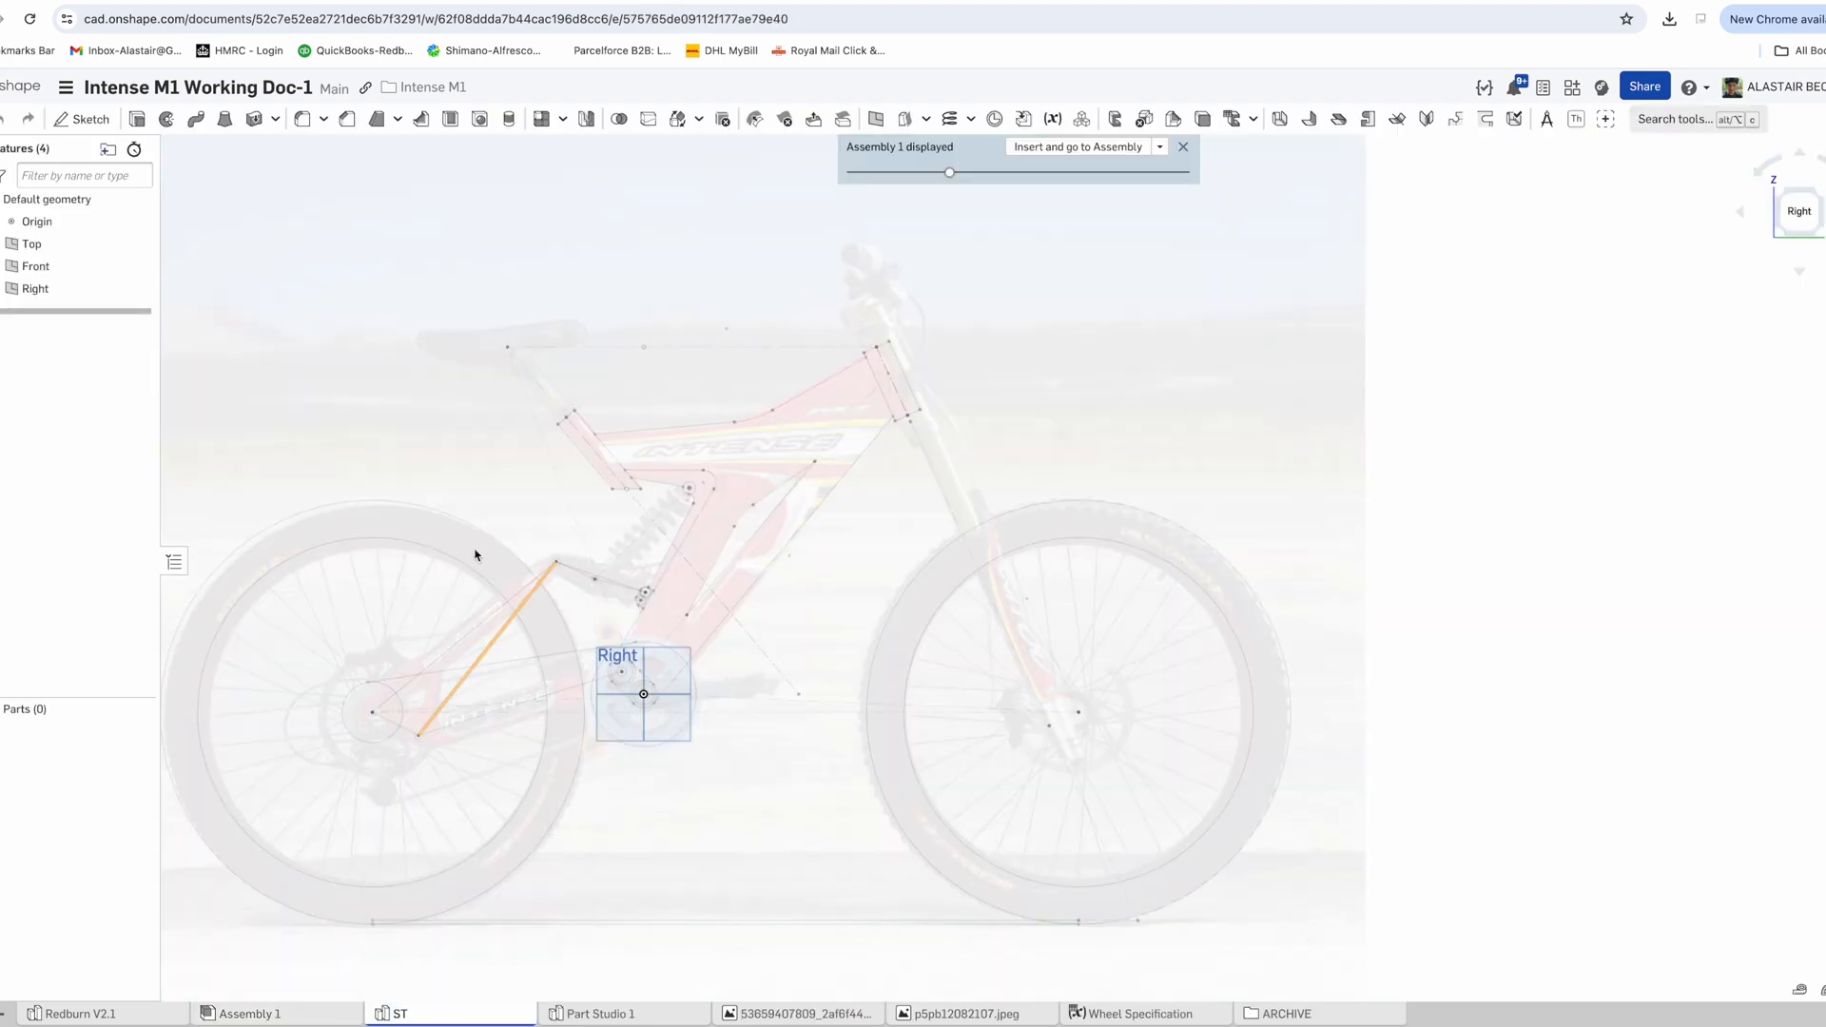
Revolve the seat tube's outer edge line from the context sketch fully around the seat tube centreline as a new surface
scroll(599, 412, "up", 5)
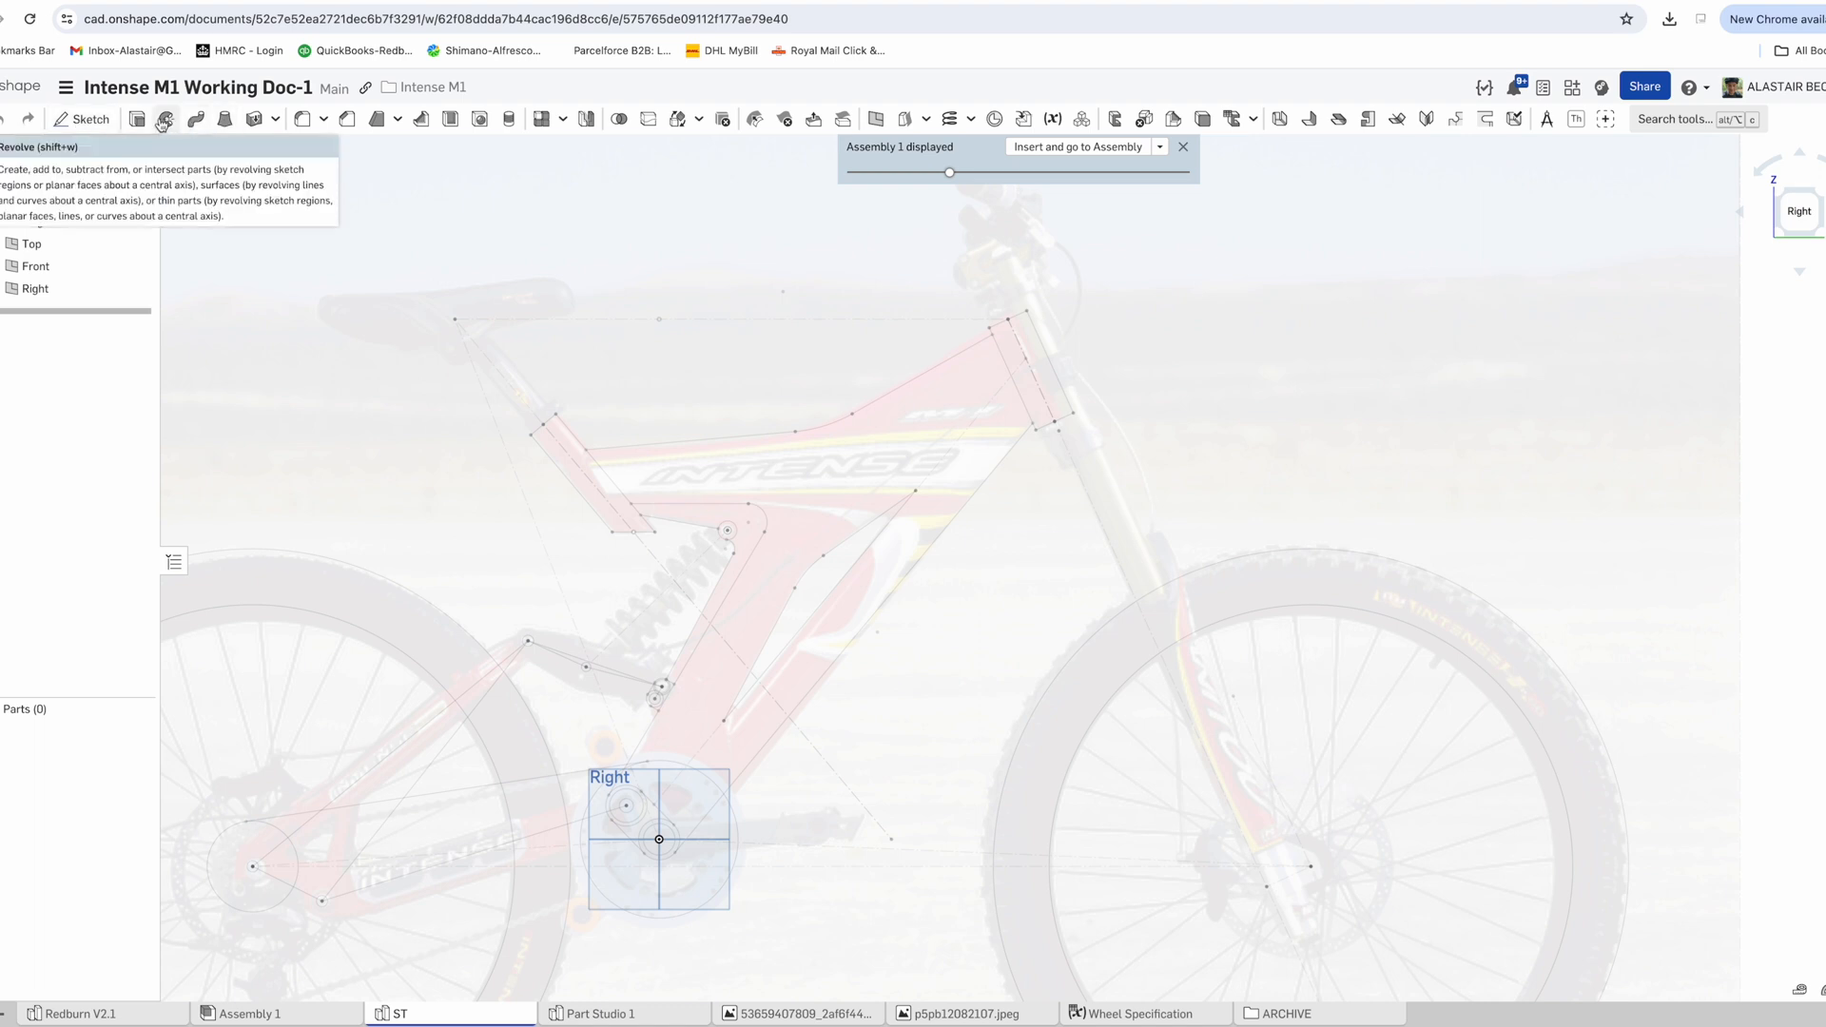
left_click(164, 121)
left_click(576, 440)
left_click(560, 440)
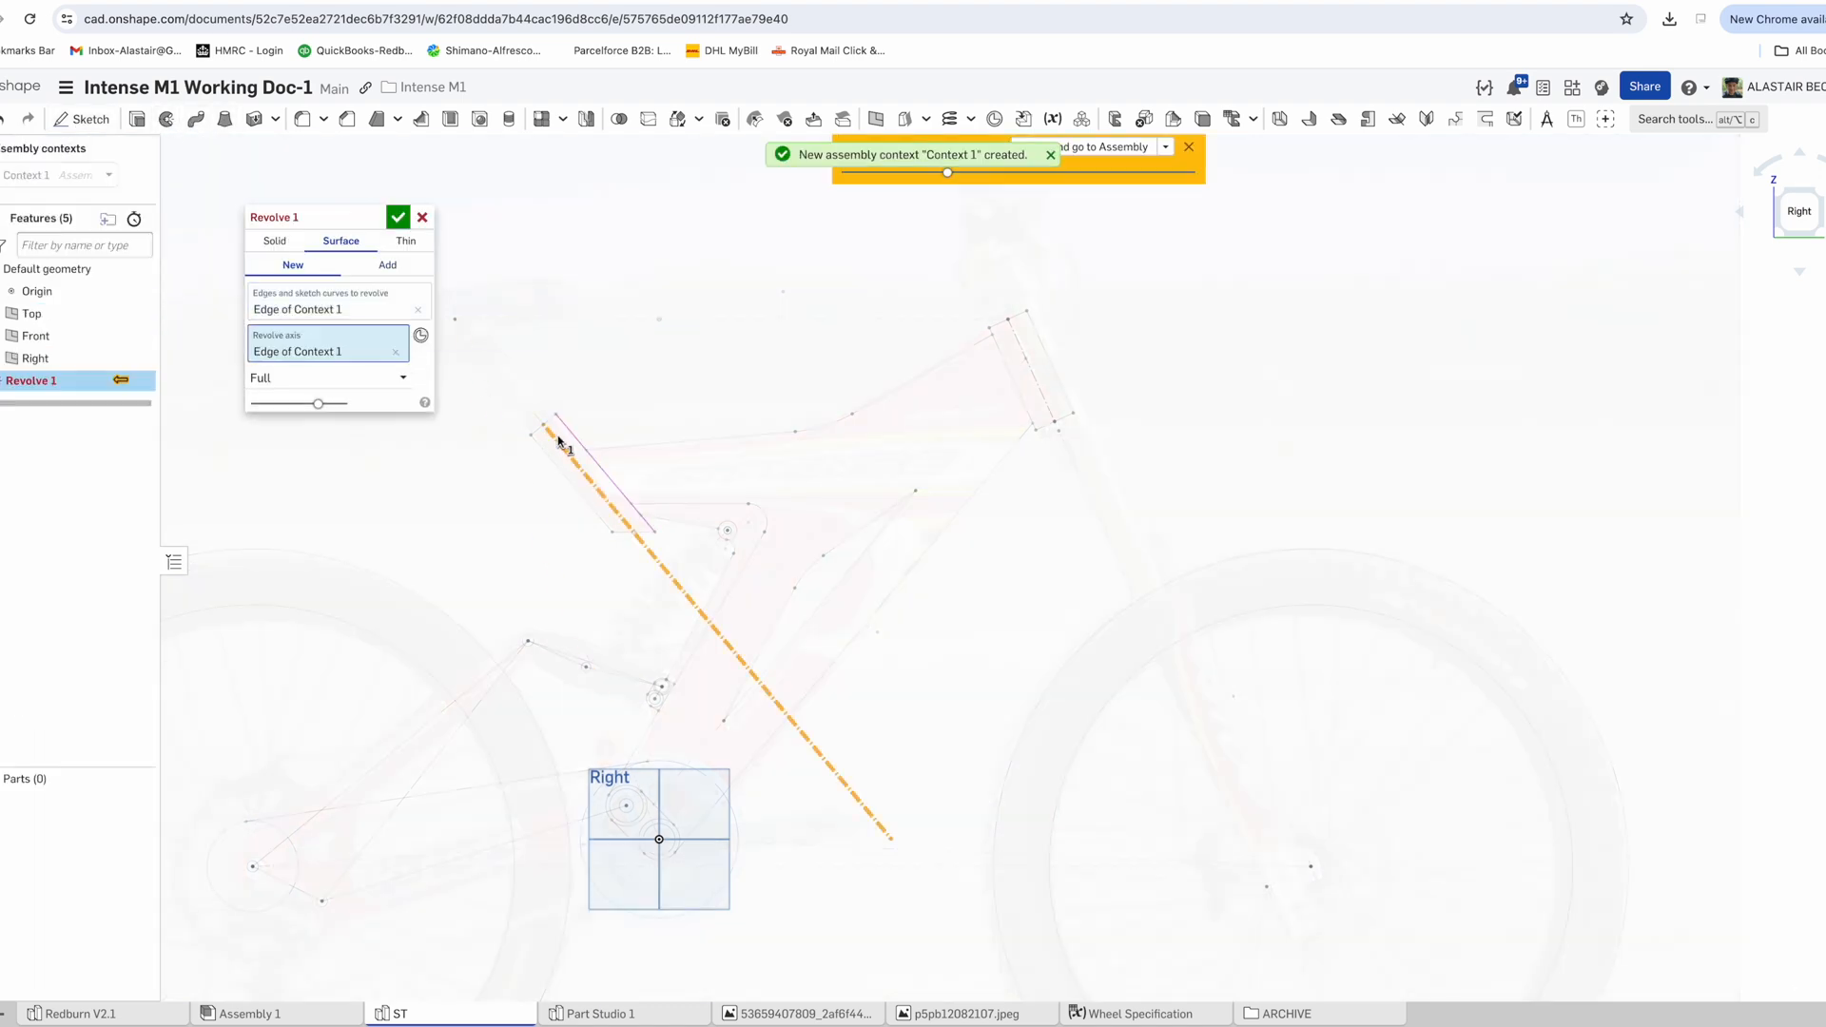
left_click(396, 218)
scroll(622, 508, "up", 3)
left_click(677, 118)
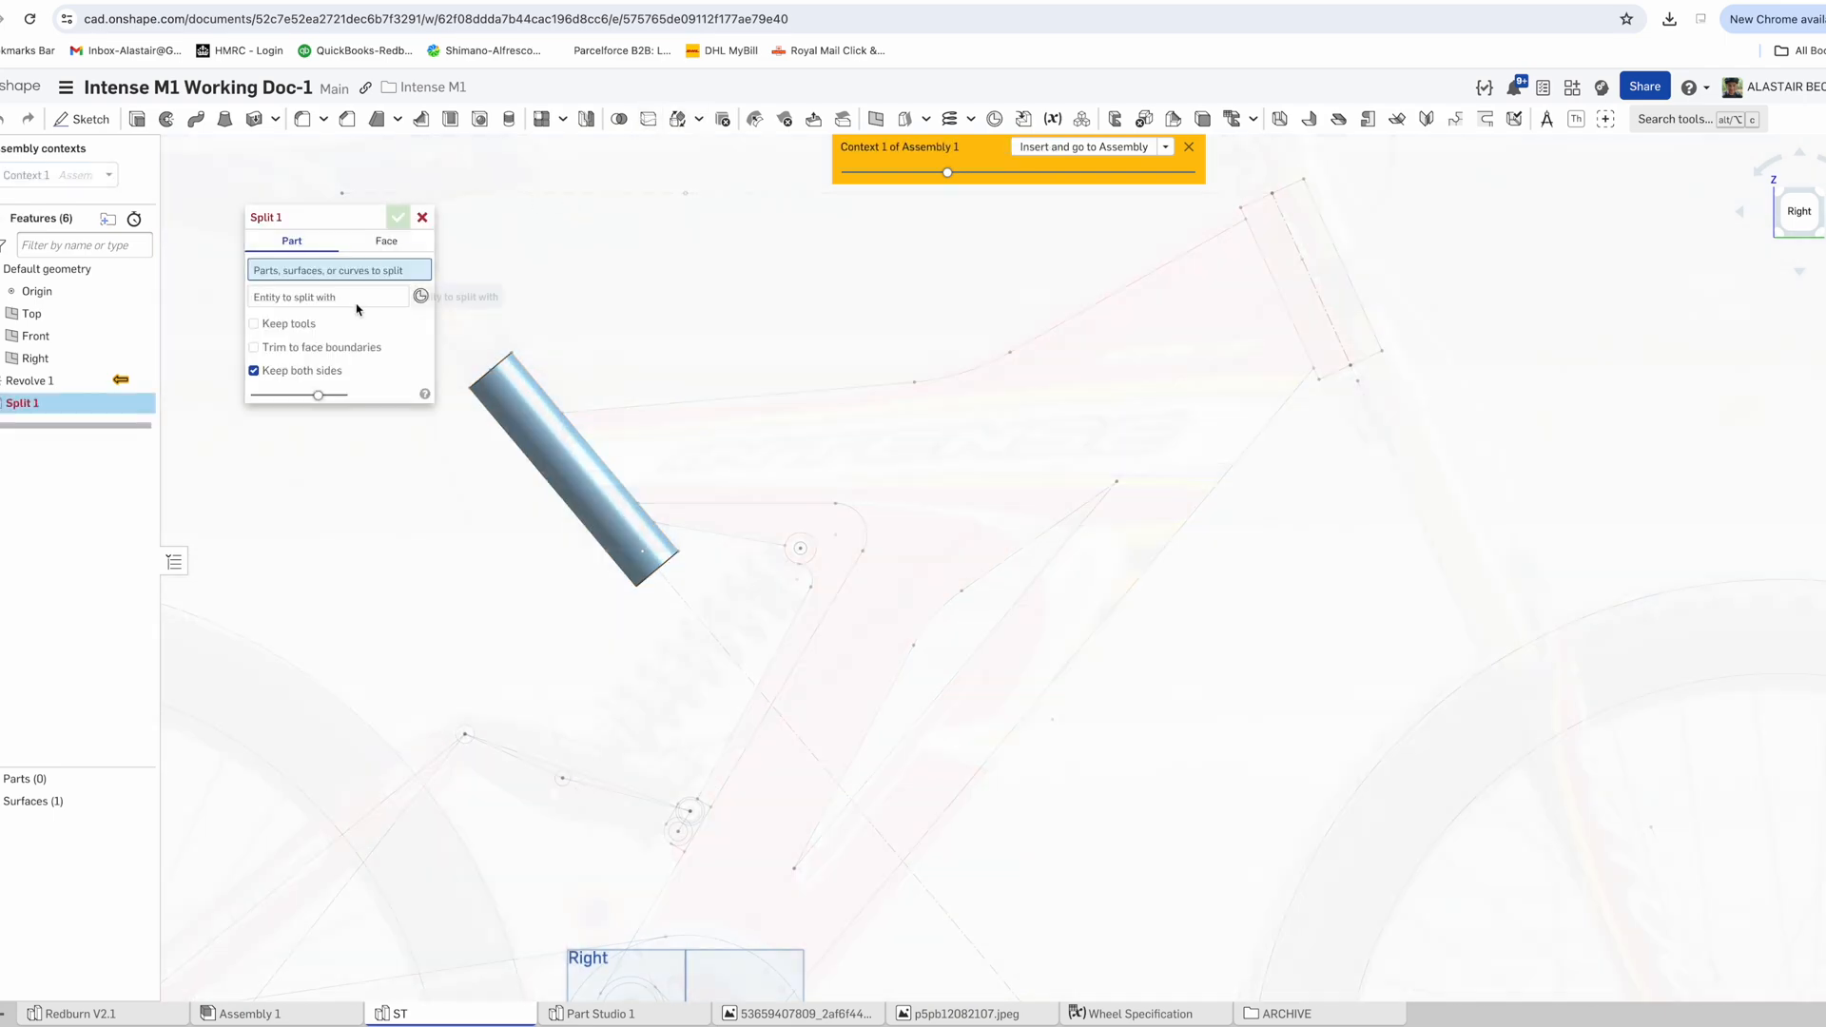
left_click(390, 241)
left_click(570, 461)
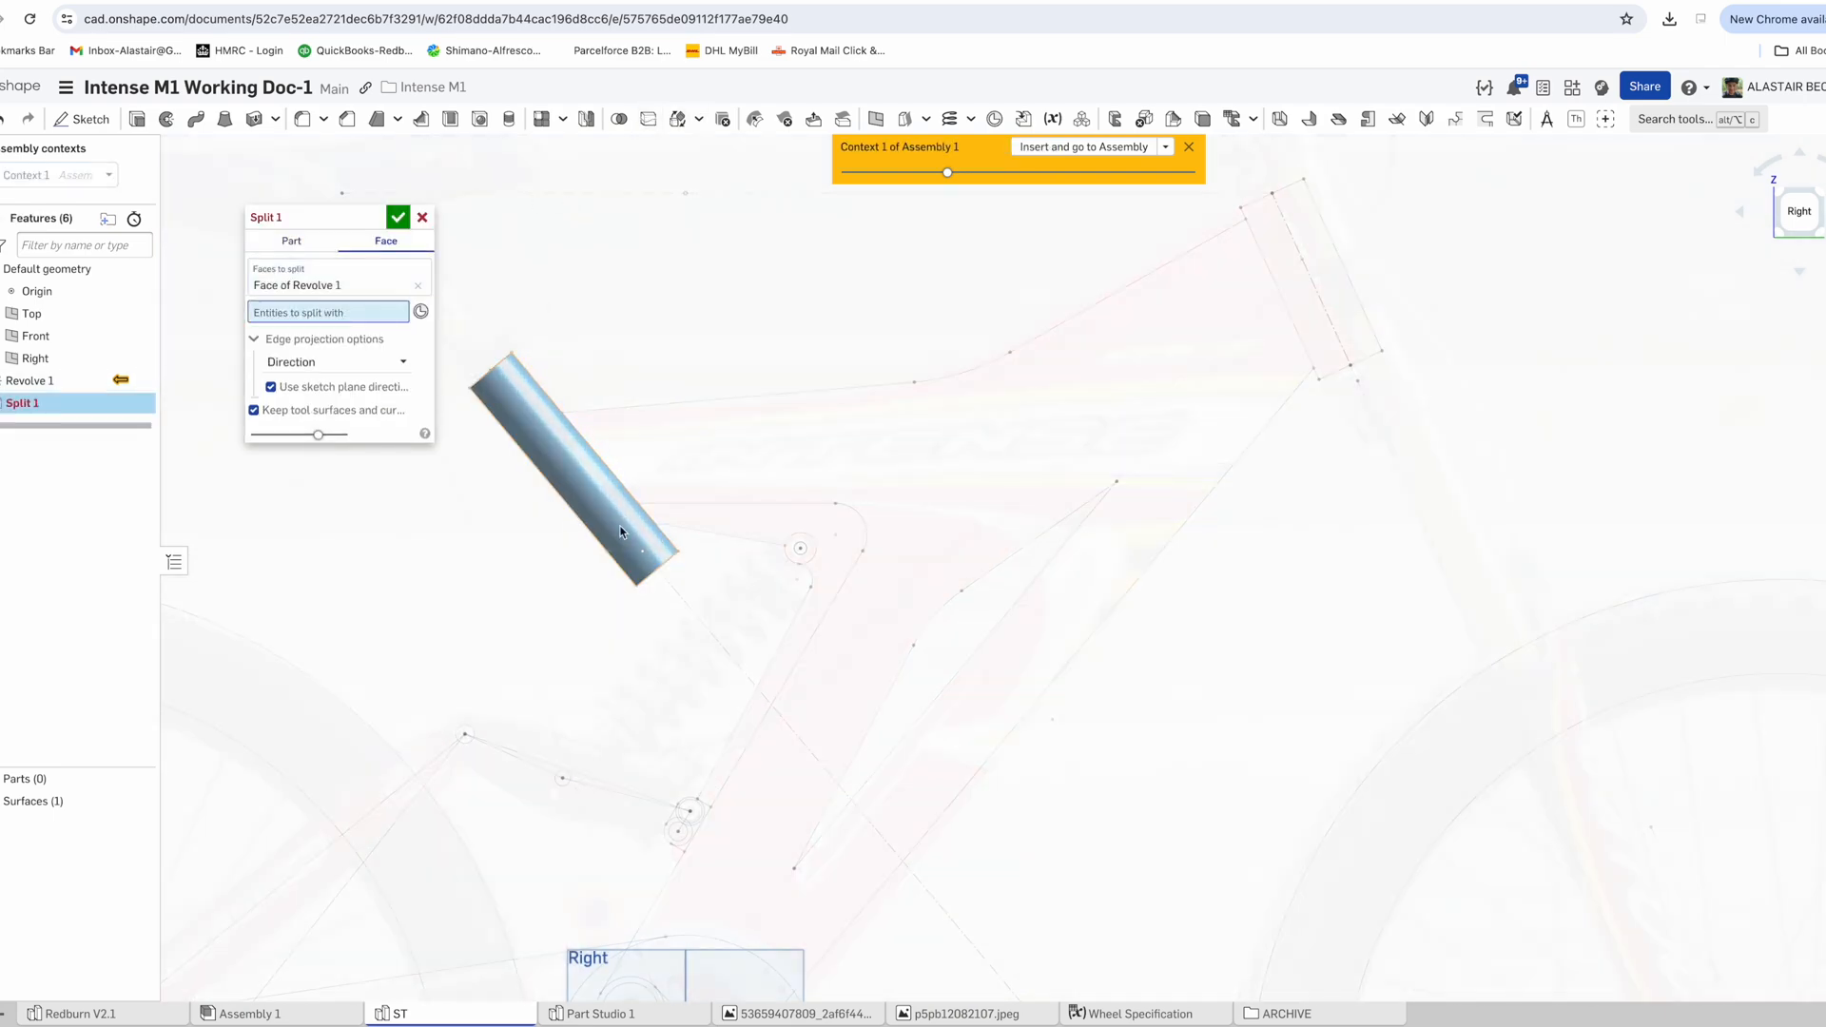
left_click(625, 551)
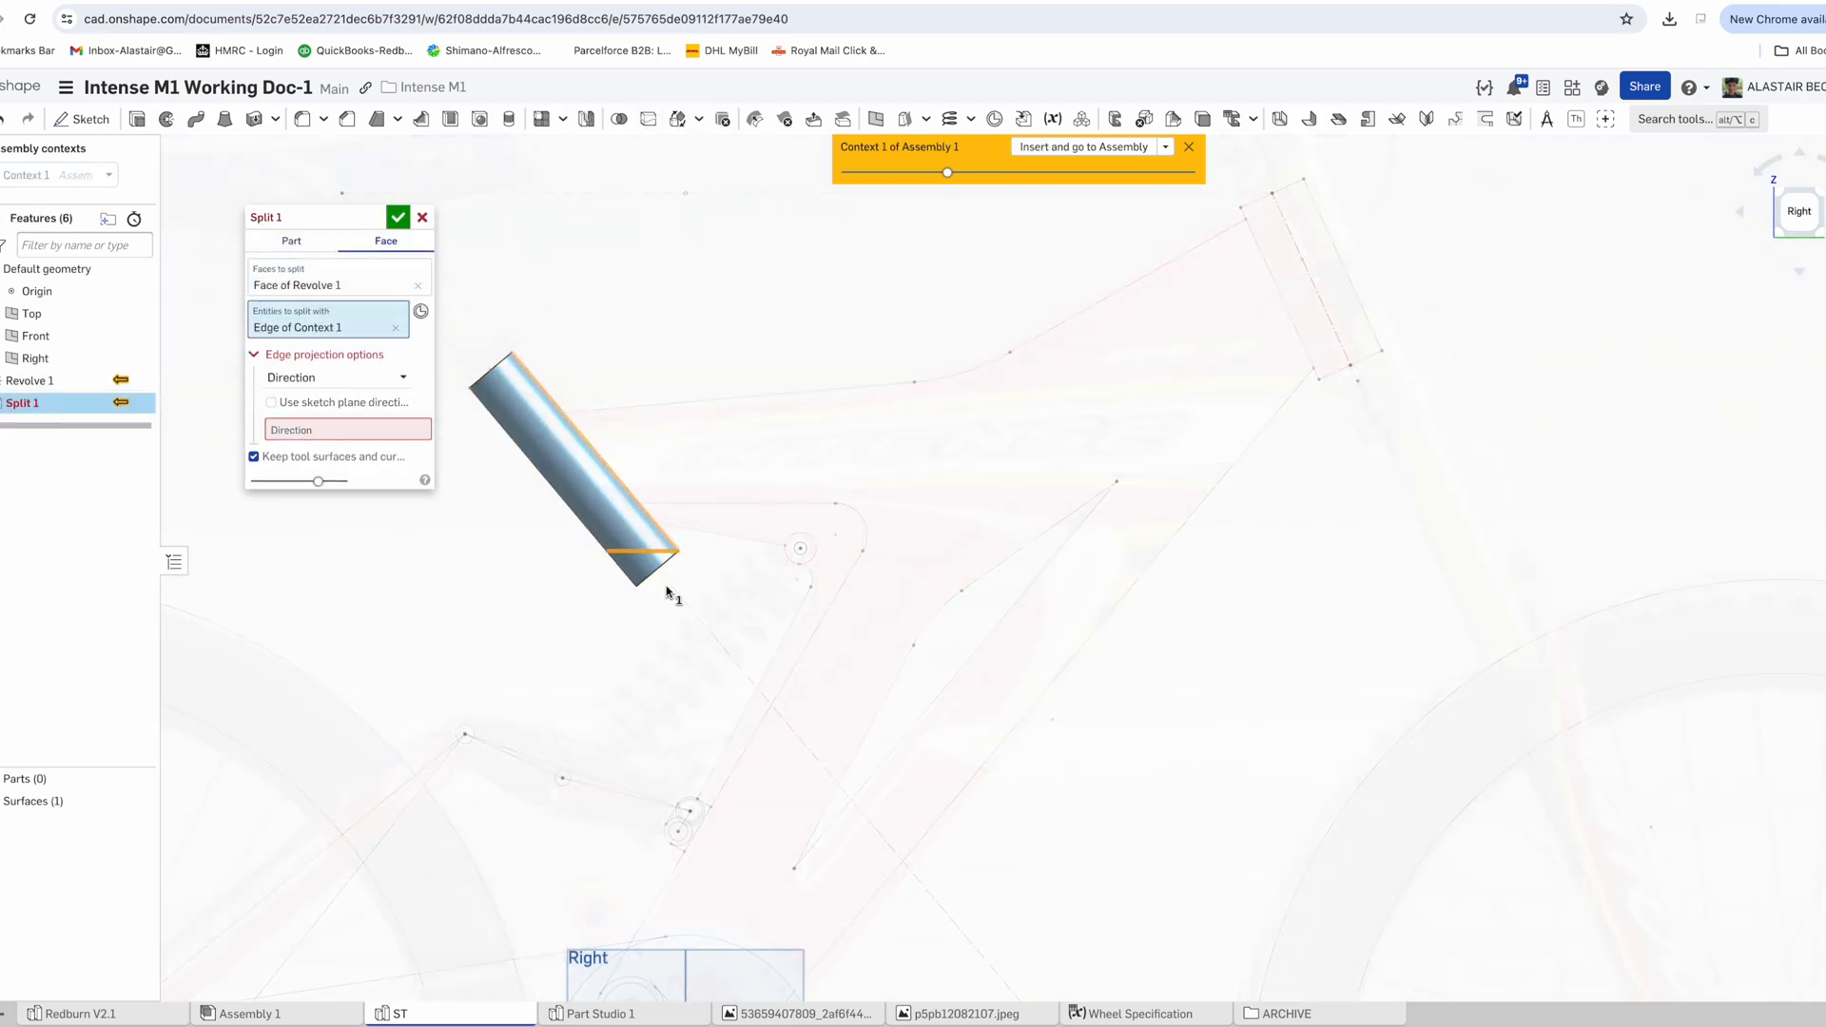
scroll(668, 589, "up", 3)
left_click(291, 379)
left_click(300, 418)
right_click_drag(447, 423, 456, 362)
left_click(423, 219)
key("shift+e")
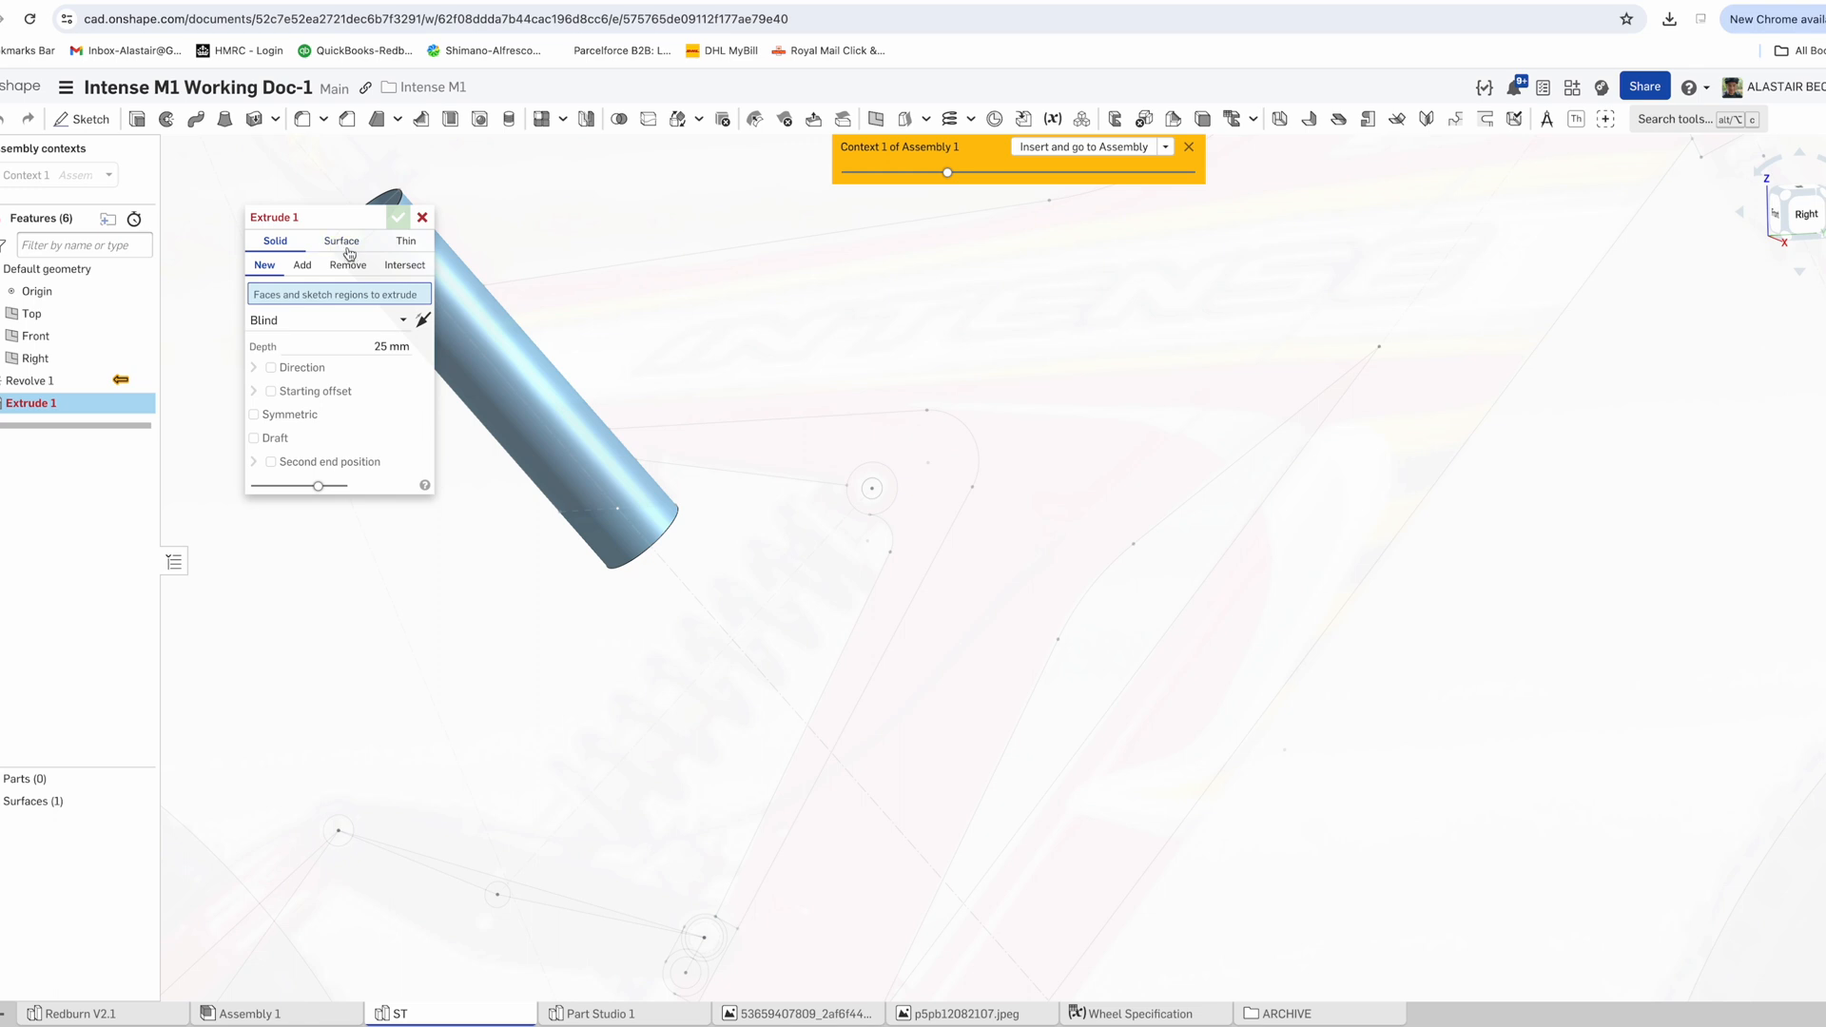
key("Escape")
right_click_drag(557, 495, 563, 449)
left_click(835, 121)
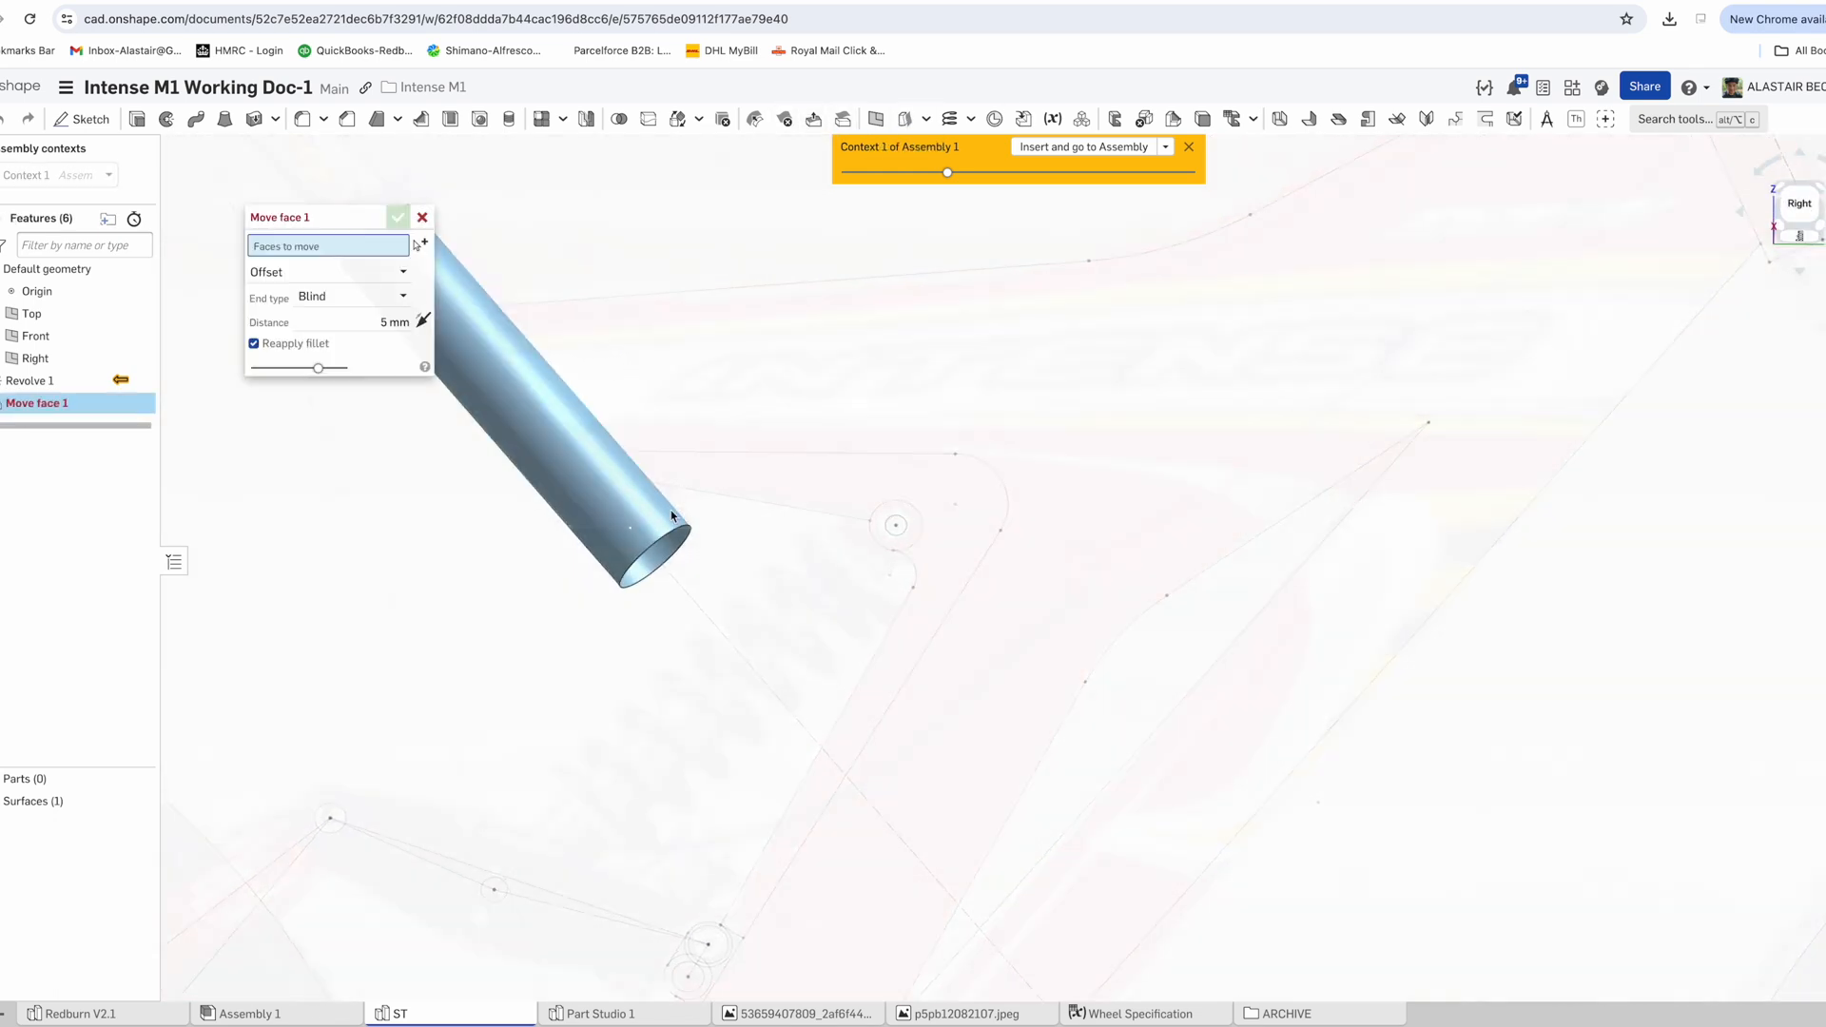
left_click(422, 218)
left_click(926, 119)
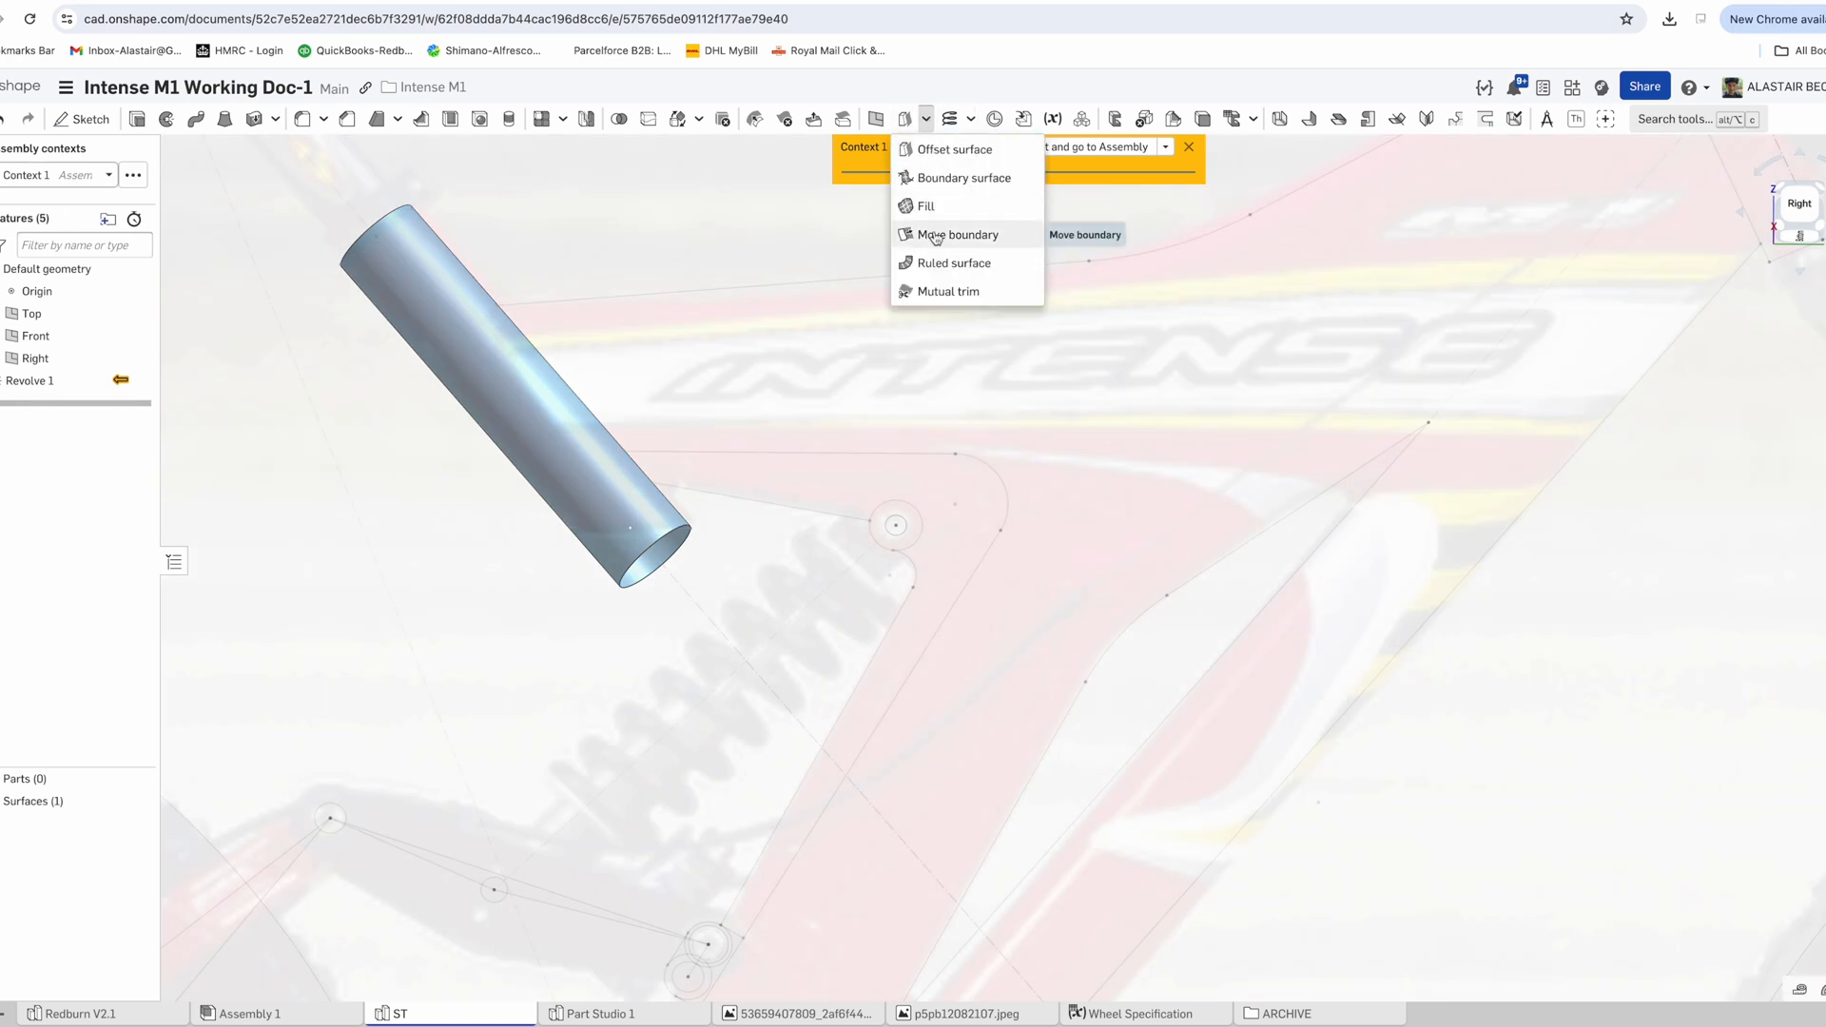
left_click(930, 233)
left_click(631, 582)
left_click(269, 315)
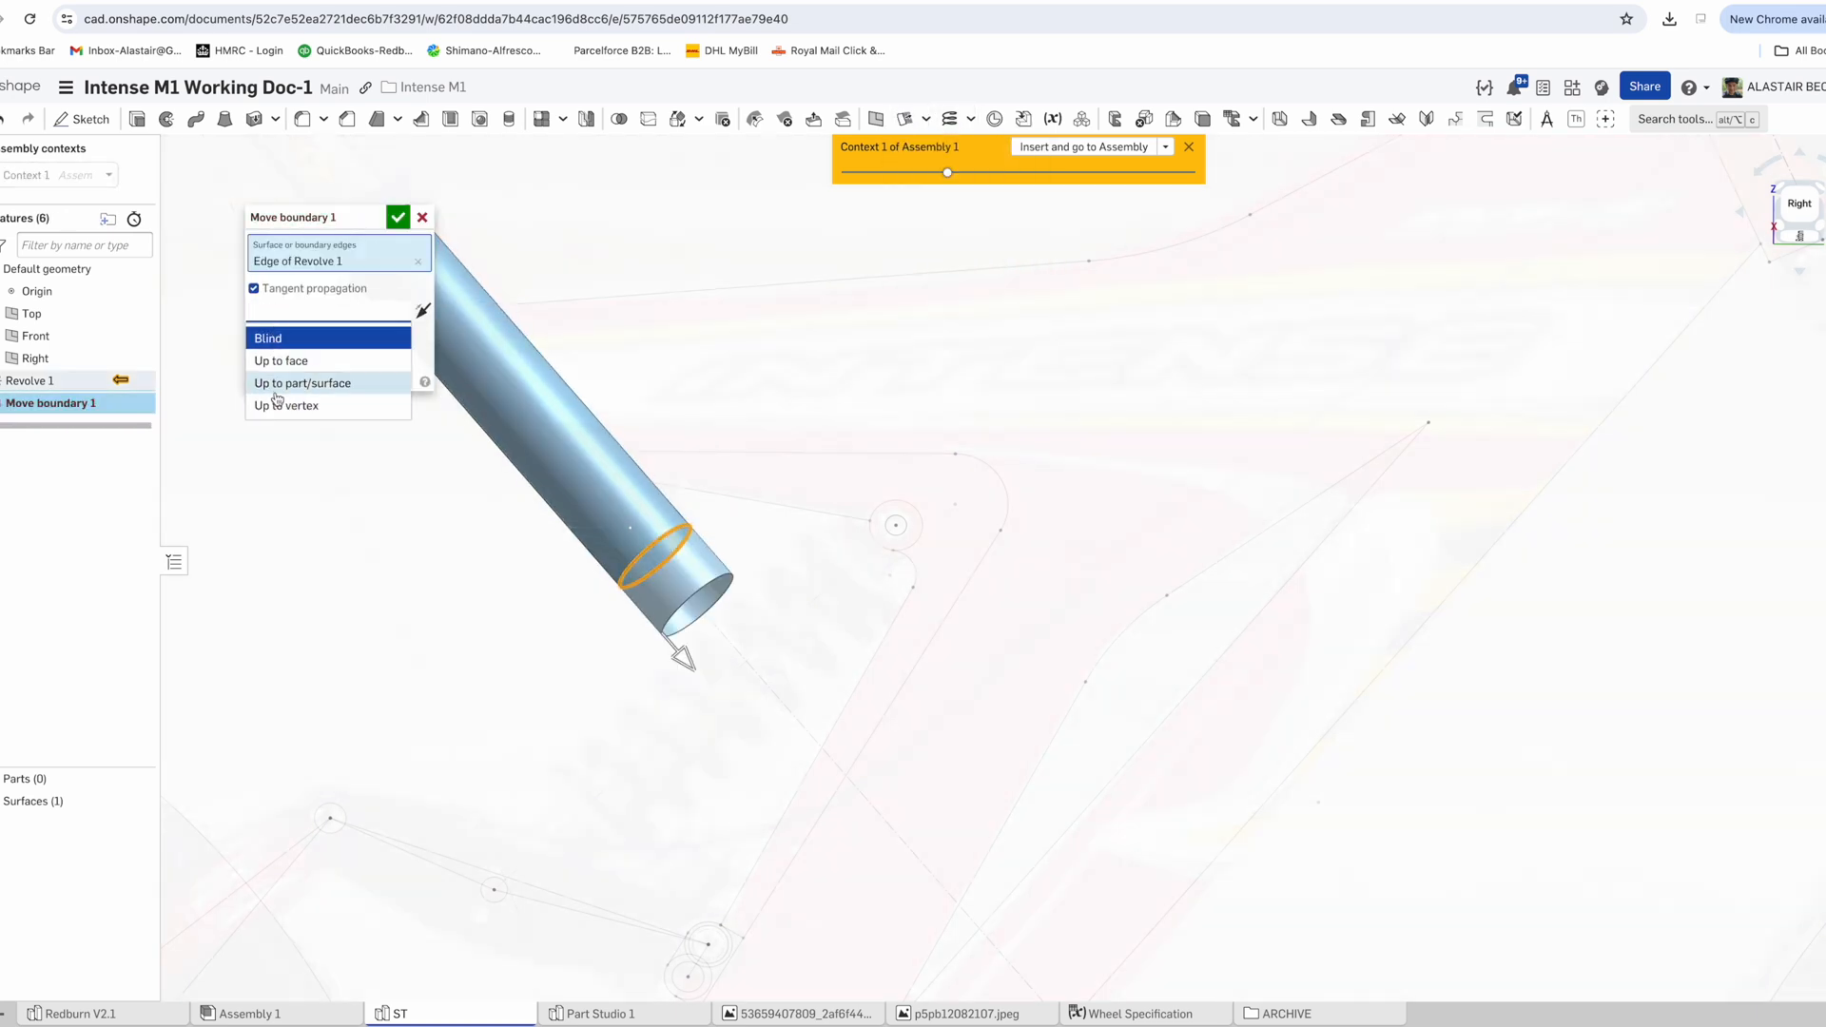
left_click(421, 218)
Project the seat tube's horizontal lower cut line into a Right plane sketch and extrude it as a symmetric surface 112 mm deep
scroll(526, 369, "down", 1)
left_click(82, 119)
left_click(35, 357)
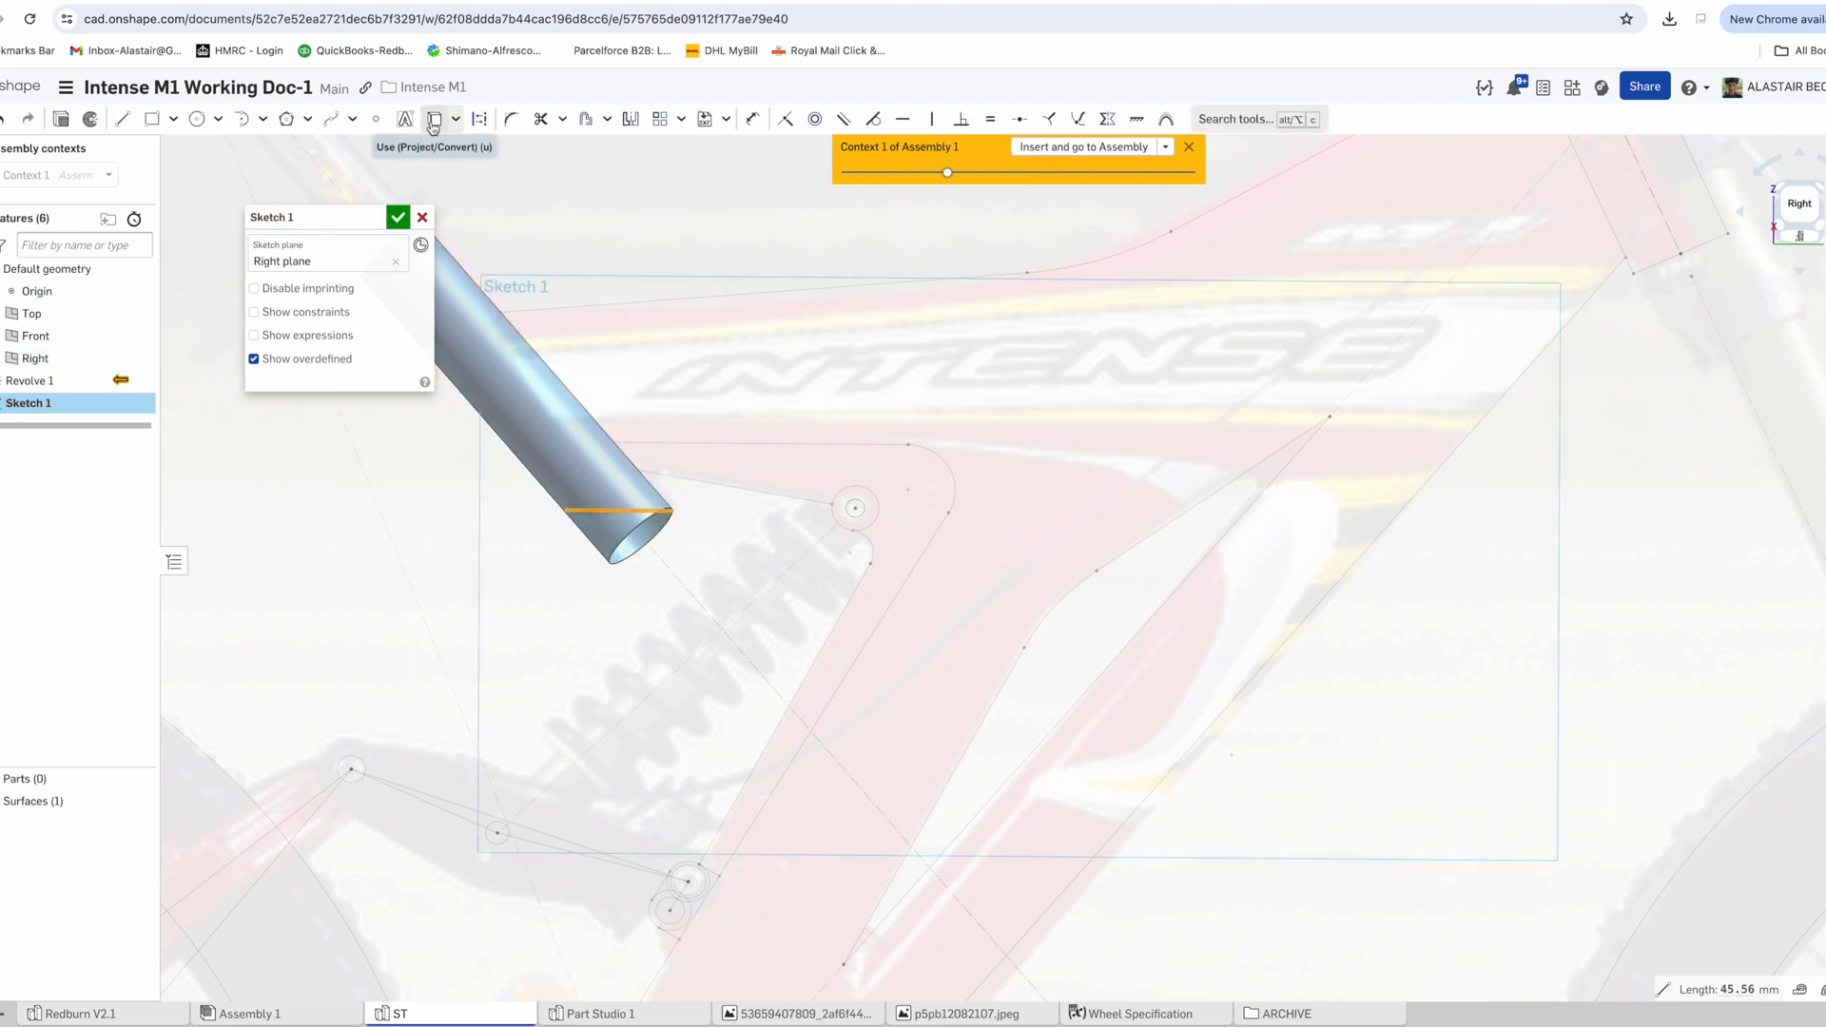
left_click(60, 119)
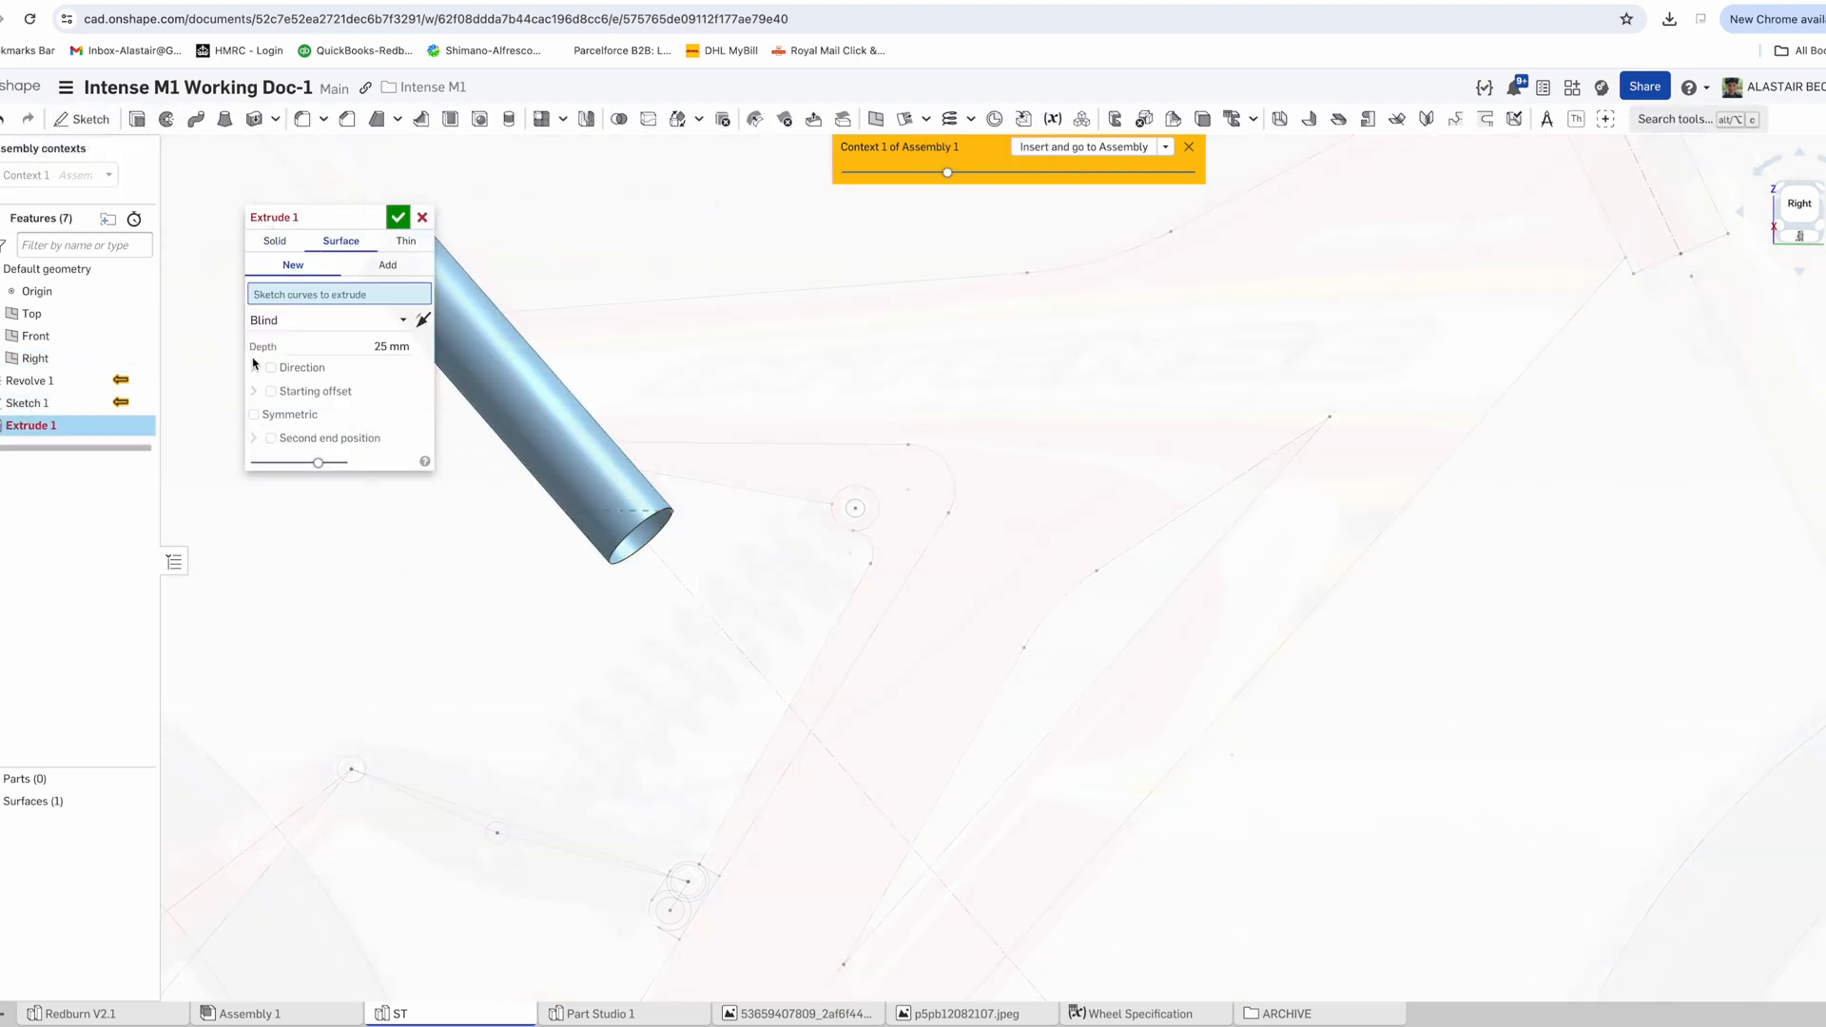
left_click(287, 433)
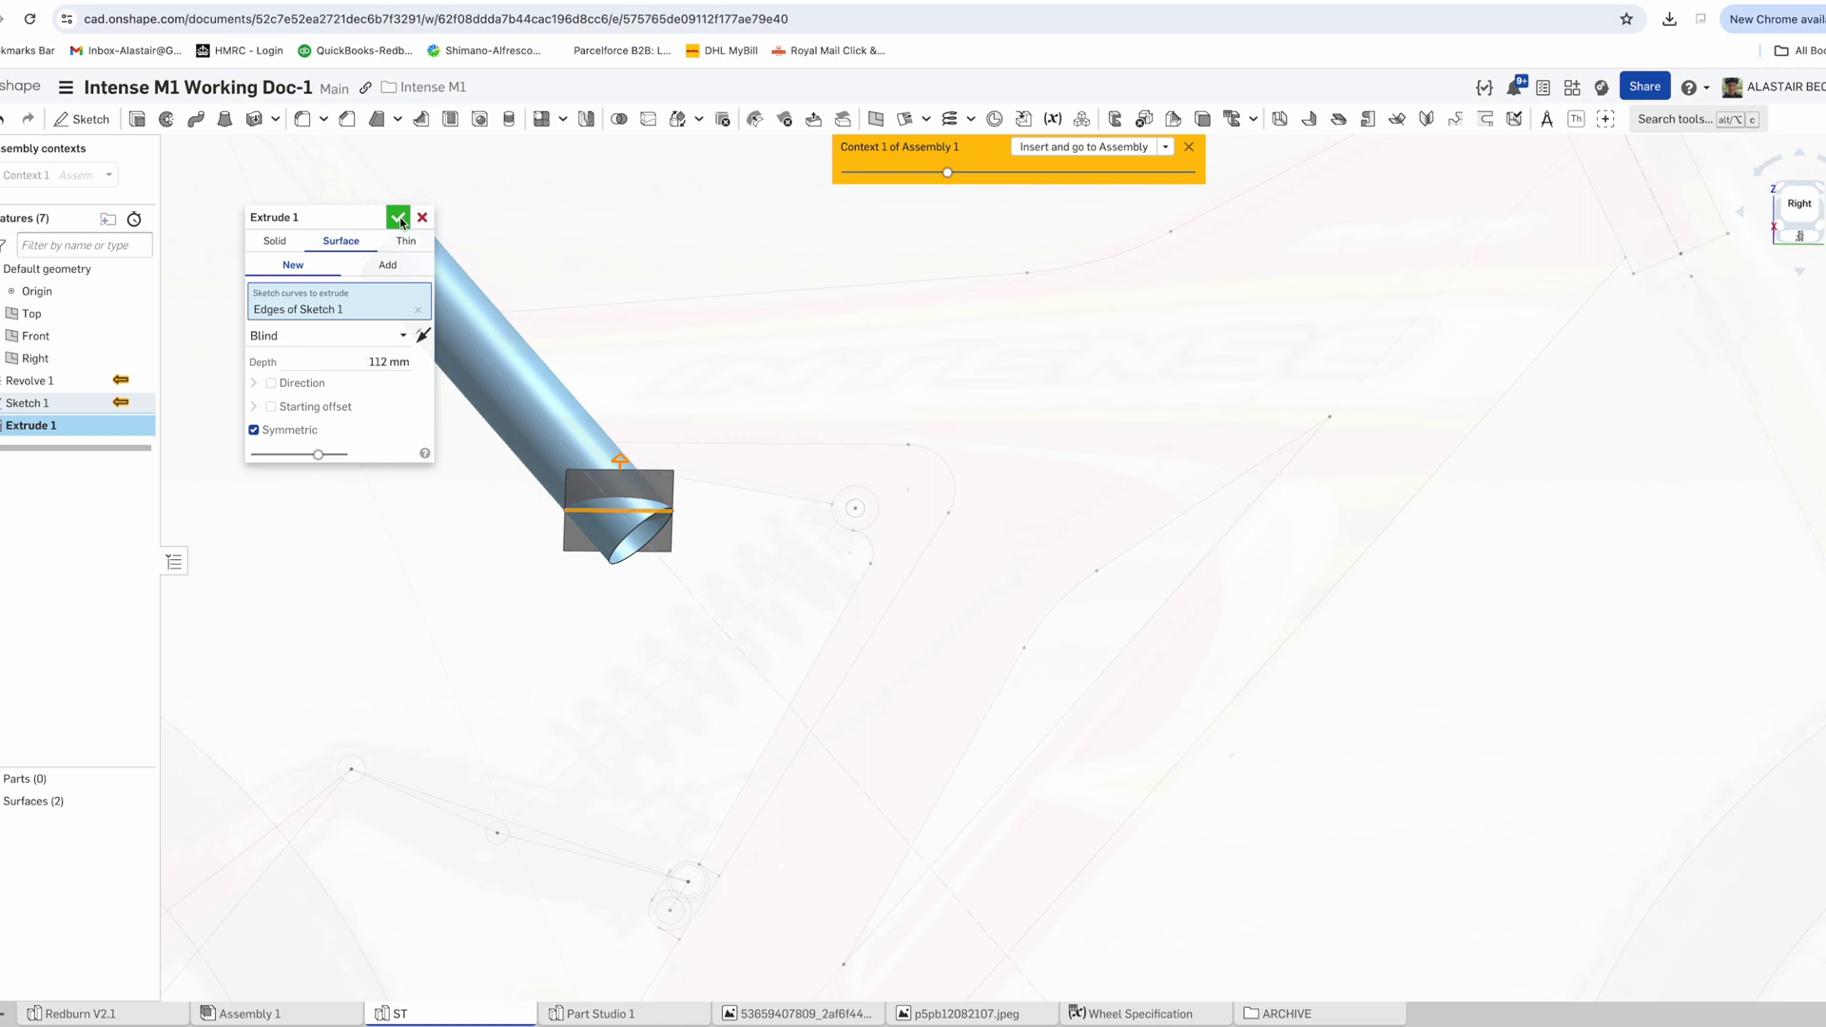
left_click(400, 220)
Split the tube surface with the extruded cutting surface, keeping only the upper side
left_click(648, 118)
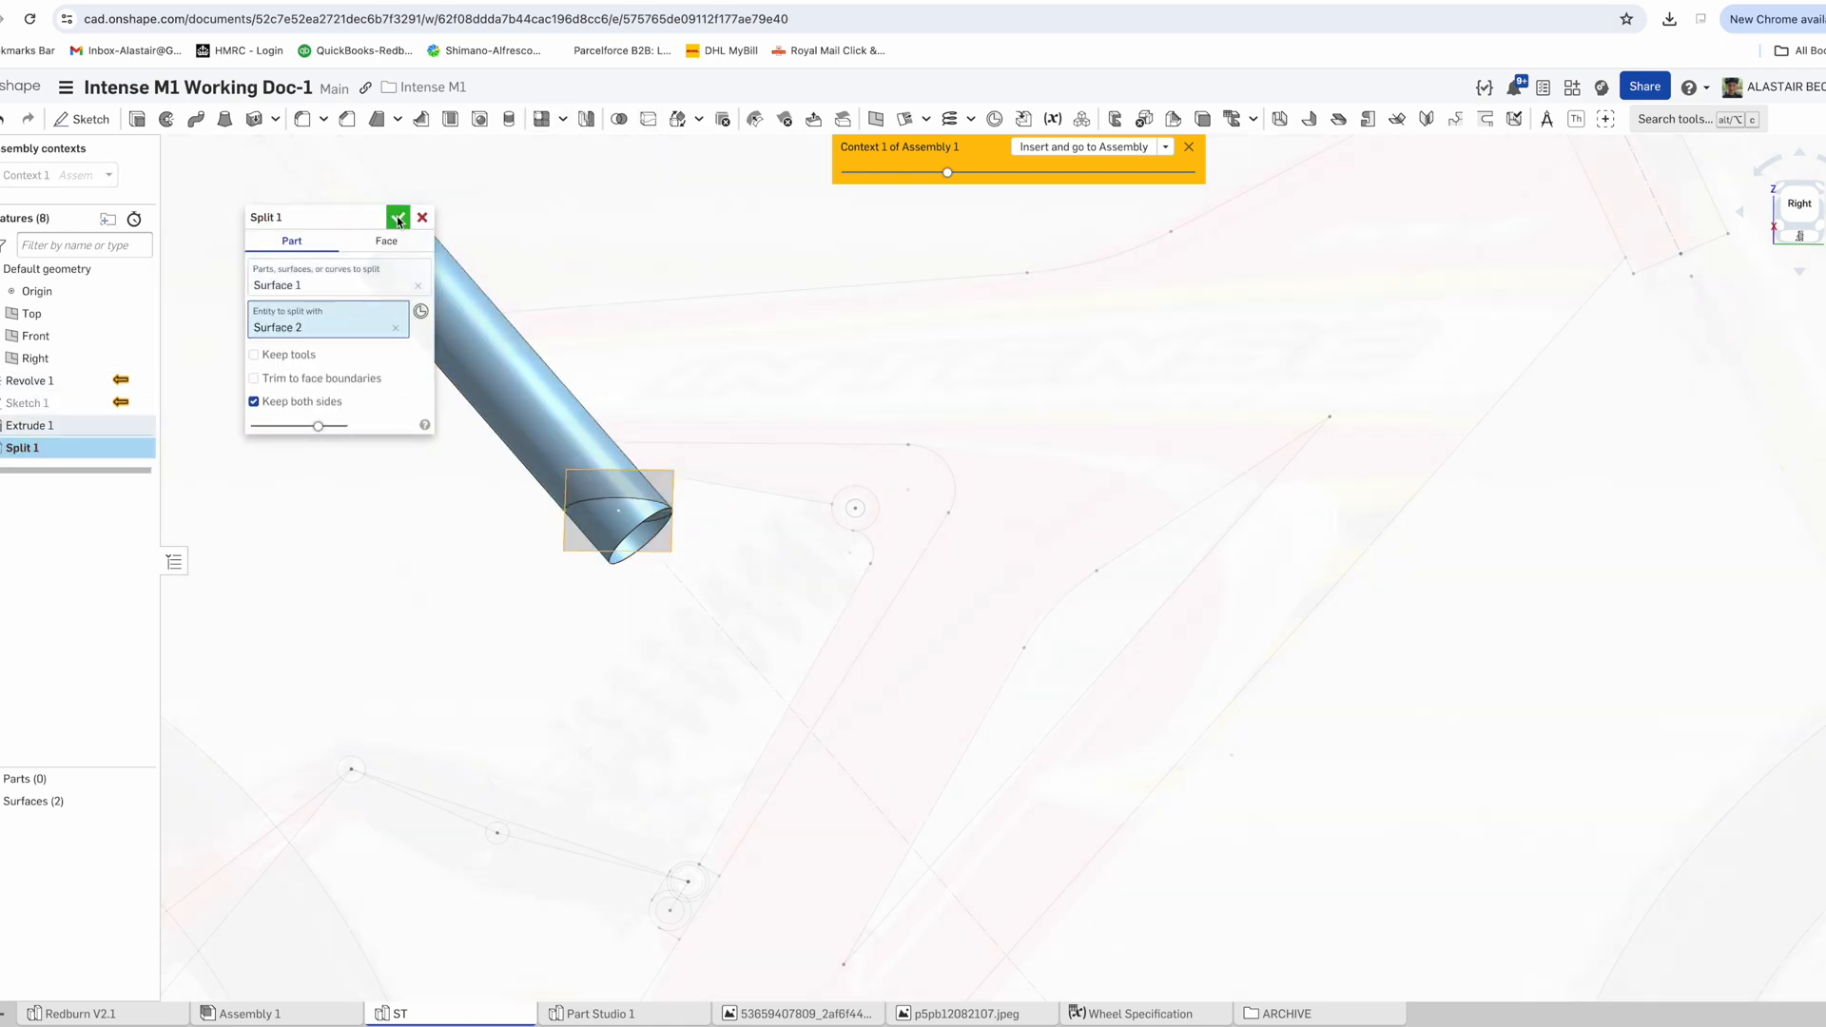
left_click(315, 403)
left_click(398, 216)
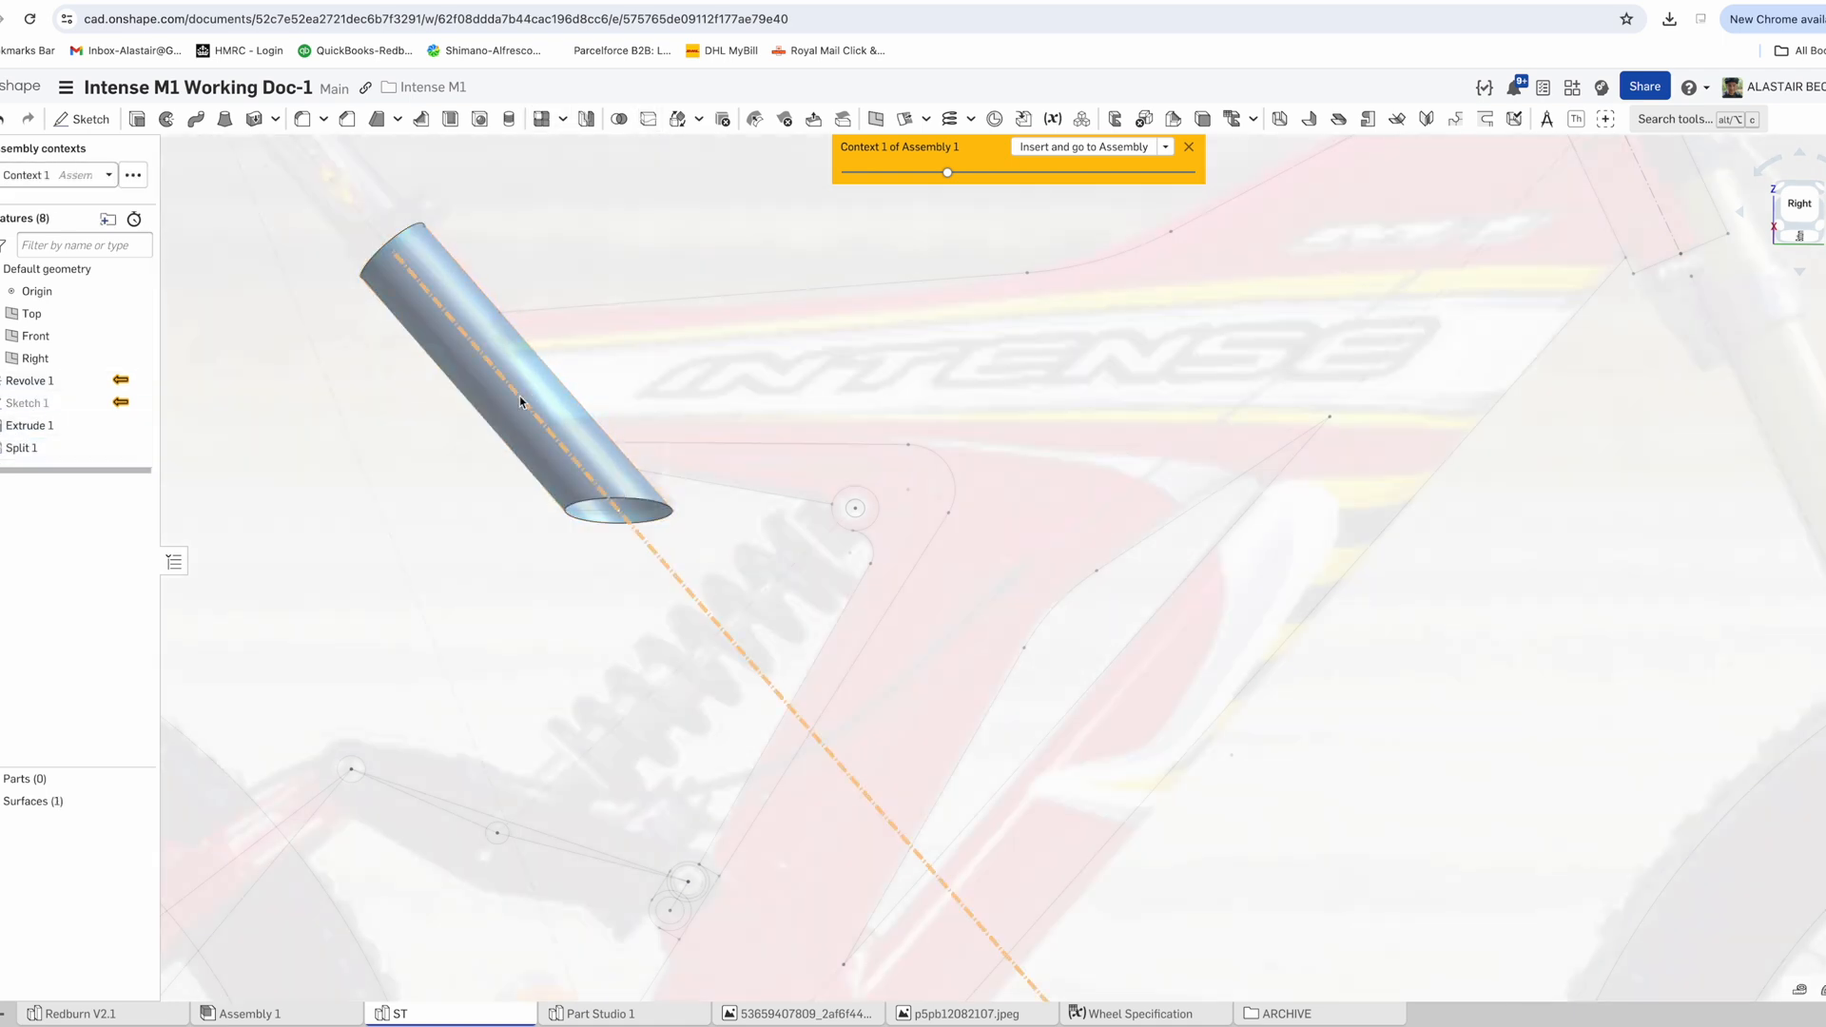
Thicken the trimmed tube surface into a new solid thin-walled tube
left_click(275, 119)
left_click(290, 146)
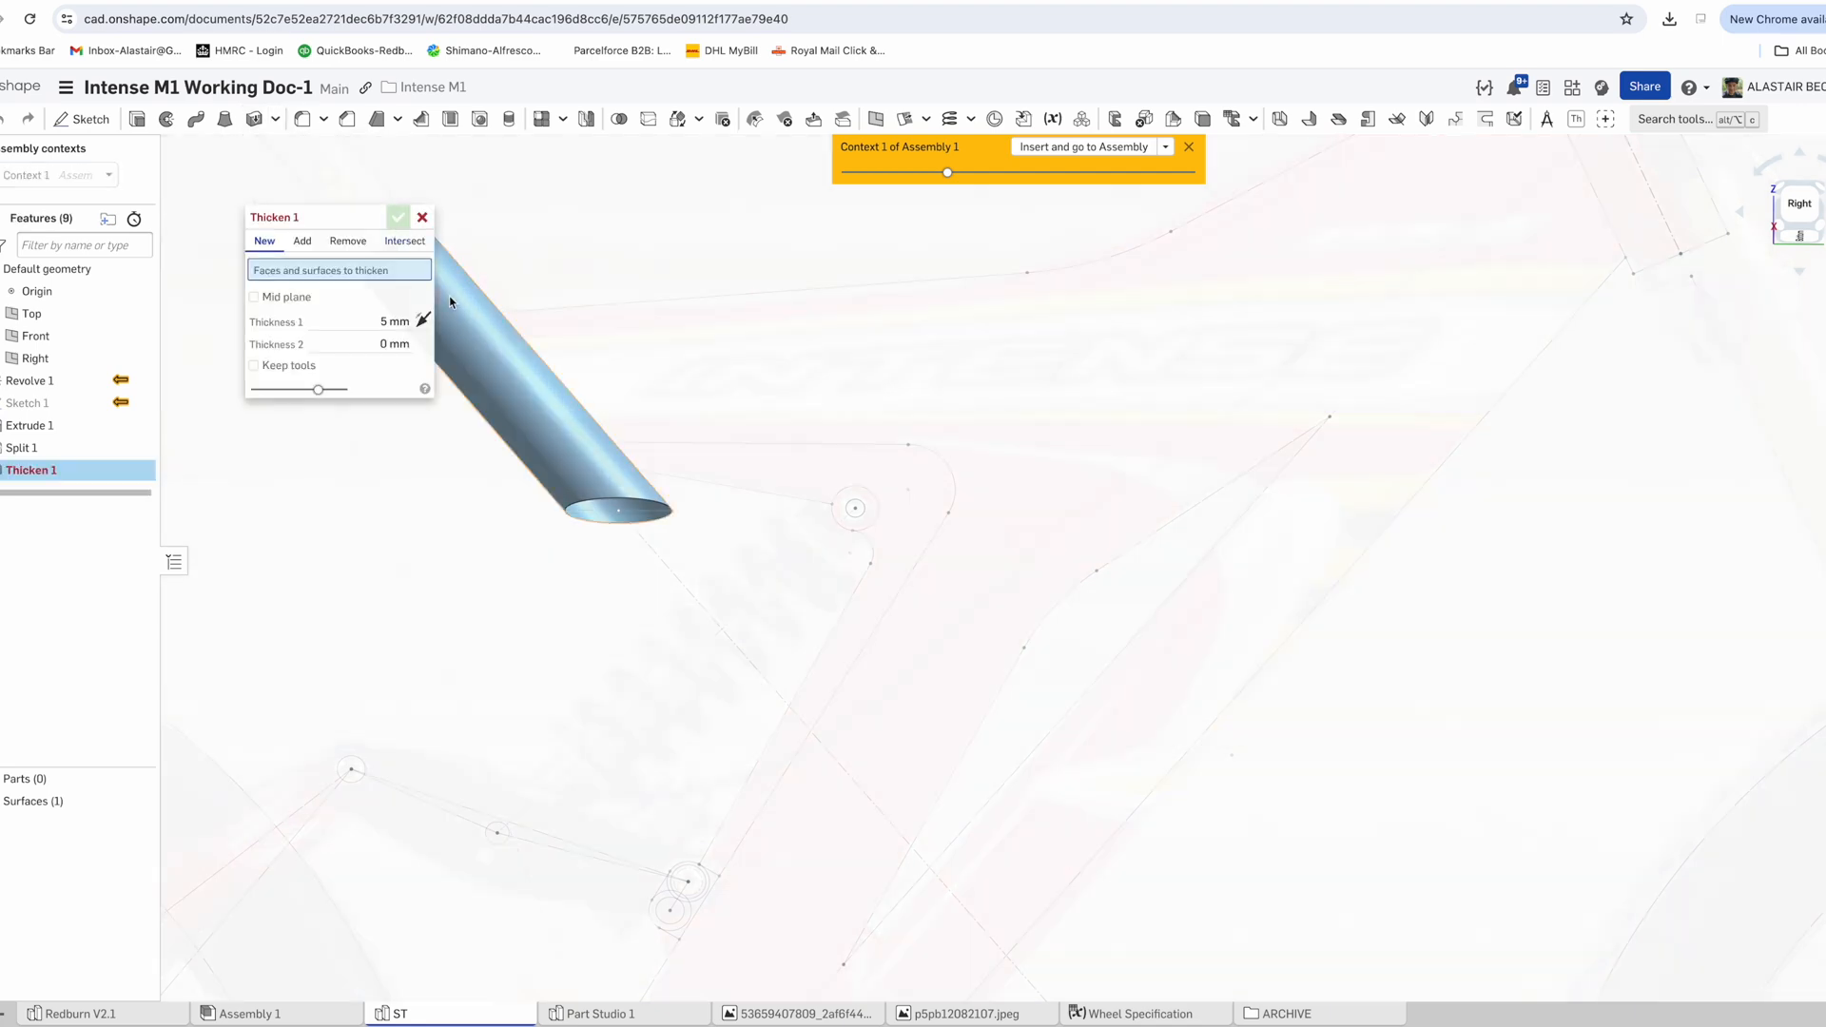
right_click_drag(693, 538, 687, 415)
scroll(633, 464, "up", 5)
left_click(399, 217)
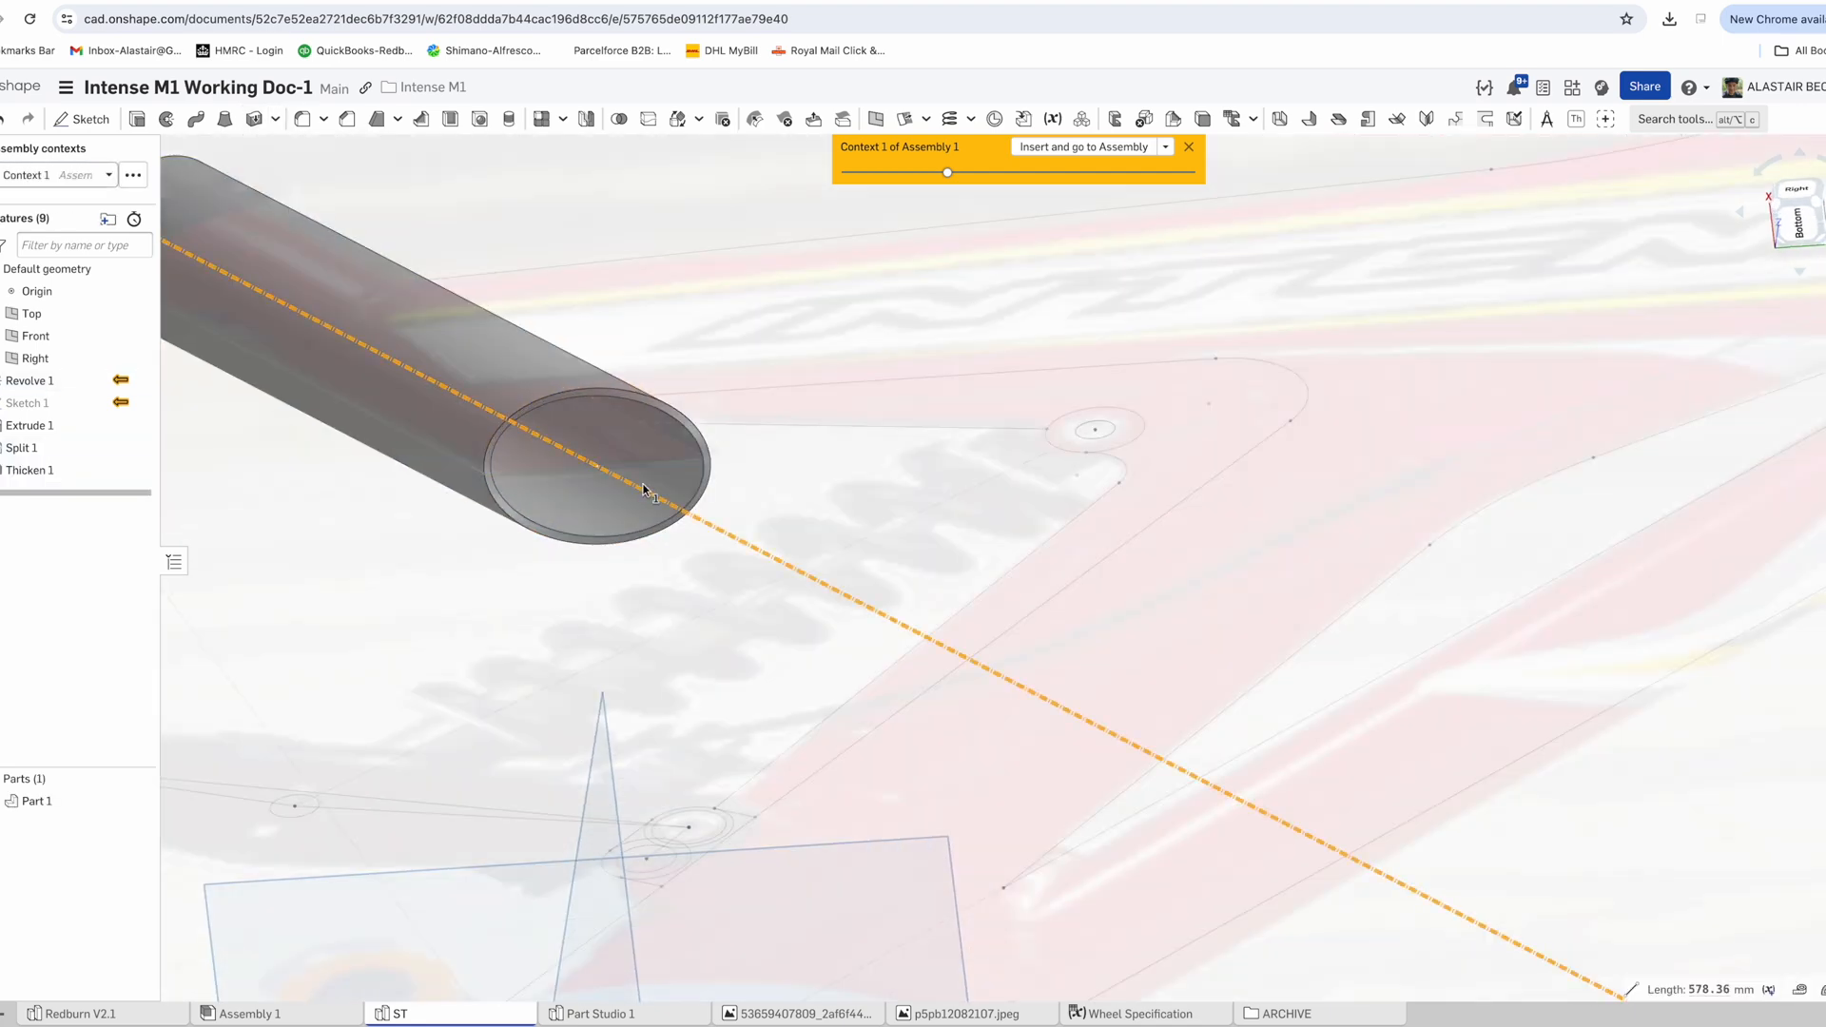
Examine the thickened seat tube against the bike photo from the right and at an angle
scroll(617, 497, "down", 15)
right_click_drag(623, 505, 677, 601)
left_click(1797, 210)
key("f")
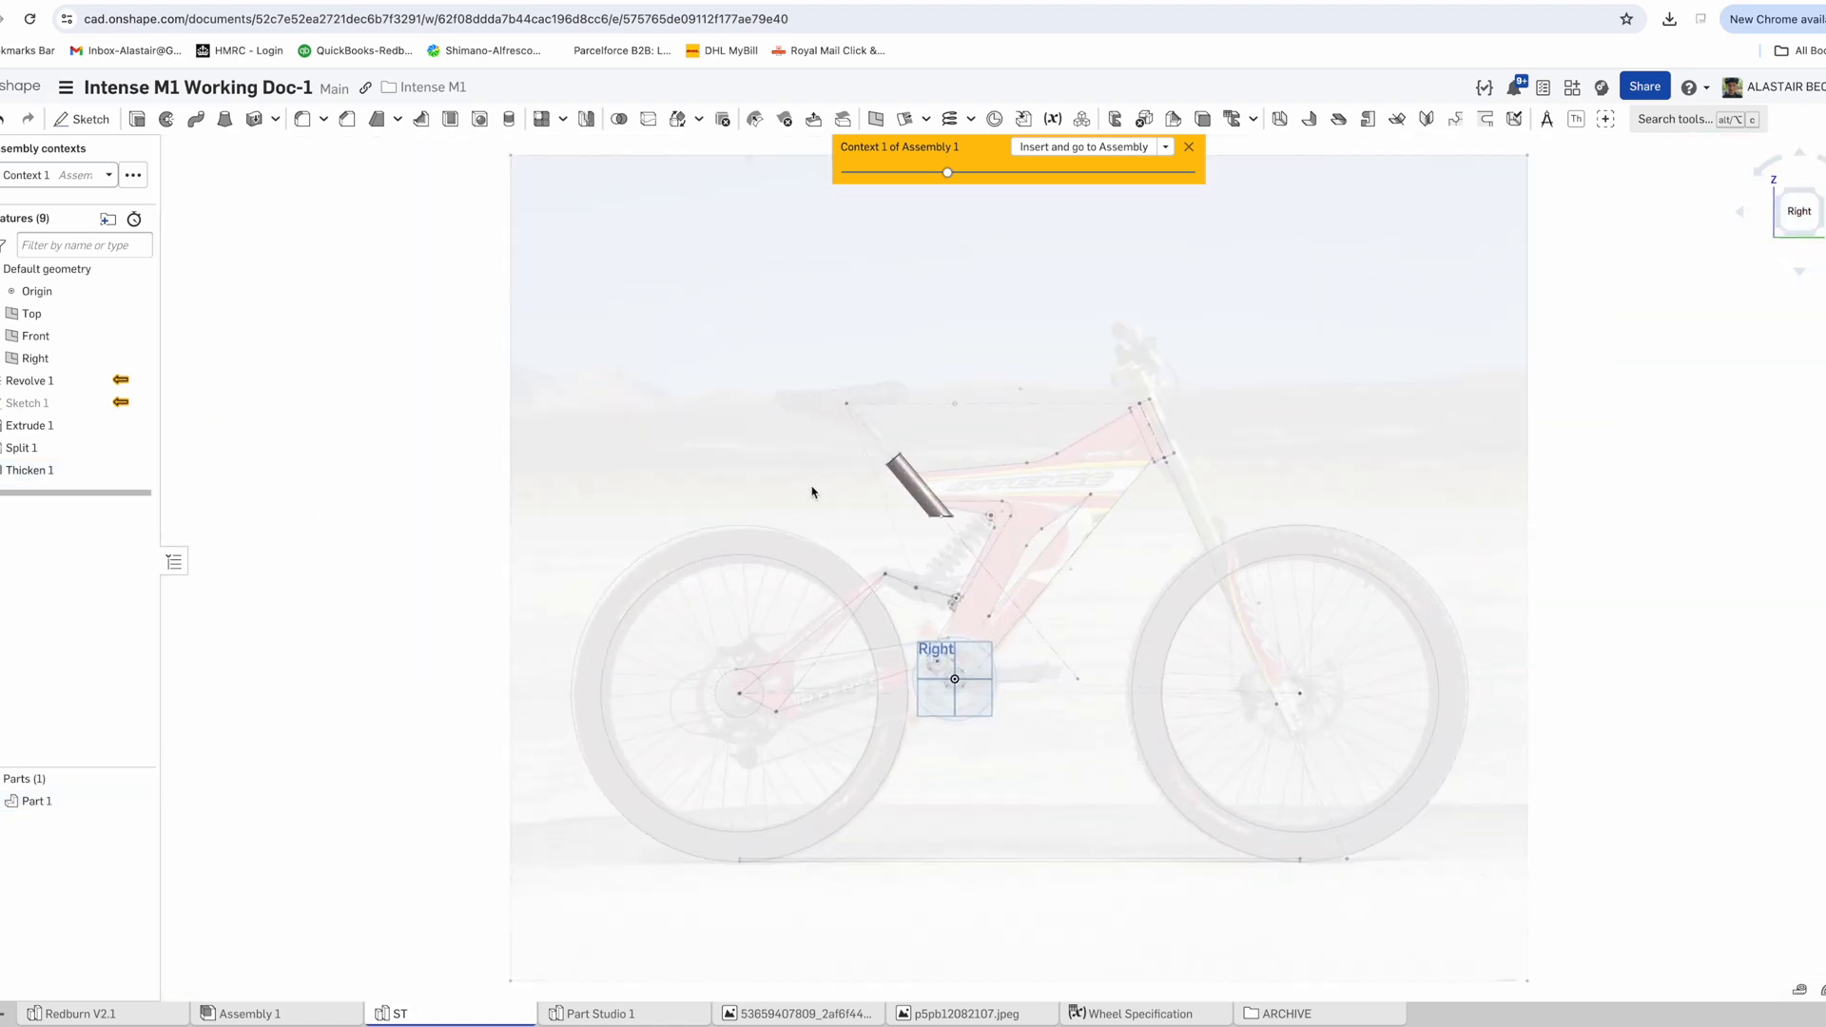
scroll(920, 489, "up", 5)
right_click_drag(921, 489, 982, 522)
scroll(974, 457, "up", 2)
scroll(562, 431, "down", 3)
scroll(982, 412, "up", 2)
right_click_drag(861, 435, 821, 459)
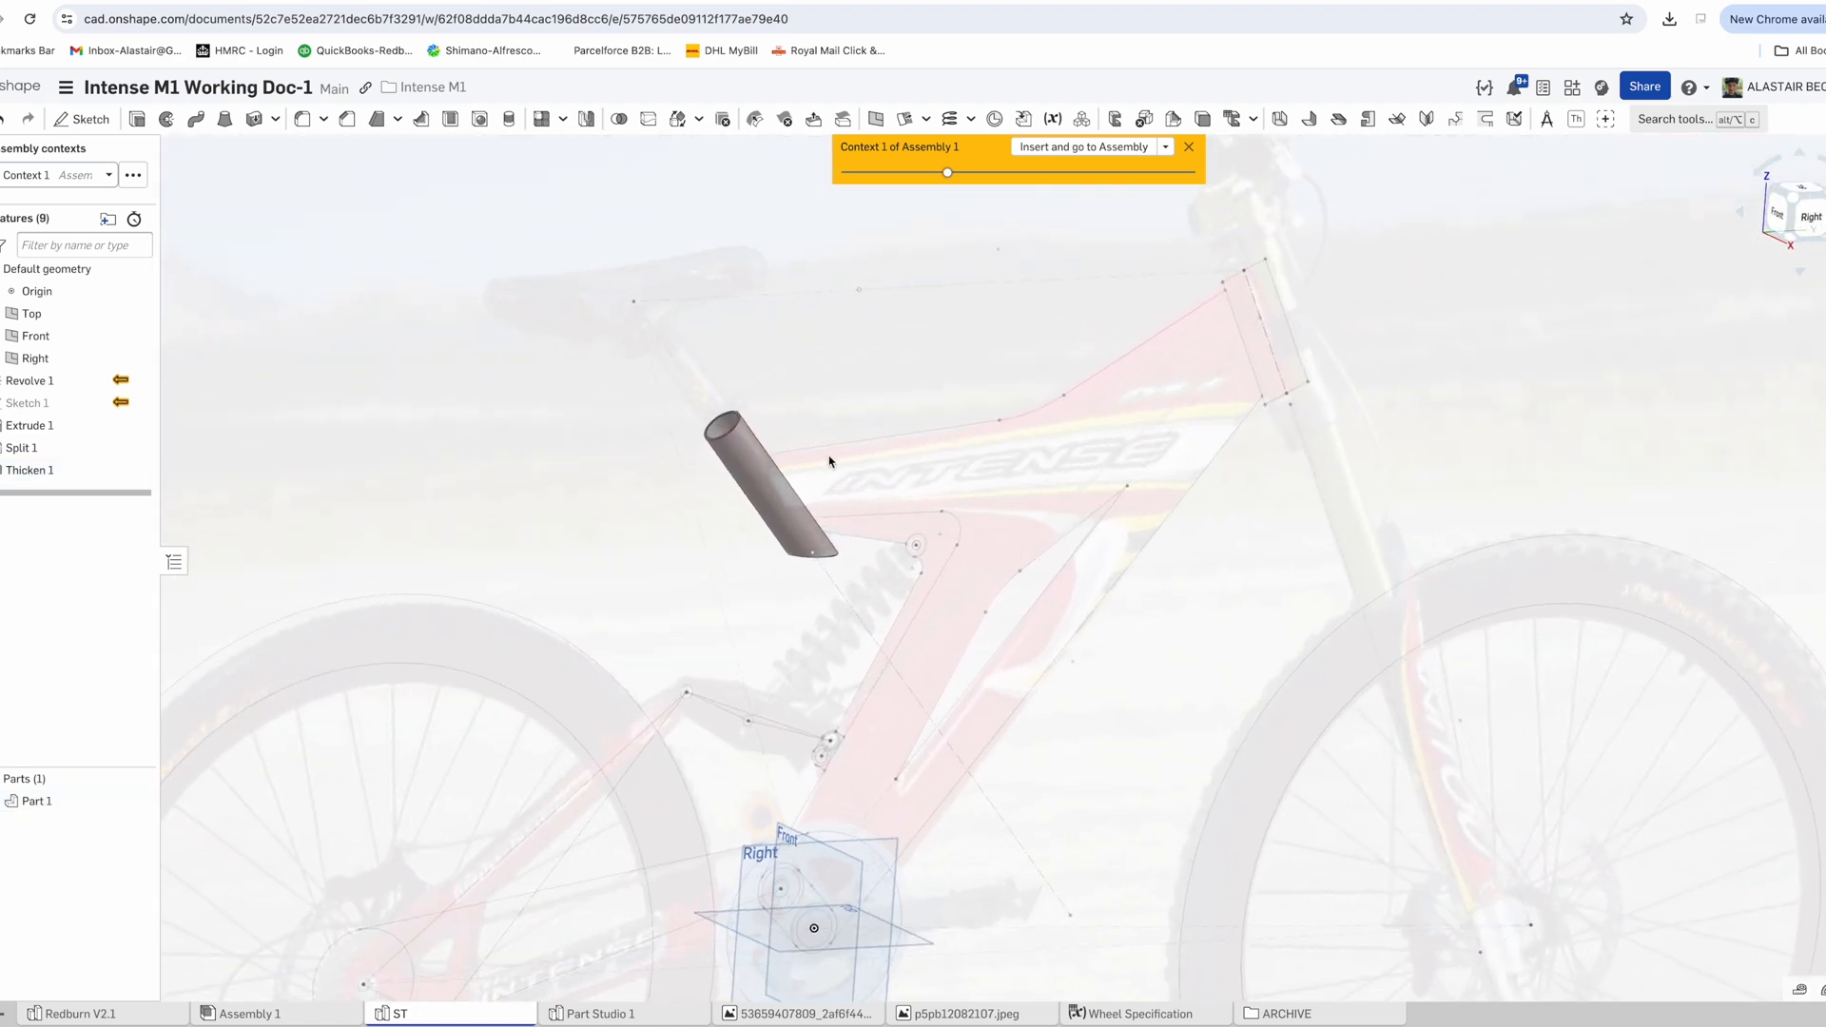
scroll(821, 459, "up", 2)
Rename the tube part Seat Tube and insert it into the assembly
right_click(36, 800)
left_click(130, 468)
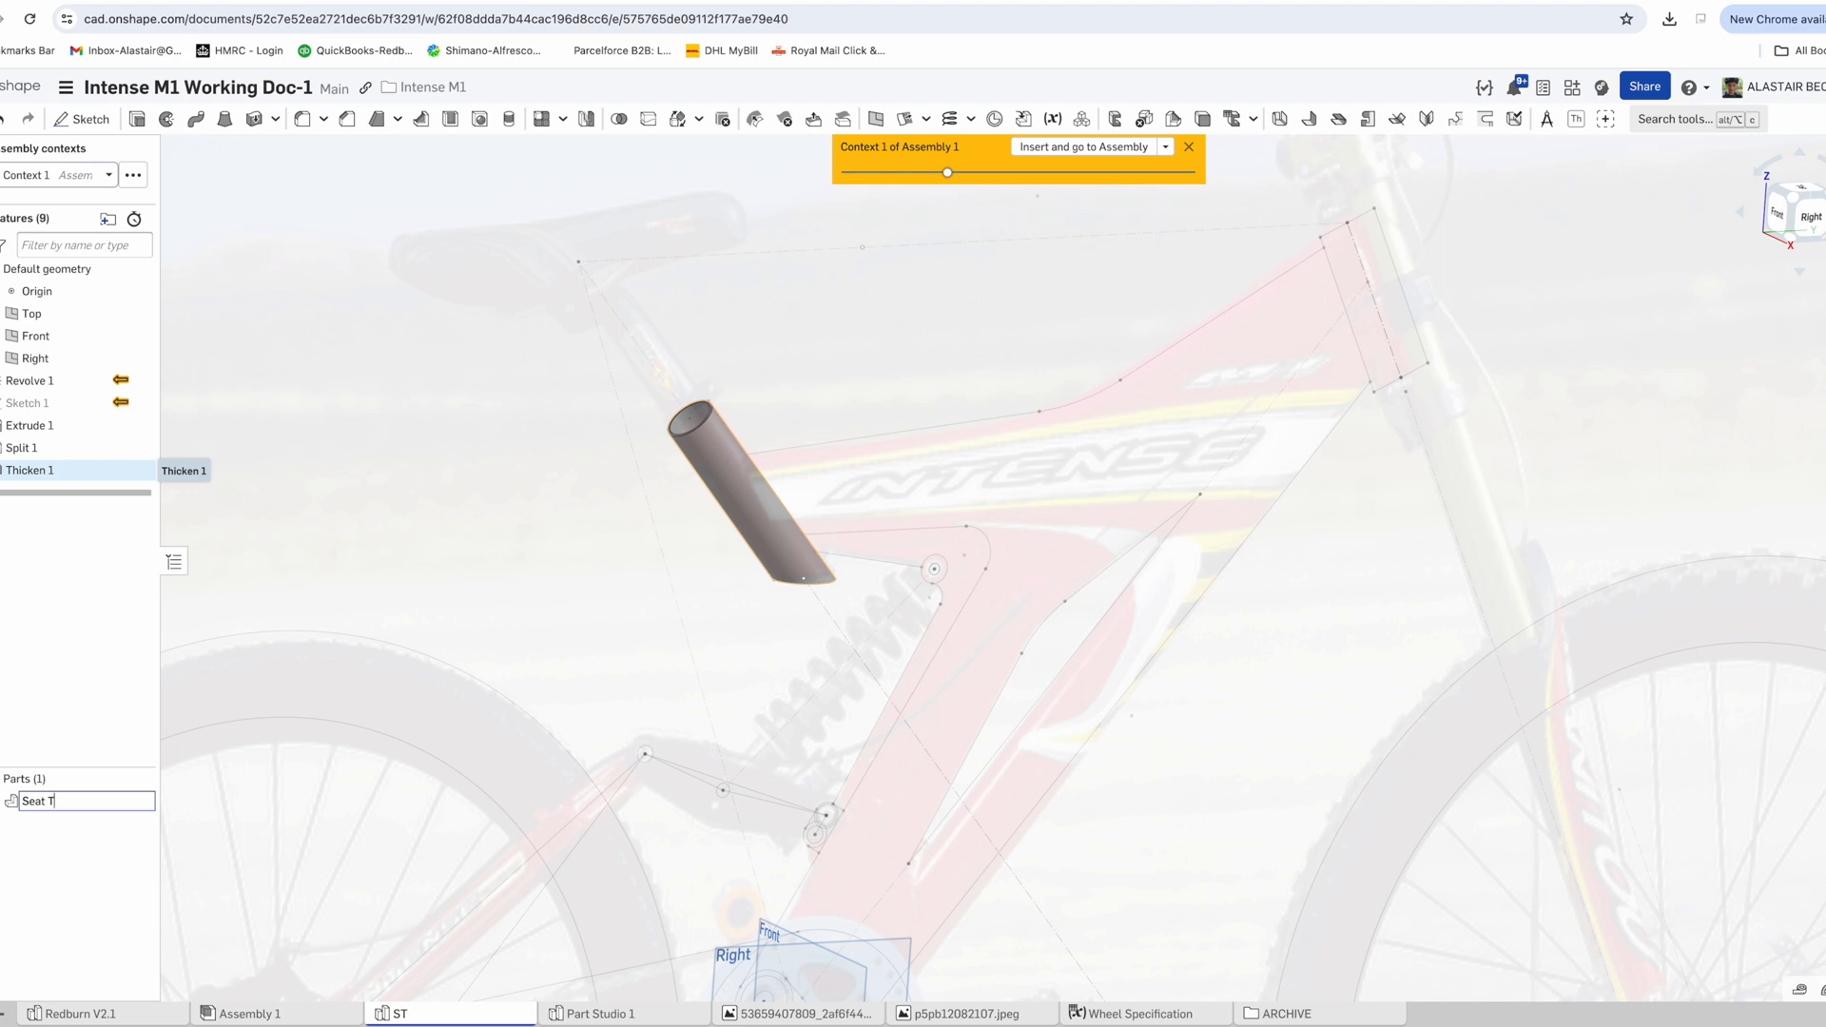
key("Return")
scroll(534, 431, "down", 4)
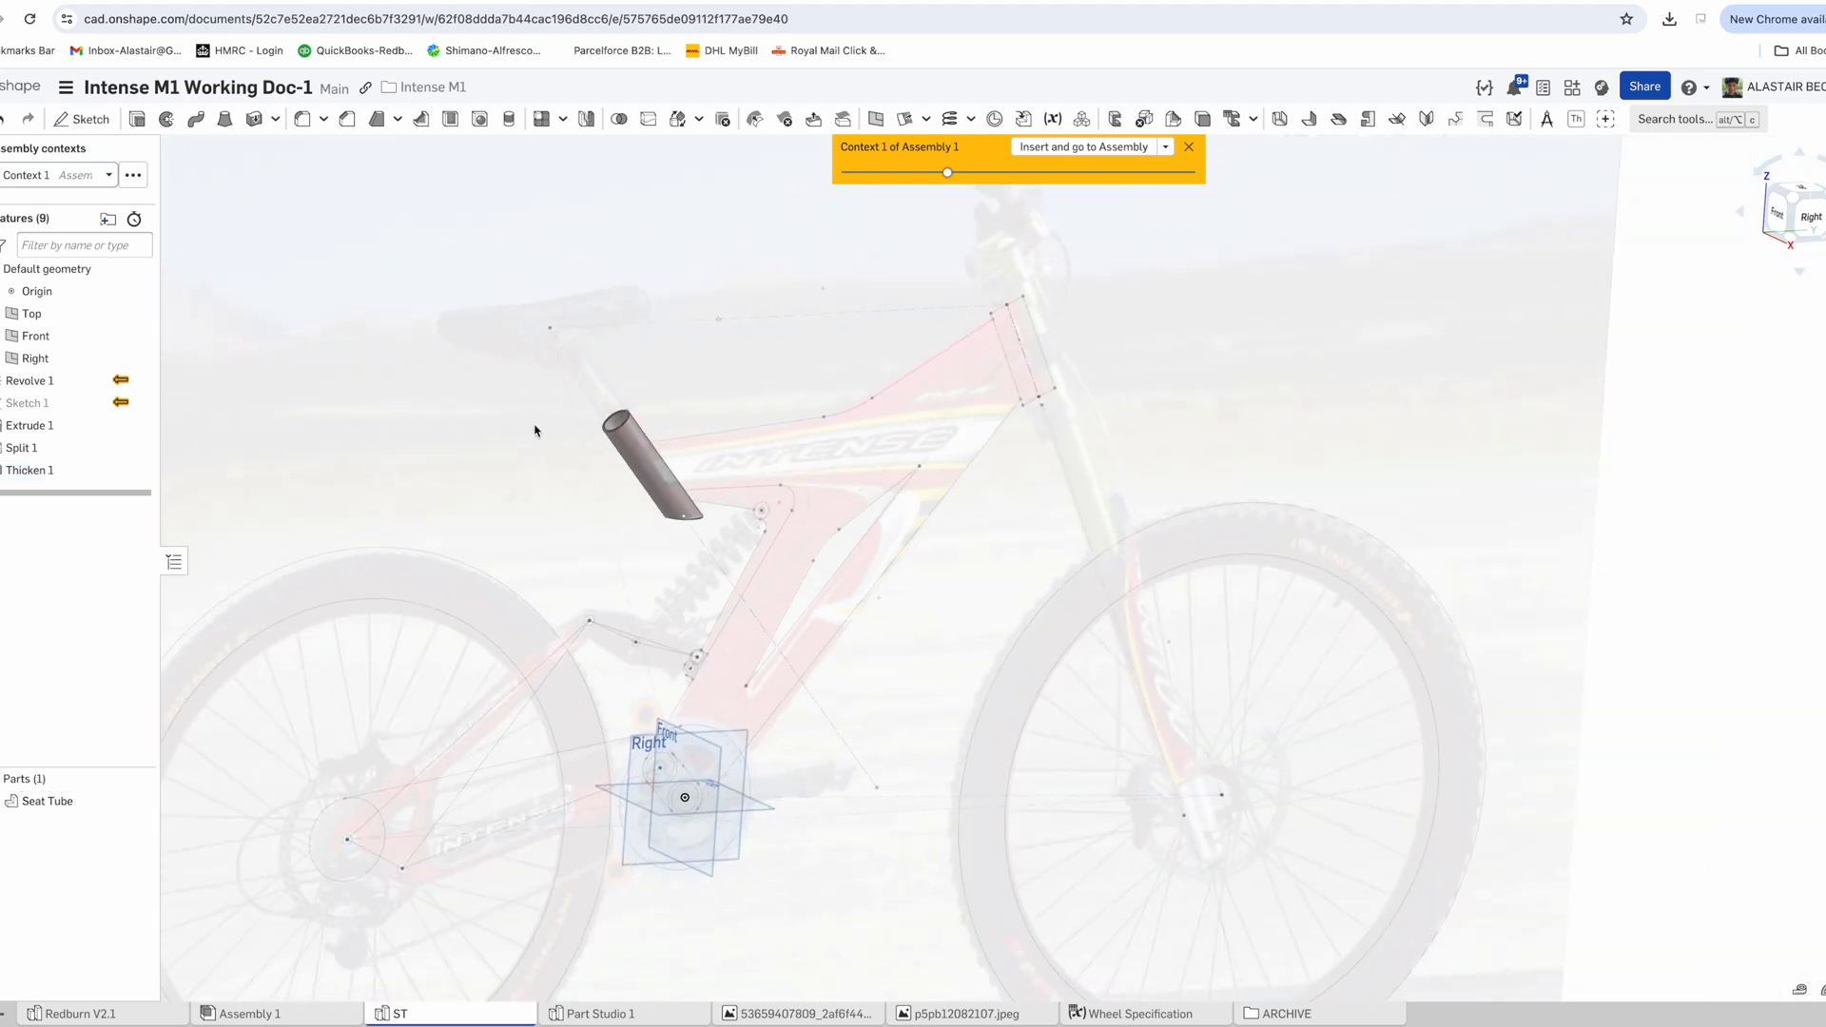
left_click(1045, 154)
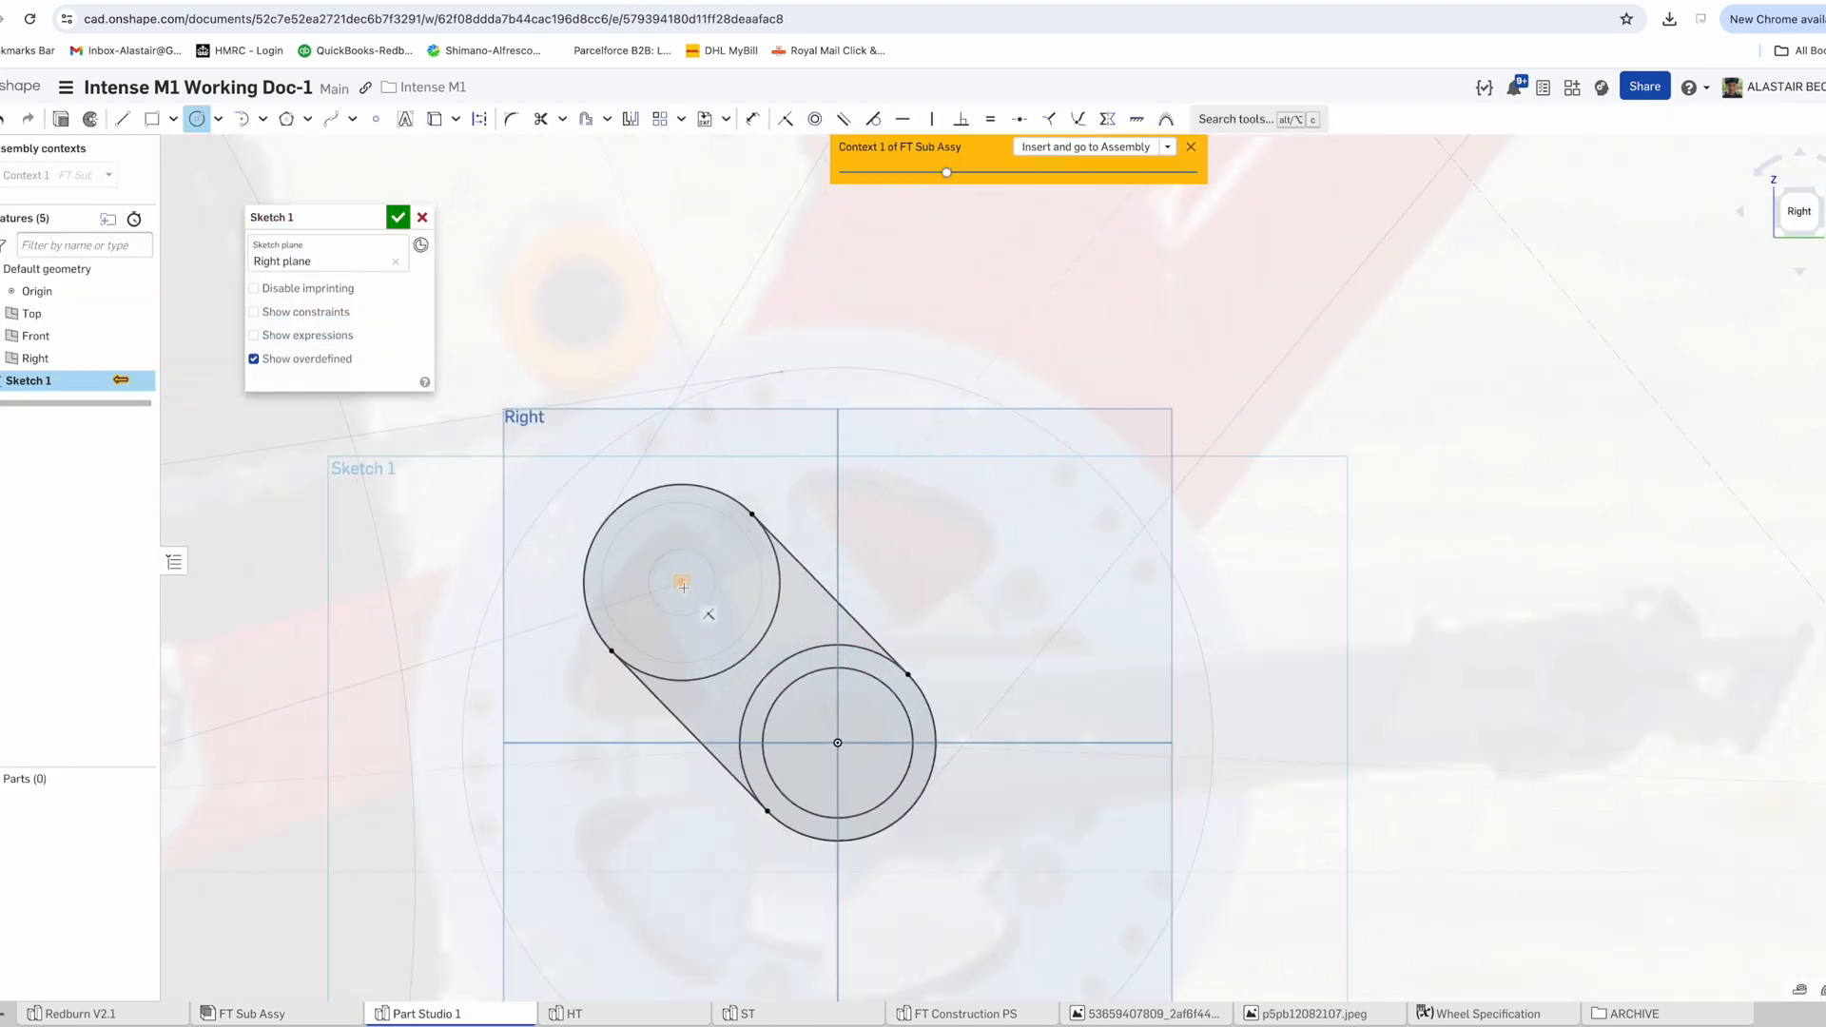
Draw a concentric inner circle in the outline's upper round end and dimension it 2 mm inside the reference circle
left_click(691, 516)
key("u")
scroll(709, 517, "up", 5)
left_click(710, 523)
left_click(709, 493)
left_click(710, 507)
type("2")
key("Return")
key("Escape")
scroll(573, 535, "down", 5)
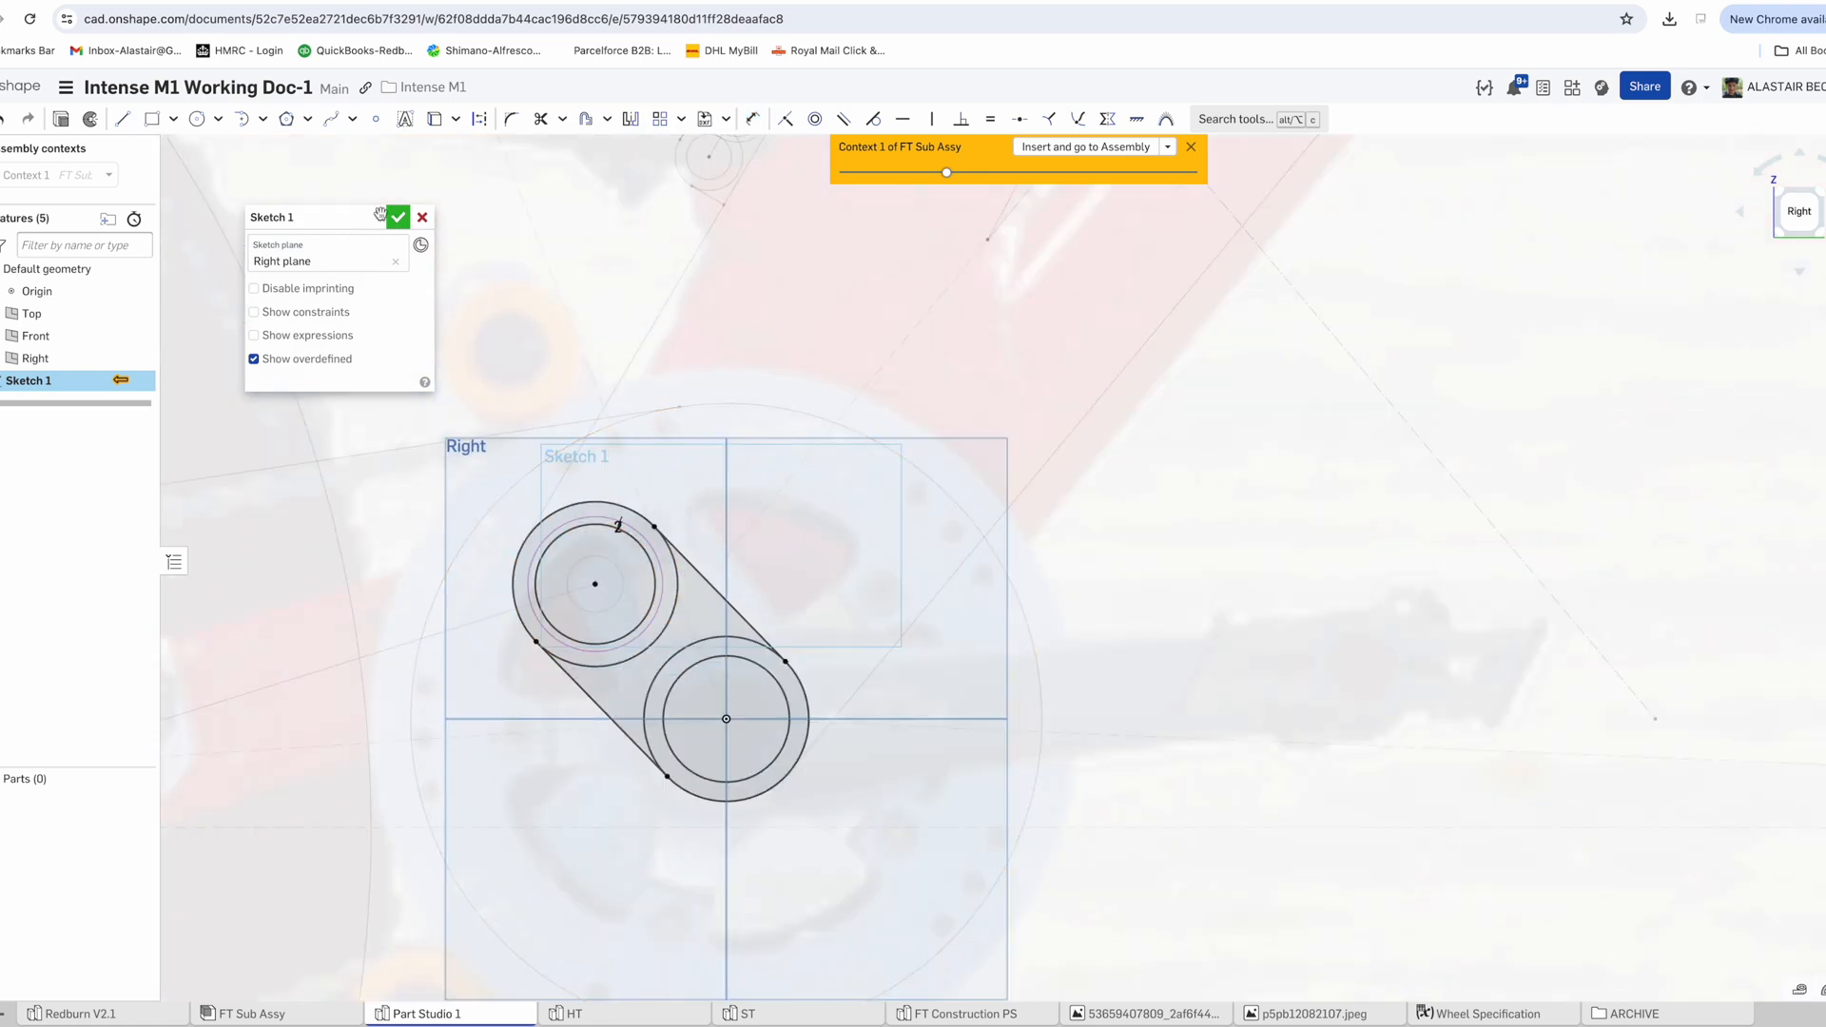
Extrude the link-shaped profile with its two bores symmetrically as a new solid, with a depth of 68-10 mm
left_click(61, 122)
right_click_drag(565, 502, 666, 513)
left_click(265, 245)
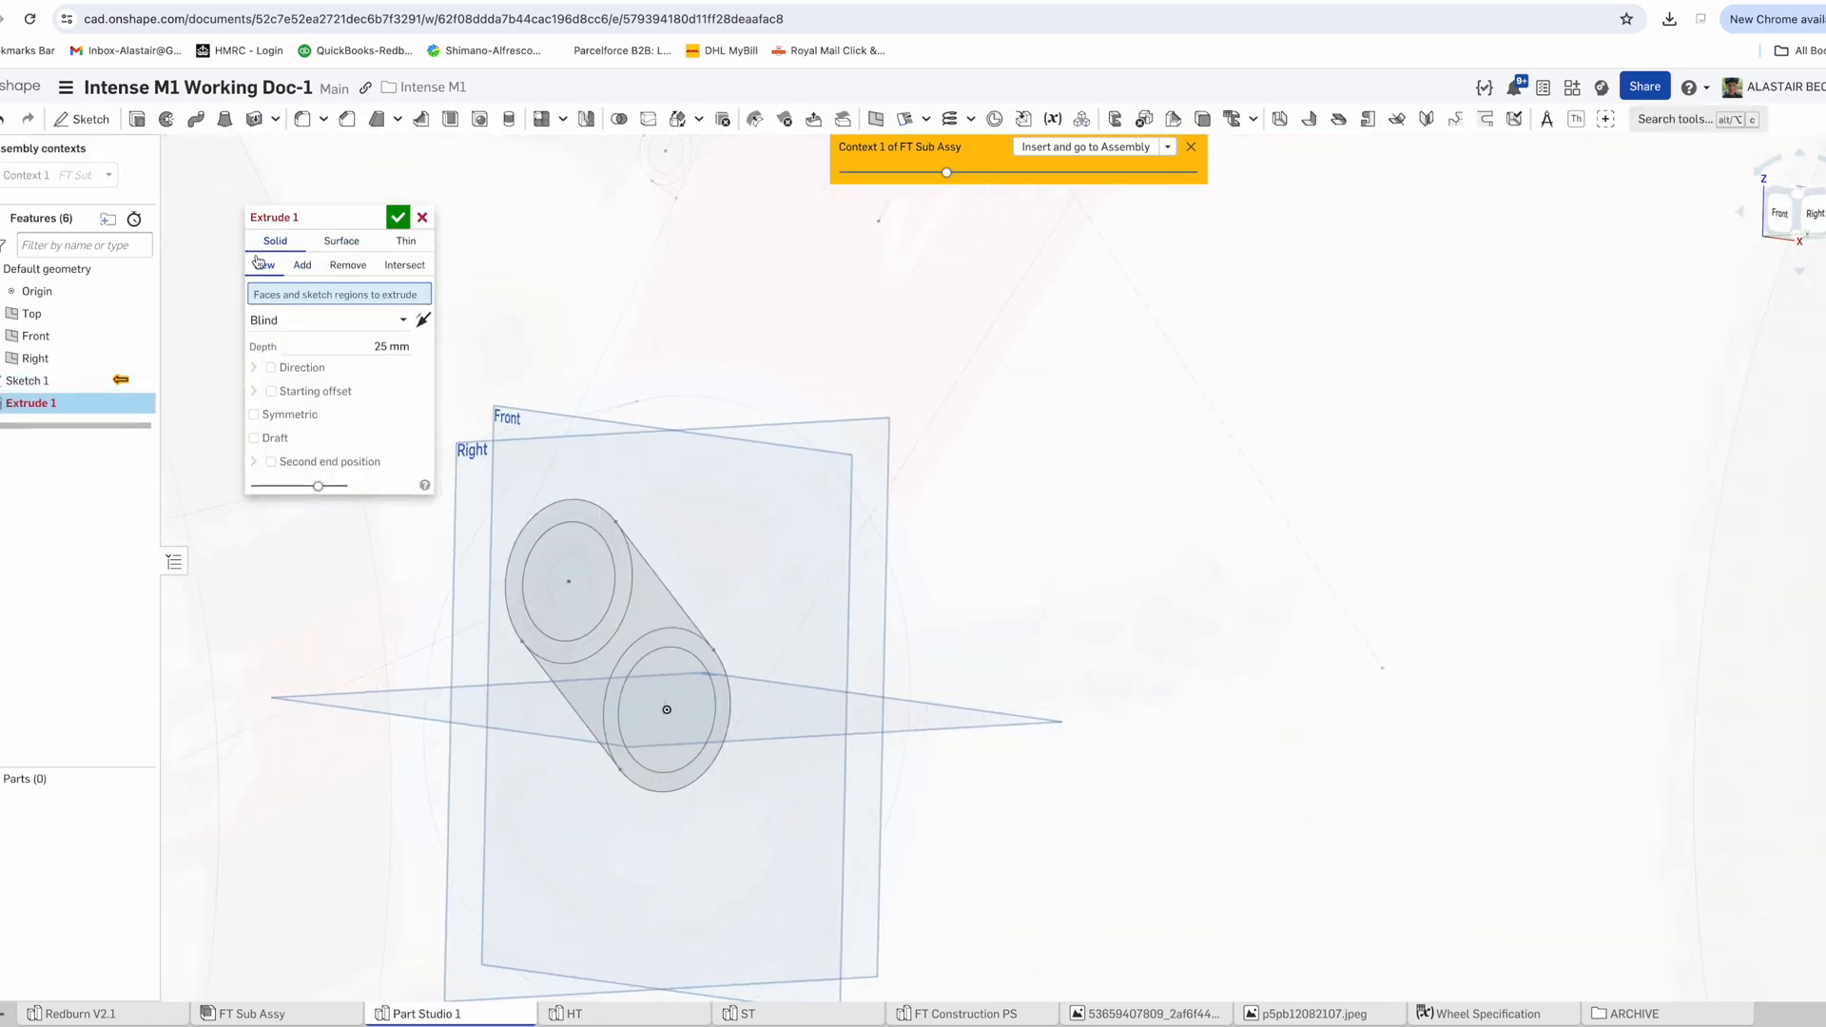
left_click(29, 382)
left_click(254, 430)
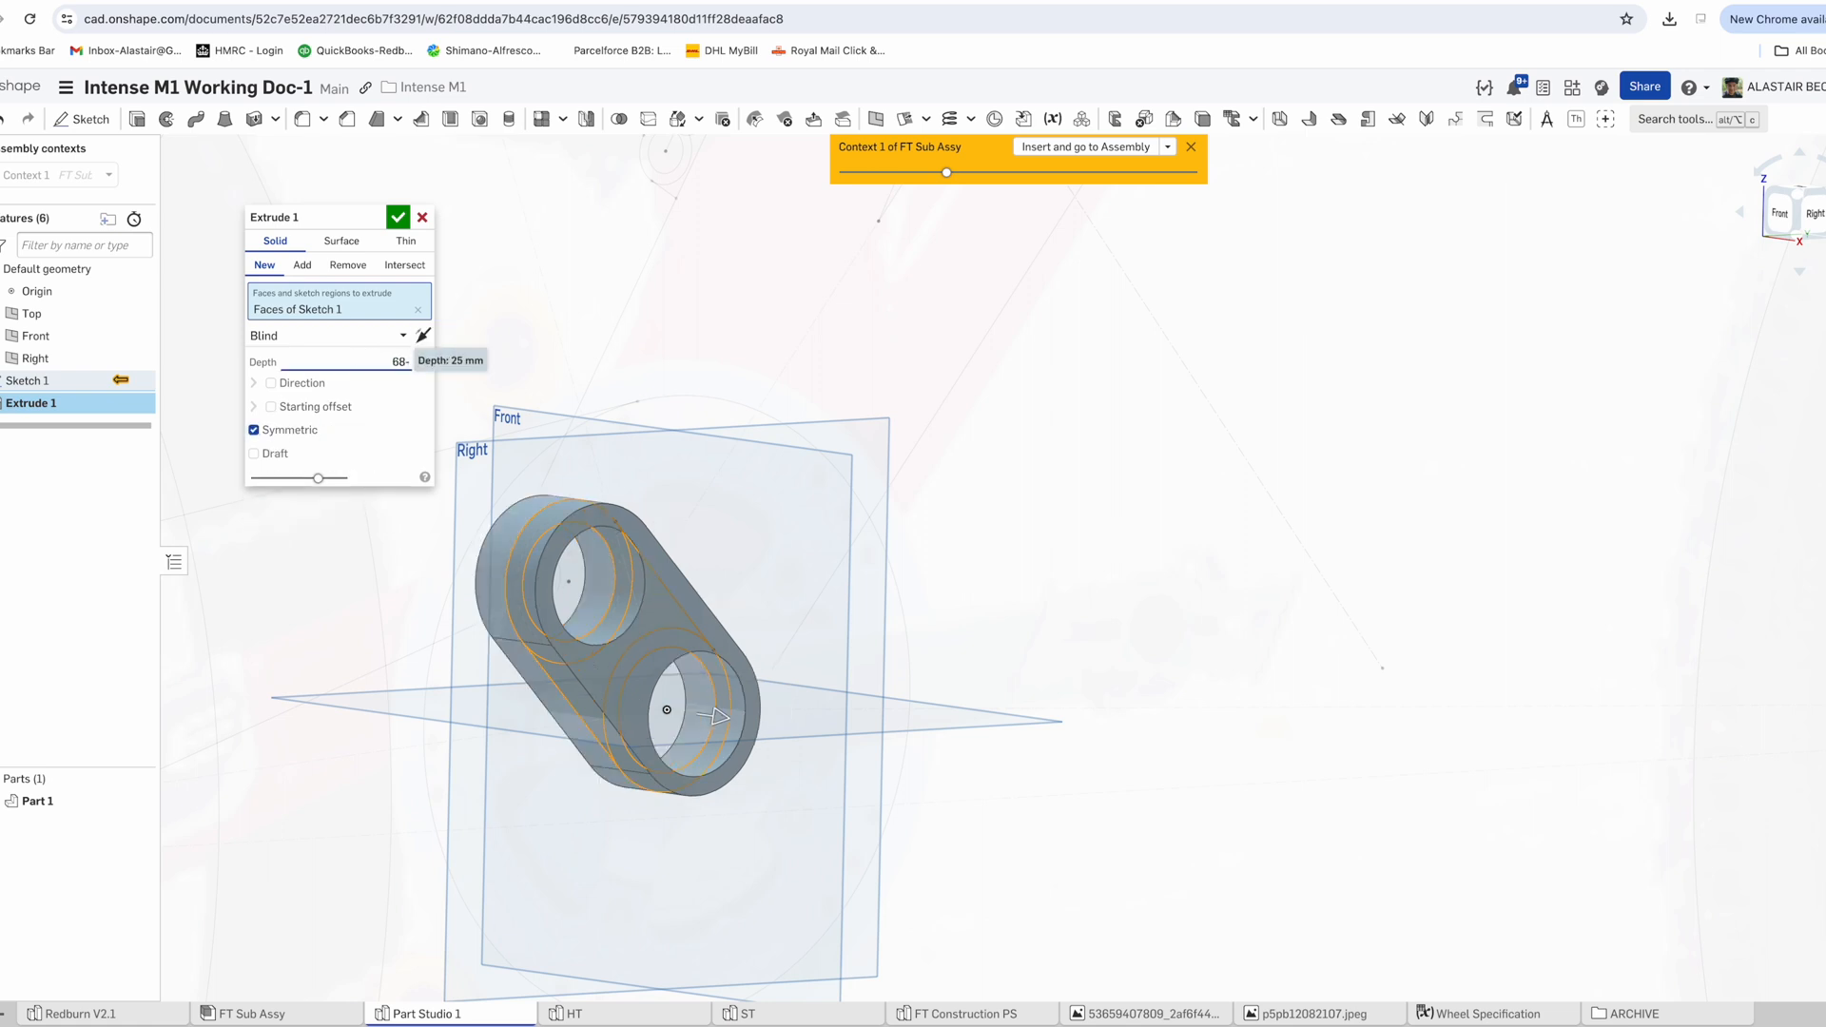
type("68-10")
key("Return")
left_click(397, 218)
Extrude the lower bottom bracket ring symmetrically by 68 mm and add it to the link-shaped body
right_click_drag(683, 483, 481, 483)
left_click(134, 803)
left_click(136, 119)
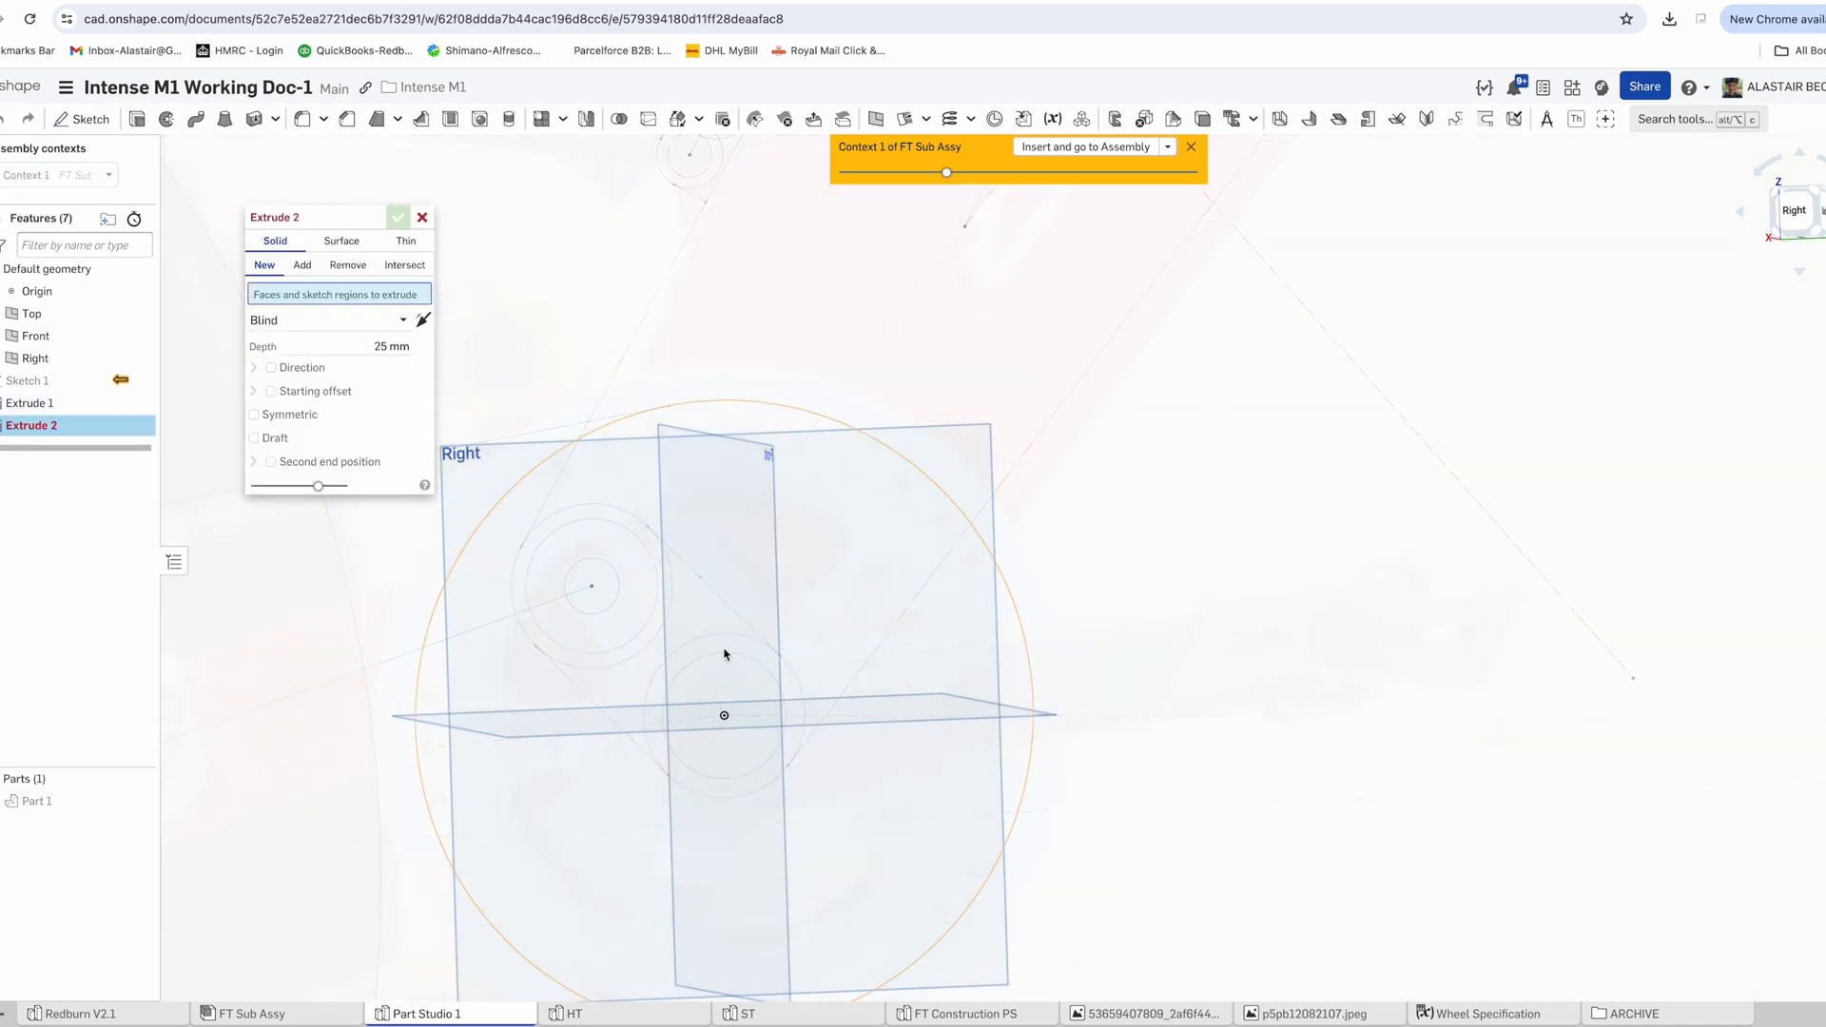
left_click(43, 380)
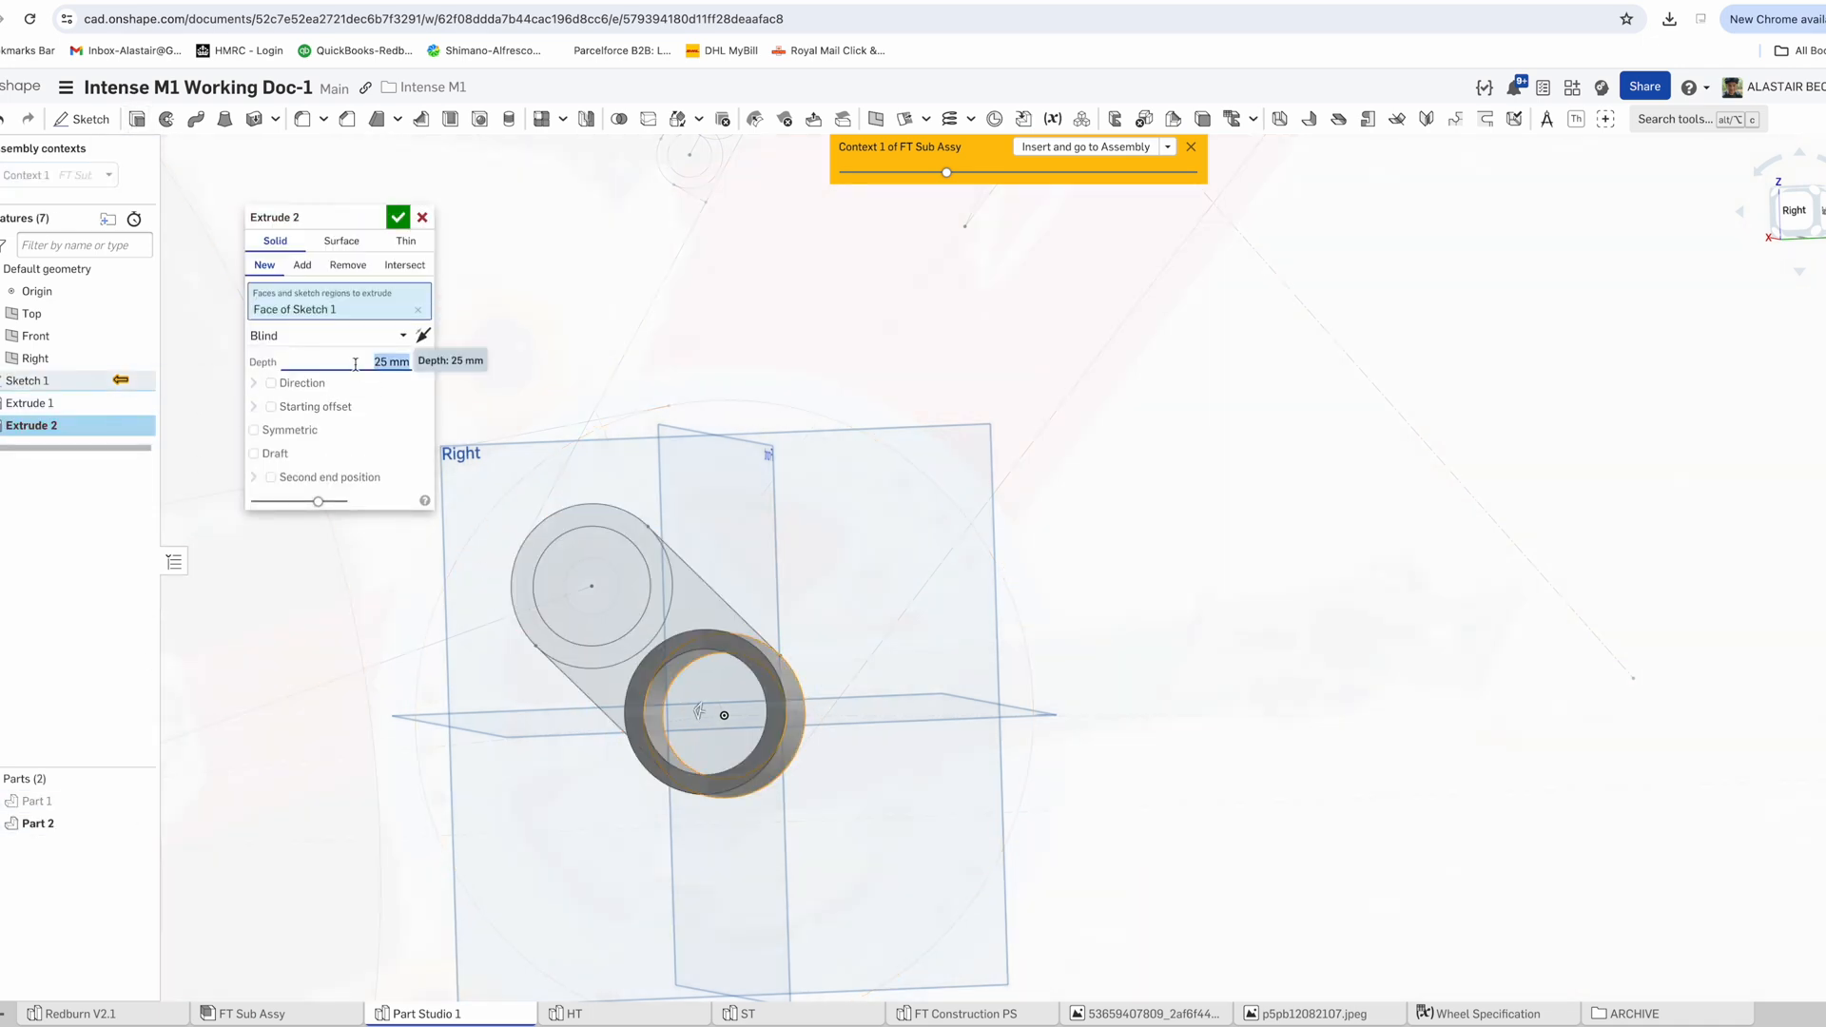
type("68")
key("Return")
left_click(254, 430)
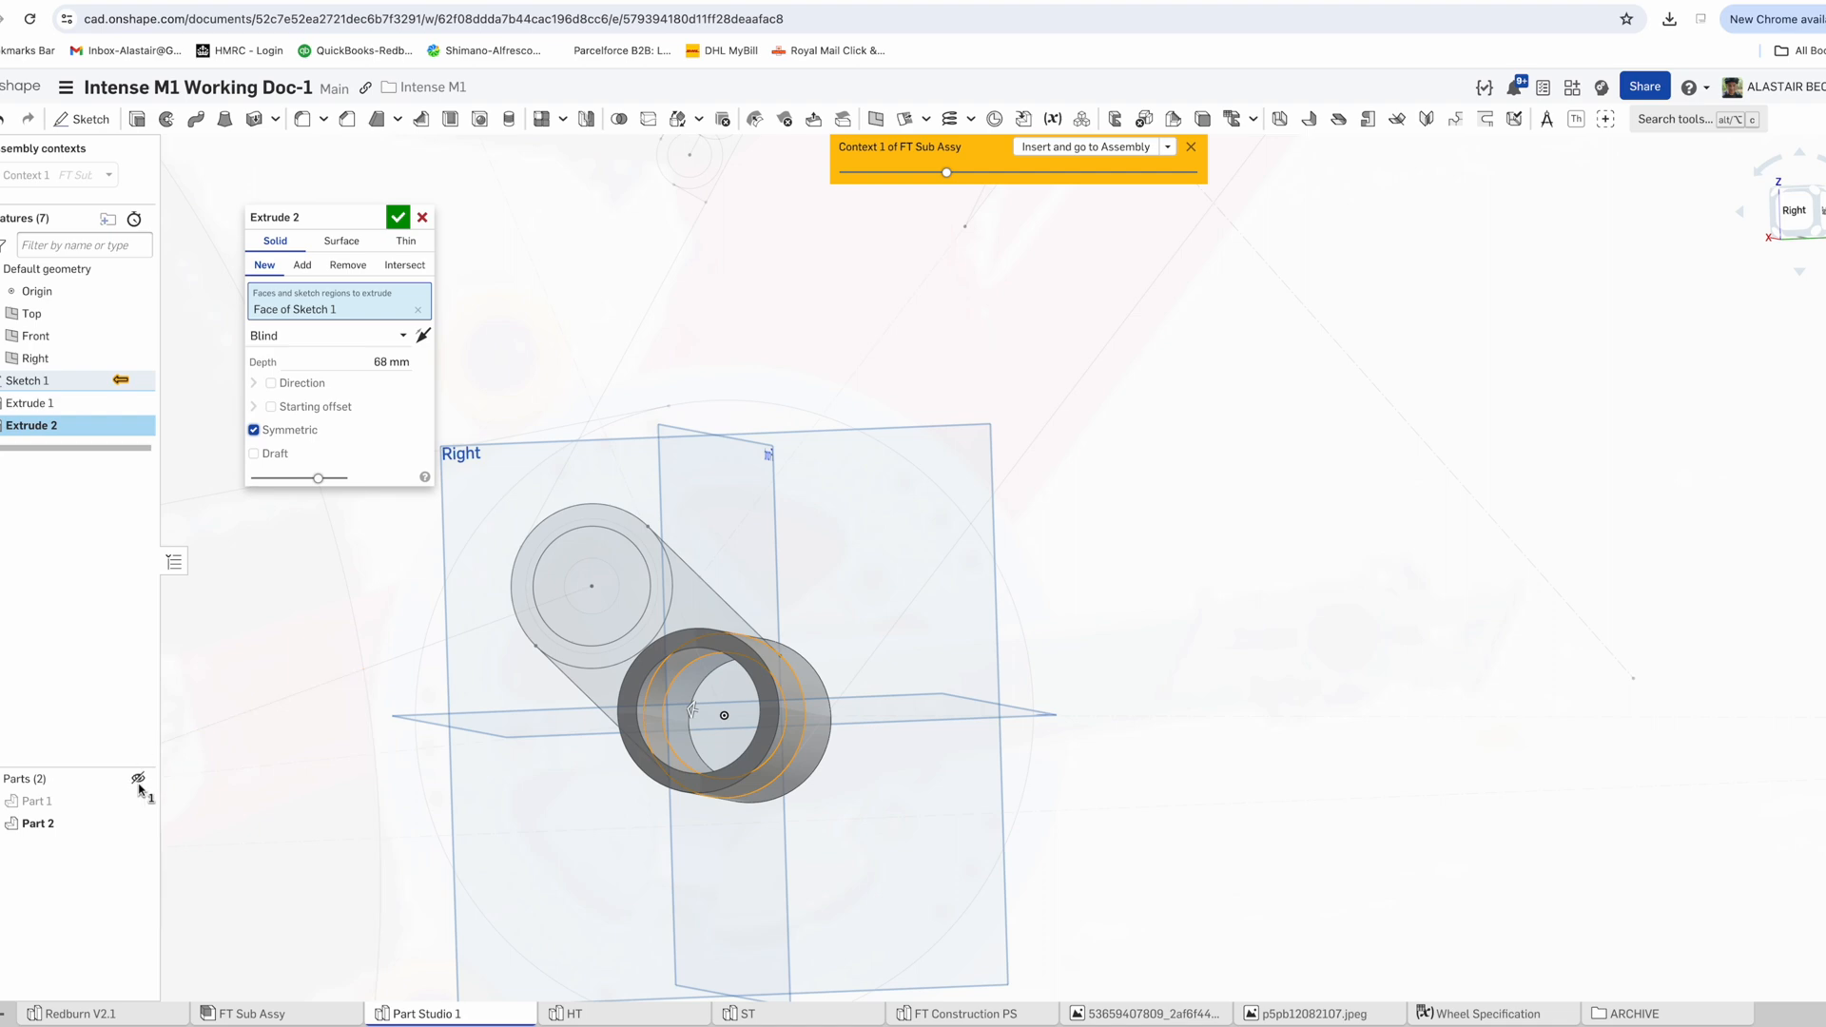
left_click(143, 802)
right_click_drag(640, 453, 753, 512)
left_click(303, 265)
left_click(397, 218)
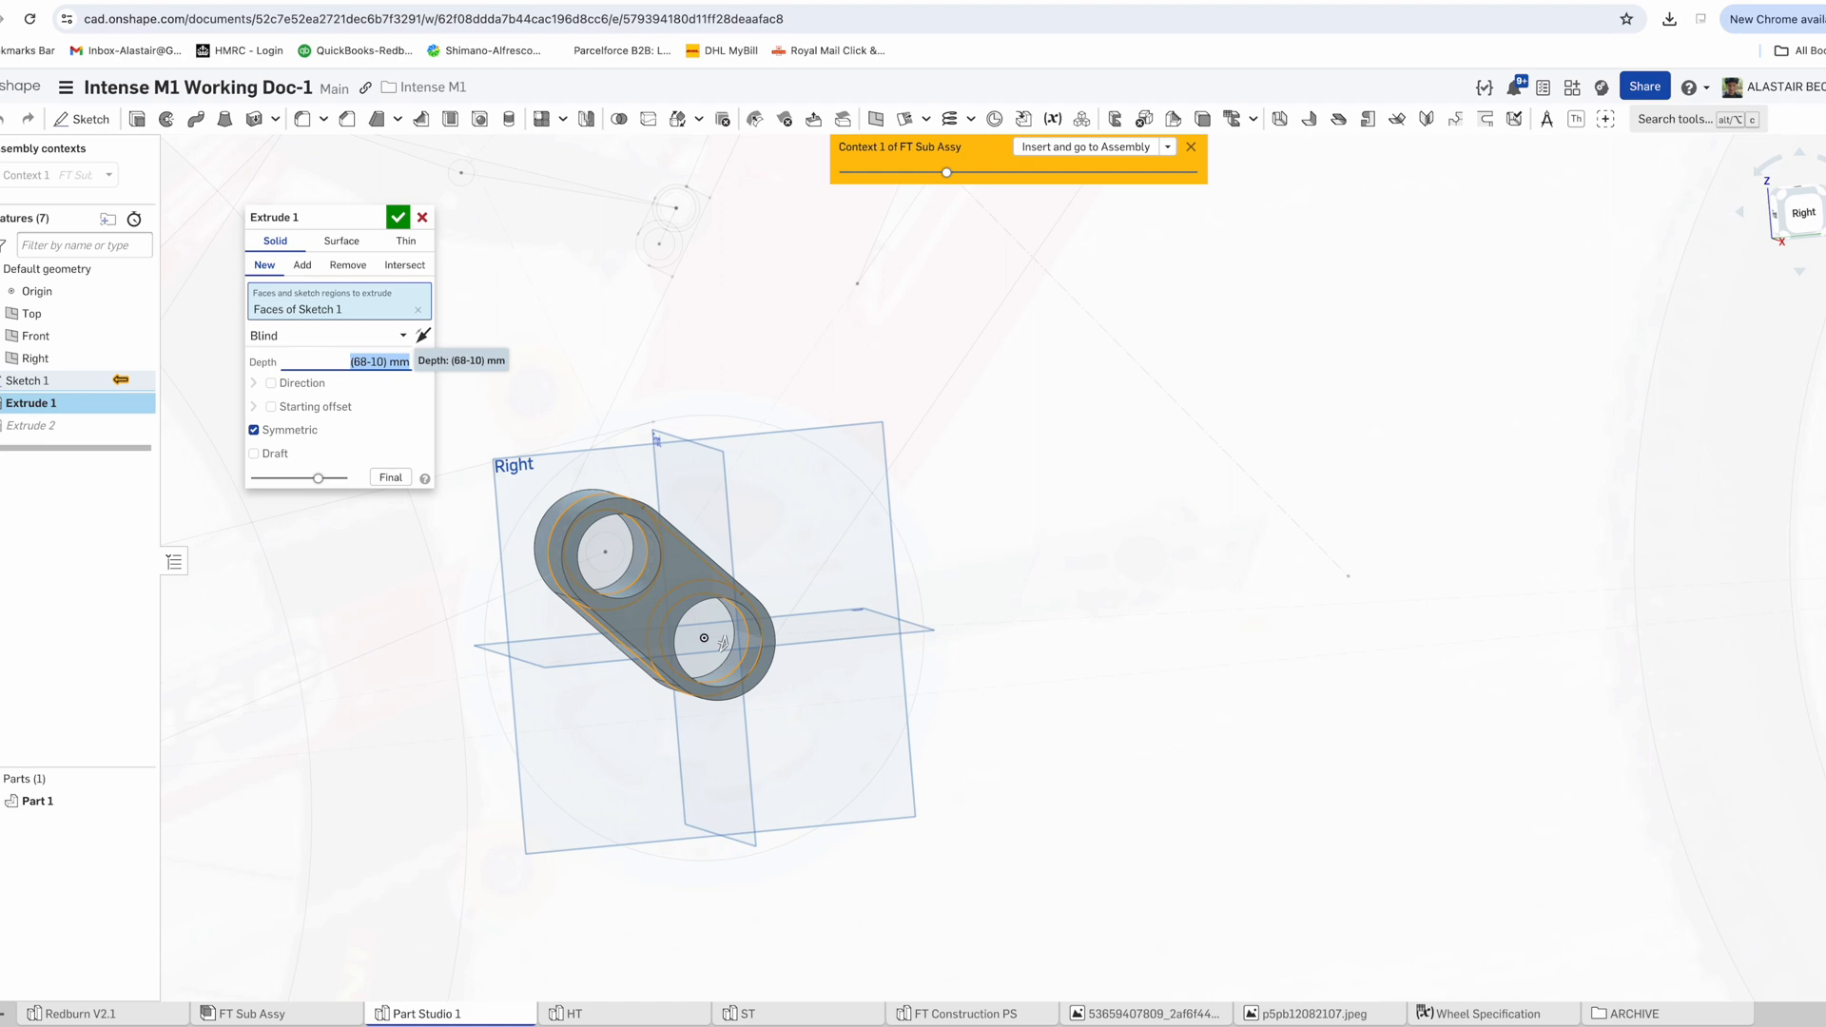
Edit the link-shaped body's first extrusion to a symmetric depth of 52 mm, checking the step between its side face and the bottom bracket ring
left_click(398, 218)
right_click_drag(714, 563, 797, 538)
scroll(689, 561, "up", 2)
left_click(689, 563)
left_click(738, 615)
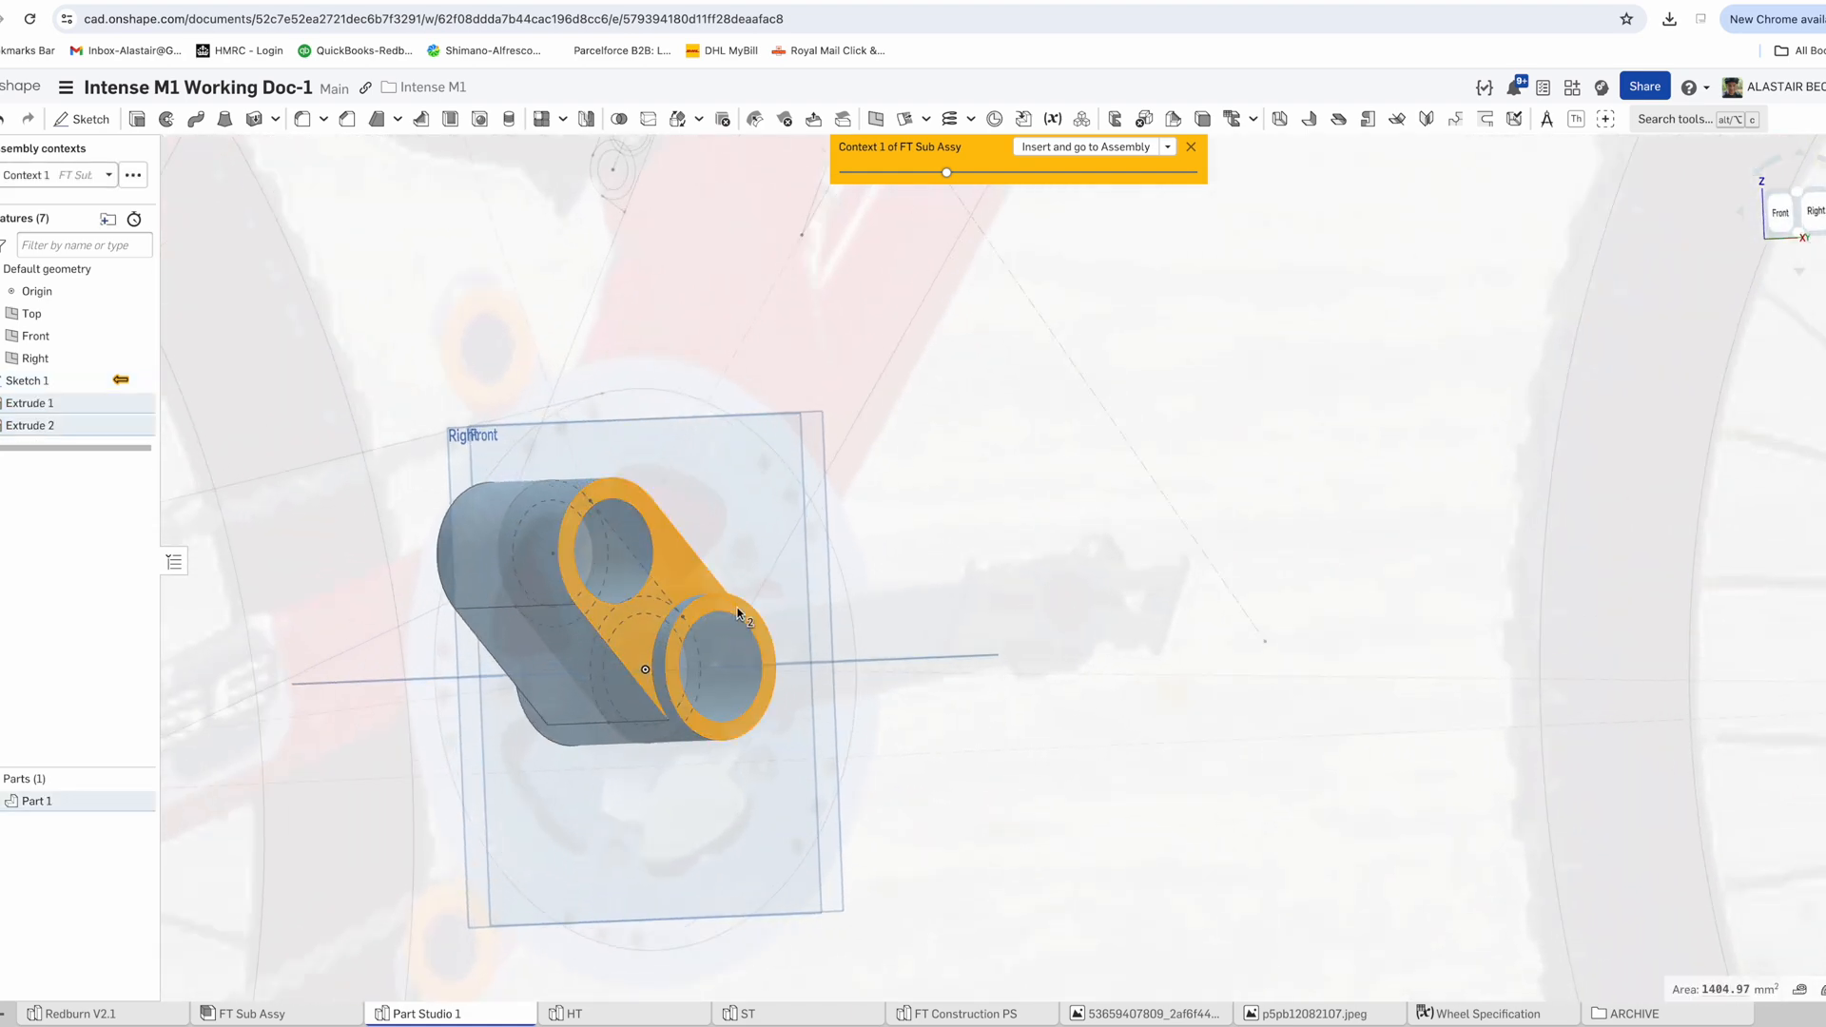
scroll(742, 608, "down", 2)
left_click(1116, 530)
scroll(1094, 550, "down", 3)
right_click_drag(1076, 566, 979, 563)
right_click(44, 388)
right_click(39, 409)
left_click(72, 443)
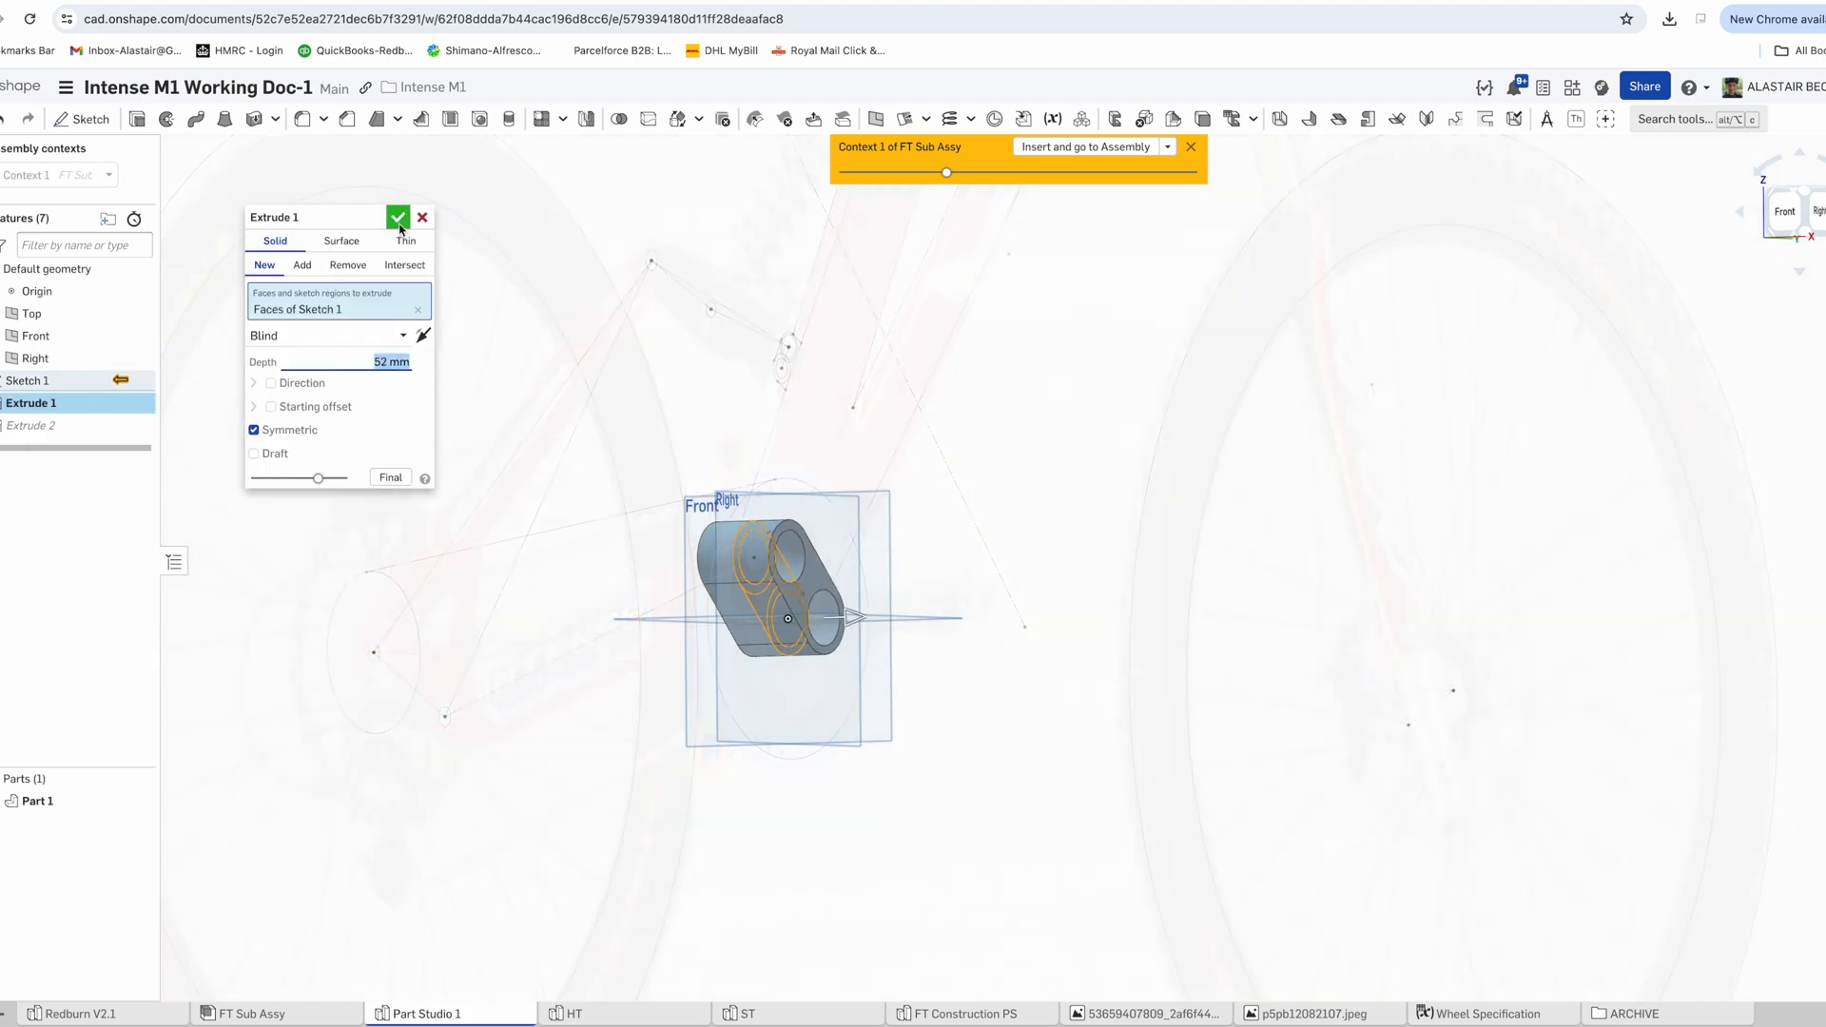
left_click(398, 220)
Measure the step between the link body's side face and the bottom bracket ring, and check the part against the bike photo
scroll(834, 582, "up", 5)
left_click(833, 561)
left_click(786, 522)
key("space")
scroll(748, 562, "down", 6)
right_click_drag(749, 565, 626, 506)
scroll(666, 590, "up", 5)
scroll(689, 511, "up", 2)
left_click(1798, 213)
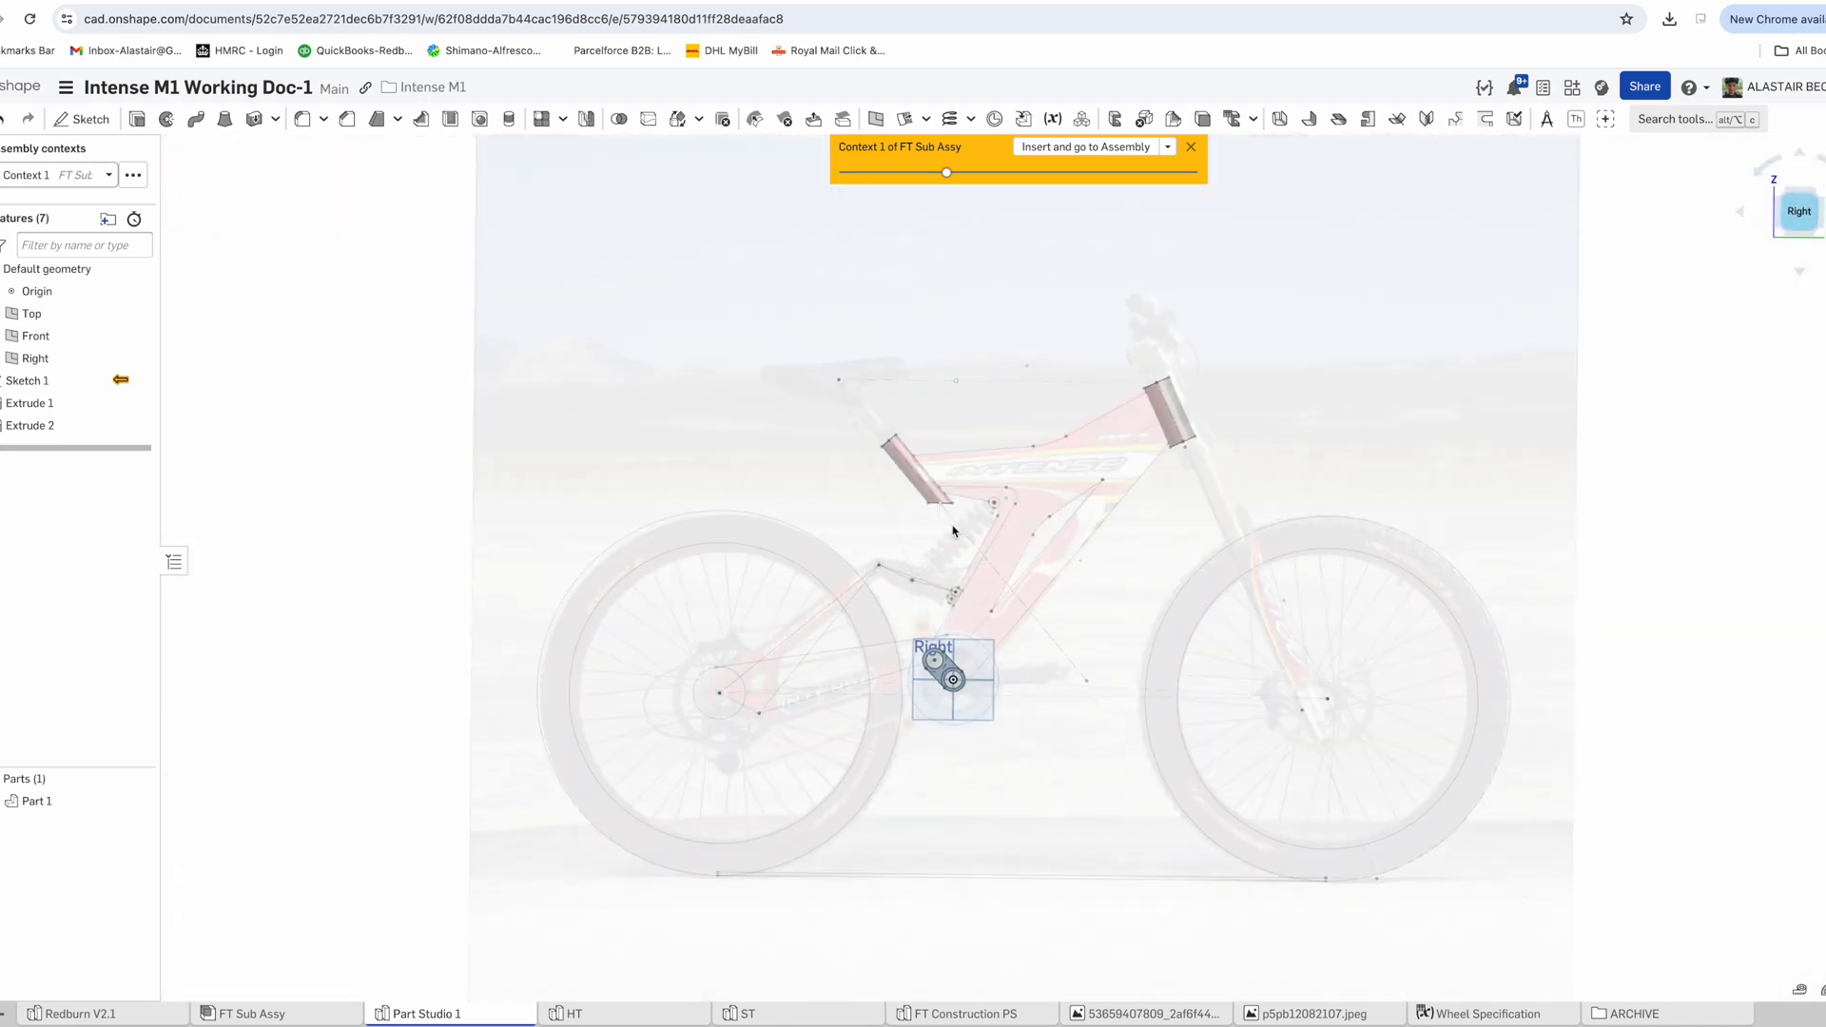
Split both side faces of the link-shaped body around its upper pivot bore, using the slightly larger concentric circle from the construction sketch
scroll(947, 665, "up", 10)
scroll(680, 518, "up", 3)
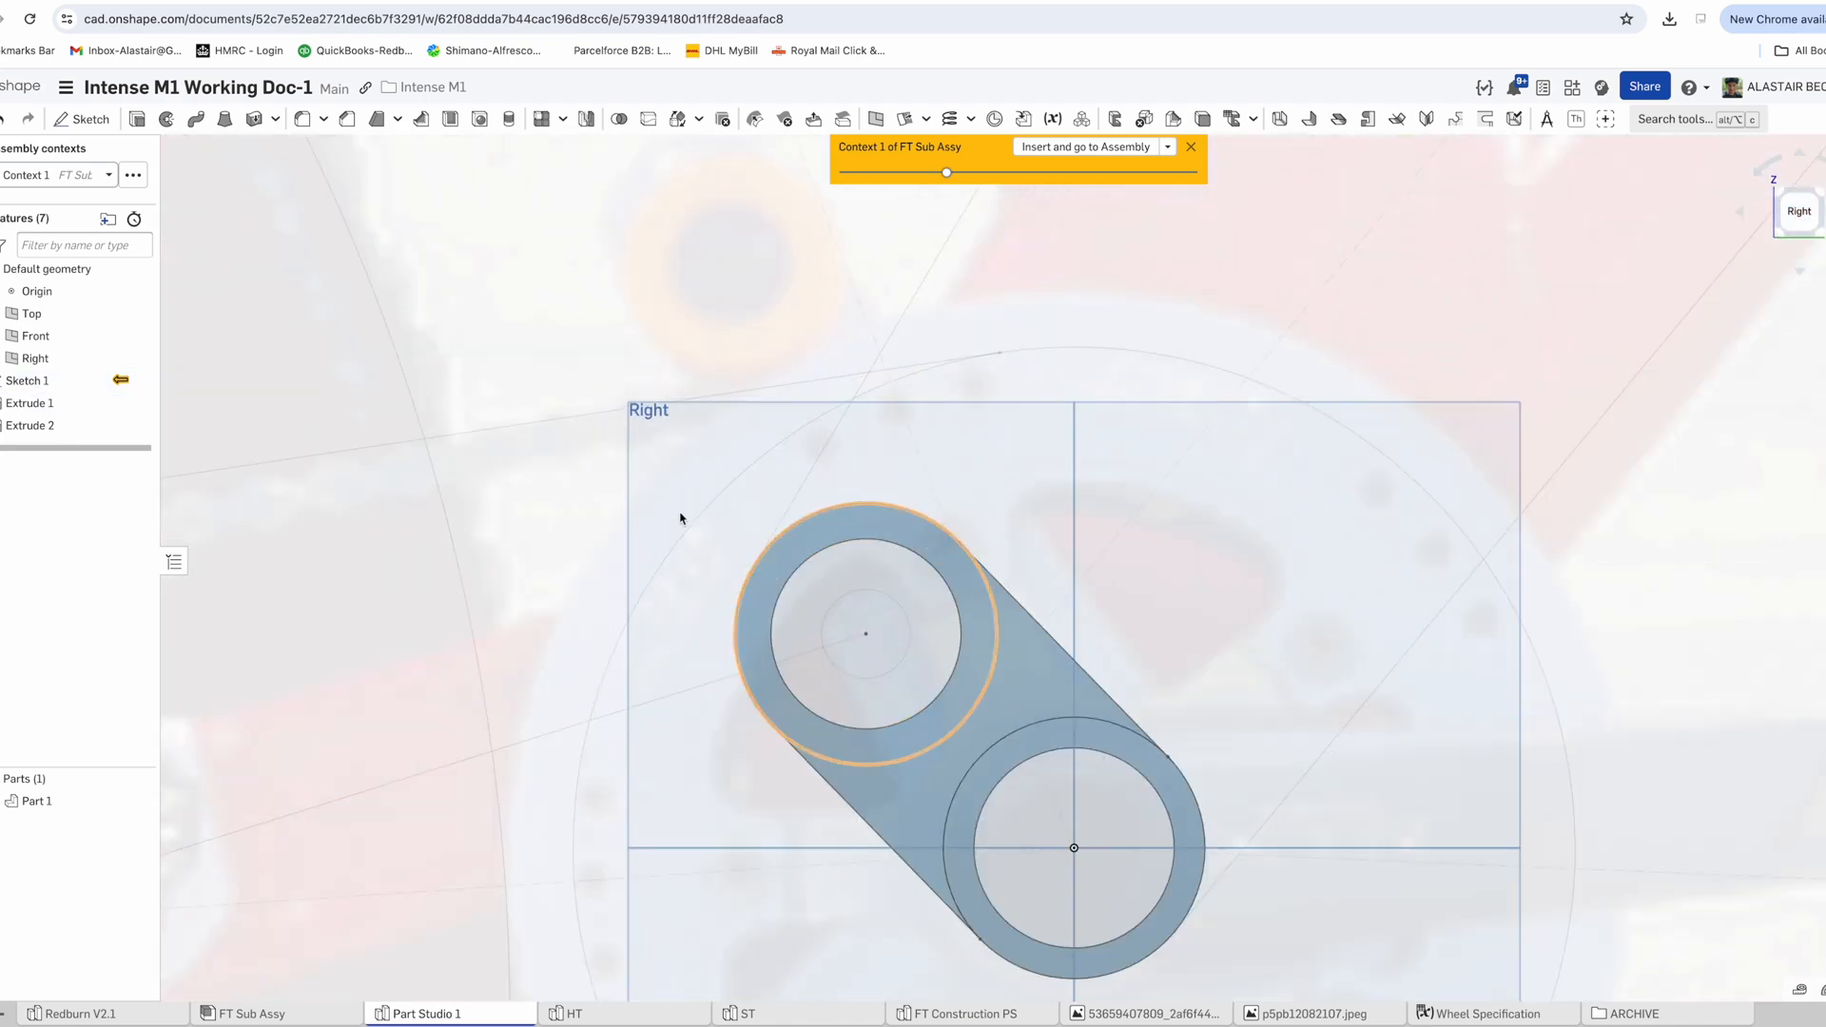
left_click(138, 801)
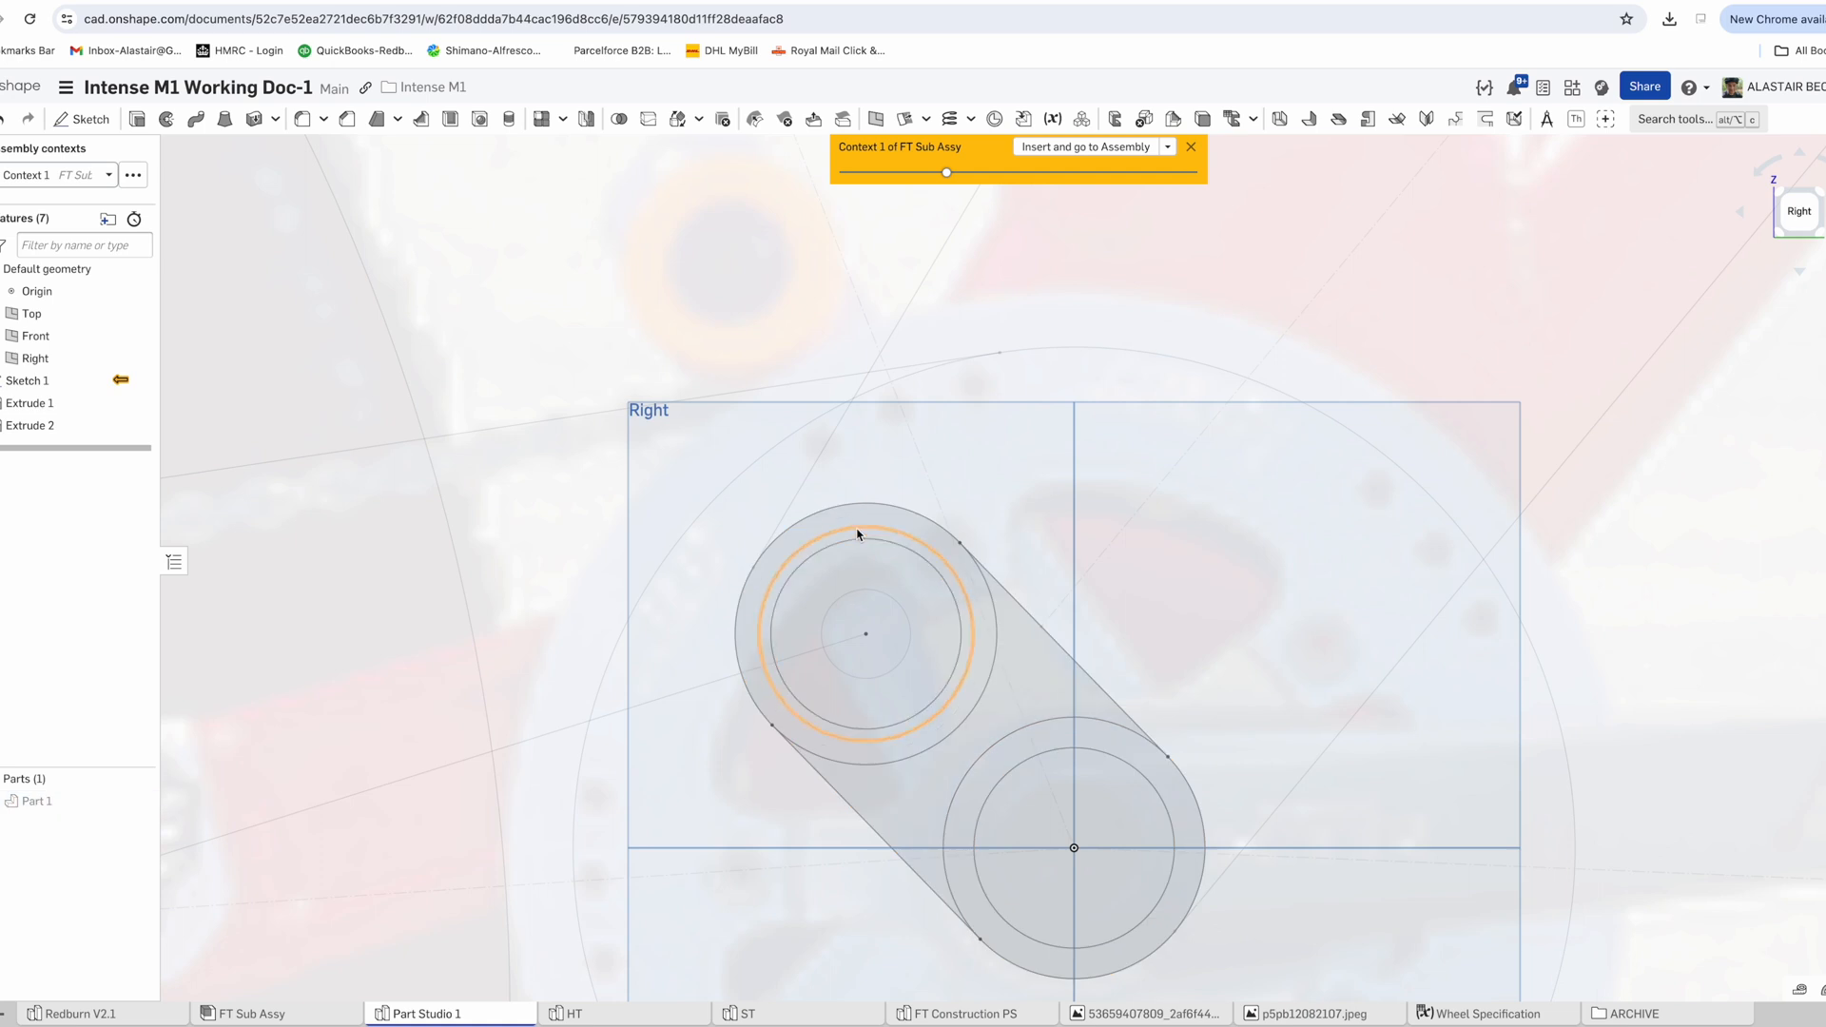
left_click(650, 119)
left_click(390, 243)
left_click(143, 801)
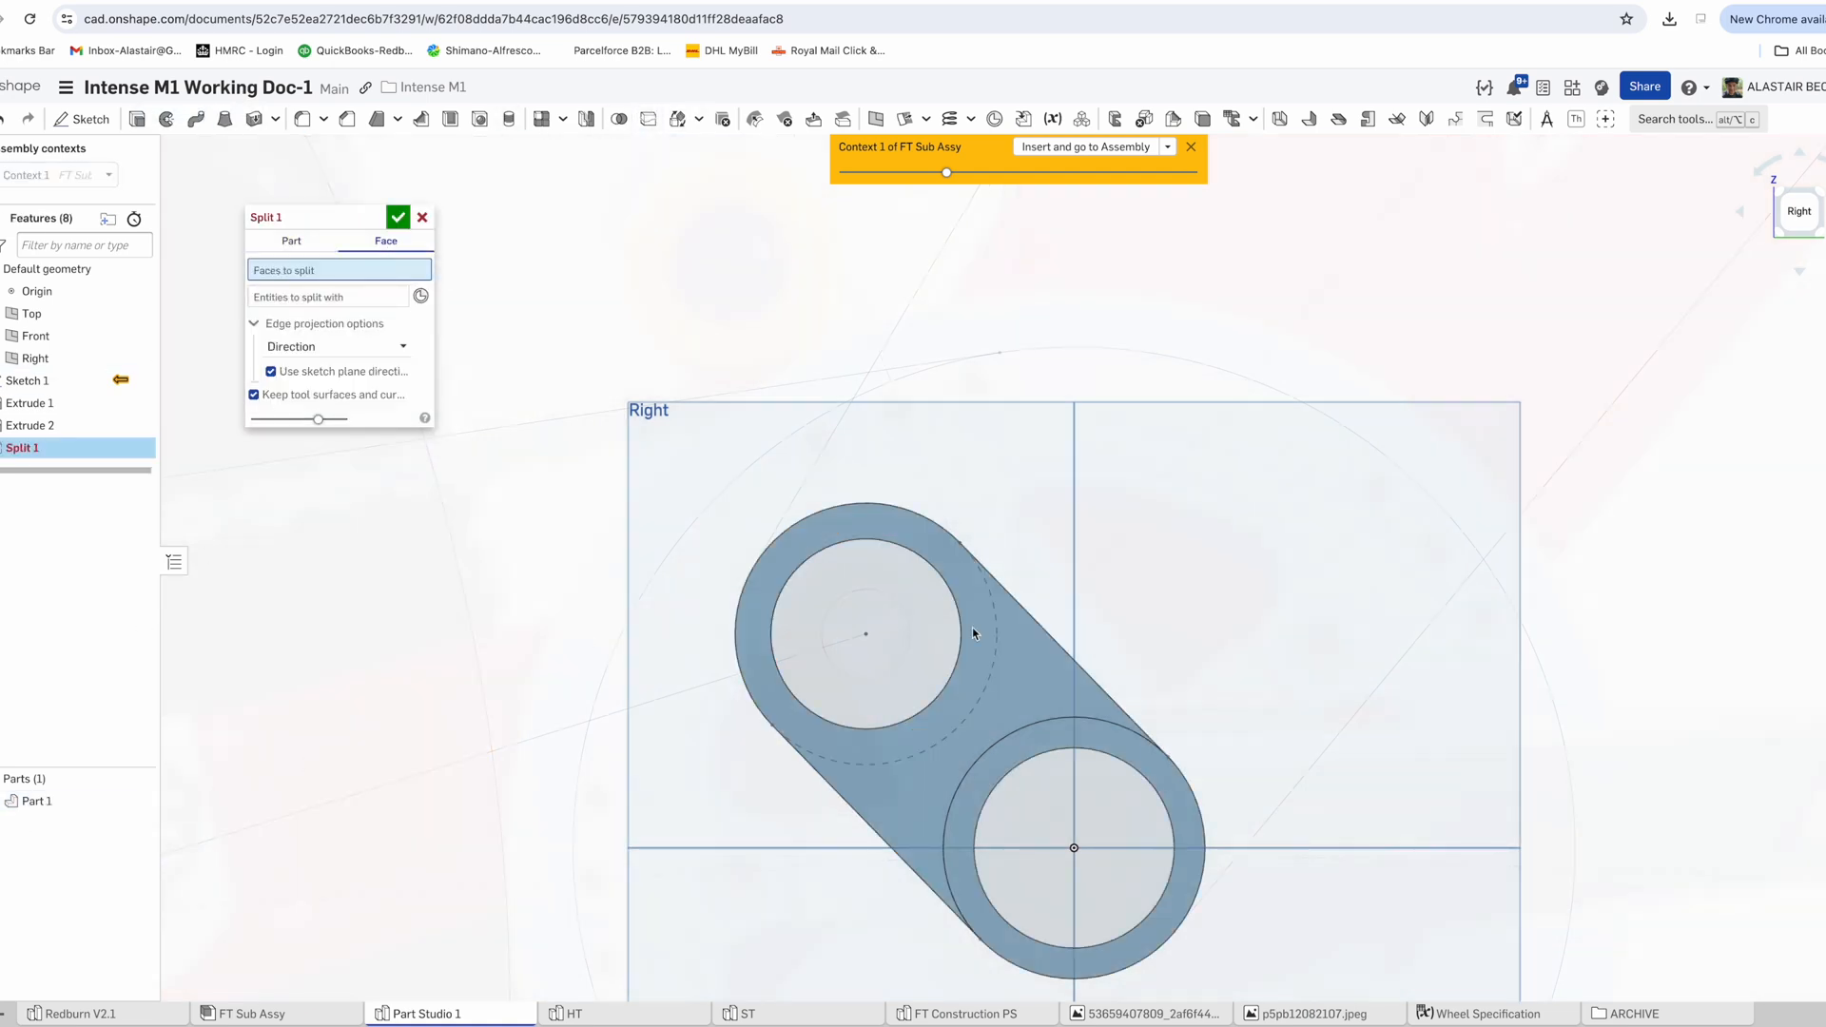
left_click(972, 626)
right_click_drag(921, 542, 1246, 581)
left_click(816, 546)
right_click_drag(816, 546, 609, 533)
left_click(333, 333)
left_click(139, 800)
right_click_drag(856, 589, 822, 582)
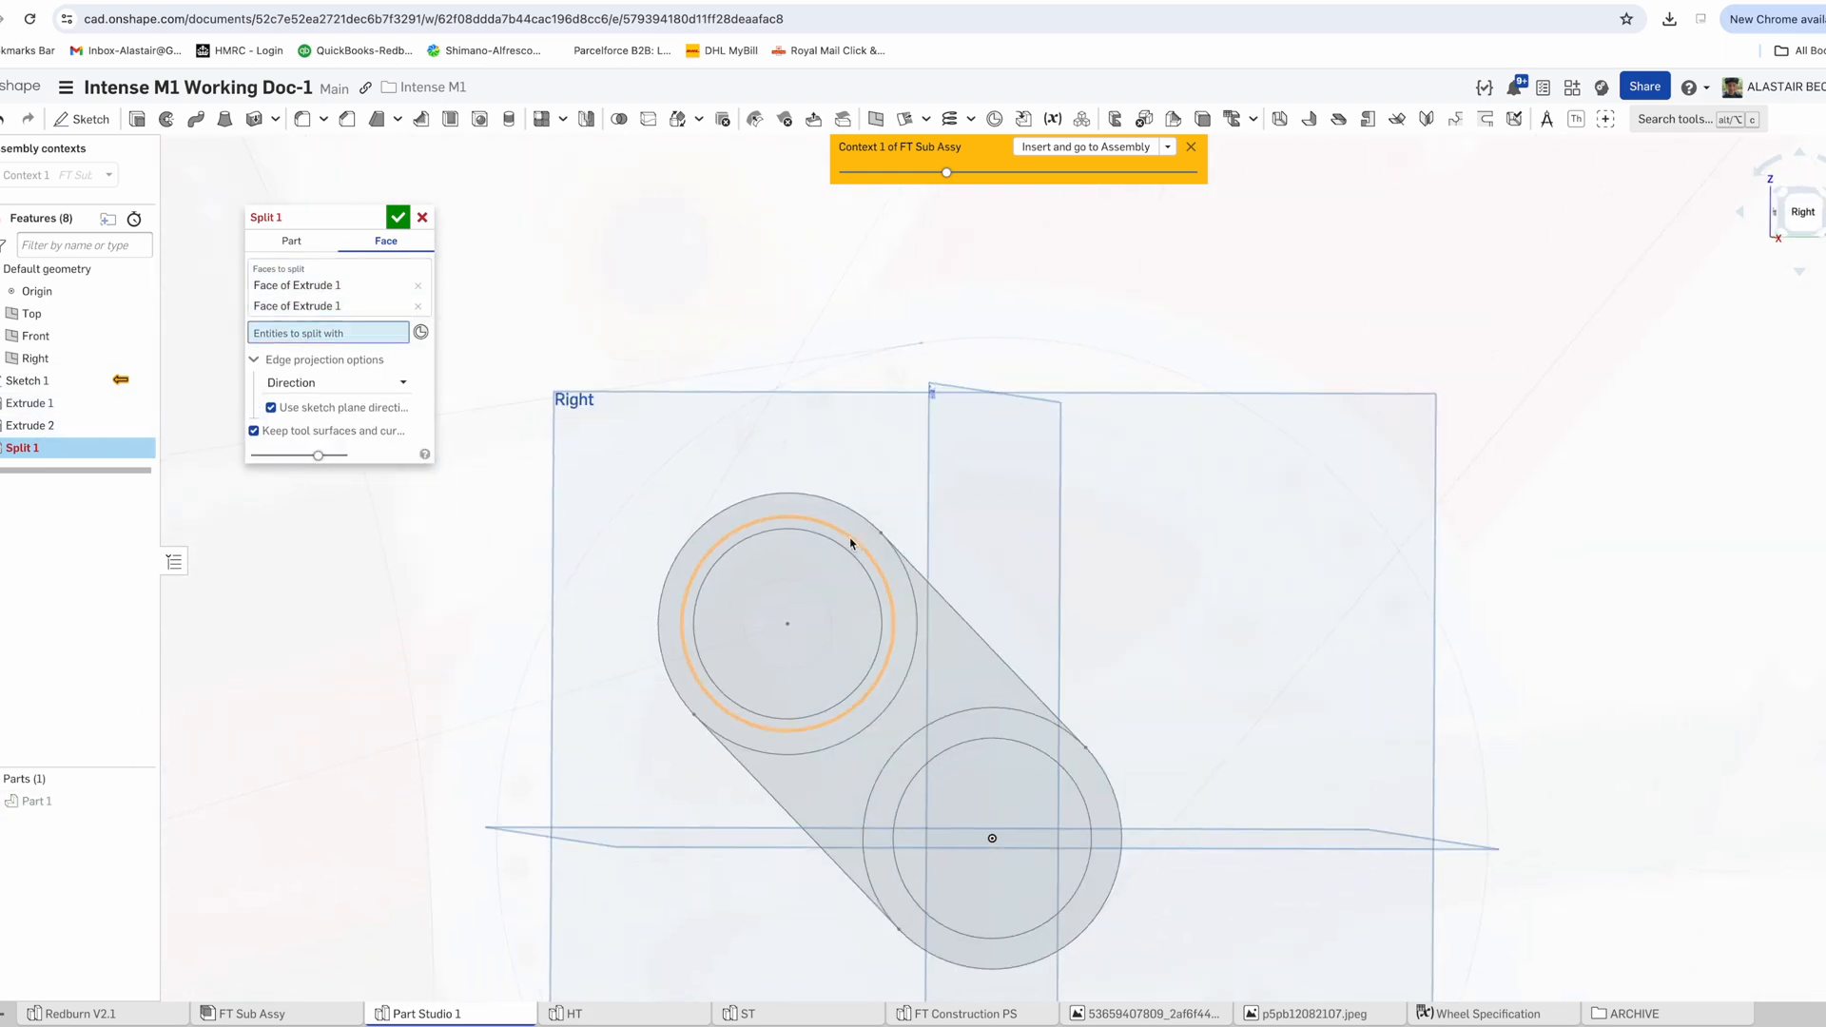
left_click(852, 541)
left_click(140, 801)
left_click(337, 398)
left_click(316, 447)
right_click_drag(779, 459, 804, 460)
left_click(398, 218)
right_click_drag(704, 362, 628, 364)
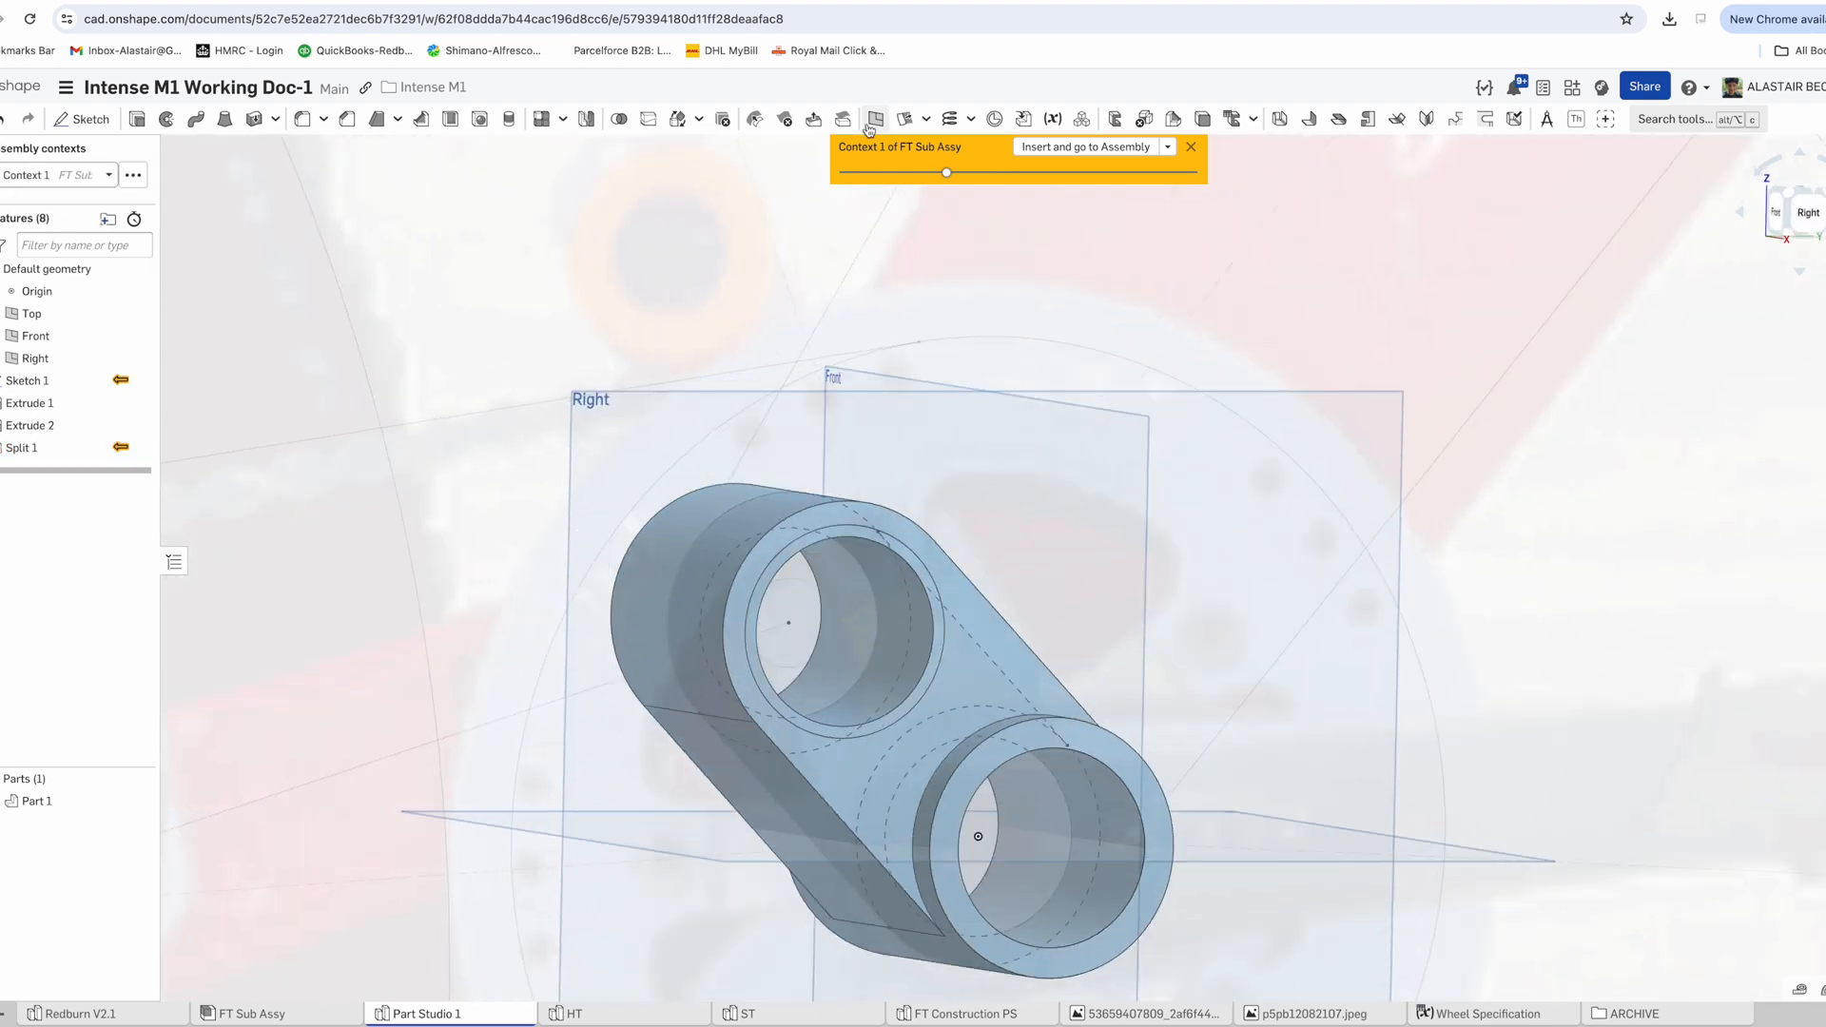
Recess the narrow ring face around the upper pivot bore on the near side with a Move face offset directed inward
left_click(814, 119)
scroll(860, 552, "up", 5)
left_click(836, 509)
left_click(369, 337)
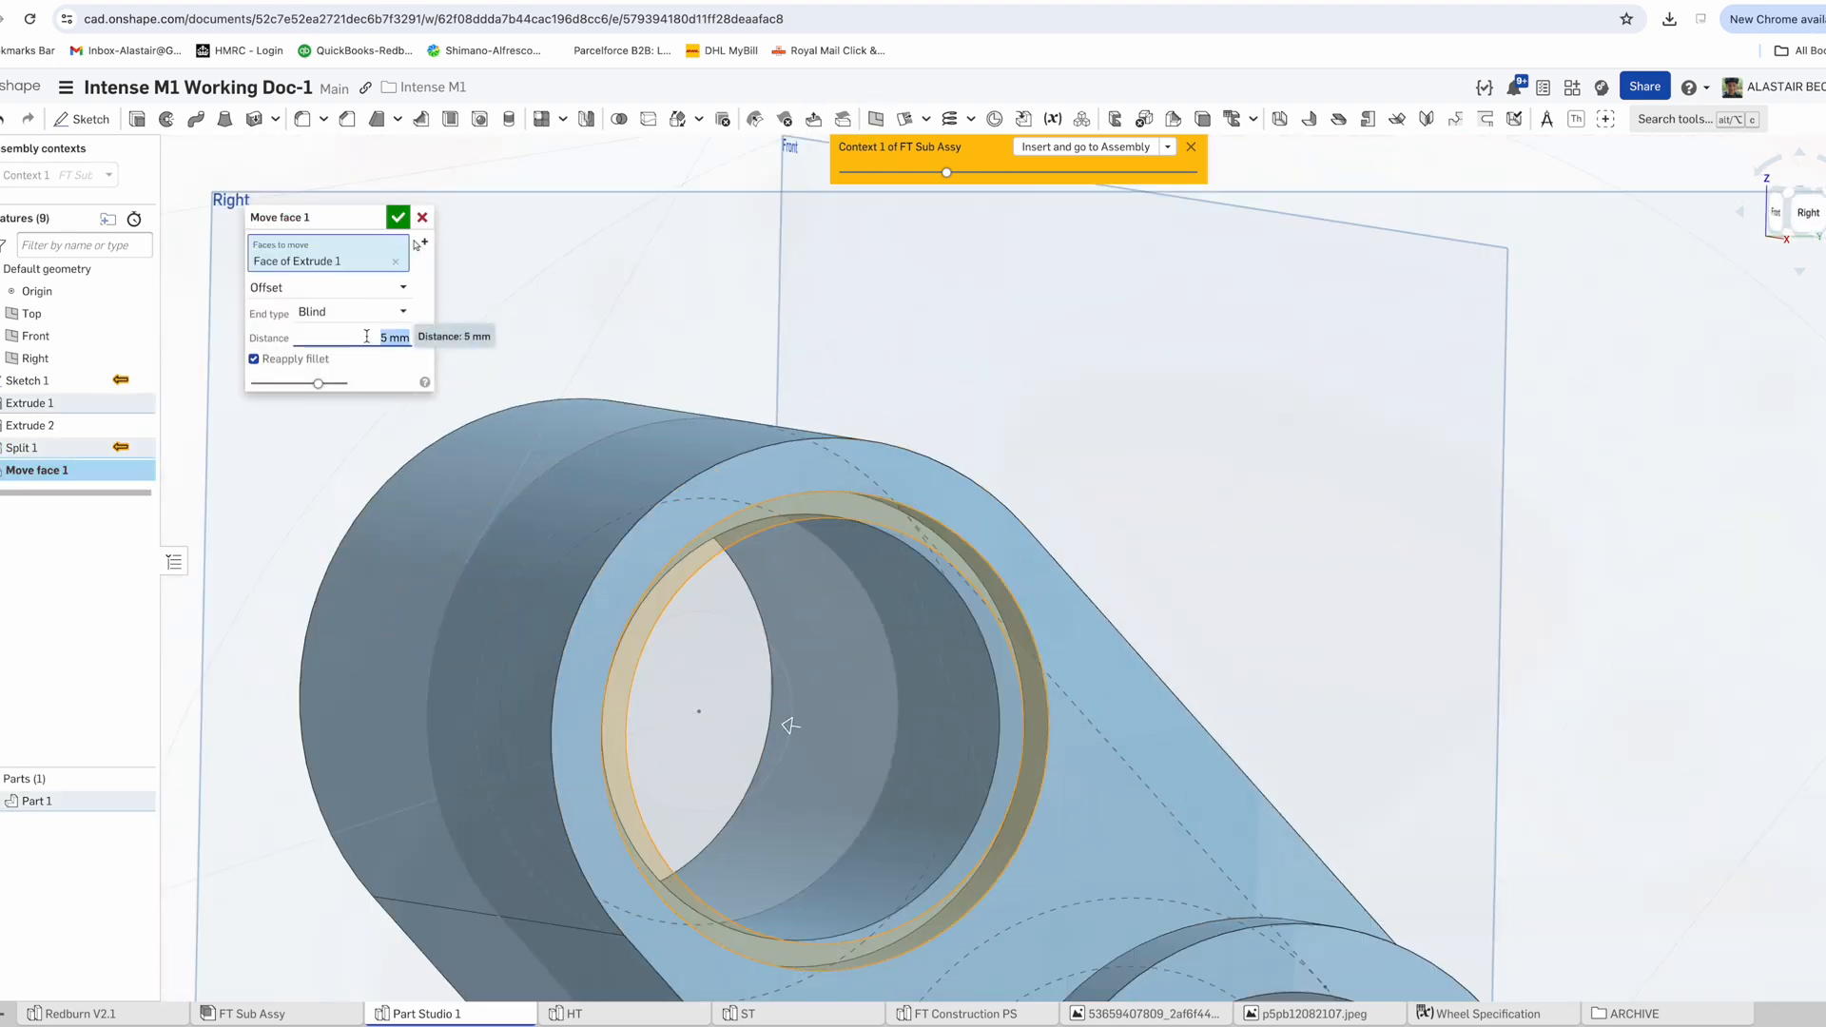
key("shift+7")
left_click(423, 336)
left_click(398, 218)
Offset the matching ring face around the pivot bore on the opposite side with Move face, using a distance of 8 mm
left_click(813, 120)
right_click_drag(608, 418, 557, 464)
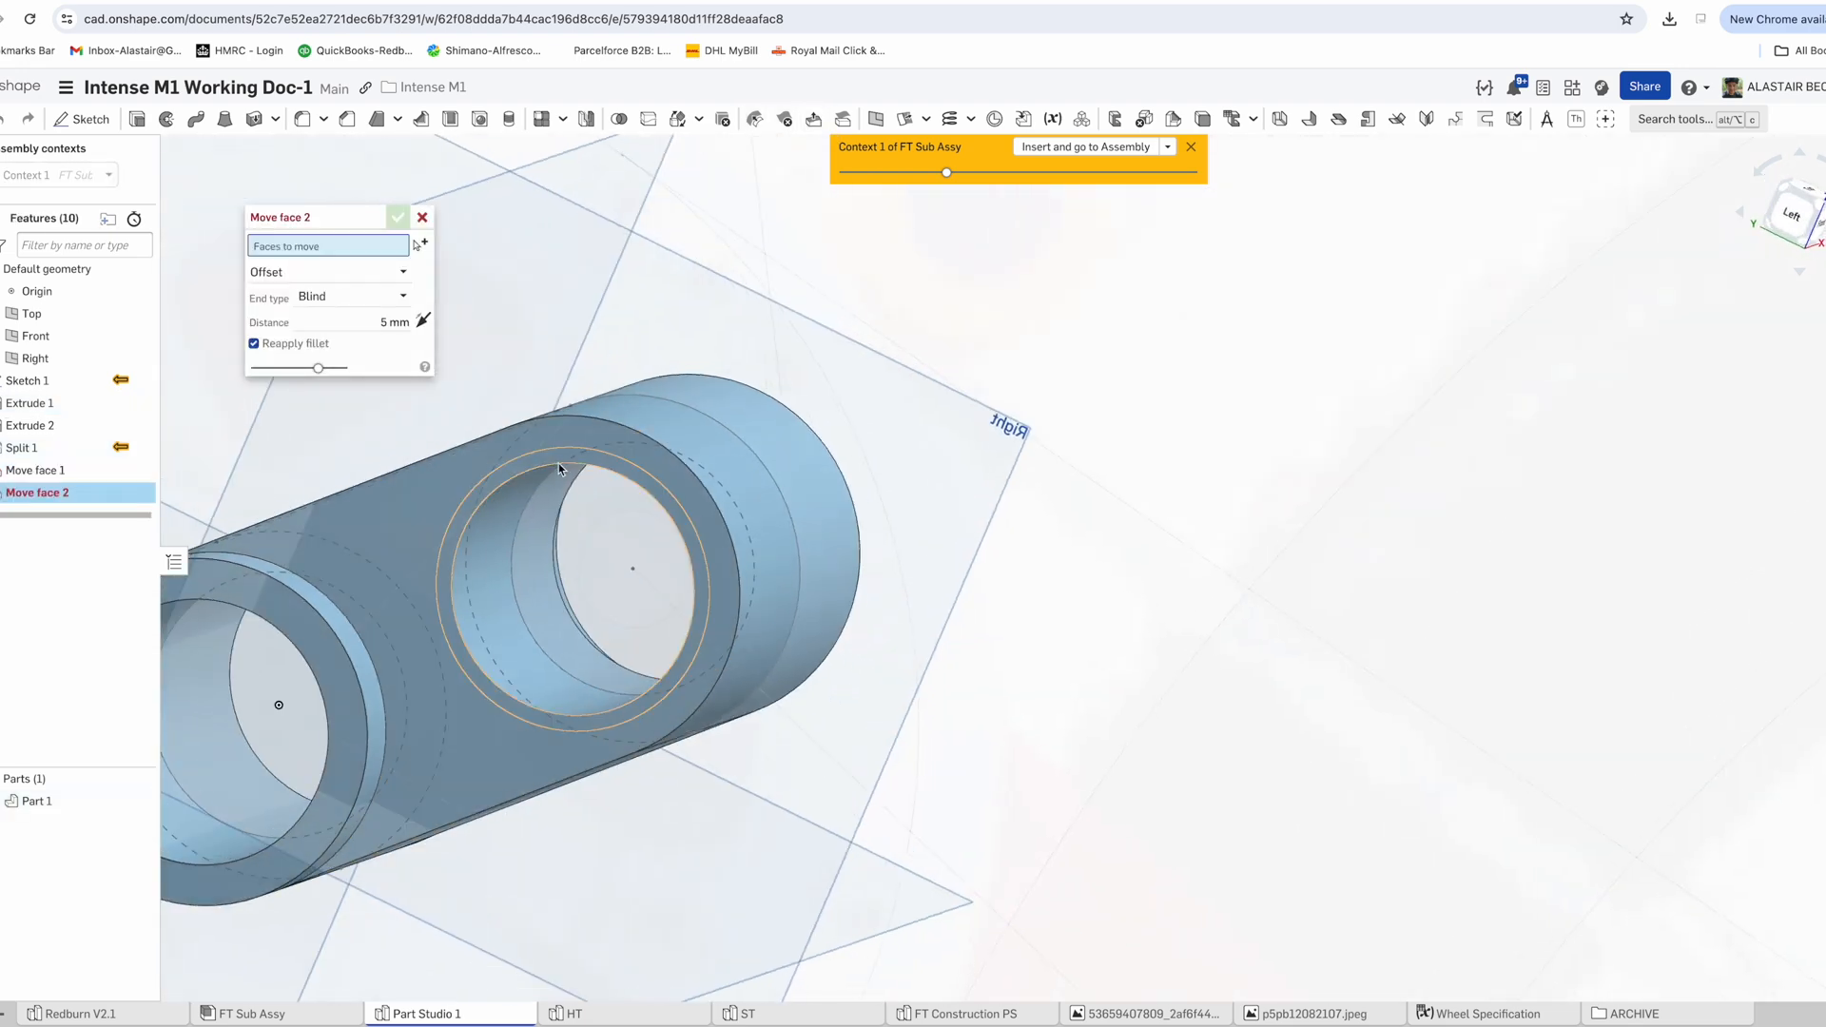
left_click(558, 465)
type("8")
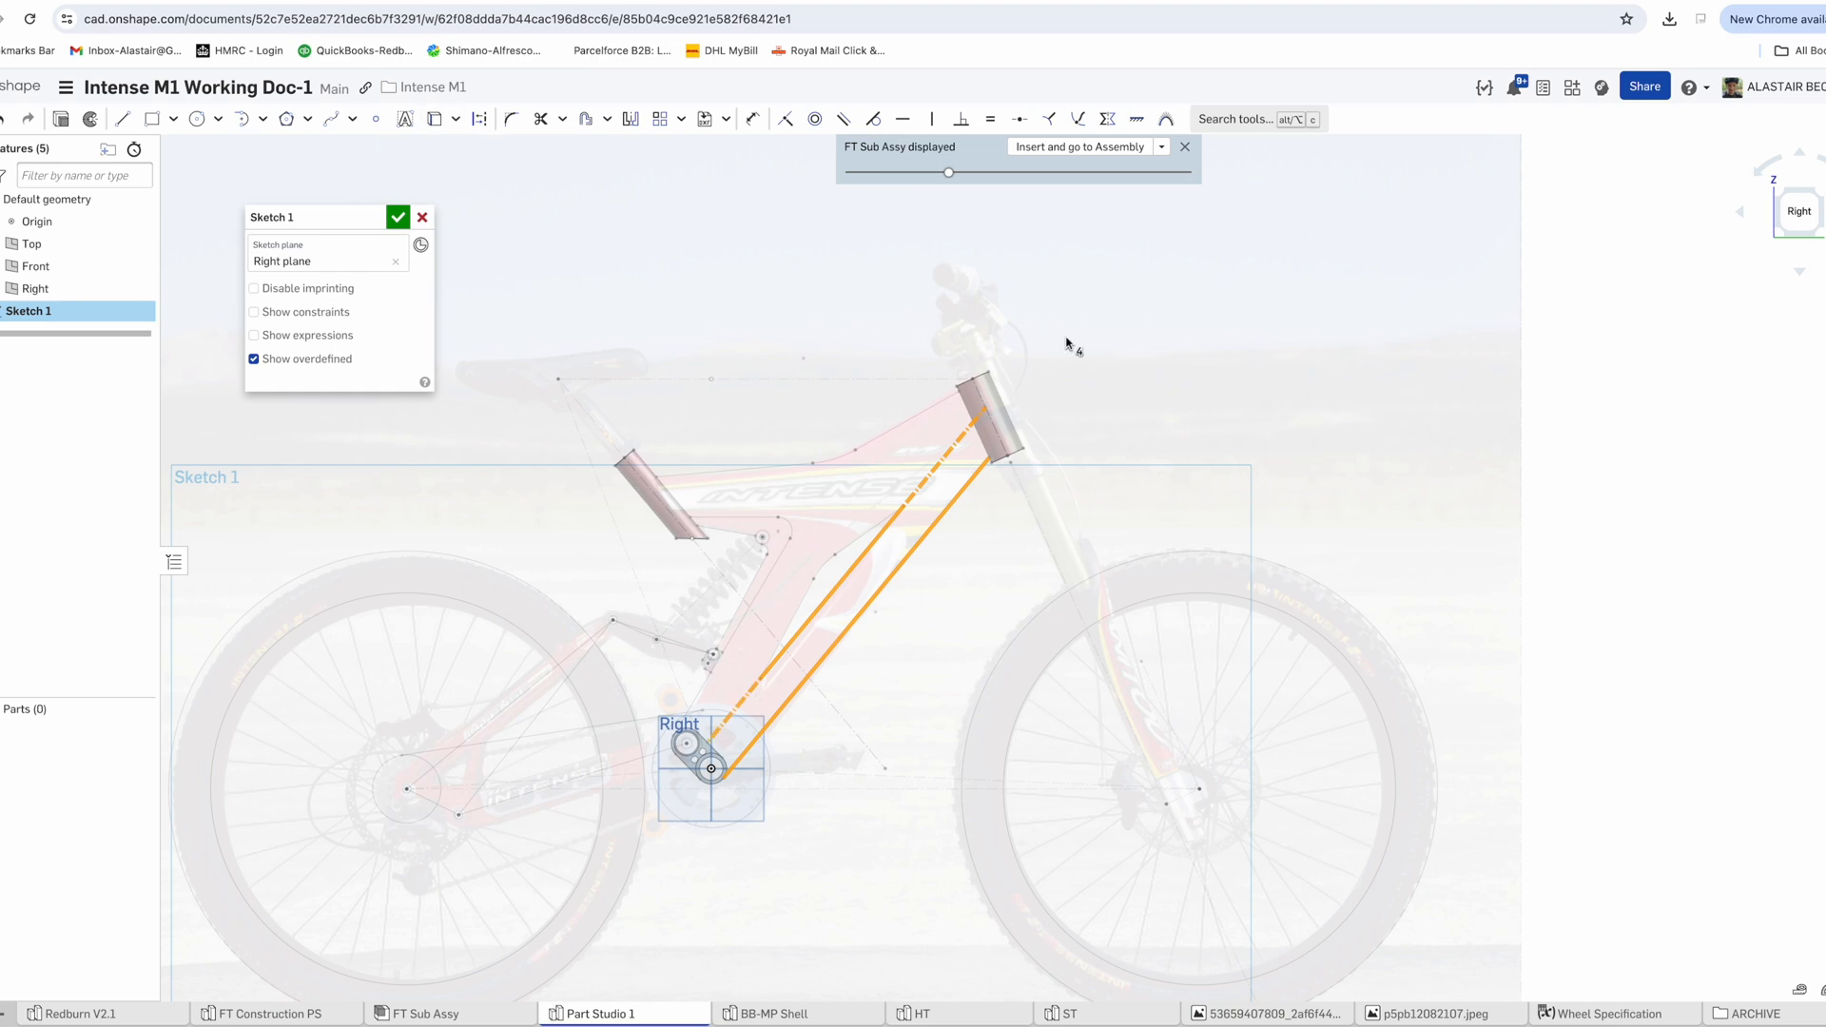
In the down tube sketch, extend the upper line's lower end and join both lower ends with a perpendicular construction line through the bottom bracket centre
scroll(694, 777, "up", 5)
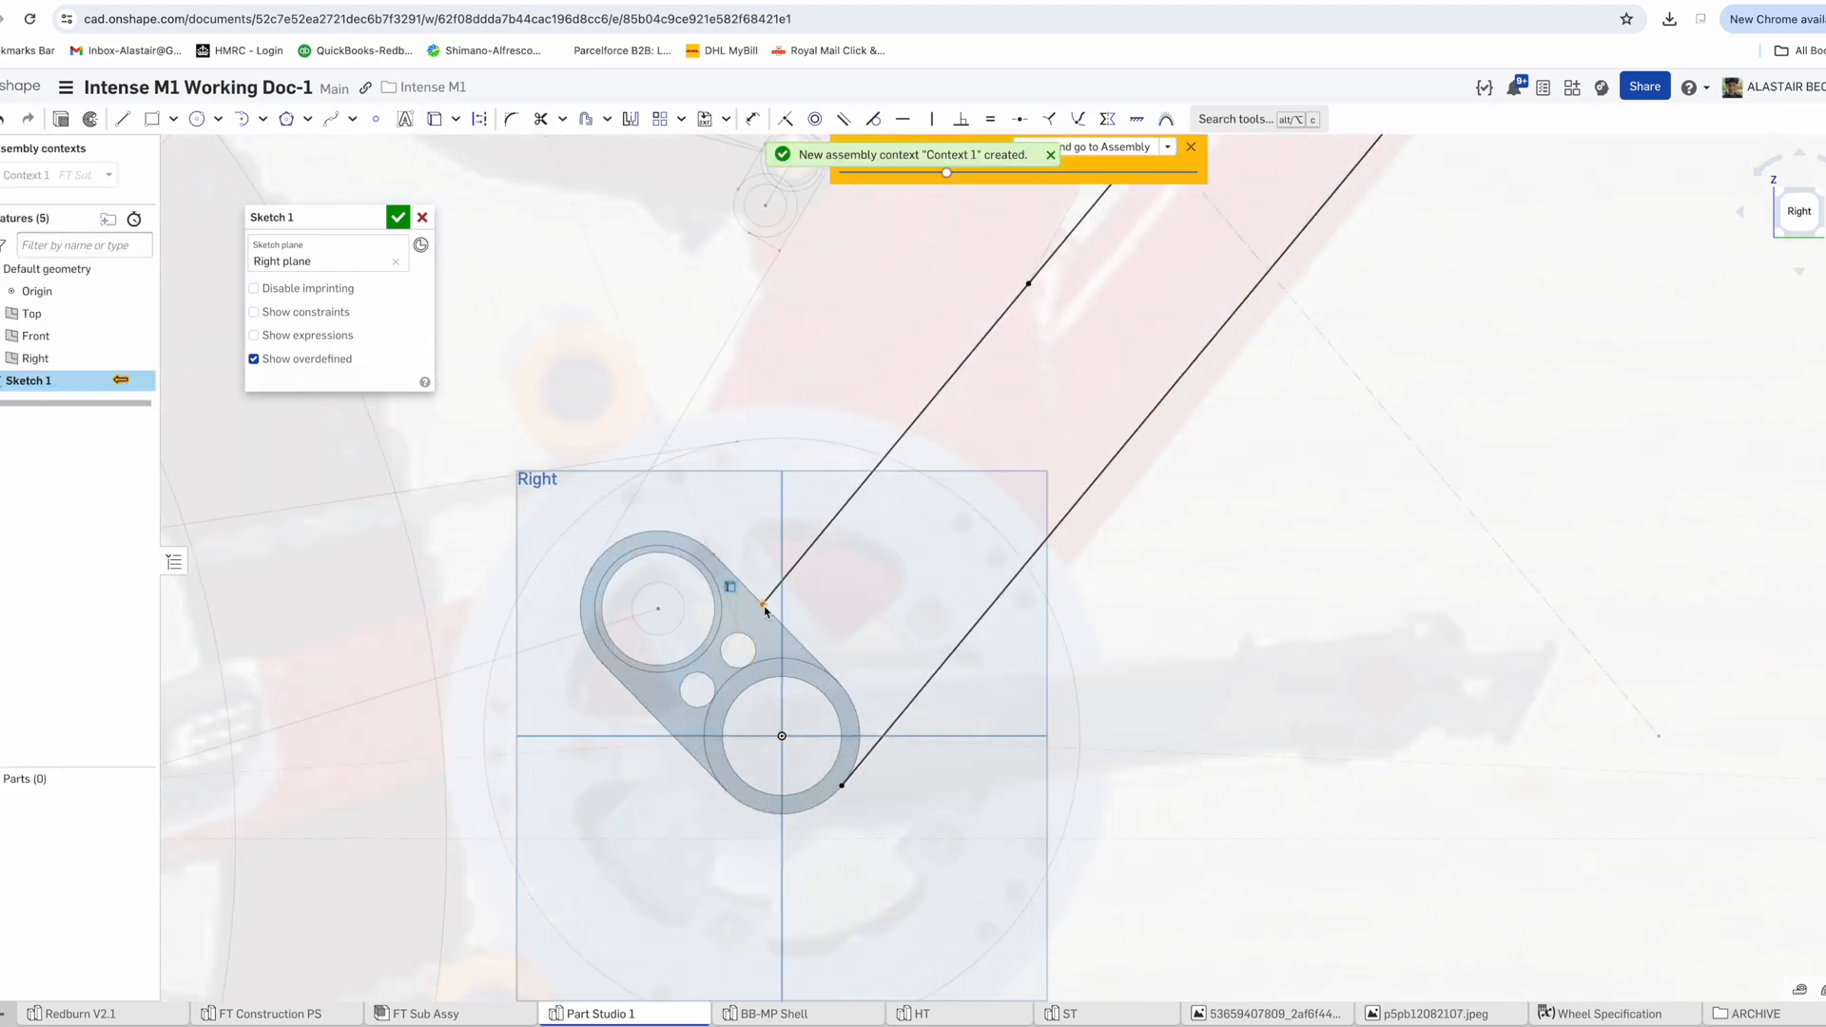
left_click_drag(659, 729, 613, 784)
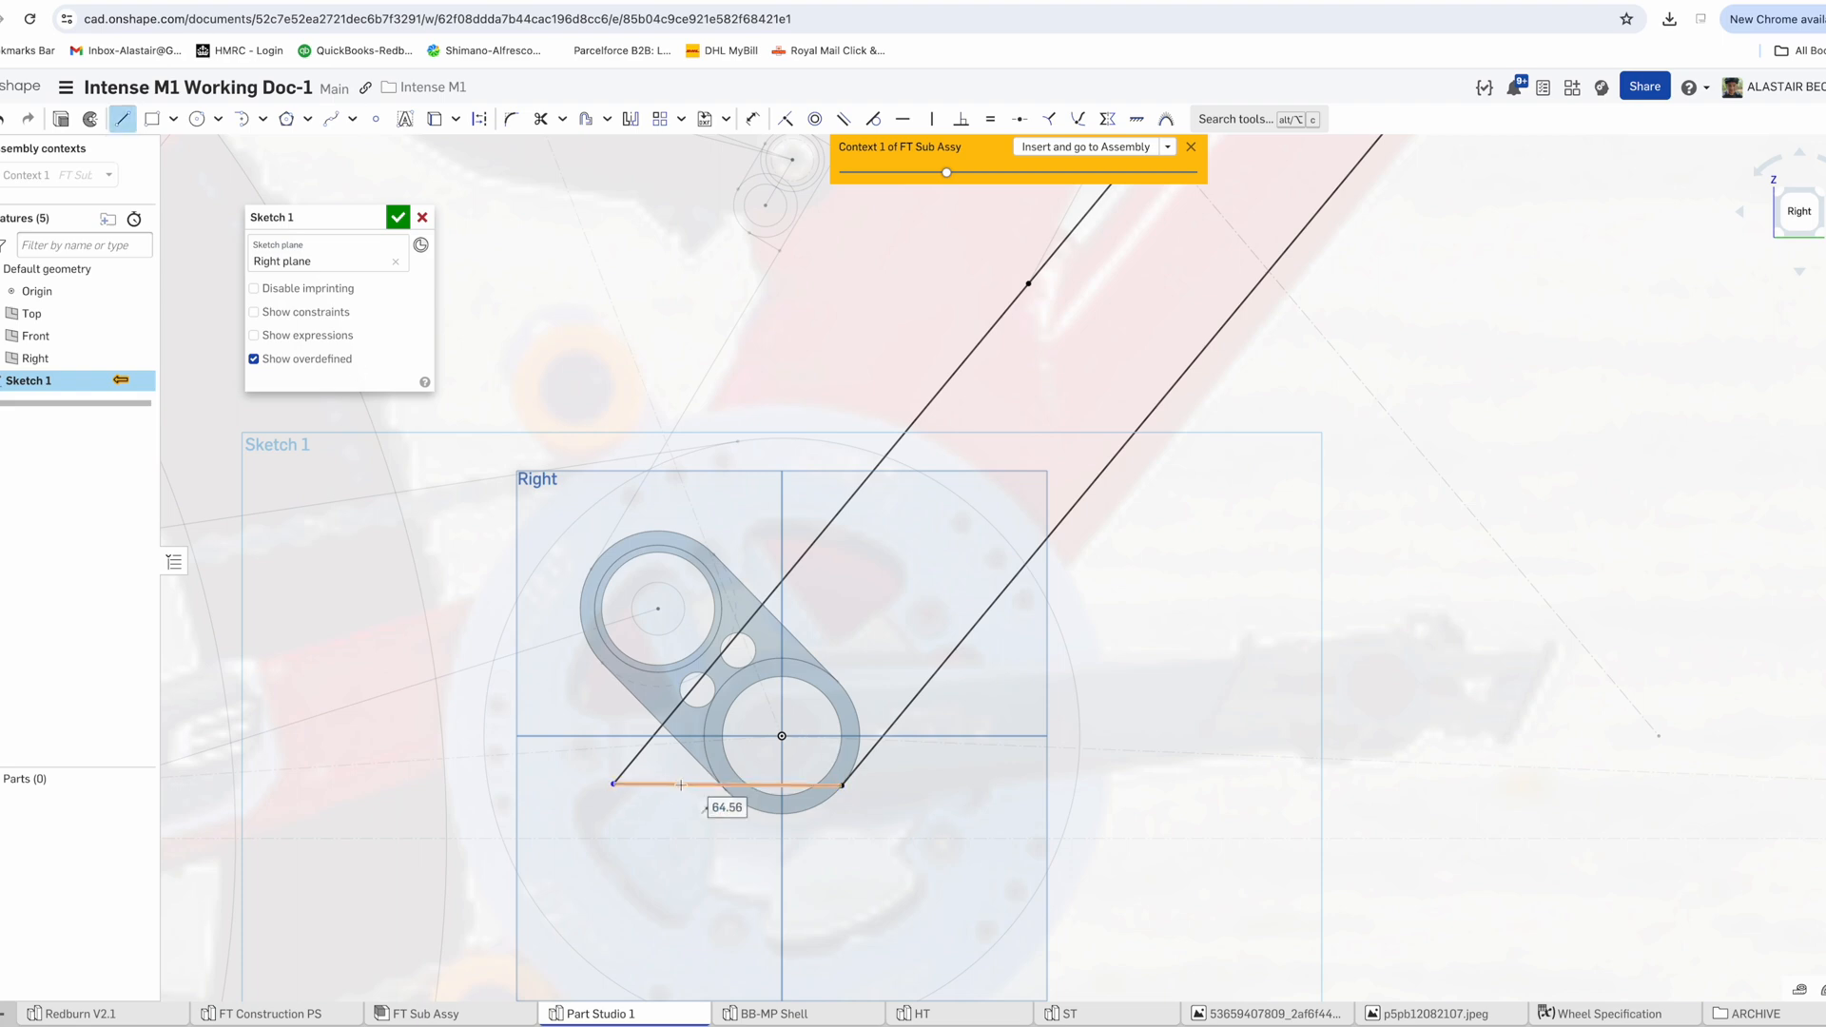
left_click(844, 784)
left_click_drag(825, 784, 745, 711)
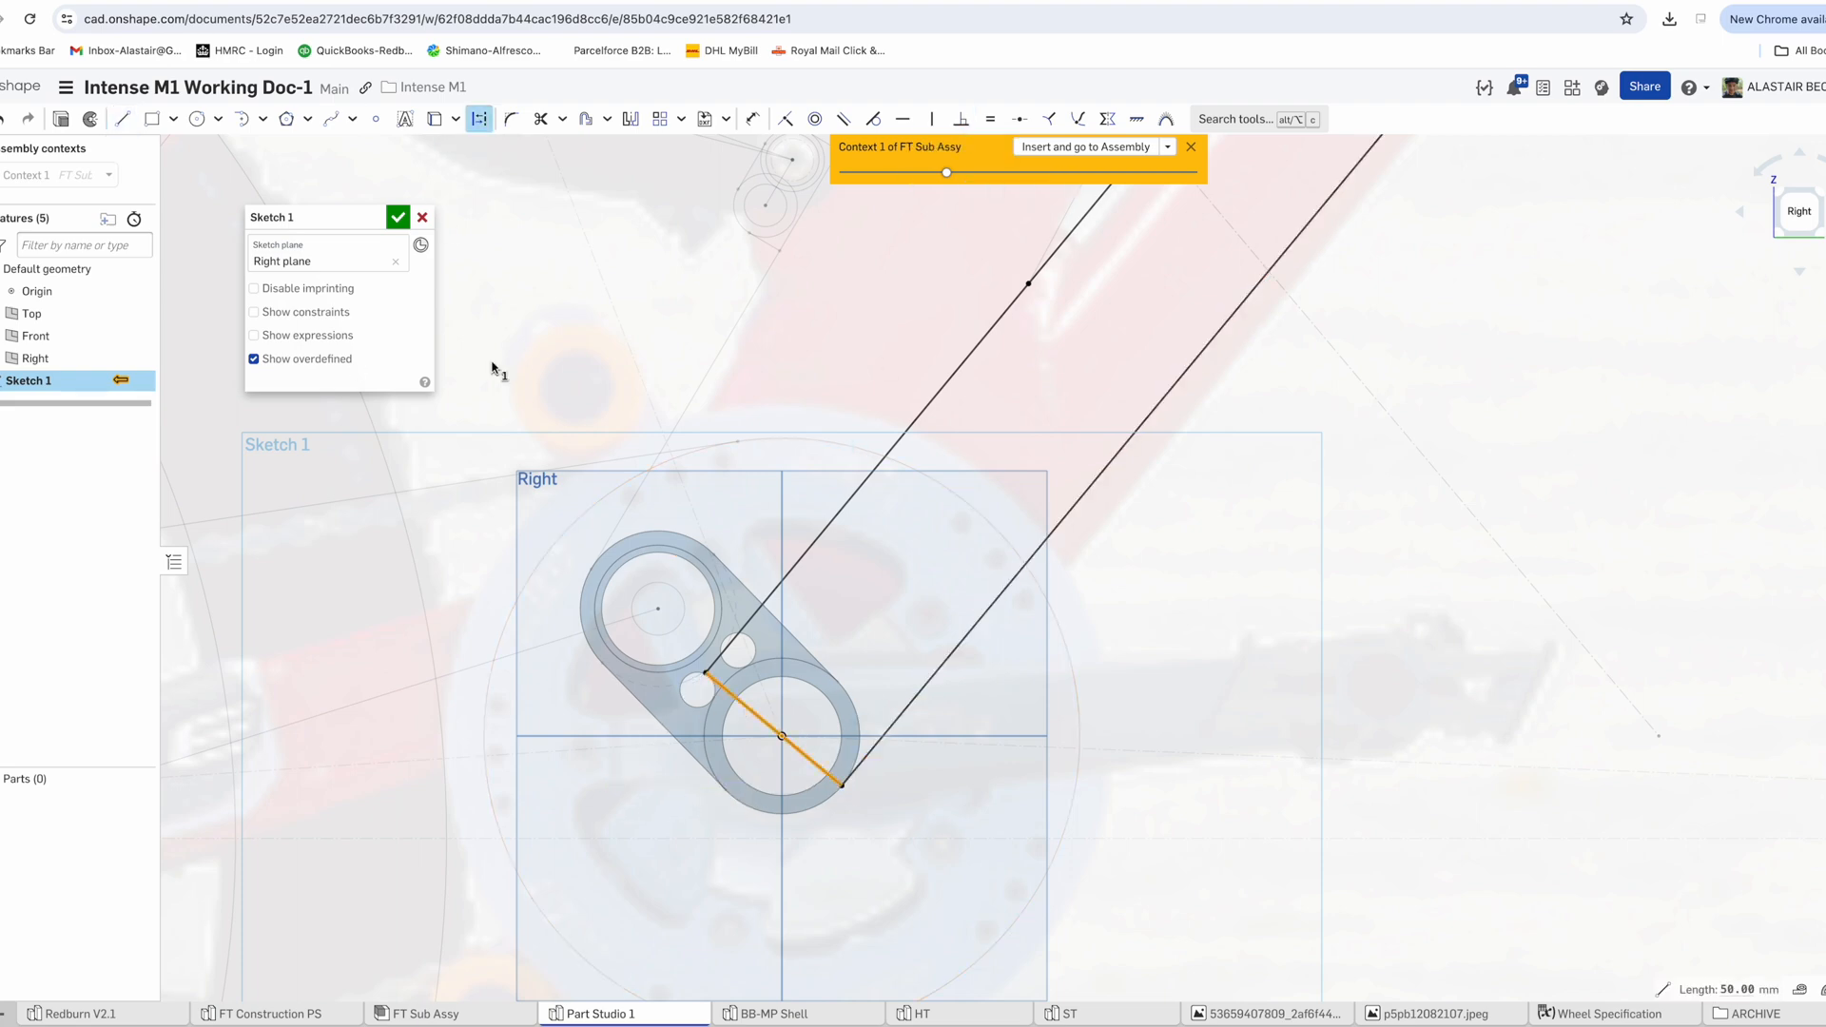
left_click(502, 666)
Join the two down tube lines' upper ends inside the head tube with a perpendicular construction line, and finish the sketch
scroll(504, 693, "down", 6)
scroll(949, 217, "up", 5)
scroll(980, 394, "up", 3)
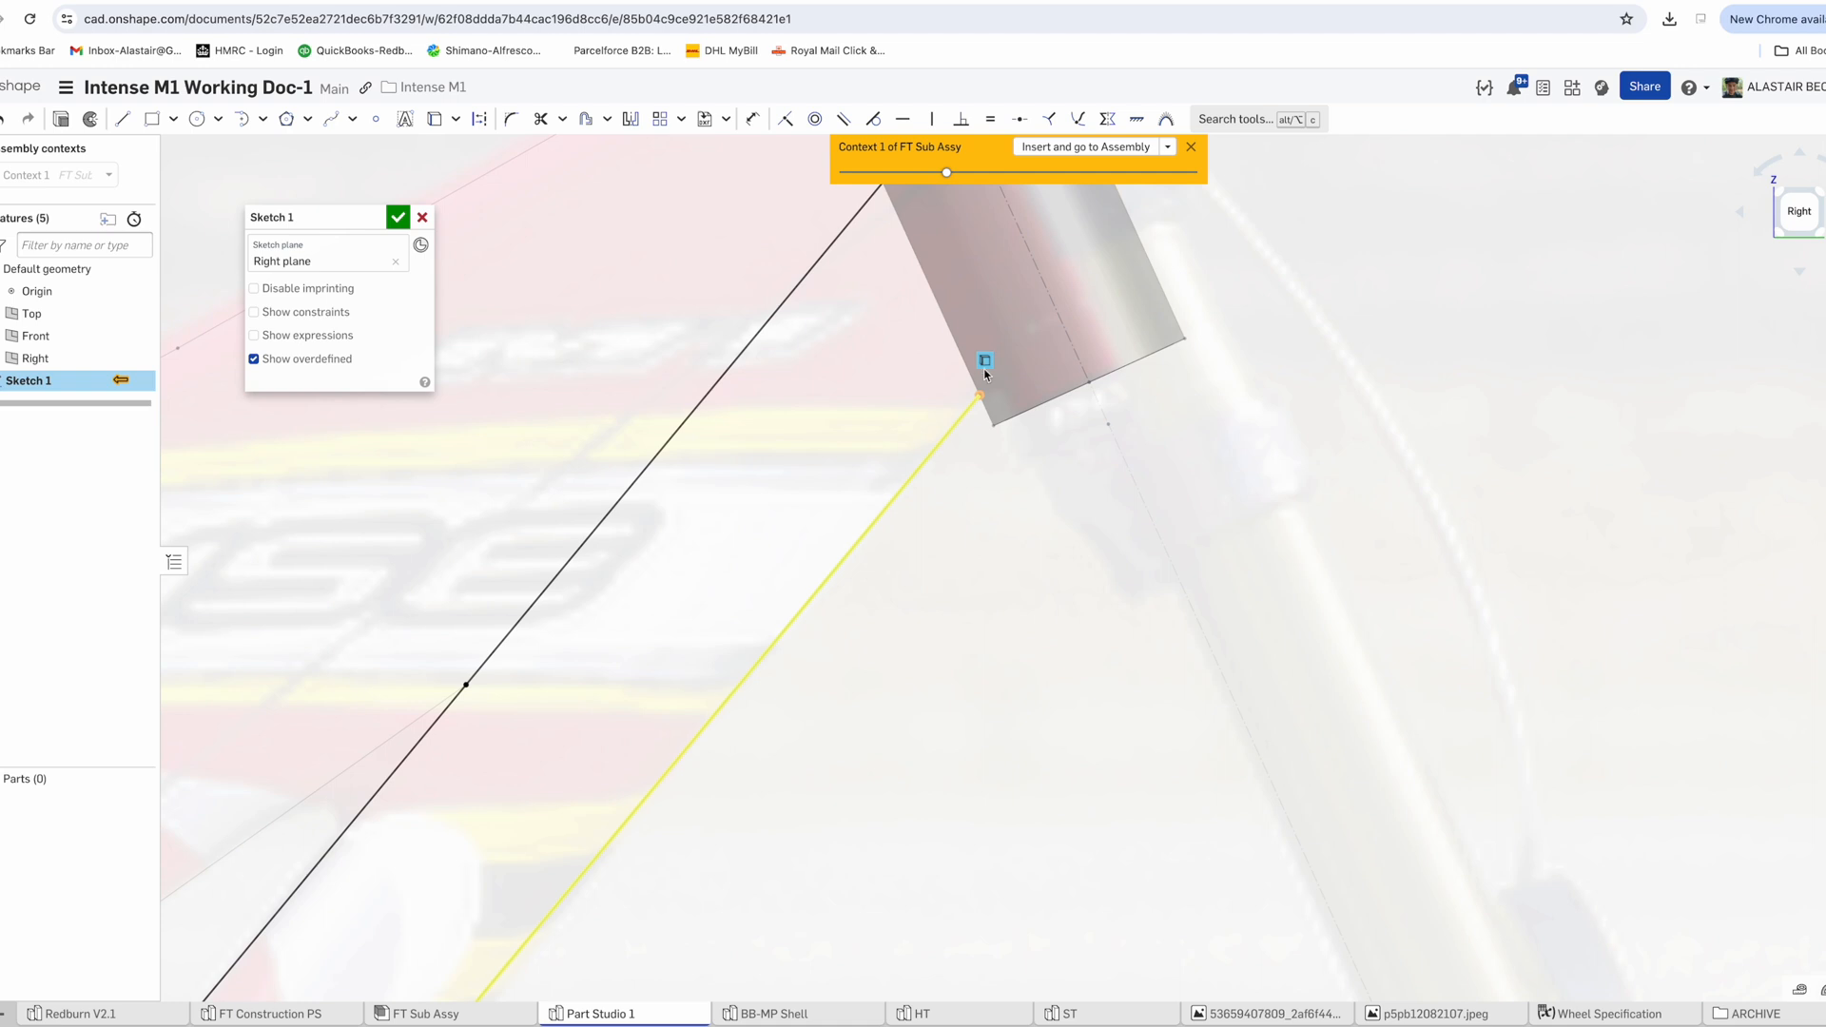
scroll(985, 374, "down", 3)
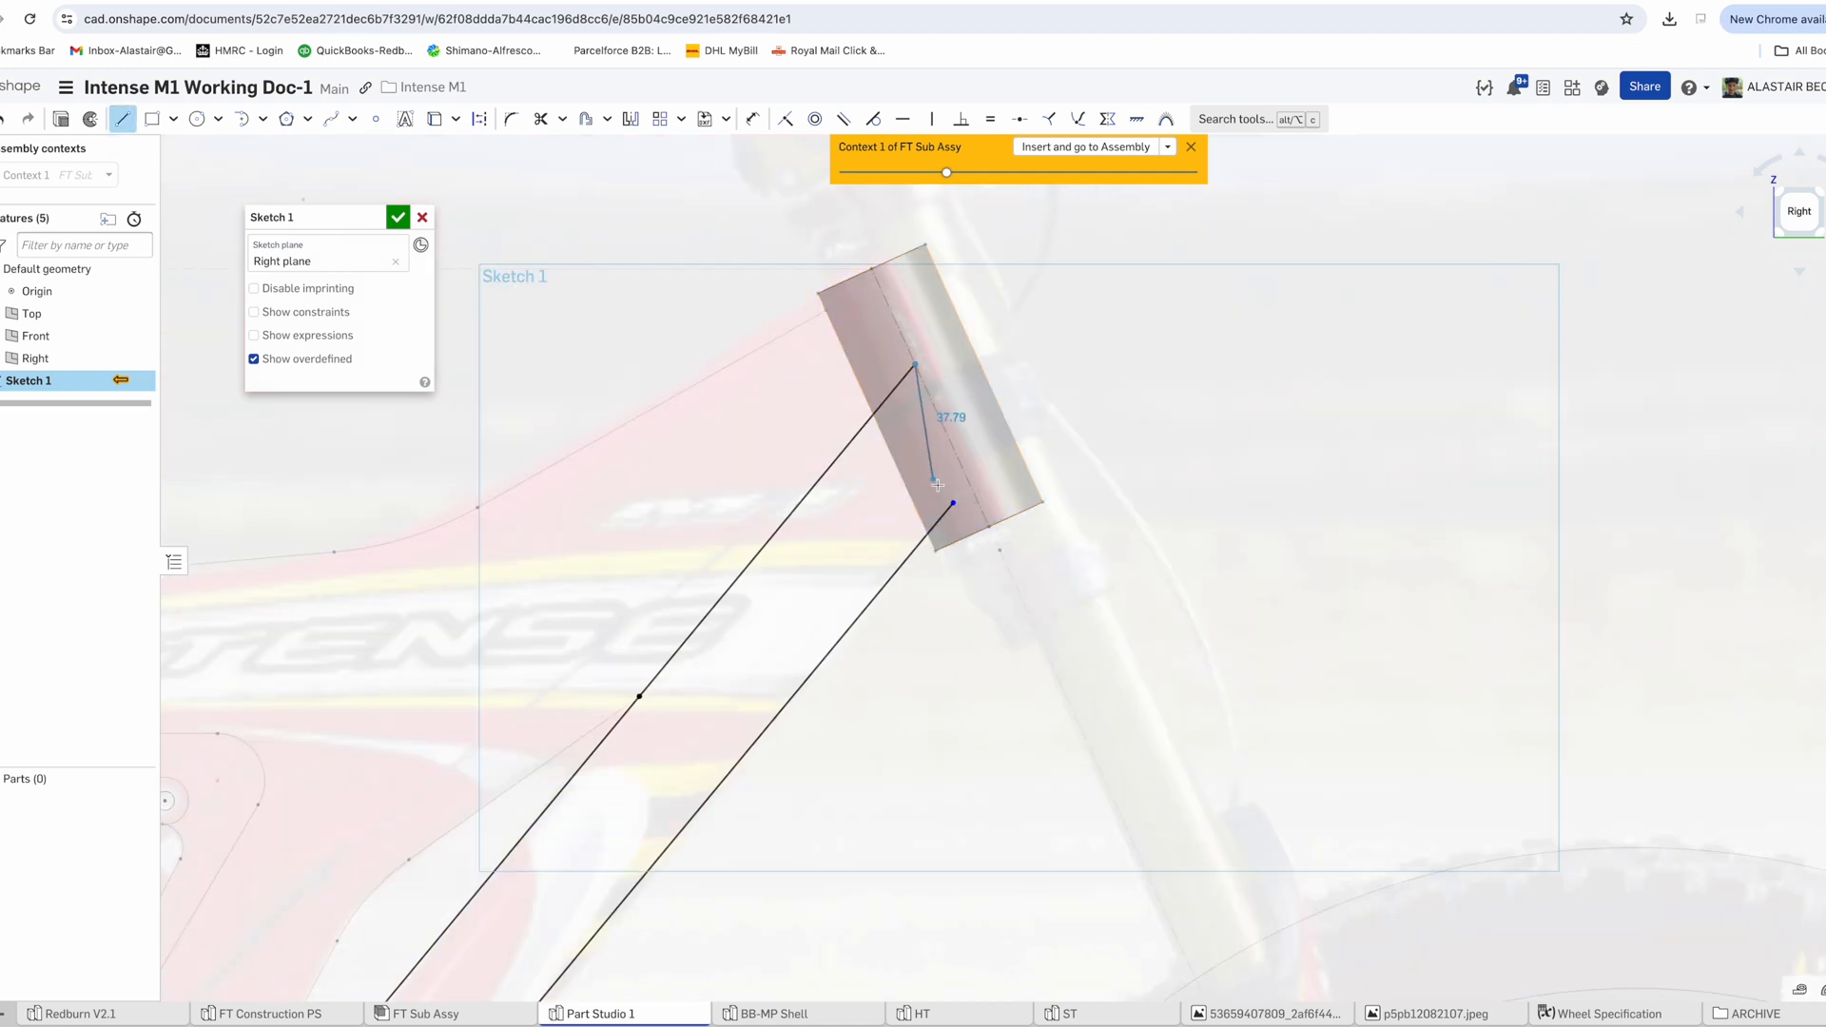
left_click(895, 392)
left_click(961, 119)
left_click(974, 411)
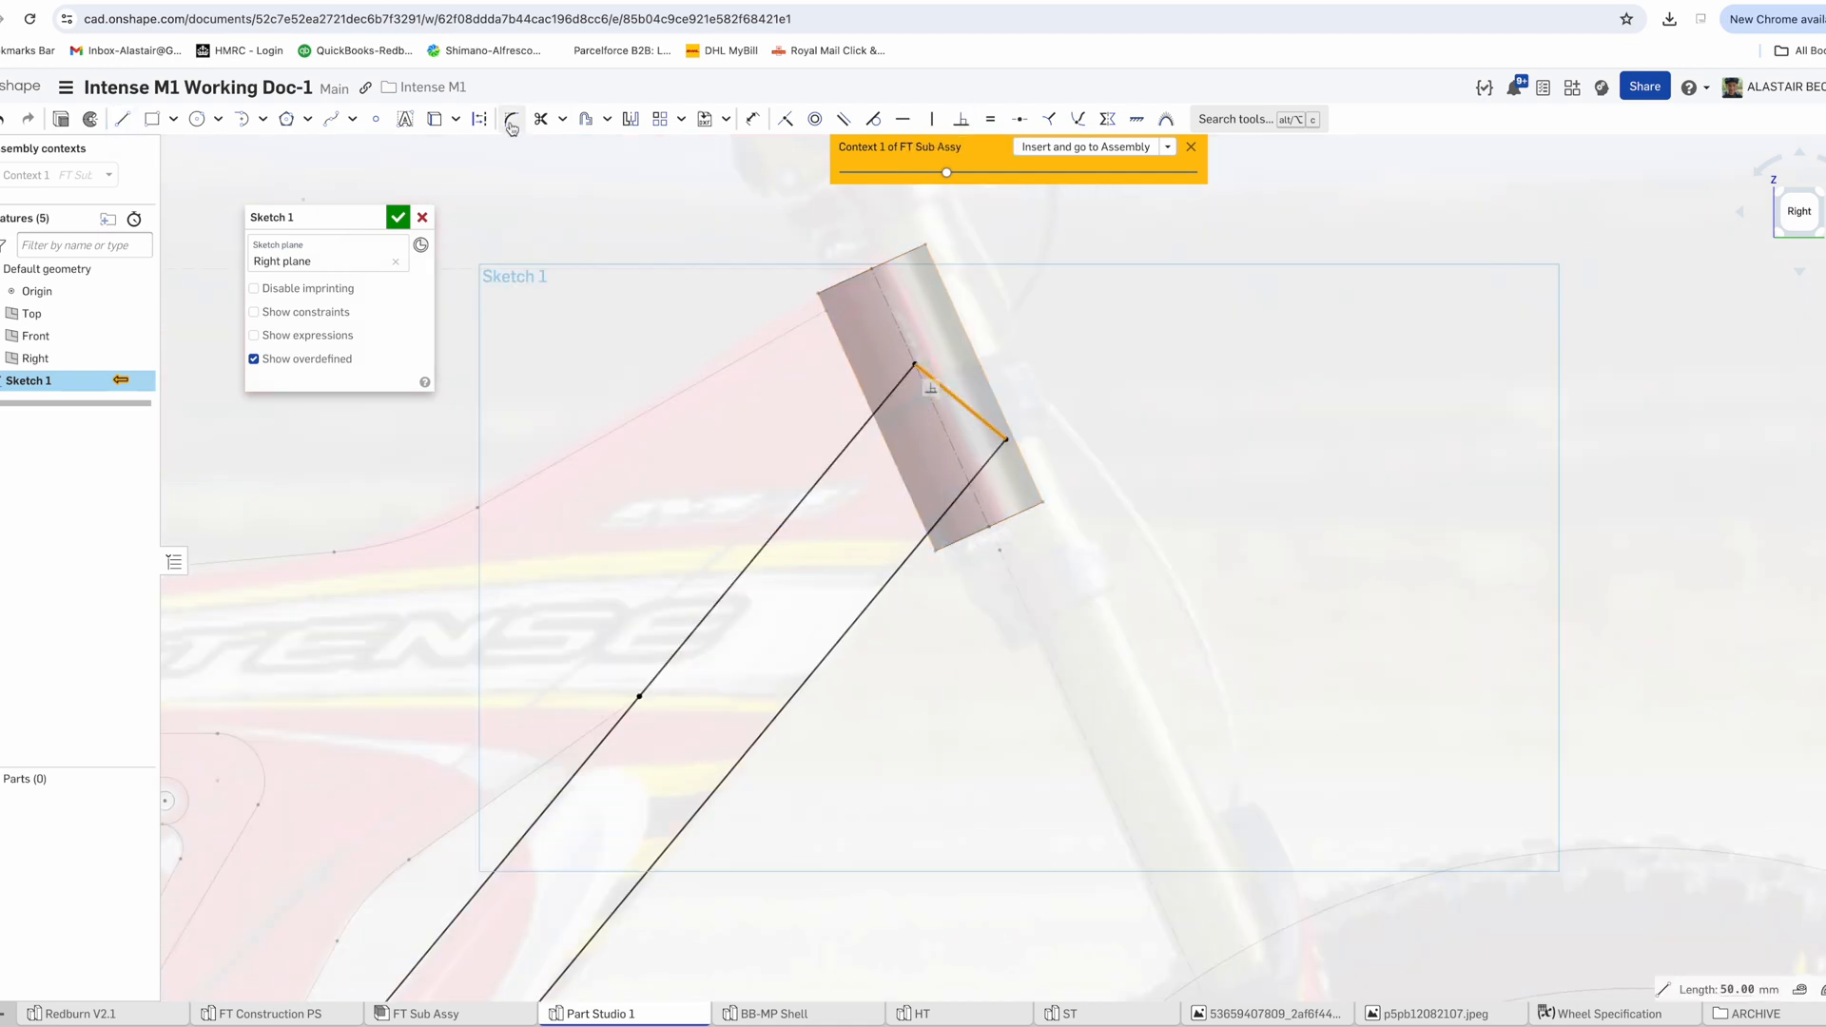
left_click(479, 120)
scroll(732, 383, "down", 3)
scroll(875, 376, "down", 3)
scroll(867, 382, "down", 4)
scroll(673, 743, "up", 2)
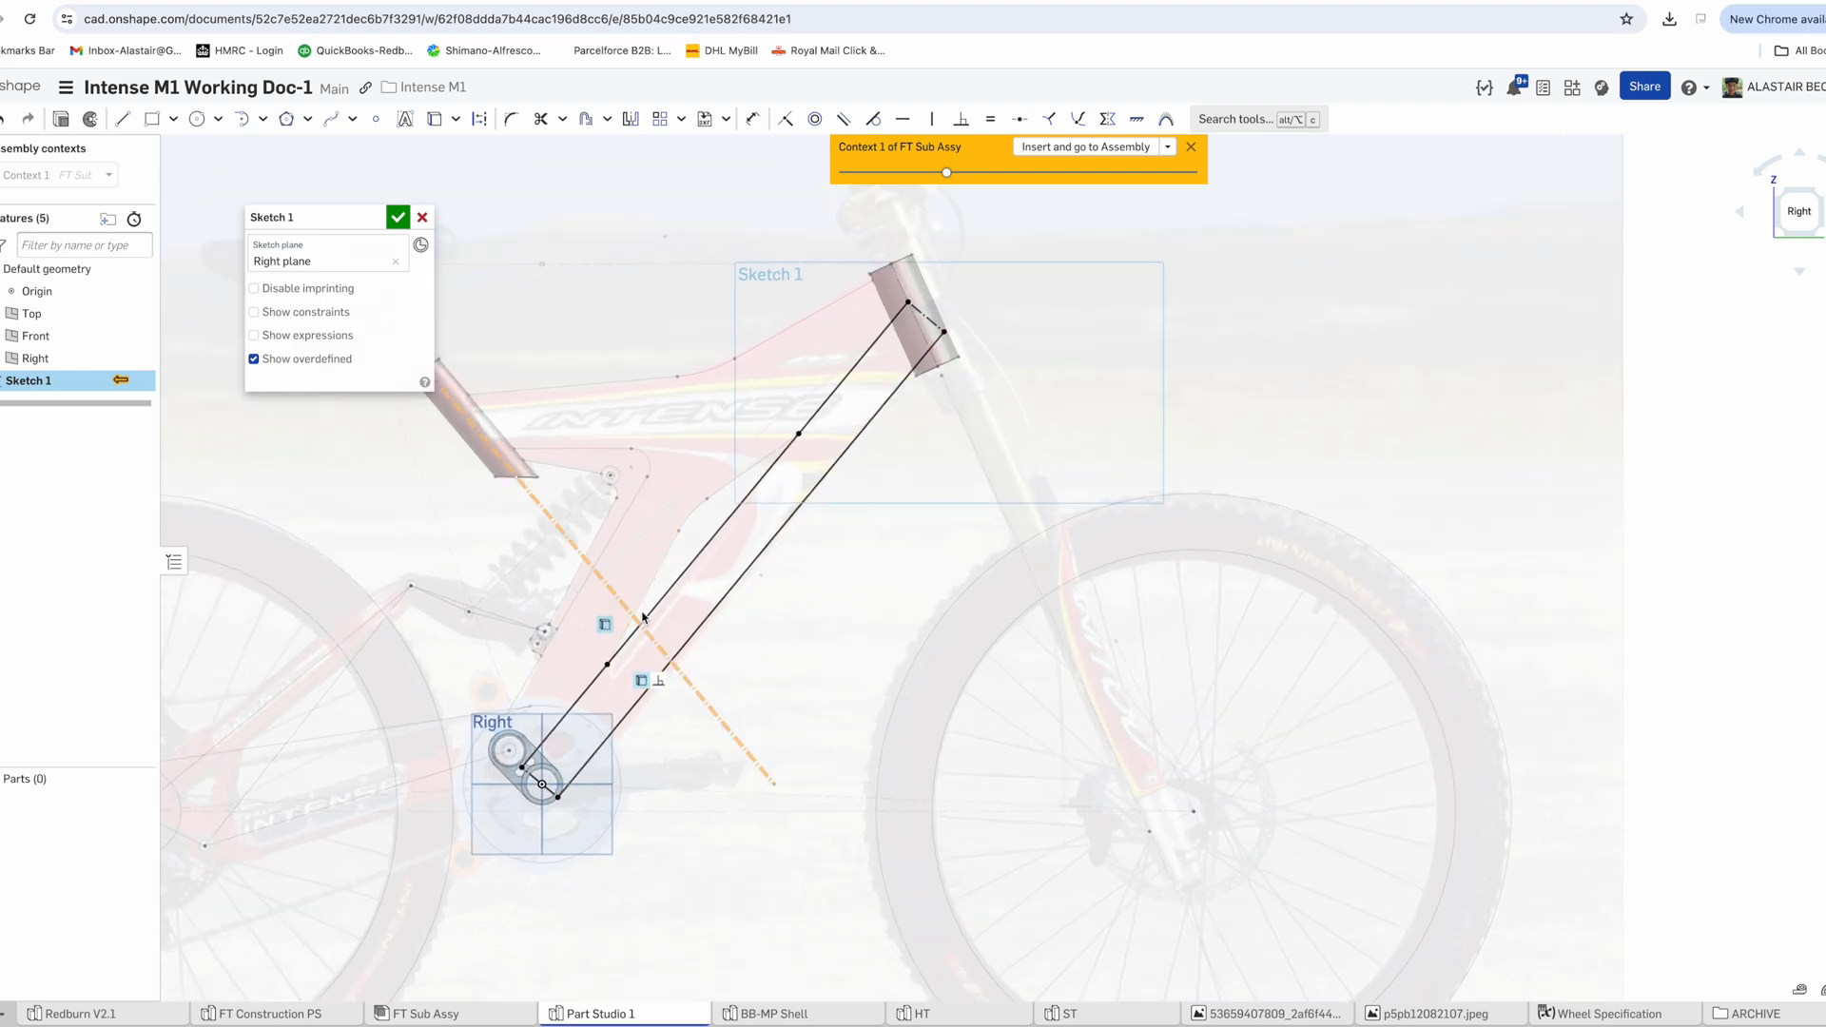
left_click(398, 218)
right_click_drag(457, 246, 532, 271)
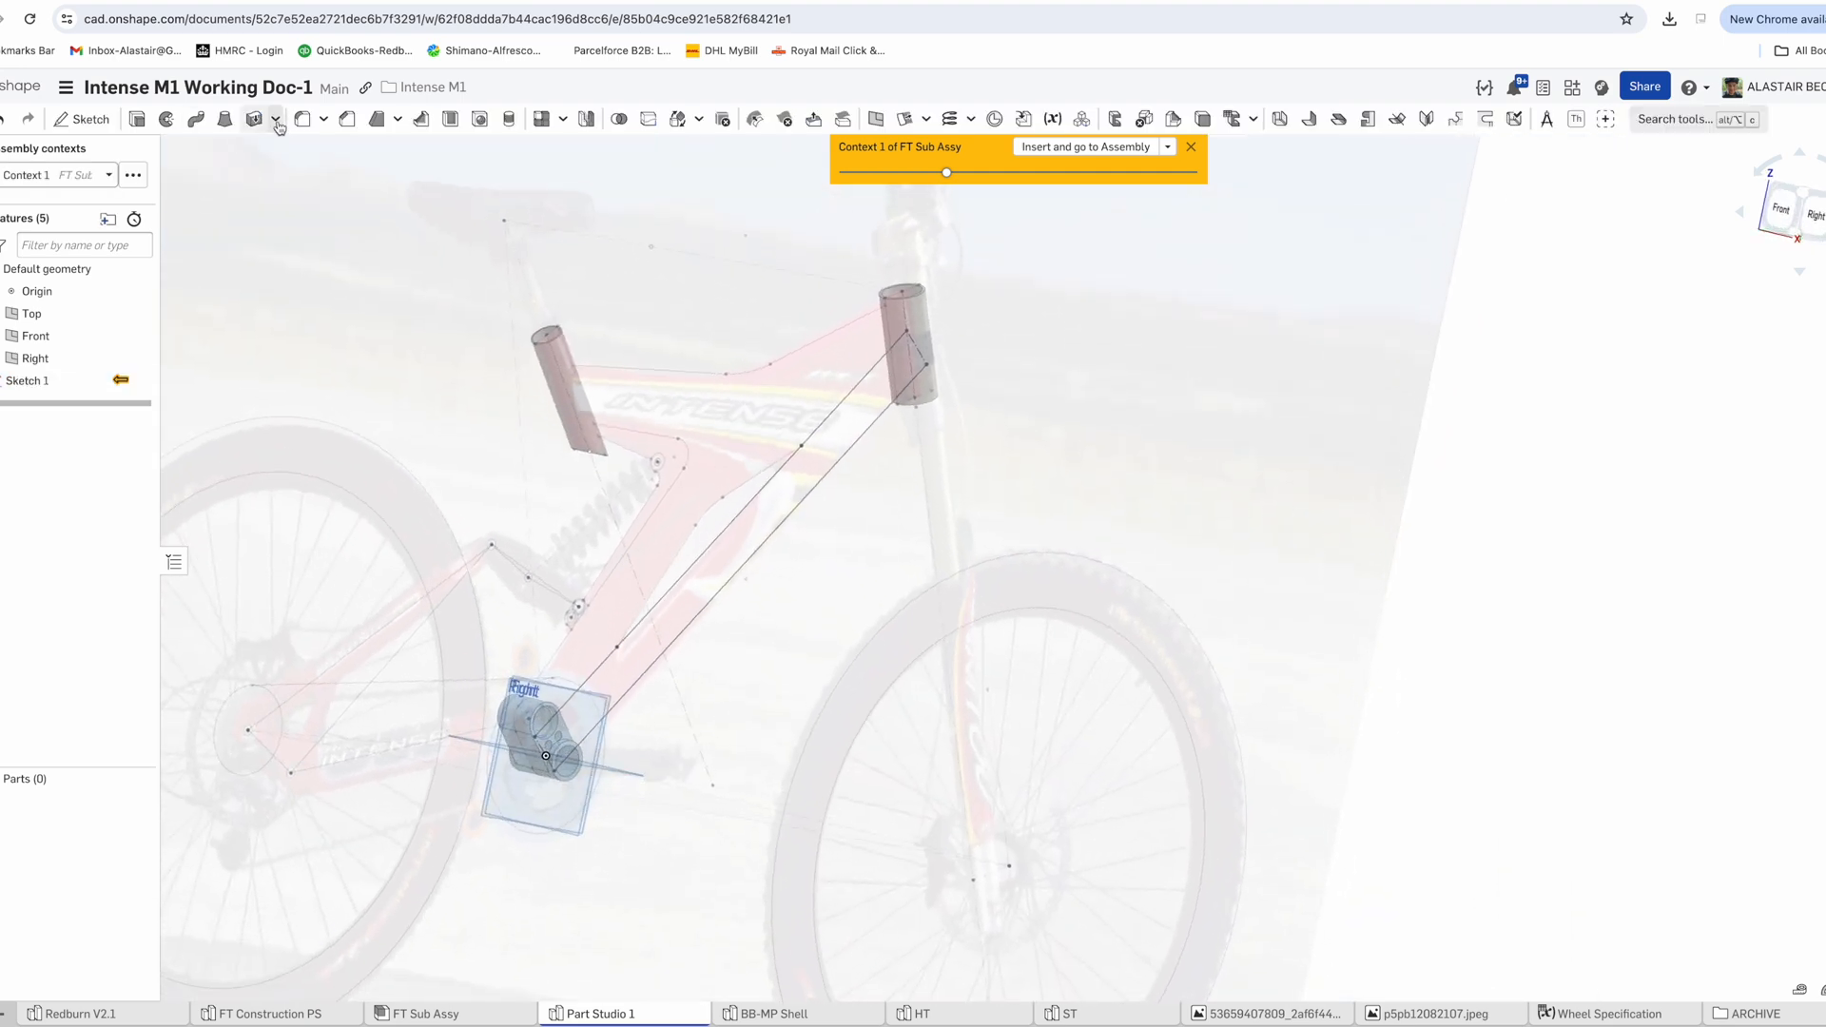
Start a sketch on a mate connector plane at the down tube's head tube end and draw a construction centre-point rectangle around the cross line
left_click(88, 119)
scroll(892, 342, "up", 5)
left_click(957, 288)
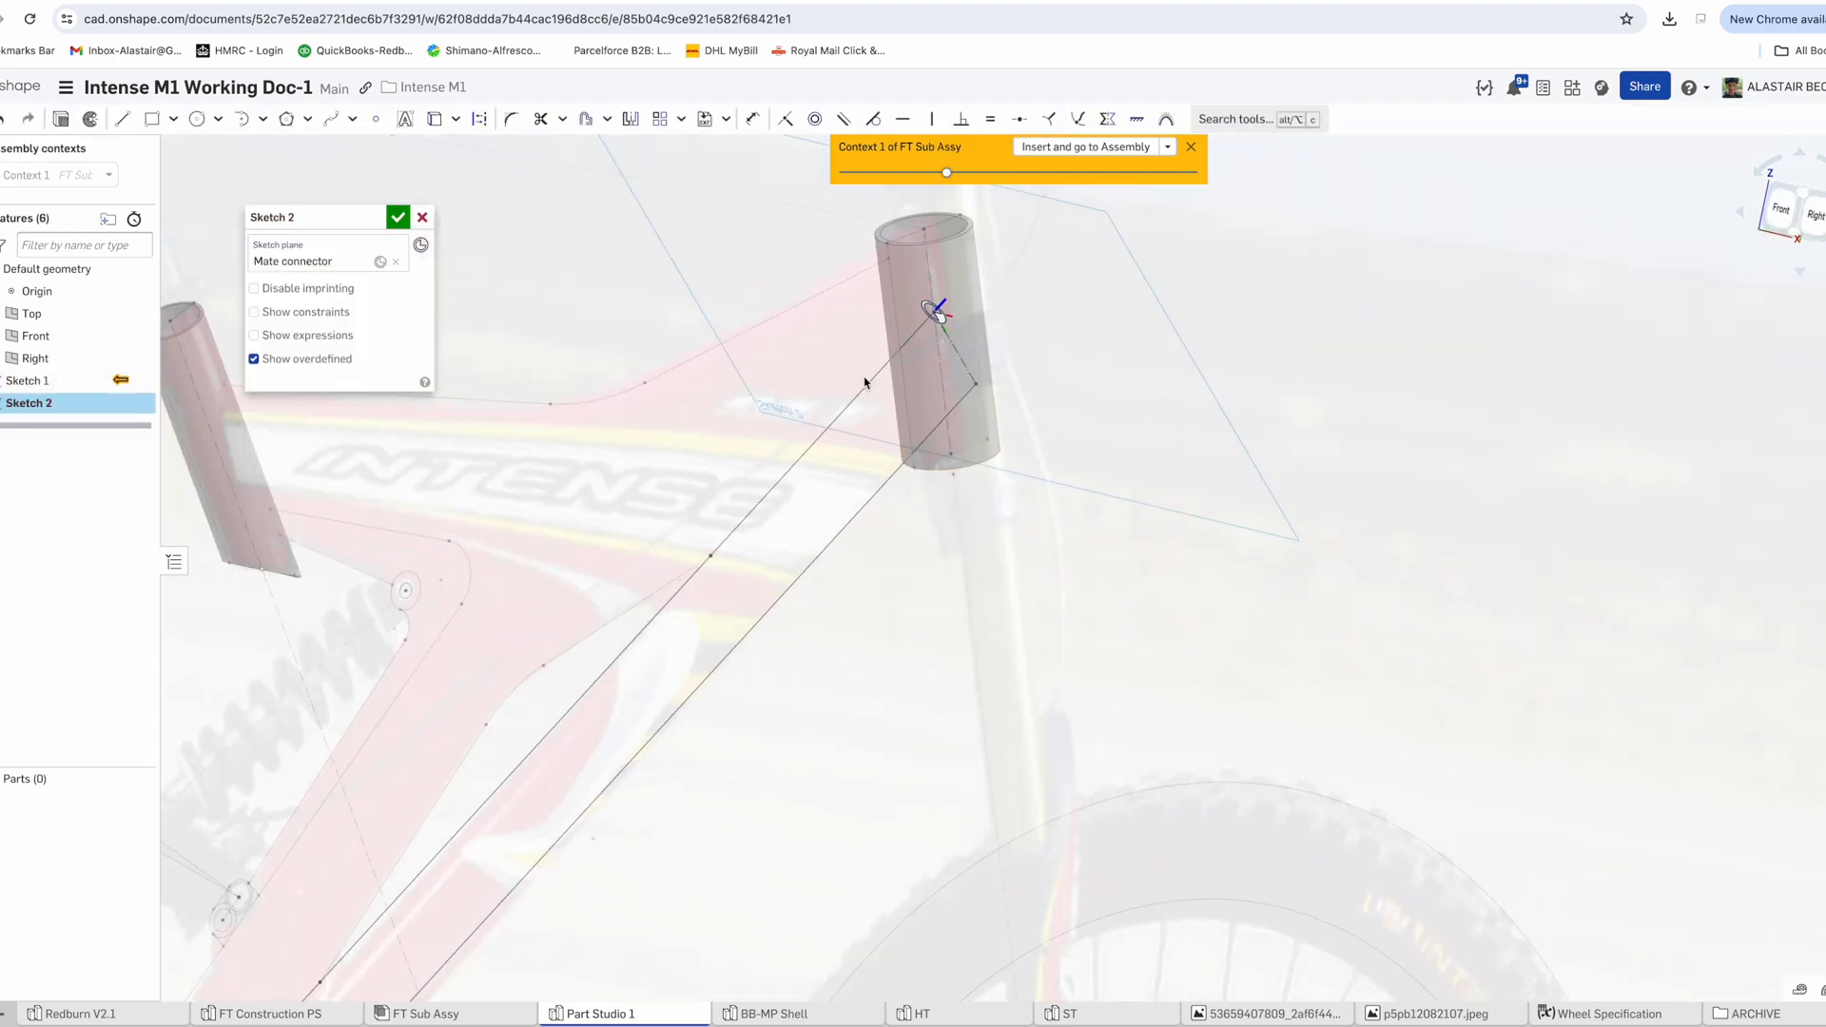
left_click(174, 119)
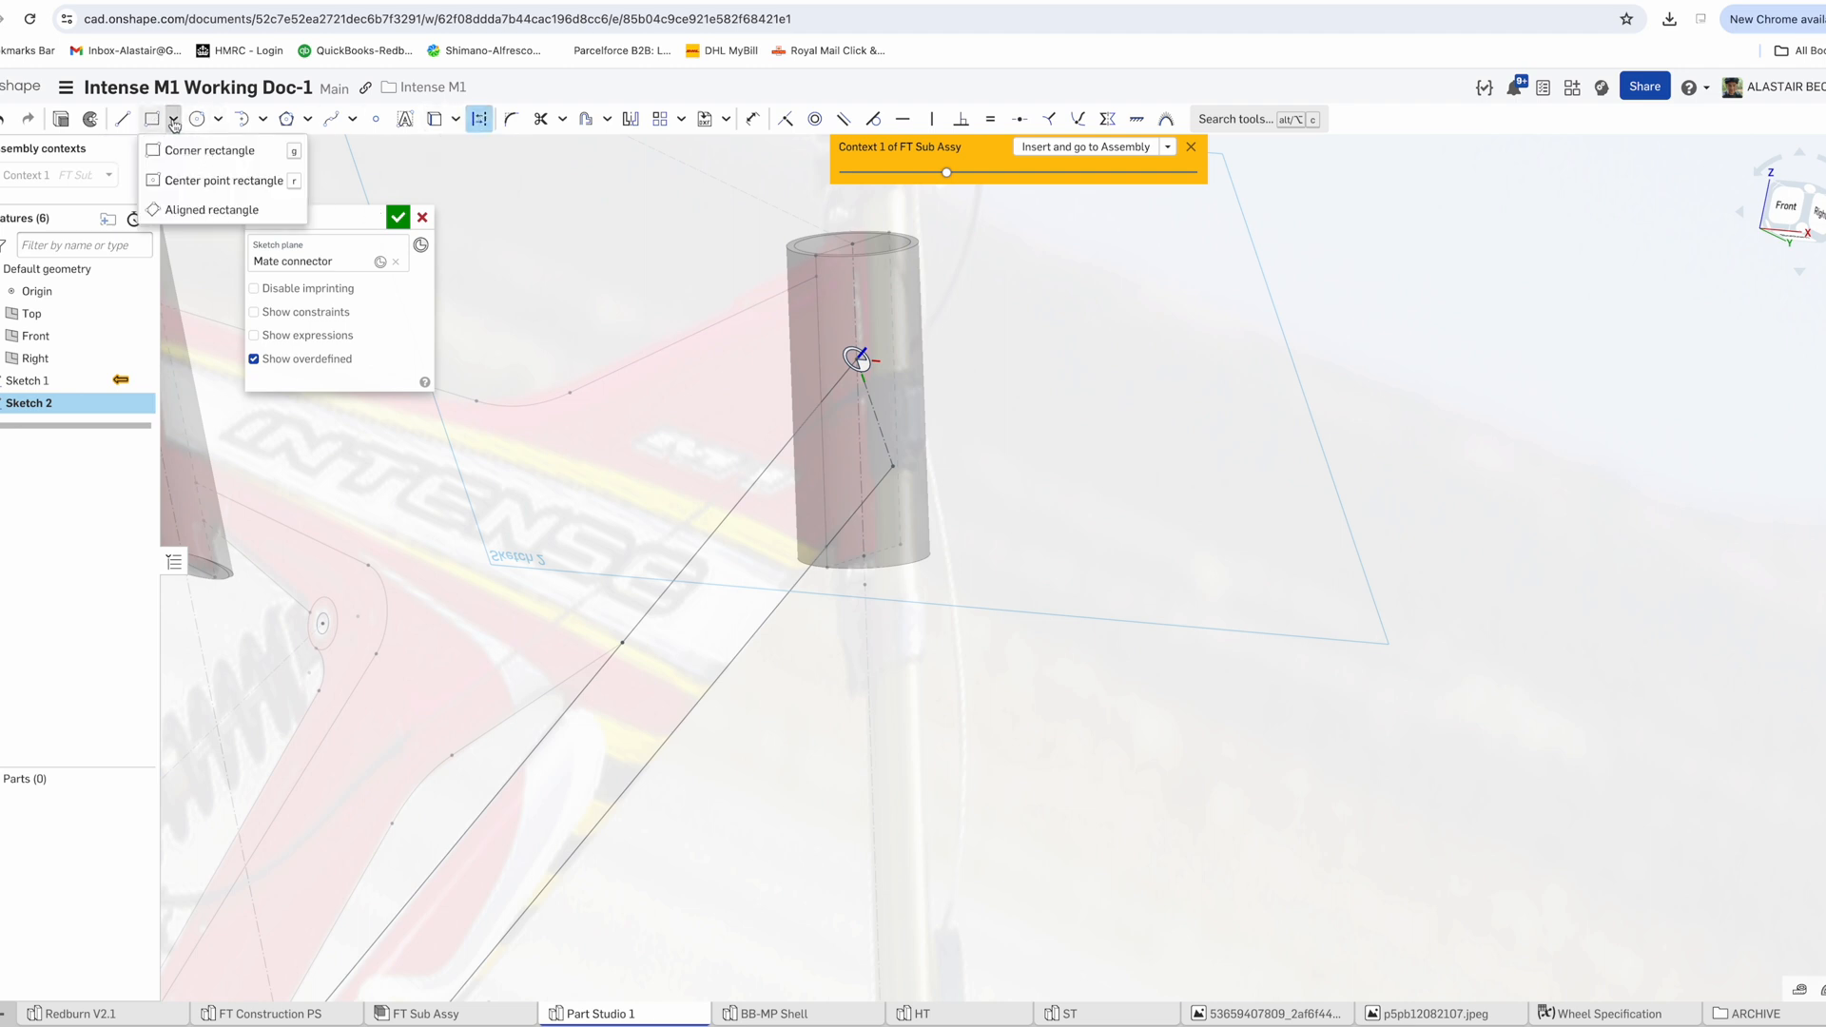
left_click(204, 179)
scroll(879, 410, "up", 2)
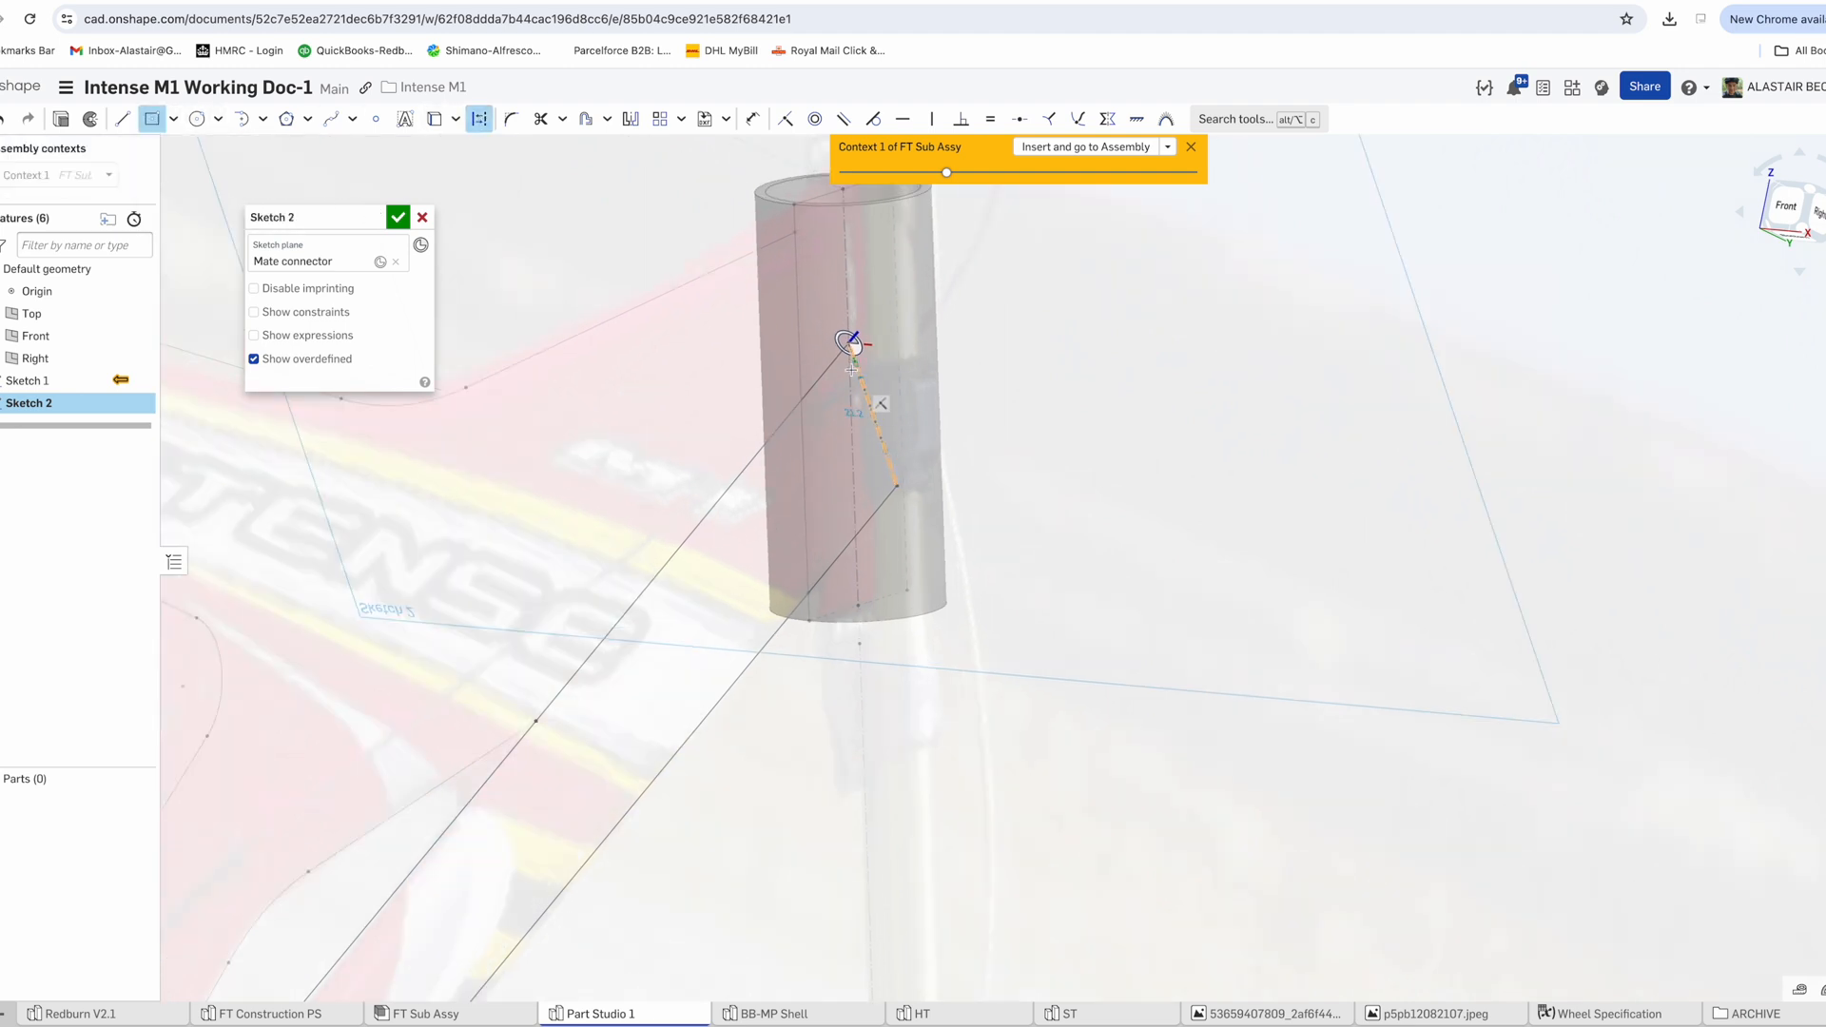
key("d")
scroll(818, 335, "up", 3)
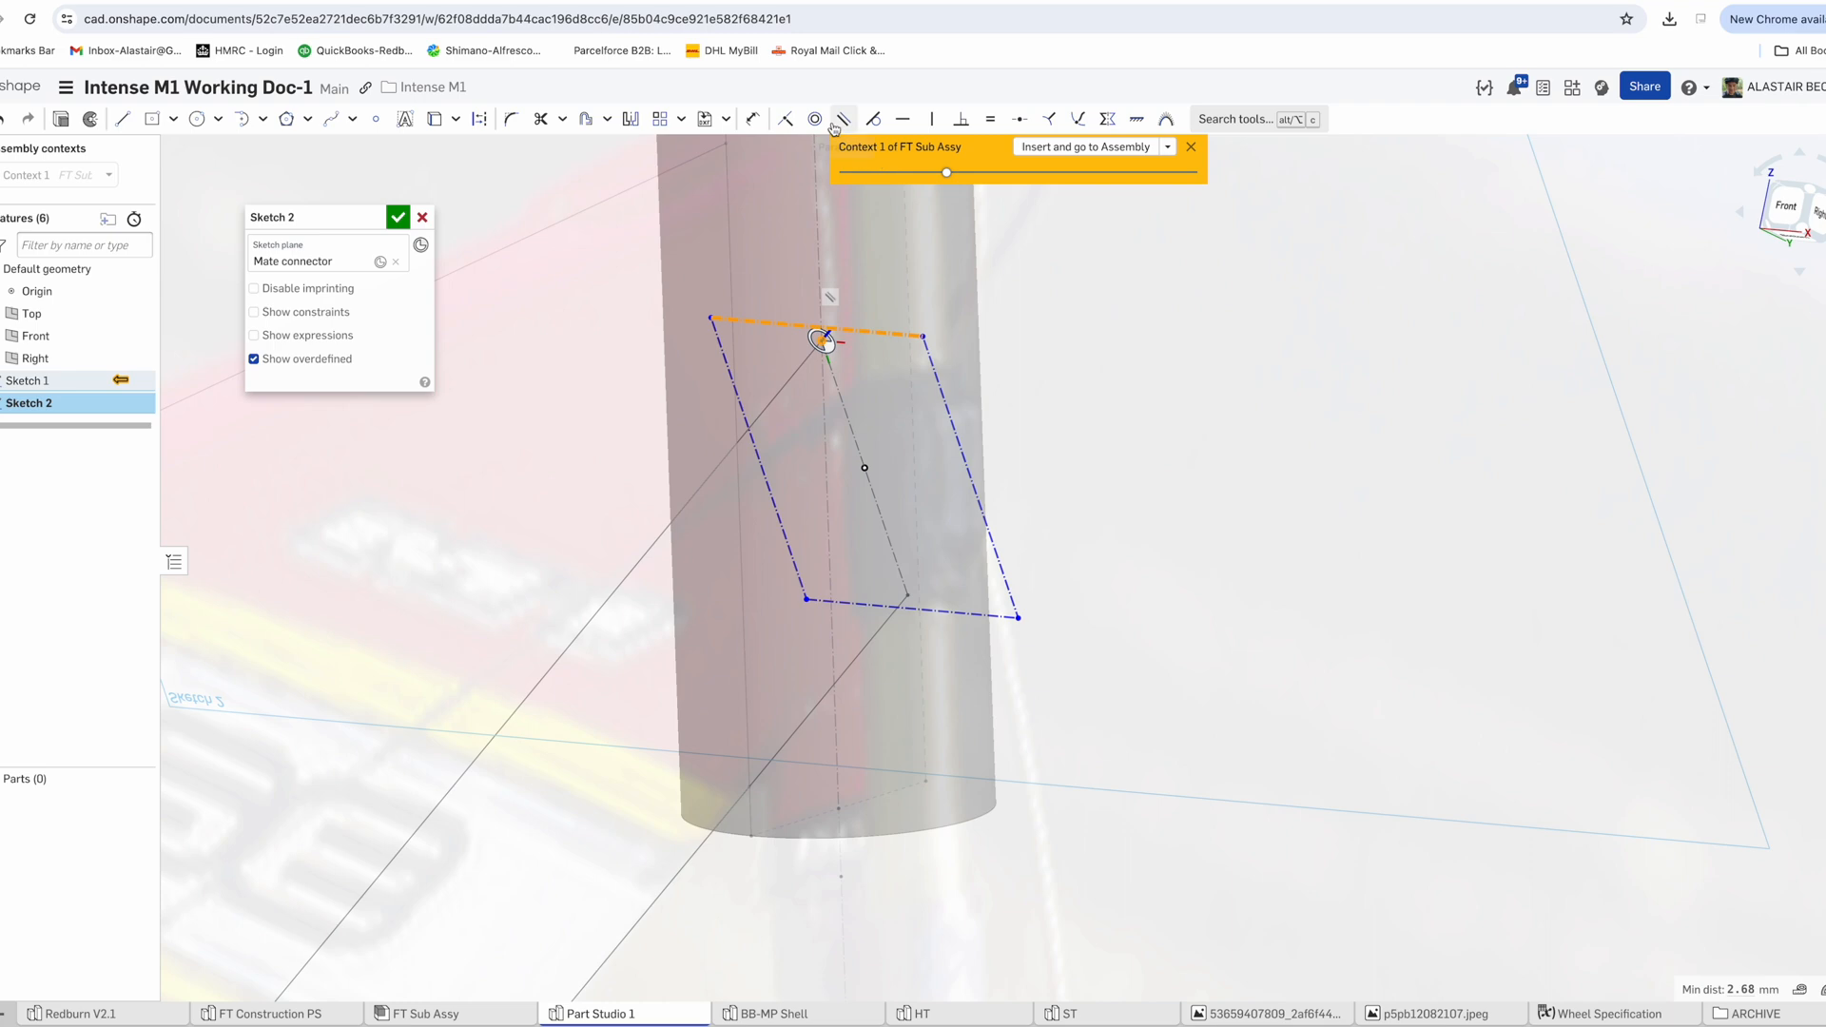
Fix the construction rectangle to the ends of the cross line with a 50 mm width, and measure the bottom bracket shell's width for comparison
key("Escape")
left_click(751, 119)
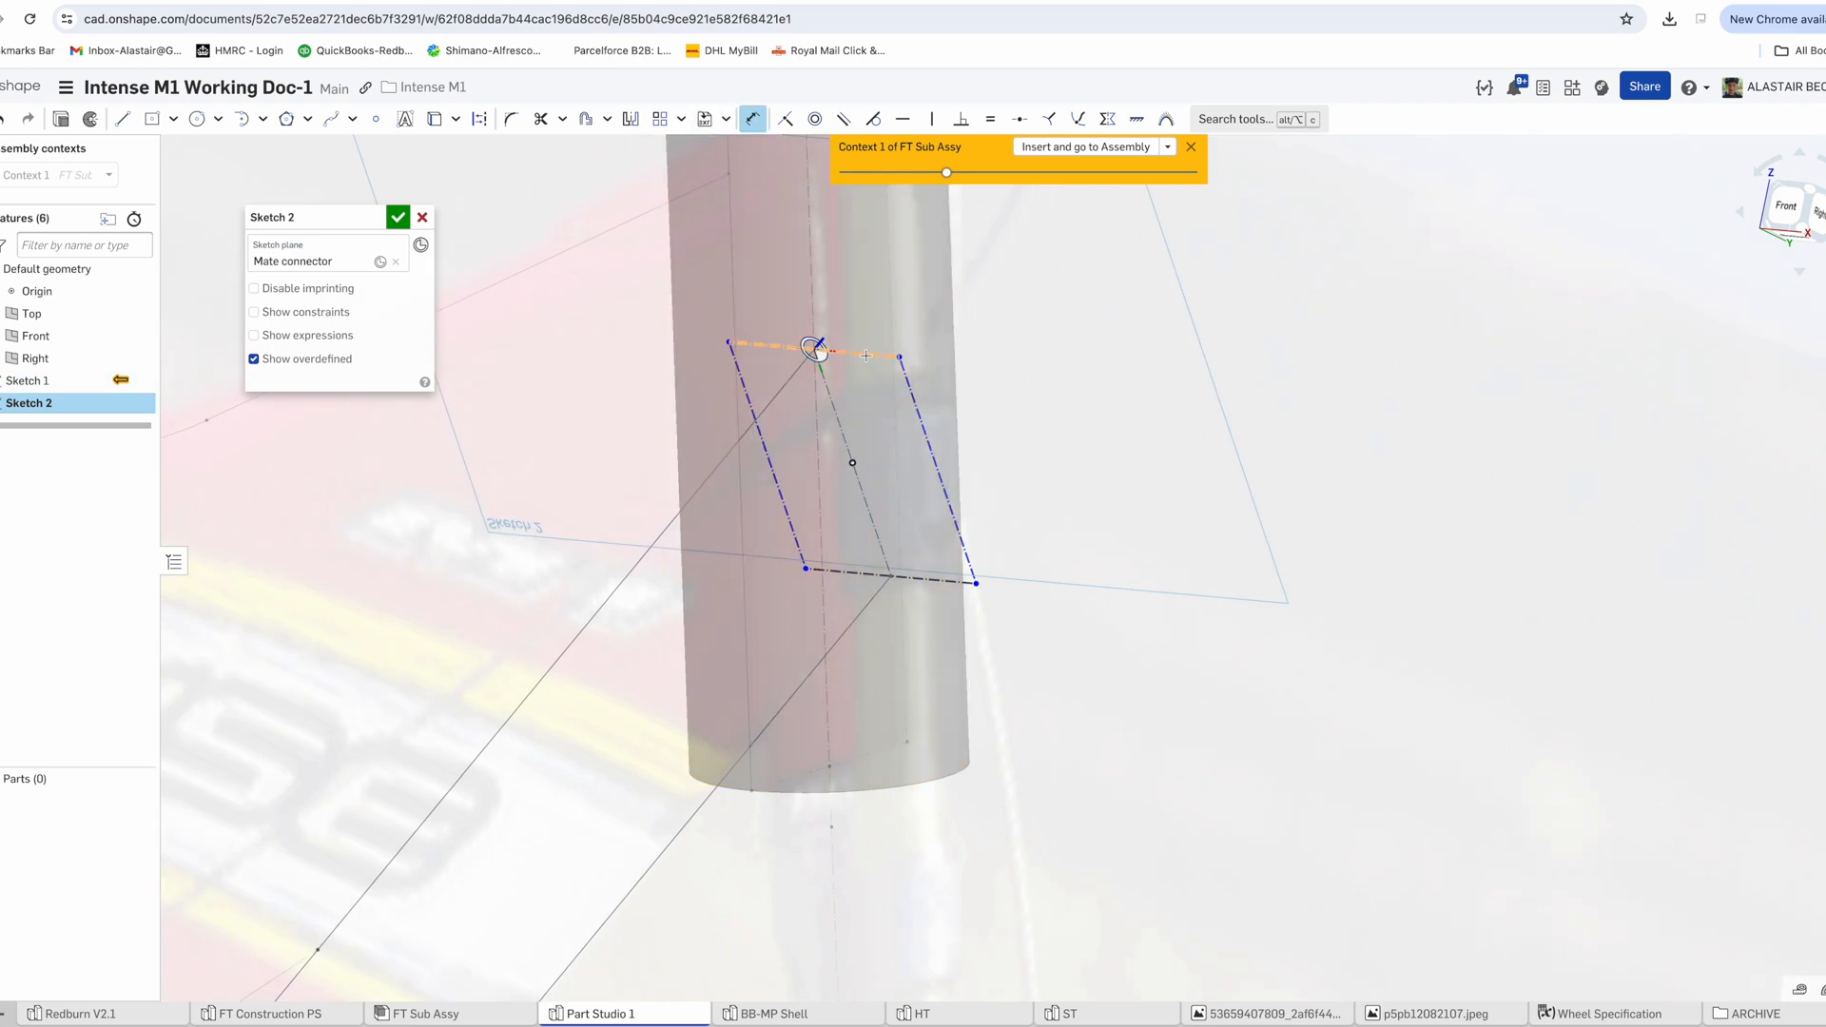
key("Escape")
scroll(813, 349, "down", 5)
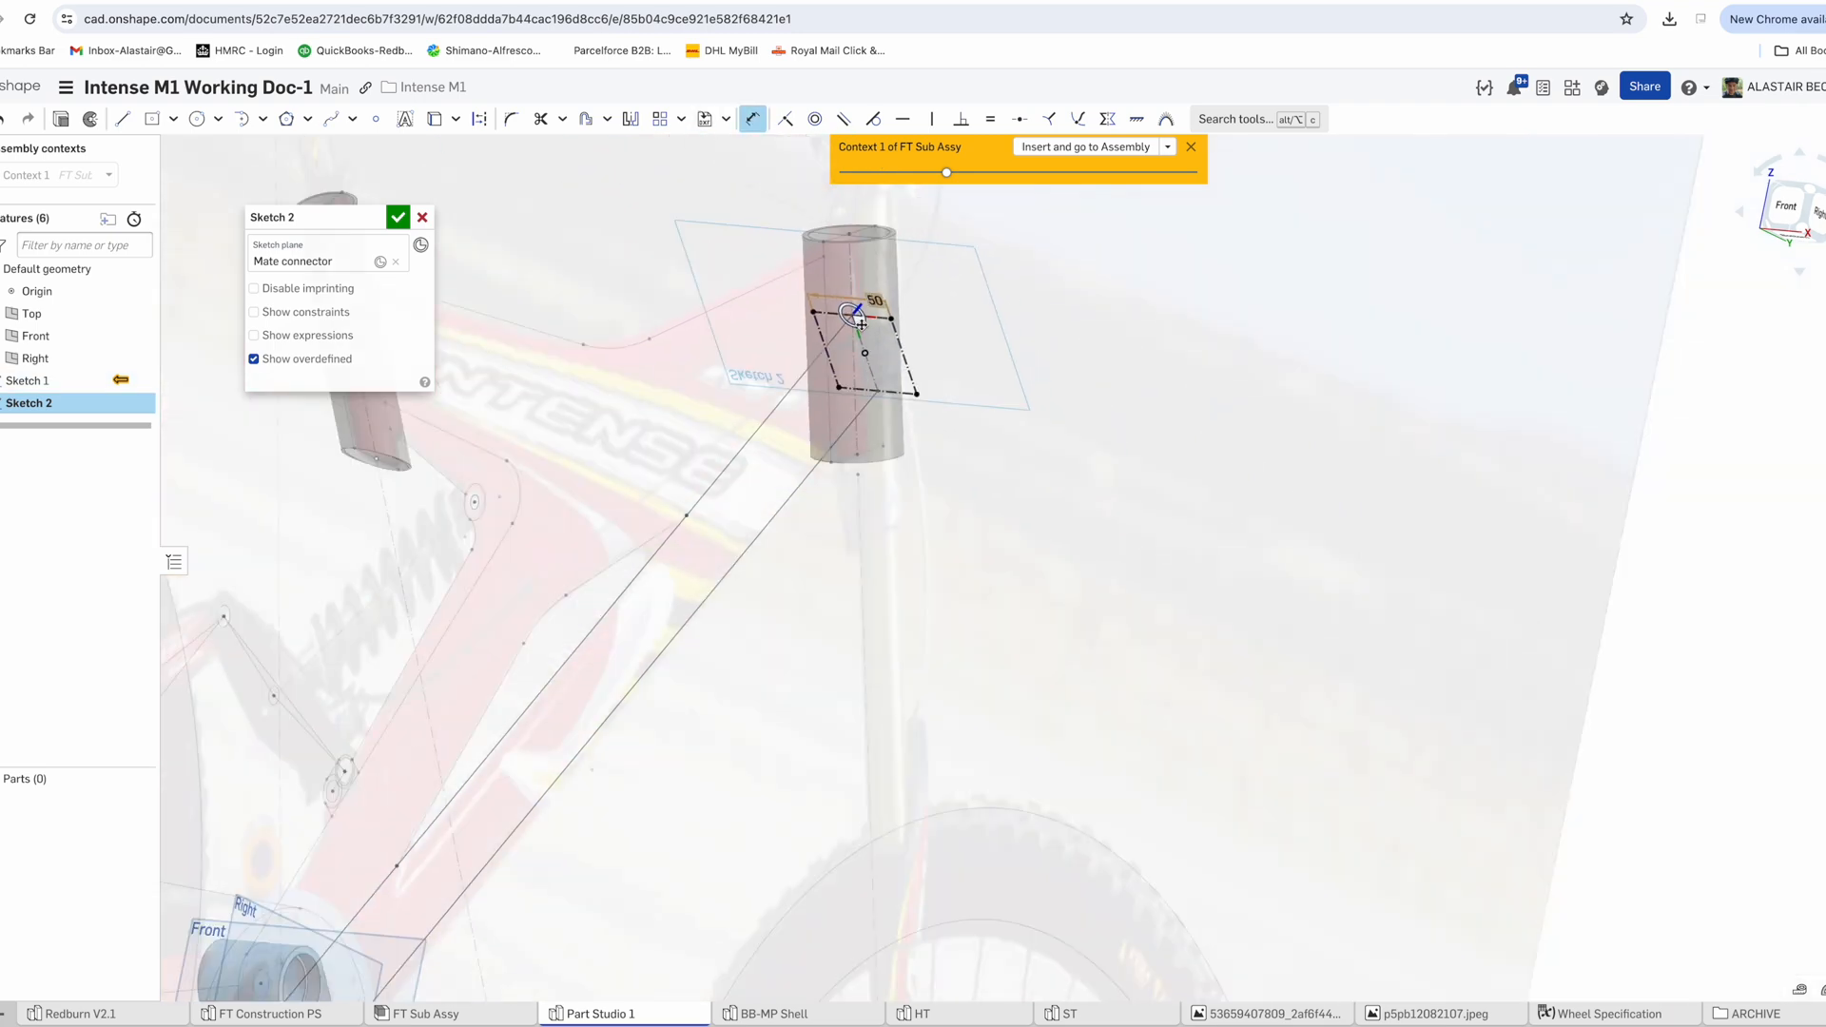
scroll(677, 730, "up", 5)
scroll(677, 730, "down", 5)
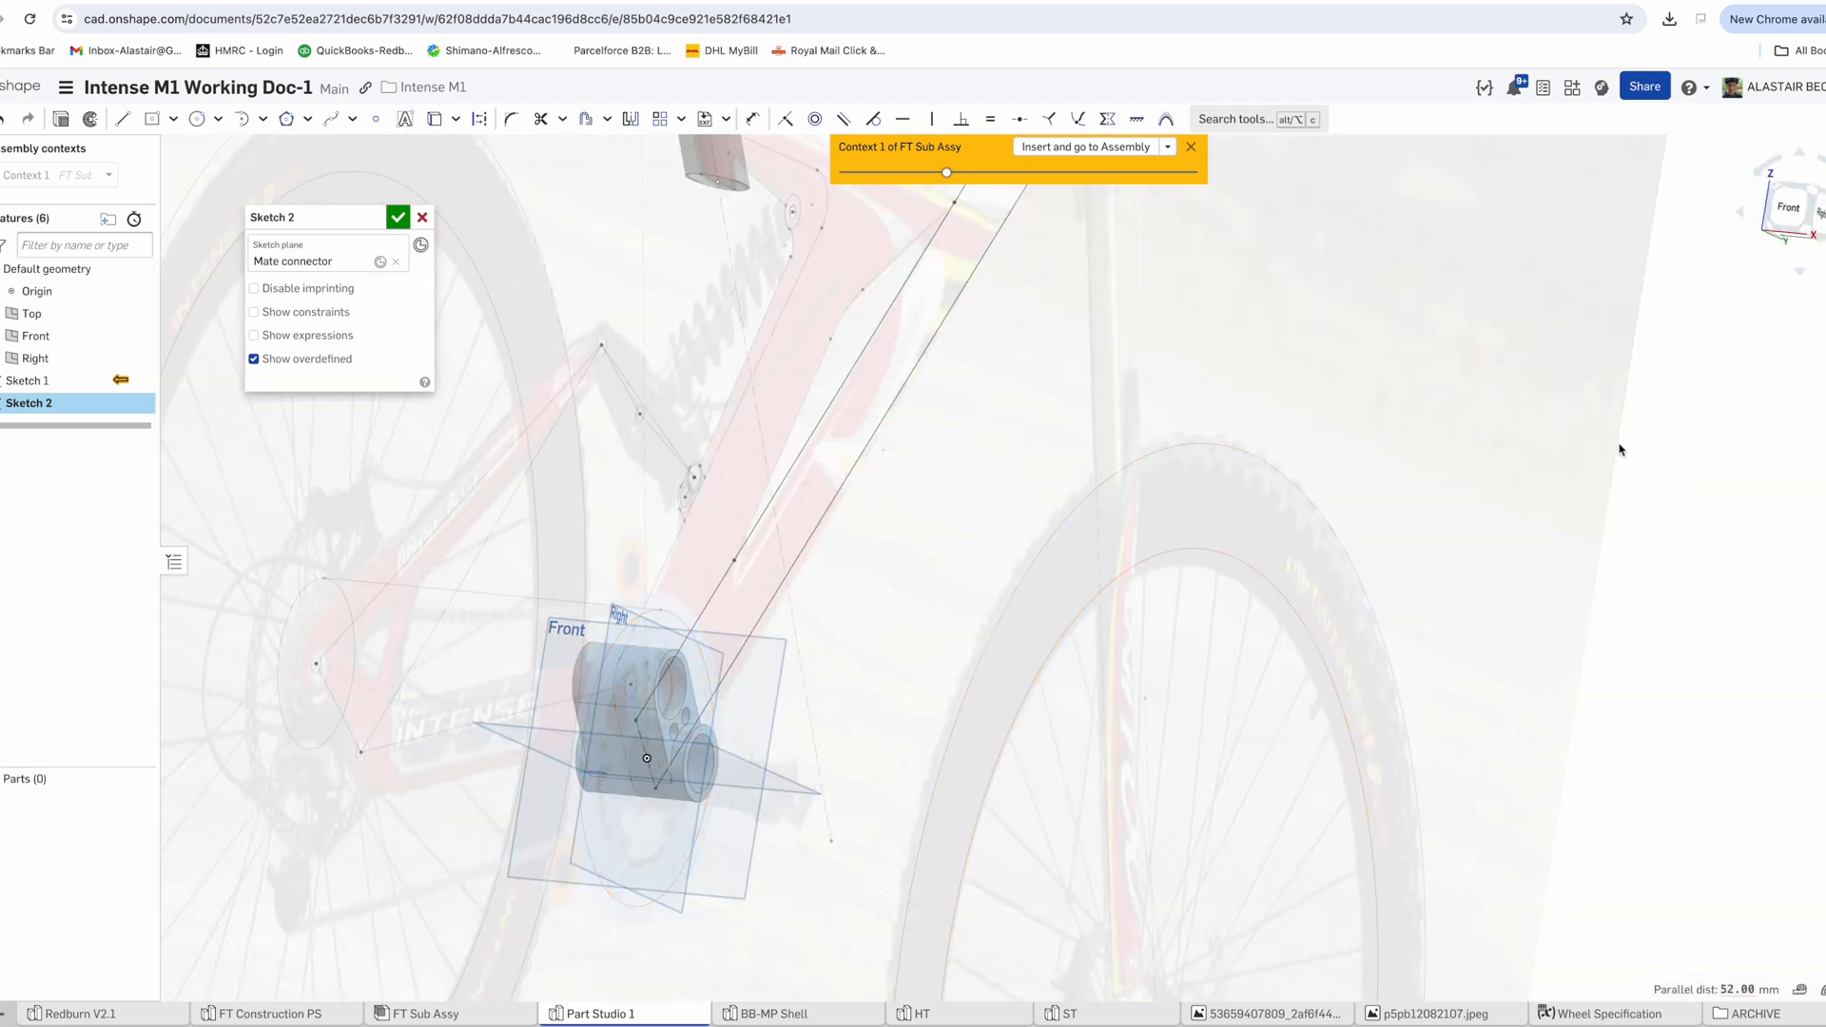
scroll(780, 628, "down", 5)
scroll(977, 350, "up", 5)
right_click_drag(977, 350, 903, 290)
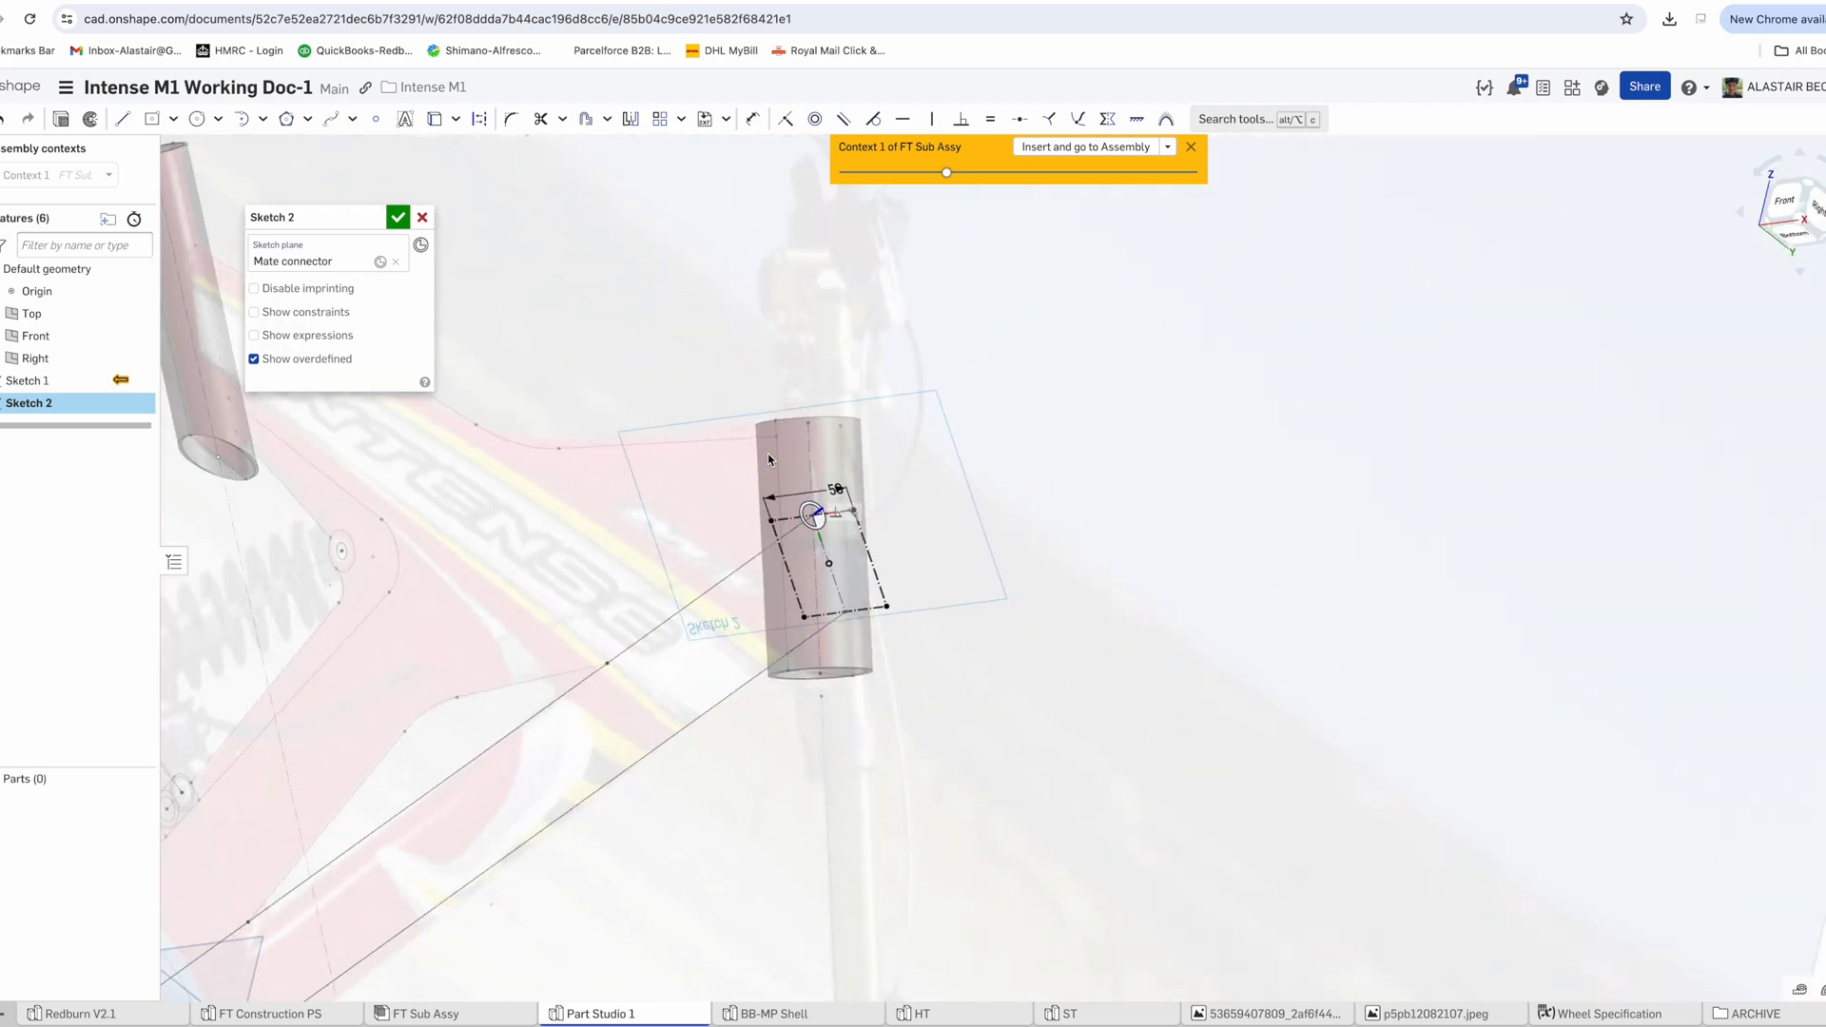
scroll(825, 506, "up", 3)
scroll(827, 519, "down", 1)
left_click(241, 117)
scroll(791, 502, "up", 5)
left_click(718, 649)
left_click(1213, 683)
key("Escape")
left_click(1001, 348)
key("Delete")
Draw a three-point arc between the construction rectangle's two long sides, bulging toward its upper edge
left_click(262, 118)
left_click(276, 144)
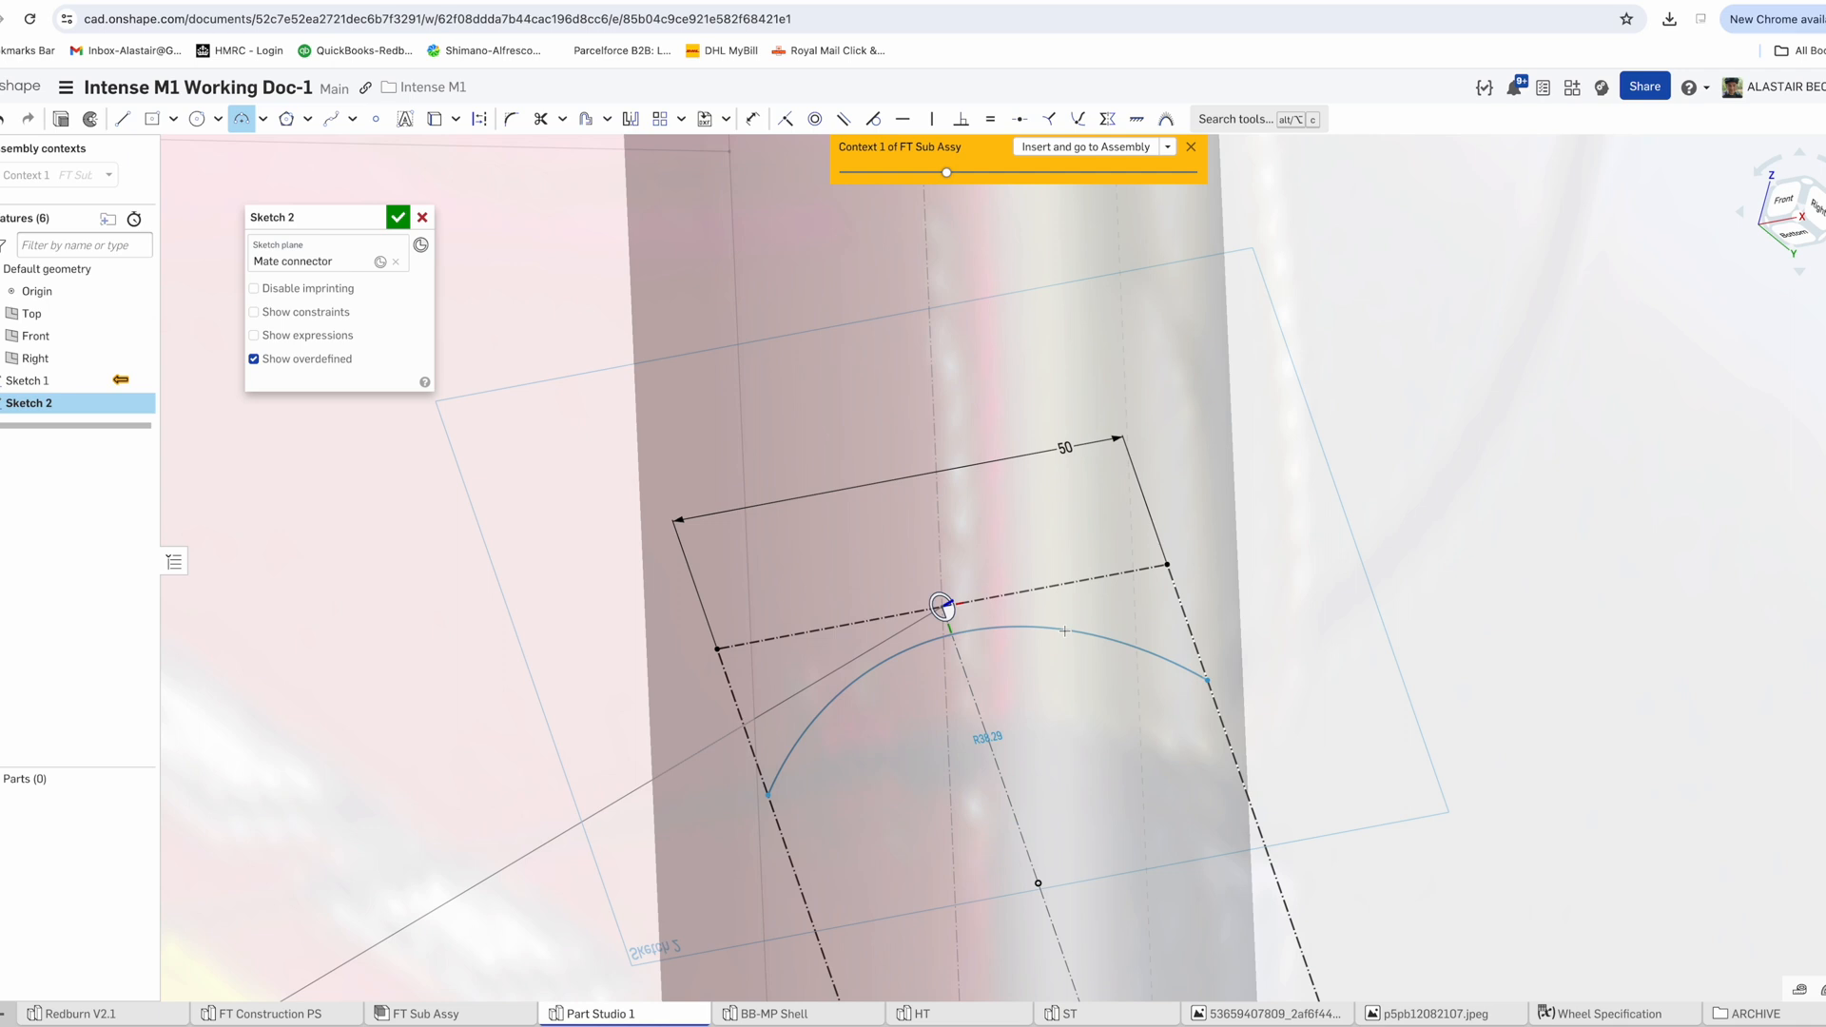
left_click(1202, 675)
key("Escape")
scroll(1208, 681, "up", 2)
scroll(1200, 671, "down", 2)
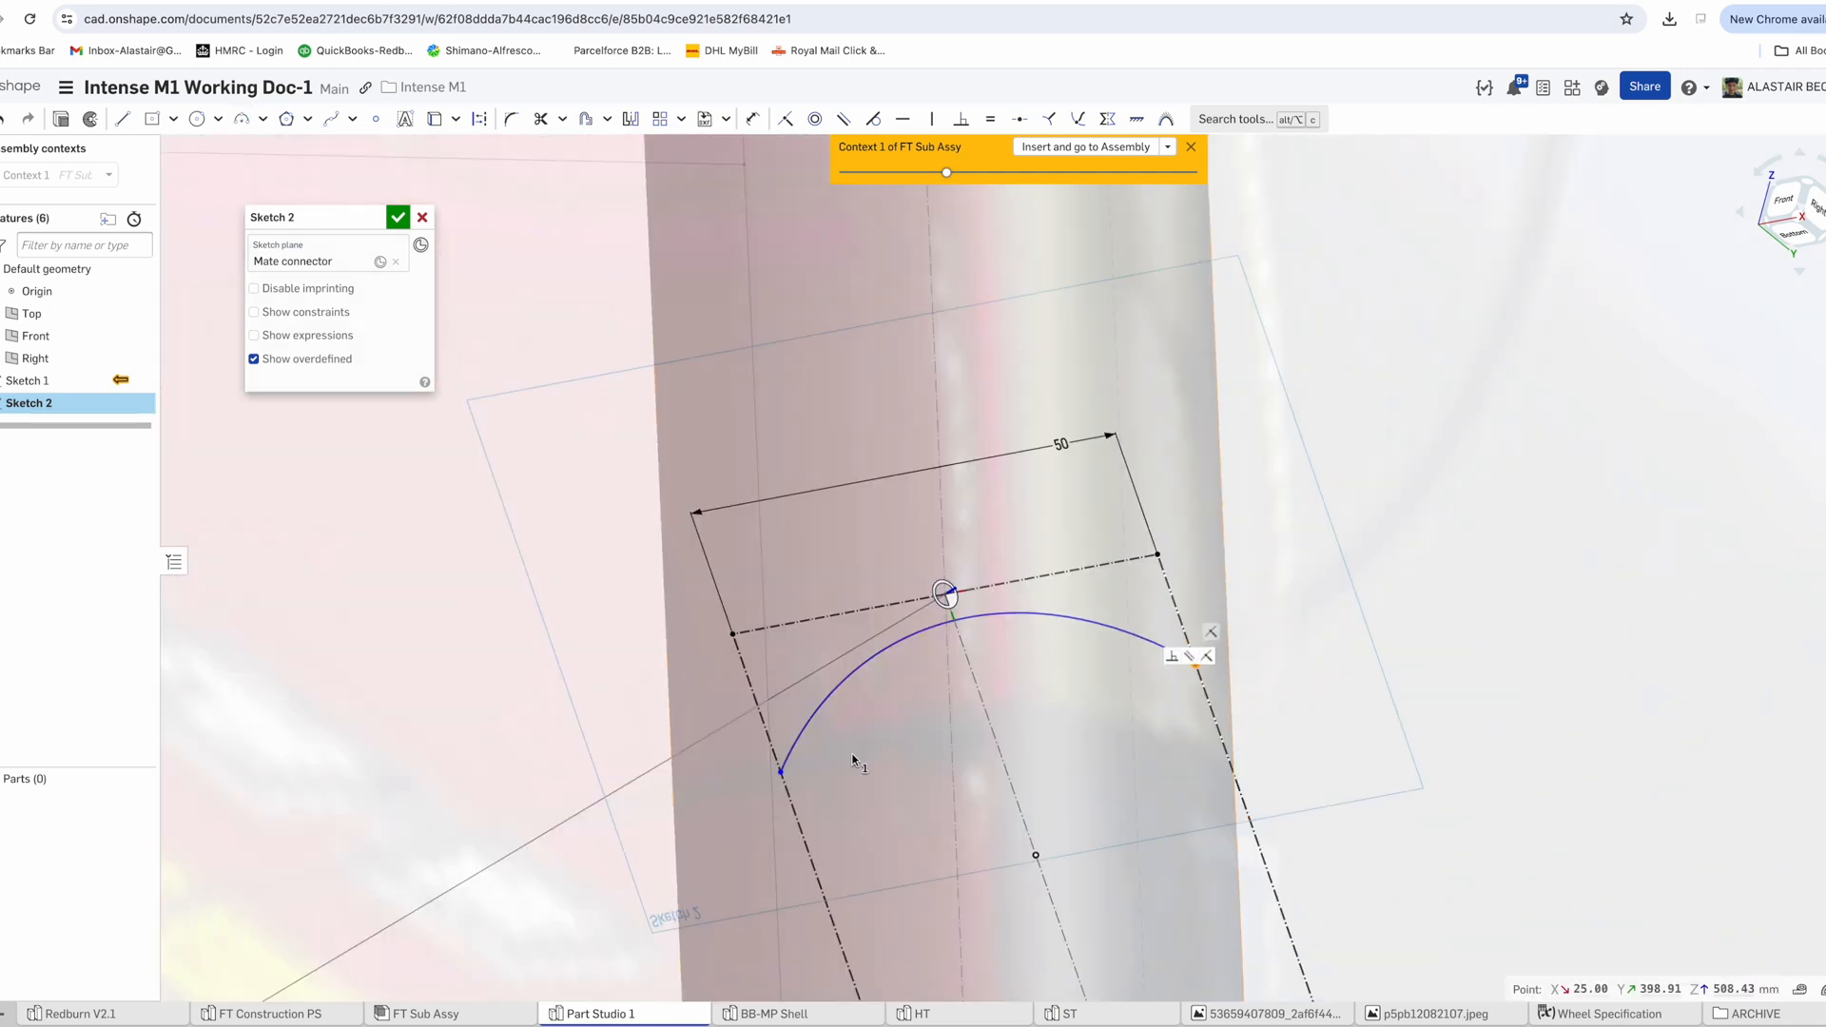
Draw a construction line across the rectangle from the arc's lower end to the opposite long side
left_click(124, 120)
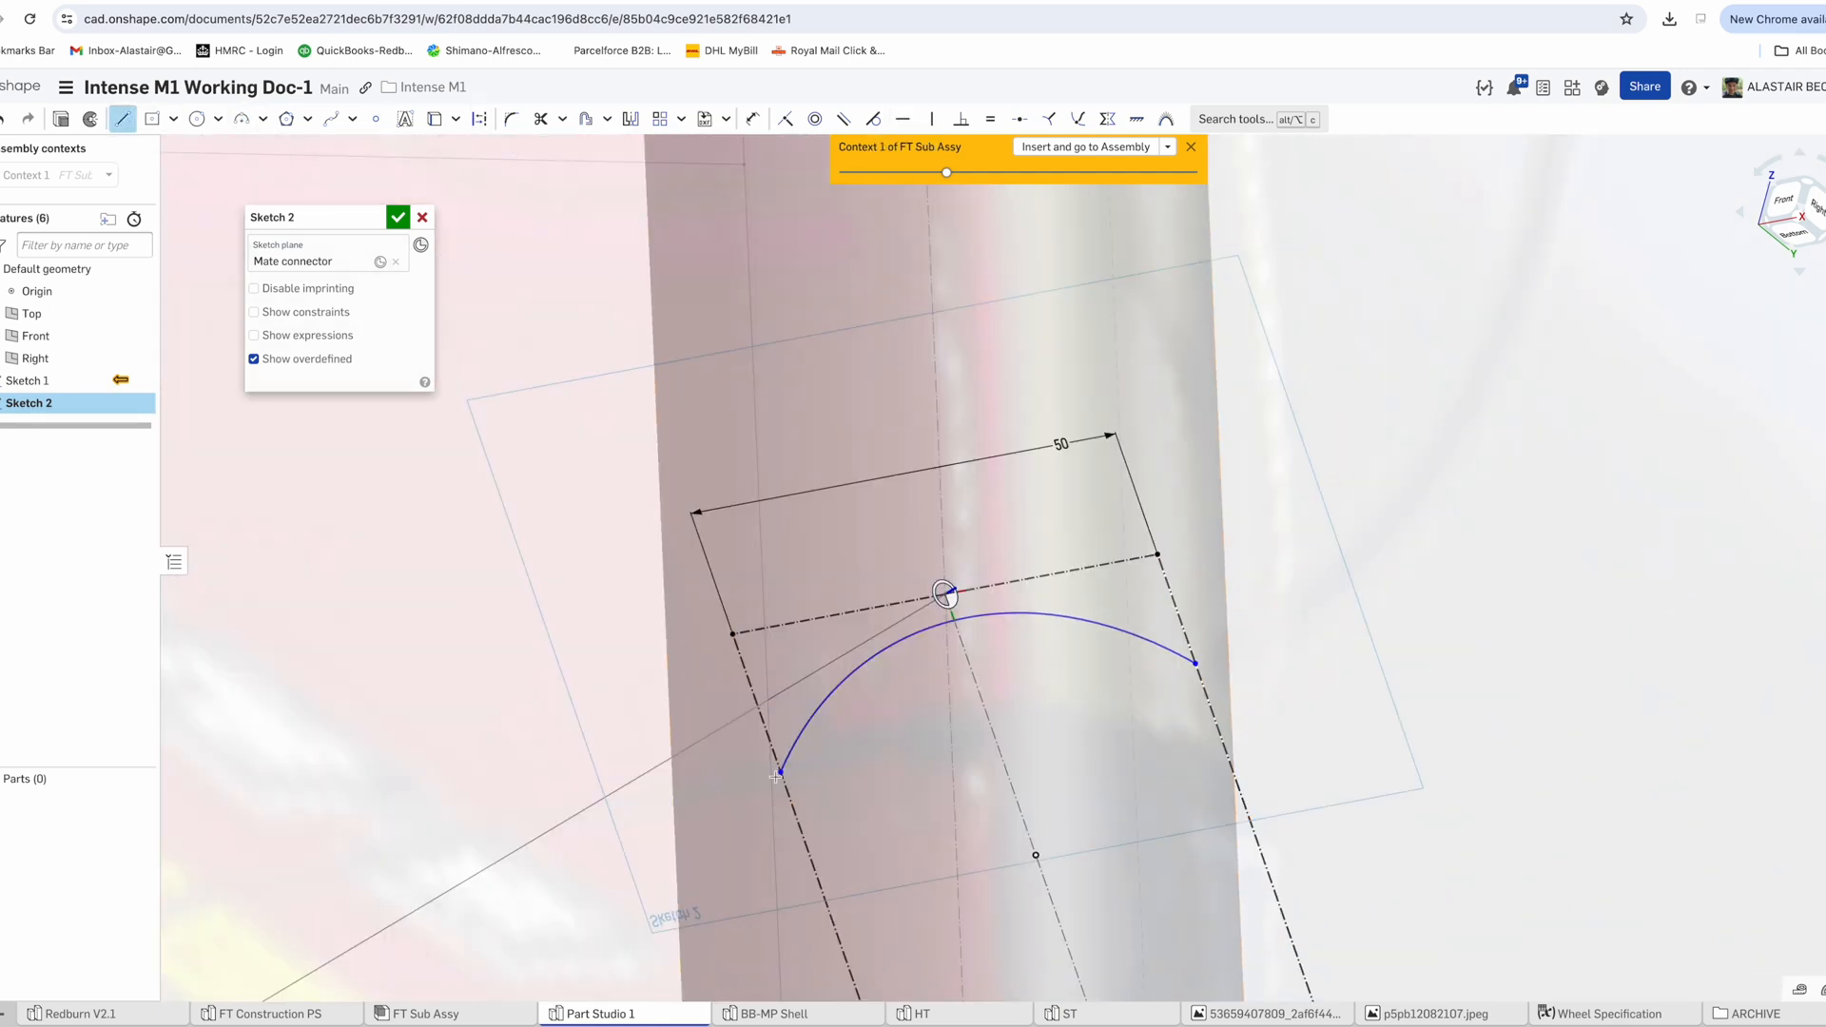
key("d")
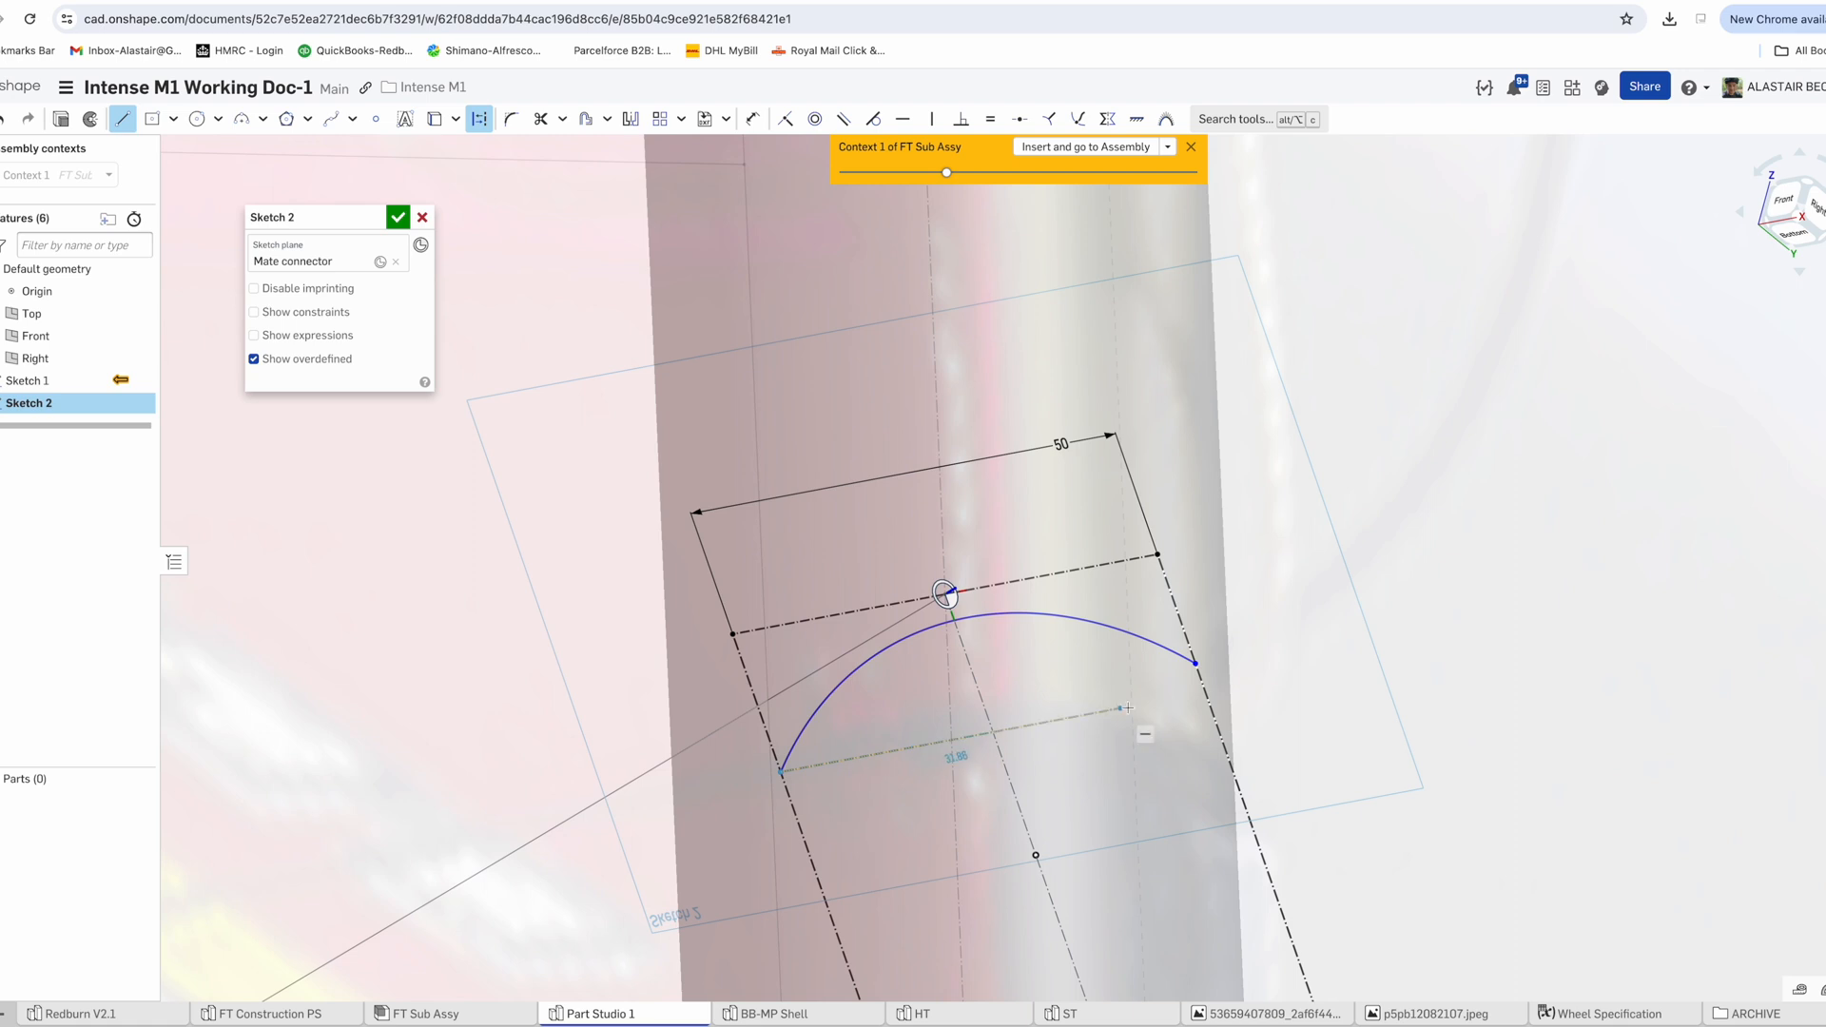
left_click(1146, 704)
key("Escape")
left_click(1195, 664)
left_click(1147, 704)
Constrain the arc to meet the rectangle's upper edge and make it tangent to the adjoining rectangle sides
left_click(786, 120)
left_click(987, 632)
left_click(986, 589)
key("t")
left_click(1172, 663)
left_click(1187, 642)
key("t")
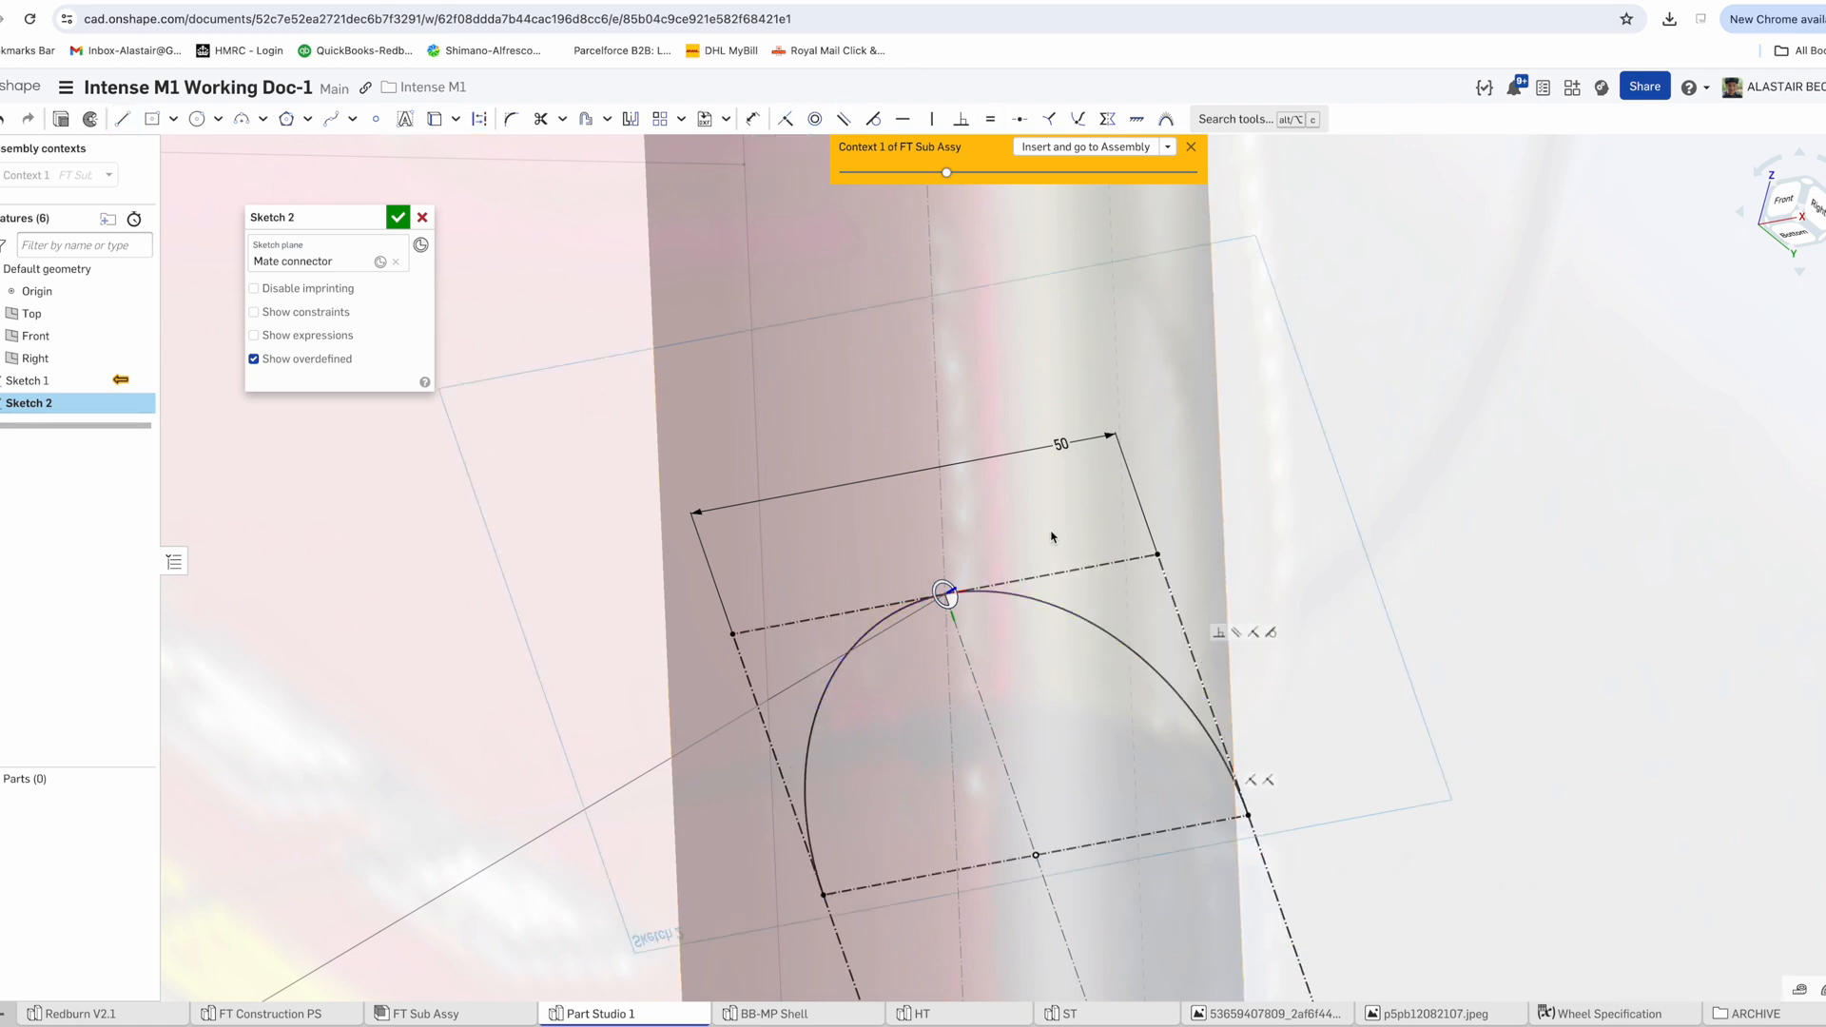
Draw a second three-point arc through the midpoint of the rectangle's lower edge and make it tangent to the long side
key("f")
scroll(1019, 718, "up", 3)
key("a")
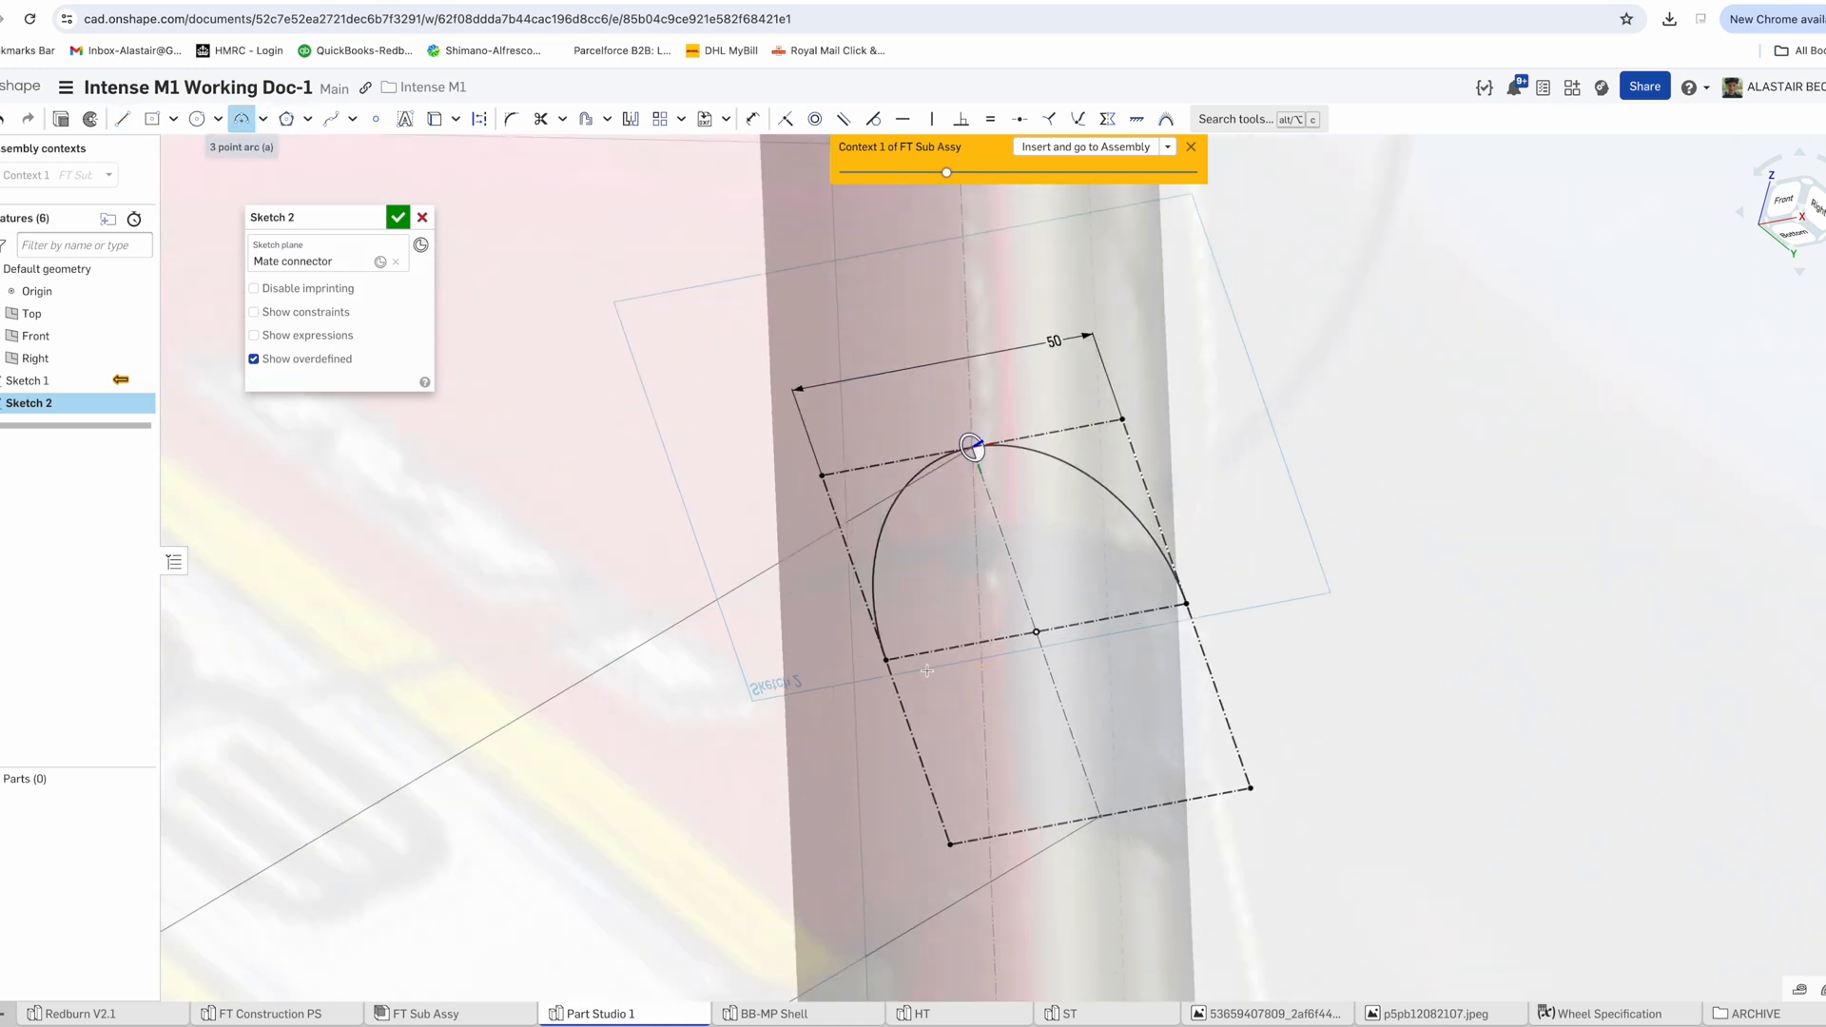
left_click(1202, 647)
left_click(1100, 816)
key("Escape")
left_click(1203, 676)
left_click(1215, 689)
key("t")
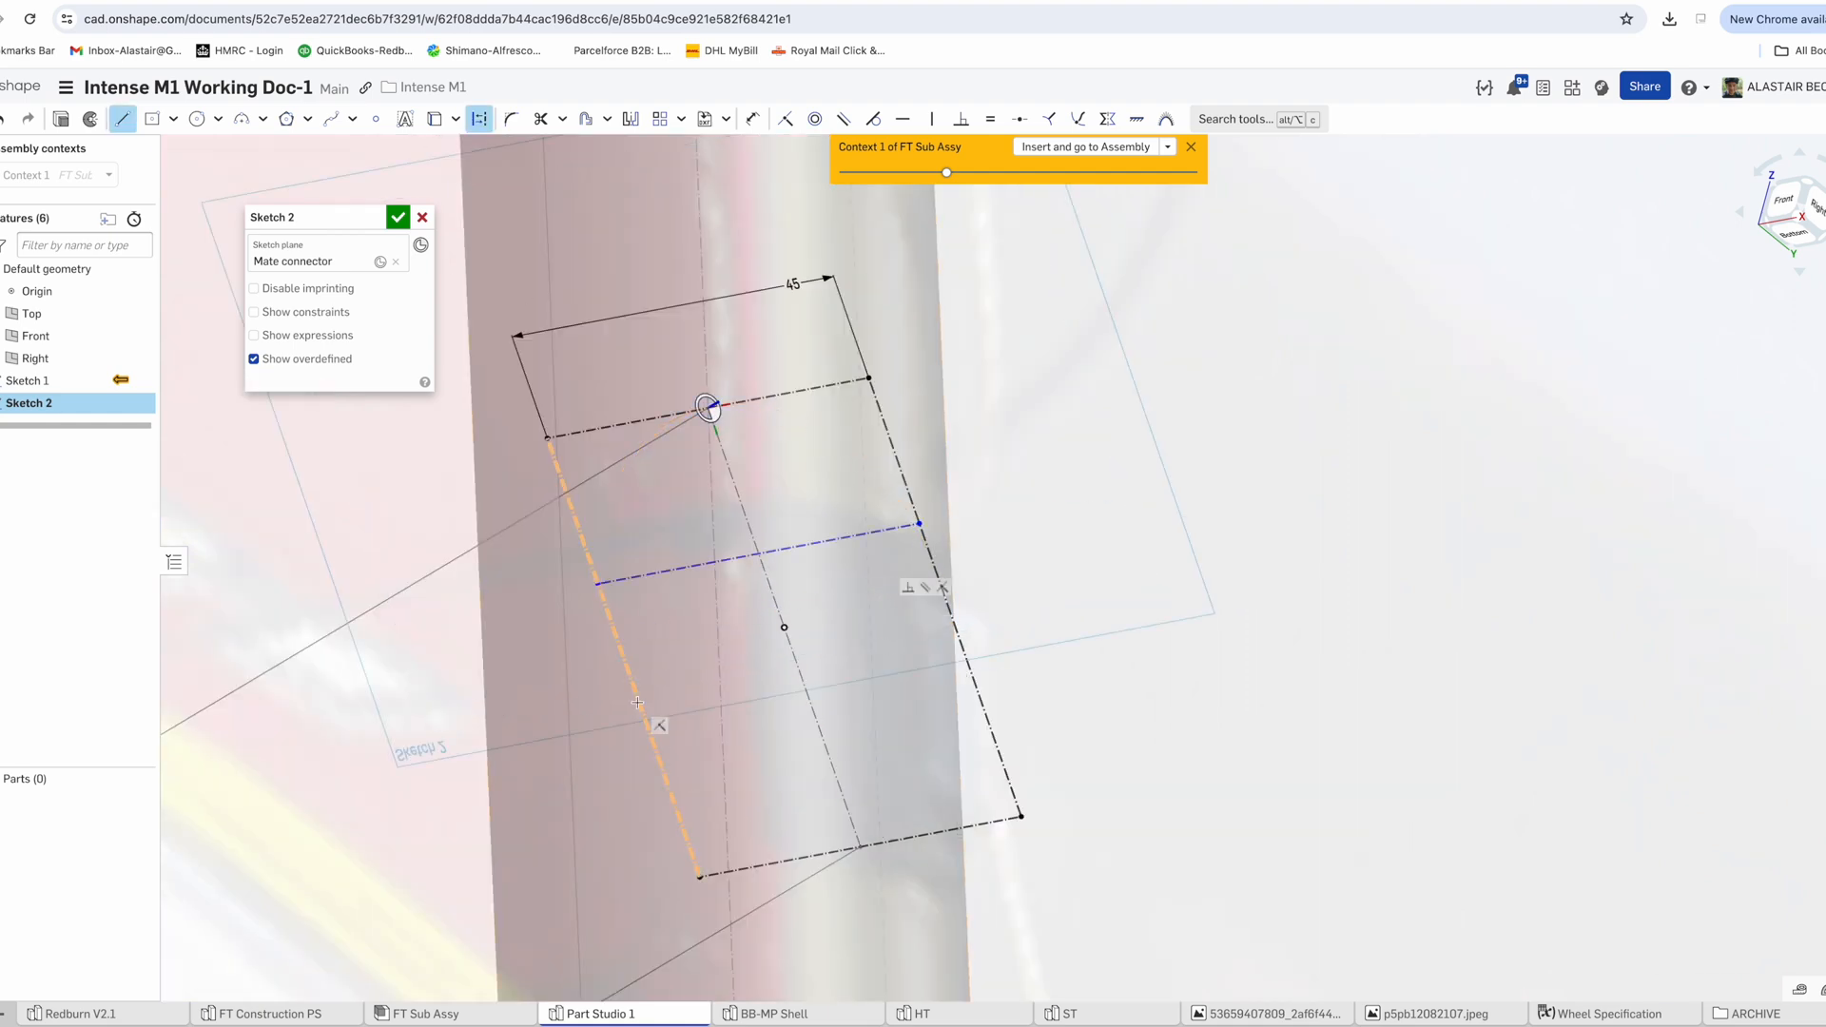
Draw a second construction cross line between the long sides of the 45 mm wide rectangle
left_click(1004, 623)
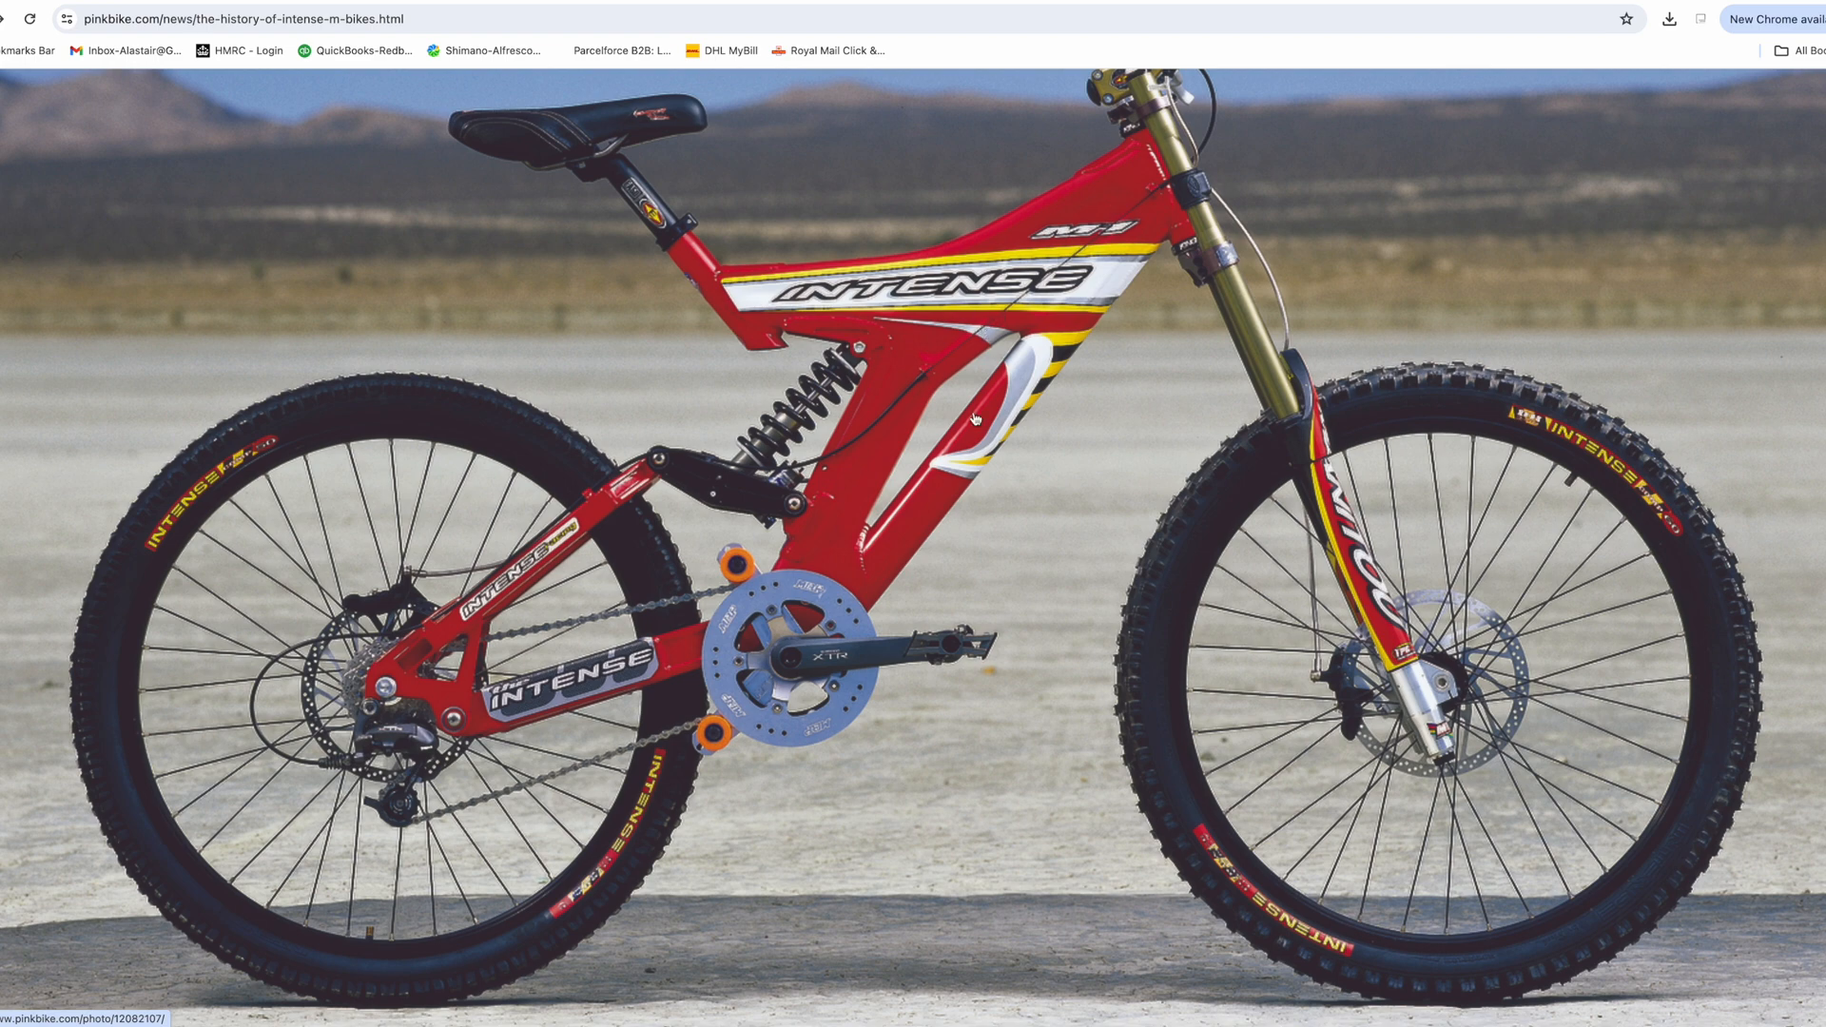
Switch to the Pinkbike article on Intense M bikes and examine the M1 frame photos for the down tube's shape
scroll(683, 419, "down", 10)
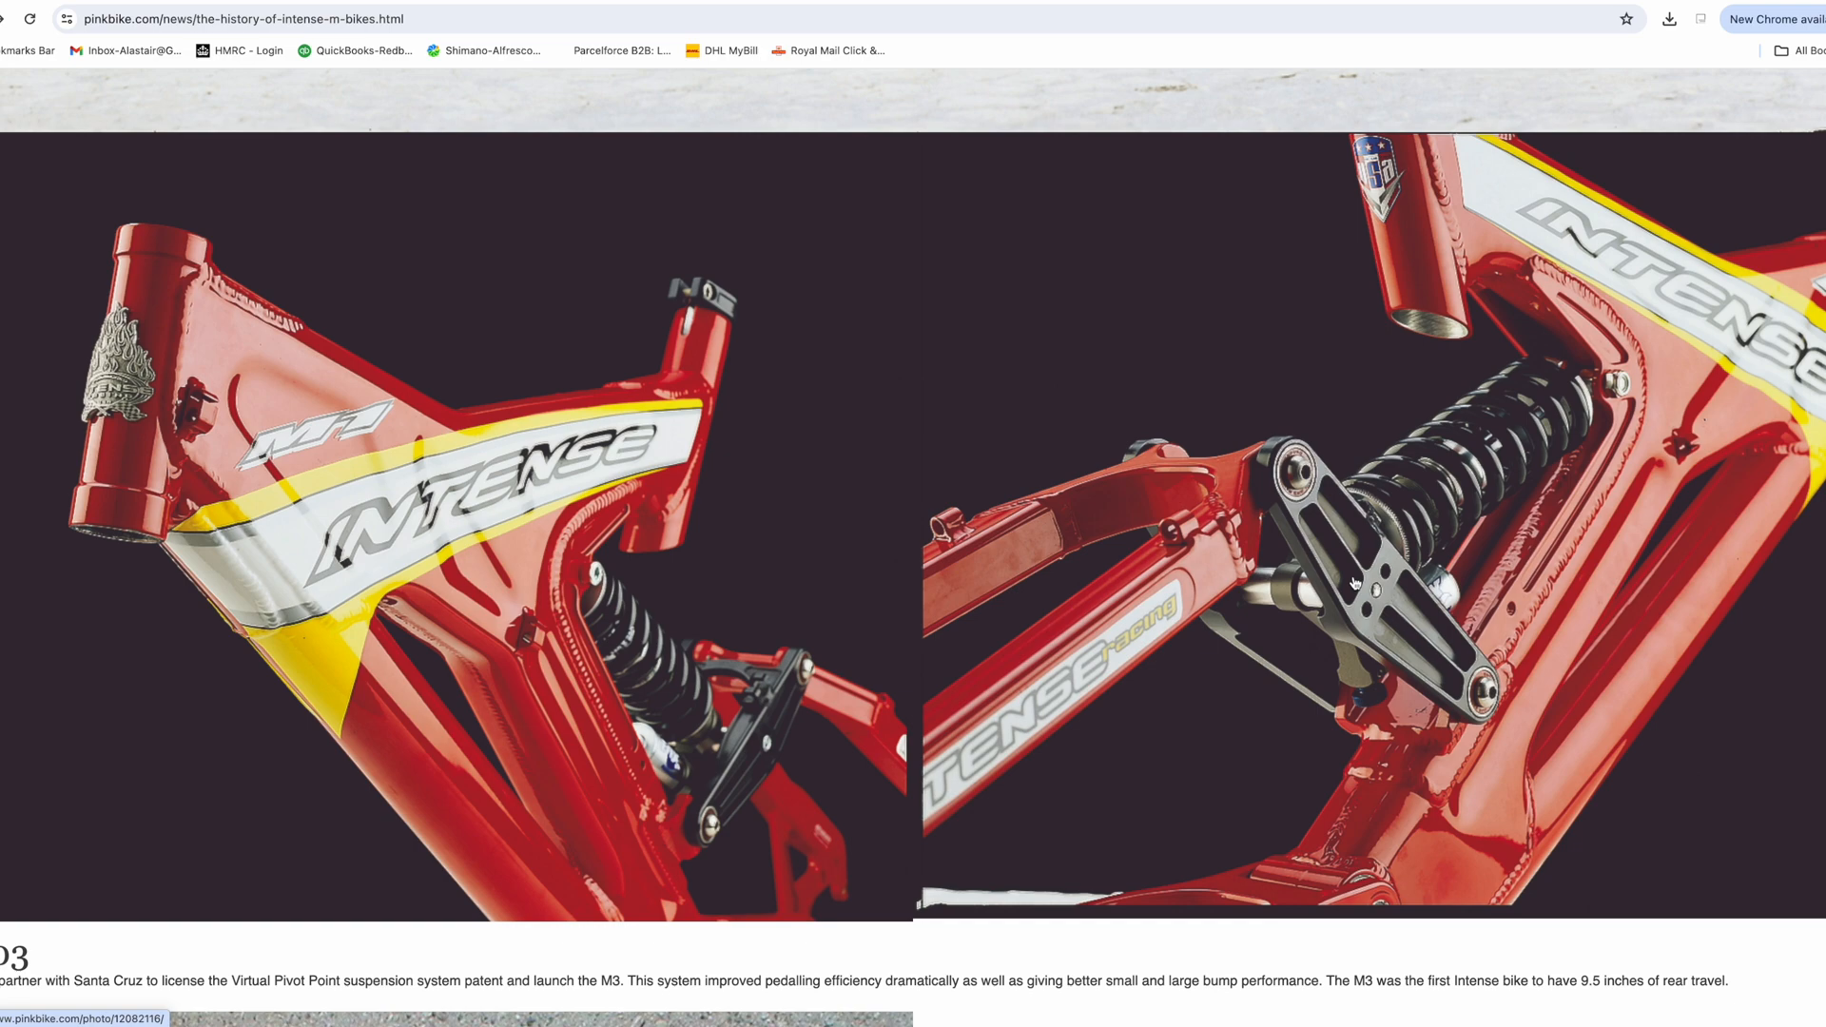
scroll(1355, 582, "down", 3)
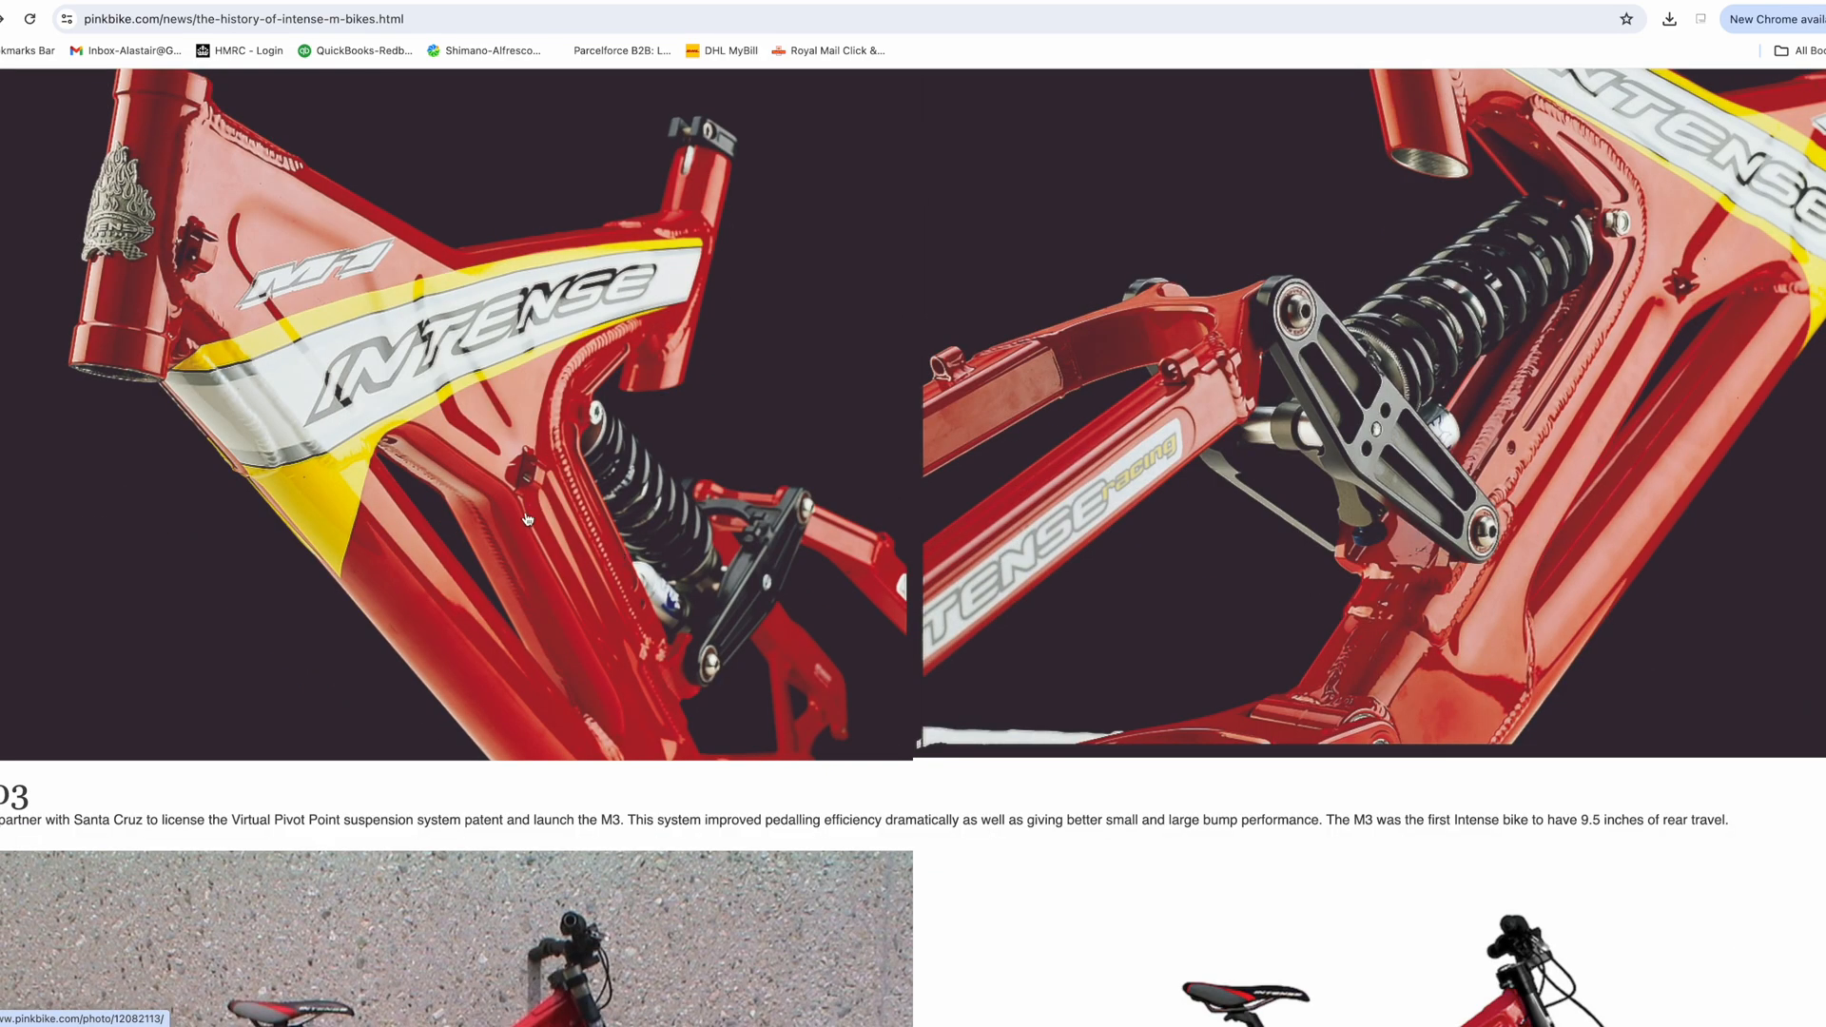
scroll(1623, 582, "down", 3)
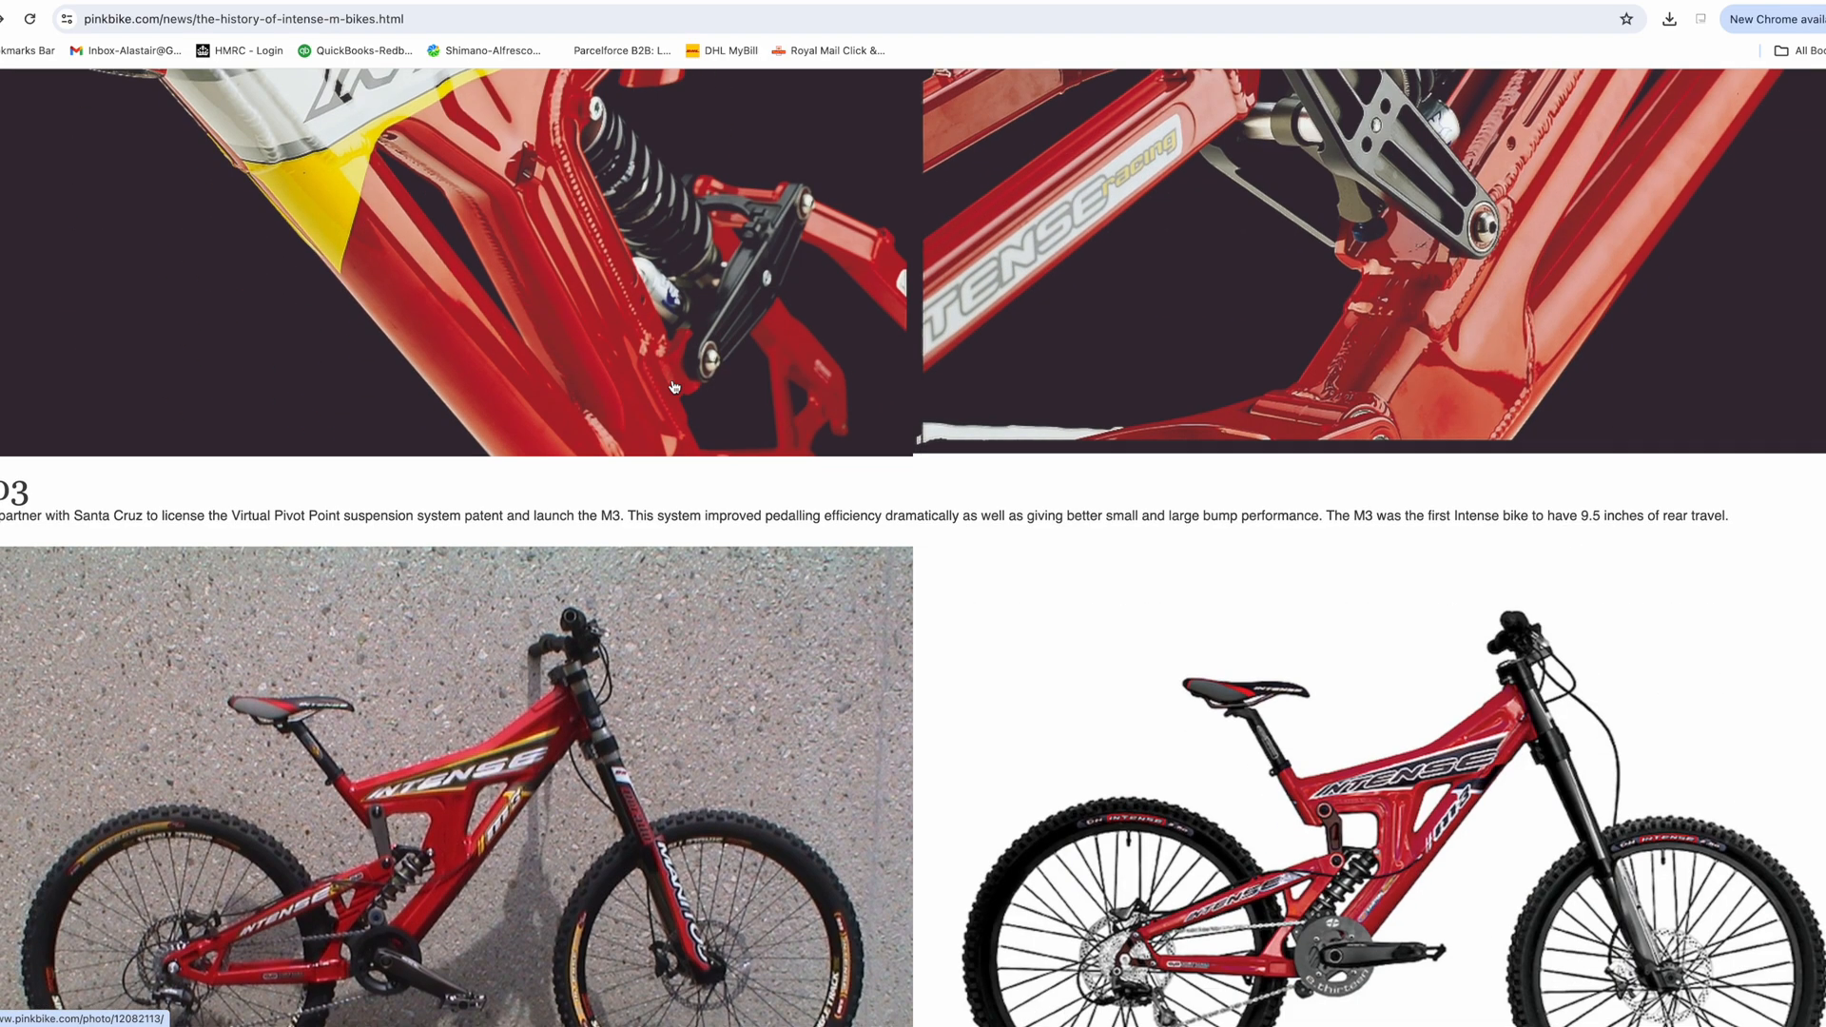
Create a new Part Studio in the FT Sub Assy context at the assembly origin and project the frame outline into a Right-plane sketch
scroll(671, 385, "up", 4)
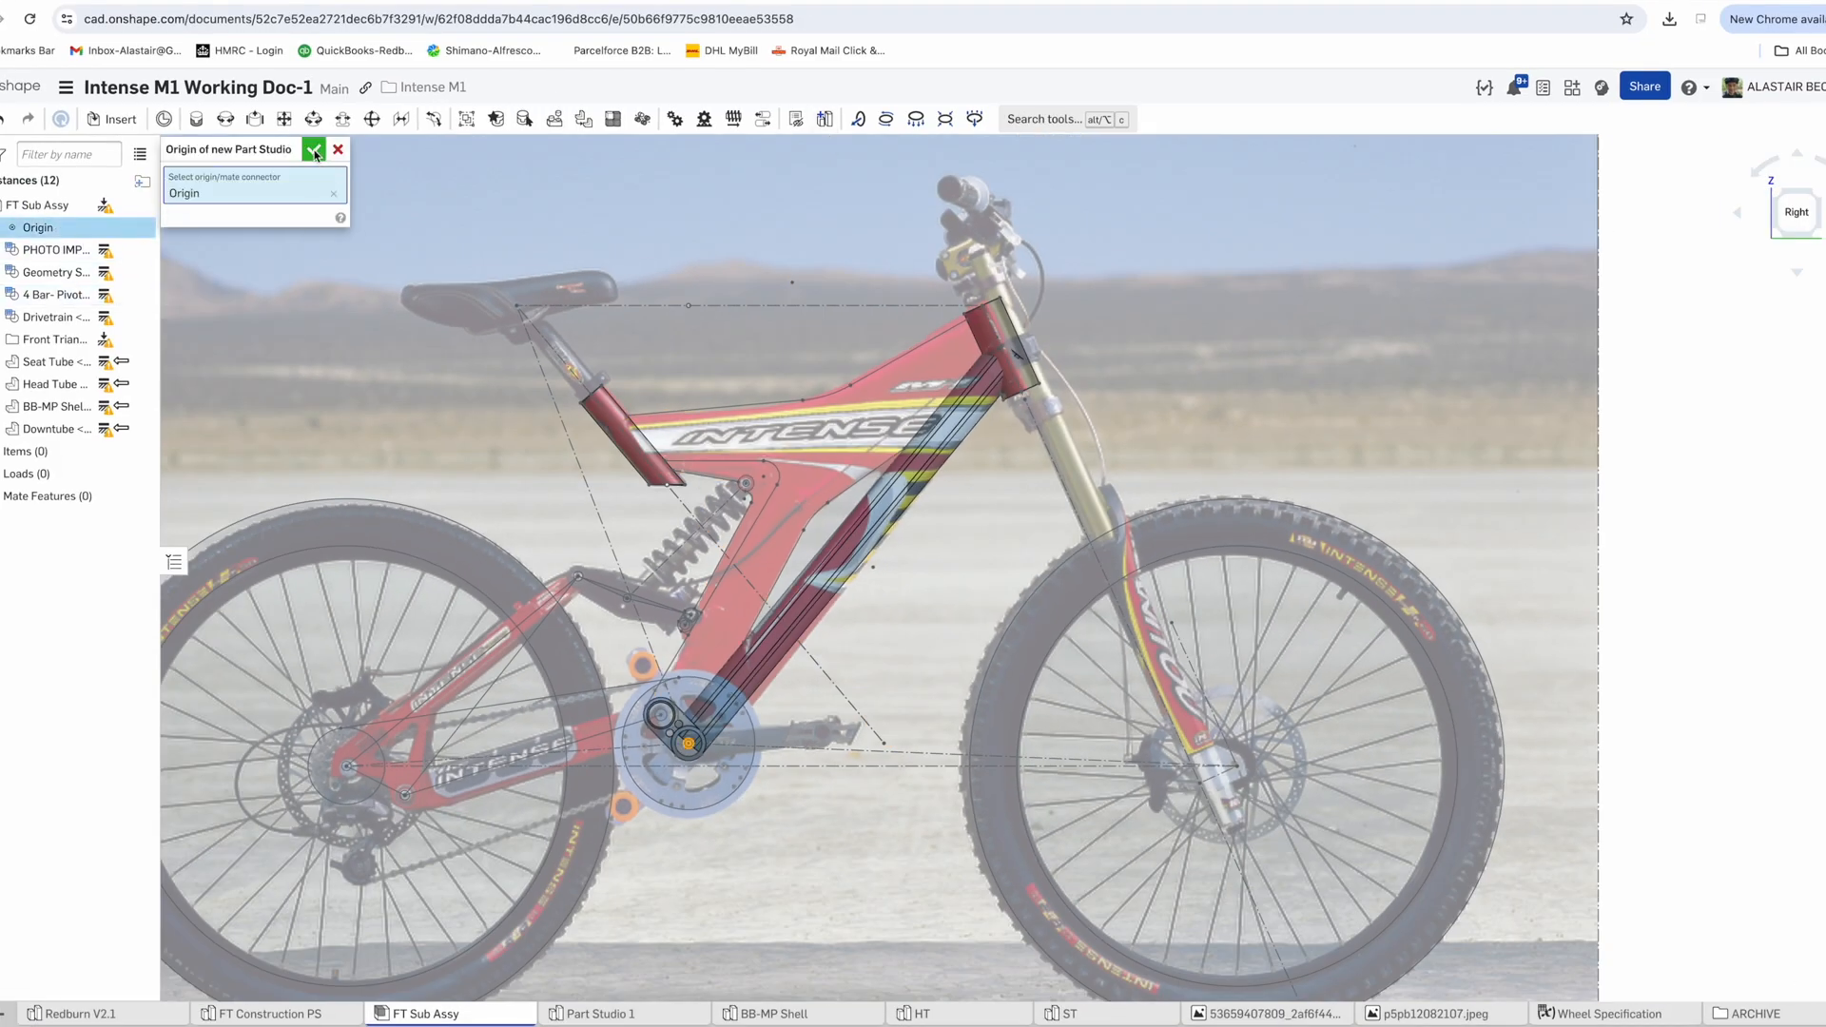
left_click(314, 150)
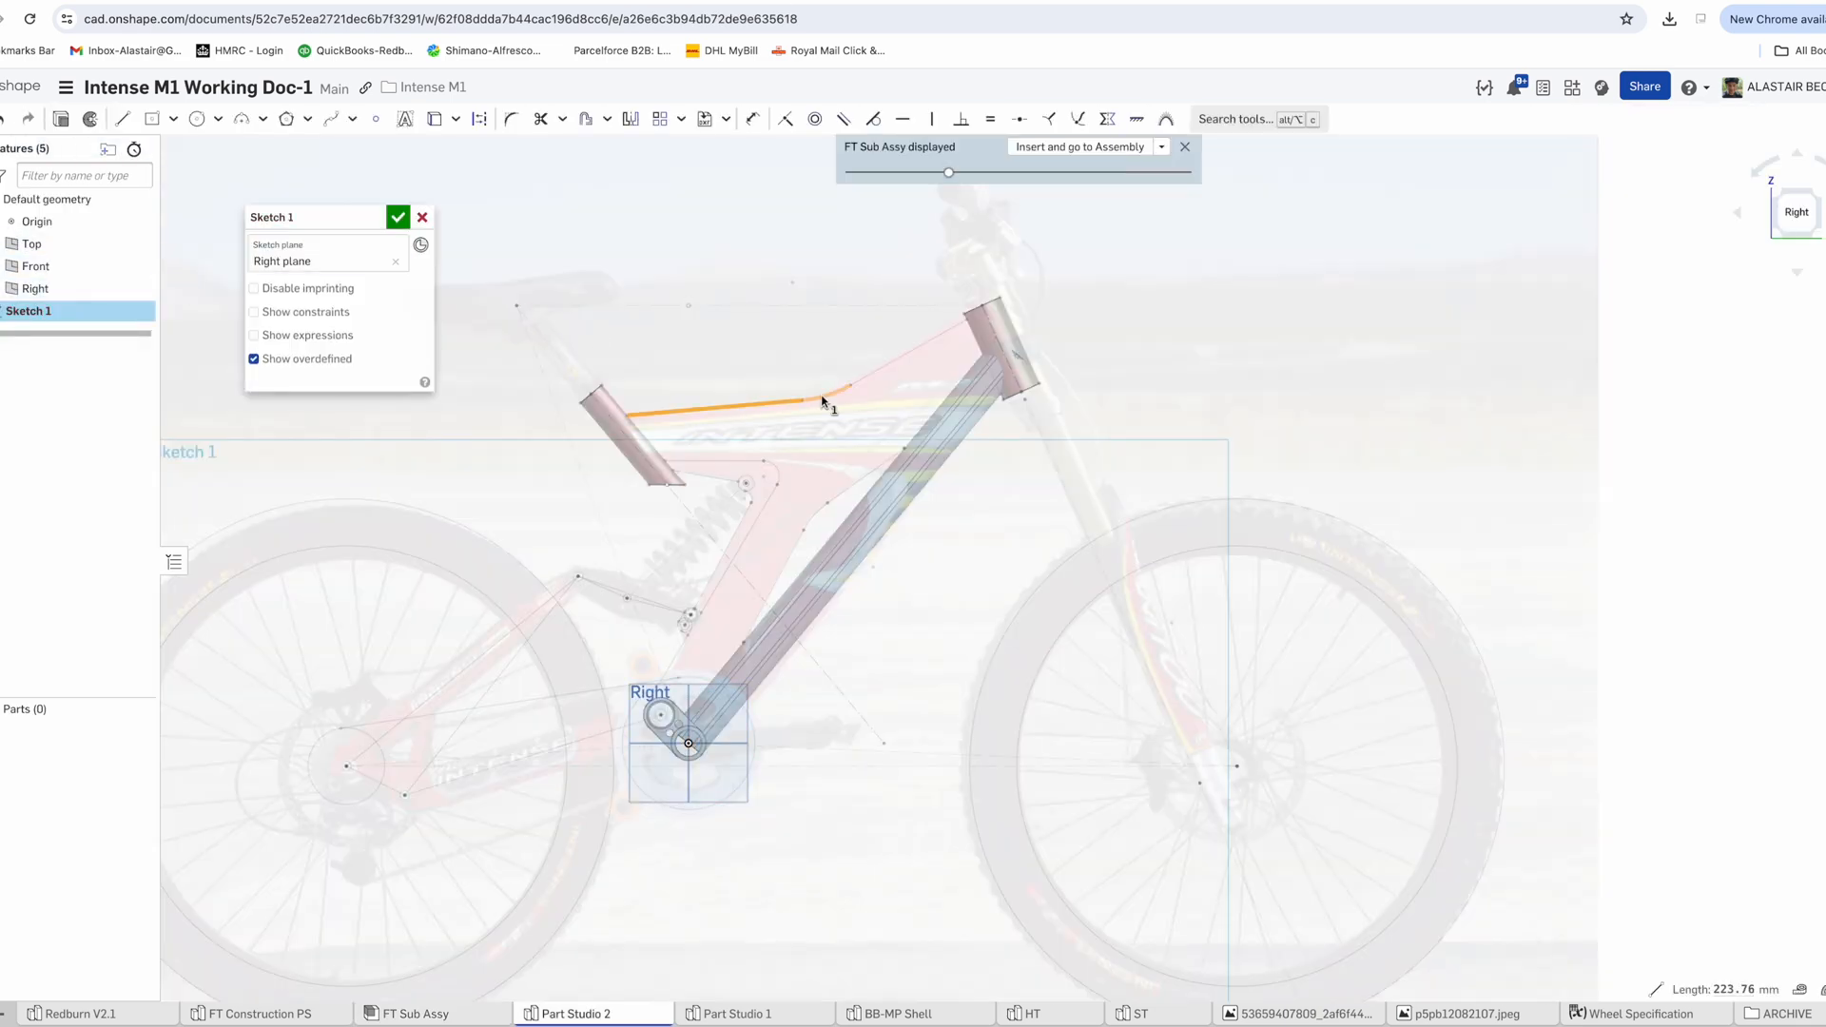
scroll(714, 466, "up", 3)
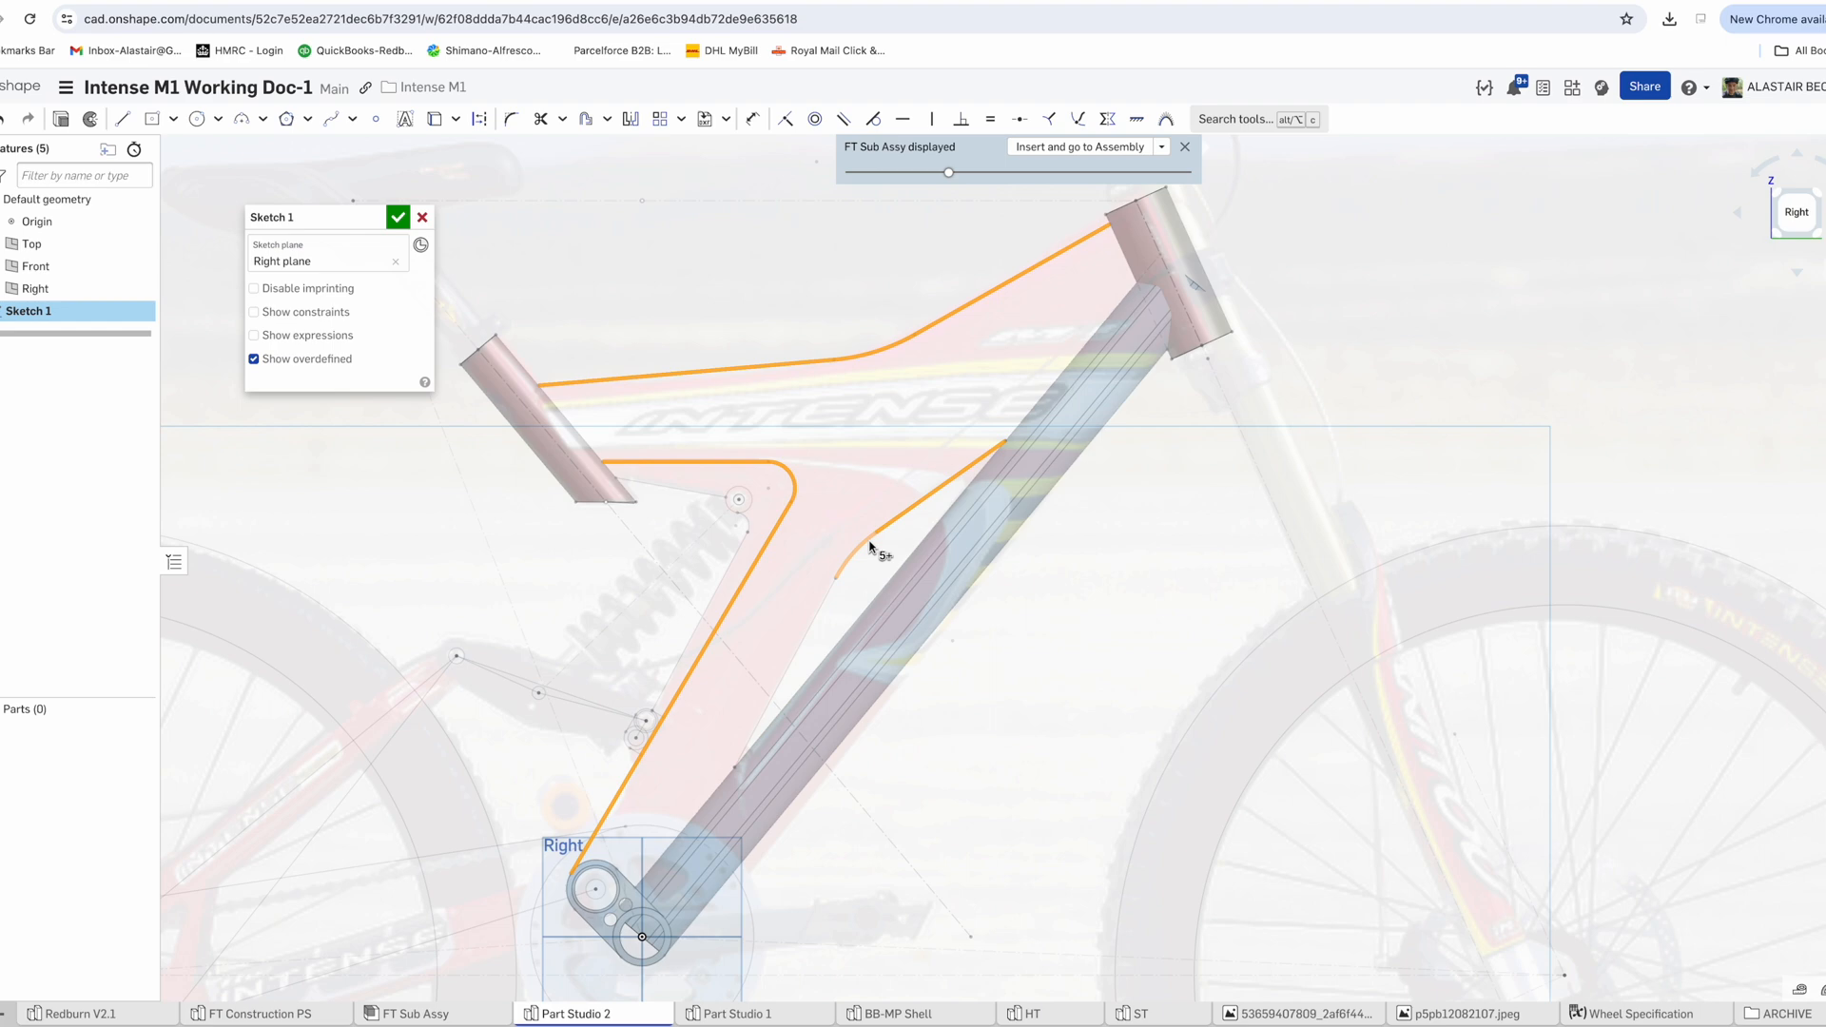
Draw an arc of about 25 mm radius from the outline's end at the down tube and a line about 118 mm long up the tube
left_click(955, 441)
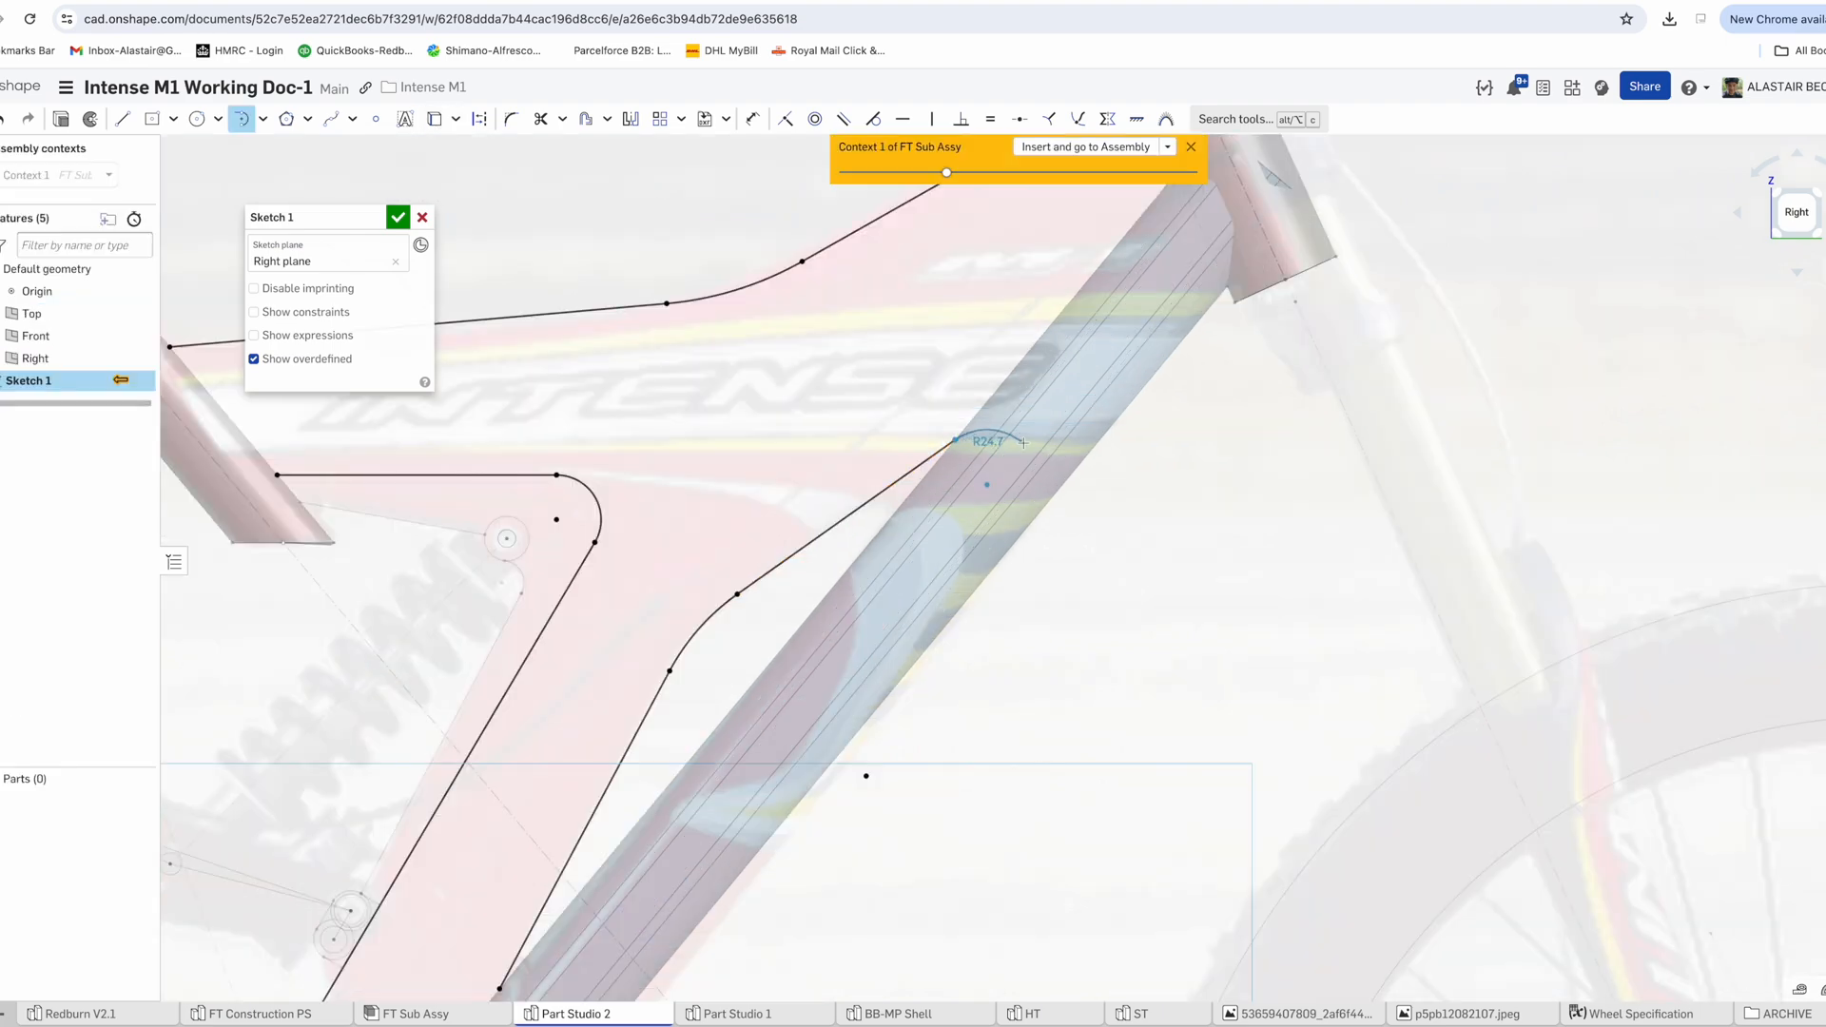
left_click(1019, 441)
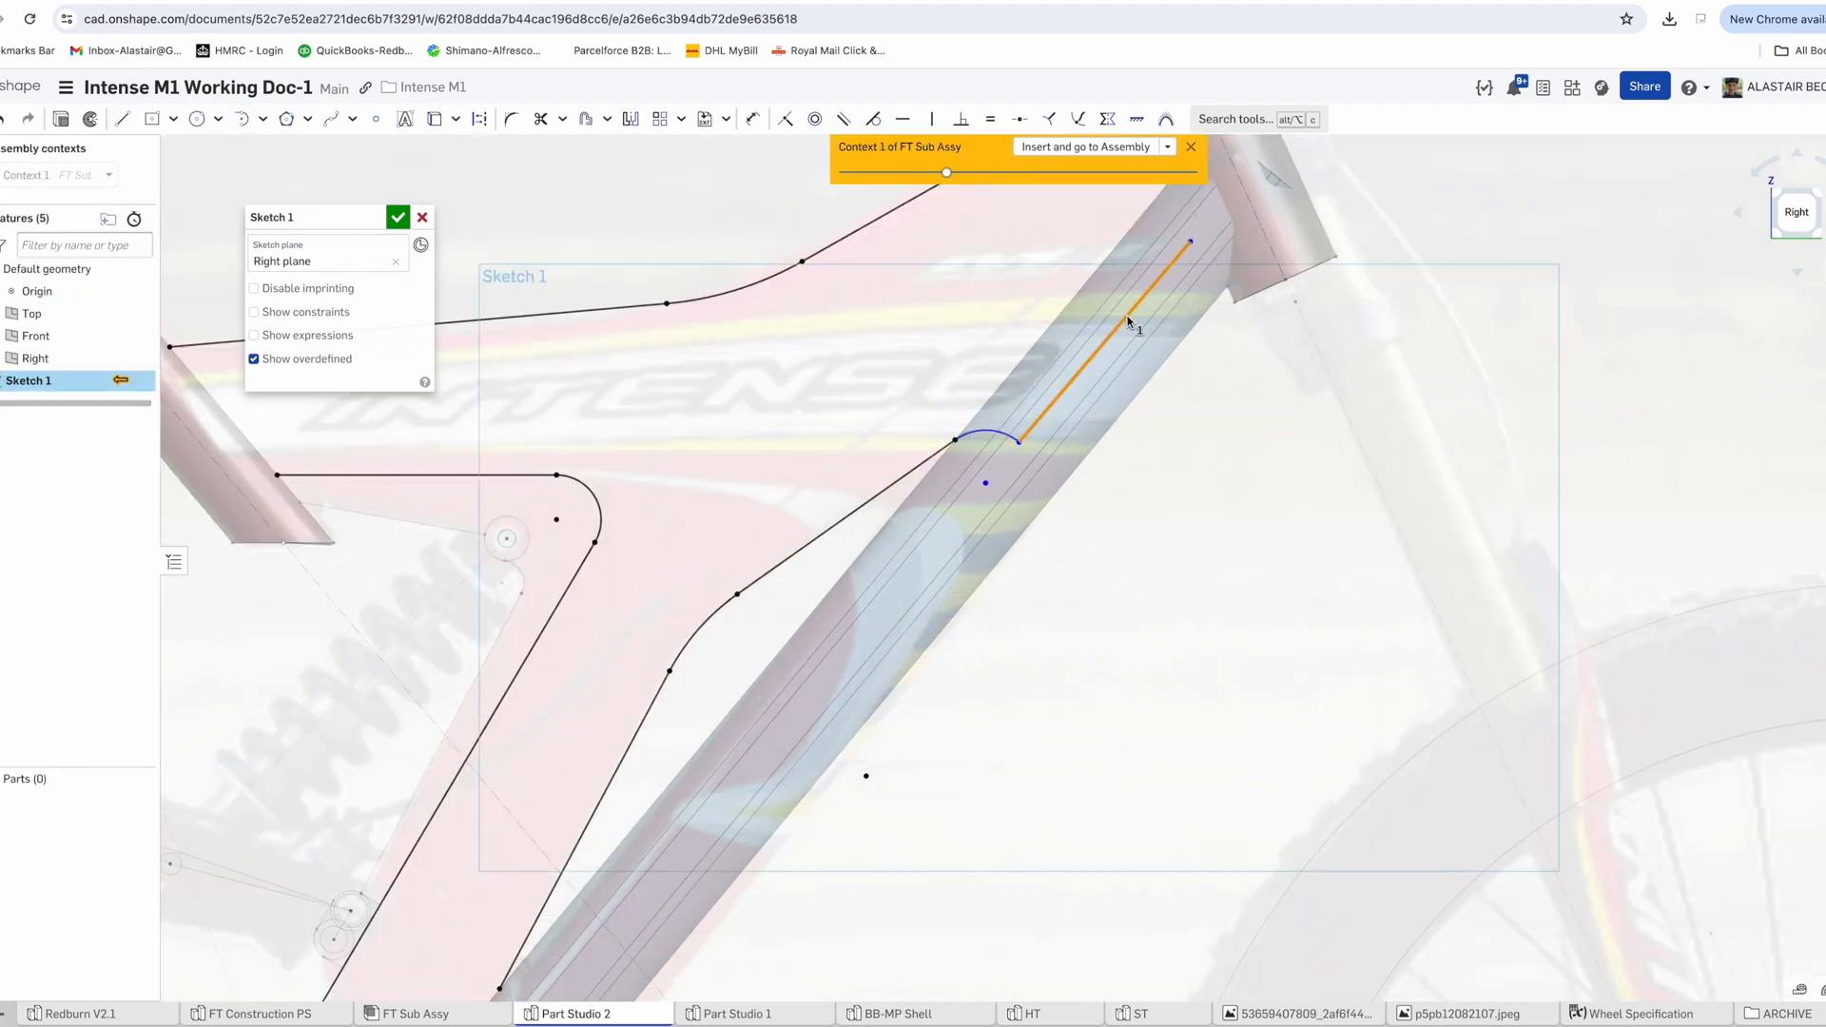
scroll(974, 426, "down", 2)
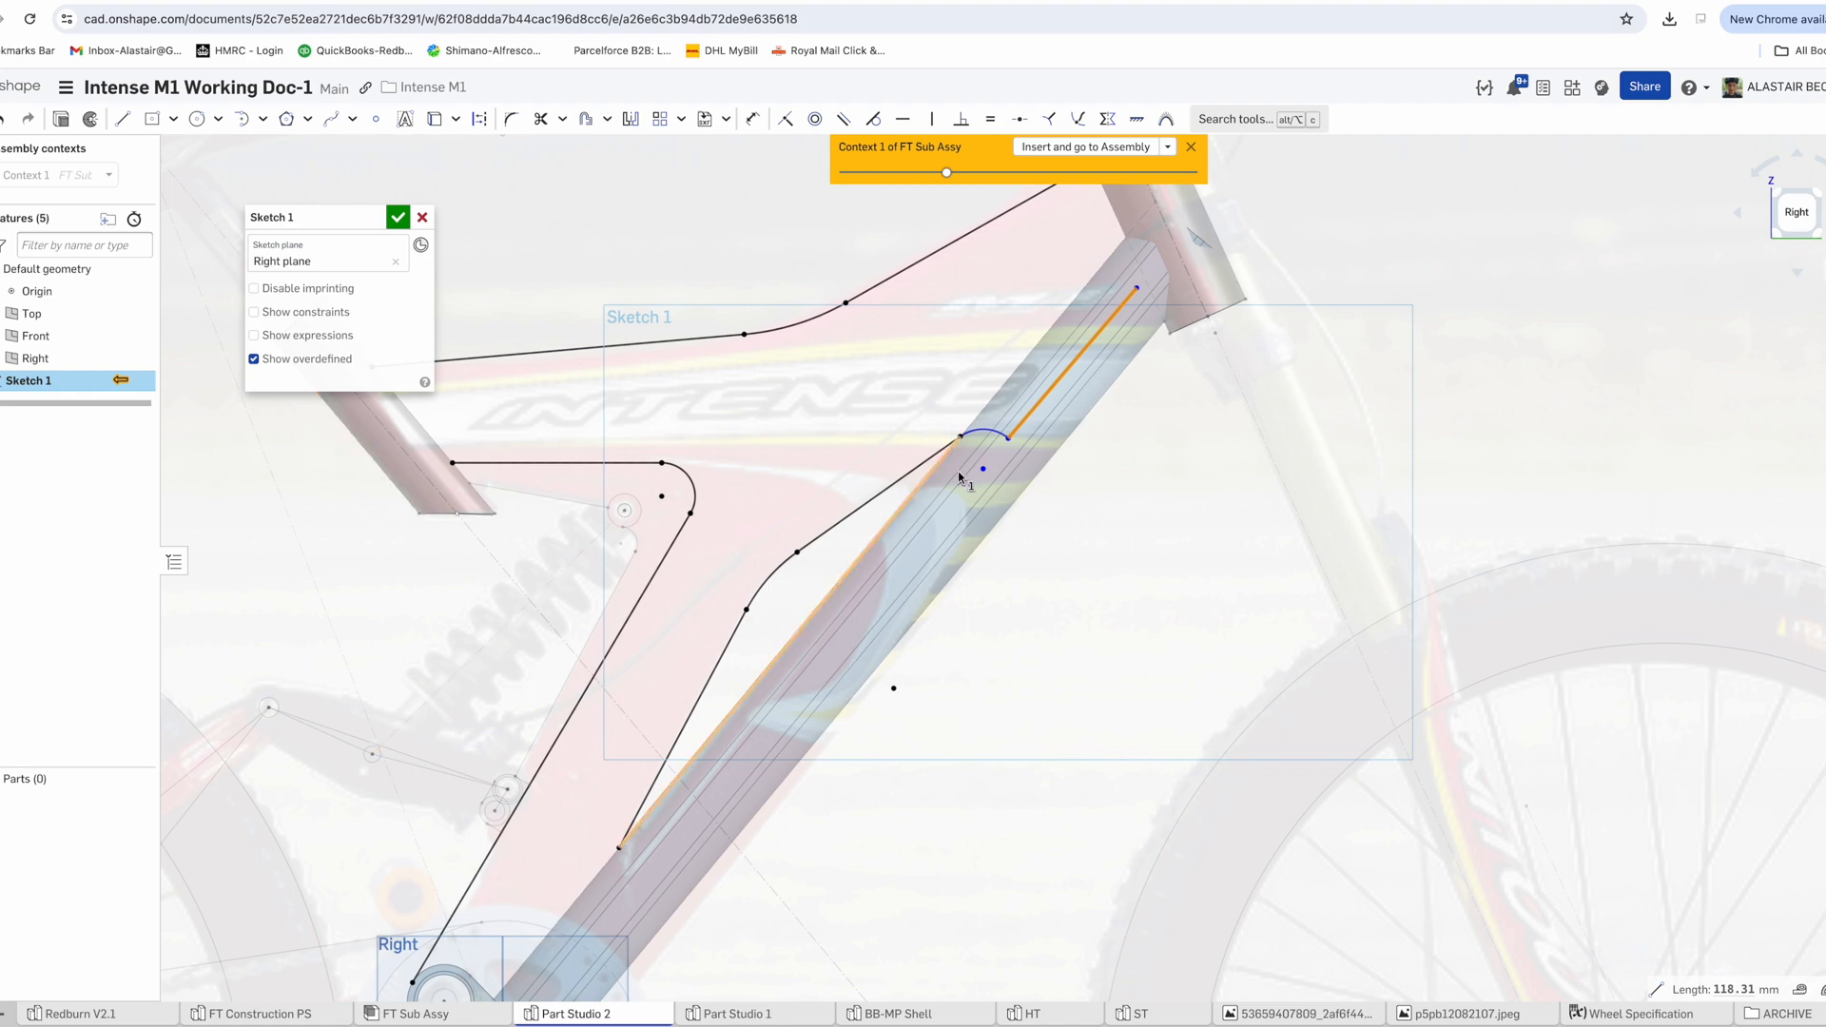
scroll(960, 478, "down", 2)
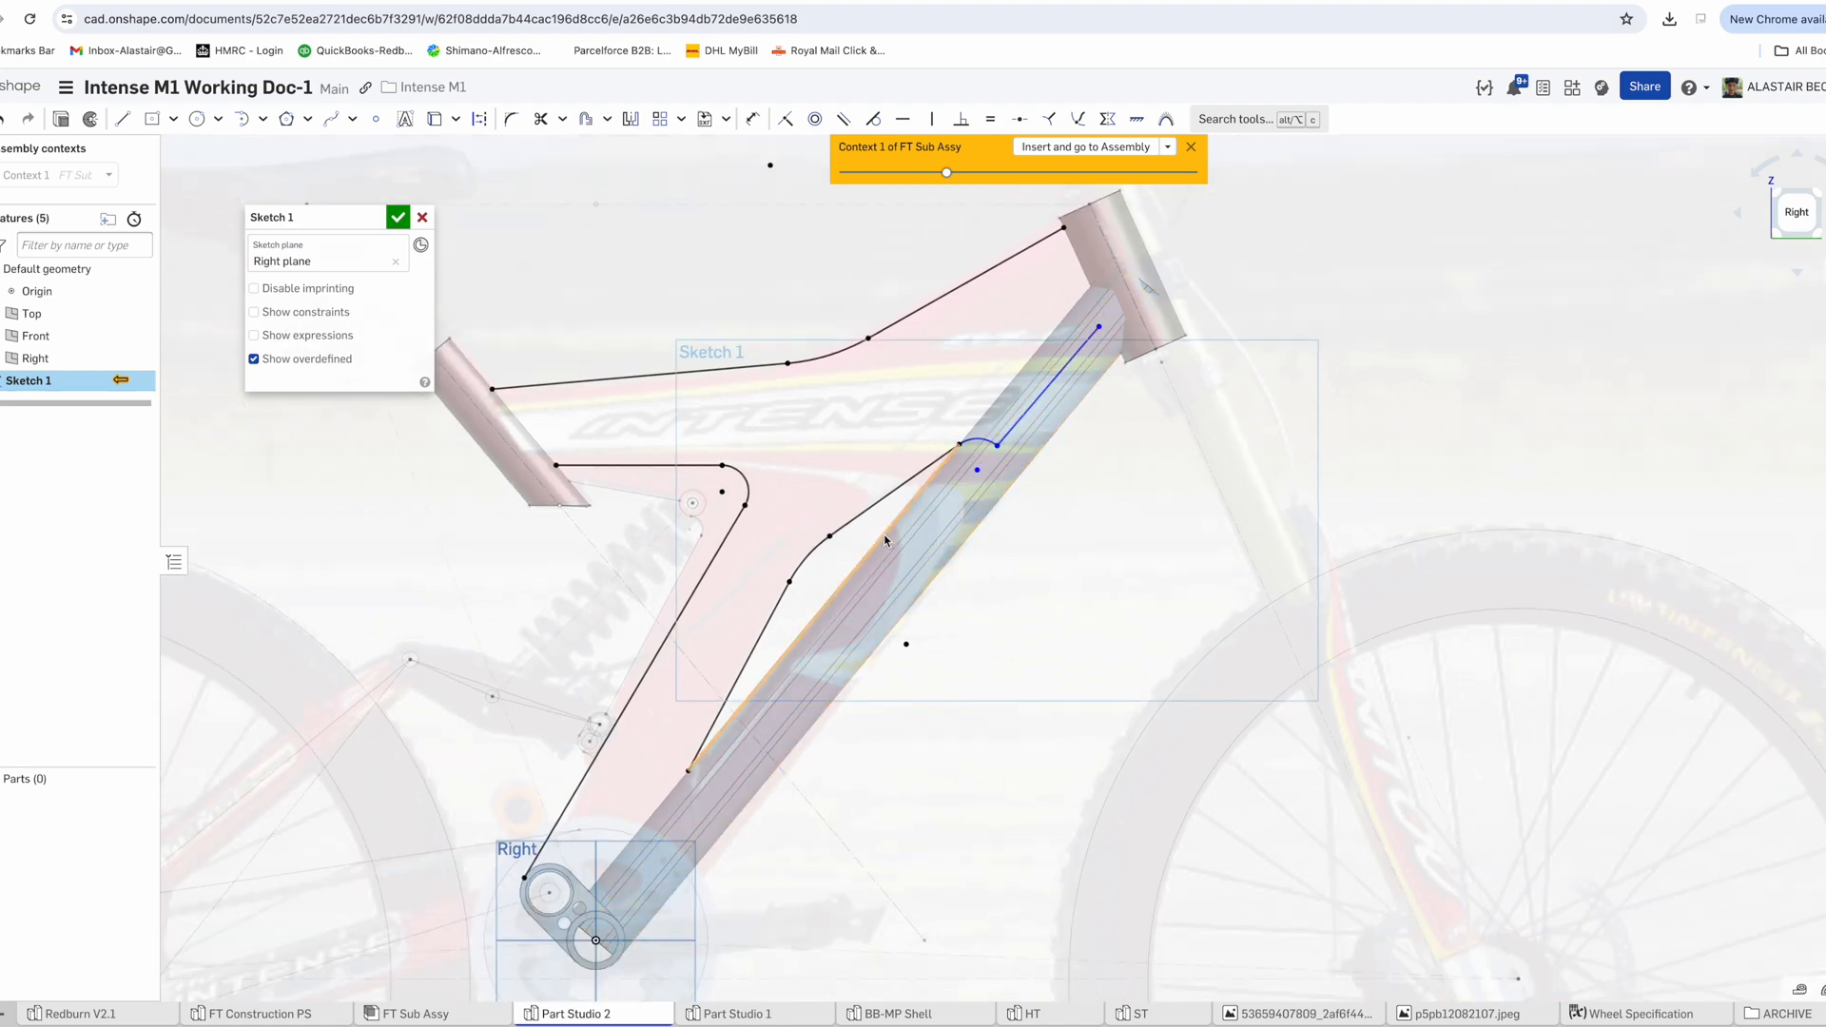
Hide the Downtube instance in the assembly context and reopen the outline sketch for editing
left_click(398, 220)
left_click(133, 175)
left_click(72, 249)
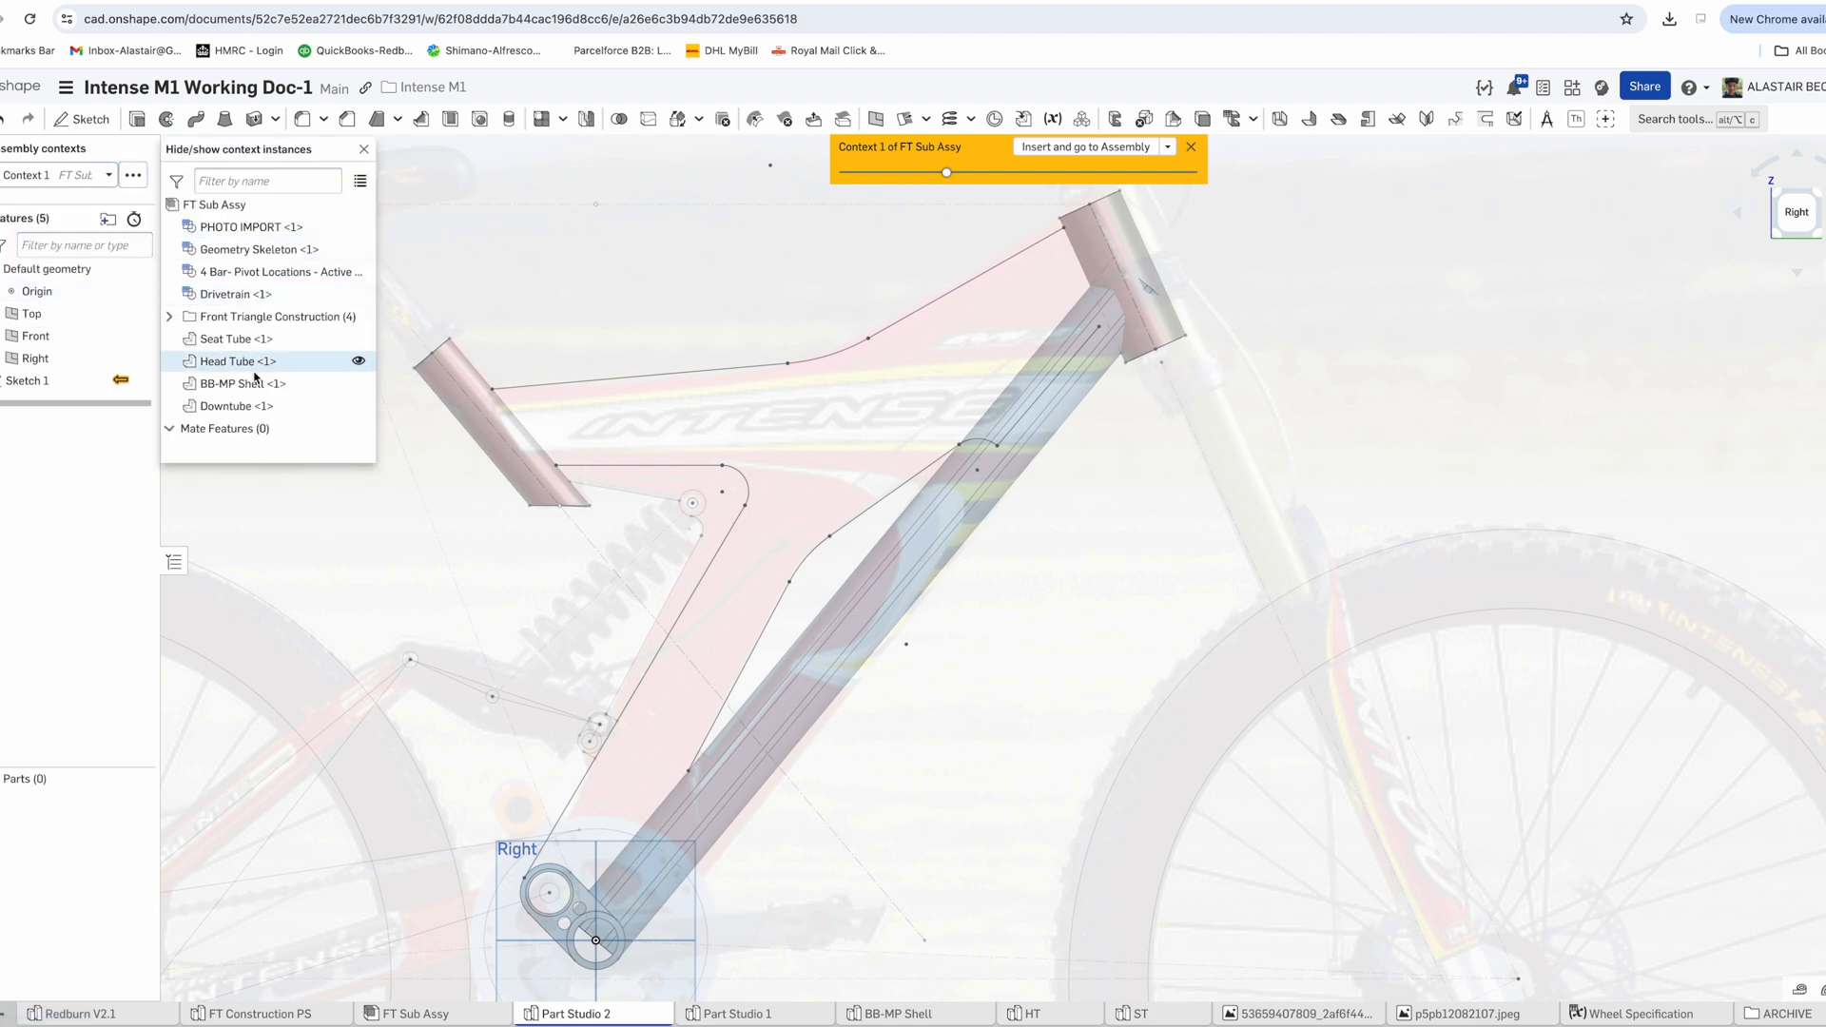
left_click(358, 406)
left_click(364, 150)
right_click(73, 386)
left_click(112, 424)
Dimension the new line 25 mm from the down tube's upper edge
scroll(971, 373, "up", 1)
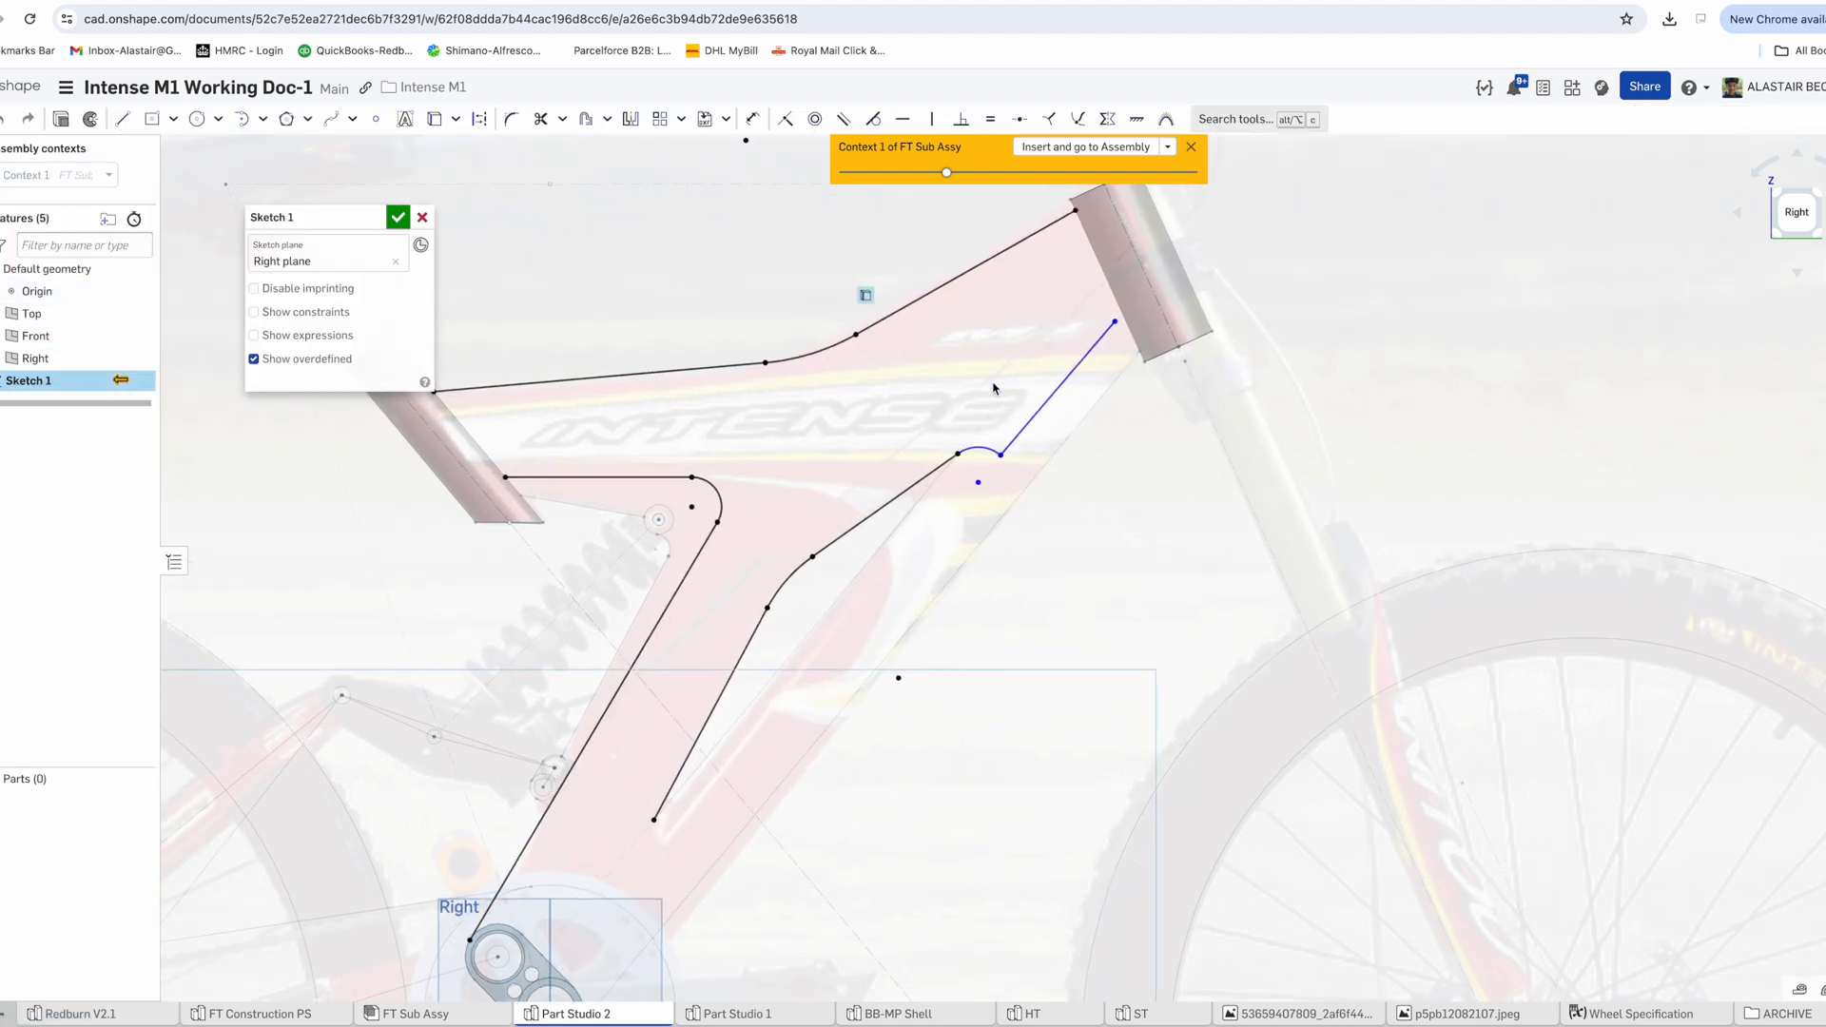
scroll(1006, 452, "up", 1)
left_click_drag(1019, 441, 1021, 437)
left_click(1041, 316)
left_click(1057, 338)
type("25")
key("Return")
key("Escape")
Set the line's distance from the down tube's upper edge to 23 mm
left_click(1162, 352)
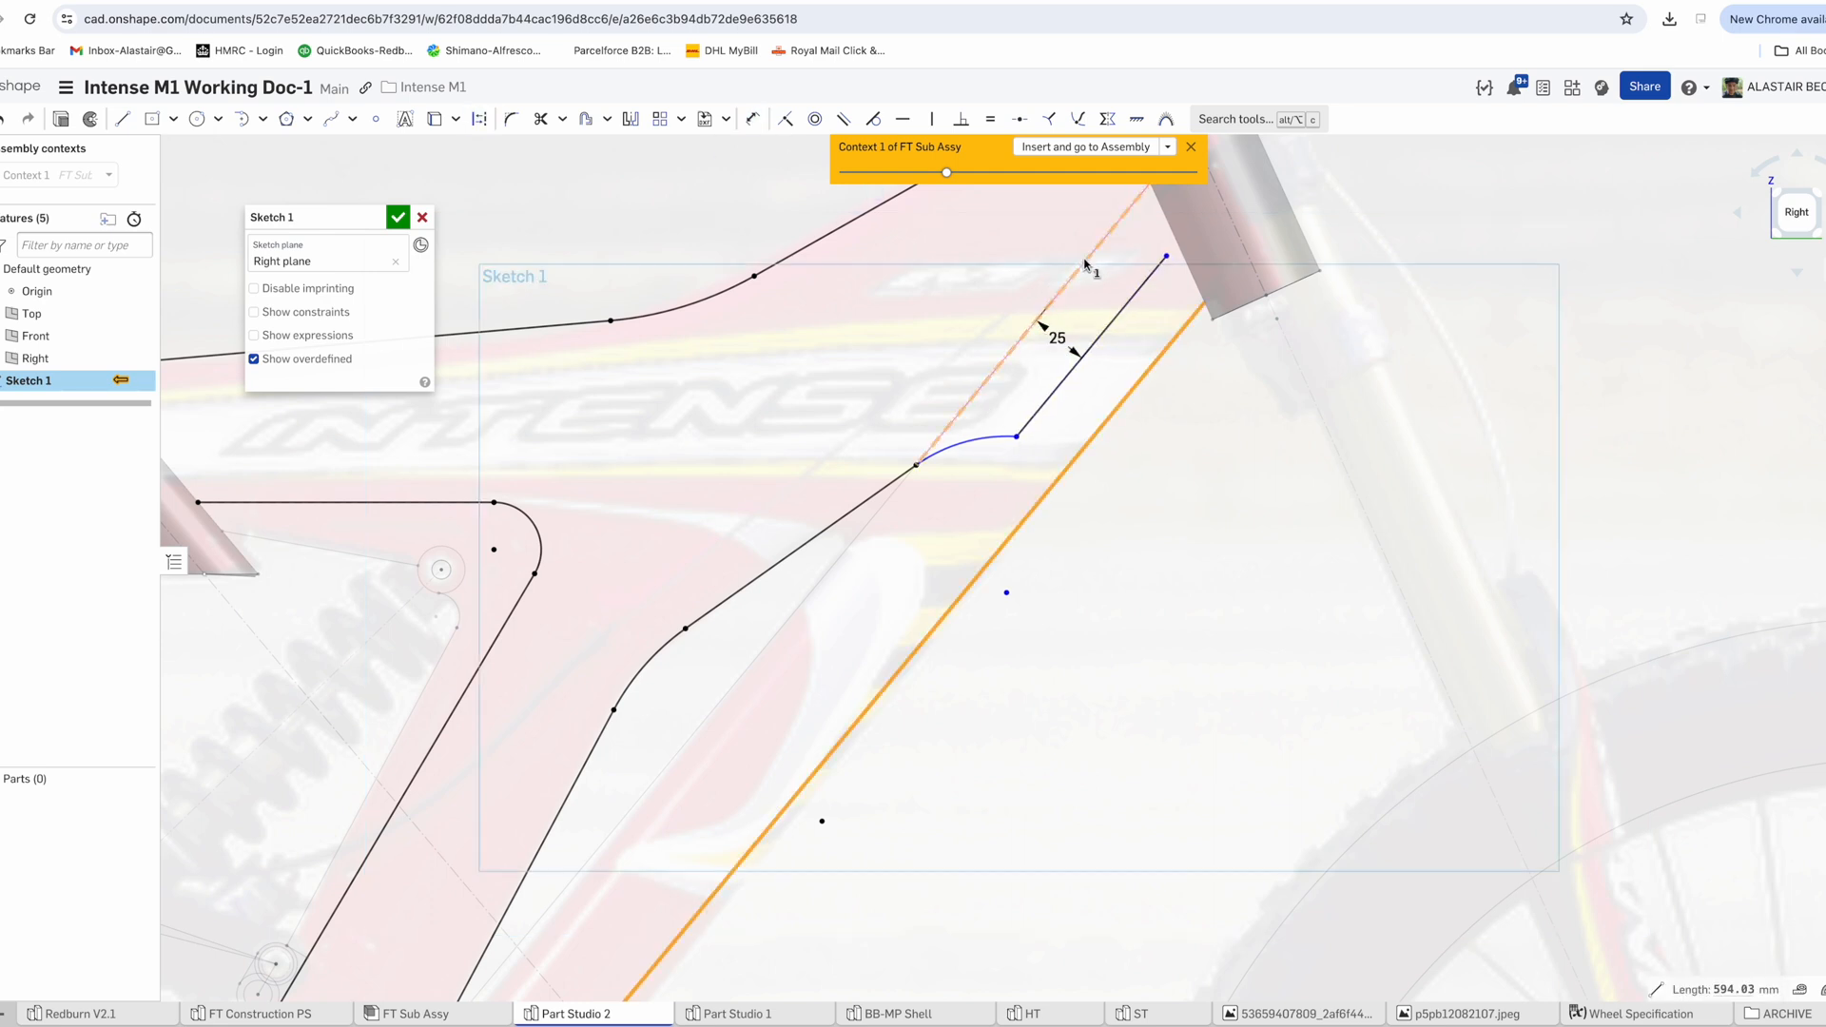
left_click(1196, 550)
scroll(1060, 339, "up", 3)
double_click(1035, 344)
scroll(961, 400, "down", 3)
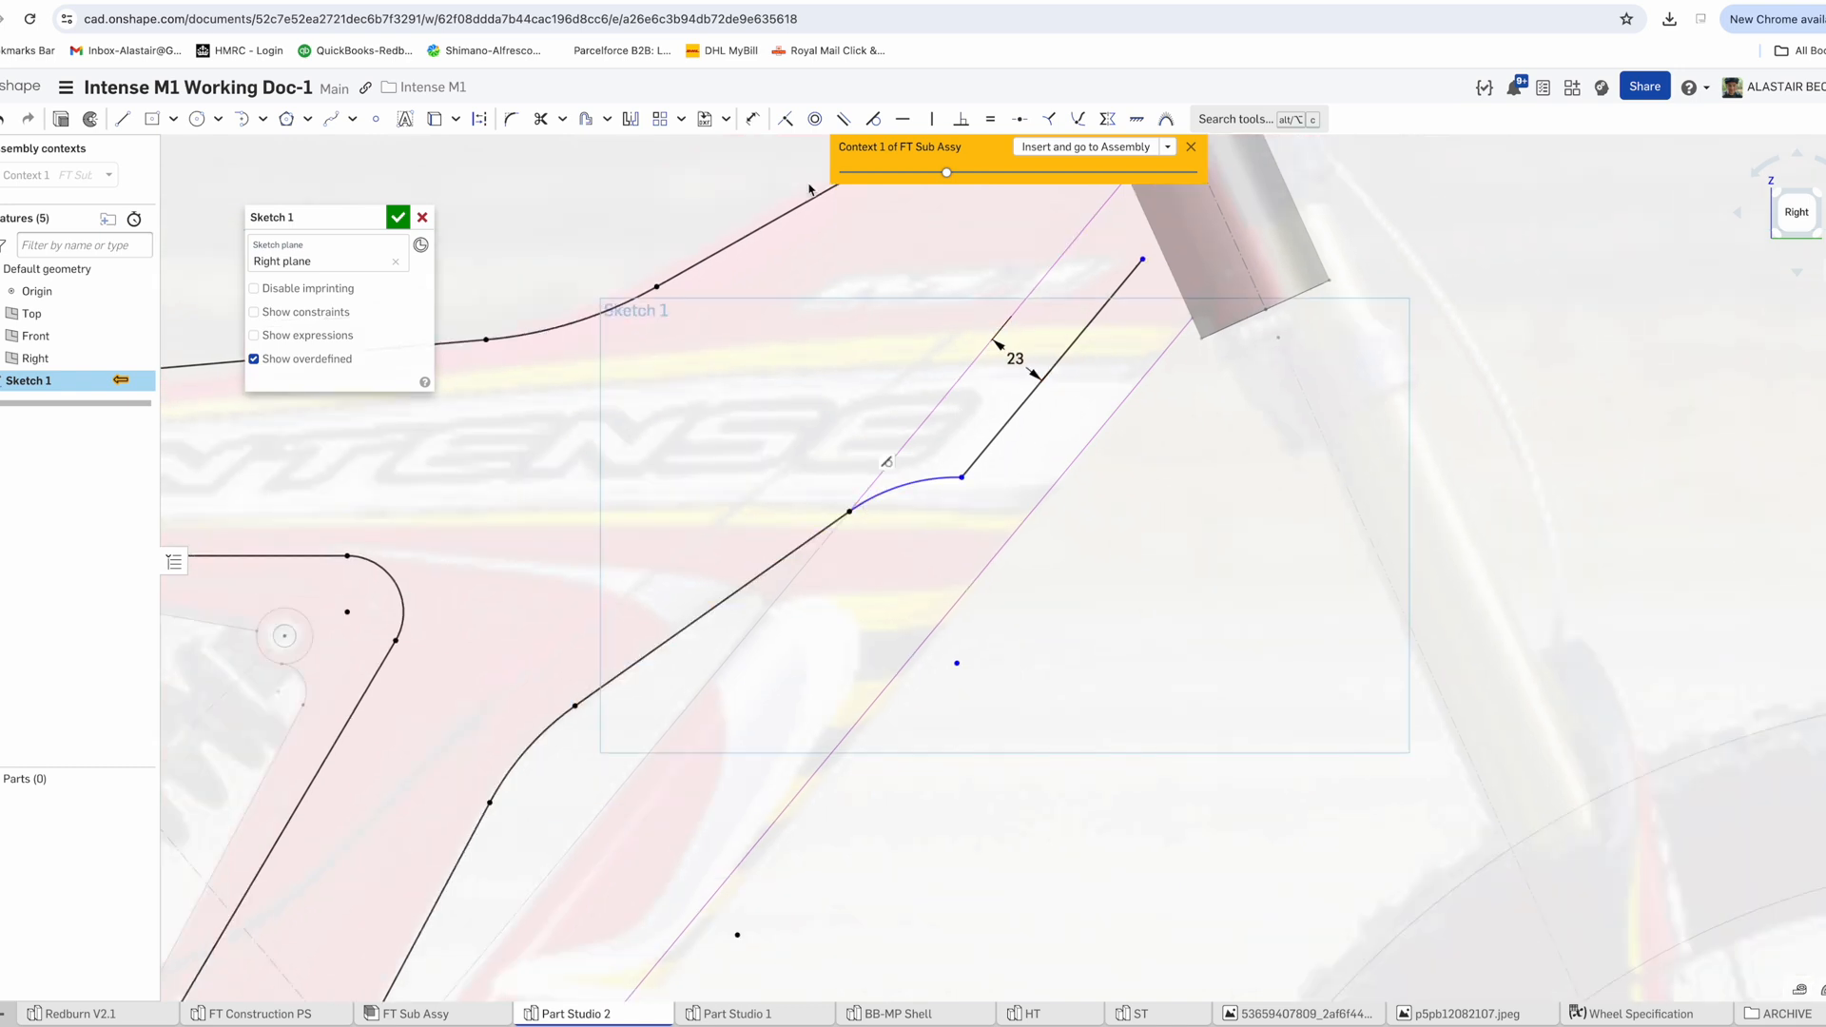
Dimension the arc at the down tube line's lower end with a radius of 60 mm
left_click(924, 507)
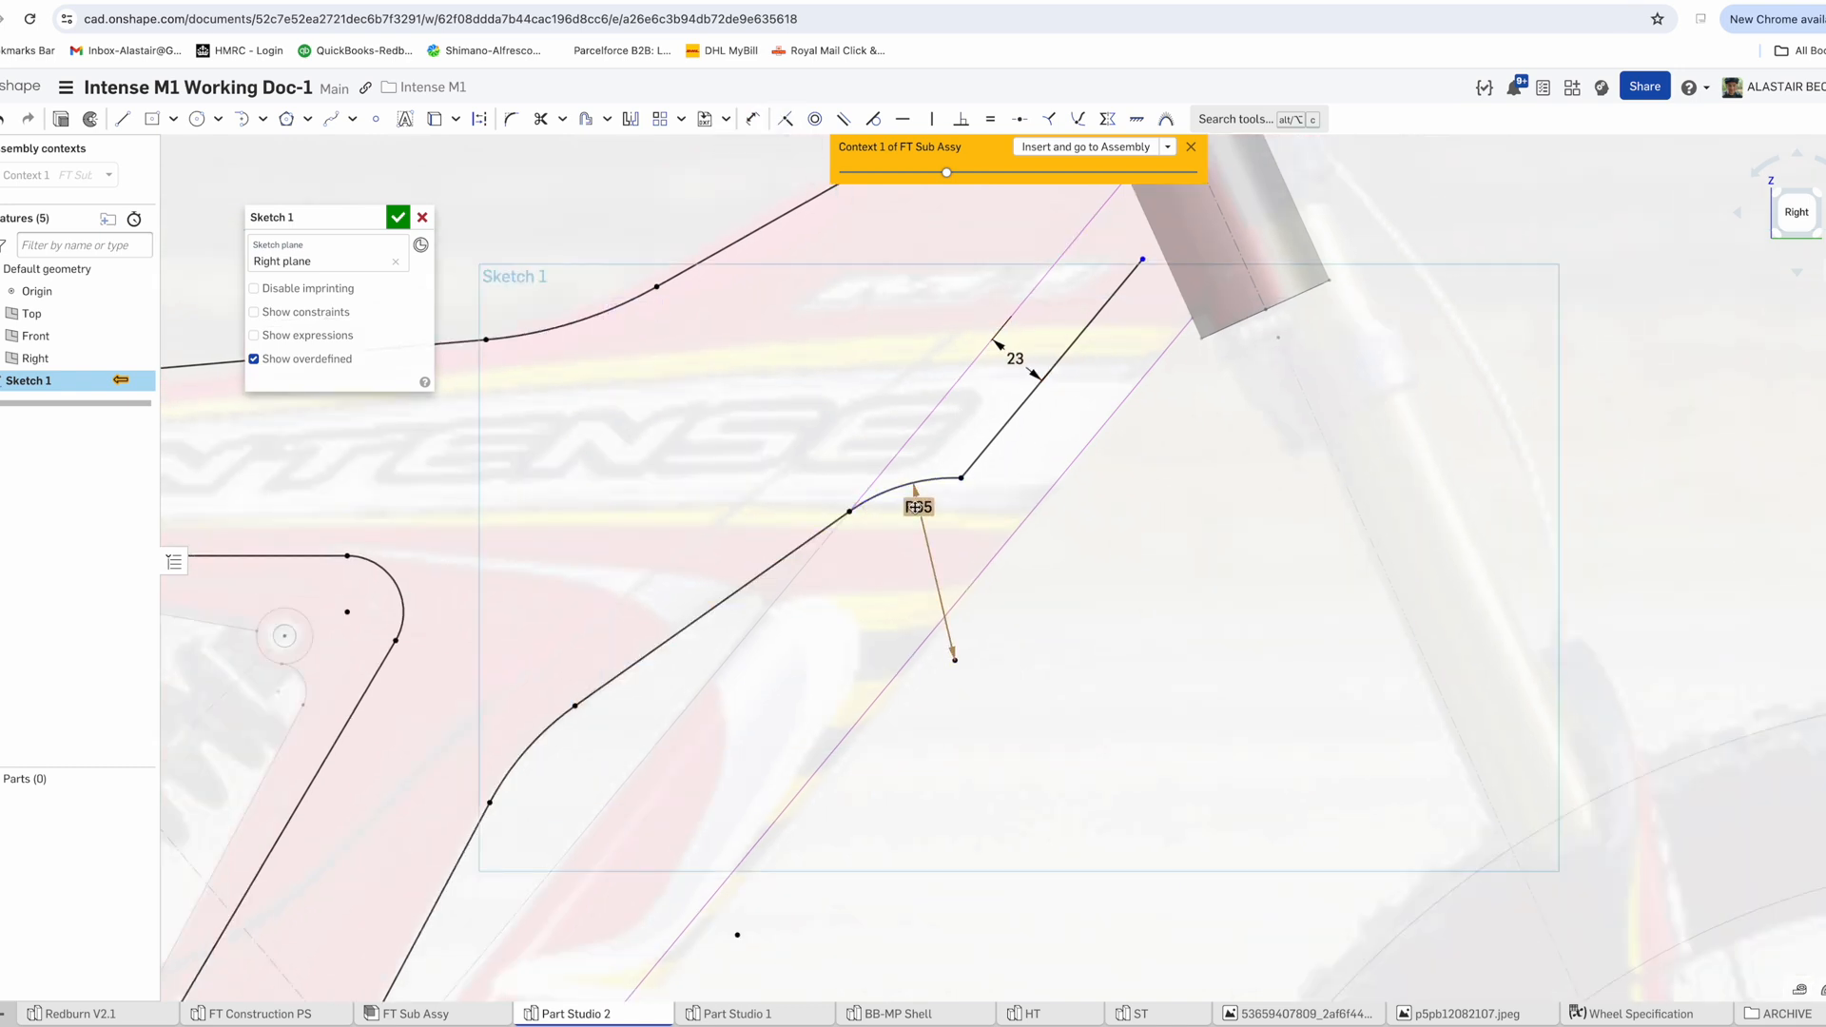
double_click(916, 506)
type("60")
key("Return")
Draw two three-point arcs inside the head tube from the upper outline and the down tube line, and join them with a straight line
scroll(903, 499, "down", 5)
scroll(1032, 285, "up", 6)
left_click(243, 119)
left_click(938, 366)
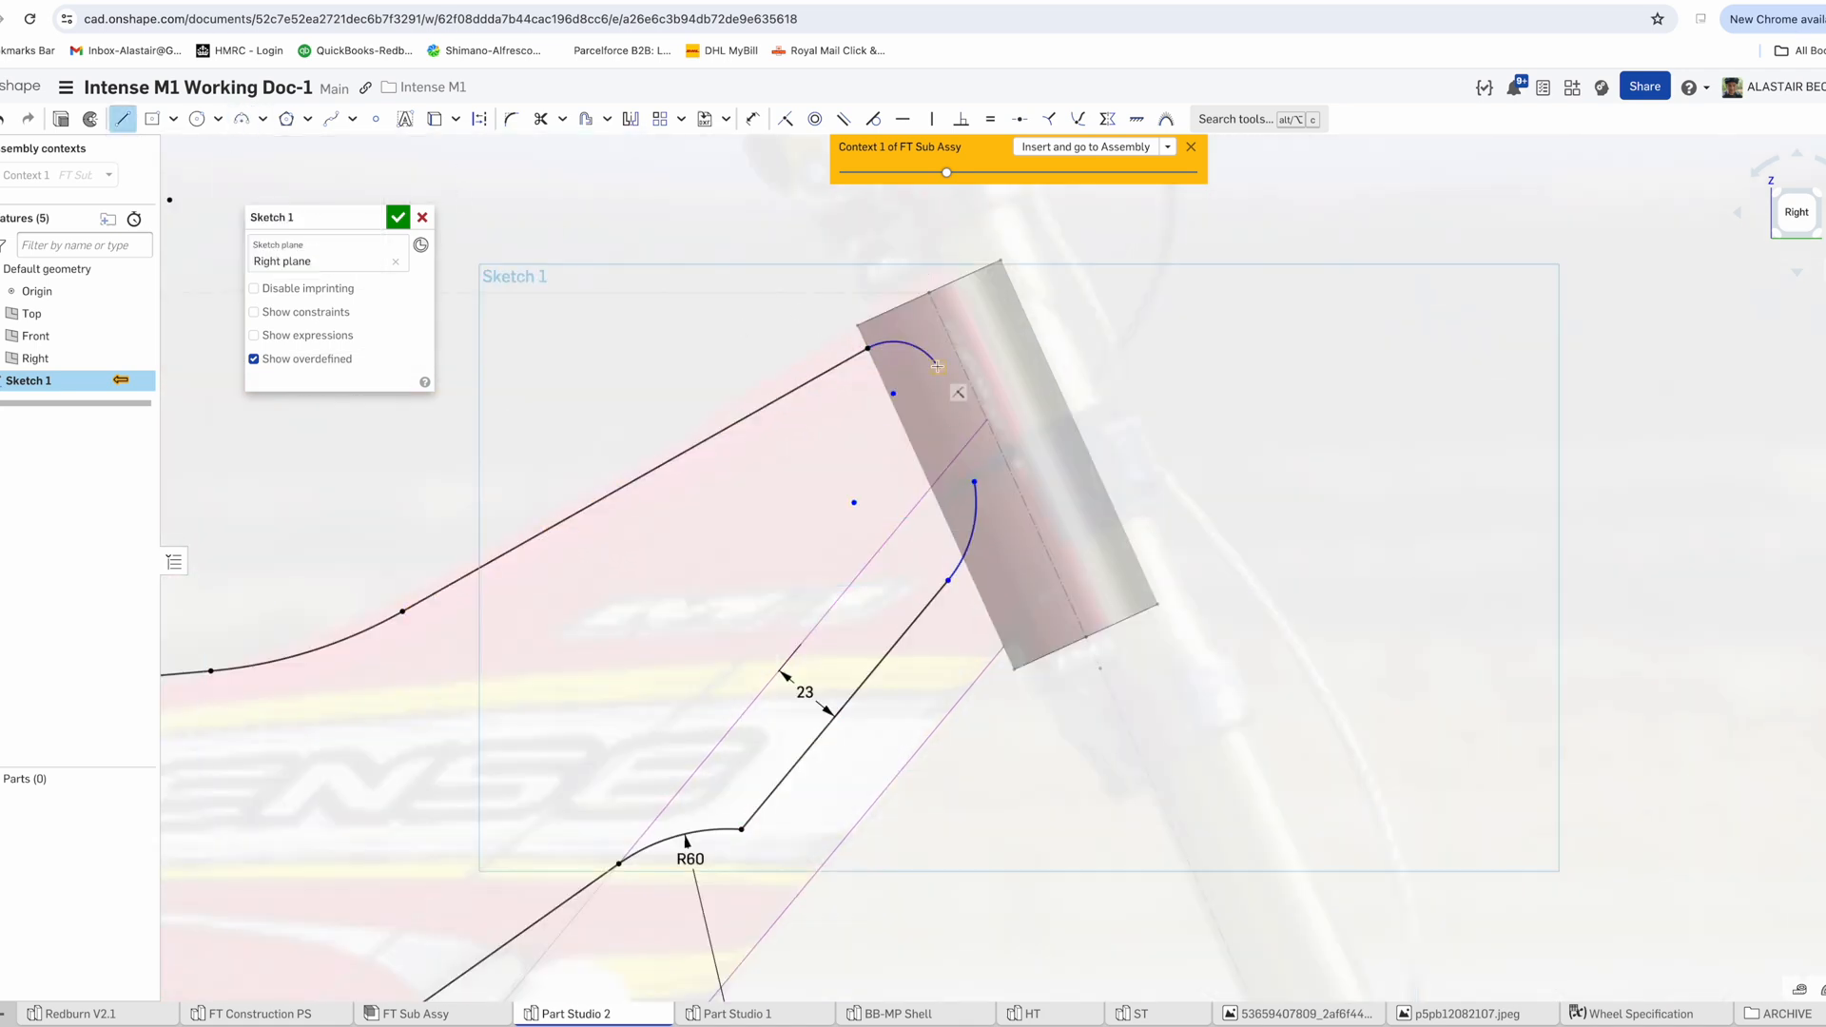
left_click(851, 126)
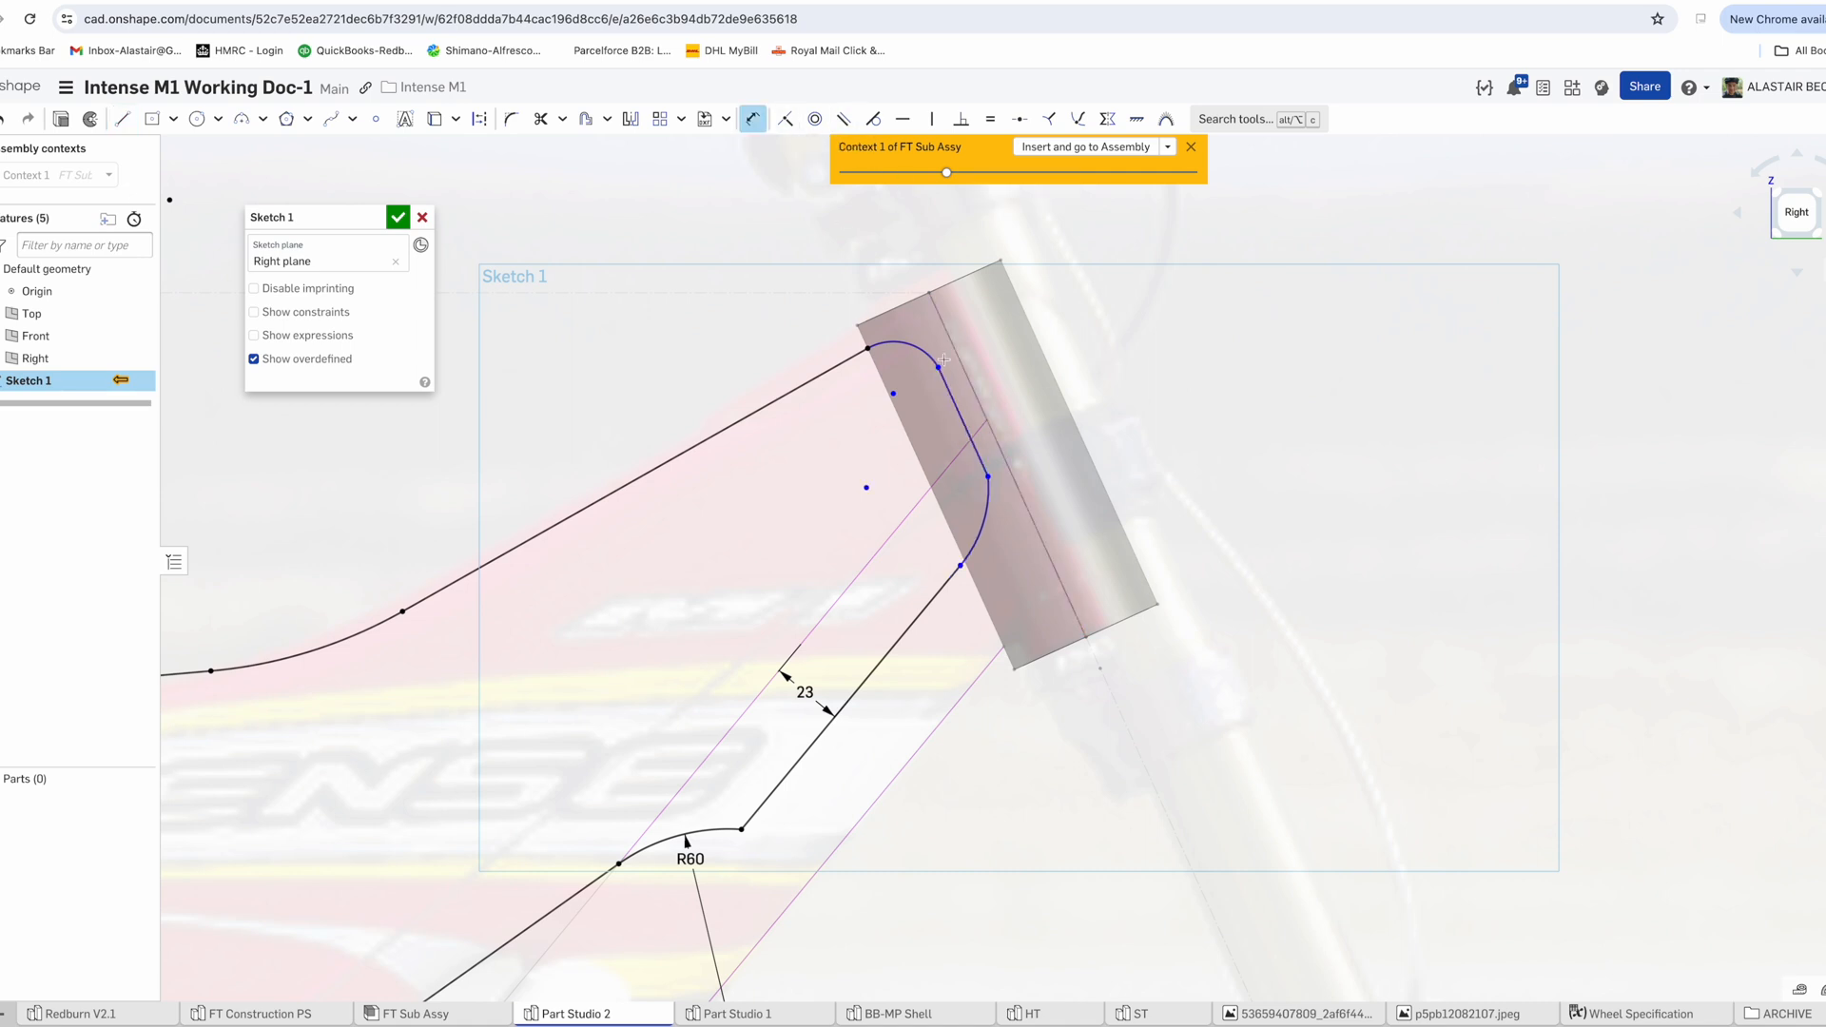
Make the joining line inside the head tube tangent to its neighbouring arcs
scroll(965, 378, "up", 3)
left_click(873, 119)
left_click(1005, 502)
left_click(1019, 582)
left_click(873, 119)
scroll(914, 351, "down", 3)
Dimension the joining line from the head tube axis and set the lower head tube arc's radius to 30 mm
key("d")
left_click(968, 574)
left_click(957, 513)
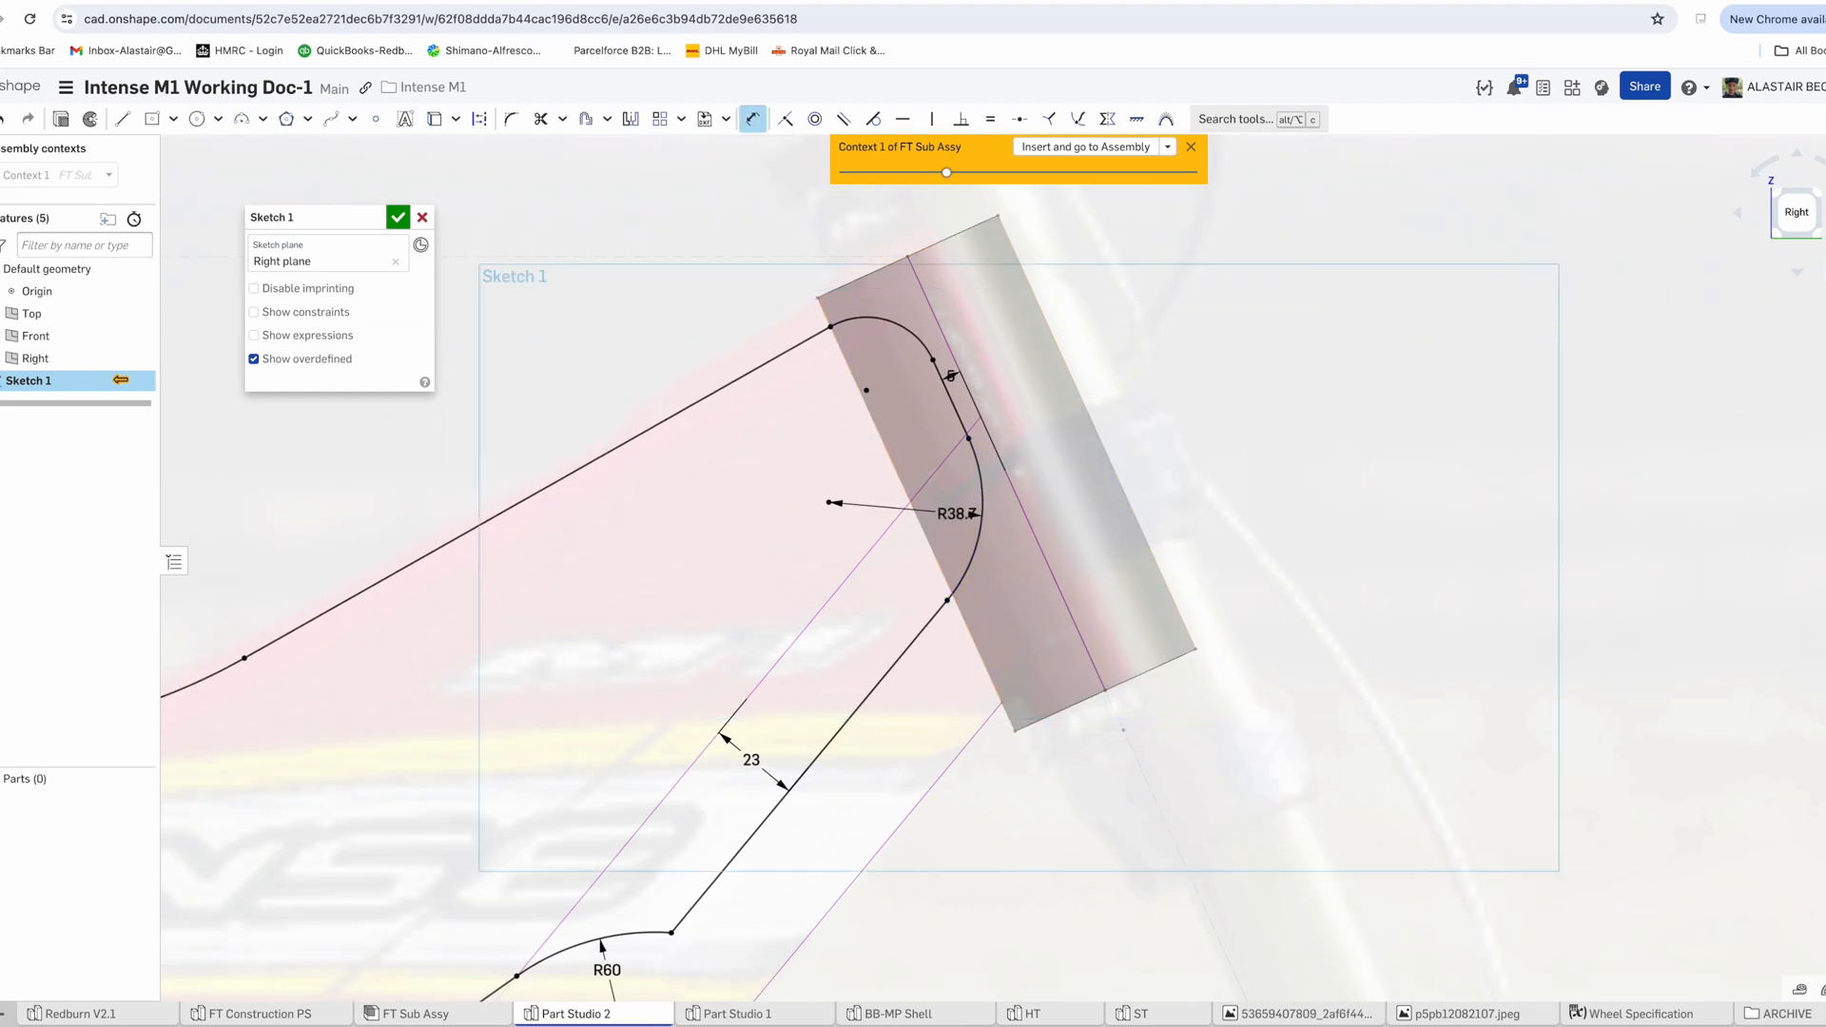
Draw a line from the bottom bracket centre up along the down tube and an arc connecting it to the outline's lower end
scroll(873, 376, "down", 5)
key("l")
left_click(563, 889)
left_click(687, 749)
key("a")
left_click(734, 638)
left_click(727, 719)
scroll(724, 715, "up", 3)
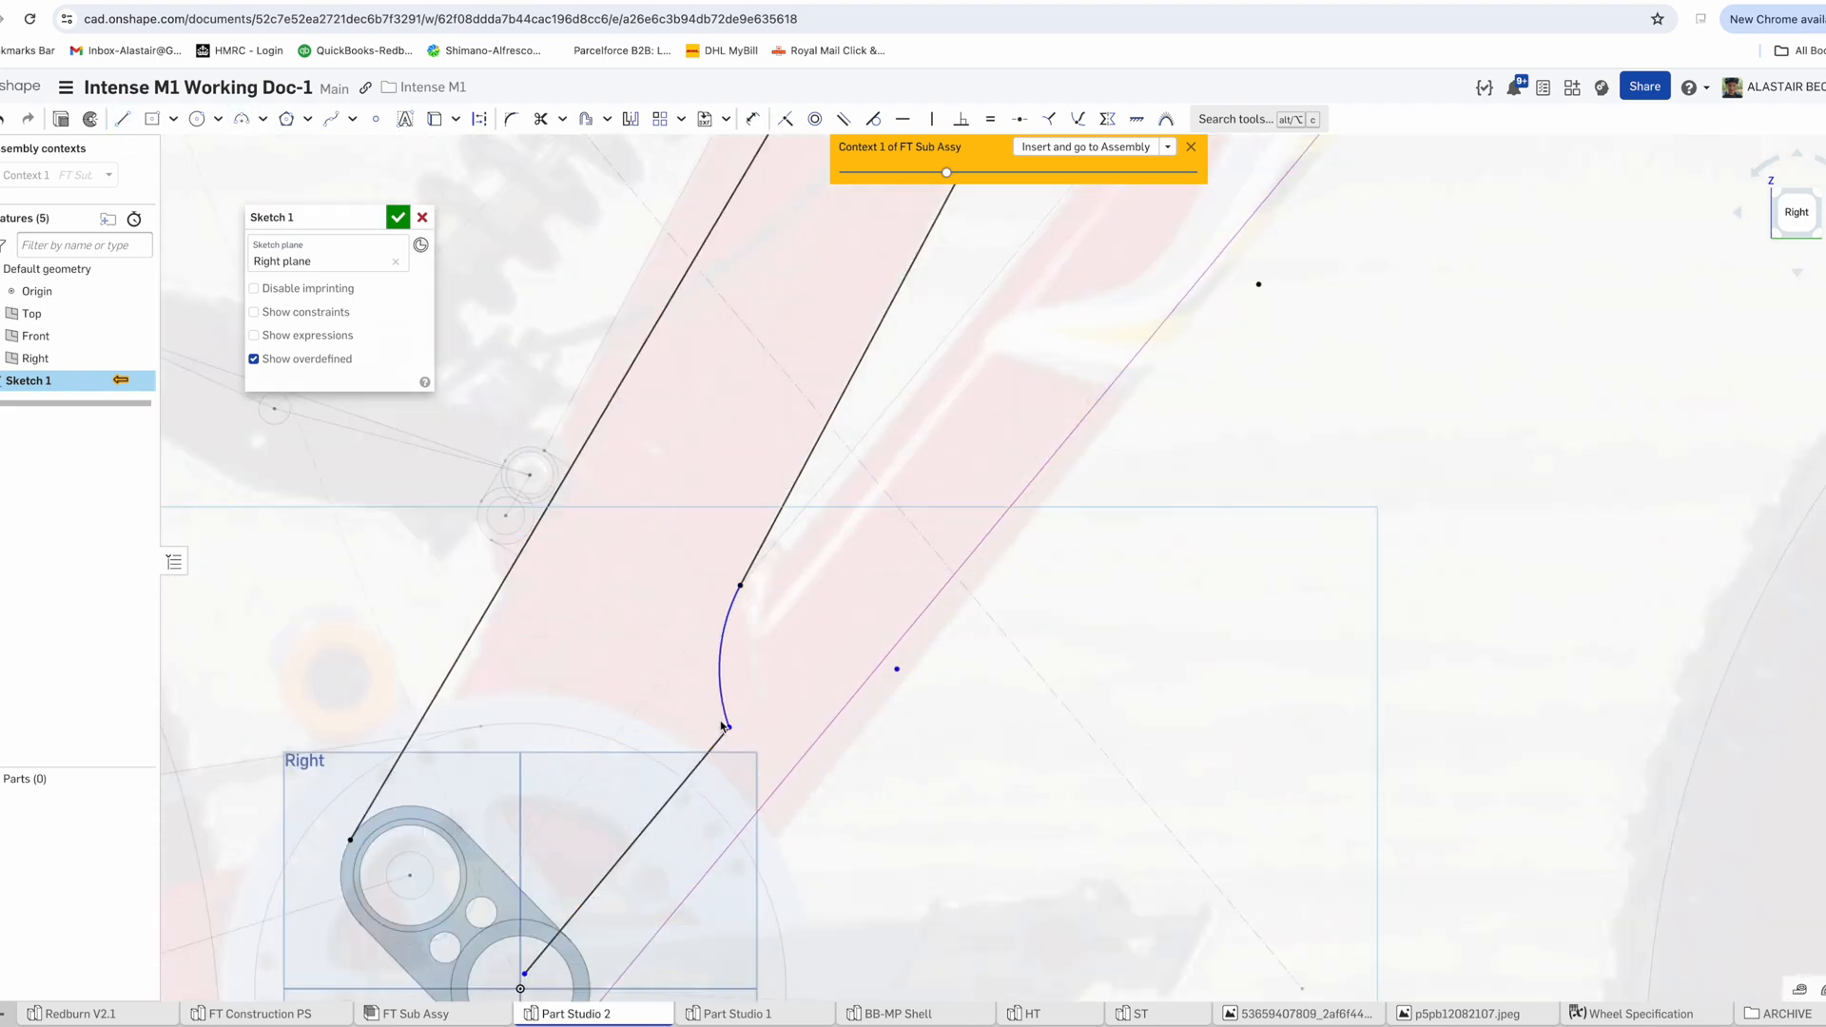
Dimension the lower arc's radius and close the profile's bottom end with a line across the bottom bracket and main pivot shell
key("d")
left_click(720, 666)
scroll(653, 802, "up", 3)
key("l")
left_click(358, 543)
left_click(644, 790)
Close the rear end of the profile with a line along the seat tube axis between the two outline ends
scroll(466, 367, "up", 4)
key("l")
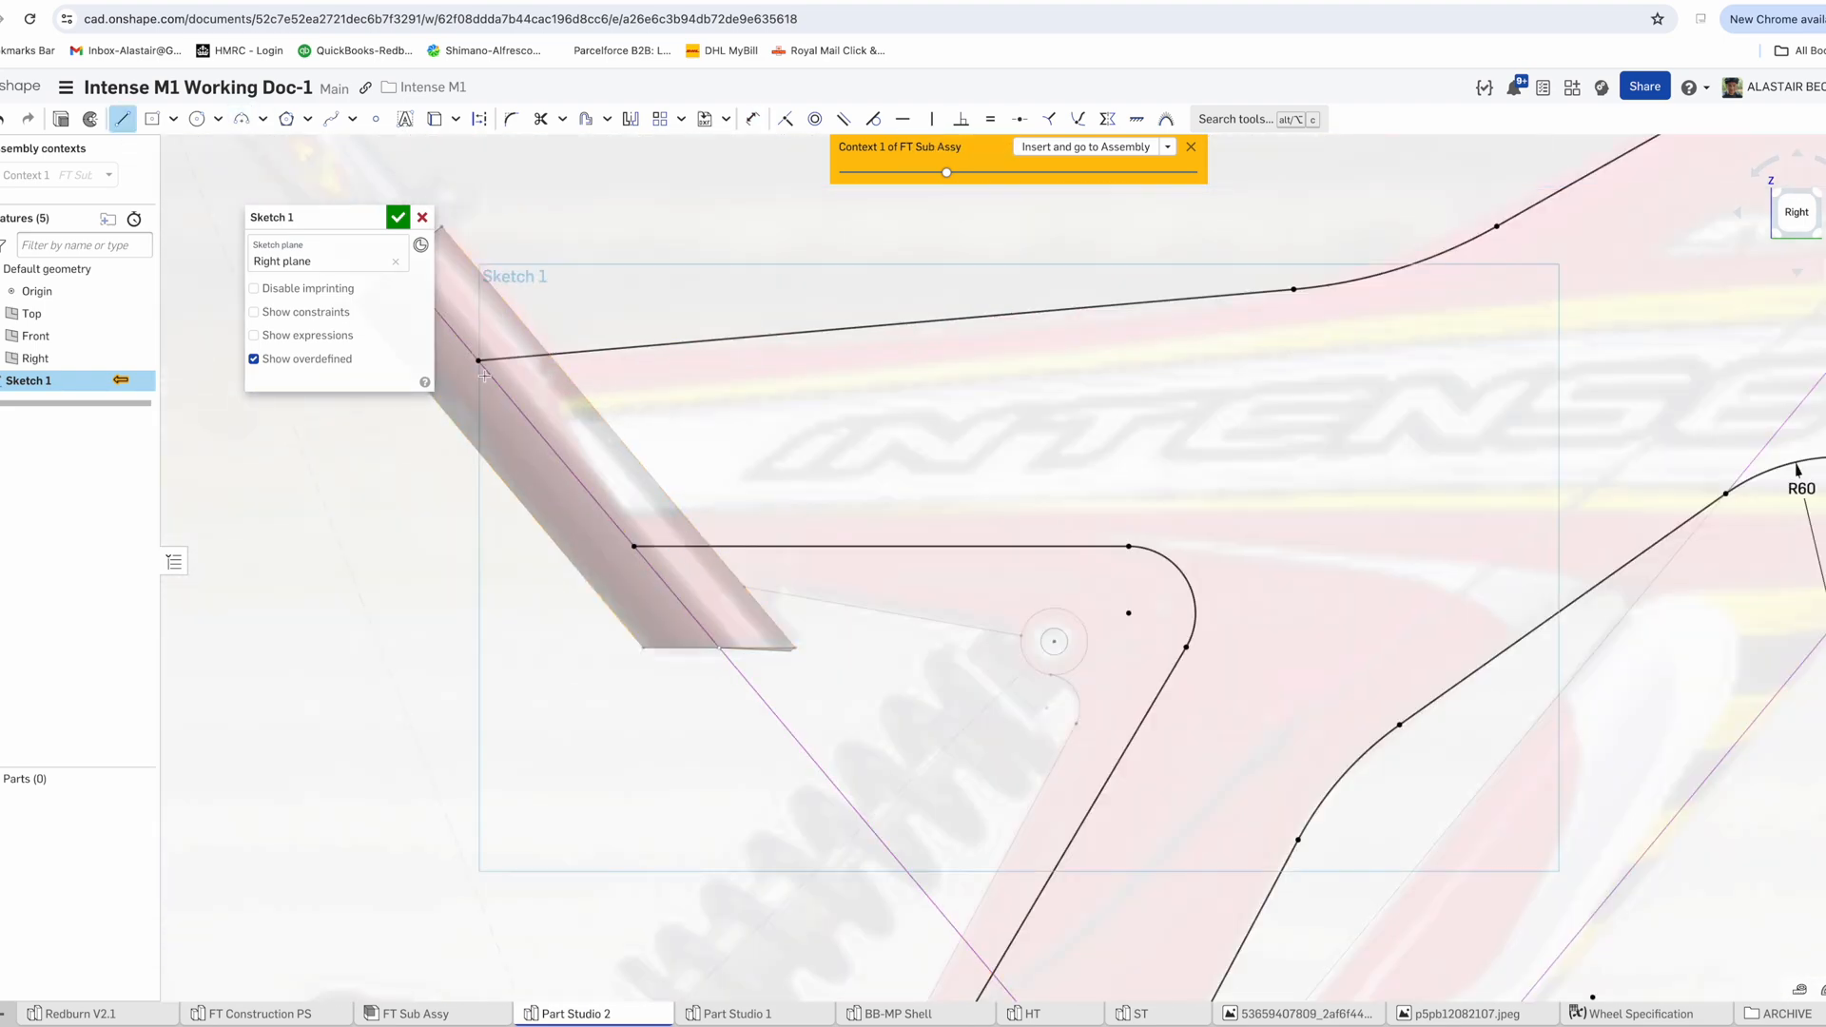
left_click(478, 361)
left_click(635, 546)
scroll(567, 196, "down", 5)
Convert the head tube corner arcs to construction geometry and square off the upper corner with a straight line to the outline
scroll(1094, 395, "up", 5)
left_click(1093, 405)
key("q")
left_click(1078, 349)
left_click(999, 404)
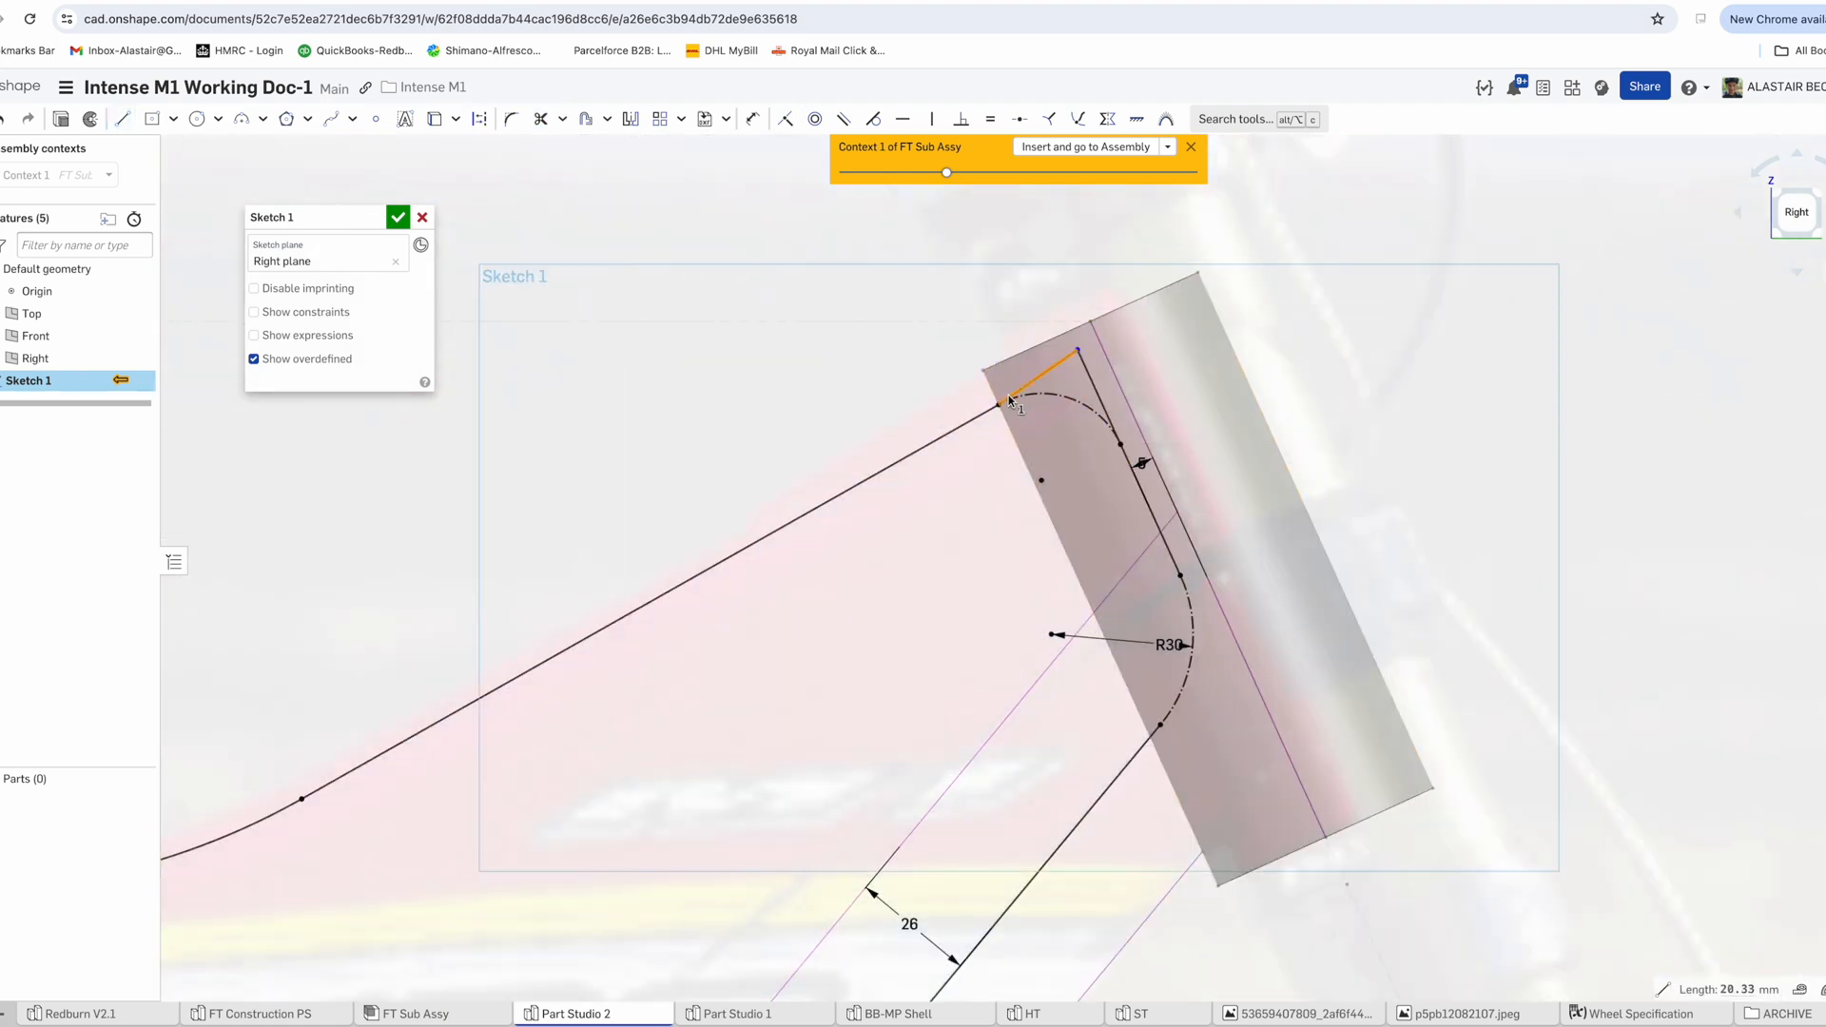
scroll(1200, 291, "down", 5)
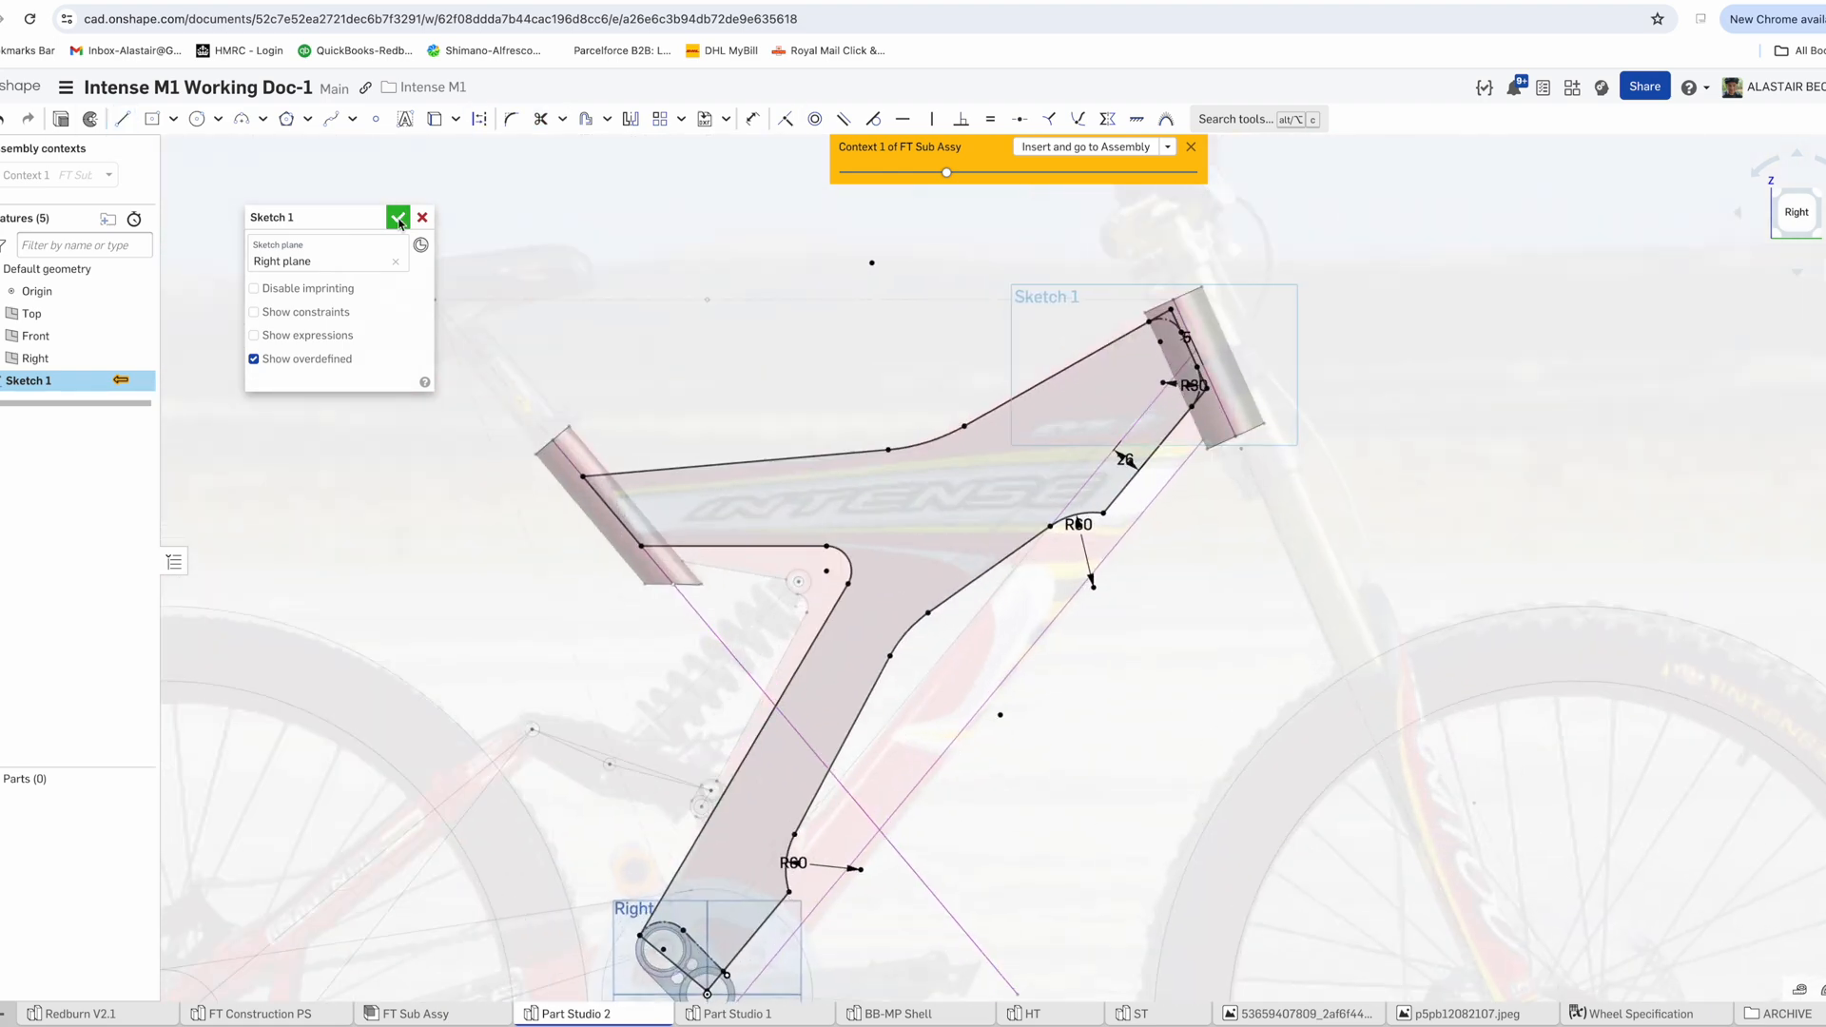
Extrude the closed front triangle profile 26 mm as a new solid
left_click(61, 119)
scroll(619, 380, "down", 1)
mouse_move(619, 379)
right_mouse_down()
mouse_move(709, 416)
mouse_move(571, 366)
mouse_move(438, 373)
mouse_move(428, 350)
mouse_move(339, 351)
right_mouse_up()
scroll(699, 354, "up", 1)
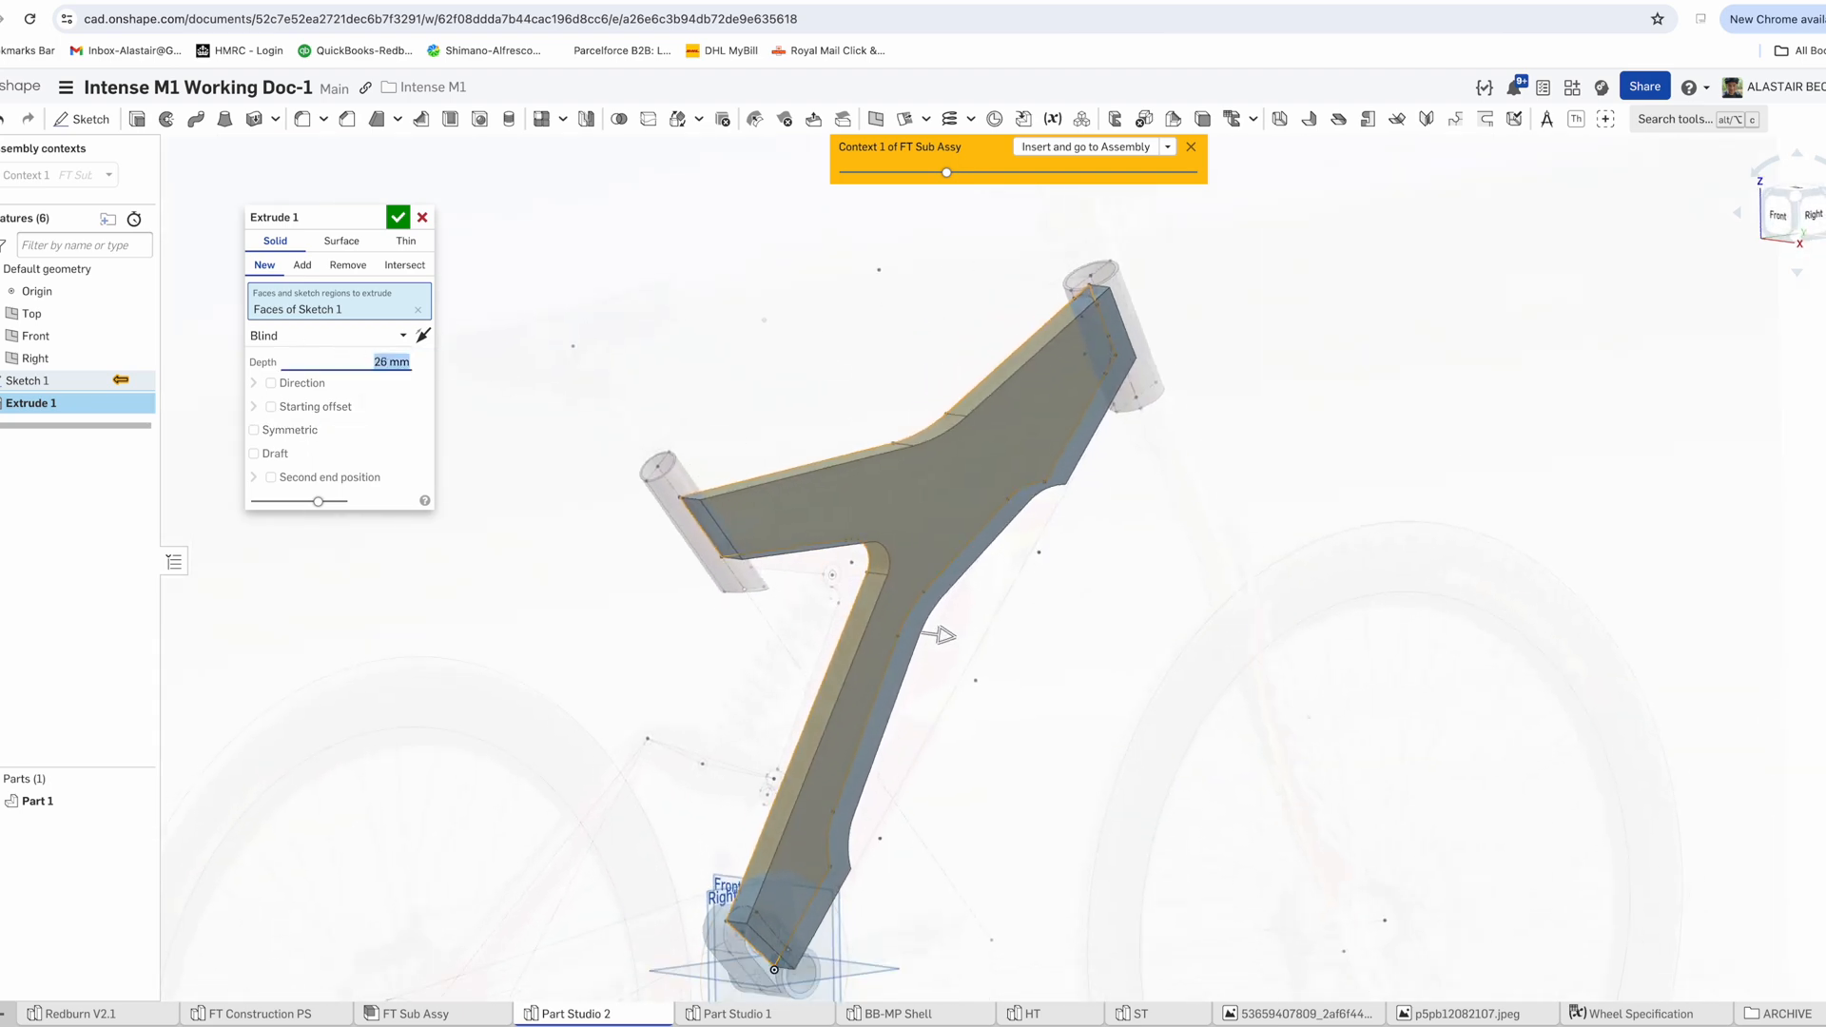
scroll(784, 986, "up", 5)
right_click_drag(791, 969, 440, 358)
left_click(397, 221)
Examine how the extruded body's width fits the bottom bracket shell, head tube and seat tube
right_click_drag(398, 221, 709, 682)
scroll(719, 603, "down", 8)
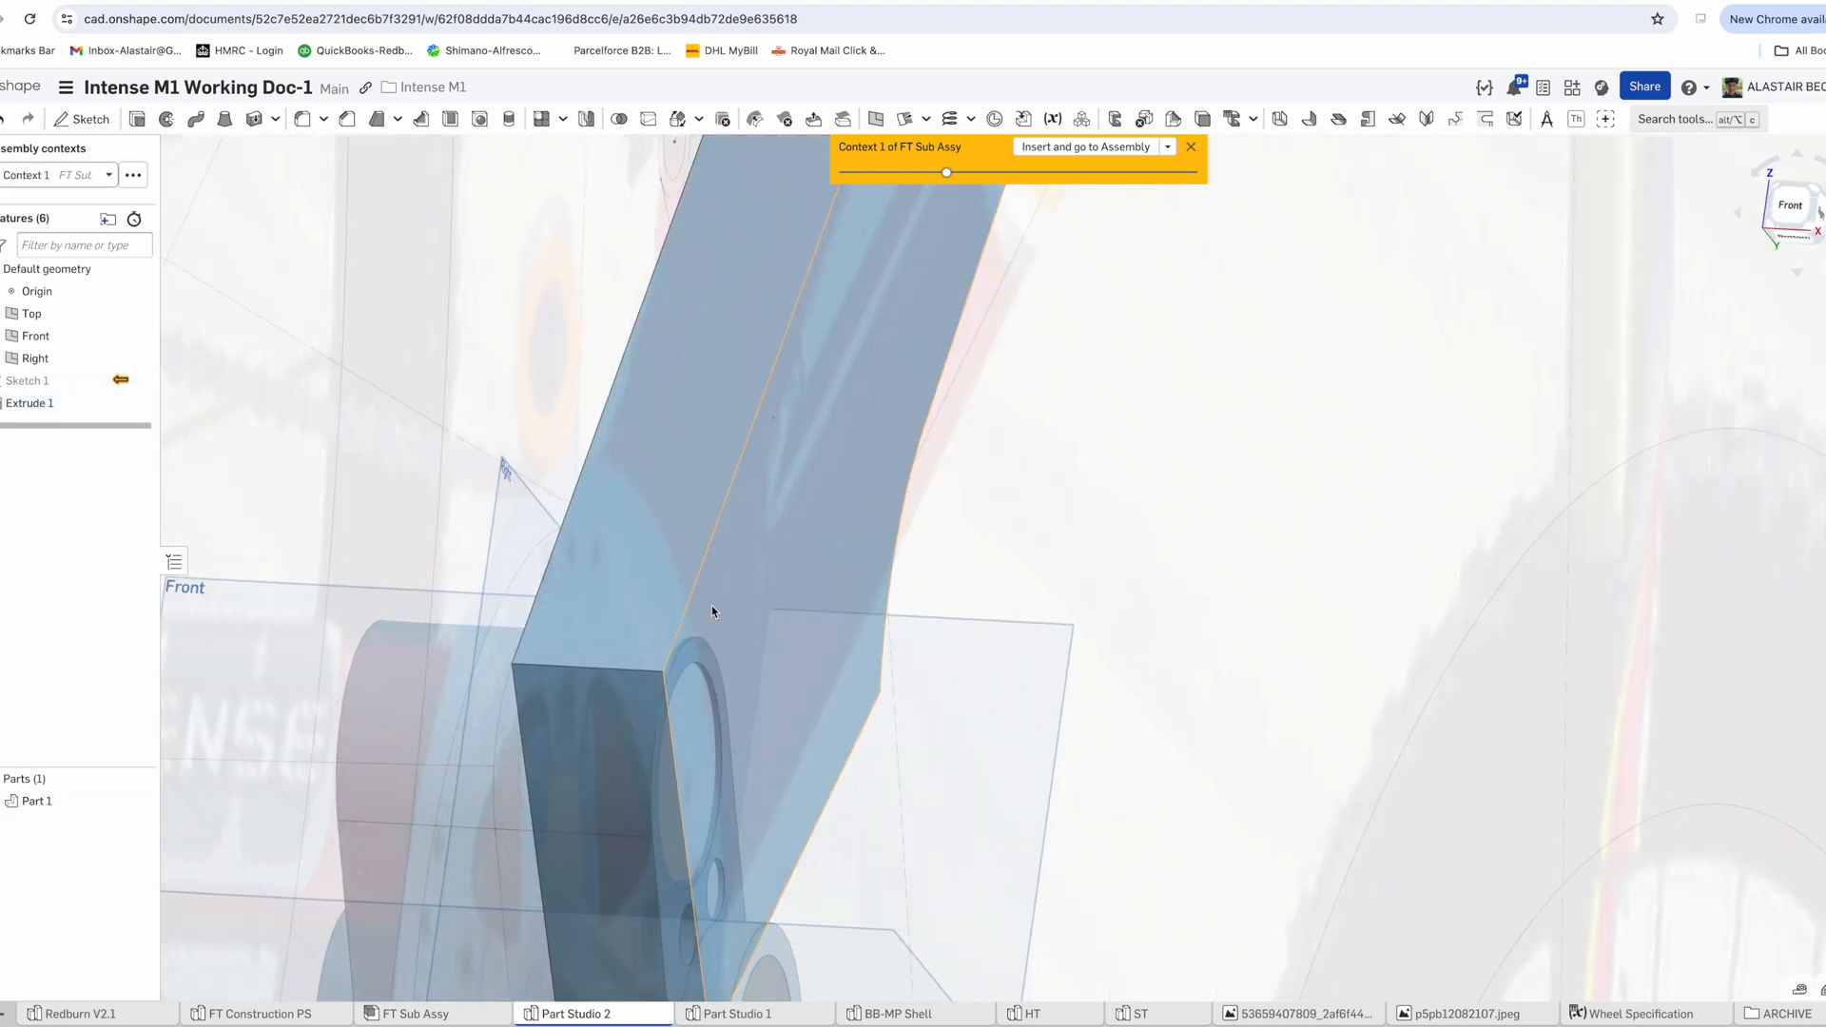
scroll(831, 415, "up", 8)
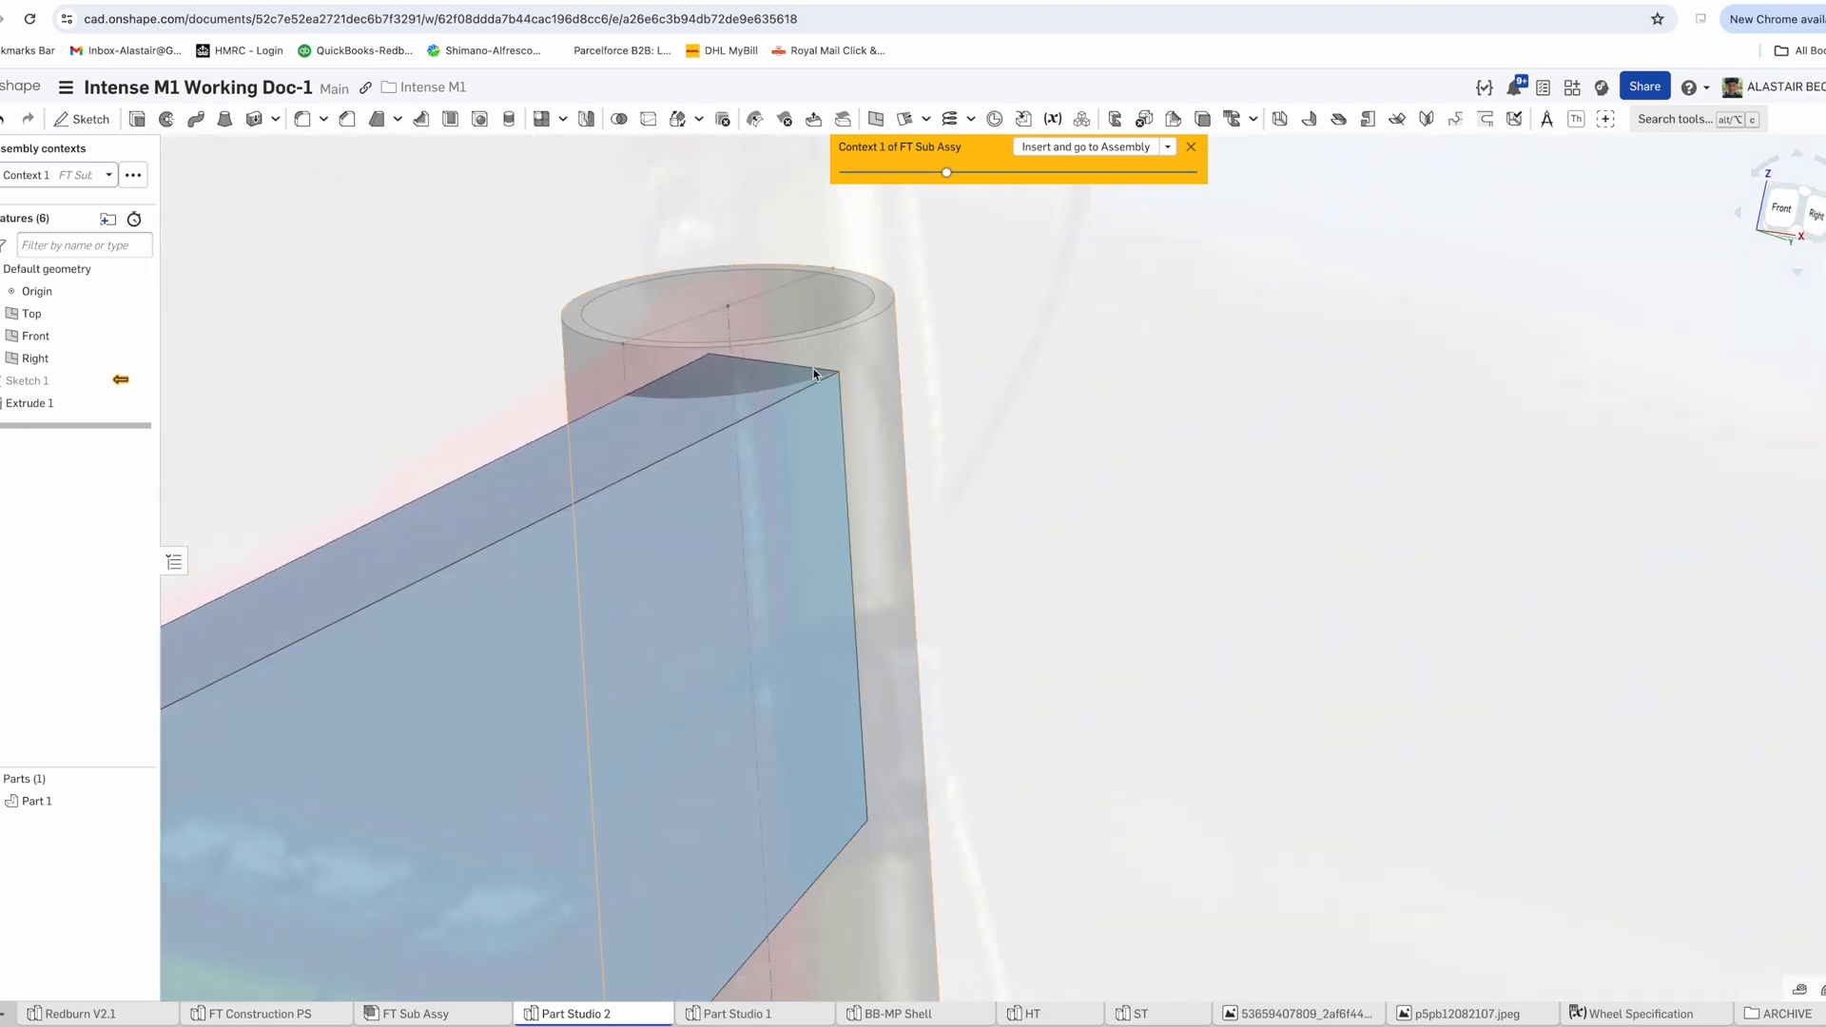
scroll(897, 426, "down", 6)
scroll(897, 428, "up", 3)
right_click_drag(897, 428, 937, 430)
scroll(875, 413, "down", 6)
scroll(505, 605, "up", 5)
scroll(918, 423, "down", 4)
Reopen the front triangle extrusion and edit its depth
double_click(67, 405)
left_click(323, 361)
scroll(324, 363, "down", 3)
left_click(398, 217)
Rename the extruded part as Formed FT Mono-DS
scroll(658, 418, "up", 5)
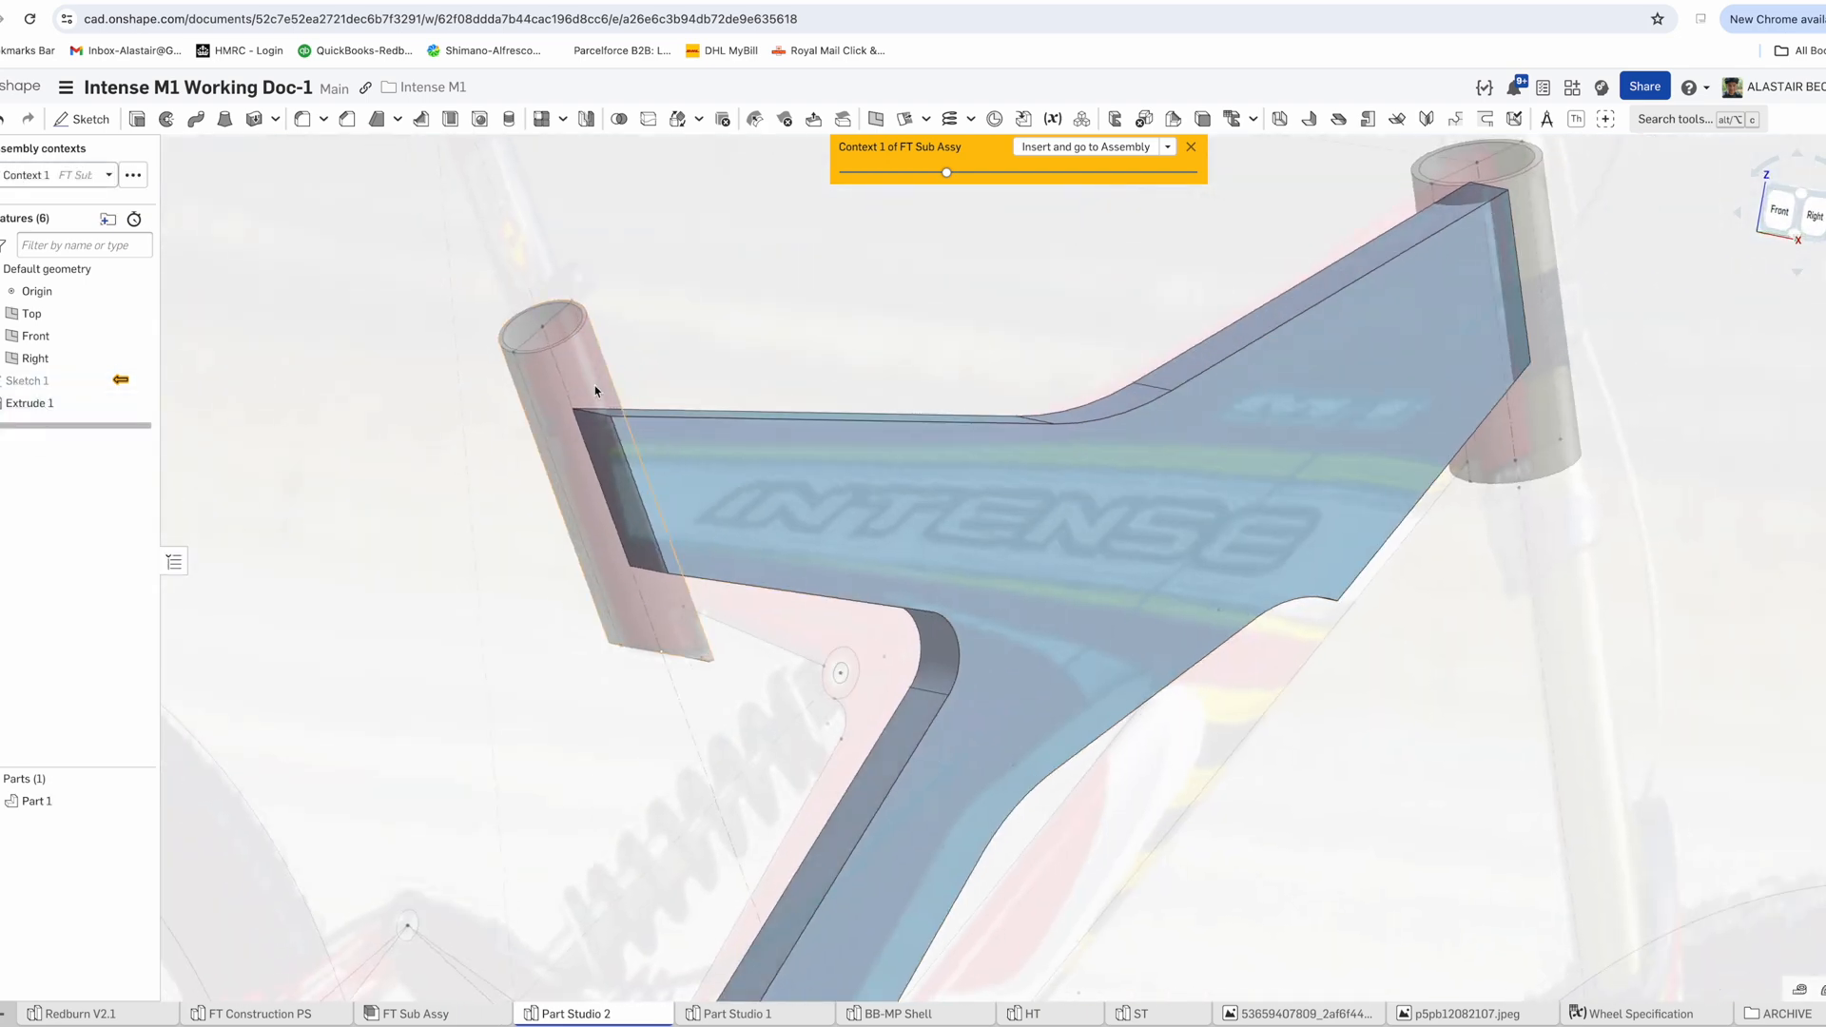
key("shift+4")
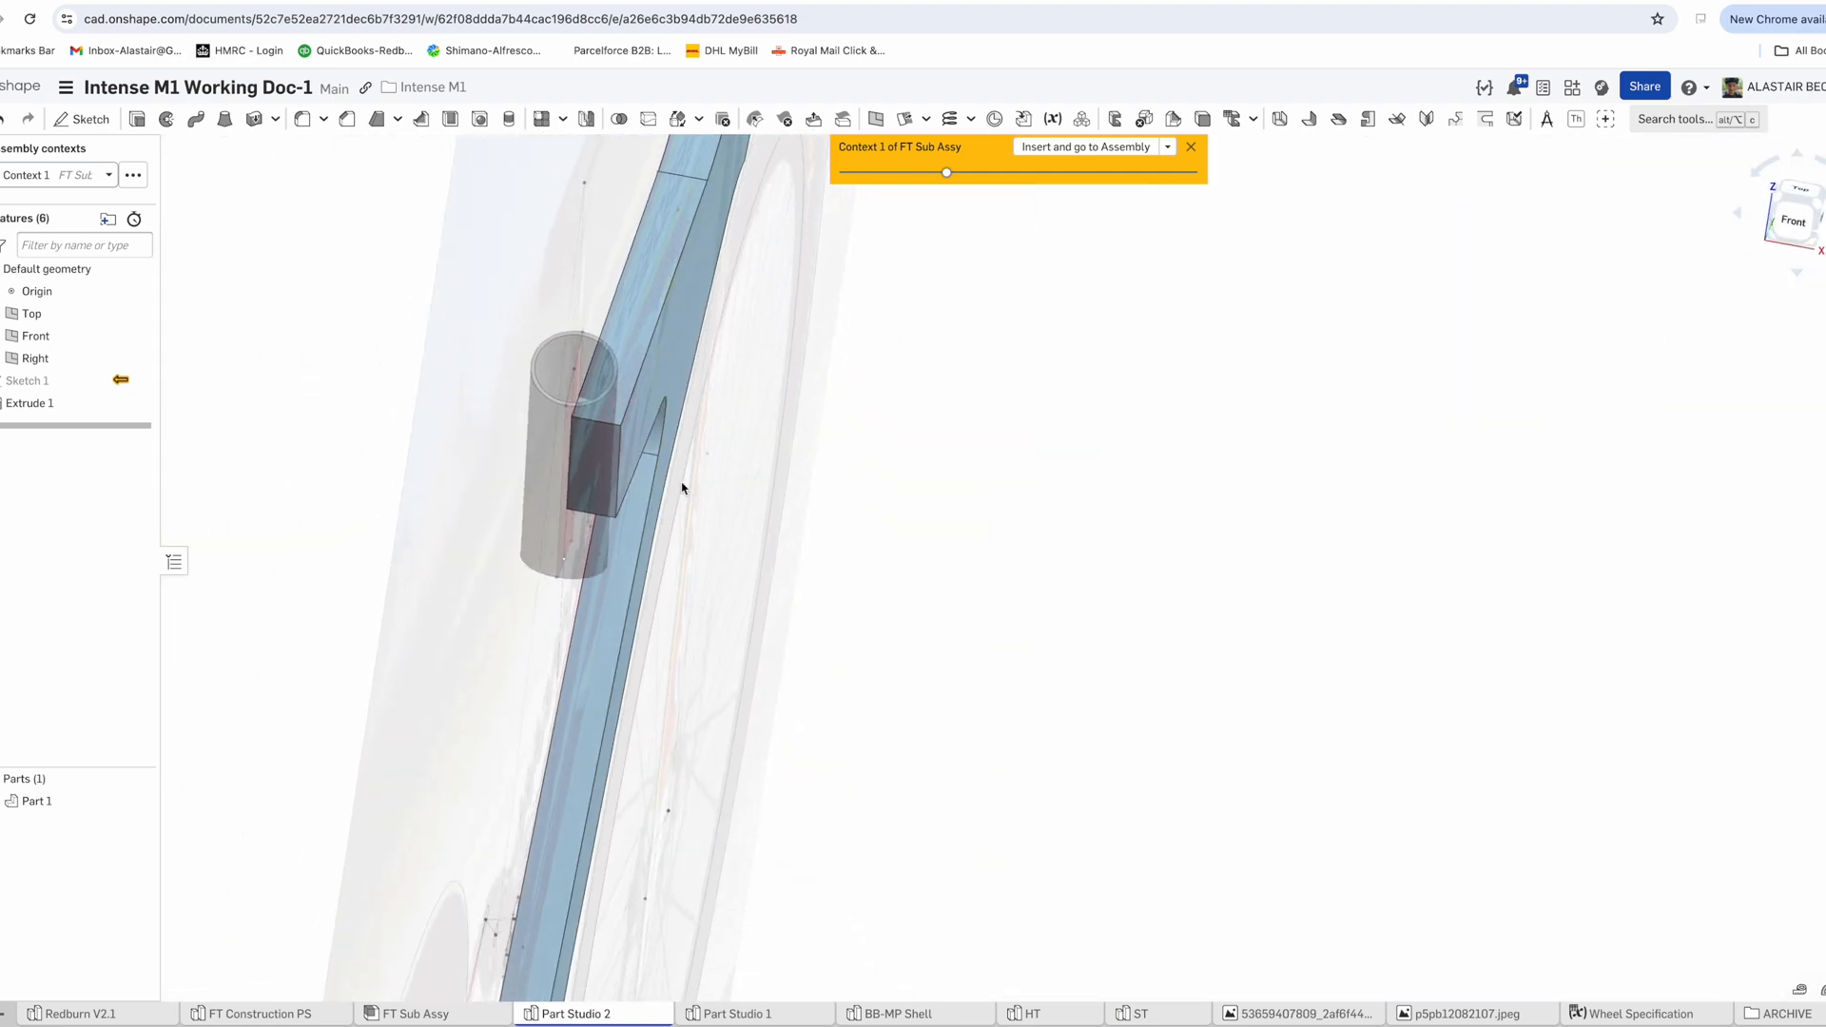
scroll(809, 415, "down", 5)
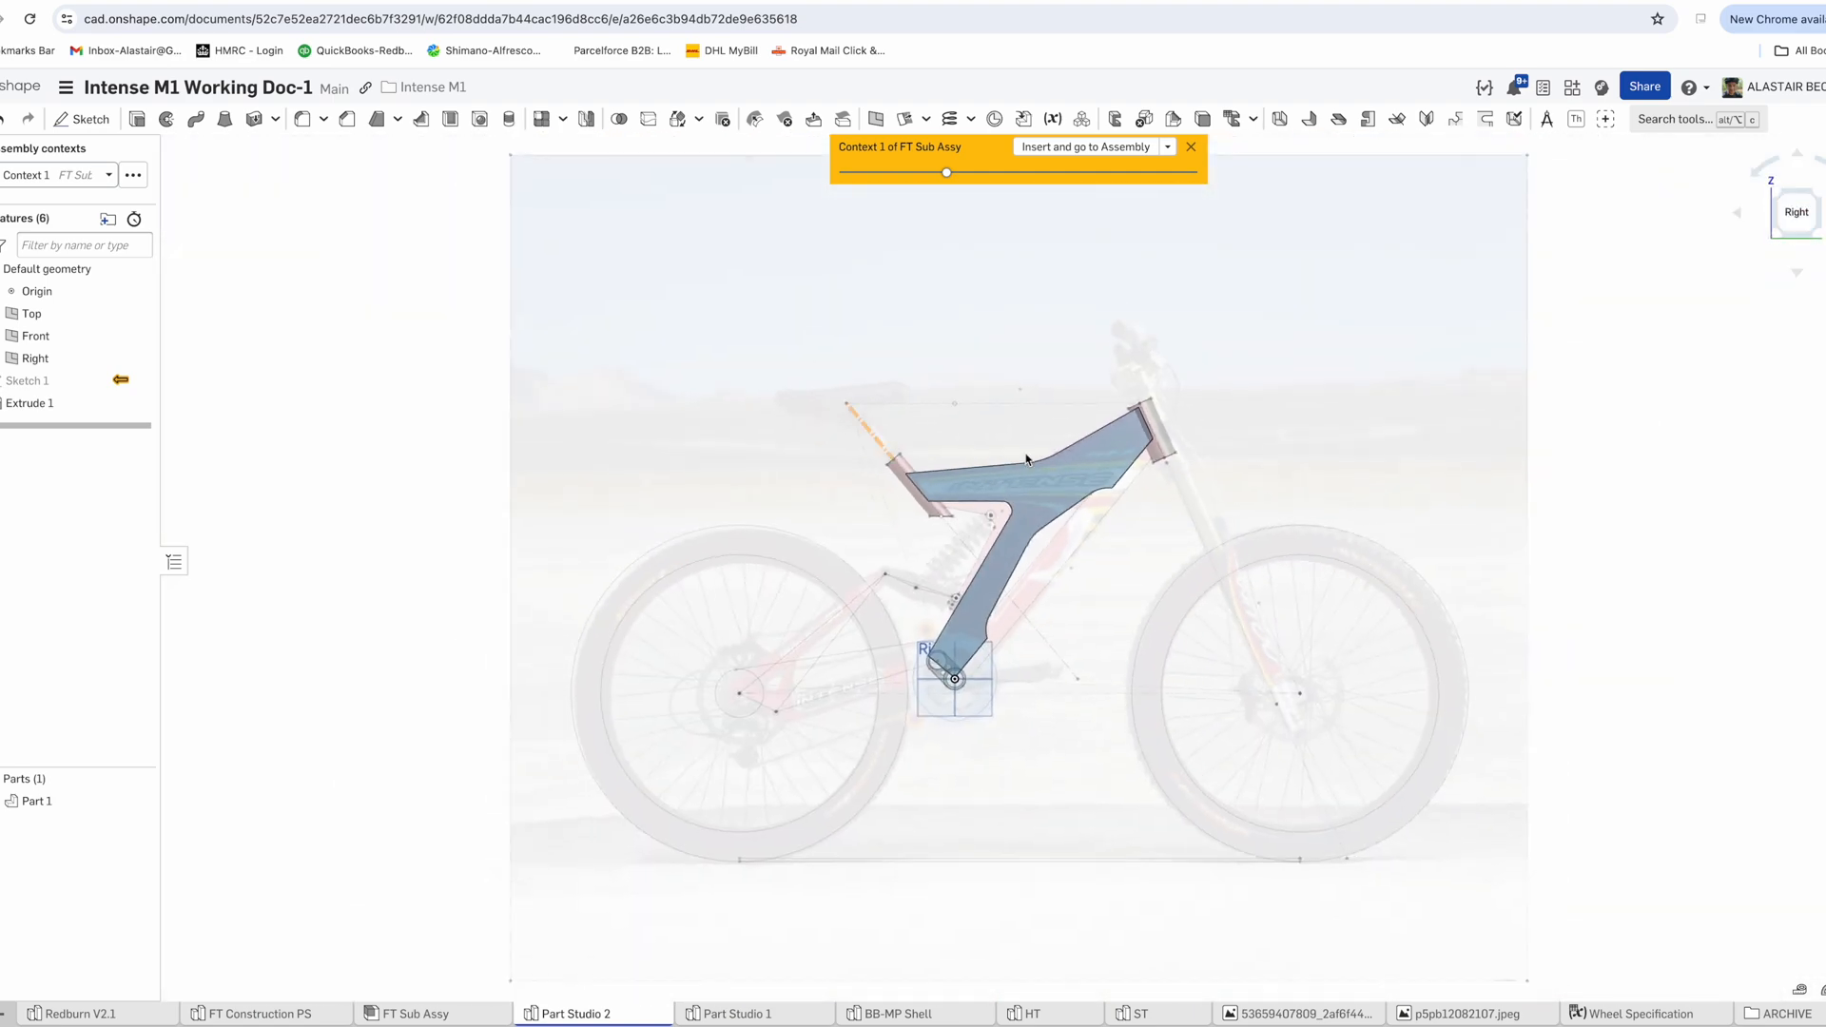
scroll(978, 450, "up", 3)
right_click(38, 801)
left_click(81, 467)
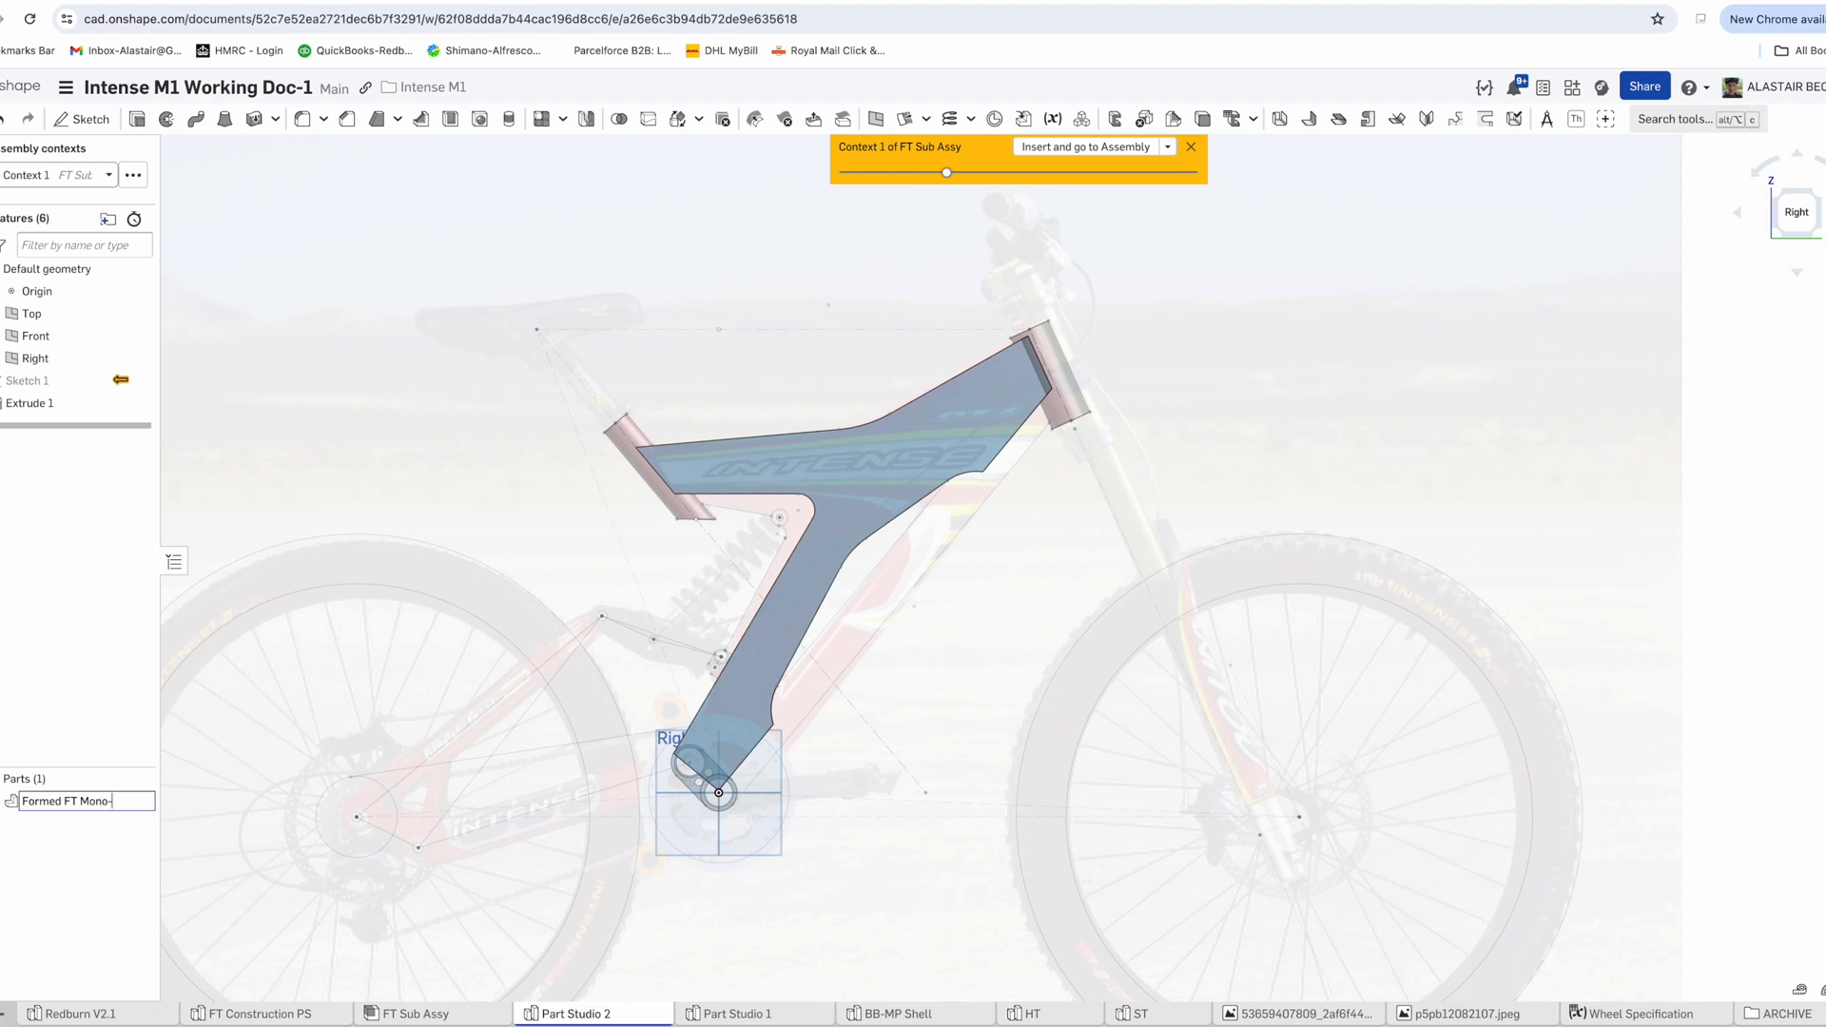
Insert the formed part into FT Sub Assy and fix it in place
left_click(1063, 149)
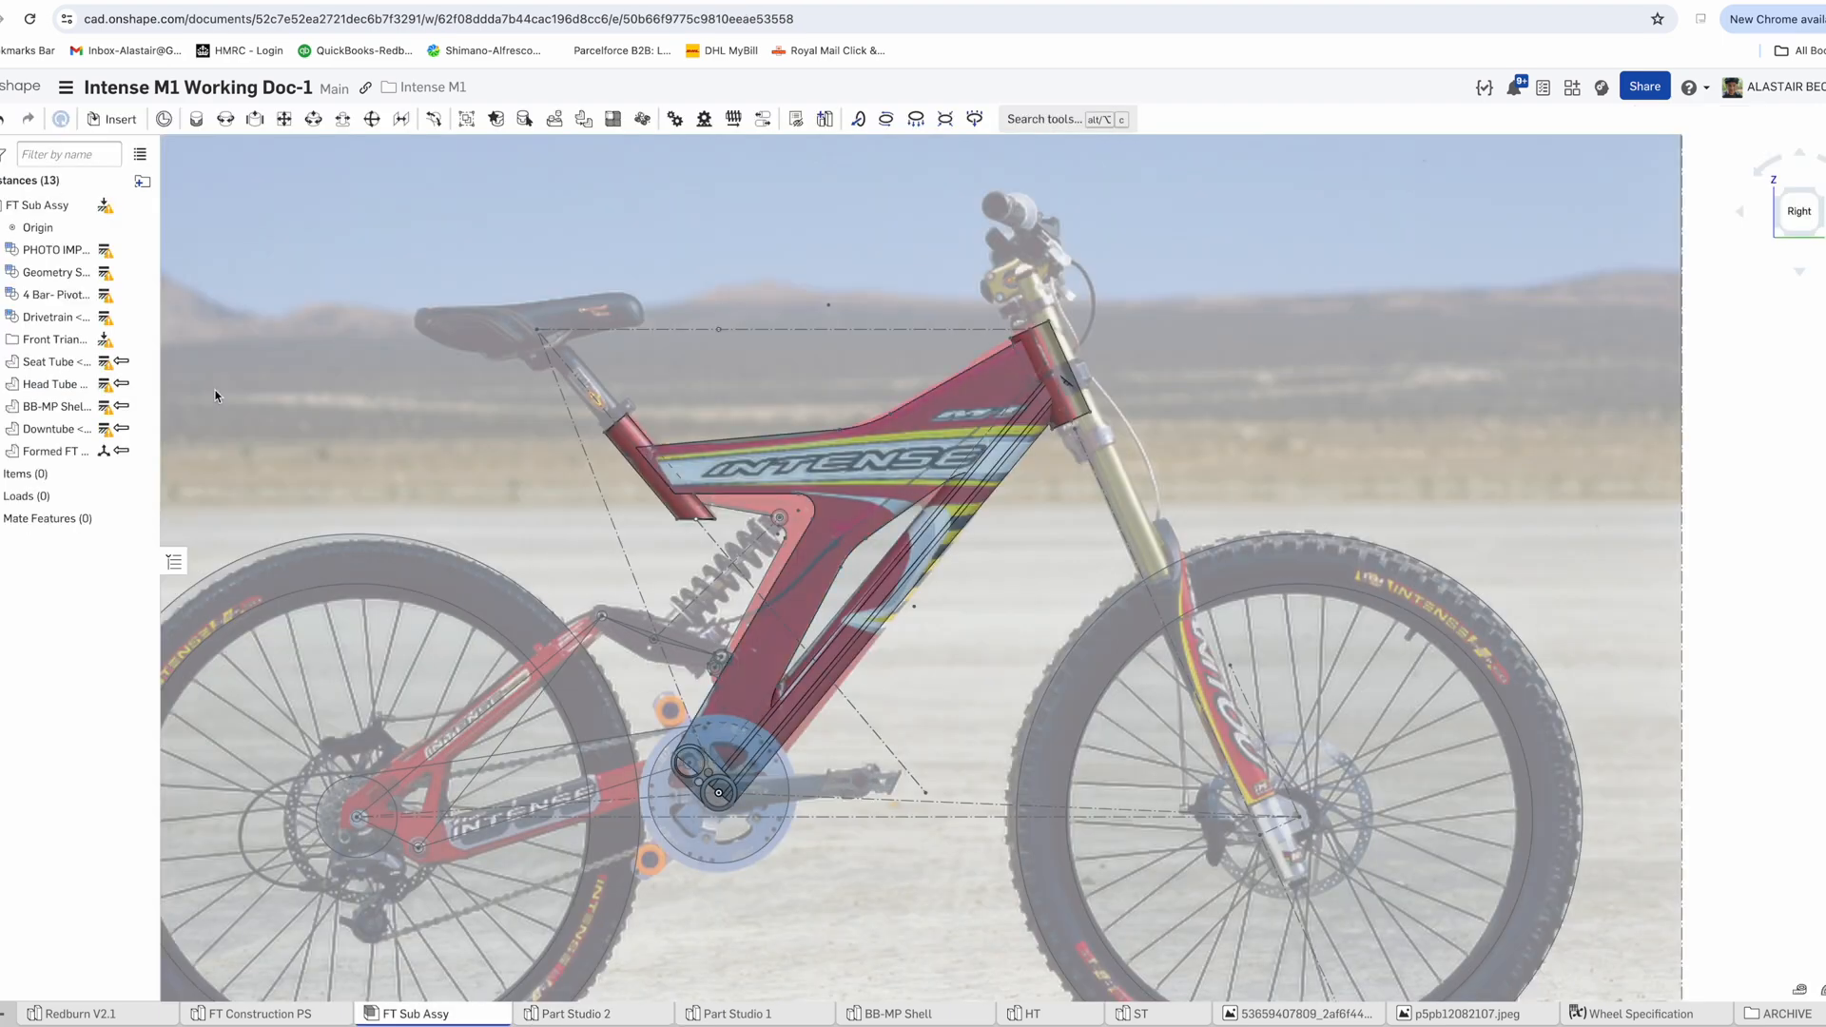
right_click(78, 454)
left_click(118, 608)
Hide the photo import and examine the assembled tubes and formed part from several angles
left_click(137, 250)
right_click_drag(876, 551, 914, 533)
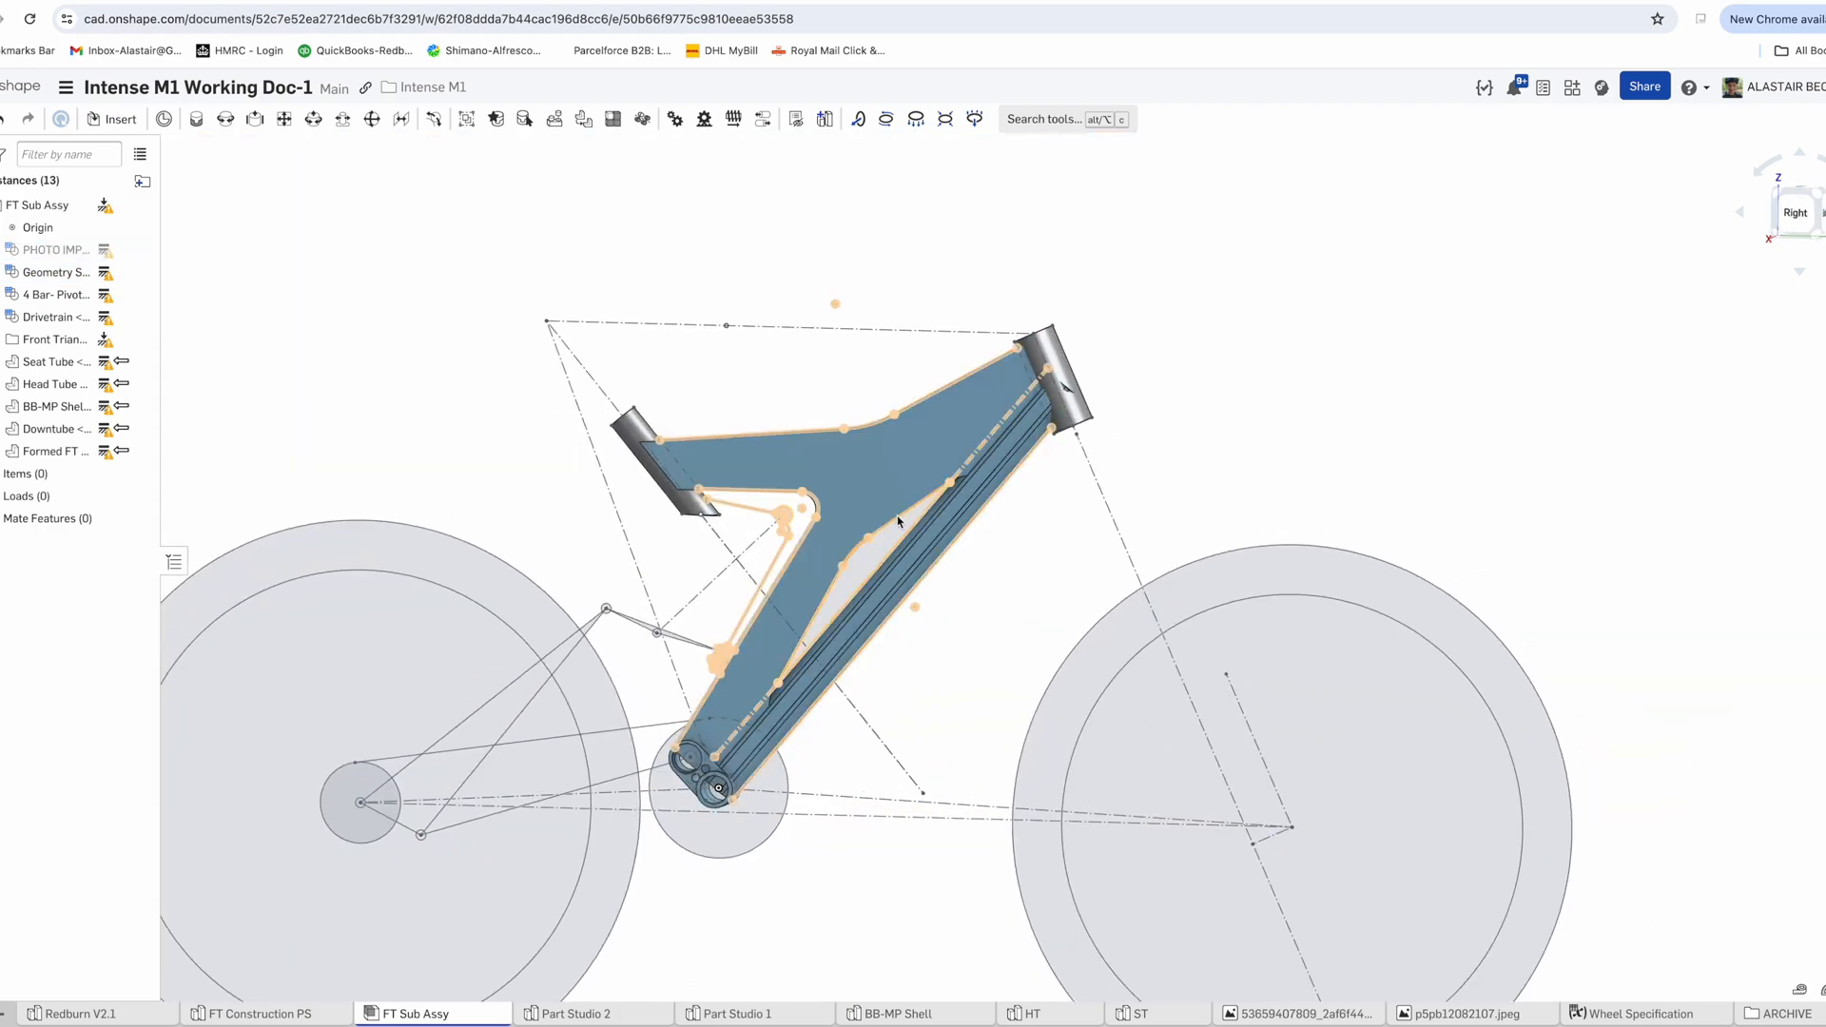
scroll(1091, 425, "up", 5)
scroll(1091, 425, "down", 8)
right_click_drag(1091, 425, 847, 447)
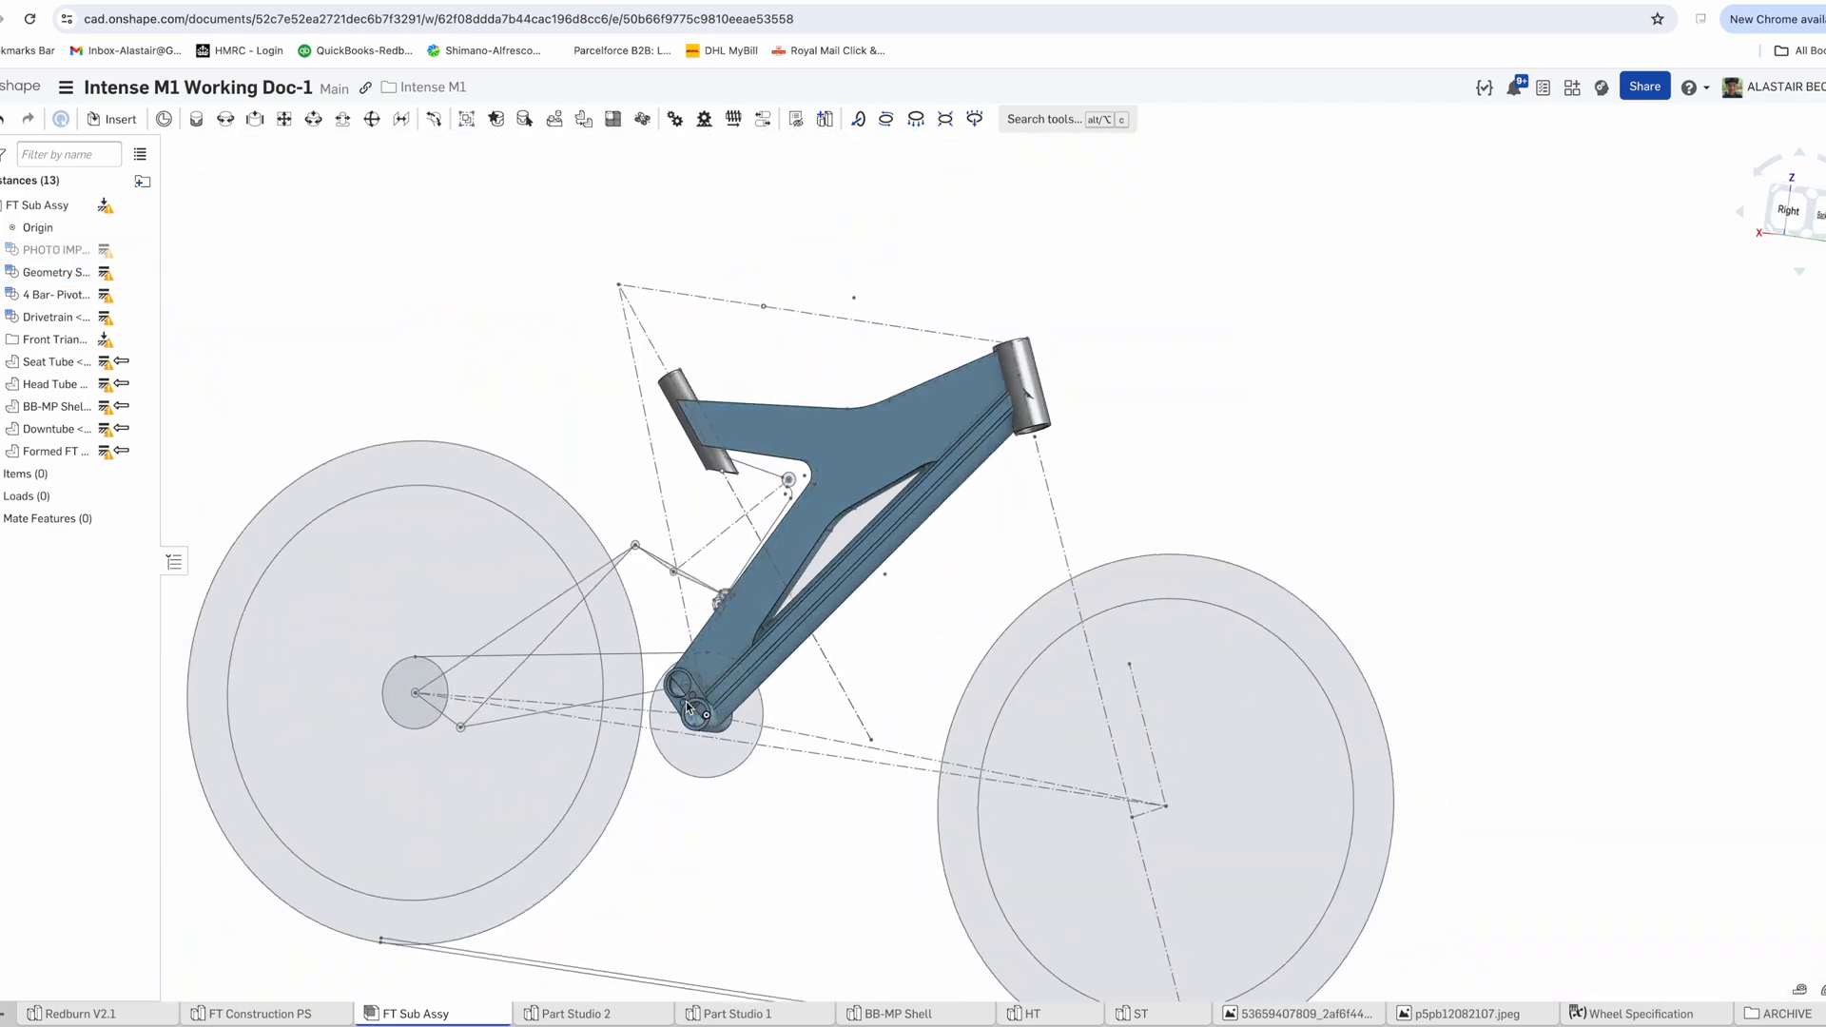
scroll(699, 686, "up", 10)
right_click_drag(837, 732, 863, 640)
scroll(734, 677, "down", 8)
right_click_drag(734, 676, 864, 539)
key("shift+4")
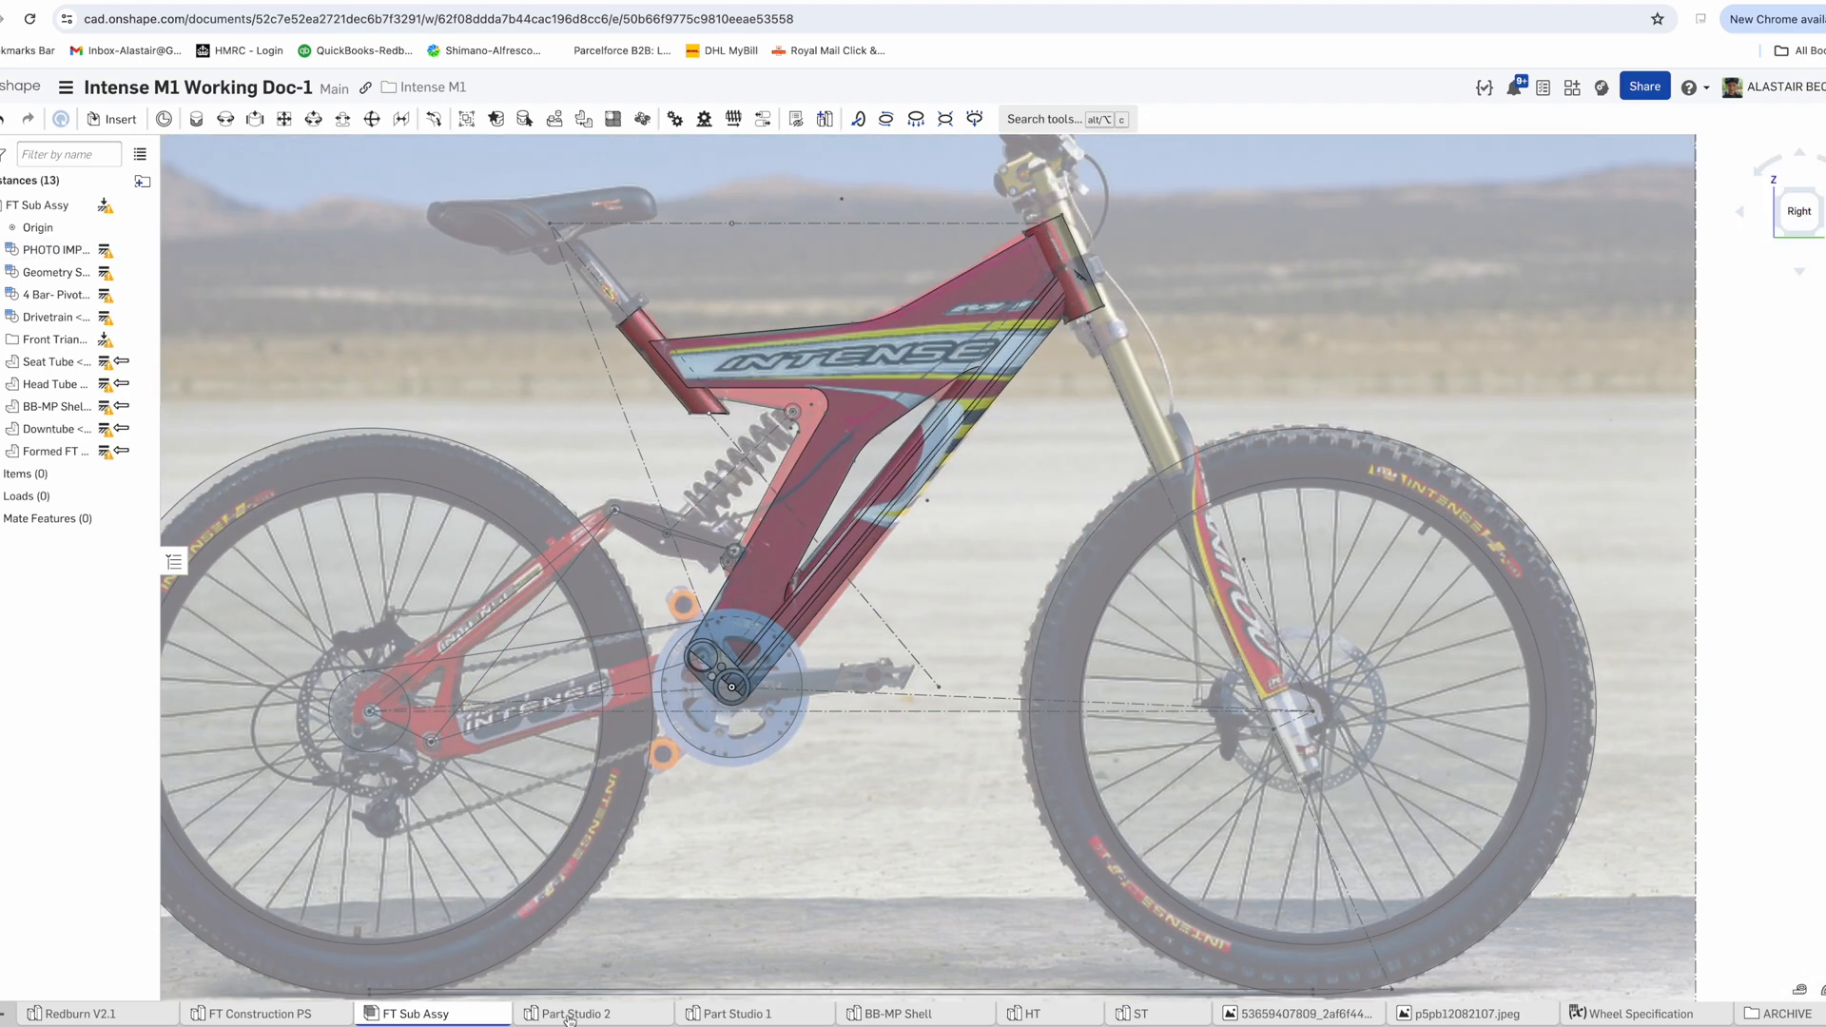
Rename the Part Studio 2 tab as Formed FT Mono
left_click(570, 1013)
right_click(570, 1013)
left_click(567, 822)
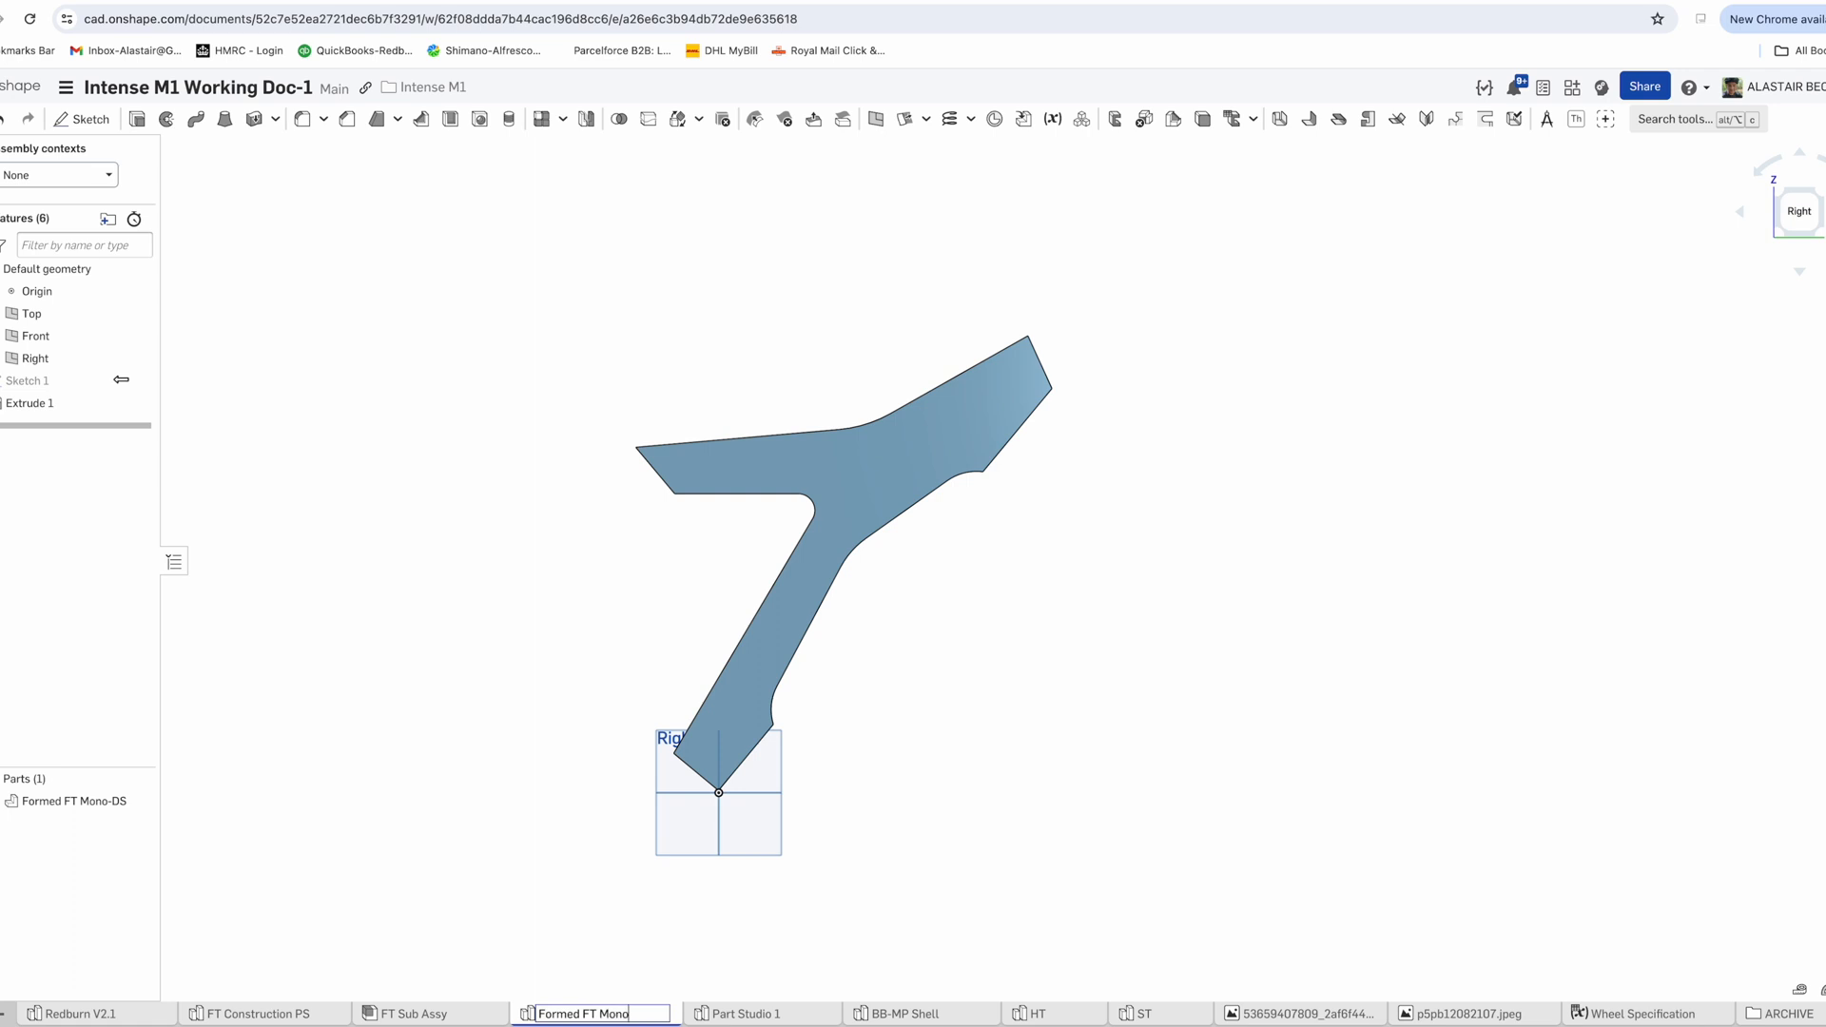
Rename the Part Studio 1 tab as Downtube
left_click(751, 1014)
right_click(751, 1014)
left_click(755, 820)
type("Downtube")
key("Return")
In Formed FT Mono, activate the FT Sub Assy context and start a sketch on a mate connector at the part's lower end
left_click(587, 1014)
left_click(53, 175)
left_click(440, 380)
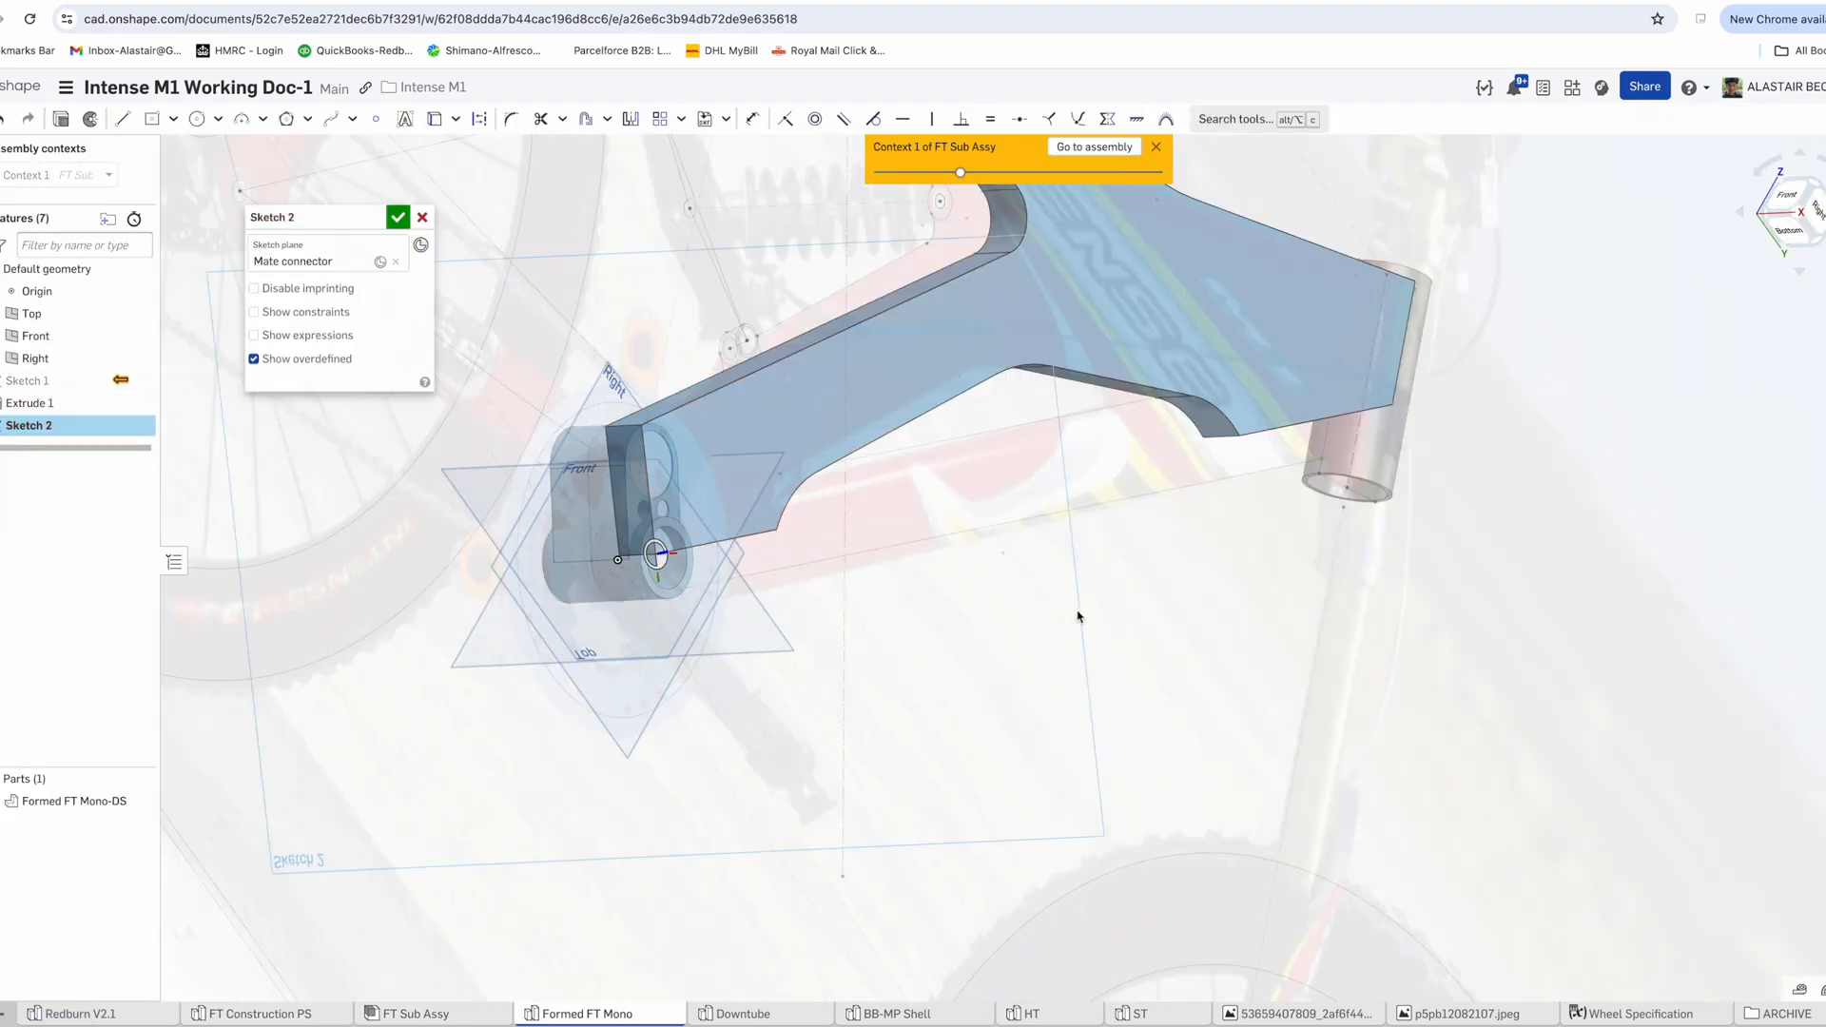
right_click(1075, 616)
left_click(1151, 798)
scroll(457, 314, "down", 1)
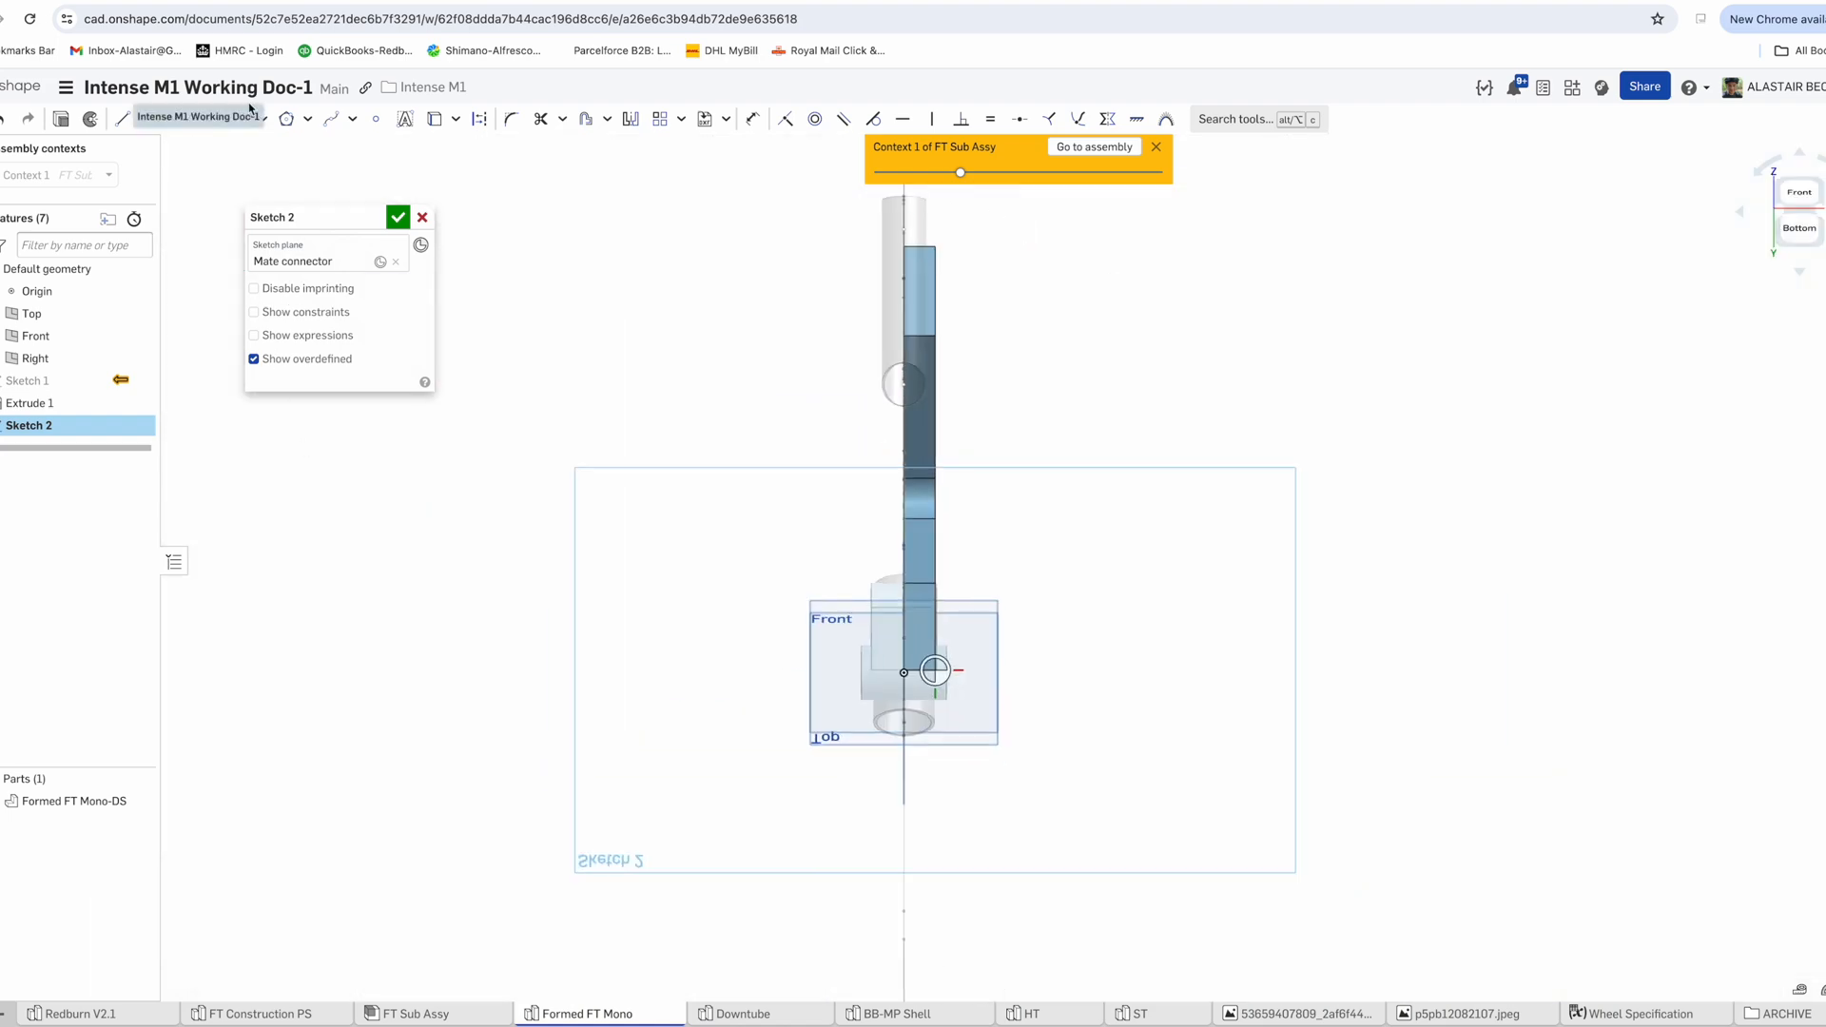
Draw a Bezier curve down the formed part's outer side and set its upper end 17.5 mm from the centreline
left_click(331, 118)
scroll(471, 456, "down", 2)
scroll(937, 205, "up", 4)
scroll(875, 305, "up", 2)
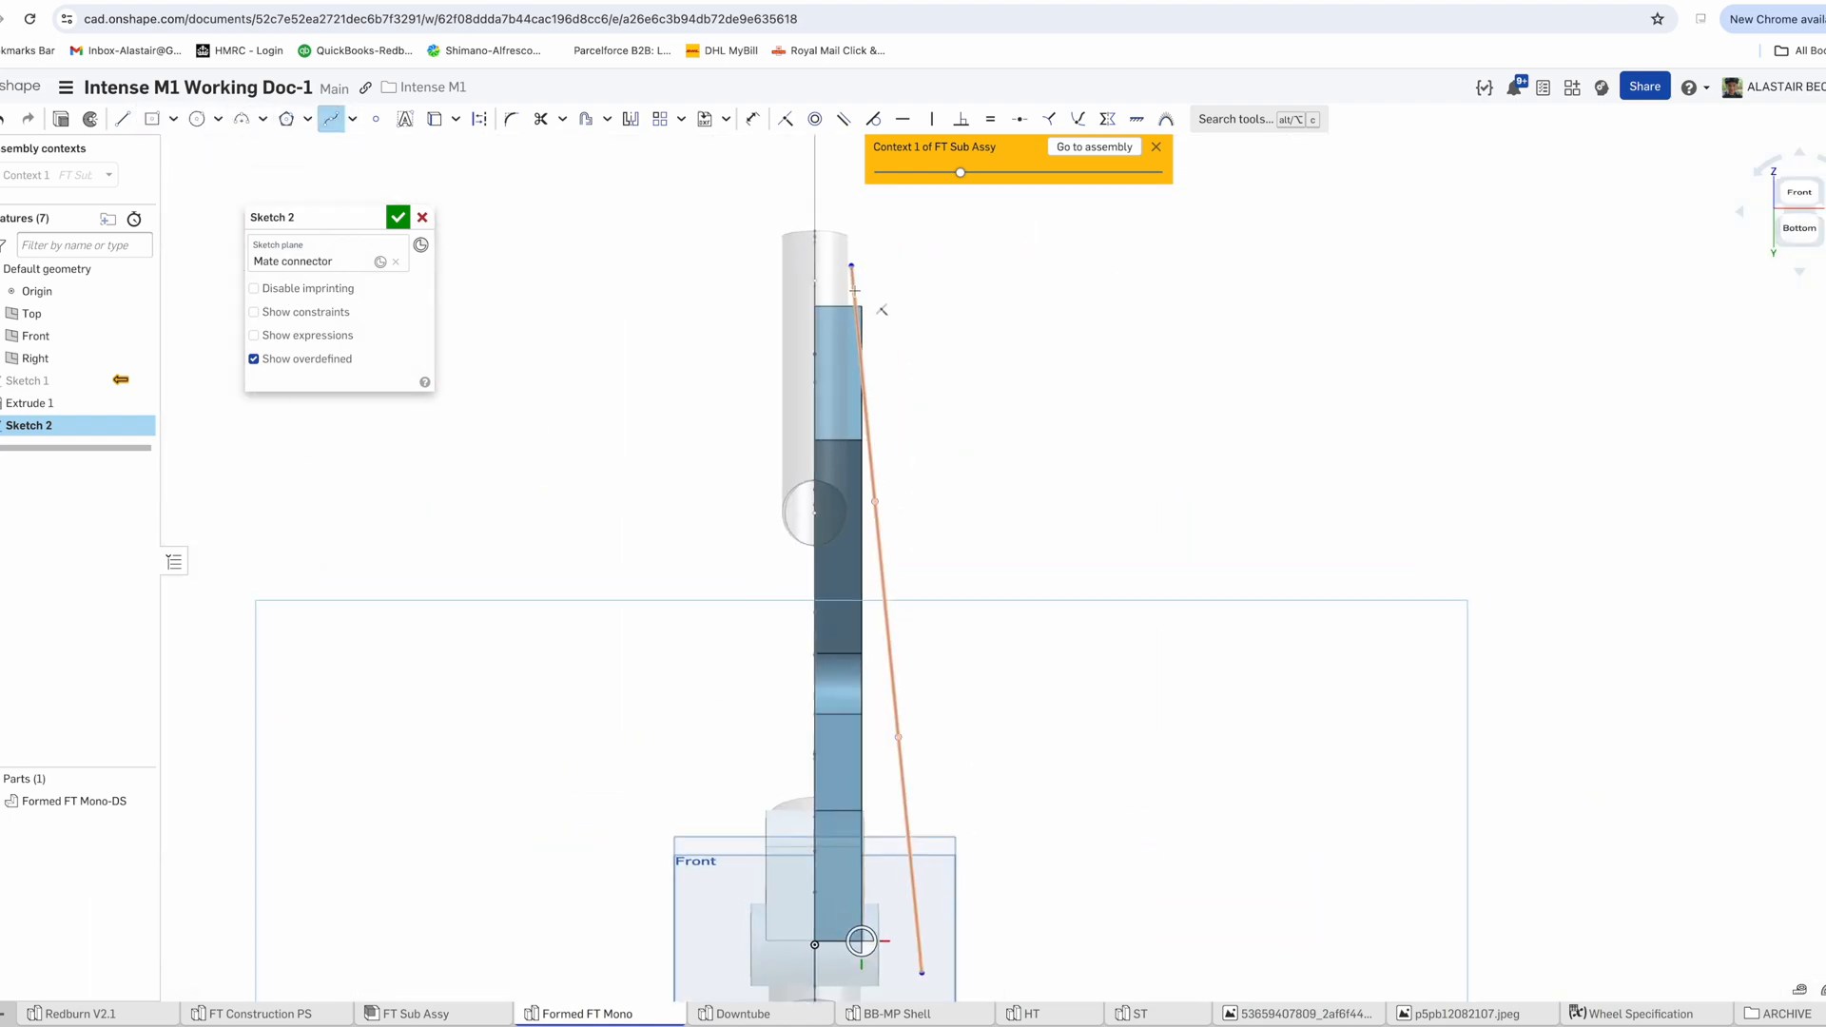
key("Escape")
double_click(811, 248)
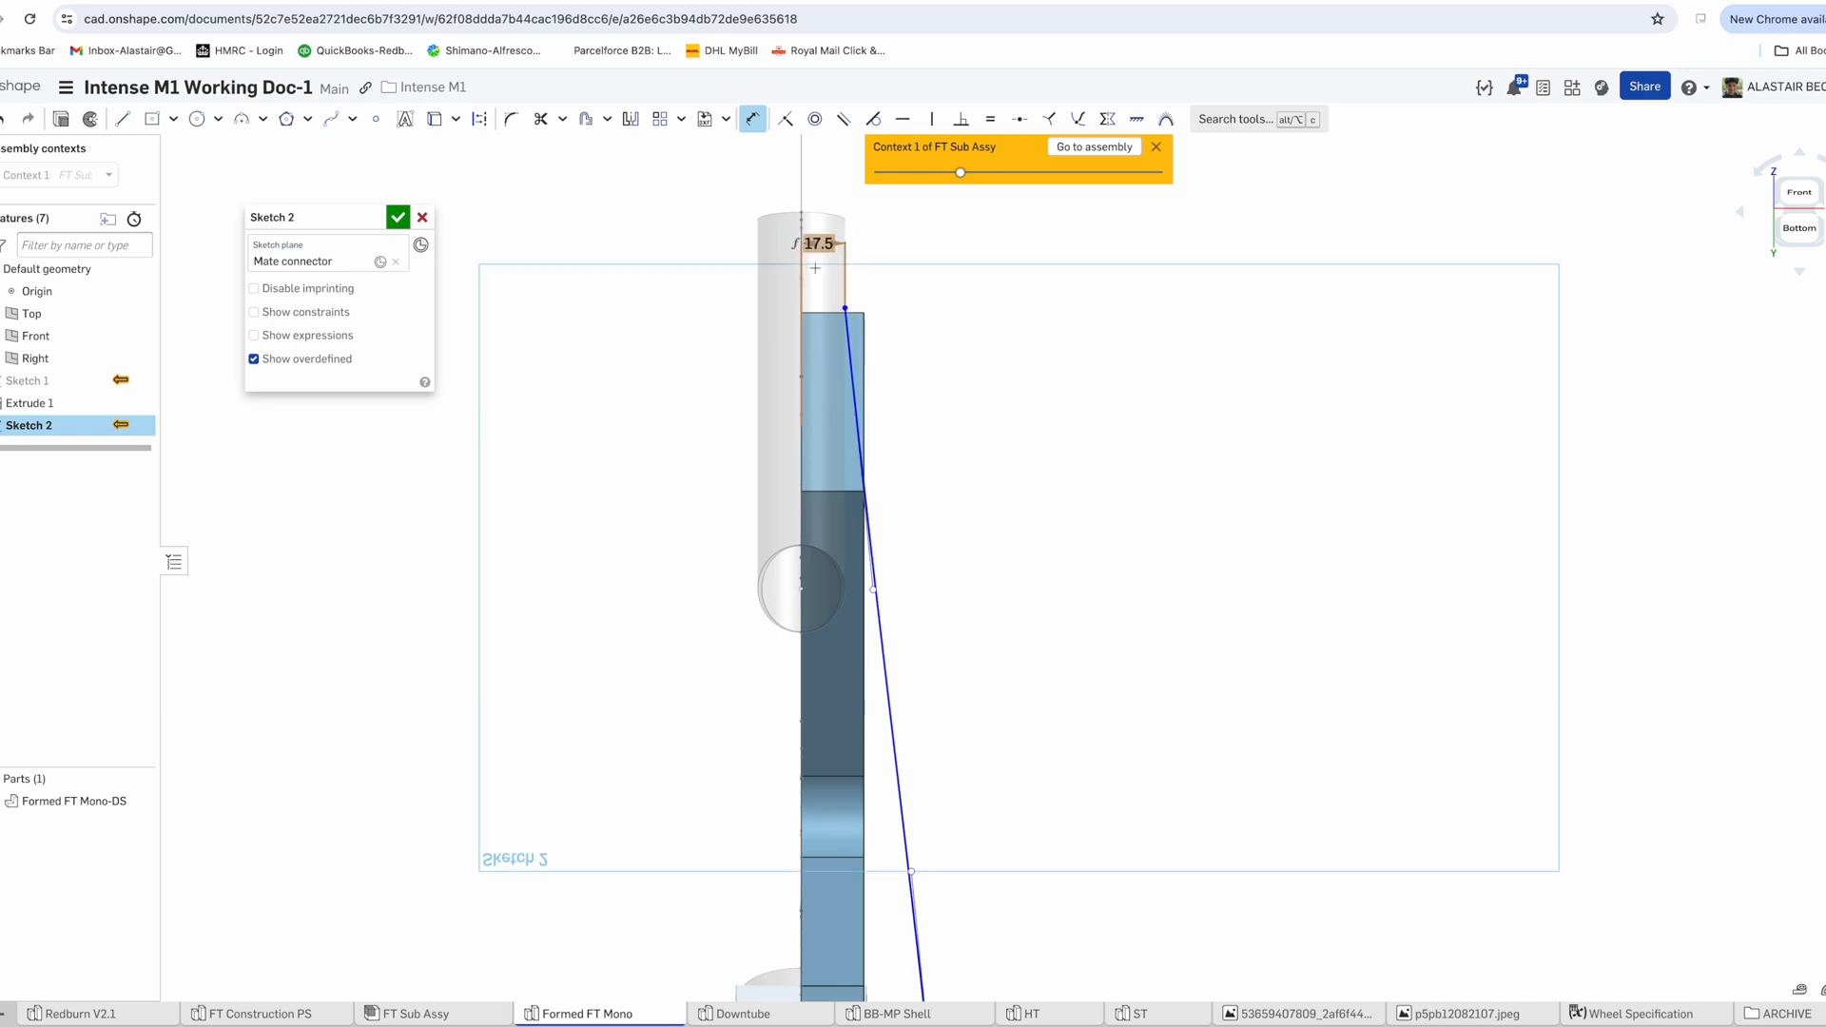
Make the upper control handle of the Bezier curve vertical
scroll(813, 264, "down", 1)
left_click(932, 119)
scroll(849, 195, "down", 2)
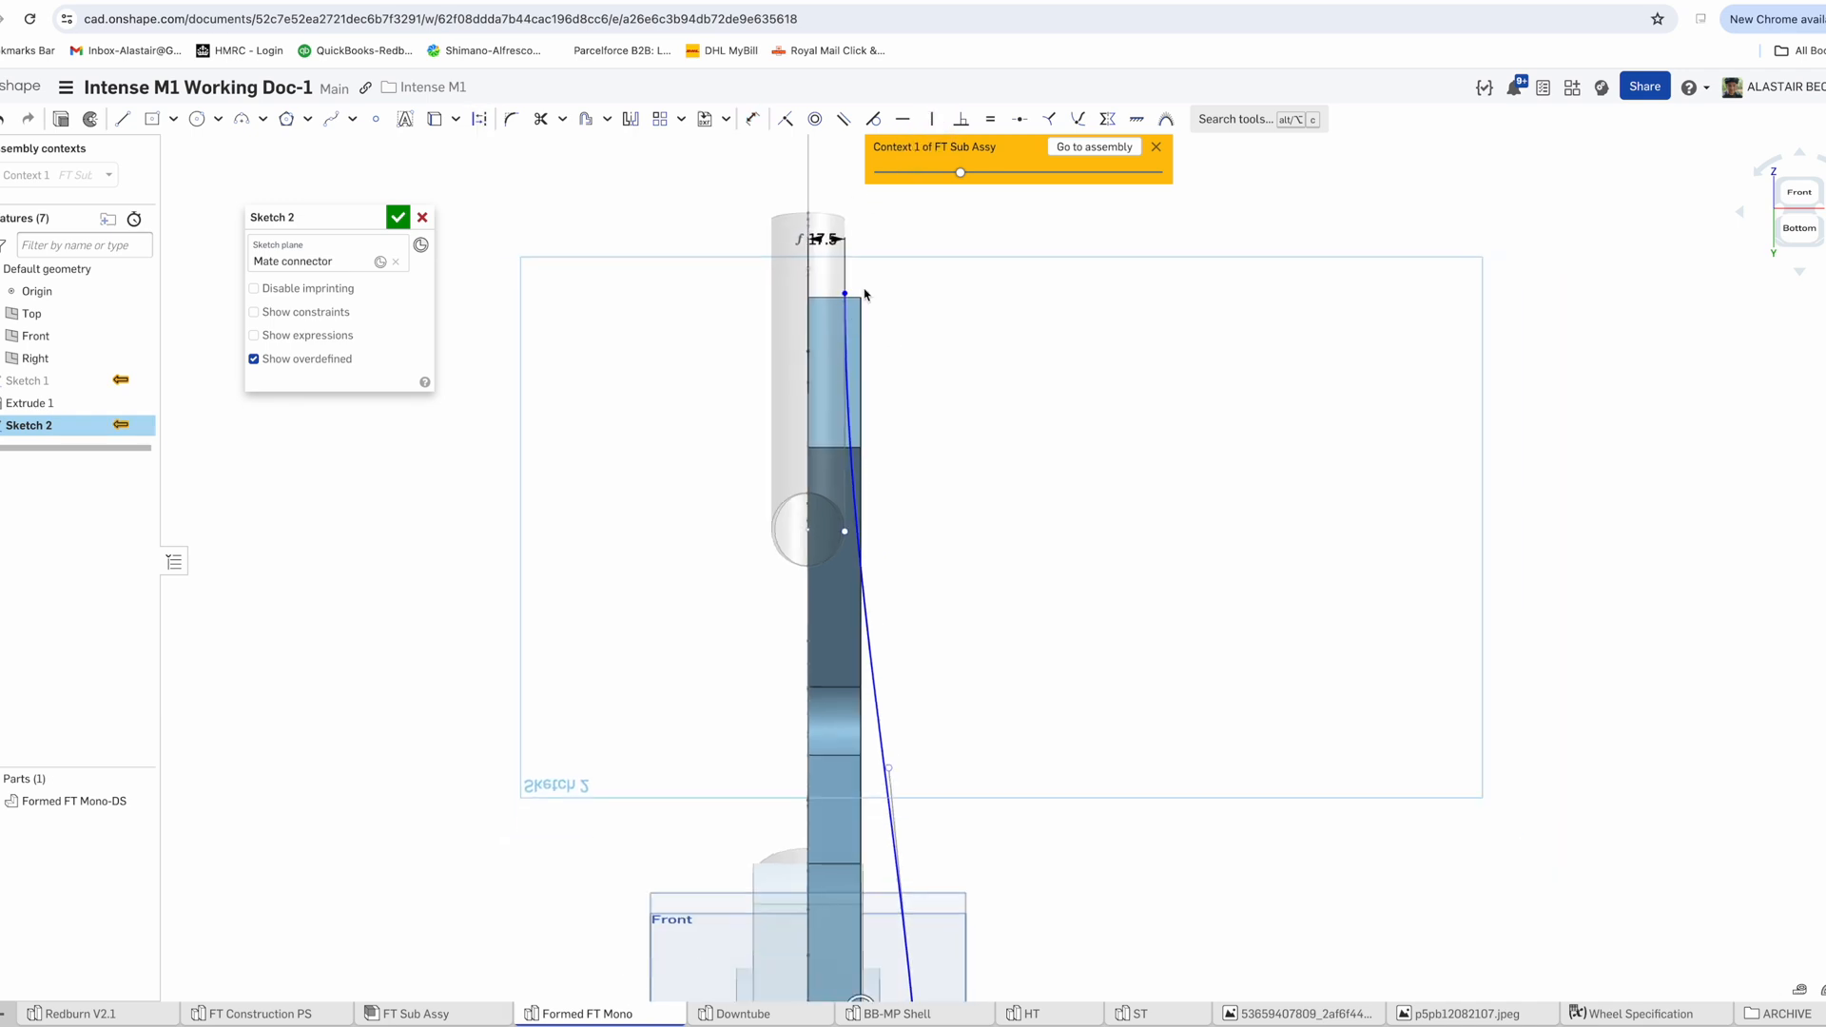
Add a horizontal construction line from the curve's upper end and align it with the top of the seat tube
right_click_drag(860, 369, 746, 355)
scroll(820, 302, "up", 3)
key("n")
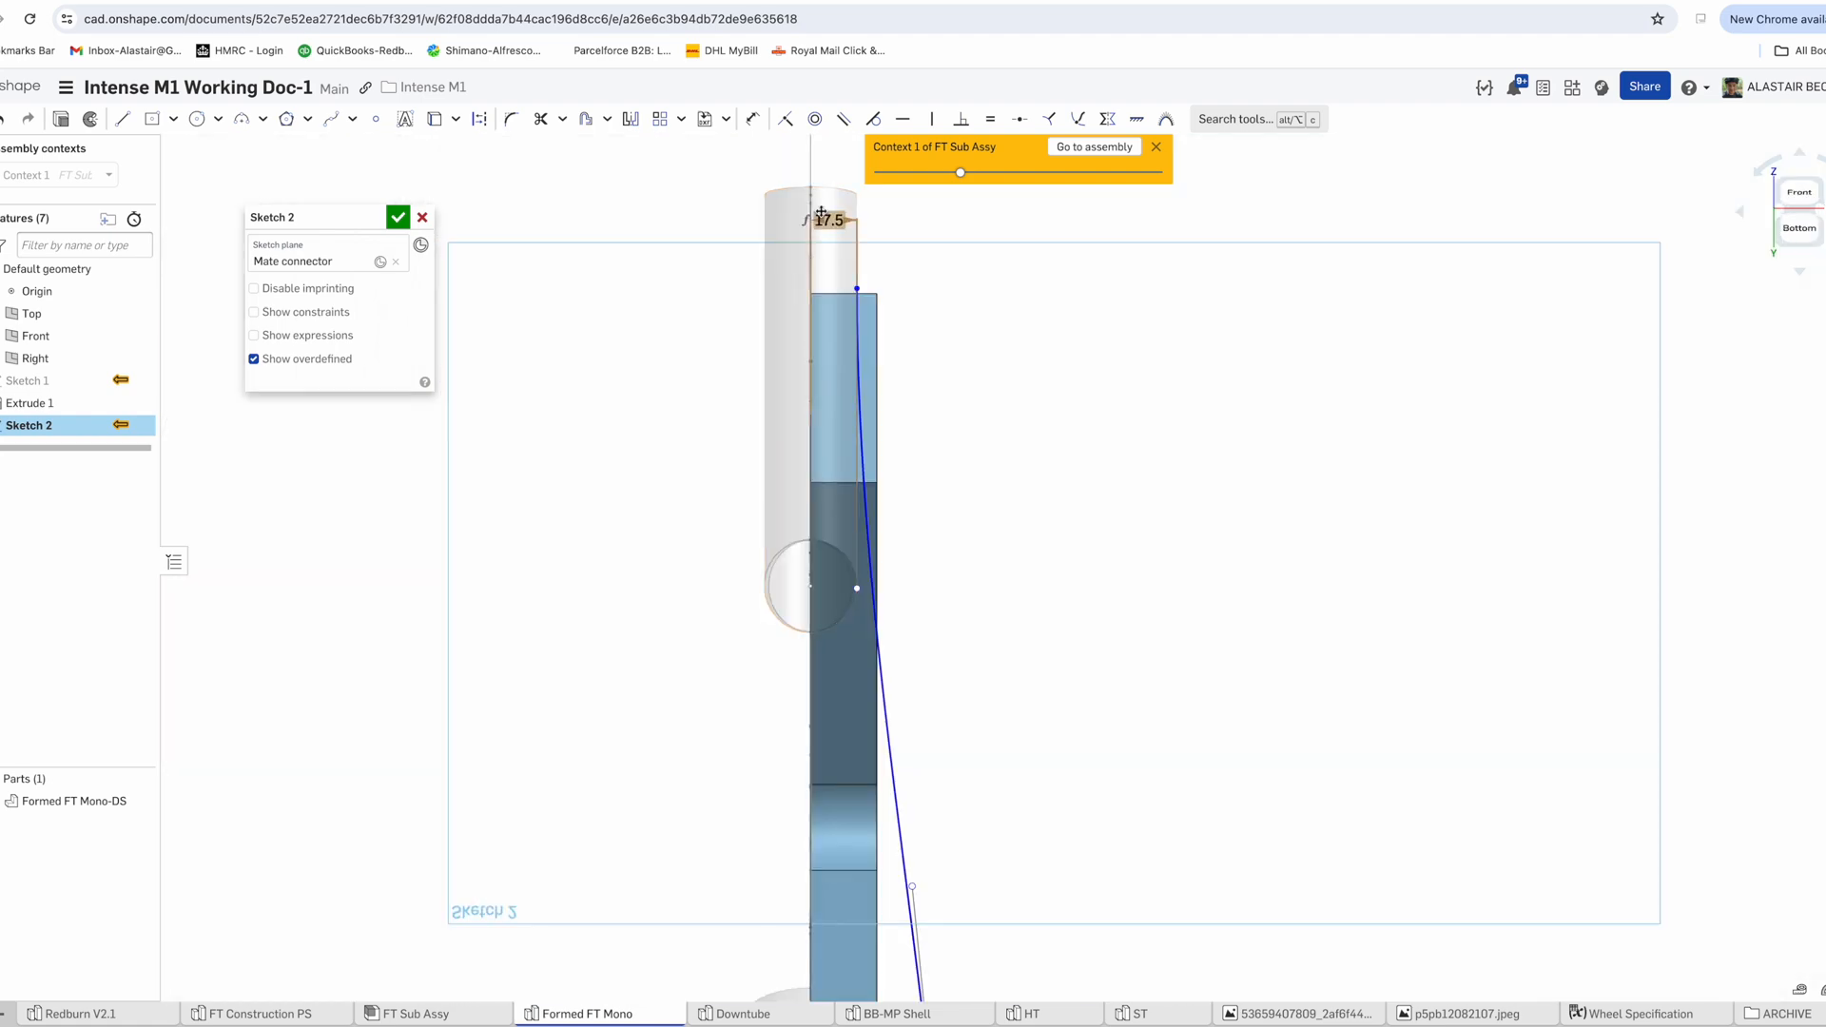
left_click(831, 297)
key("Escape")
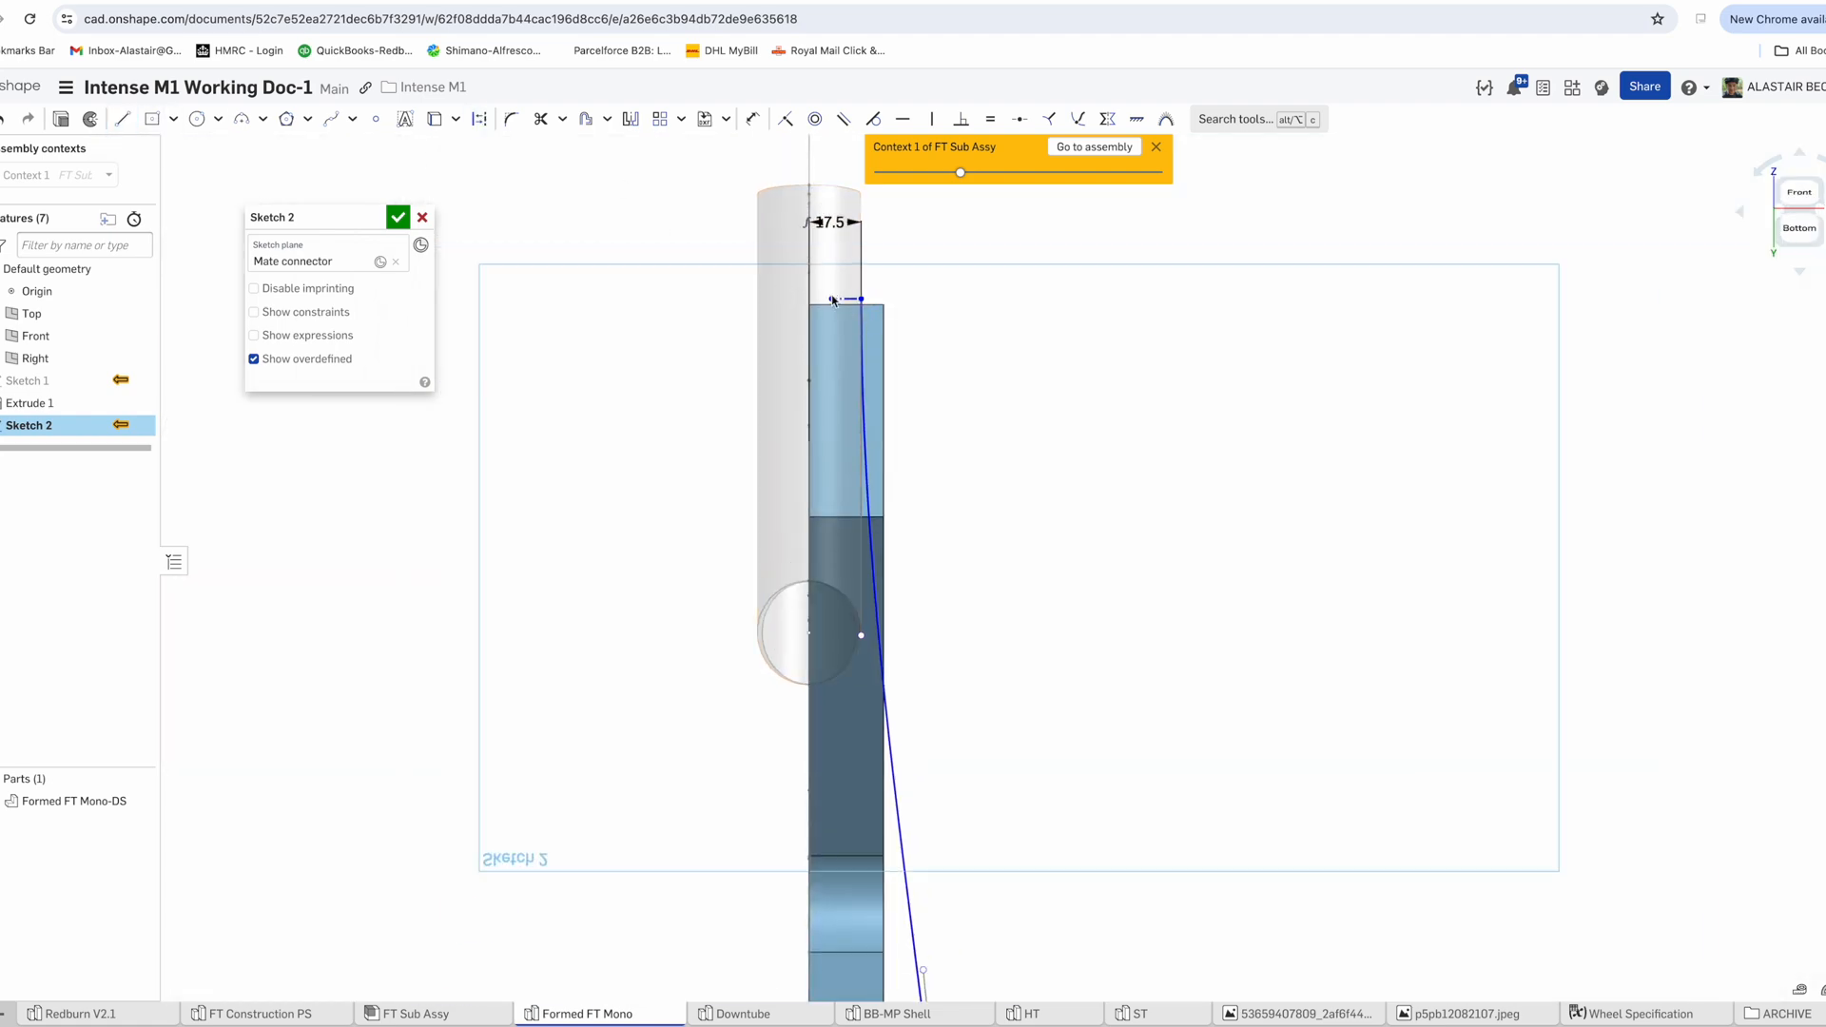
right_click_drag(830, 297, 714, 288)
left_click(791, 124)
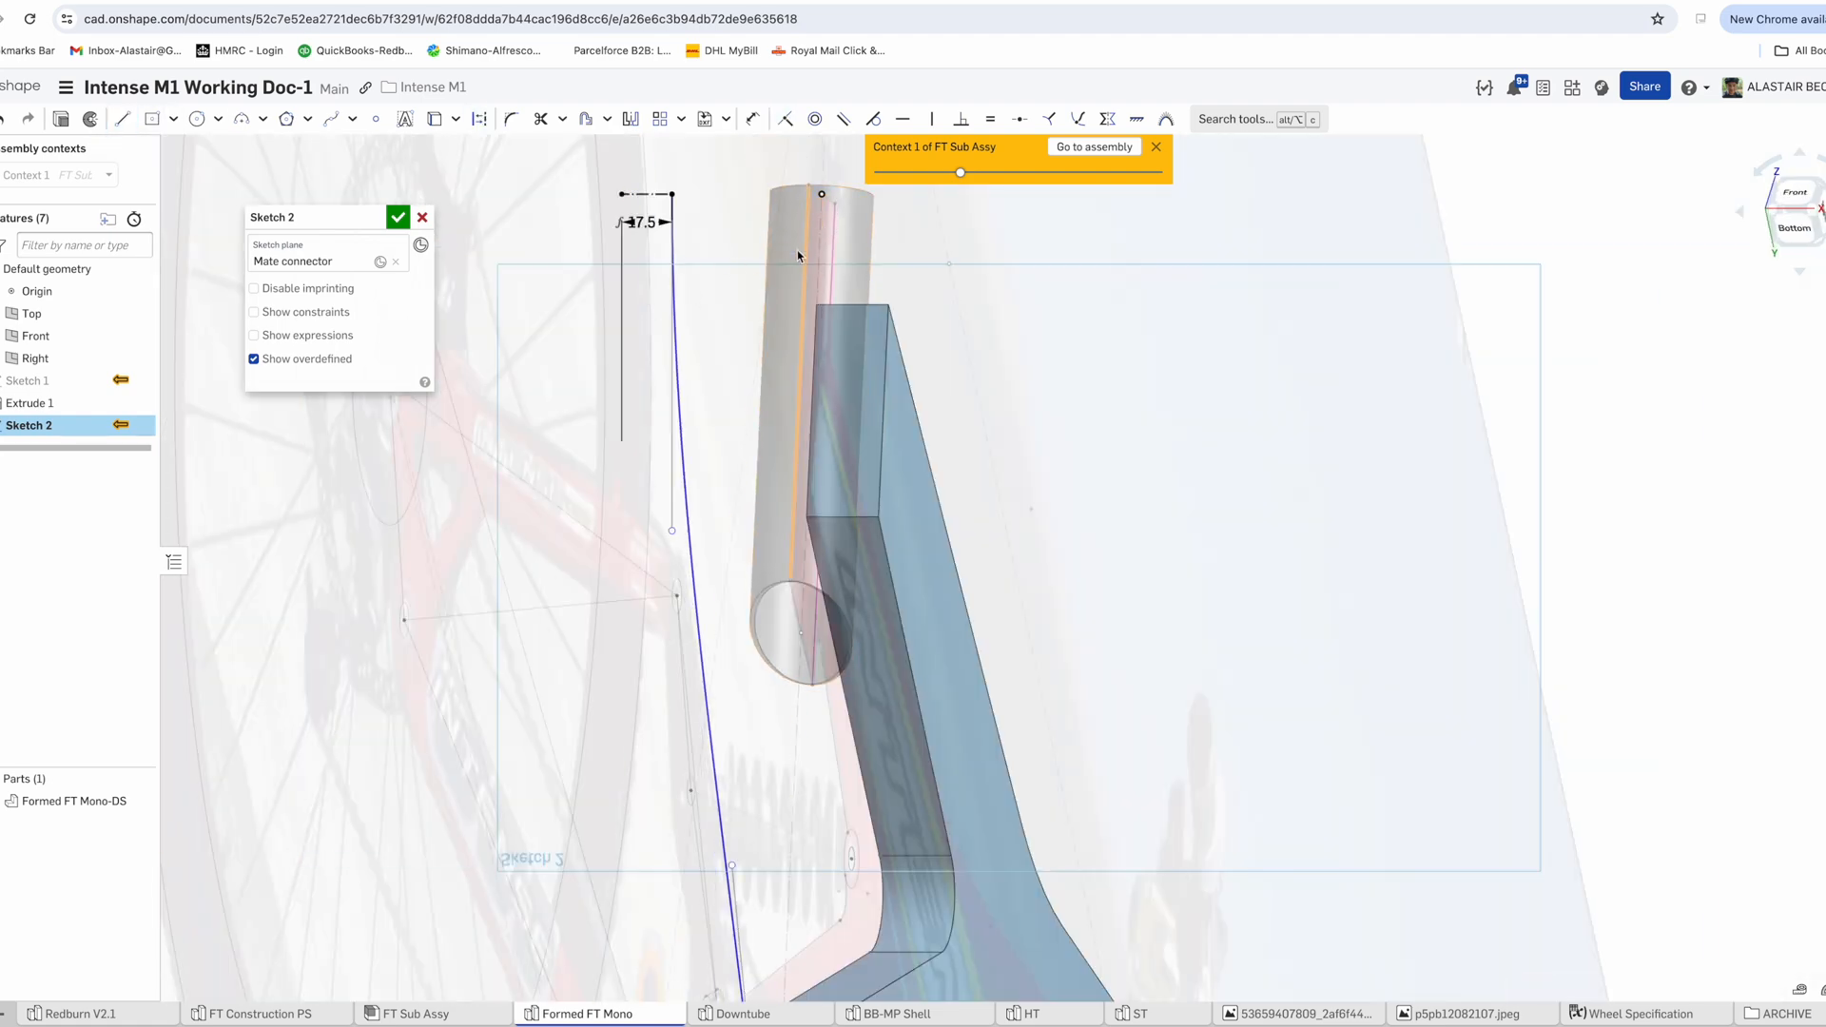
key("n")
Draw a construction line from the origin to the curve's lower end and dimension it to 26 mm
scroll(768, 324, "down", 4)
scroll(864, 737, "up", 4)
left_click_drag(868, 642, 842, 776)
scroll(842, 769, "up", 3)
right_click_drag(842, 776, 803, 726)
key("n")
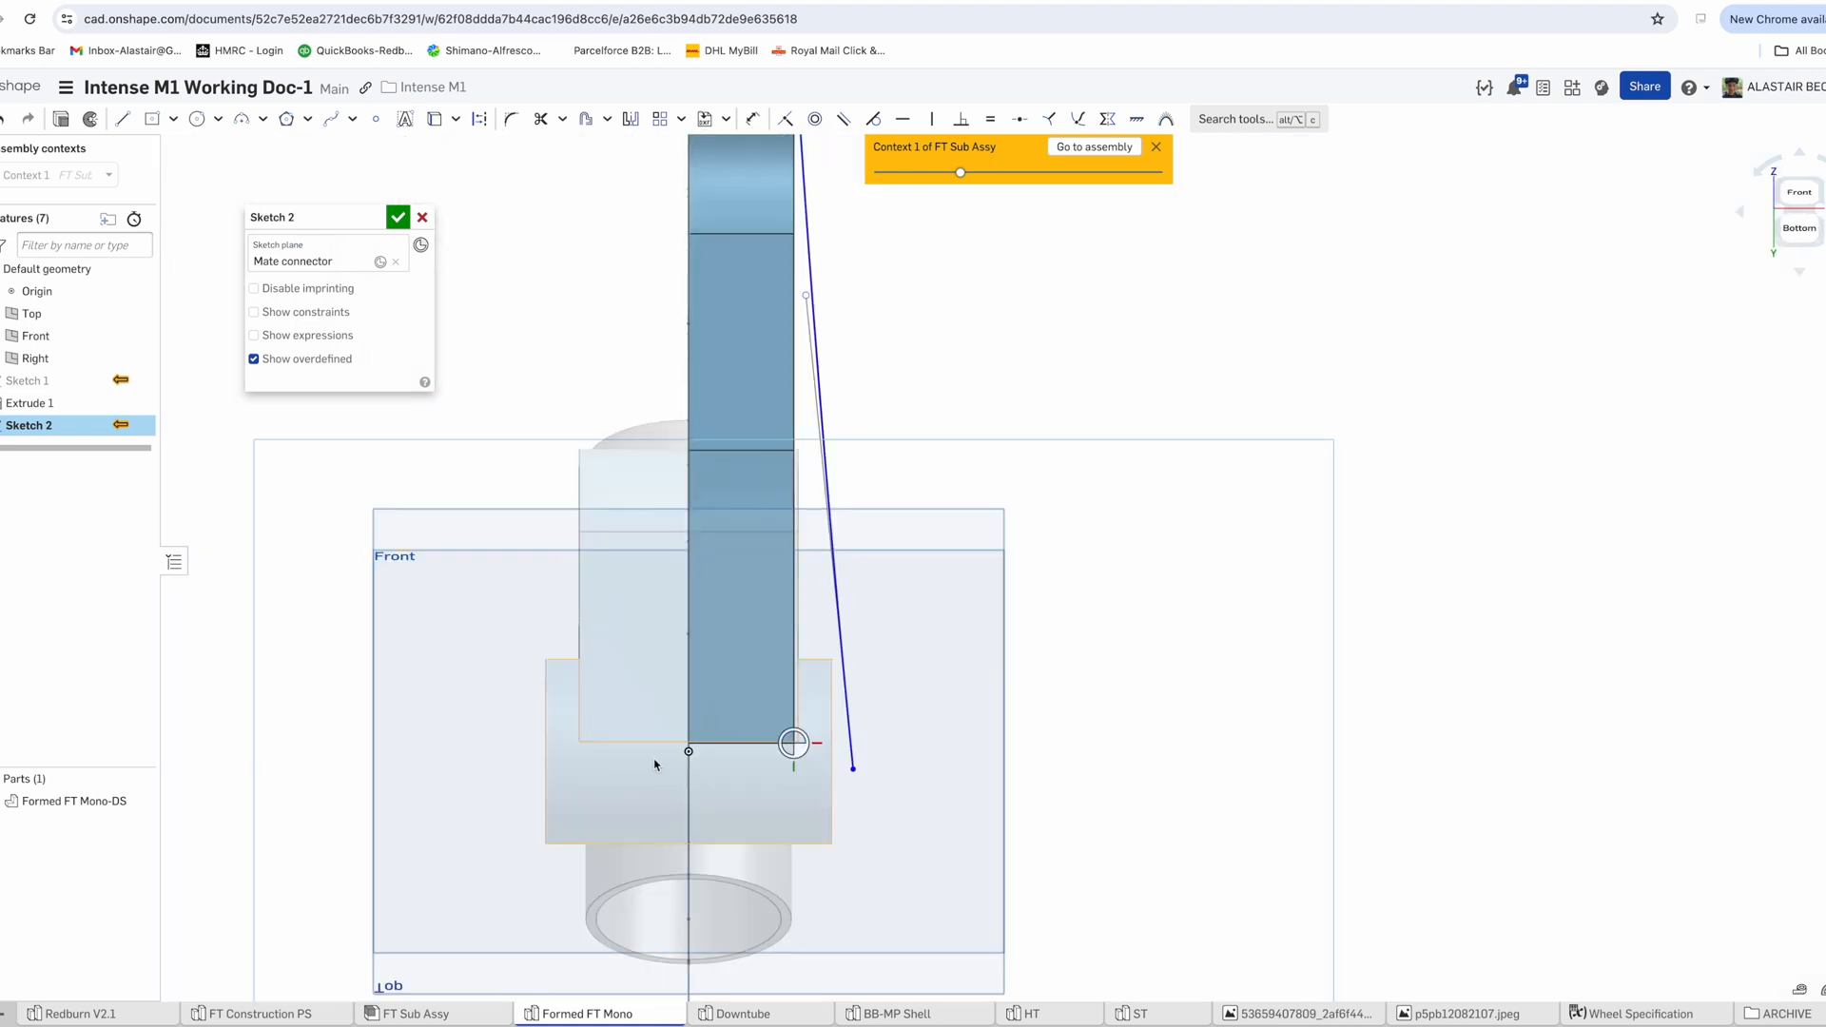
left_click(118, 122)
left_click(479, 119)
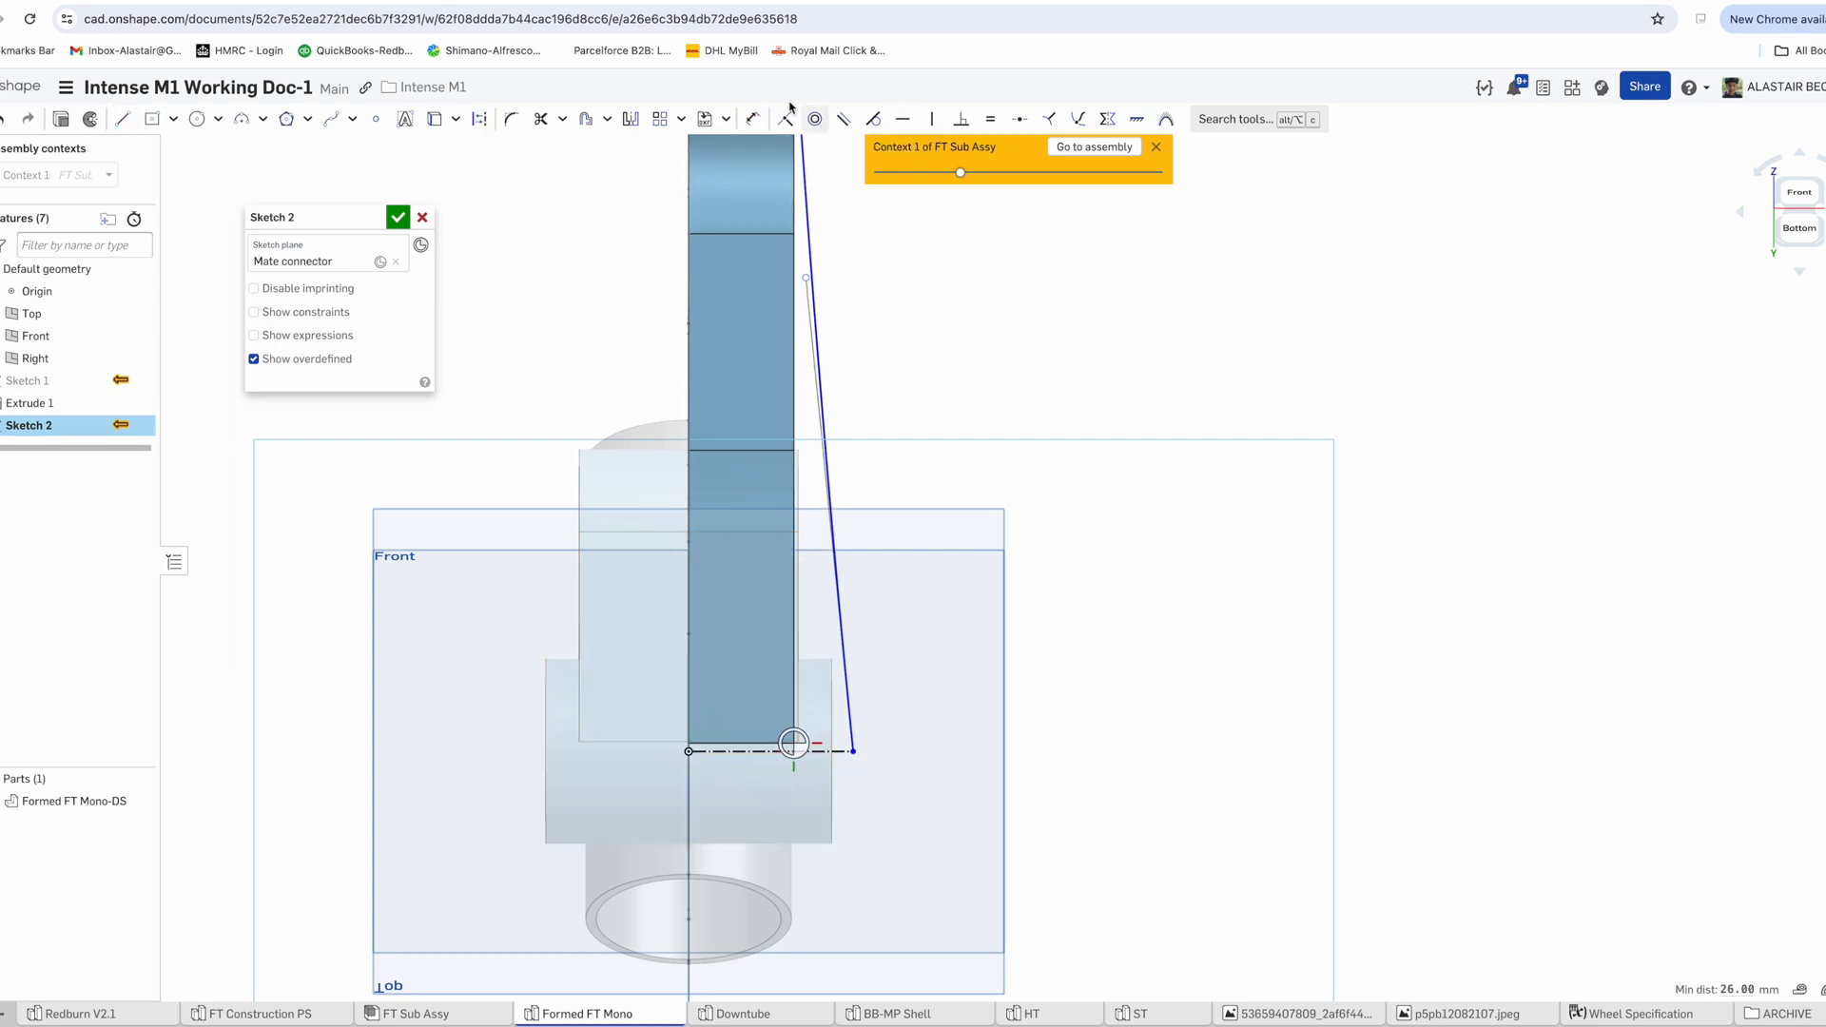
type("26")
key("Return")
Make the curve's lower control handle vertical and dimension the upper handle to 100 mm
key("u")
scroll(852, 575, "down", 2)
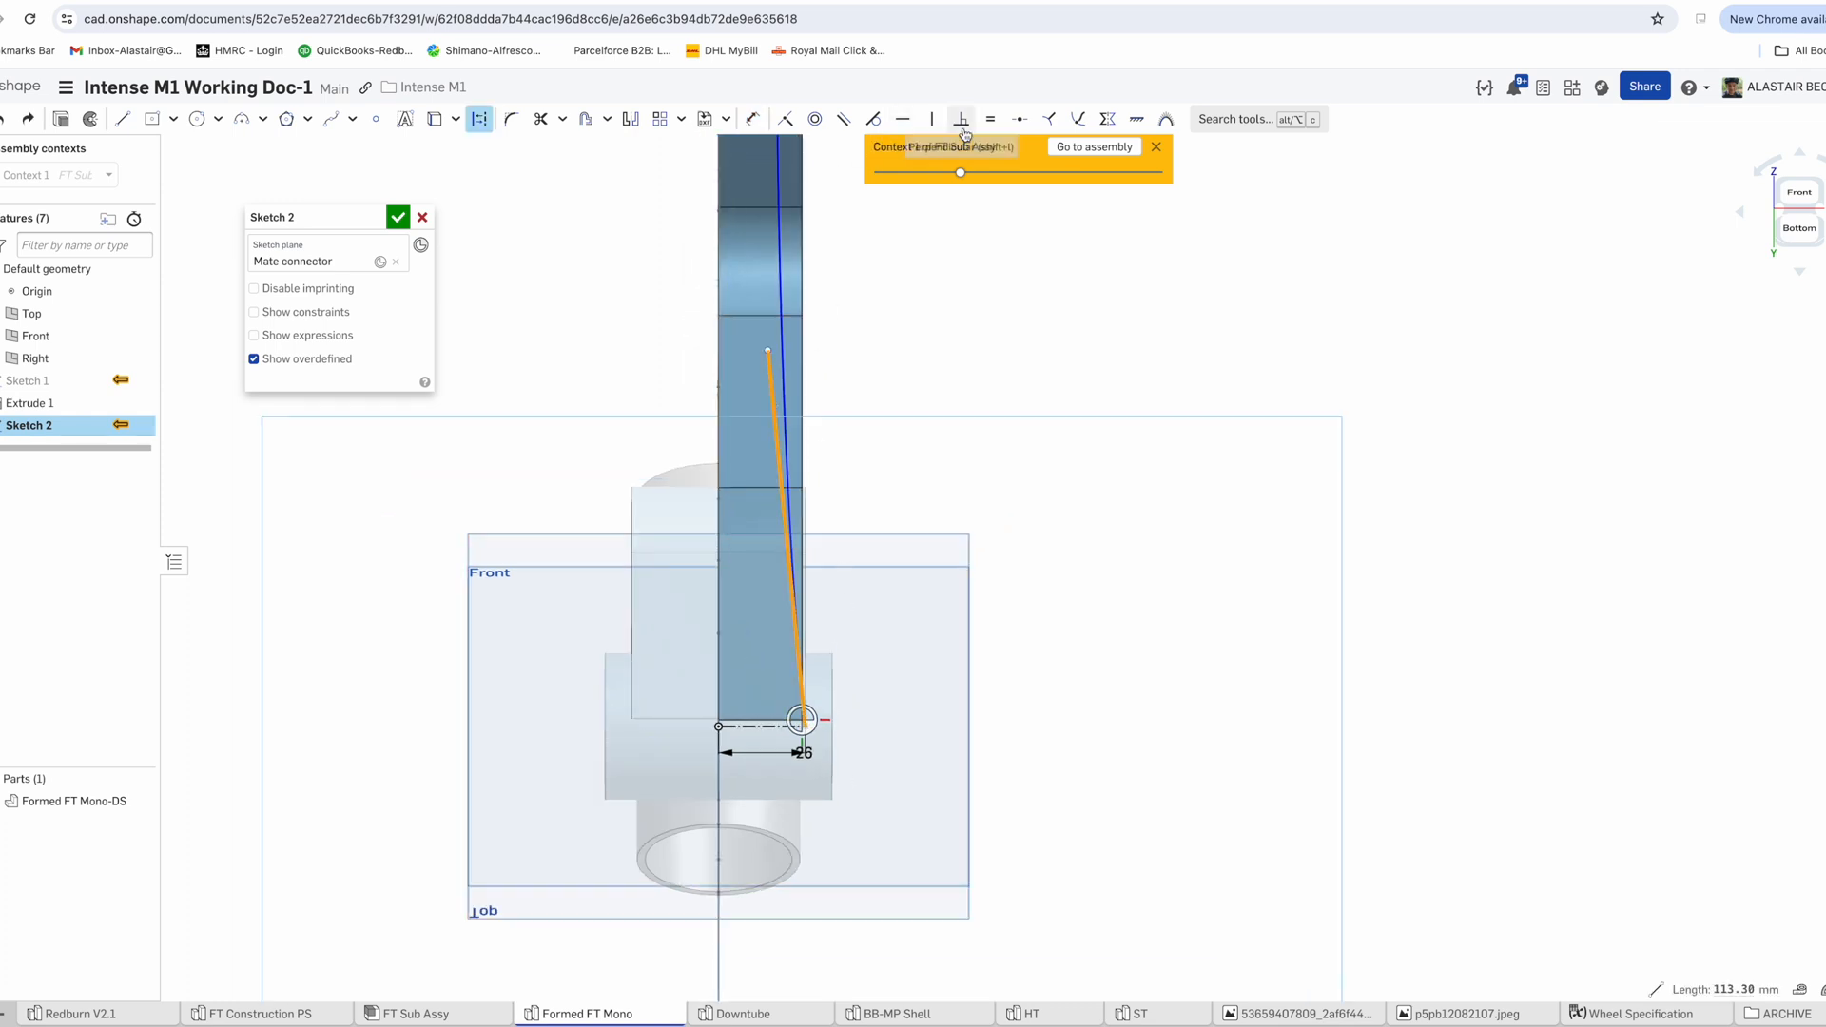
scroll(869, 460, "down", 3)
scroll(921, 229, "up", 5)
key("d")
left_click(807, 385)
type("100")
key("Return")
scroll(794, 350, "down", 2)
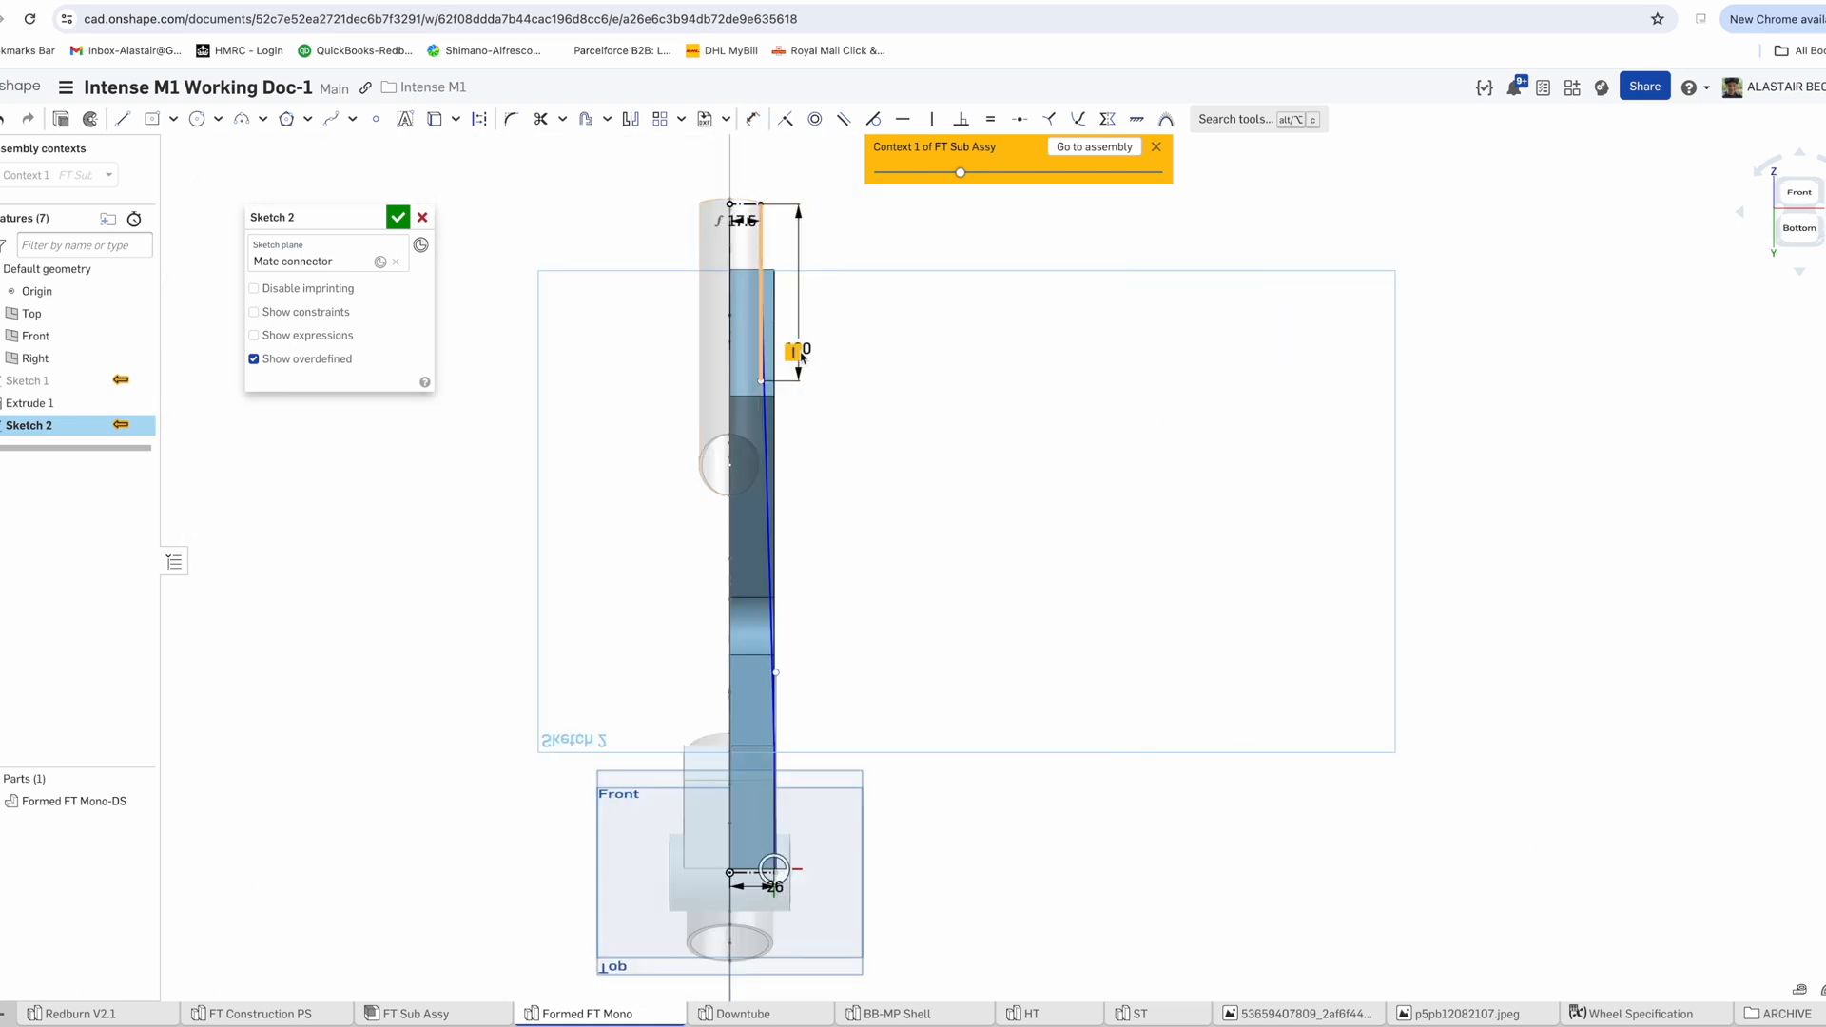
Set the upper handle to 110 mm and the lower handle to 175 mm, and finish the sketch
double_click(810, 348)
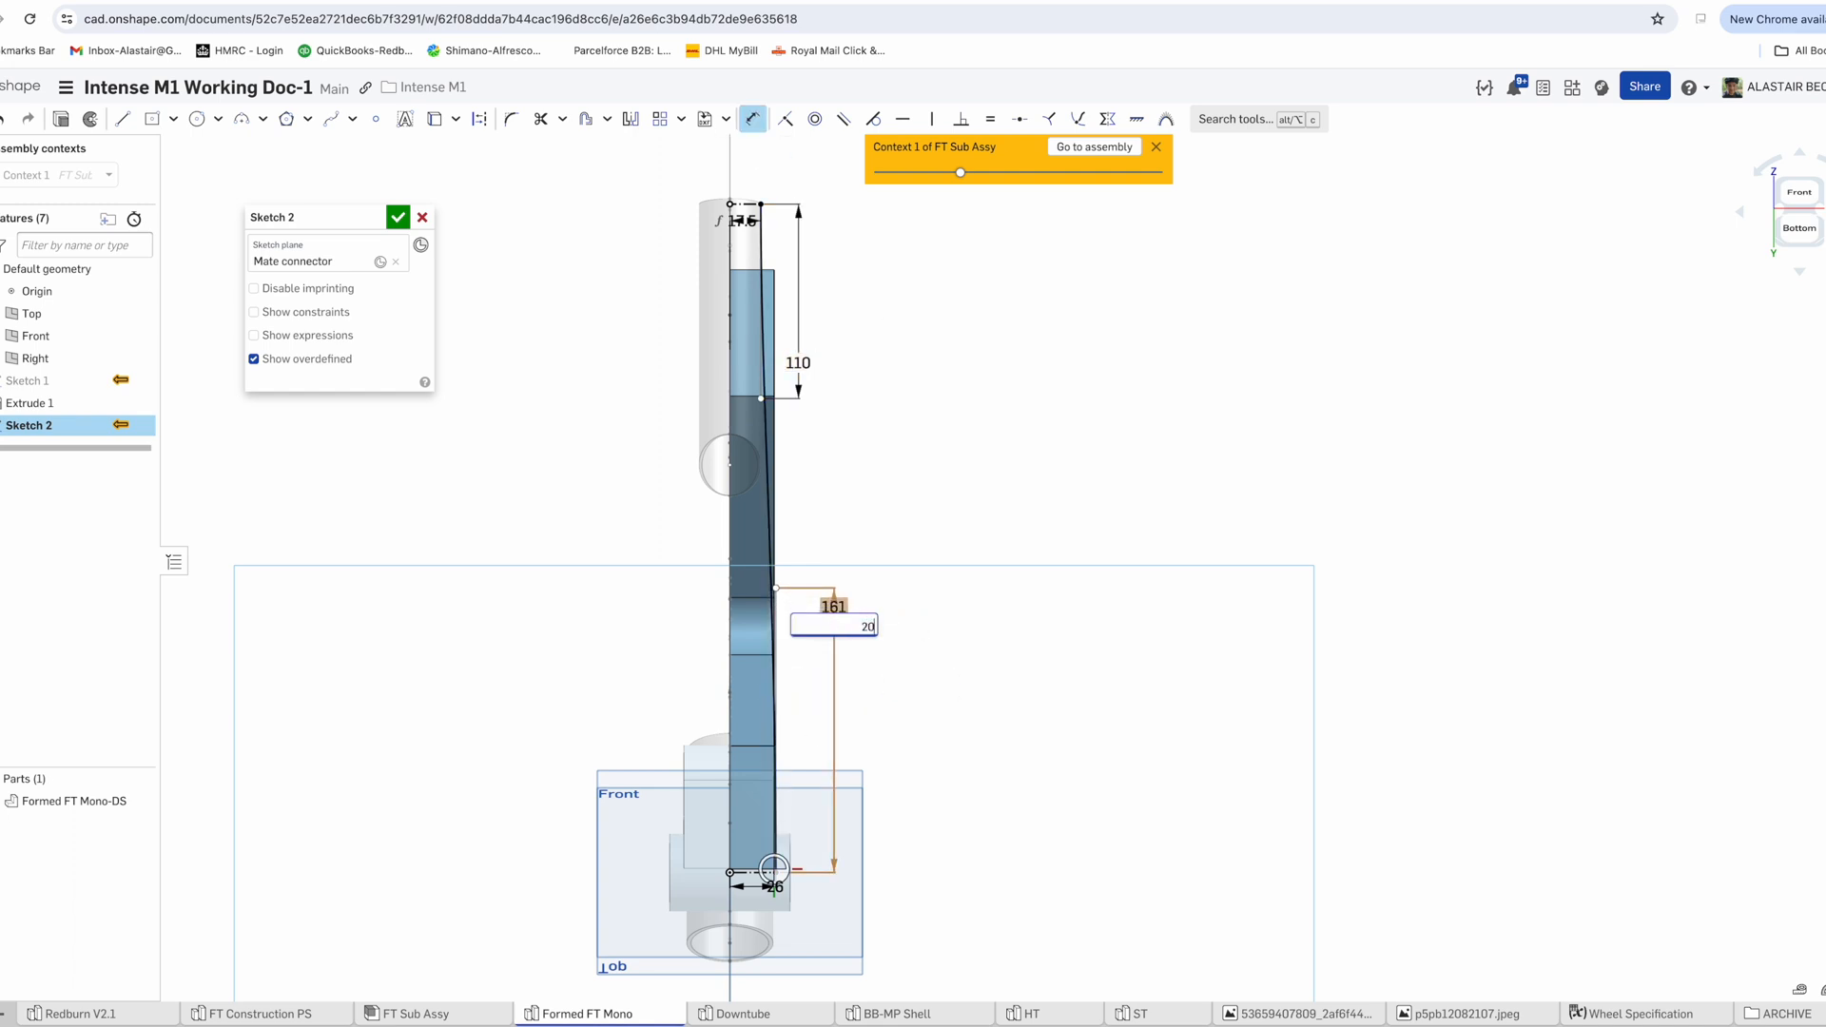
double_click(833, 543)
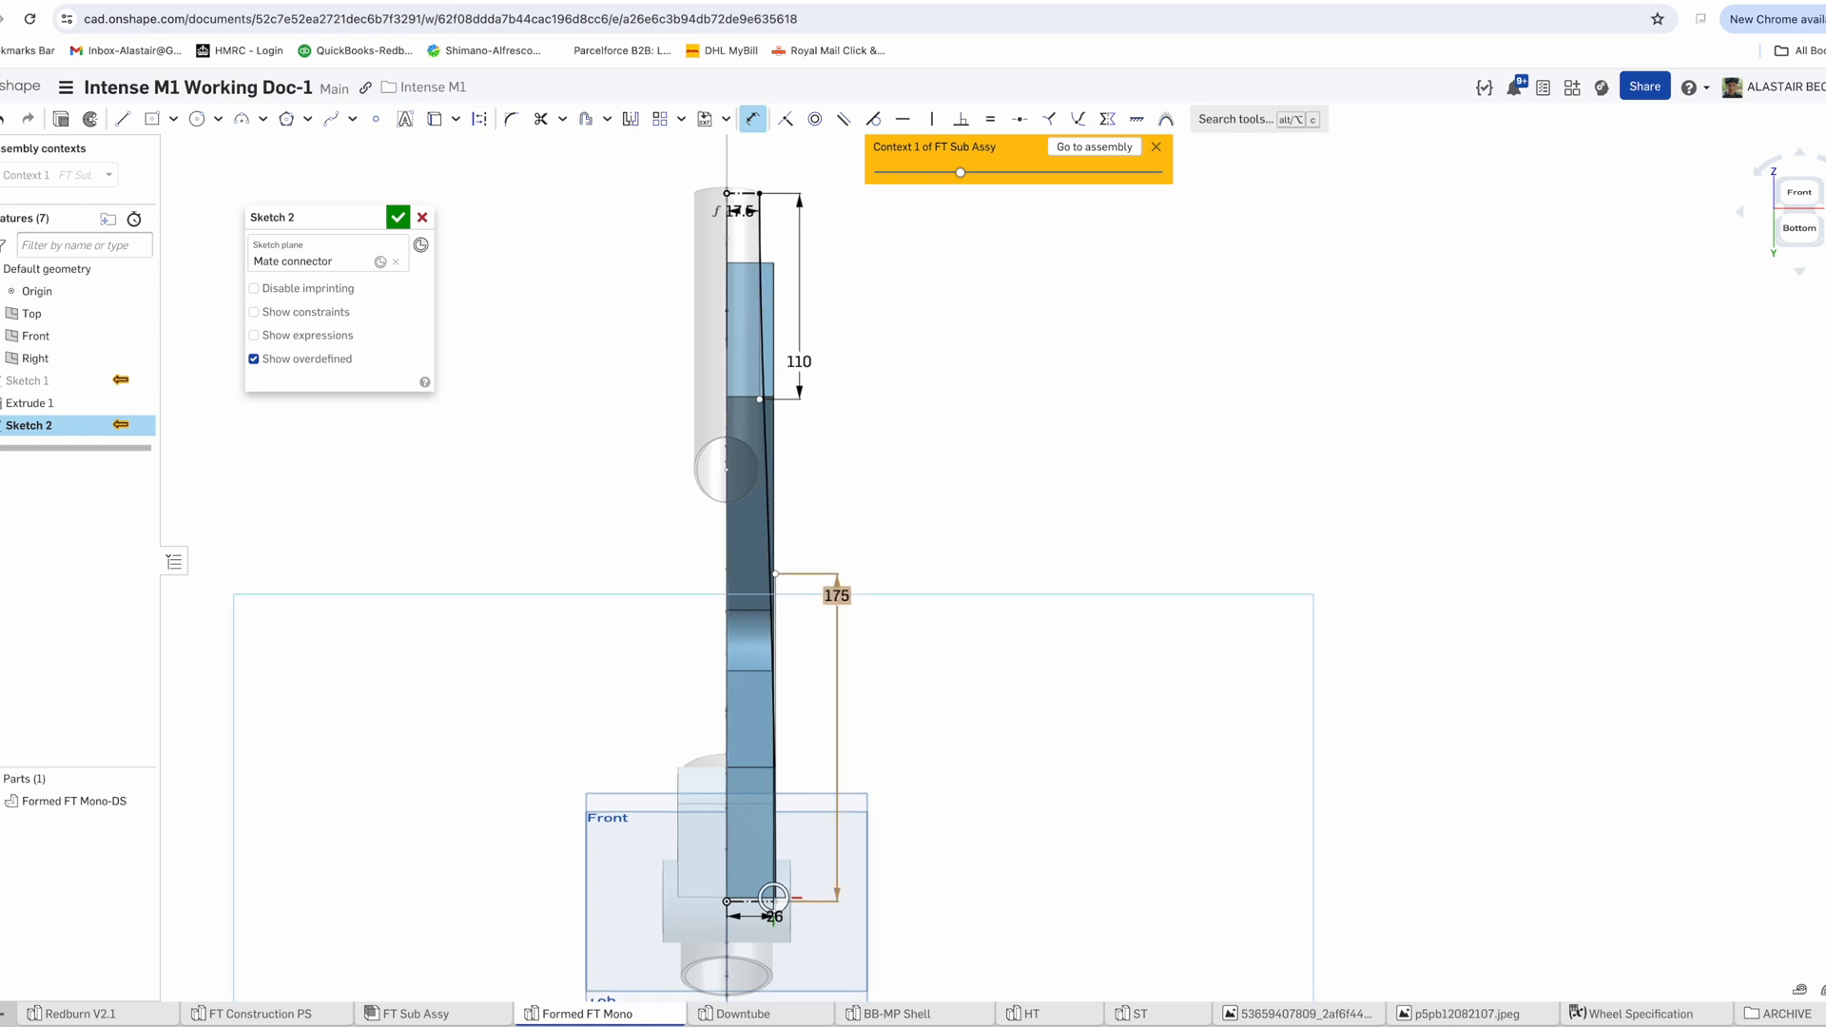
left_click(397, 217)
Extrude the Bezier curve of Sketch 2 as a surface spanning the whole formed part
key("shift+e")
left_click(340, 240)
left_click(43, 426)
scroll(628, 476, "down", 3)
right_click_drag(628, 477, 547, 490)
left_click_drag(644, 513, 1189, 406)
left_click(398, 221)
Recheck the curve sketch and set the depth of the formed part's Extrude 1 to 26 mm
scroll(765, 614, "up", 3)
mouse_move(764, 614)
right_mouse_down()
mouse_move(820, 601)
mouse_move(766, 591)
right_mouse_up()
scroll(765, 600, "up", 4)
right_click(49, 432)
left_click(88, 469)
left_click(398, 220)
right_click(31, 405)
left_click(71, 441)
left_click(334, 363)
type("26")
left_click(399, 219)
right_click_drag(545, 398, 474, 445)
scroll(474, 447, "down", 5)
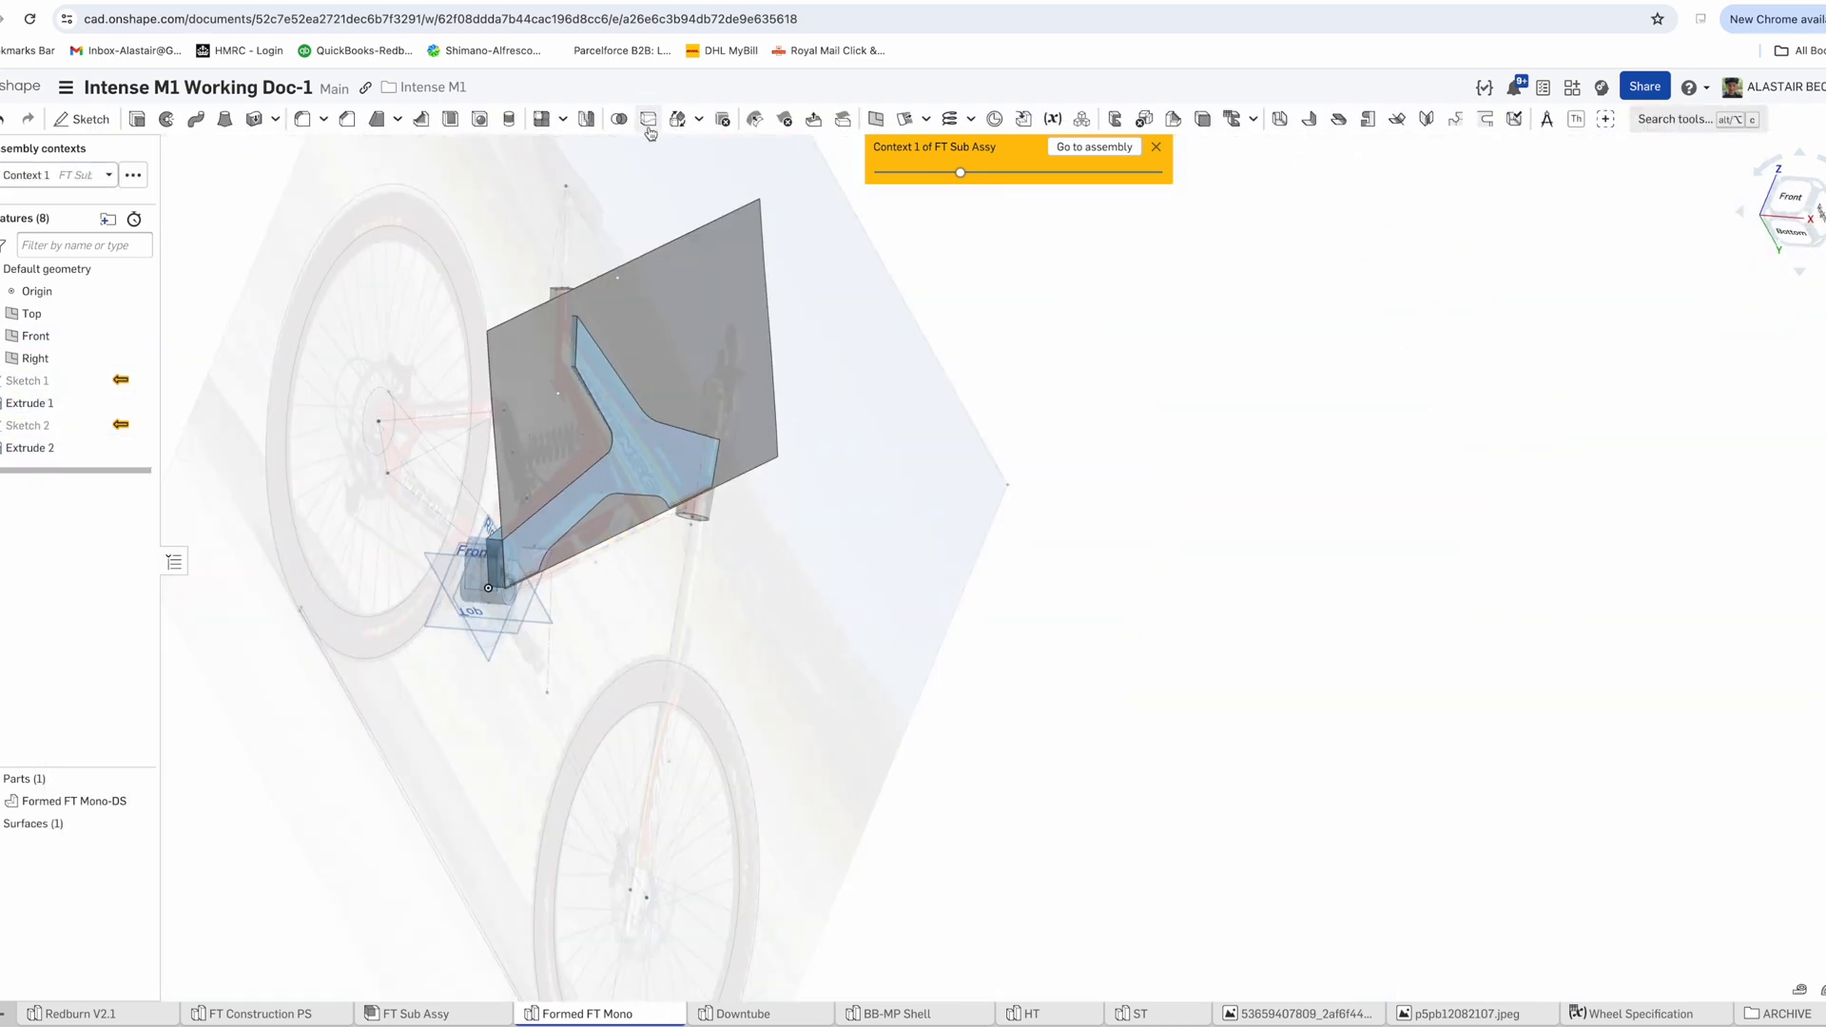
Split the Formed FT Mono-DS part using the extruded surface
left_click(650, 120)
left_click(595, 375)
left_click(371, 314)
left_click(535, 338)
key("Return")
Edit the split to discard one side and flip which side of the part is kept
right_click(58, 474)
left_click(95, 511)
left_click(292, 403)
left_click(423, 402)
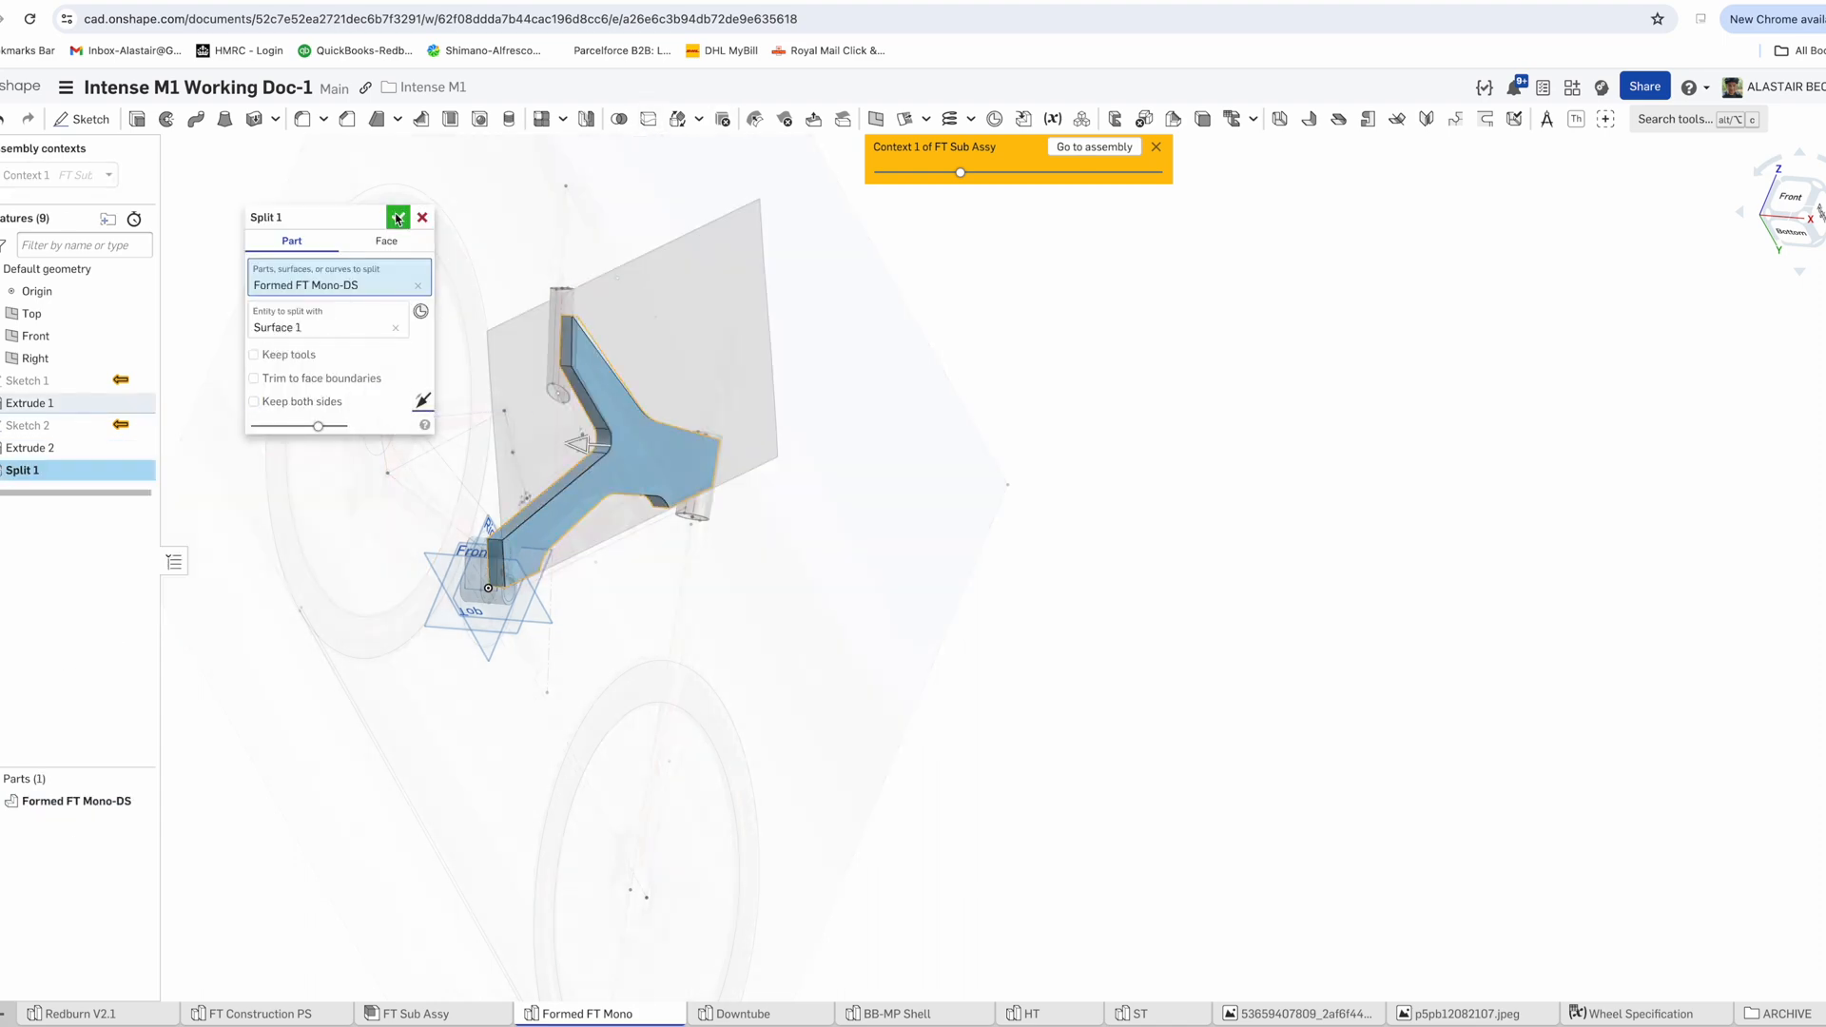
left_click(398, 218)
Examine the split part's tapered profile, its fit against the photo and its lower end at the BB shell
scroll(539, 425, "up", 10)
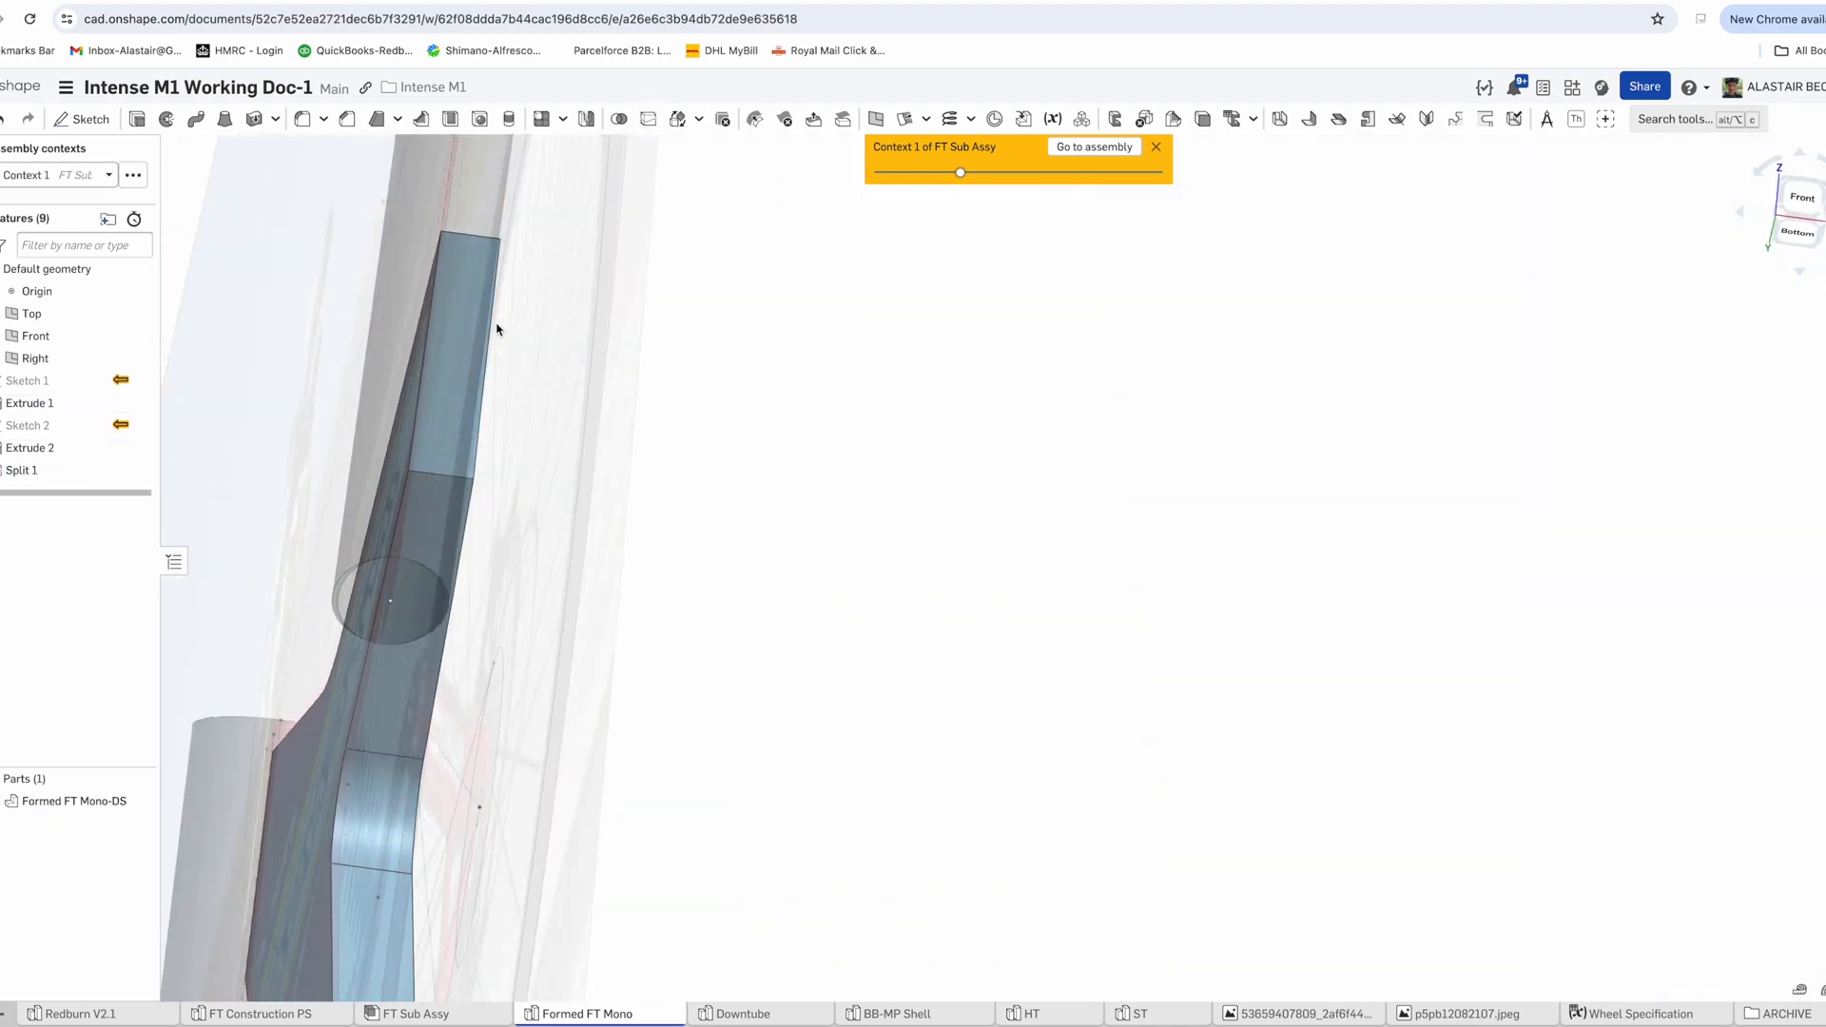
right_click_drag(495, 329, 605, 425)
scroll(595, 402, "down", 5)
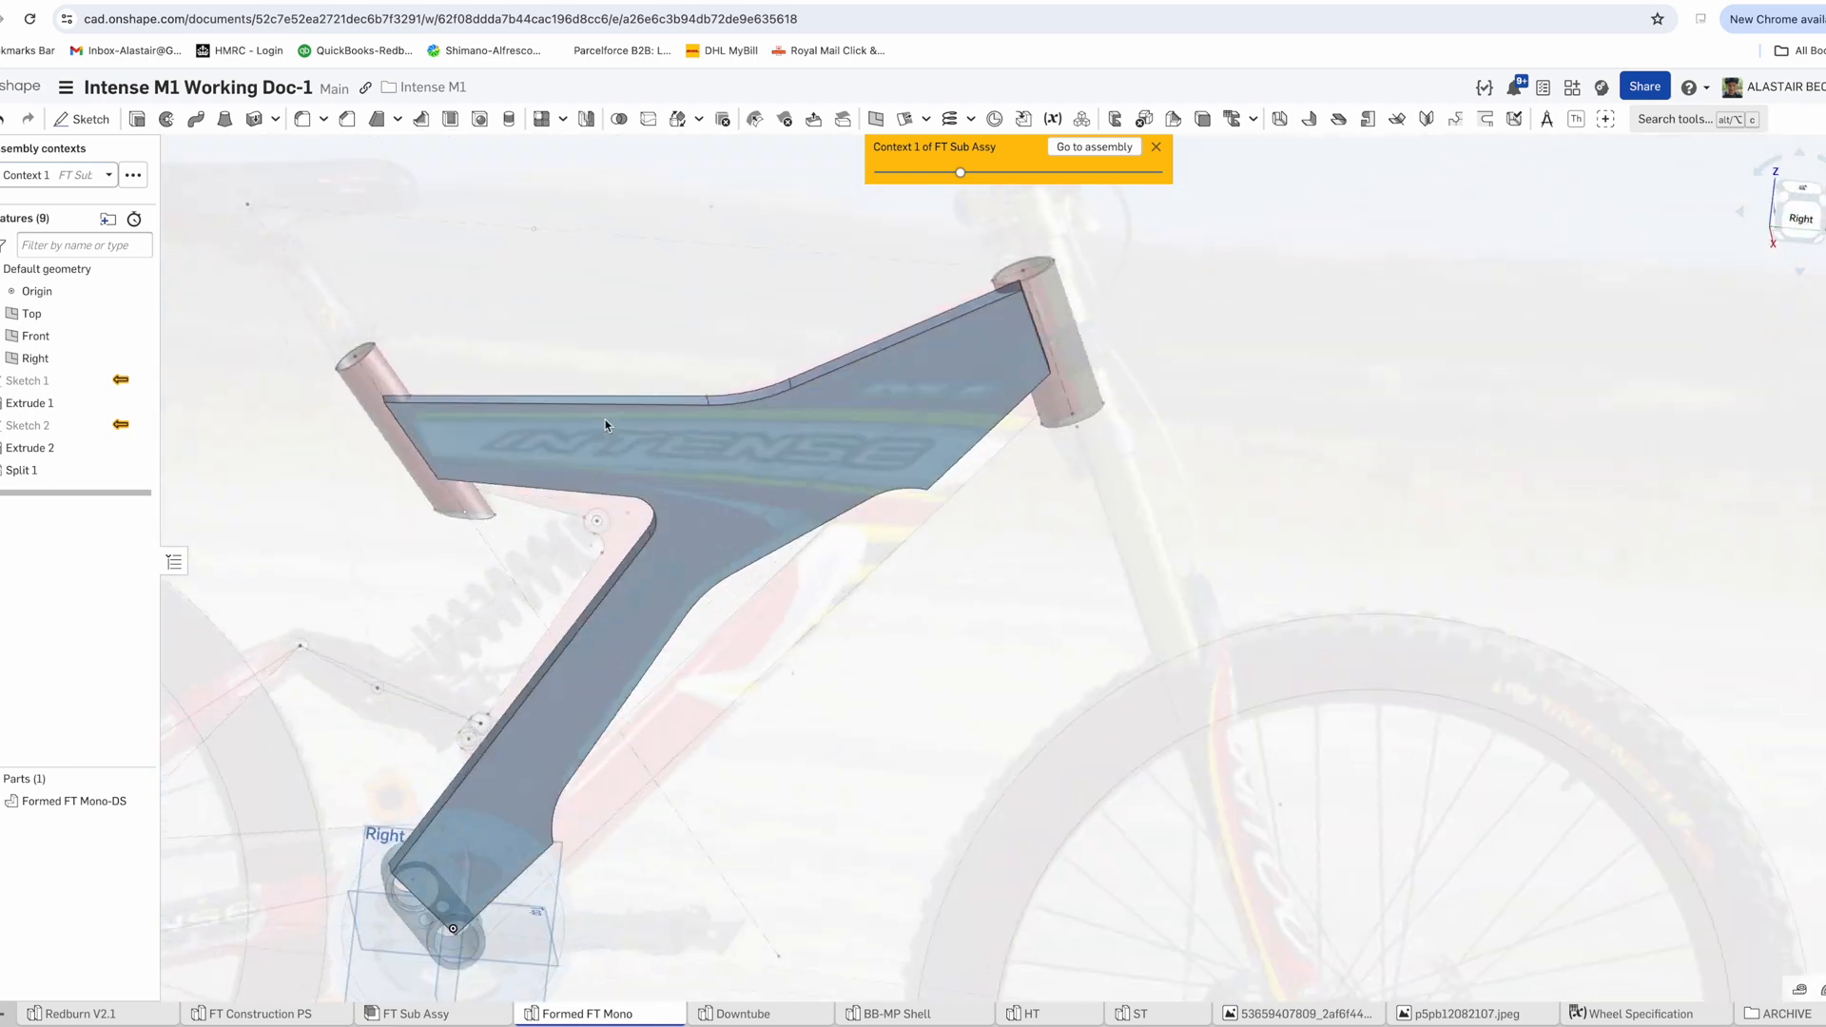
scroll(913, 305, "up", 5)
scroll(824, 383, "down", 5)
right_click_drag(823, 383, 711, 643)
scroll(813, 467, "down", 3)
scroll(710, 643, "up", 8)
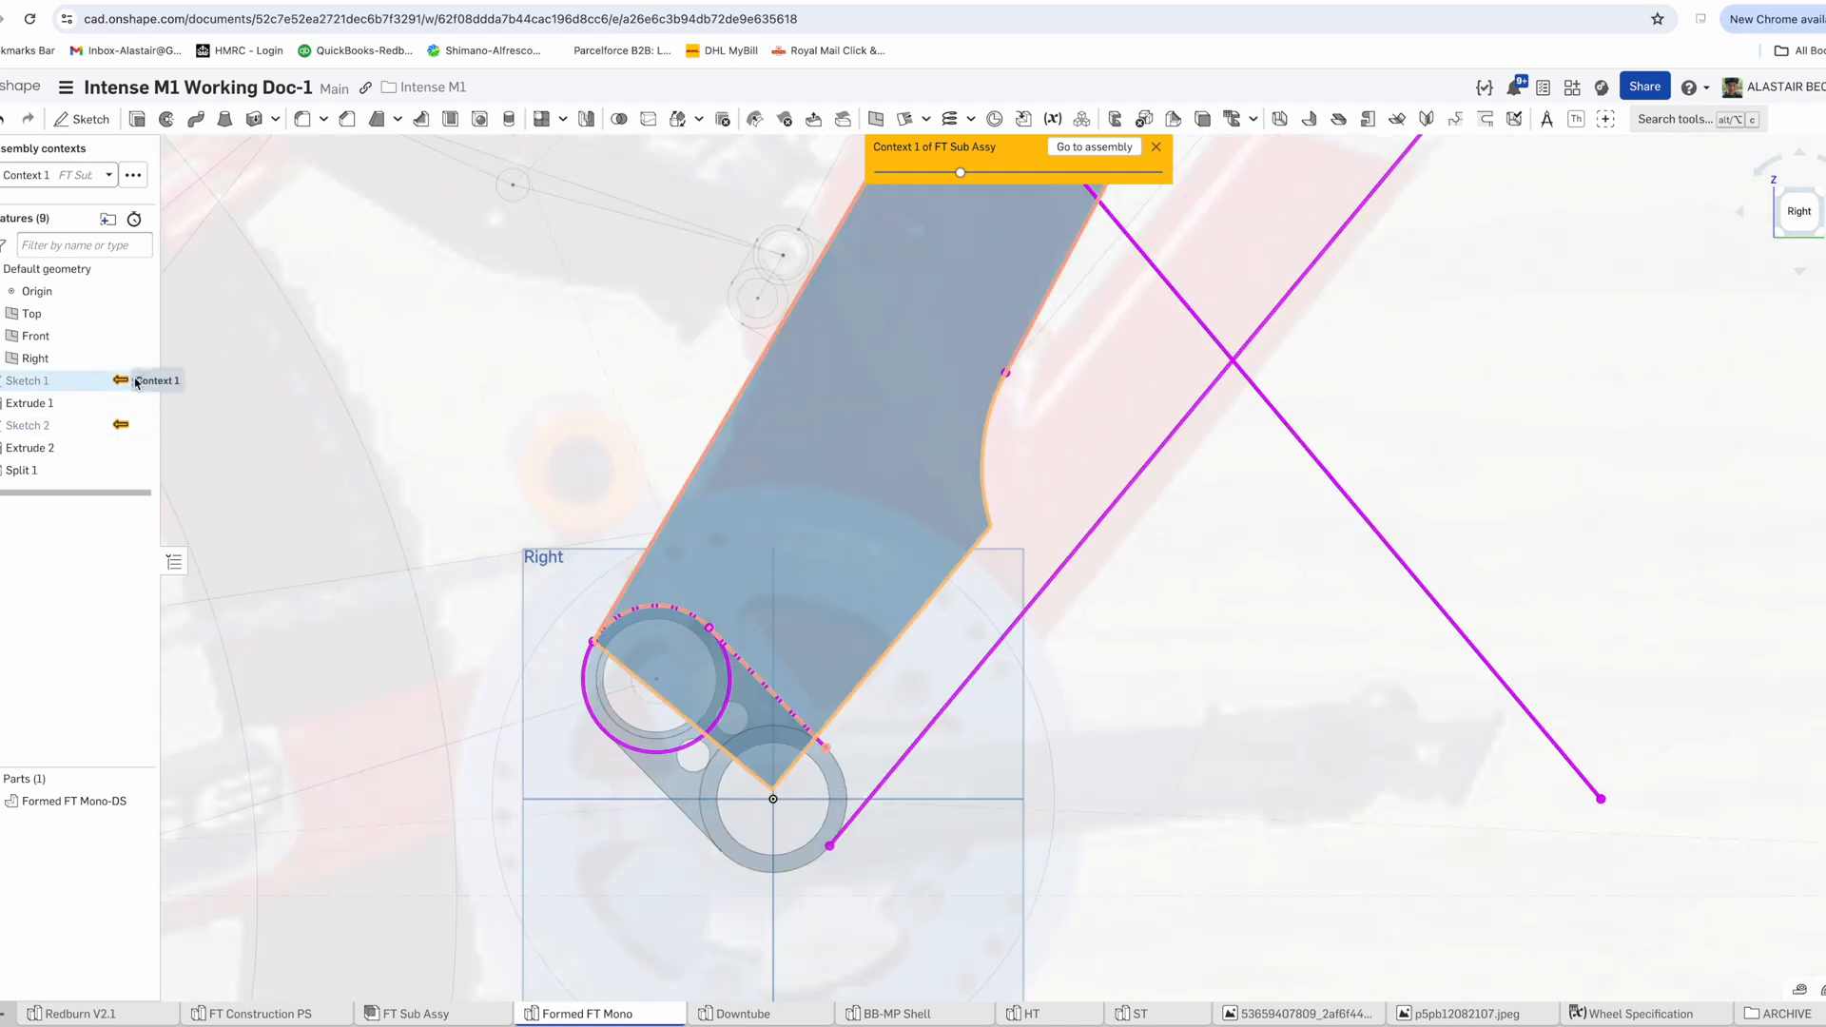
Show Sketch 1 and start a sketch on the Right plane to mitre the part's lower end around the BB shell
scroll(490, 361, "down", 2)
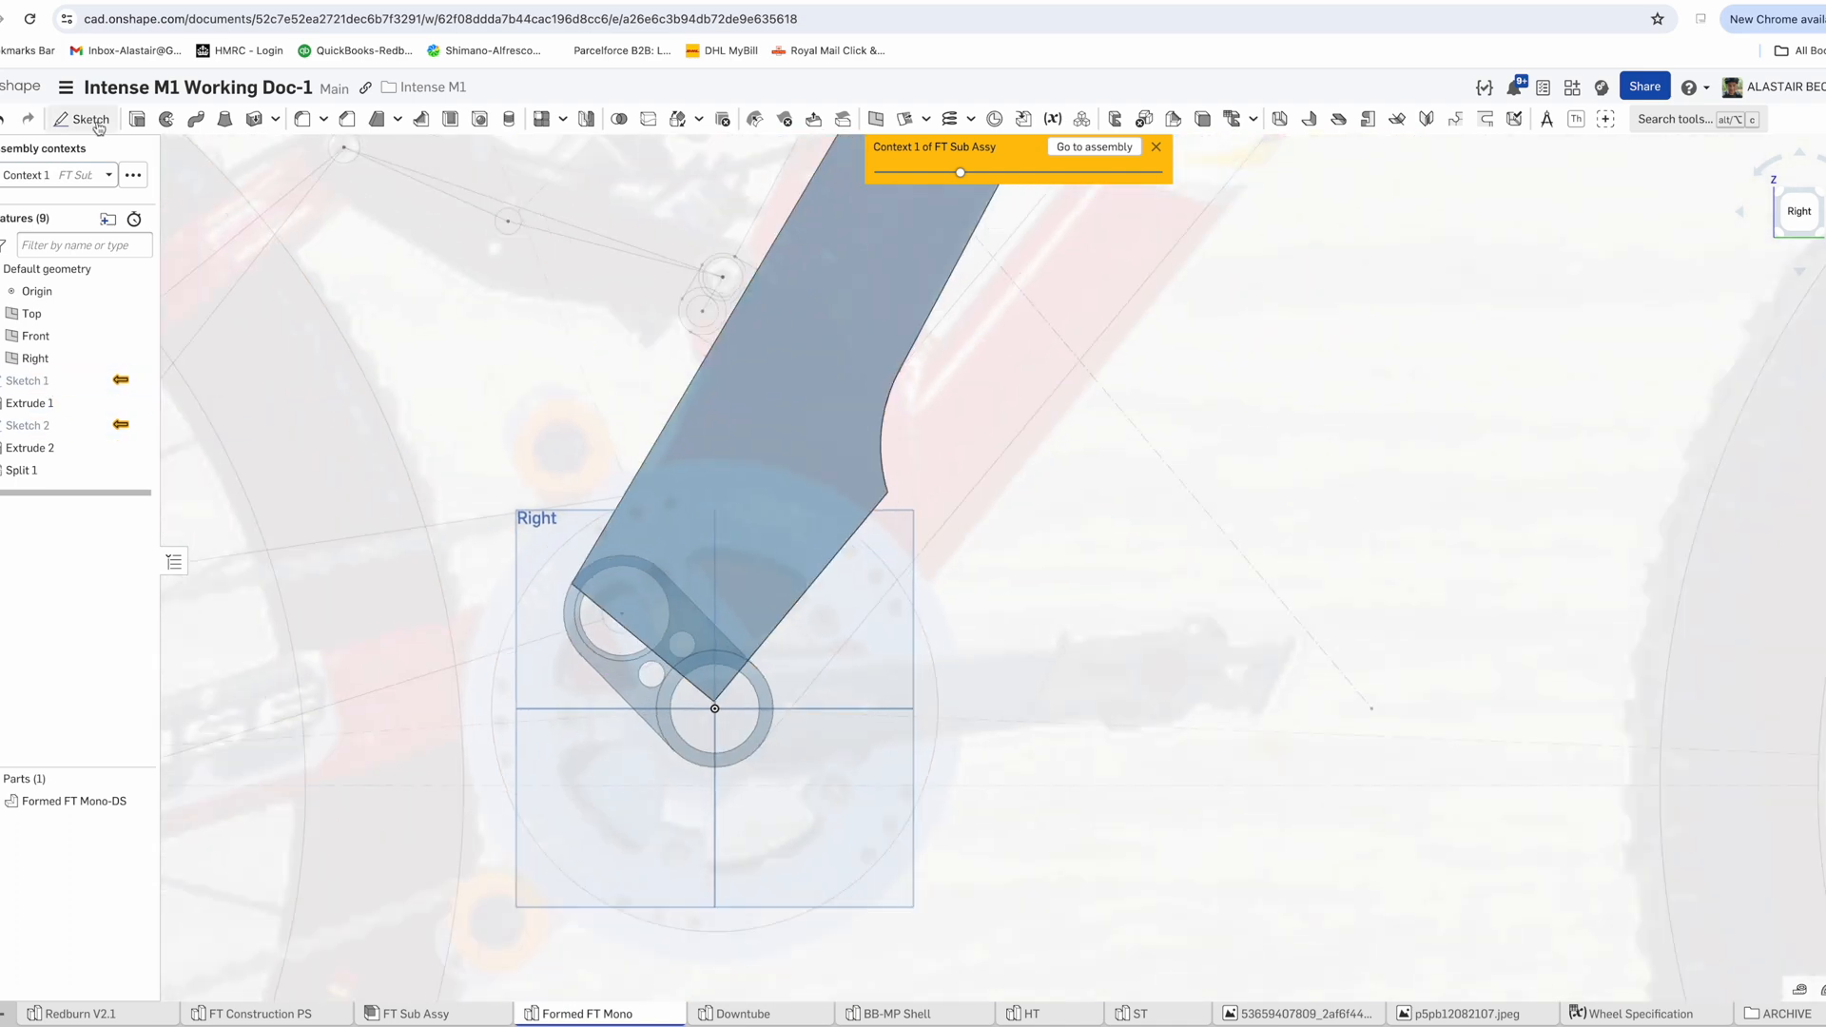
left_click(90, 119)
left_click(533, 519)
left_click(139, 381)
right_click(654, 561)
left_click(742, 705)
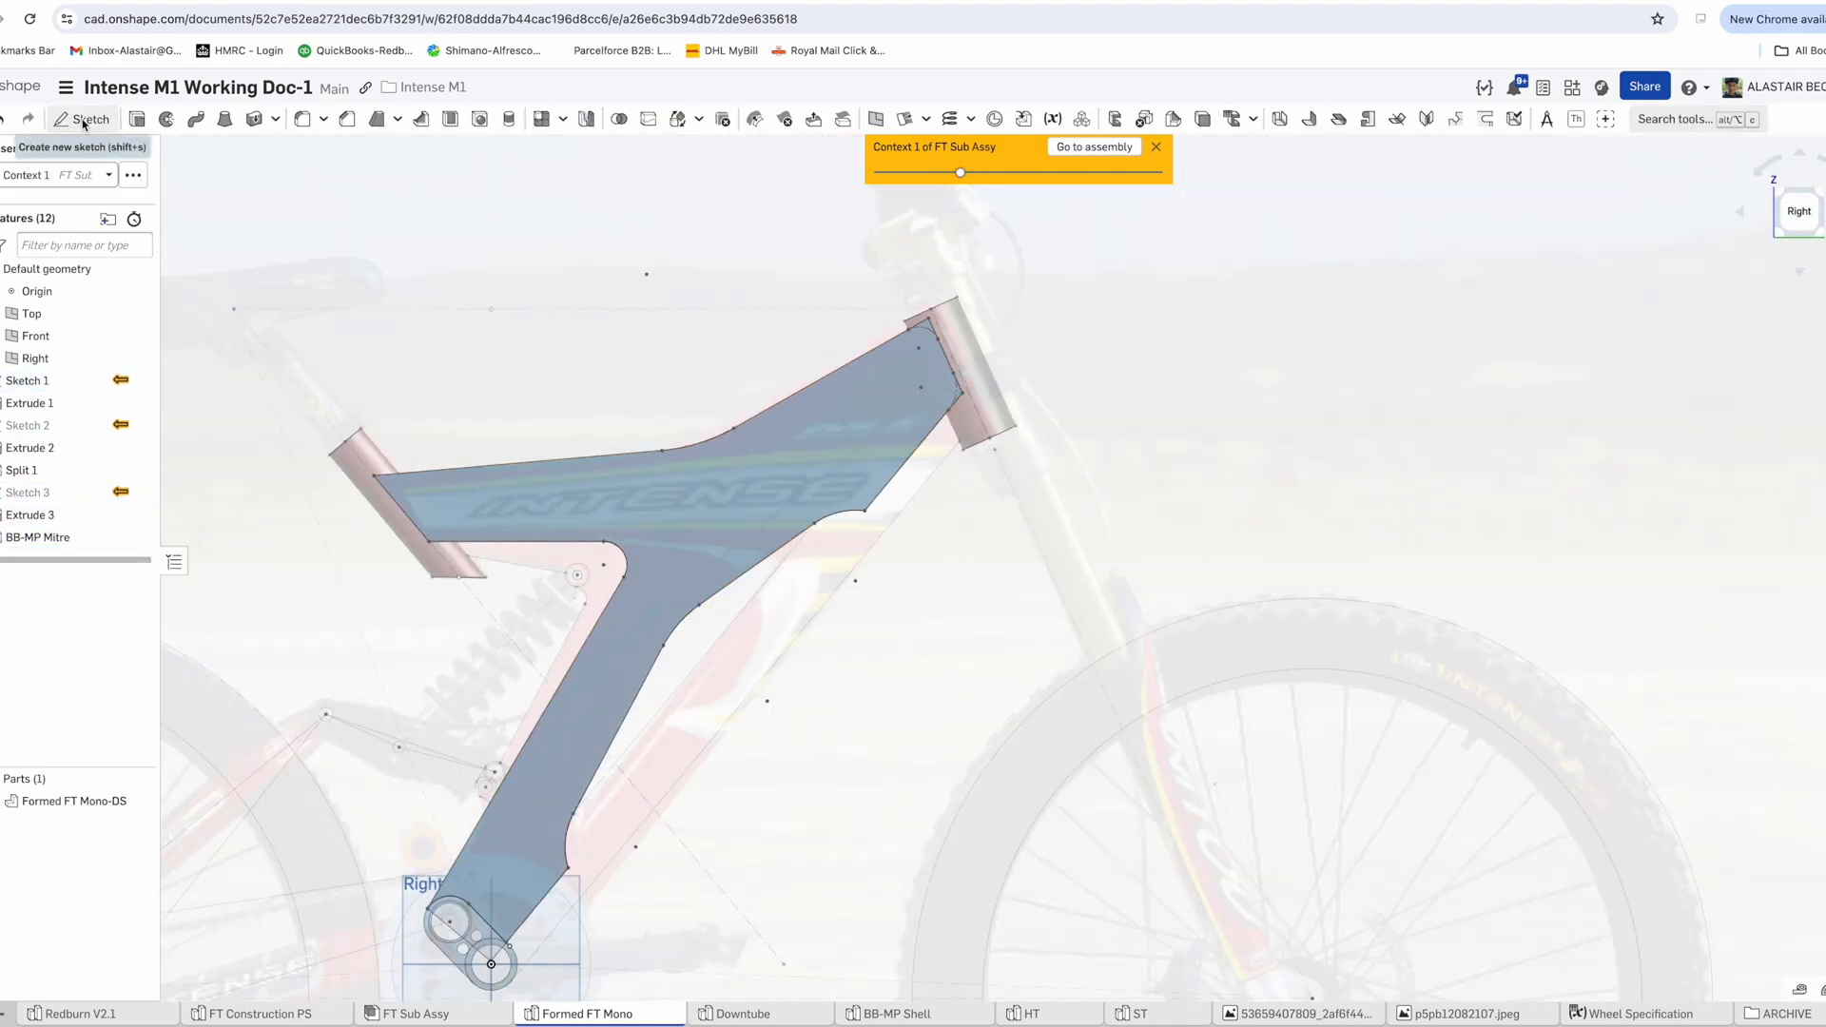
Start a sketch on the Right plane and offset the part's upper front edge inward by 25 mm
left_click(84, 124)
left_click(36, 357)
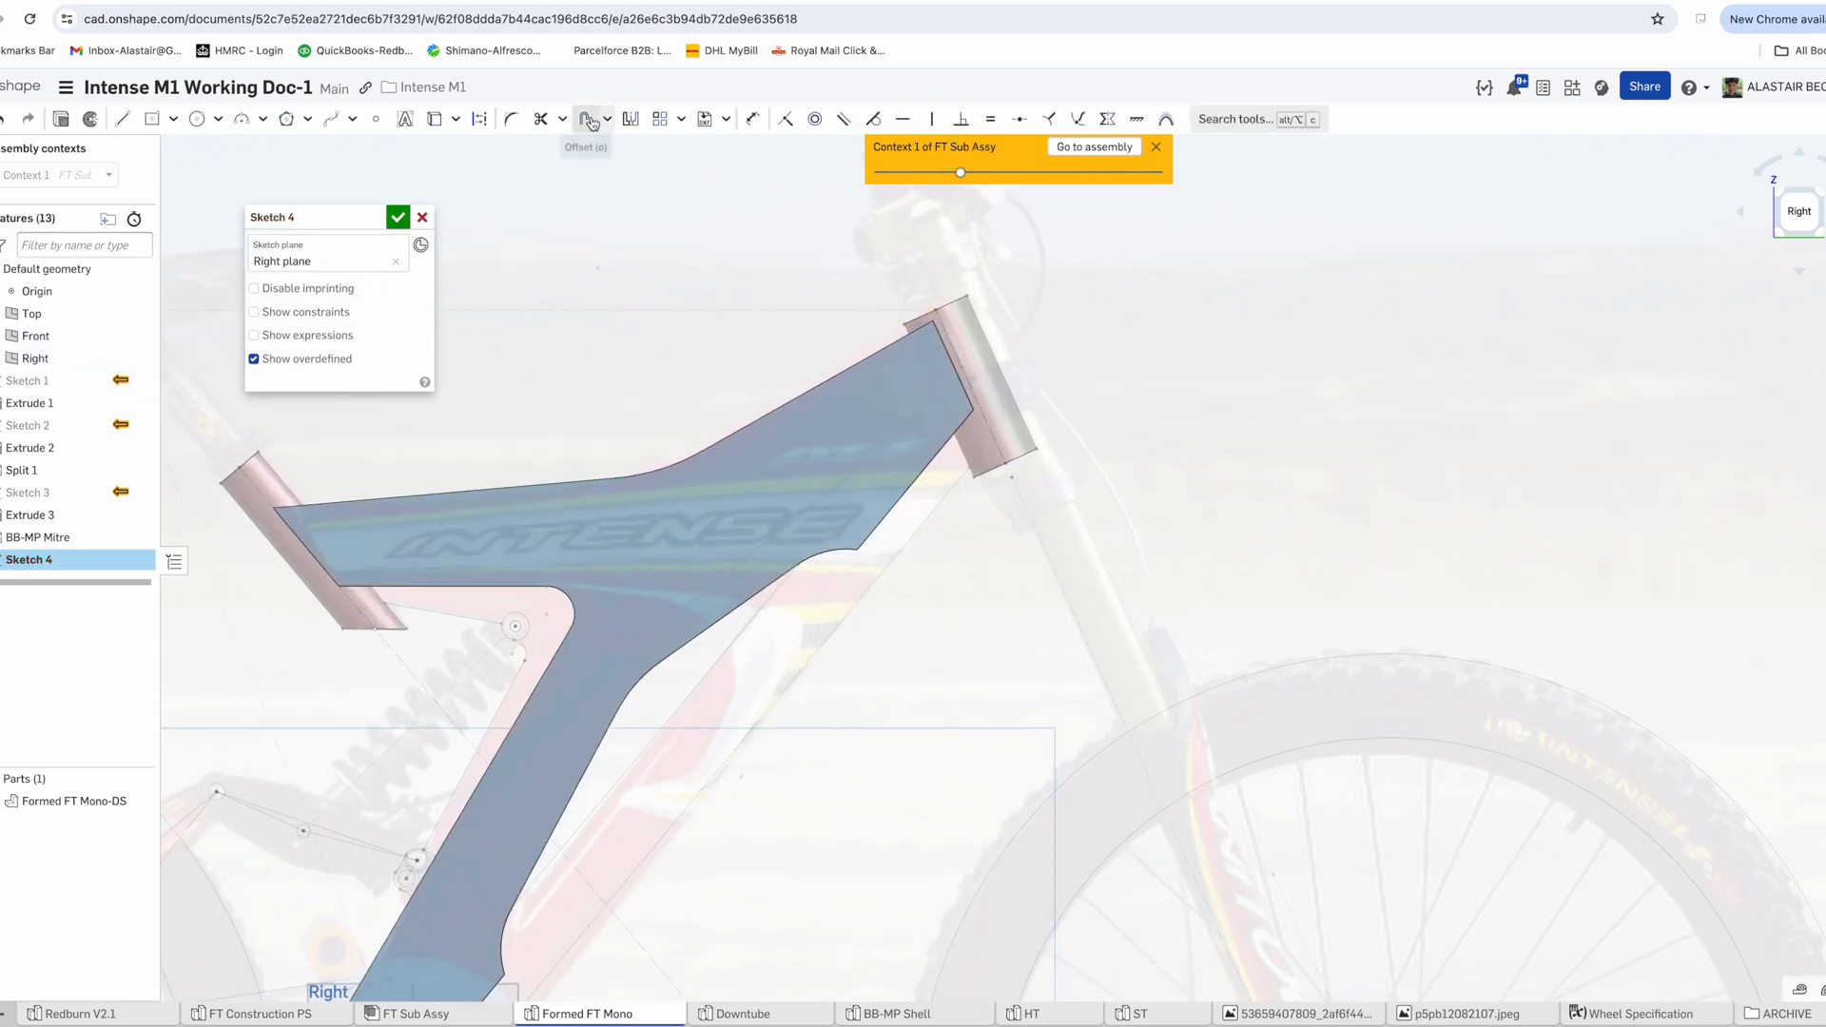
left_click(863, 365)
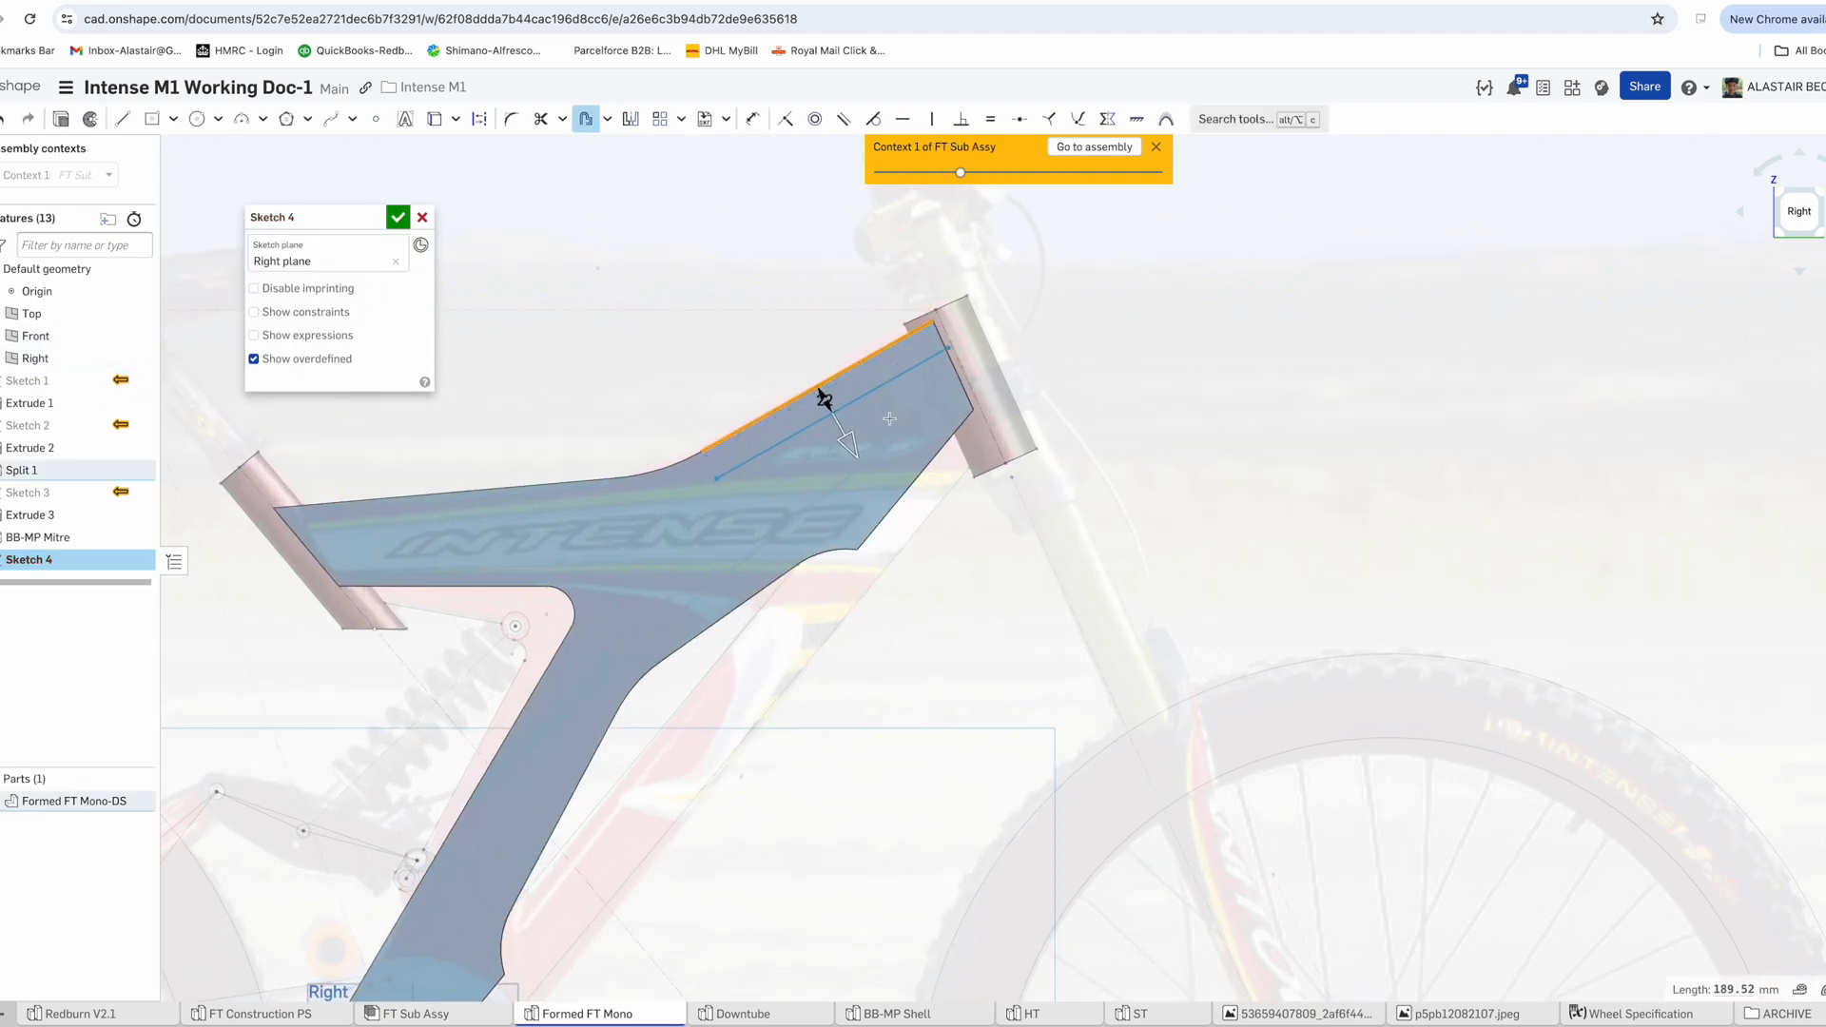
left_click(824, 398)
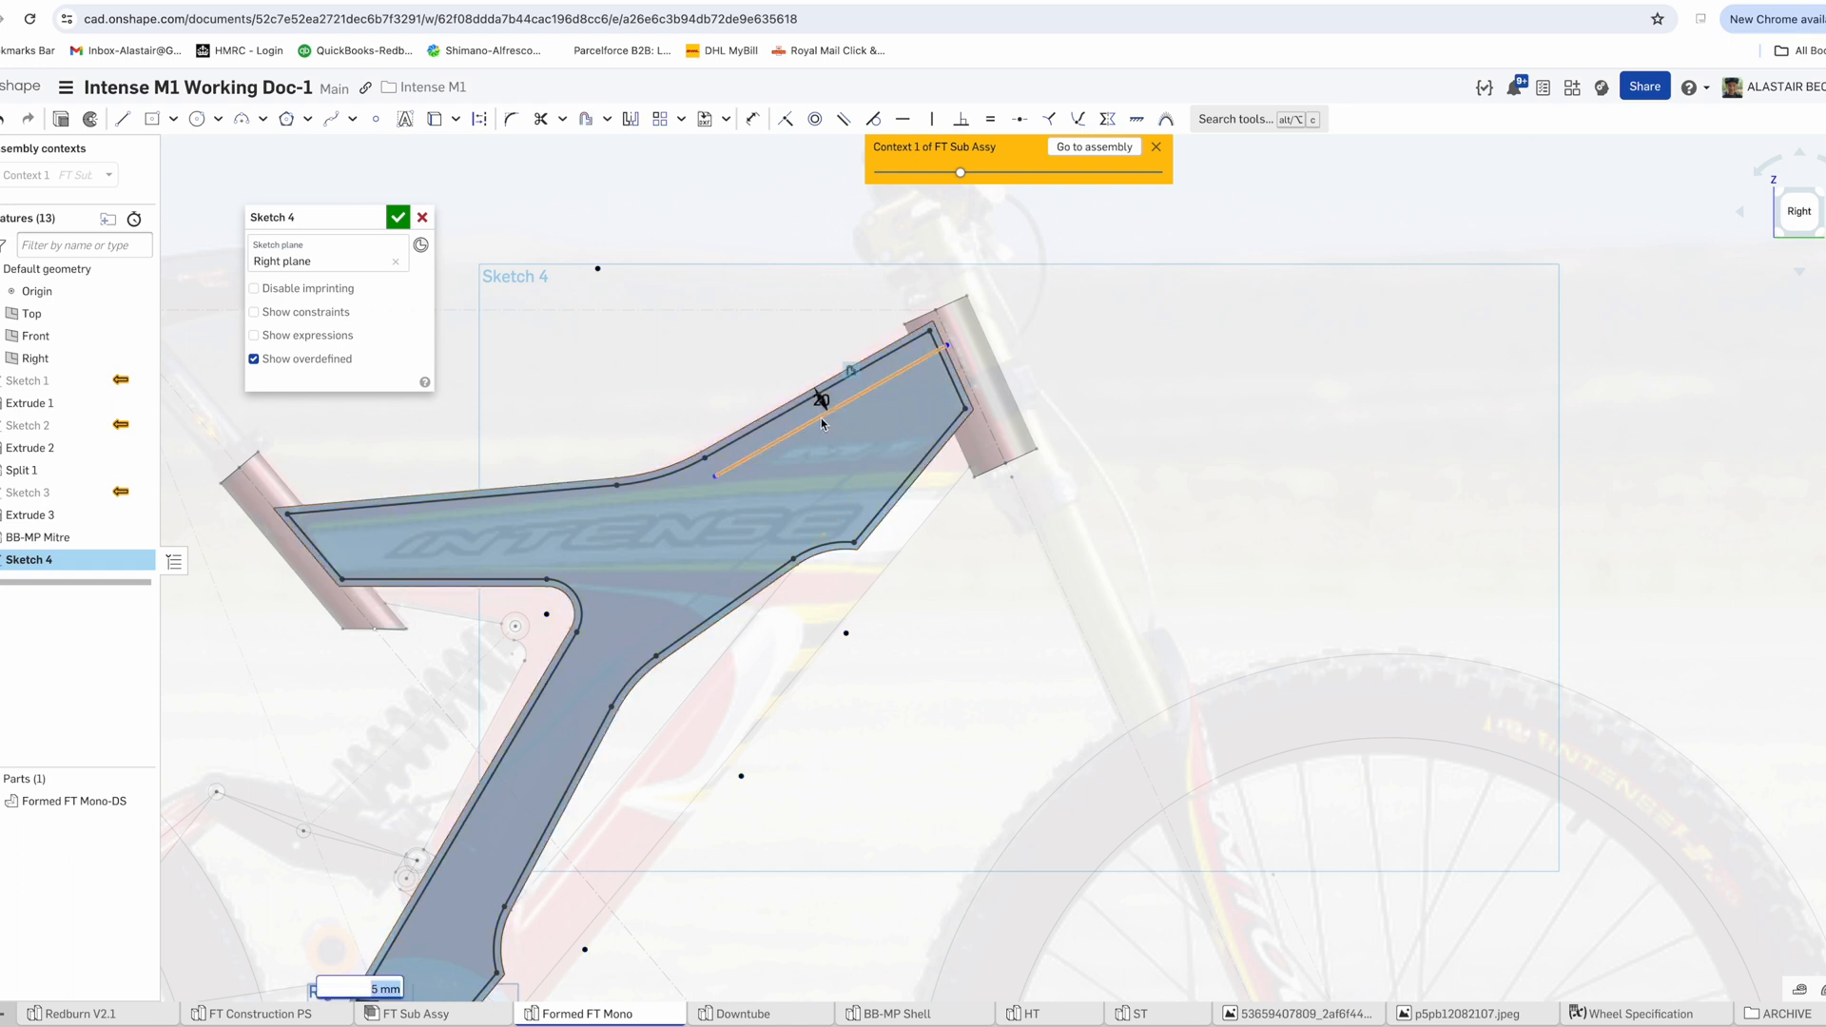
scroll(815, 395, "up", 3)
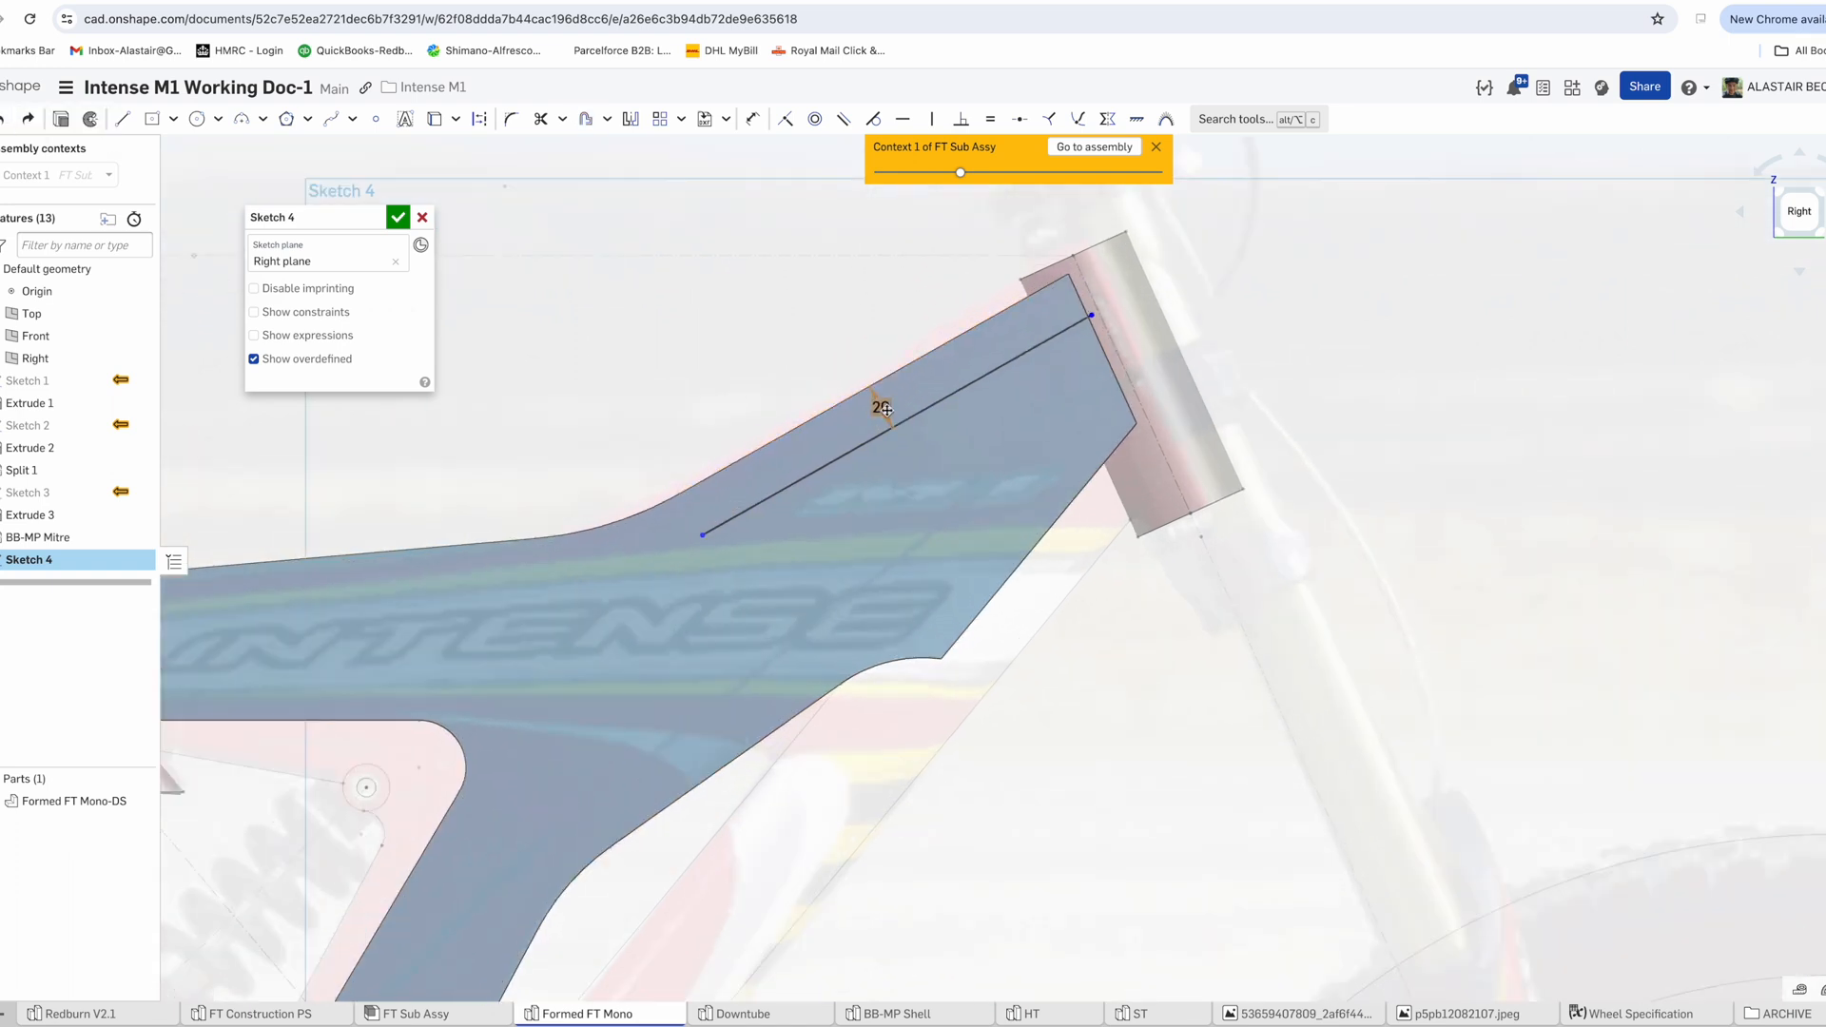
key("Return")
scroll(843, 371, "down", 1)
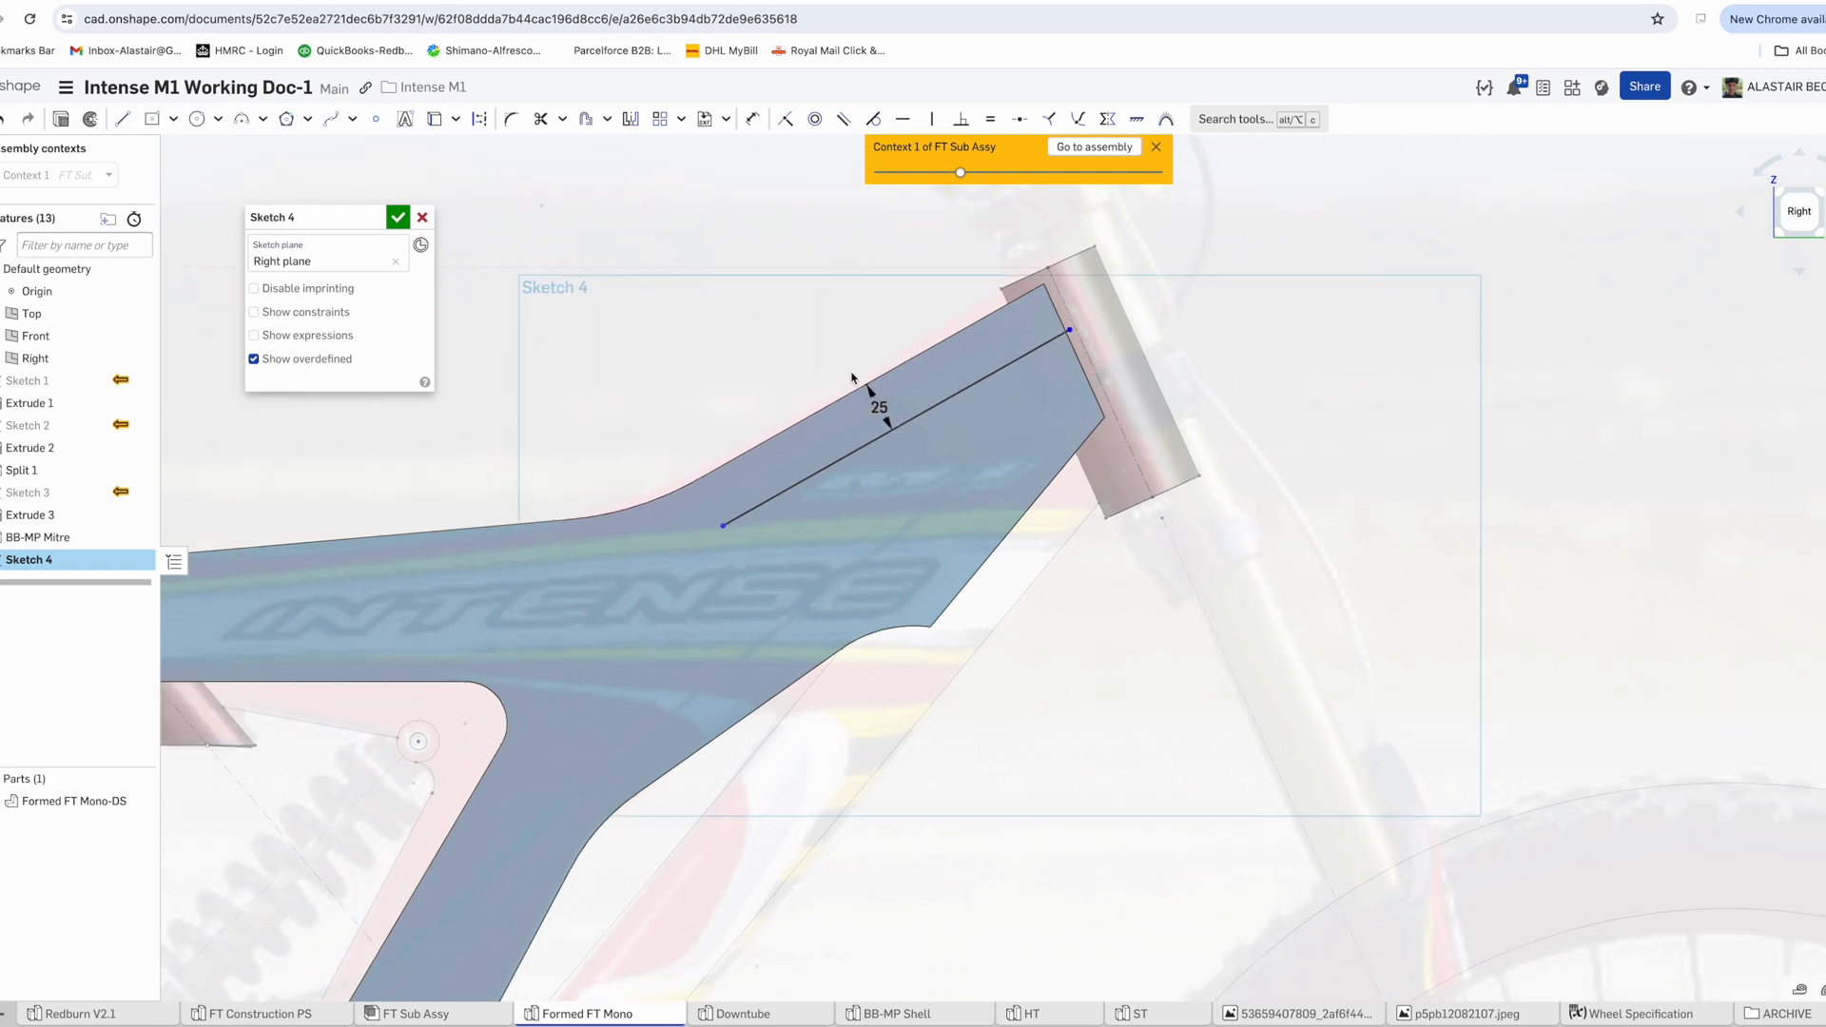
Offset the part's lower front edge behind the head tube inward by 28 mm
left_click(586, 118)
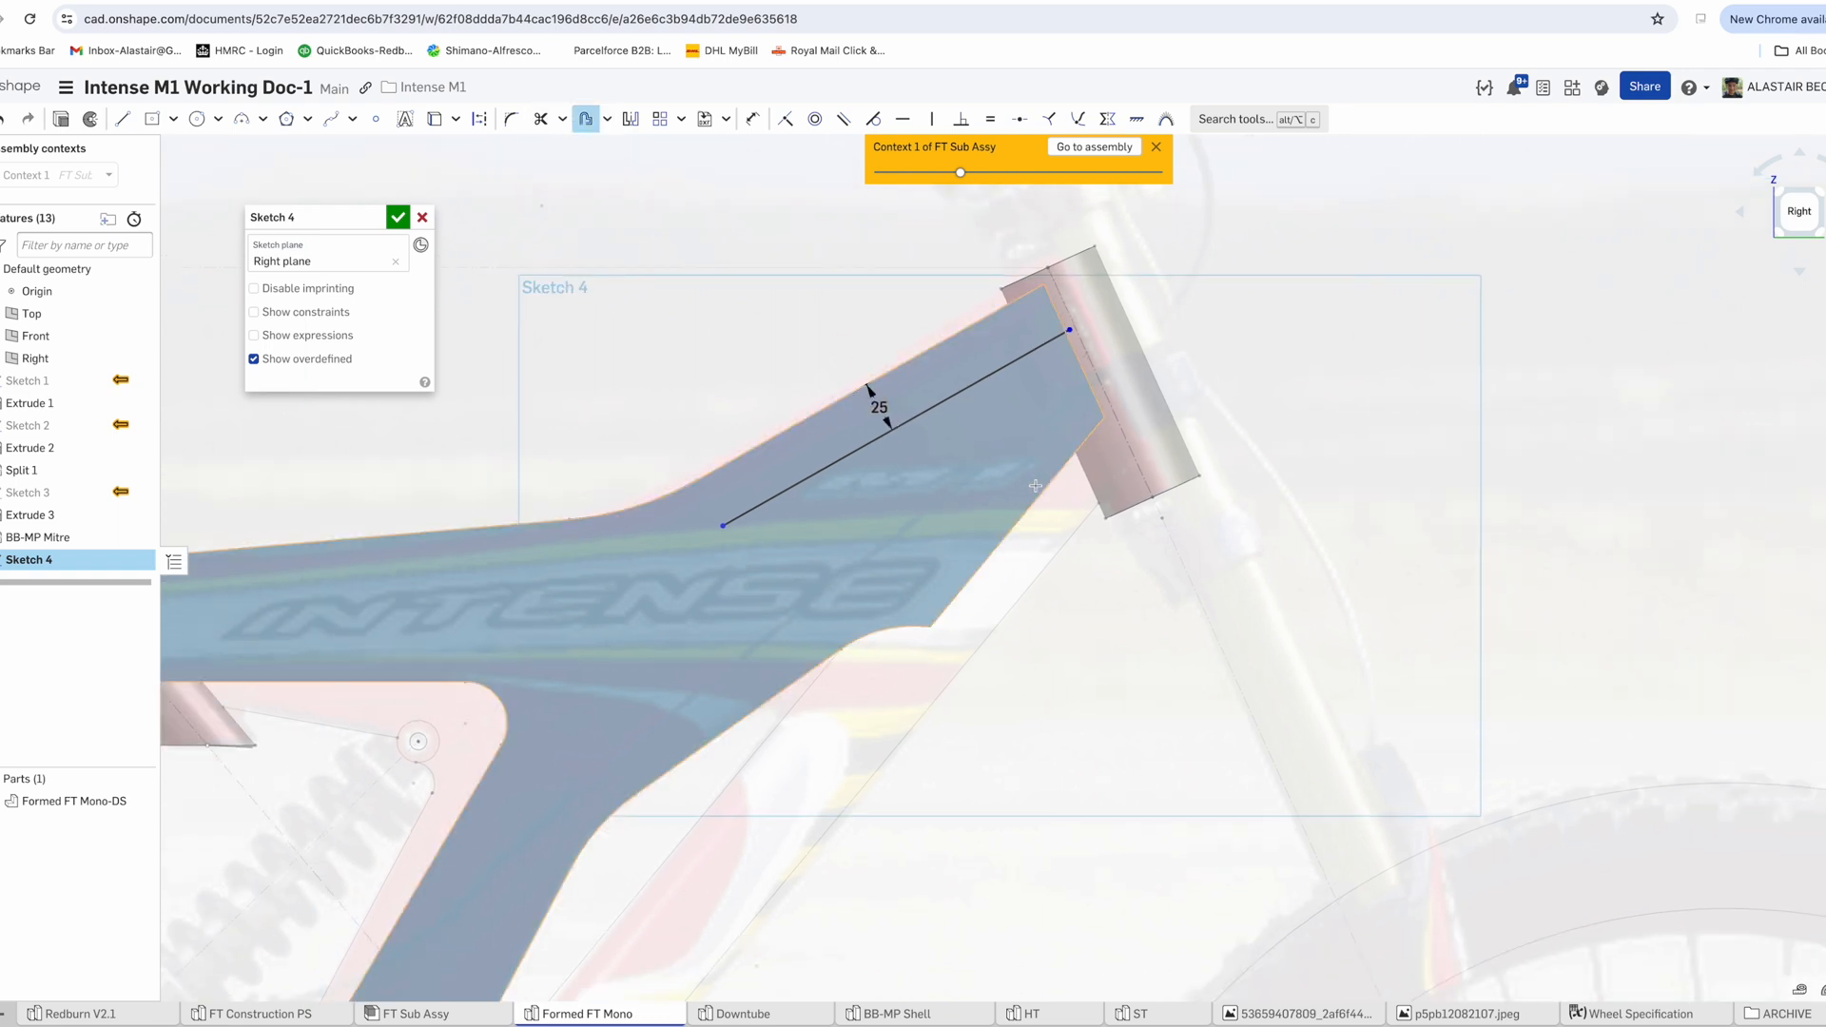
left_click(953, 462)
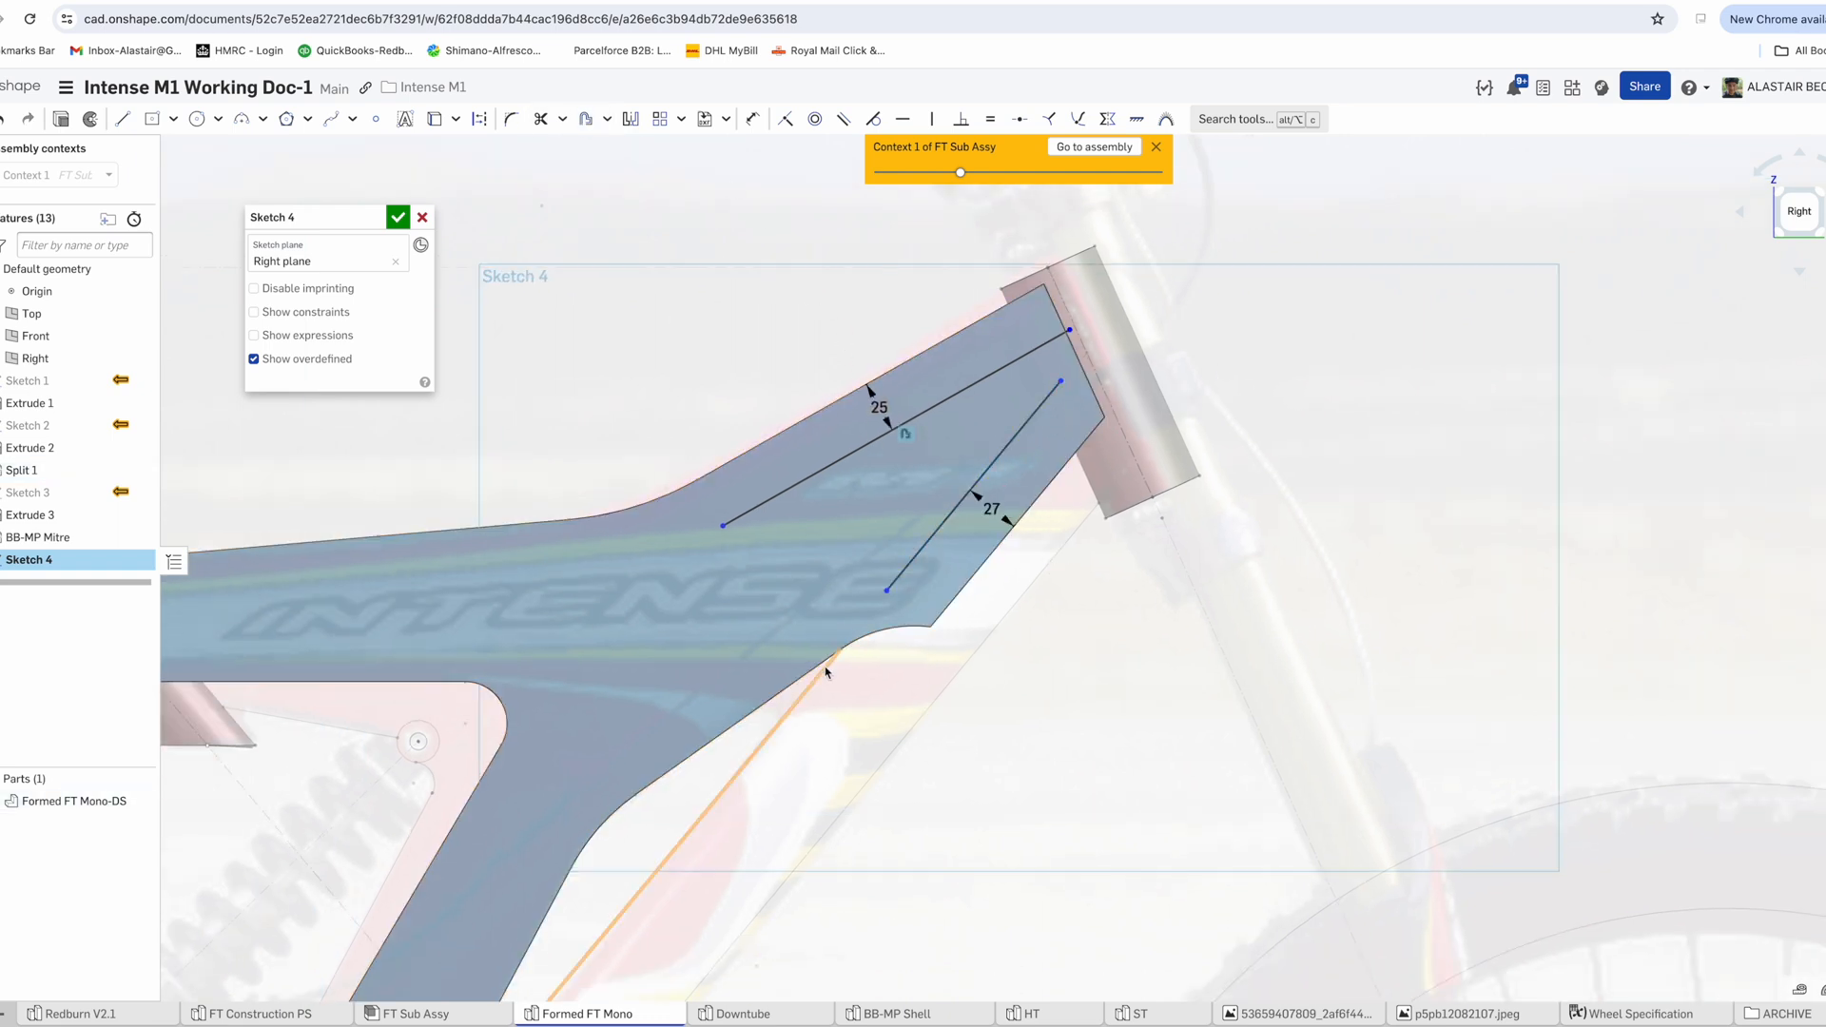
key("Return")
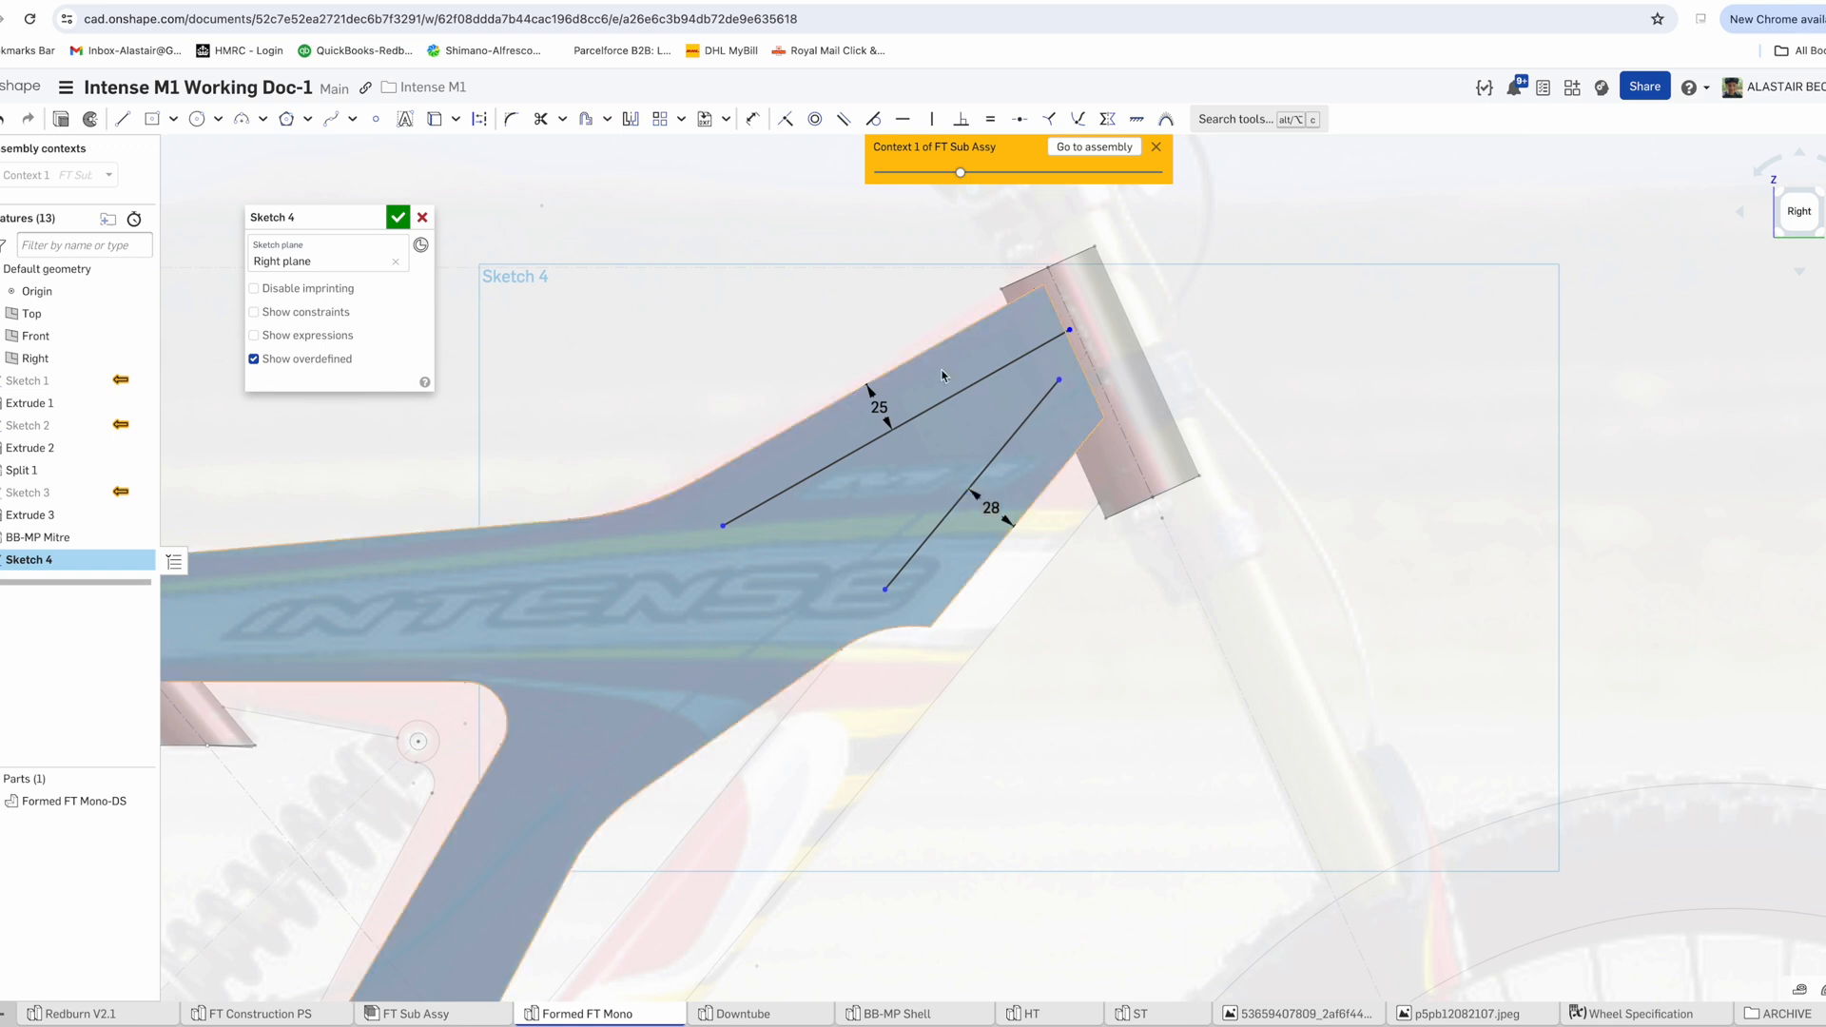
Shorten the two offset lines and join their front ends with an arc
scroll(1075, 379, "up", 1)
key("a")
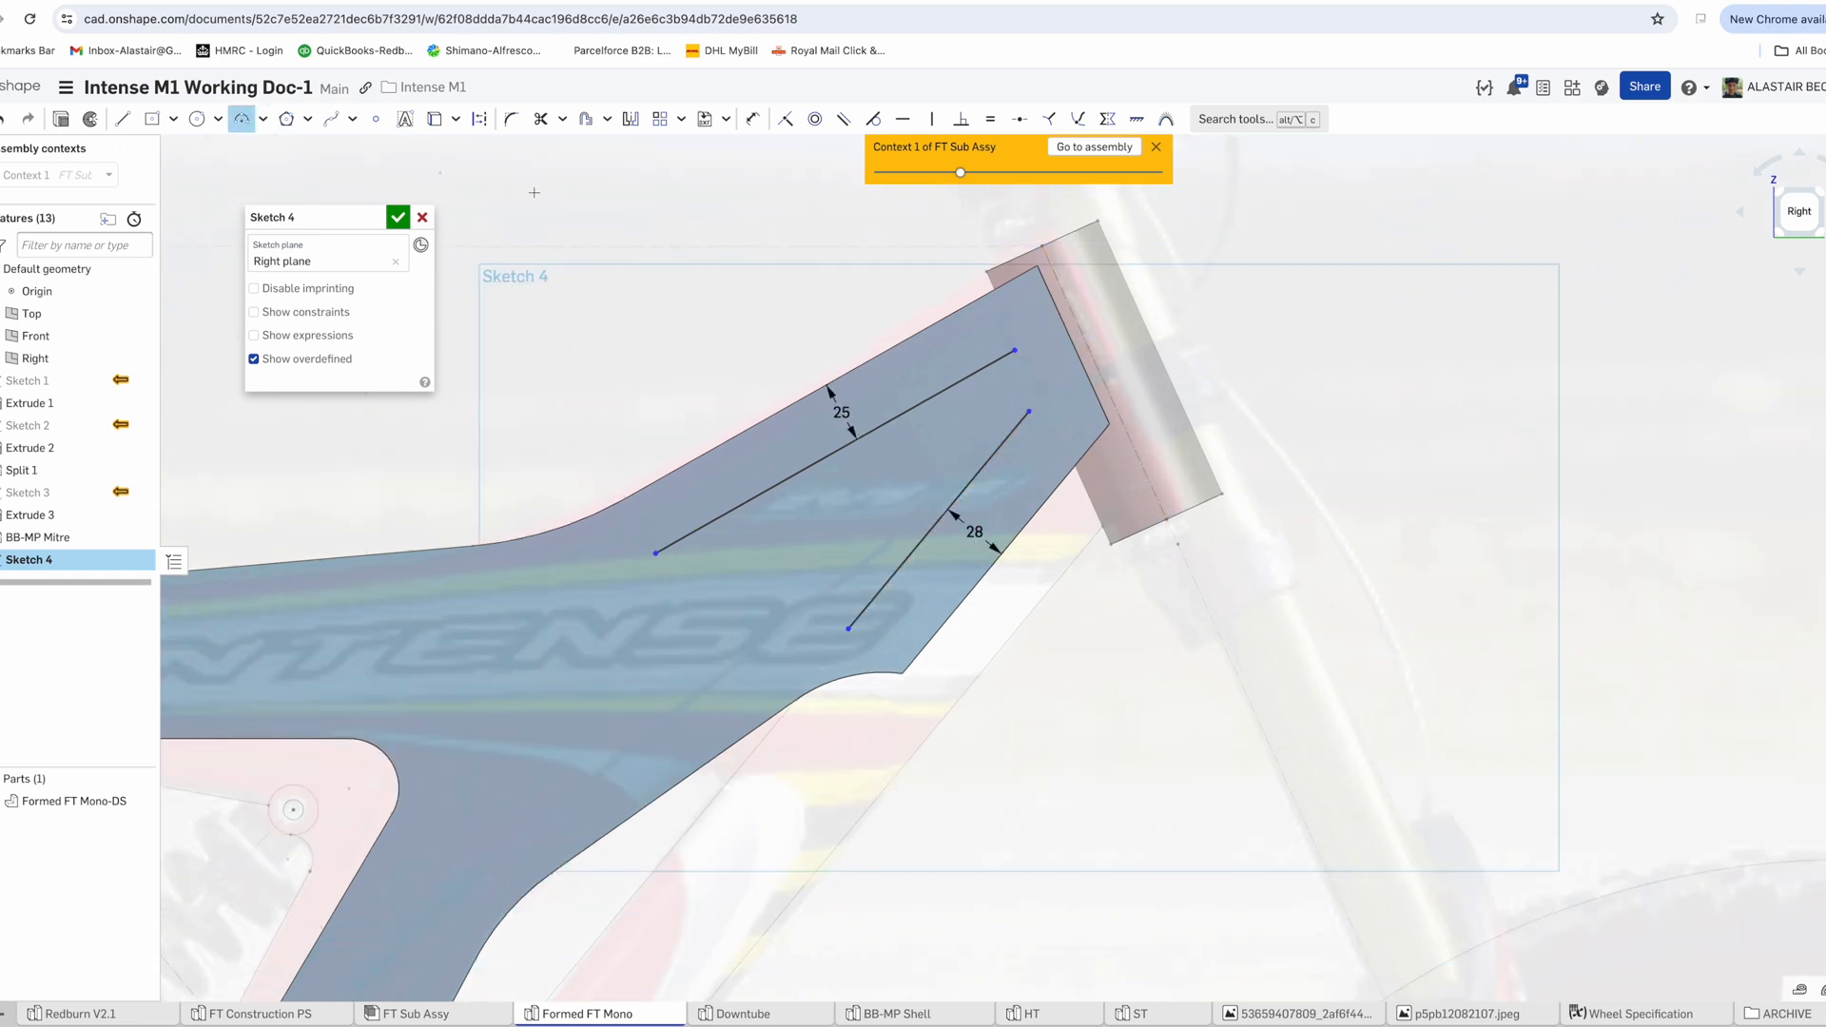
scroll(1029, 383, "up", 3)
left_click(1030, 382)
key("Escape")
left_click_drag(1010, 334, 962, 360)
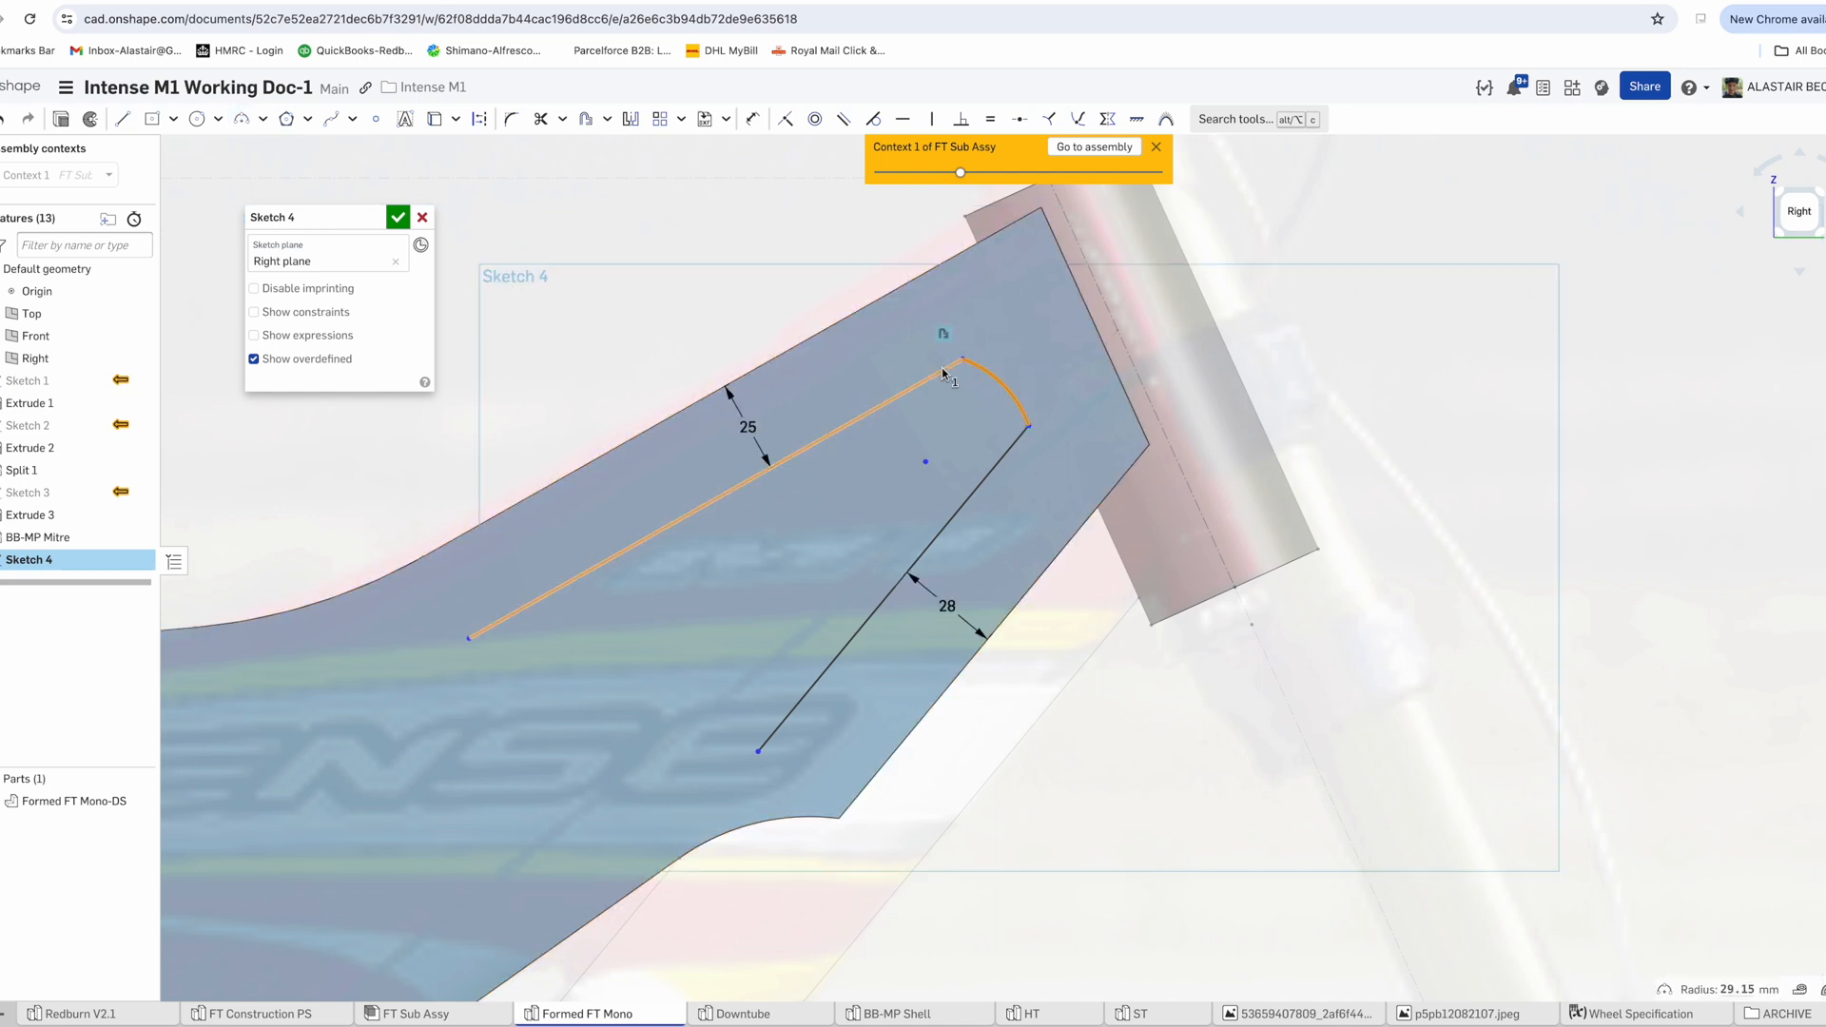
Make the front arc tangent to both offset lines and set its radius to 12.5 mm
left_click(1029, 425)
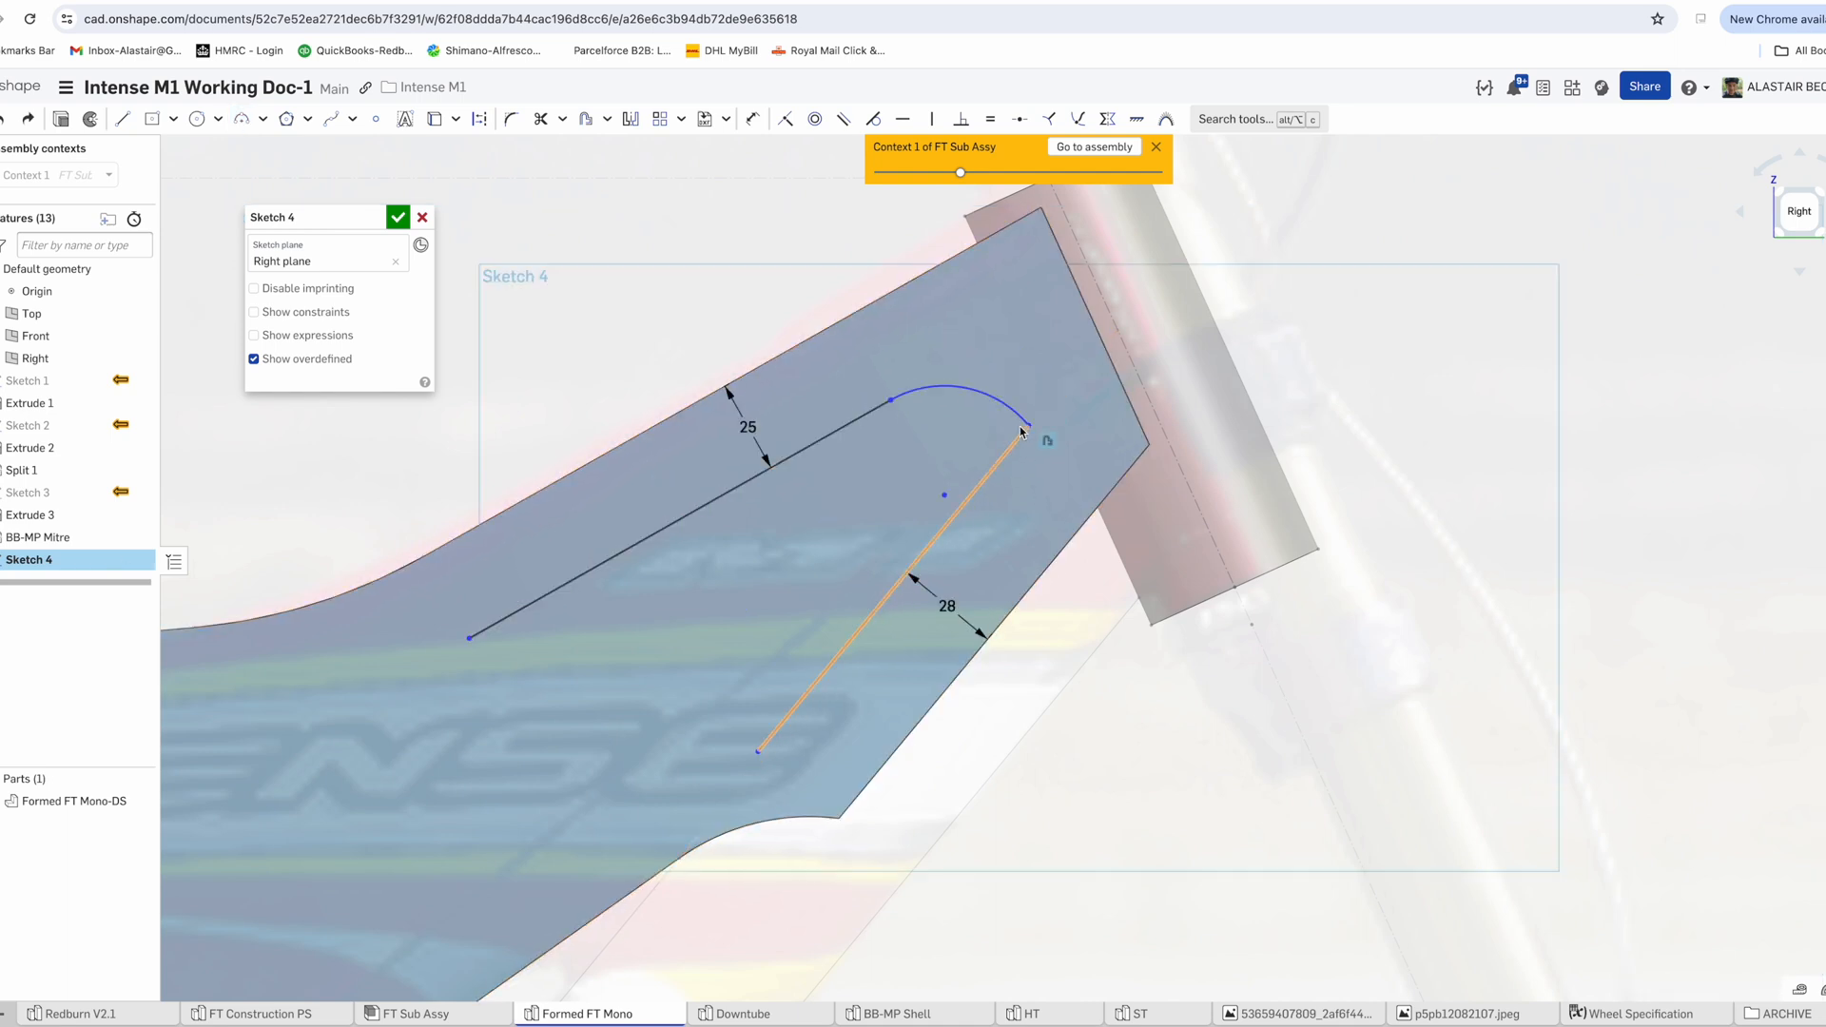
key("t")
left_click_drag(812, 548, 1022, 366)
left_click(752, 118)
left_click(1017, 363)
scroll(1014, 364, "up", 1)
left_click(999, 382)
key("Return")
scroll(781, 428, "down", 5)
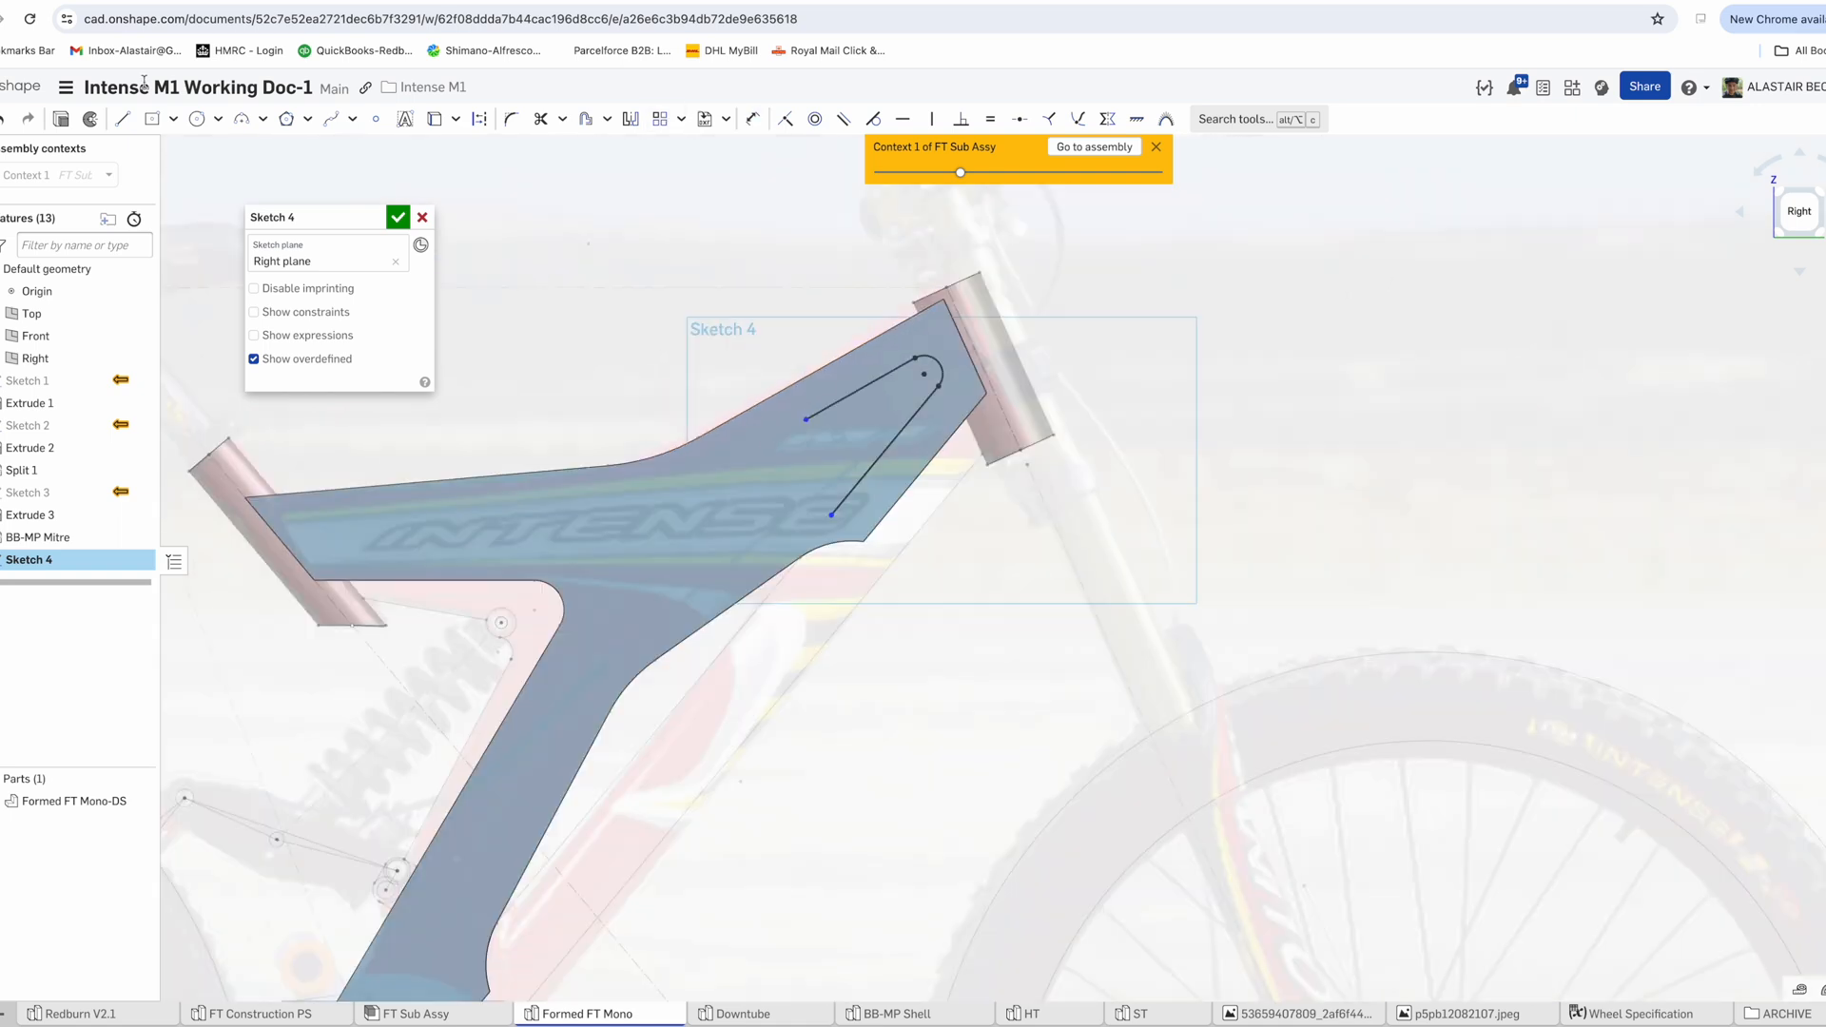
Close the rear of the outline with a slanted line and a 10 mm radius arc at its lower corner
key("l")
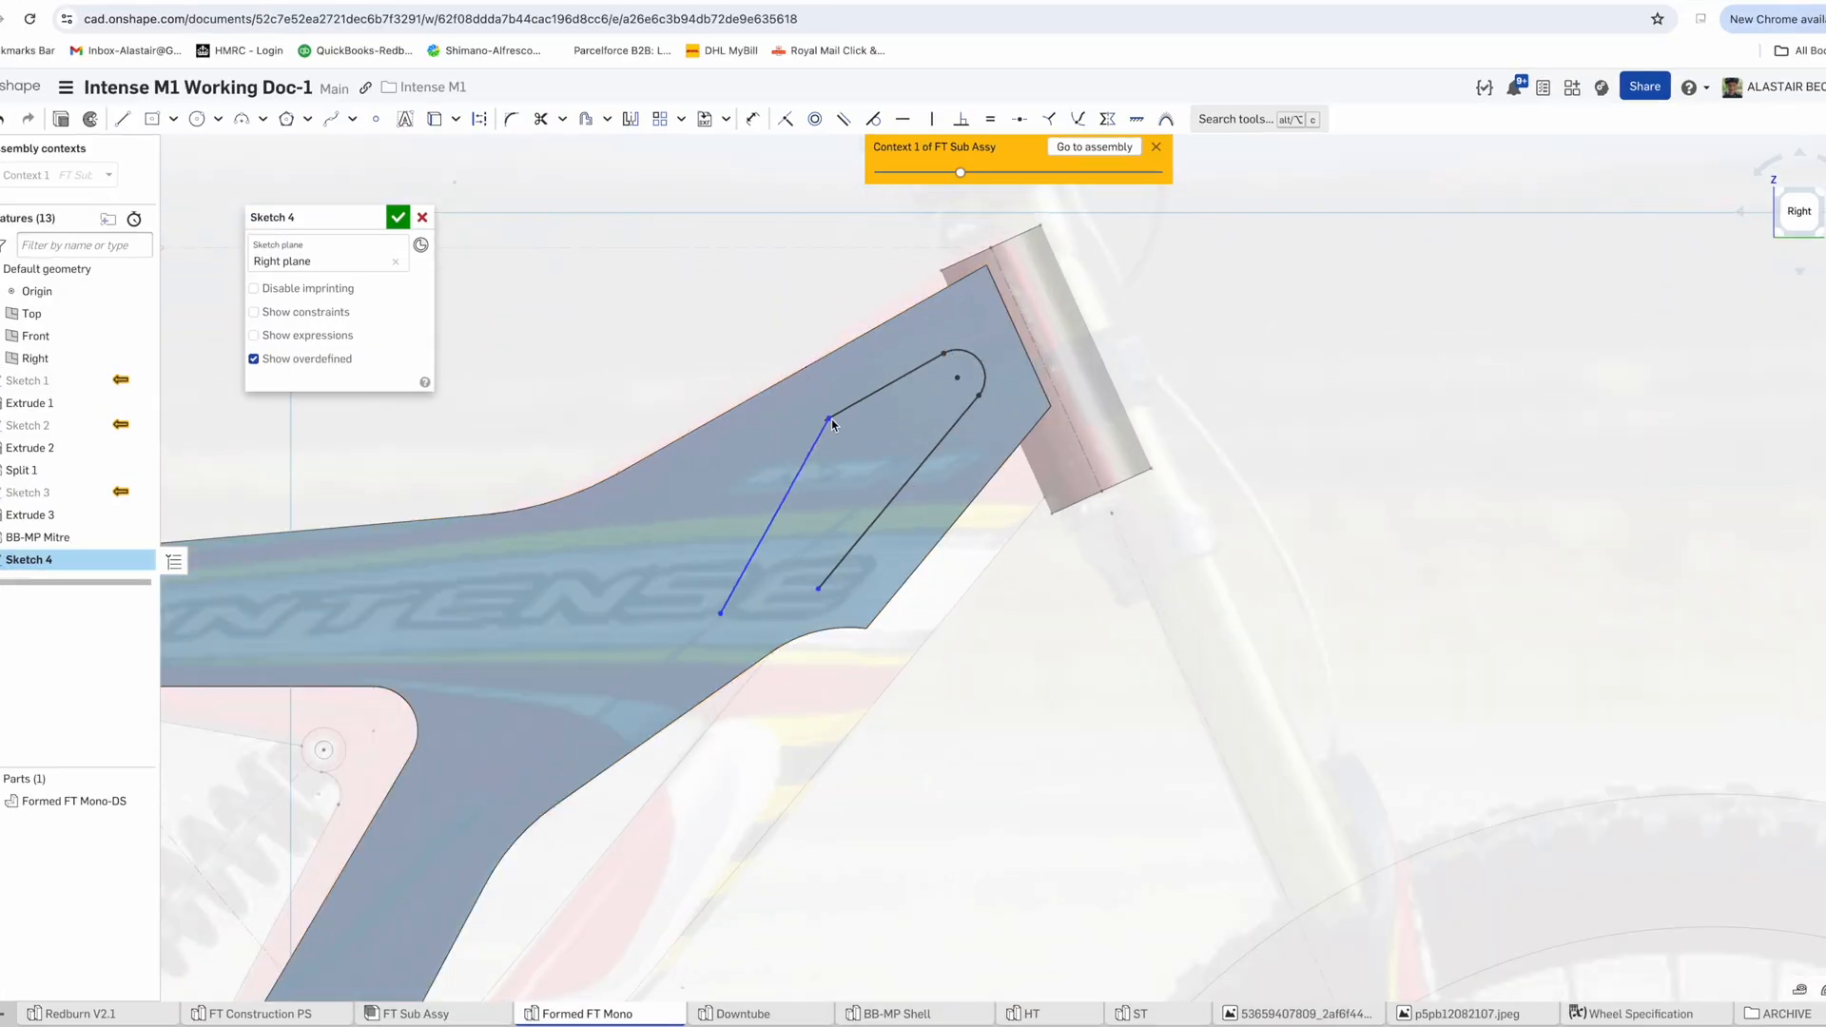
scroll(830, 427, "down", 3)
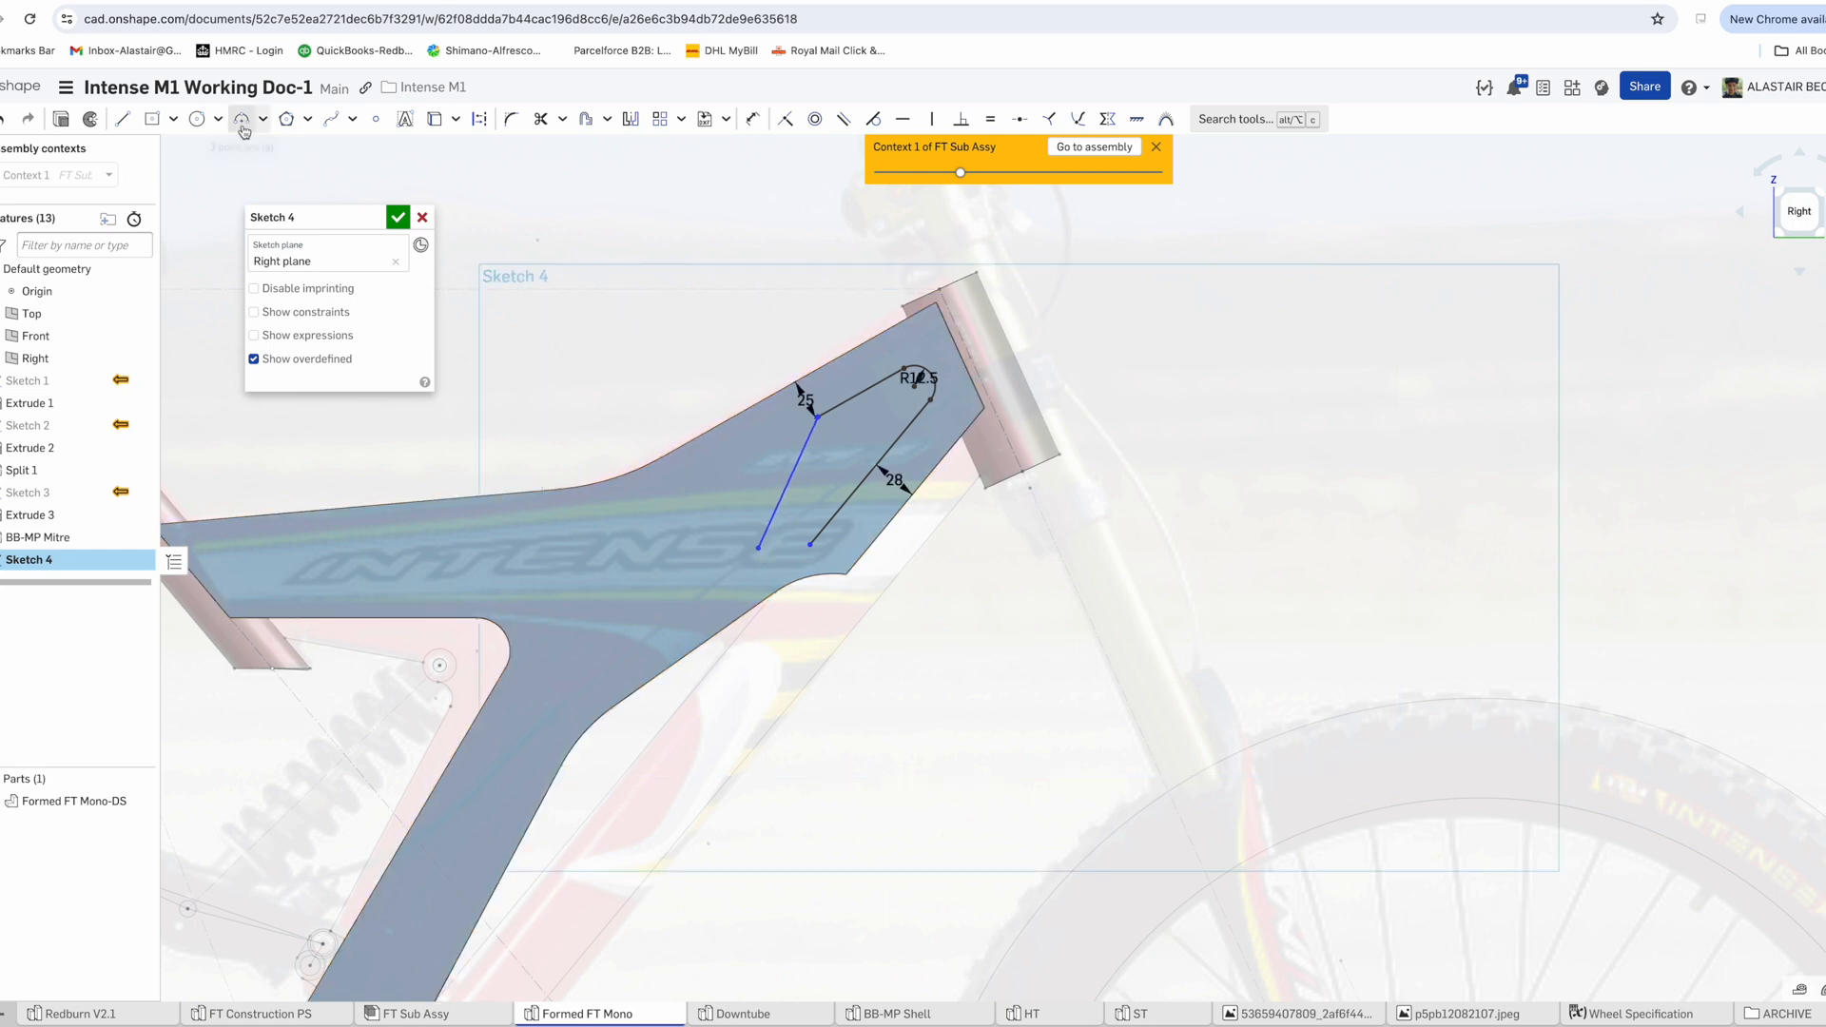
left_click(242, 118)
scroll(811, 529, "up", 3)
left_click(767, 537)
key("Escape")
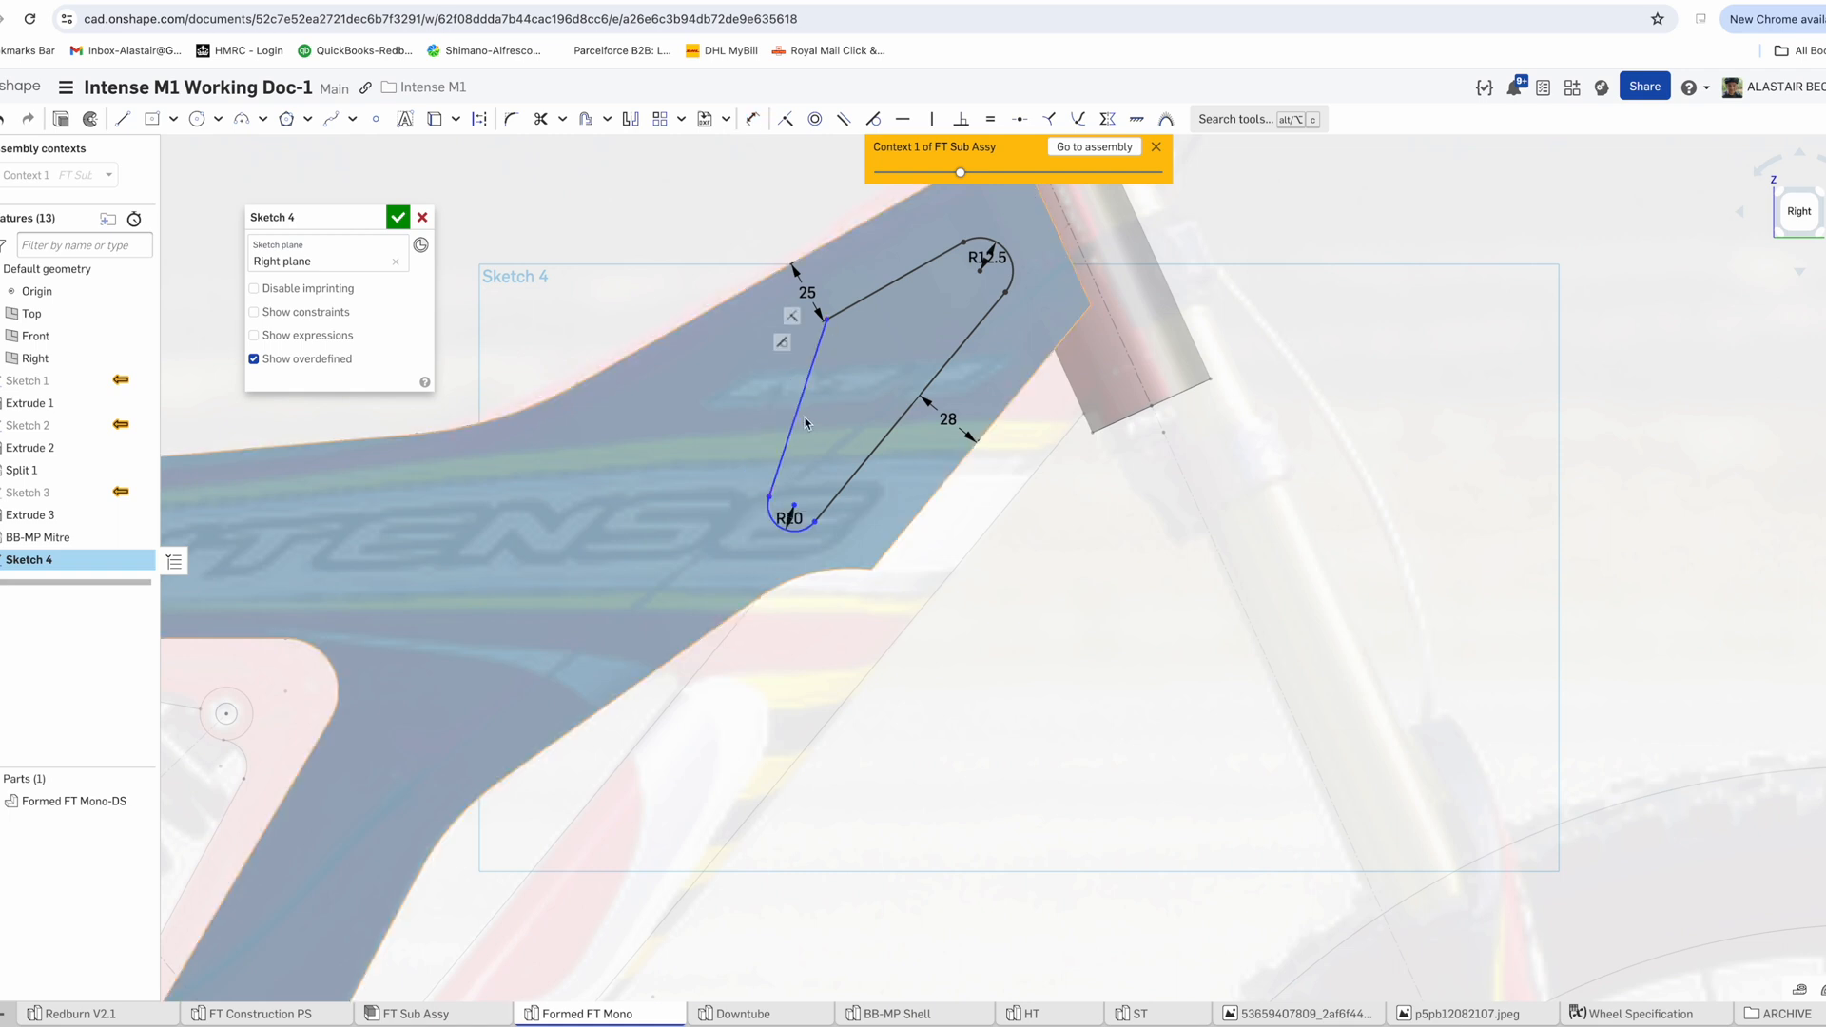
scroll(809, 416, "down", 3)
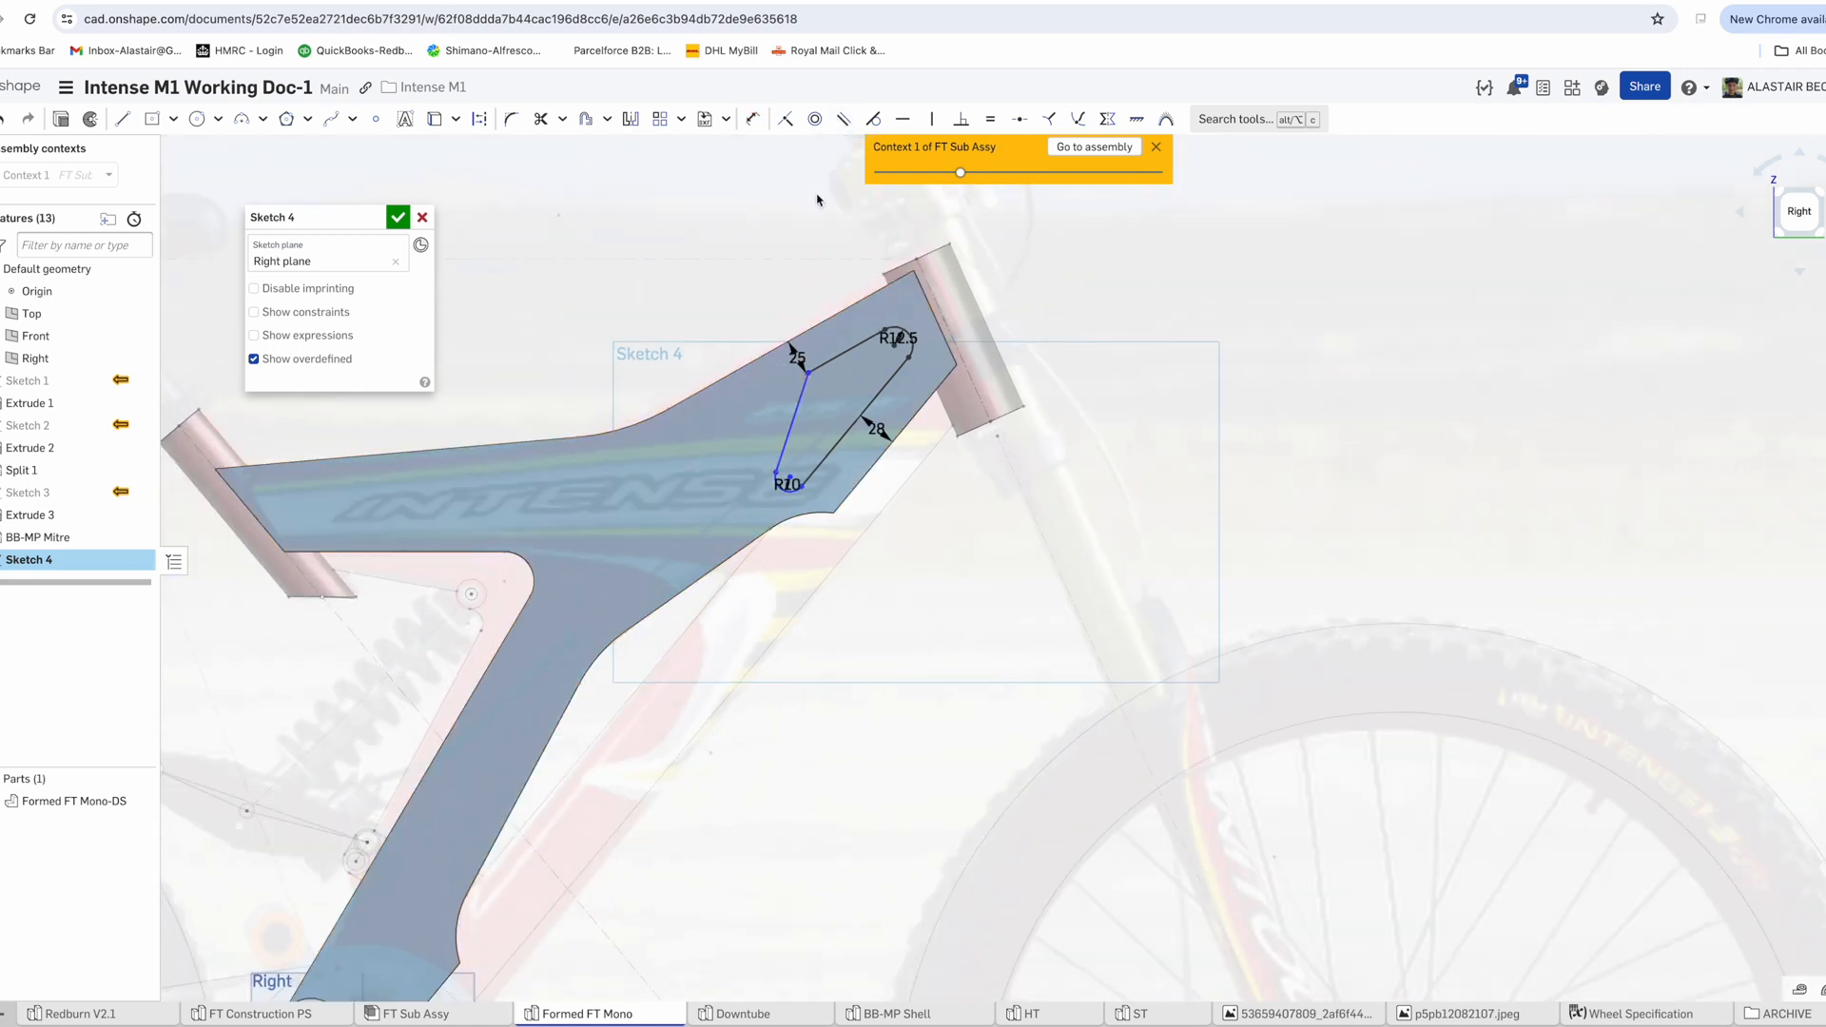
Dimension the angle between the outline's slanted rear line and its lower offset line at 25°
left_click_drag(807, 373, 822, 366)
key("super+z")
scroll(813, 405, "up", 3)
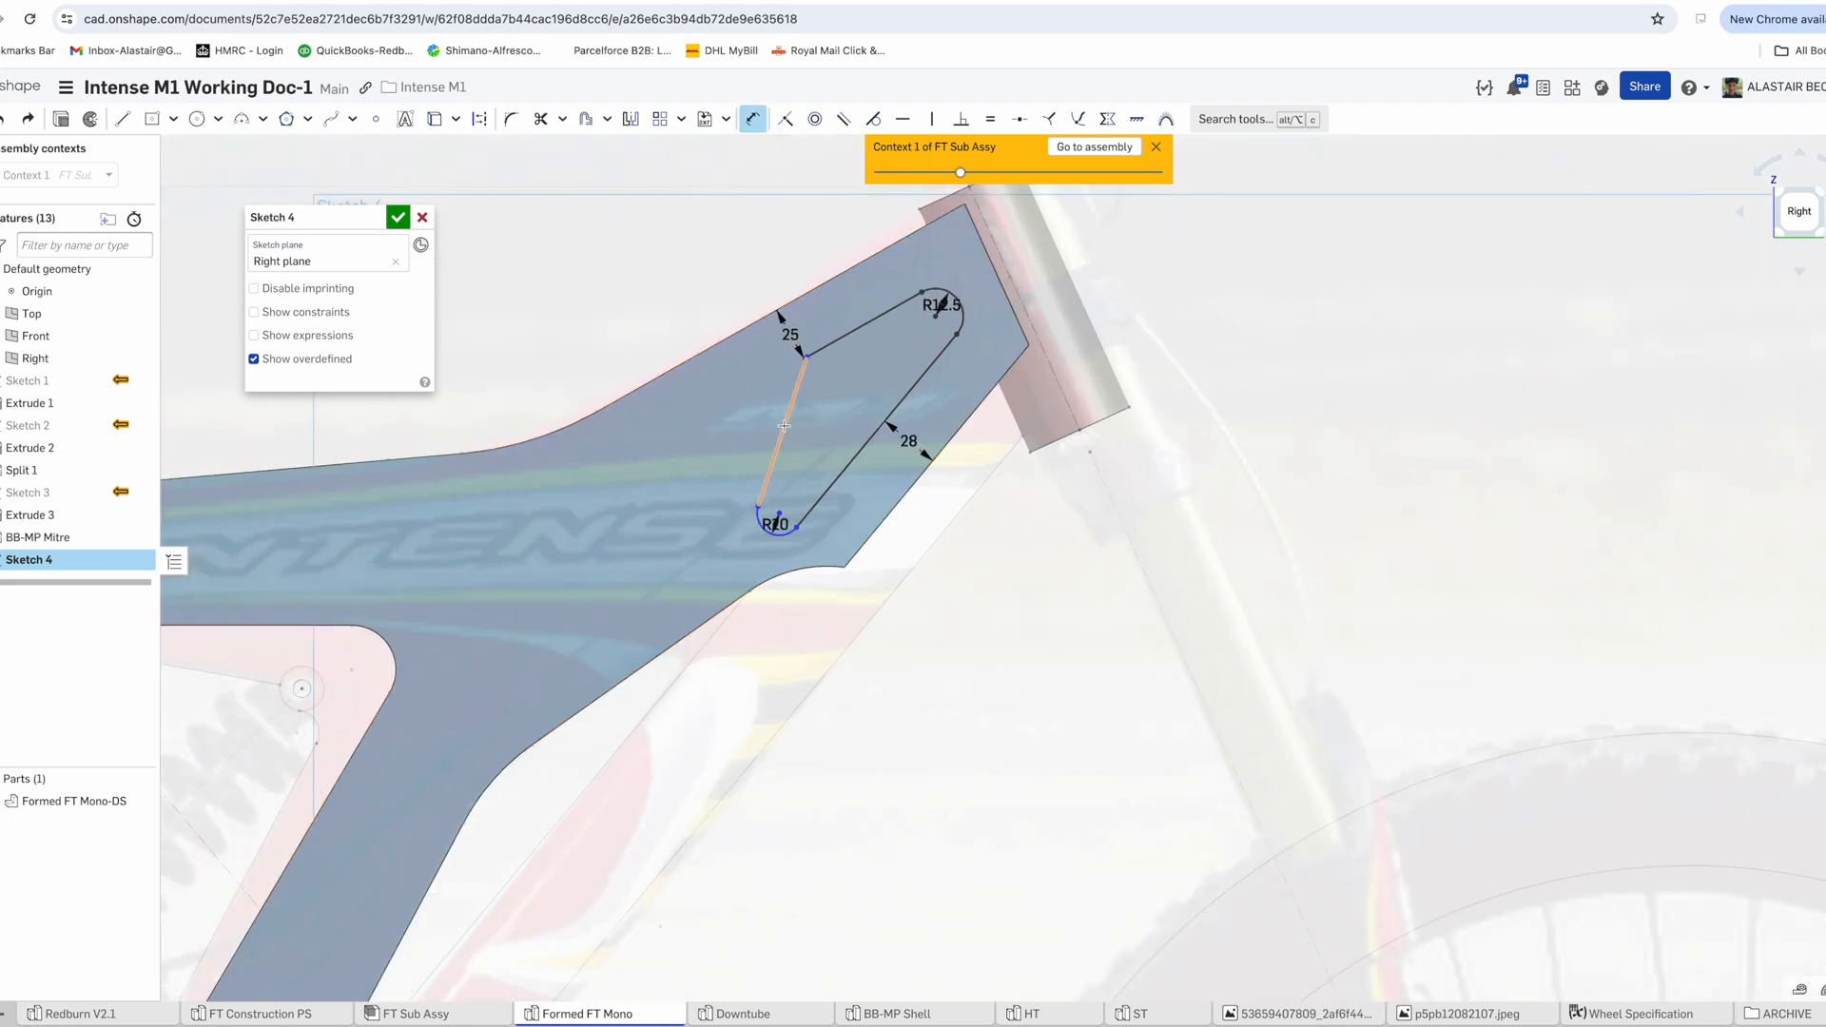
left_click(849, 409)
key("Escape")
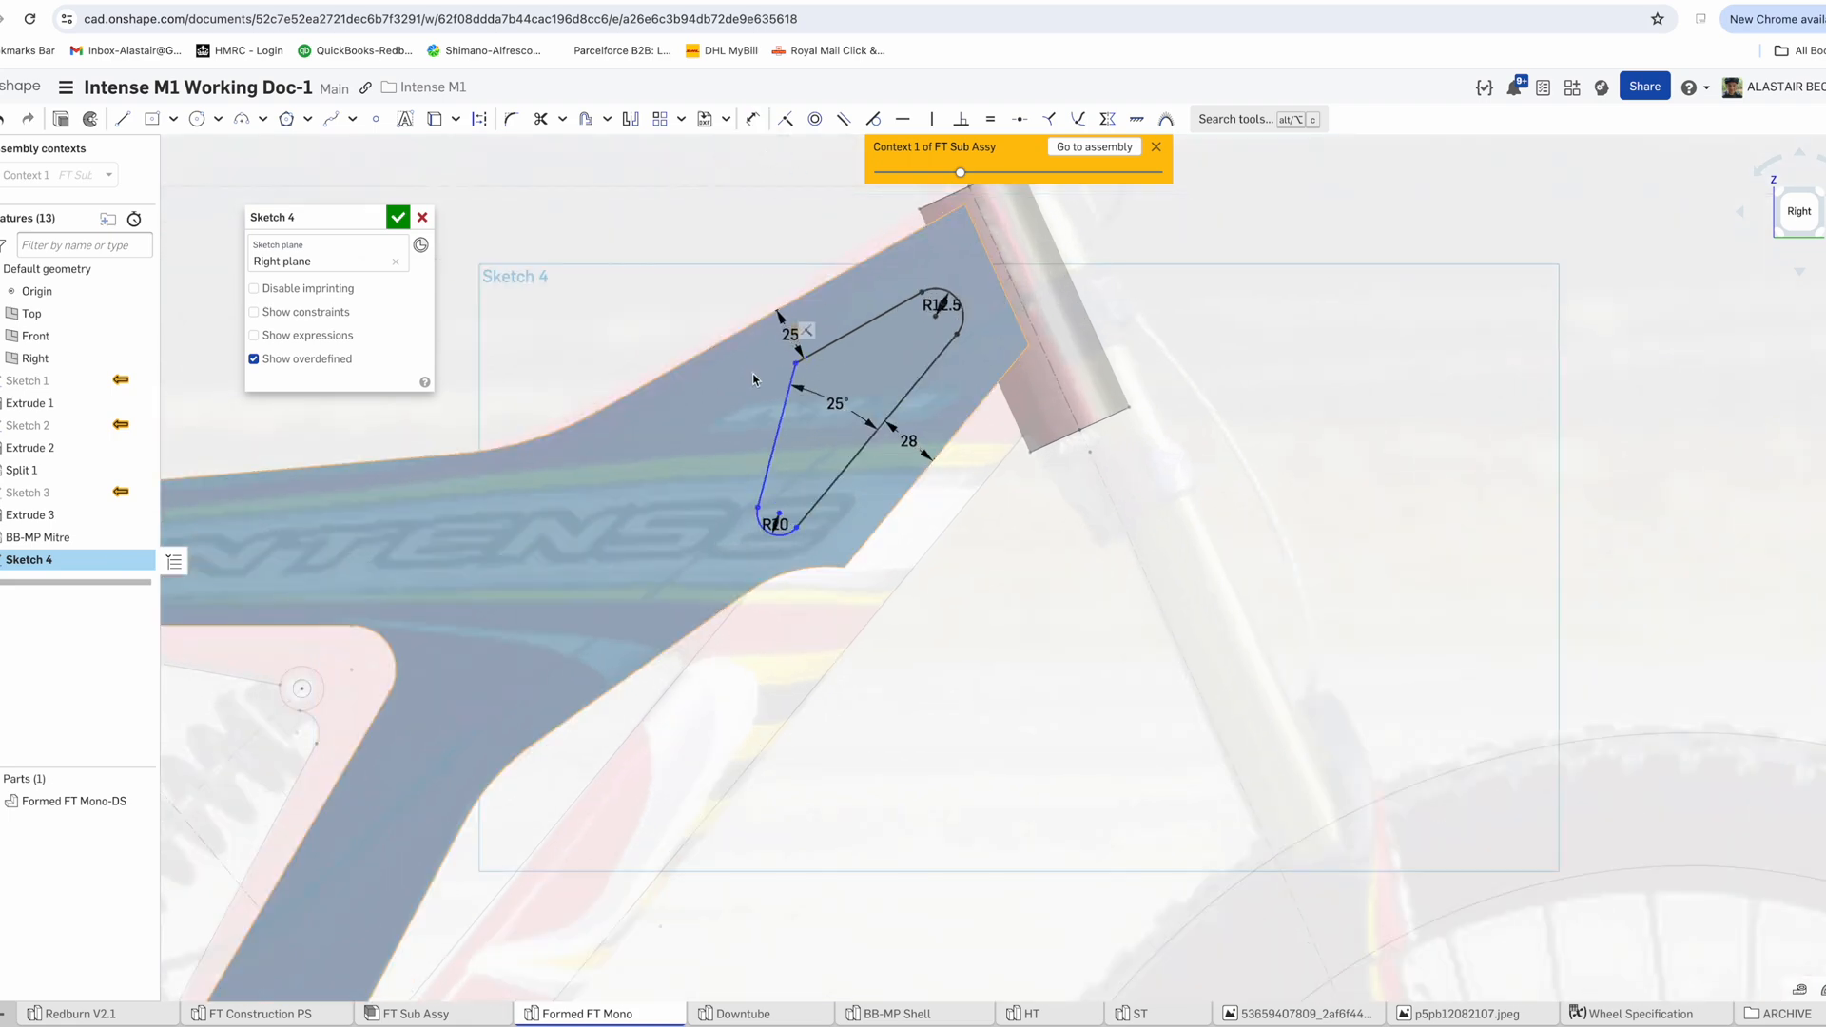
Reposition the 25 mm and radius dimension labels so they sit clear of the outline's corners
scroll(753, 375, "down", 1)
scroll(779, 429, "up", 2)
mouse_move(791, 330)
left_mouse_down()
mouse_move(770, 343)
mouse_move(785, 325)
left_mouse_up()
scroll(972, 292, "up", 2)
left_click(972, 292)
left_click(1066, 288)
left_click(1356, 247)
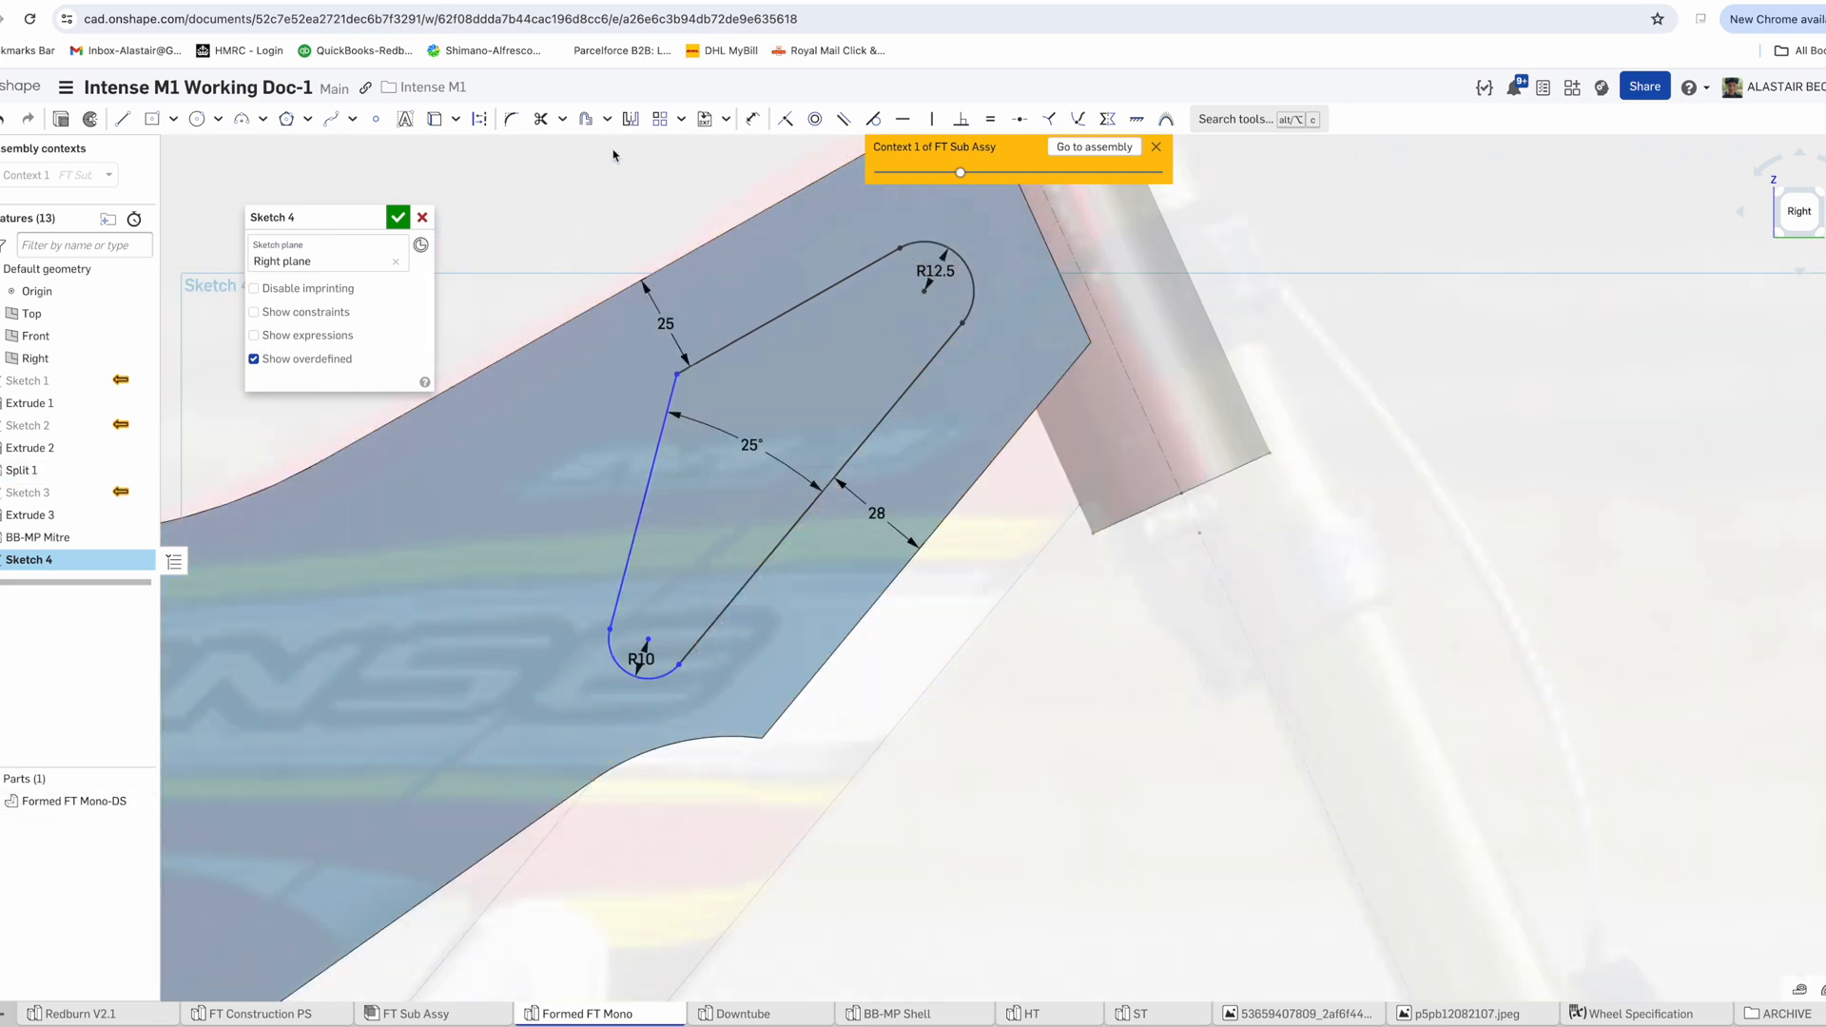
Set the gap between the outline's lower corner arc and the part's lower edge to 20 mm
left_click(652, 749)
scroll(655, 716, "up", 3)
left_click(656, 716)
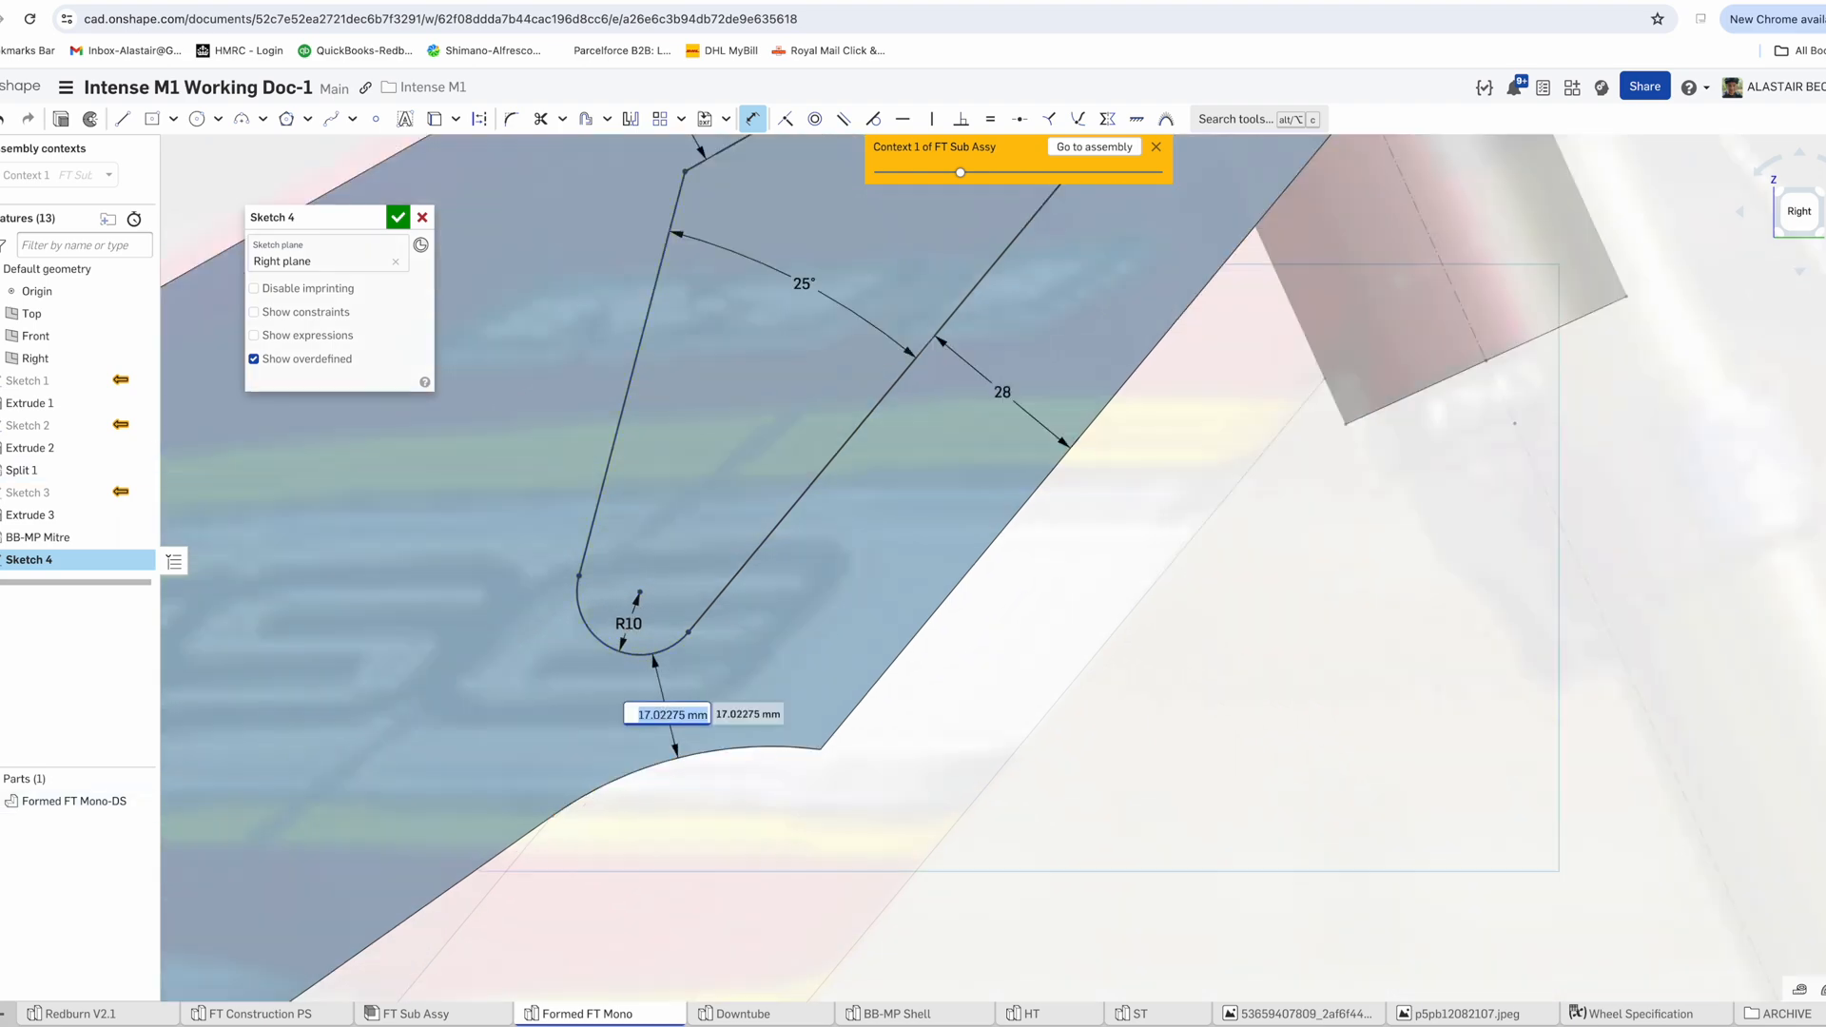
type("20")
key("Return")
scroll(563, 687, "down", 5)
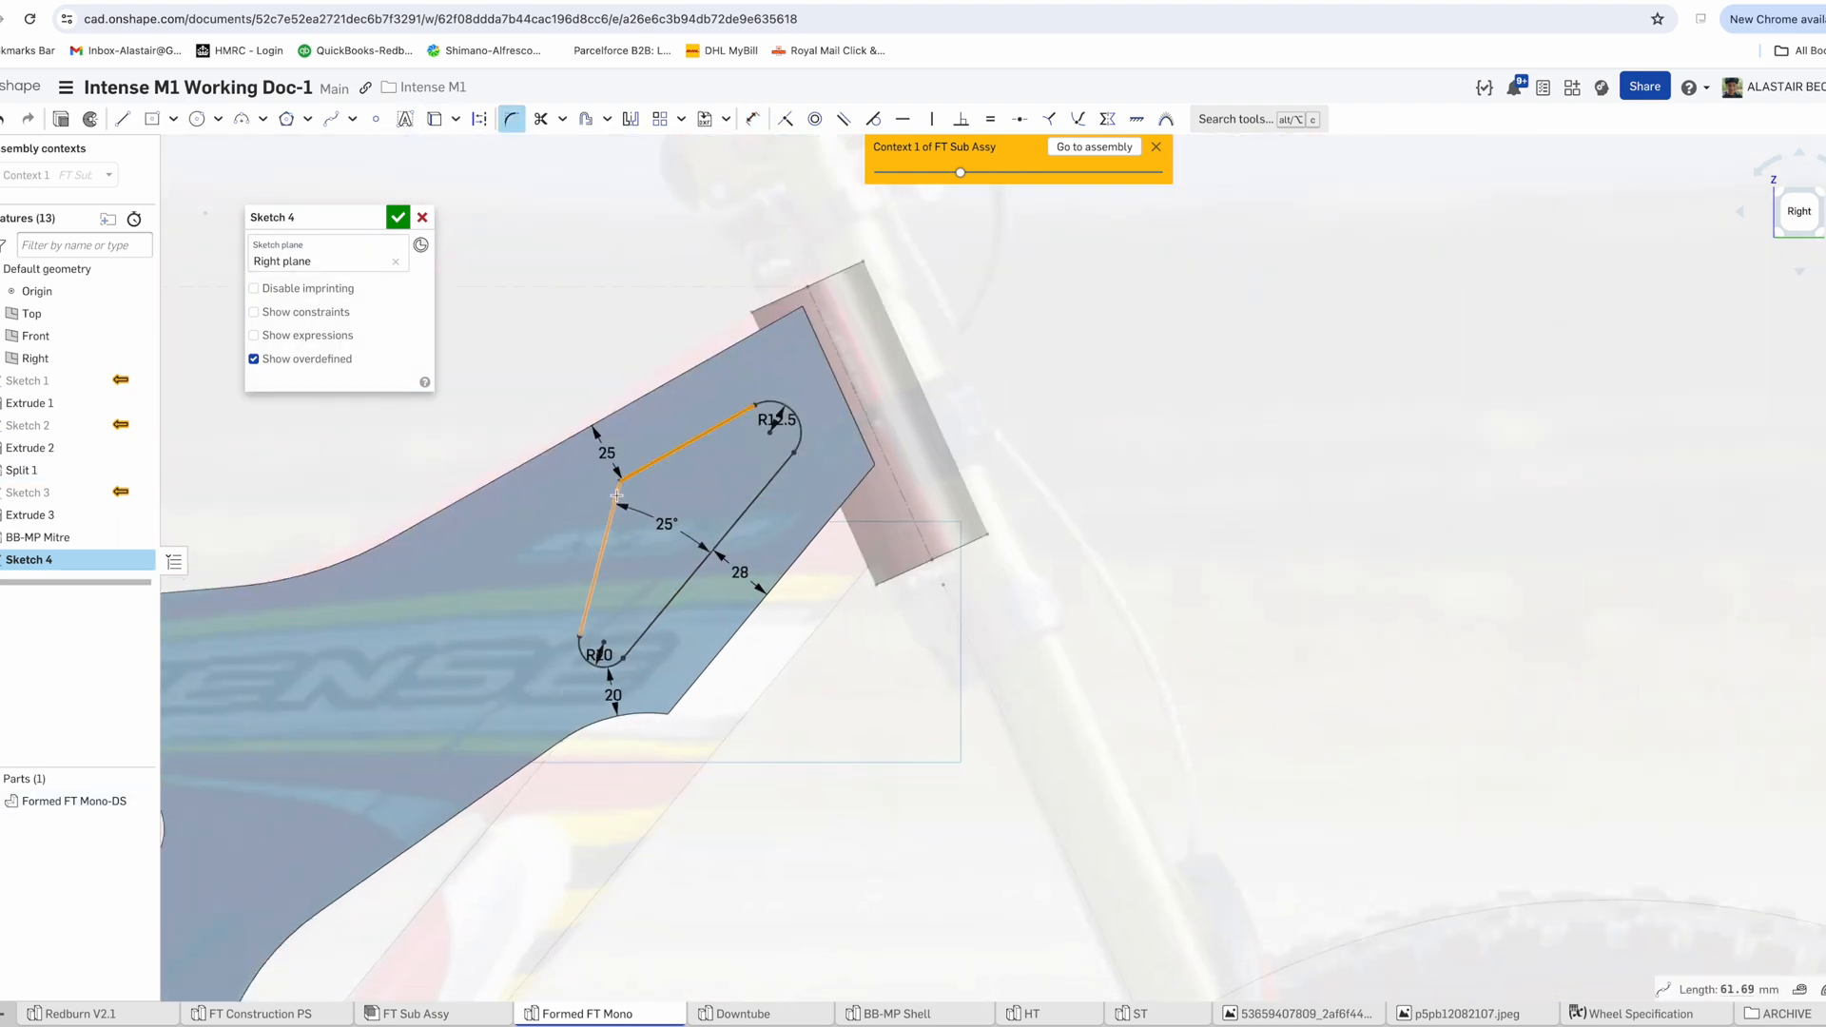
Round the outline's upper rear corner with a 10 mm sketch fillet
left_click(616, 495)
type("10")
key("Return")
scroll(822, 517, "down", 5)
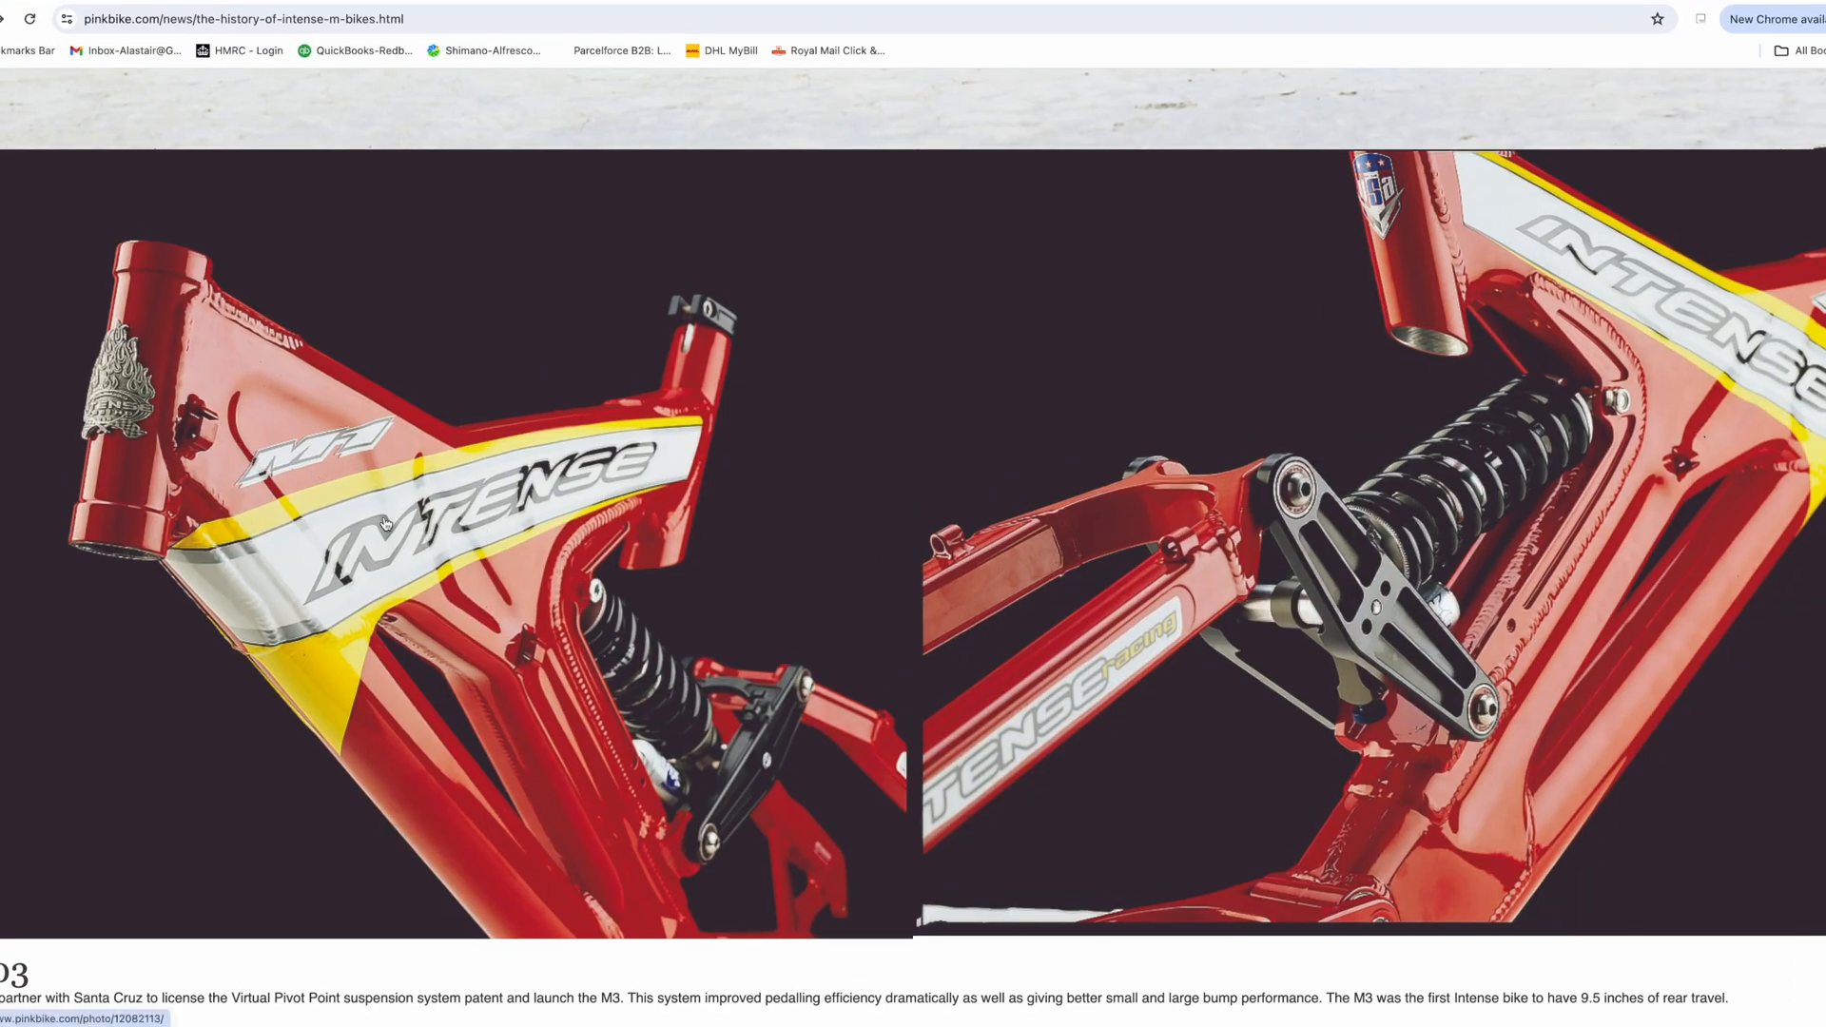
Switch from the pinkbike reference photos back to the frame sketch in Onshape and check the offset lines on the lower leg
key("ctrl+Up")
left_click(1227, 399)
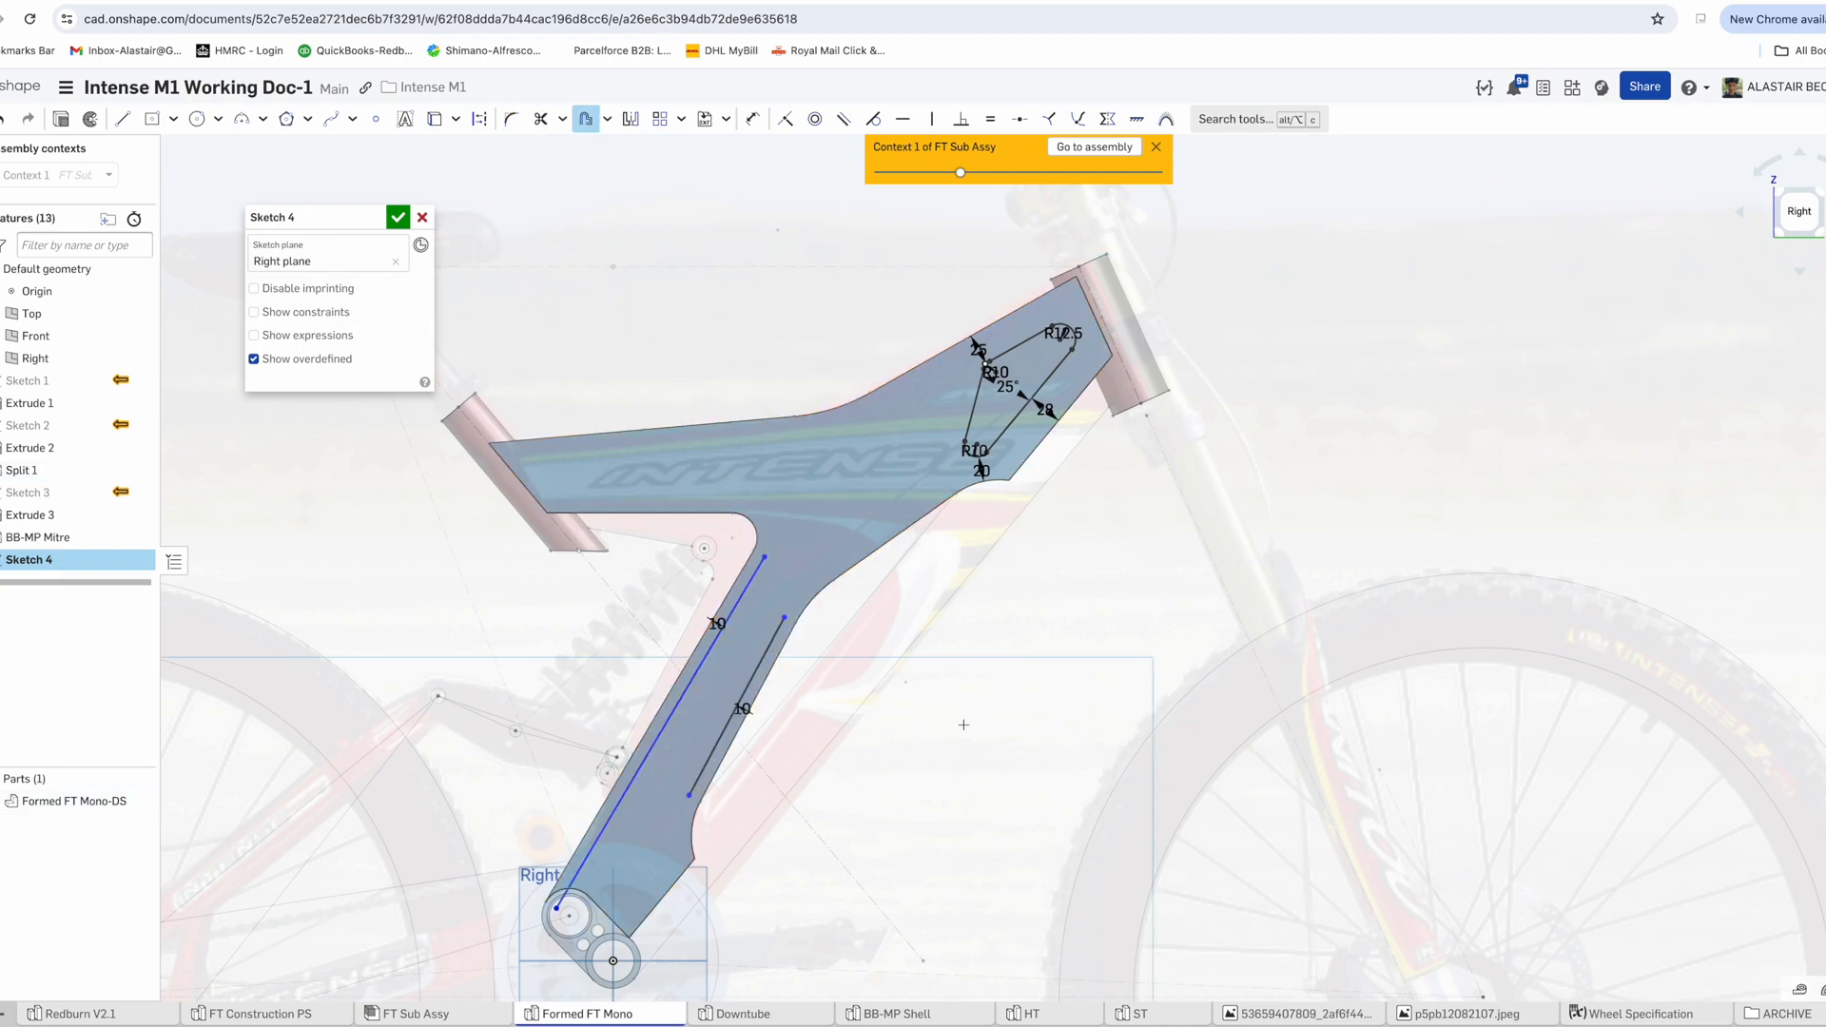
scroll(799, 642, "up", 4)
scroll(725, 535, "down", 1)
scroll(722, 531, "down", 2)
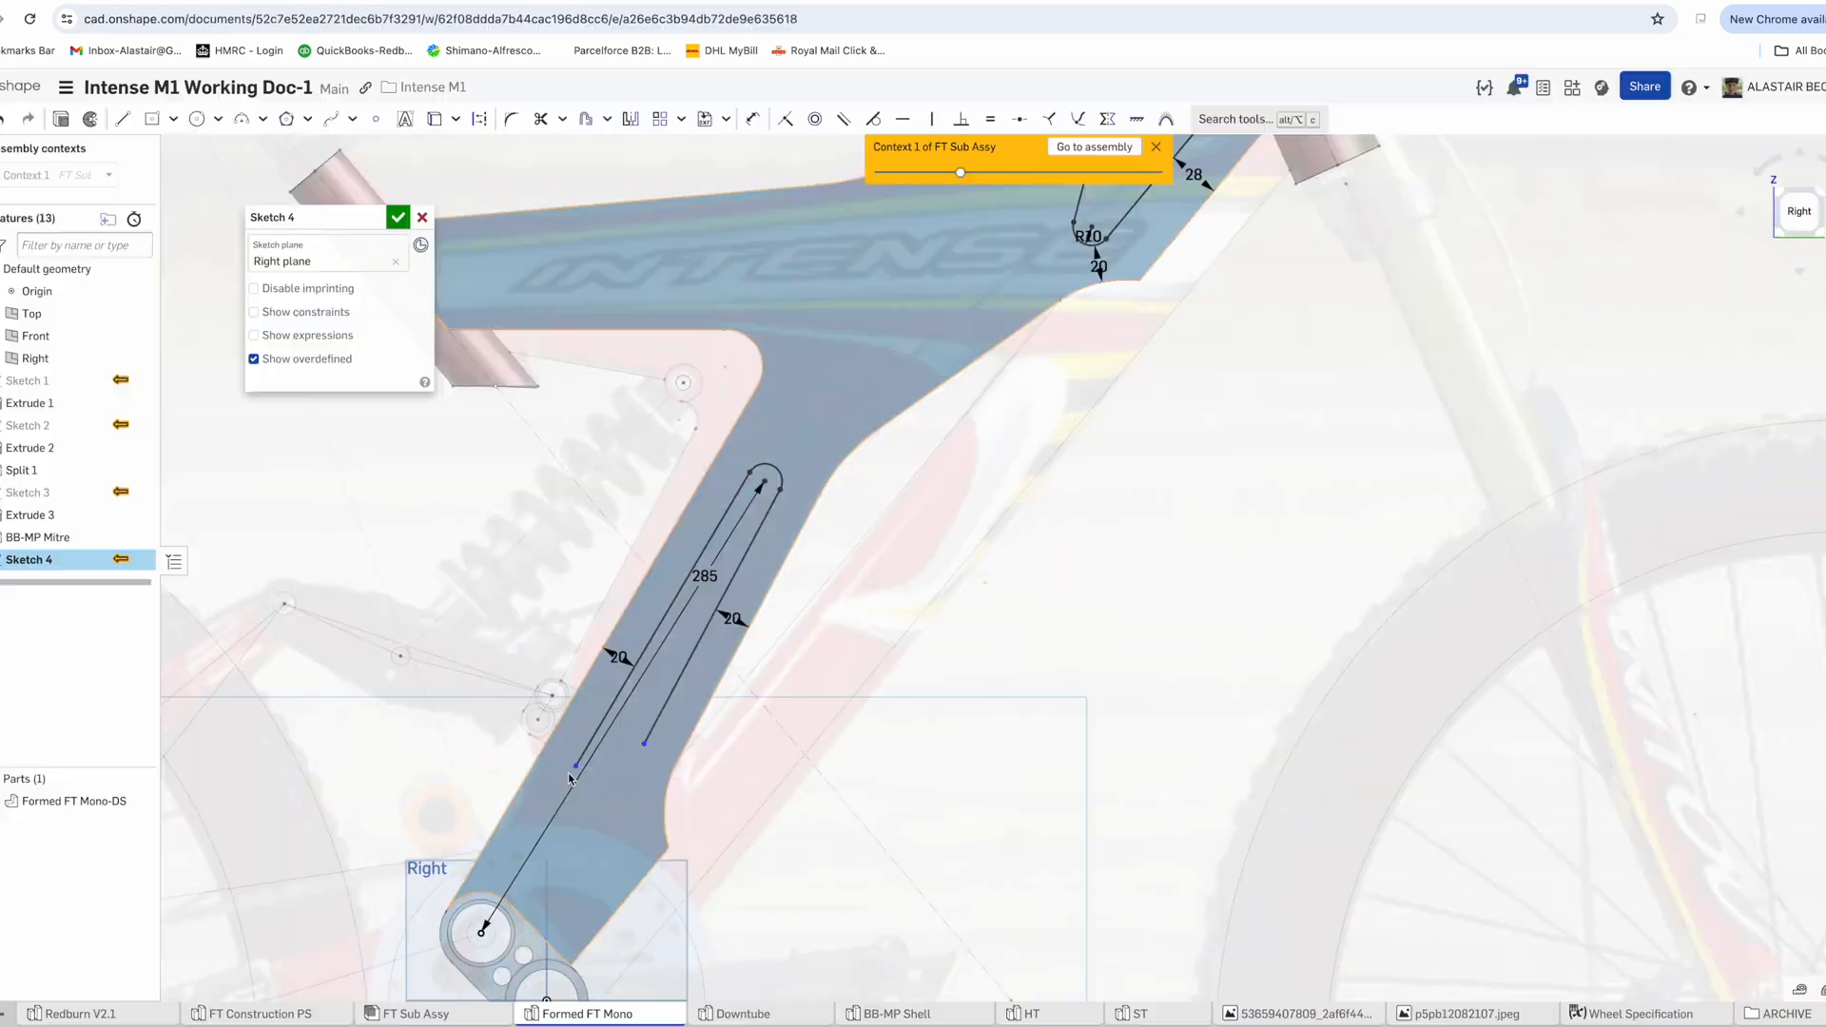
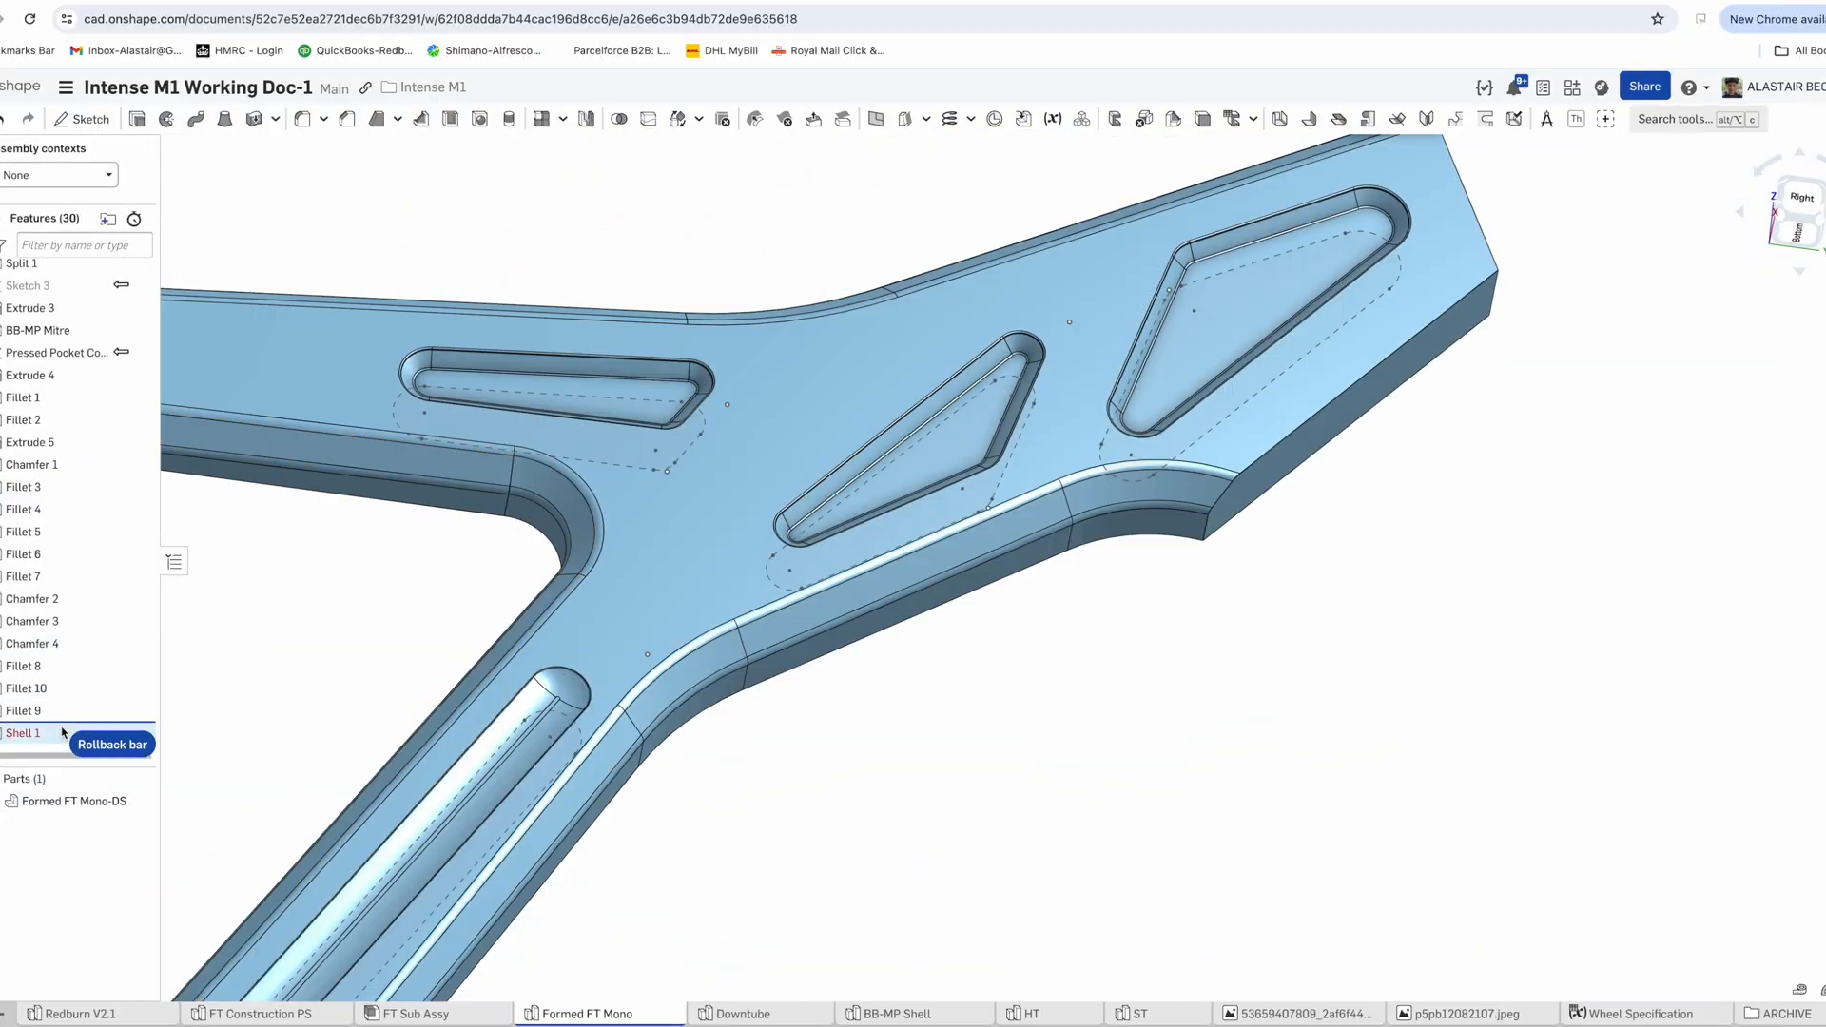
Roll the feature history back to just before Chamfer 2 and remove Fillets 5, 6 and 7
left_click(29, 686)
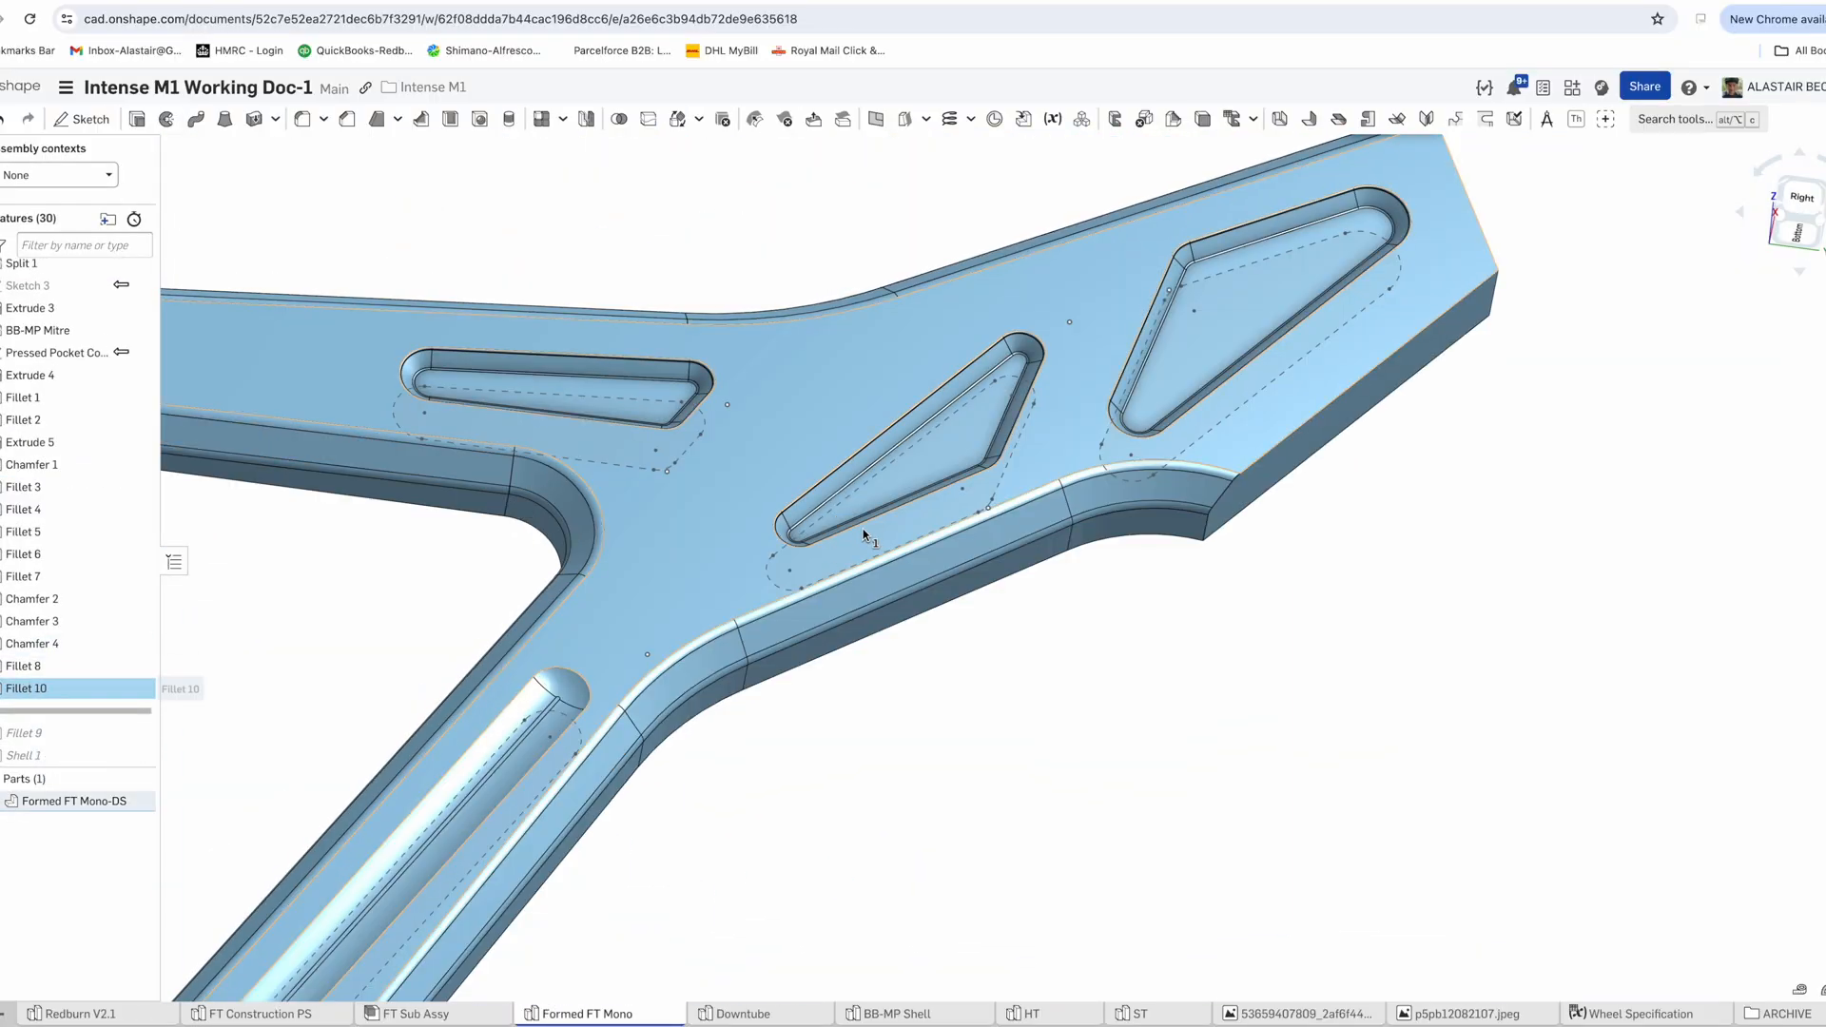
scroll(446, 605, "down", 3)
left_click_drag(60, 687, 61, 597)
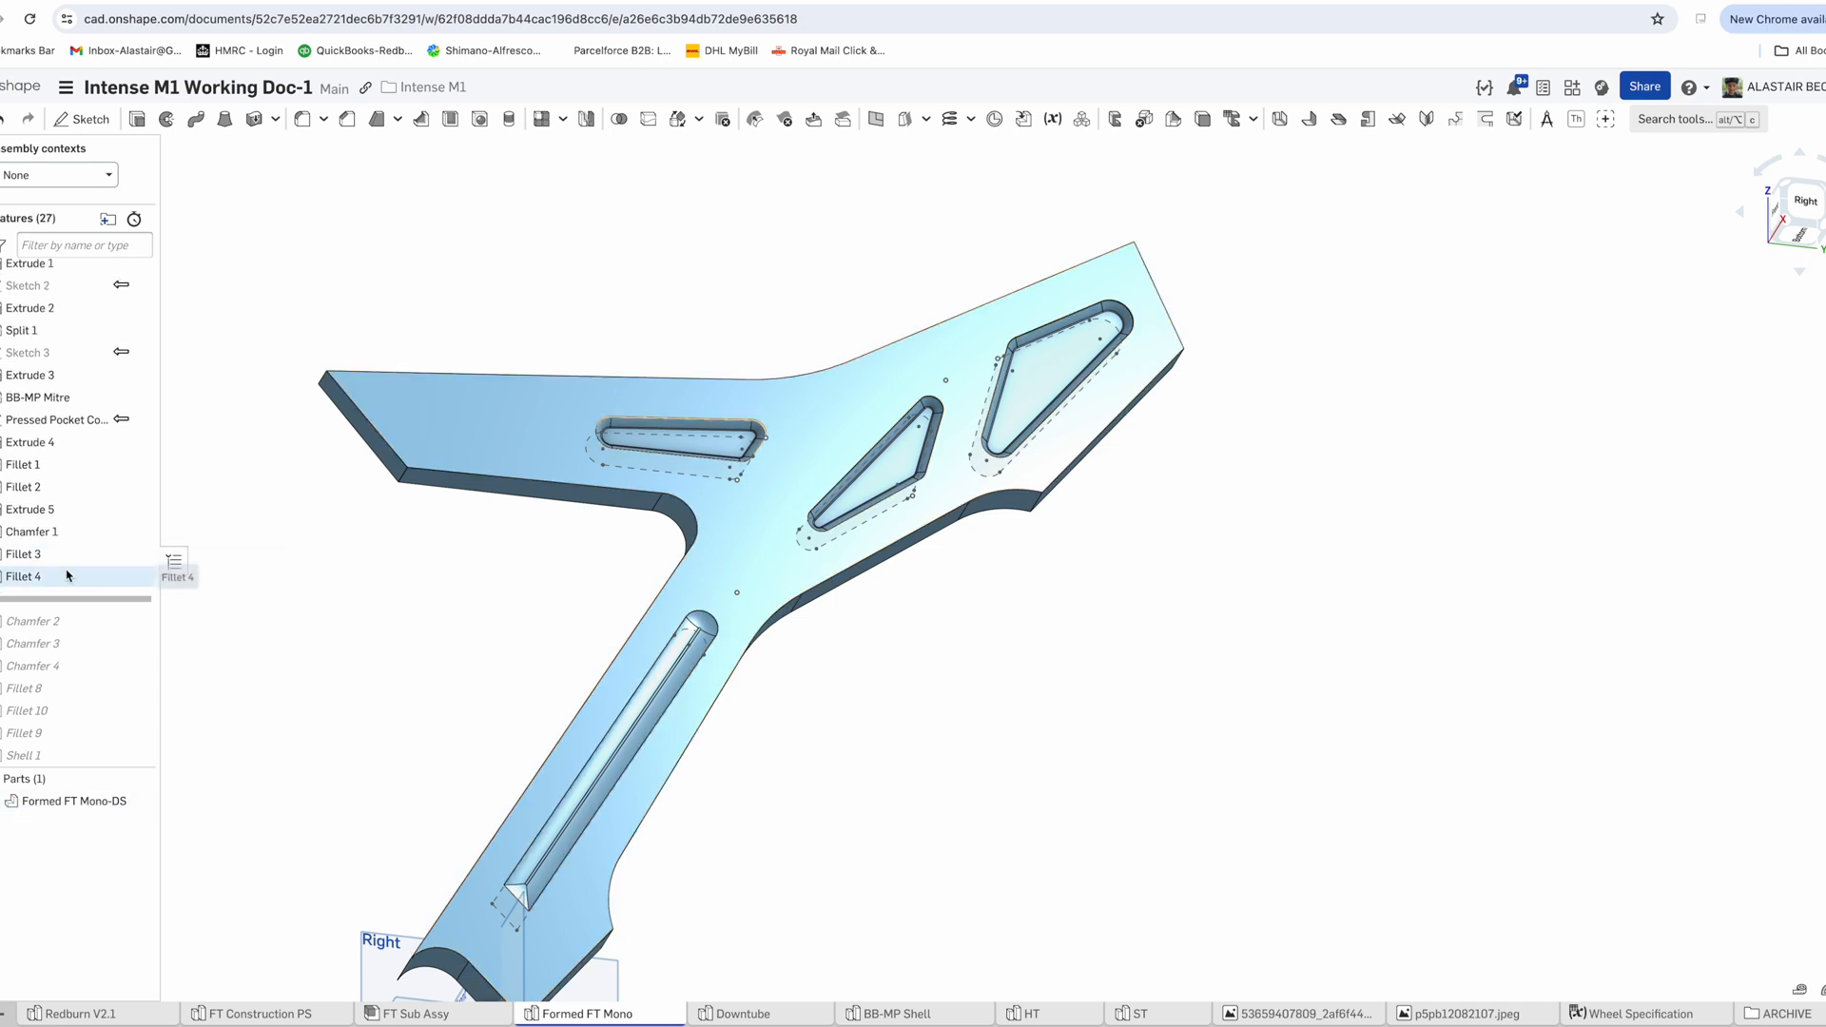
Delete Chamfer 1, Fillet 3, Fillet 4 and the Extrude 5 that cuts the three upper pockets
key("Delete")
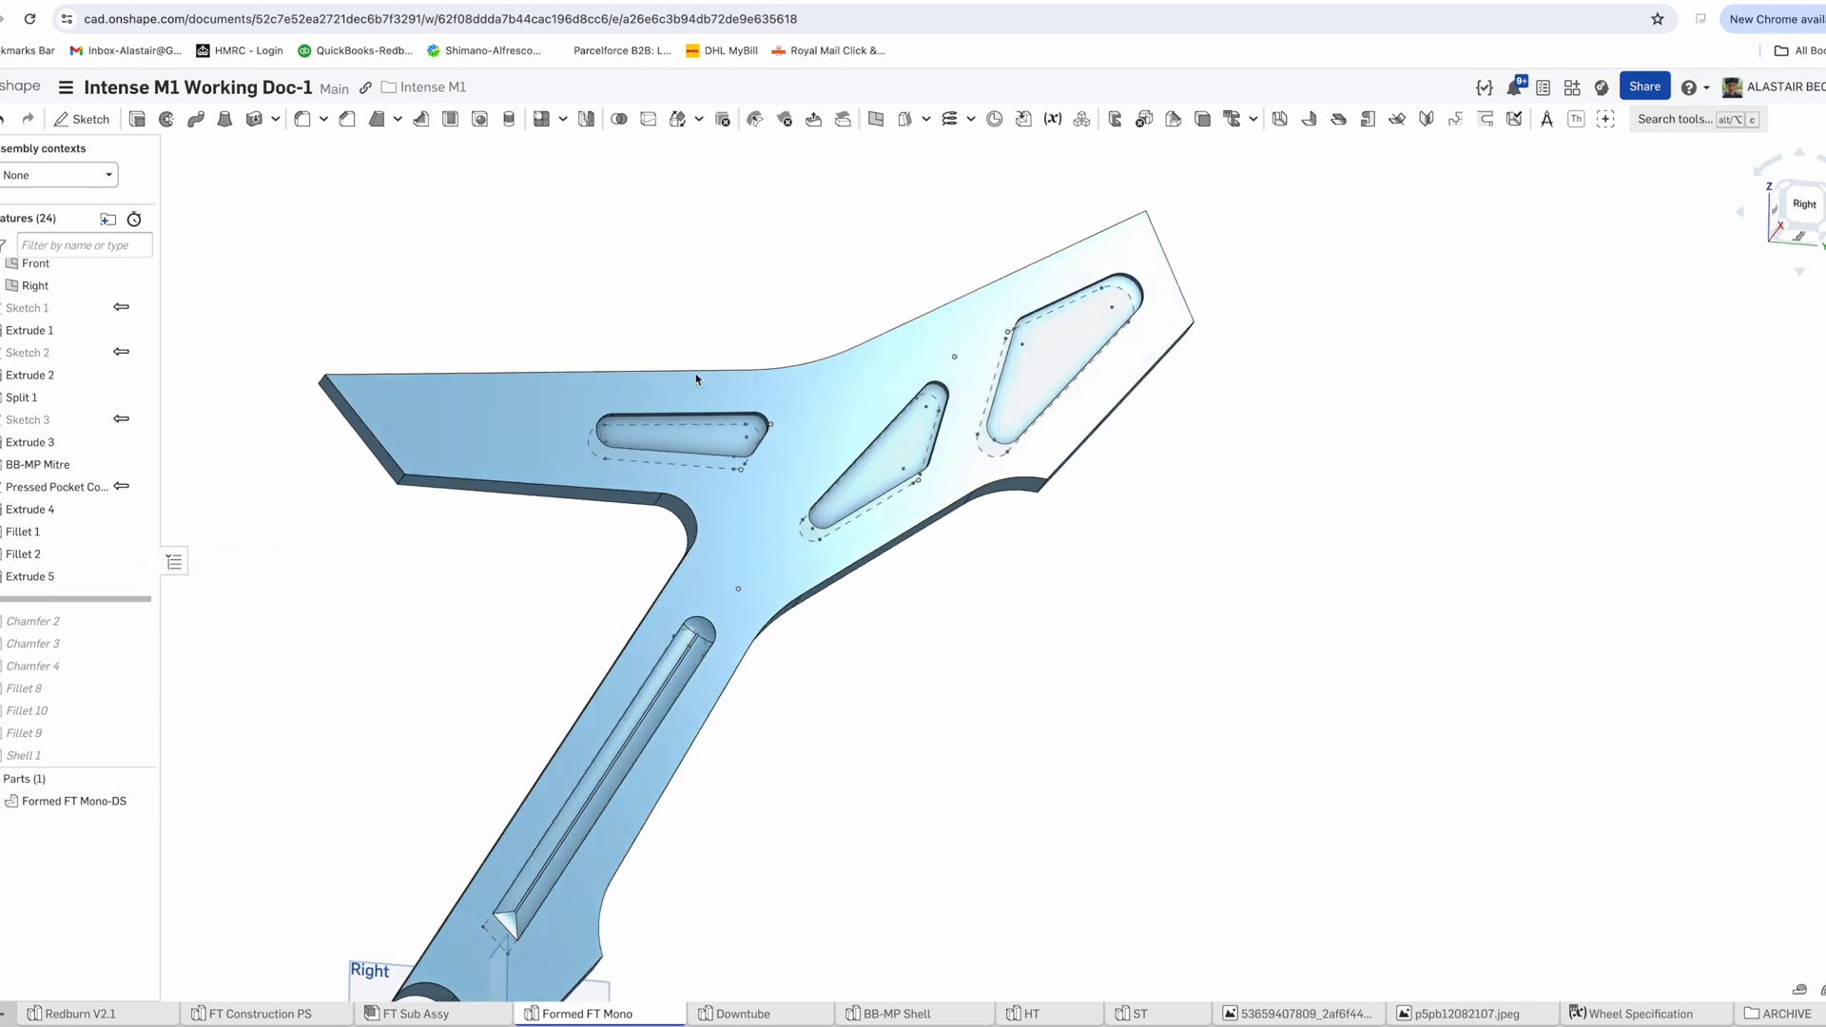
right_click(52, 580)
key("Delete")
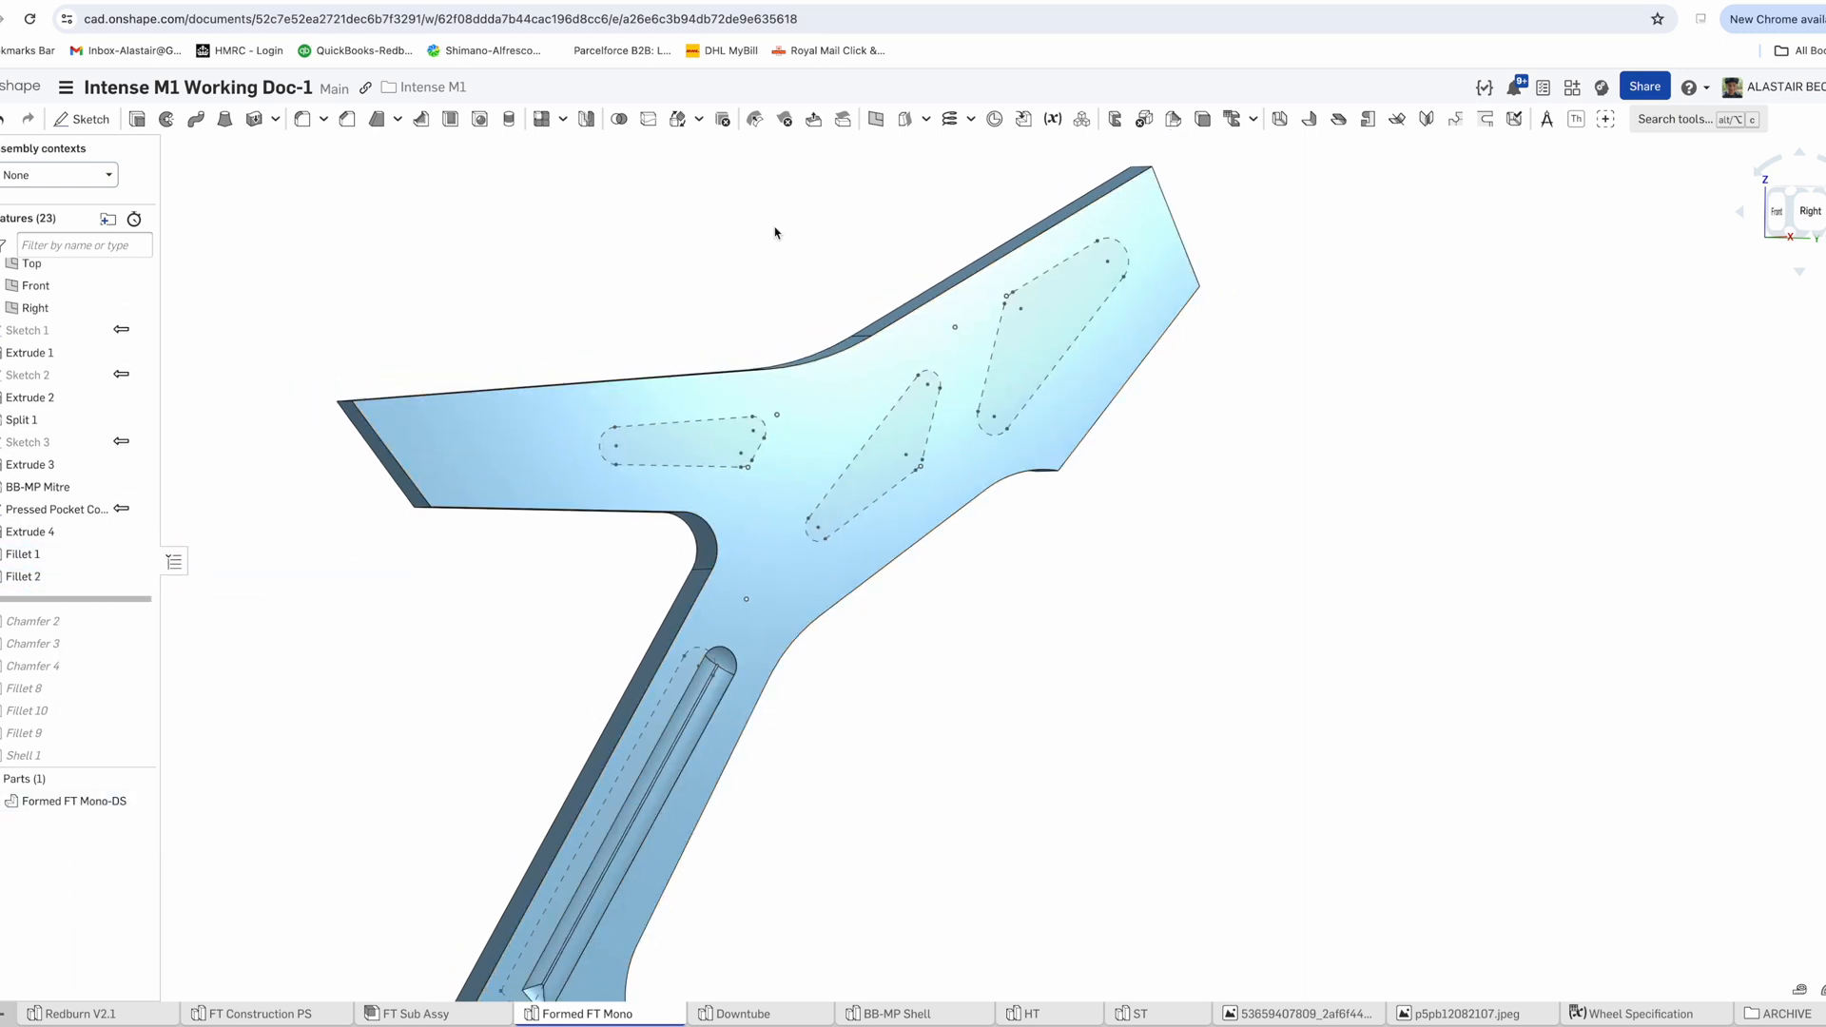
Set up a face split of the part's side face using every edge of the rear pocket outline
scroll(704, 238, "up", 3)
left_click(647, 119)
left_click(328, 312)
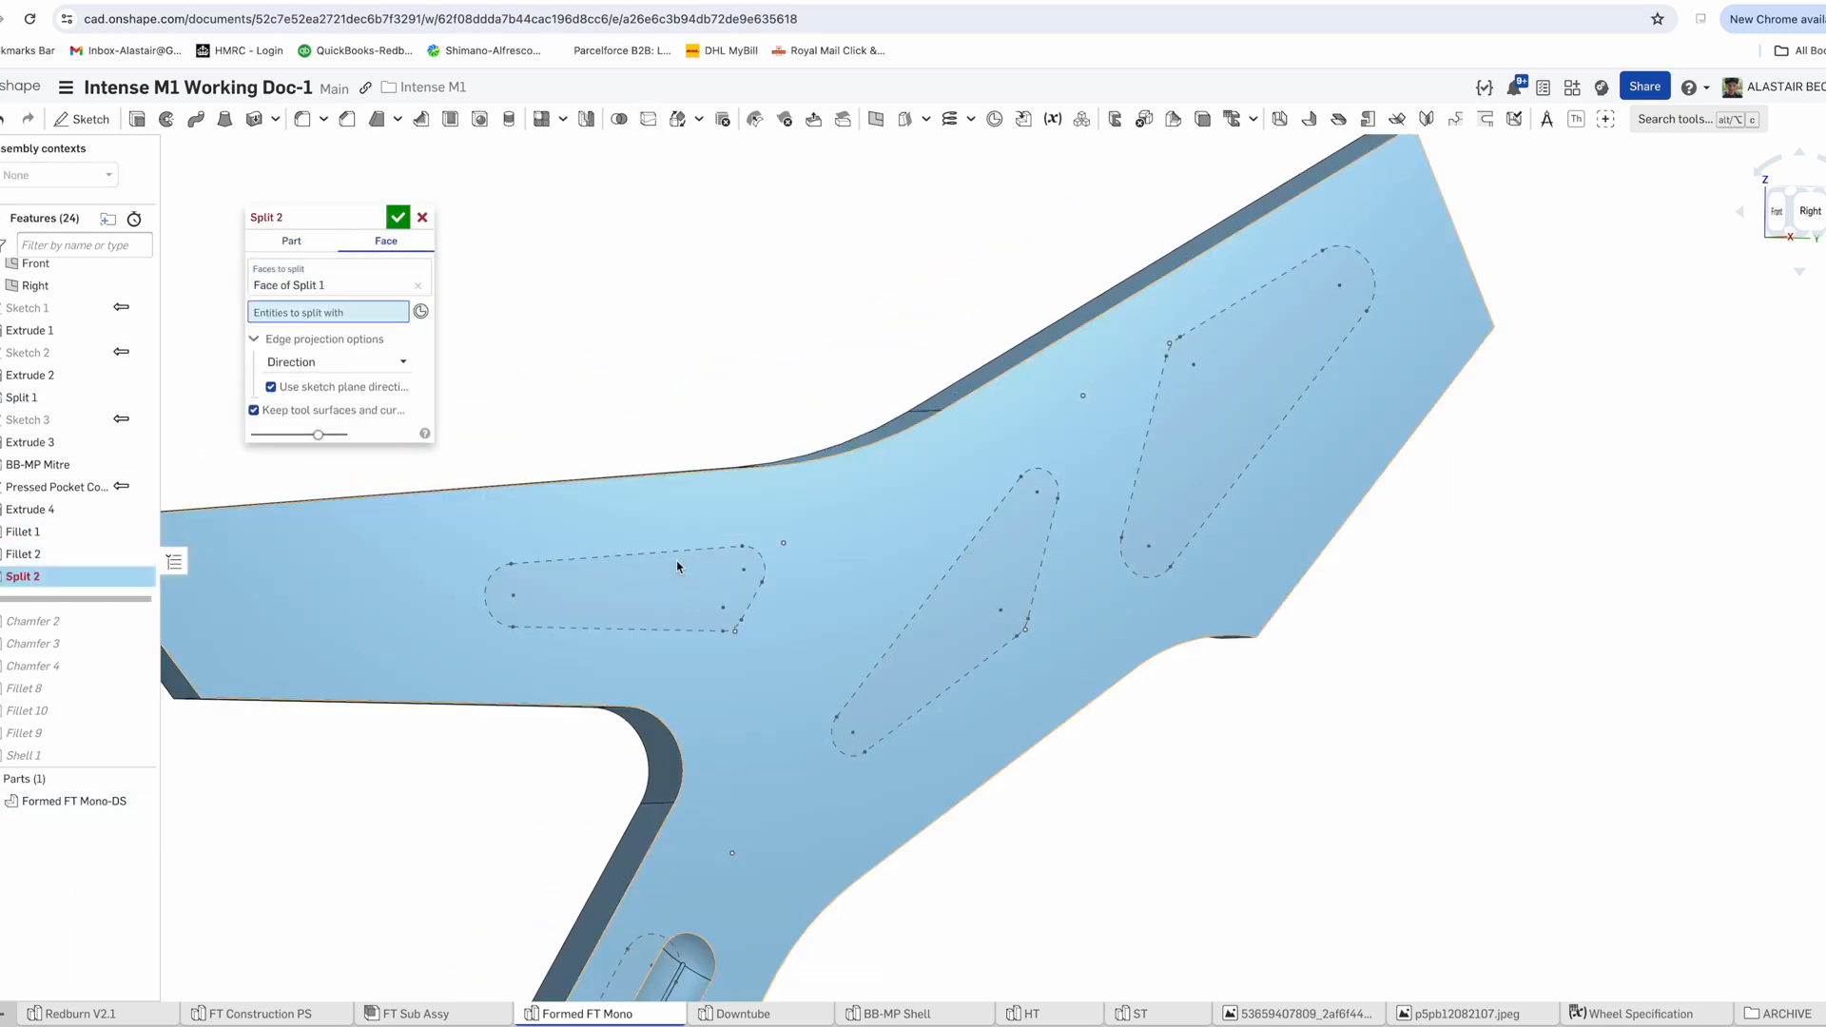
left_click(627, 556)
left_click(761, 576)
left_click(666, 629)
scroll(704, 633, "up", 3)
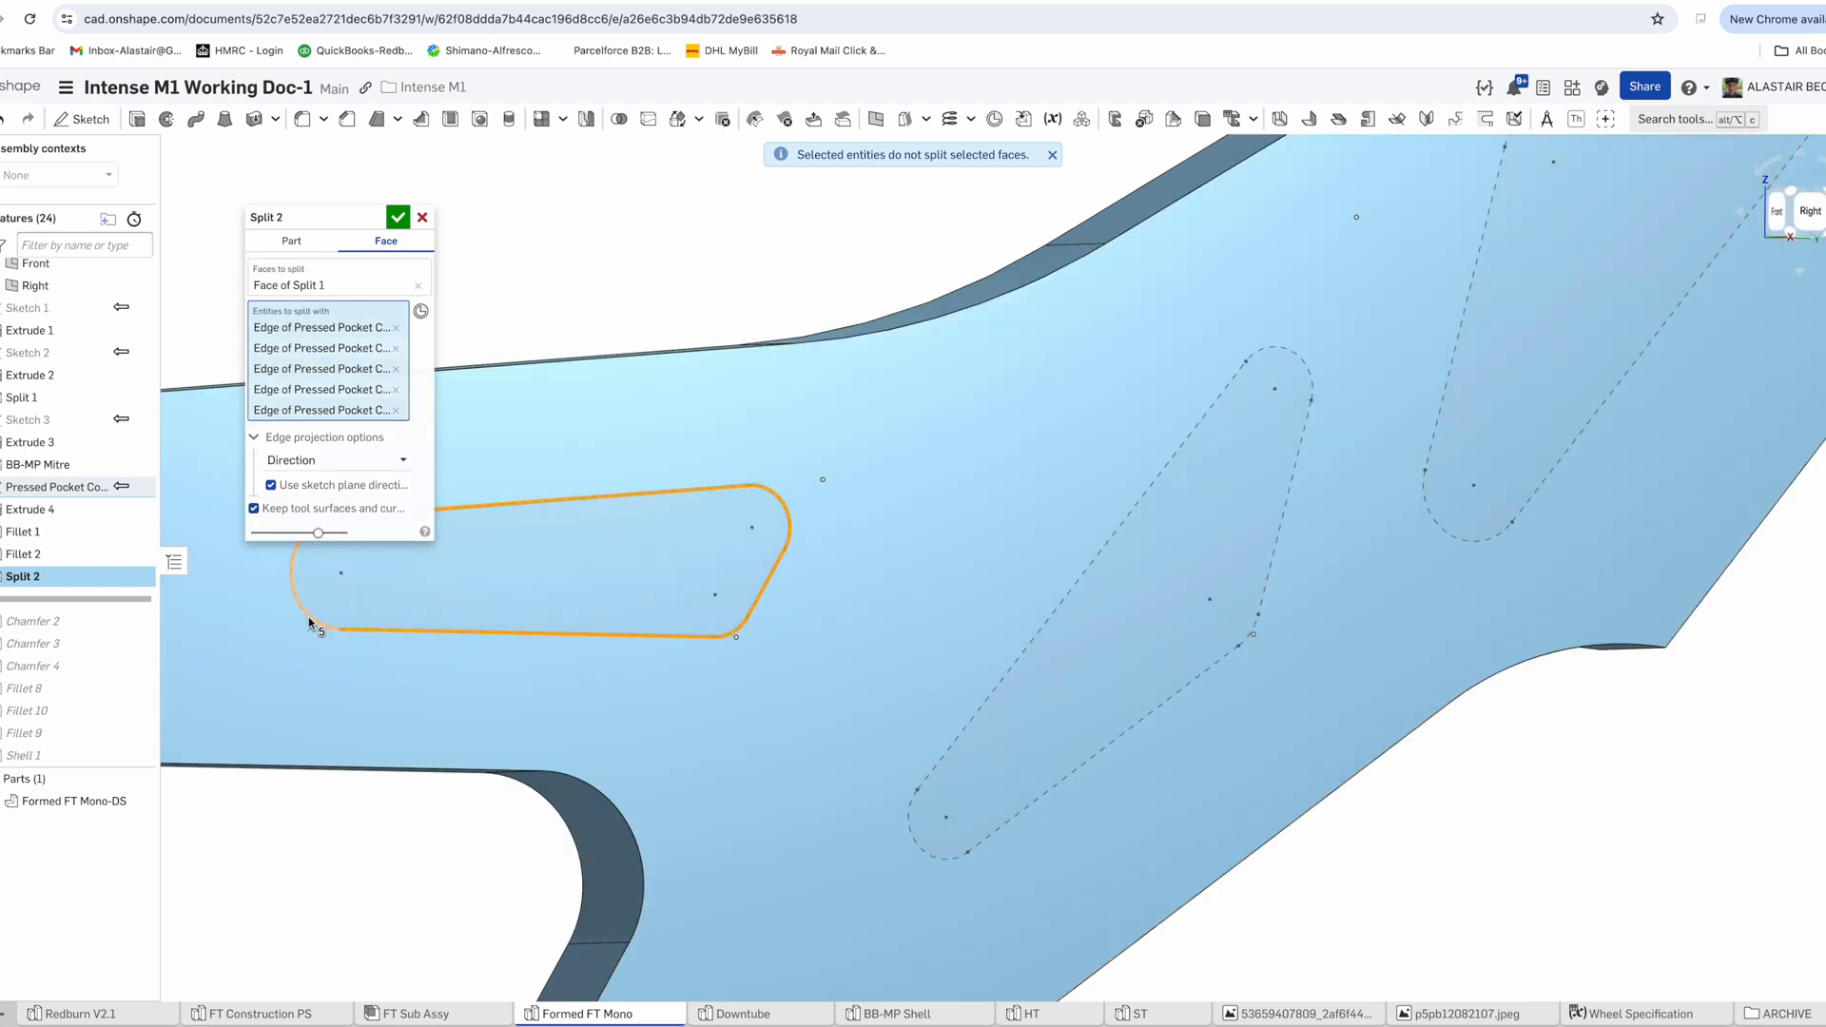
left_click(310, 623)
Add all edges of the middle pocket outline to the face split
left_click(1151, 495)
left_click(1305, 366)
left_click(1284, 514)
left_click(1232, 654)
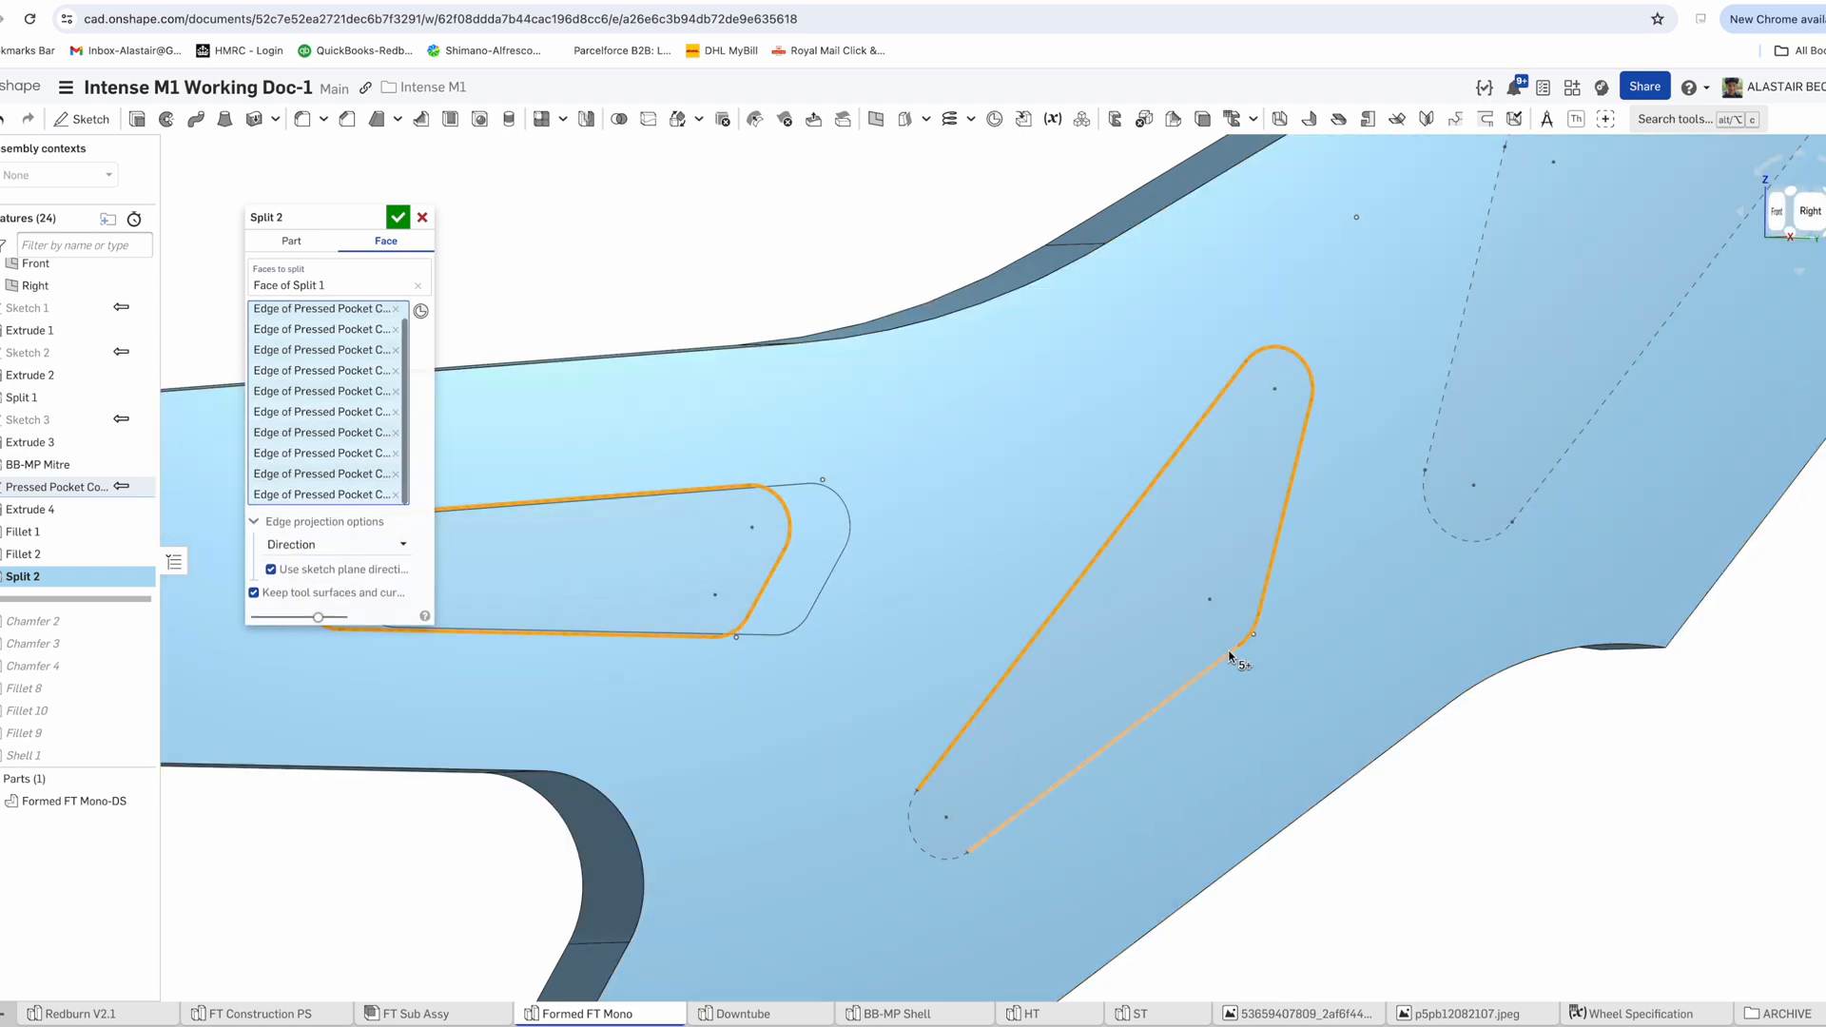
left_click(1223, 658)
left_click(921, 845)
Add the edges of the front pocket outline behind the head tube and complete the face split
scroll(856, 782, "down", 3)
left_click(1332, 601)
left_click(1356, 577)
left_click(1297, 492)
left_click(1357, 281)
left_click(1522, 181)
left_click(1561, 160)
left_click(398, 217)
Create offset surfaces 3 mm from the three split pocket faces
scroll(709, 433, "down", 5)
right_click_drag(727, 367, 766, 385)
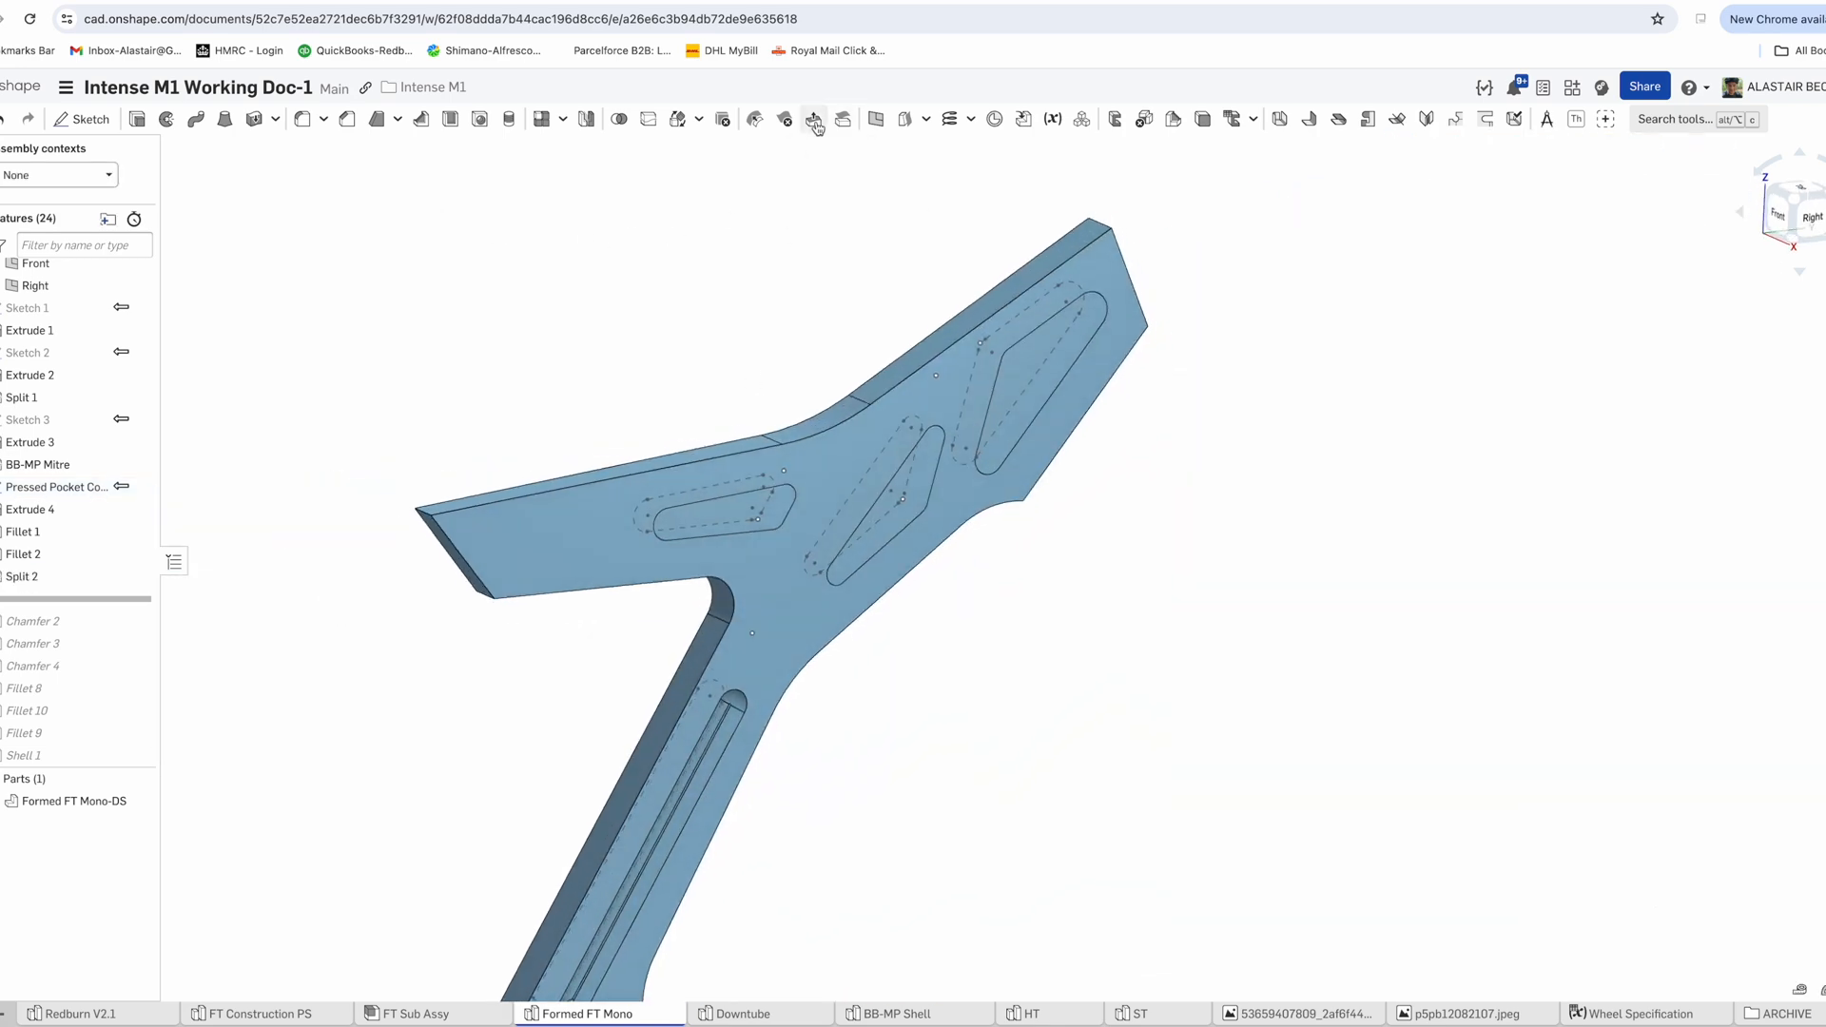
left_click(743, 517)
left_click(889, 505)
left_click(1046, 380)
left_click(362, 329)
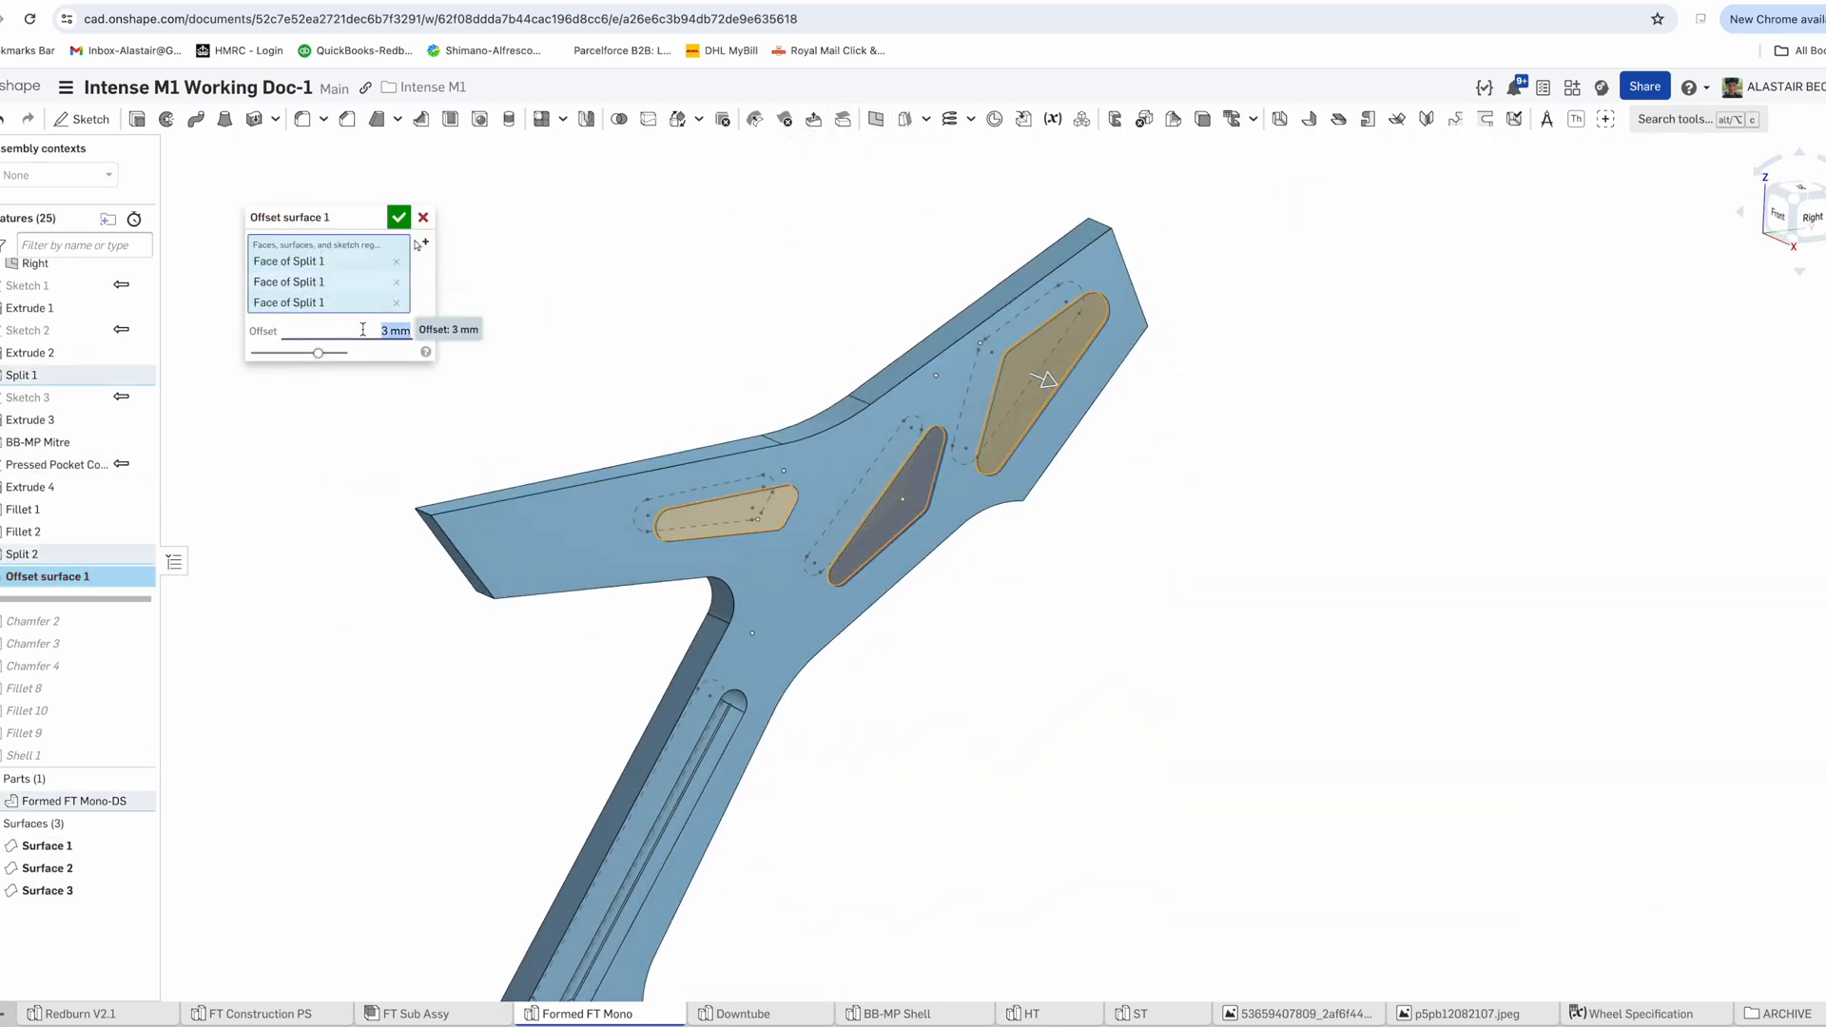
left_click(399, 220)
Delete the three original pocket faces from the part's side, using the Leave open option
left_click(785, 119)
left_click(1046, 380)
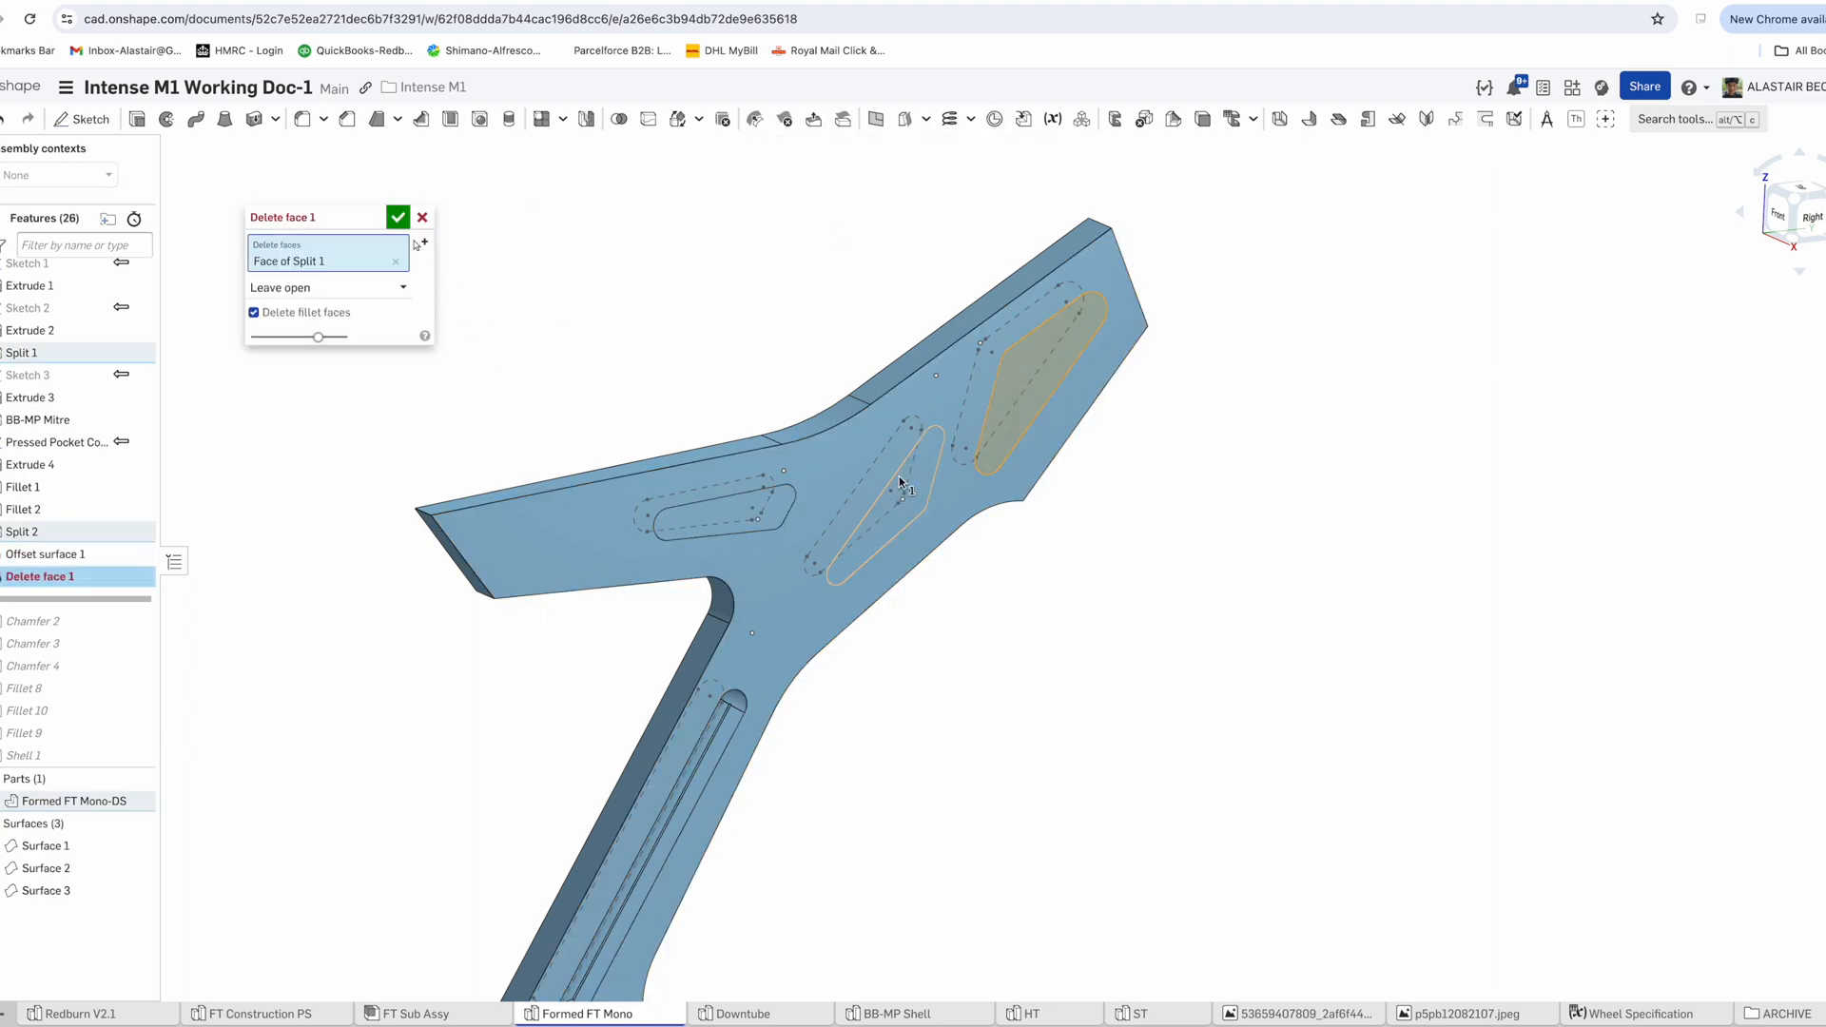
left_click(398, 221)
Move the boundaries of the three offset pocket surfaces inward by 5 mm
right_click_drag(809, 466, 727, 399)
scroll(713, 453, "up", 5)
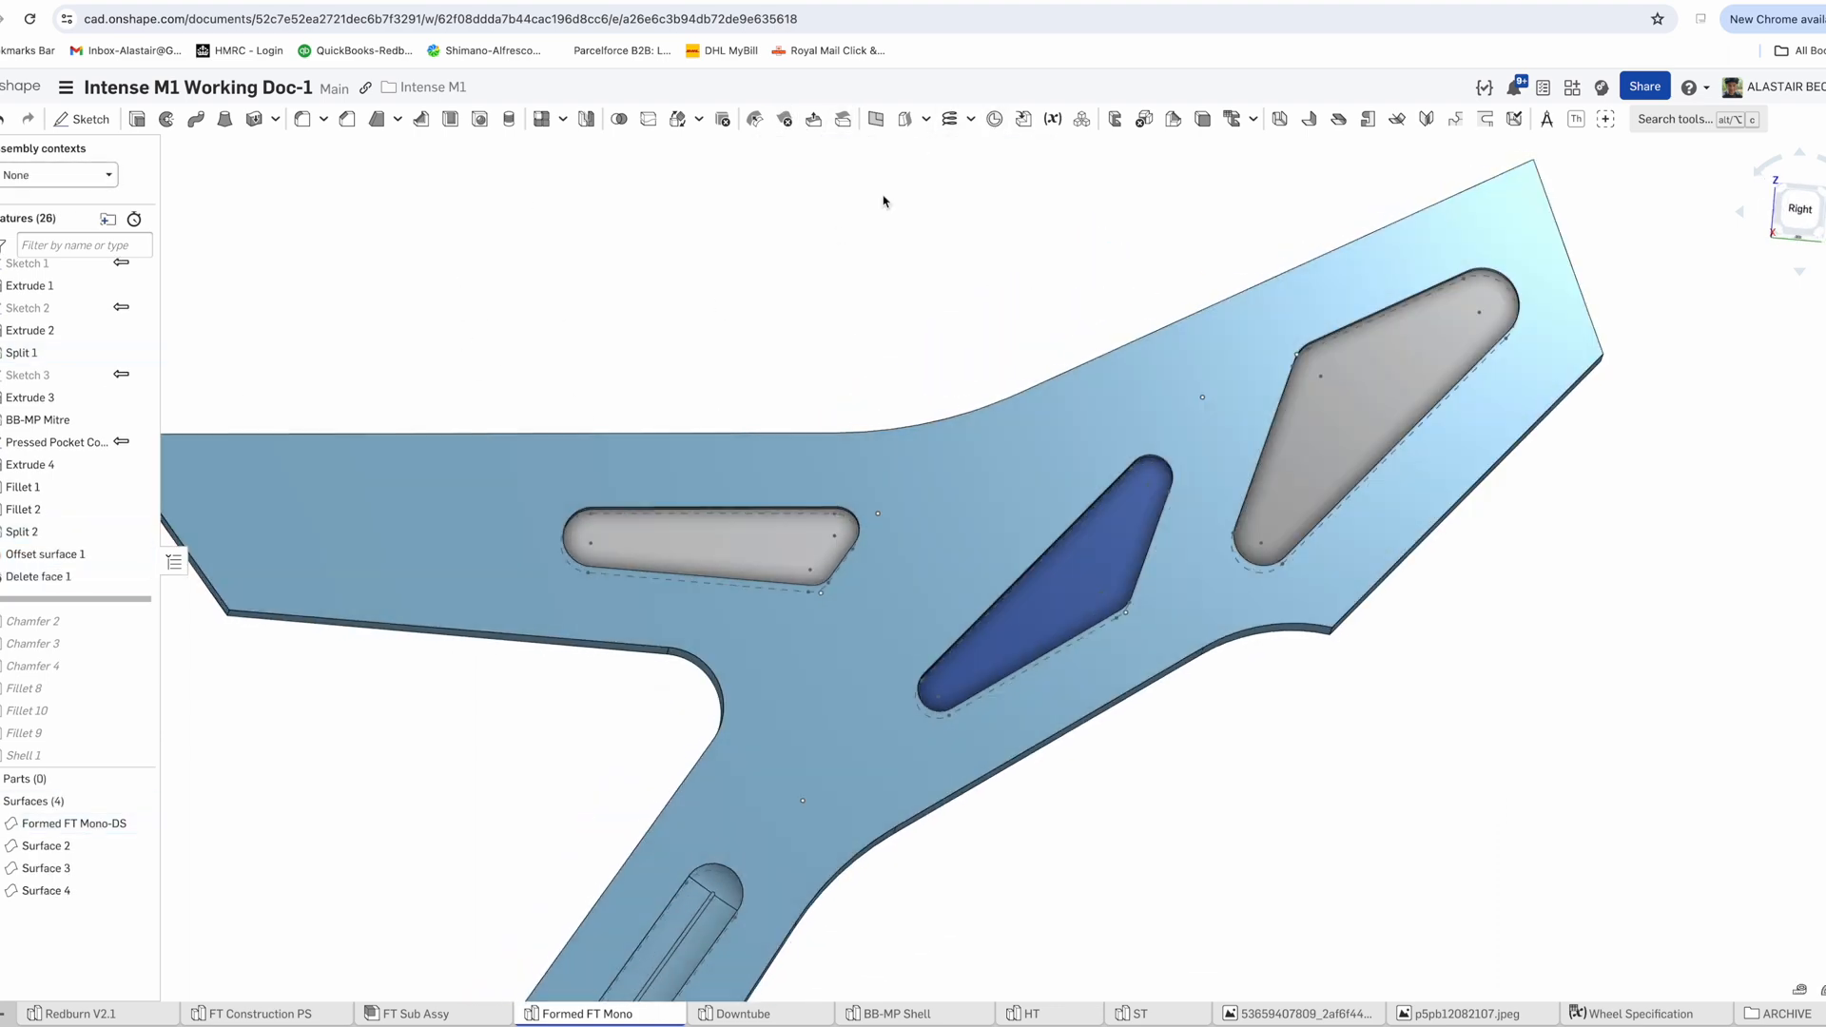
left_click(925, 119)
left_click(936, 234)
right_click_drag(802, 557, 837, 605)
left_click(752, 552)
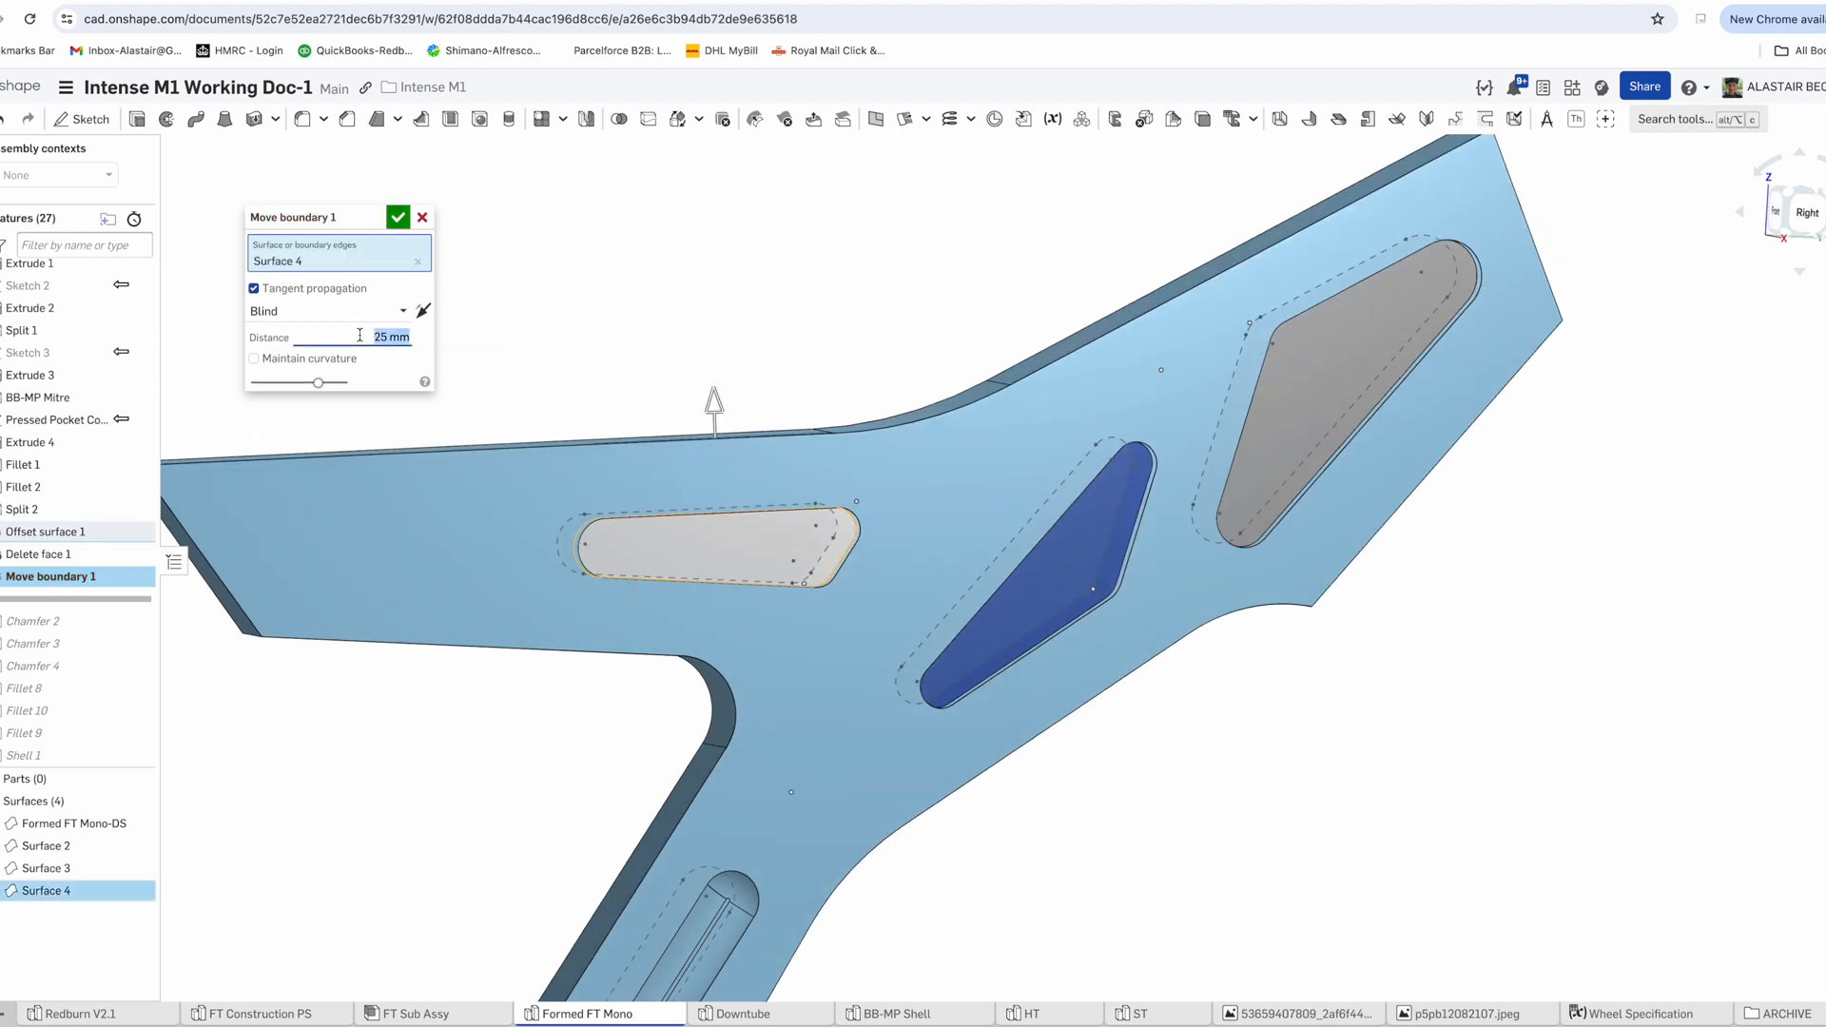
left_click(1050, 564)
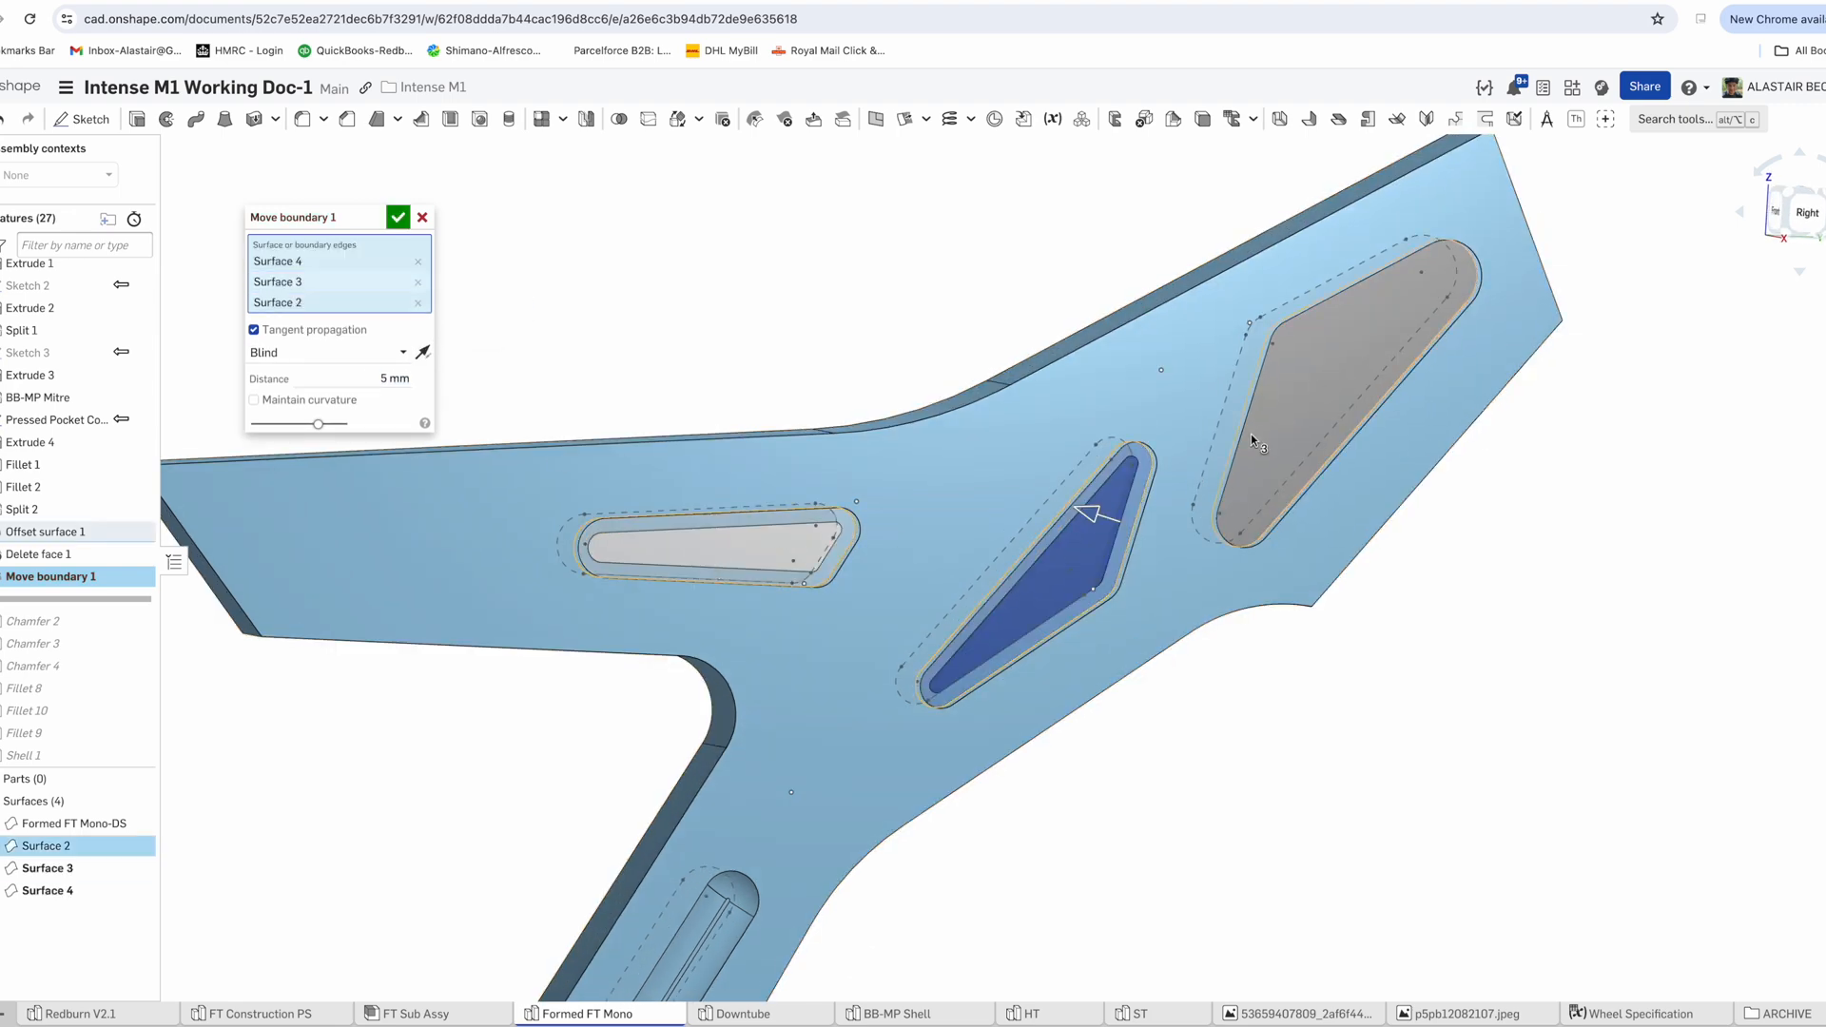
scroll(1116, 392, "up", 2)
left_click(398, 220)
Start a surface loft for the rear pocket's side walls
left_click(224, 119)
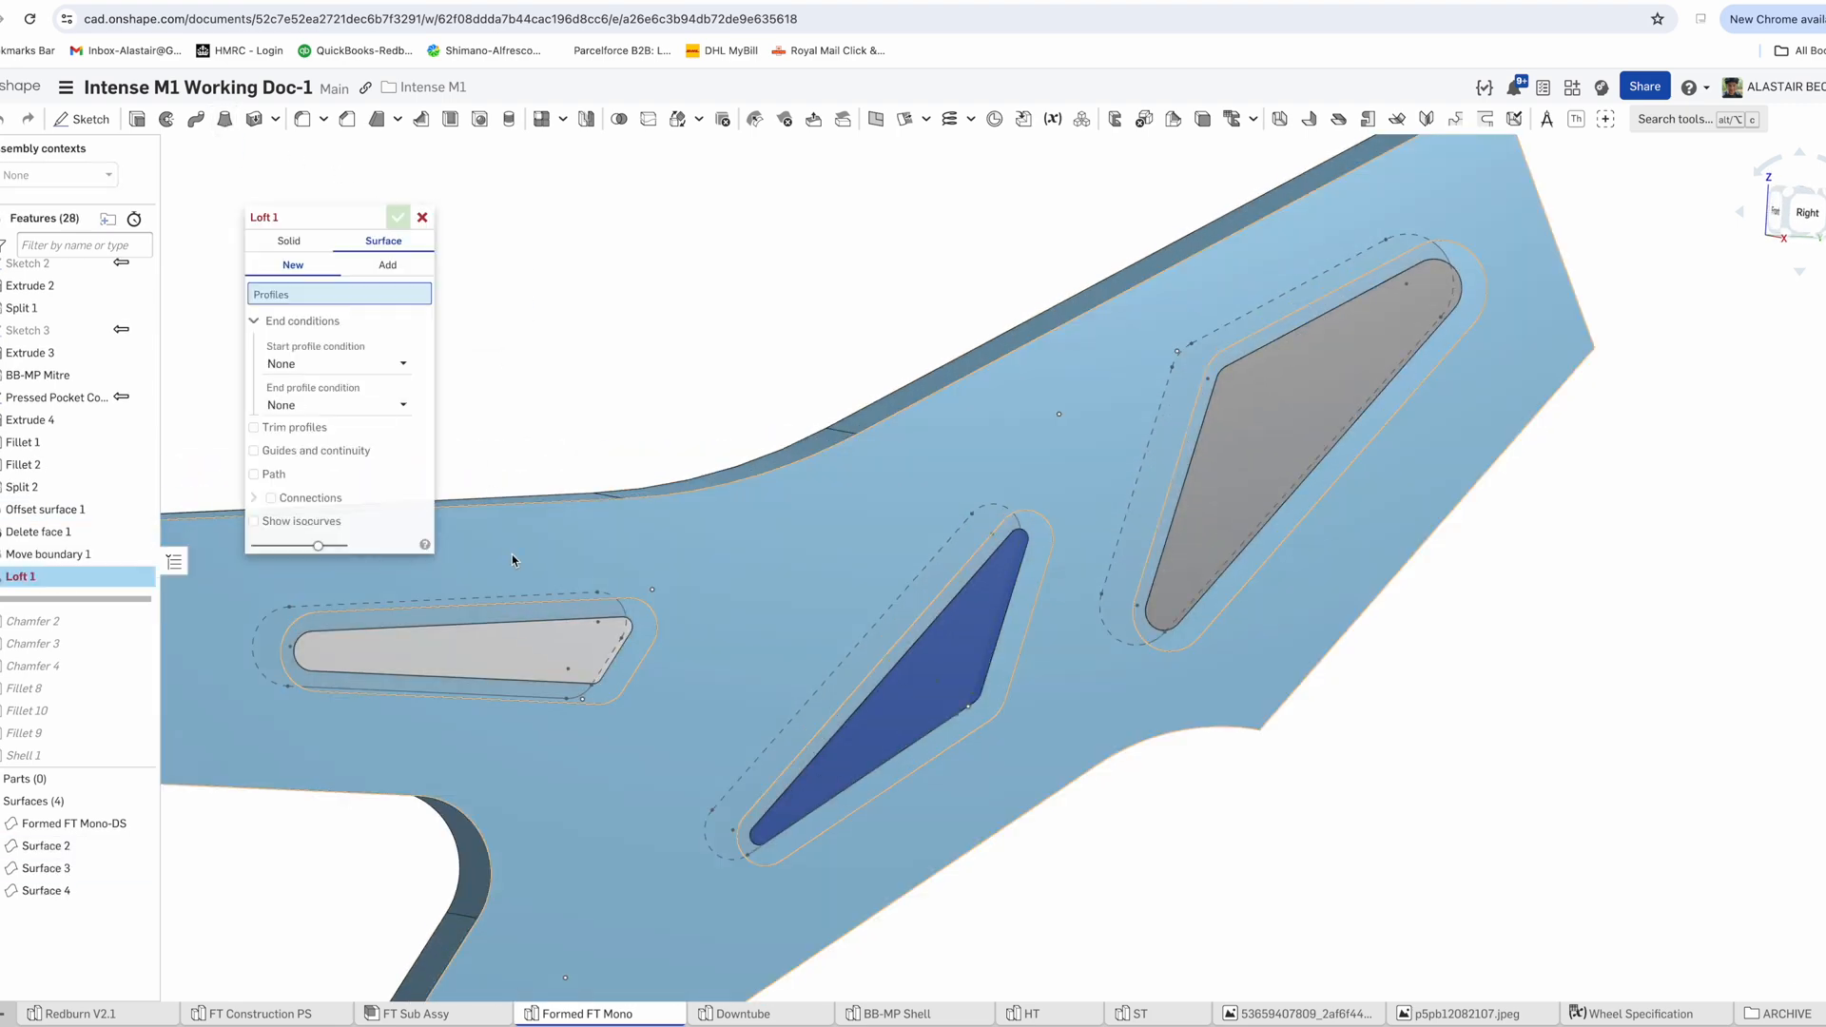
right_click_drag(514, 560, 568, 513)
scroll(574, 630, "up", 3)
left_click(573, 623)
left_click(344, 315)
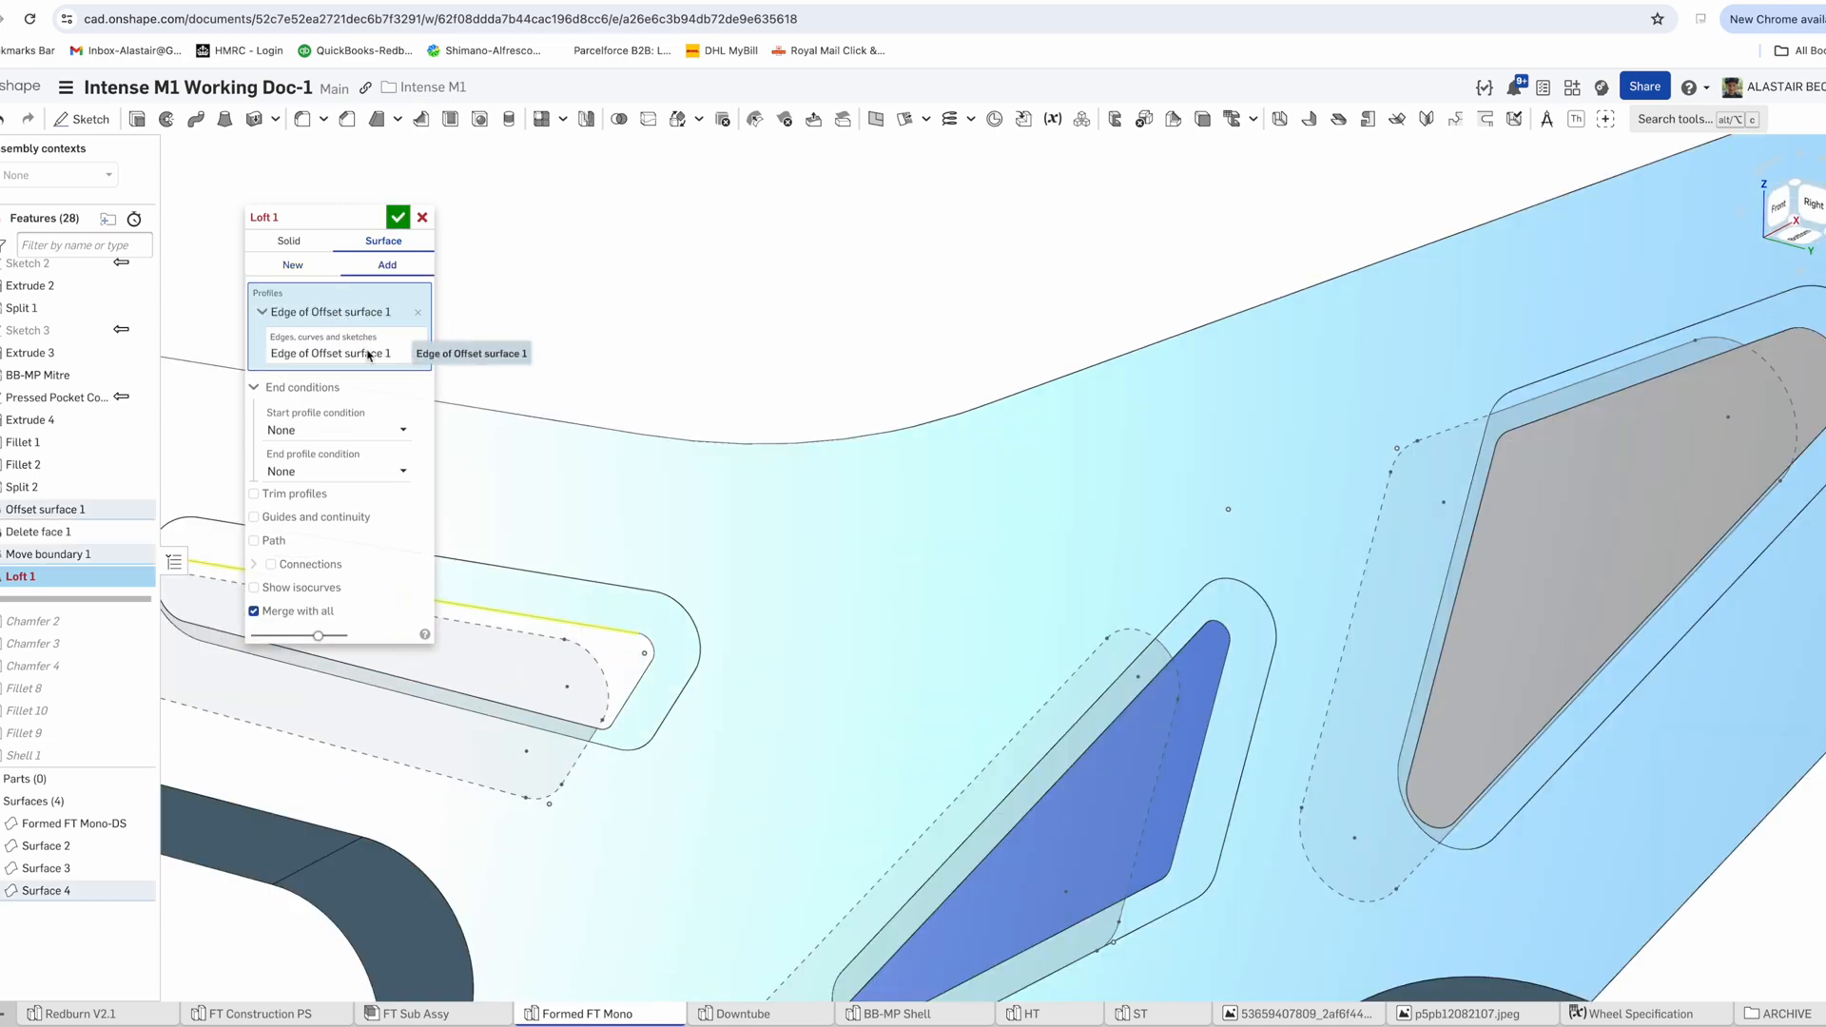
left_click(418, 312)
left_click(529, 662)
left_click(589, 526)
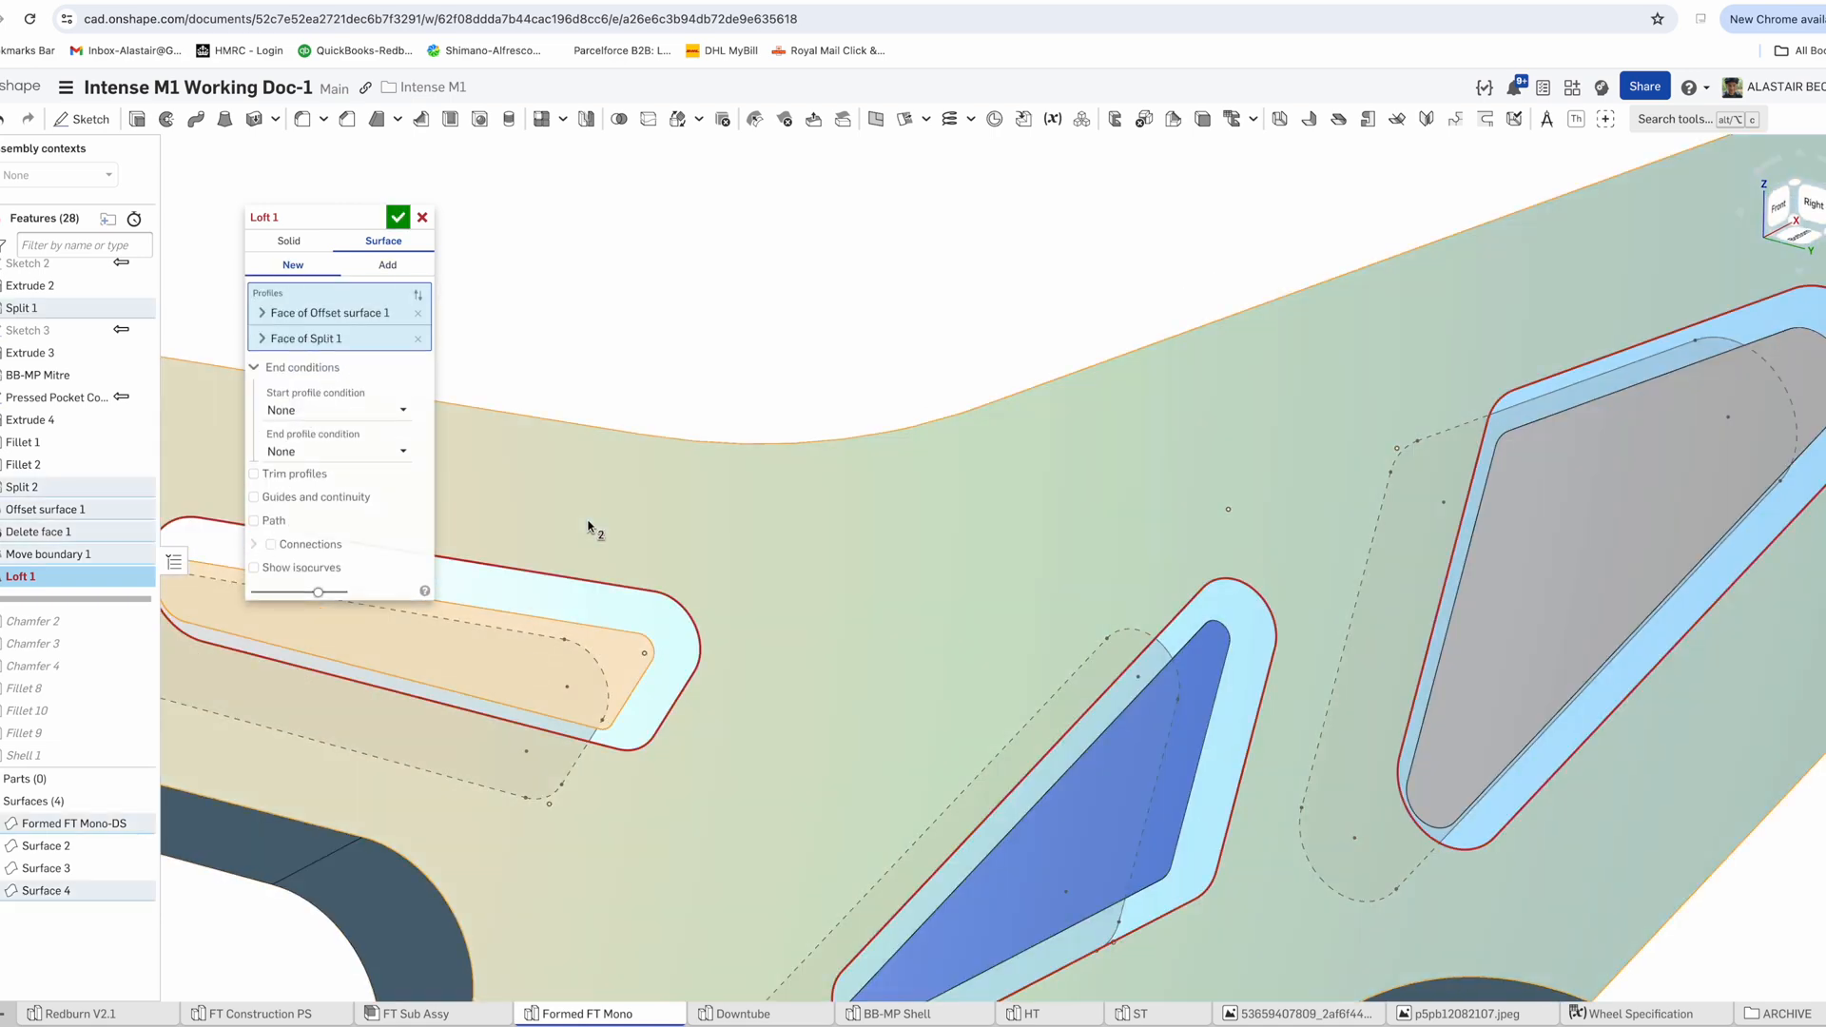
left_click(418, 339)
left_click(418, 313)
Use the complete edge outline of the rear pocket's floor surface as the first loft profile
left_click(590, 625)
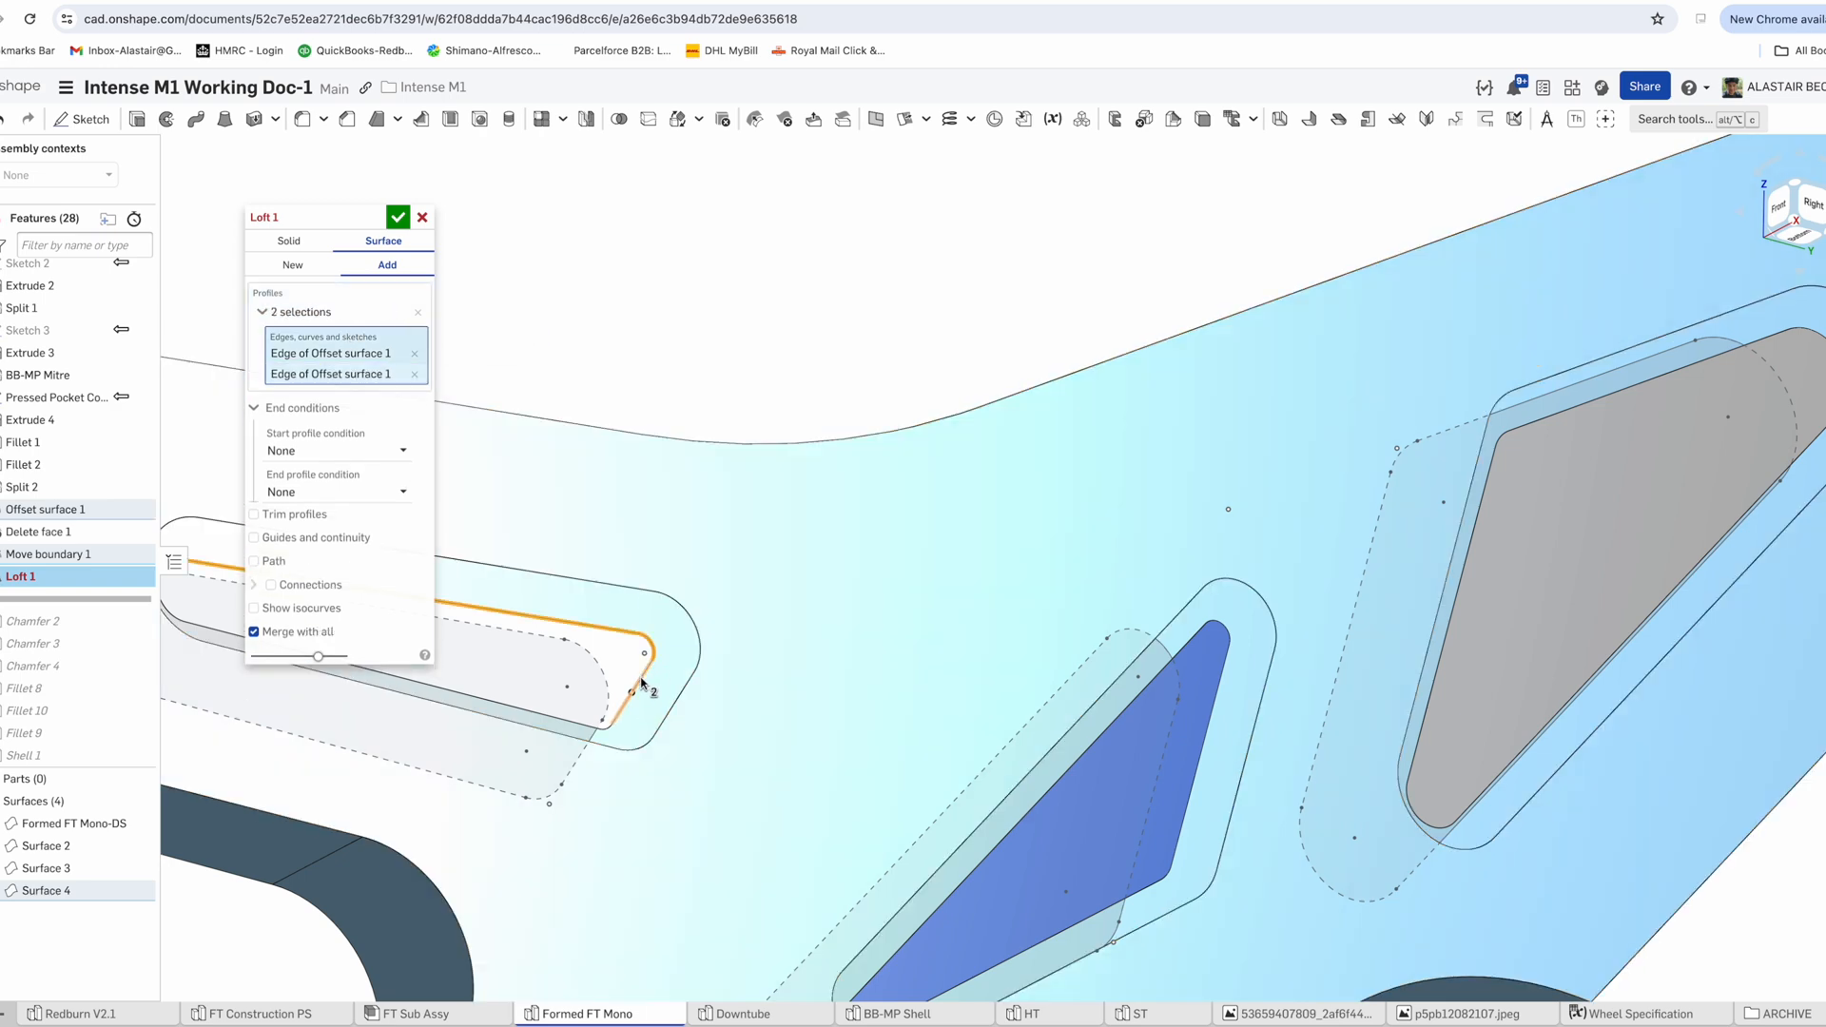
left_click(608, 730)
scroll(609, 734, "up", 3)
left_click(564, 733)
scroll(564, 734, "down", 5)
scroll(542, 631, "up", 6)
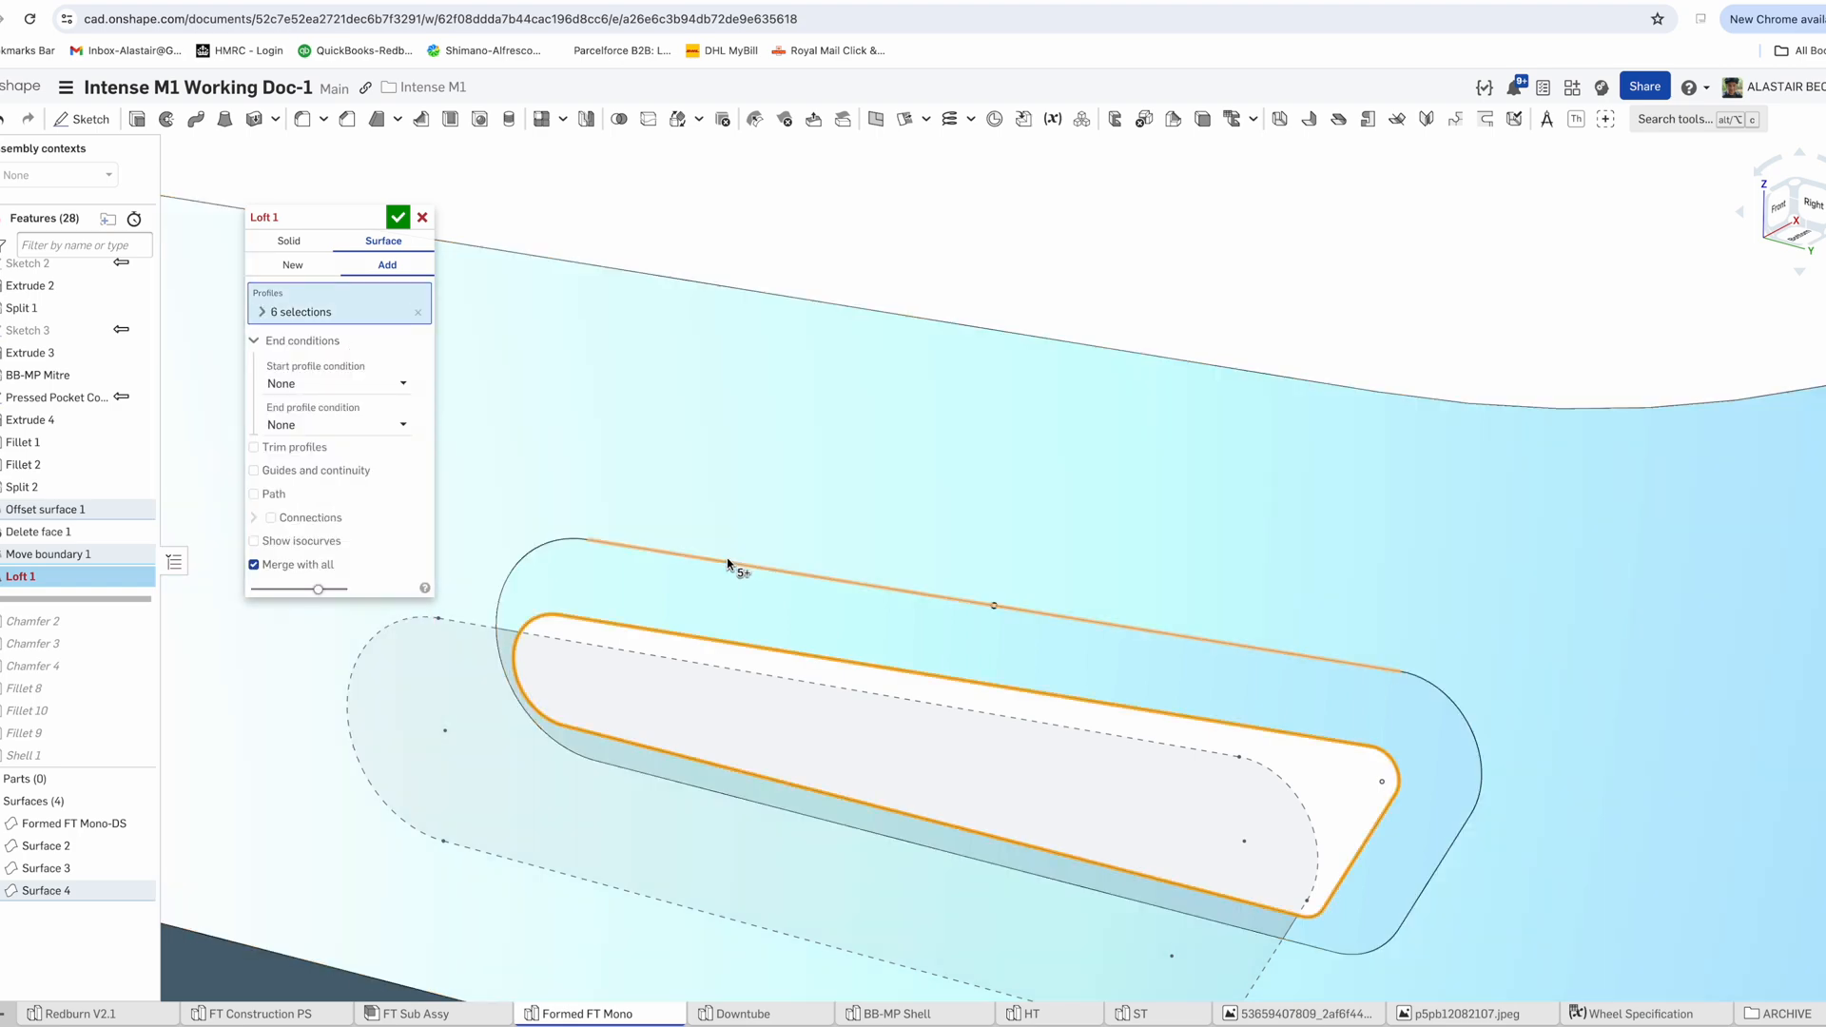
Finish the rear pocket's loft with the opening's edges as second profile, and begin lofting the middle pocket's walls
left_click(1412, 684)
left_click(1471, 820)
left_click(1390, 946)
left_click(1174, 917)
left_click(517, 600)
left_click(398, 216)
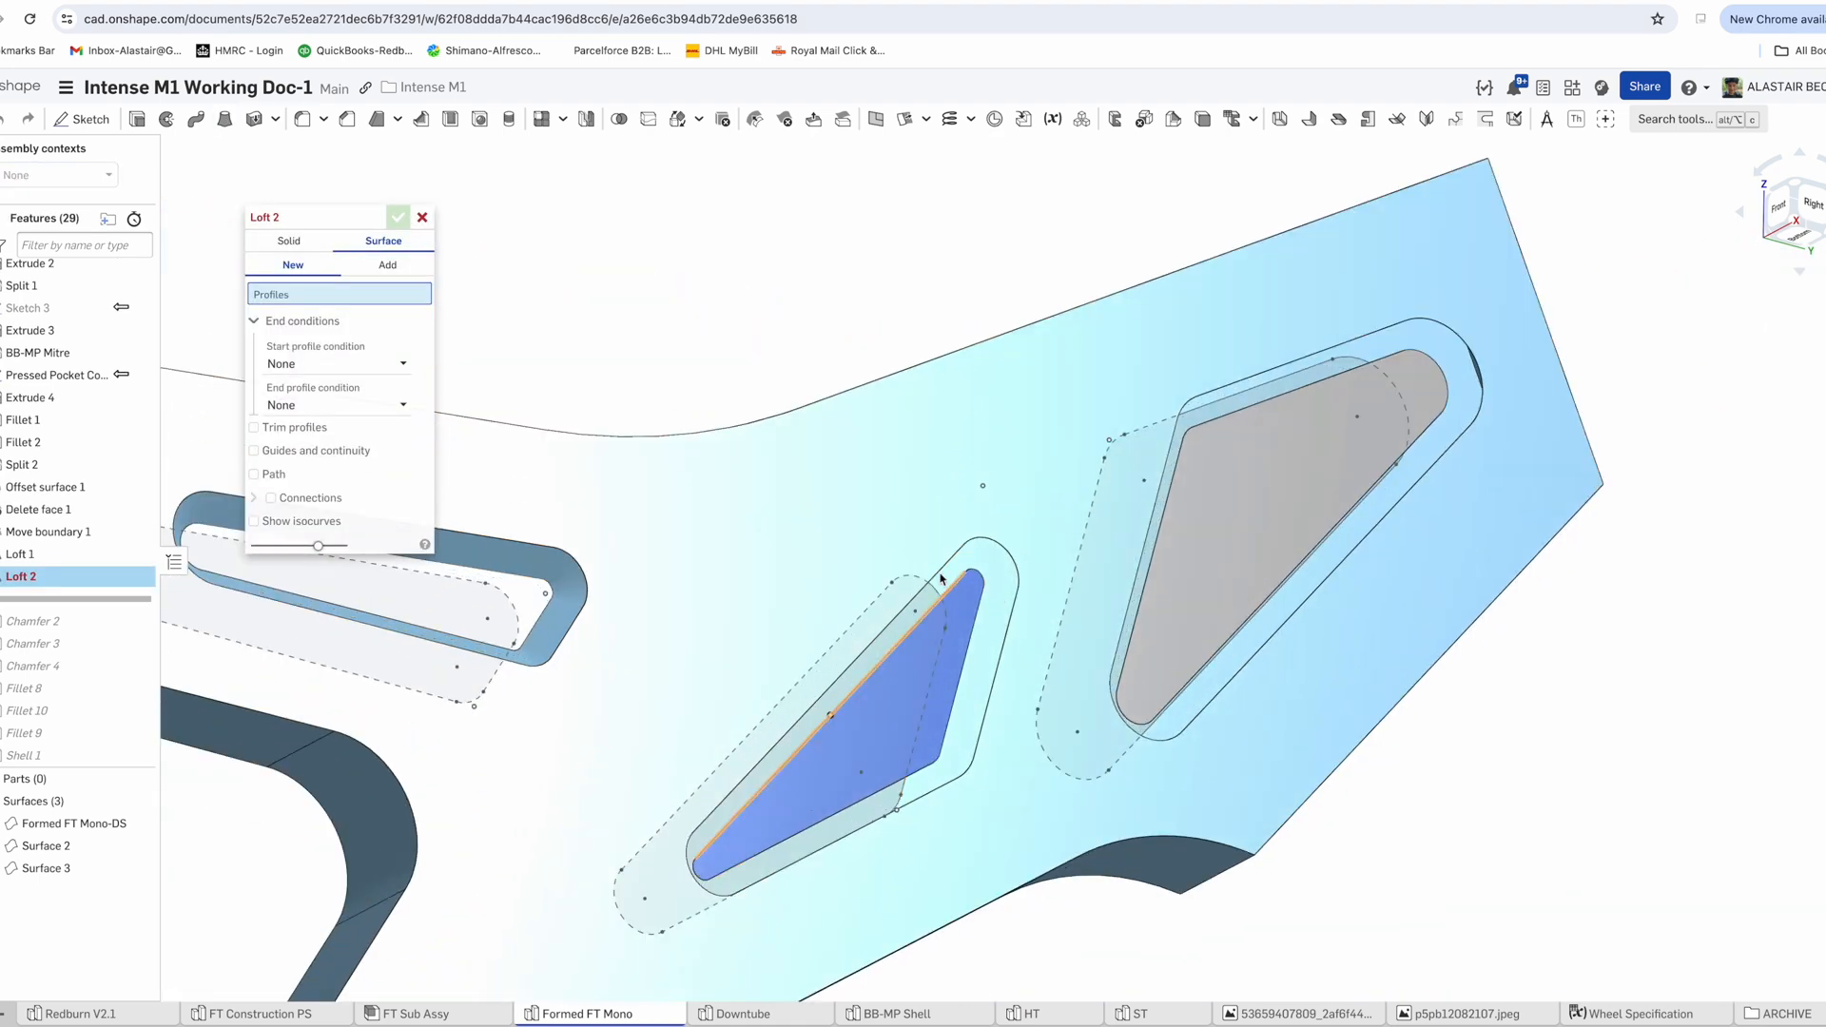
left_click(333, 314)
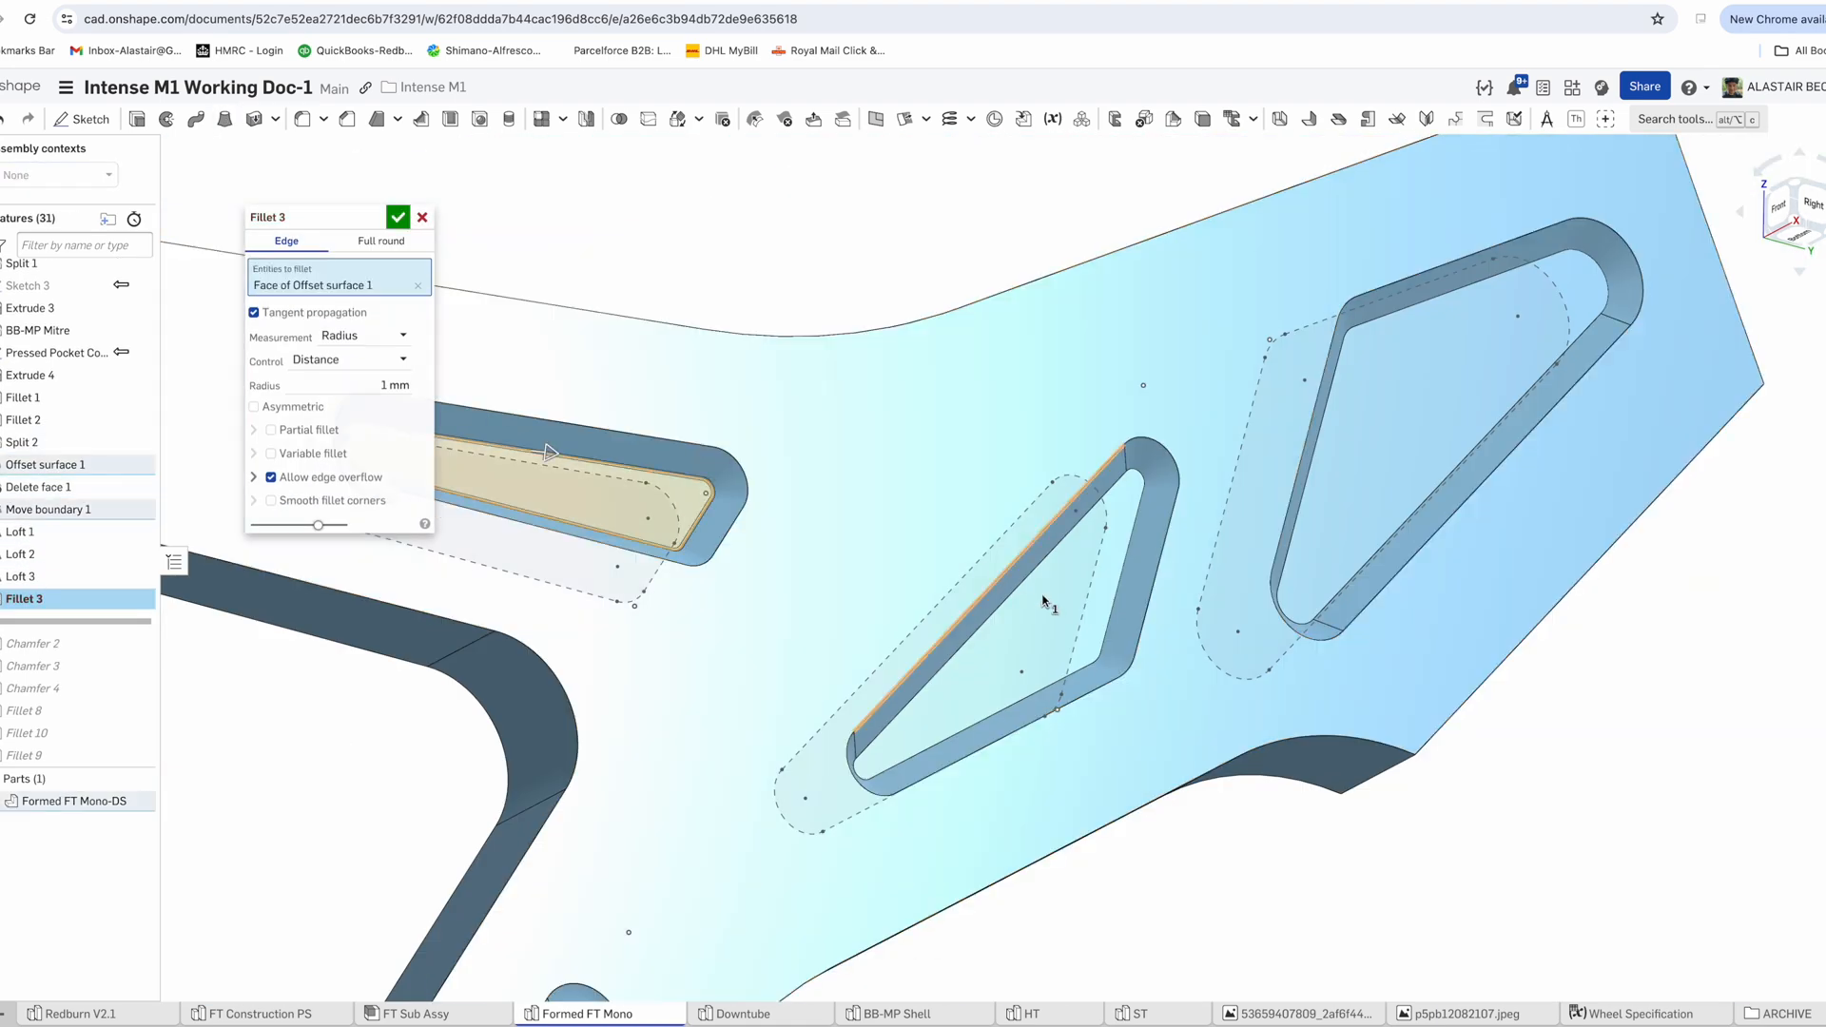
Fillet the floor edges of all three pockets by selecting their floor faces
left_click(1008, 646)
left_click(1427, 456)
left_click(371, 425)
left_click(399, 218)
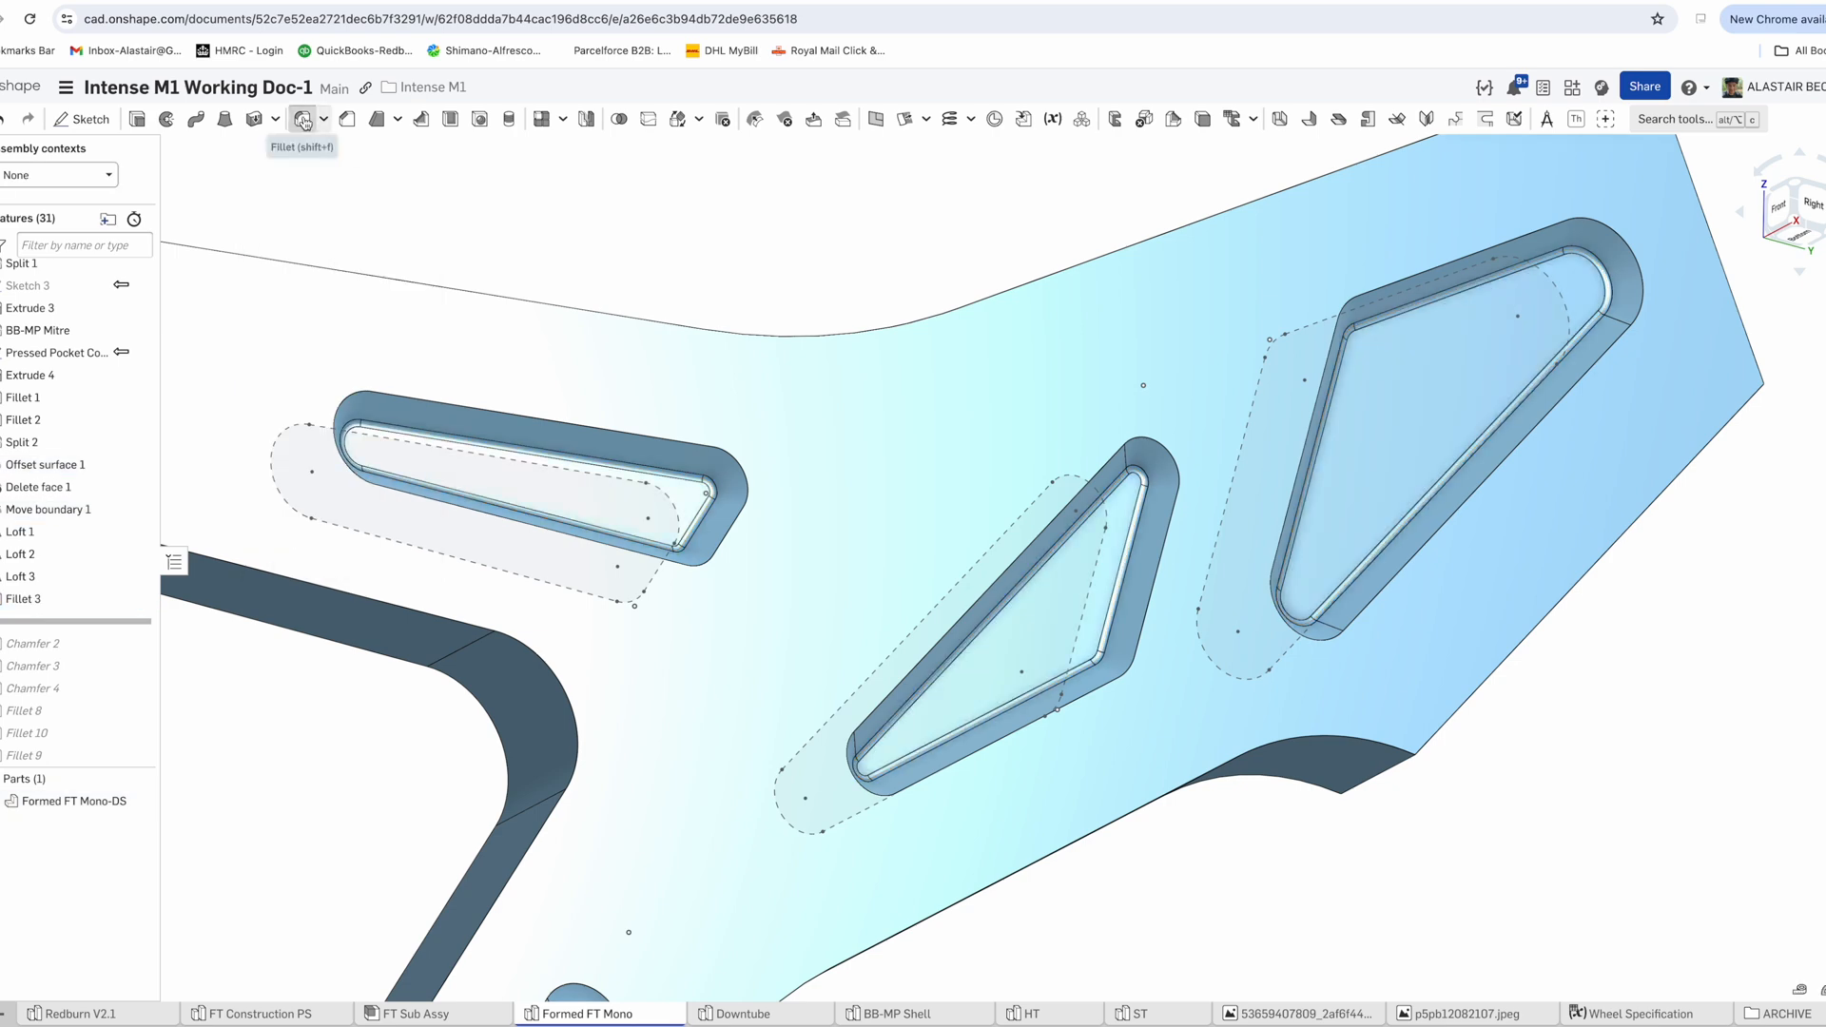
Fillet the outer rim edges of the three pockets with a 2 mm radius
left_click(303, 118)
left_click(570, 418)
left_click(998, 590)
left_click(1455, 275)
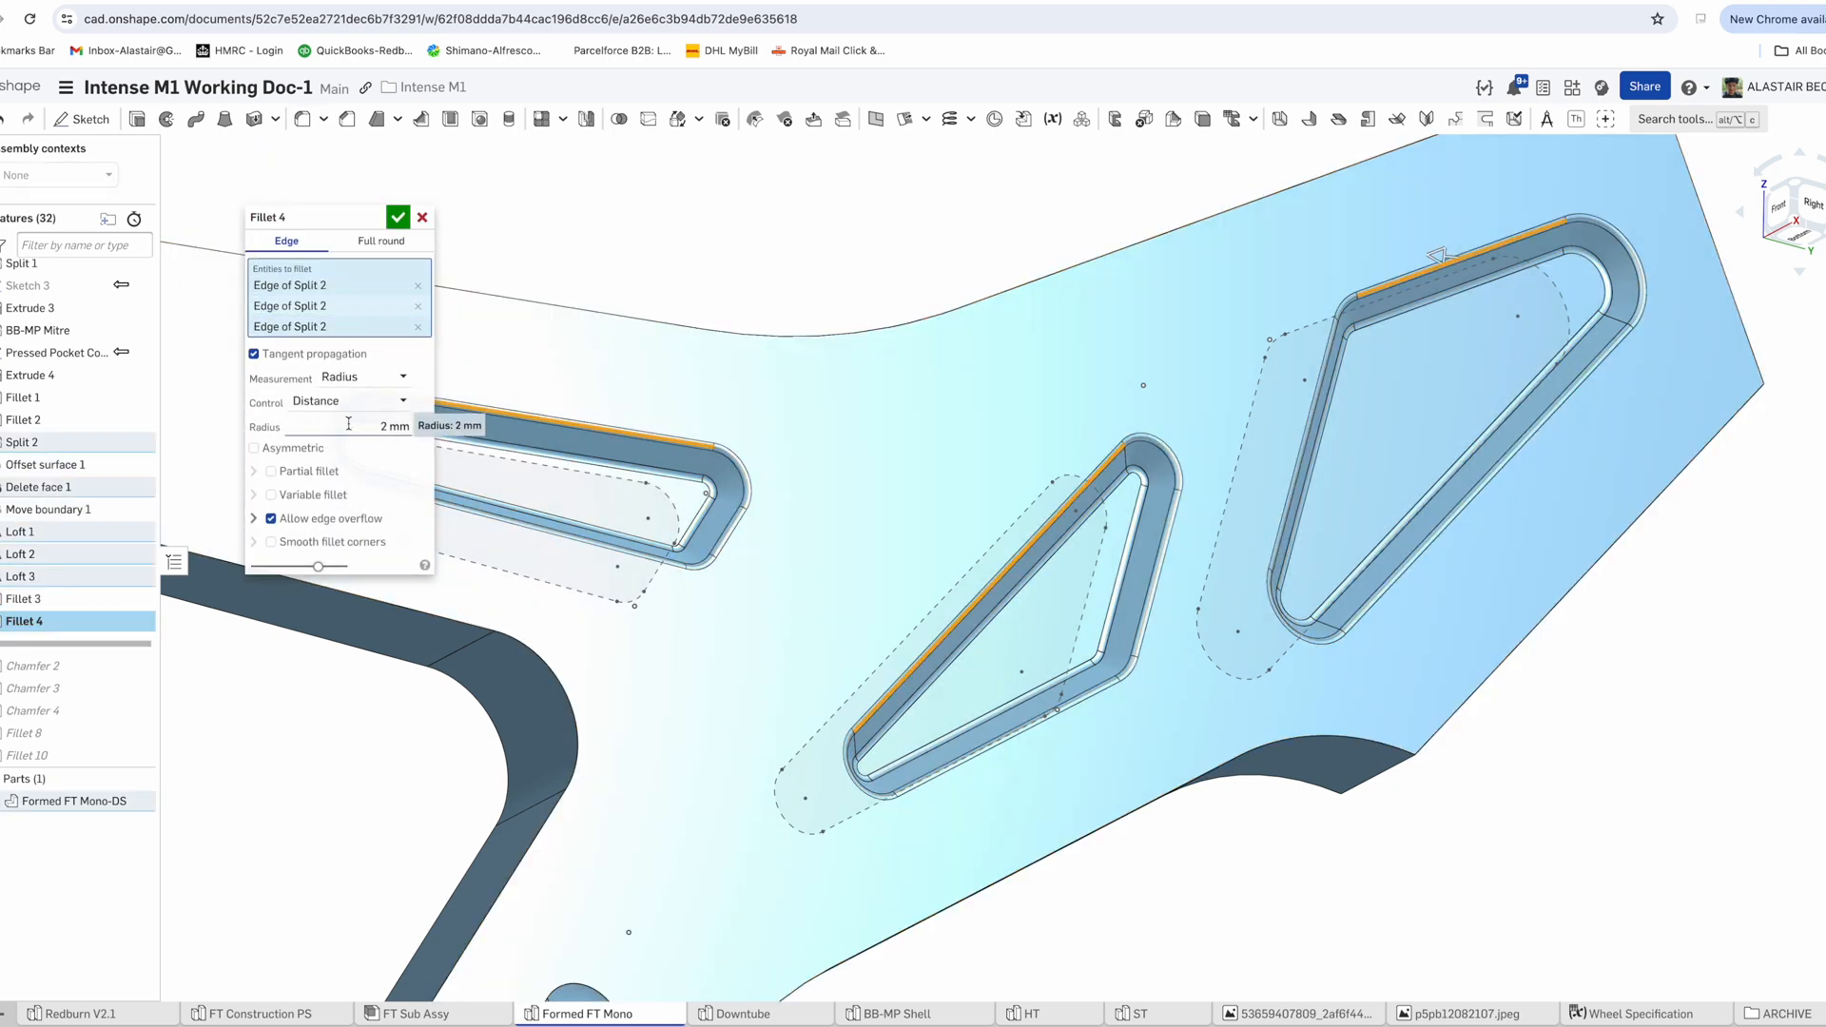
left_click(399, 218)
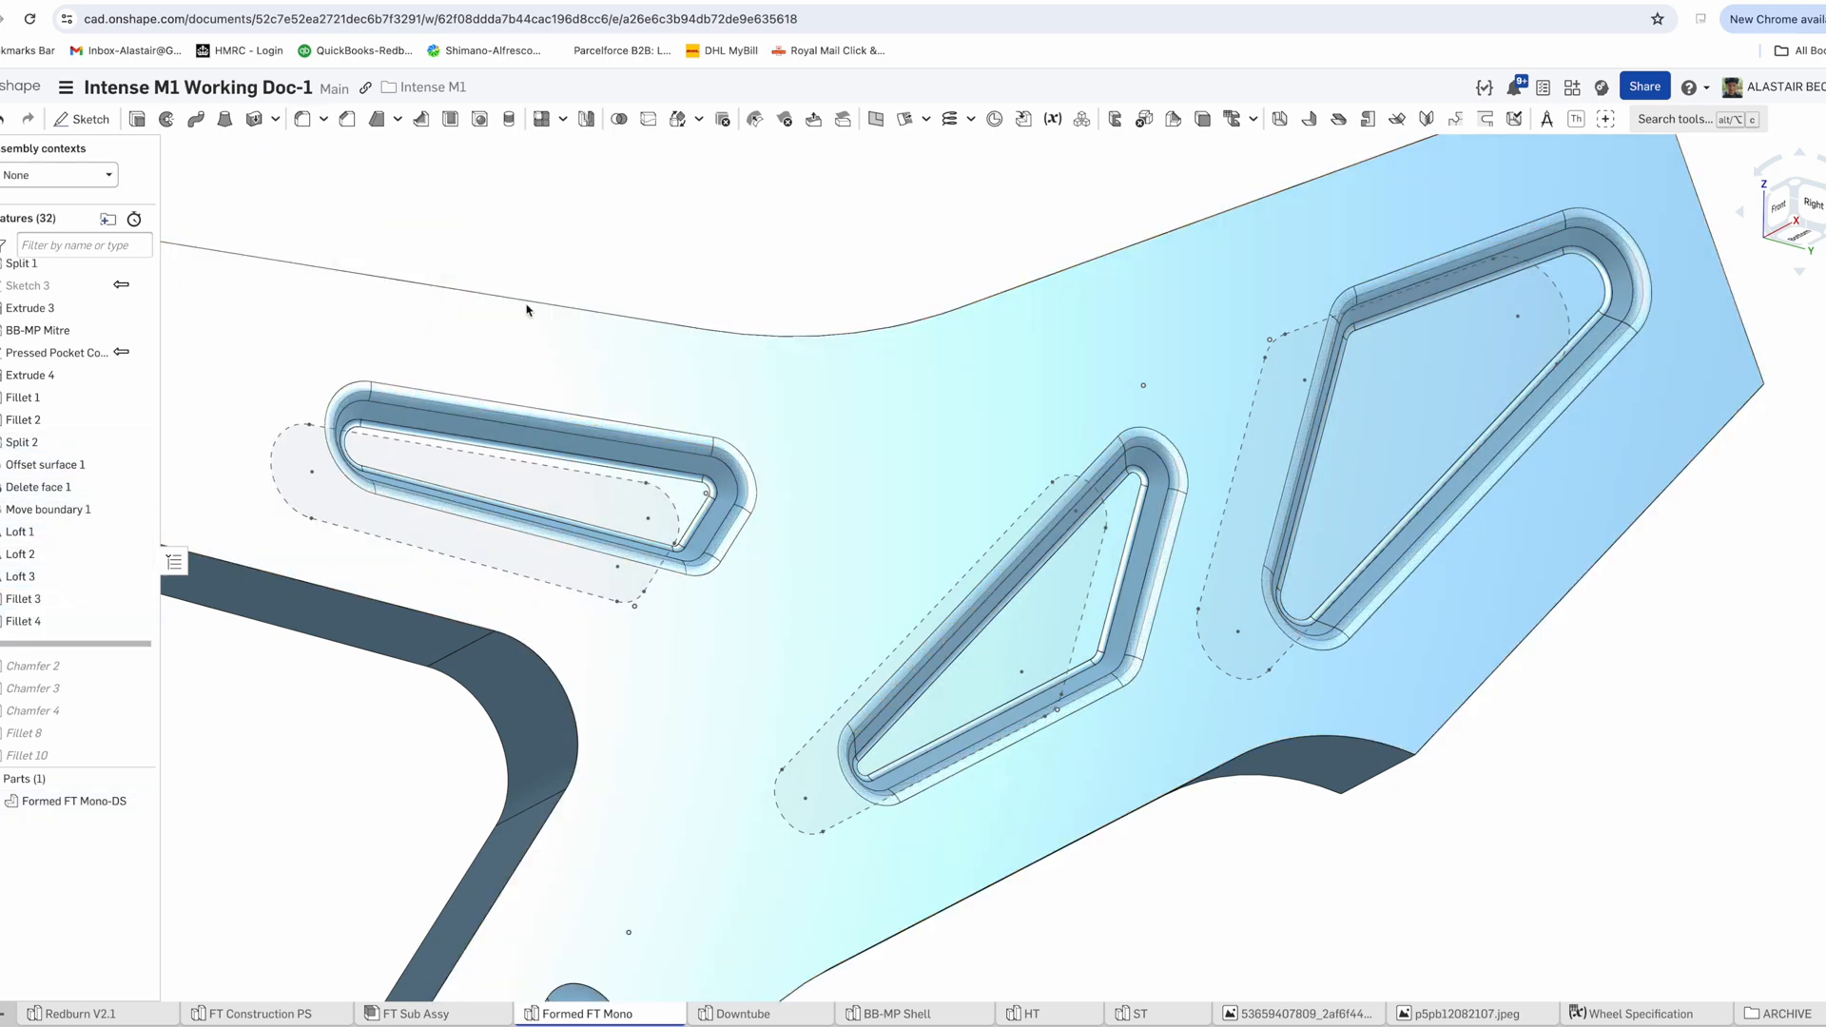
Fillet the outer rim of the long channel in the lower leg
scroll(756, 464, "down", 3)
right_click_drag(757, 465, 254, 666)
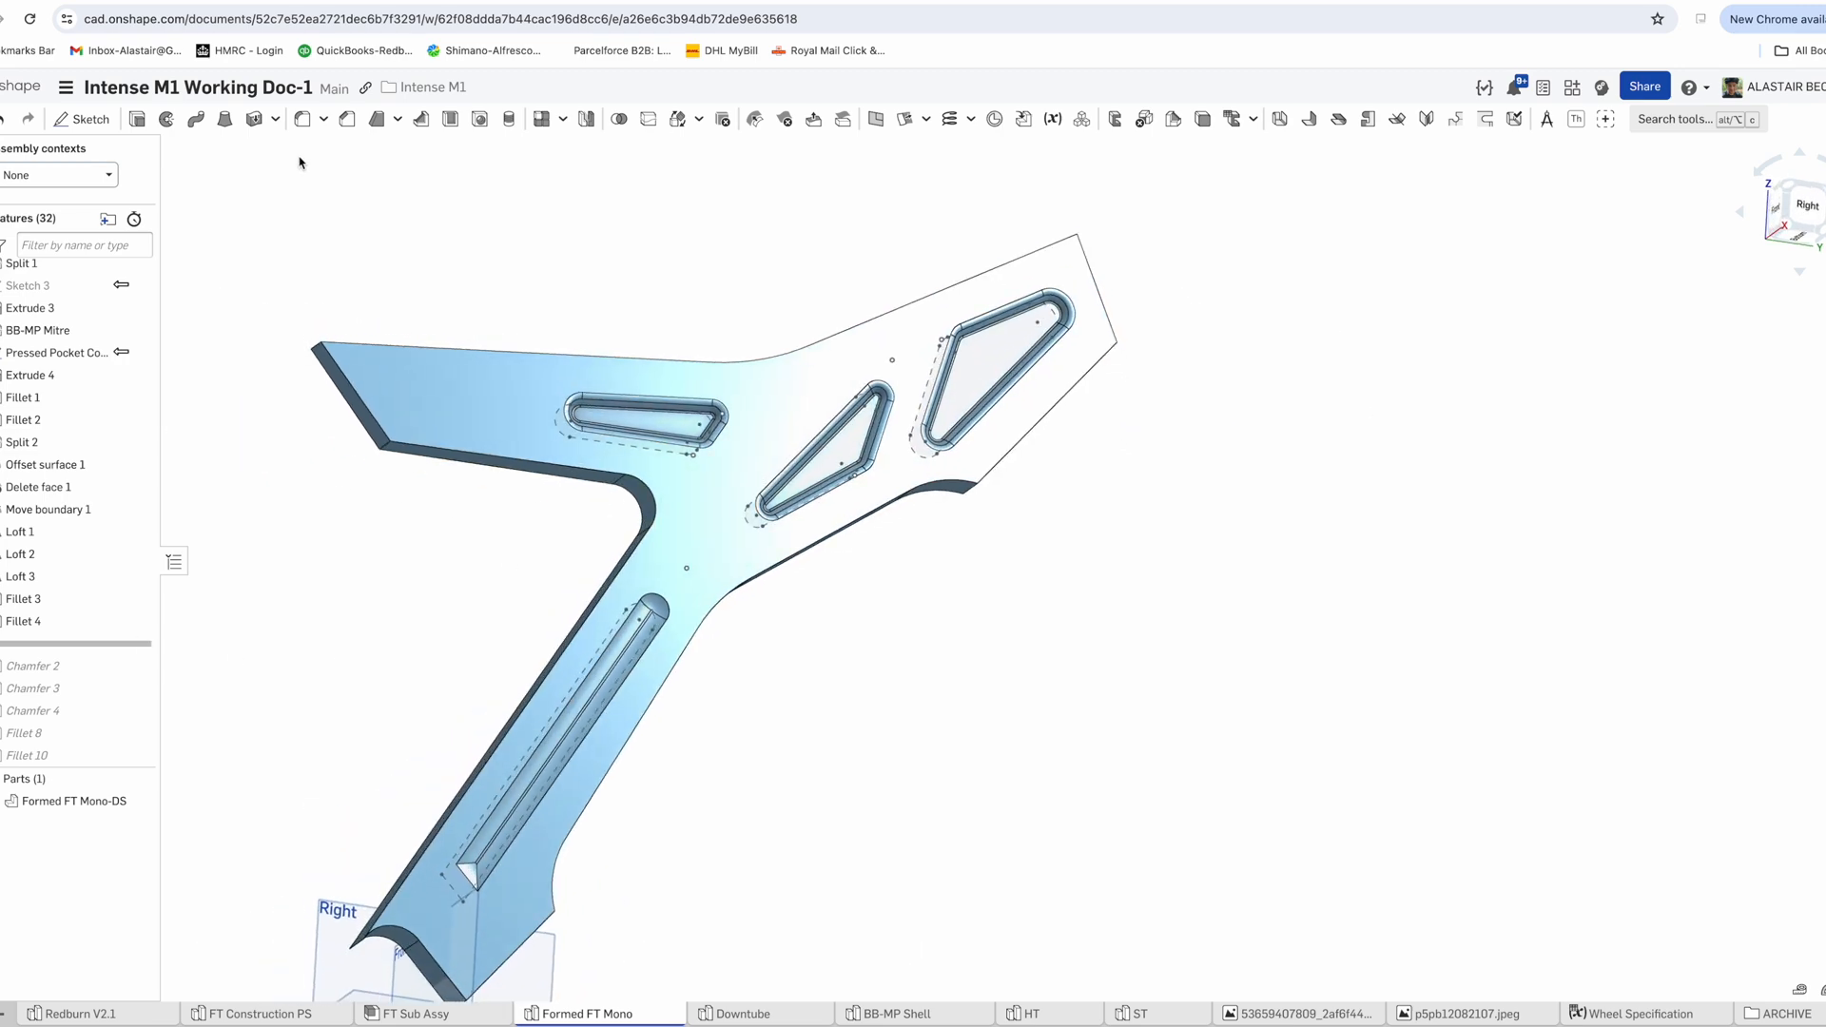
left_click(303, 118)
scroll(609, 647, "up", 5)
left_click(708, 571)
left_click(399, 218)
Roll the feature history forward past Shell 1 and turn the part to view its inner side
scroll(687, 374, "down", 2)
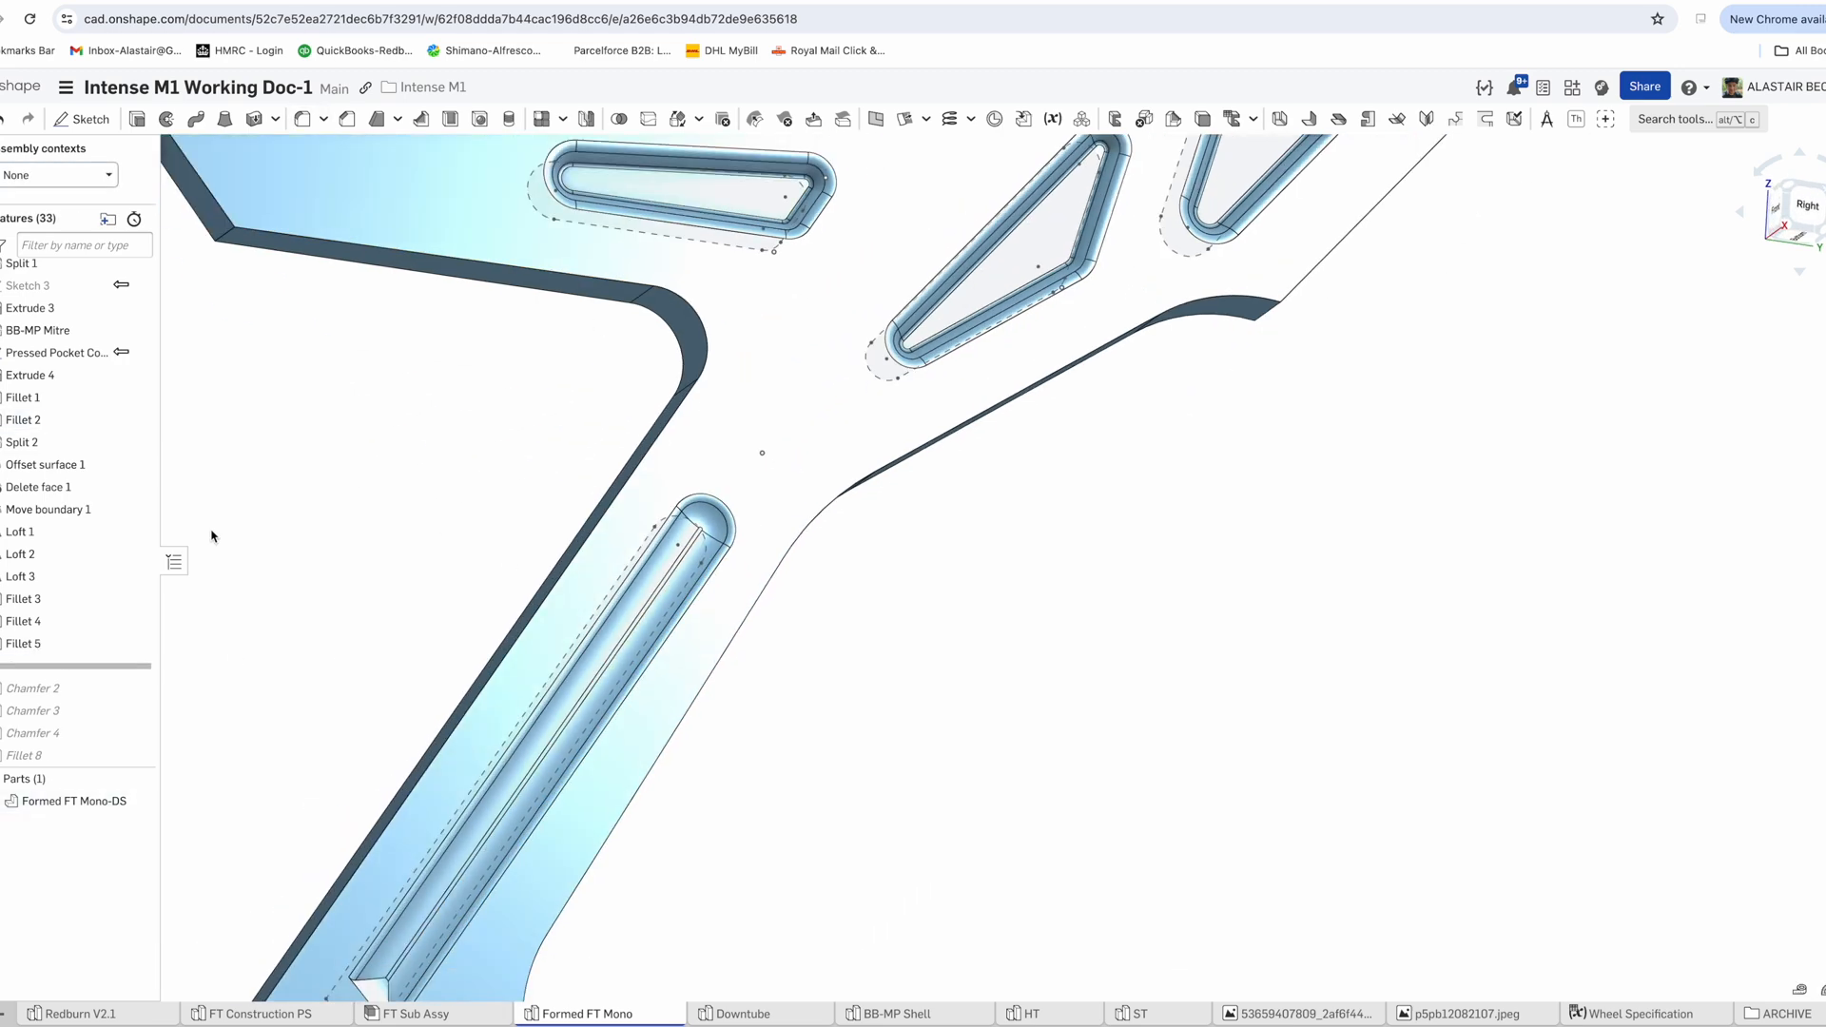
scroll(807, 516, "down", 5)
left_click_drag(85, 731, 93, 761)
scroll(87, 674, "down", 1)
right_click_drag(761, 656, 1070, 618)
scroll(761, 429, "down", 3)
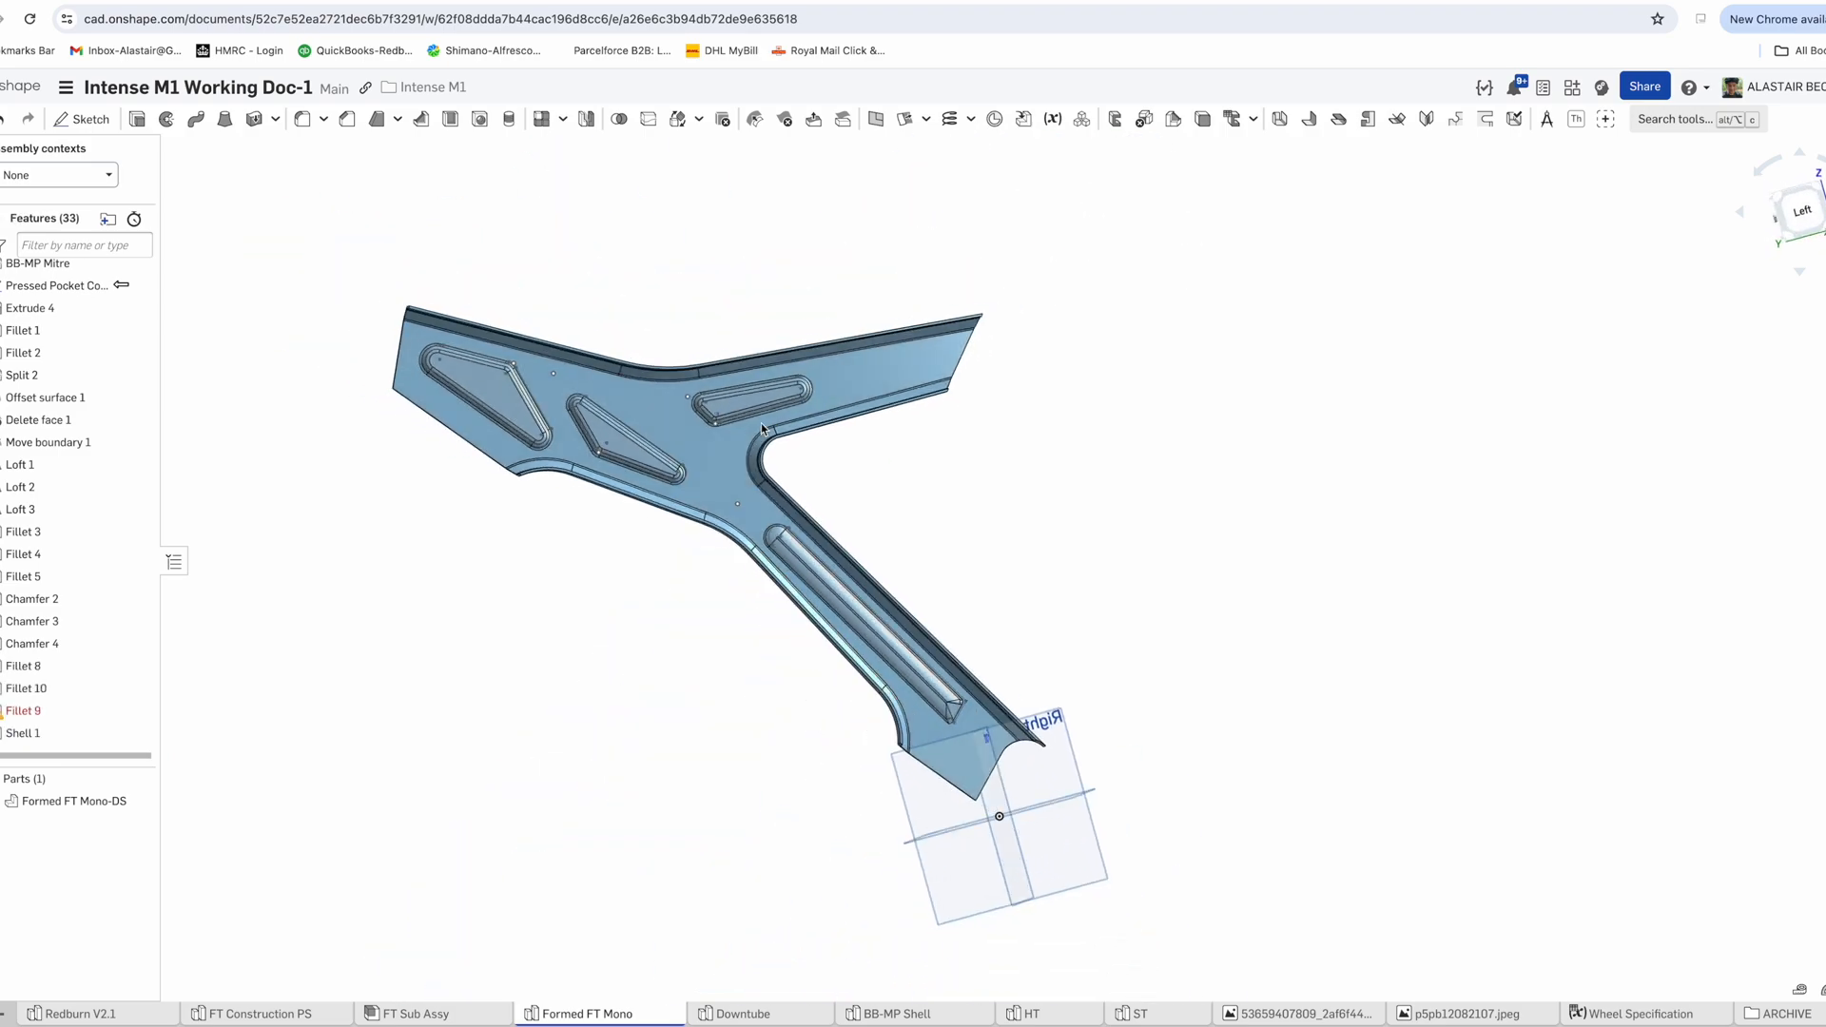
Check the settings of Fillet 9, which is missing its edge selection, and suppress that feature
scroll(761, 429, "up", 4)
right_click_drag(761, 429, 931, 444)
key("shift+4")
double_click(40, 708)
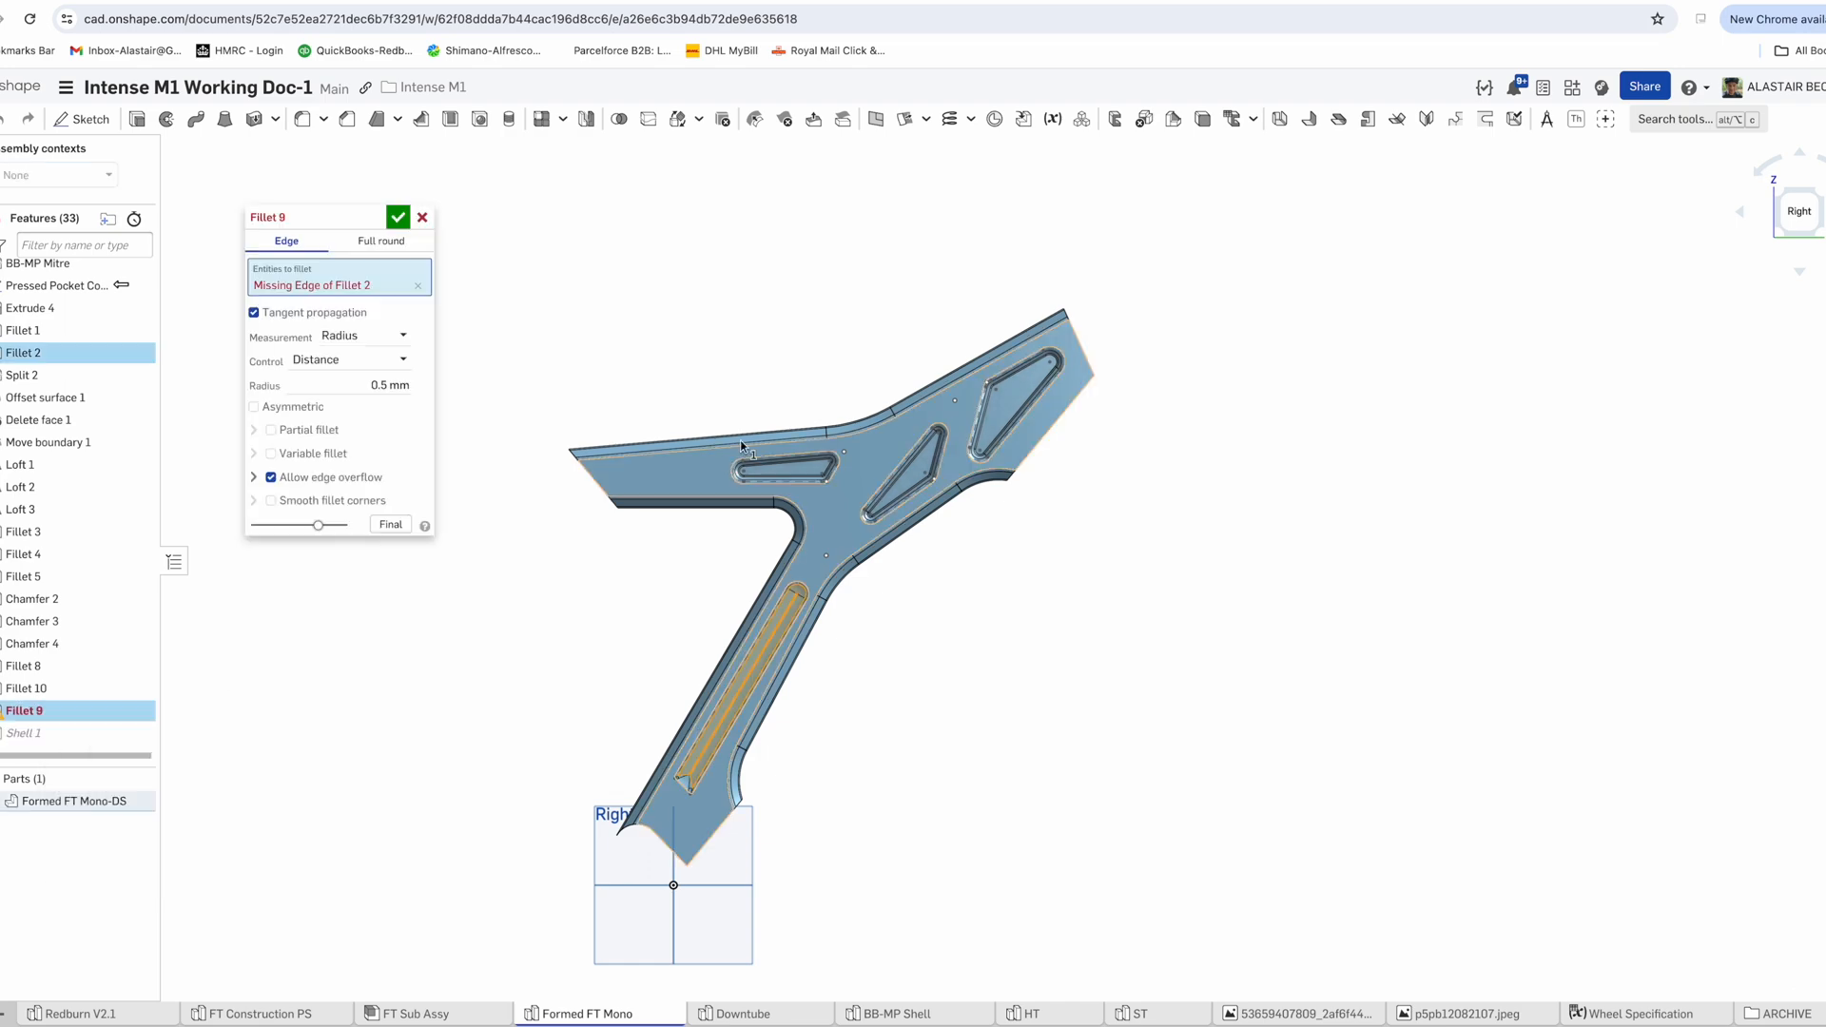
scroll(650, 770, "up", 5)
left_click(416, 220)
right_click(29, 712)
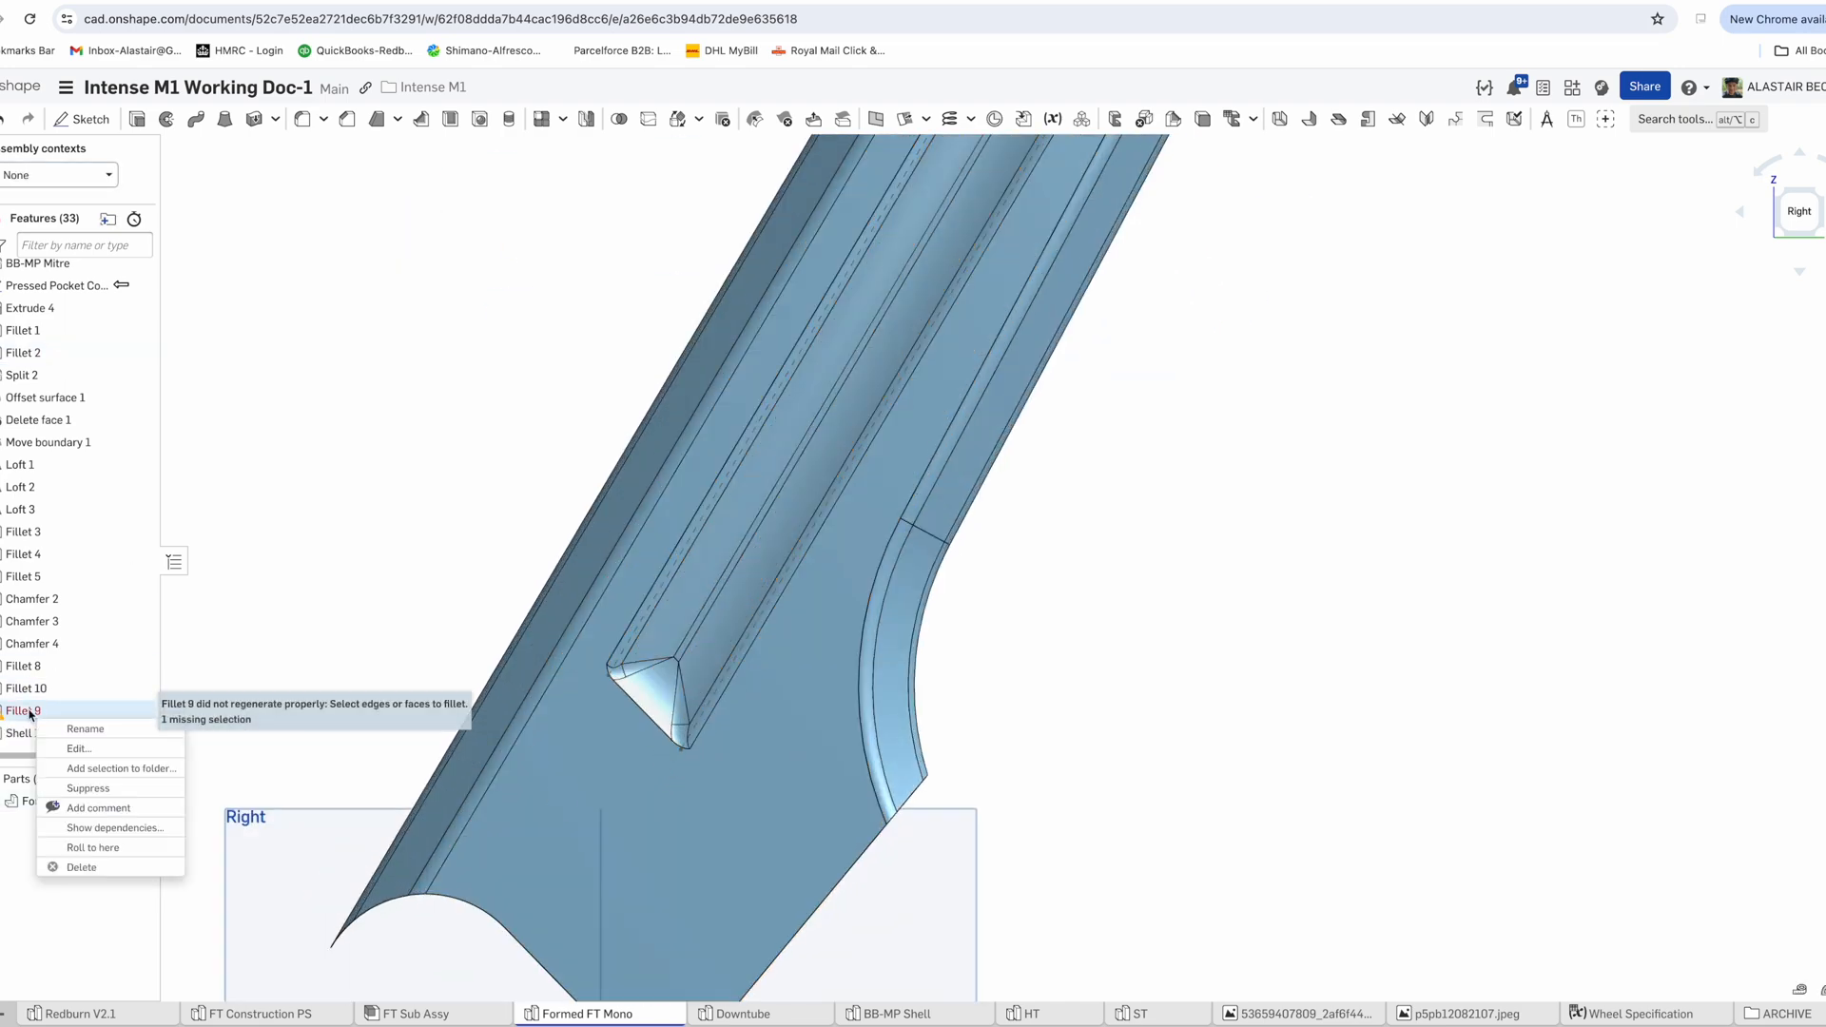
left_click(86, 788)
key("shift+7")
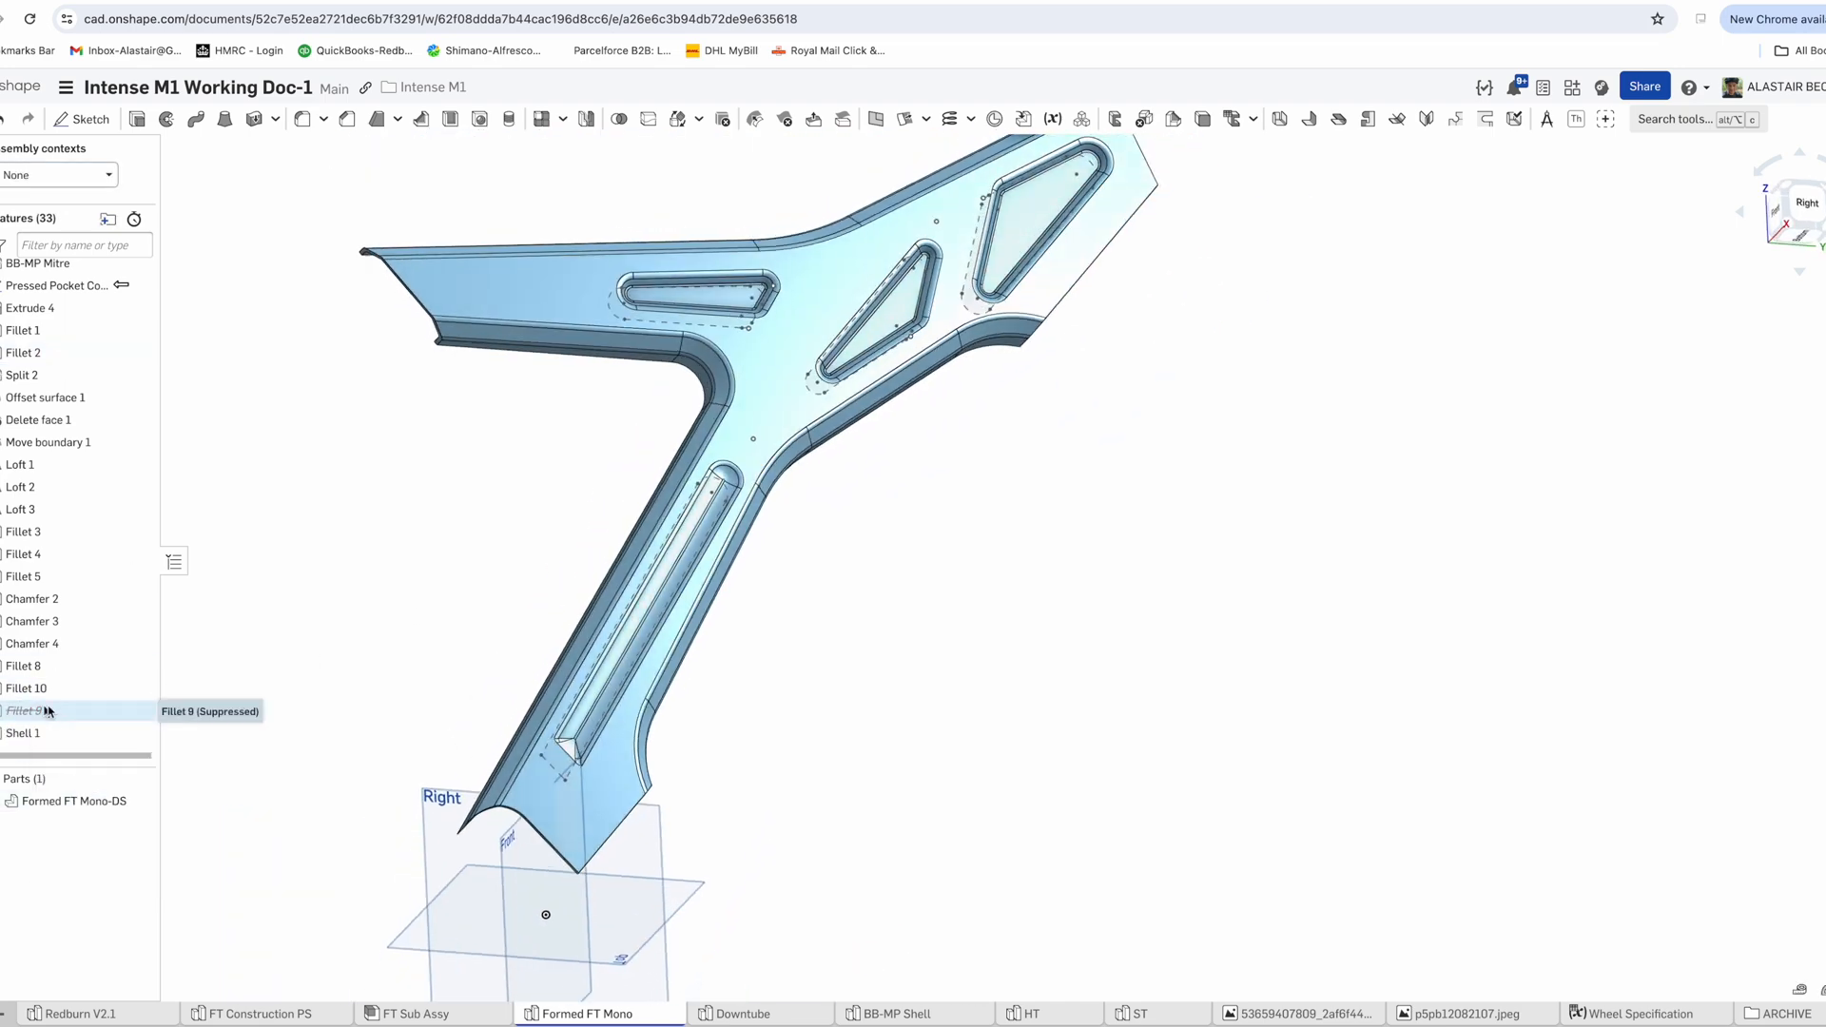
Switch to the FT Sub Assy assembly and examine how the monocoque half meets the seat tube, head tube and downtube
left_click(407, 1014)
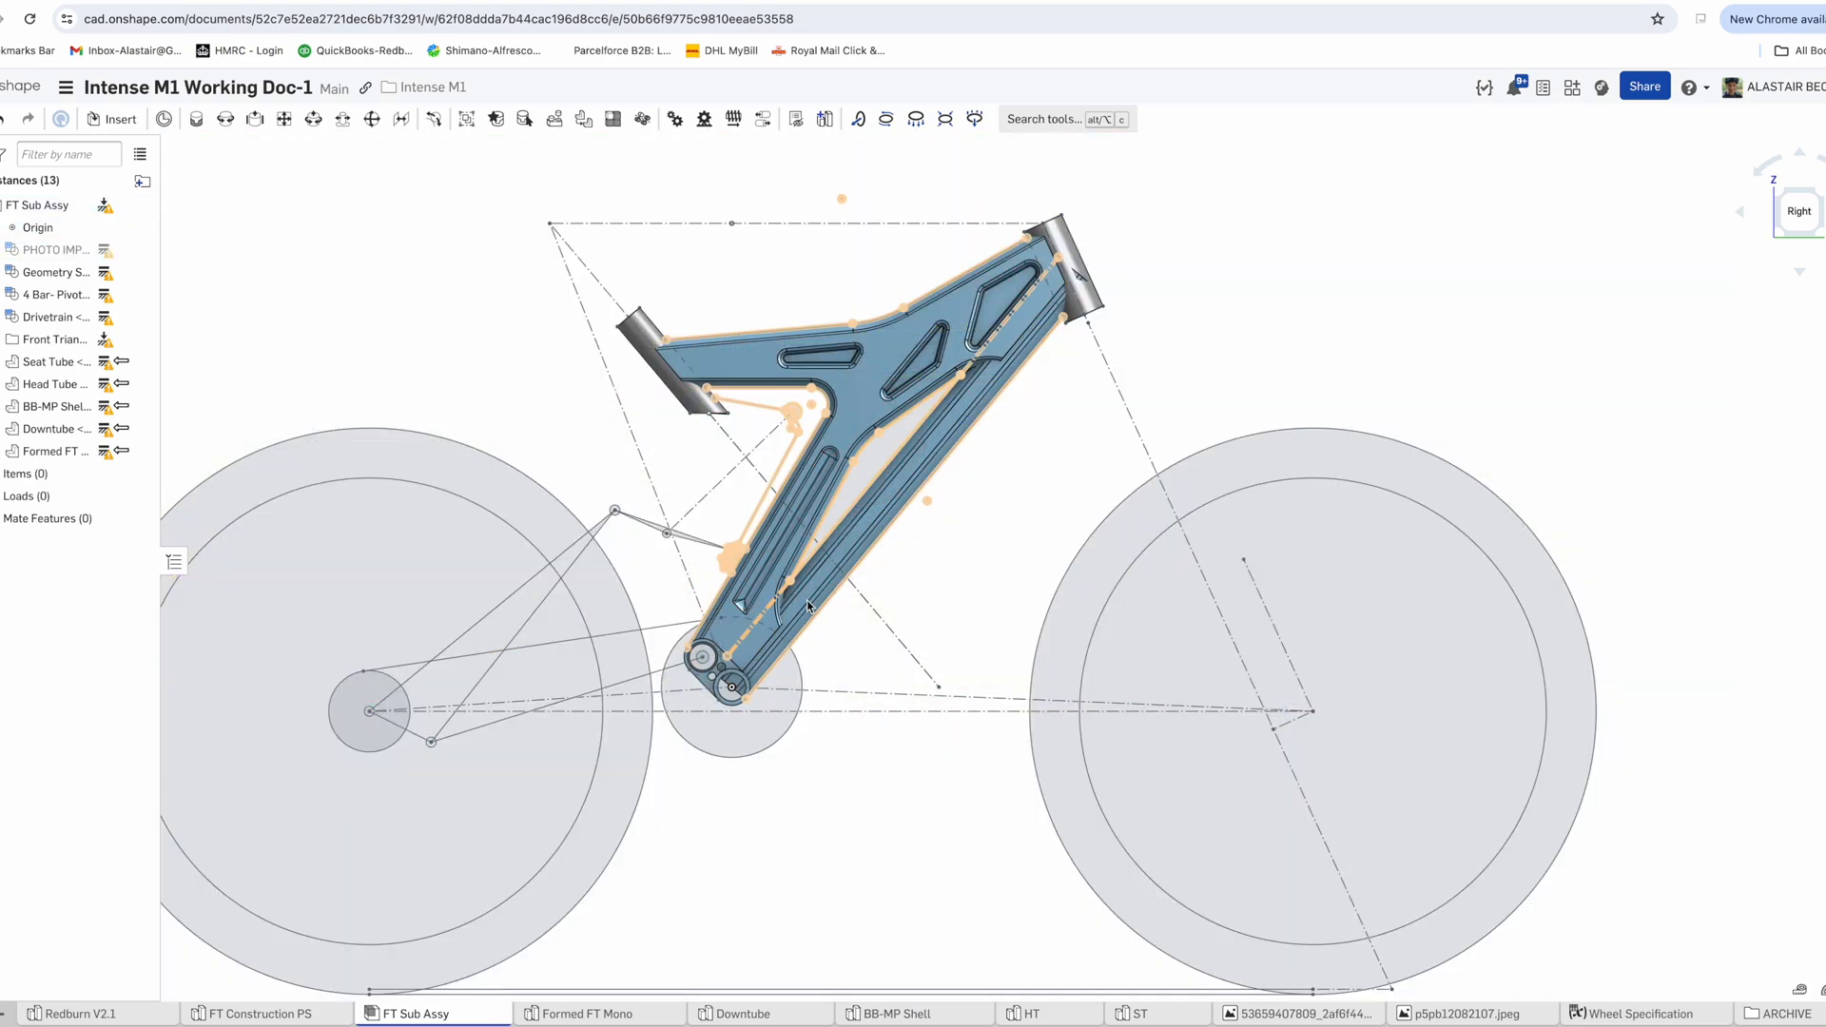
scroll(775, 587, "down", 4)
scroll(813, 474, "up", 4)
right_click_drag(813, 473, 756, 444)
scroll(828, 470, "up", 5)
scroll(1150, 608, "up", 2)
right_click_drag(1150, 608, 1427, 457)
left_click(1796, 210)
scroll(685, 428, "down", 5)
scroll(842, 347, "up", 5)
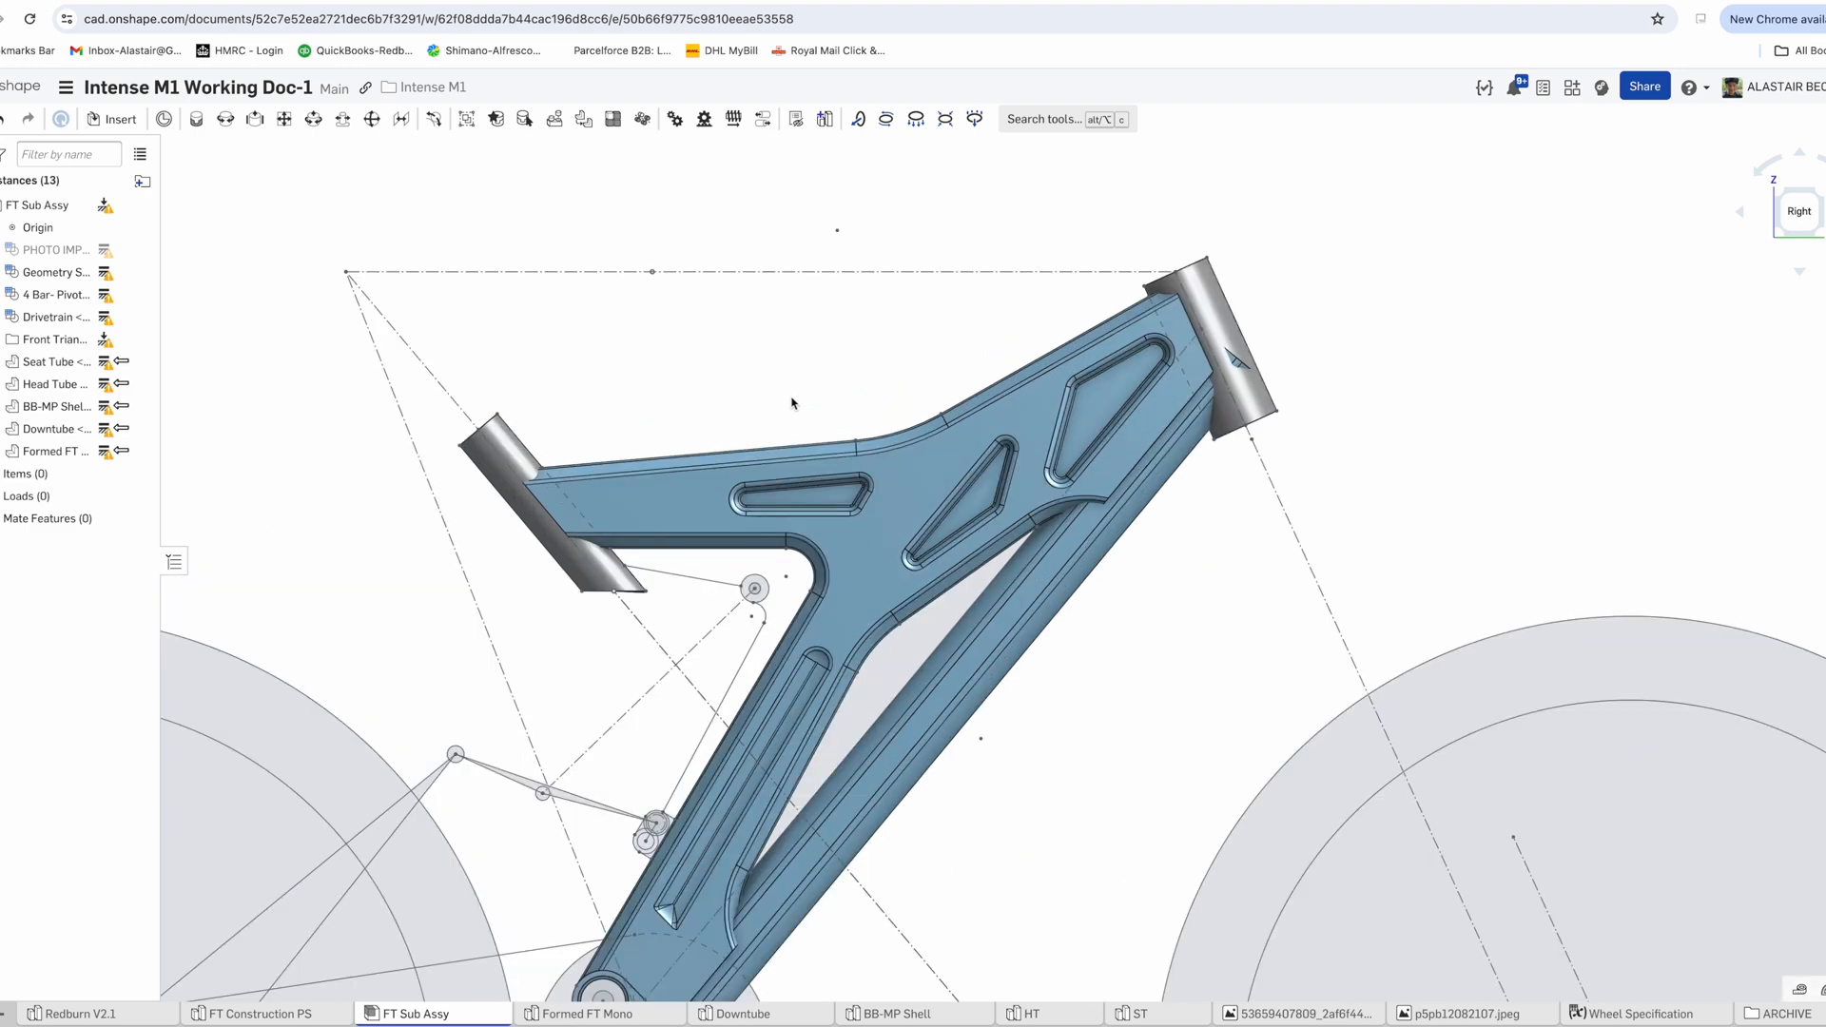
scroll(788, 418, "down", 3)
scroll(687, 488, "up", 5)
Update Context 1 of the formed monocoque half and open that part for editing in the assembly context
right_click(815, 476)
key("Escape")
right_click(38, 451)
key("Escape")
right_click(677, 456)
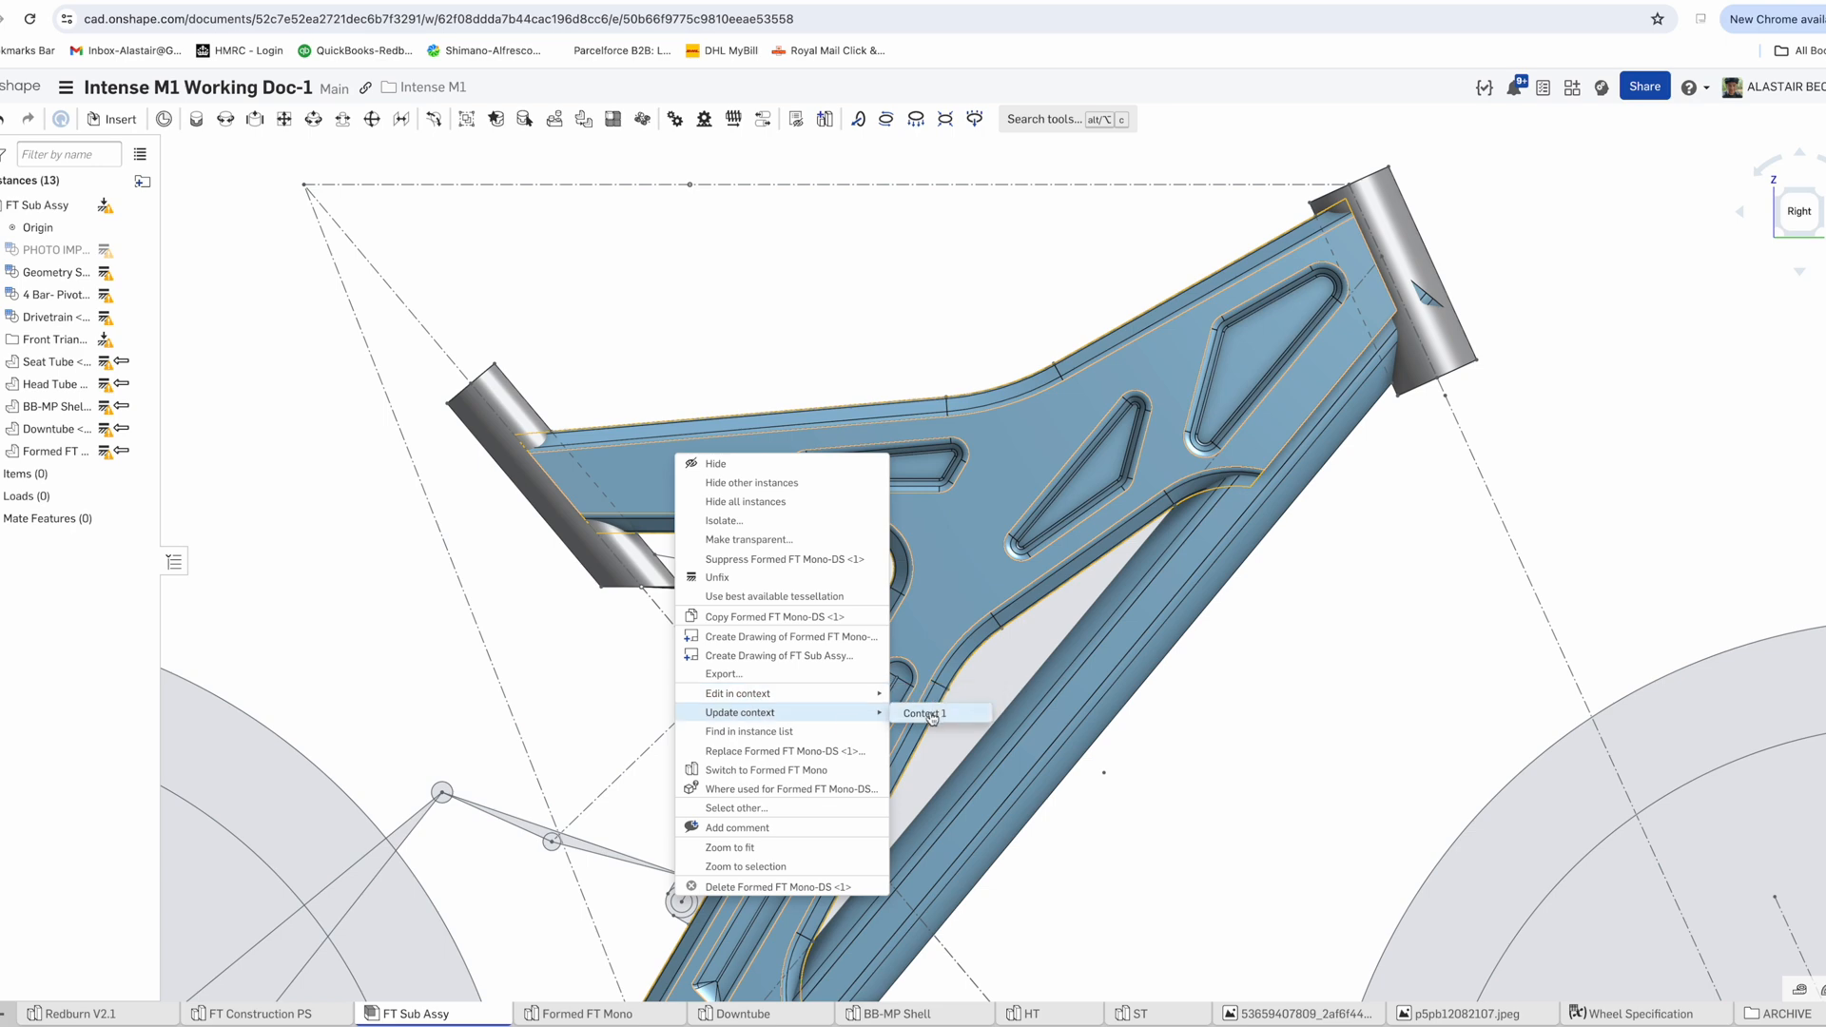
left_click(931, 719)
right_click(920, 460)
key("Escape")
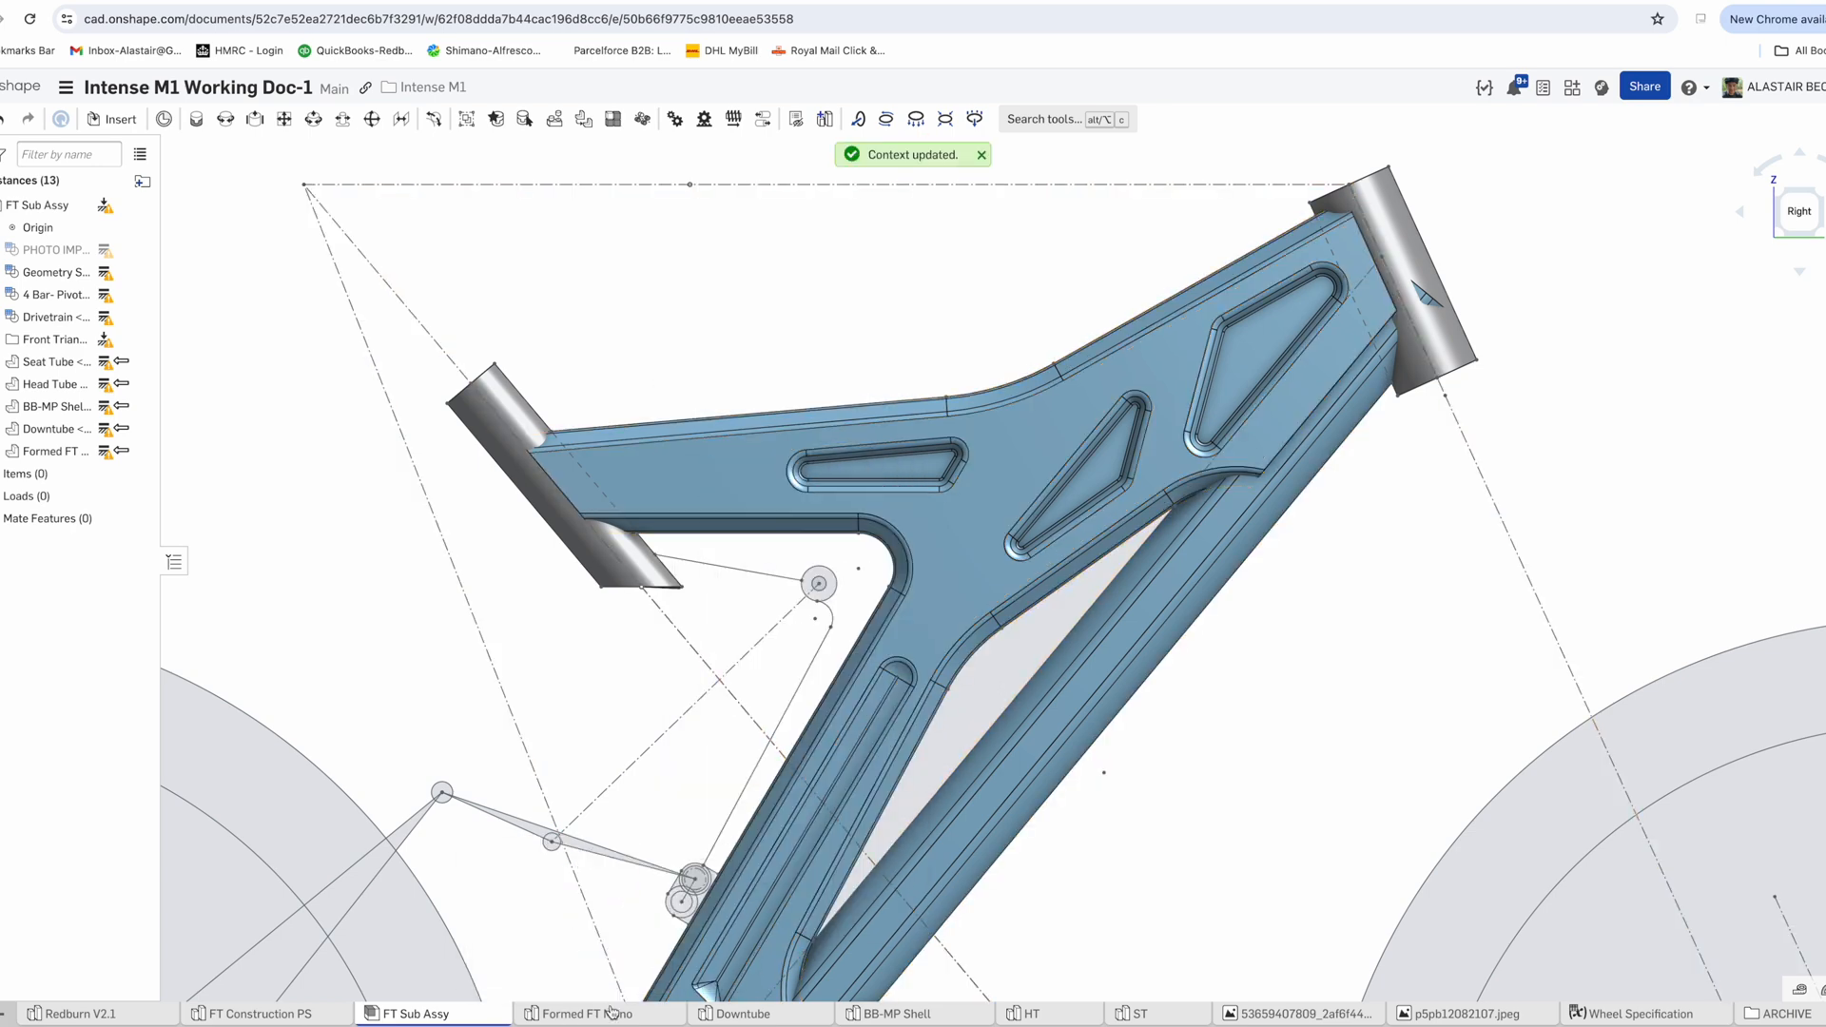
right_click(694, 451)
key("Escape")
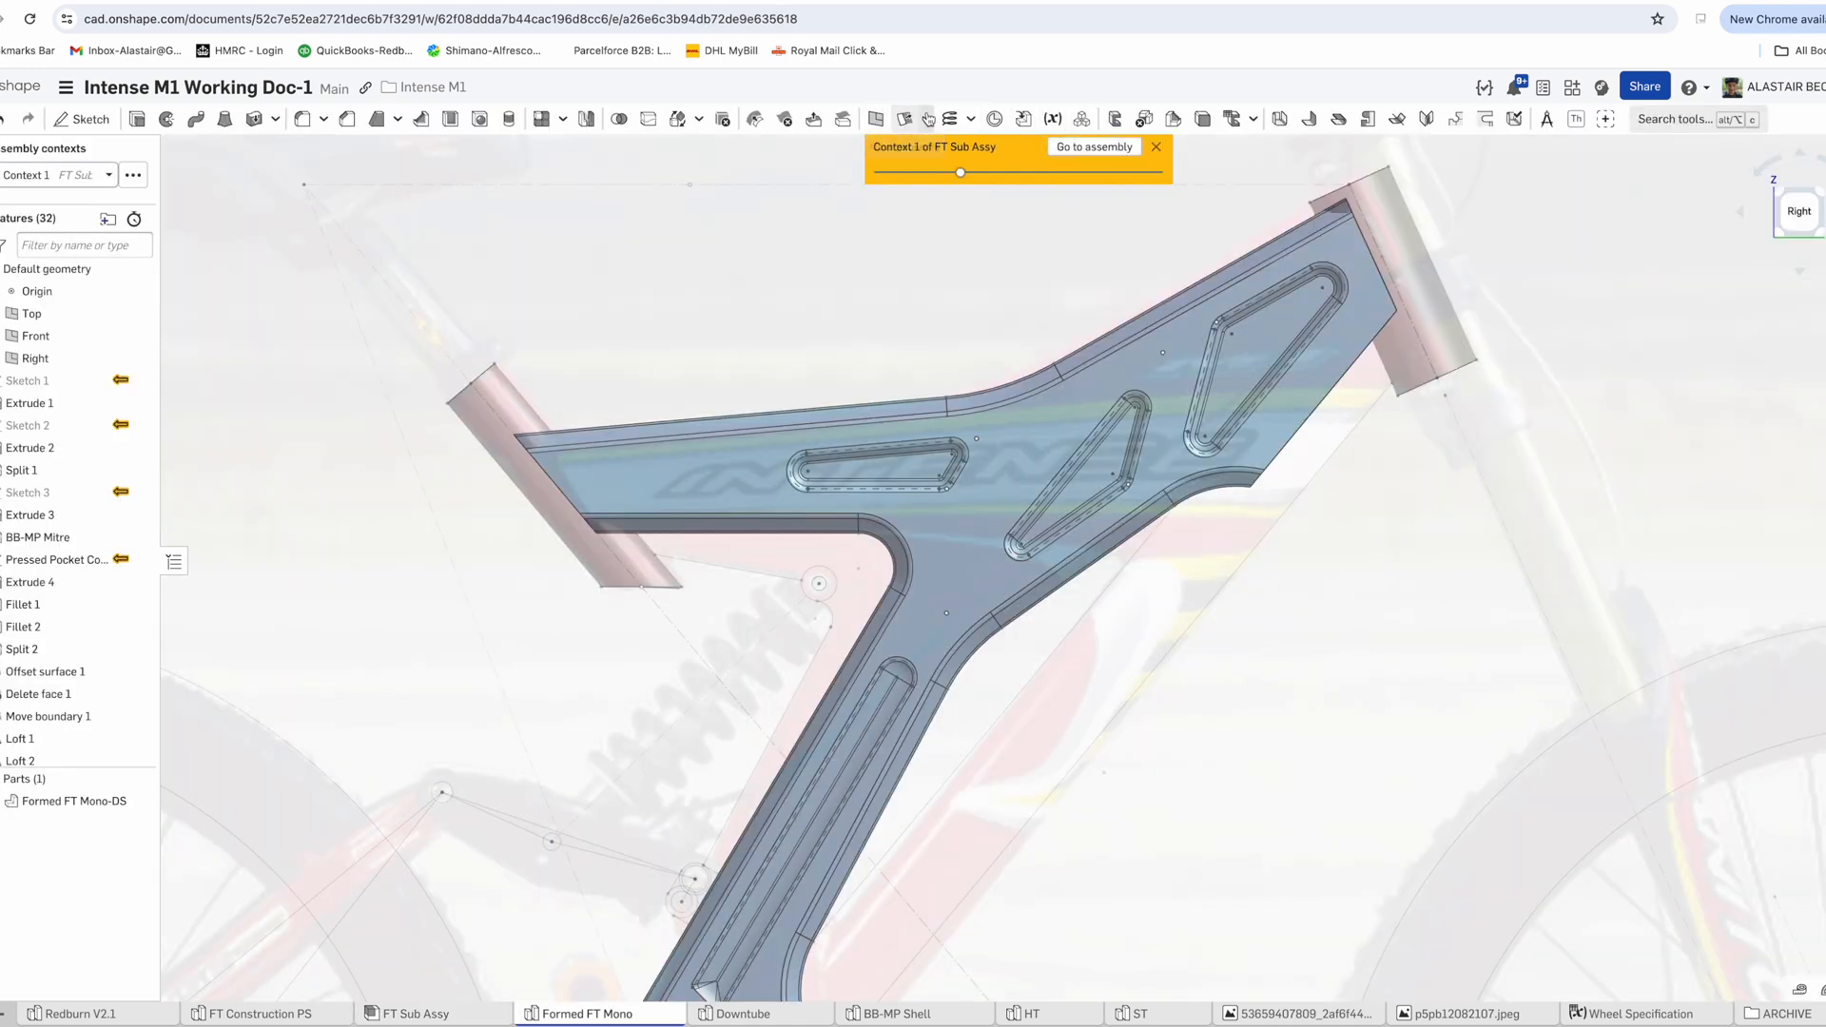
Create a 0 mm offset surface from the seat tube's outer face and split the monocoque half with it
left_click(927, 119)
left_click(951, 150)
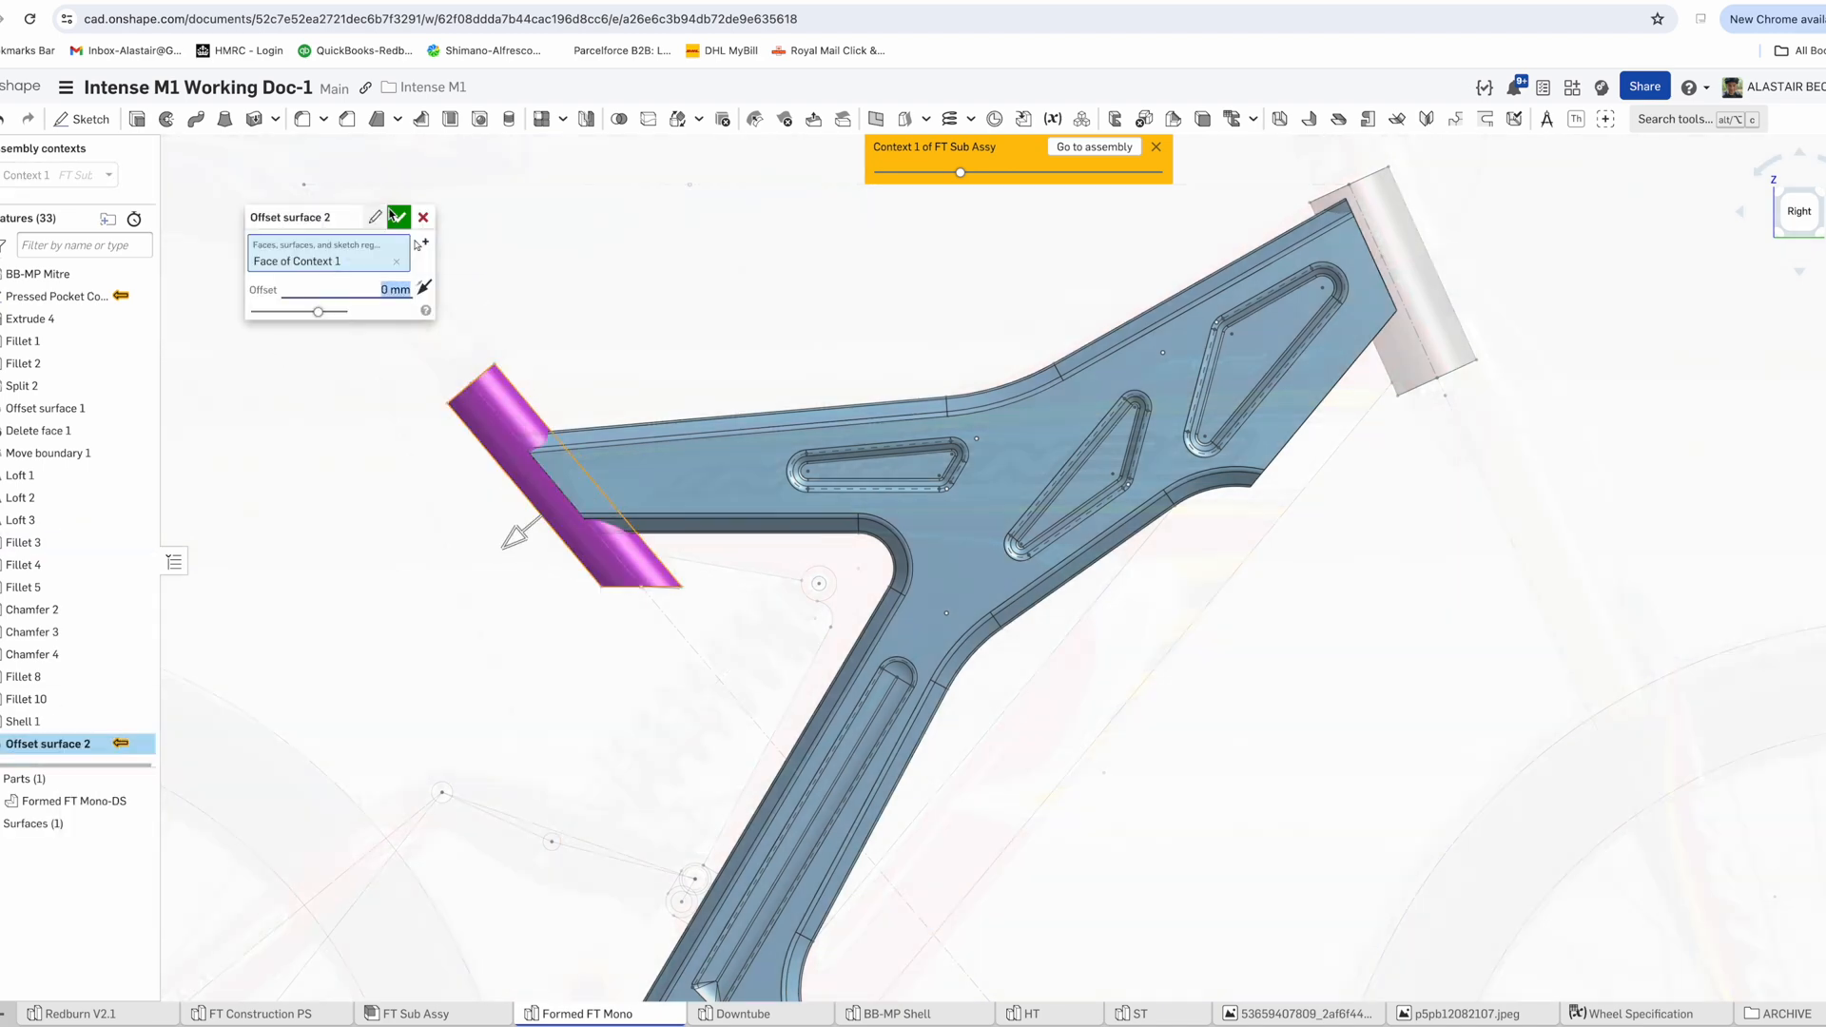
left_click(398, 216)
left_click(648, 119)
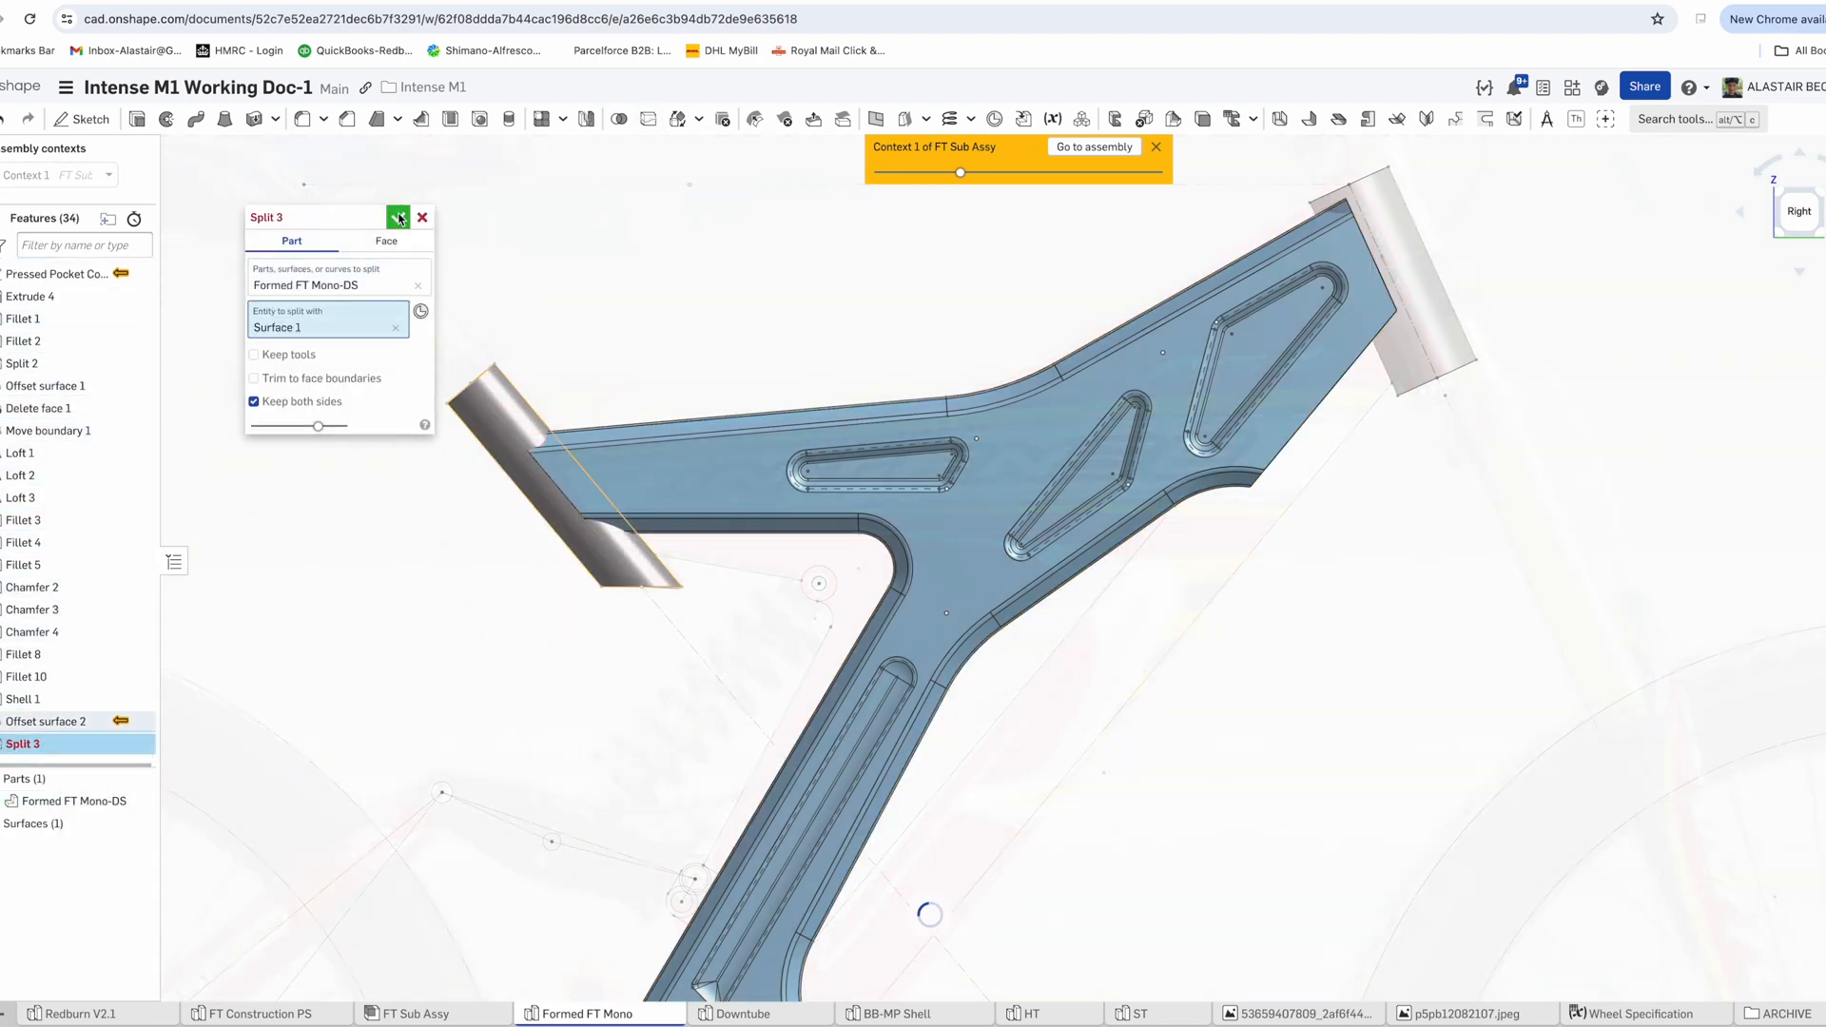
scroll(513, 385, "up", 3)
right_click_drag(443, 382, 742, 494)
left_click(397, 217)
Create an offset surface from the head tube's outer face
scroll(565, 409, "down", 4)
scroll(565, 409, "down", 4)
scroll(747, 302, "up", 5)
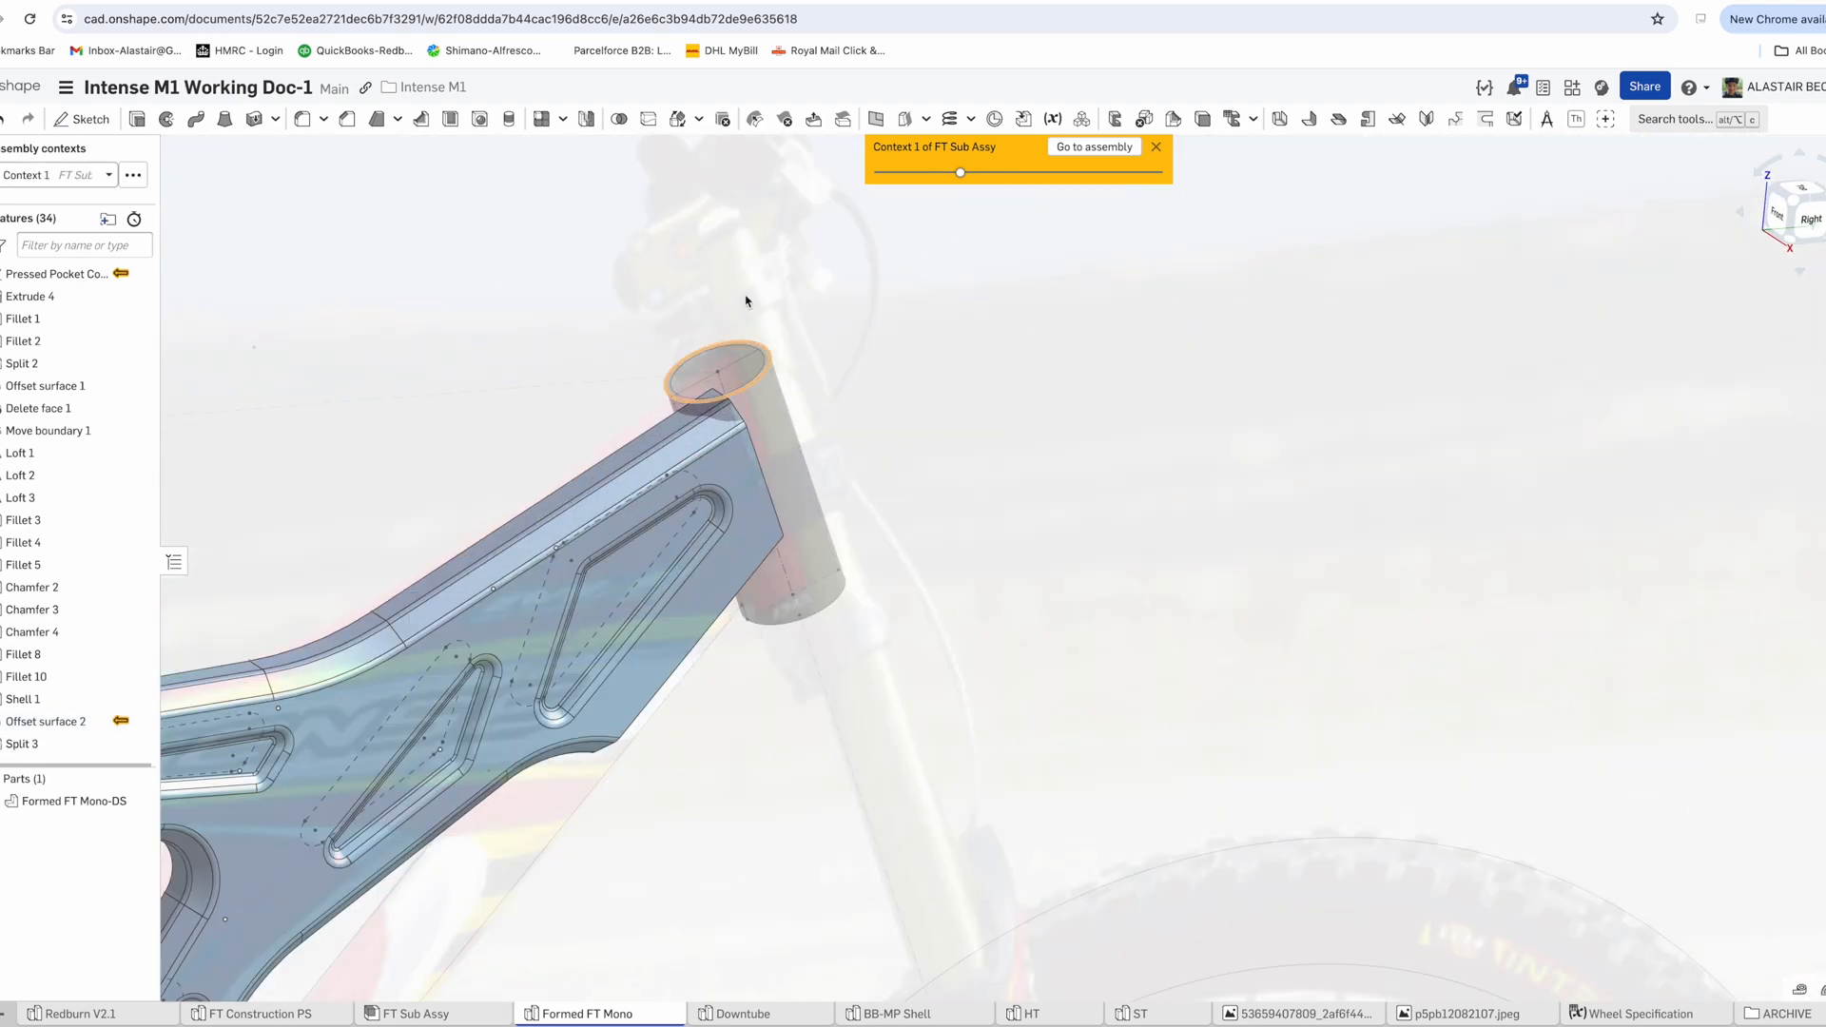
left_click(904, 121)
left_click(397, 217)
Split the monocoque half with the head tube surface, keeping only one side and flipping which side is kept
left_click(648, 119)
left_click(366, 317)
left_click(794, 466)
left_click(309, 403)
left_click(419, 402)
left_click(397, 217)
Show the downtube in the assembly context around the monocoque half
scroll(844, 460, "down", 5)
right_click_drag(769, 482, 708, 443)
scroll(742, 457, "down", 4)
left_click(131, 180)
left_click(27, 255)
left_click(361, 149)
scroll(720, 514, "up", 5)
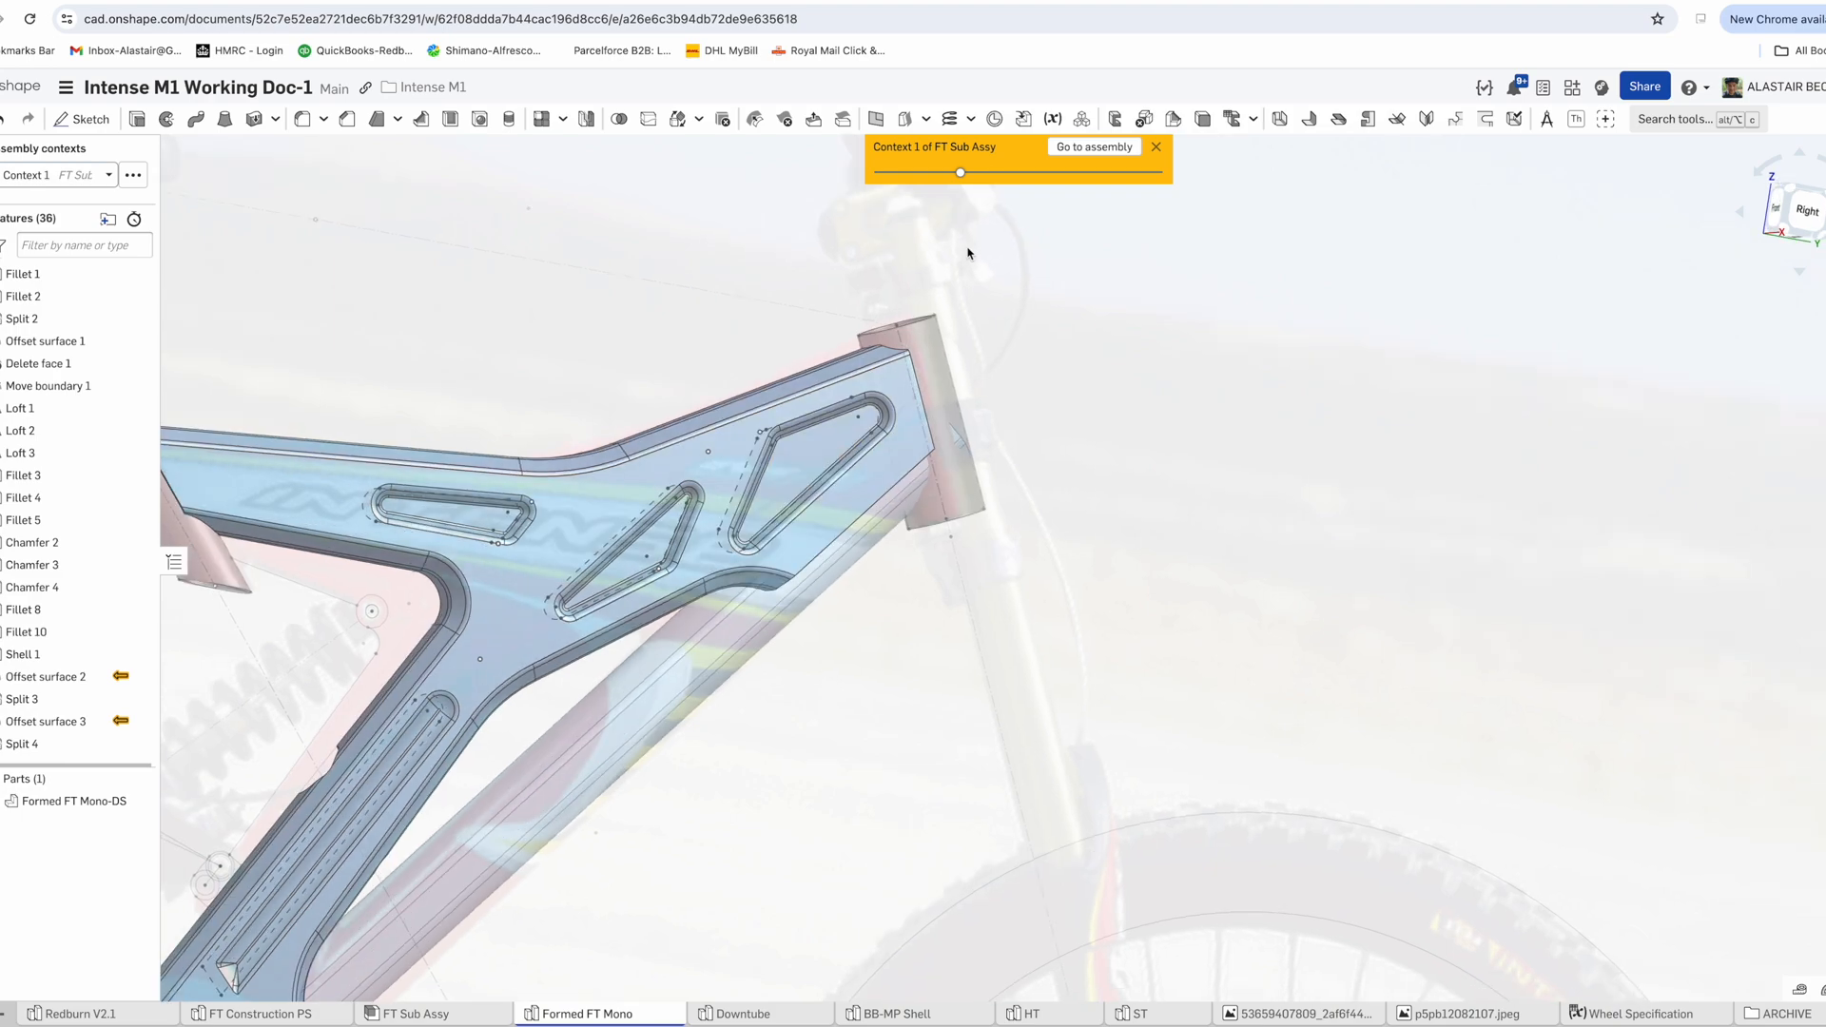
Create an offset surface from the downtube's outer faces, including the narrow rounded corner faces
left_click(906, 119)
right_click_drag(782, 530, 816, 538)
scroll(704, 618, "up", 3)
left_click(702, 619)
scroll(705, 619, "up", 5)
left_click(753, 616)
left_click(837, 635)
left_click(965, 653)
left_click(980, 670)
scroll(960, 580, "down", 8)
scroll(955, 571, "down", 5)
mouse_move(955, 572)
right_mouse_down()
mouse_move(1011, 594)
mouse_move(1109, 563)
mouse_move(943, 582)
right_mouse_up()
key("Return")
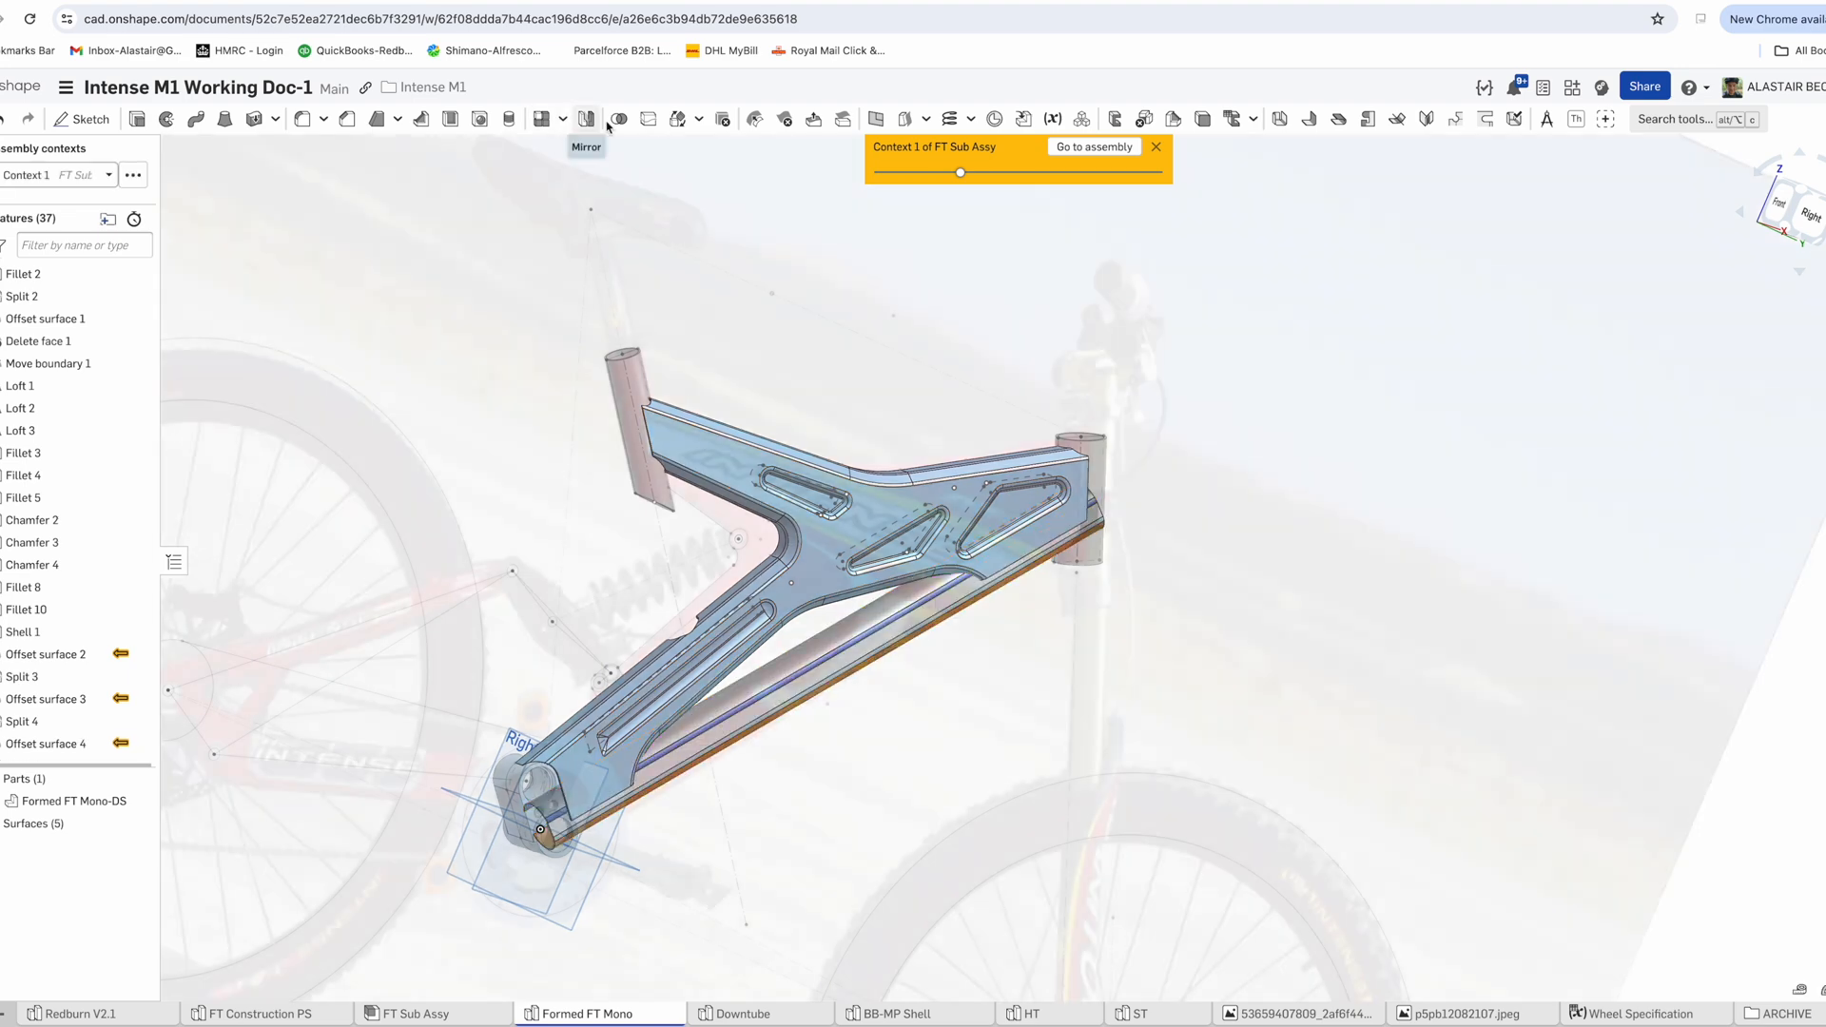
Union the separate offset downtube surfaces into one surface with a Boolean
left_click(648, 118)
left_click(421, 217)
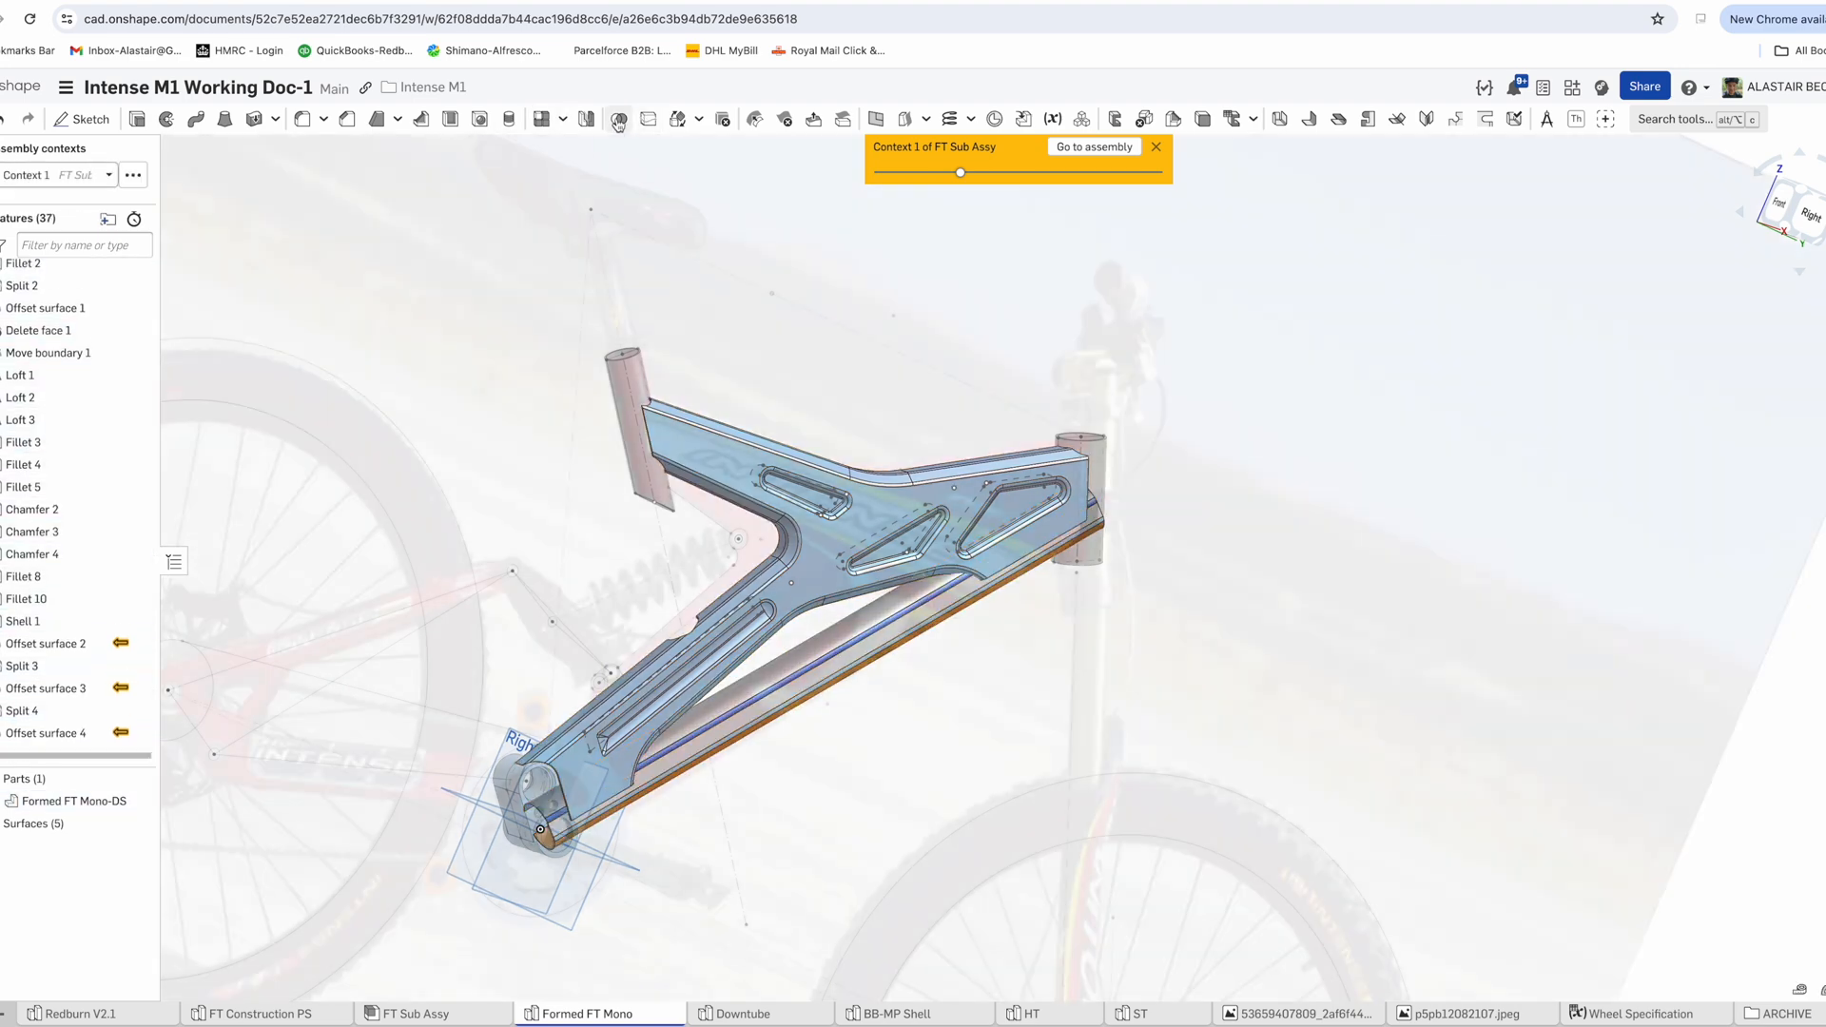
left_click(619, 120)
scroll(954, 614, "up", 7)
left_click(802, 561)
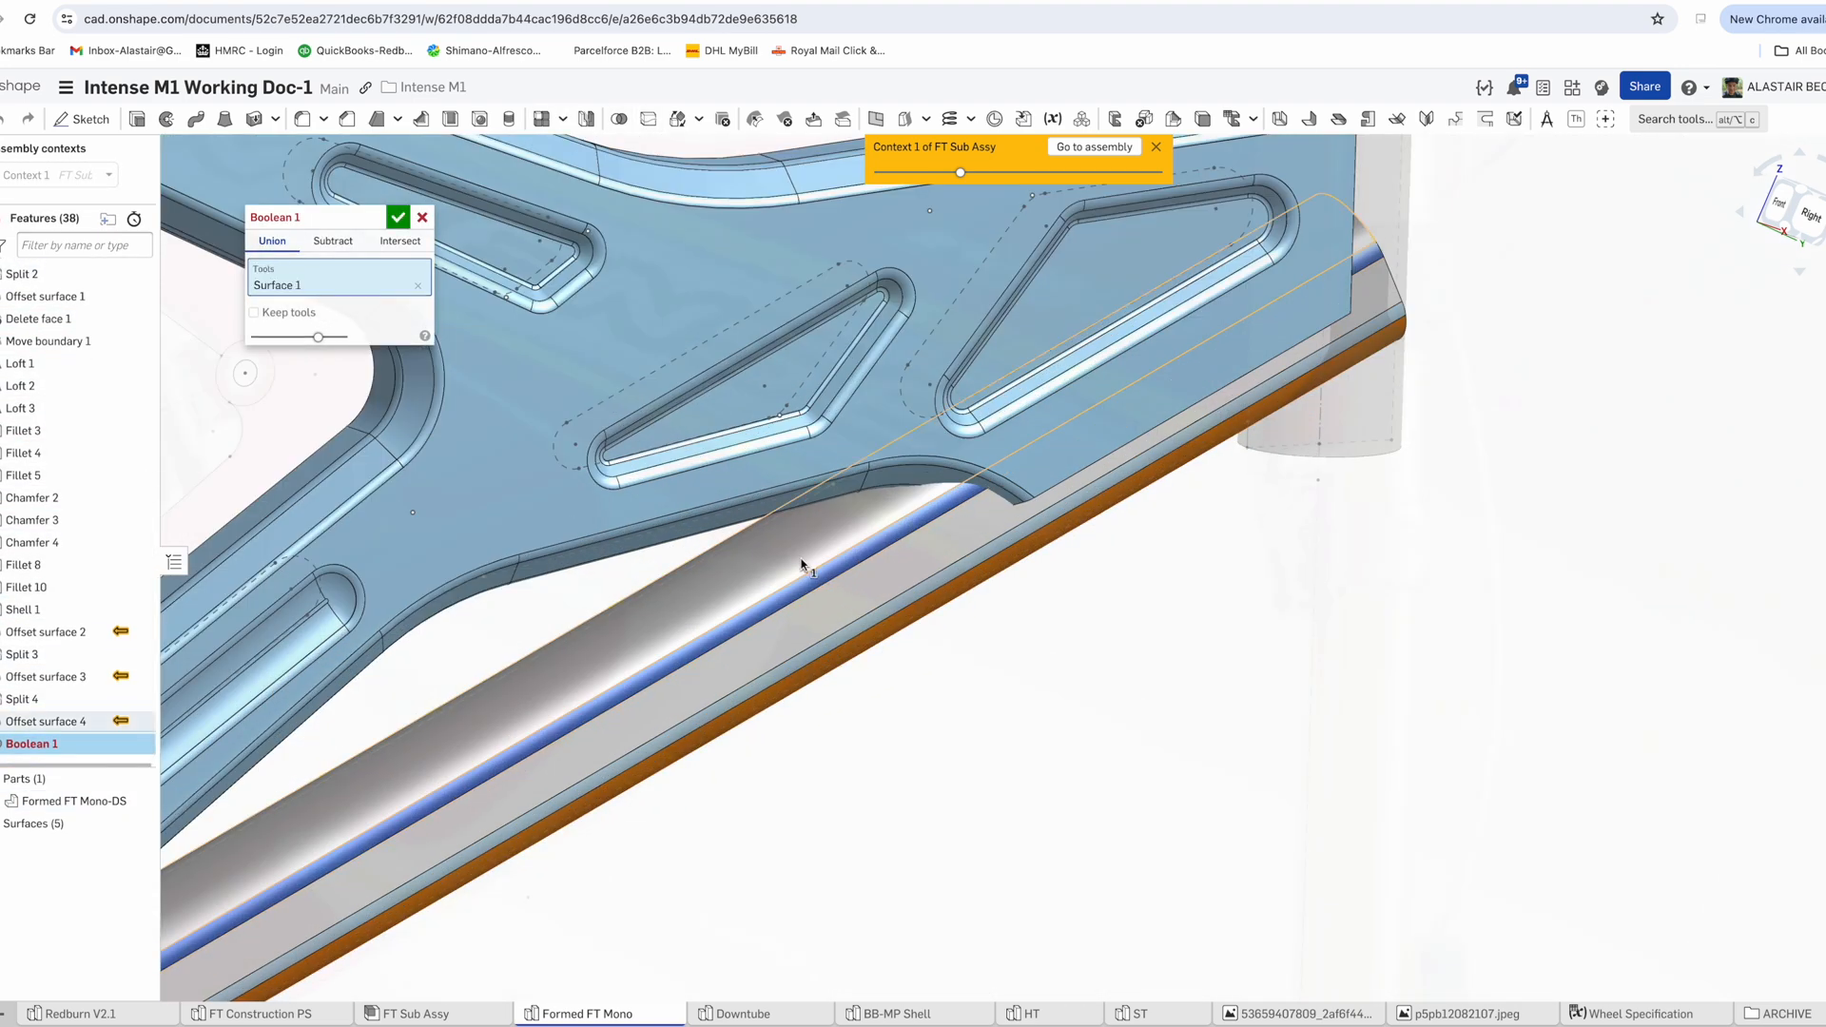
left_click(932, 612)
left_click(399, 218)
Split the monocoque half with the joined downtube surface
left_click(648, 119)
left_click(702, 234)
left_click(316, 314)
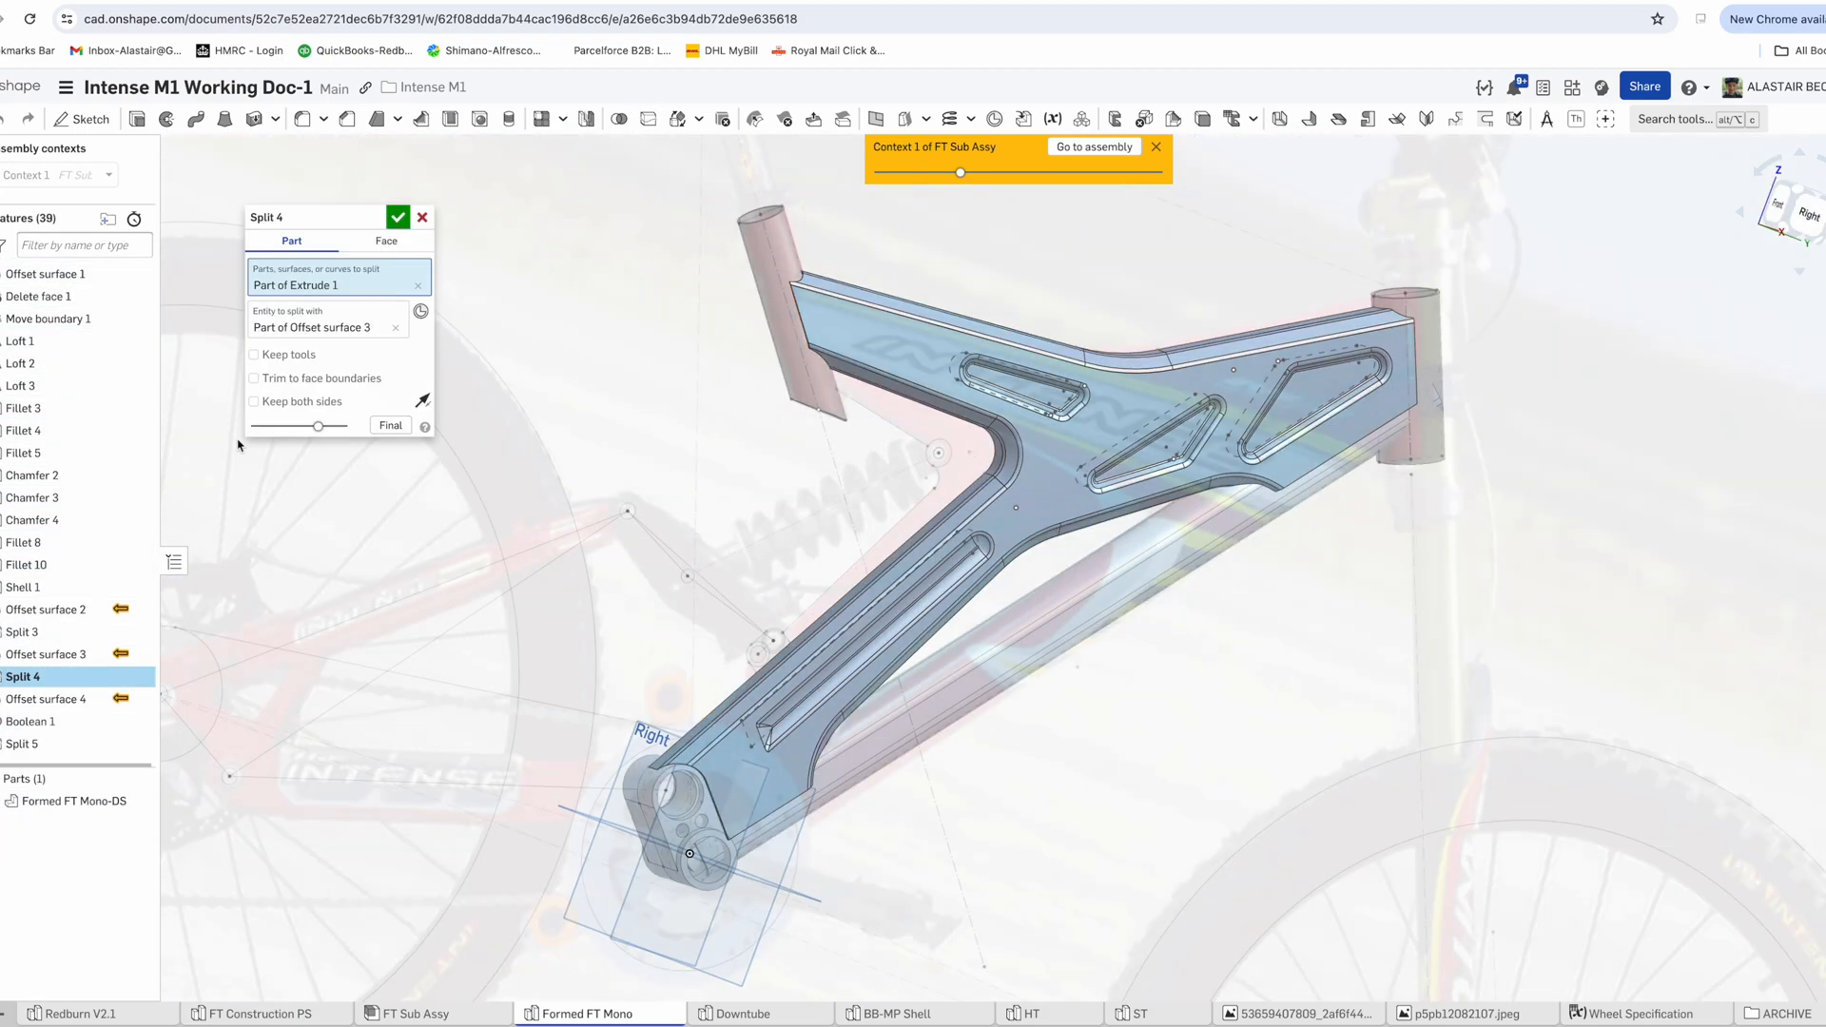
Open the Downtube part for editing in Context 1 from the FT Sub Assy assembly
right_click(1081, 464)
mouse_move(1141, 699)
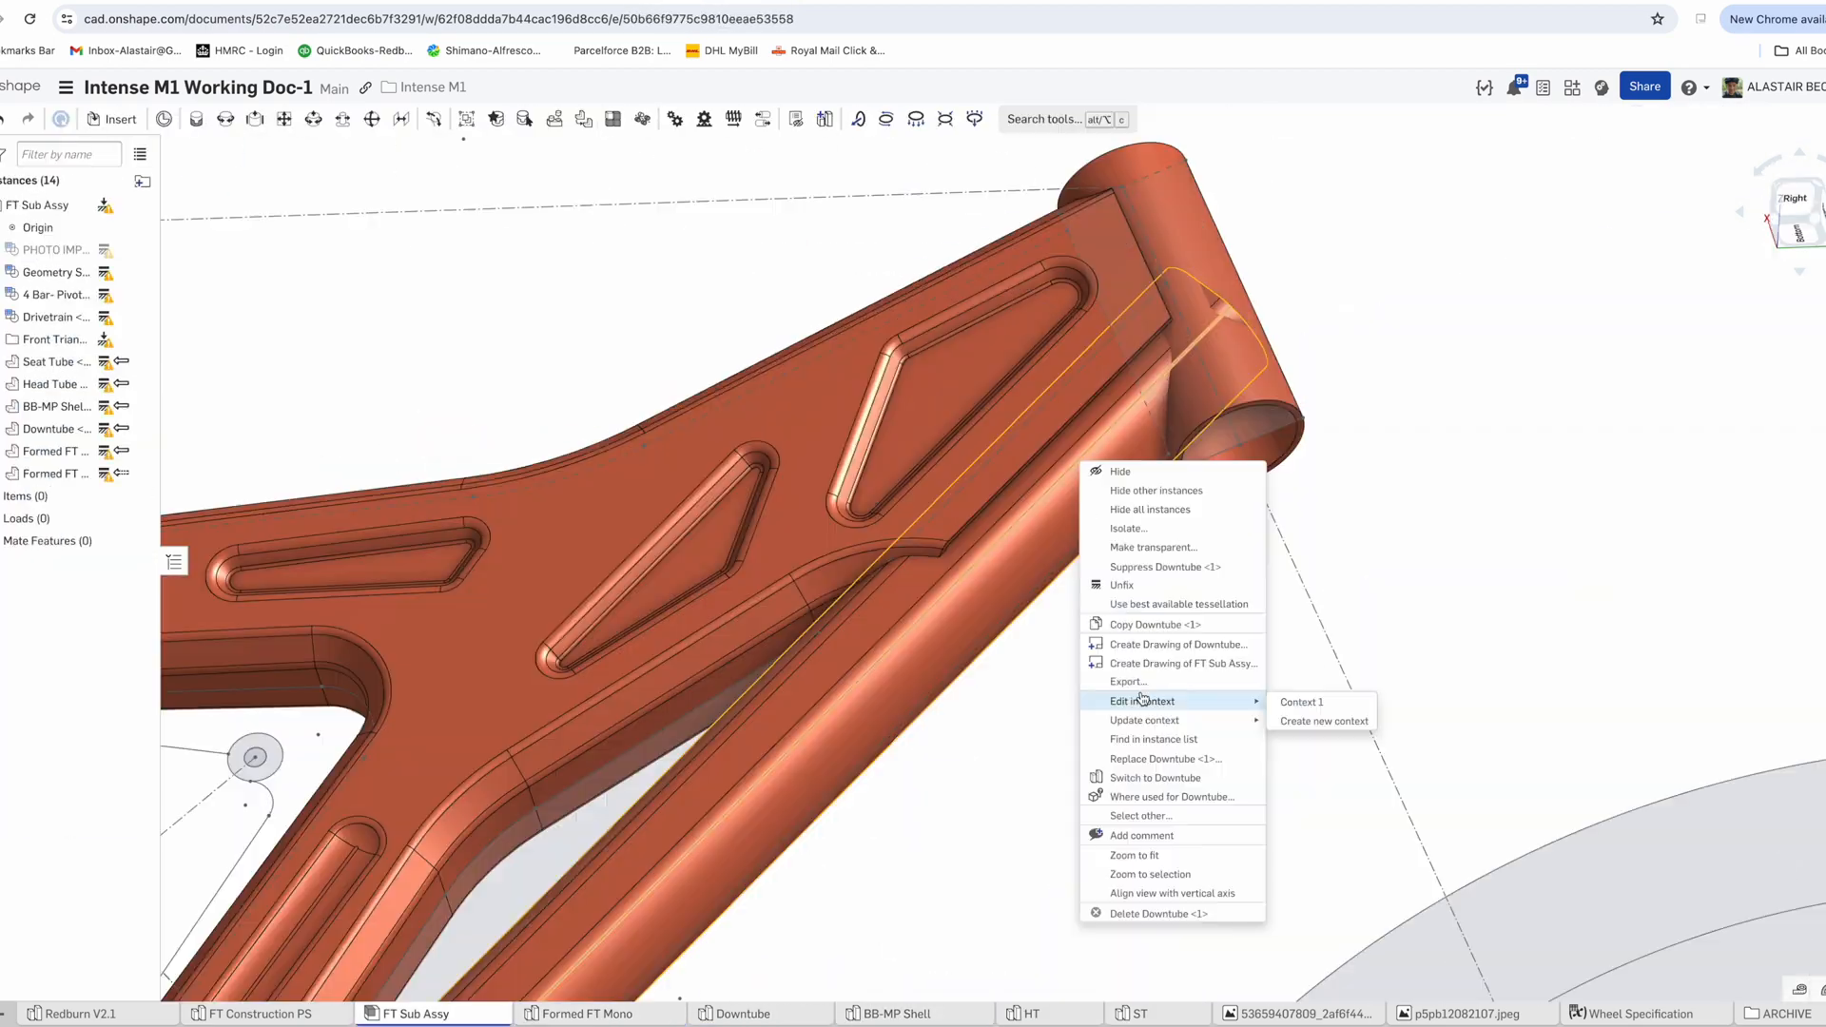
left_click(1301, 702)
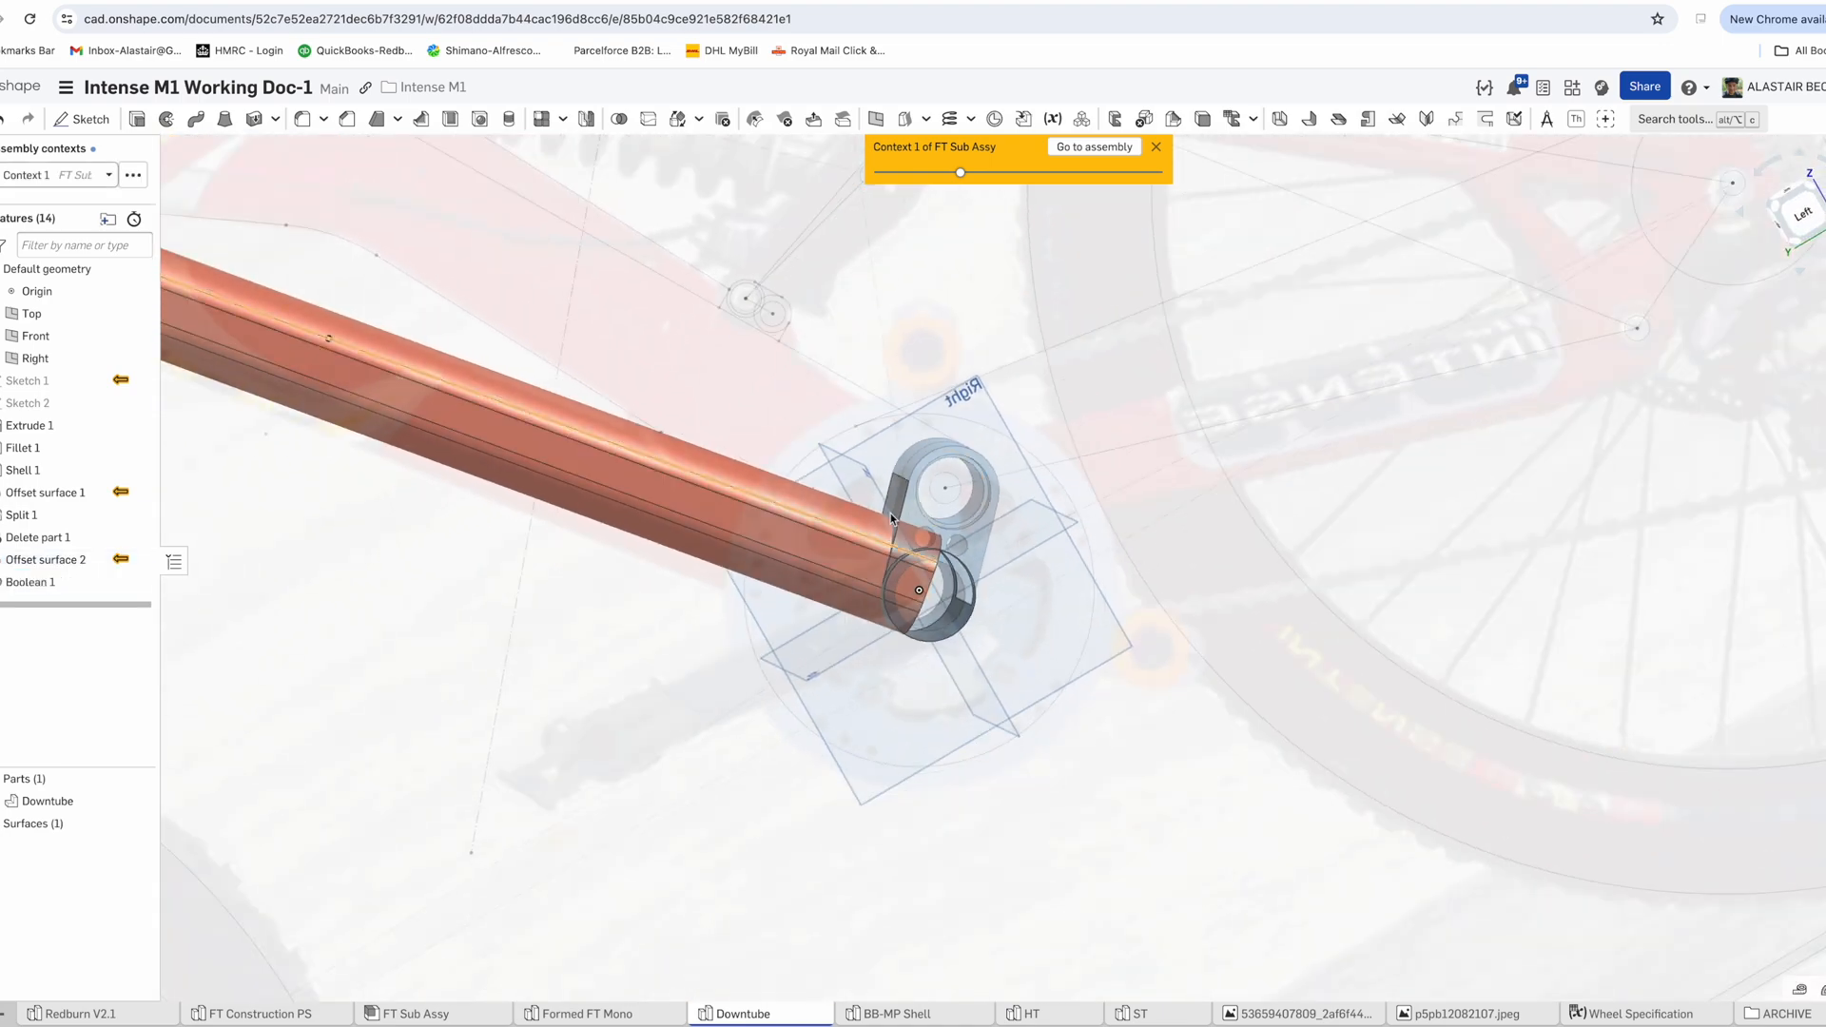
Split the Downtube part at its bottom bracket shell end
scroll(891, 512, "up", 5)
right_click_drag(898, 642, 925, 523)
left_click(648, 119)
left_click(604, 530)
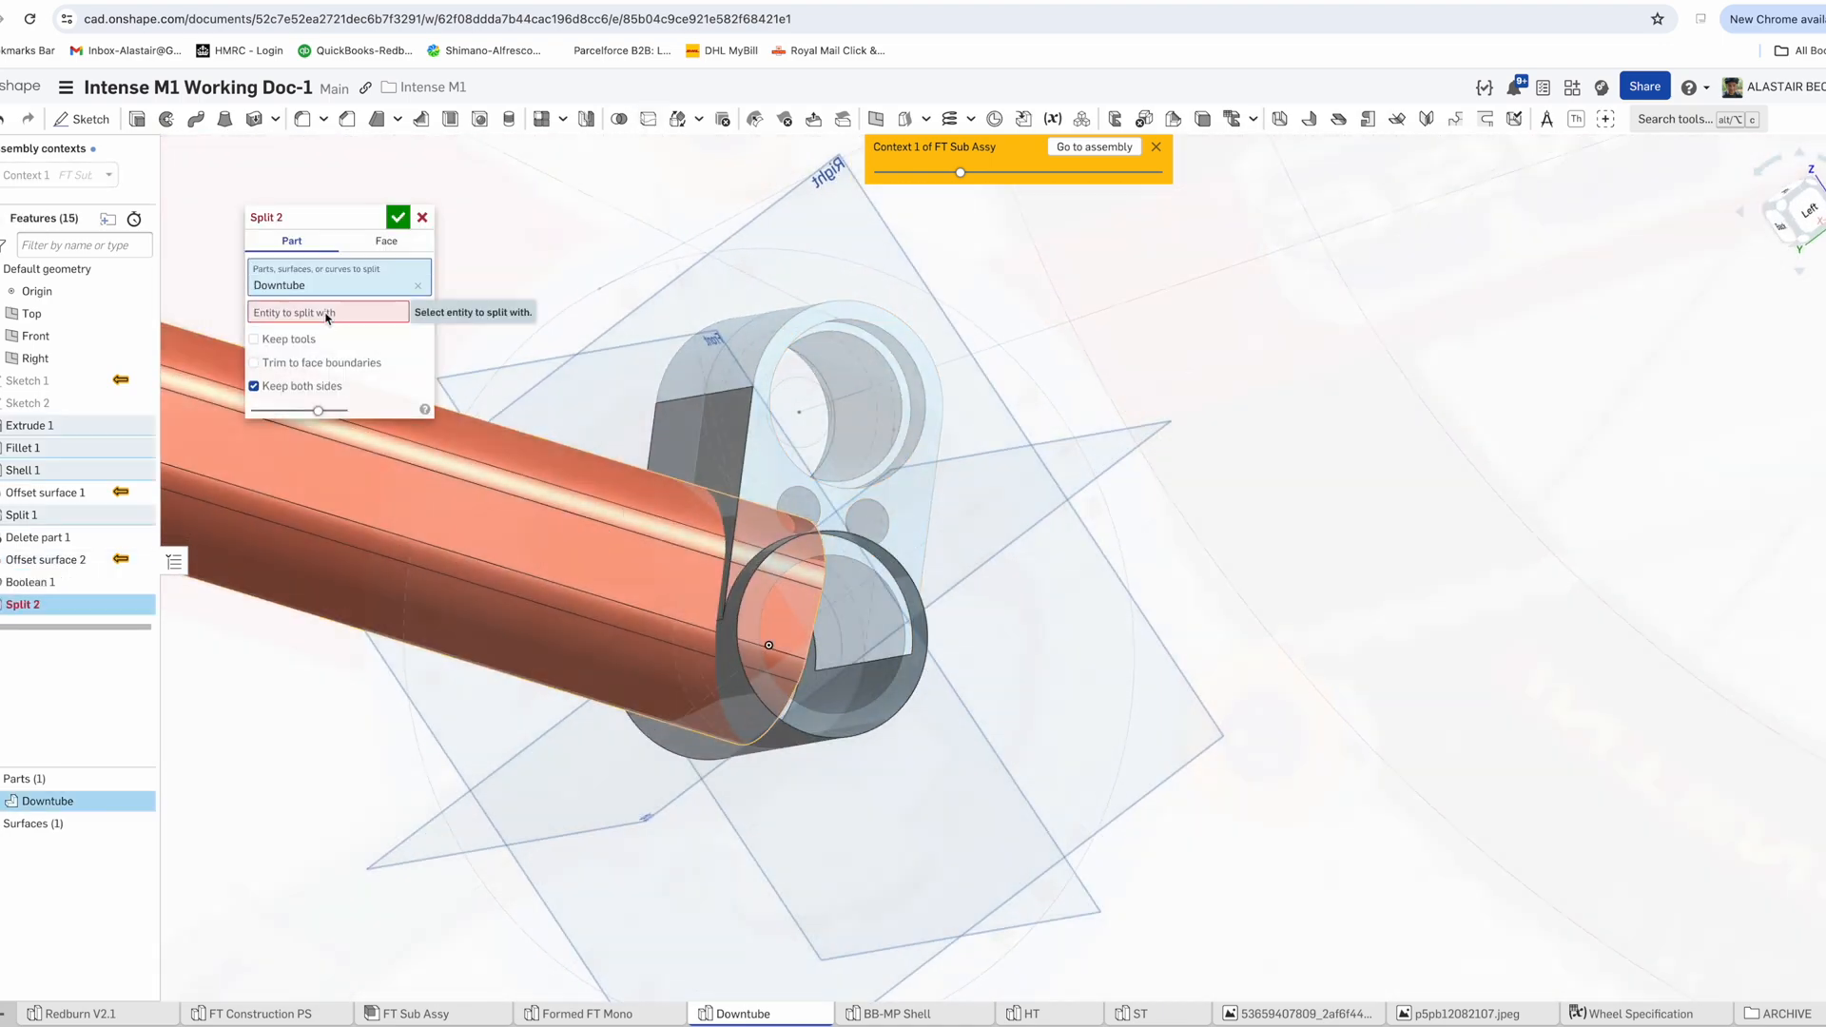
Split the Downtube with the offset surface around the bottom bracket shell, keeping only one side
left_click(327, 315)
left_click(723, 464)
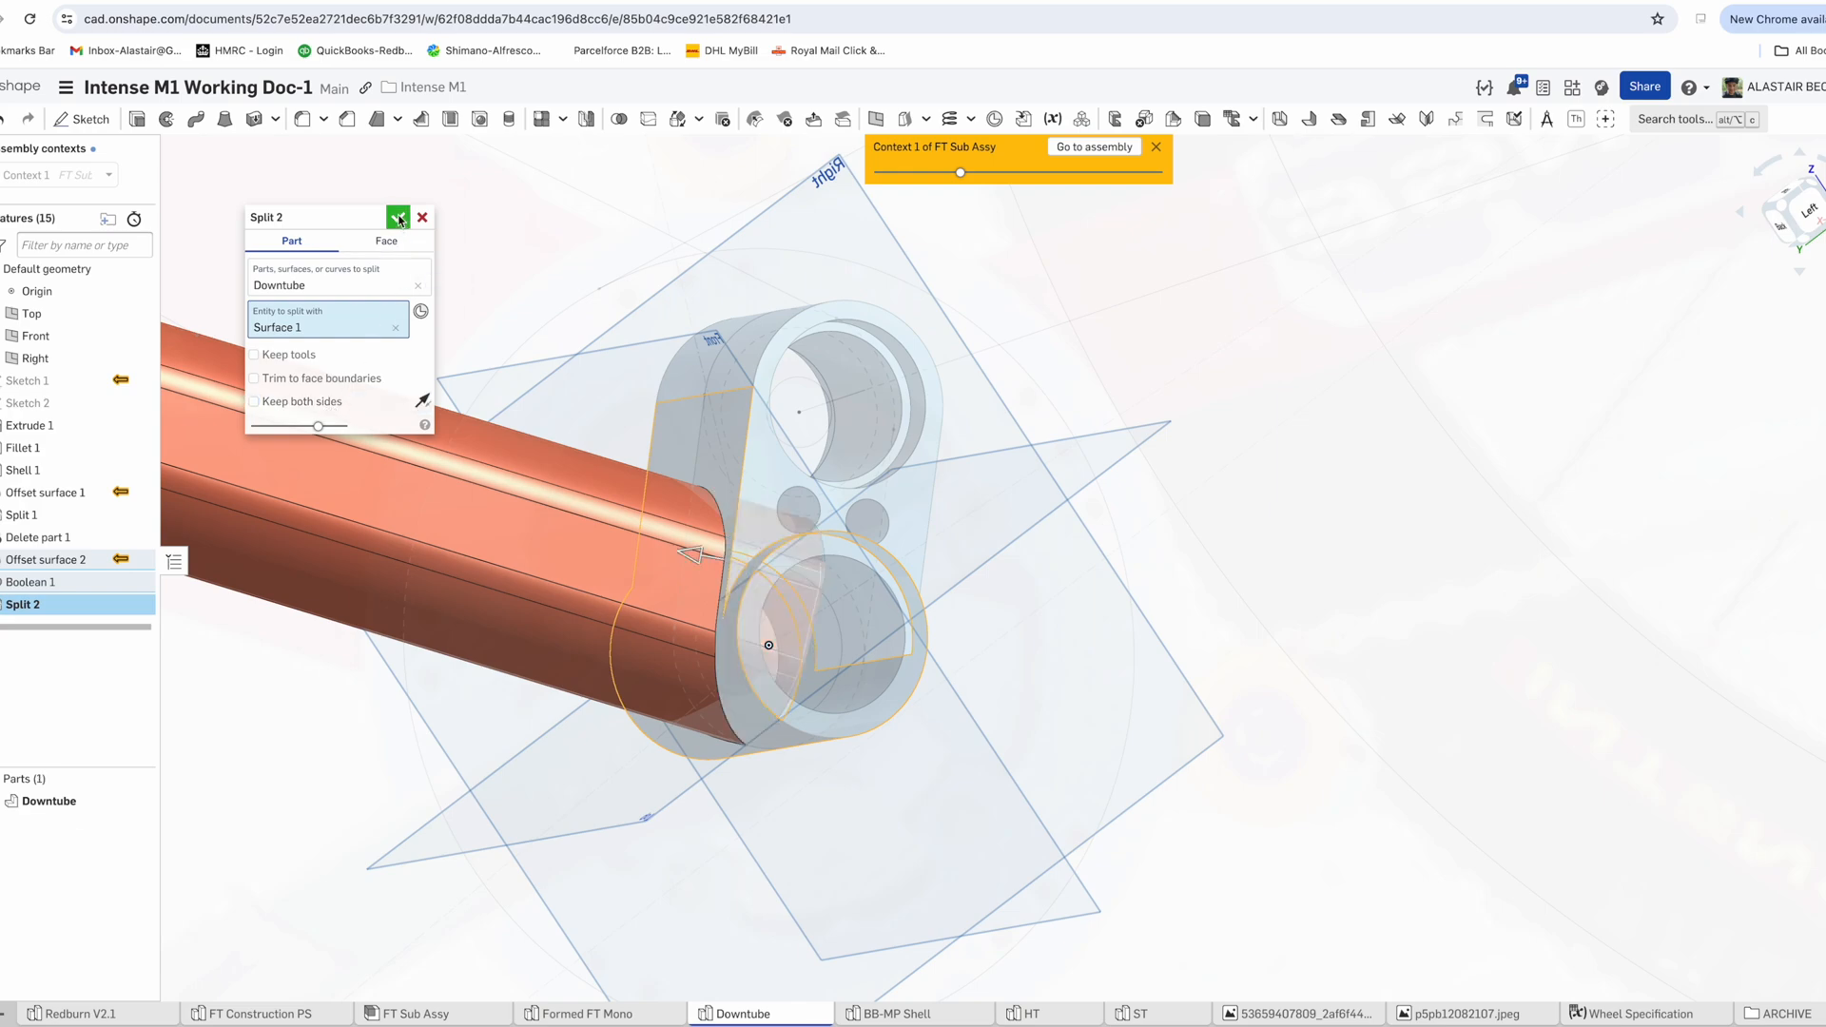
left_click(399, 220)
scroll(680, 530, "down", 8)
right_click_drag(680, 530, 1007, 267)
Go to the FT Sub Assy and examine the front triangle and its trimmed downtube joint from several angles
left_click(1093, 147)
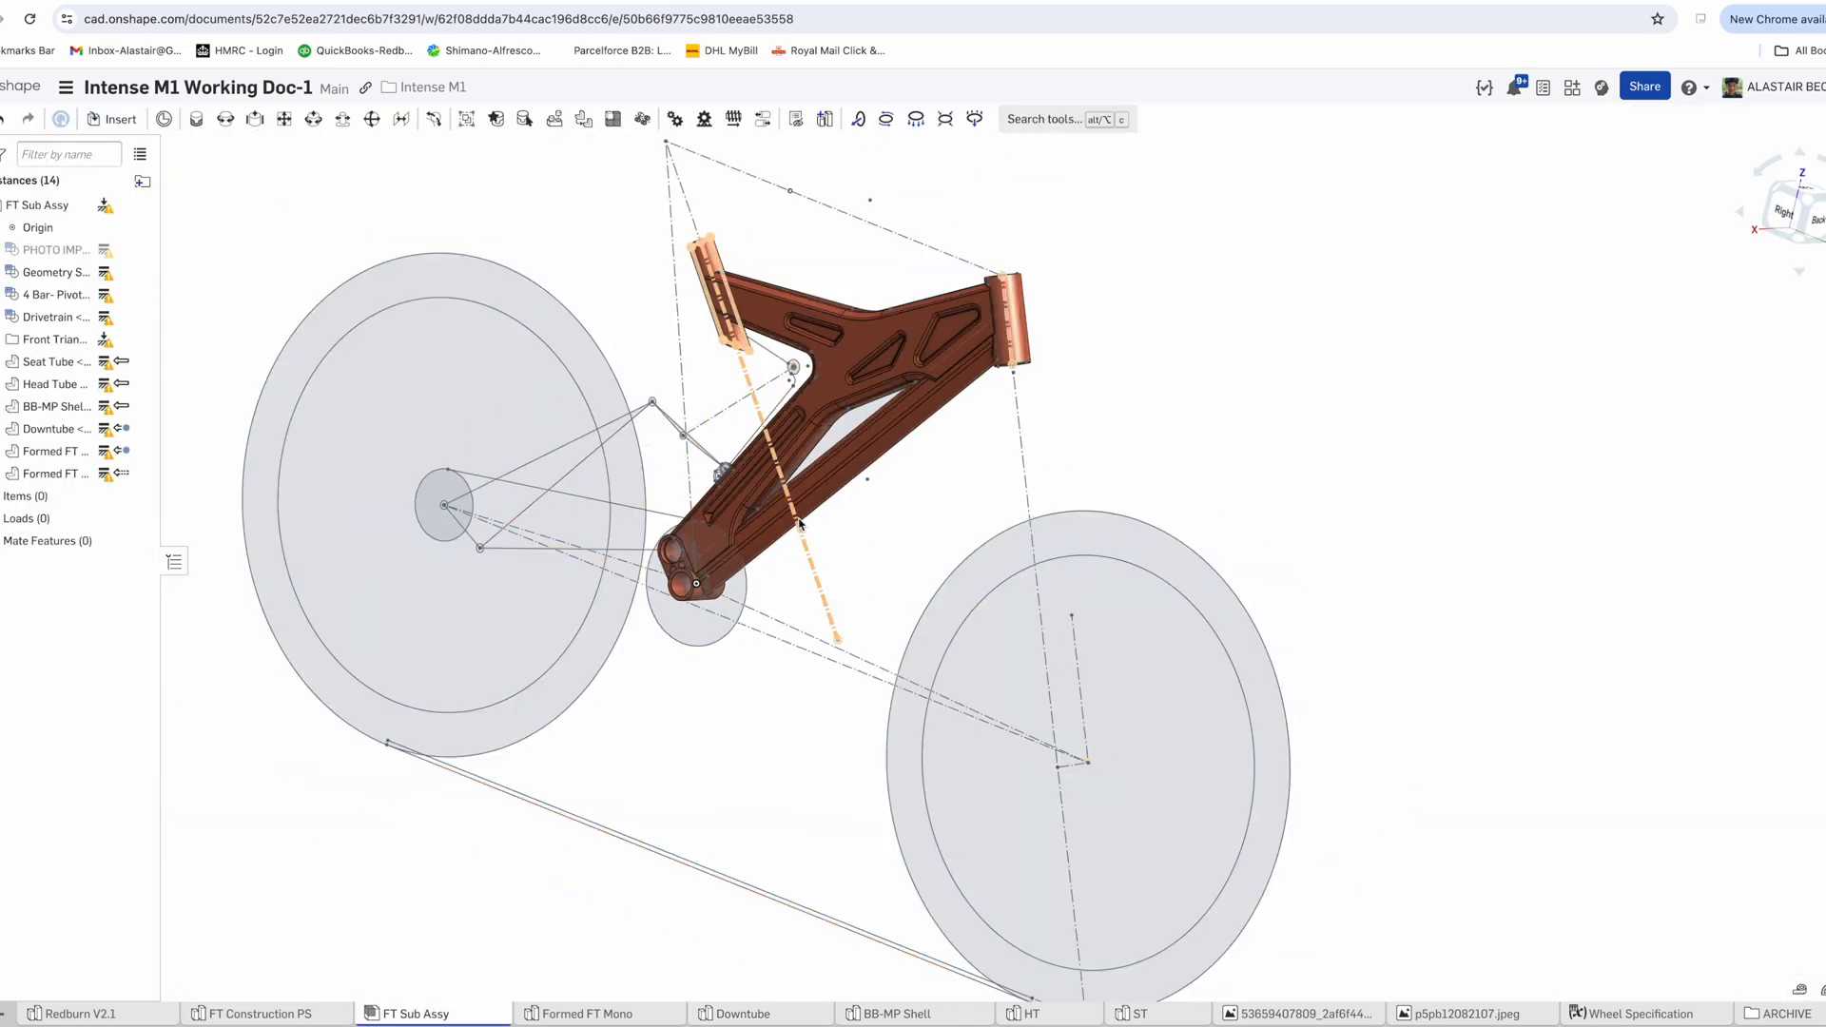
scroll(708, 590, "up", 8)
right_click_drag(709, 590, 627, 541)
scroll(627, 542, "down", 5)
left_click(1803, 220)
scroll(601, 465, "up", 8)
right_click_drag(601, 465, 1221, 388)
scroll(738, 407, "down", 8)
left_click(1792, 215)
scroll(1390, 293, "up", 4)
scroll(619, 562, "down", 4)
scroll(984, 286, "up", 2)
right_click_drag(933, 297, 1280, 328)
left_click(1799, 210)
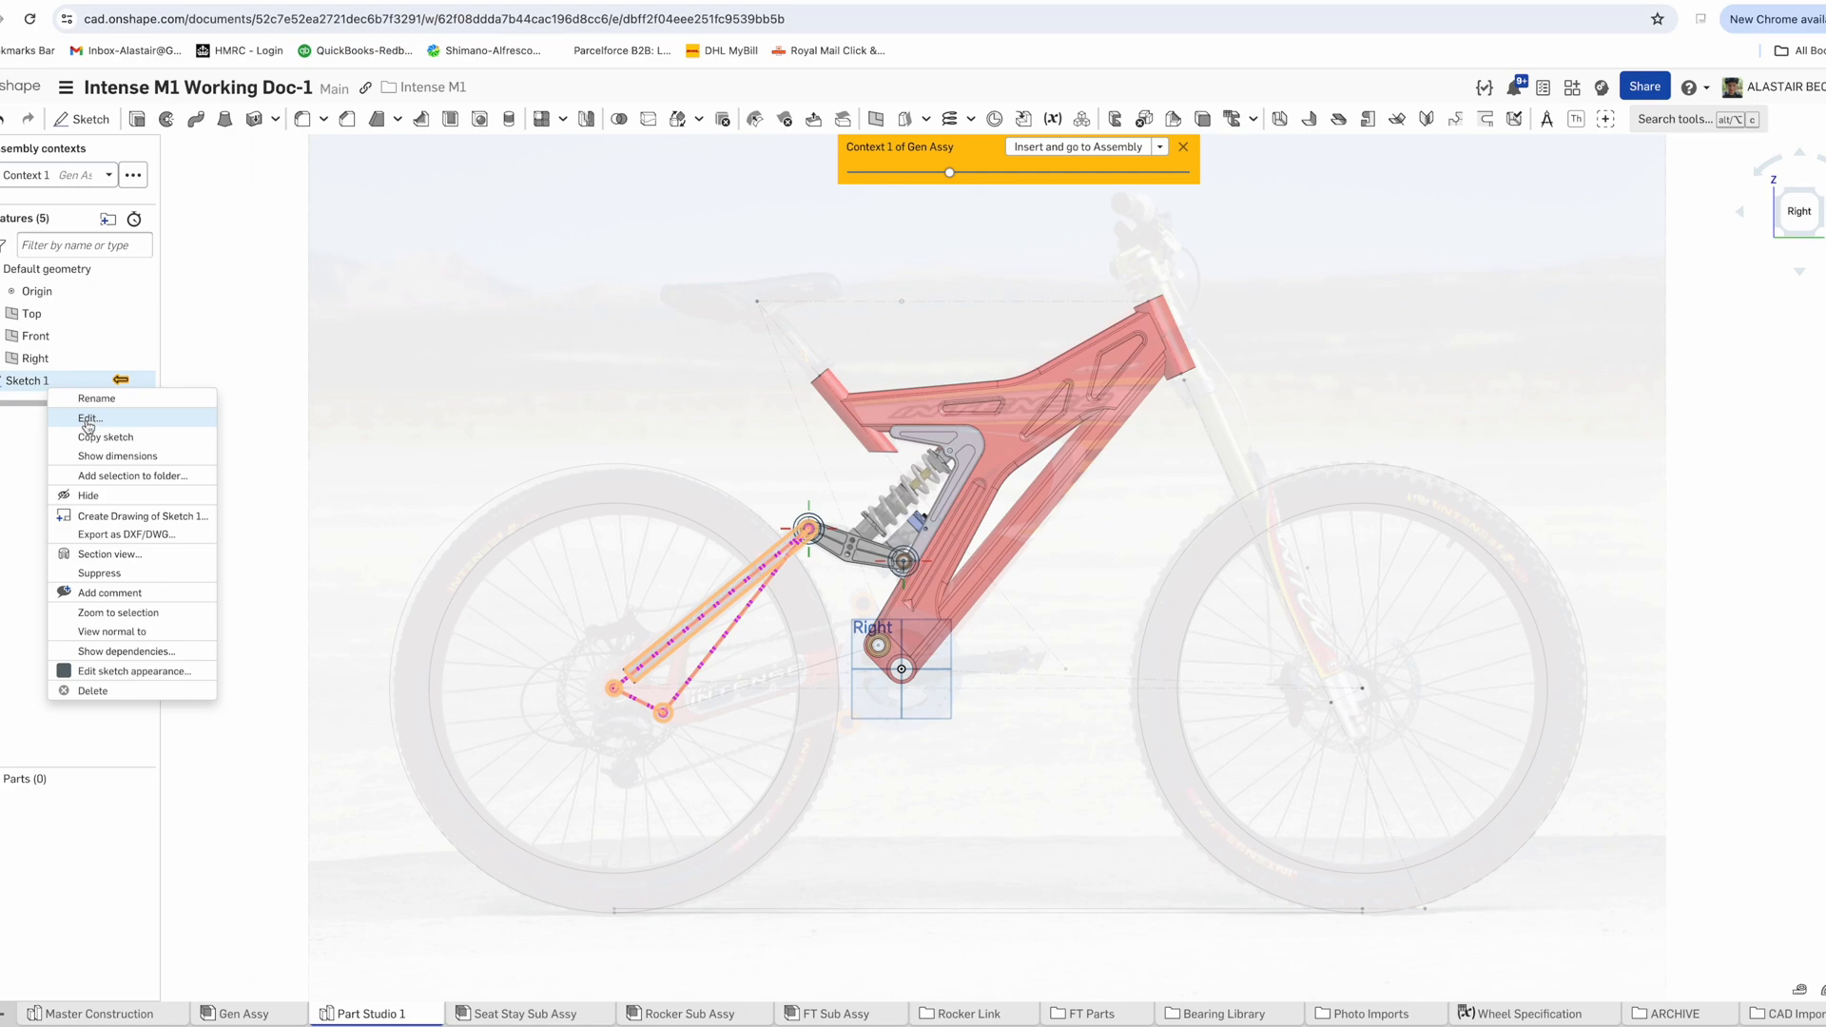
Edit Sketch 1 of the seat stay layout and add a line across the stay 80 mm from the upper pivot
left_click(88, 425)
scroll(700, 613, "up", 5)
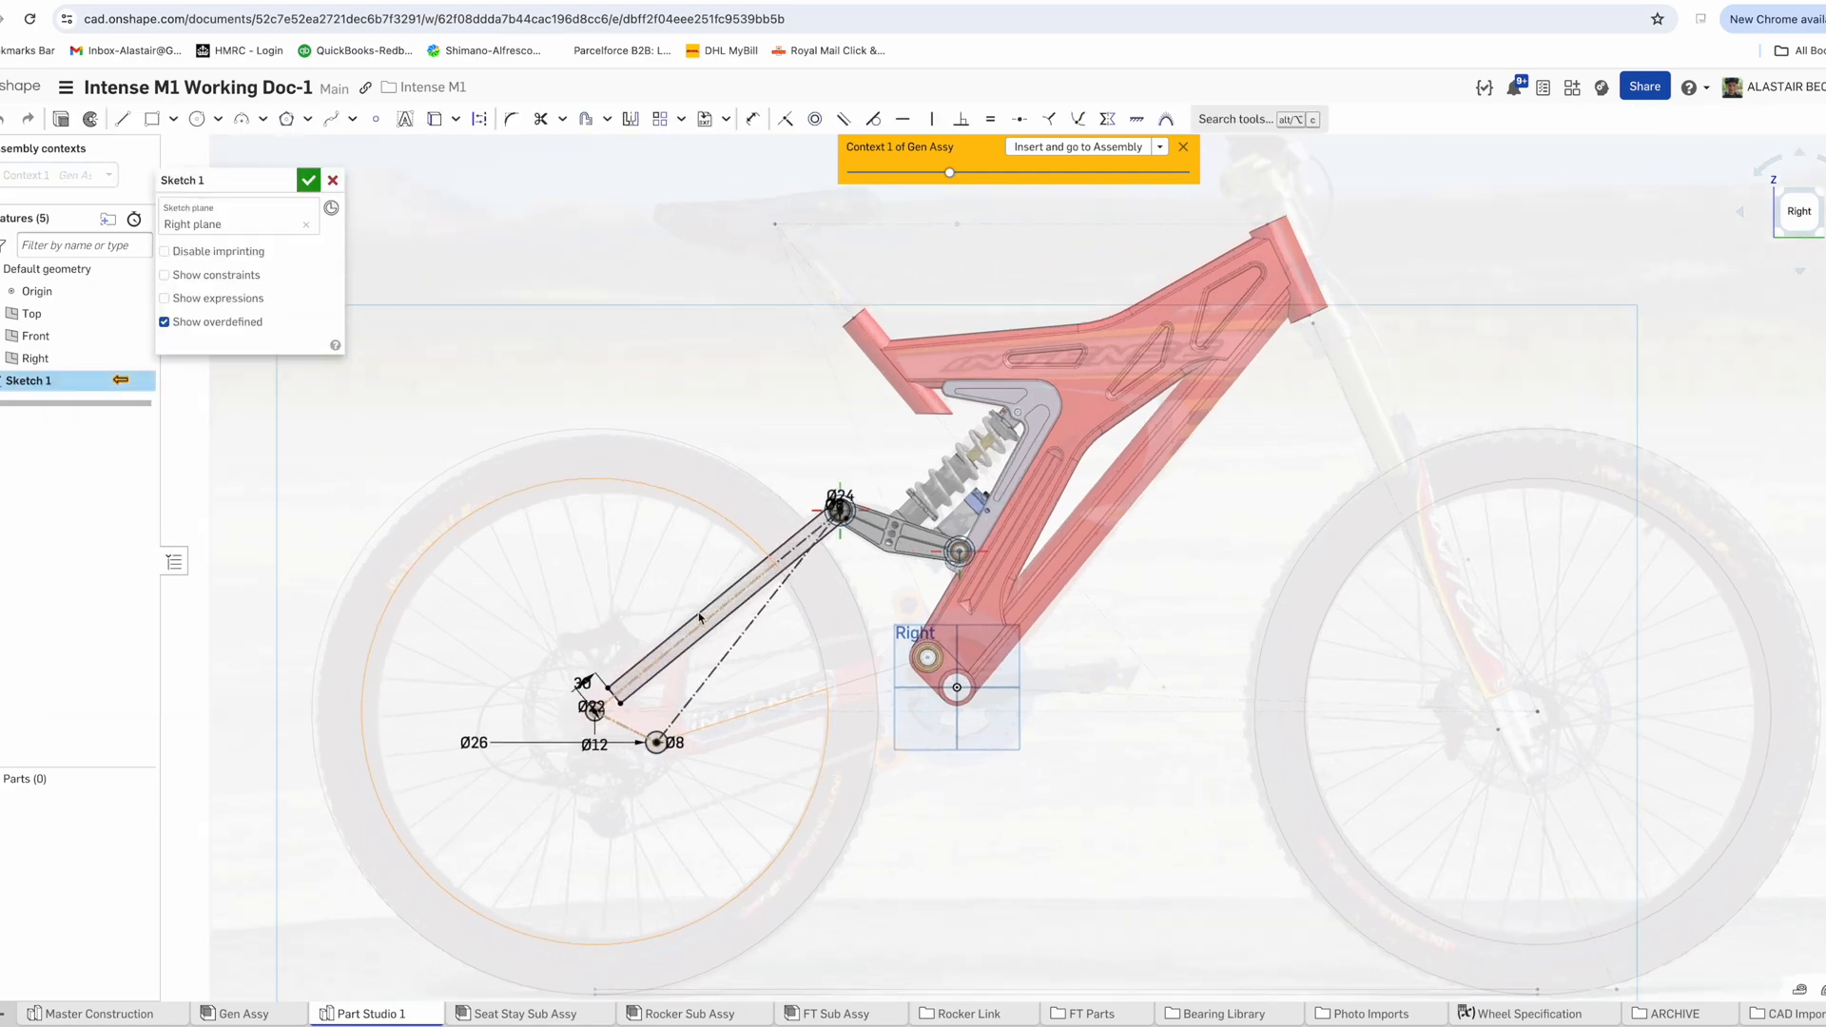
mouse_move(660, 664)
right_mouse_down()
mouse_move(811, 665)
mouse_move(819, 623)
mouse_move(737, 609)
right_mouse_up()
left_click(1803, 206)
scroll(746, 695, "up", 6)
scroll(725, 686, "down", 2)
scroll(1222, 276, "up", 7)
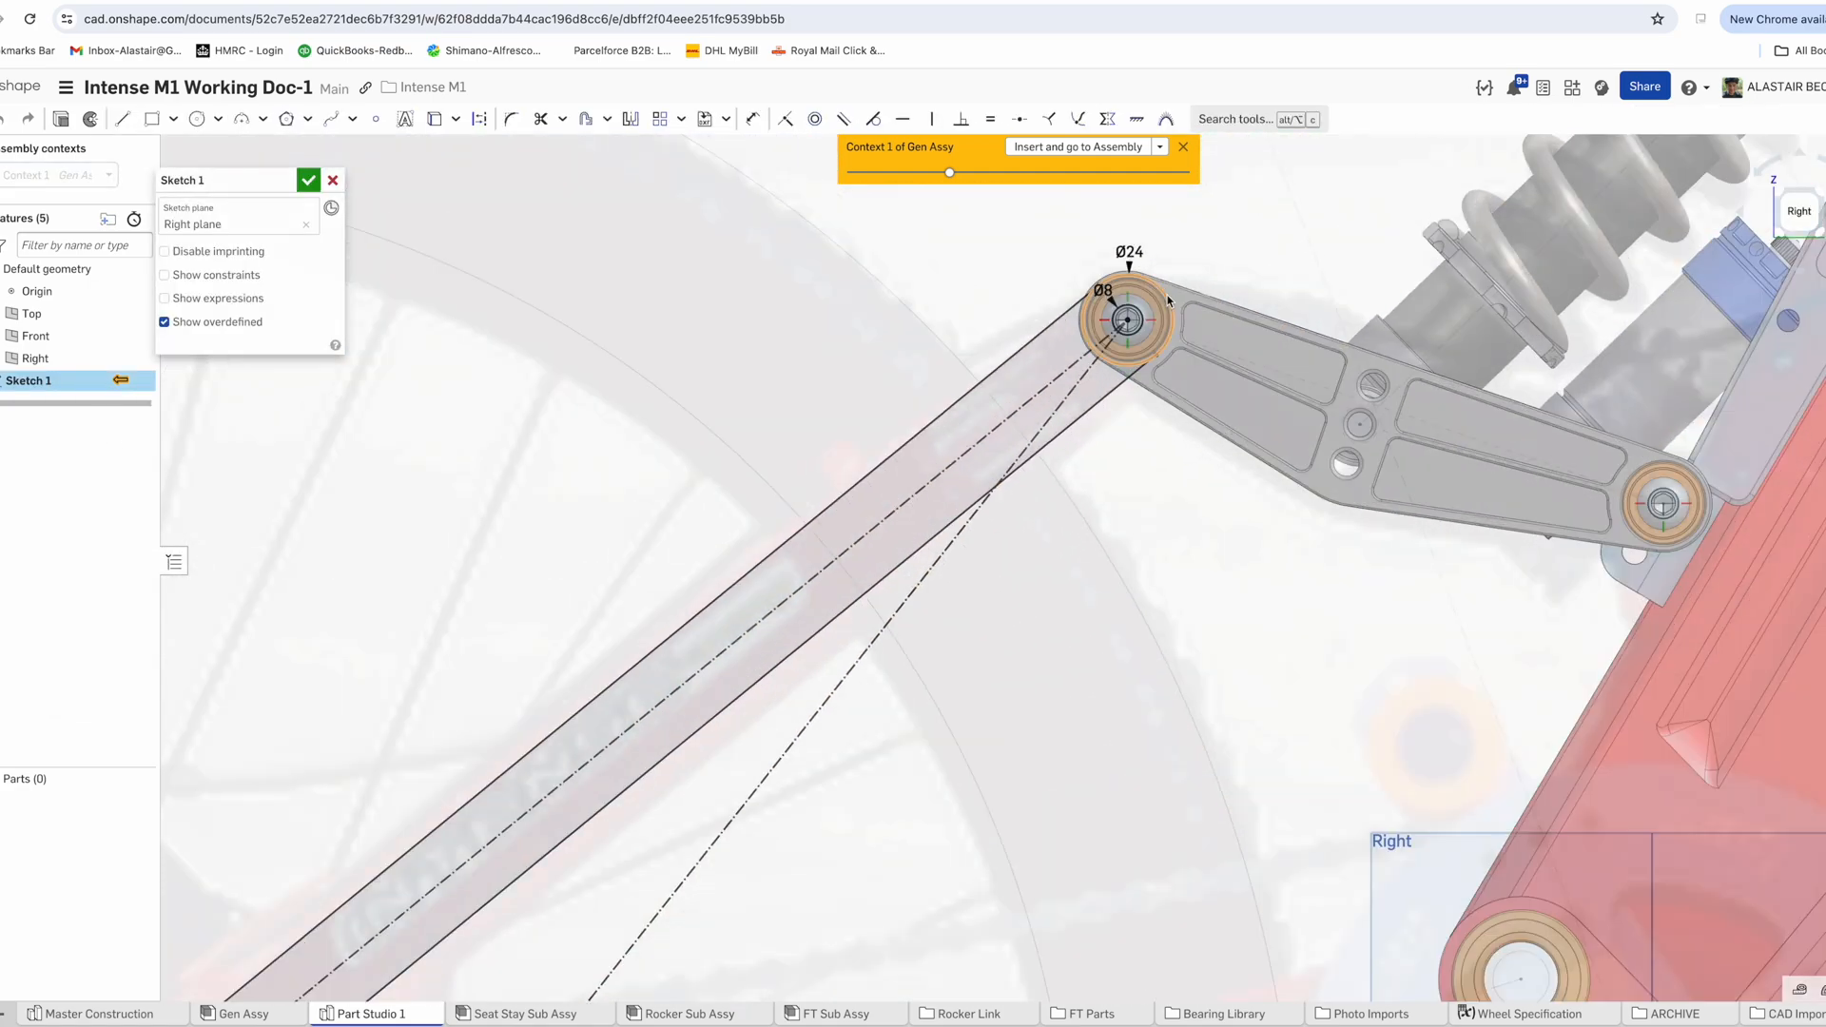
scroll(1104, 331, "down", 1)
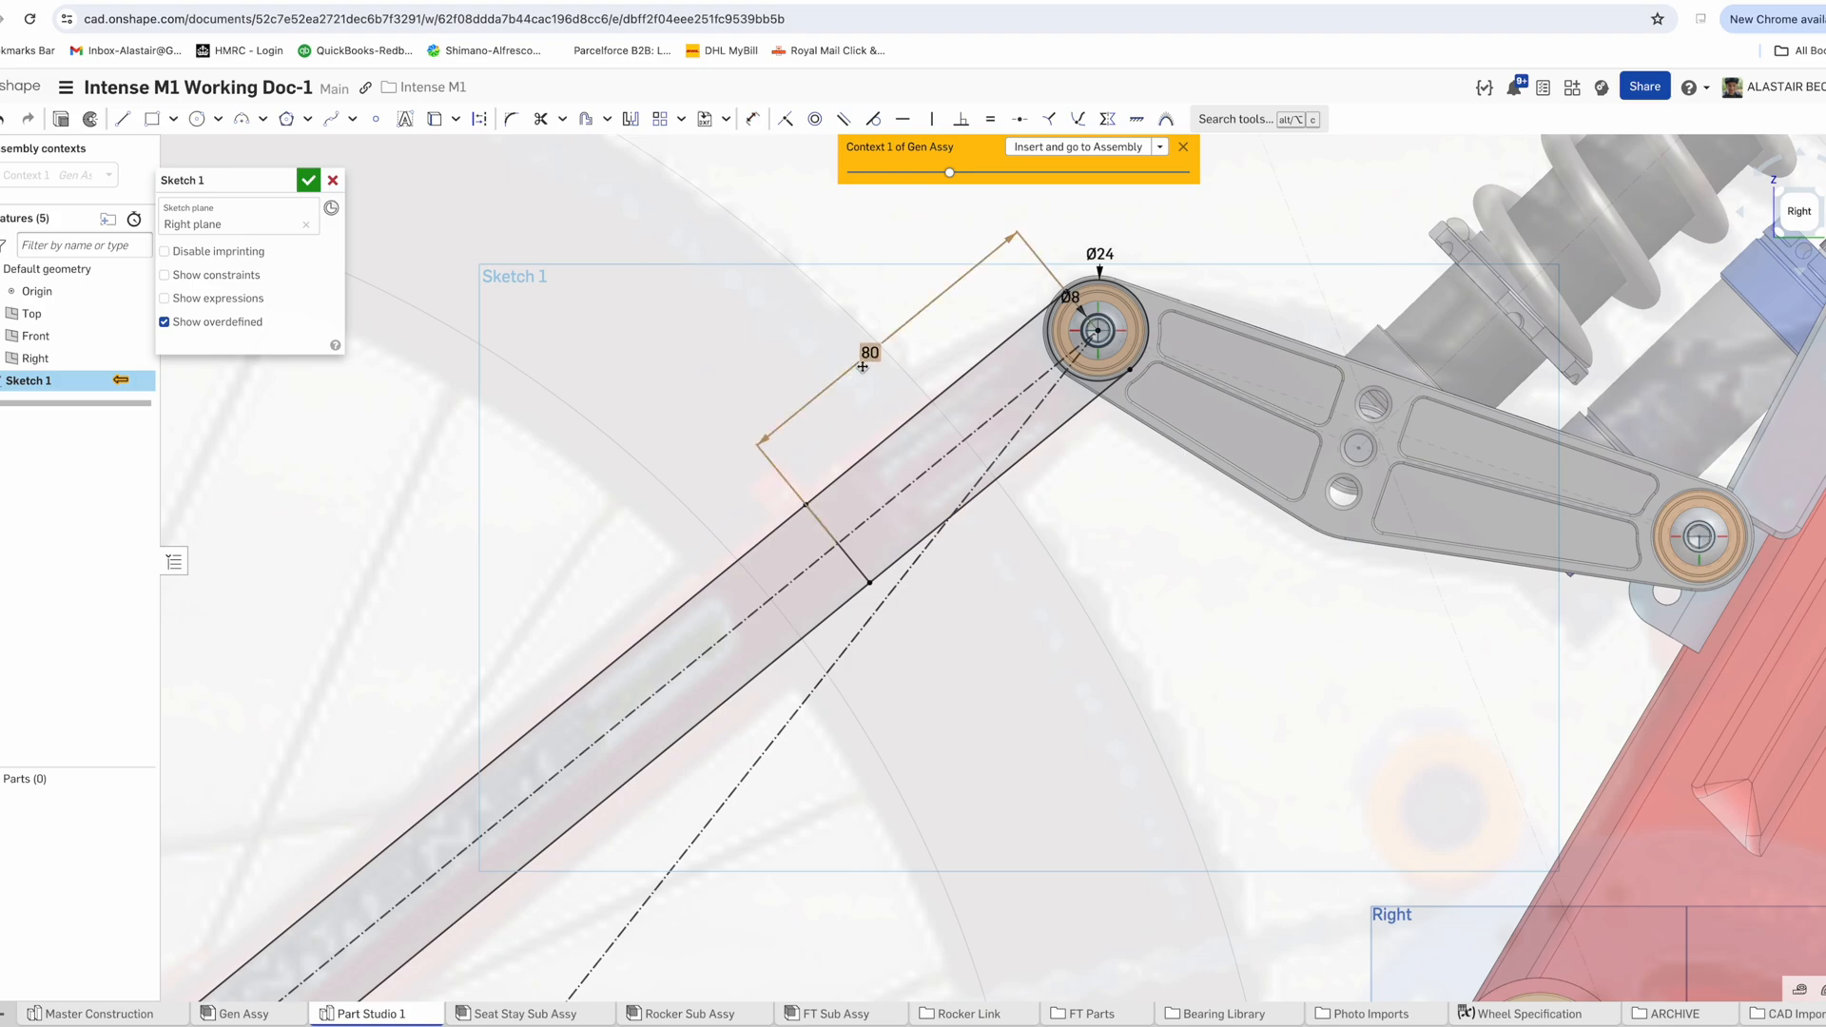
Check the seat stay on the bike reference photo and set the cross line's distance from the upper pivot to 72 mm
scroll(738, 457, "down", 1)
key("ctrl+Up")
left_click(786, 517)
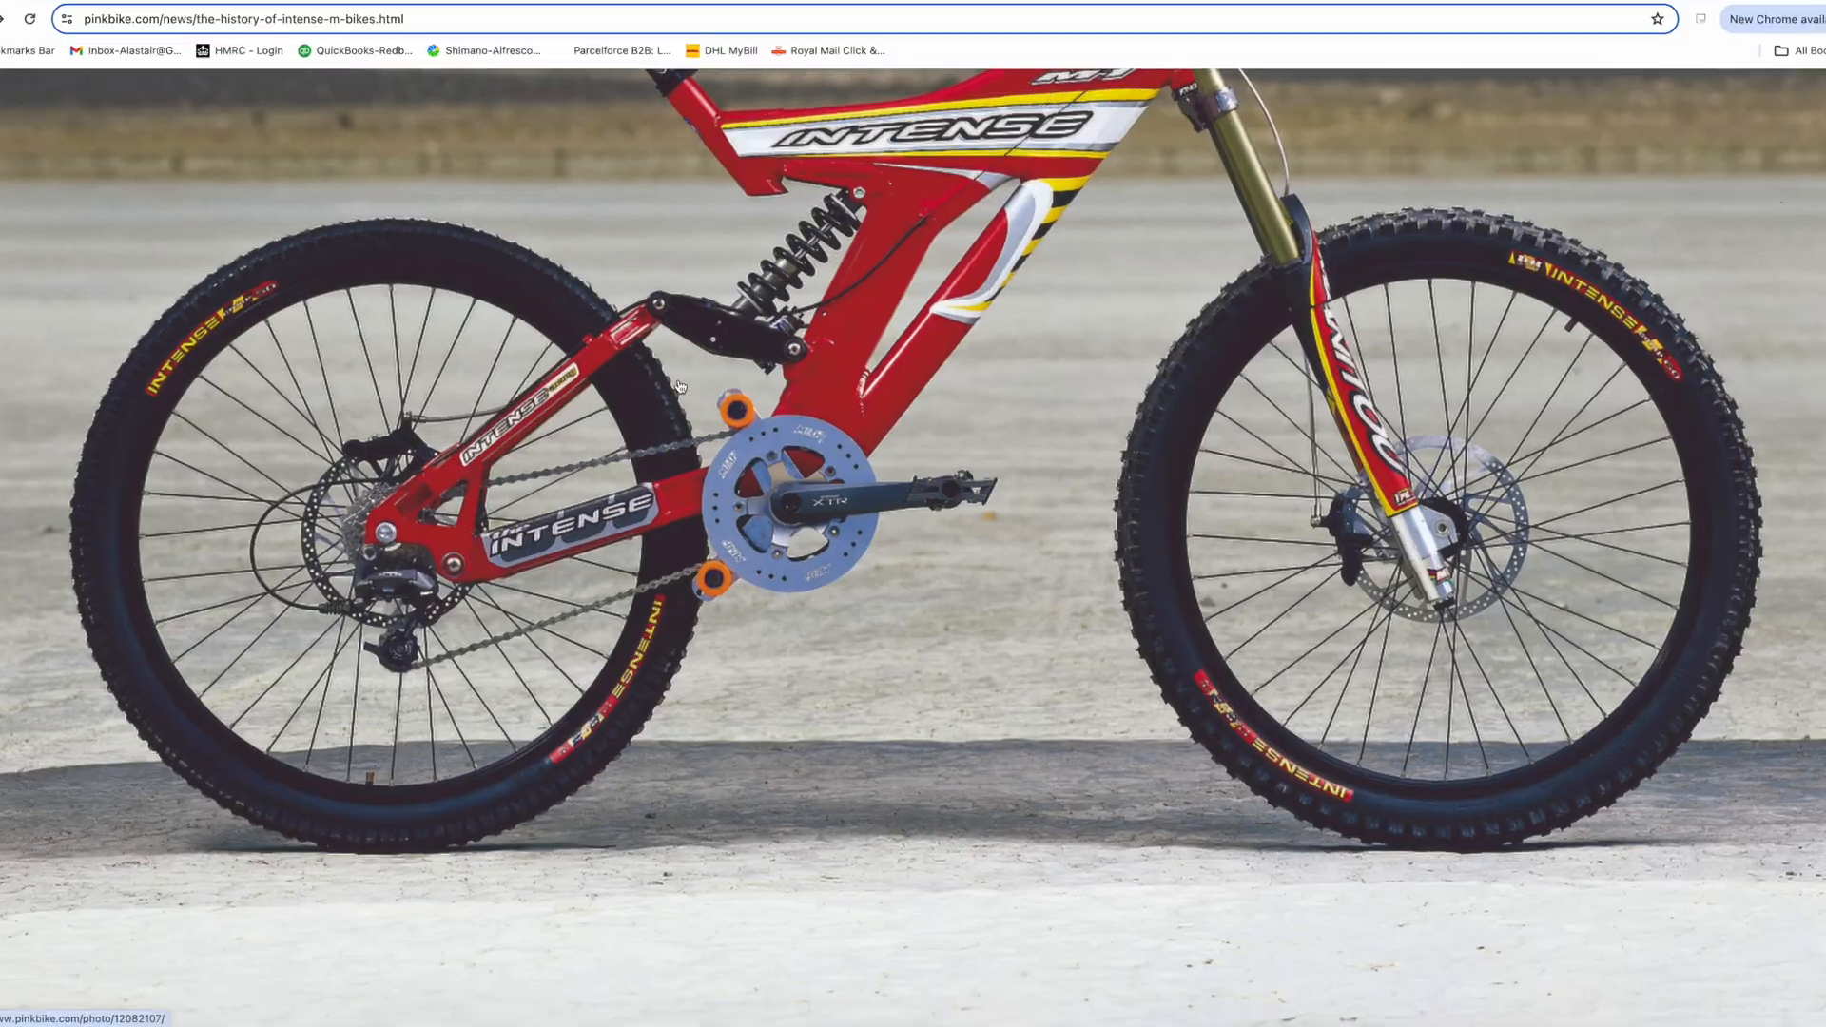
key("ctrl+Up")
left_click(935, 424)
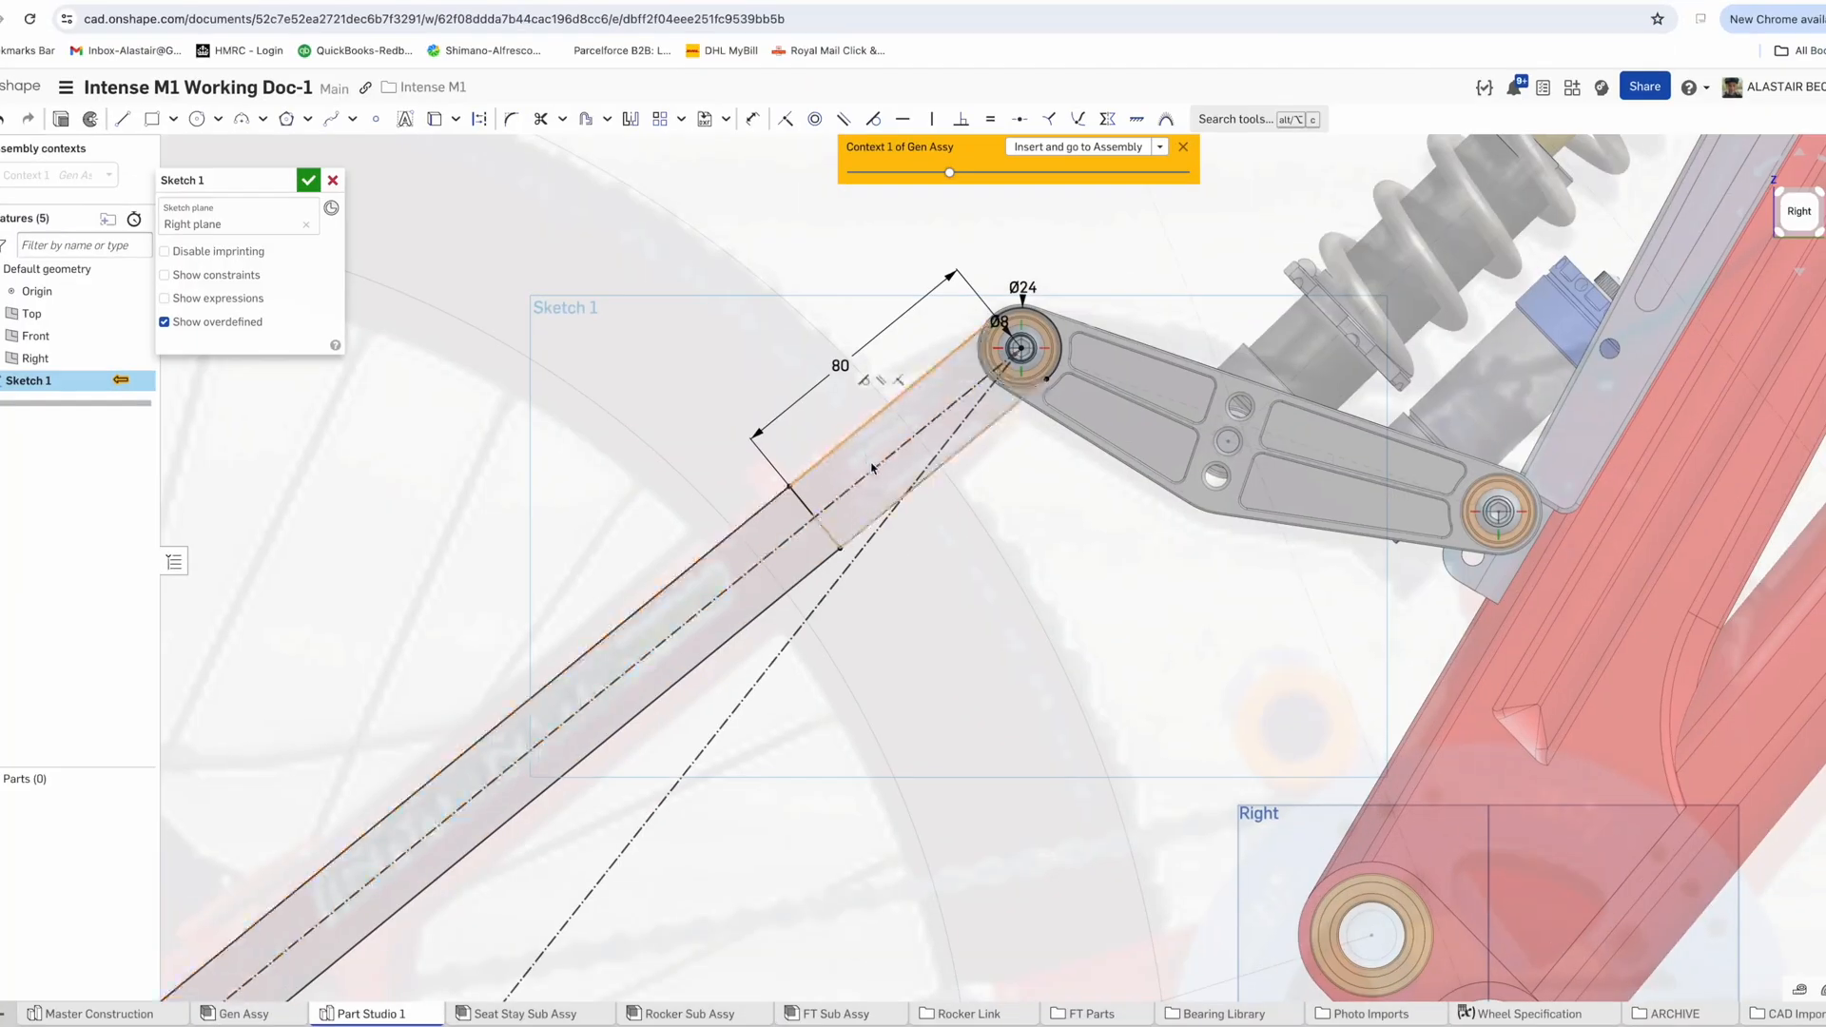
key("Return")
scroll(837, 370, "down", 1)
scroll(837, 370, "up", 3)
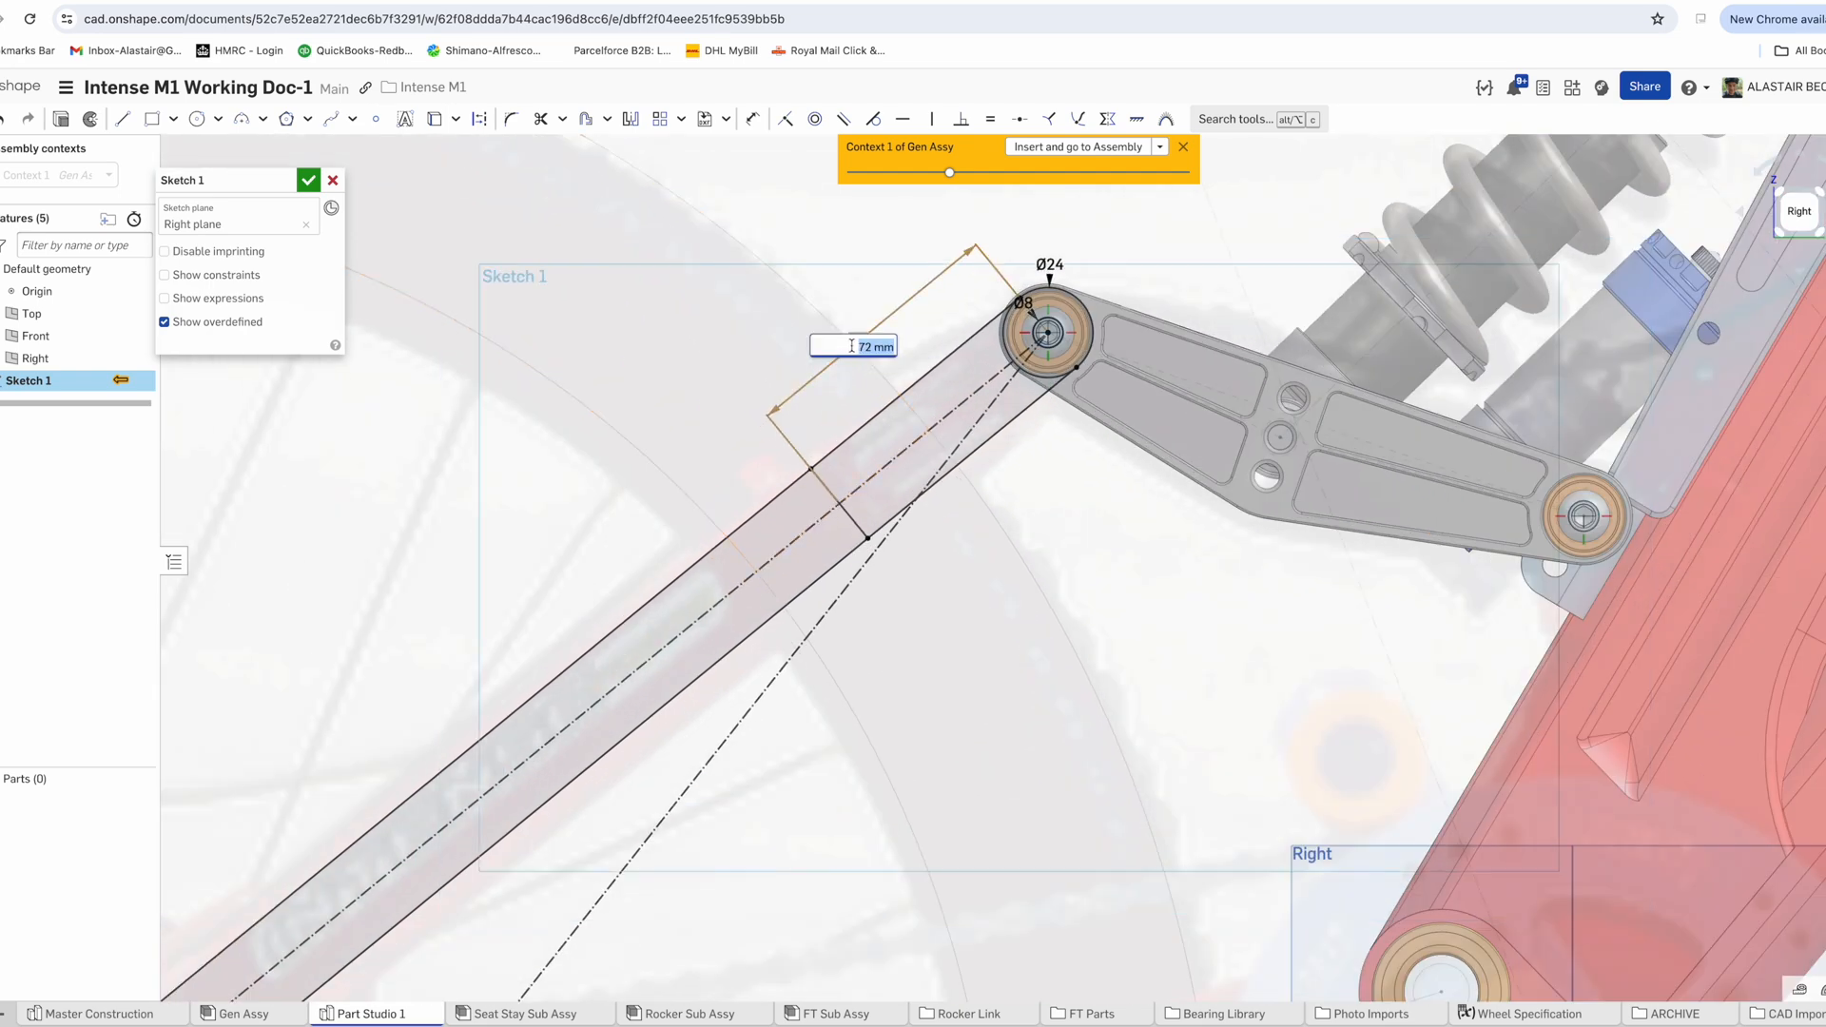
Outline the dropout with a 40 mm circle at the axle, a line parallel to the stay and a horizontal line to the stay's edge
scroll(802, 385, "down", 6)
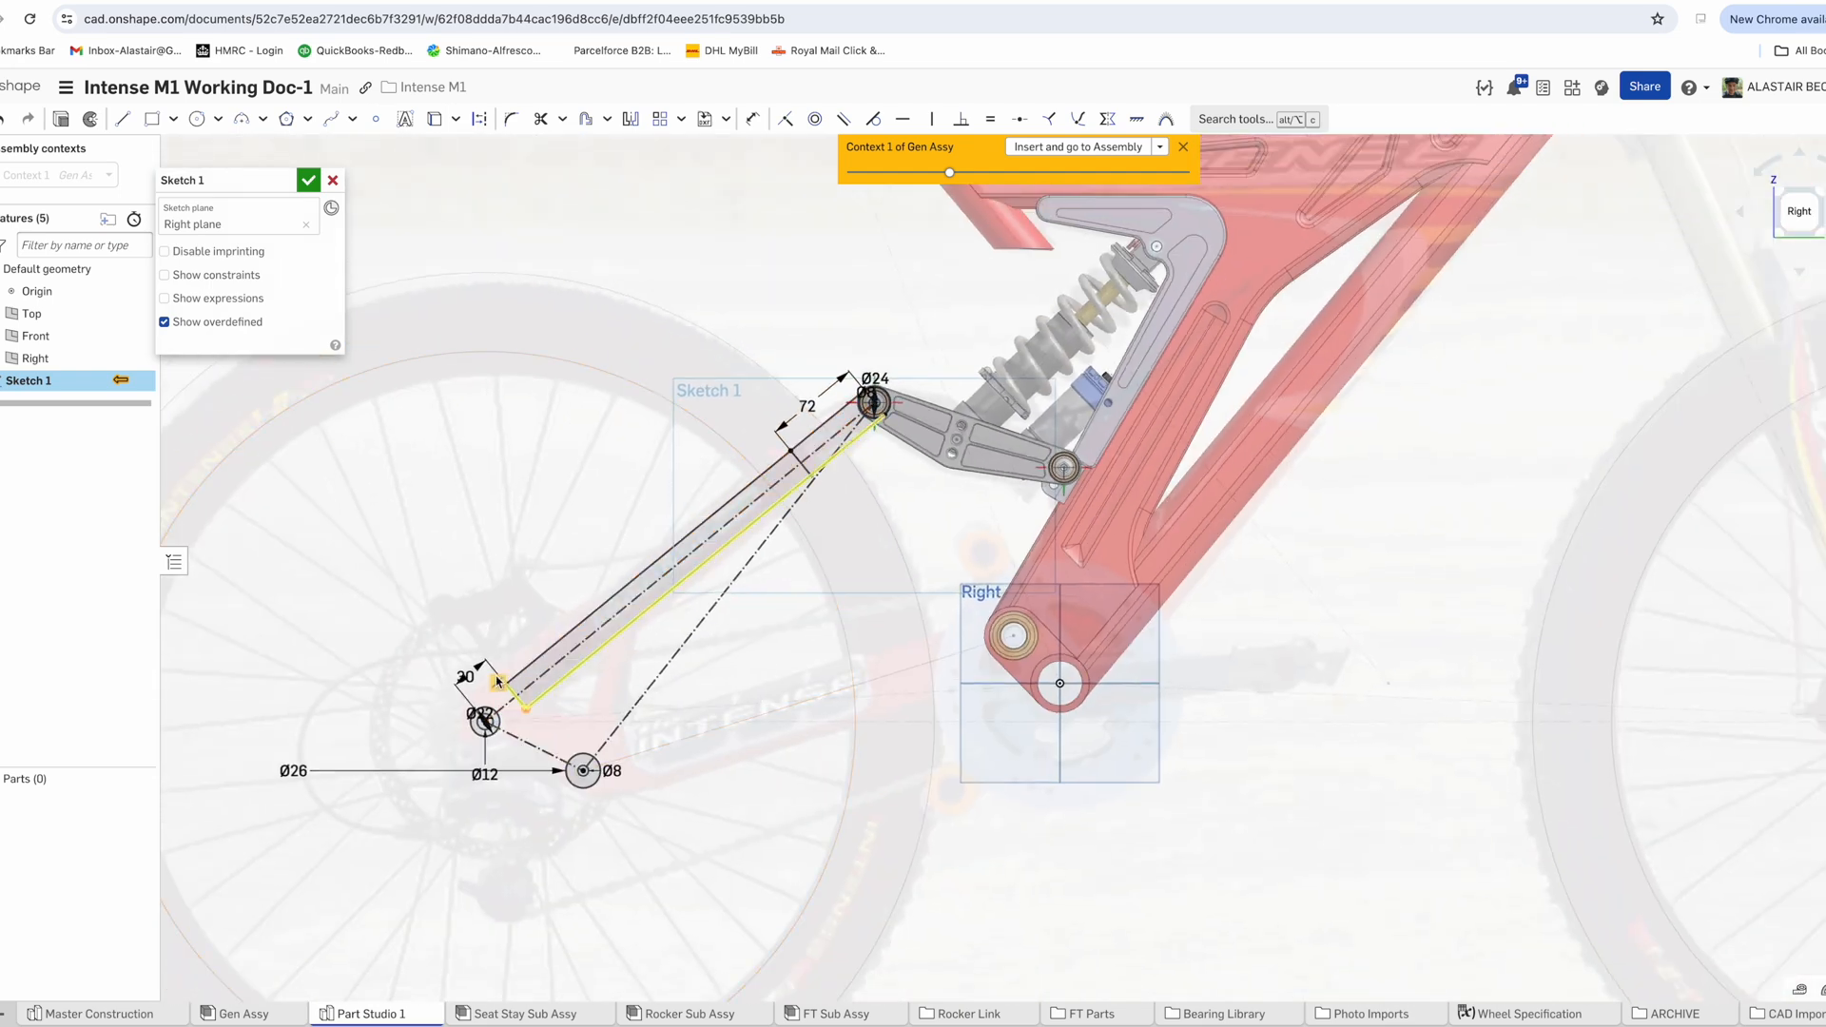
scroll(505, 673, "up", 4)
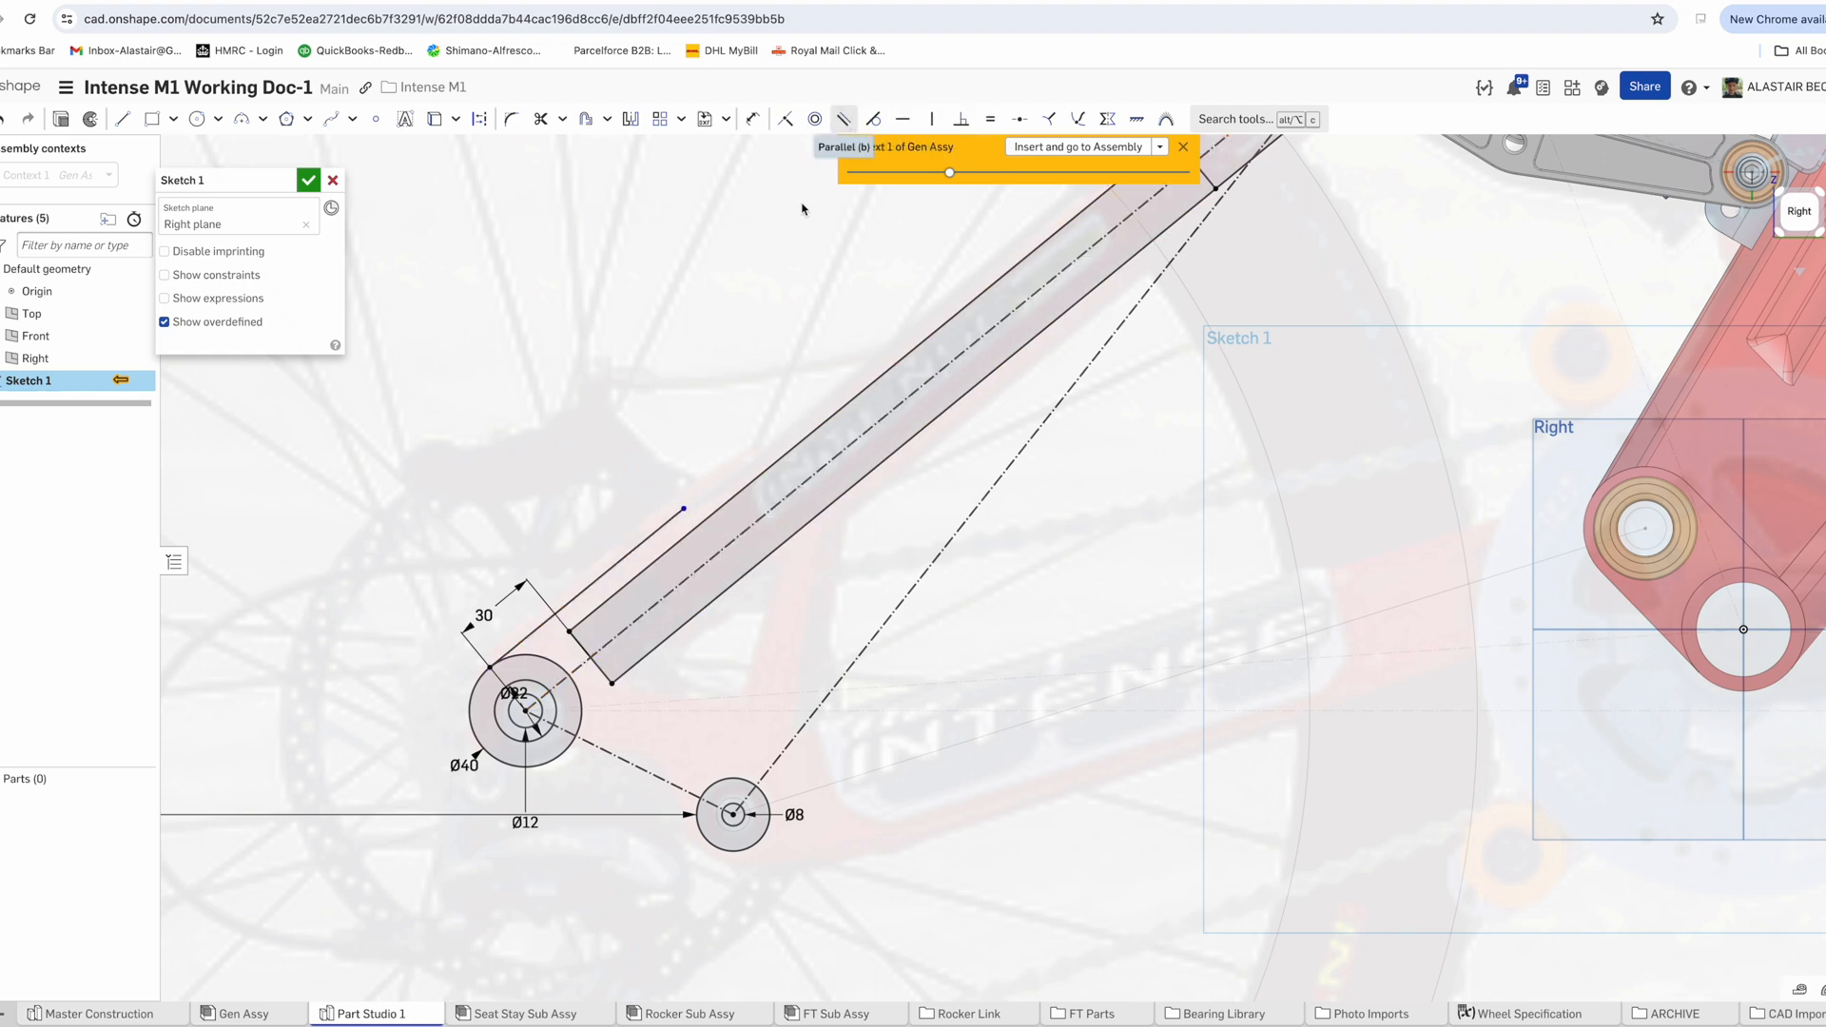
key("l")
scroll(685, 511, "up", 5)
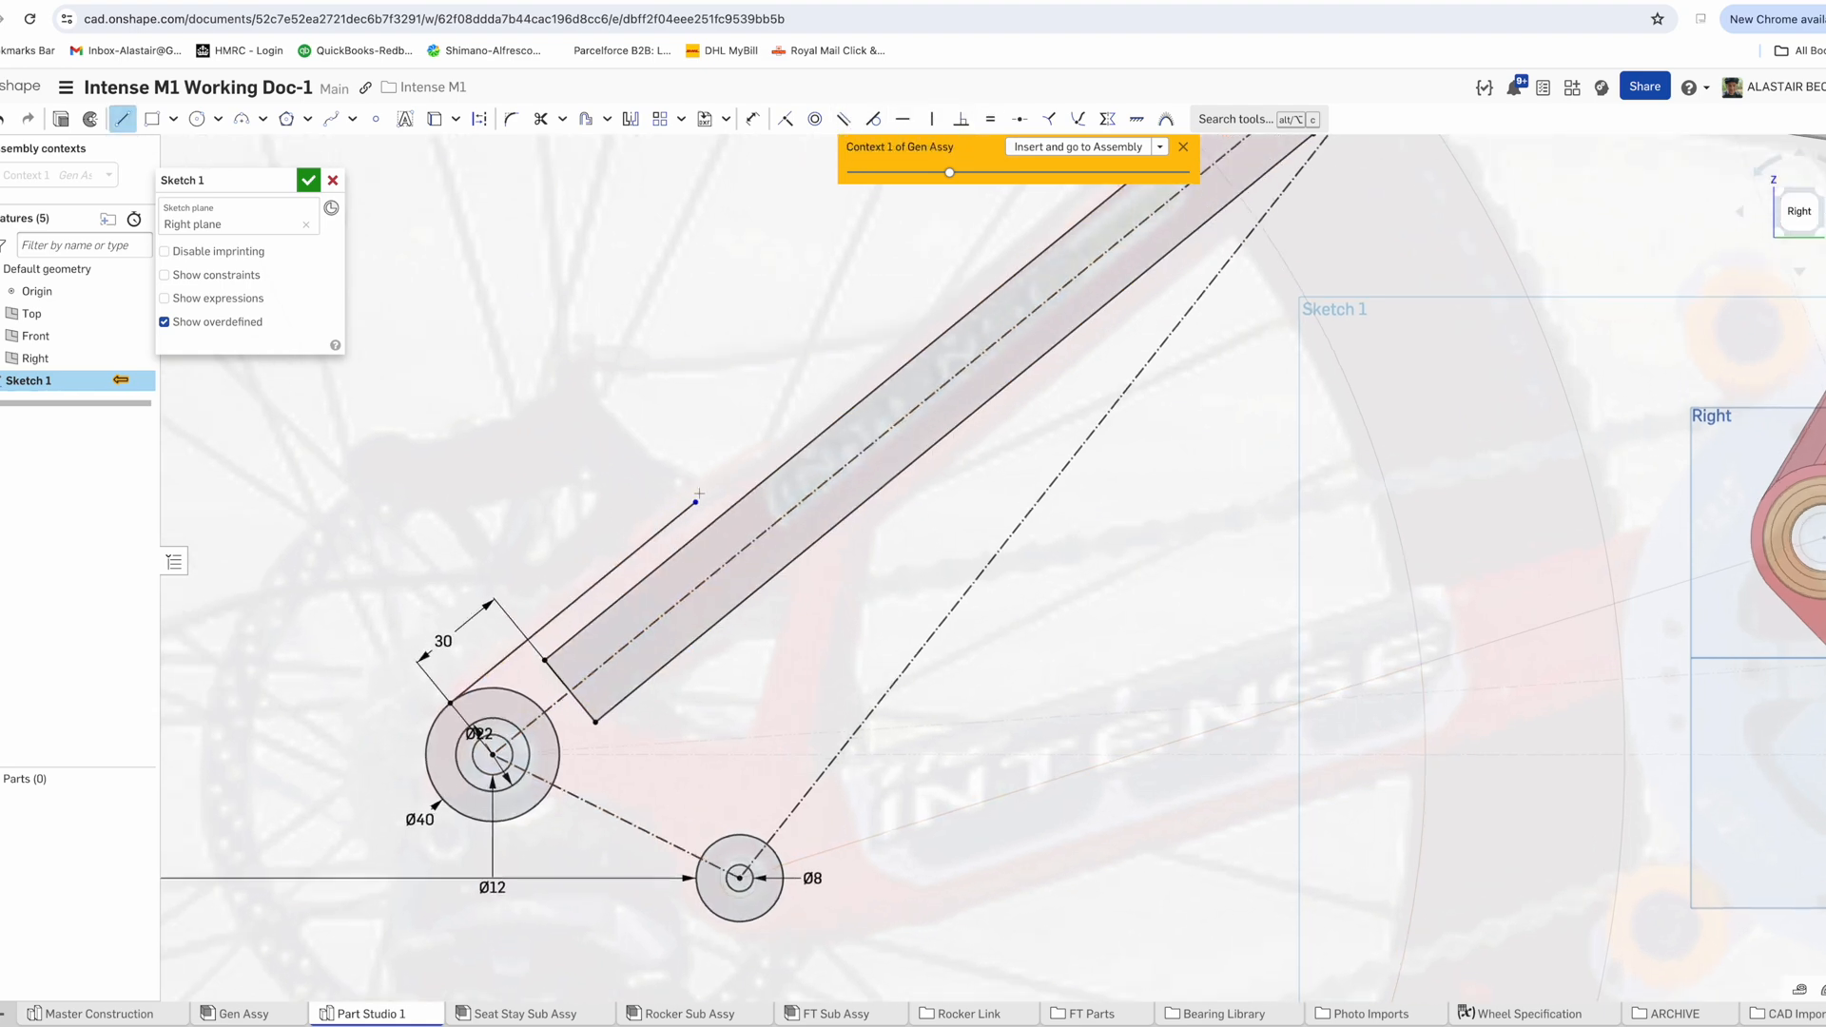
left_click(895, 114)
scroll(742, 457, "down", 2)
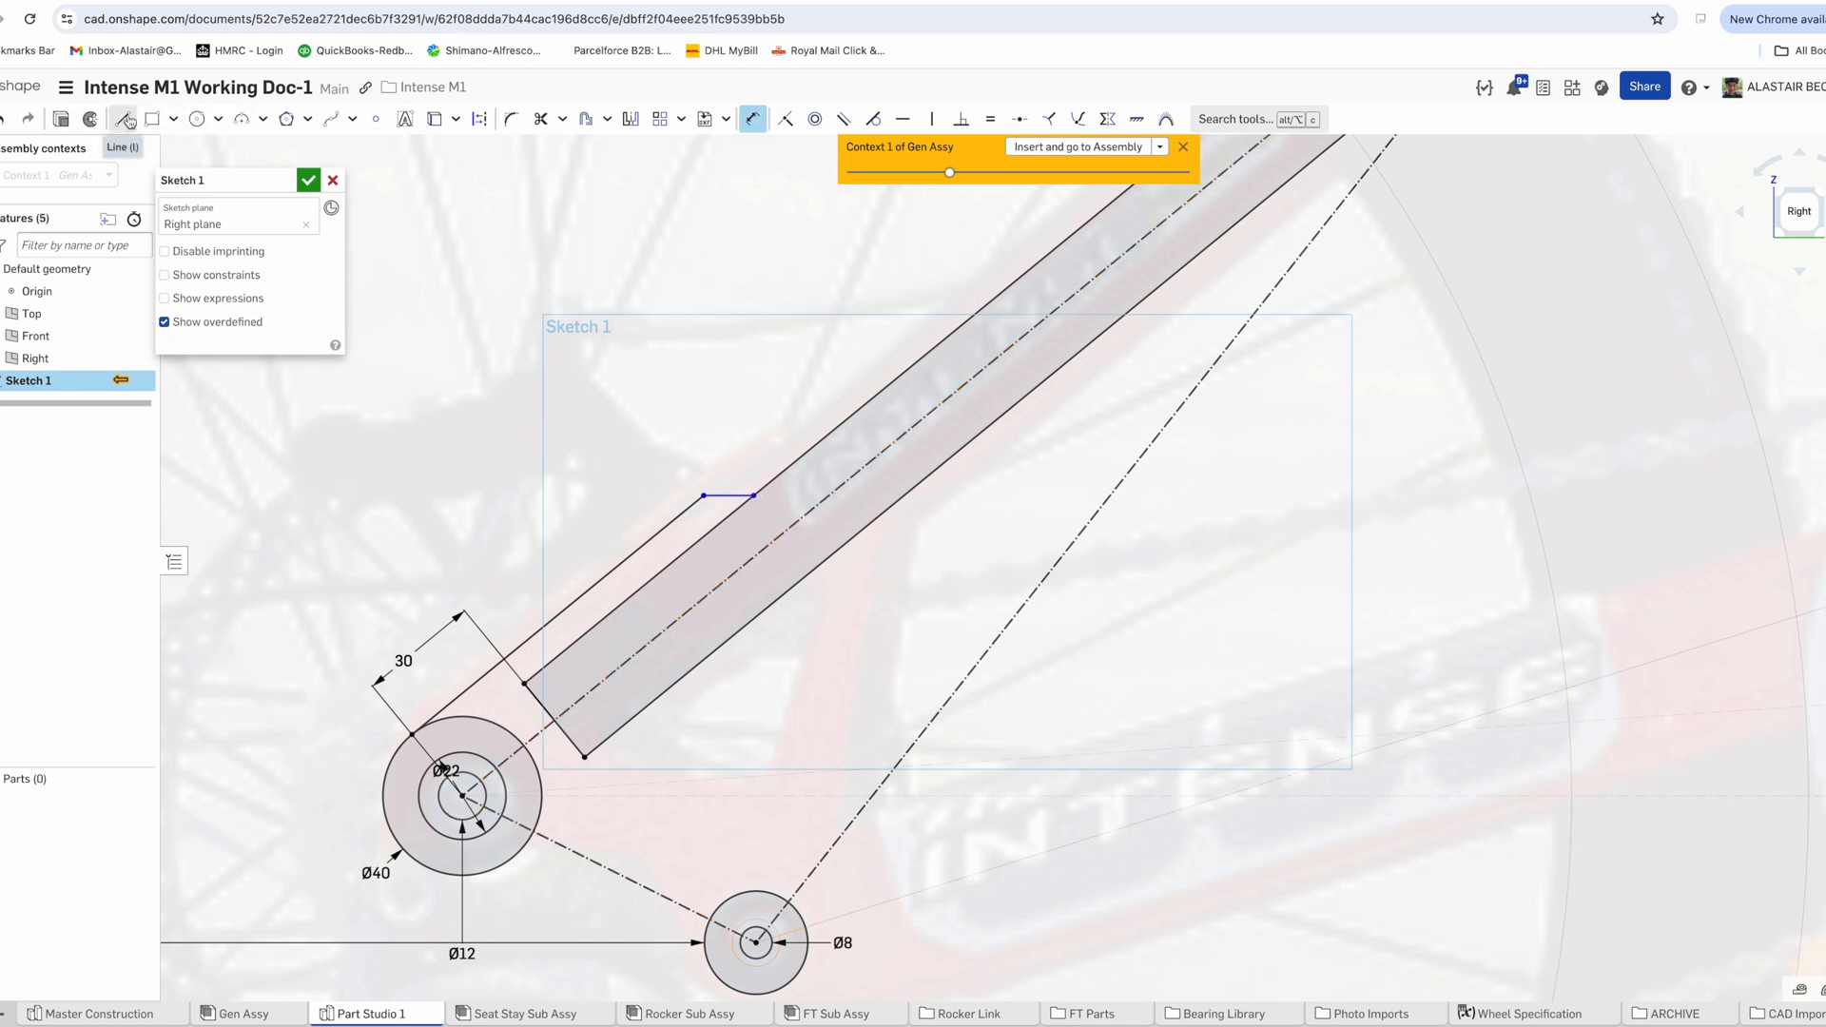
Extend the dropout outline with a short line to the stay's centreline and dimension its end 105 mm from the axle
left_click(781, 532)
left_click(751, 122)
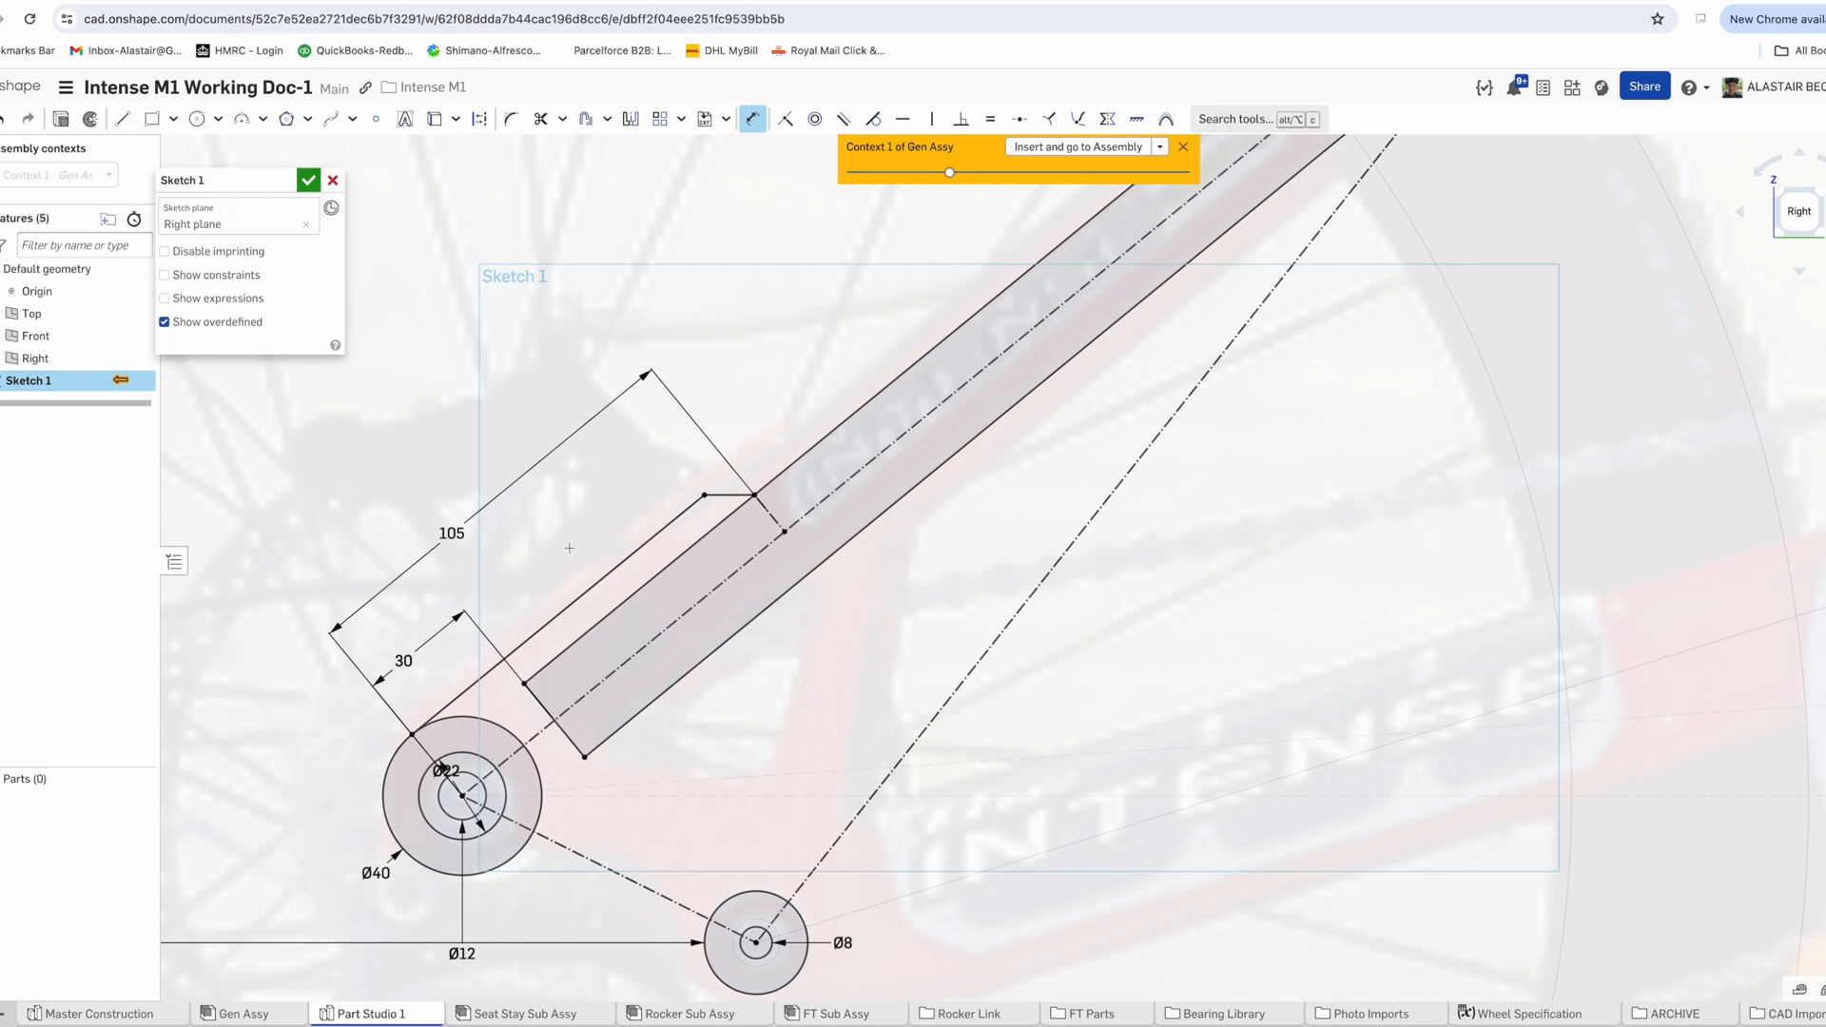
scroll(580, 544, "down", 5)
key("Escape")
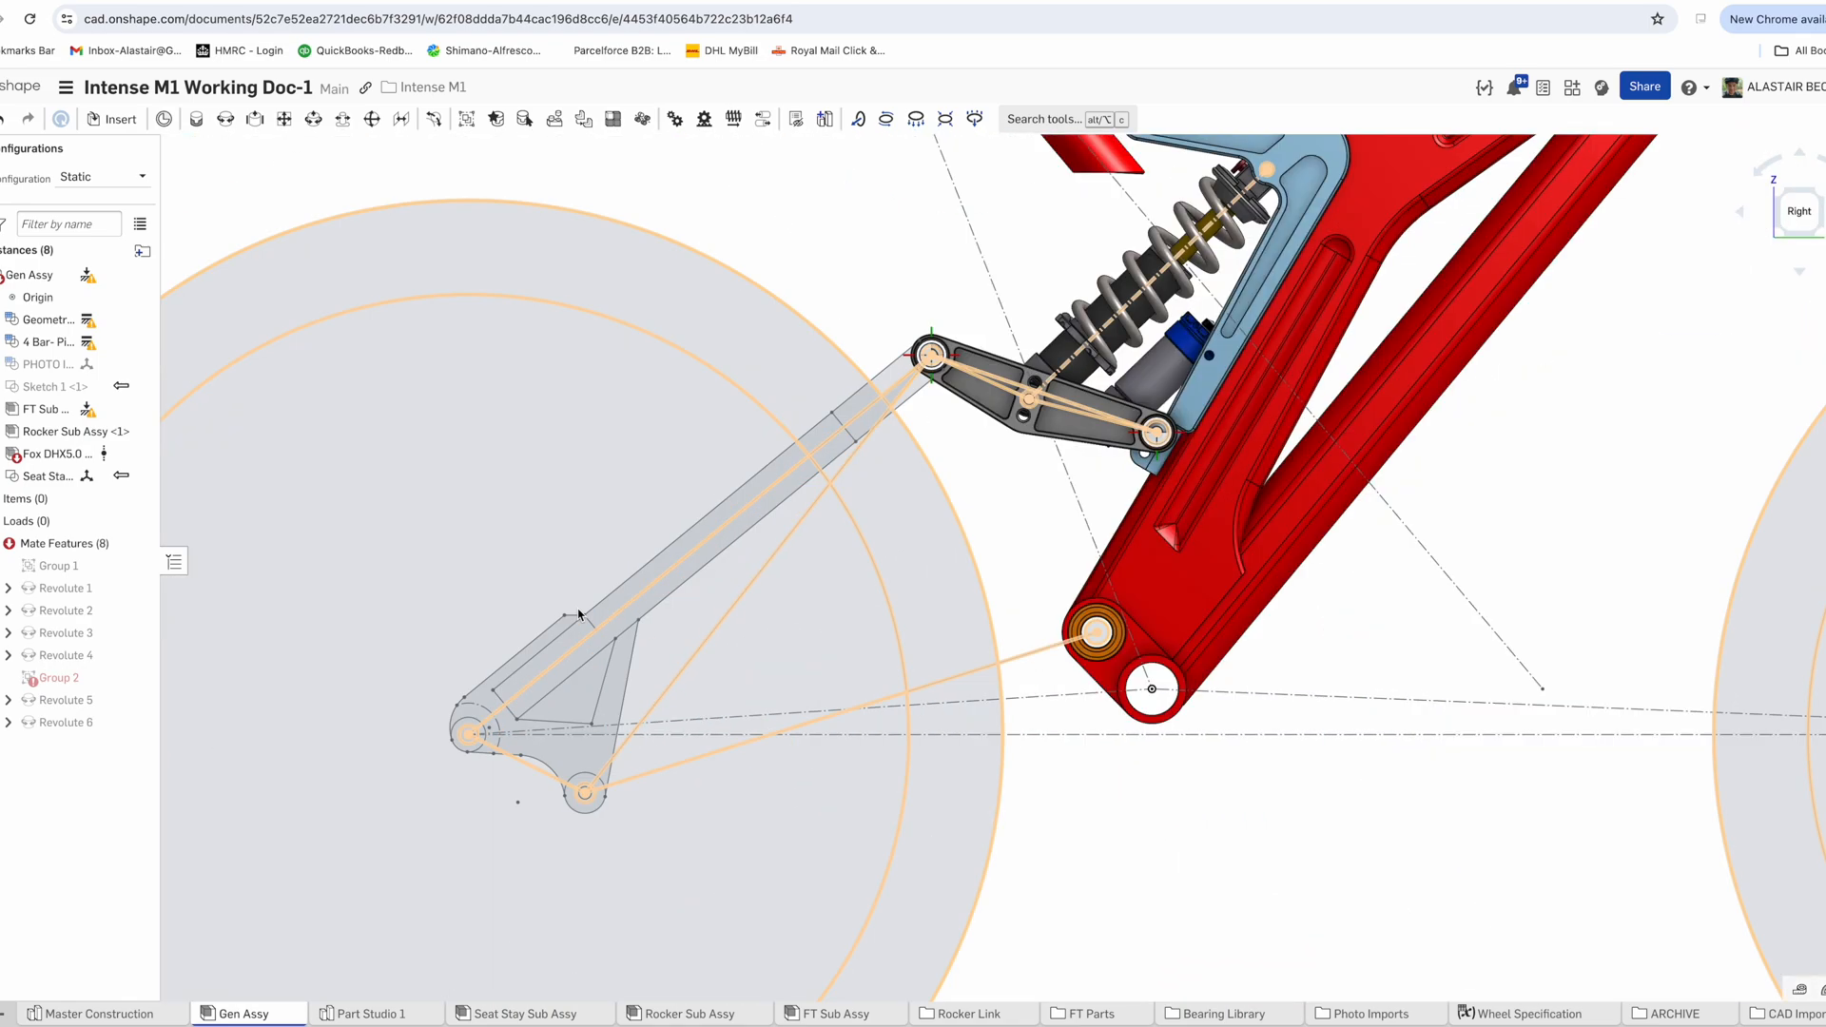
Move the seat stay sketch aside in Gen Assy and join its upper pivot to the 4-bar sketch with a Revolute mate
left_click_drag(633, 569, 441, 426)
right_click_drag(654, 285, 704, 297)
left_click(226, 119)
scroll(740, 228, "up", 3)
left_click(739, 199)
scroll(979, 407, "up", 6)
right_click_drag(1041, 473, 1122, 480)
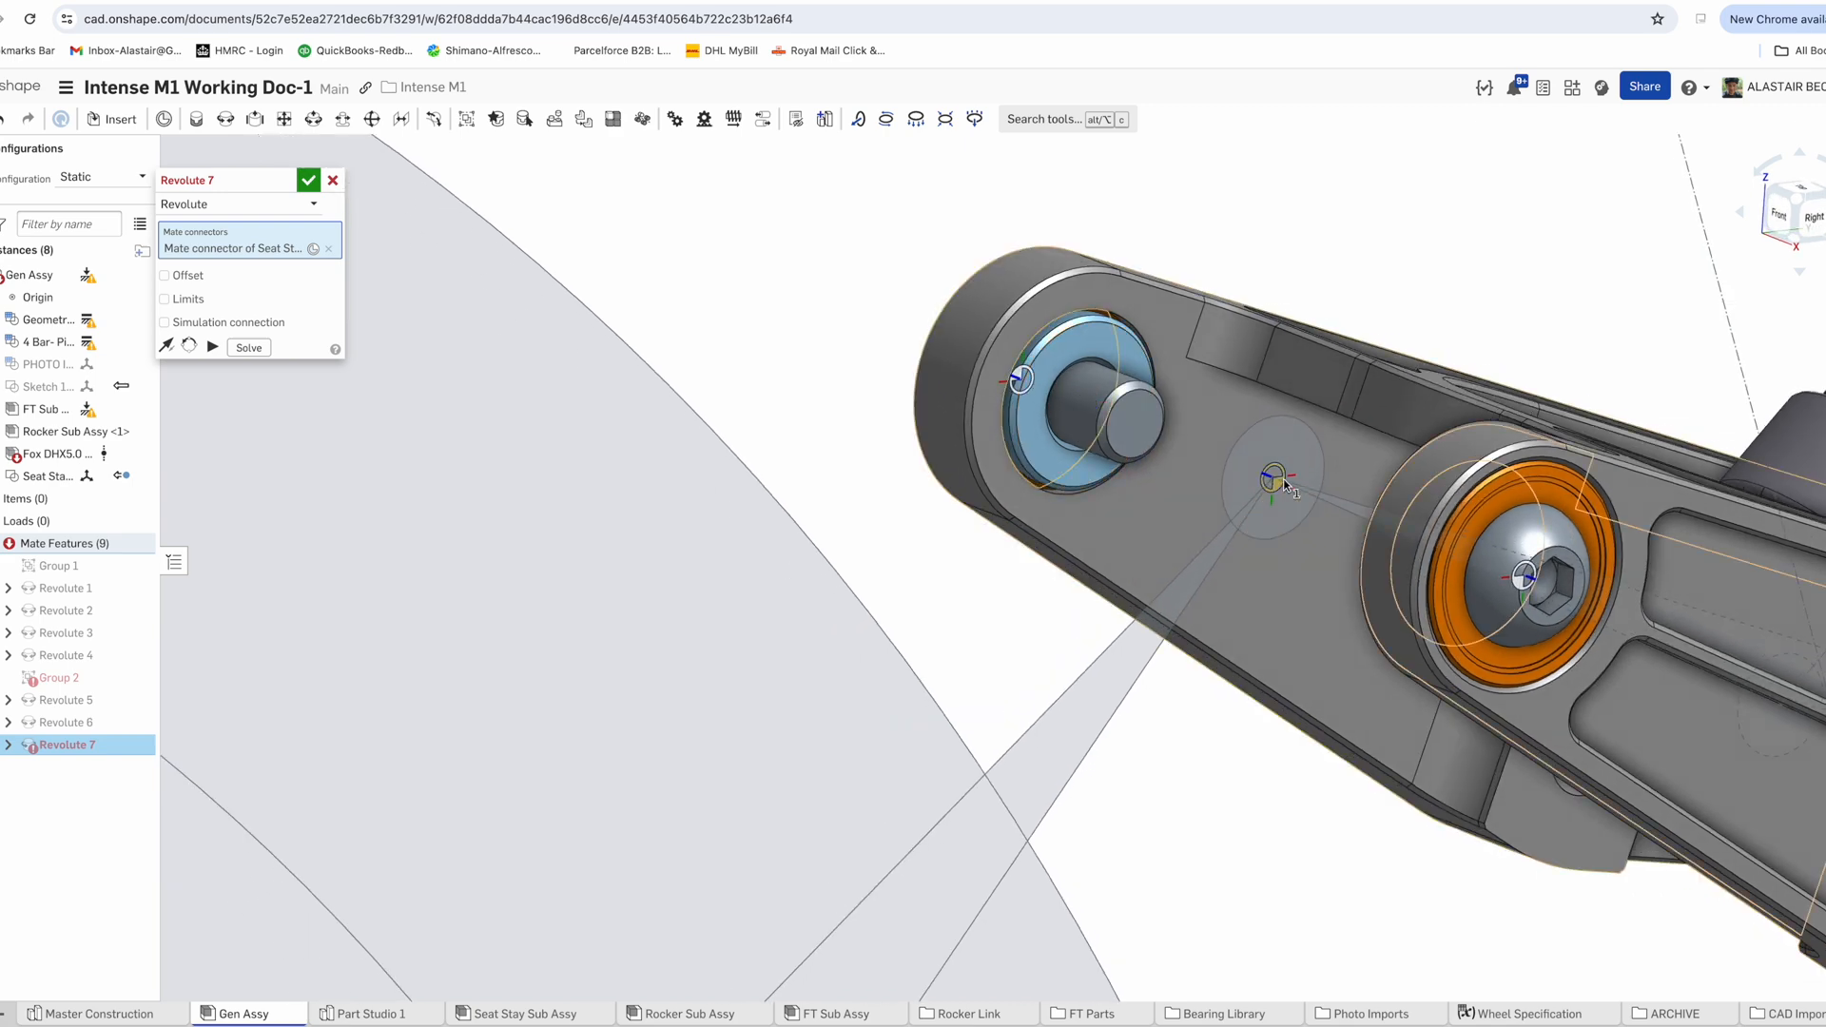
left_click(1276, 477)
scroll(1132, 440, "down", 4)
left_click(308, 180)
Move the seat stay clear of the 4-bar sketch and join their lower pivots with a Revolute mate
left_click(226, 119)
scroll(1142, 328, "down", 5)
scroll(902, 706, "up", 5)
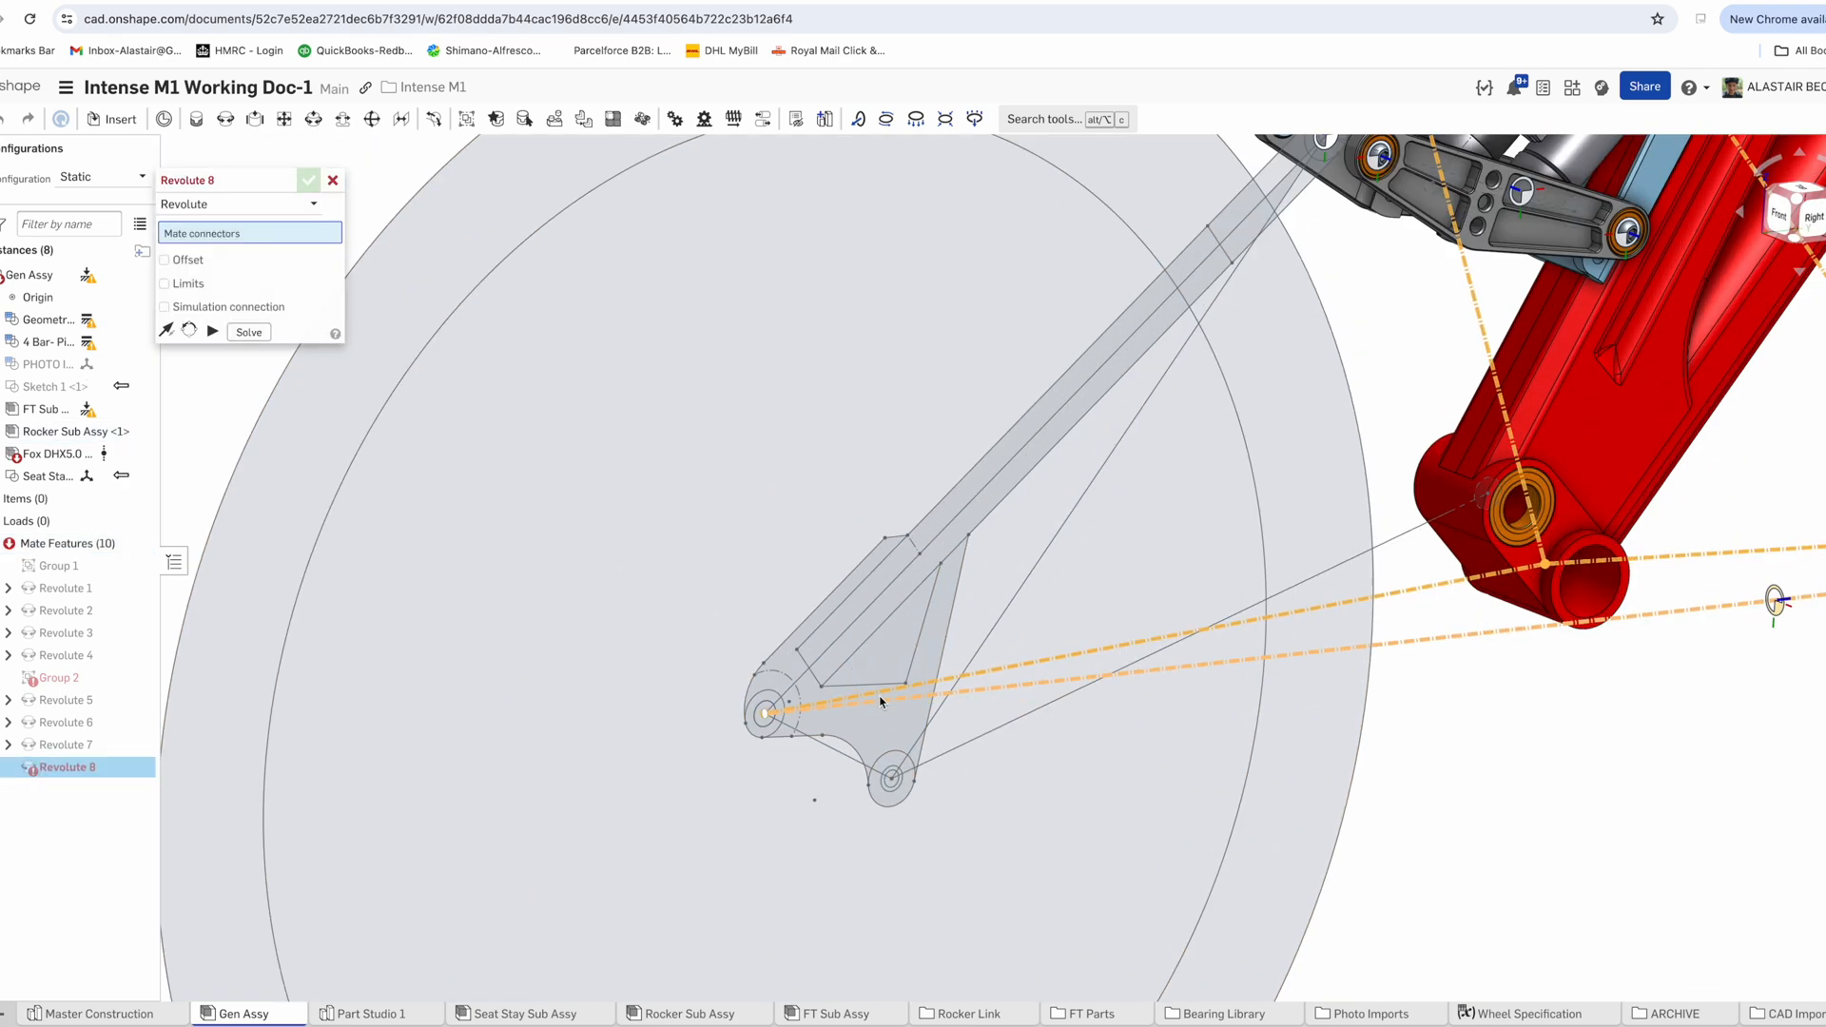
left_click(333, 180)
left_click_drag(806, 663, 725, 513)
left_click(225, 119)
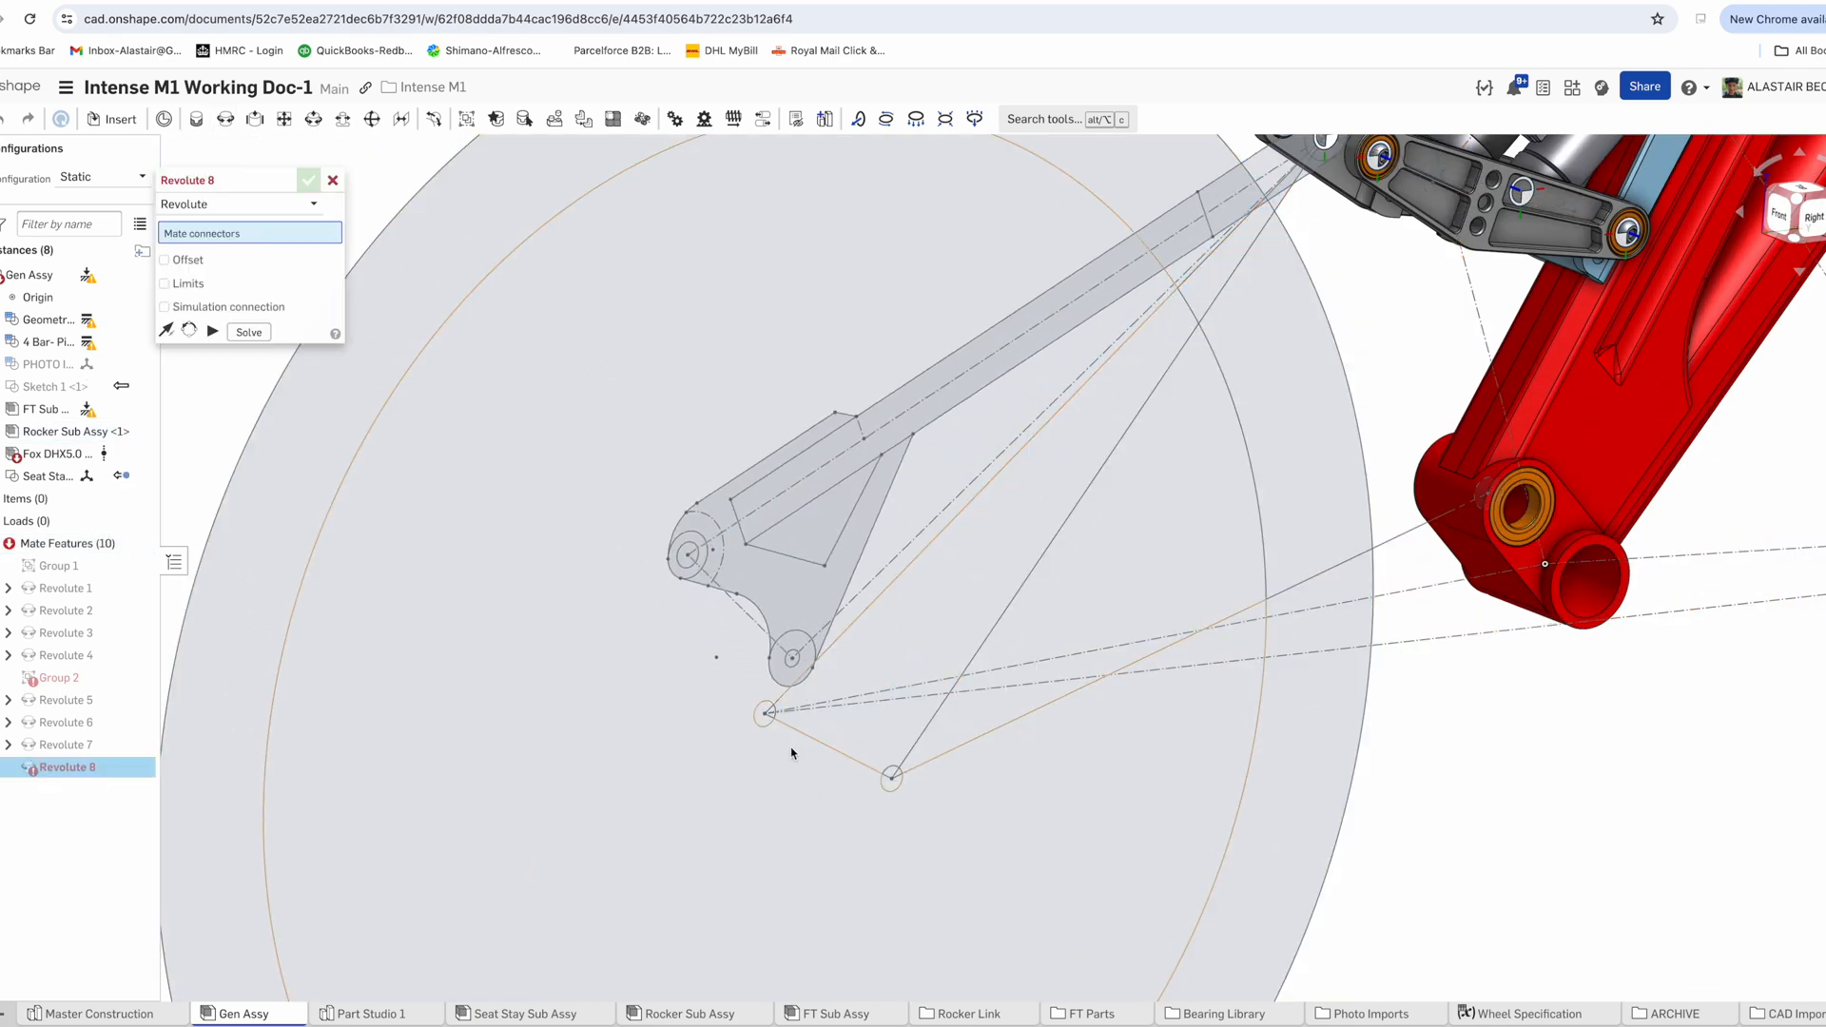
left_click(889, 792)
left_click(797, 661)
left_click(1014, 698)
left_click(333, 180)
scroll(559, 631, "down", 5)
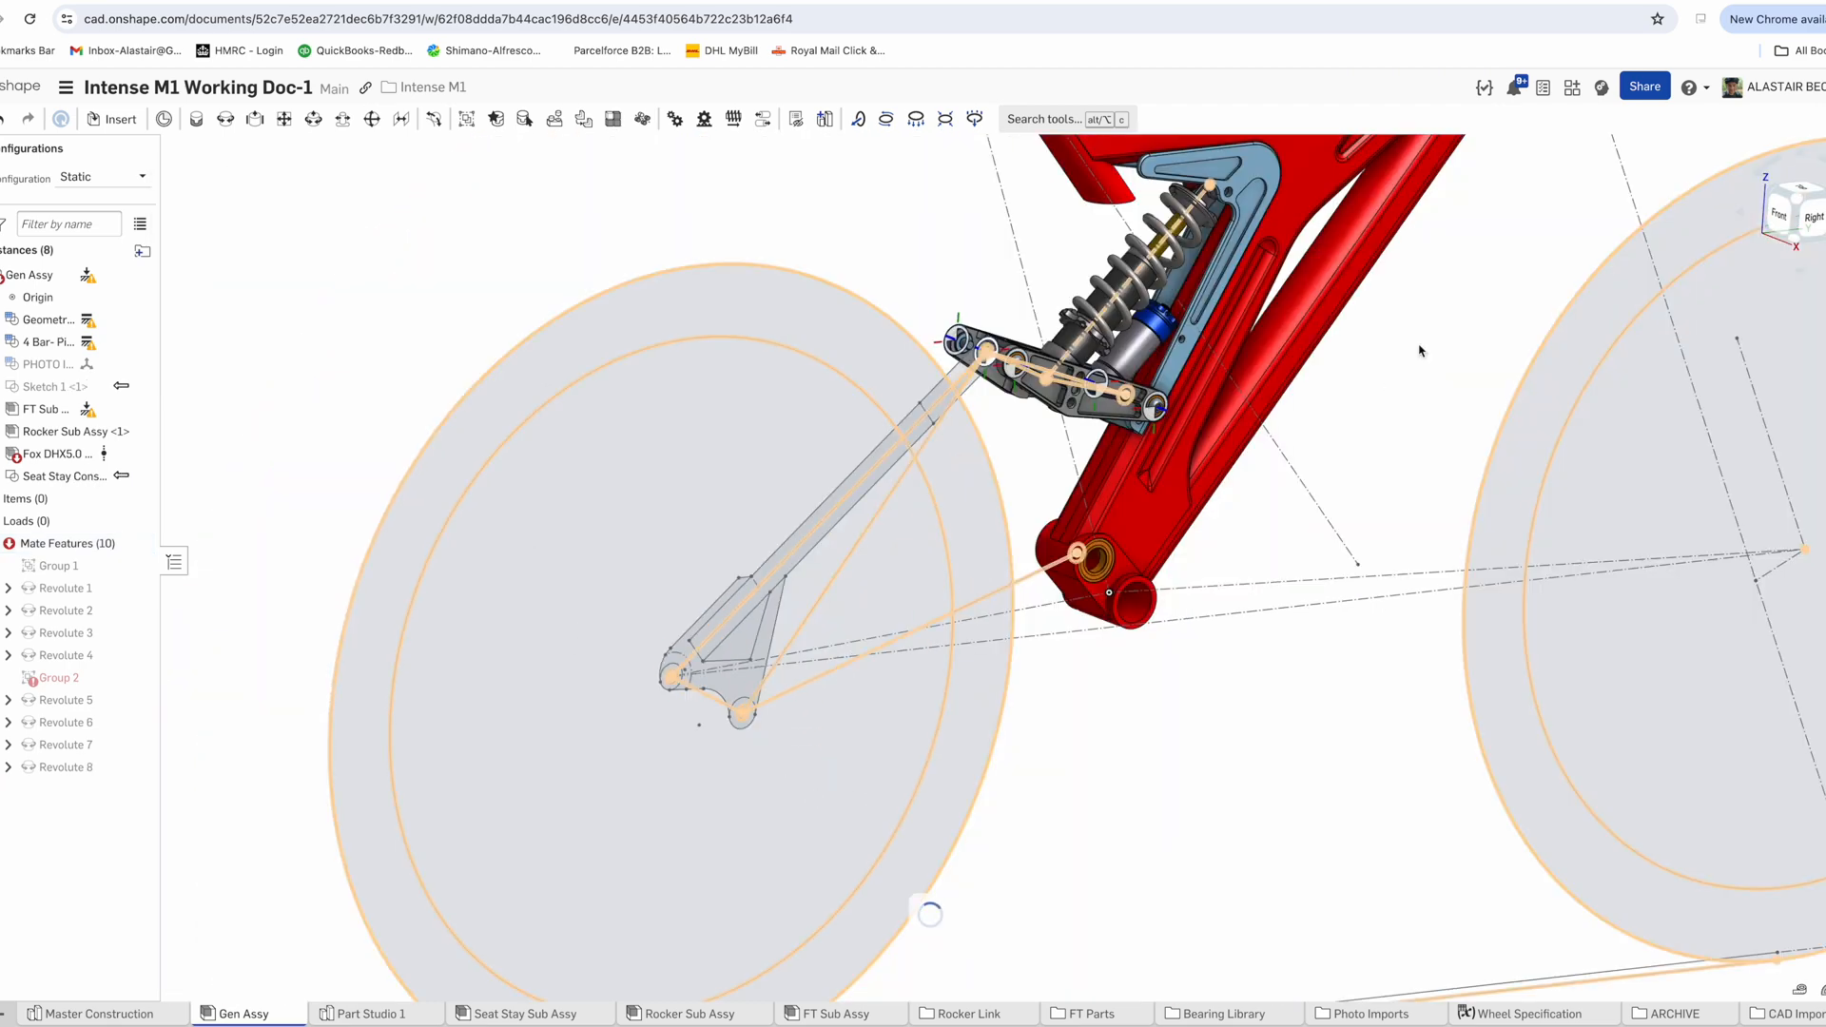
Switch the assembly configuration to Compressed
left_click(1813, 217)
left_click(104, 178)
left_click(99, 228)
right_click_drag(472, 603, 532, 611)
Replace the connectors of the Revolute 8 mate with the lower pivots of the 4-bar sketch and the seat stay
right_click(95, 768)
left_click(123, 520)
left_click(330, 270)
scroll(569, 582, "up", 5)
right_click_drag(570, 587, 573, 599)
left_click(329, 250)
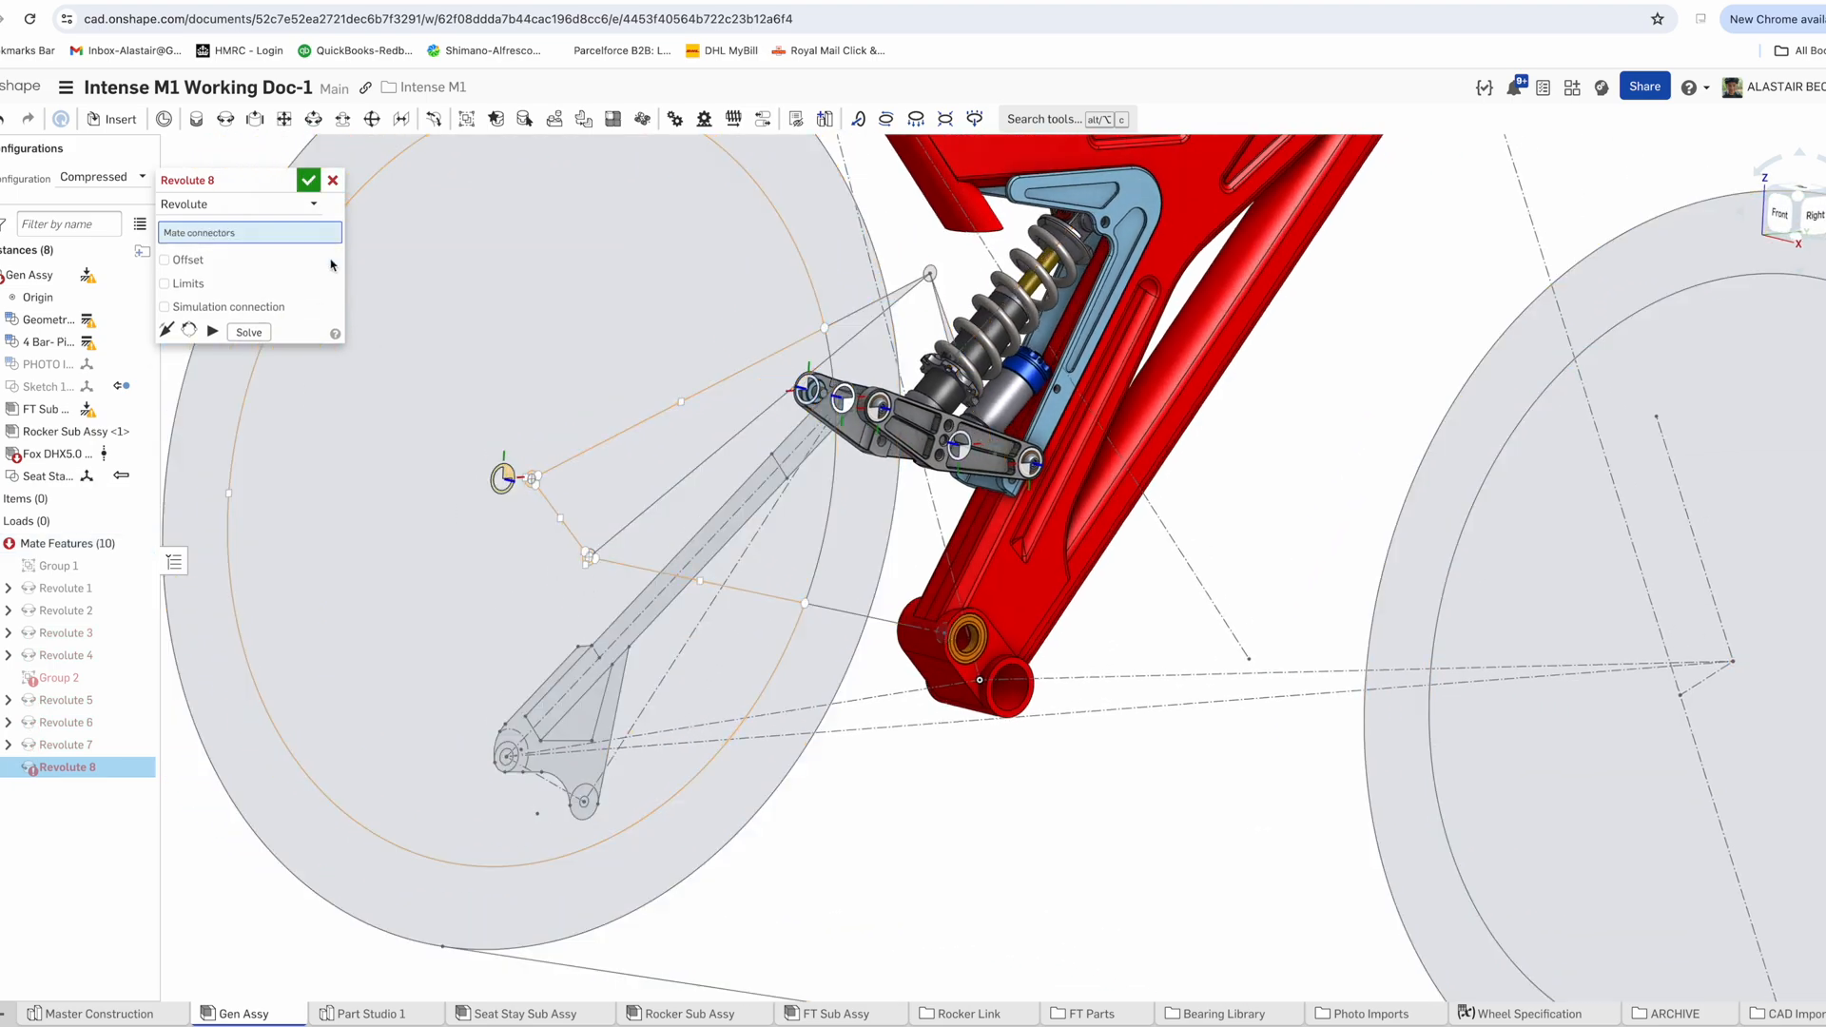
scroll(580, 609, "up", 5)
left_click(606, 559)
scroll(607, 561, "down", 3)
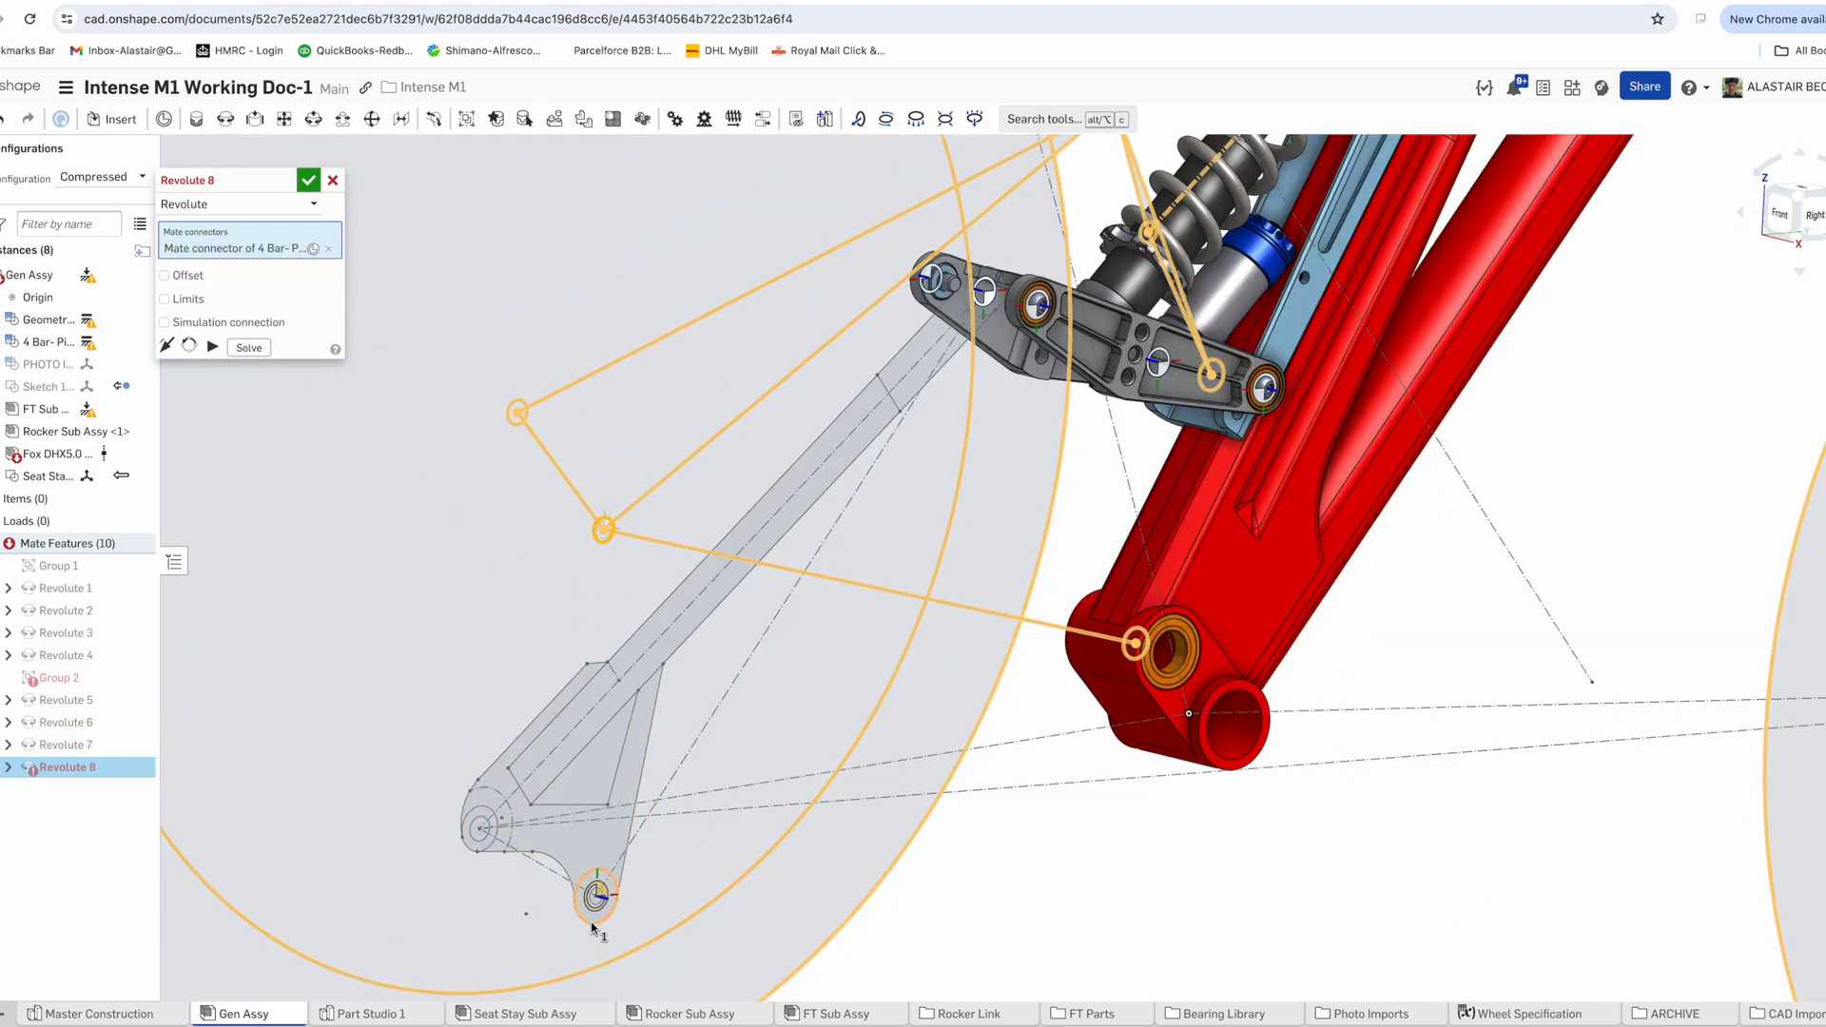
left_click(592, 921)
left_click(307, 181)
scroll(429, 705, "down", 5)
scroll(504, 534, "up", 1)
Reselect the Revolute 7 mate connectors to join the seat stay's upper pivot to the 4-bar sketch's upper pivot
right_click(91, 747)
left_click(119, 762)
left_click(329, 249)
scroll(701, 373, "up", 8)
left_click(631, 306)
left_click(892, 656)
scroll(430, 690, "down", 5)
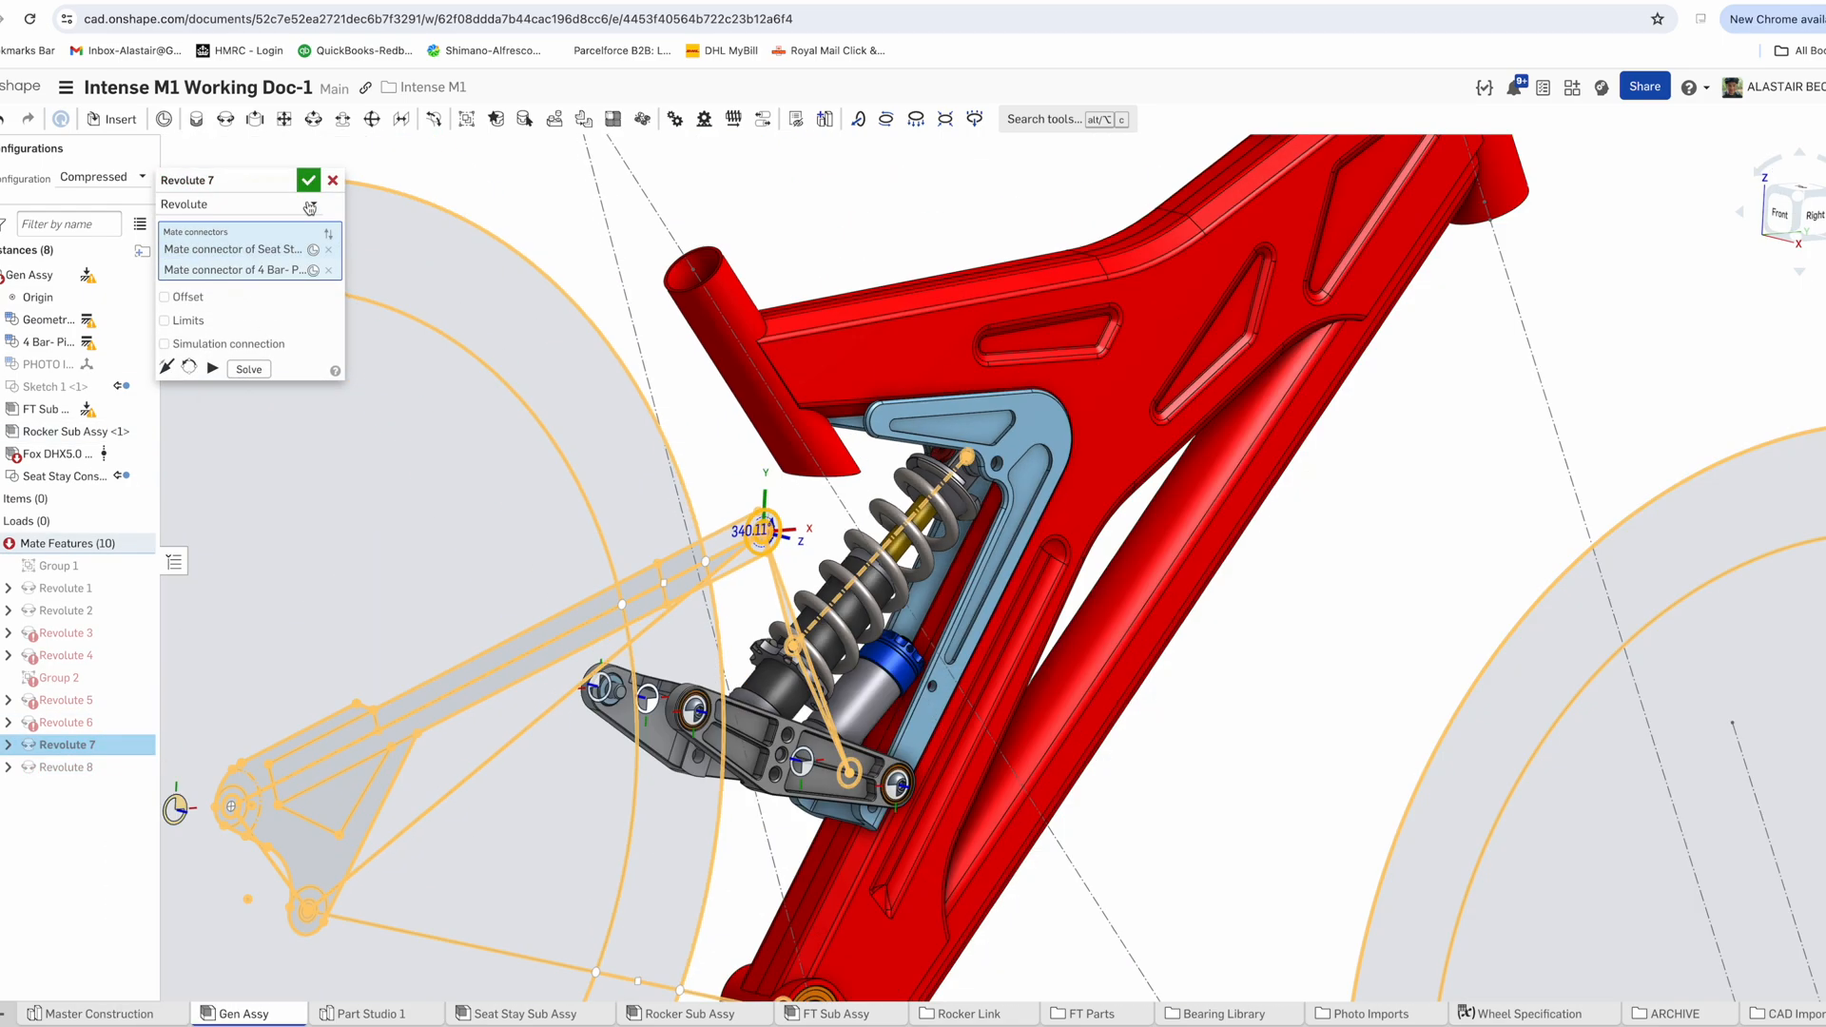
key("Return")
Compare the rear linkage from the side in the Static and Compressed configurations, ending on Compressed
key("shift+4")
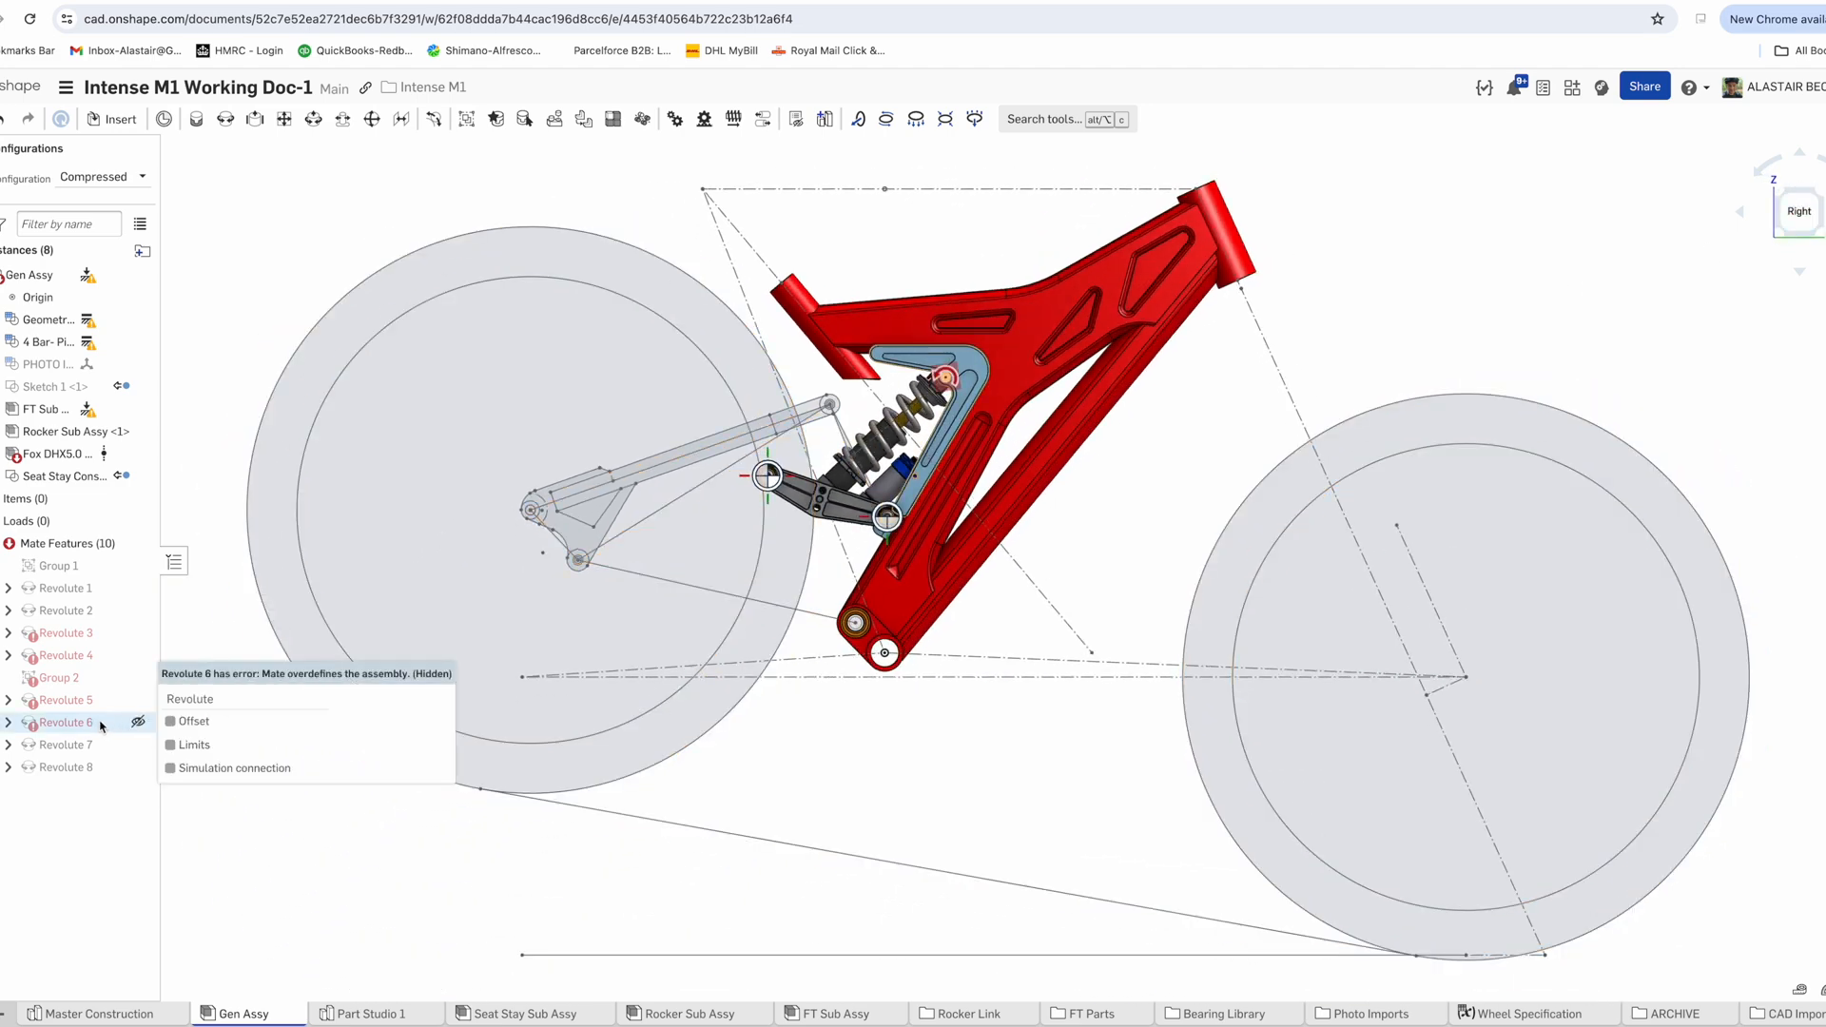
left_click(78, 202)
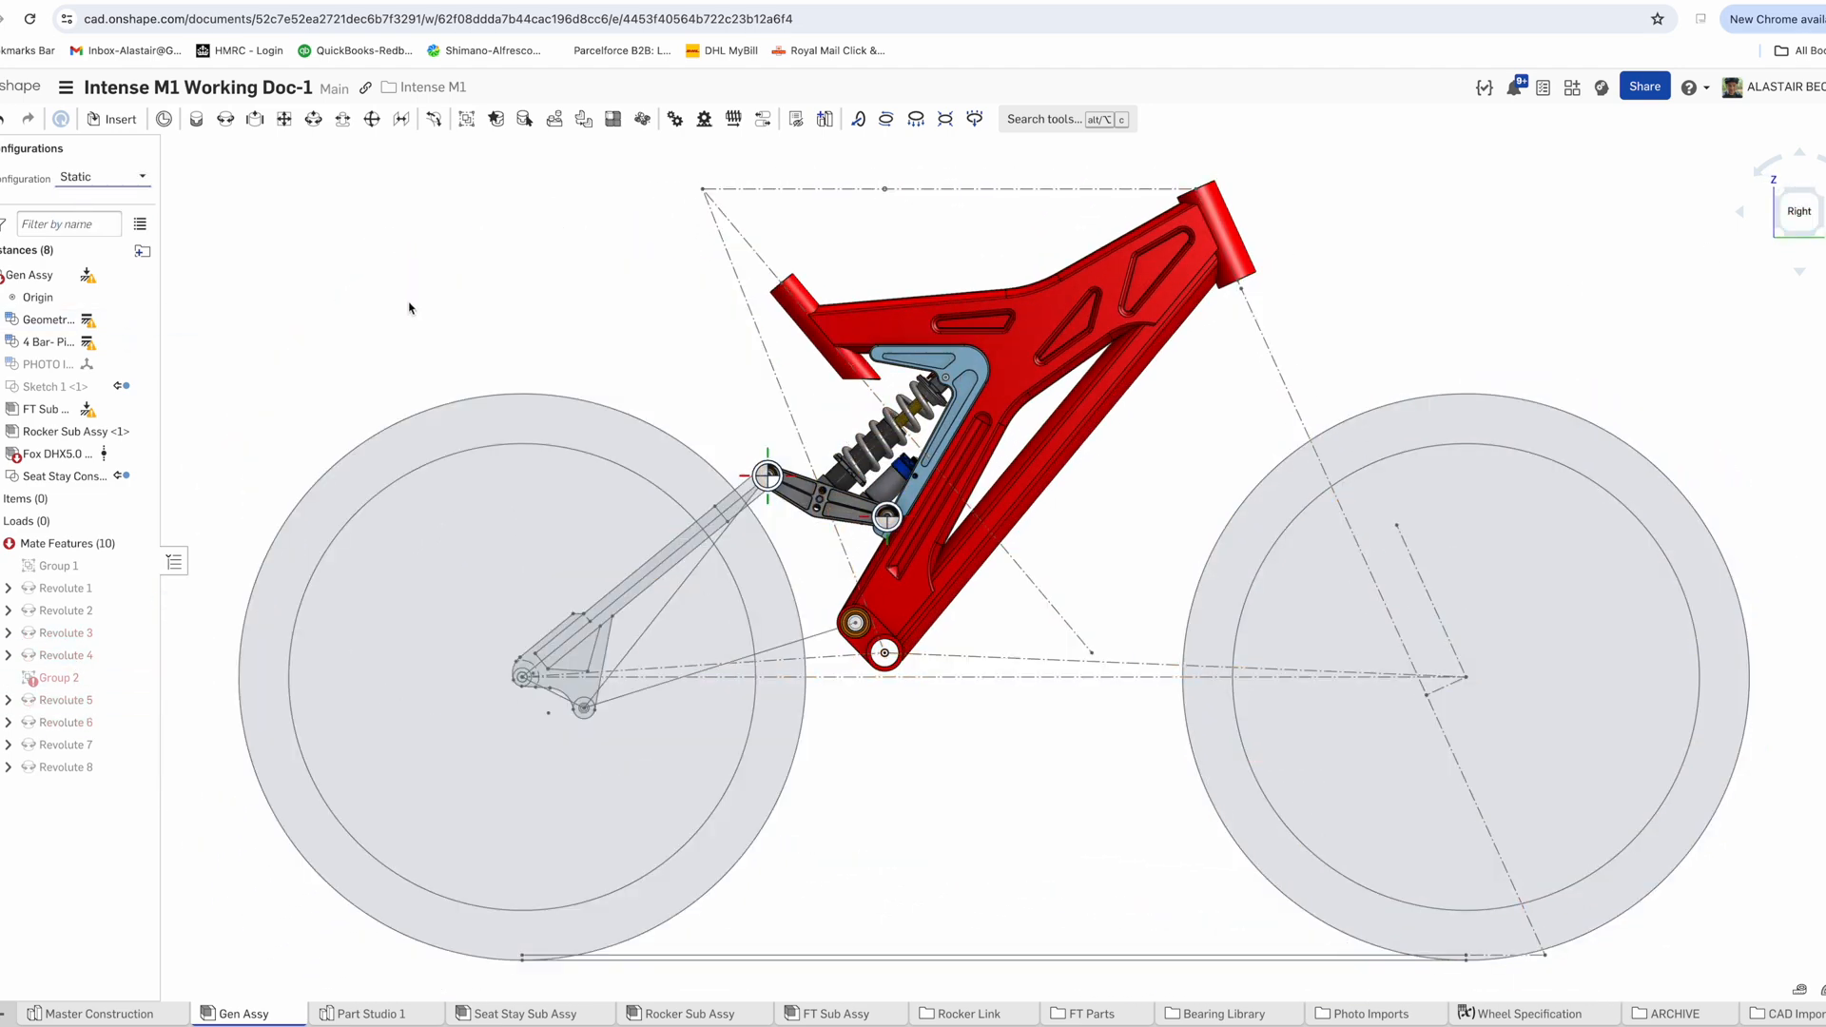
left_click(88, 228)
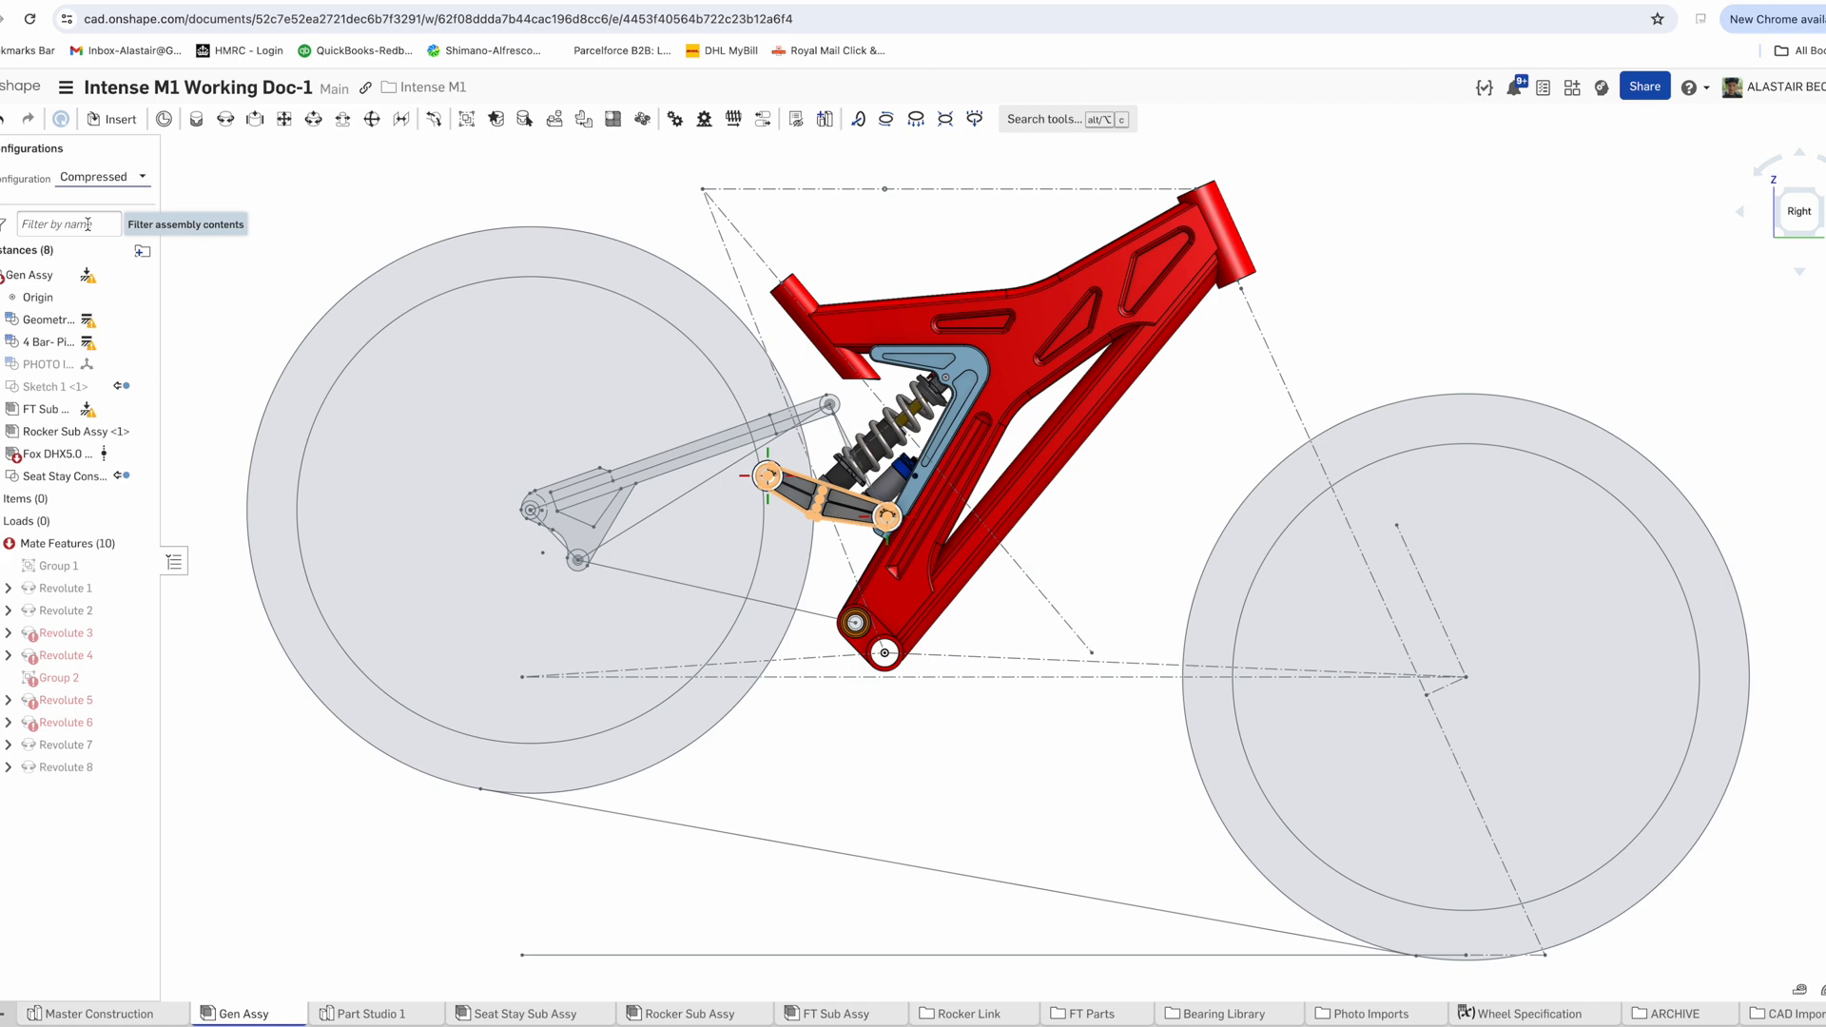
Inspect the connectors of the rocker's Revolute 3 mate and close it
scroll(690, 540, "up", 5)
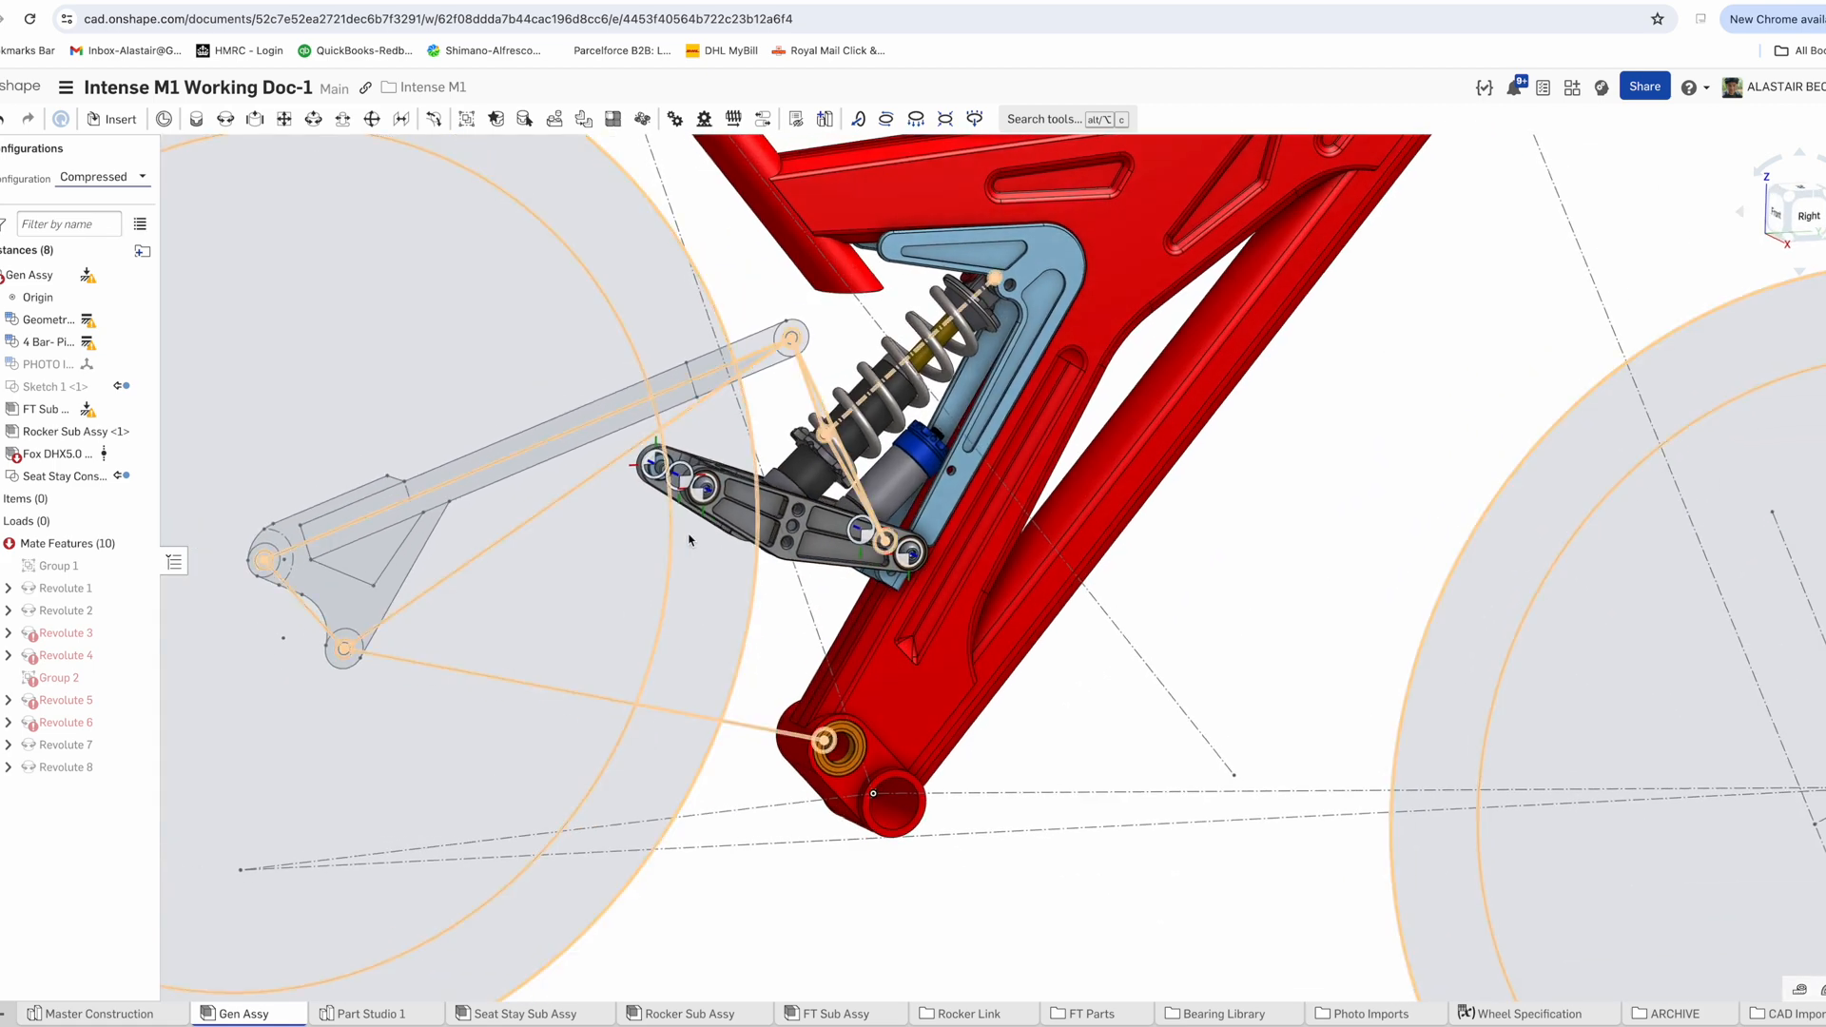
double_click(64, 633)
scroll(991, 542, "up", 2)
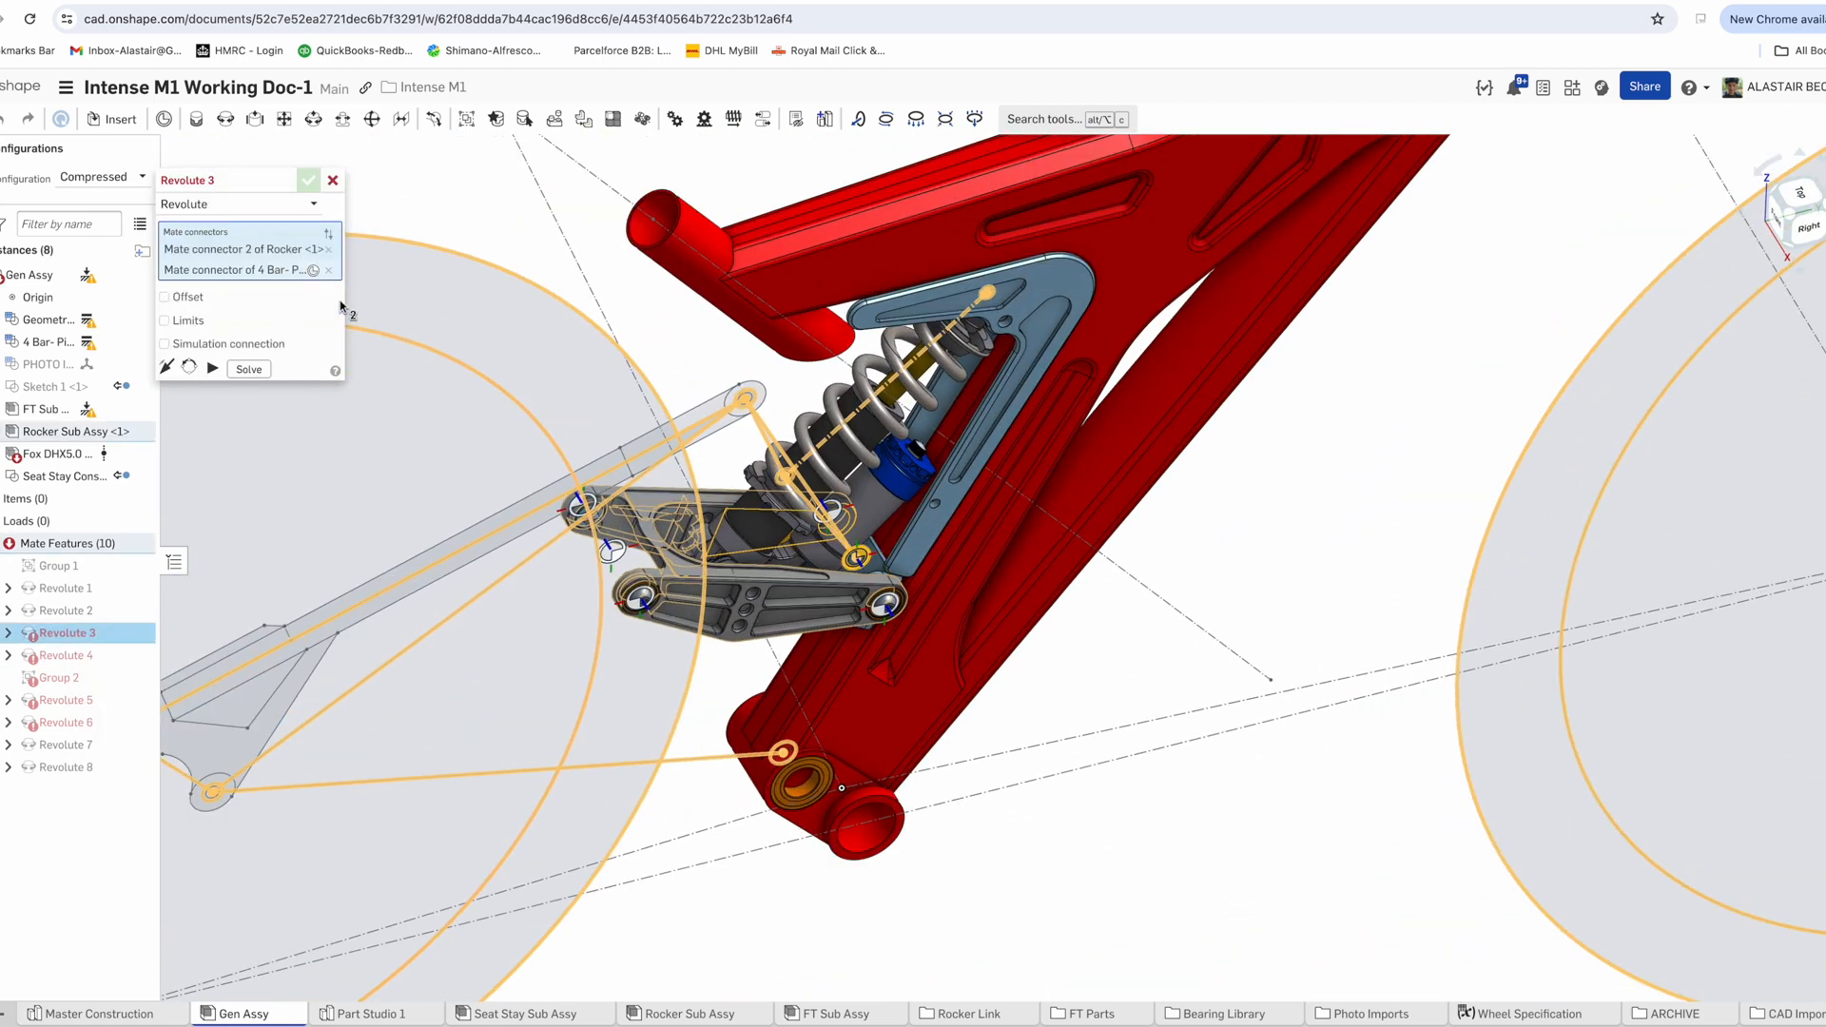
left_click(308, 180)
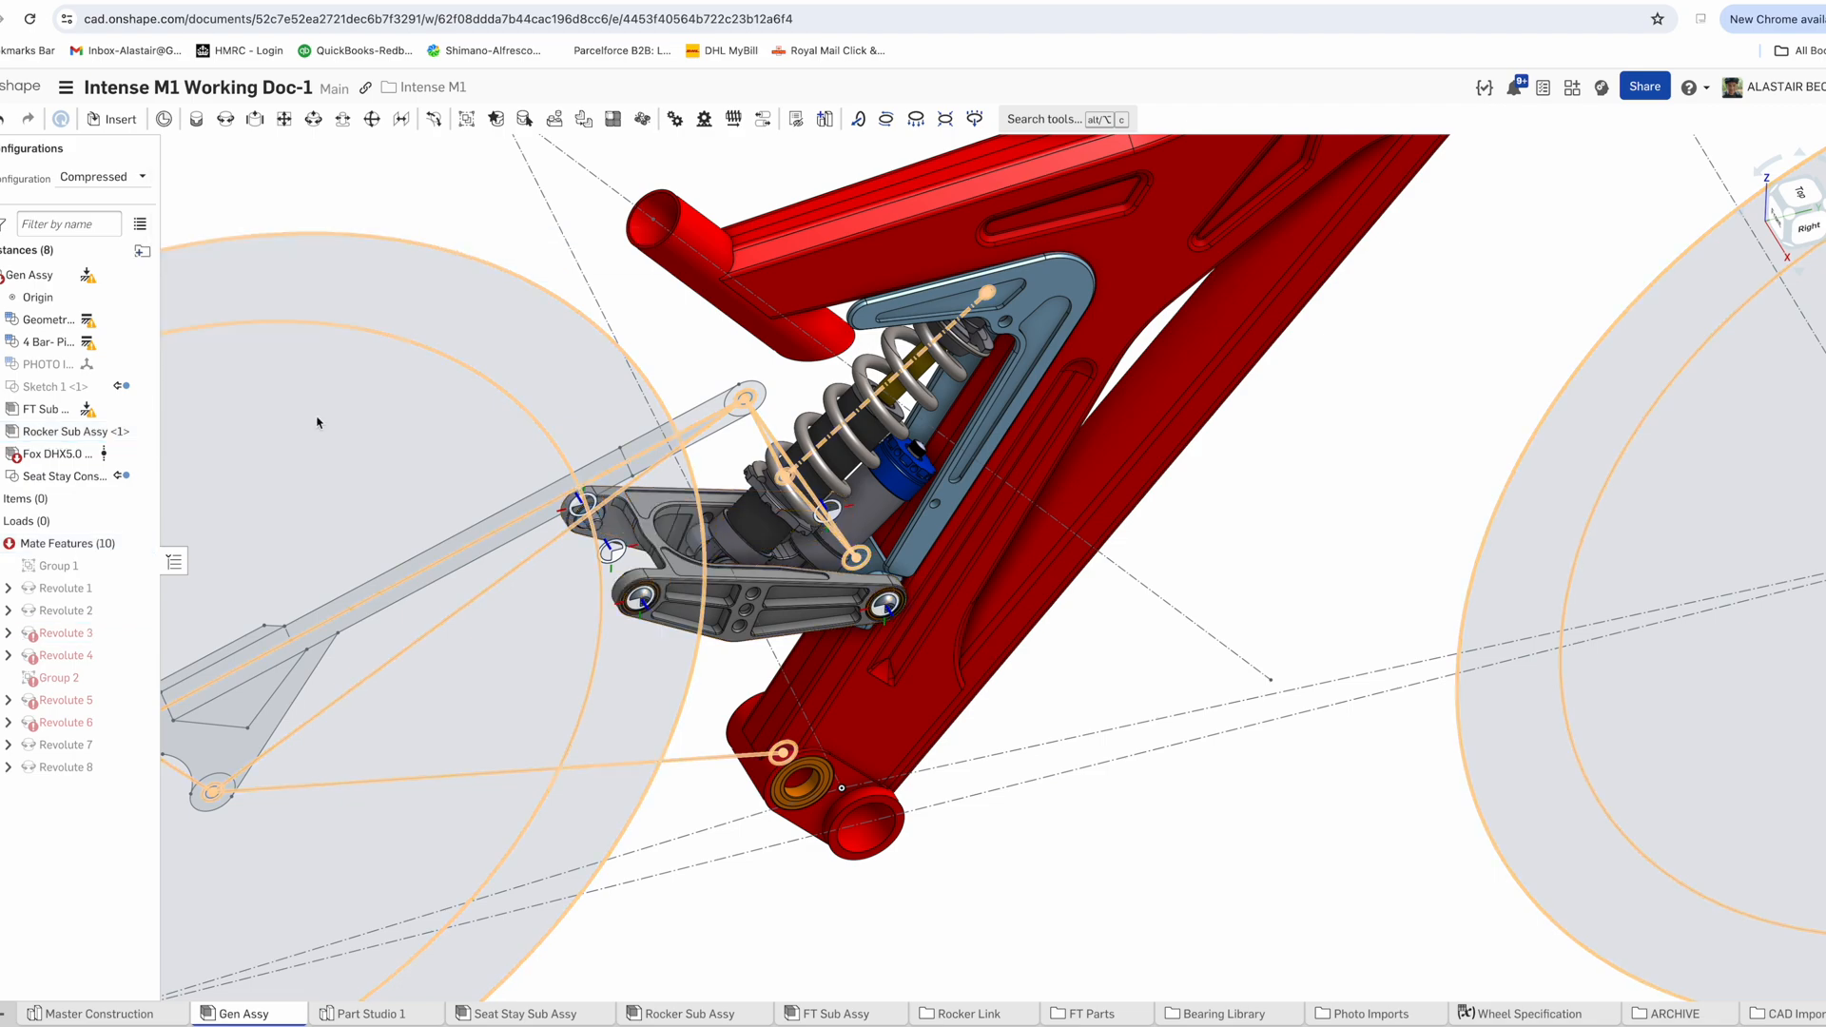
Hide the Fox DHX5.0 shock and show the rocker construction Sketch 1
scroll(902, 550, "up", 4)
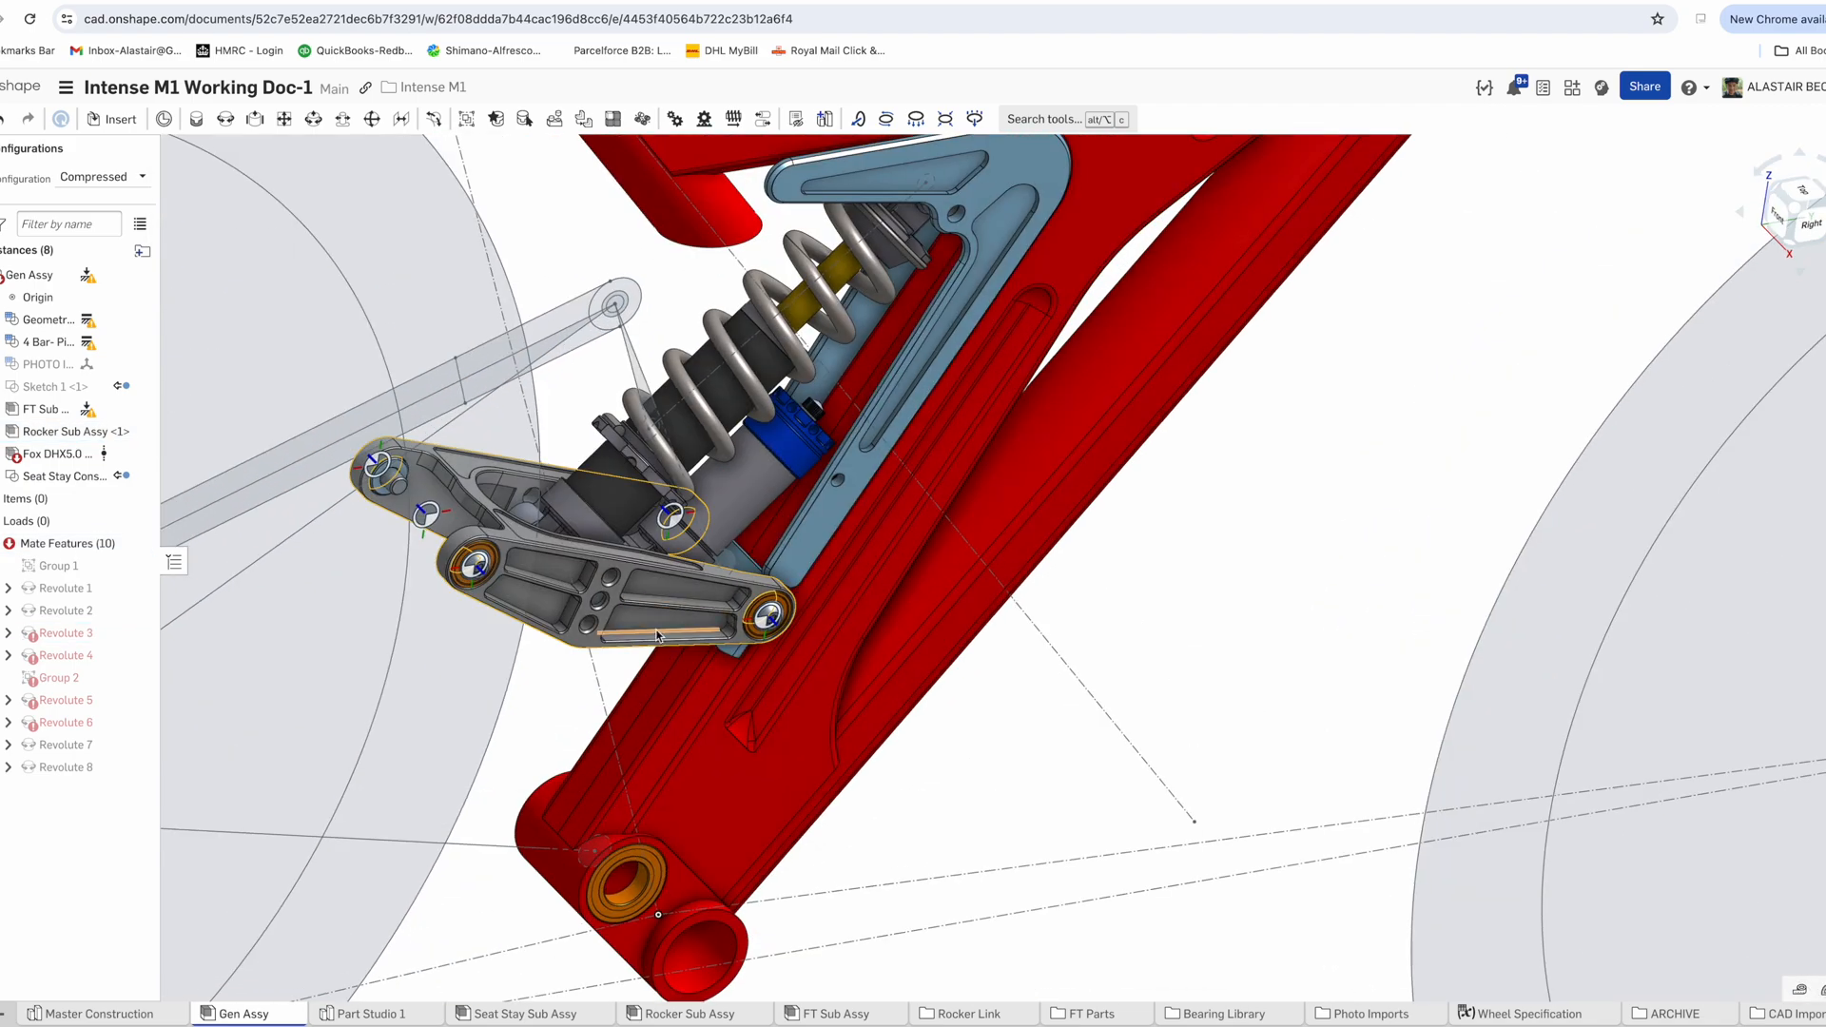
left_click(725, 491)
left_click(142, 454)
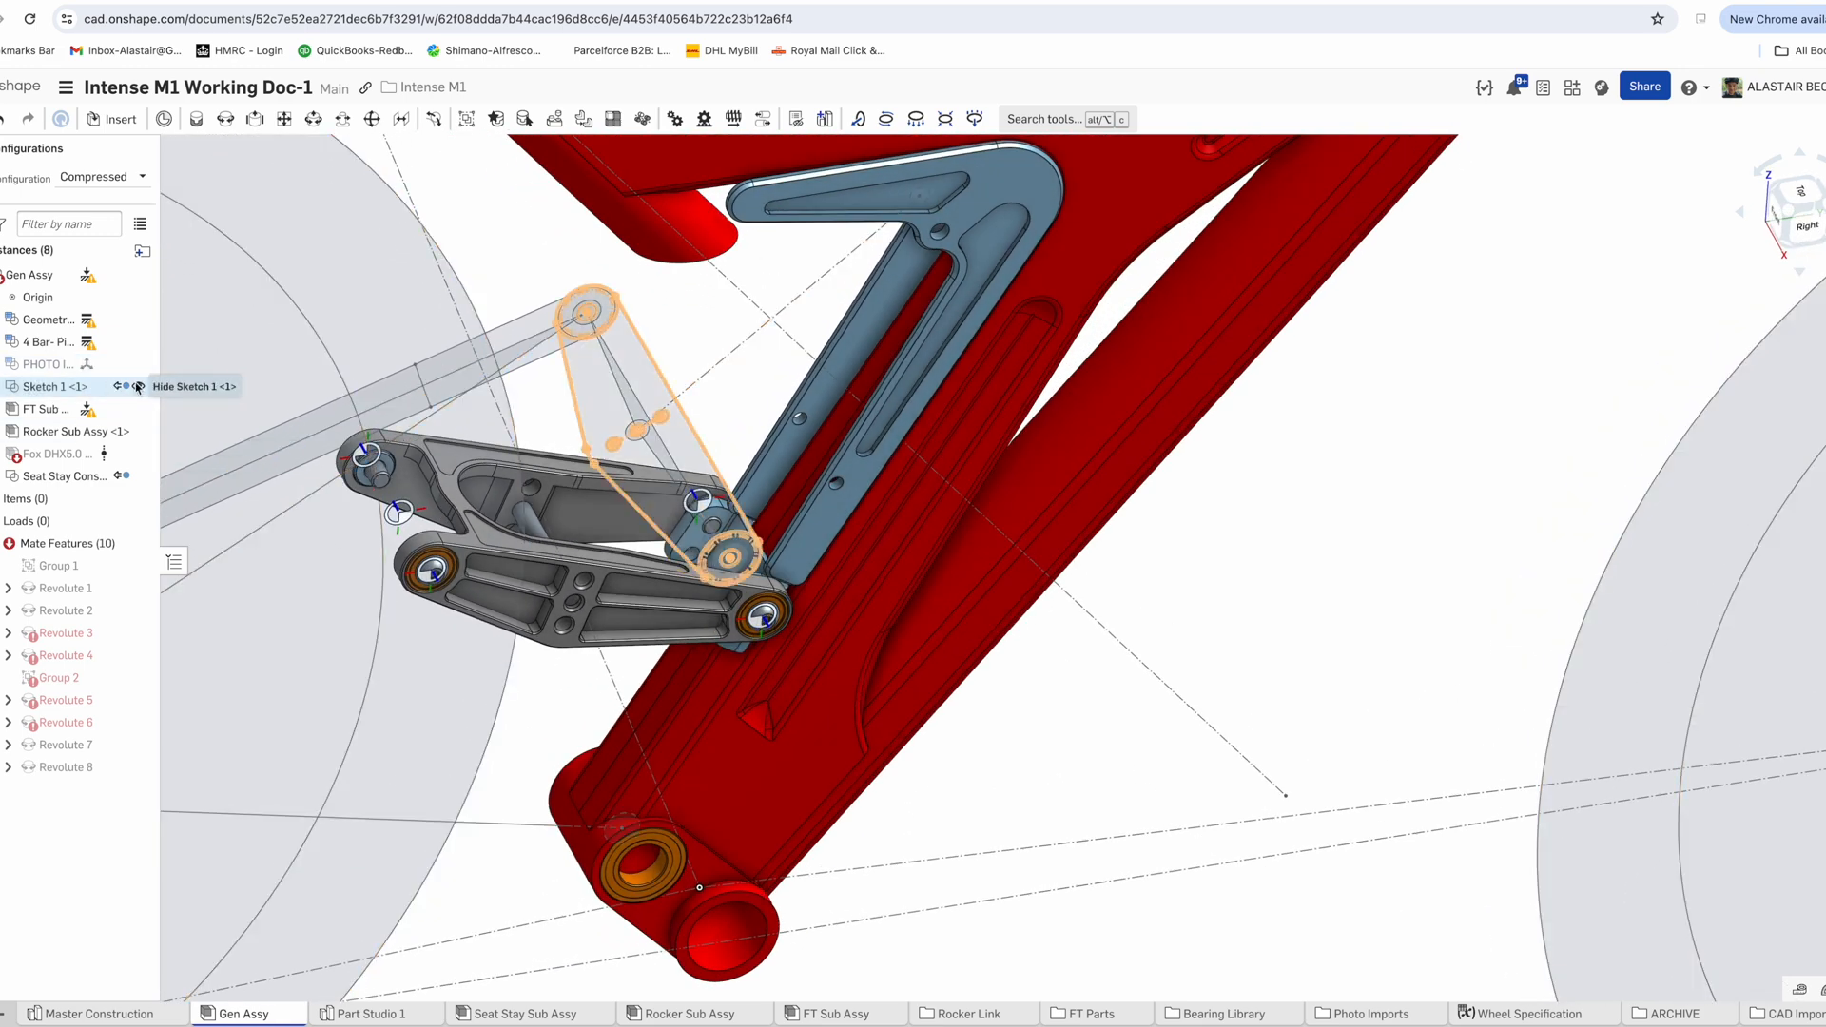
Isolate the rocker construction Sketch 1 in the assembly
right_click(43, 385)
left_click(478, 239)
left_click(80, 387)
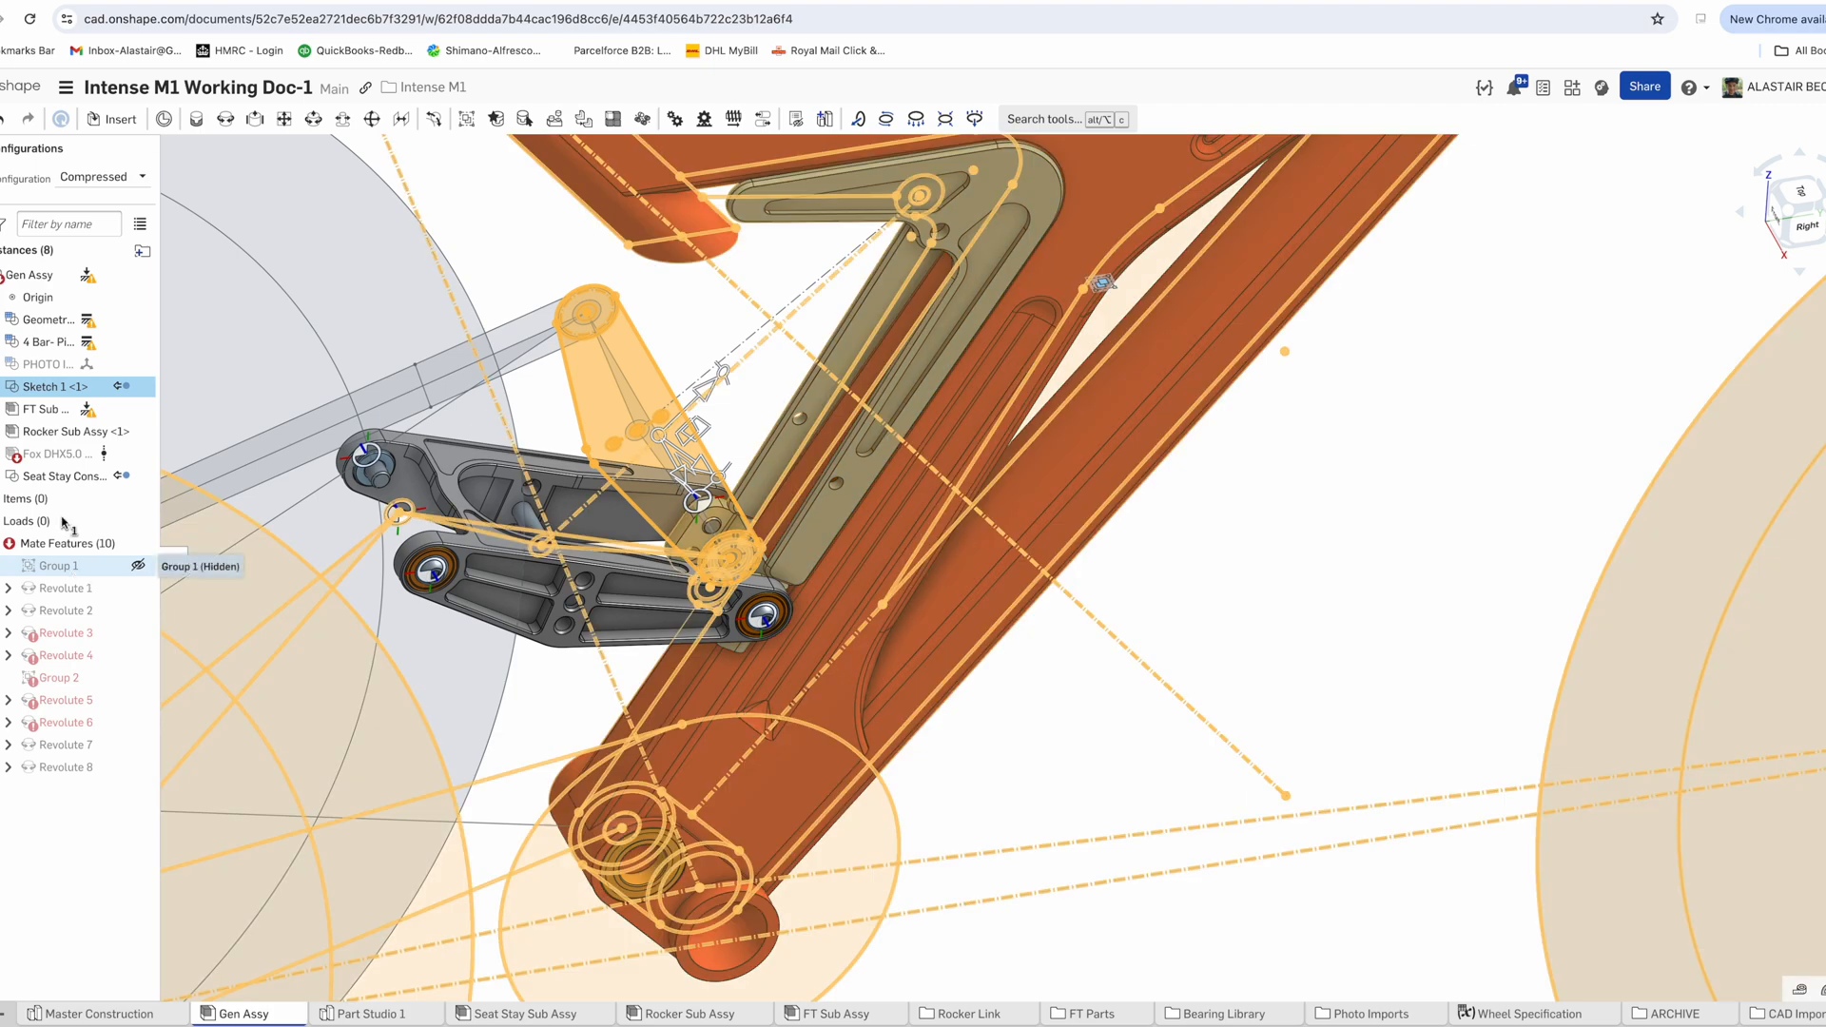
right_click(47, 388)
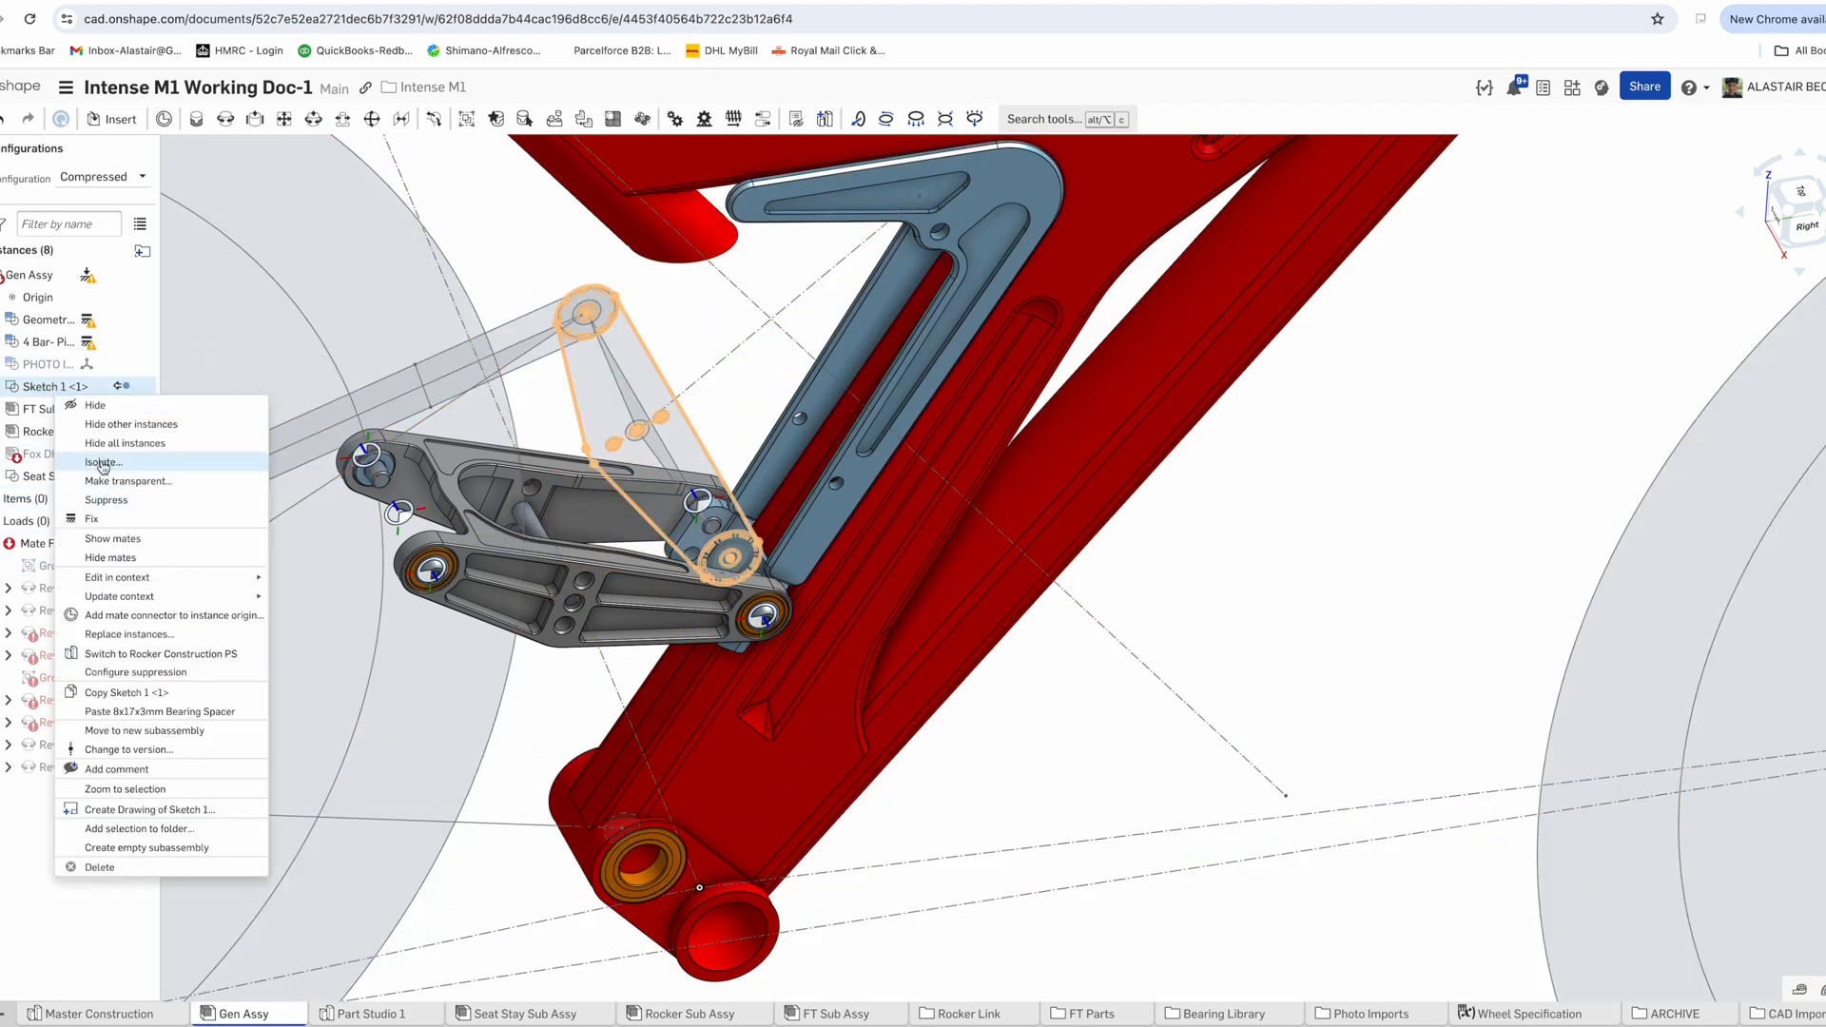
left_click(103, 463)
Replace the pivot-locations connector of the Revolute 3 mate with one on the rocker construction sketch, and leave isolation
right_click(71, 633)
left_click(100, 666)
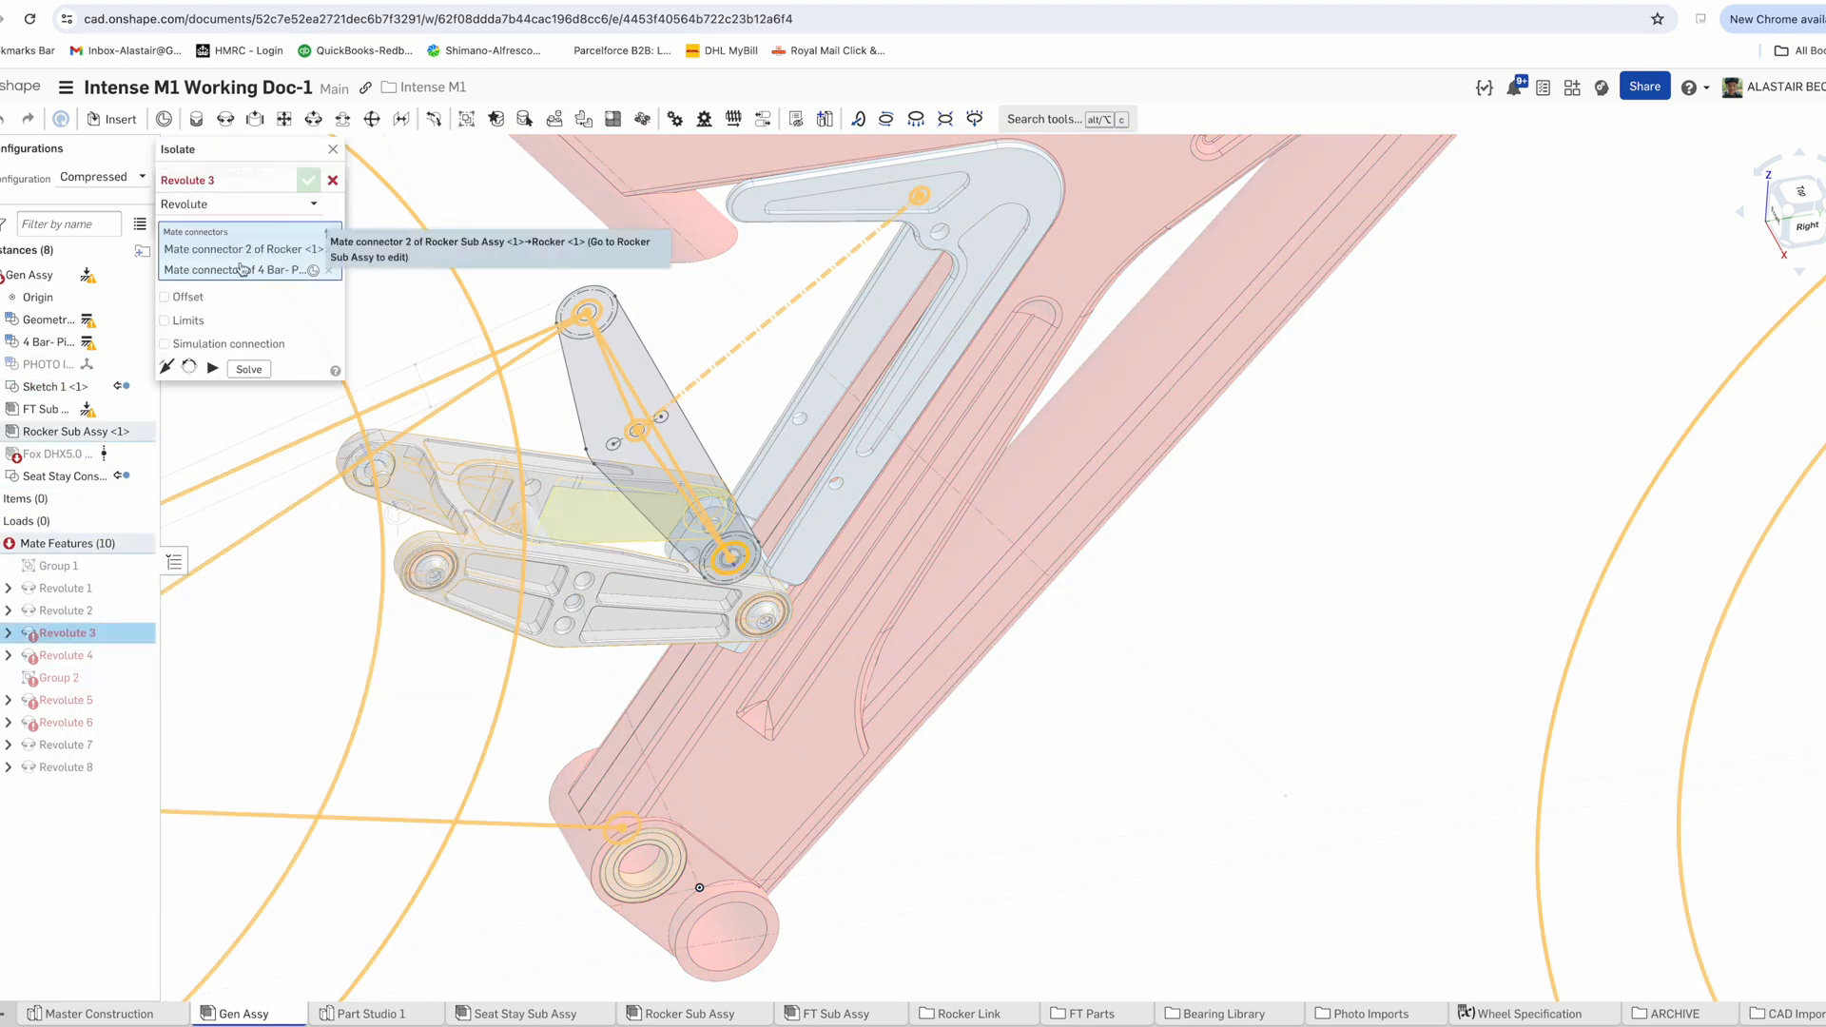
scroll(700, 485, "up", 5)
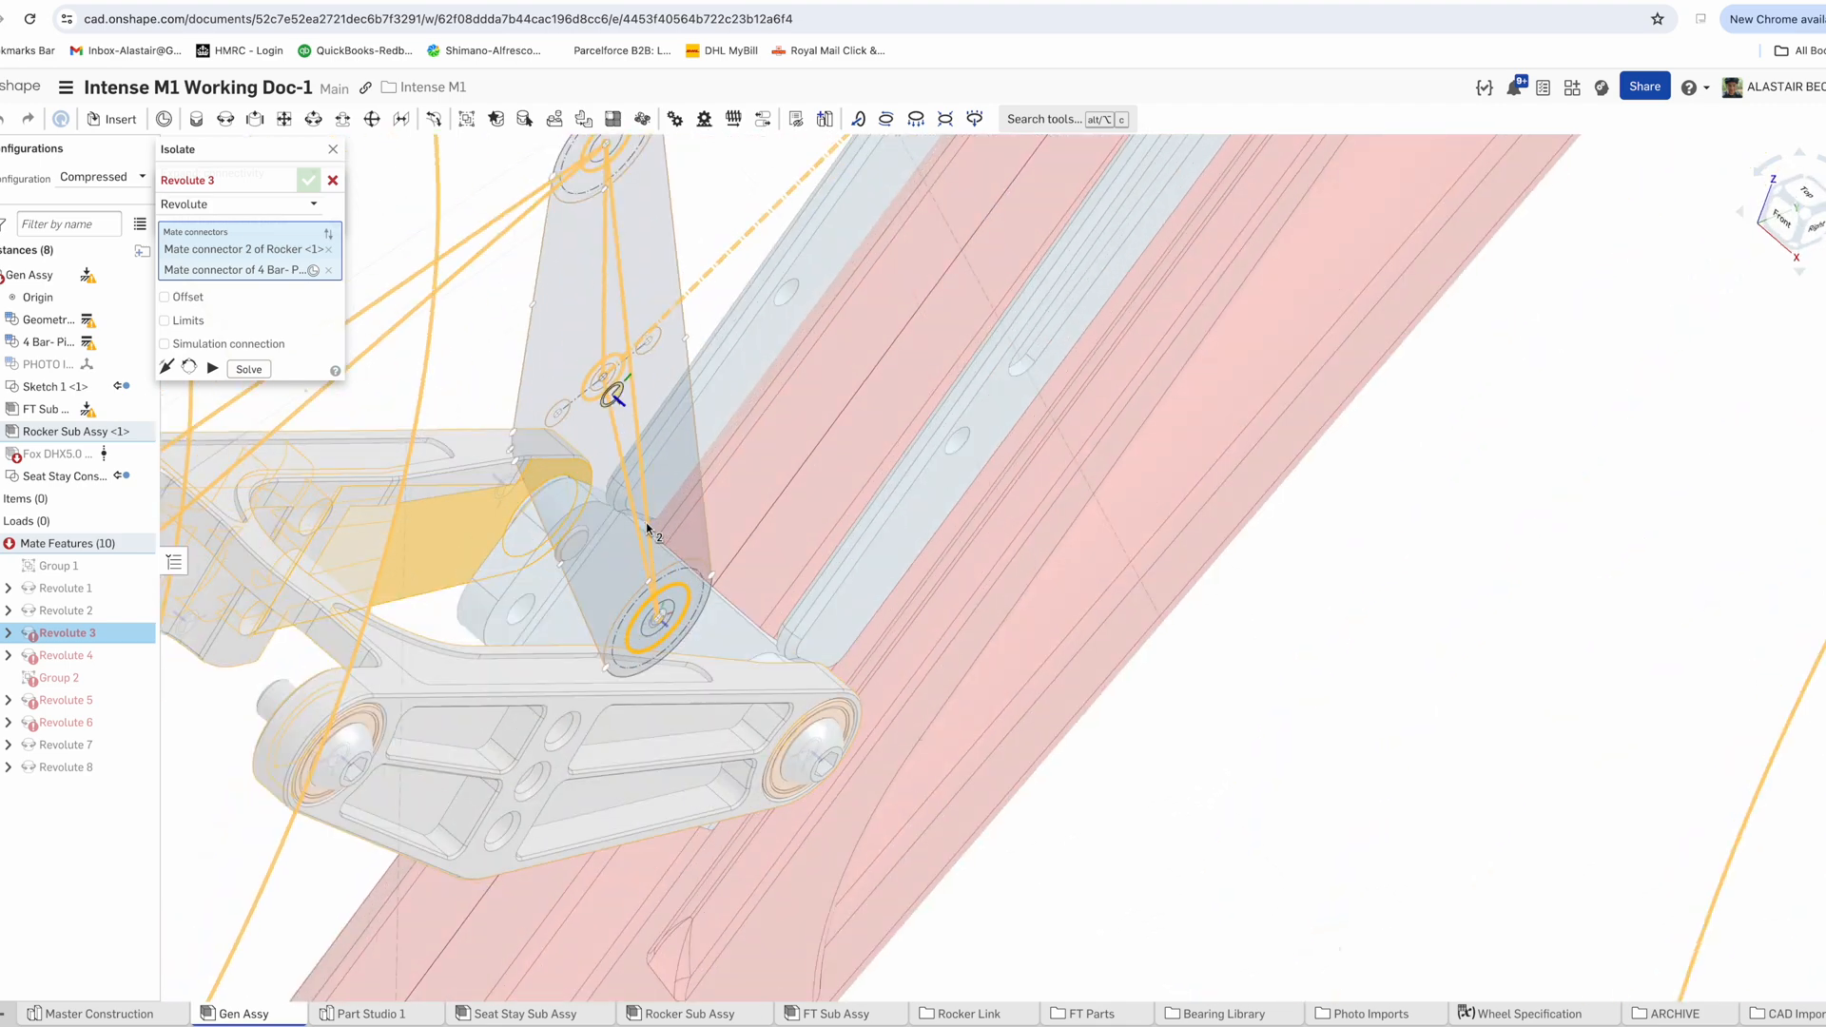
right_click_drag(653, 518, 660, 502)
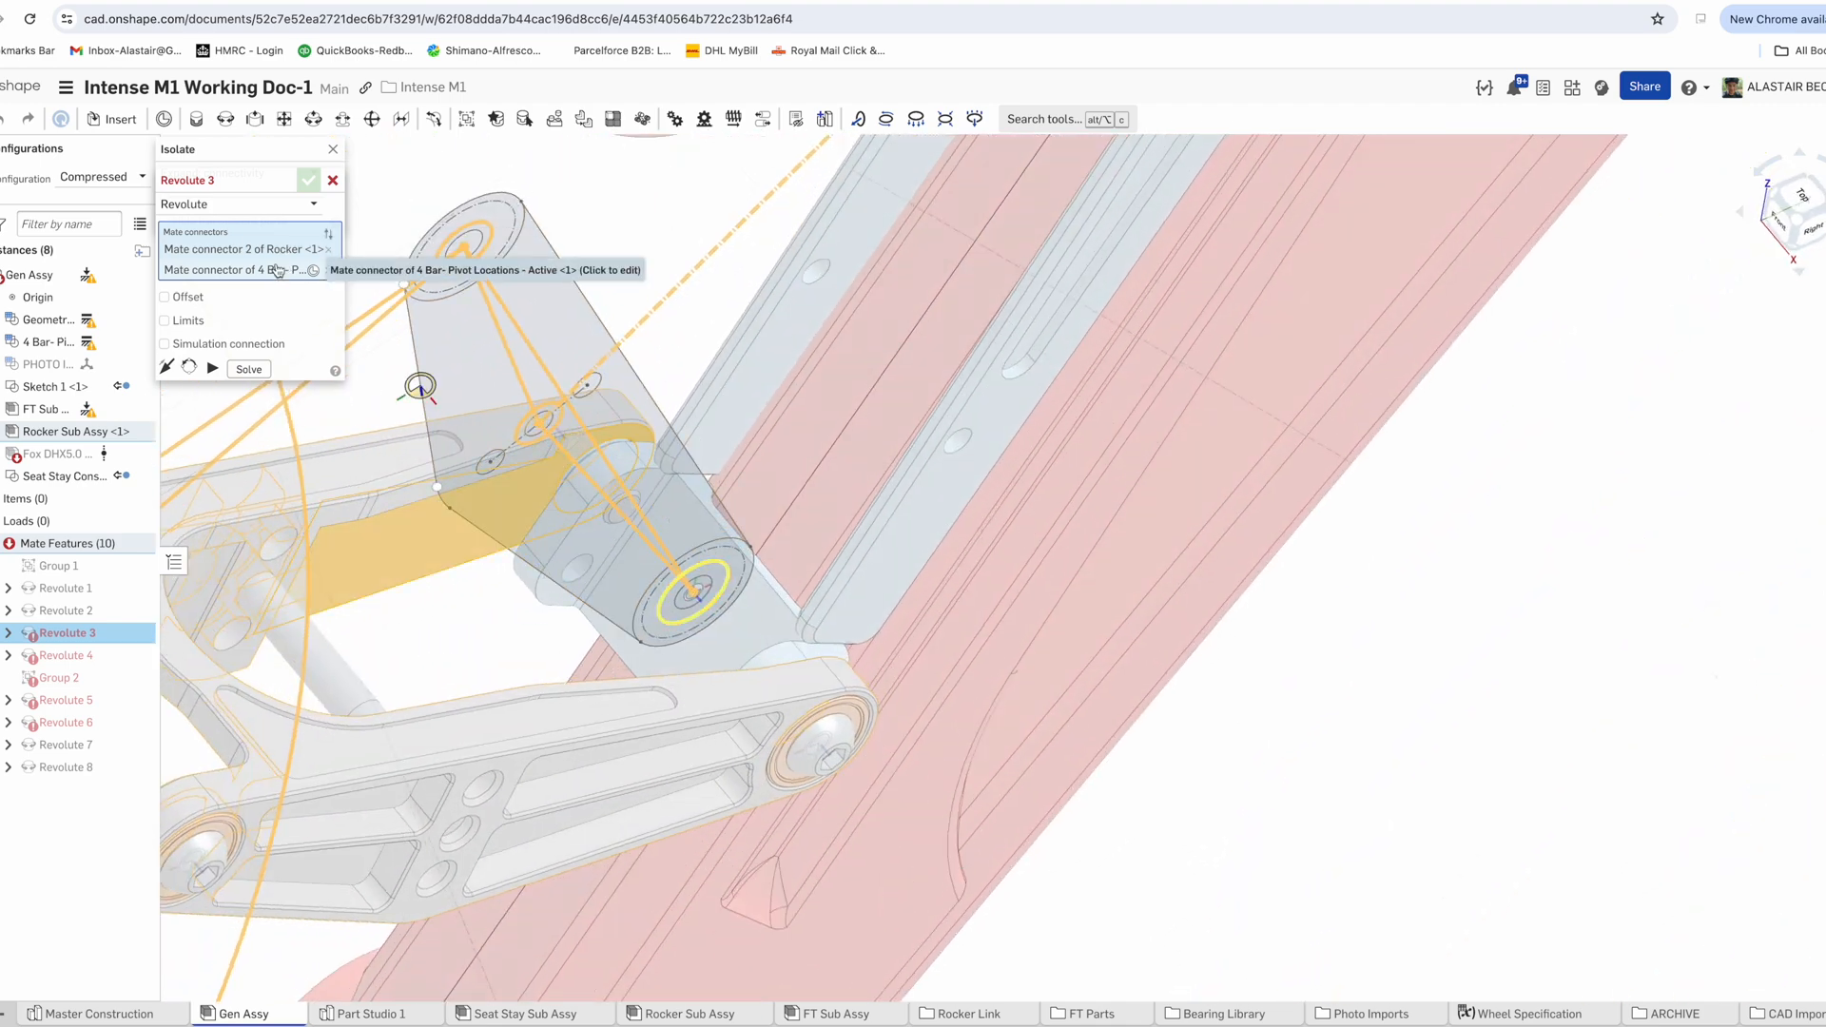
left_click(329, 271)
right_click_drag(675, 544, 700, 539)
left_click(701, 540)
left_click(310, 180)
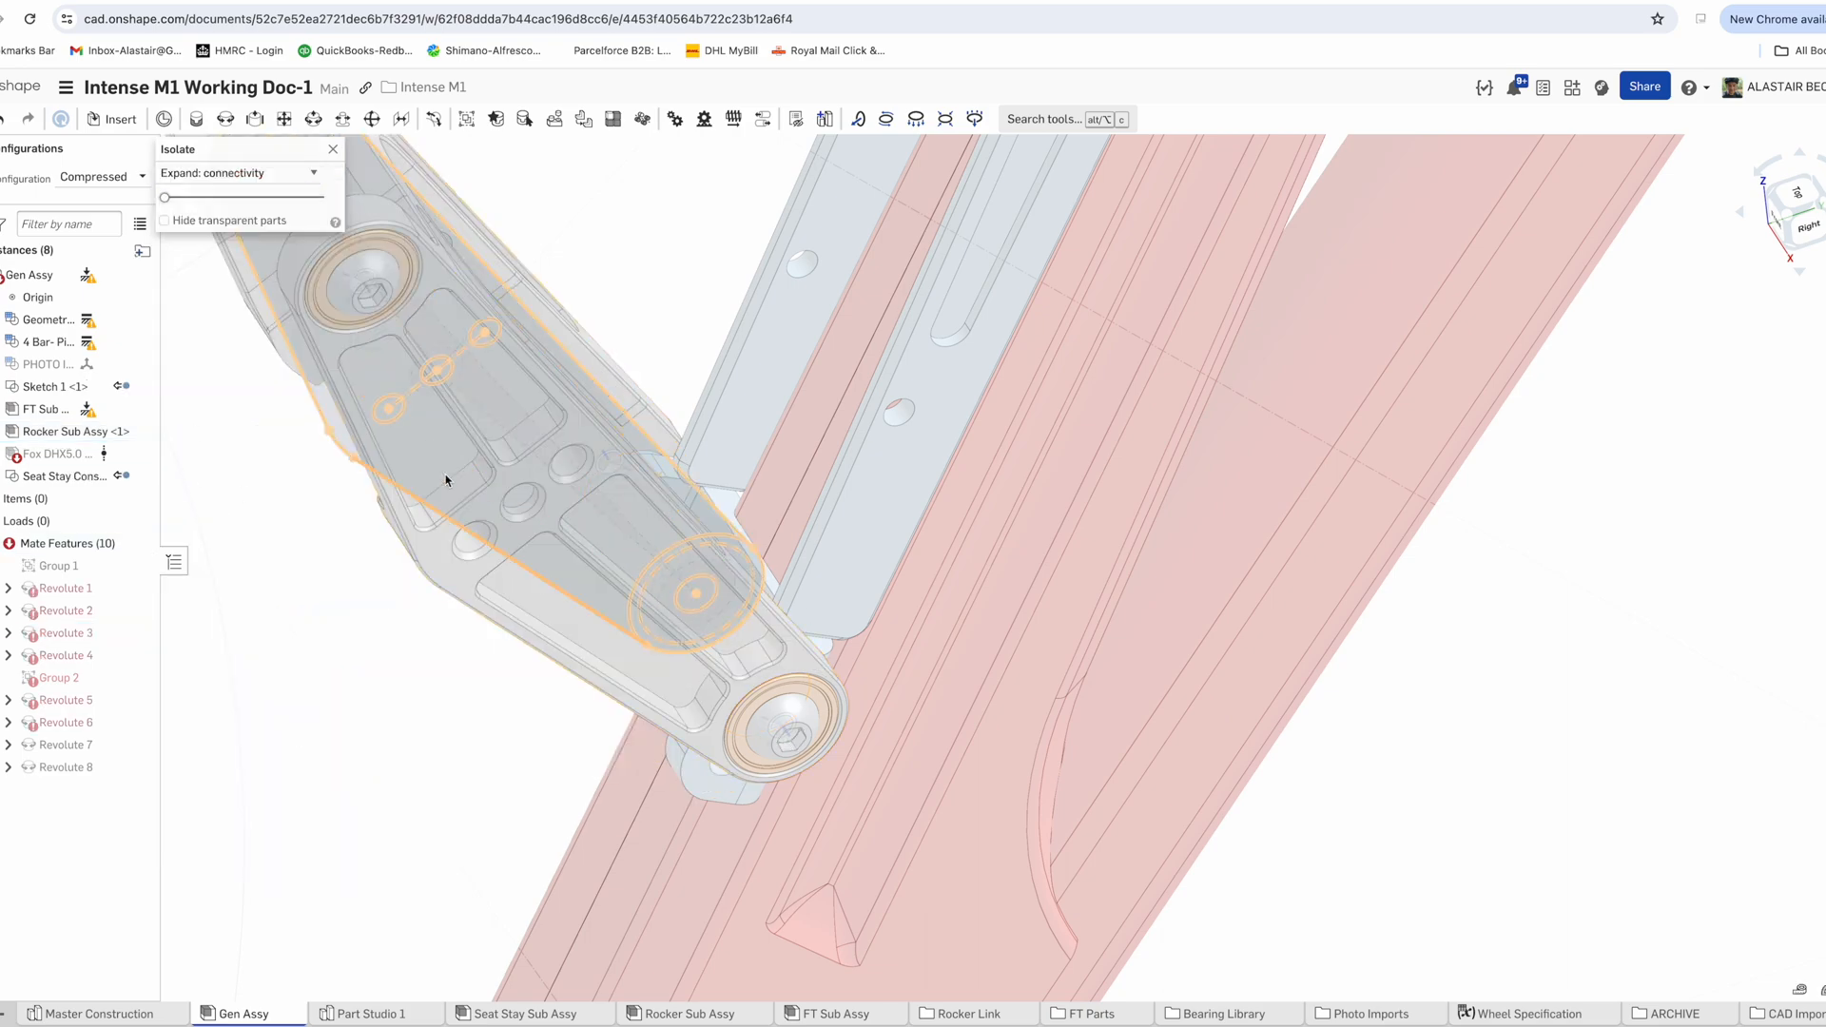
left_click(318, 148)
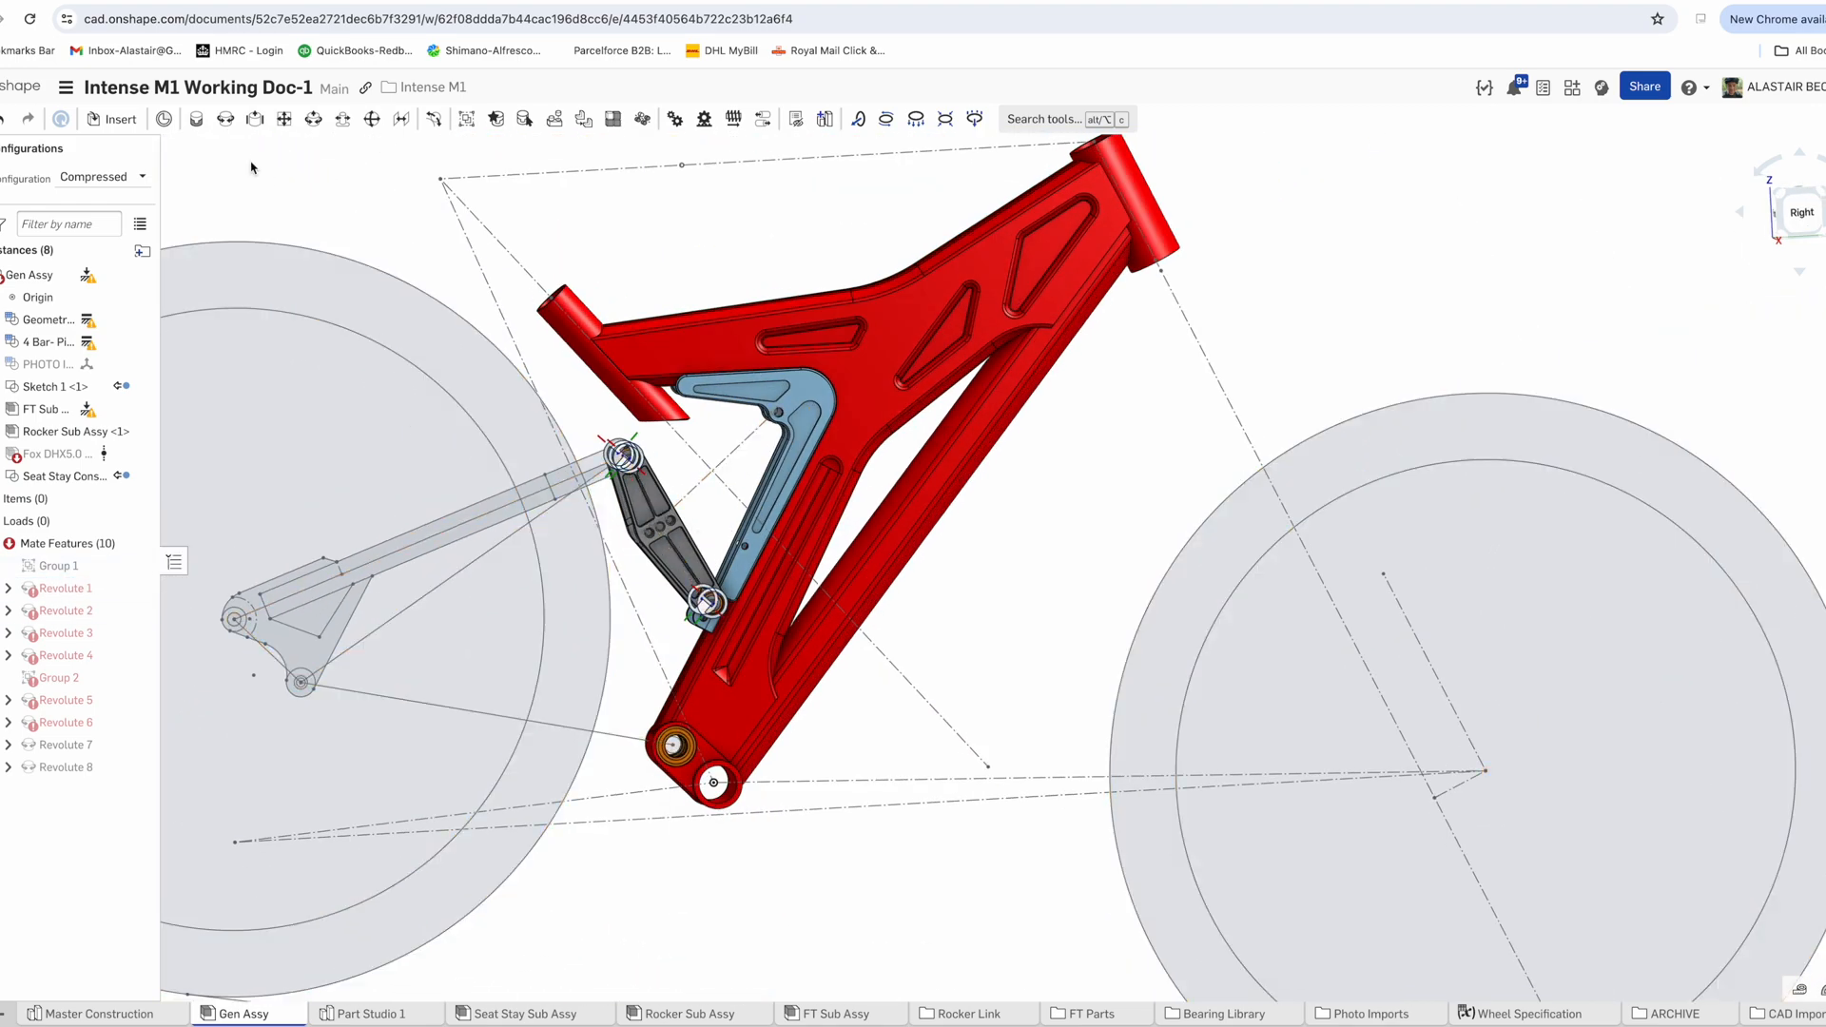
Switch the general assembly to the Static configuration and delete the Revolute 1 mate
left_click(104, 177)
double_click(66, 588)
scroll(704, 642, "up", 5)
right_click(62, 588)
left_click(142, 856)
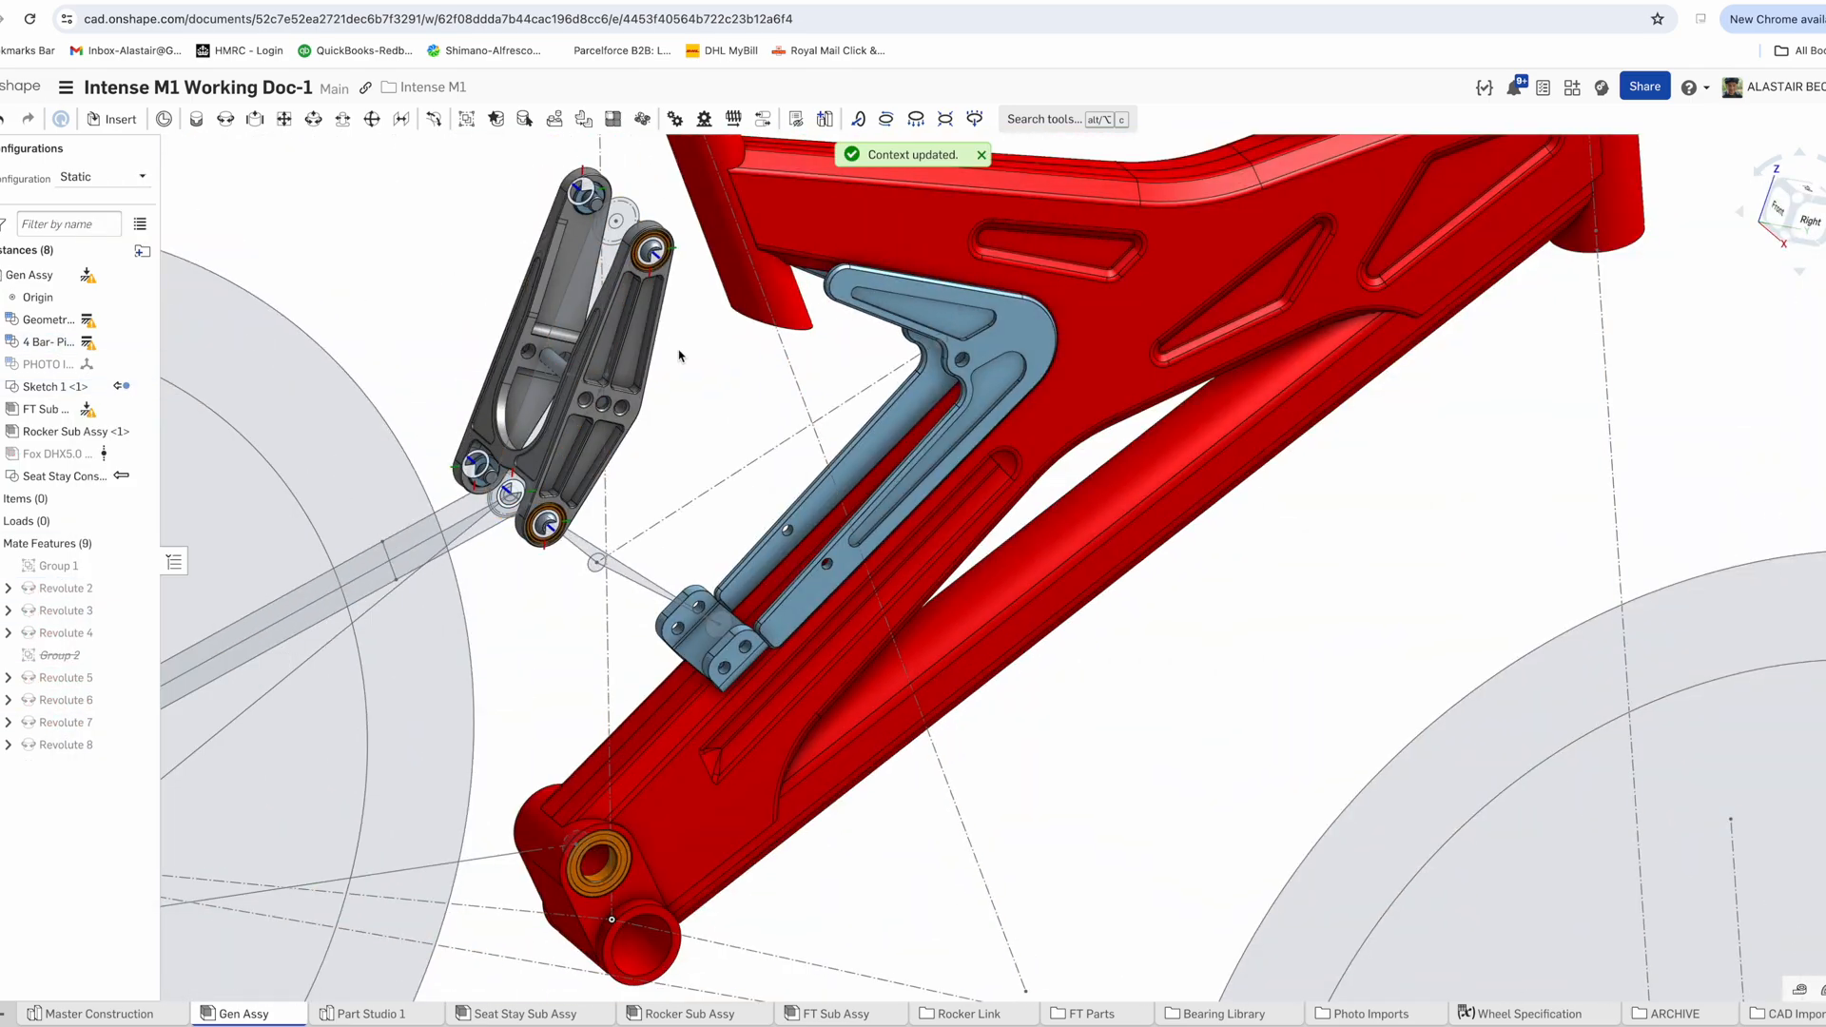
Add a new revolute mate to locate the rocker at its frame pivot
left_click(226, 119)
left_click(954, 673)
right_click(498, 559)
left_click(555, 701)
scroll(574, 571, "down", 3)
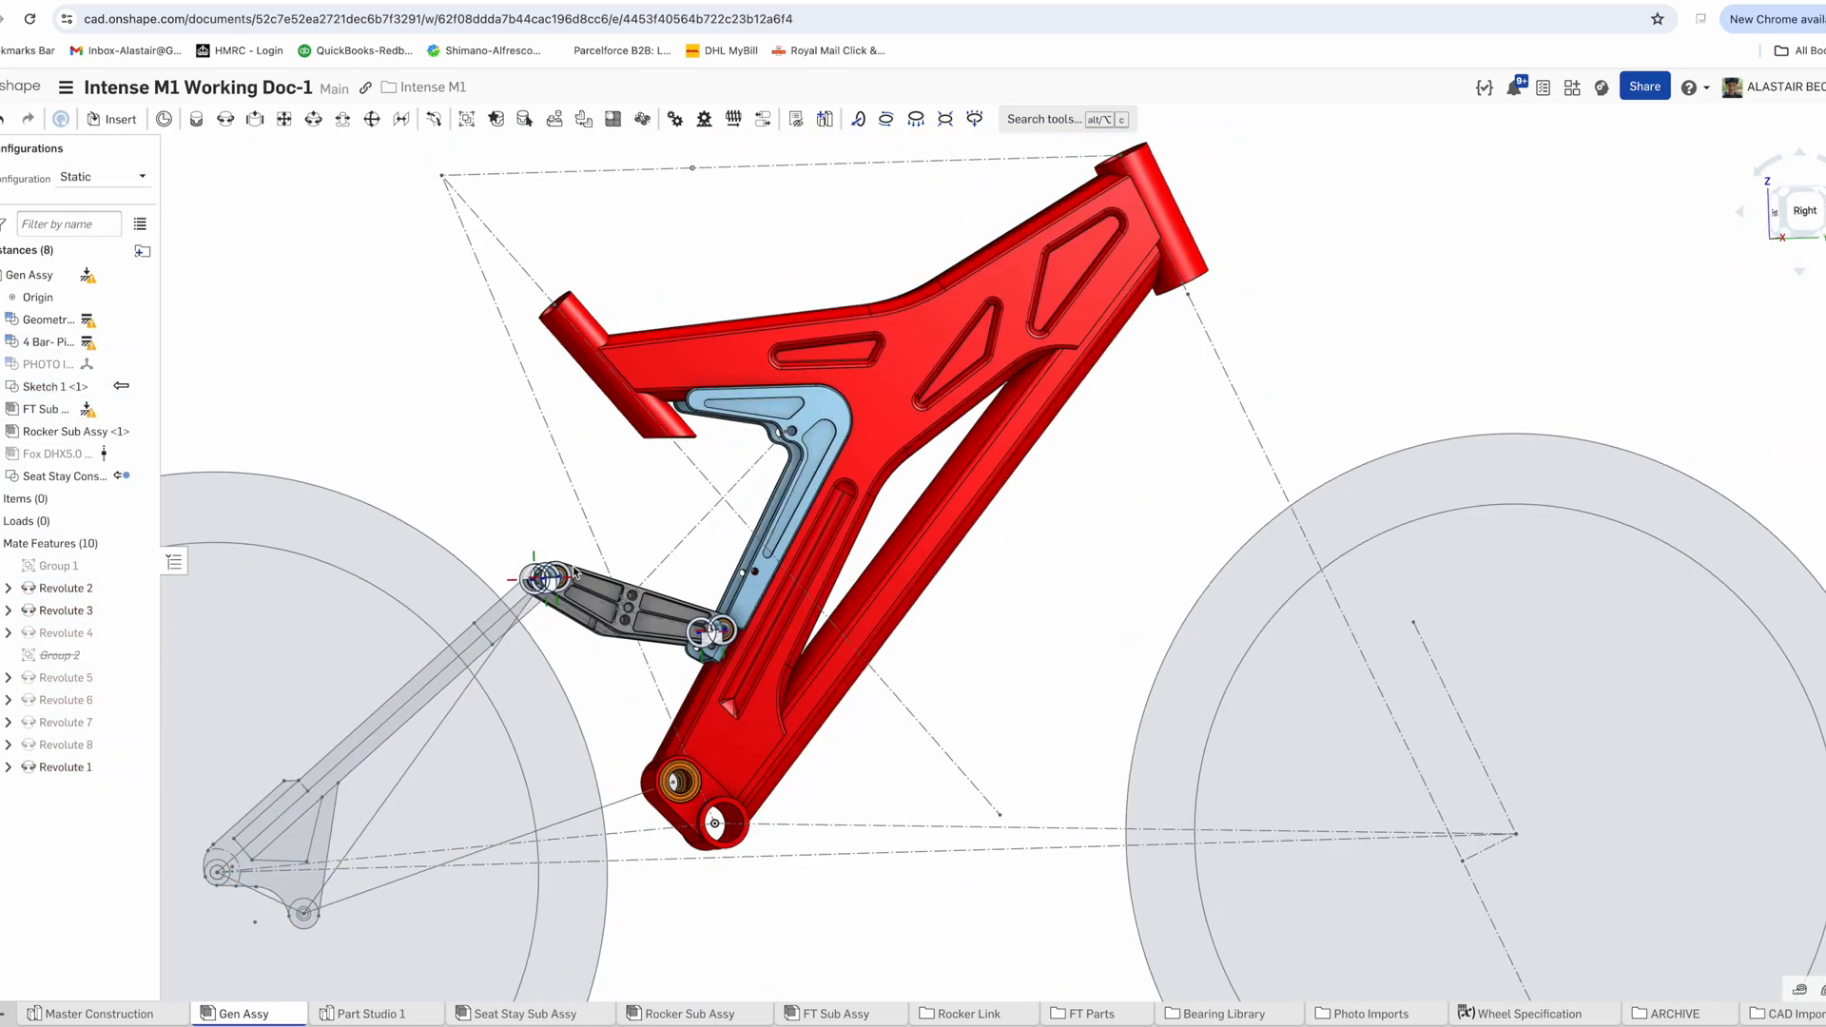
Open the Seat Stay Sub Assy and insert the seat stay construction sketch
left_click(1804, 211)
left_click(65, 476)
left_click(525, 1014)
left_click(112, 119)
left_click(293, 500)
left_click(383, 155)
scroll(846, 646, "up", 4)
scroll(808, 761, "up", 2)
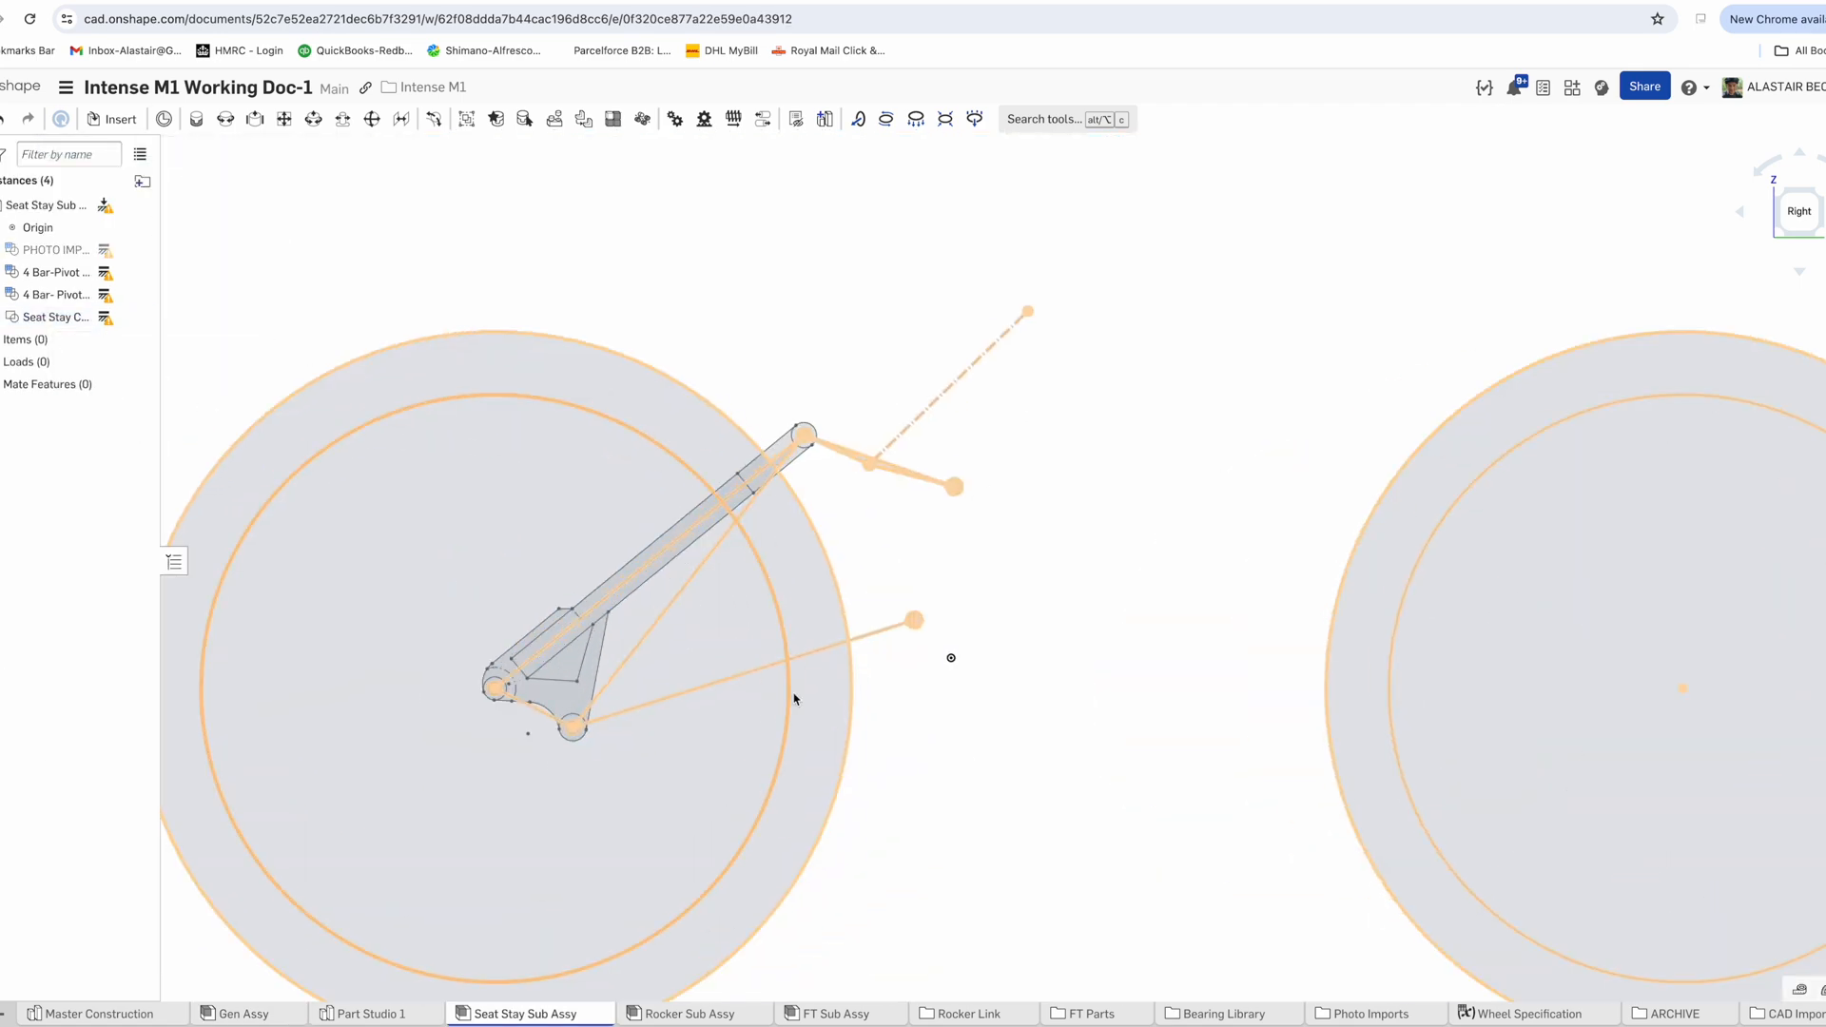
Hide the 4-bar pivot locations sketch and open Part Studio 1 in the context of Gen Assy
key("y")
right_click_drag(794, 699, 869, 351)
left_click(825, 119)
left_click(938, 704)
left_click(371, 1014)
scroll(759, 657, "down", 3)
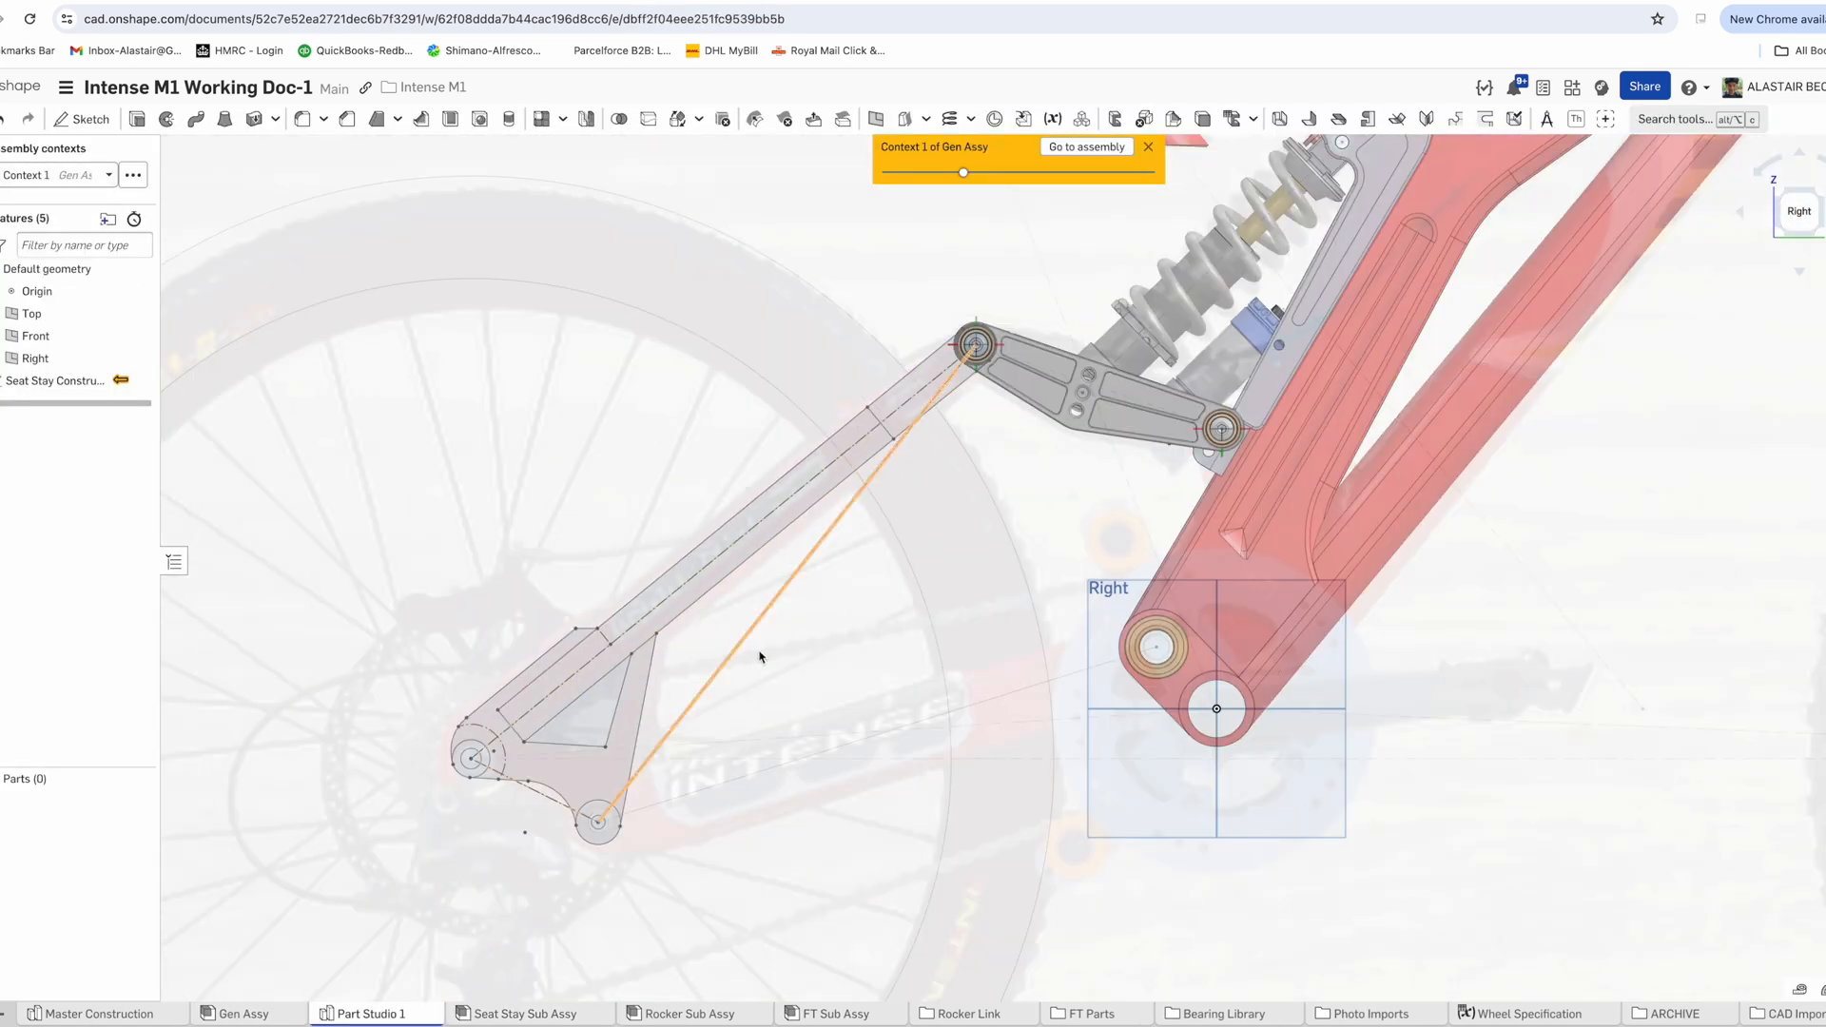
Create a reference plane along the seat stay's long centreline edge, perpendicular to the side view
left_click(881, 118)
left_click(871, 435)
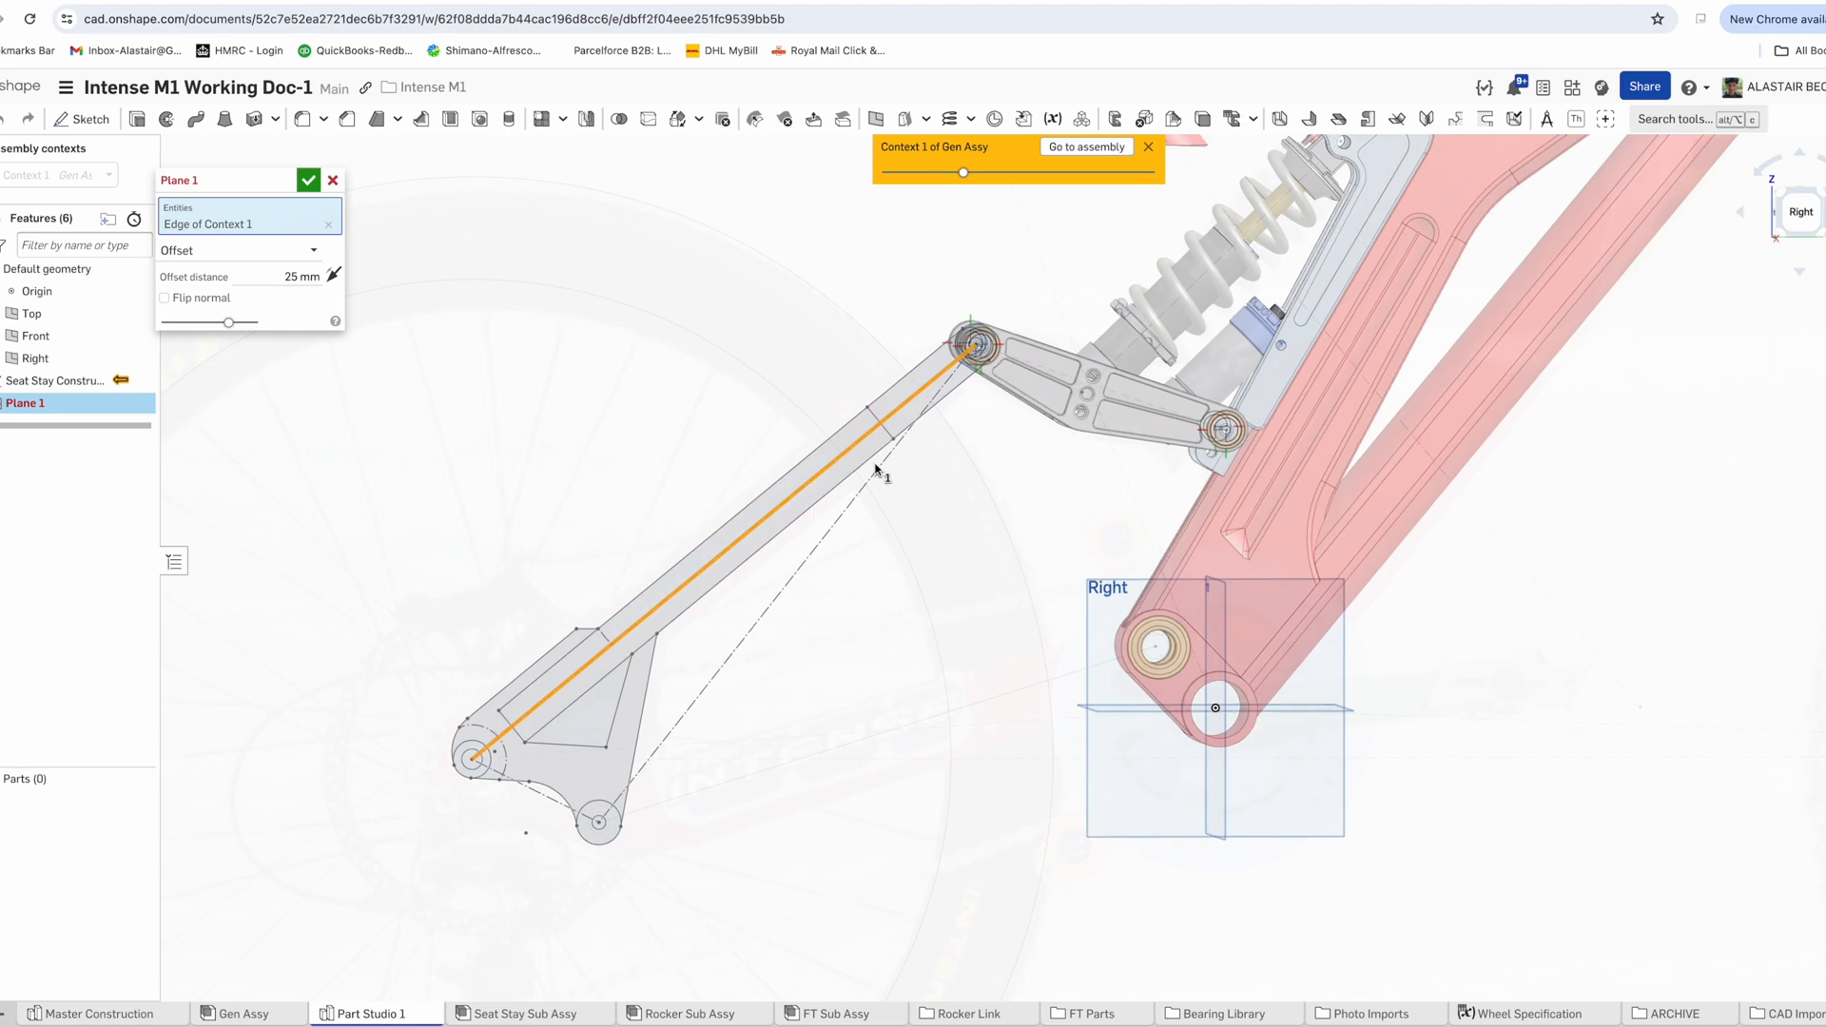
right_click_drag(876, 468, 970, 480)
left_click(193, 325)
left_click(309, 180)
scroll(447, 294, "down", 2)
mouse_move(400, 285)
right_mouse_down()
mouse_move(465, 305)
mouse_move(399, 324)
right_mouse_up()
Start a sketch on the new seat stay plane and face it at the rocker's rear pivot
left_click(83, 121)
left_click(759, 252)
right_click(759, 251)
left_click(827, 509)
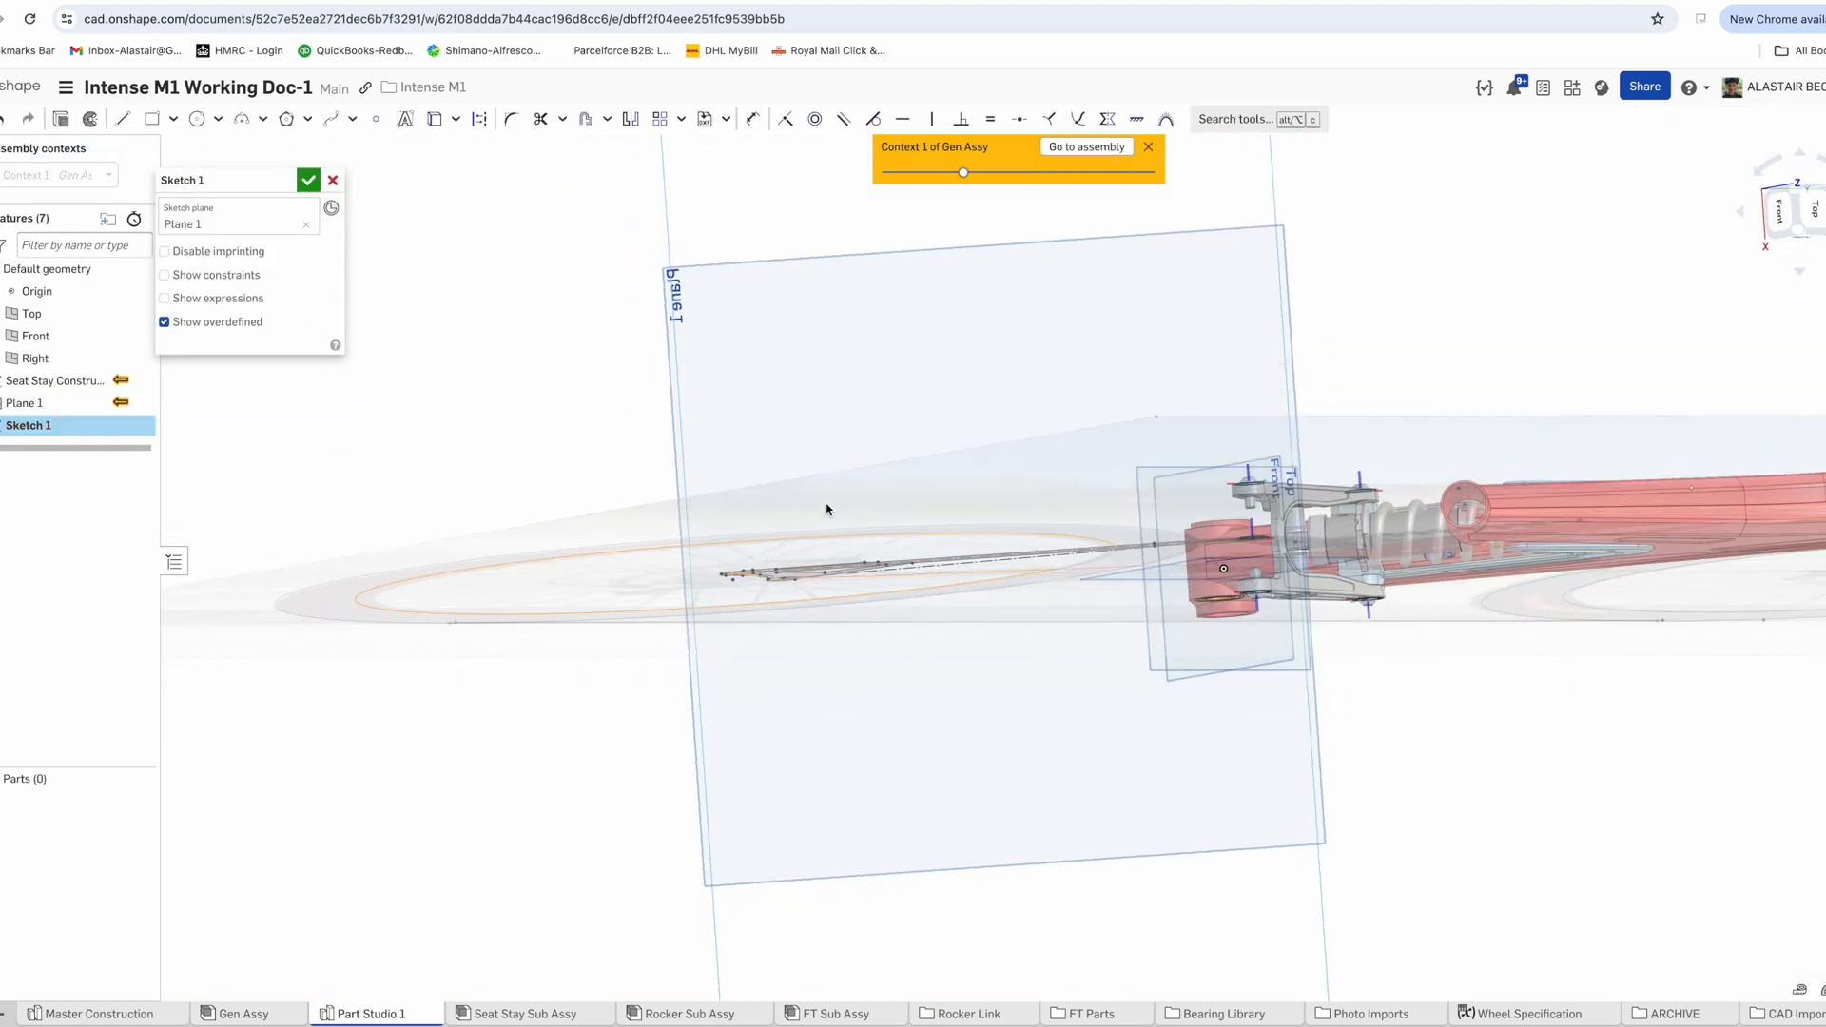
left_click(1756, 174)
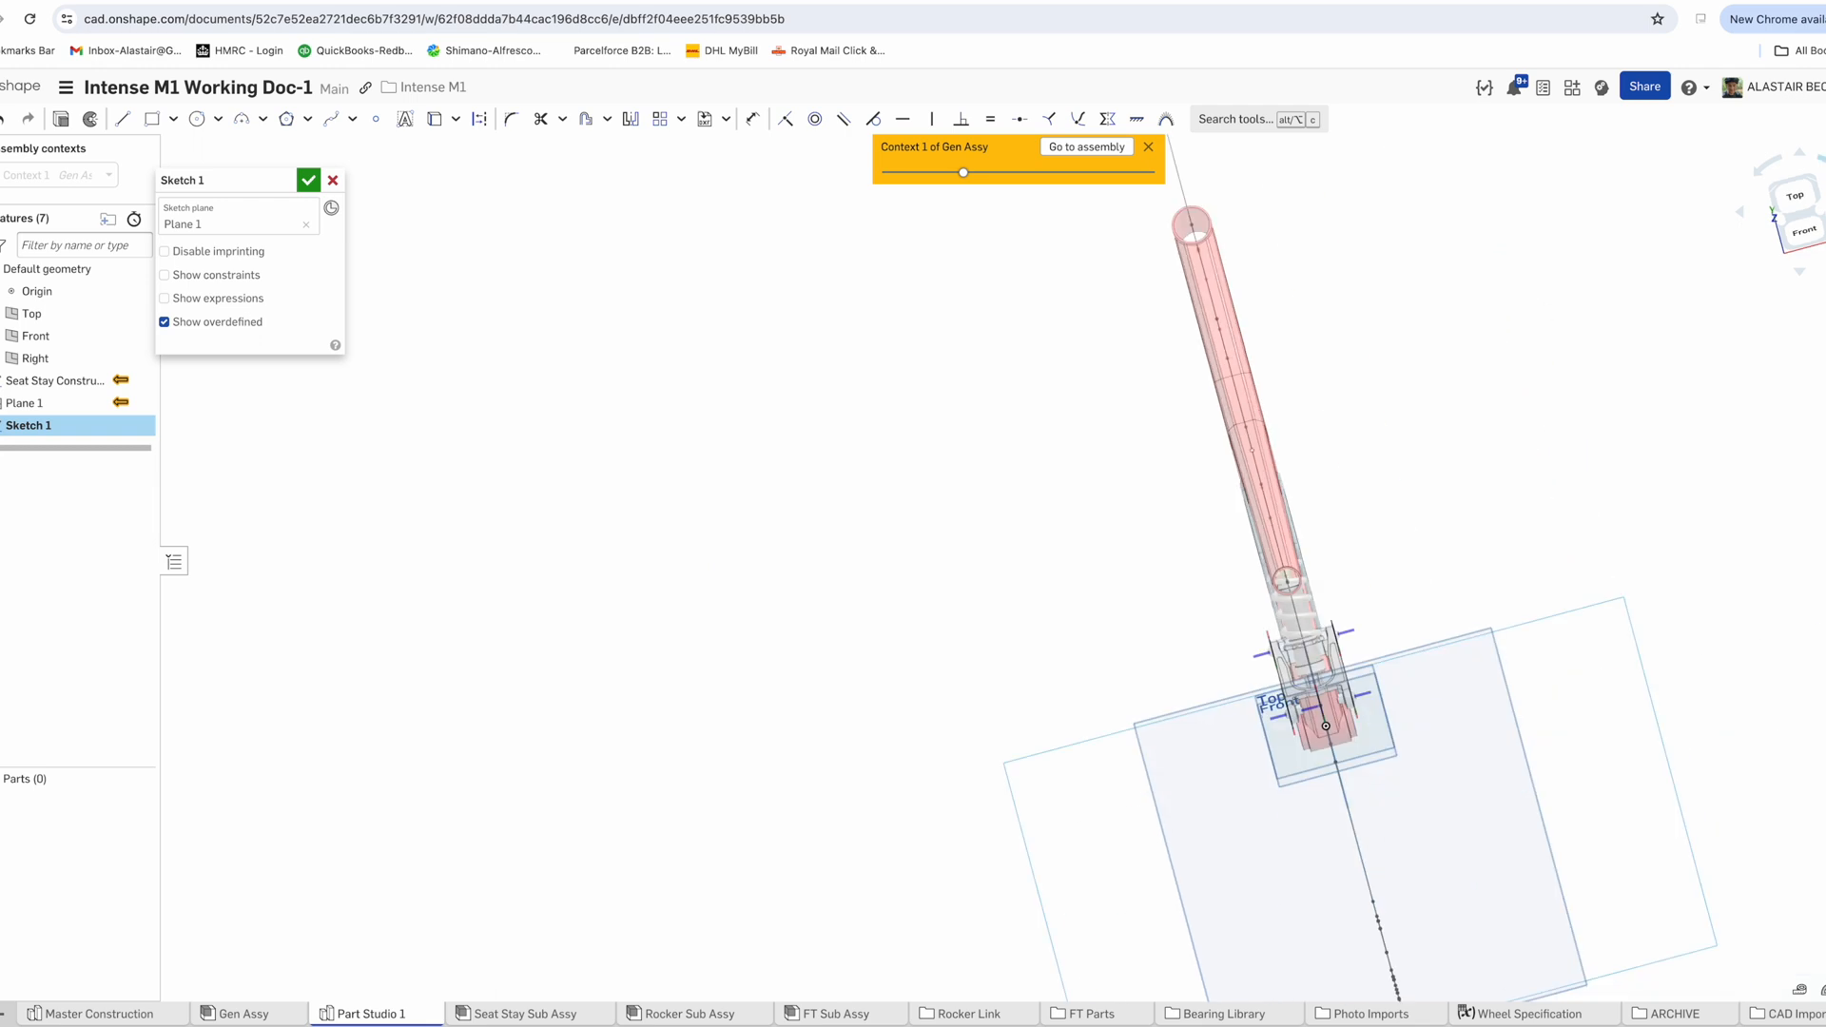
scroll(1371, 836, "up", 10)
scroll(696, 464, "down", 2)
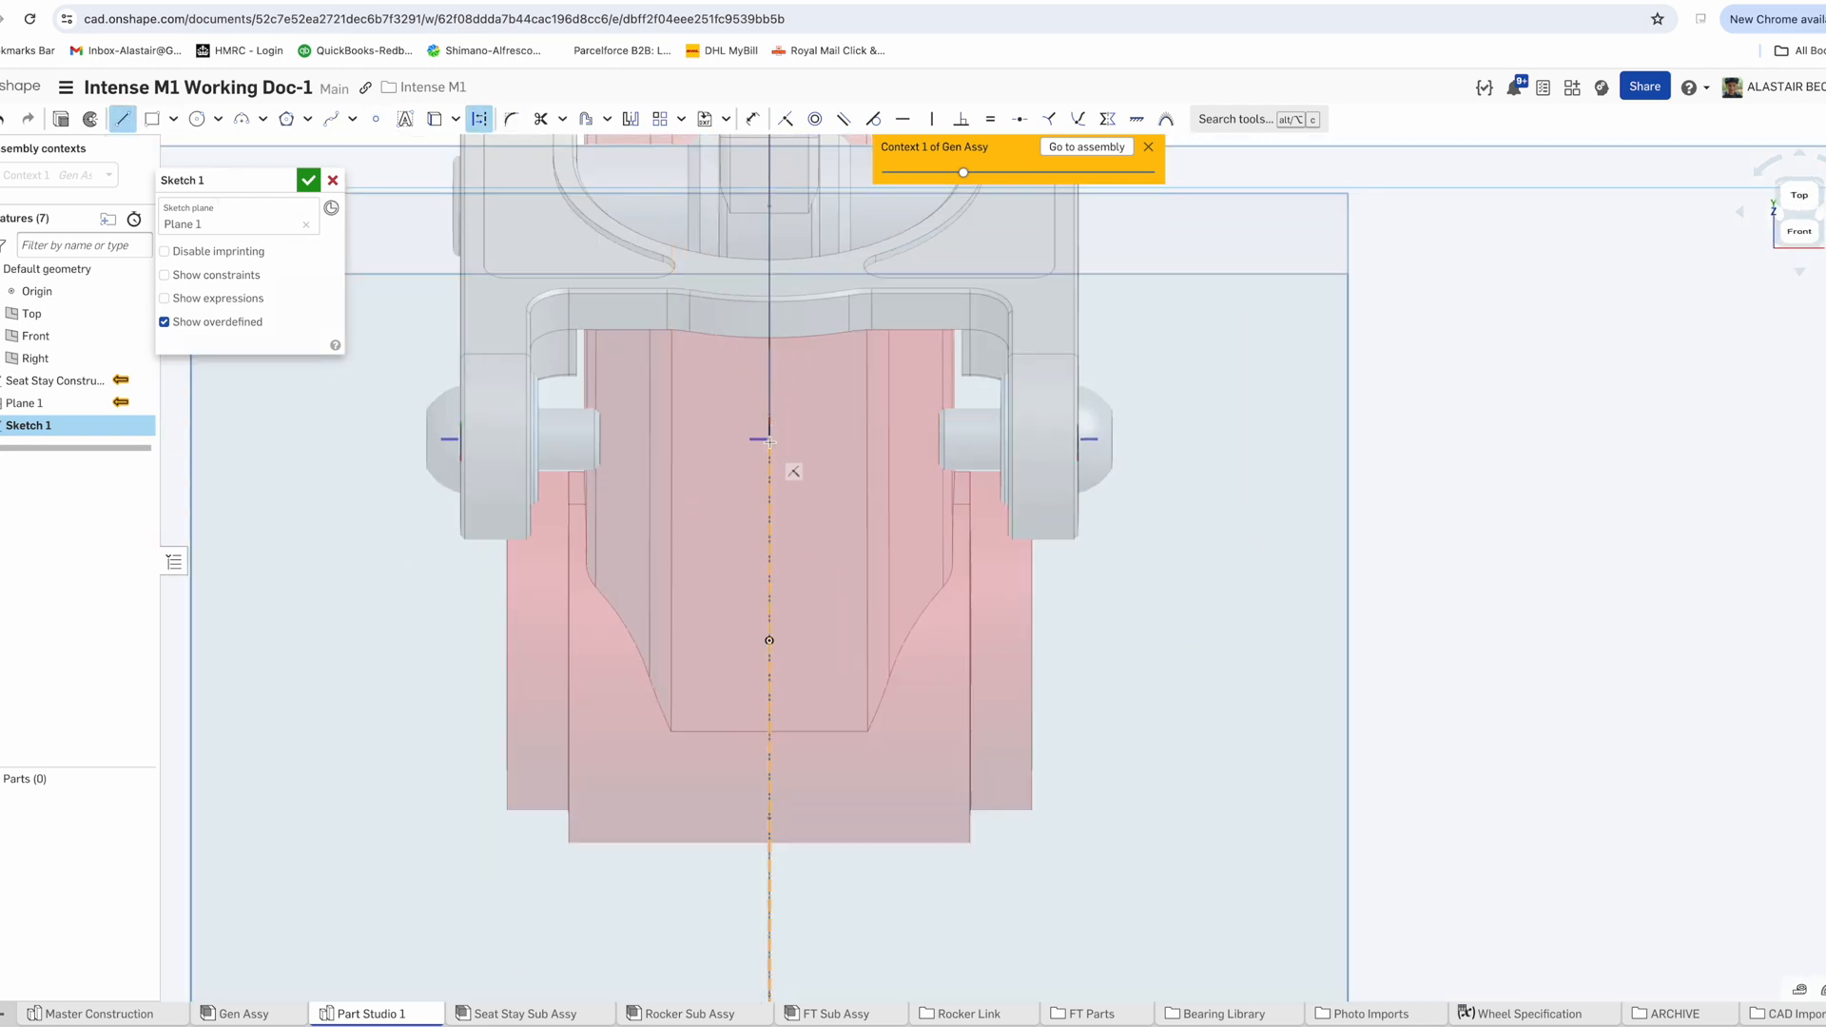
Draw a horizontal construction line about 26 mm long from the upper seat stay pivot centre to the rocker's inner bearing face
left_click(970, 440)
right_click_drag(1150, 441, 842, 443)
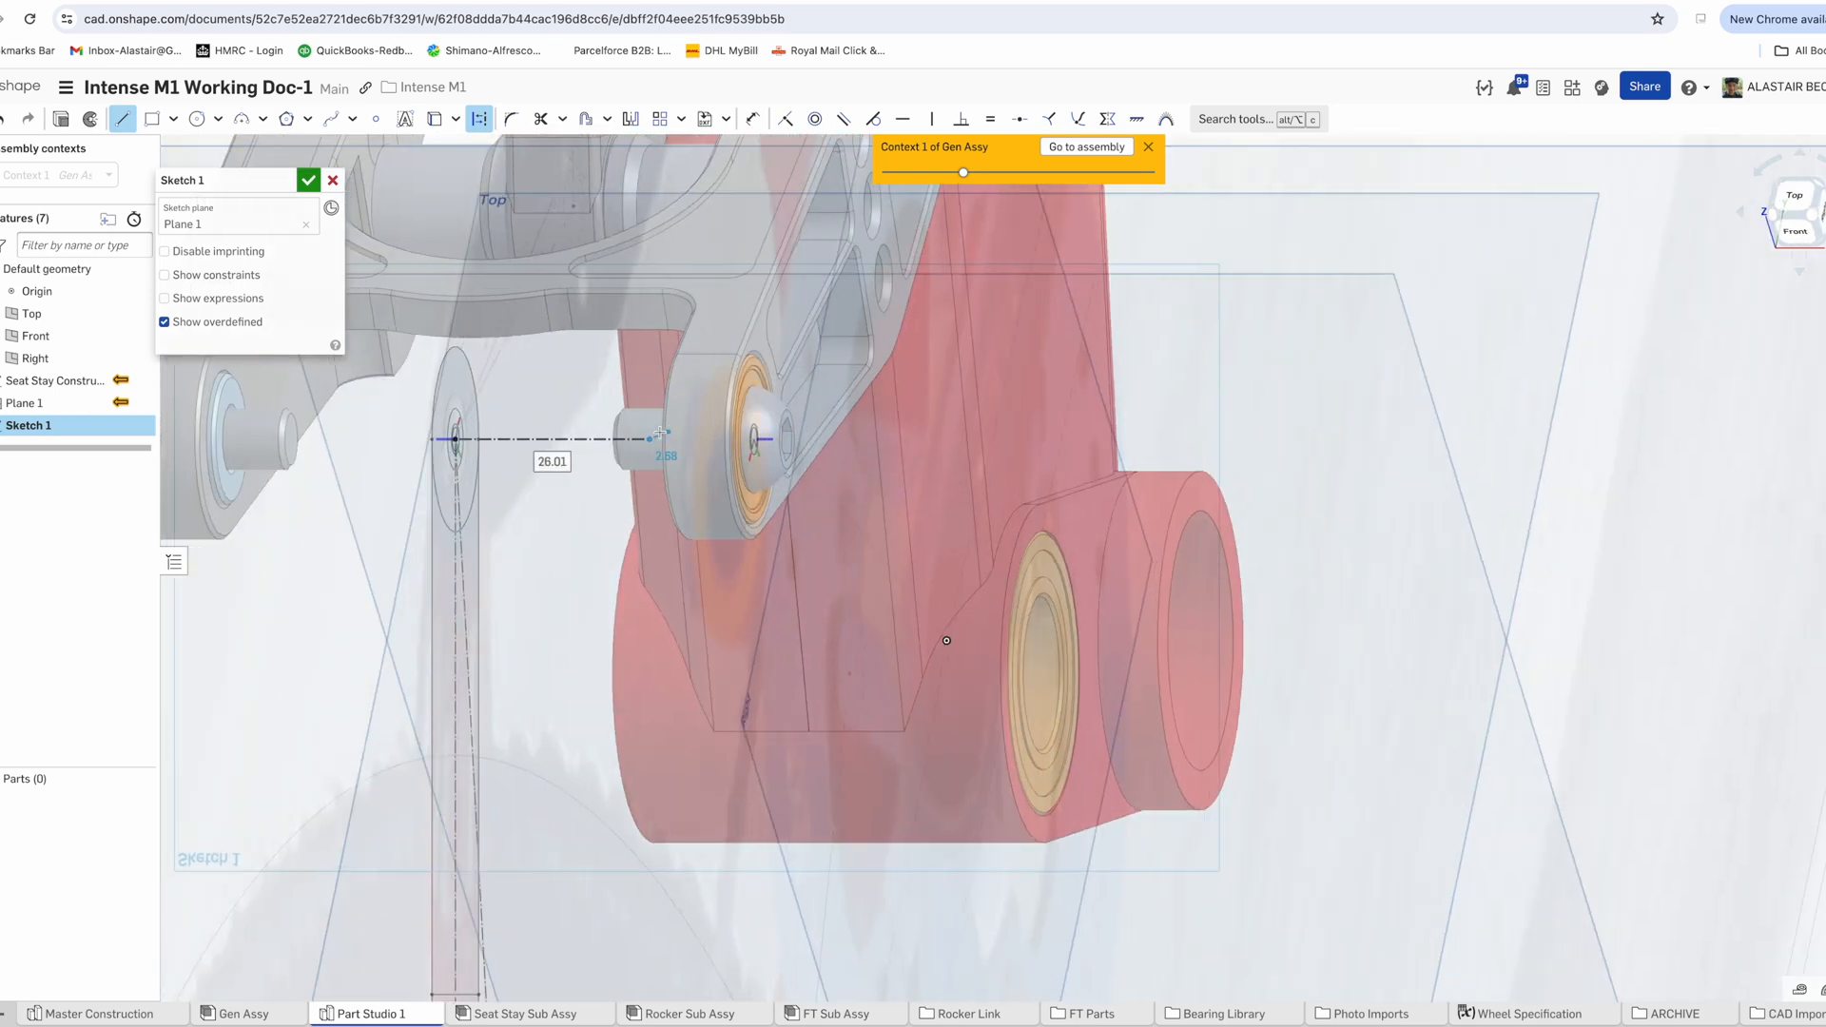
key("Right")
key("Escape")
scroll(968, 439, "up", 5)
left_click(975, 442)
key("Right")
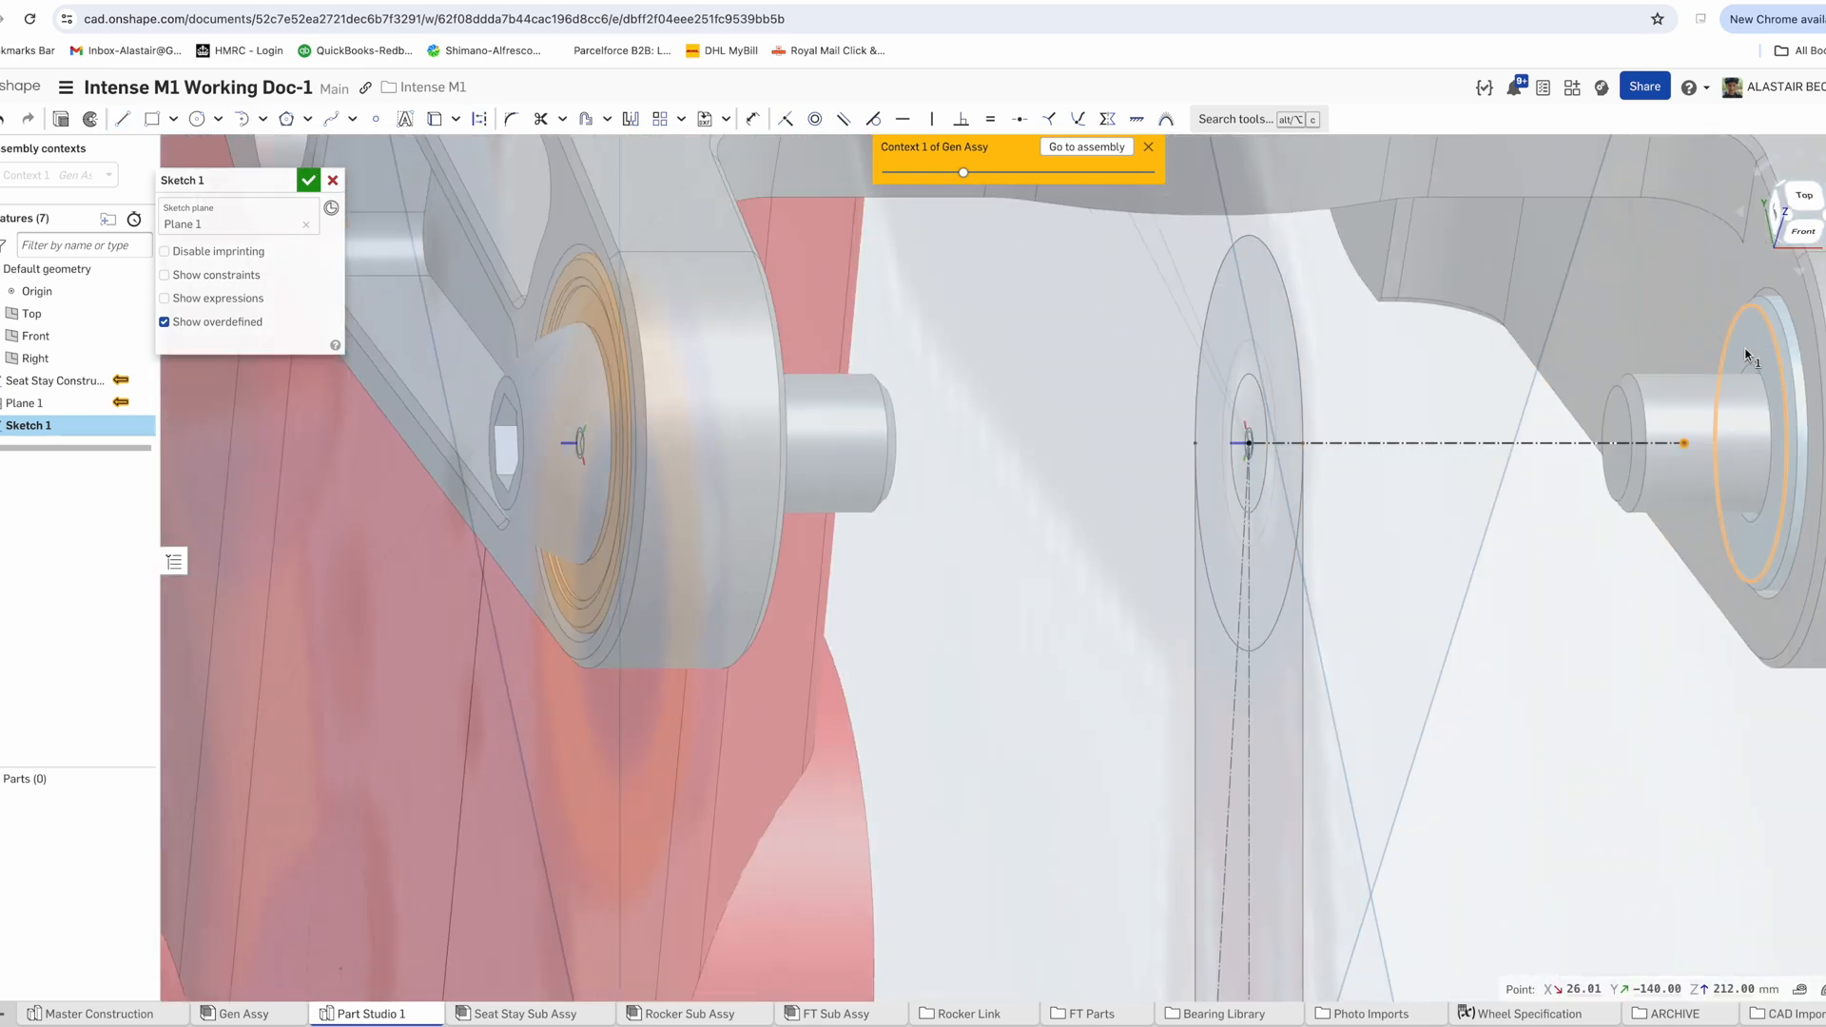
key("Left")
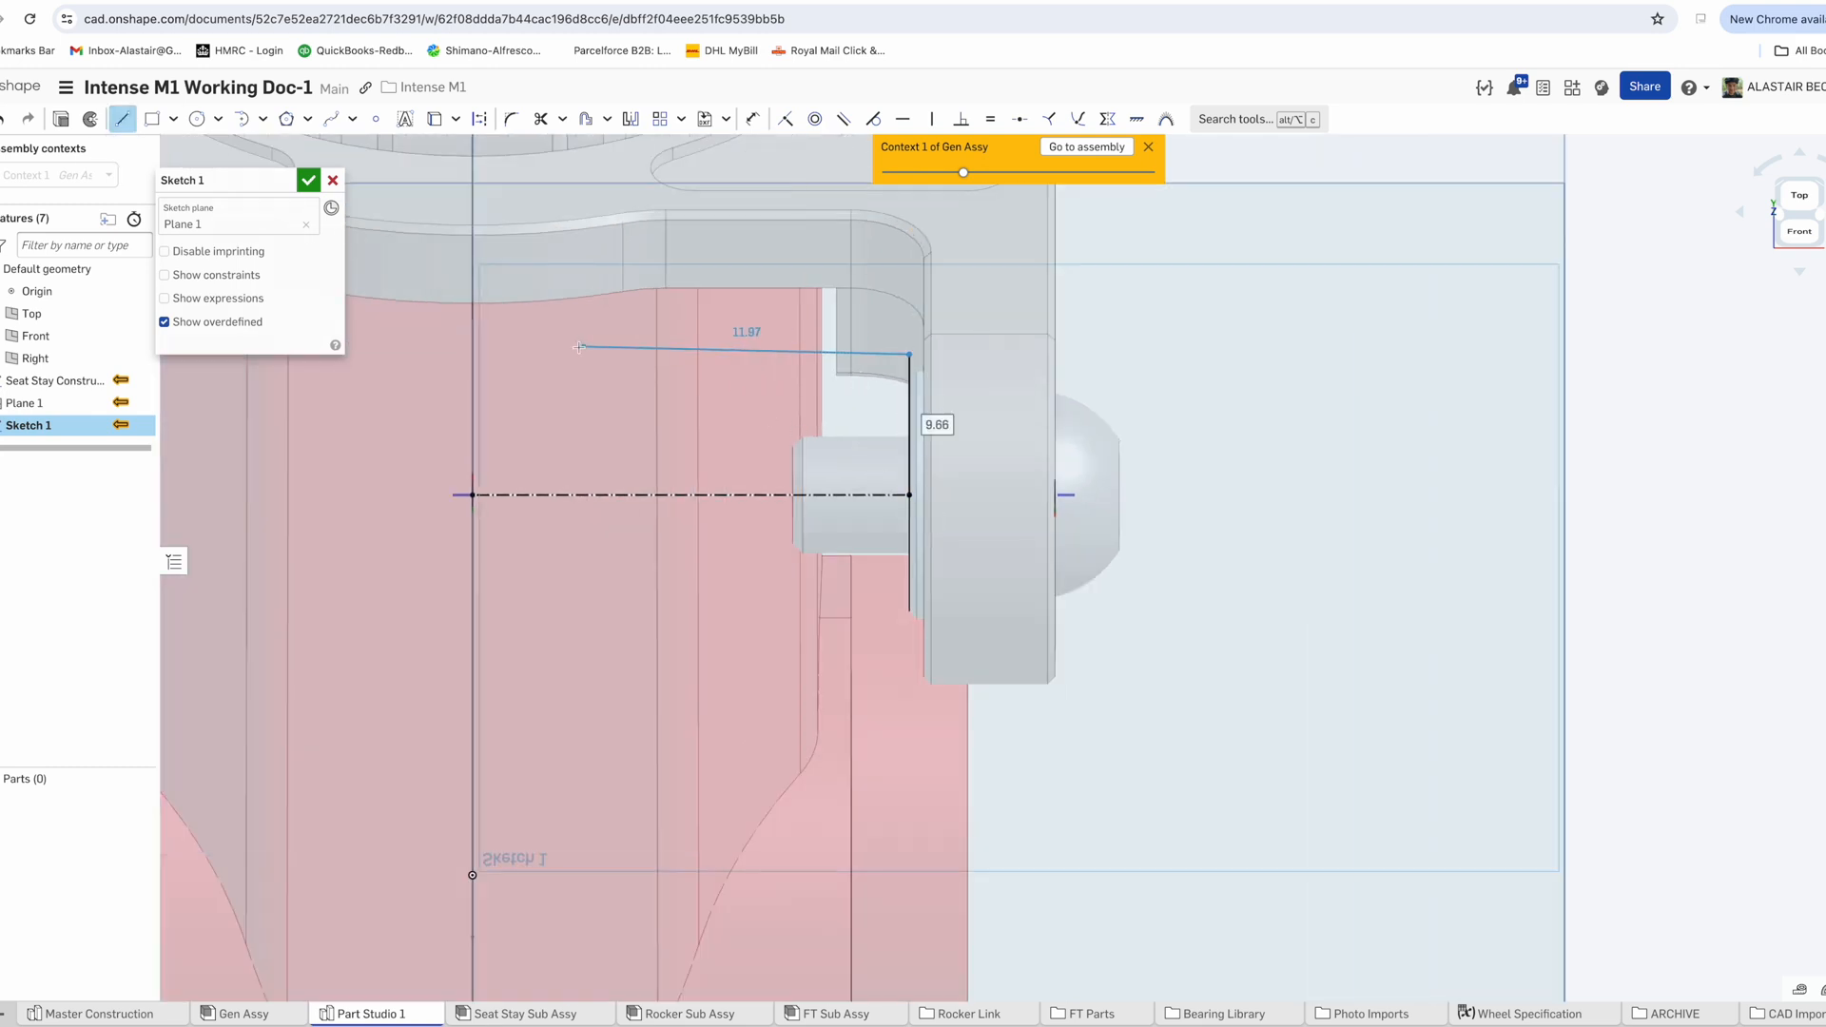
Draw the pivot outline's side and top edges back to the centreline and pierce the top edge to the seat stay's eyelet circle
left_click(518, 353)
key("Escape")
key("Left")
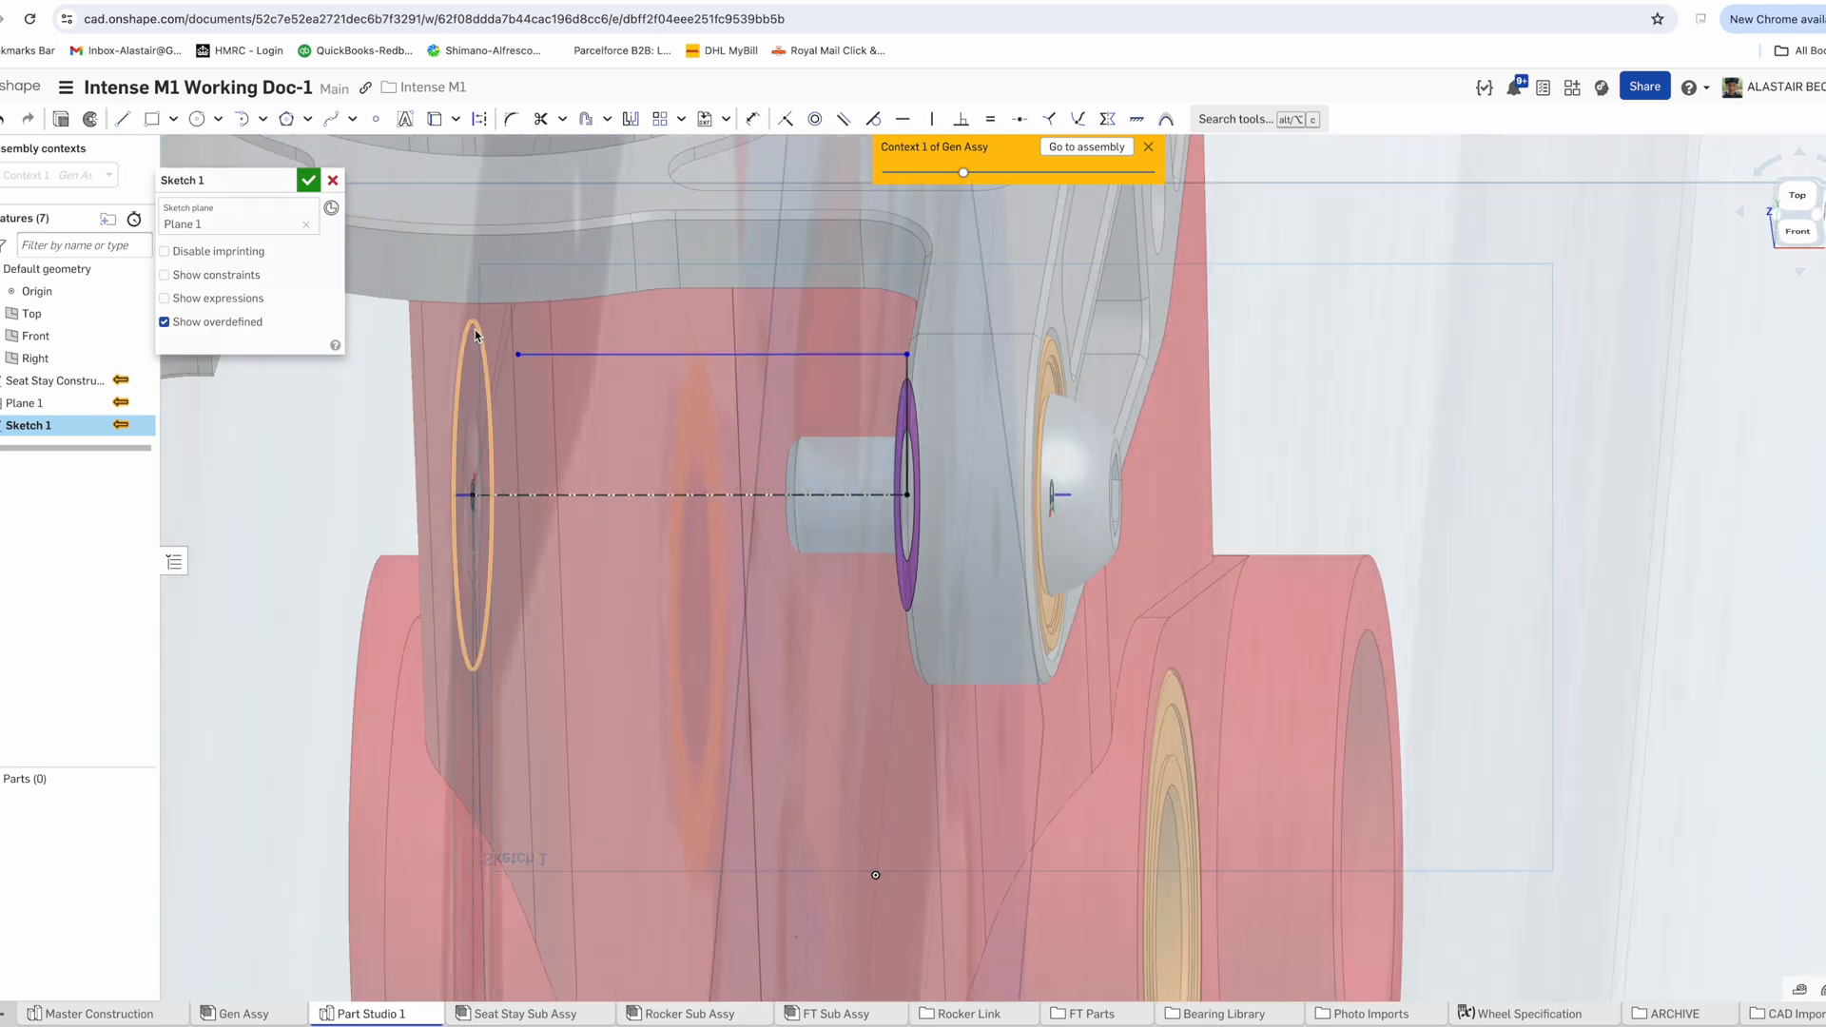
left_click(1086, 129)
scroll(934, 372, "down", 3)
key("Right")
key("Right")
key("Left")
key("Left")
right_click(1805, 501)
left_click(1712, 776)
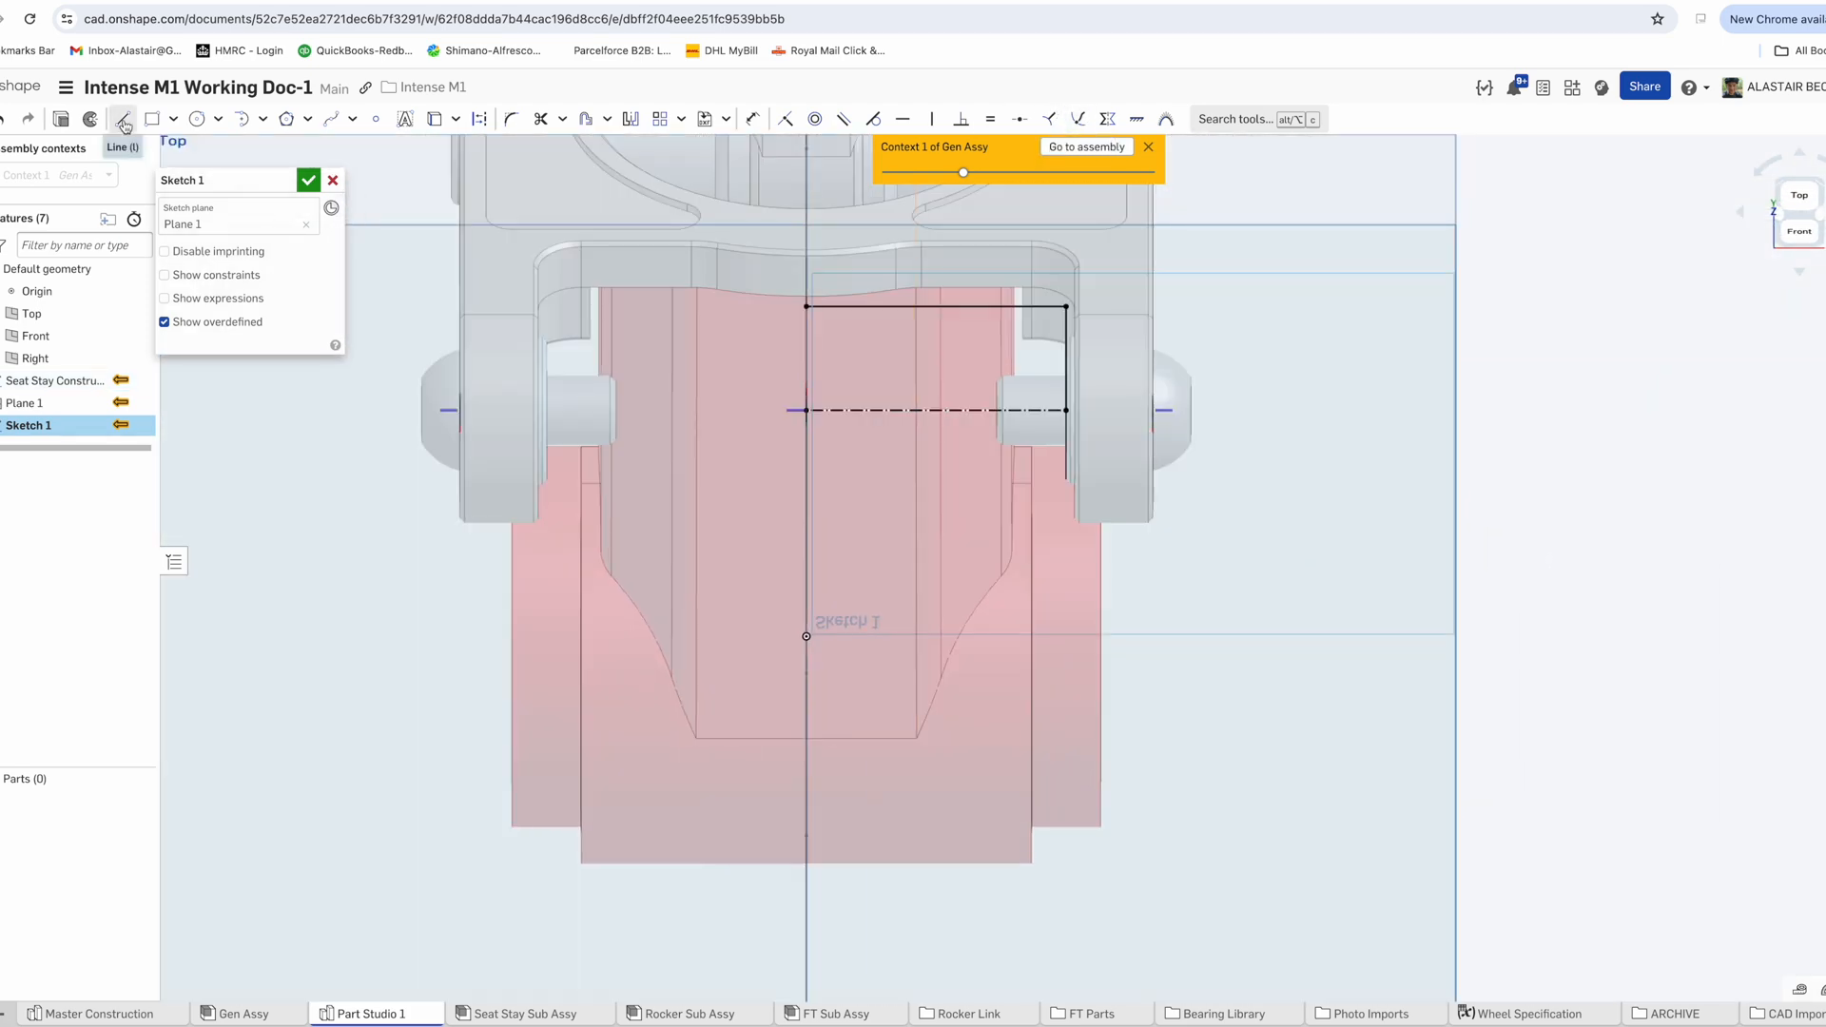
Extend the pivot outline's side edge straight down below the bearing face
left_click(1064, 531)
key("Escape")
scroll(1056, 523, "down", 5)
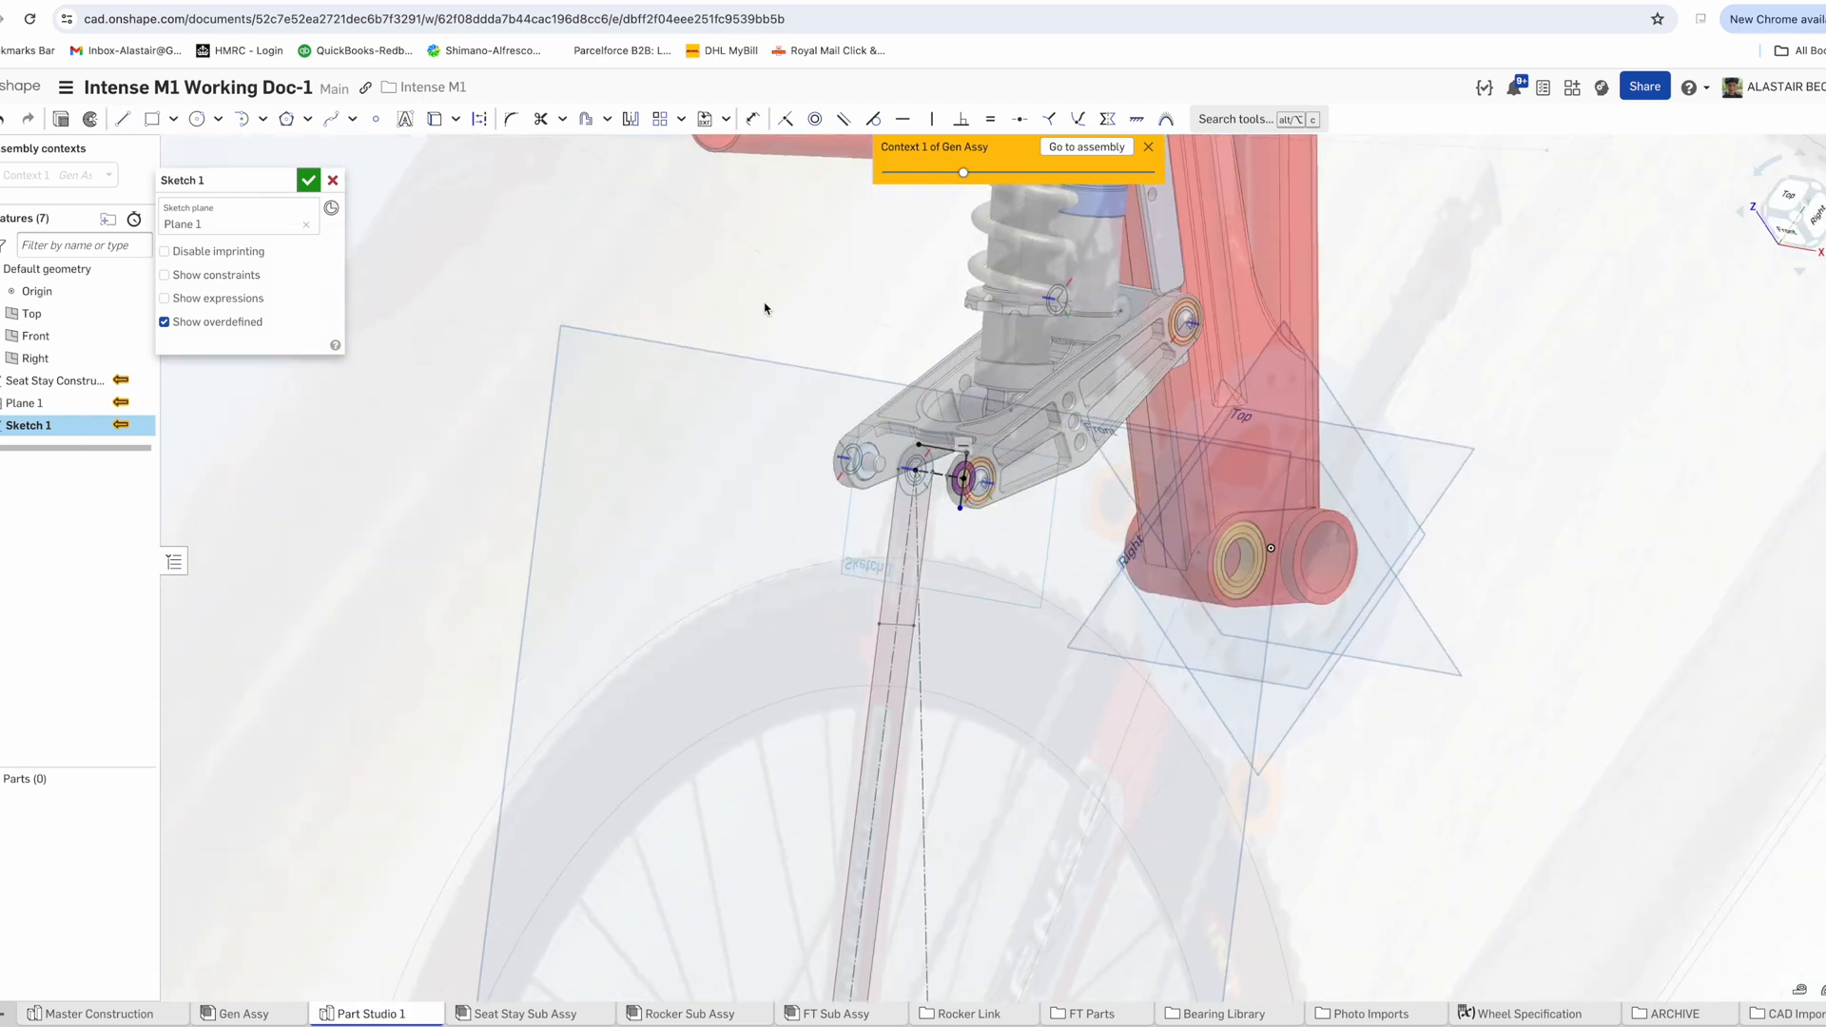
Draw a 60.96 mm diameter tyre circle on the centreline and pierce its top point to the tyre's outer circle
right_click(746, 293)
left_click(809, 475)
left_click(192, 122)
scroll(920, 703, "up", 3)
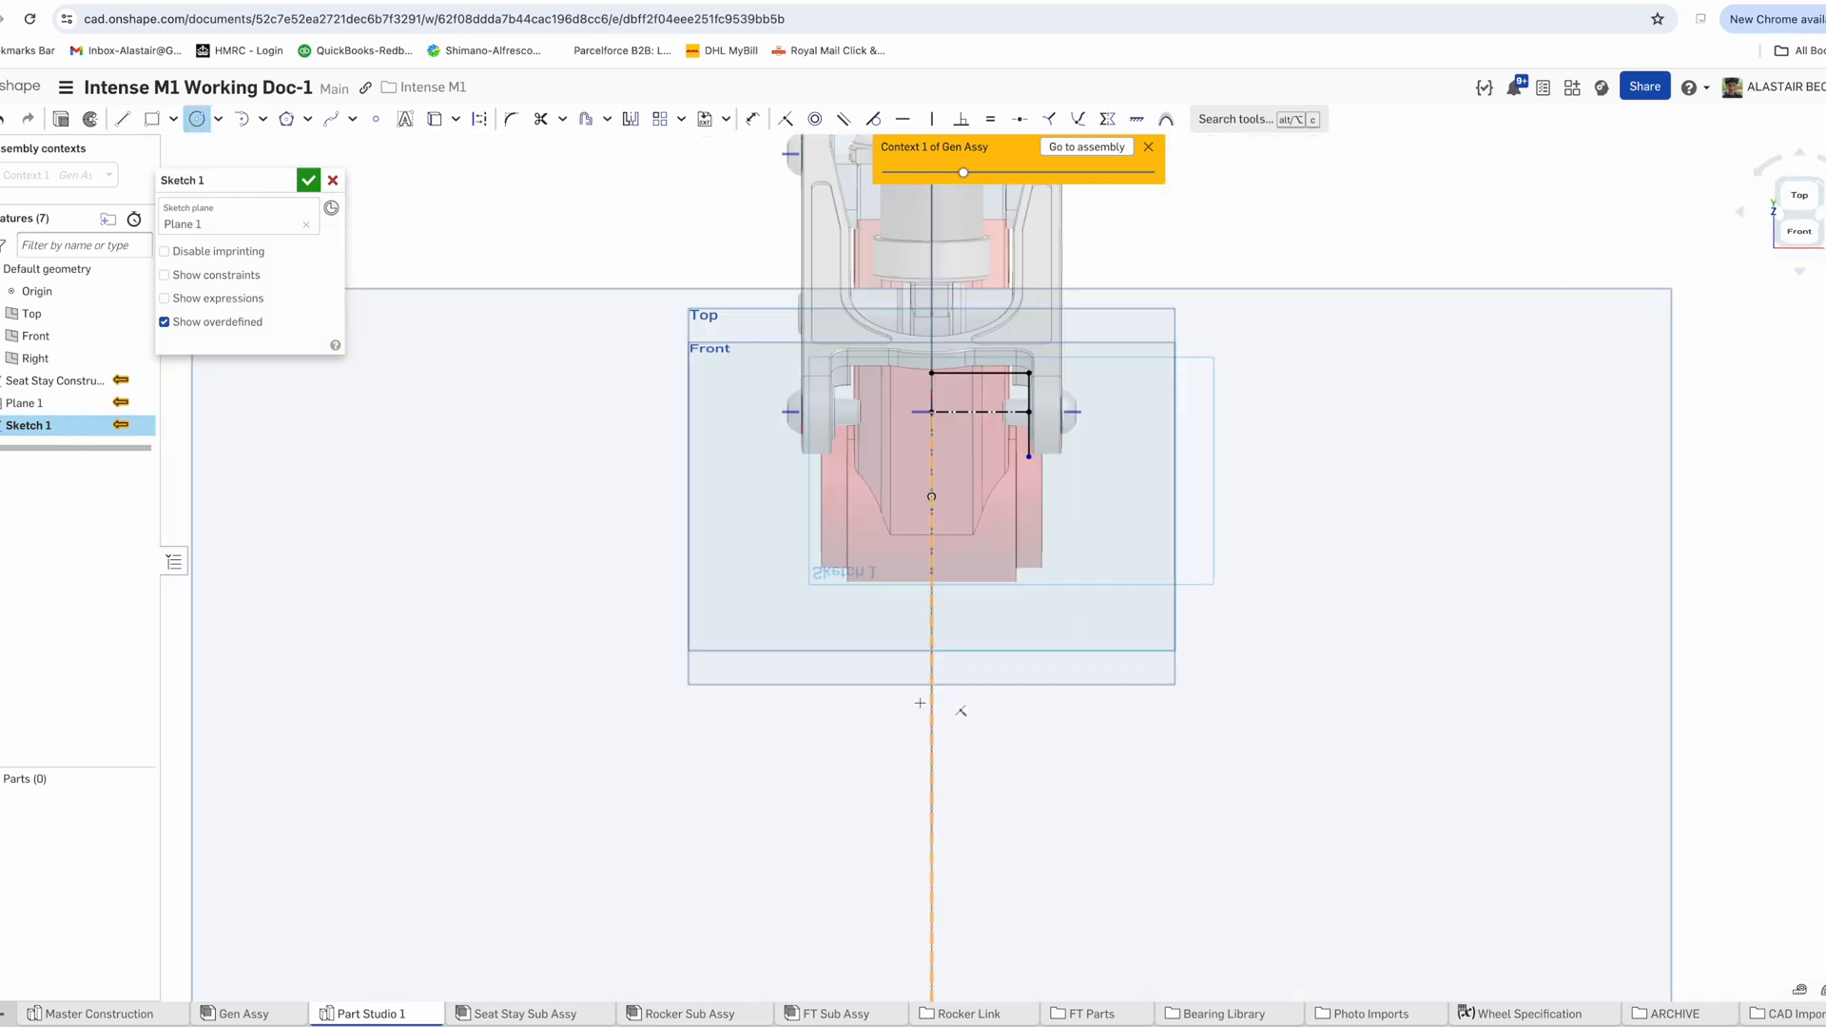
left_click(972, 605)
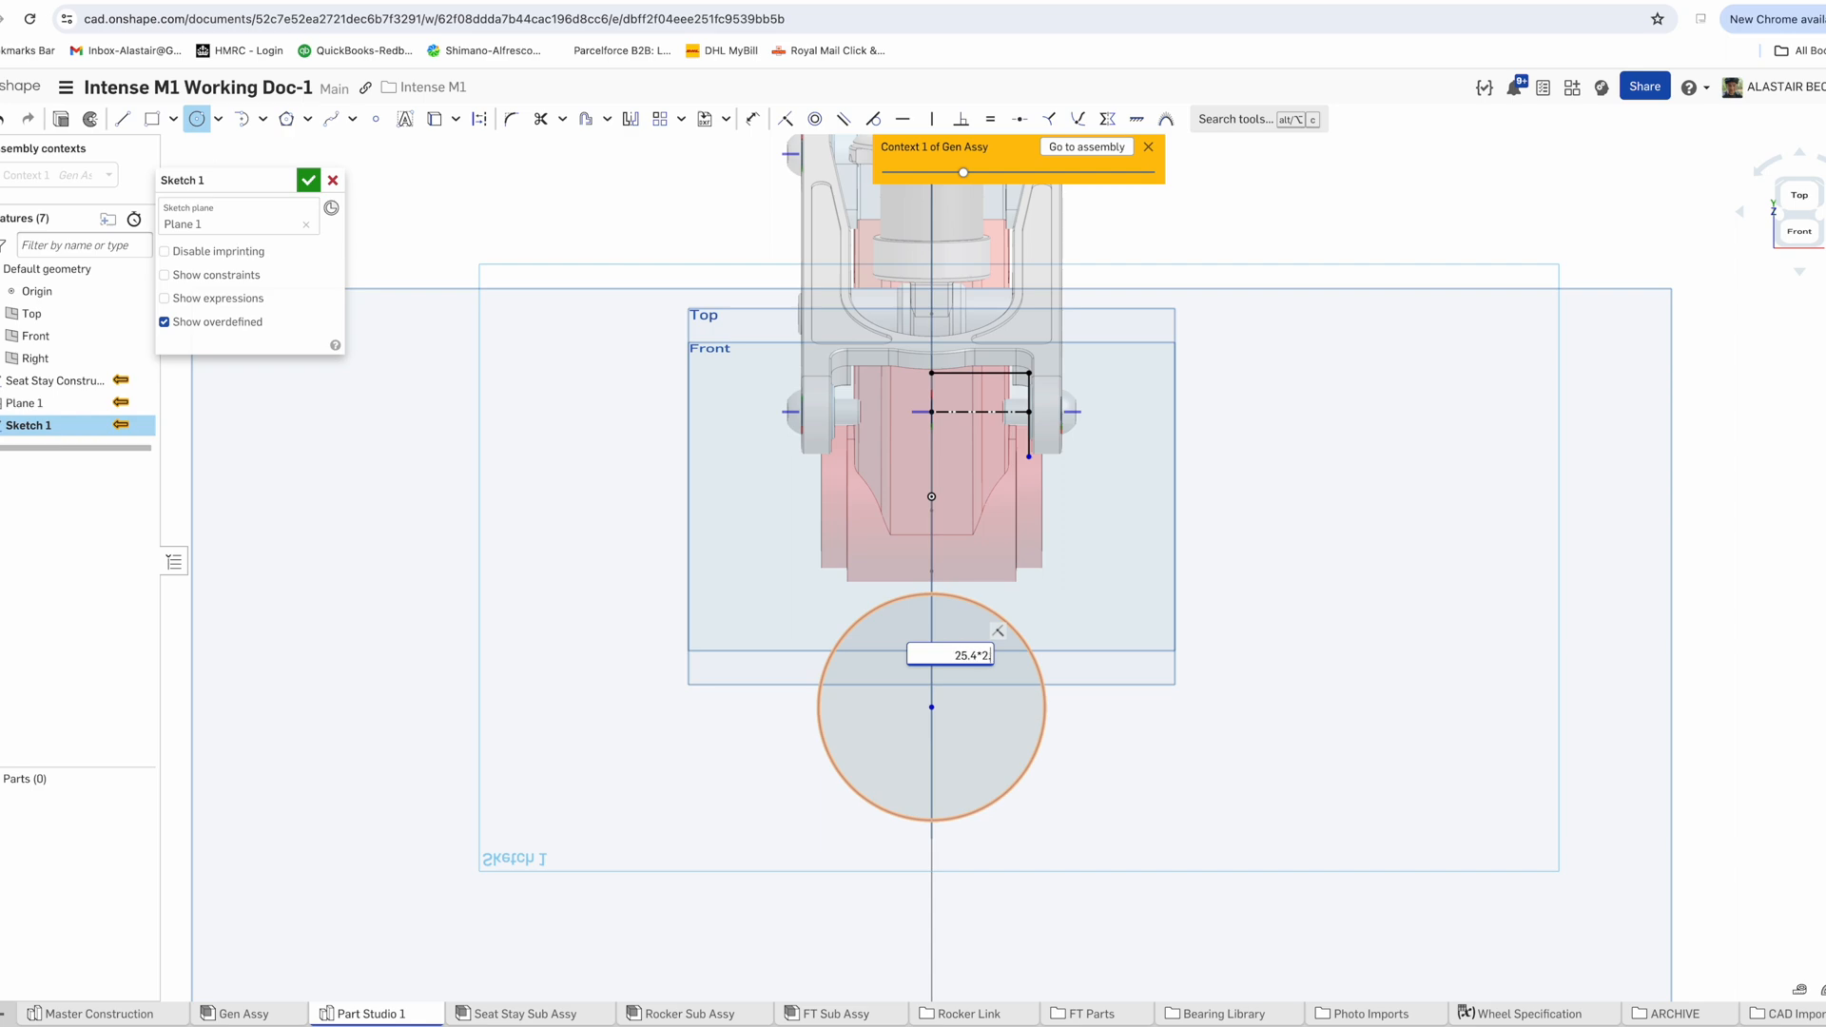
right_click_drag(1027, 565, 970, 561)
key("Escape")
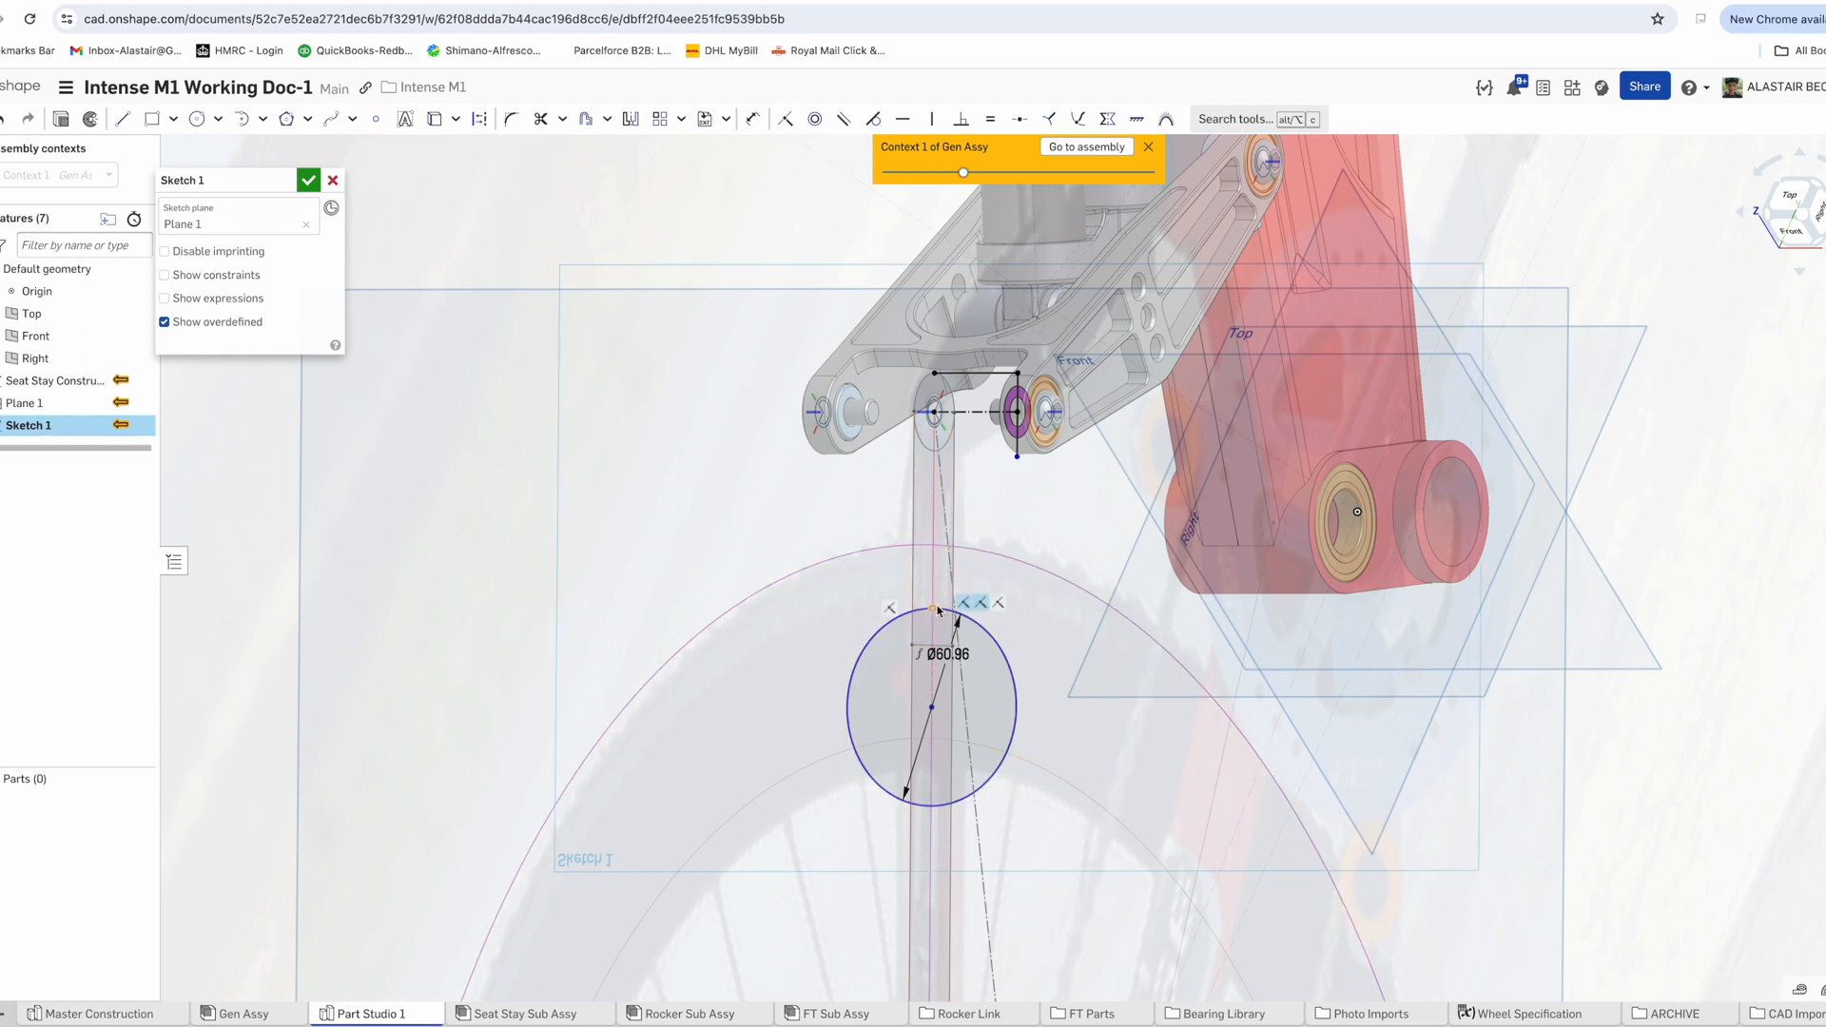
left_click(1082, 121)
scroll(940, 475, "down", 3)
right_click_drag(942, 476, 1008, 477)
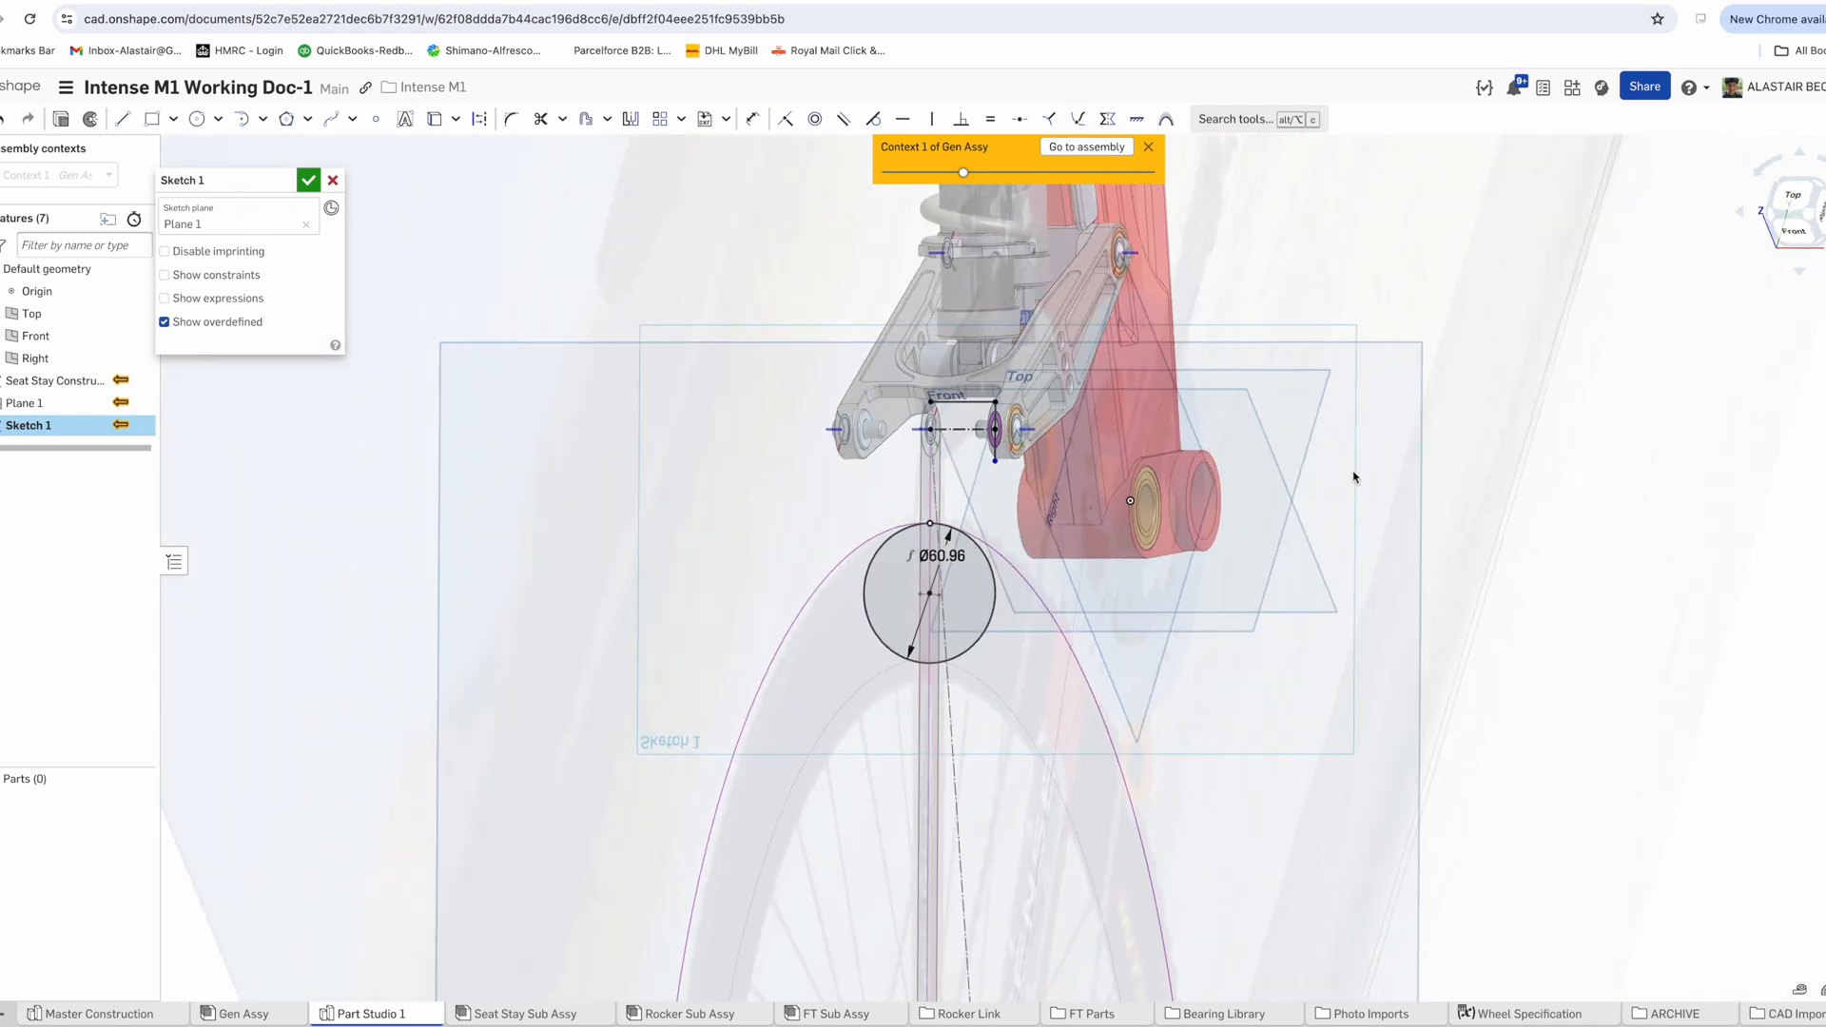
Convert the tyre circle to construction and set the side edge's length below the pivot to 14 mm
right_click(1353, 476)
left_click(1425, 751)
scroll(1160, 607, "up", 3)
left_click(1036, 603)
key("q")
scroll(782, 407, "down", 4)
type("14")
Lay out the rear axle half-width as a 75 mm construction line with a 10 mm segment at its end
left_click(762, 359)
left_click(918, 575)
left_click(749, 618)
left_click(828, 618)
right_click_drag(1141, 580, 1332, 566)
right_click(1427, 563)
left_click(1498, 746)
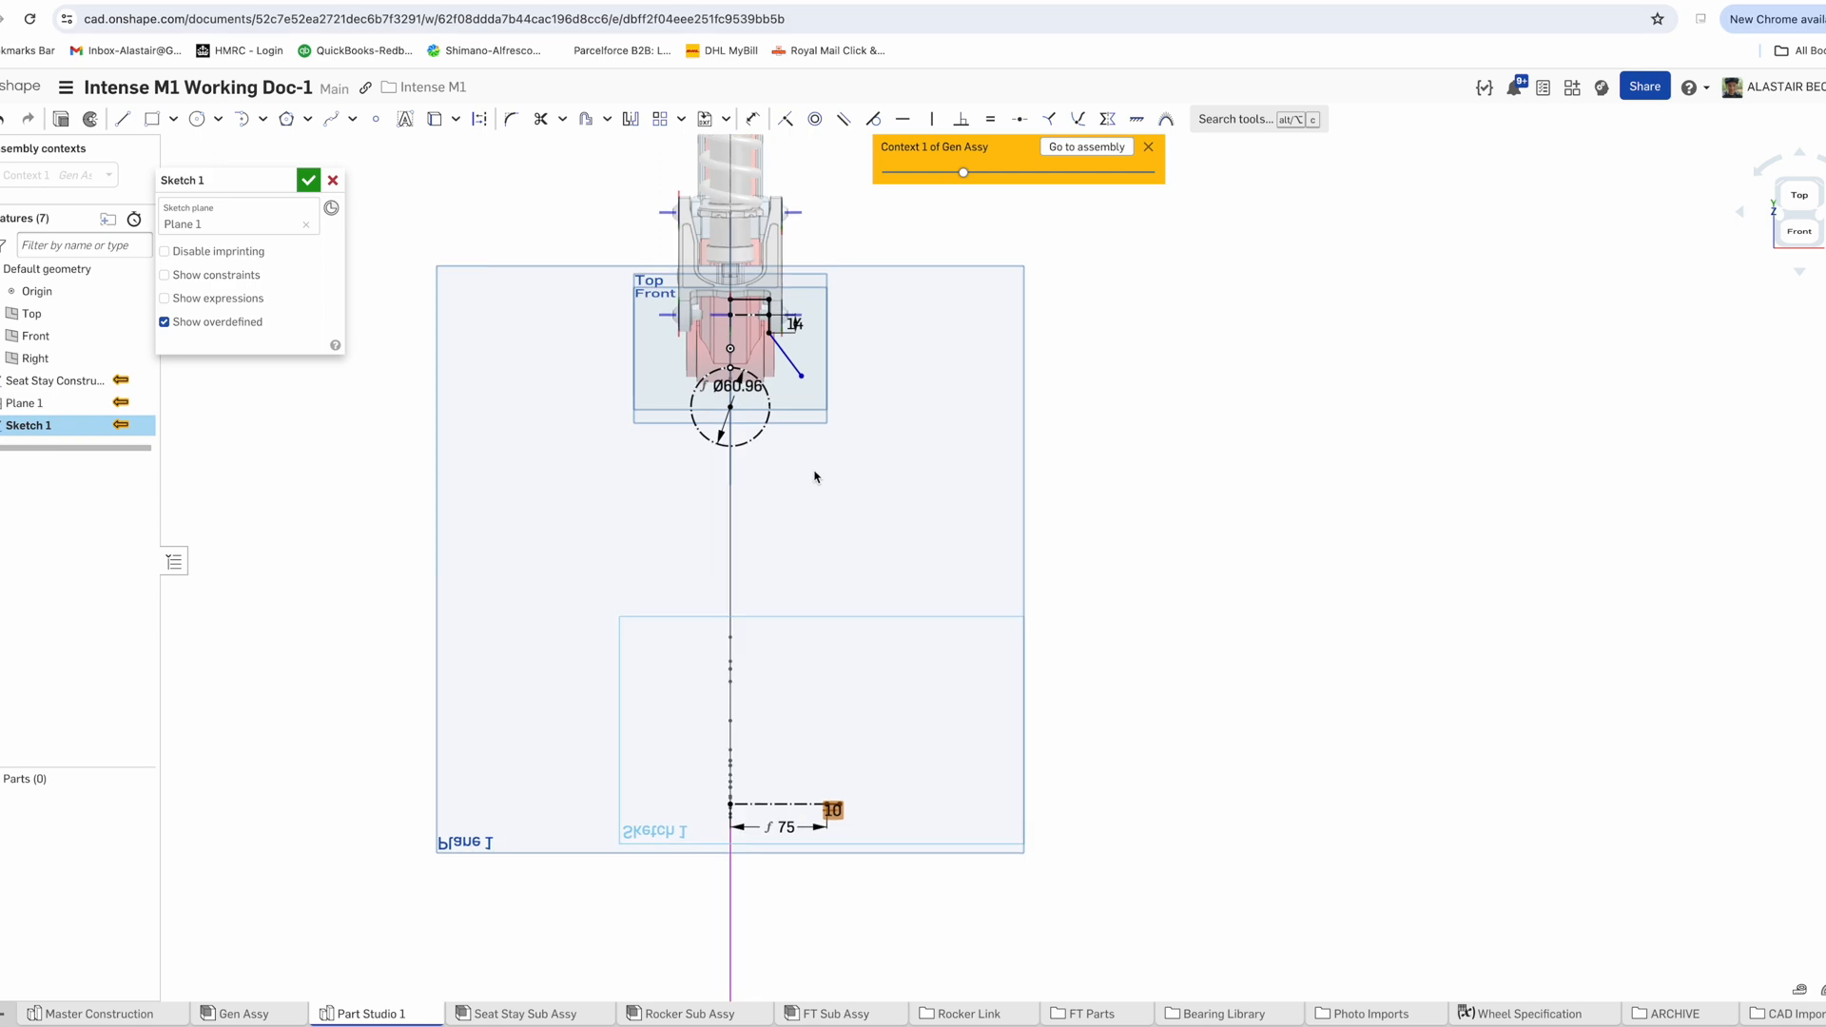
Set the clearance above the tyre circle to 20 mm and draw a horizontal construction line outward from the circle's centre
scroll(759, 366, "up", 8)
type("20")
left_click(672, 351)
left_click(750, 407)
left_click(720, 367)
scroll(317, 574, "up", 8)
left_click(786, 119)
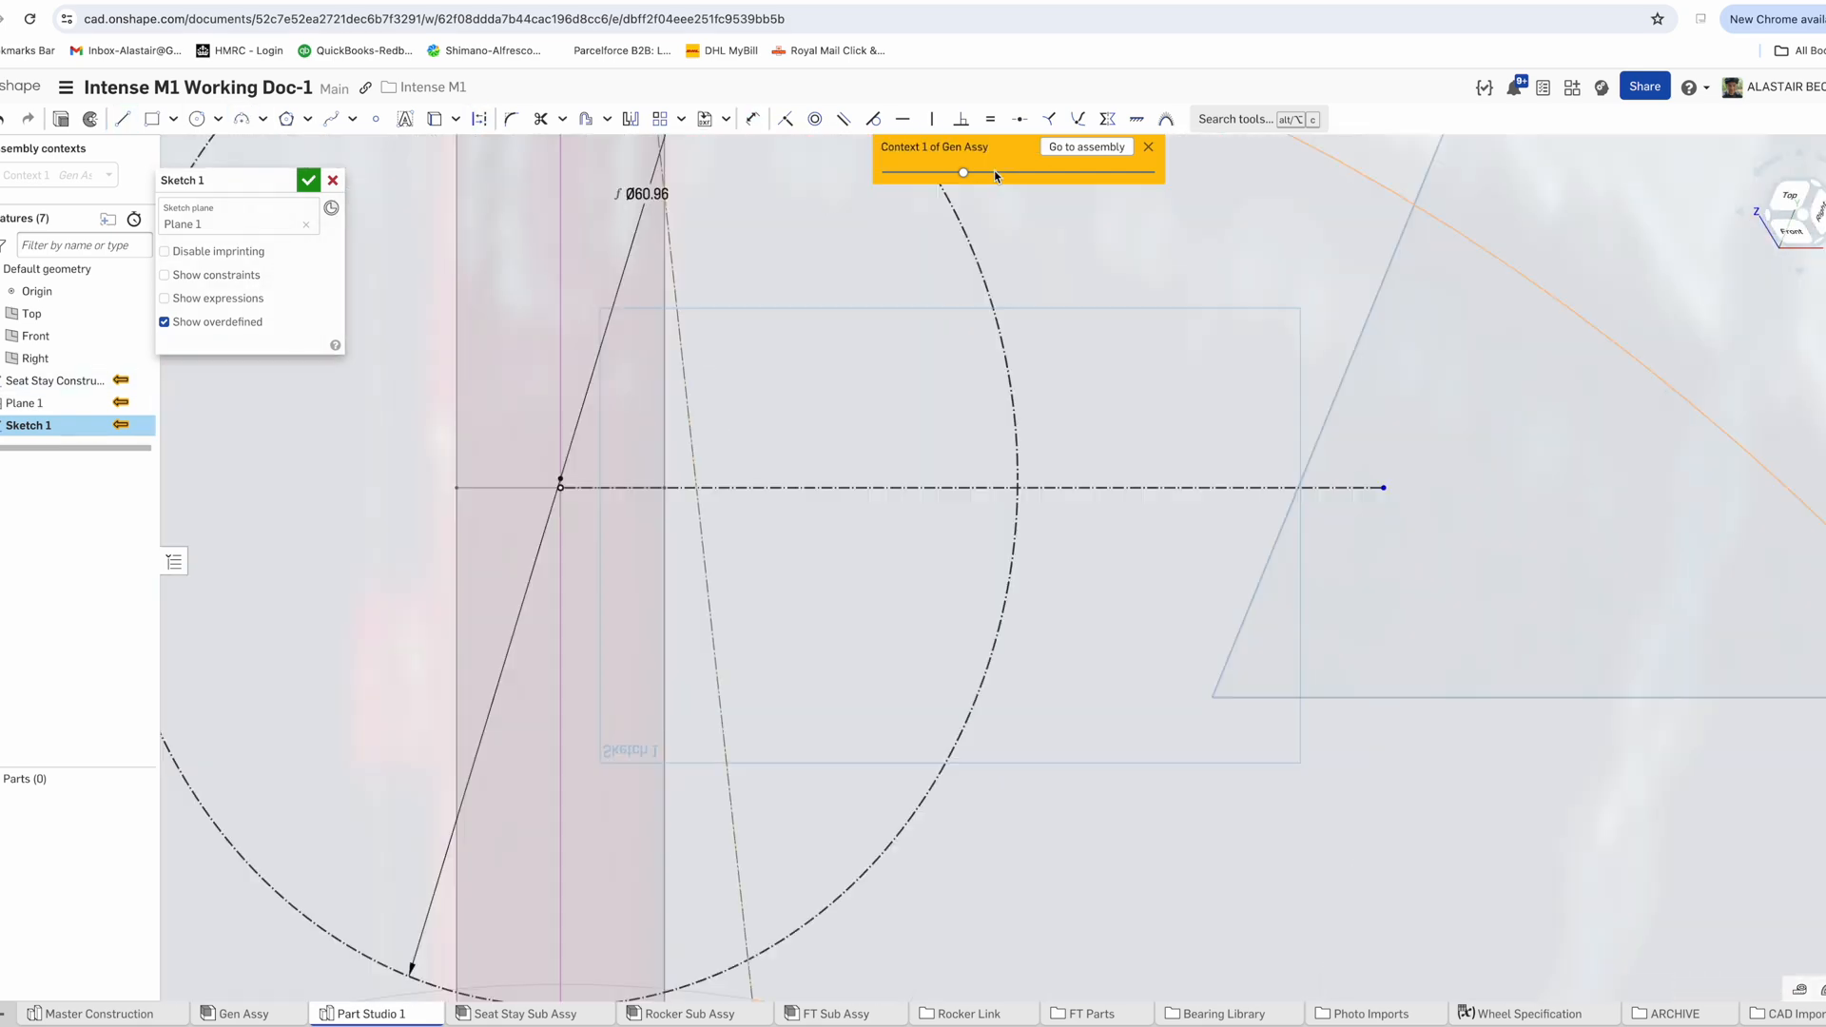
Dimension the construction line from the tyre circle's centre to 58 mm and the leg's short vertical end to 10 mm
left_click(945, 681)
type("55")
key("Return")
left_click(972, 466)
left_click(972, 571)
left_click(973, 499)
type("10")
key("Return")
Give the inner corner above the tyre a 20 mm radius and set the angle between the leg's sloping edges to 5°
left_click(986, 648)
type("20")
scroll(746, 438, "down", 5)
scroll(849, 385, "up", 5)
left_click(889, 538)
type("5")
key("Return")
scroll(890, 538, "down", 3)
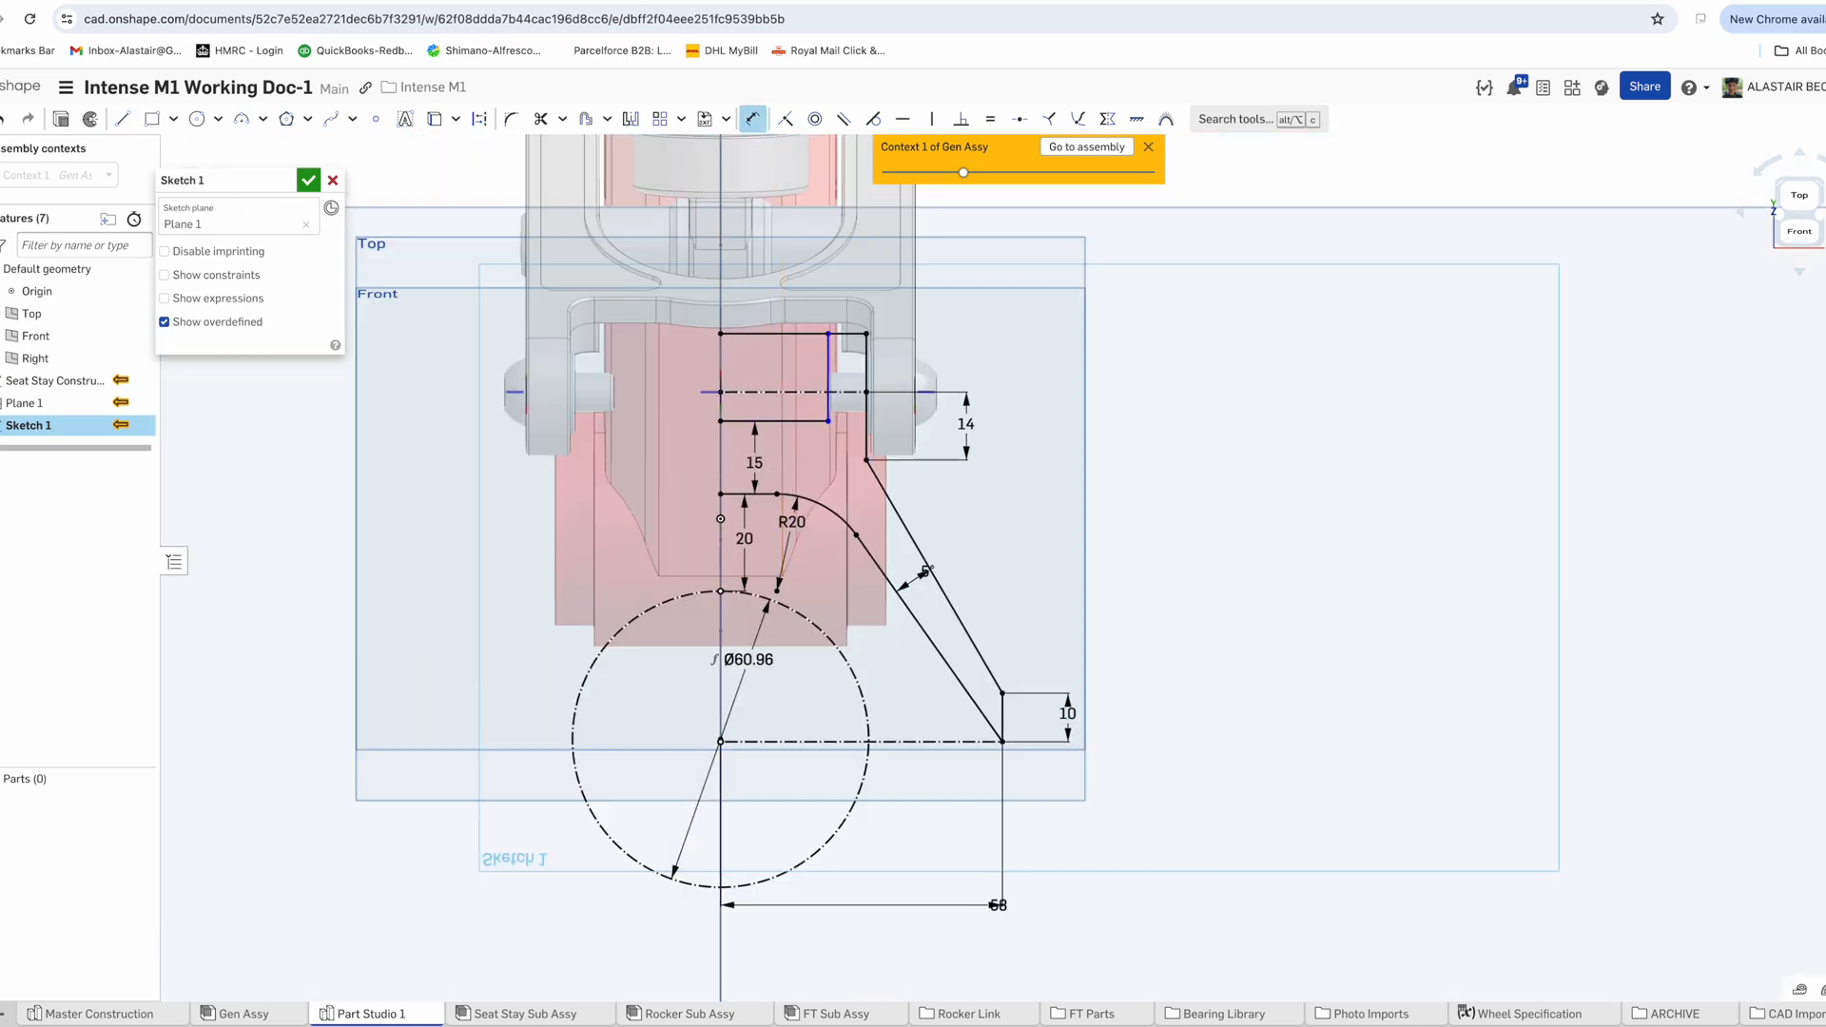
Set the pivot boss wall thickness to 8 mm and close the bridge profile along the centreline
scroll(826, 352, "up", 3)
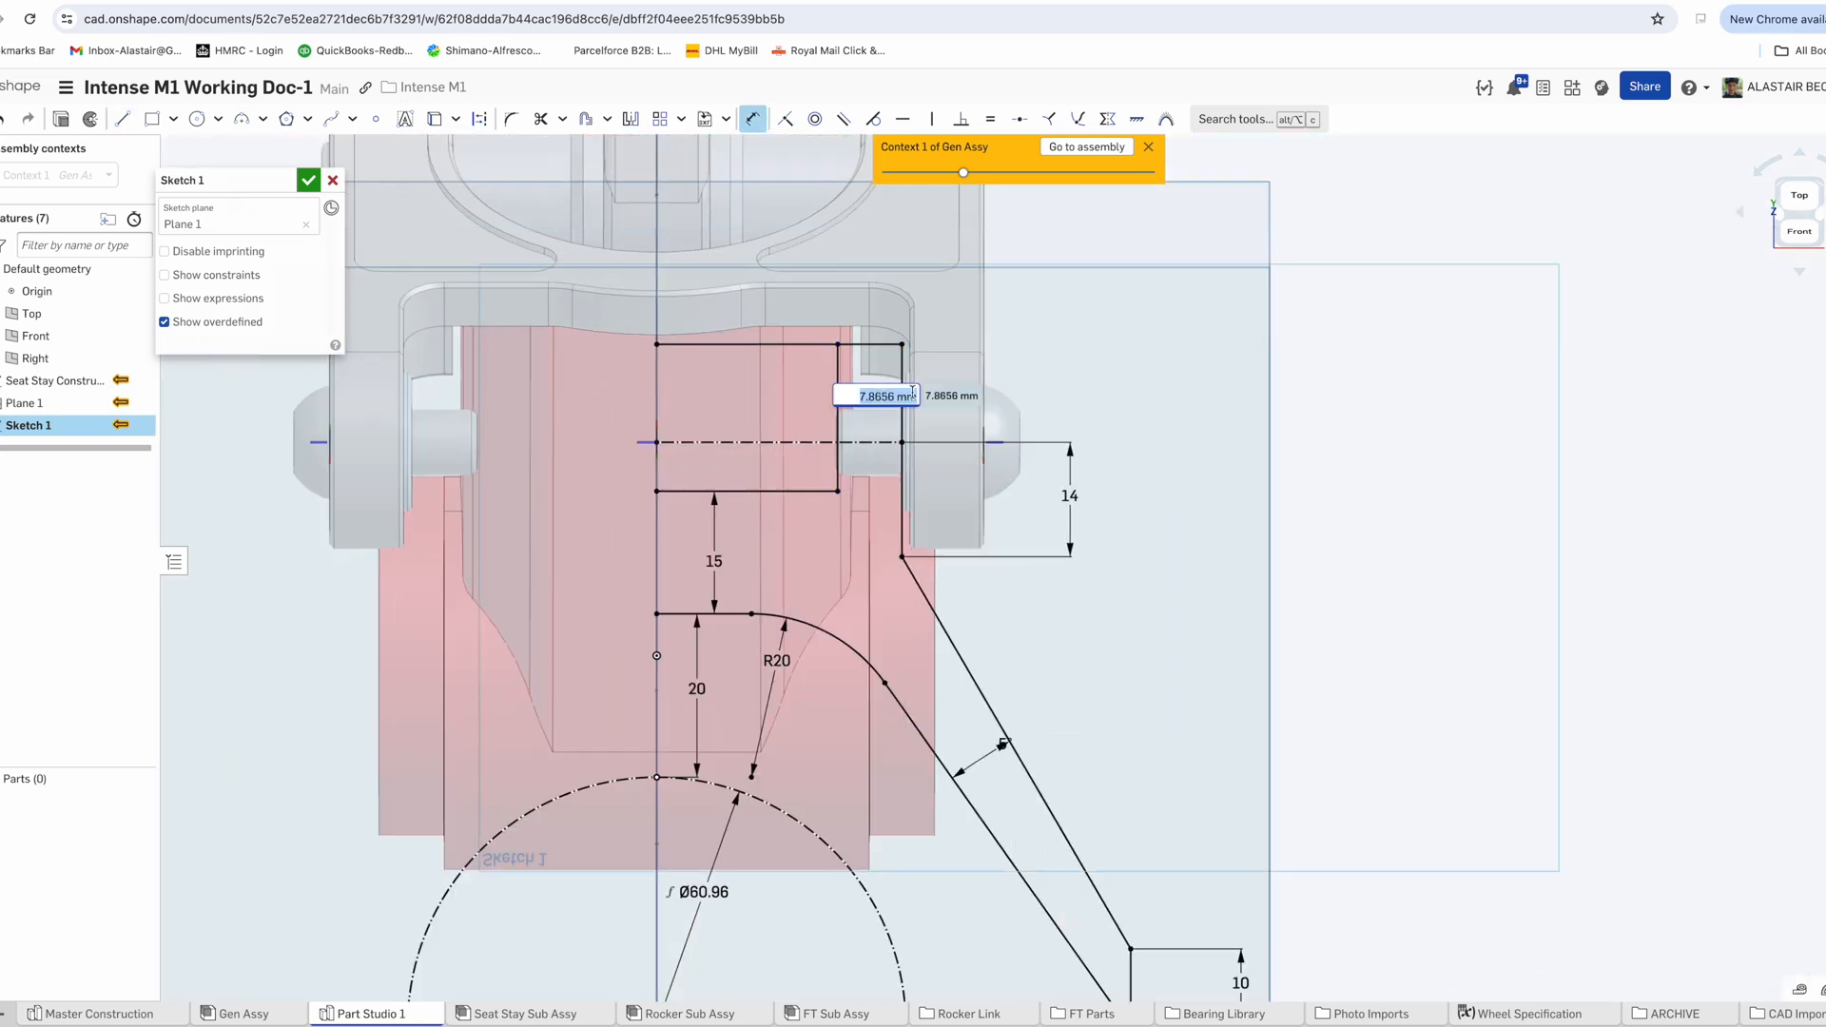
scroll(767, 348, "down", 4)
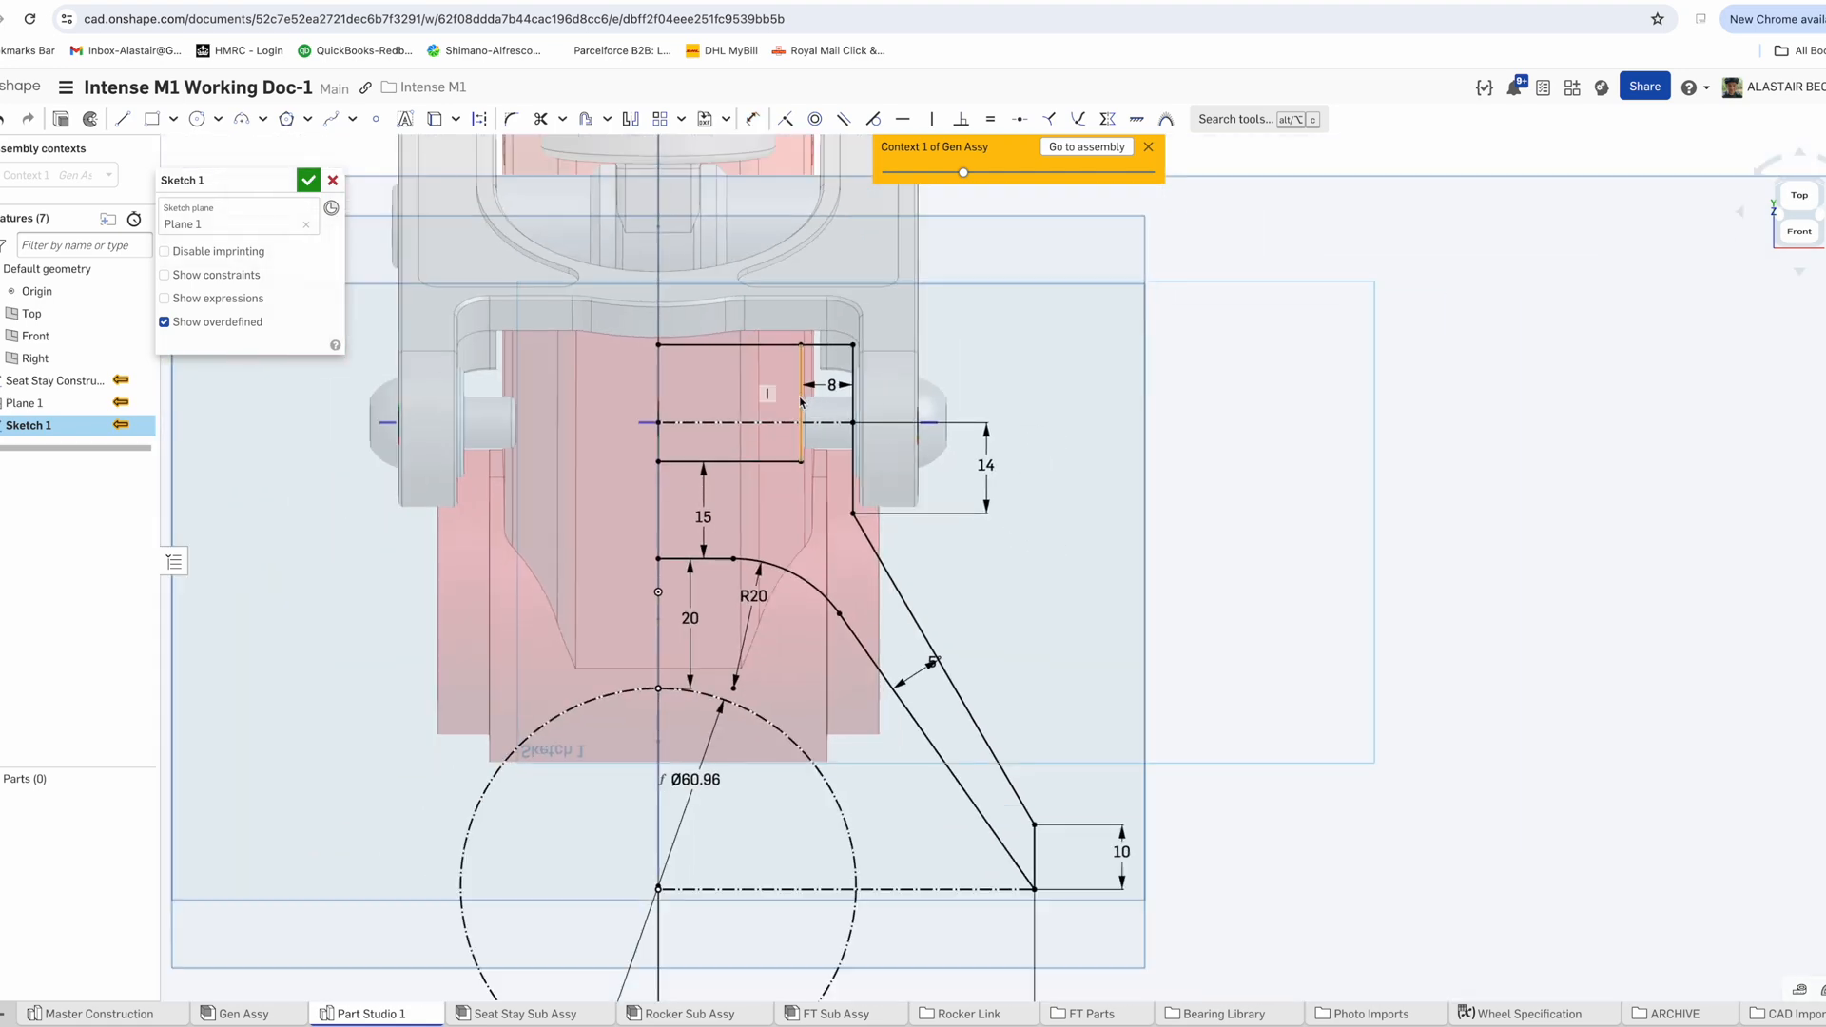
scroll(766, 348, "down", 2)
key("l")
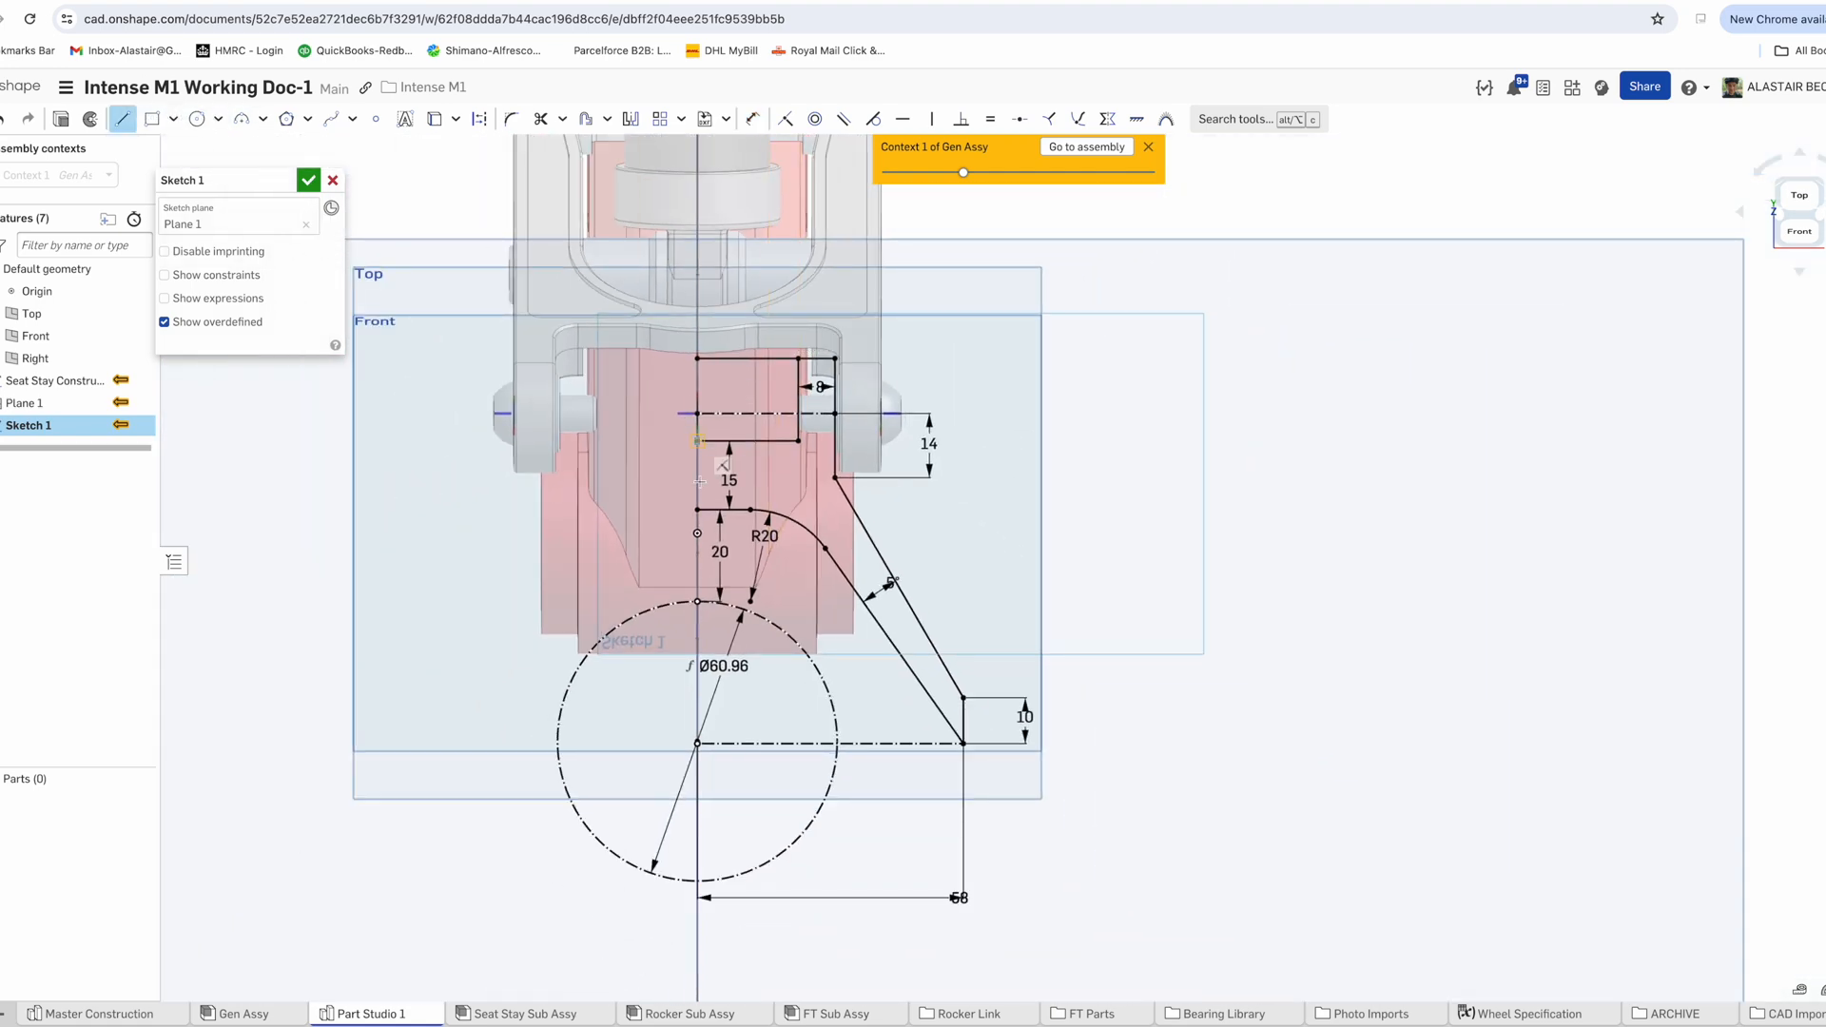
key("Escape")
scroll(820, 502, "down", 5)
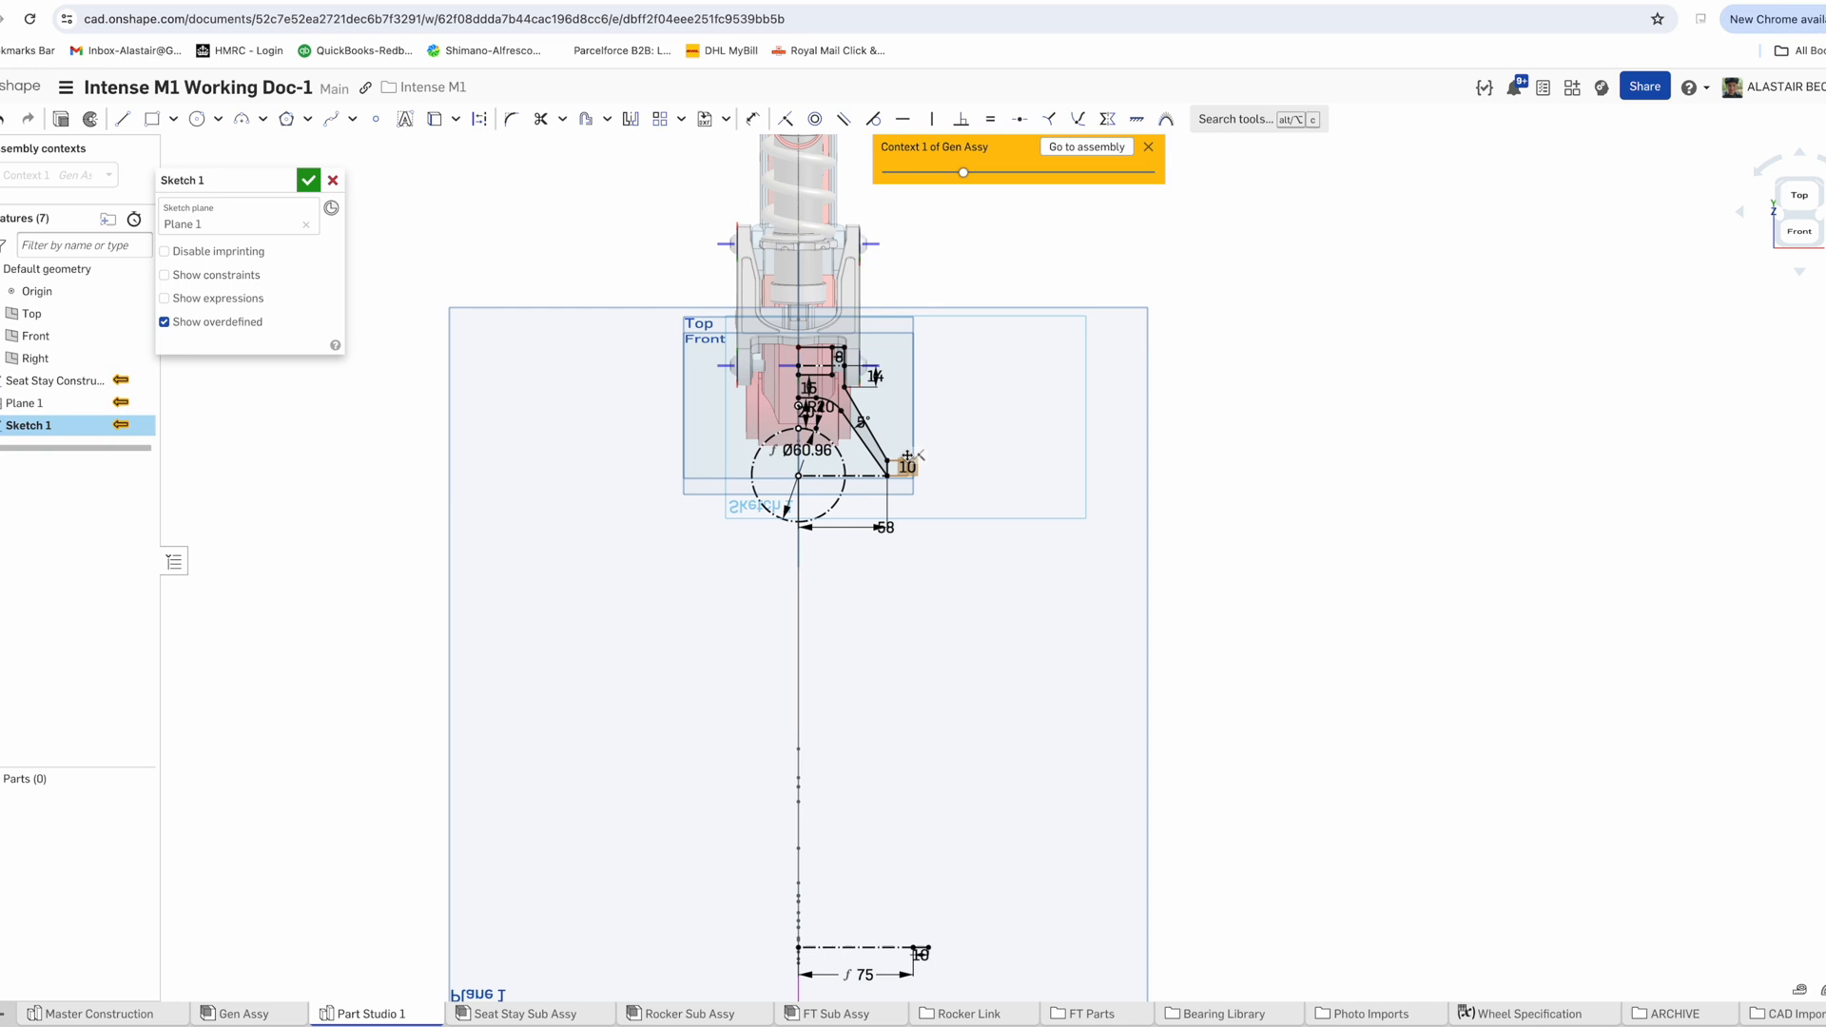
Round the corner between the pivot's side edge and the outer sloping leg with a 5 mm sketch fillet
scroll(815, 466, "up", 4)
scroll(808, 504, "down", 2)
scroll(787, 375, "up", 2)
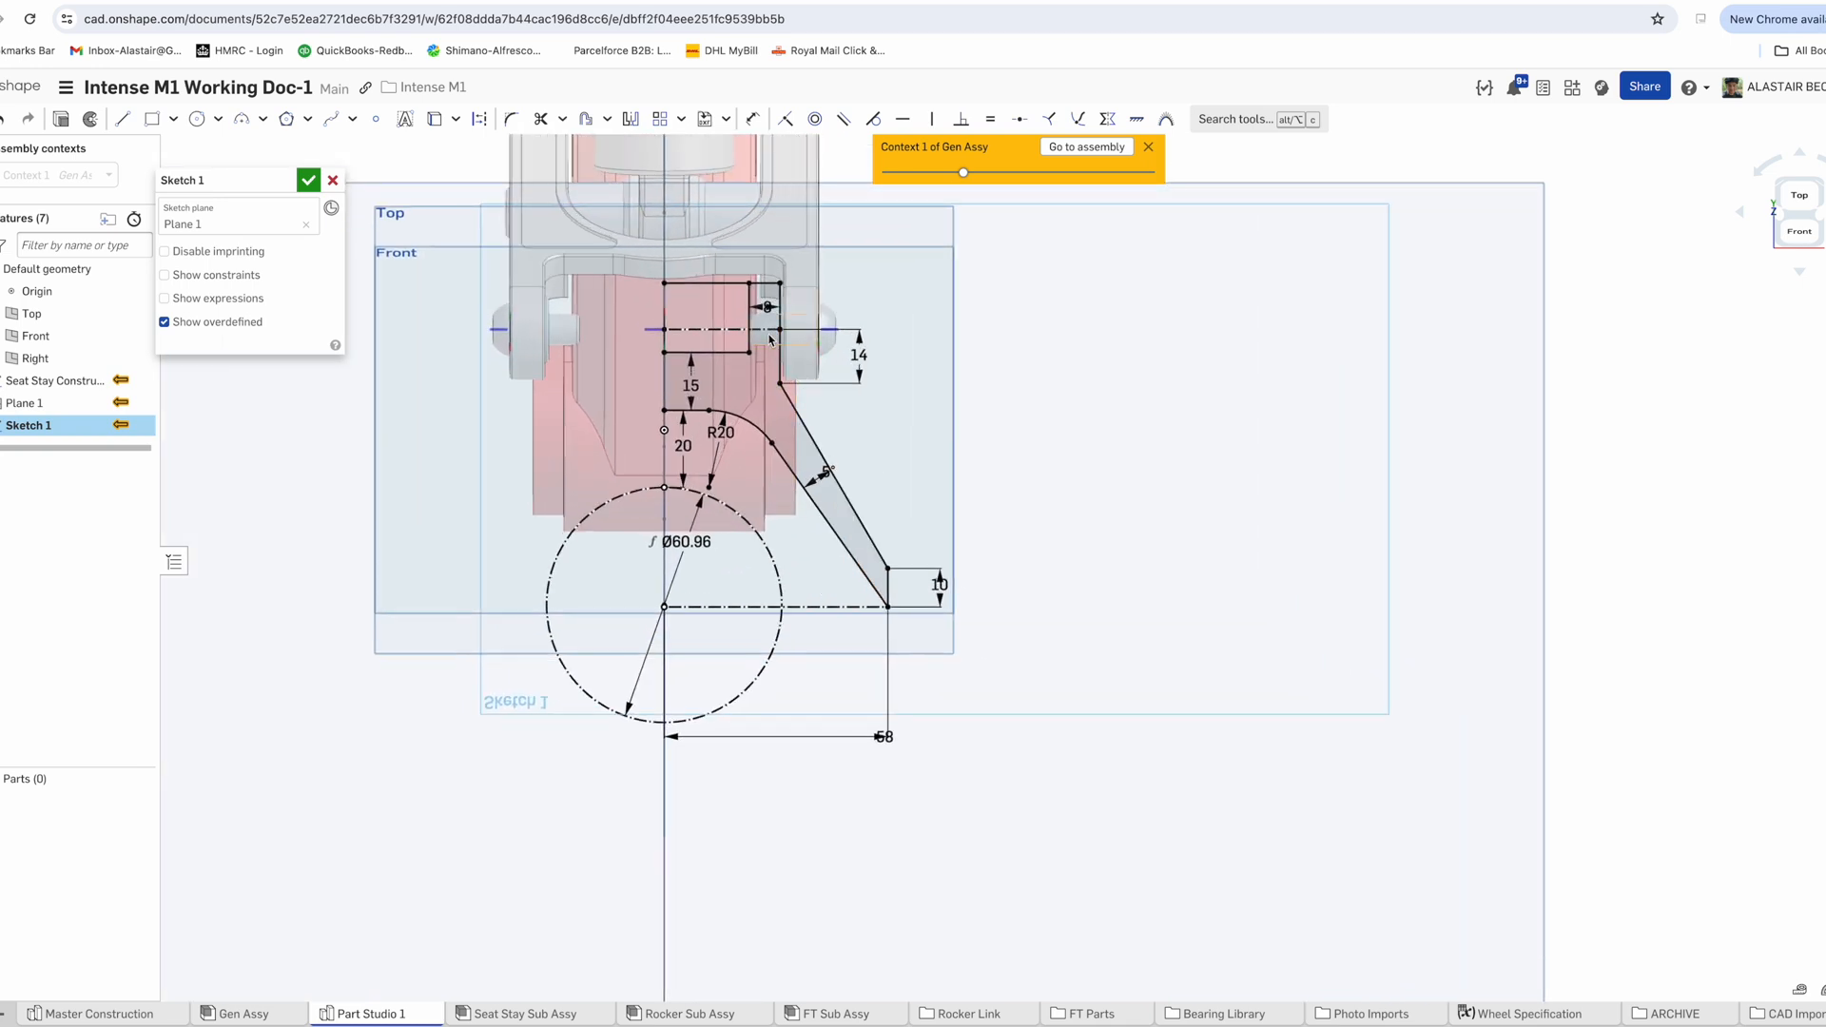
scroll(765, 328, "down", 1)
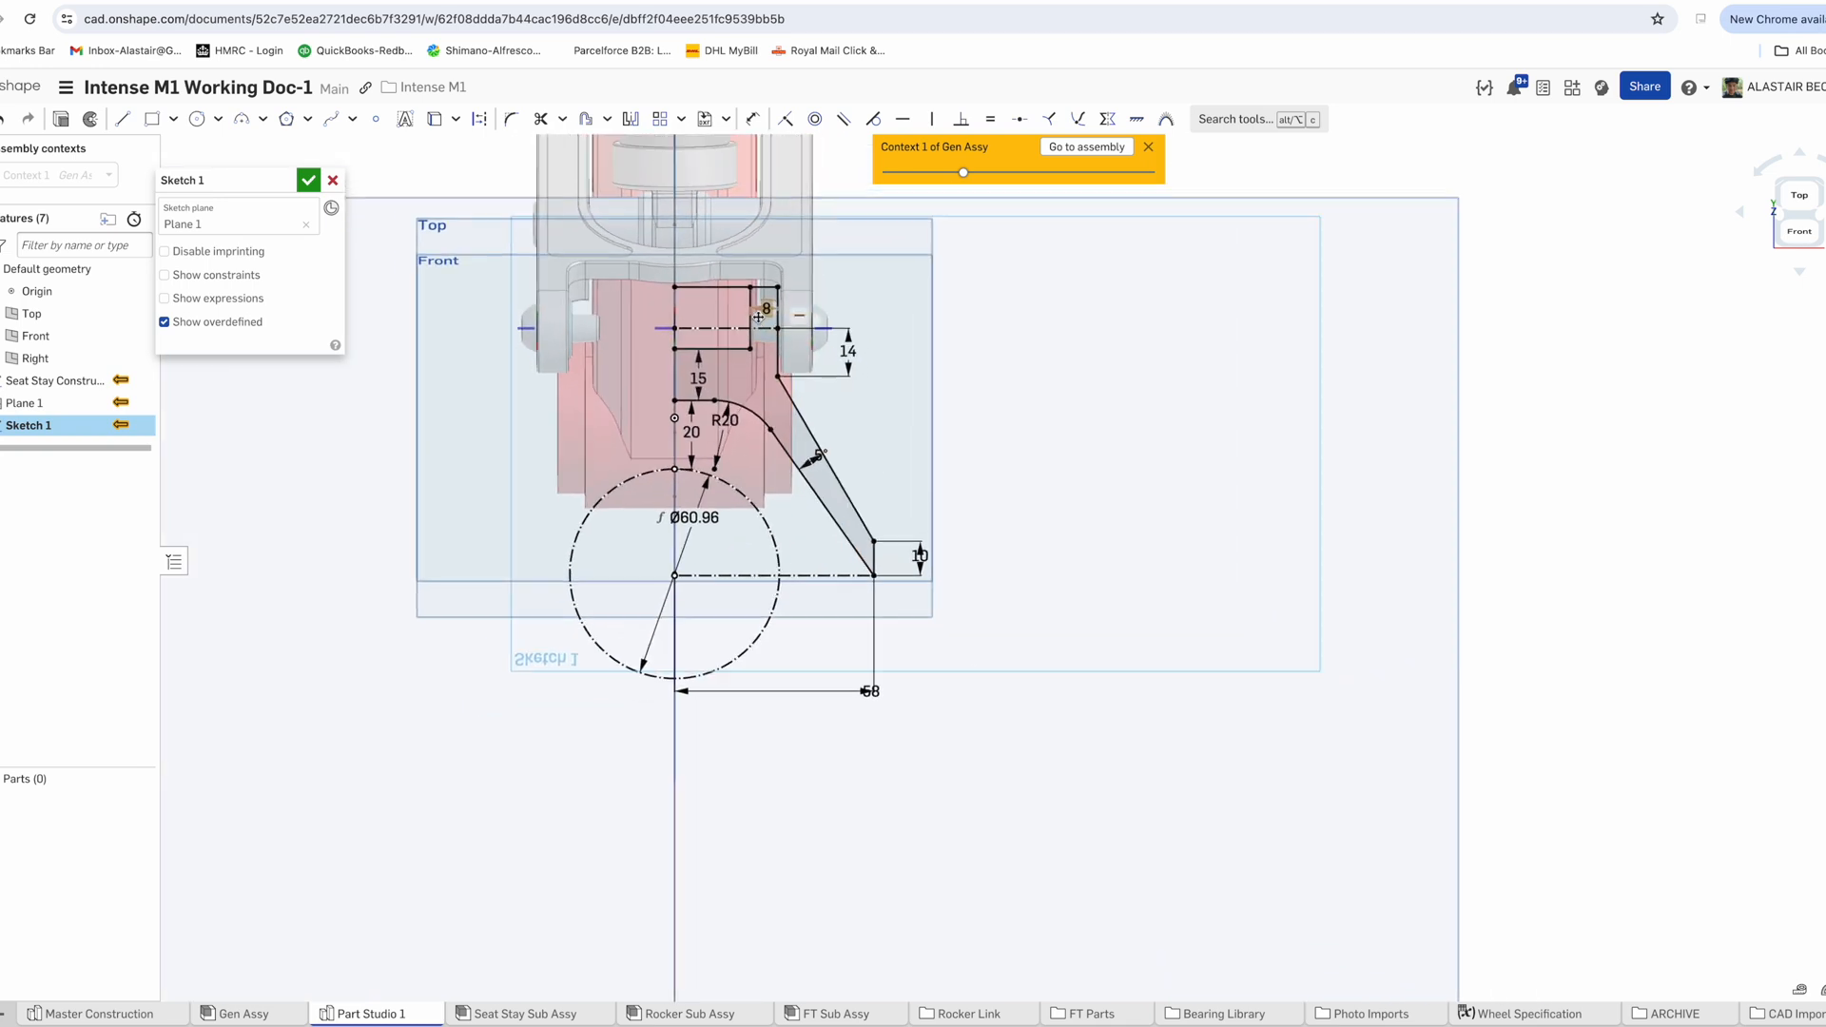
scroll(766, 396, "up", 3)
left_click(763, 400)
key("Escape")
scroll(794, 394, "down", 2)
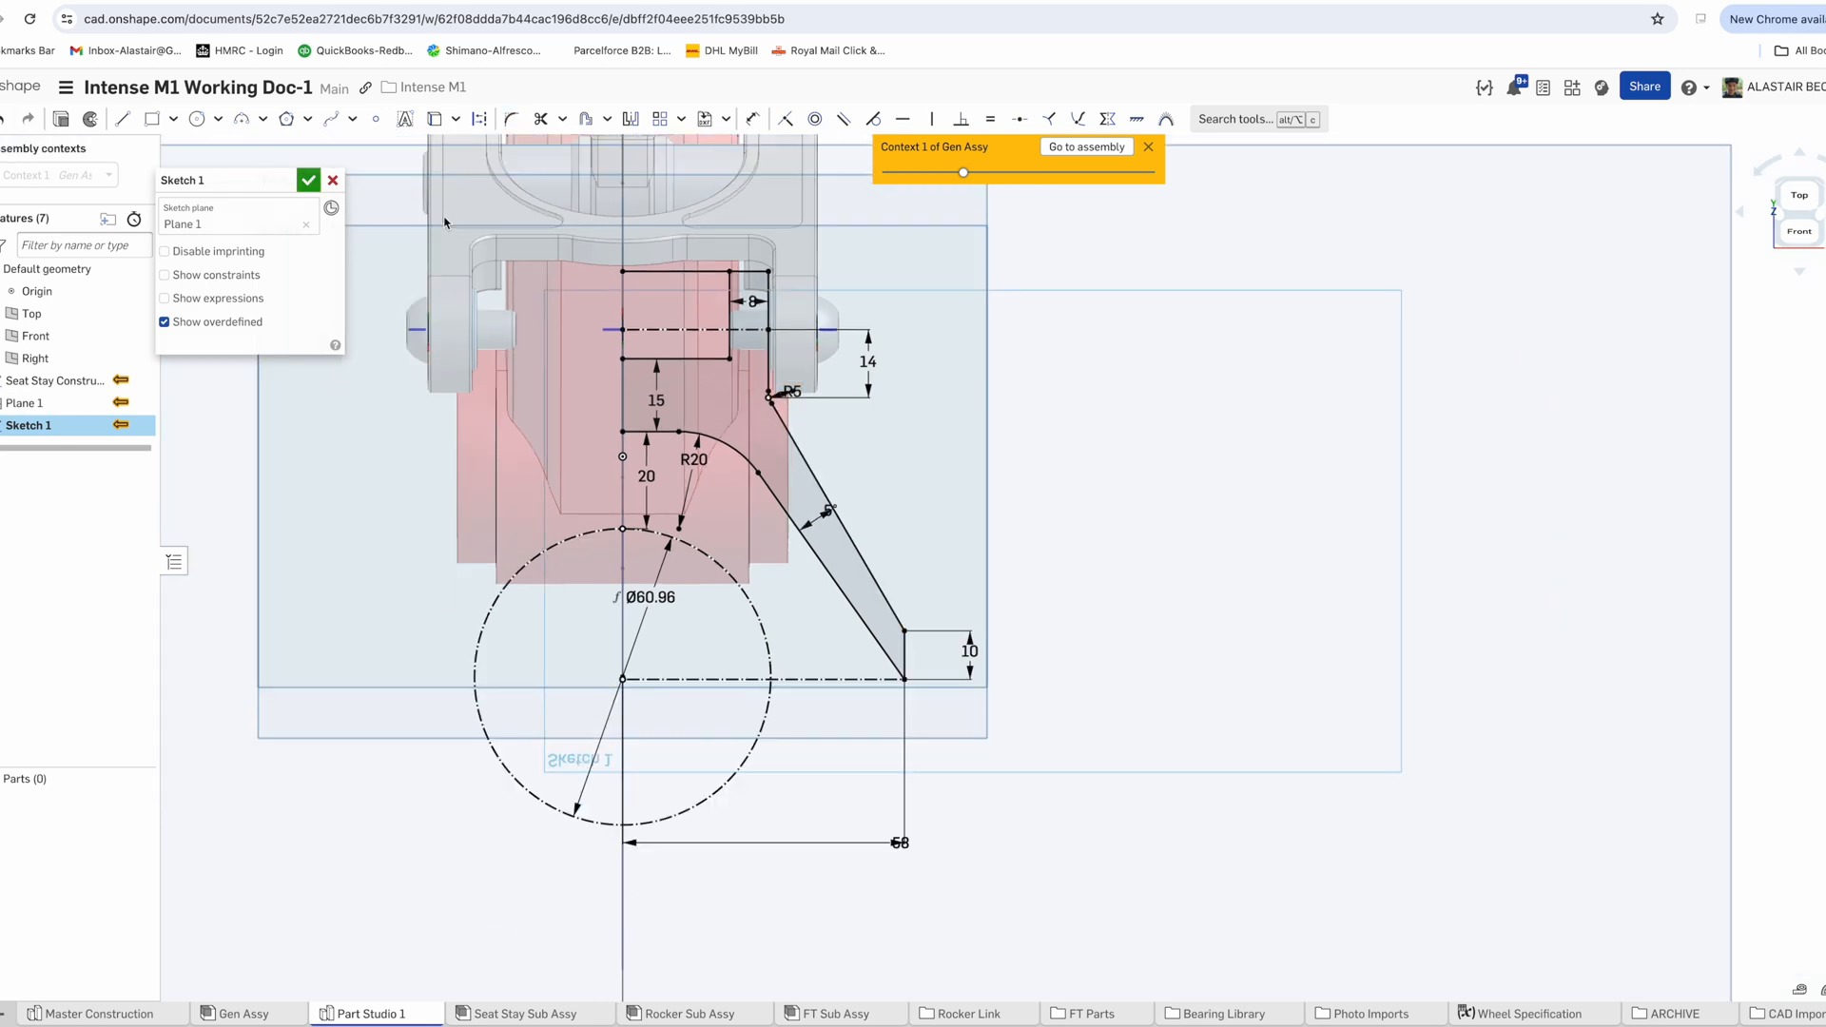
Extrude the closed bridge profile symmetrically about the sketch plane to a depth of 24 mm as a new solid
left_click(61, 120)
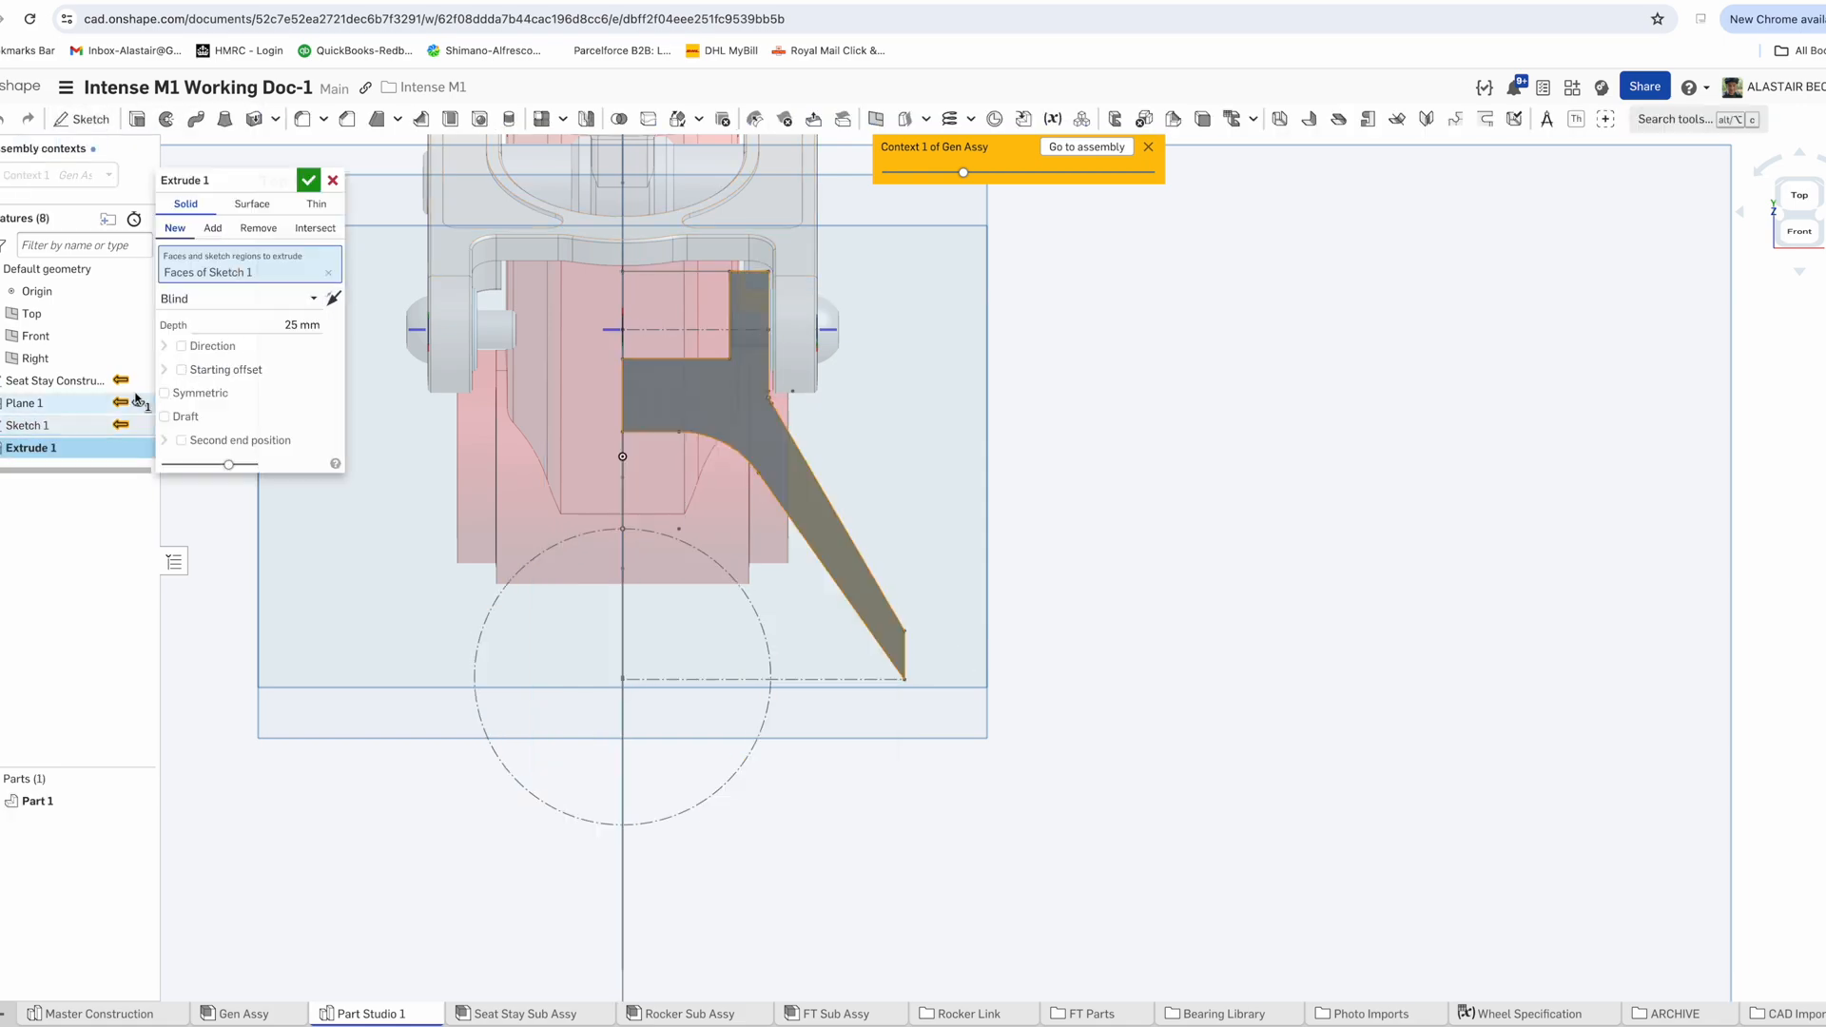
left_click(227, 395)
right_click_drag(809, 380, 1032, 347)
left_click(1802, 214)
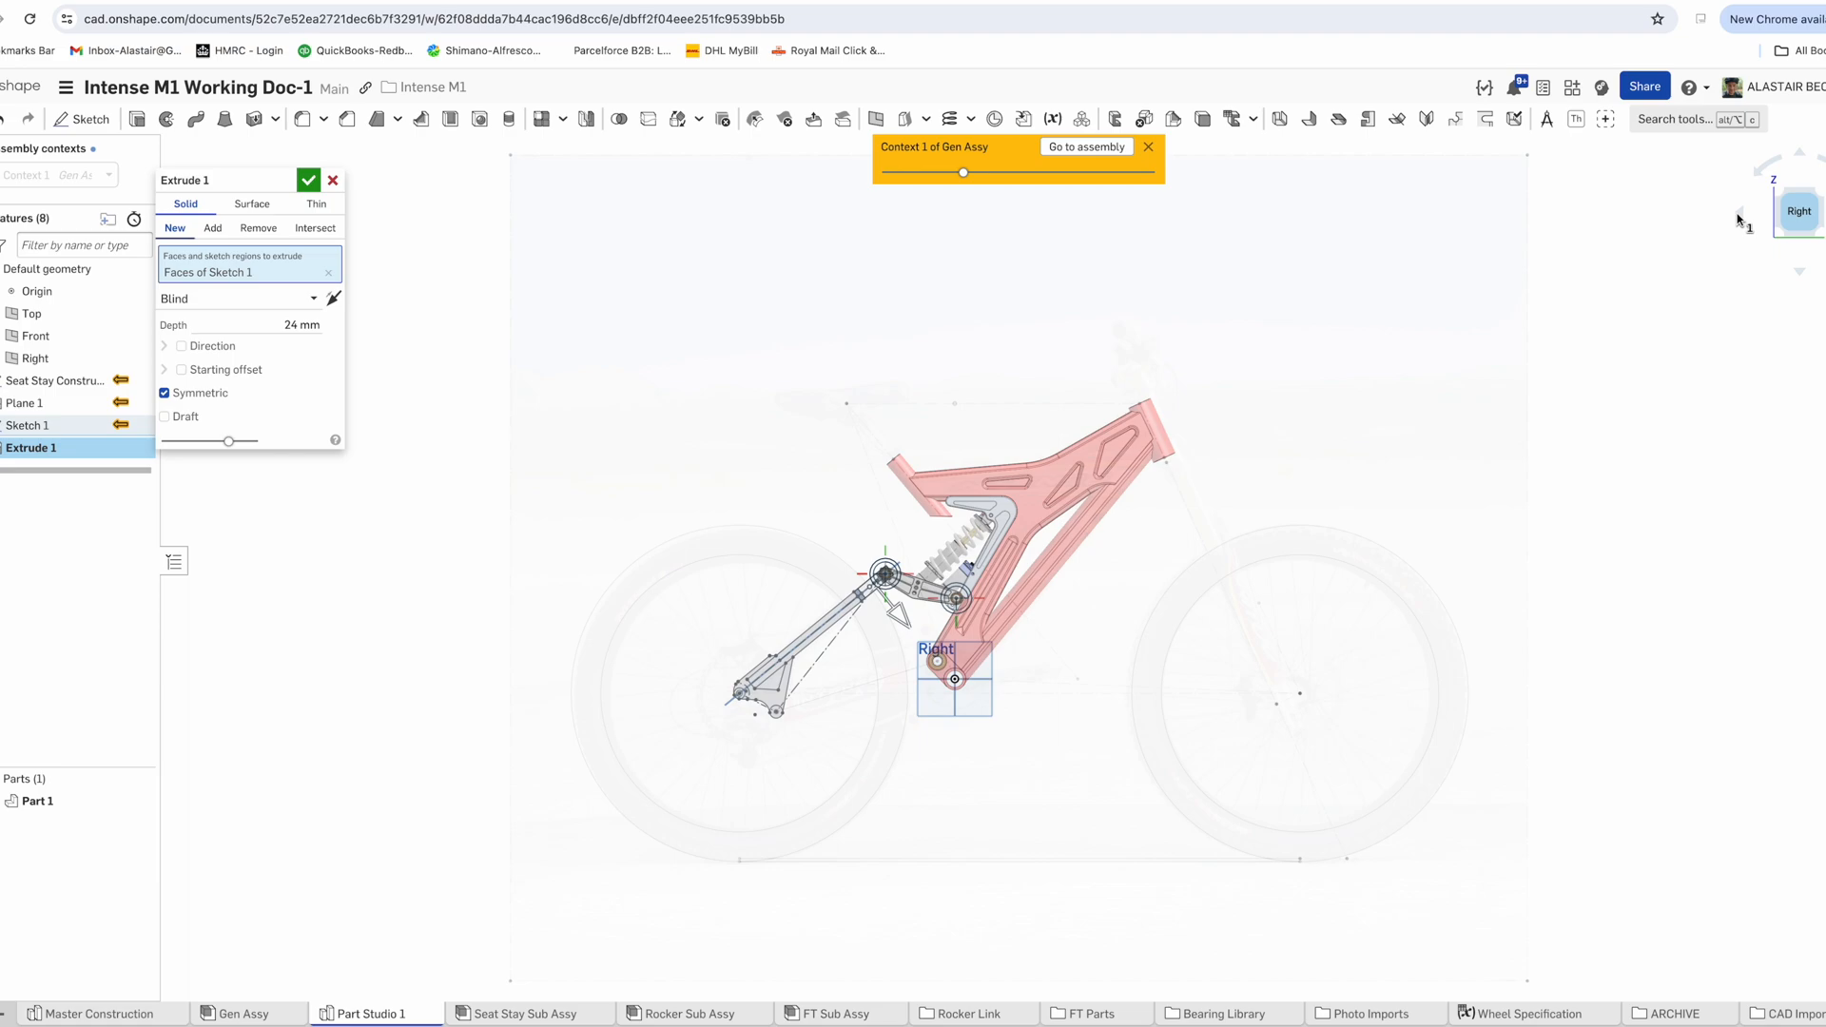
scroll(889, 600, "up", 5)
left_click(308, 179)
Round the upper end of the bridge's pivot boss with an edge fillet
right_click_drag(836, 495, 800, 439)
scroll(846, 409, "up", 5)
left_click(304, 119)
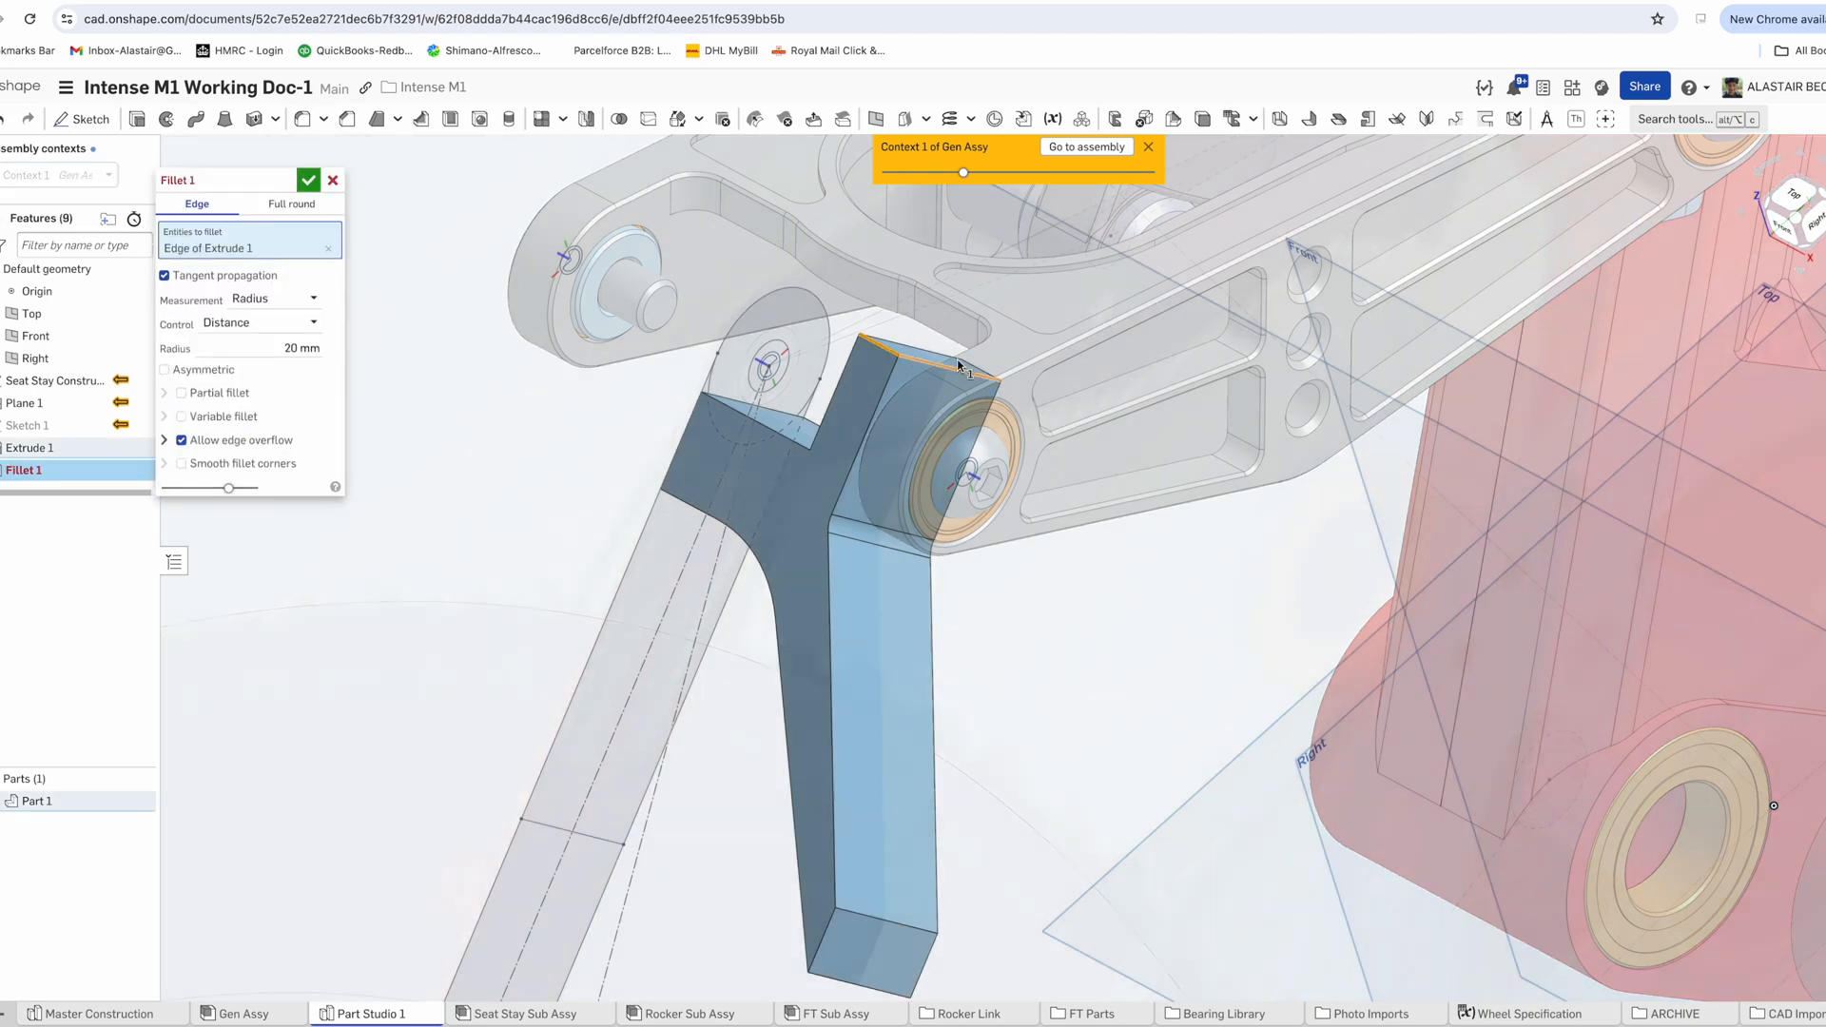
key("Return")
mouse_move(825, 419)
right_mouse_down()
mouse_move(809, 451)
mouse_move(776, 362)
right_mouse_up()
right_click(31, 428)
left_click(66, 465)
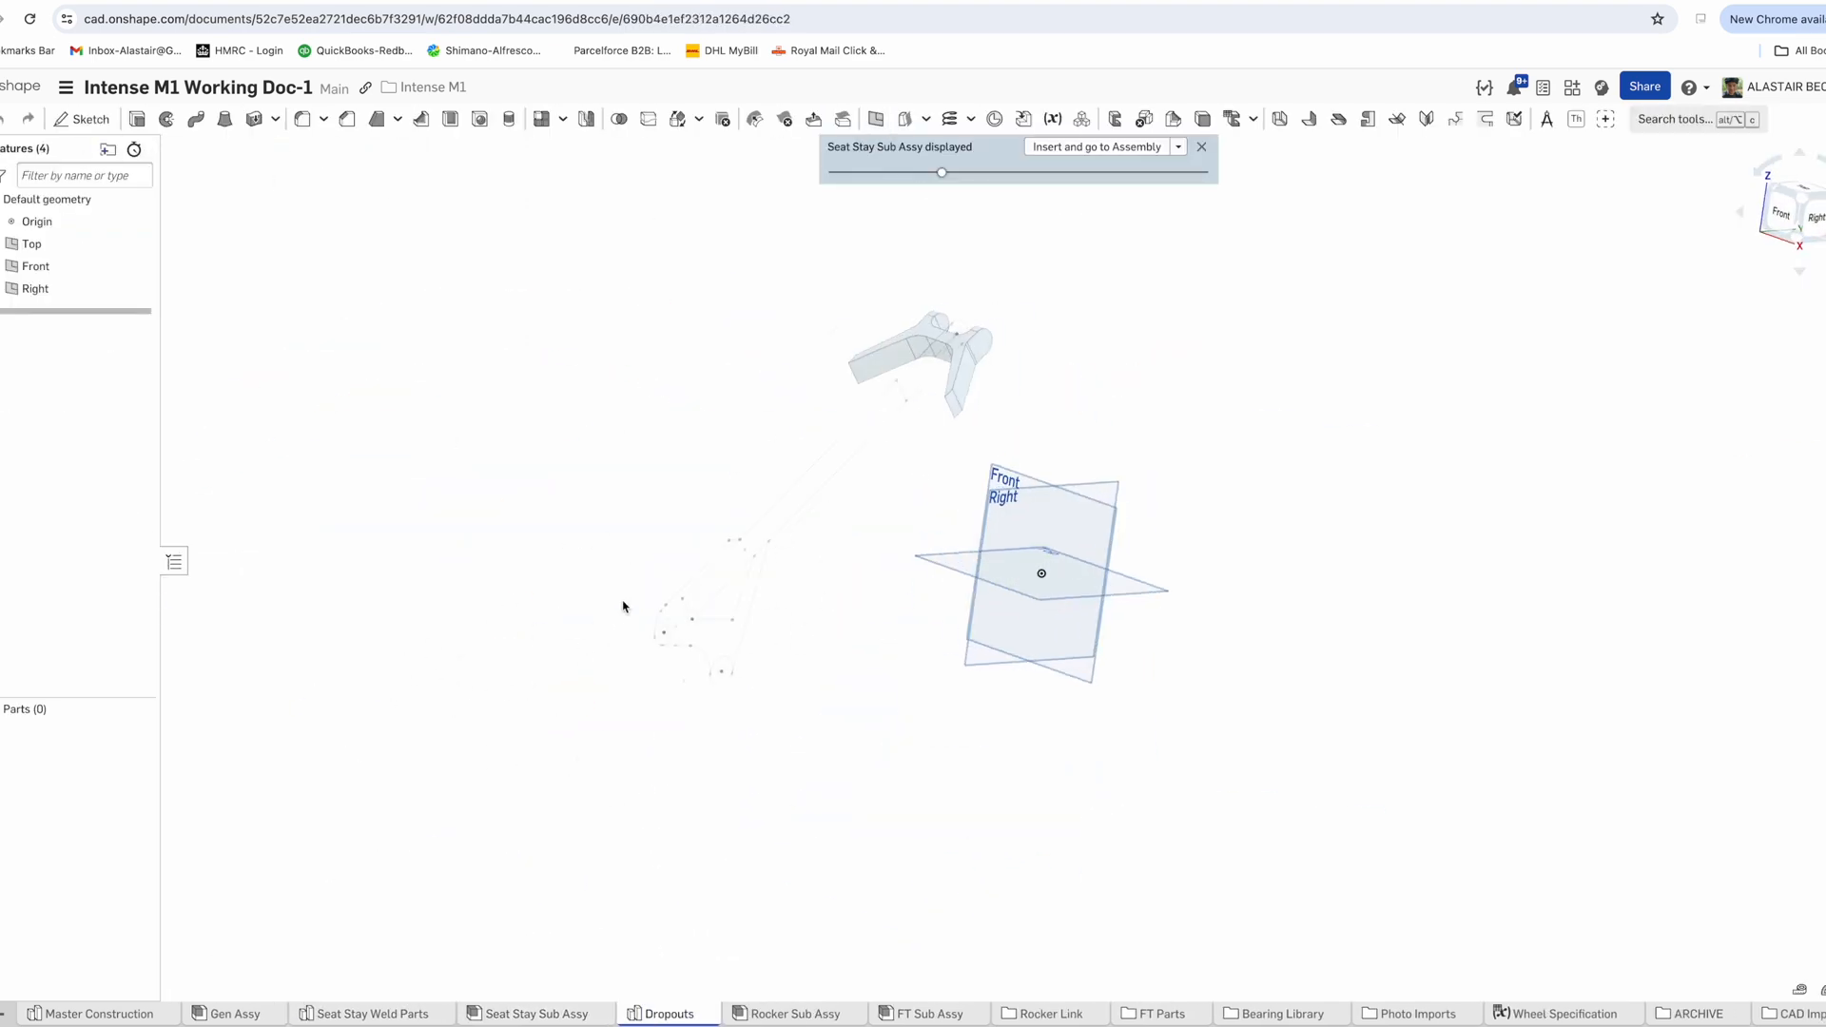
Extrude the three dropout faces of the in-context seat stay sketch with a 75 mm starting offset
left_click(716, 644)
scroll(688, 636, "up", 5)
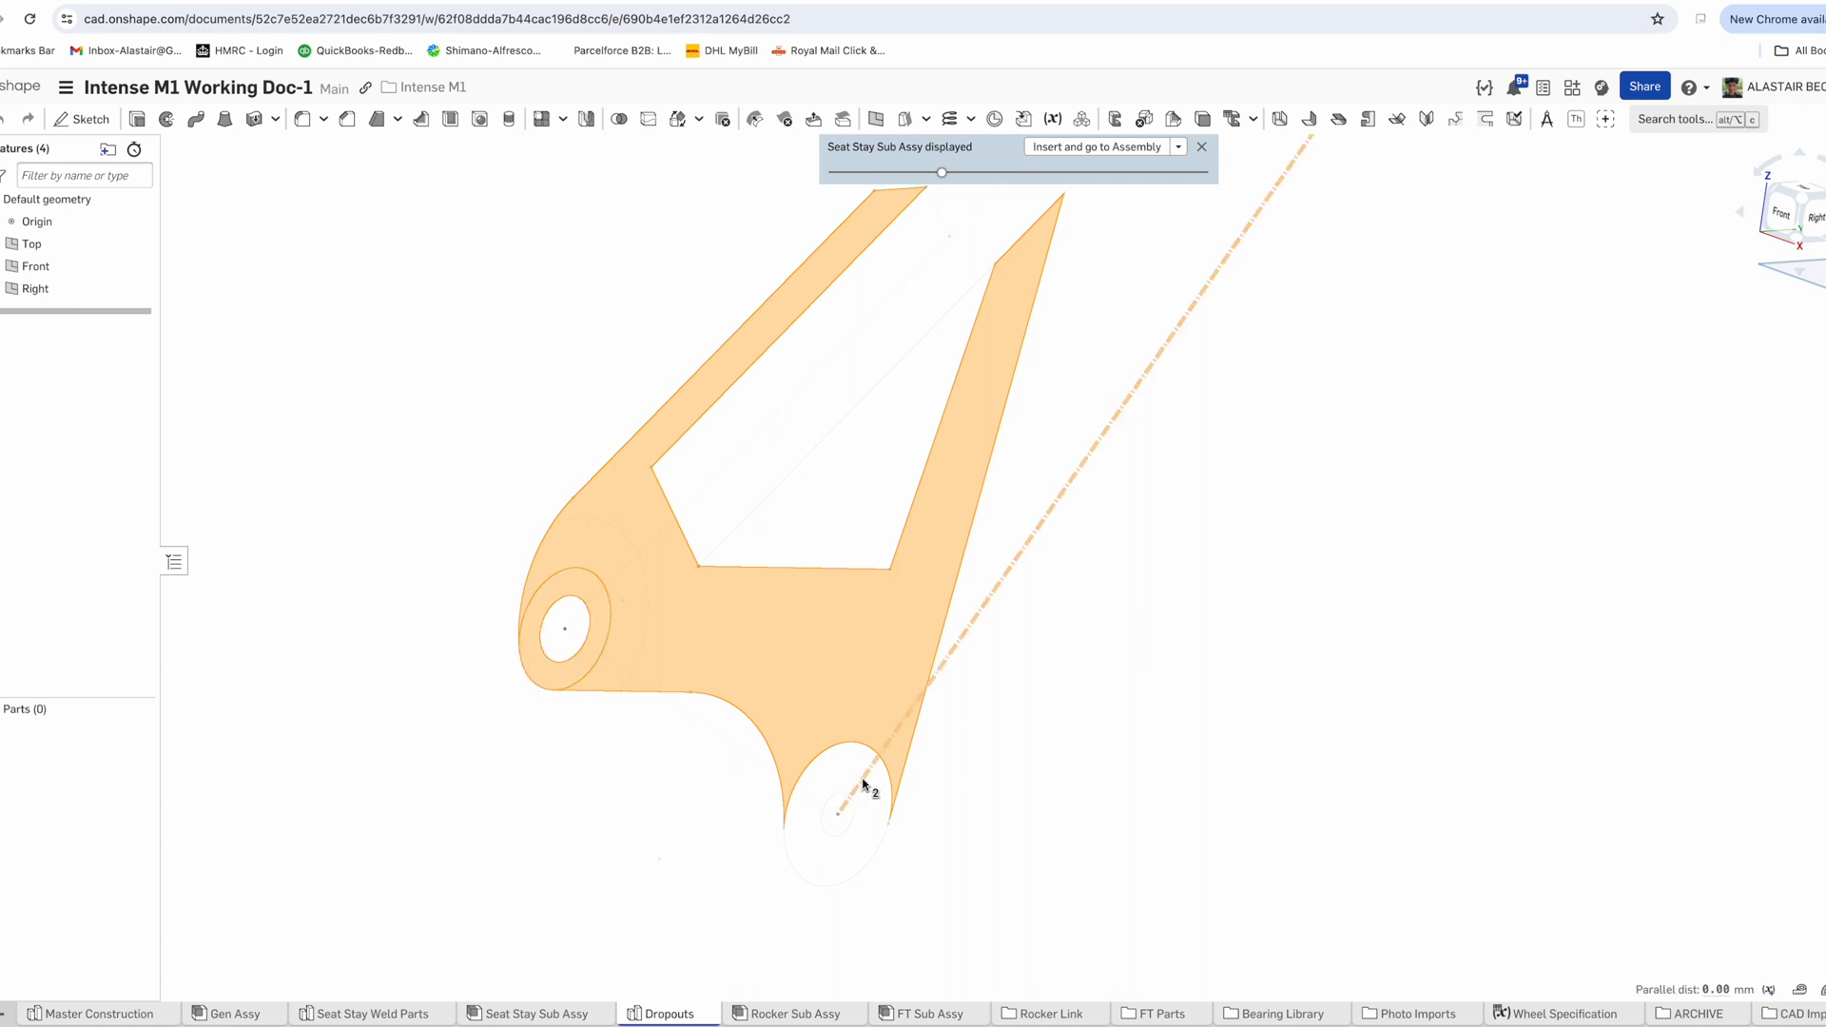
scroll(820, 748, "down", 5)
right_click_drag(872, 400, 751, 376)
left_click(137, 119)
right_click_drag(381, 335, 565, 361)
left_click(252, 456)
type("75")
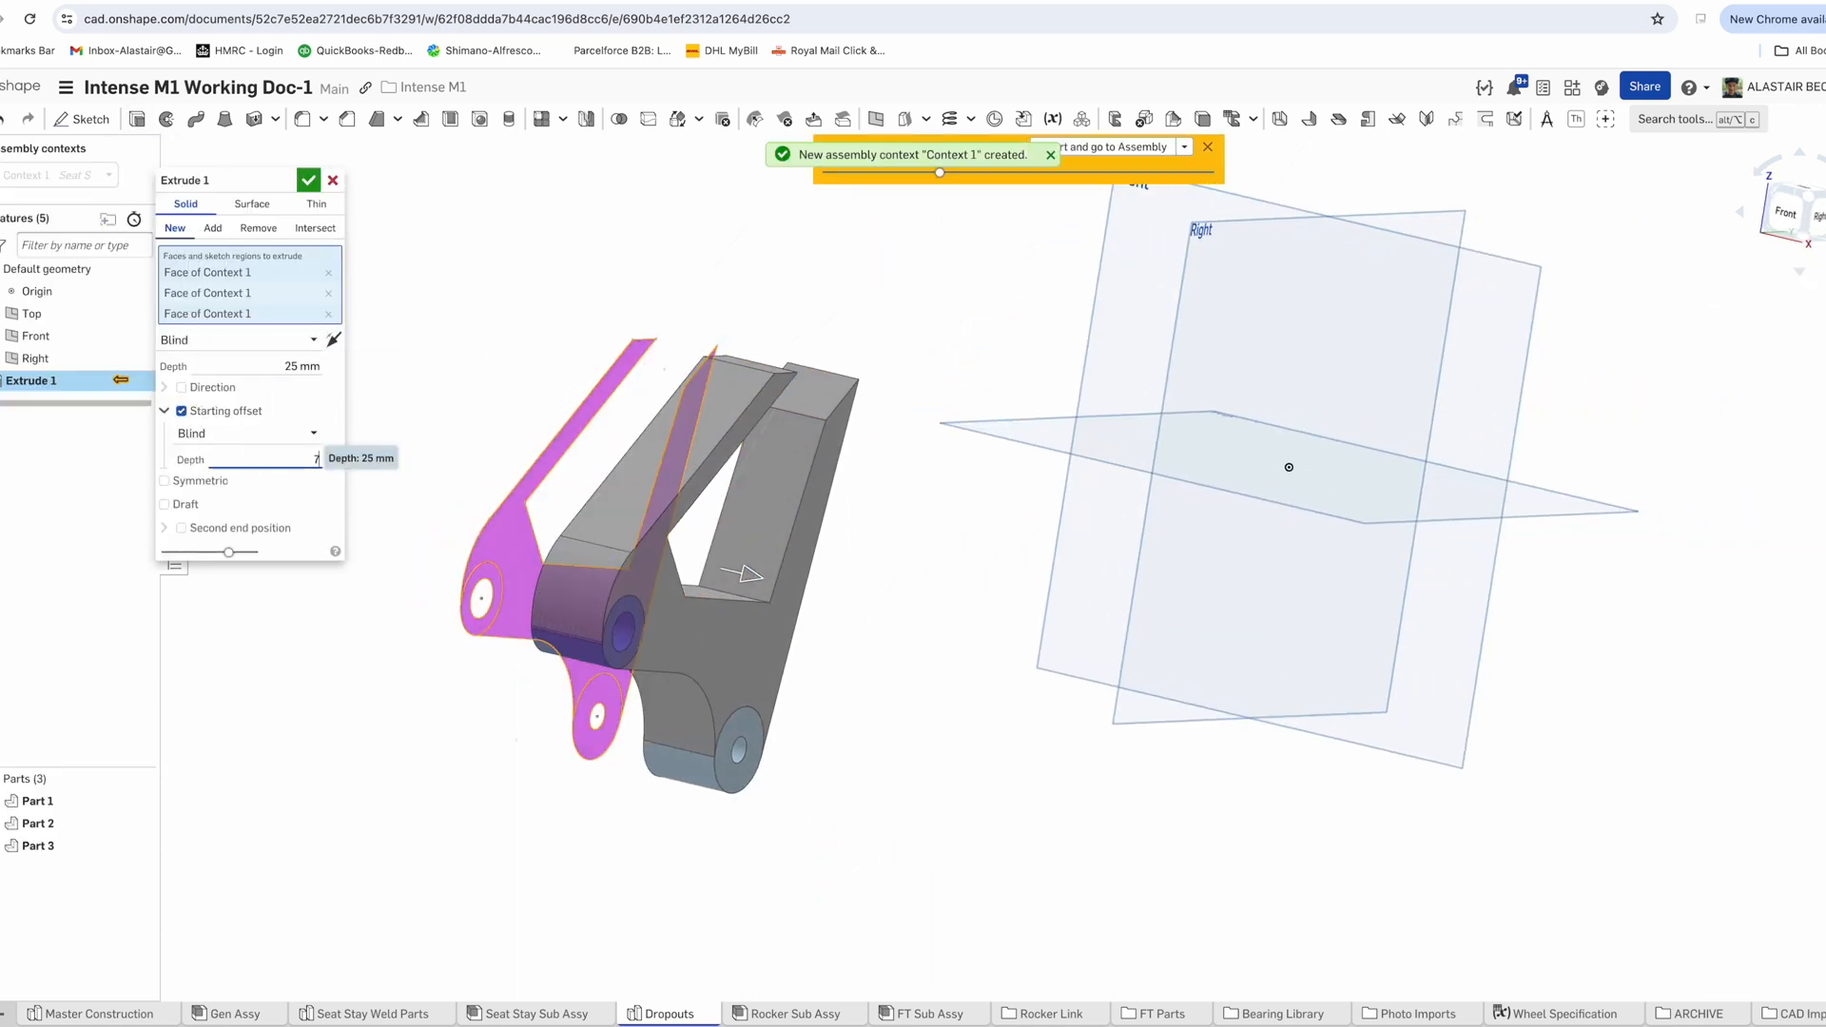
Set the dropout extrusion depth to 8 mm and accept the feature
left_click(266, 365)
right_click_drag(552, 436, 722, 449)
type("8")
key("Return")
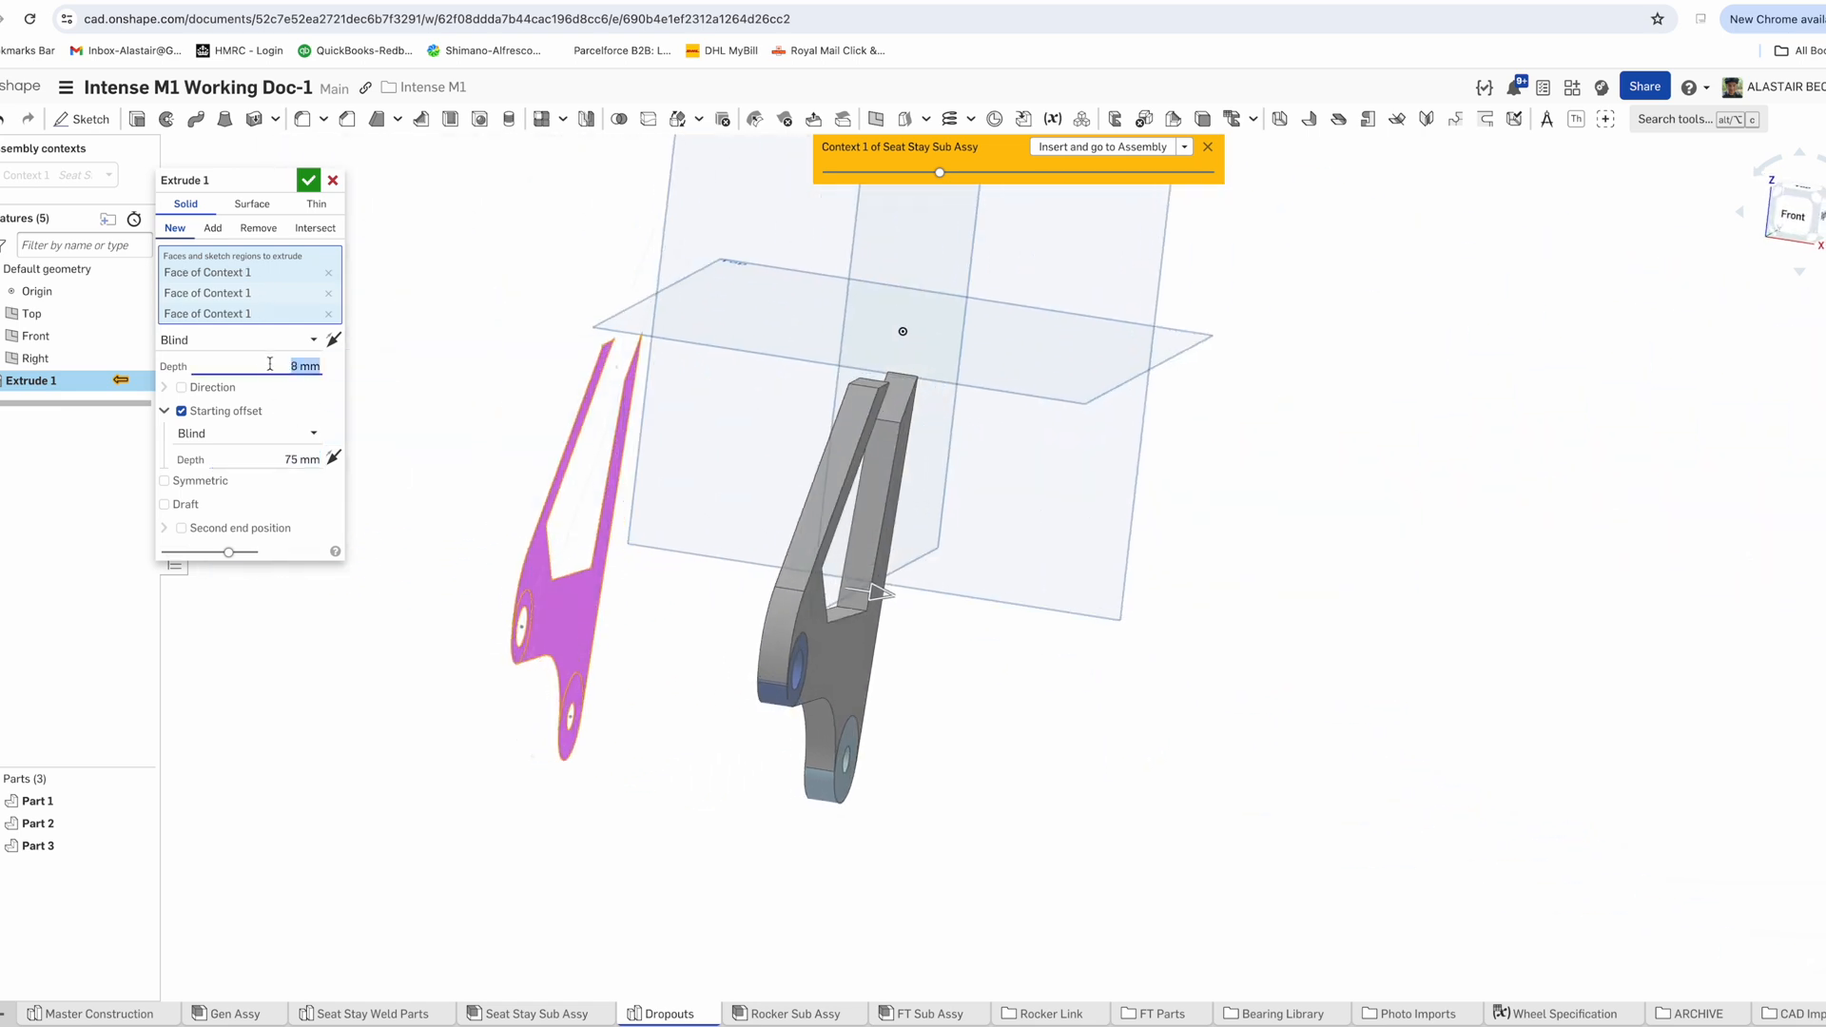
left_click(308, 180)
scroll(763, 571, "down", 3)
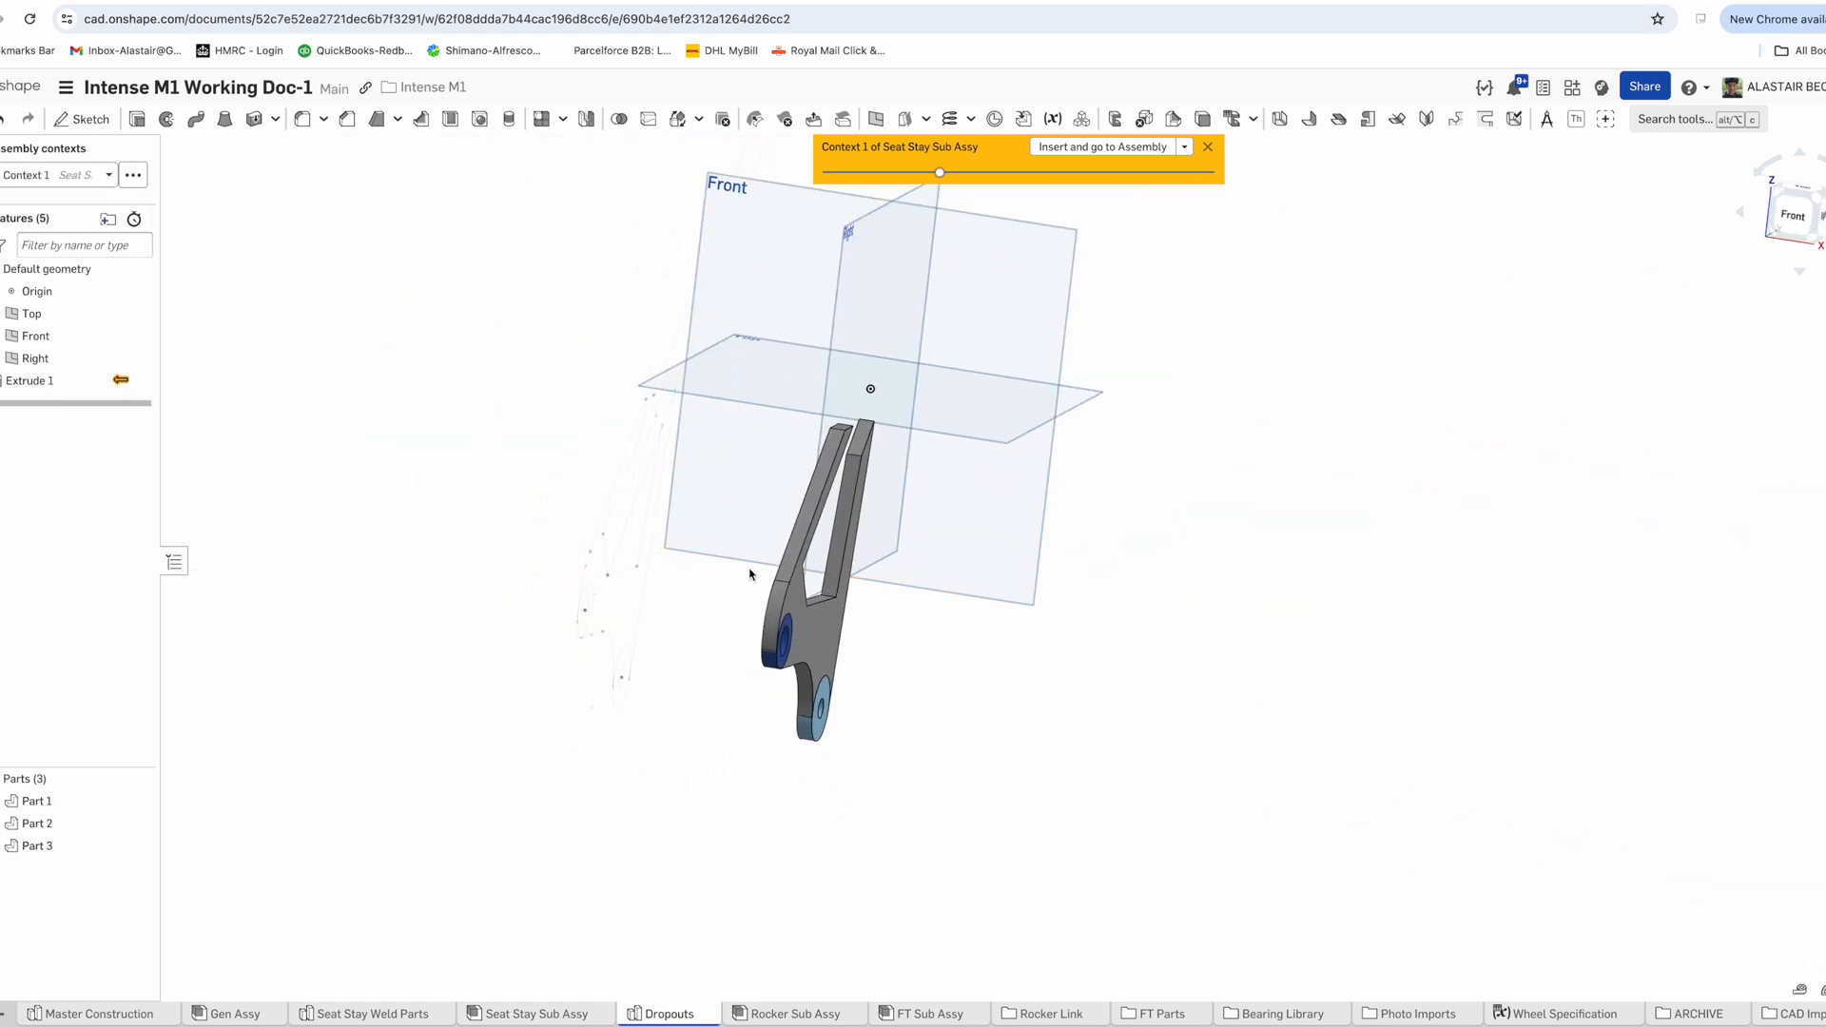
Join the dropout plate and its two ring bodies into one part with a Boolean union
right_click_drag(761, 573, 676, 541)
left_click(620, 120)
left_click(805, 651)
left_click(816, 694)
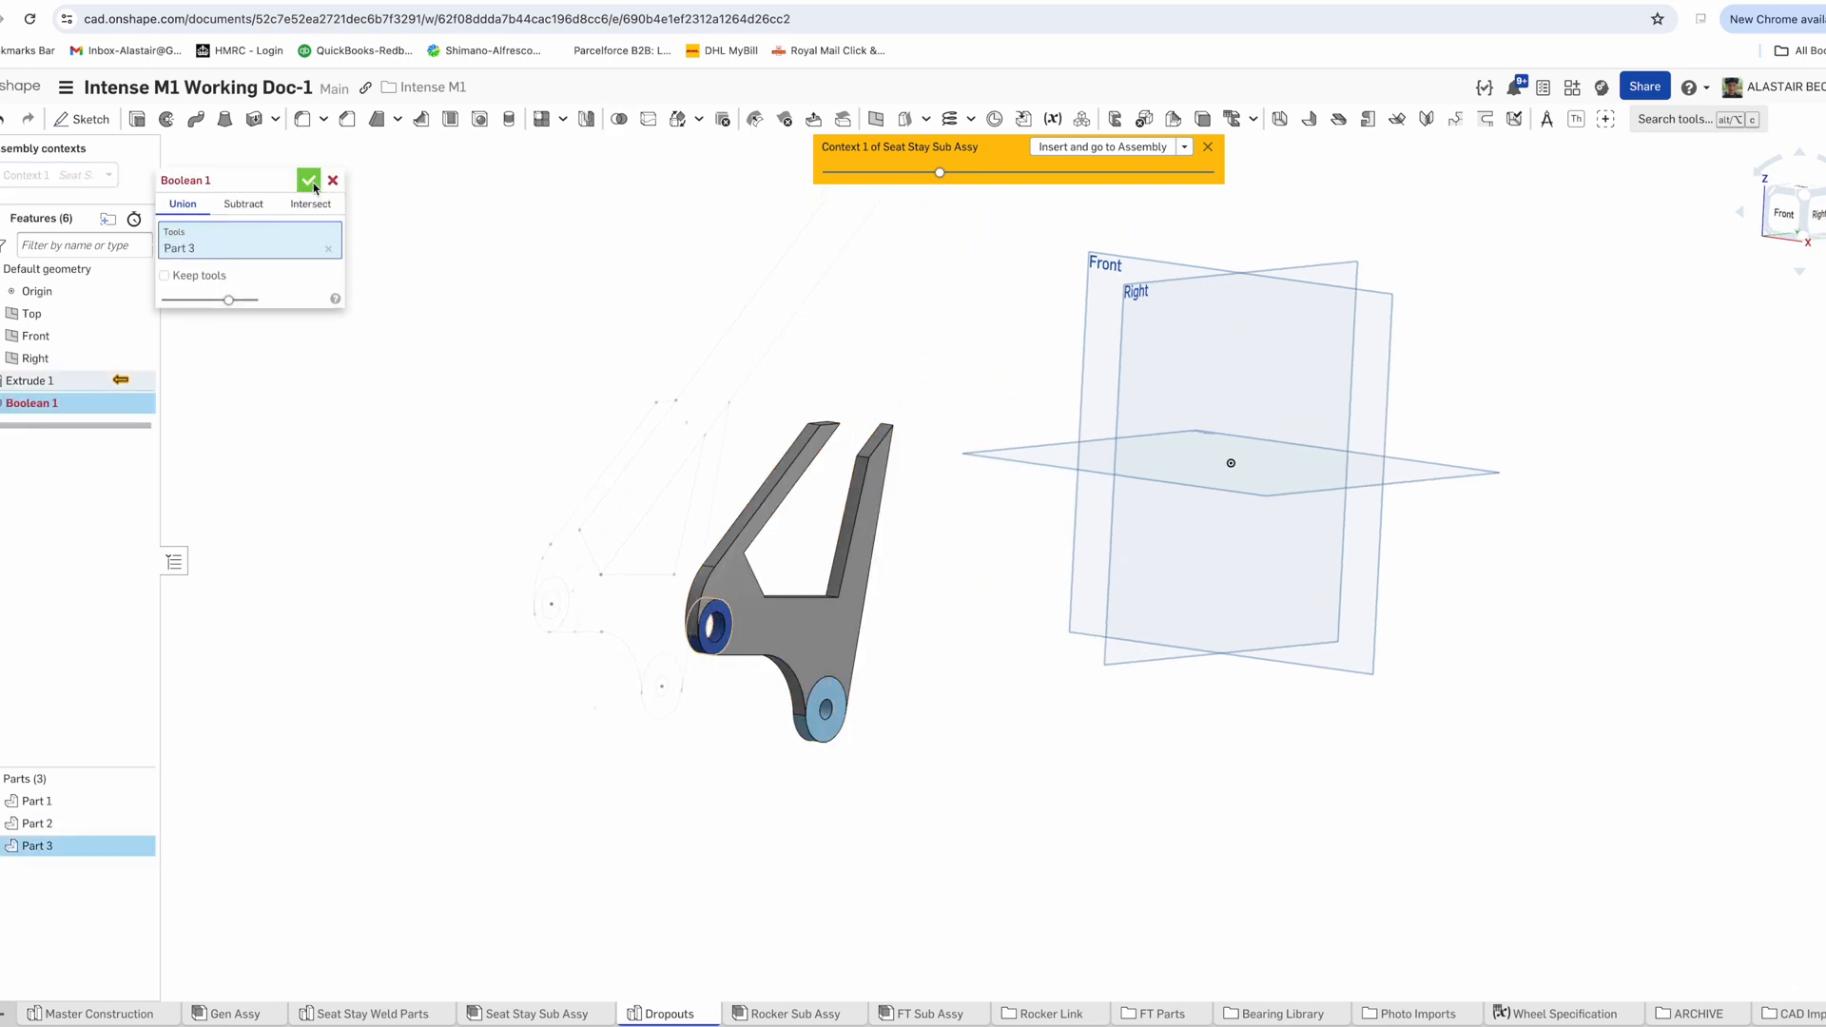
left_click(54, 801)
left_click(308, 179)
Rename the merged part as DS Dropout
right_click(90, 801)
left_click(139, 463)
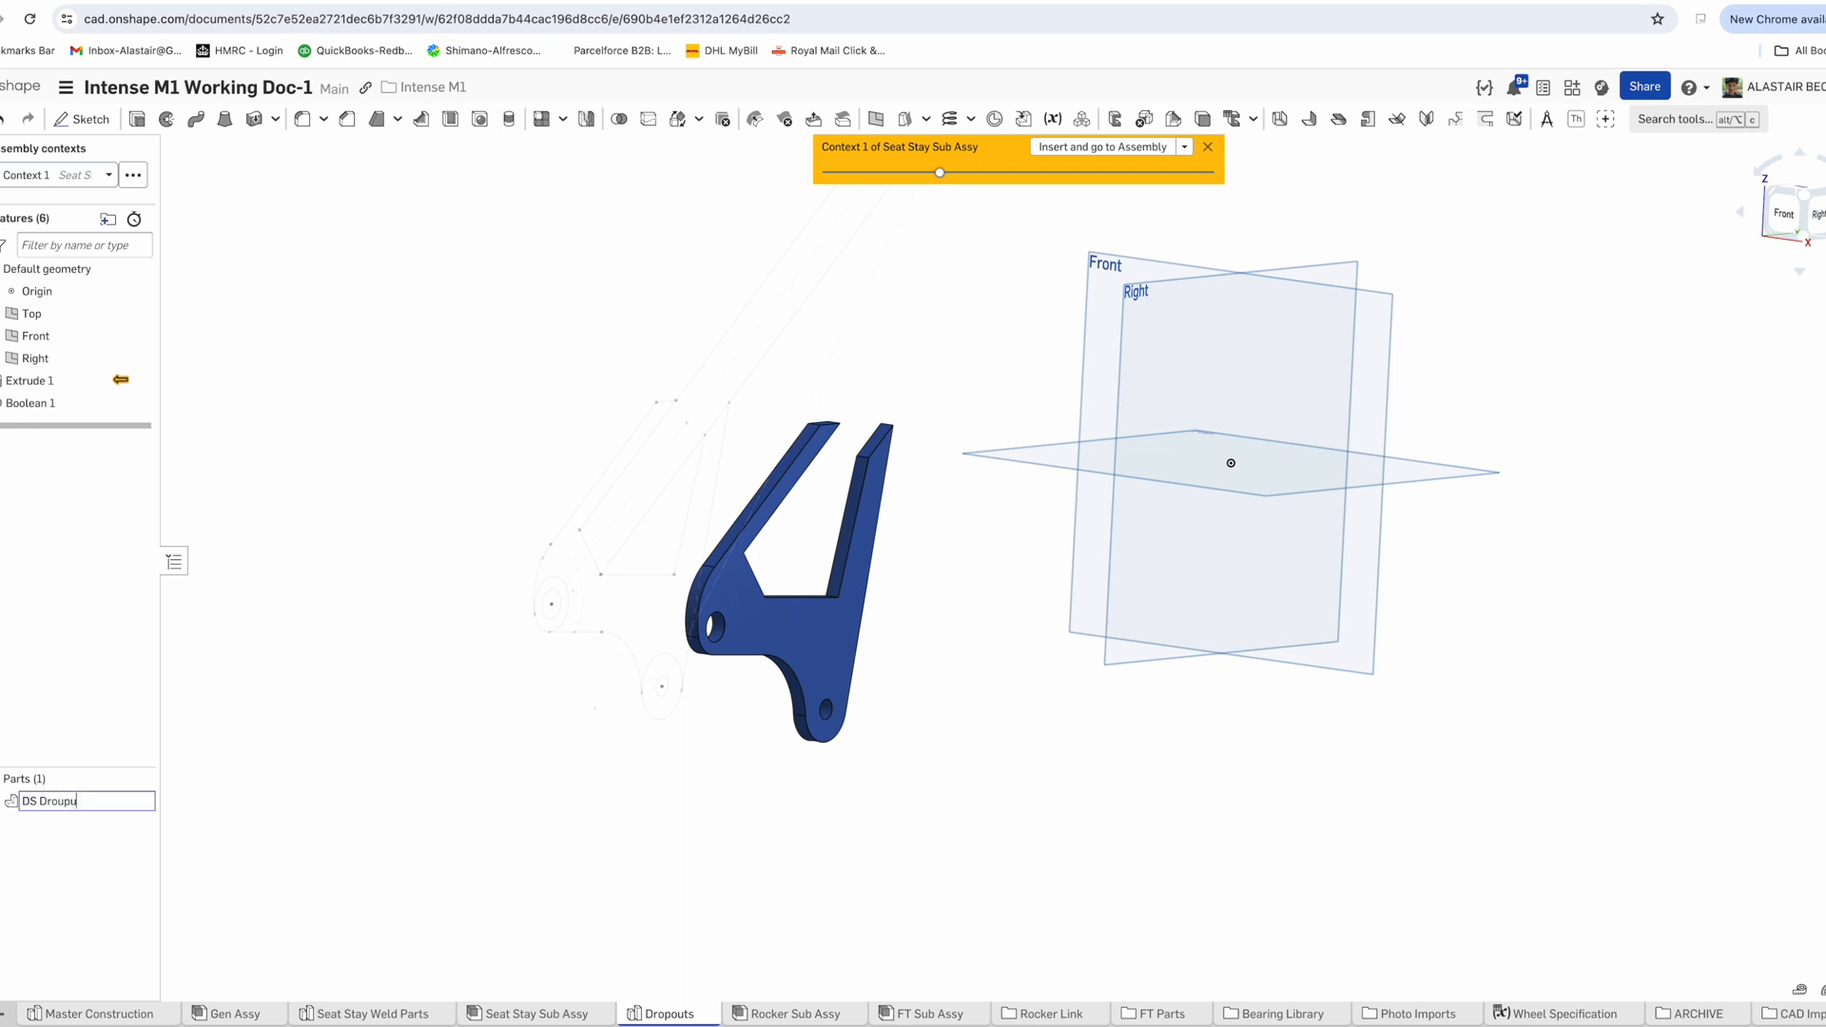
right_click_drag(913, 609, 812, 624)
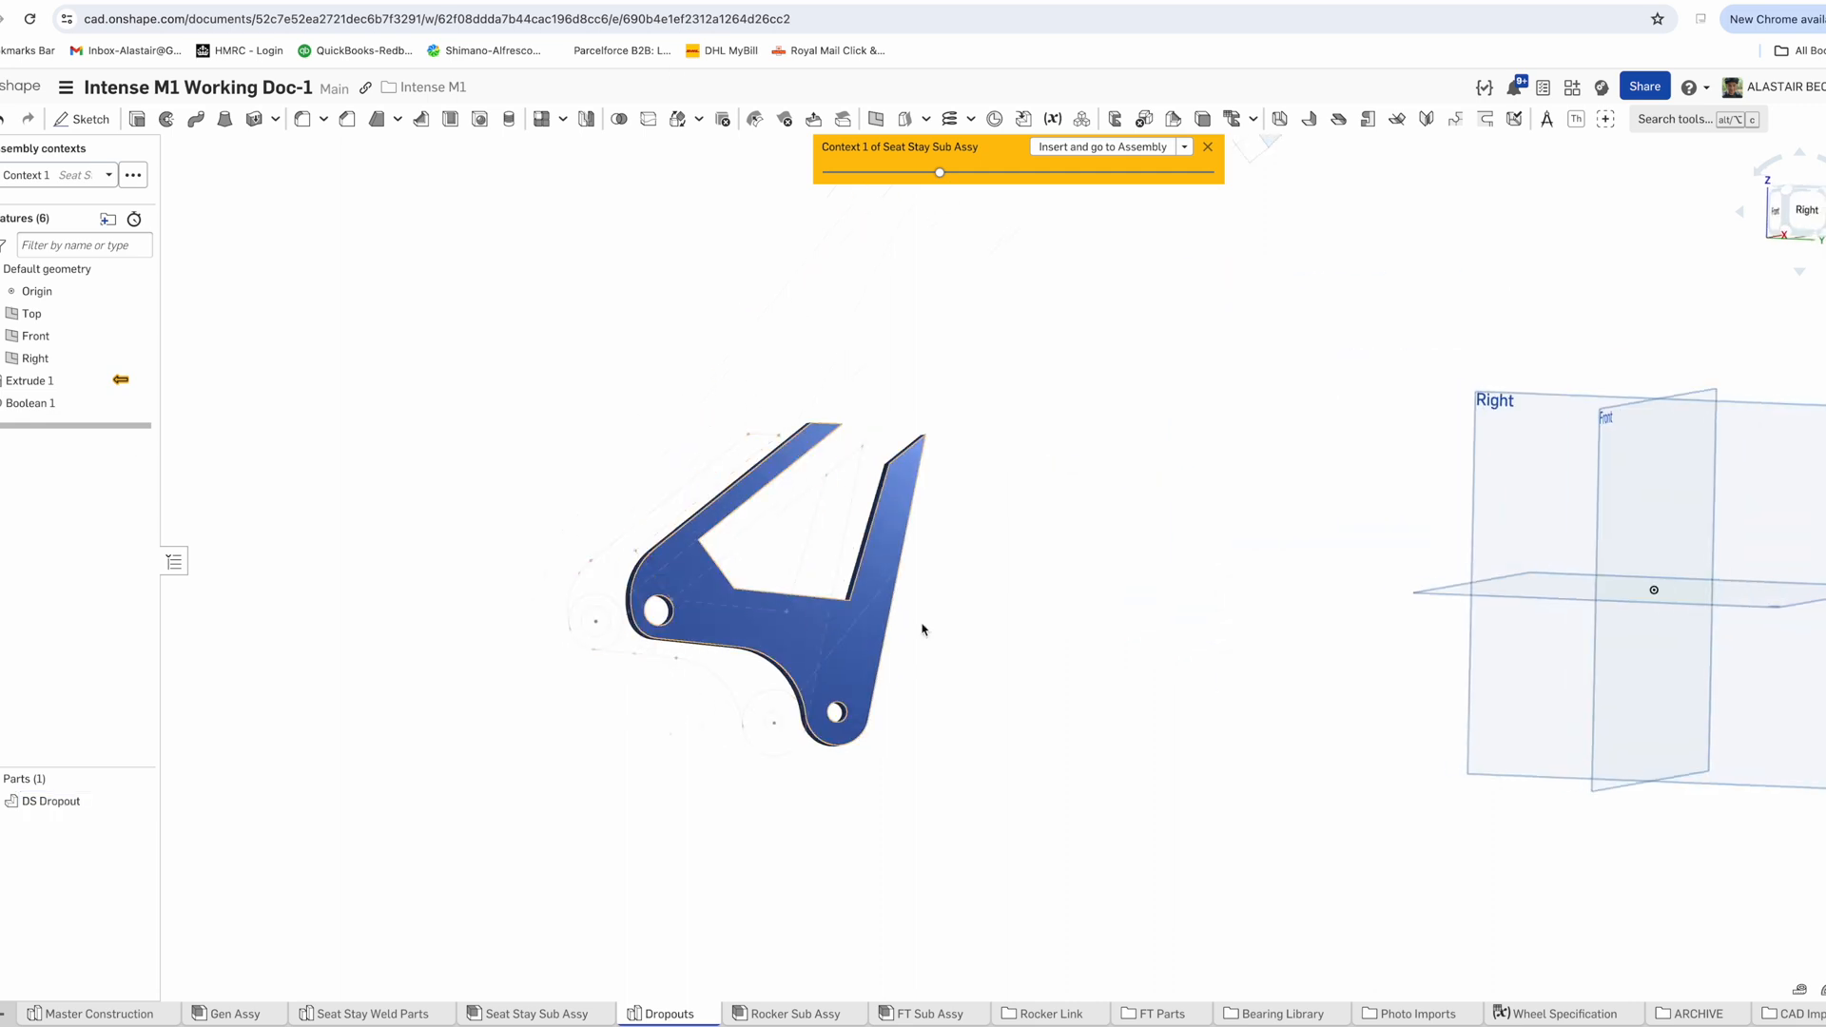
Insert the DS Dropout part into the Seat Stay Sub Assy and return to that assembly
left_click(1804, 211)
scroll(827, 380, "down", 3)
left_click(1102, 147)
left_click(637, 642)
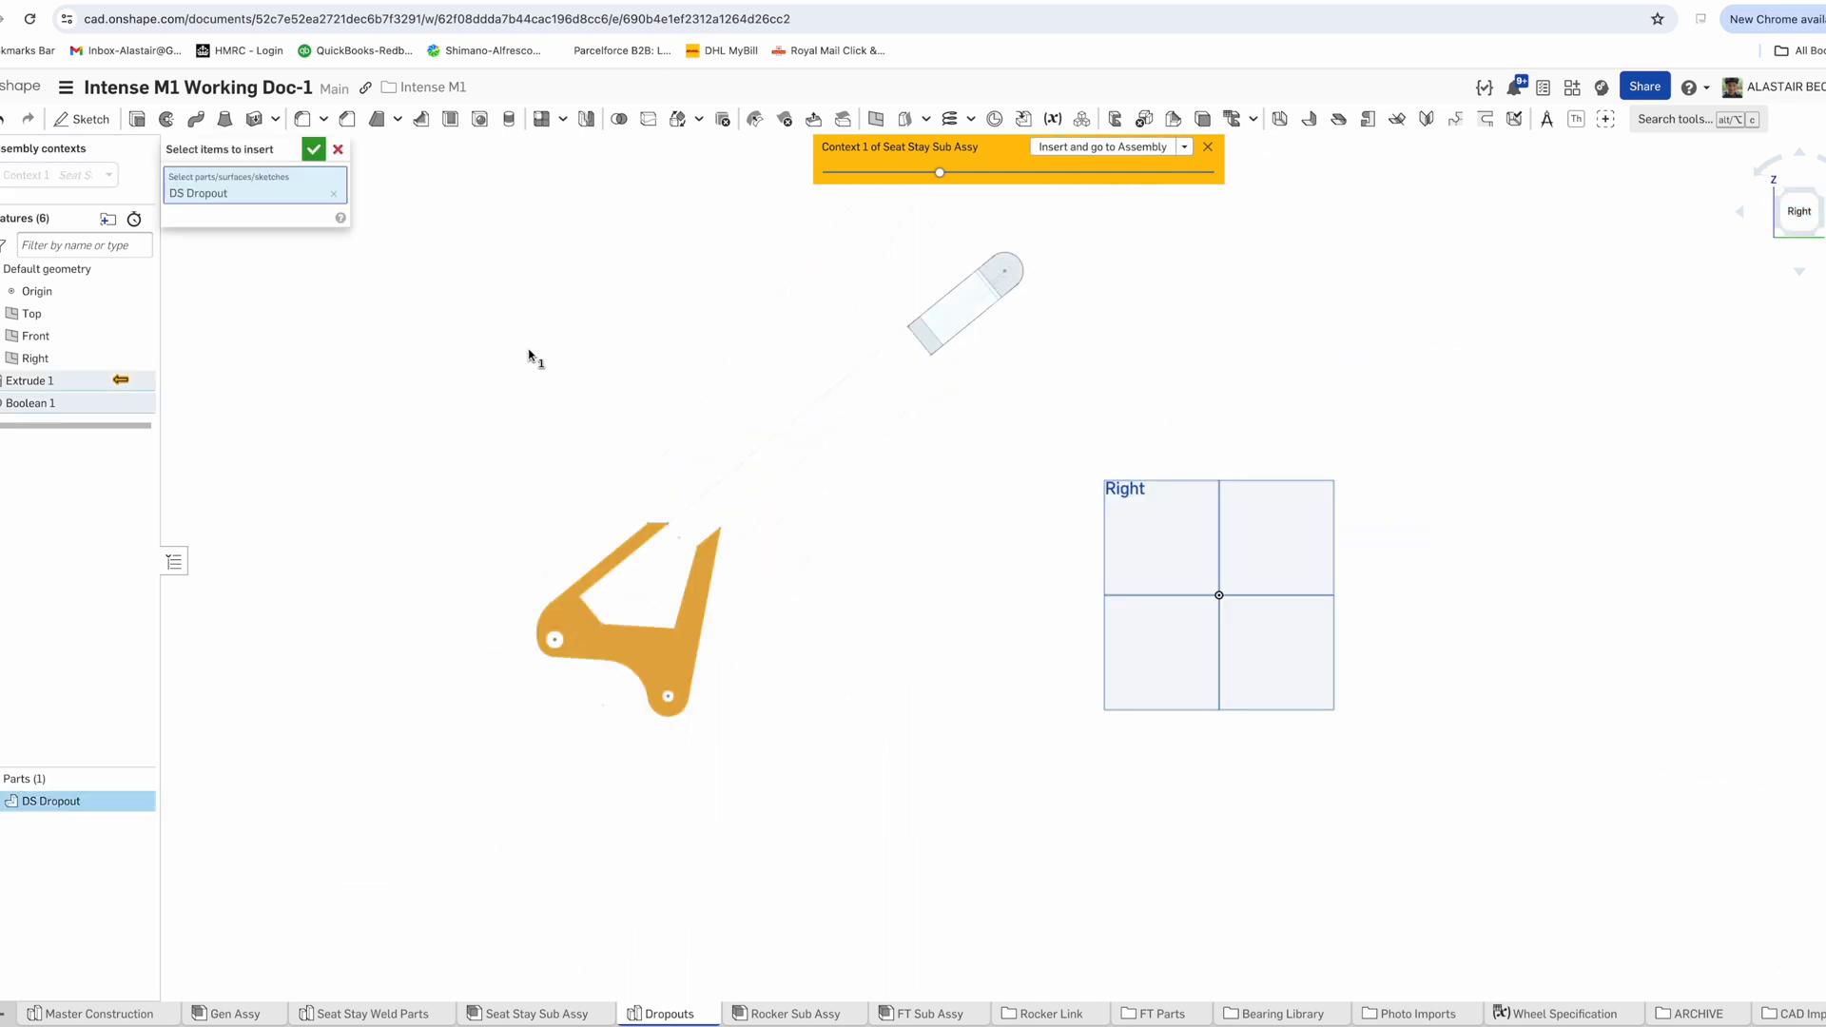
left_click(315, 150)
right_click(67, 366)
left_click(143, 519)
right_click(86, 342)
left_click(141, 513)
right_click_drag(665, 475, 526, 329)
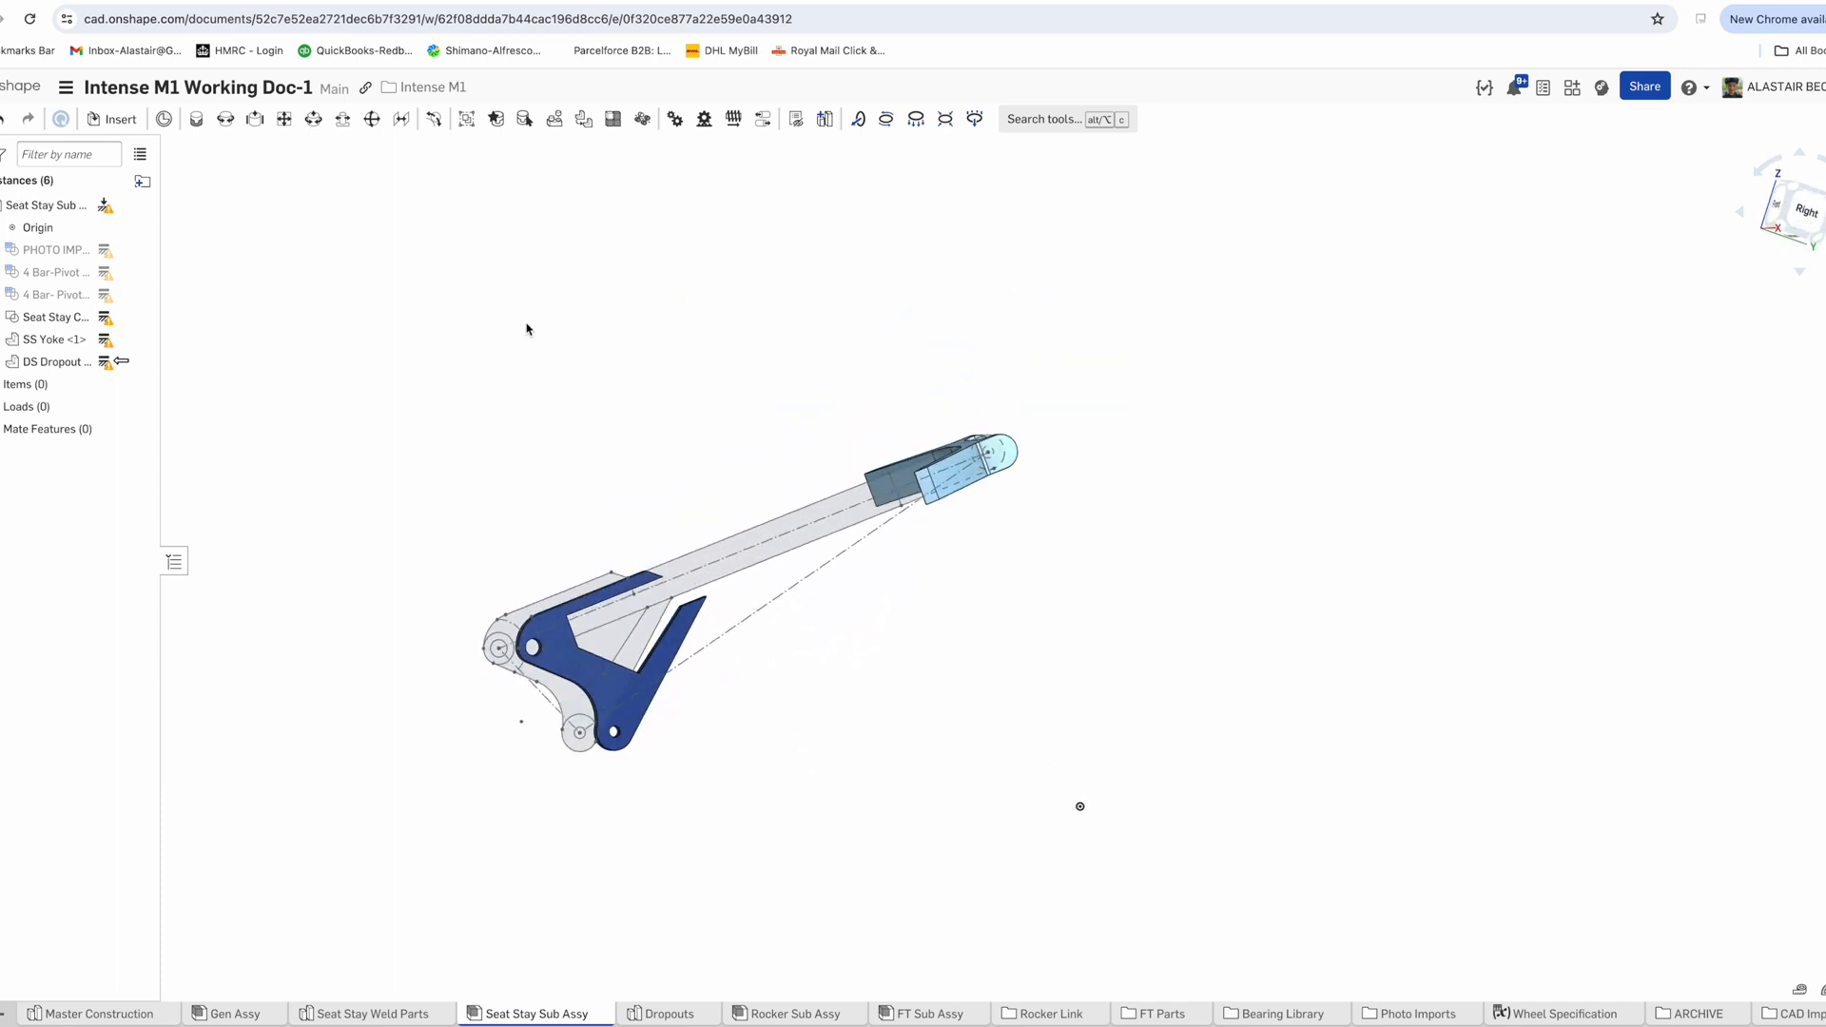
Create a new in-context part studio located at the origin of the Seat Stay Sub Assy
left_click(825, 119)
left_click(38, 229)
left_click(314, 150)
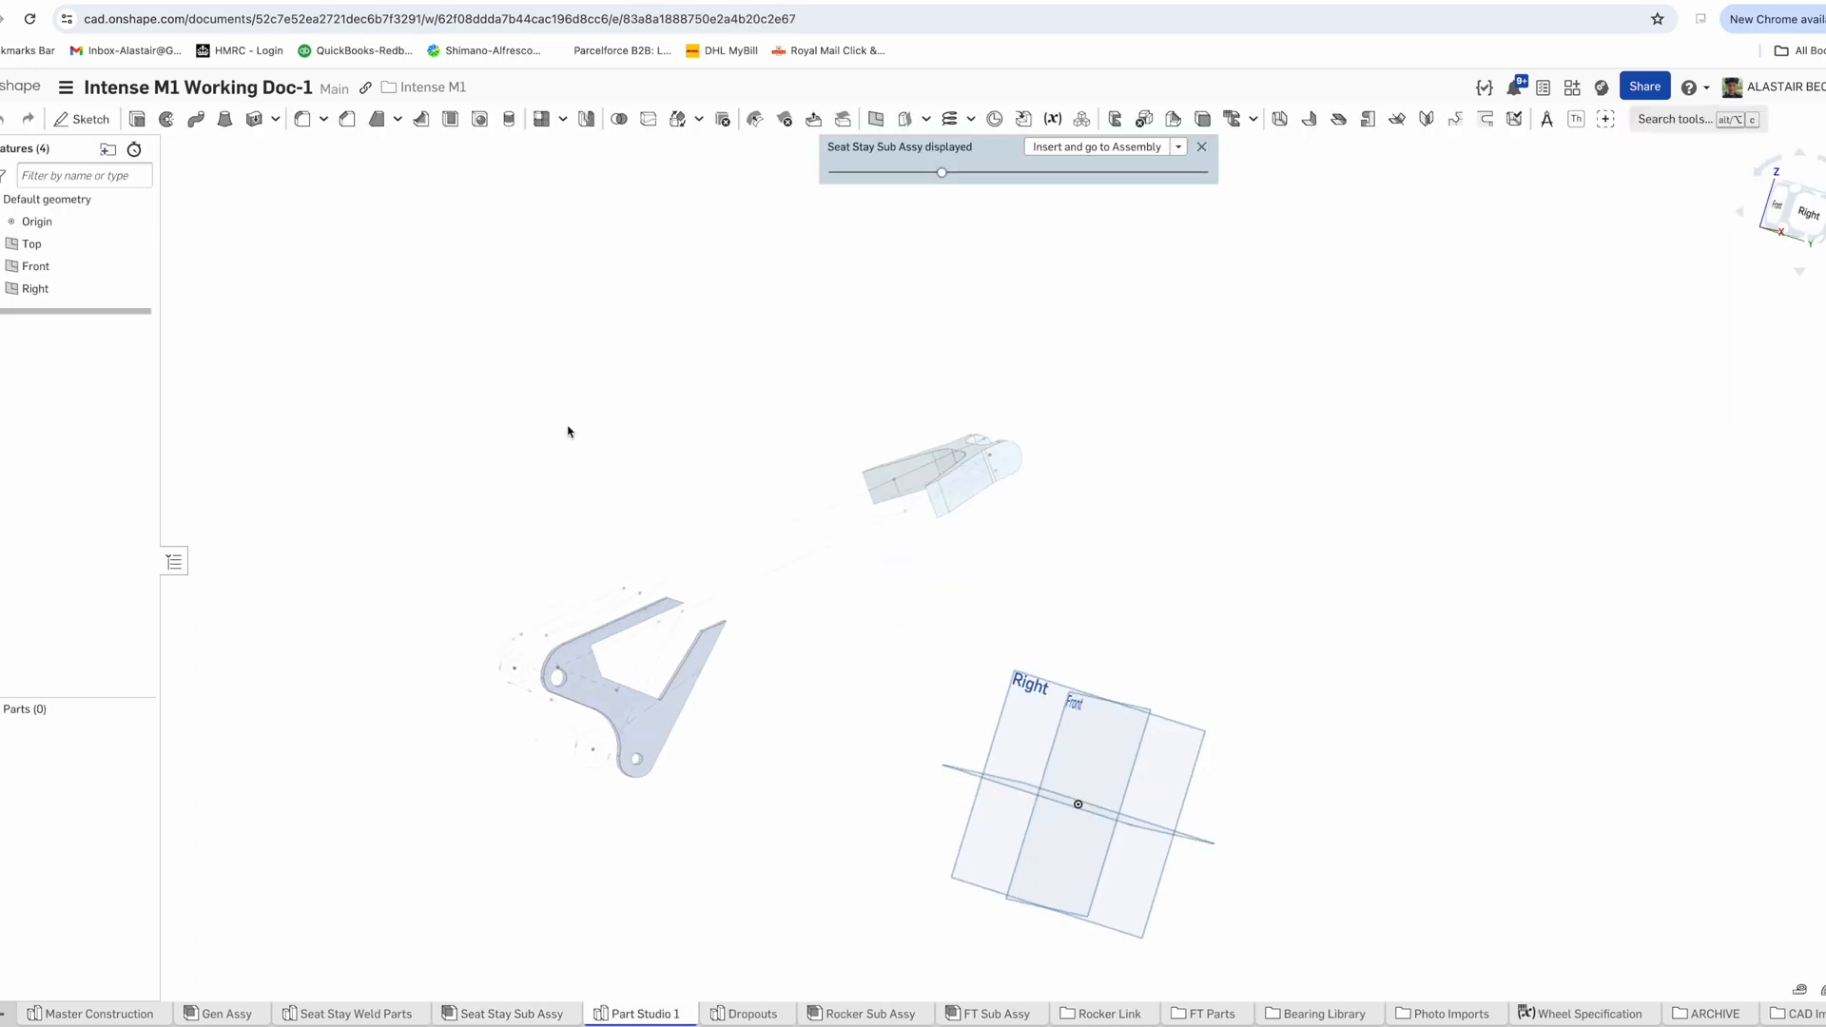
Create a line-angle plane at 0° through the long construction line joining the upper pivot and the dropout
left_click(876, 118)
left_click(865, 533)
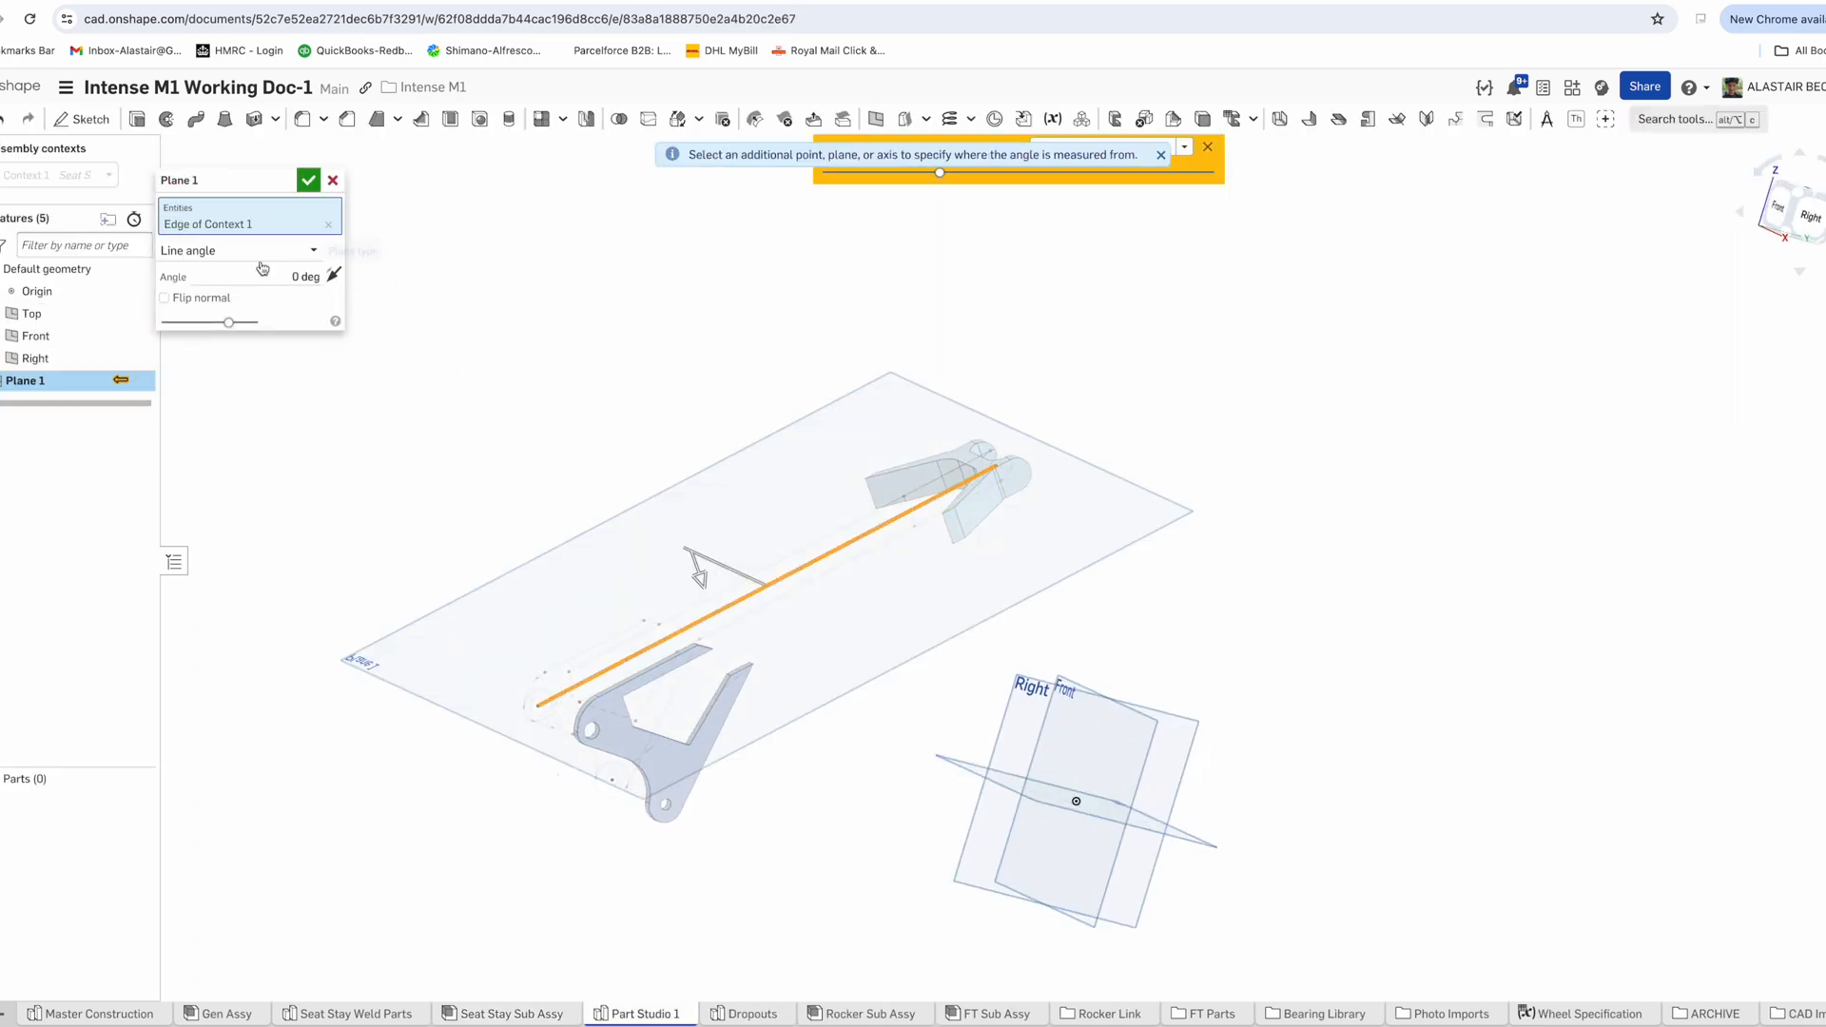
left_click(310, 175)
Sketch a construction line about 259 mm long on the new plane, from the yoke's leg down to the dropout
left_click(88, 126)
left_click(613, 538)
right_click_drag(666, 533, 1279, 471)
right_click(1300, 468)
left_click(1360, 651)
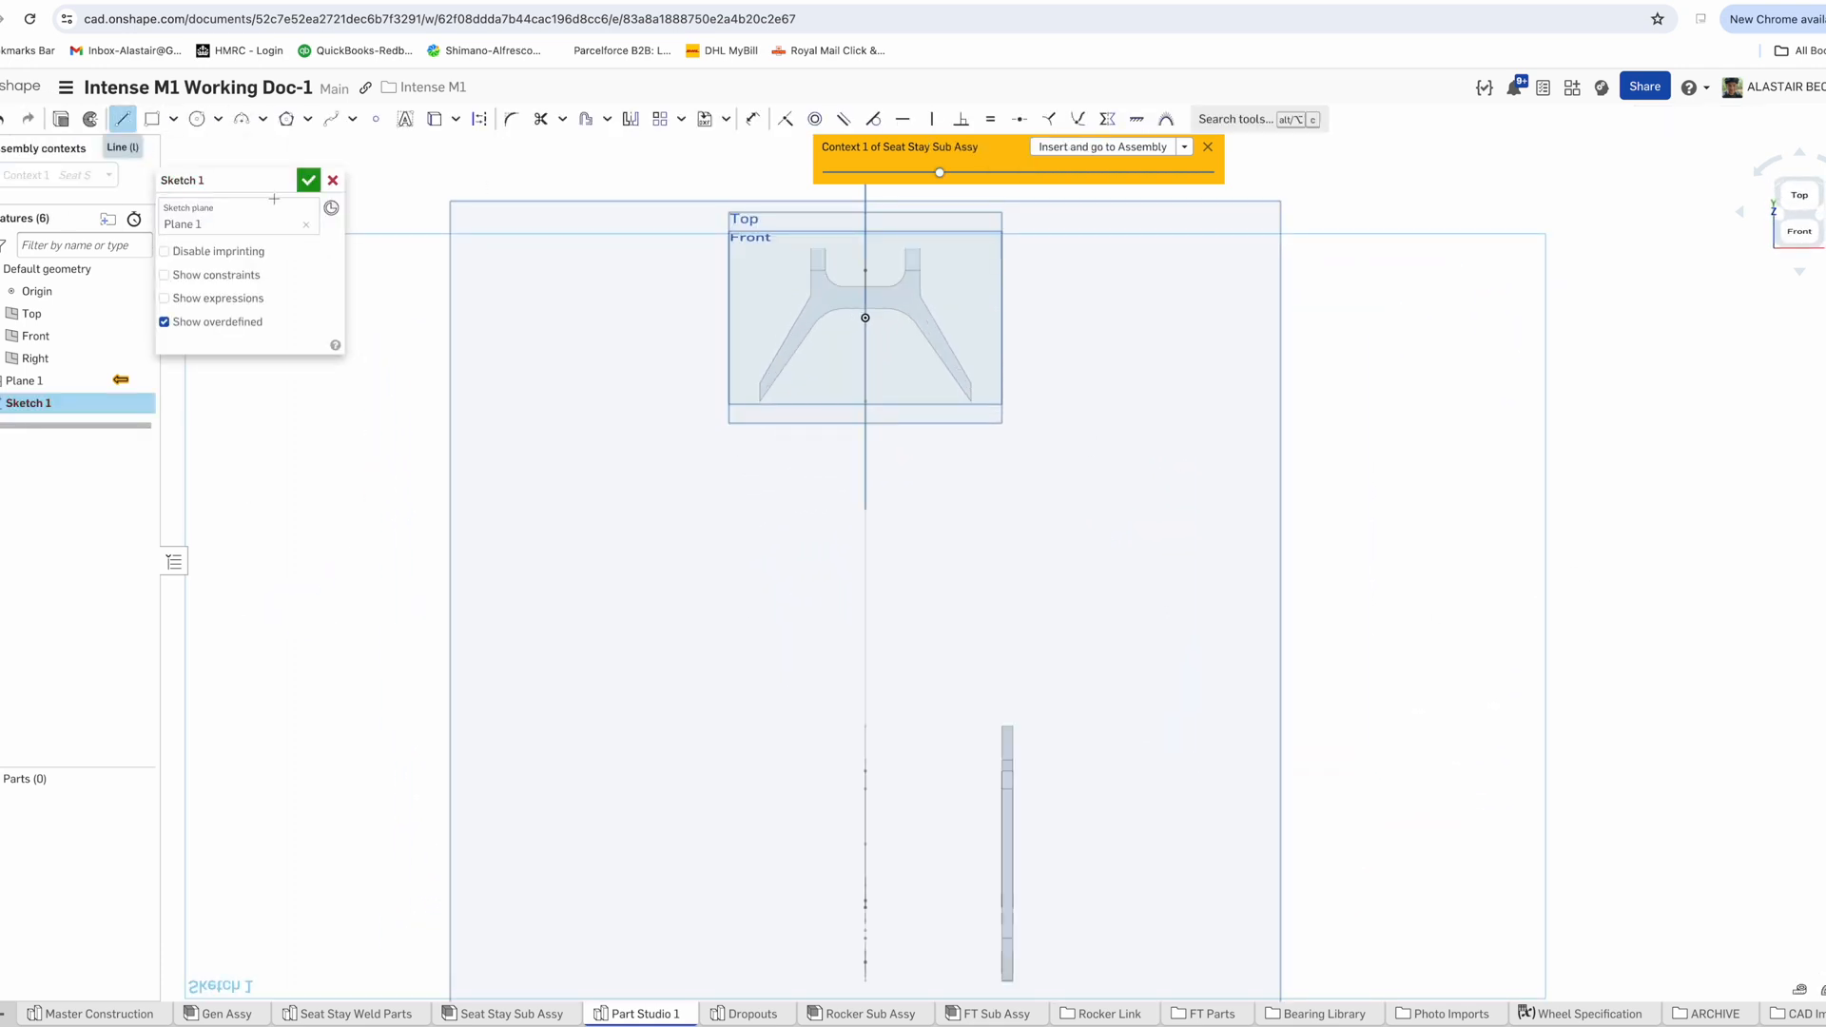
left_click(123, 121)
left_click(931, 329)
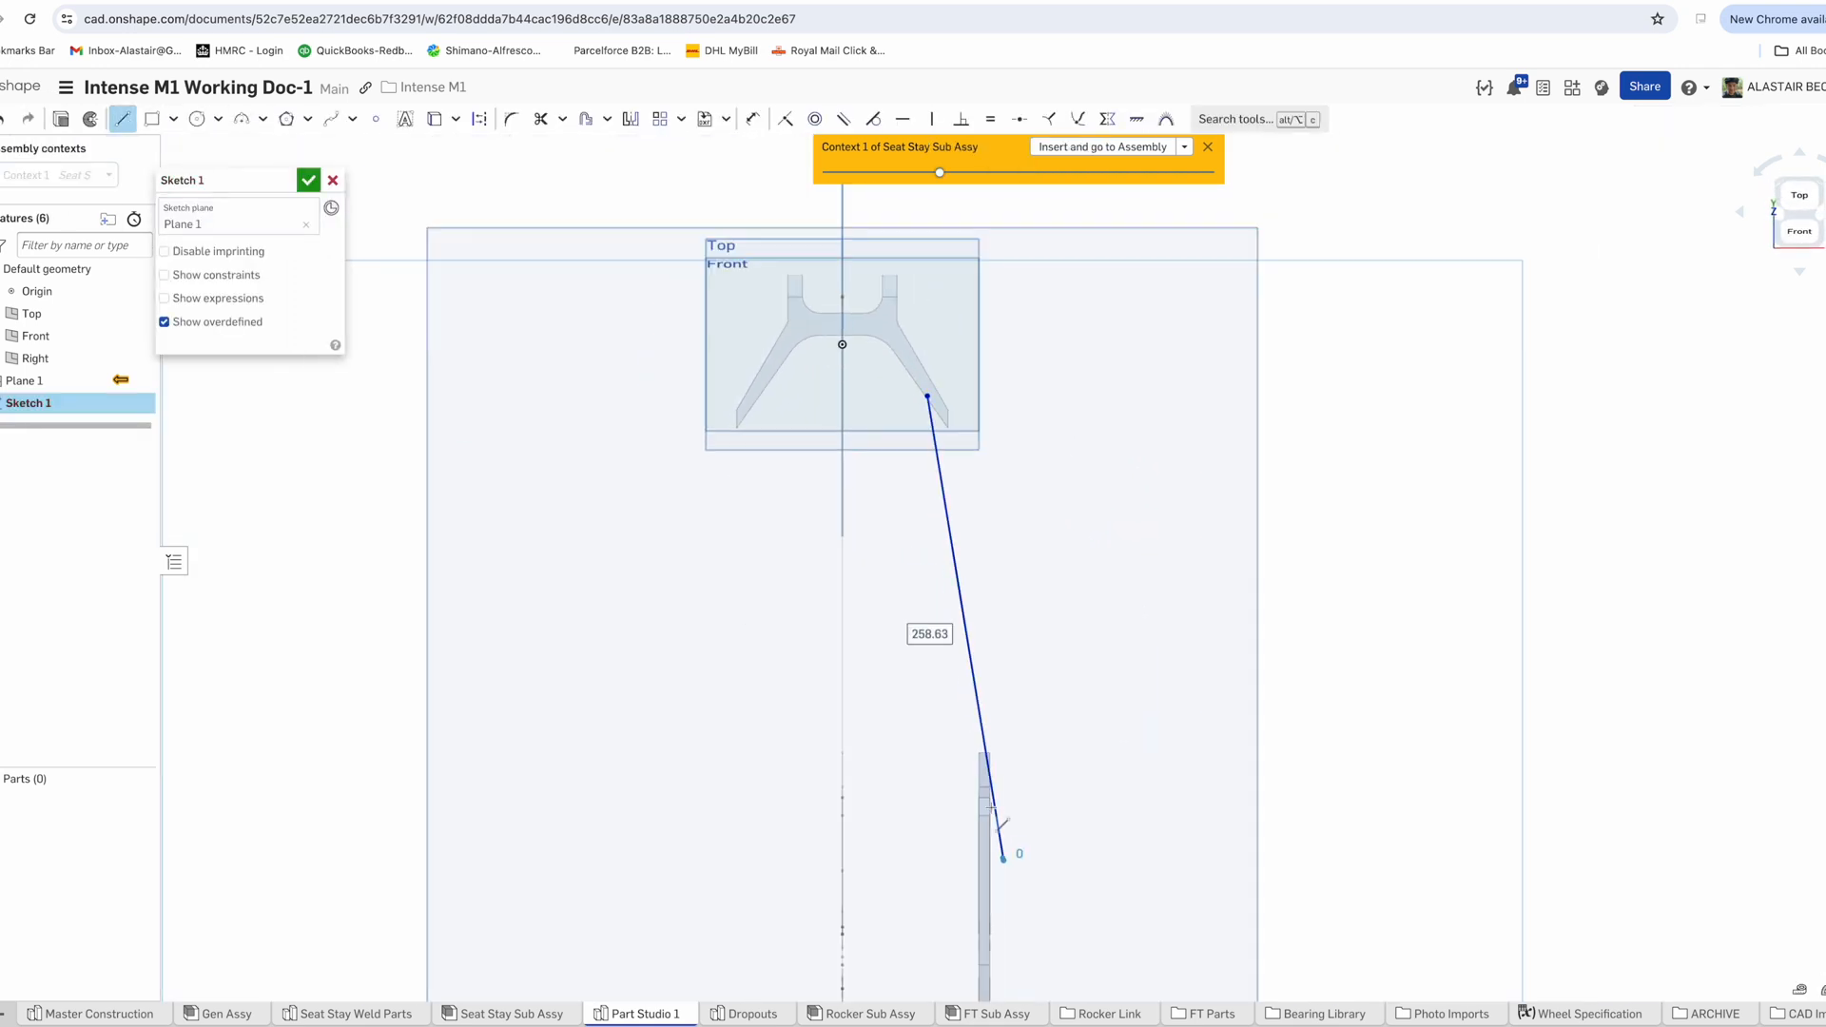
left_click(1003, 859)
scroll(951, 419, "up", 2)
key("q")
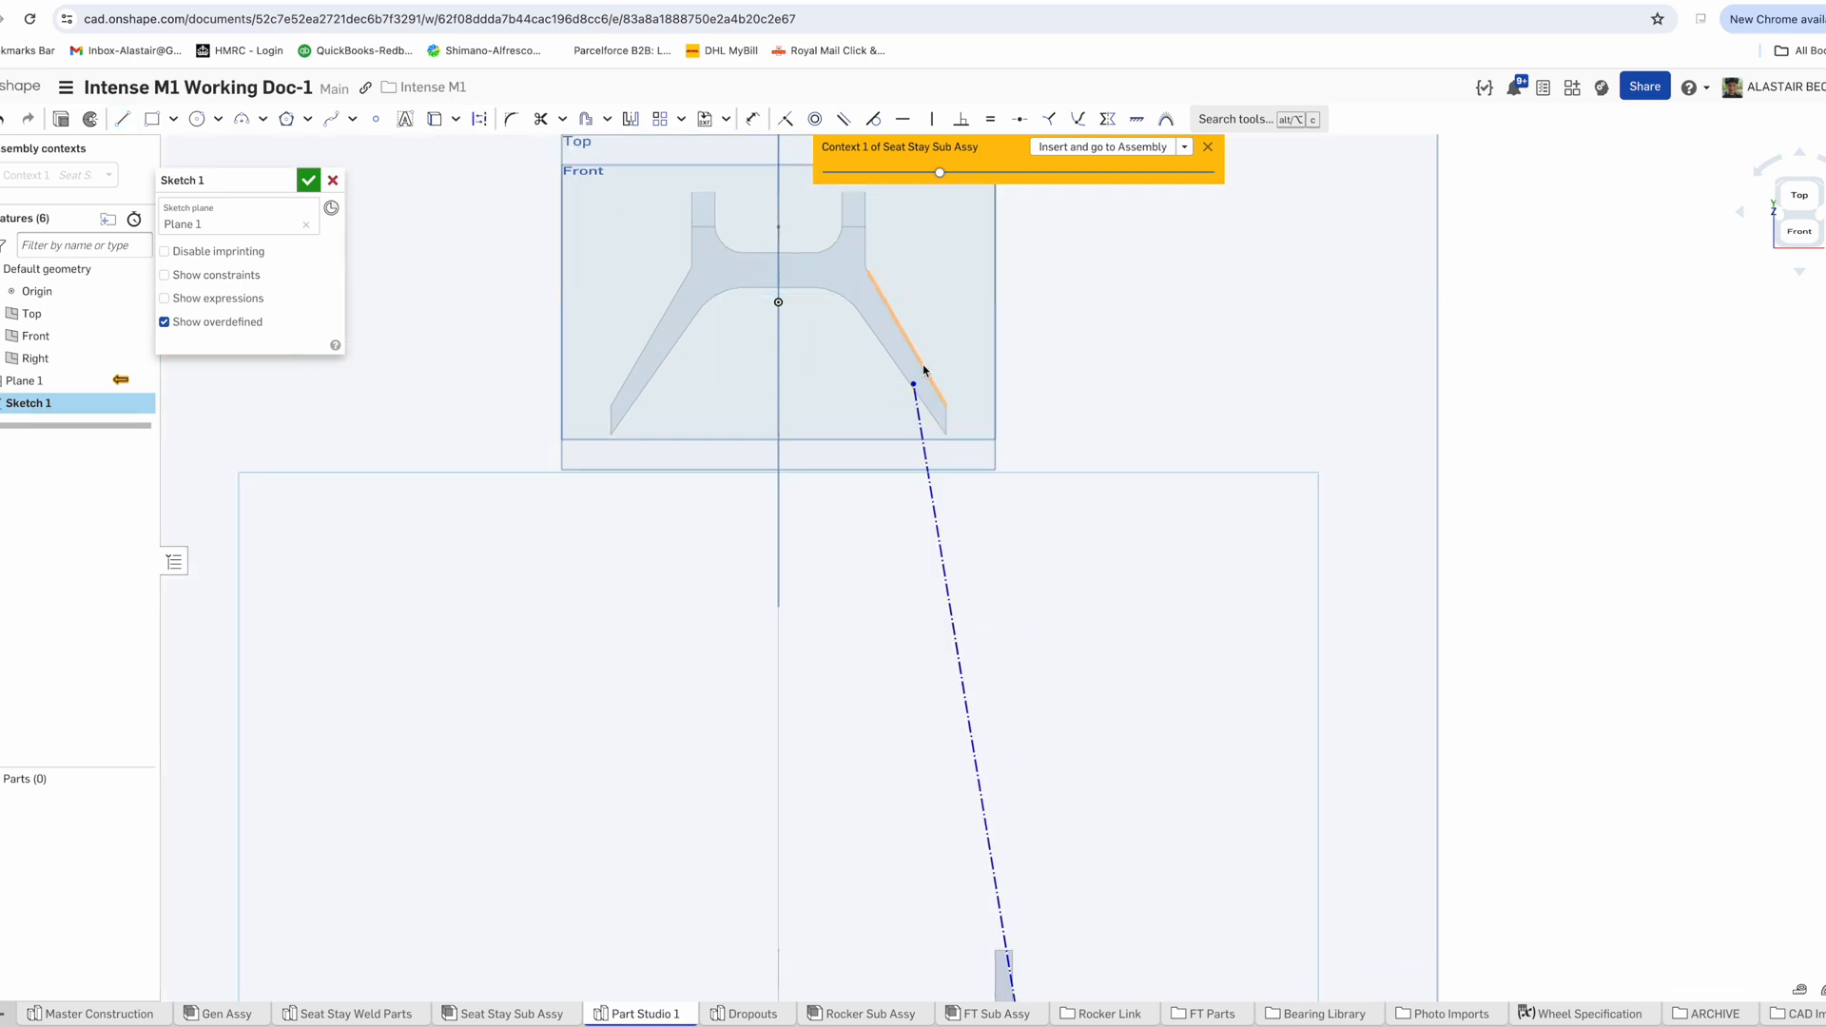
Offset the construction line 8 mm to both sides and make the outer line coincident with the yoke leg's tip
left_click(977, 749)
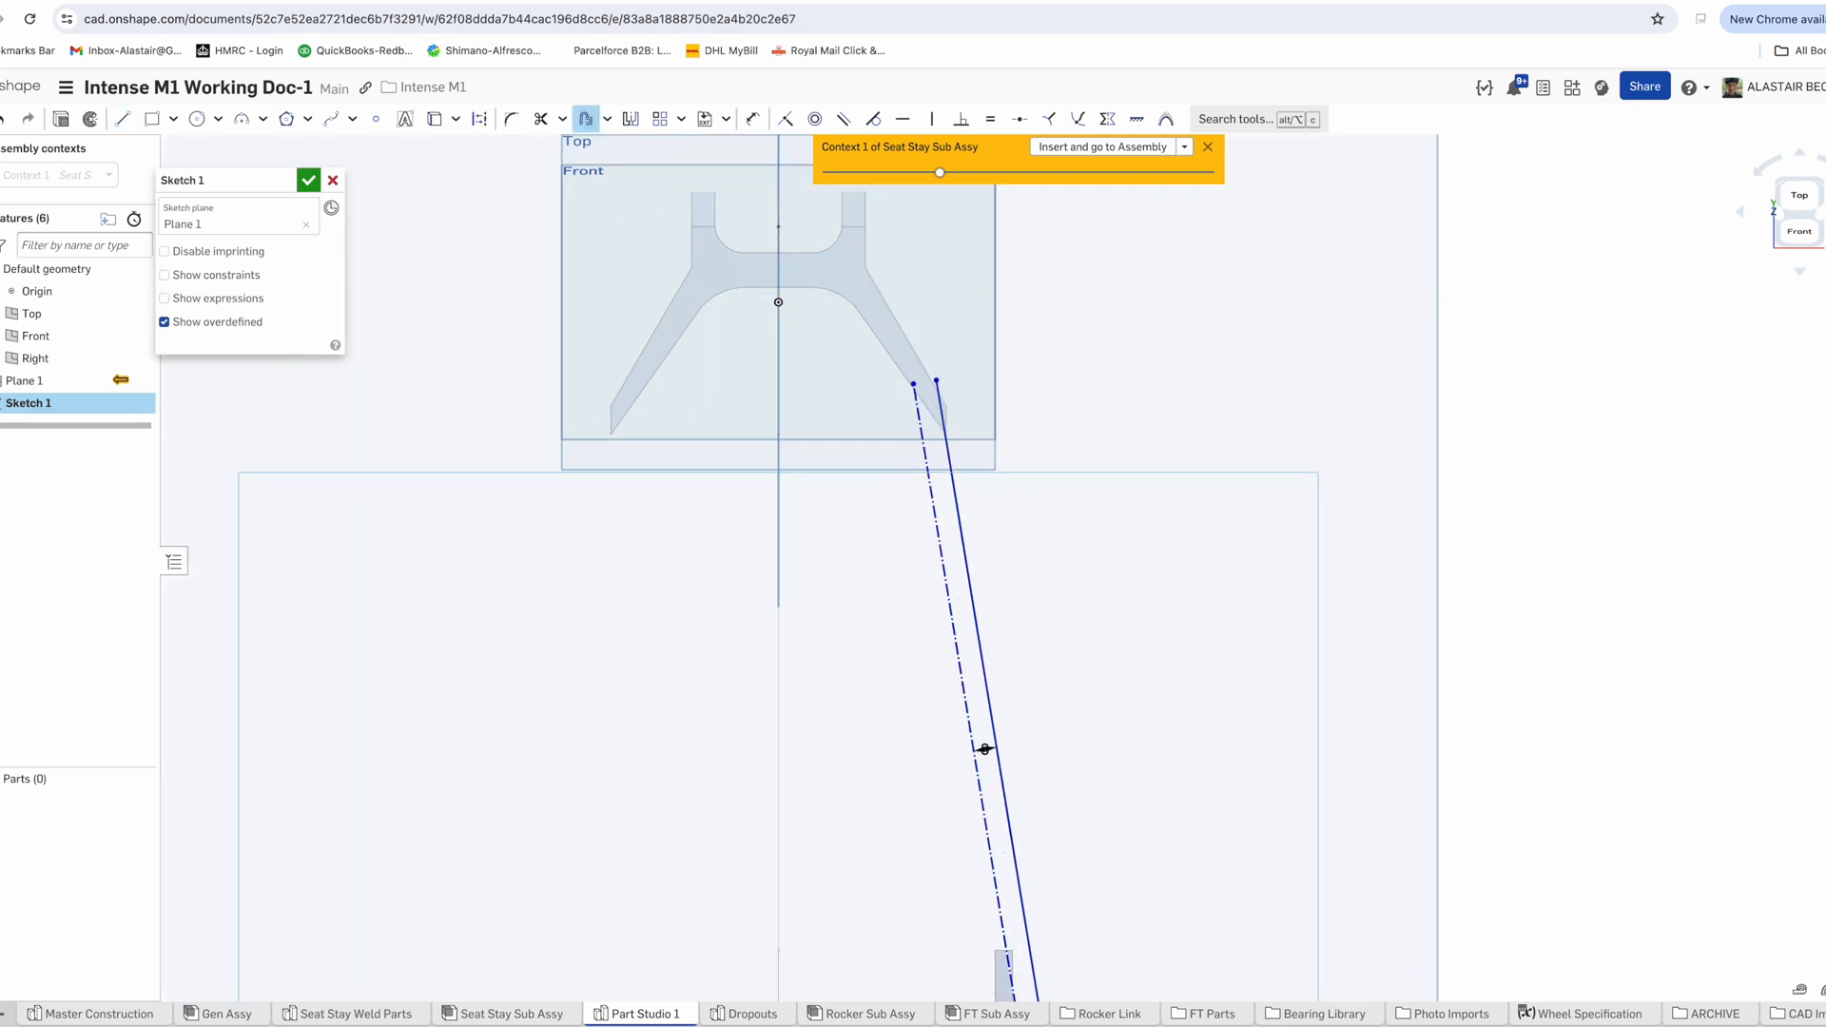
left_click(999, 747)
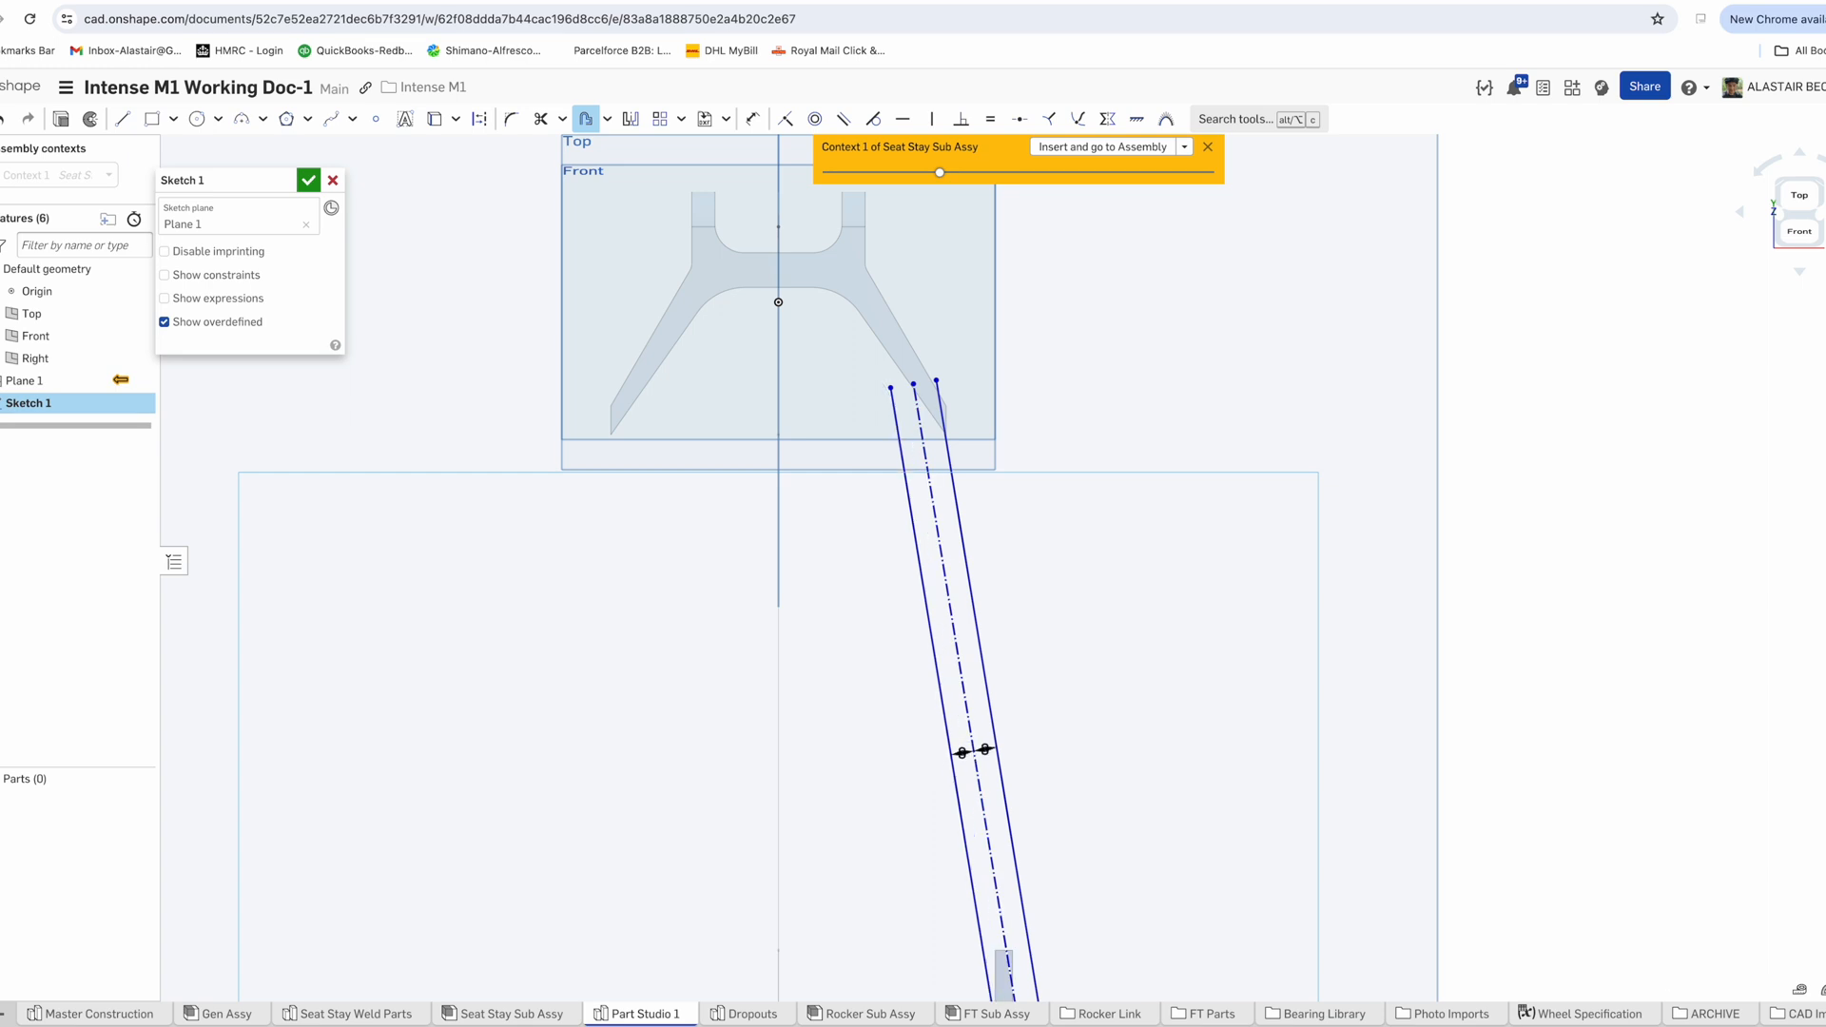
scroll(947, 423, "up", 5)
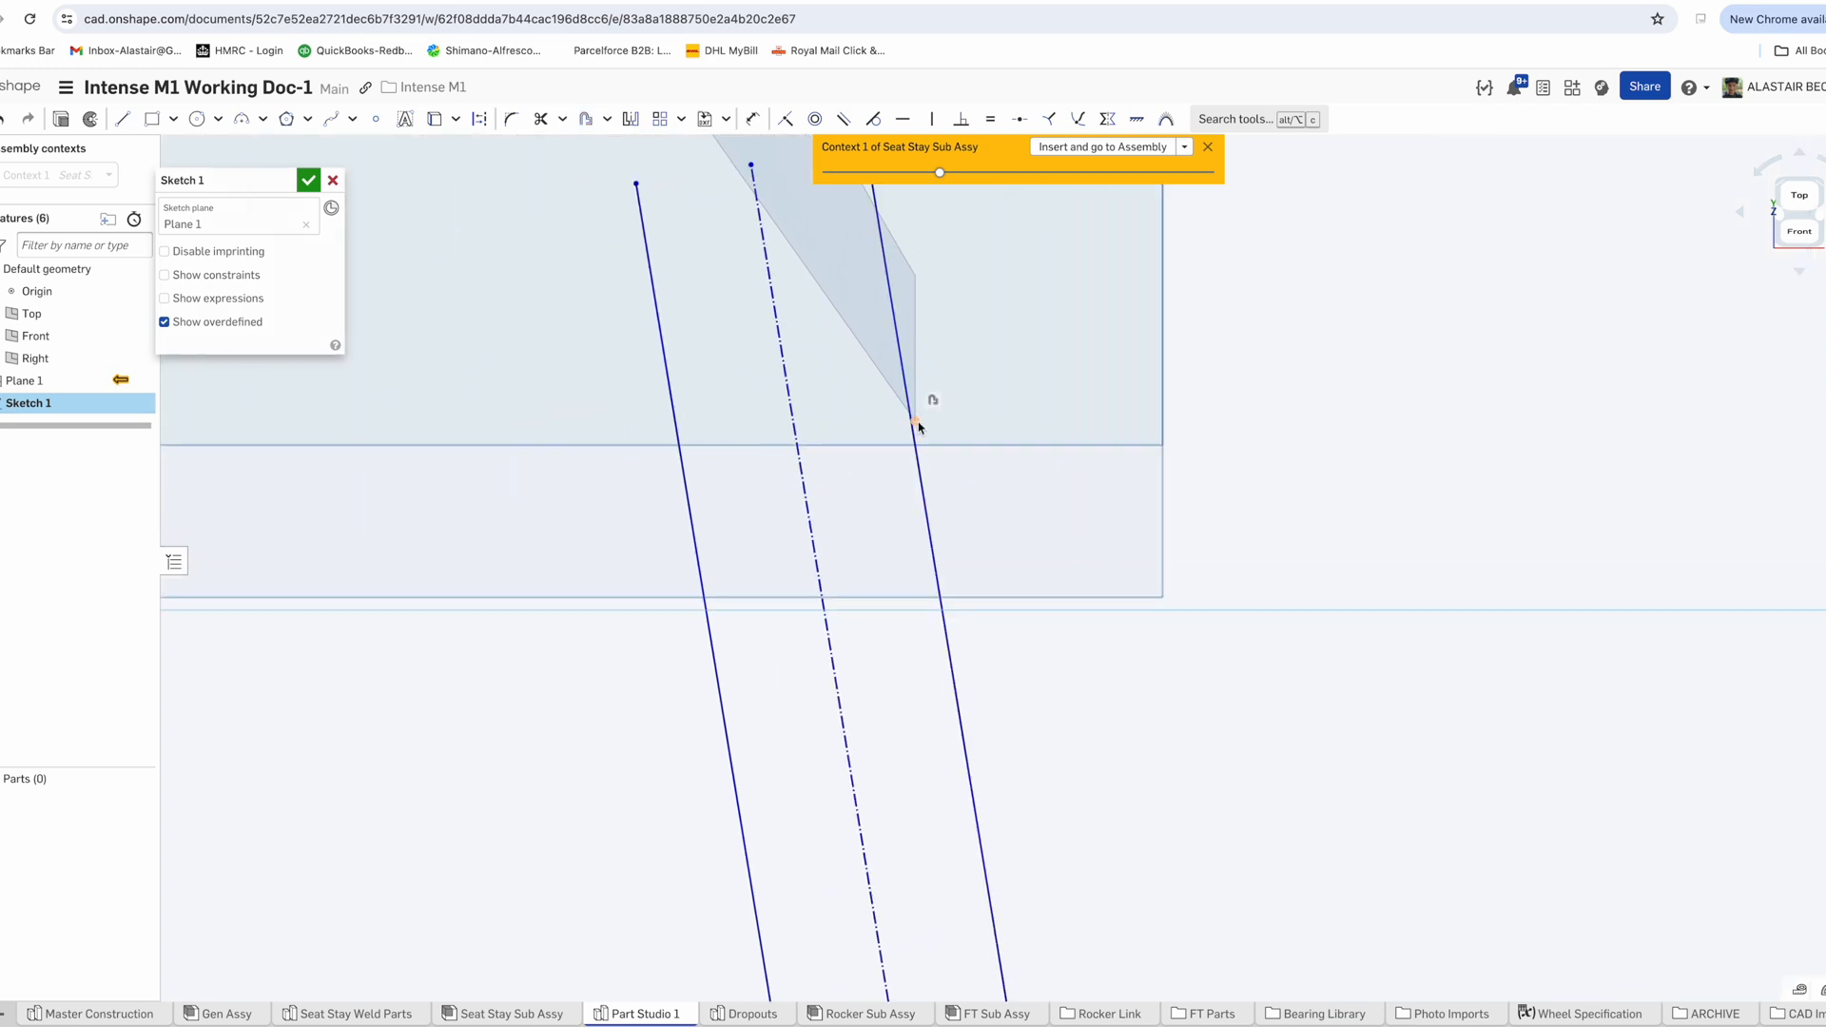
left_click(916, 459)
left_click(786, 120)
scroll(792, 395, "down", 3)
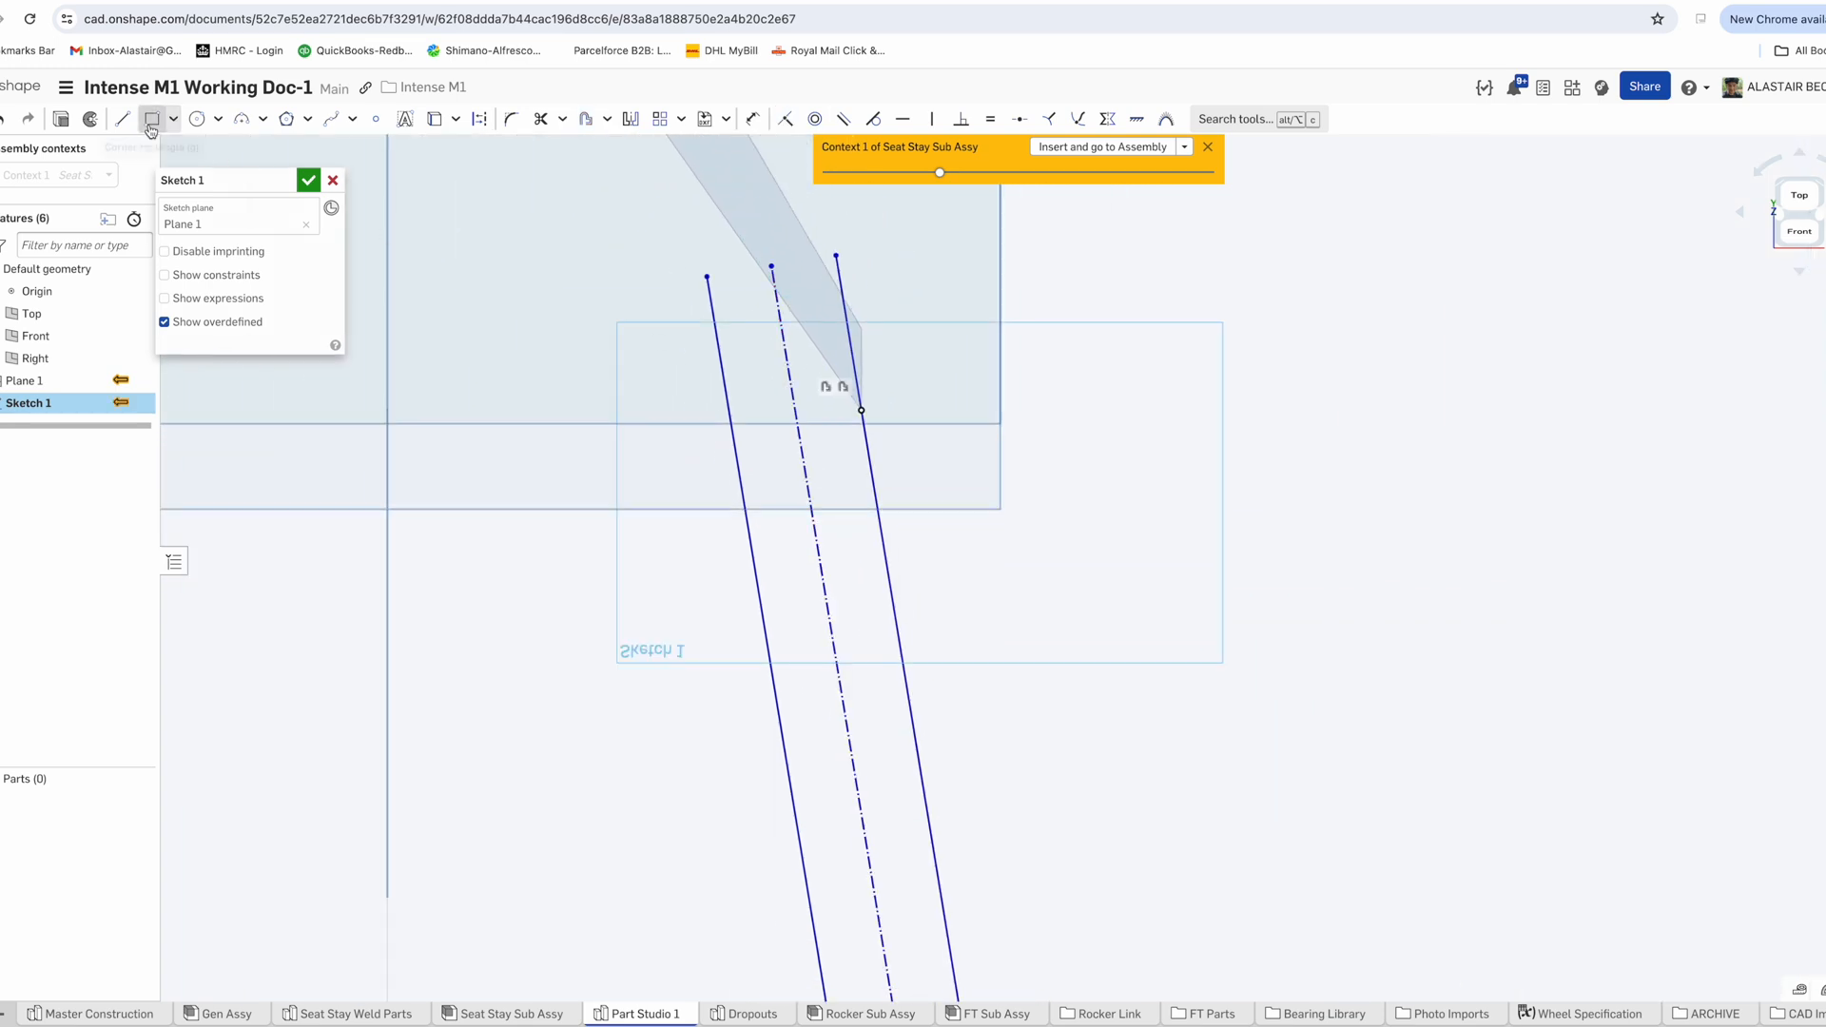
Close the tube outline's upper end with a line perpendicular to the centreline
left_click(836, 256)
key("Escape")
left_click(962, 121)
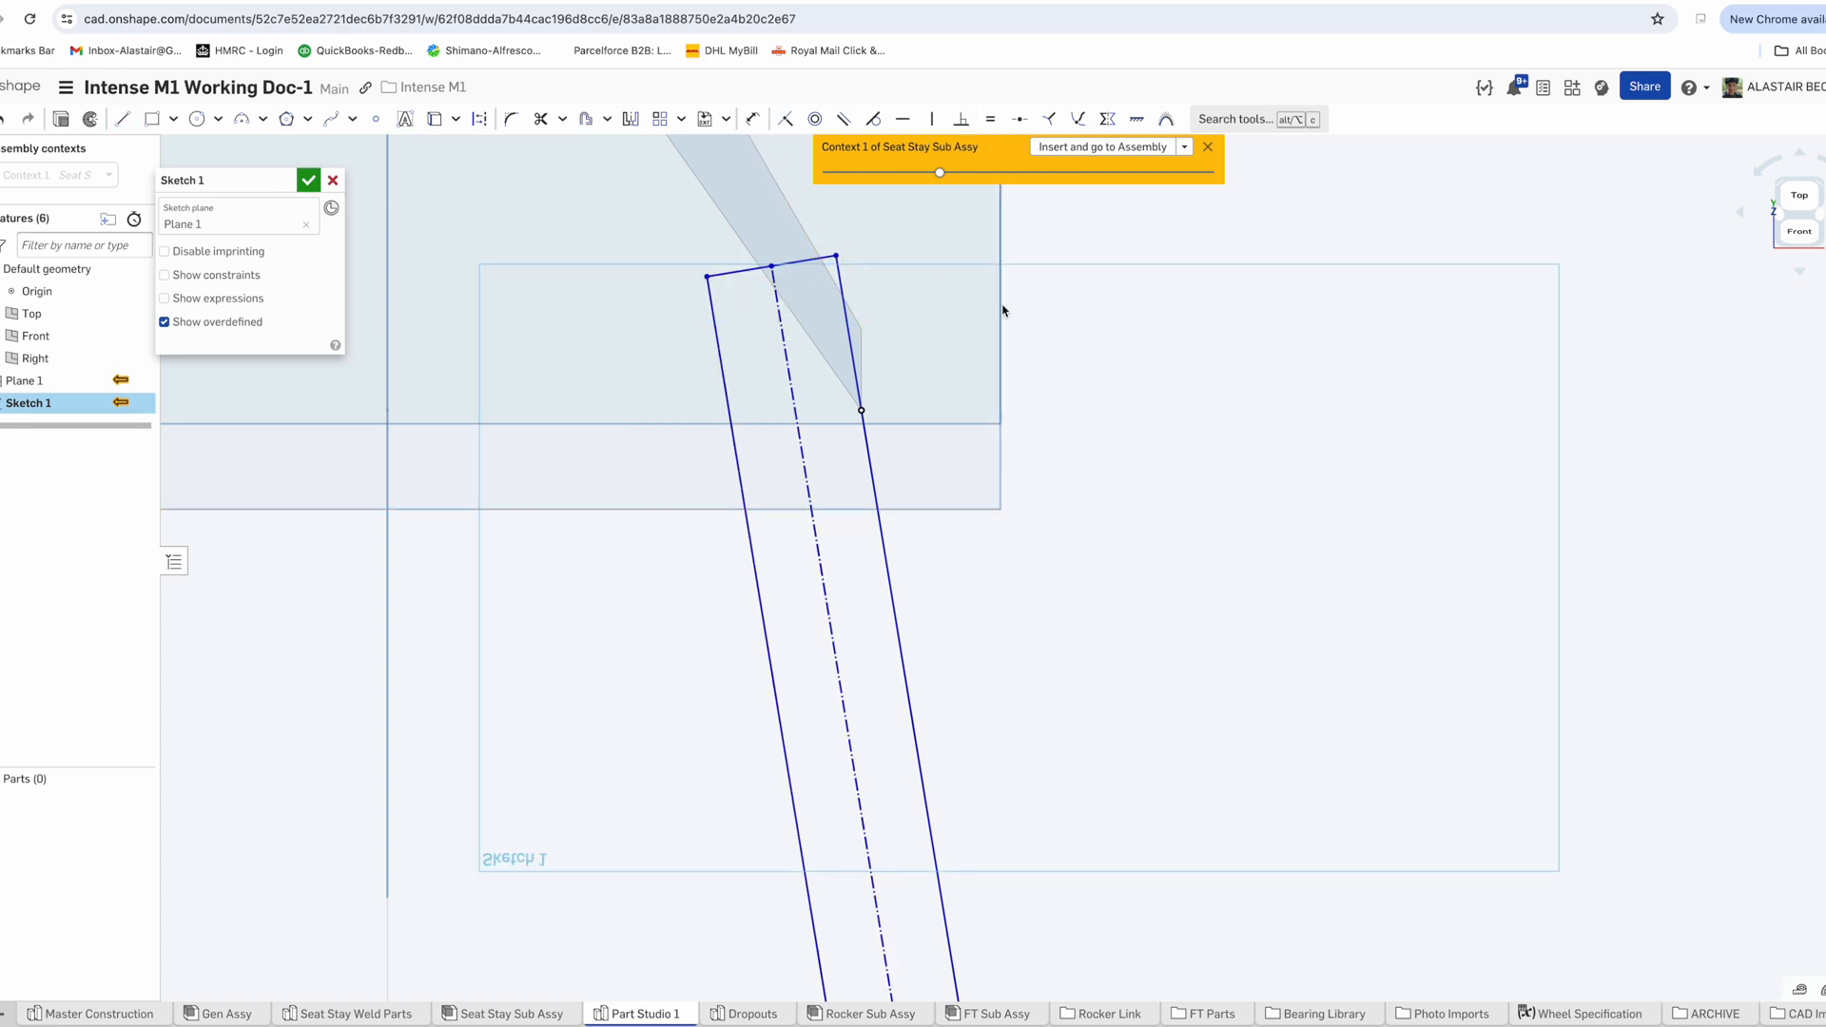
Reposition the tube outline's lower end over the dropout and close it with a line perpendicular to the centreline
scroll(917, 752, "down", 5)
scroll(886, 737, "up", 6)
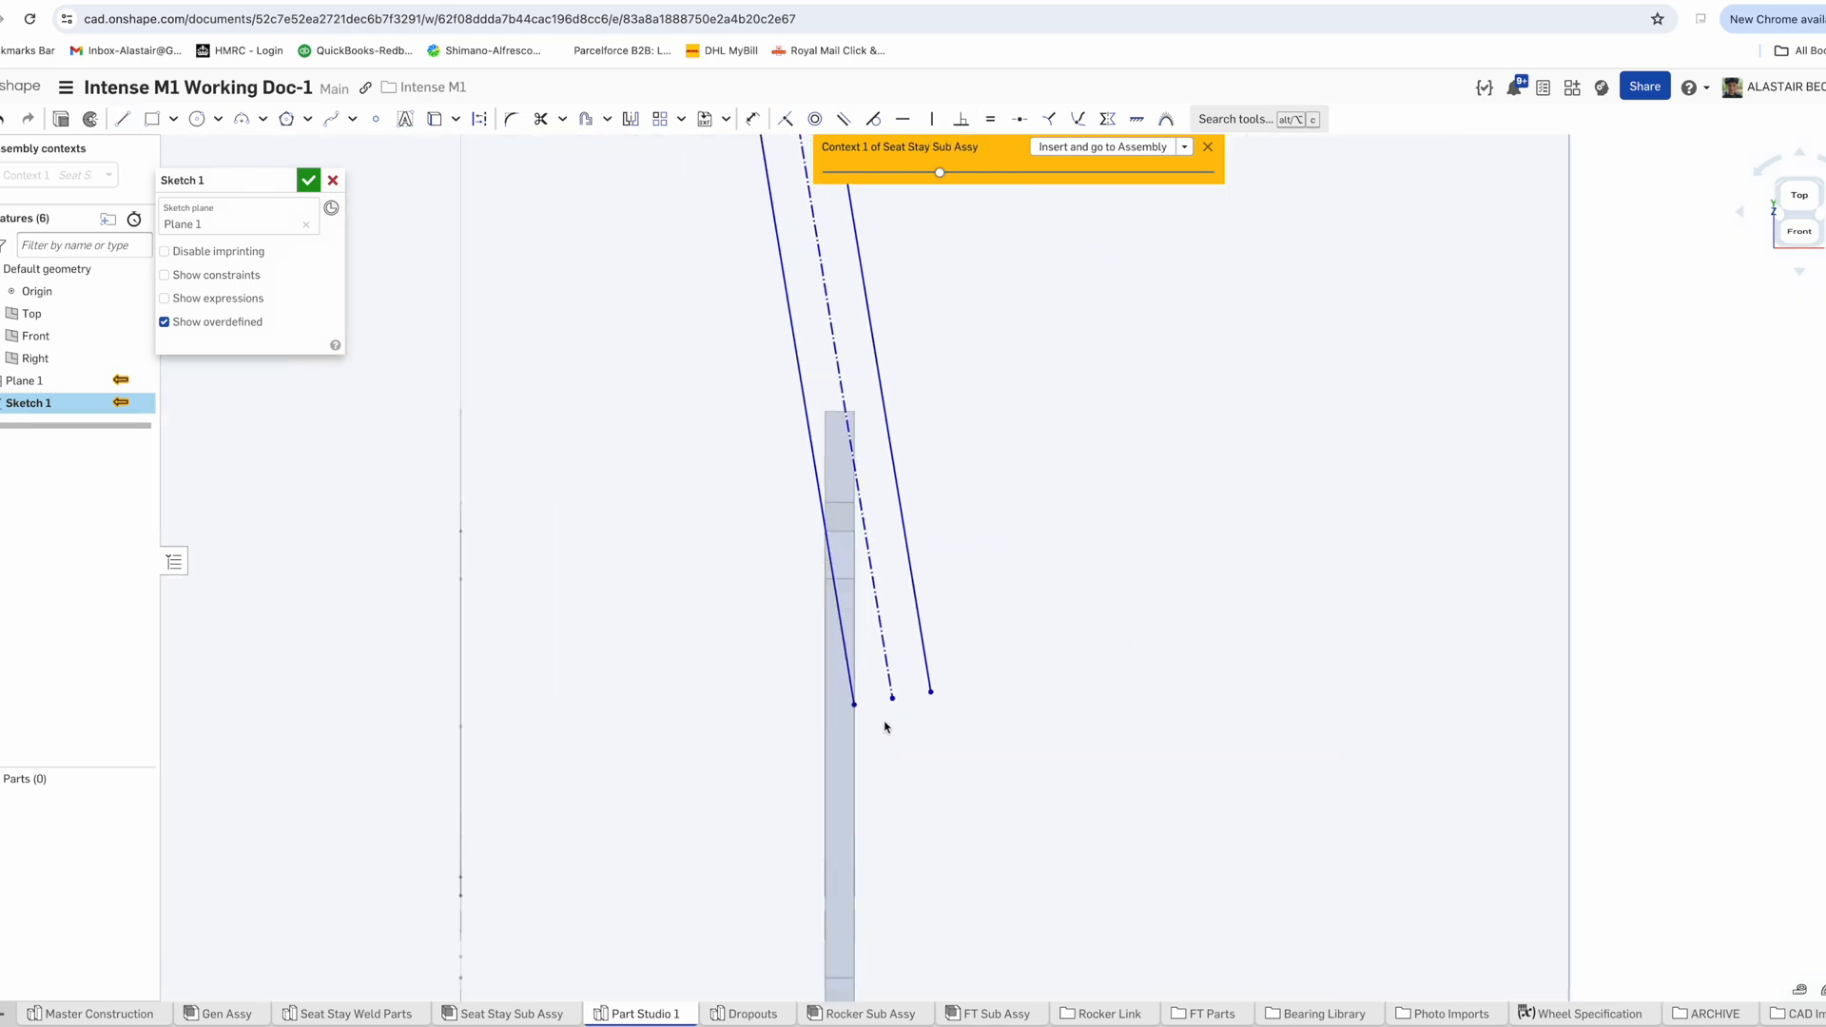
scroll(852, 708, "up", 3)
left_click_drag(856, 710, 815, 714)
scroll(835, 714, "down", 3)
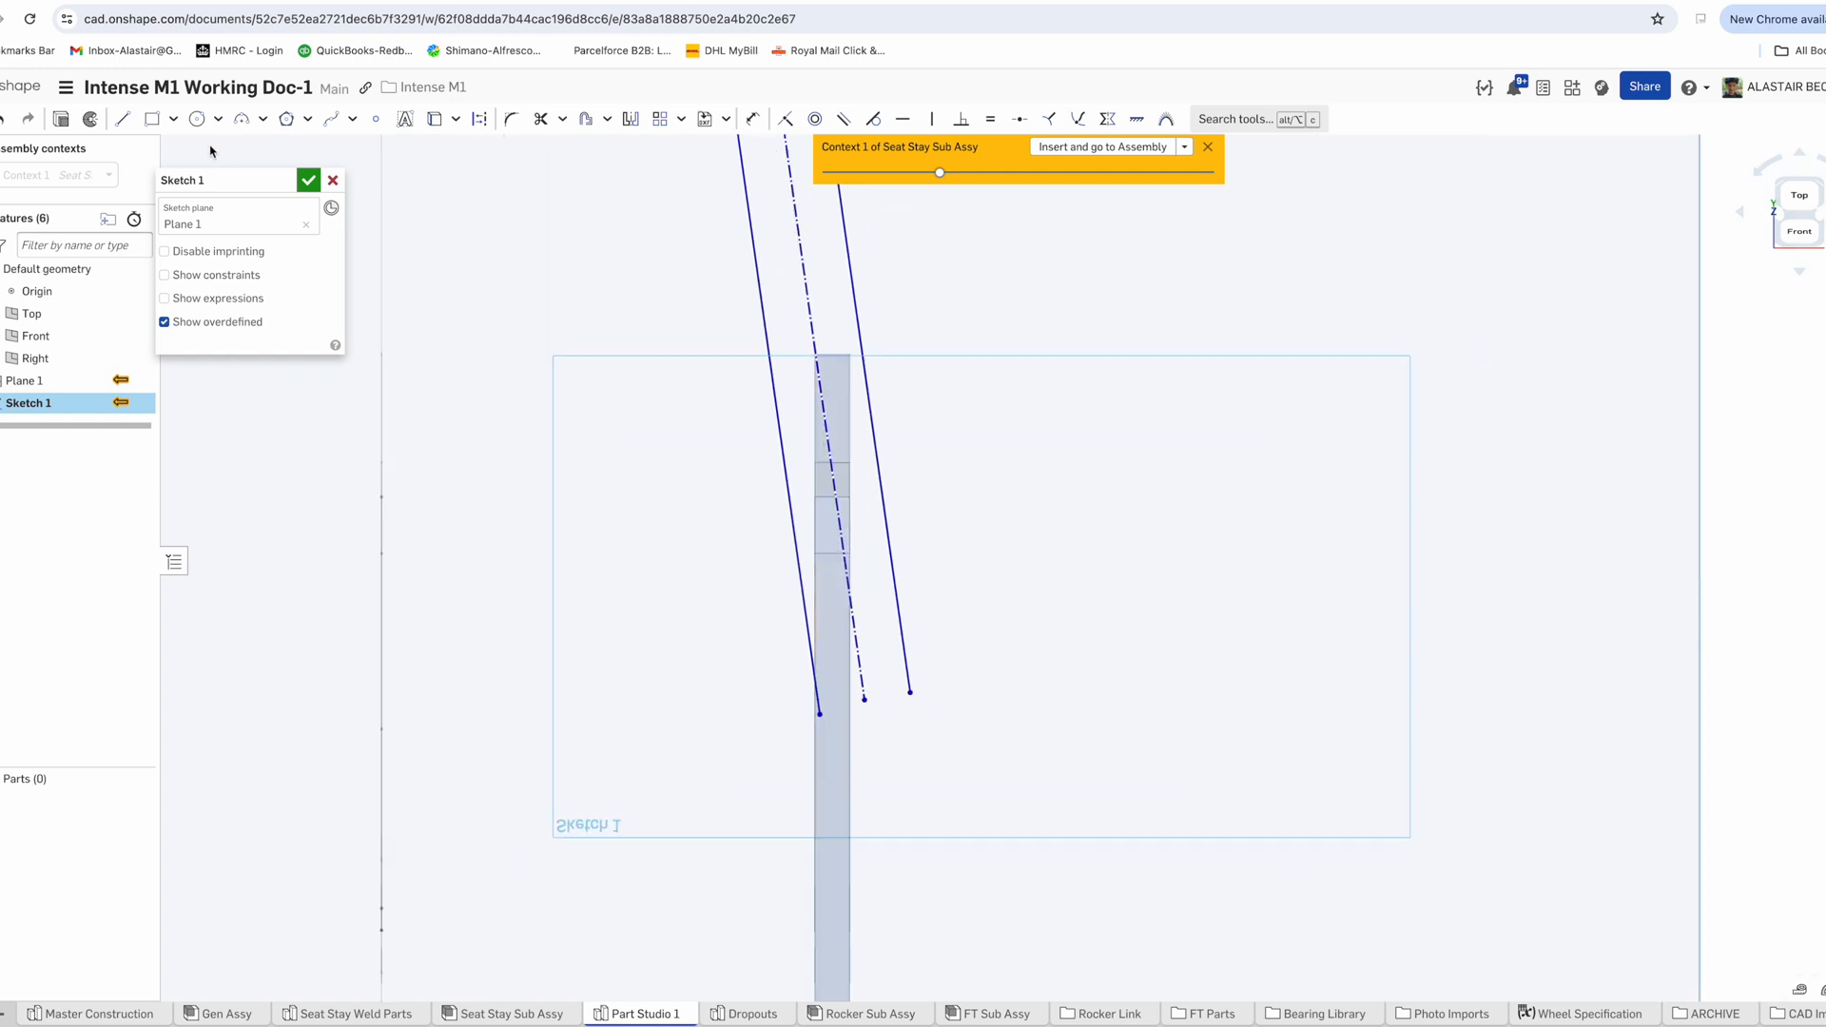
left_click(936, 720)
key("Escape")
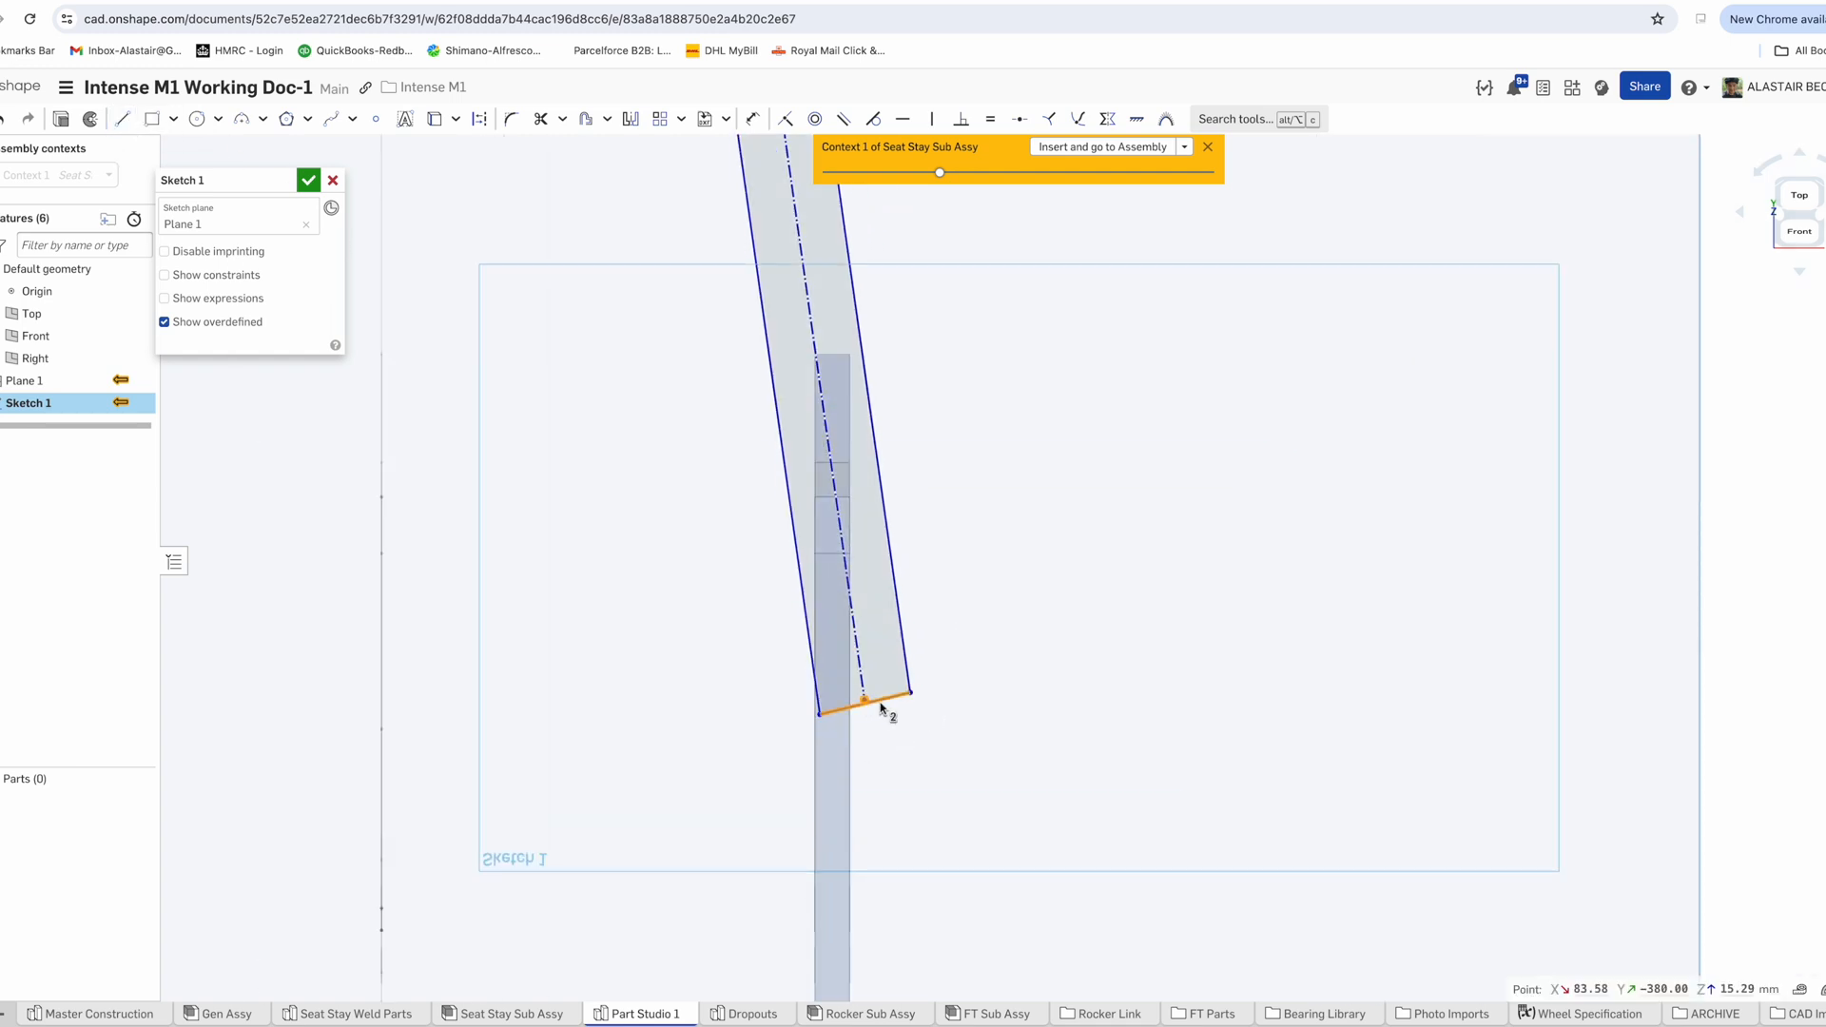
left_click(961, 119)
Shorten the tube outline so it ends just above the dropout, and delete its lower closing line
scroll(950, 689, "down", 6)
right_click_drag(951, 689, 1129, 669)
key("n")
scroll(1054, 749, "up", 3)
left_click_drag(1049, 743, 1048, 579)
scroll(1045, 581, "up", 3)
scroll(1031, 524, "down", 4)
scroll(1044, 571, "up", 3)
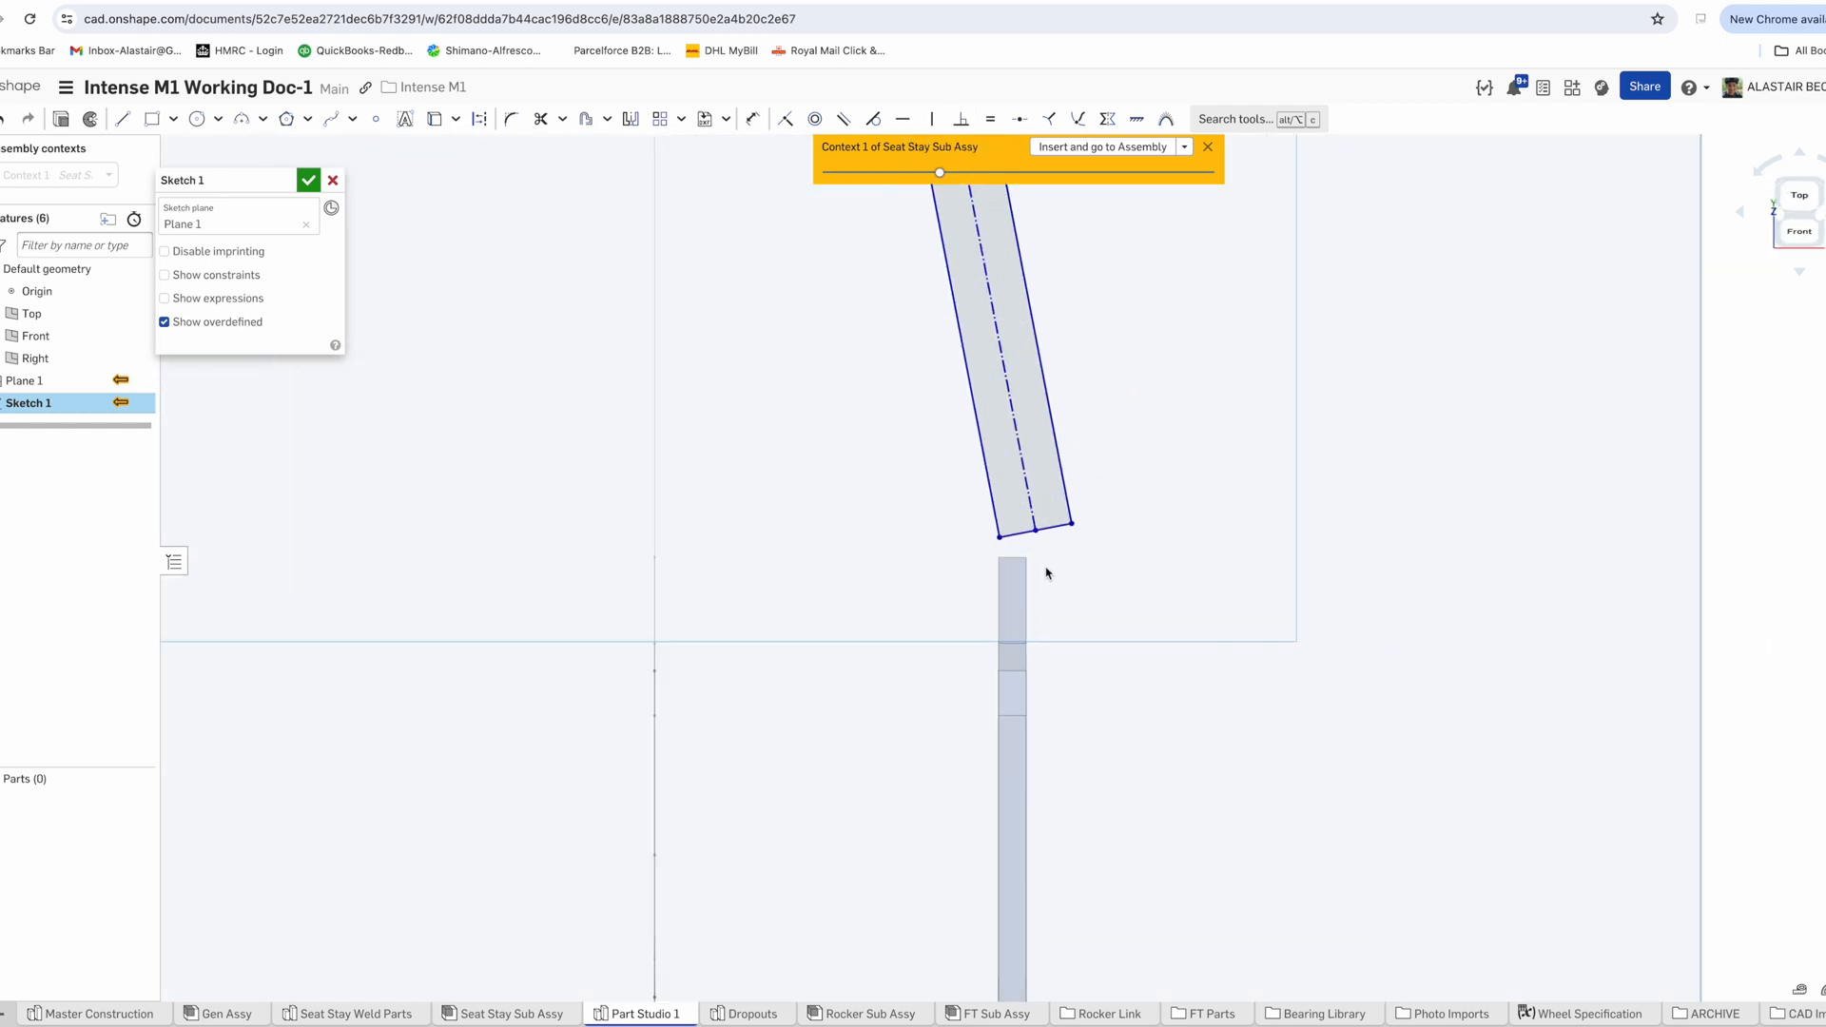
scroll(1038, 568, "down", 1)
scroll(1037, 552, "down", 4)
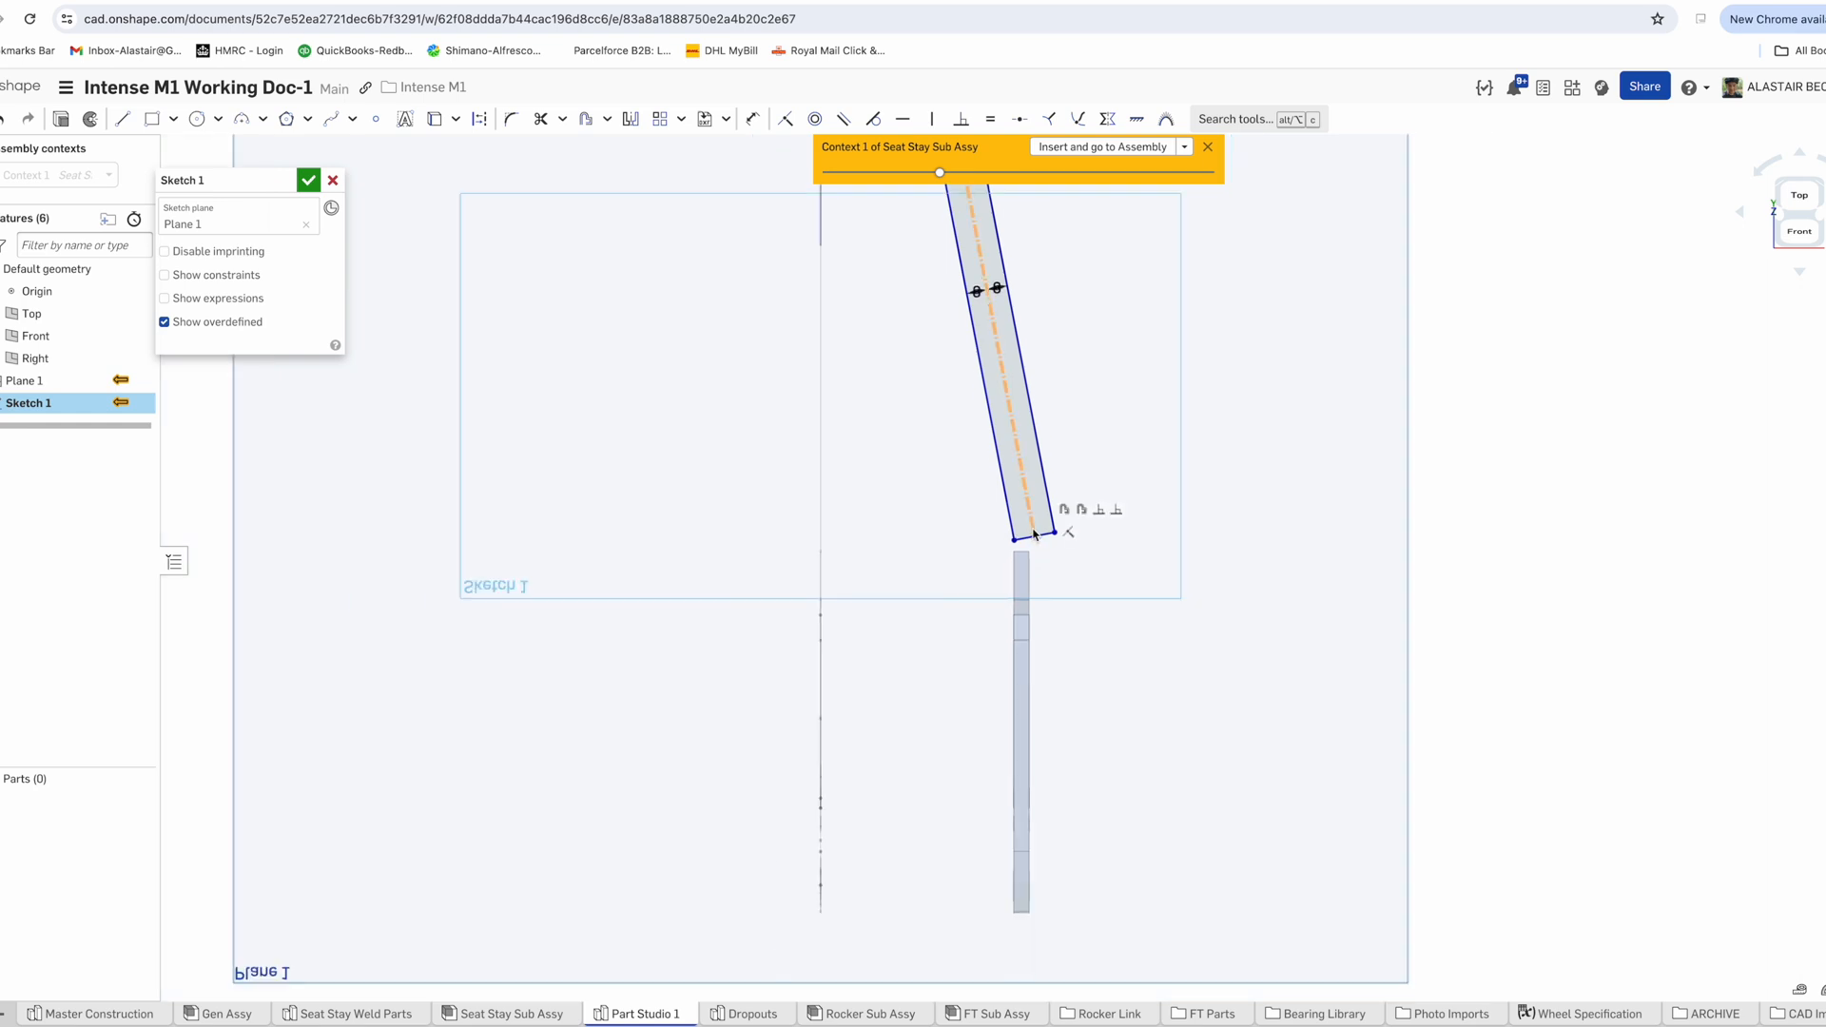
scroll(1029, 546, "up", 4)
left_click(1027, 542)
key("Delete")
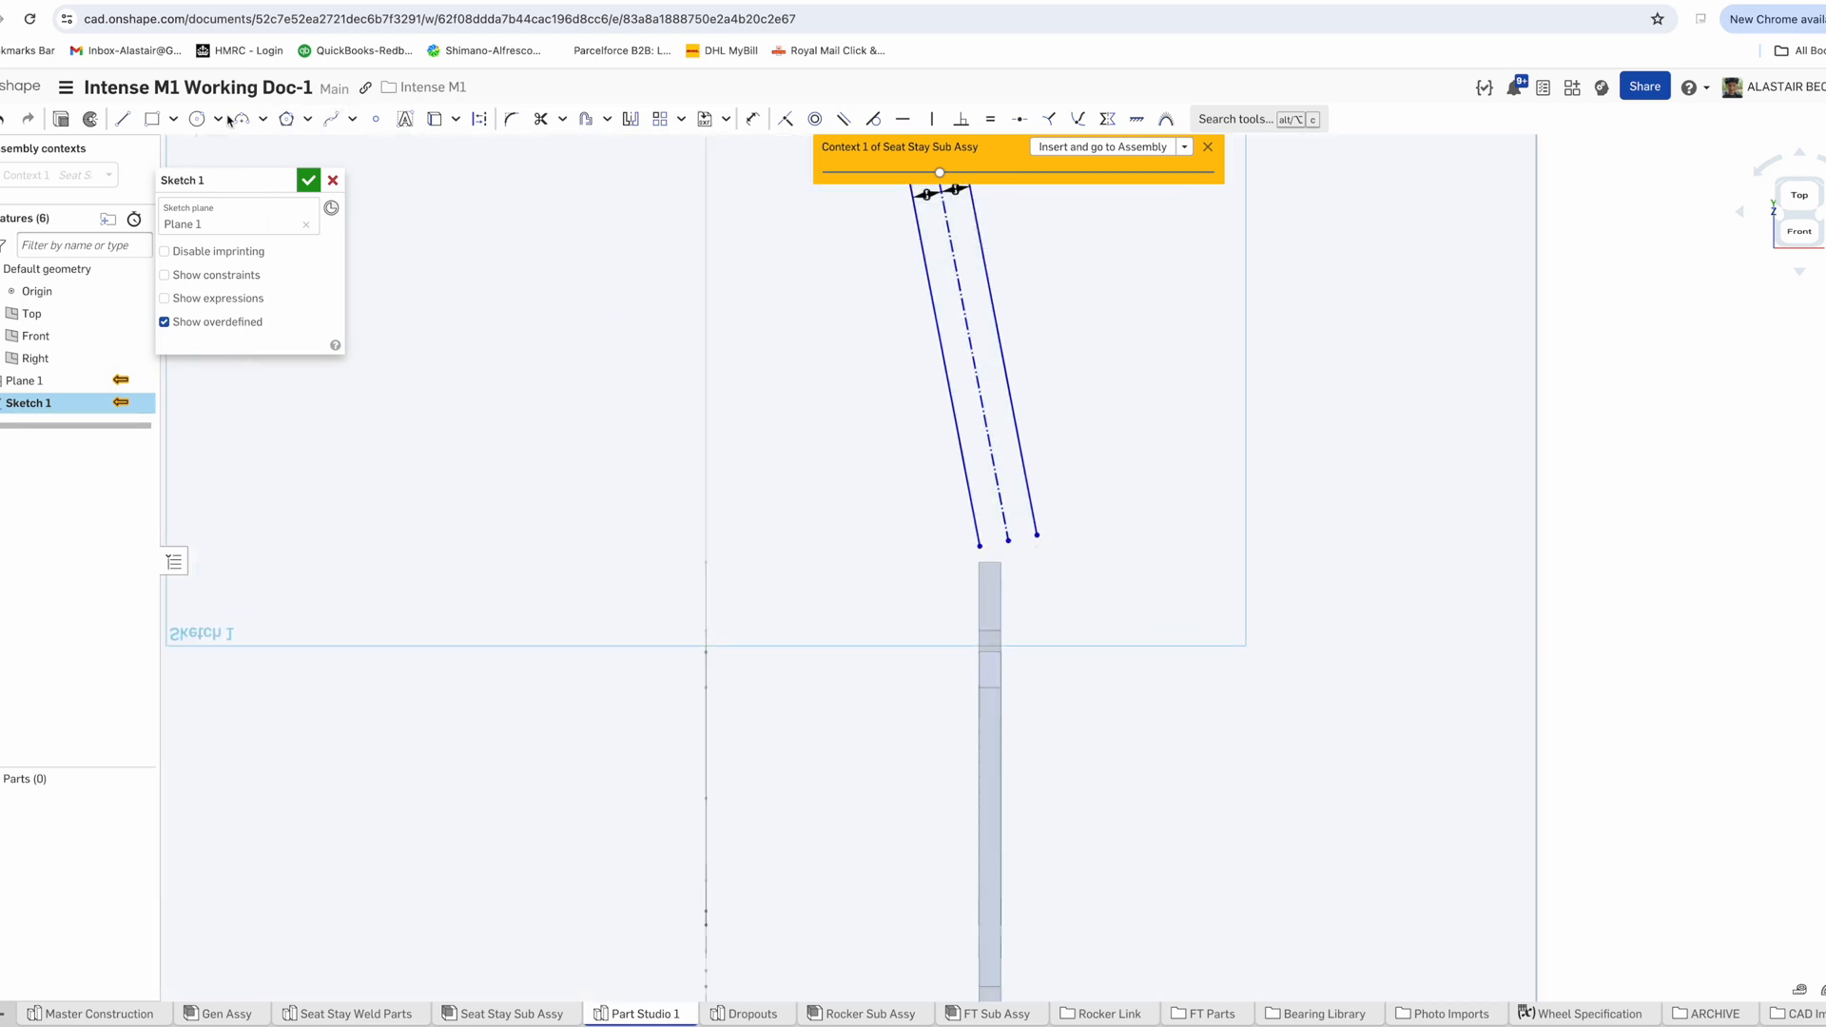
Continue the centreline with a tangent arc of 100 mm radius and a straight vertical line running beside the dropout
left_click(1046, 644)
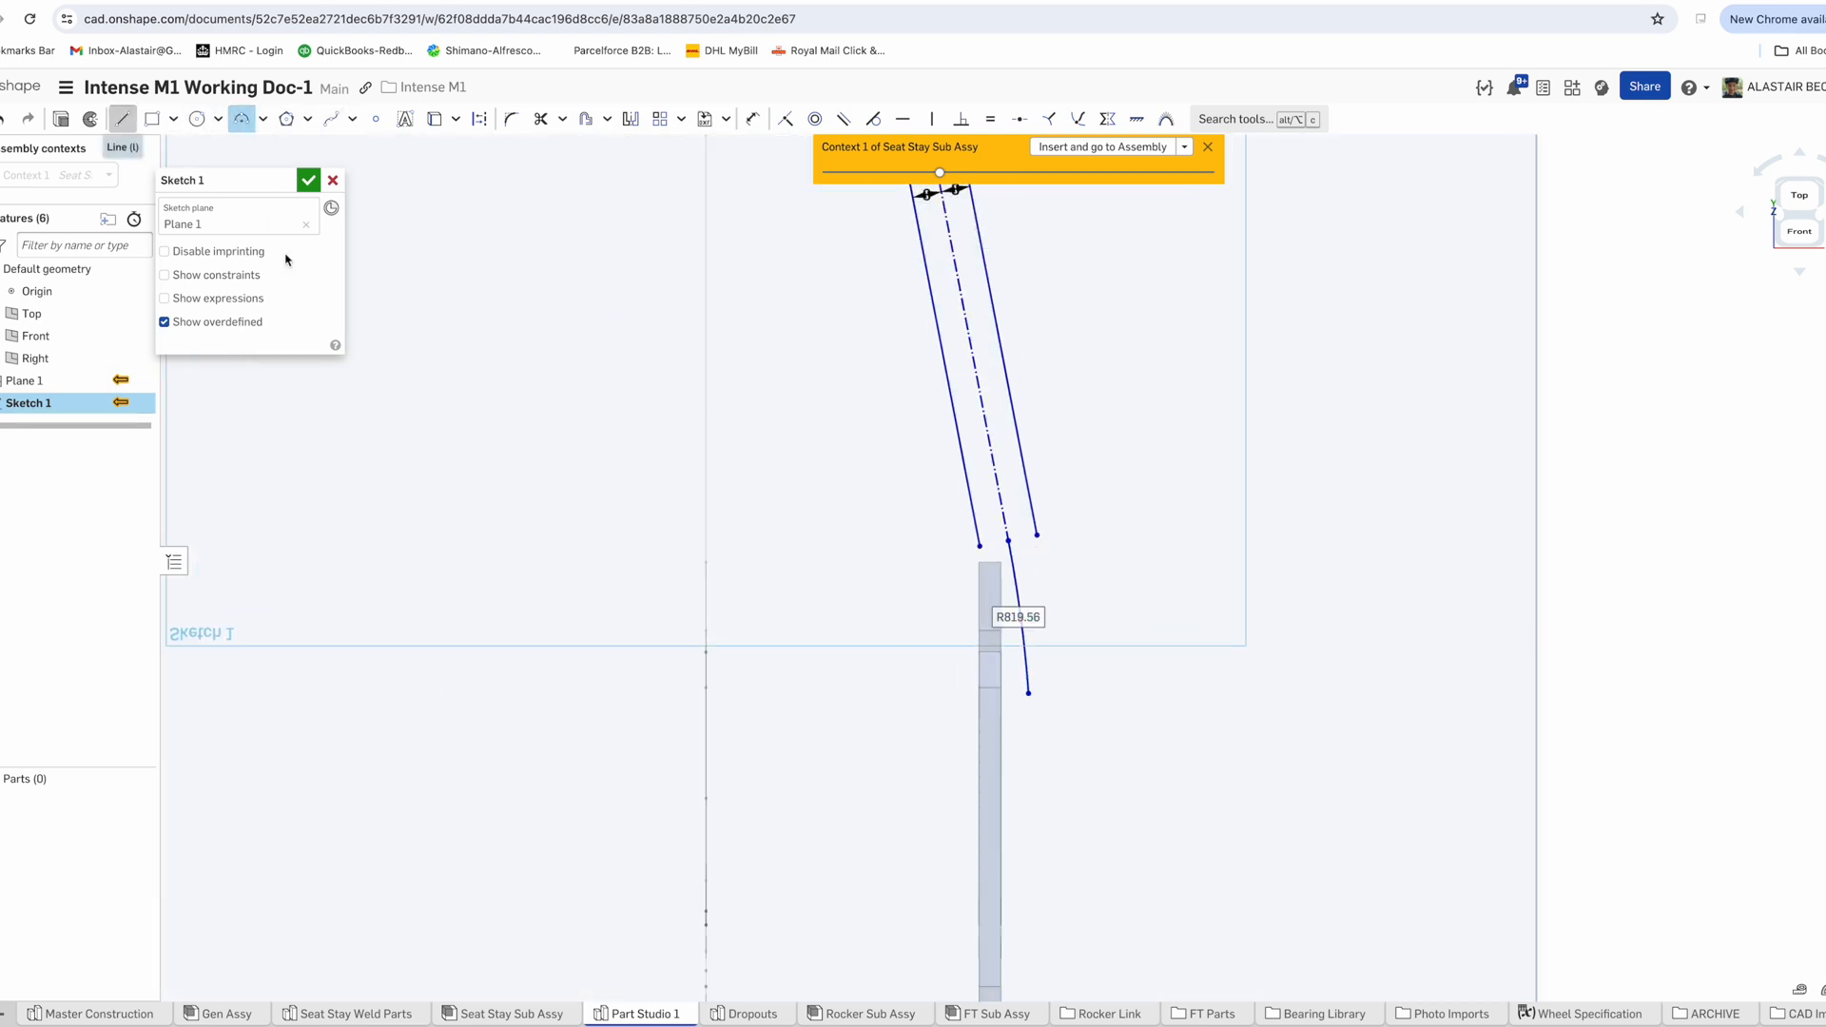
left_click(1028, 672)
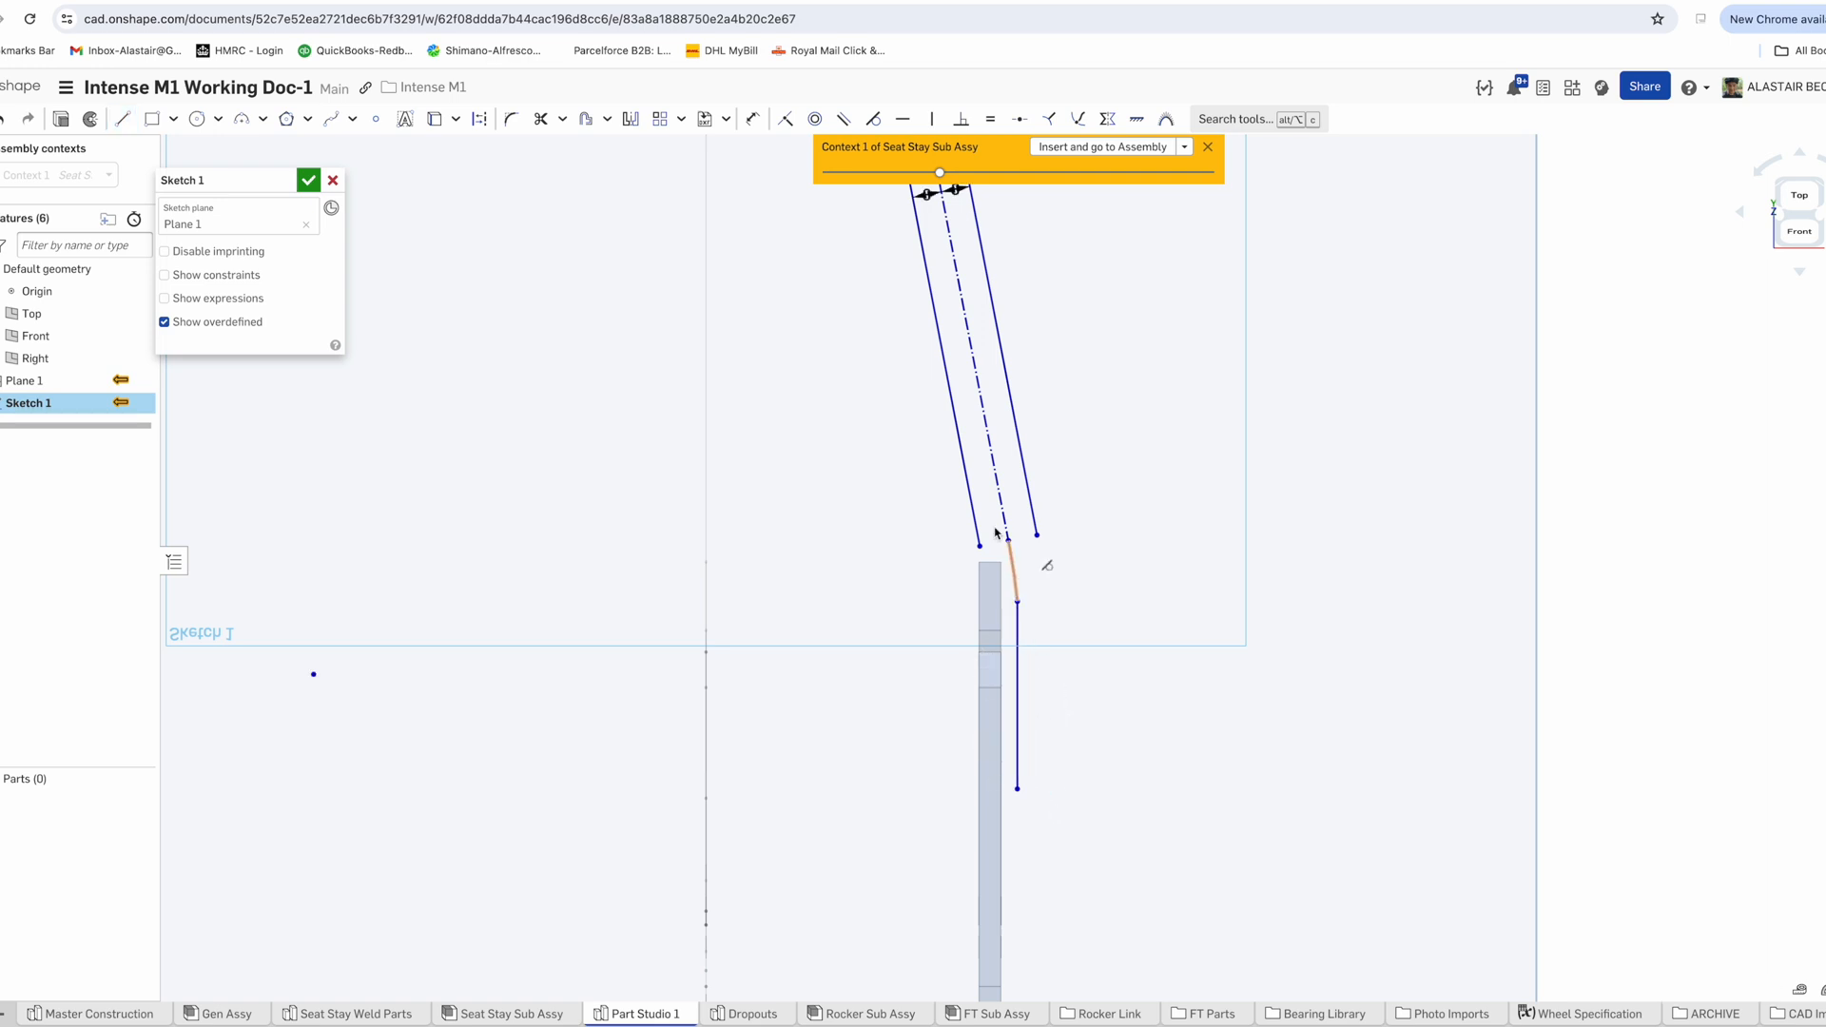
left_click(964, 570)
type("100")
key("Return")
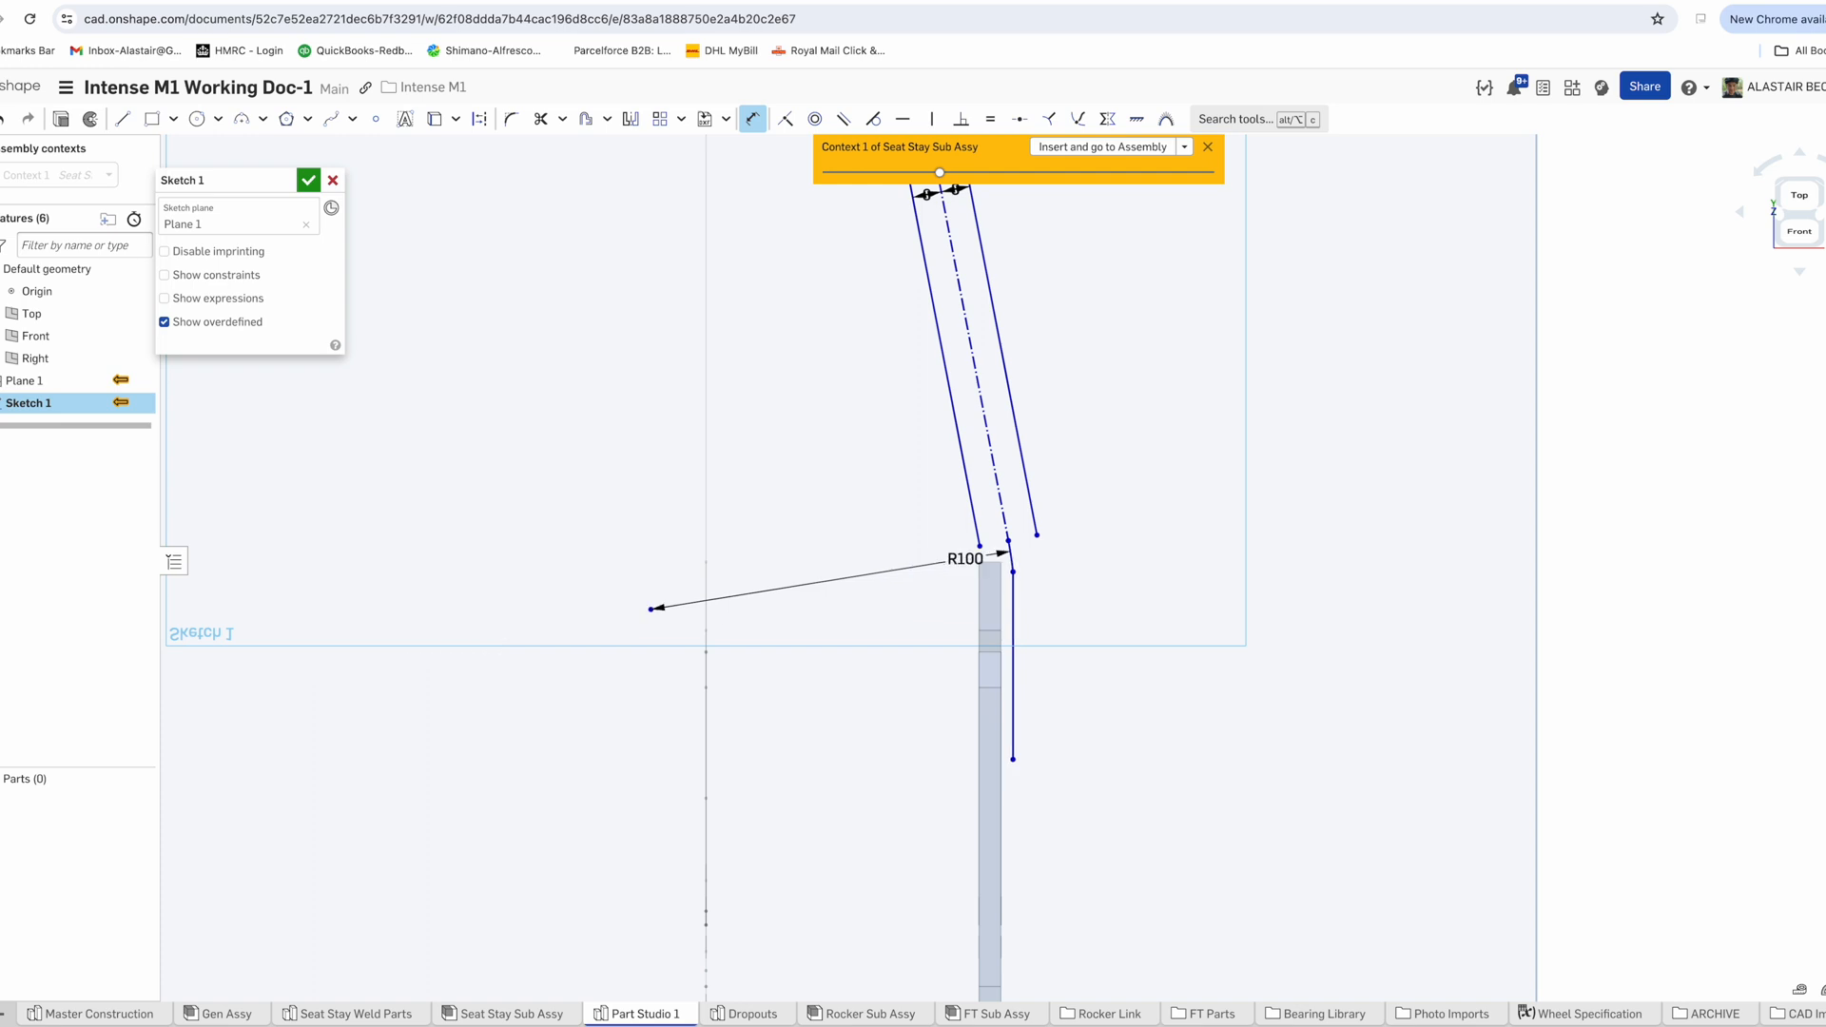
Convert the arc and the vertical line below the centreline to construction geometry
scroll(1011, 599, "down", 3)
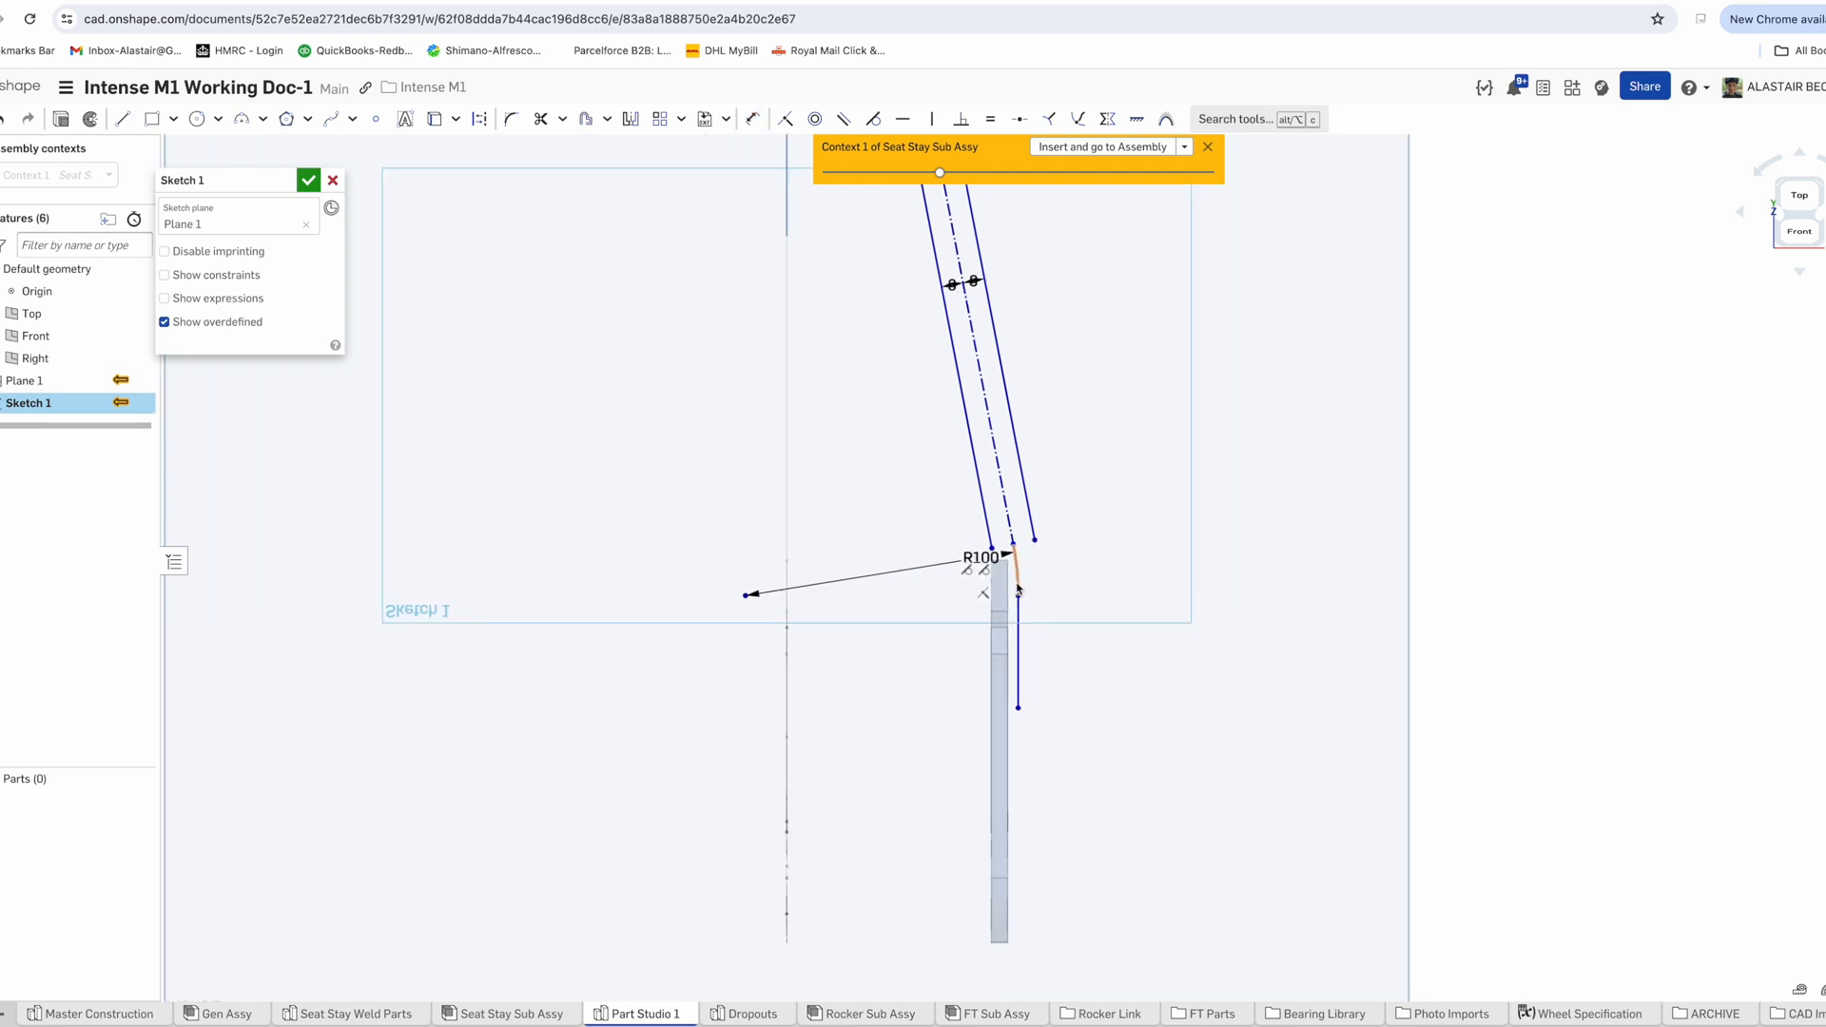
left_click(480, 121)
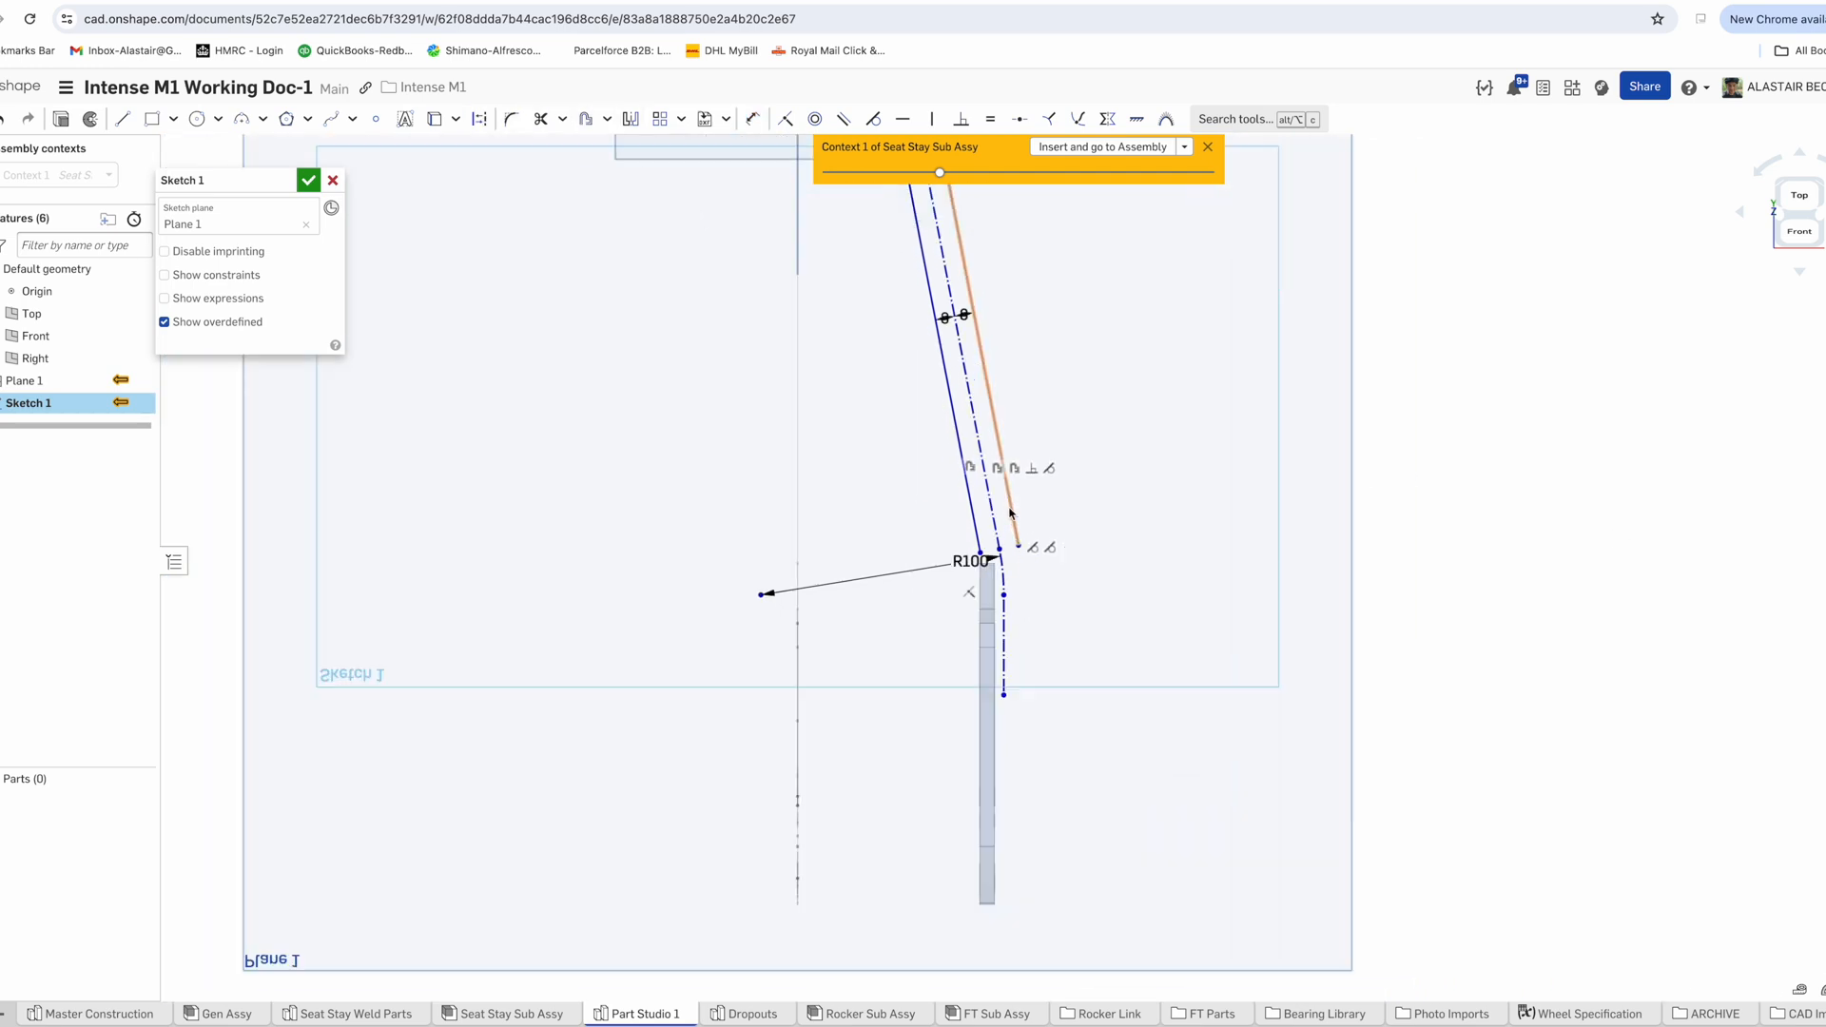
scroll(960, 473, "up", 2)
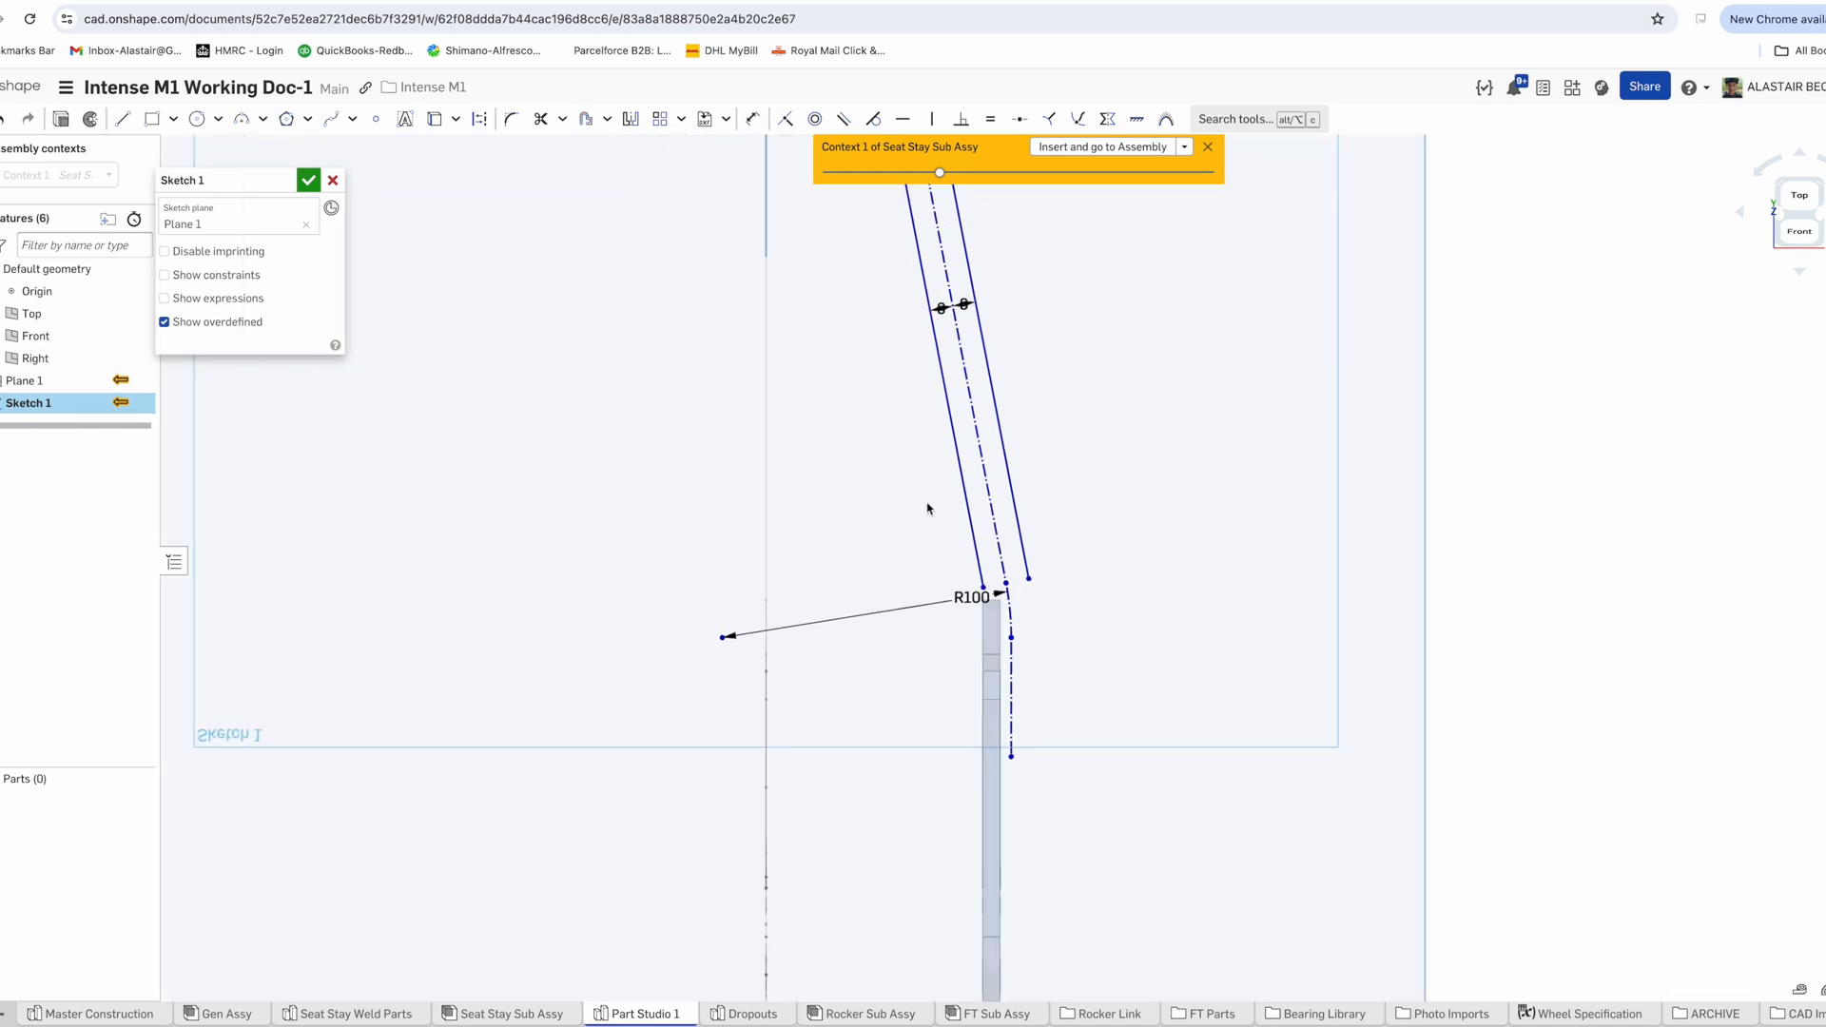
Delete the two straight edge lines on either side of the tube's centreline
scroll(929, 509, "down", 2)
left_click(946, 461)
key("Delete")
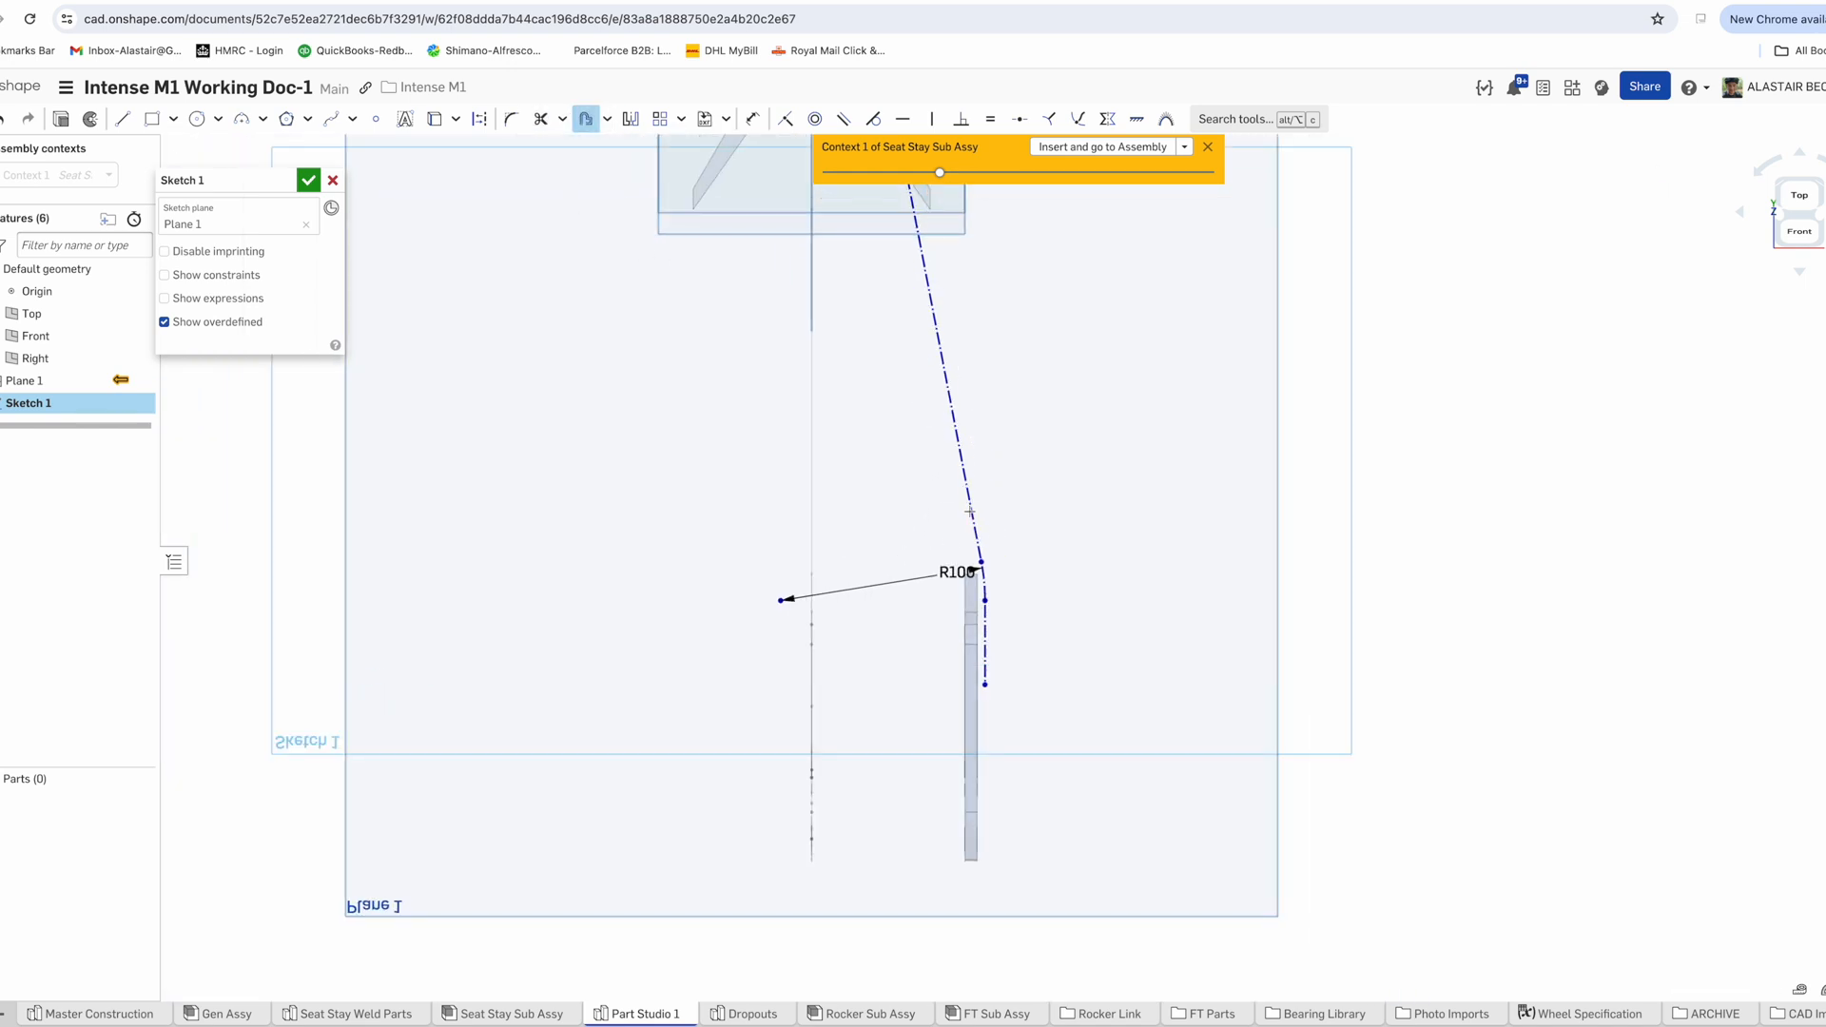
Offset the whole centreline chain to both sides to form the bent tube's edges, with an 8 mm offset on the outer side
left_click(988, 623)
scroll(952, 457, "down", 2)
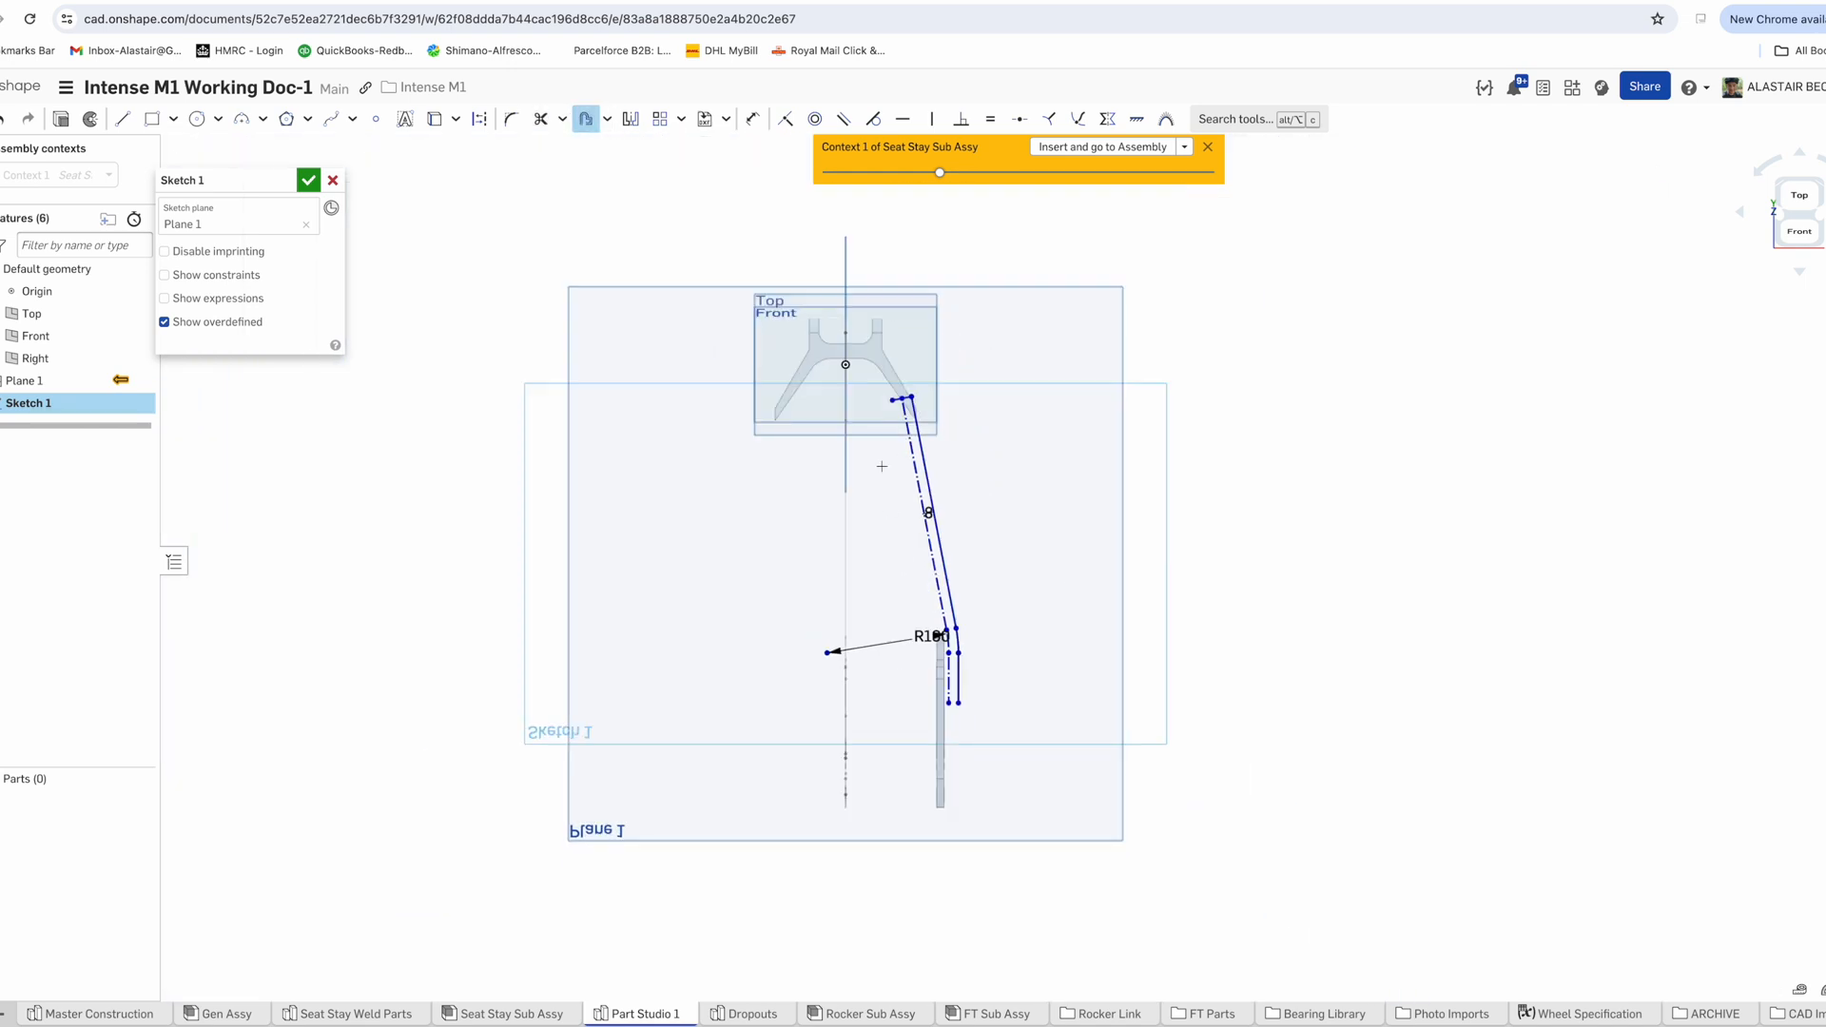
scroll(922, 399, "up", 2)
scroll(918, 384, "up", 2)
left_click(918, 385)
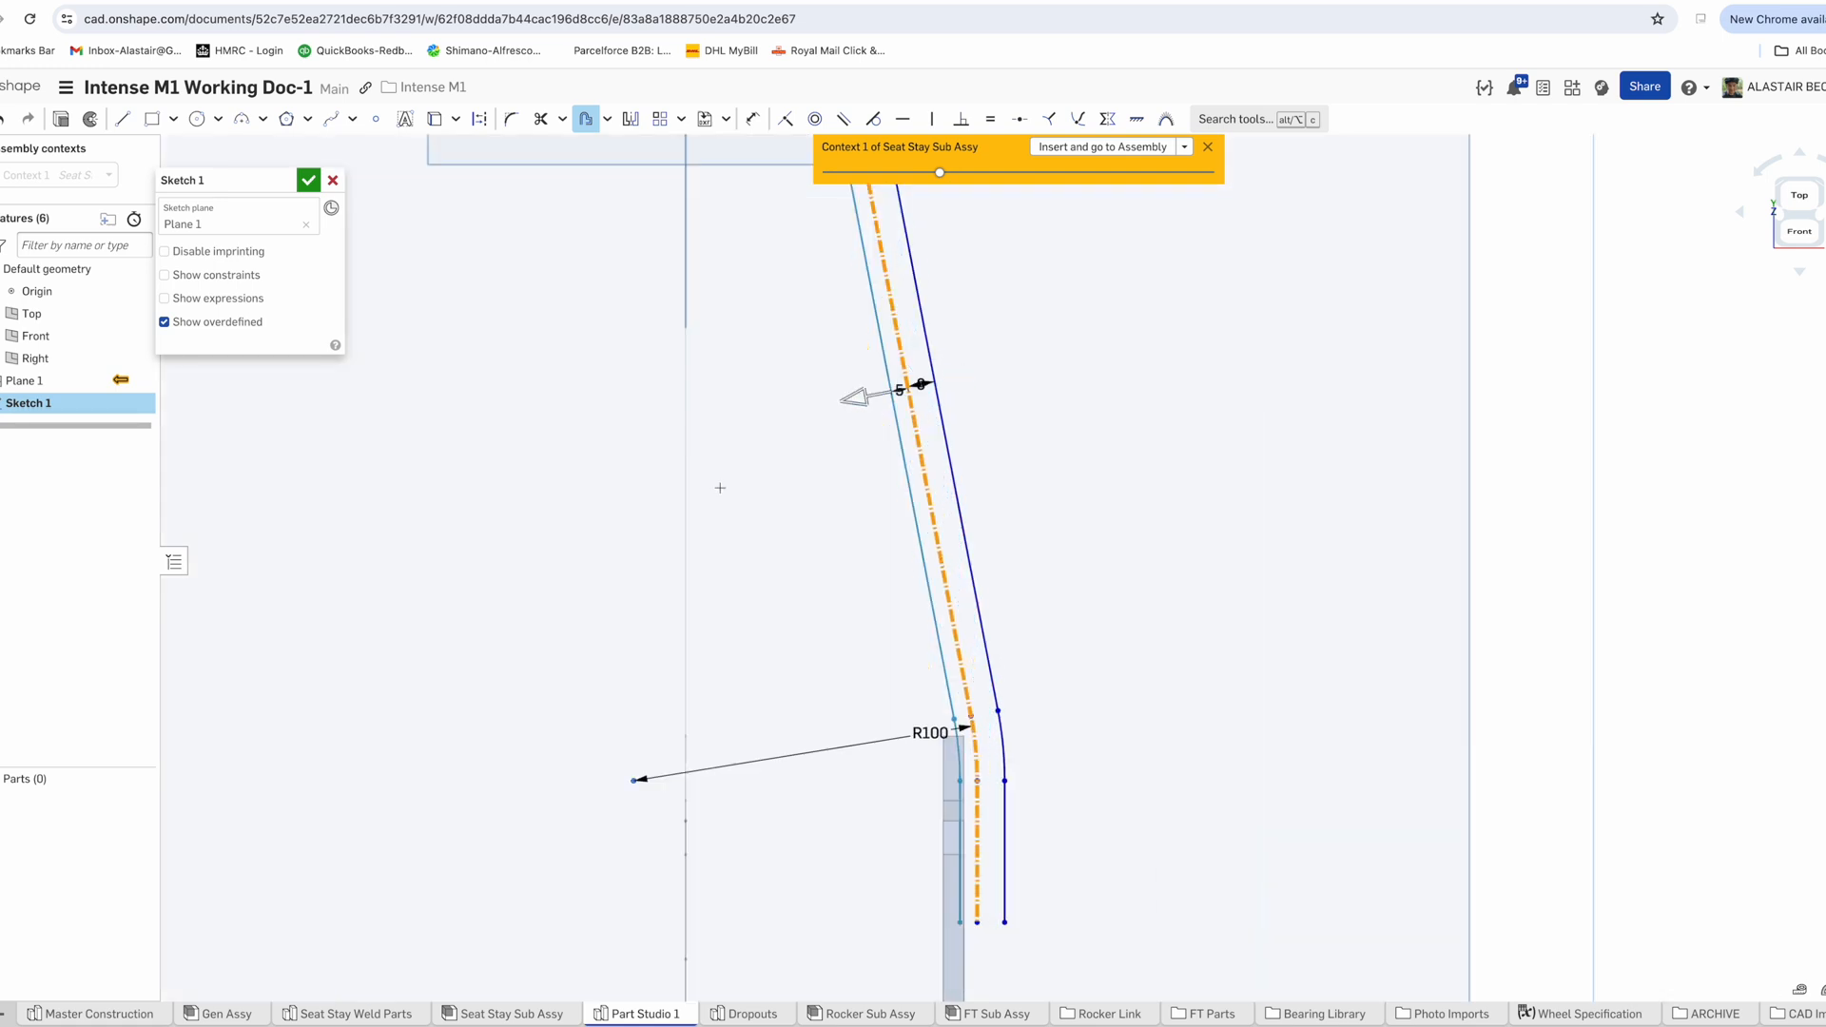
scroll(919, 382, "up", 2)
scroll(920, 379, "down", 3)
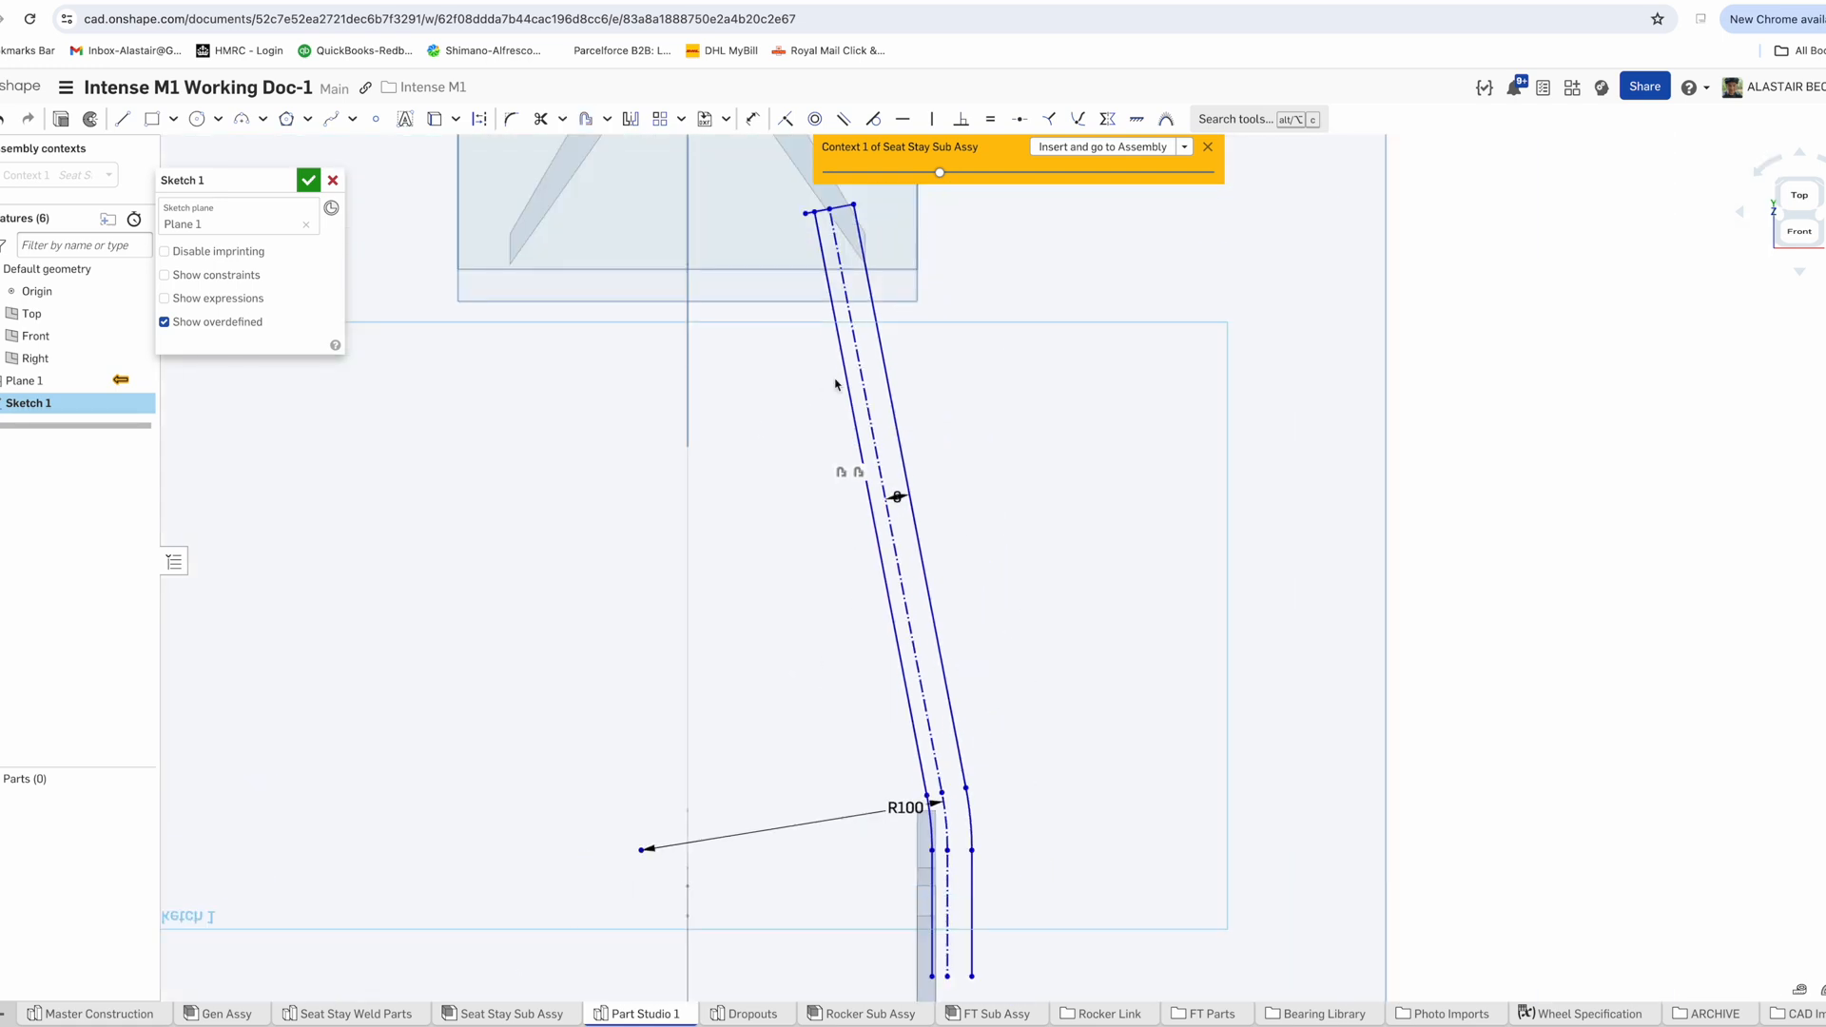
Centre the upper closing line on the centreline with a midpoint constraint and make its inner end coincident with the inner tube edge
scroll(834, 209, "up", 3)
left_click(1014, 121)
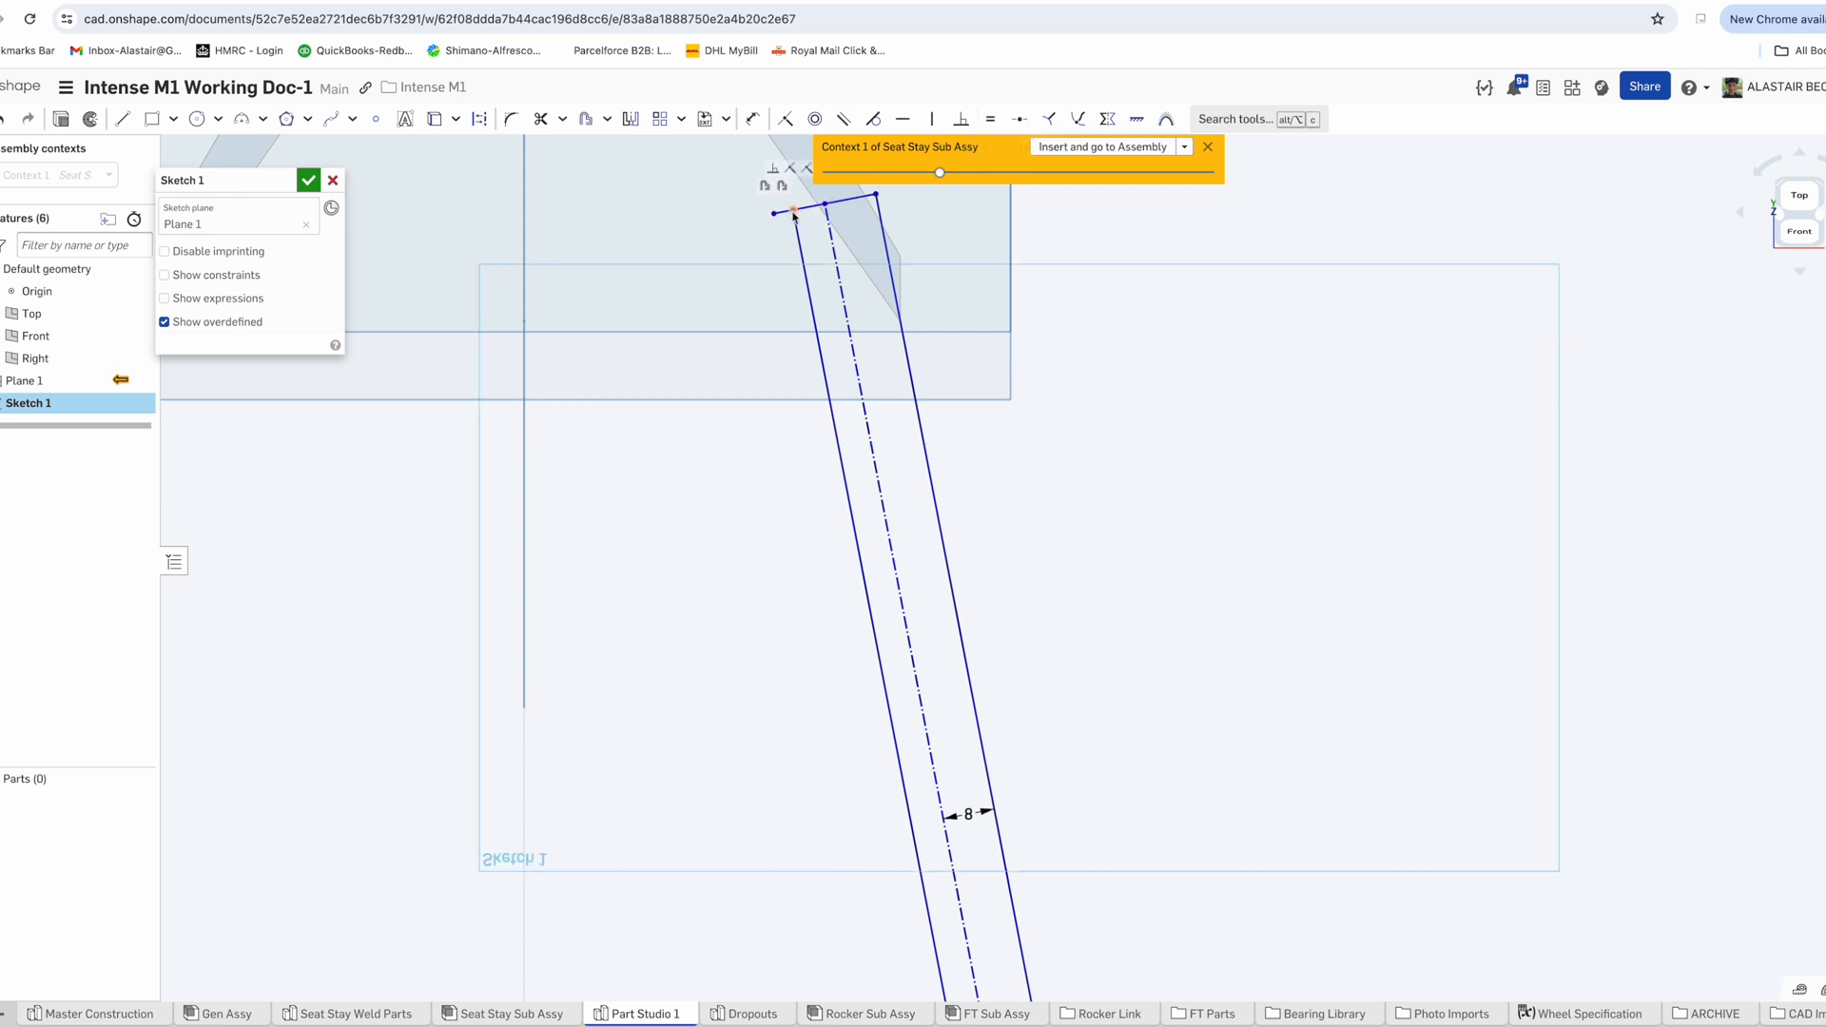
left_click(785, 120)
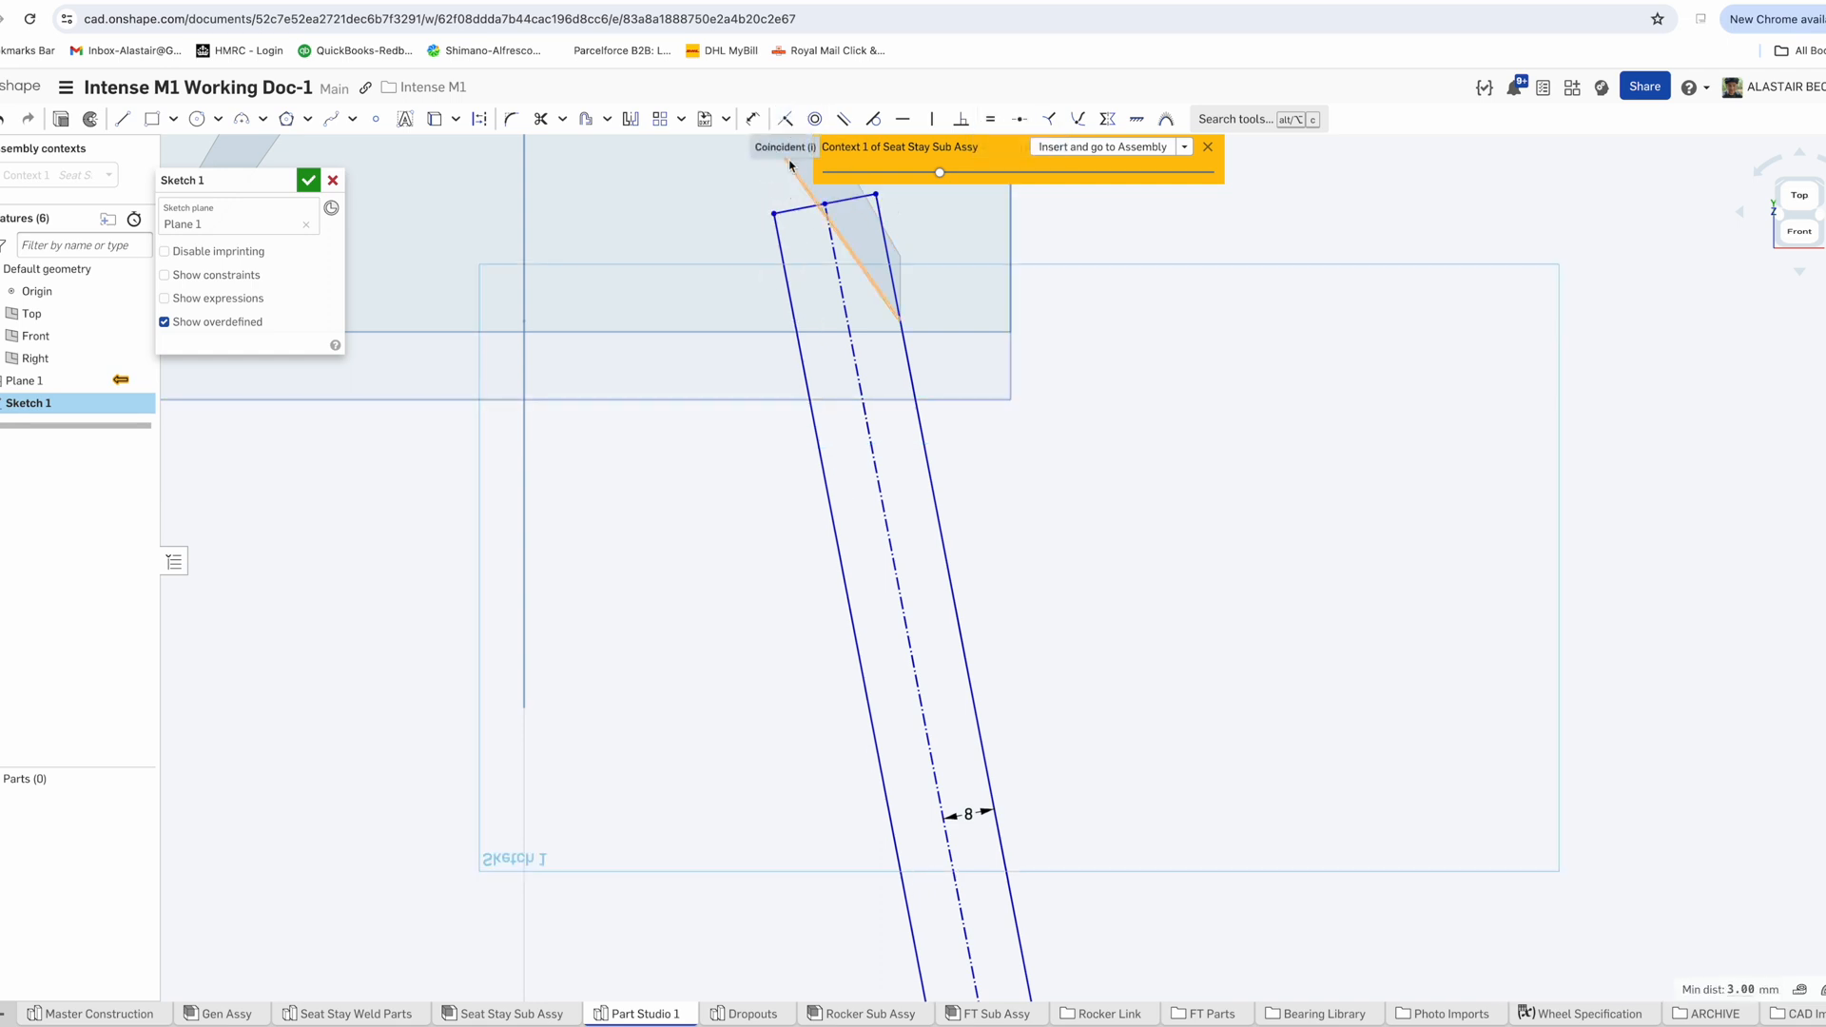
Make the tube's straight lower inner edge coincident with the inner face of the dropout
scroll(856, 261, "down", 3)
scroll(902, 697, "up", 3)
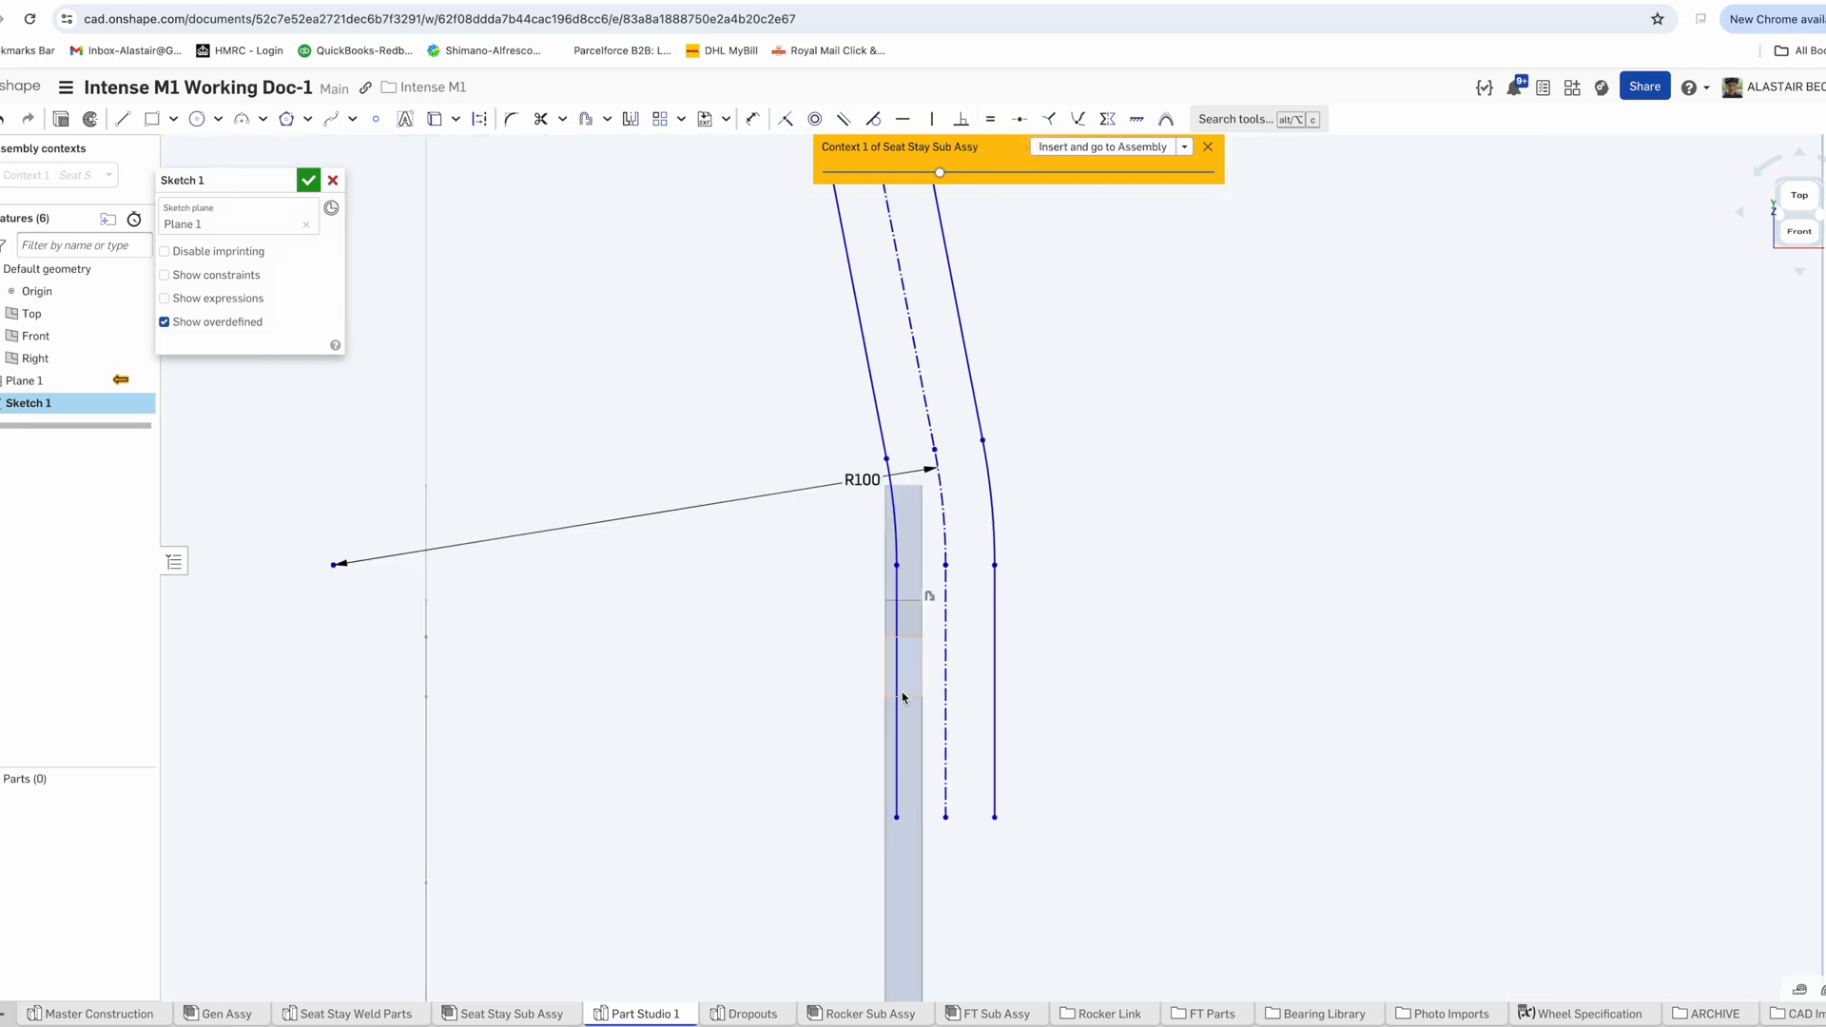
left_click(783, 122)
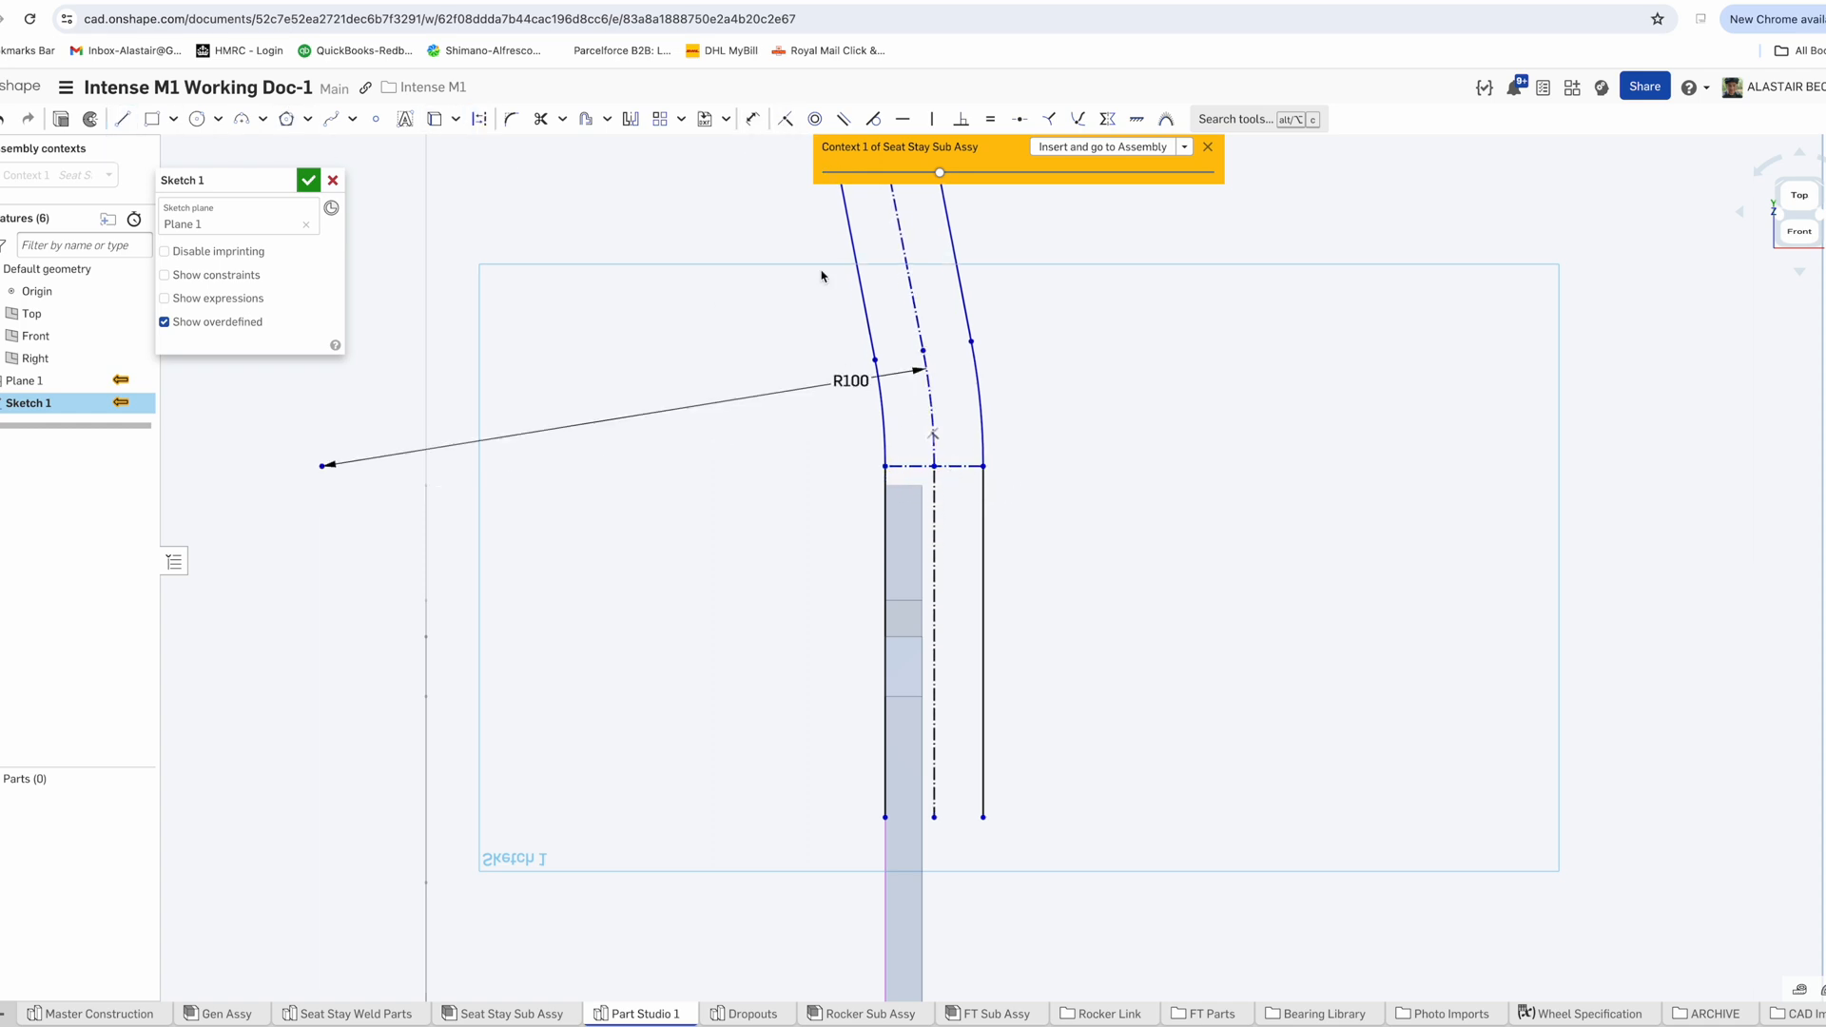
Make the tube's outer edge coincident with the lower corner of the yoke arm
key("Escape")
scroll(837, 481, "down", 3)
scroll(804, 472, "up", 5)
left_click(806, 470)
left_click(821, 474)
left_click(785, 119)
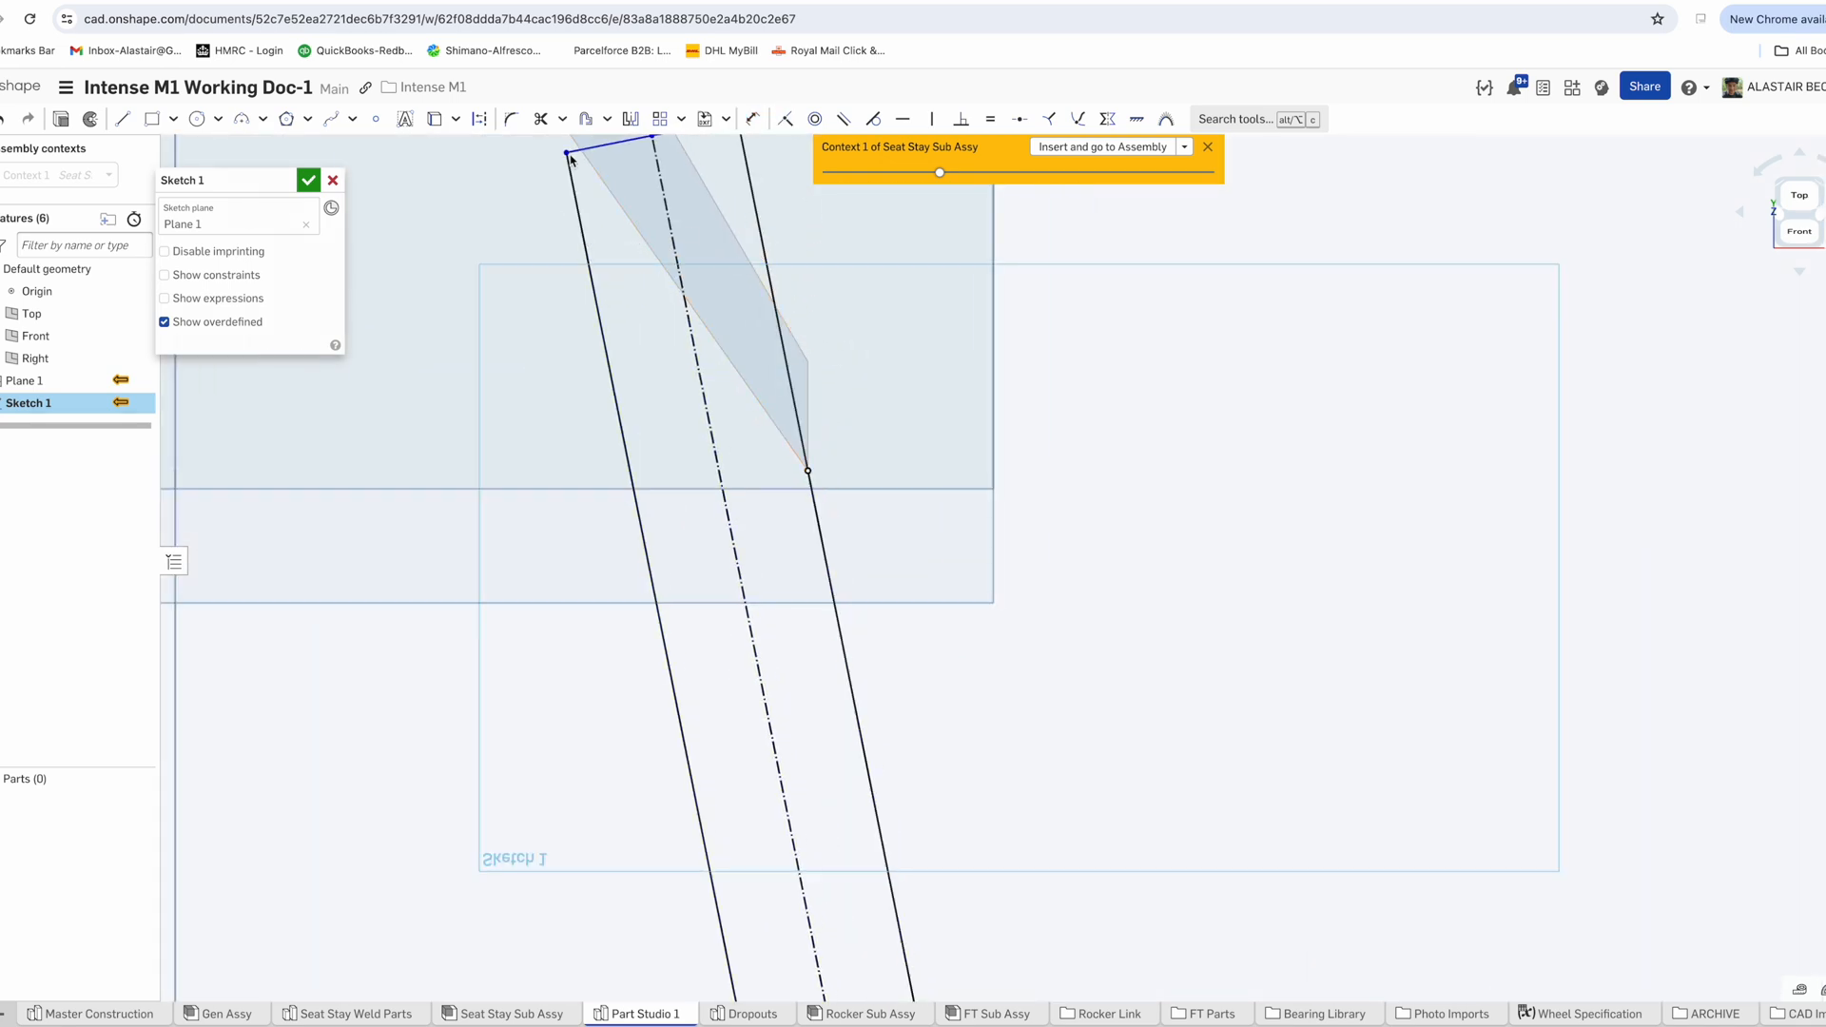
Insert the finished drive-side tube into the Seat Stay Sub Assy and go to the assembly
scroll(594, 152, "down", 5)
scroll(804, 670, "up", 4)
scroll(865, 634, "down", 3)
mouse_move(989, 623)
right_mouse_down()
mouse_move(827, 485)
mouse_move(770, 475)
right_mouse_up()
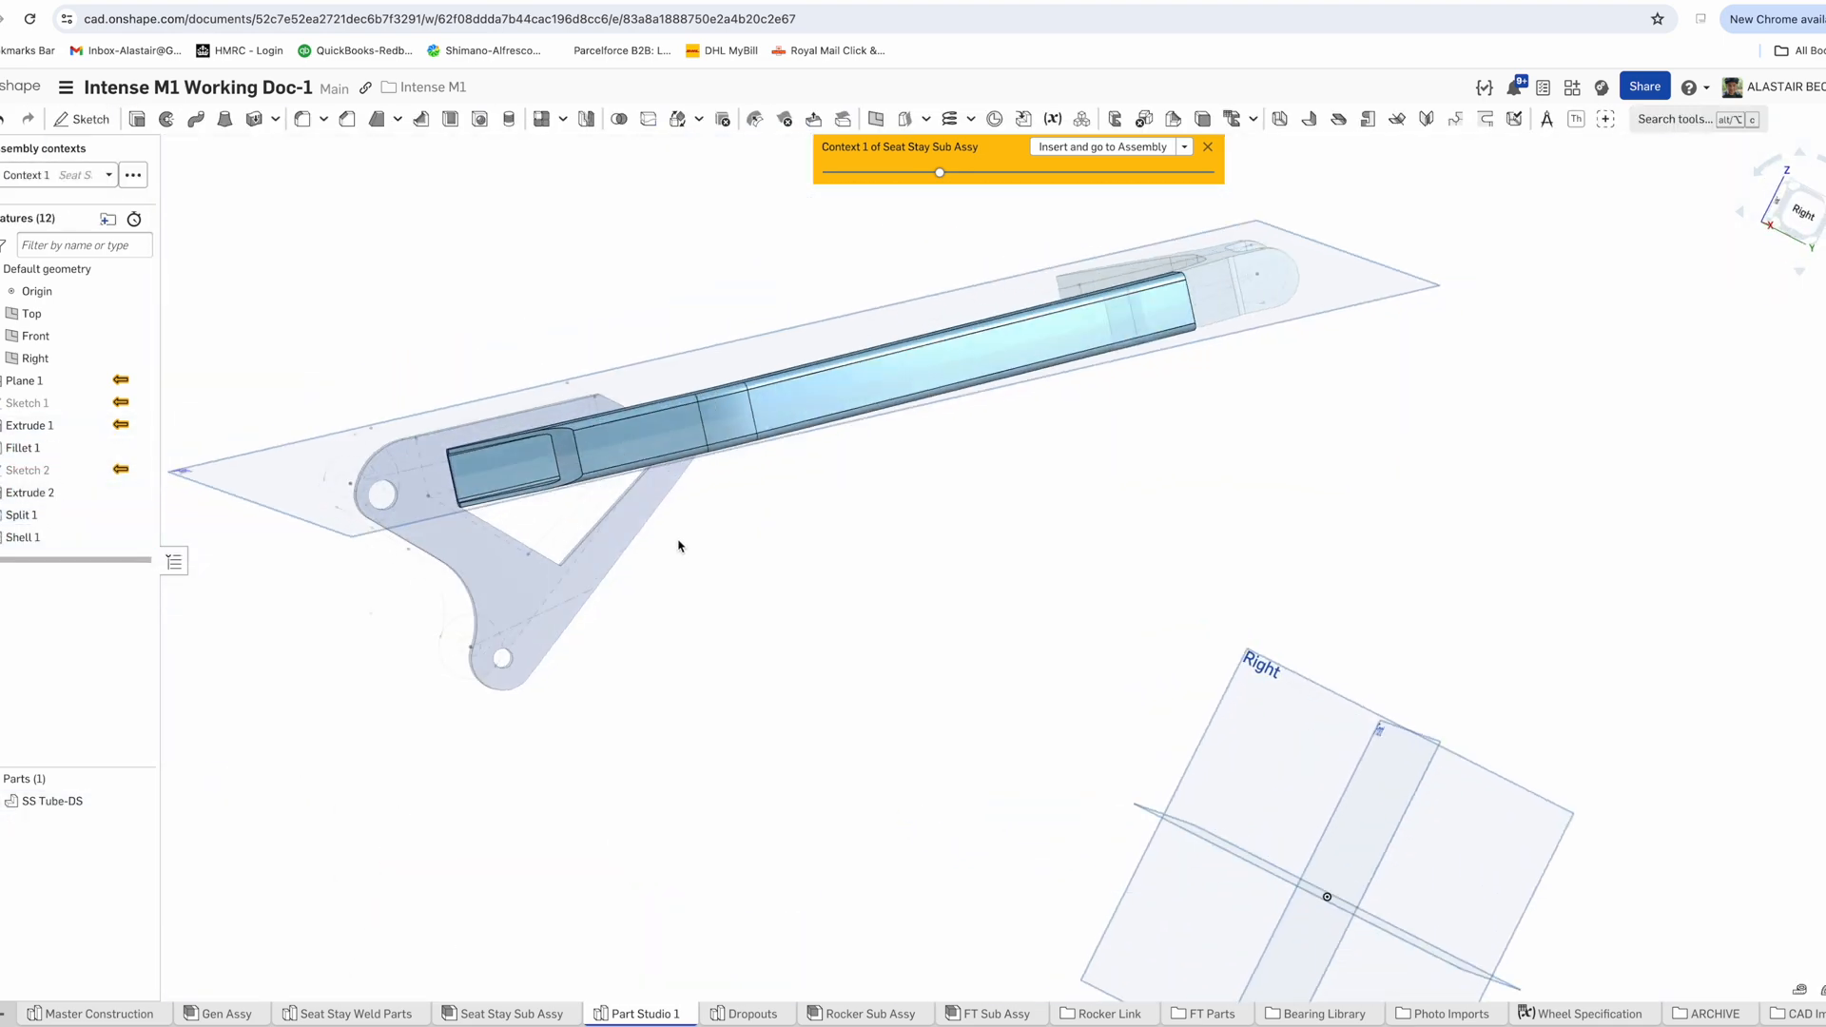
right_click_drag(678, 545, 848, 567)
scroll(780, 533, "down", 3)
scroll(632, 320, "up", 3)
left_click(1111, 149)
left_click(313, 149)
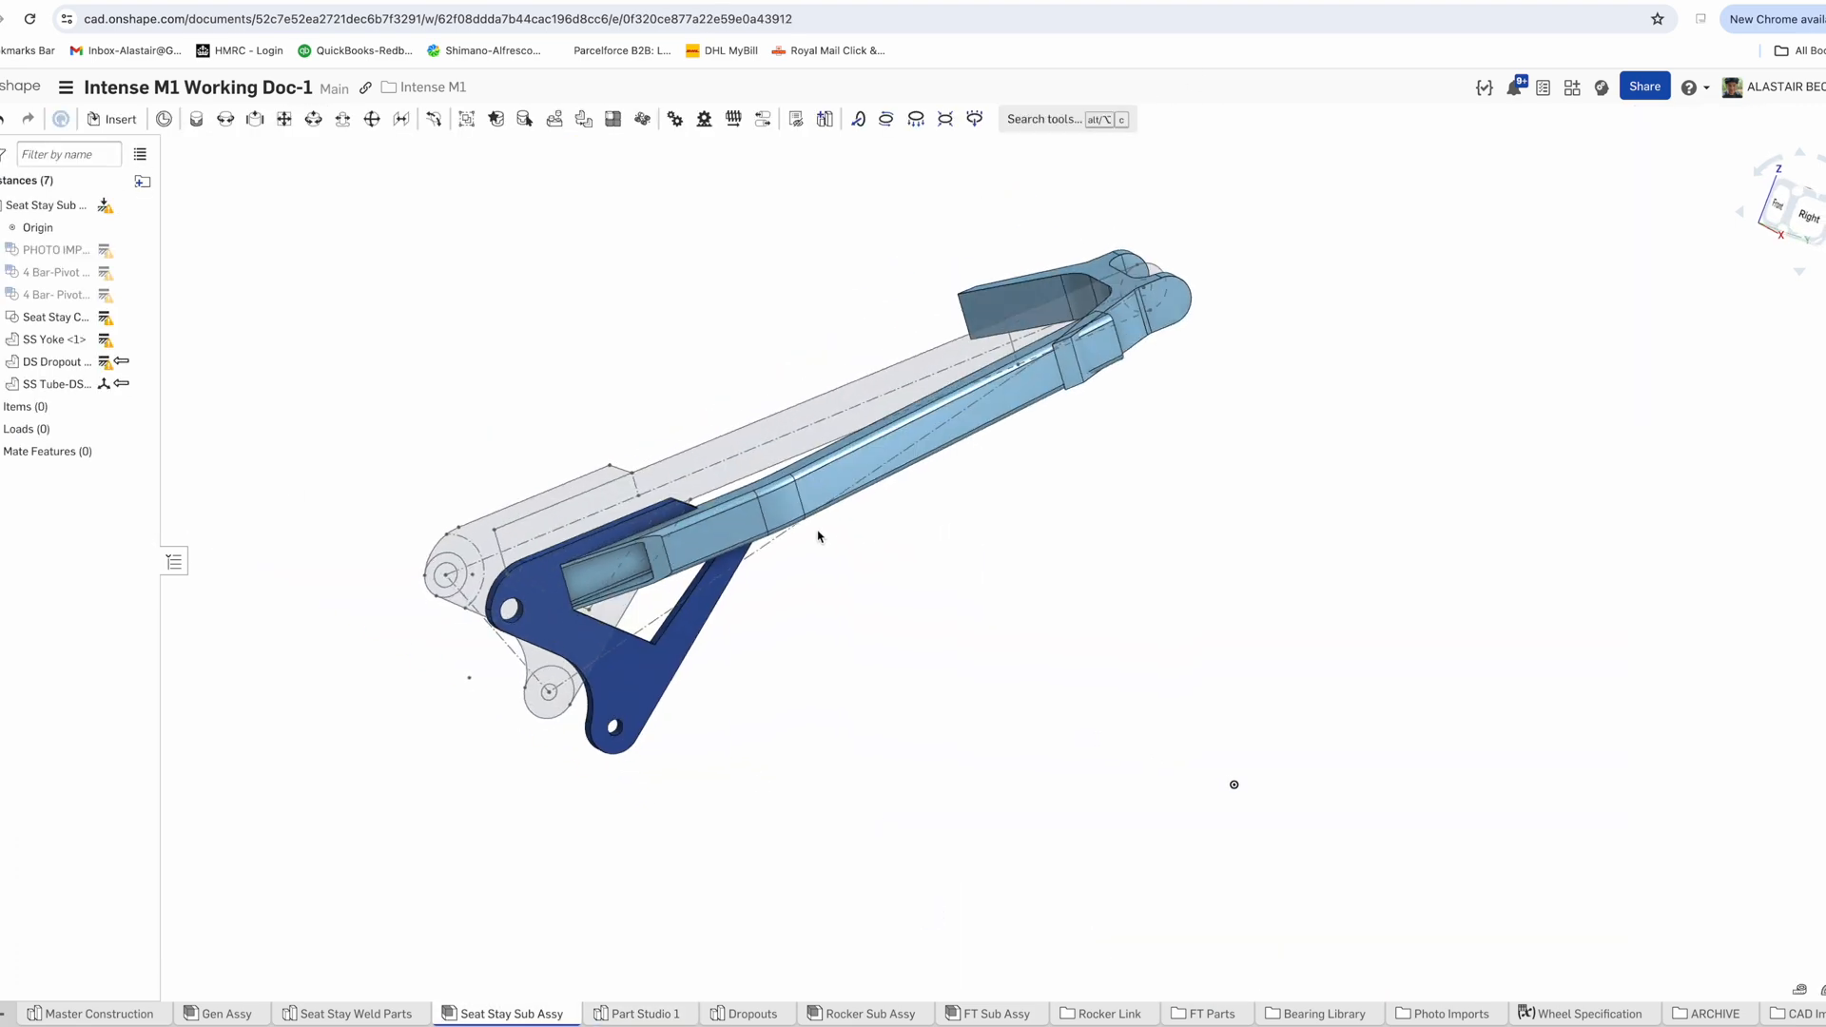
Fix the SS Tube-DS instance in the assembly and open the tube for editing in context
right_click(71, 384)
left_click(131, 534)
scroll(1125, 412, "up", 5)
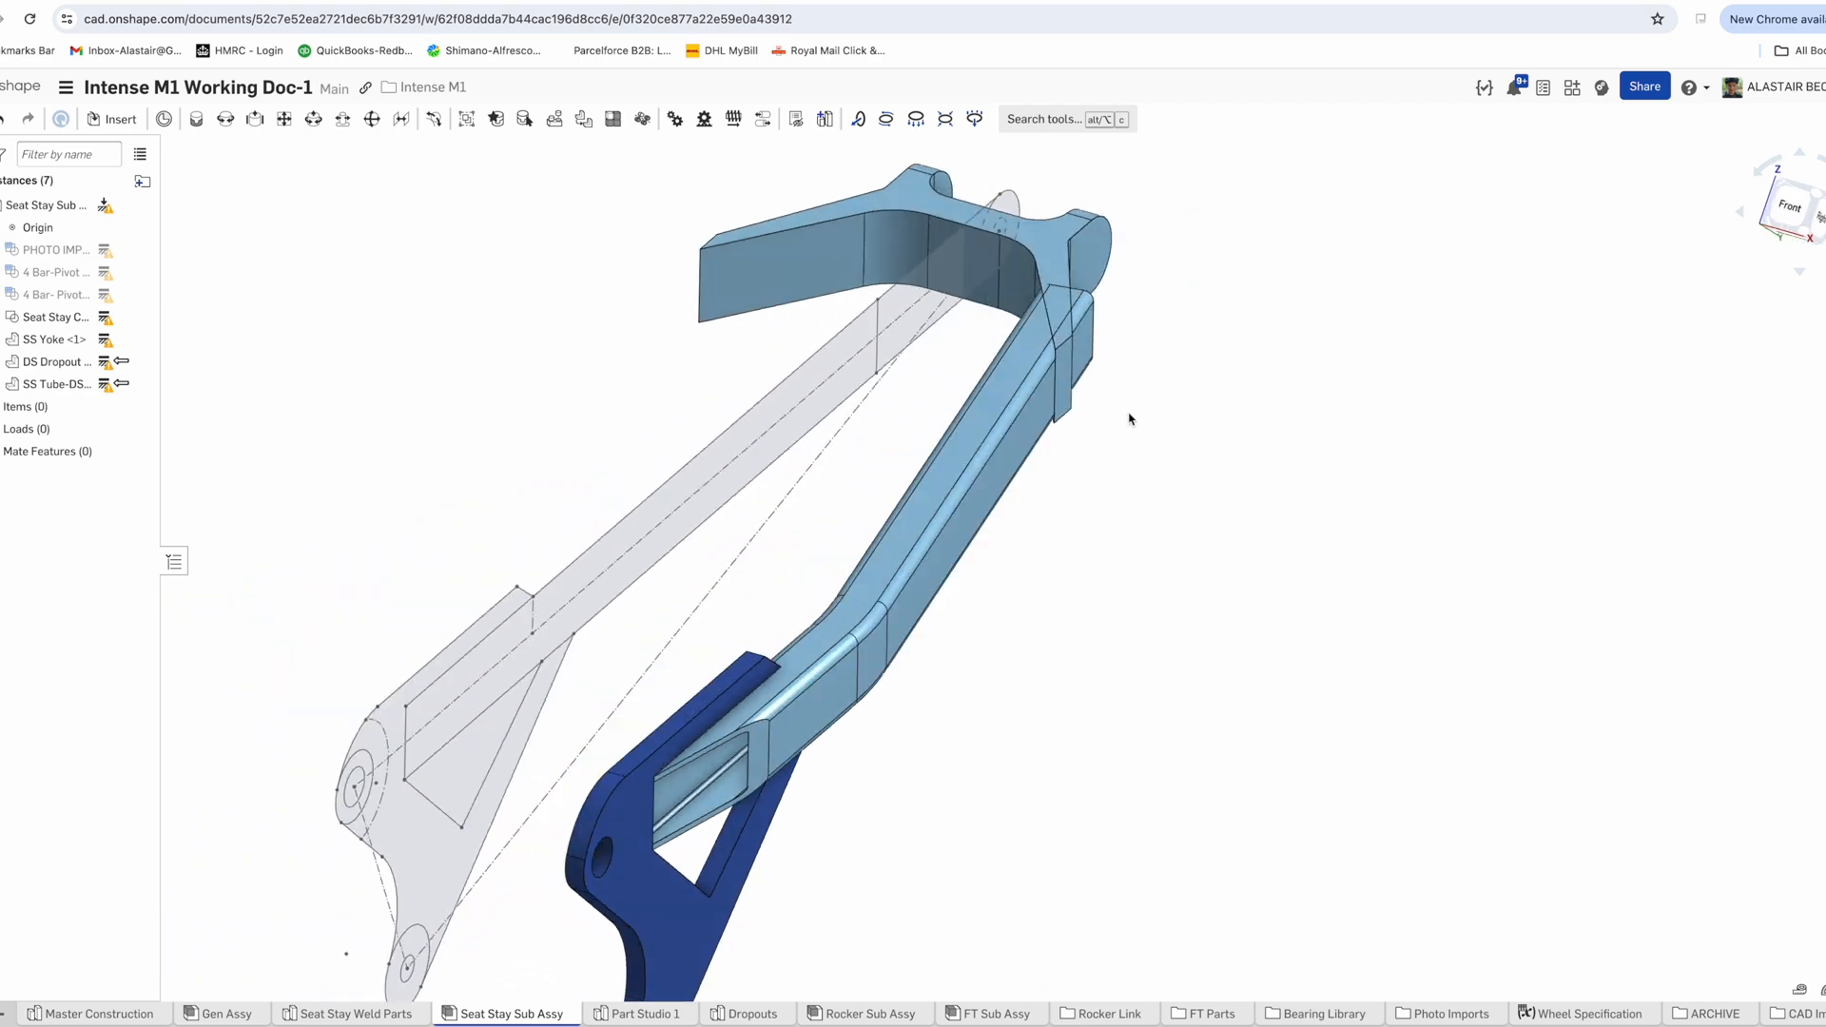
right_click(1029, 416)
mouse_move(1146, 692)
left_click(1284, 695)
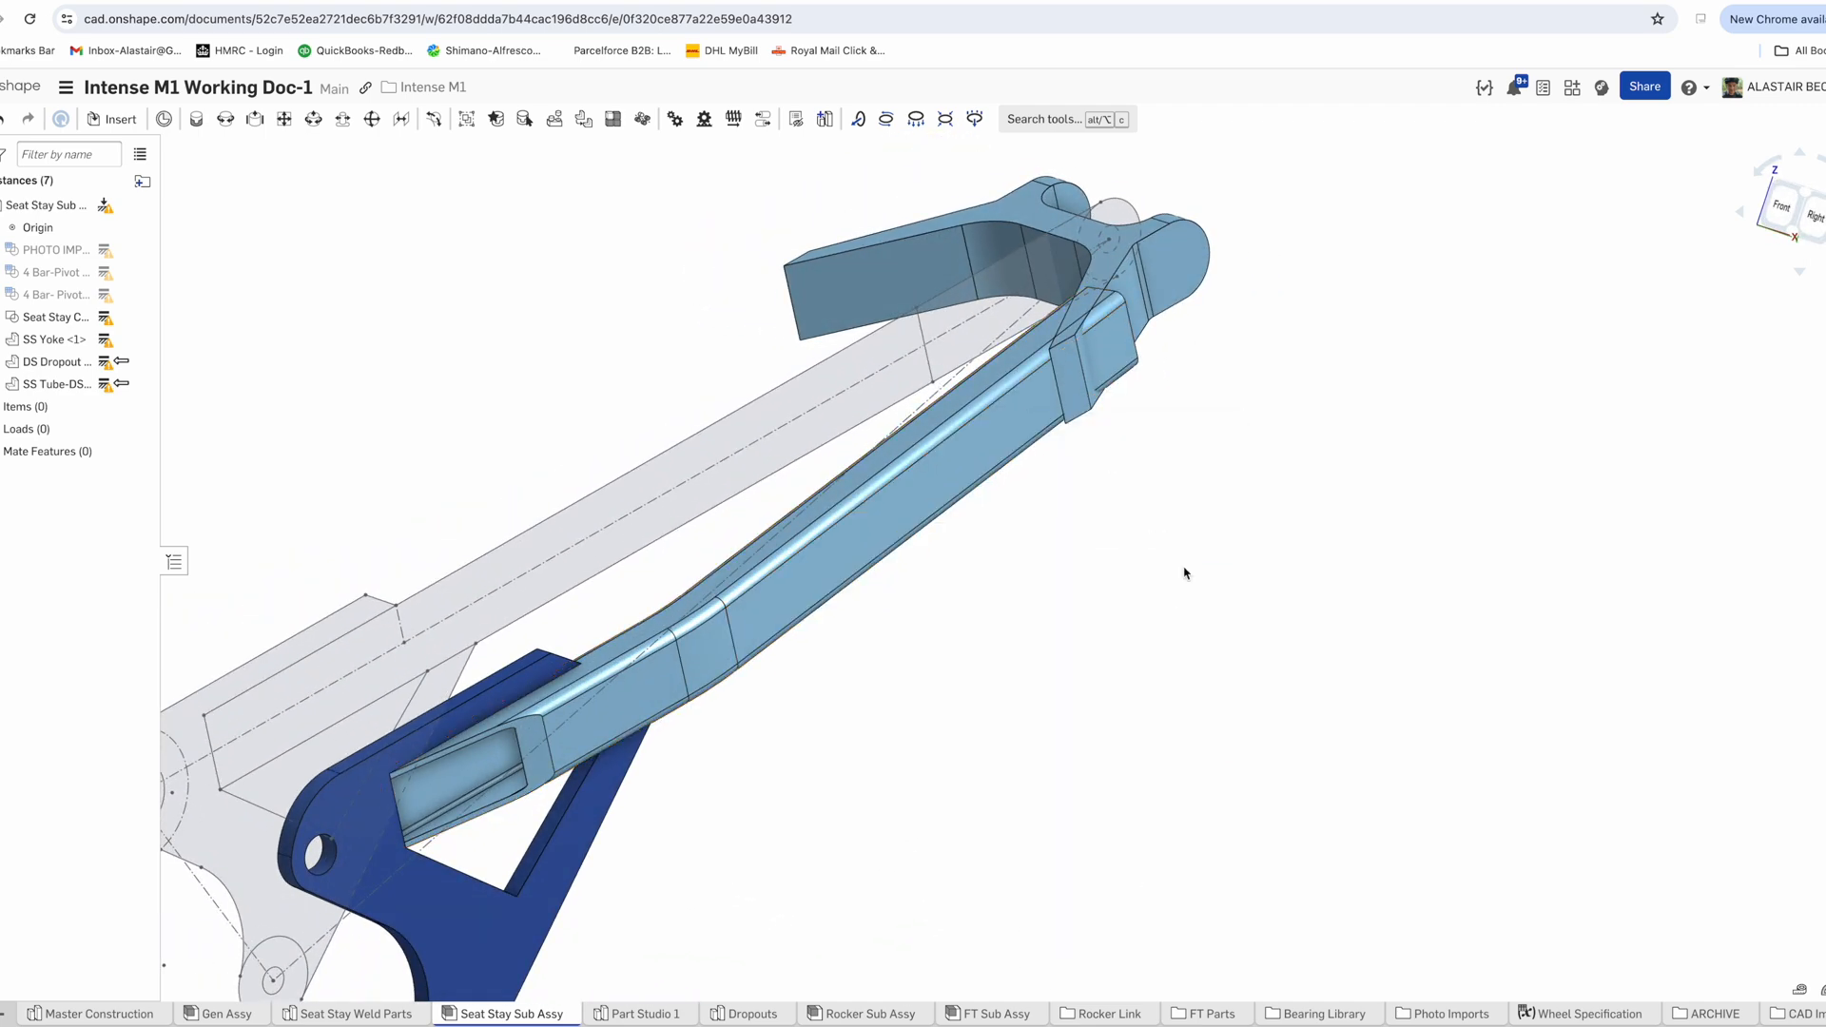
Create a 0 mm offset surface from the yoke arm's face and split SS Tube-DS with it
left_click(904, 124)
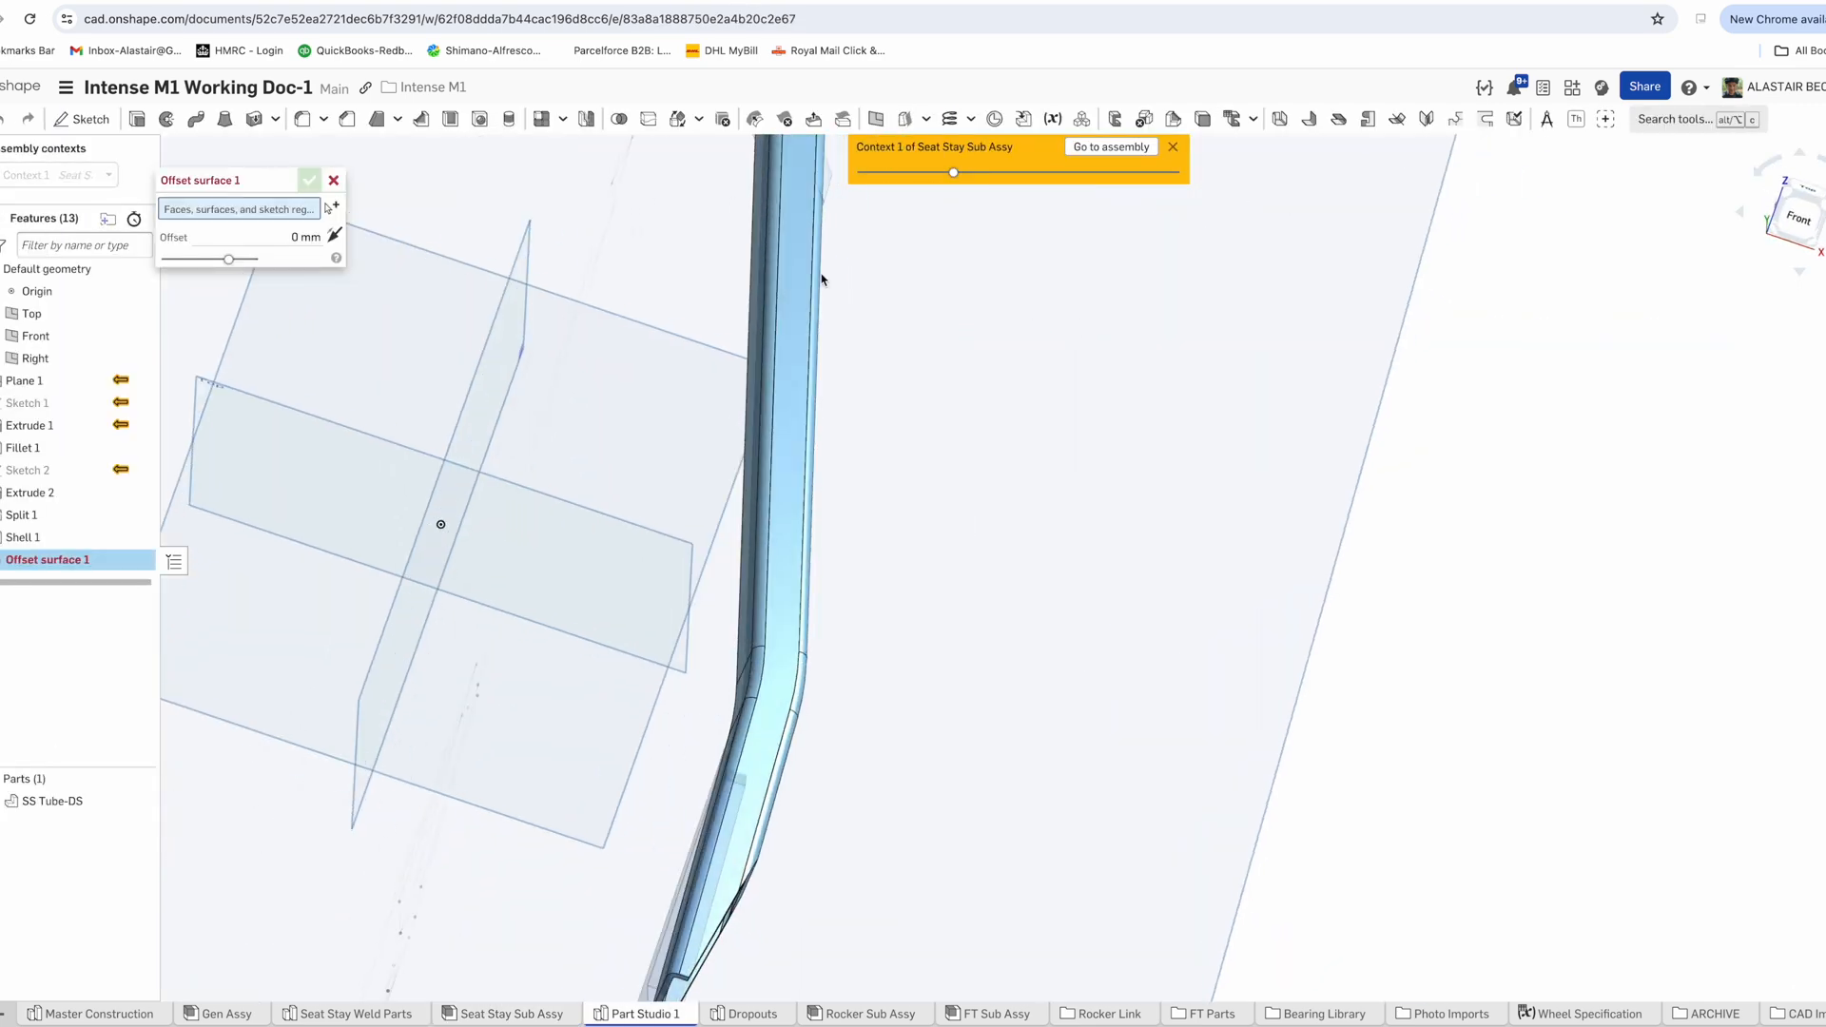
left_click(310, 180)
left_click(648, 119)
left_click(19, 846)
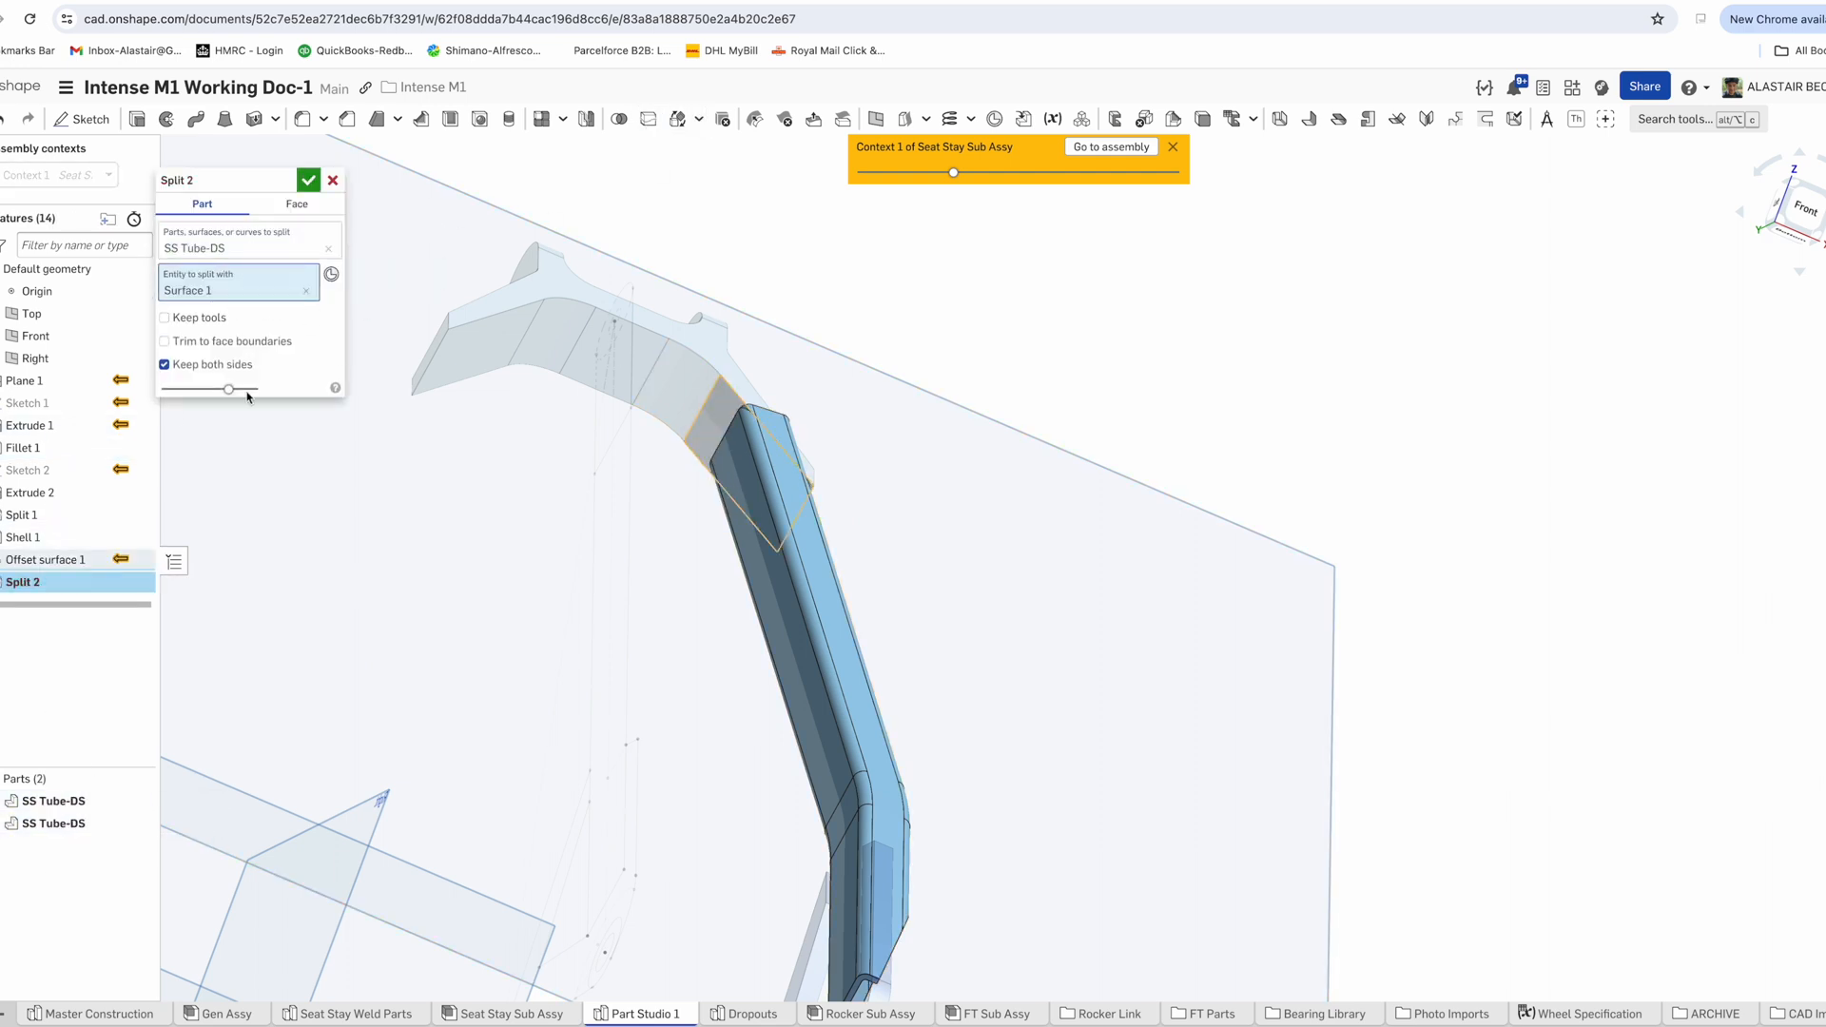
left_click(308, 183)
Return to the Seat Stay Sub Assy and inspect how the tube meets the yoke and dropout
right_click_drag(646, 418, 989, 361)
scroll(921, 476, "down", 4)
left_click(1111, 149)
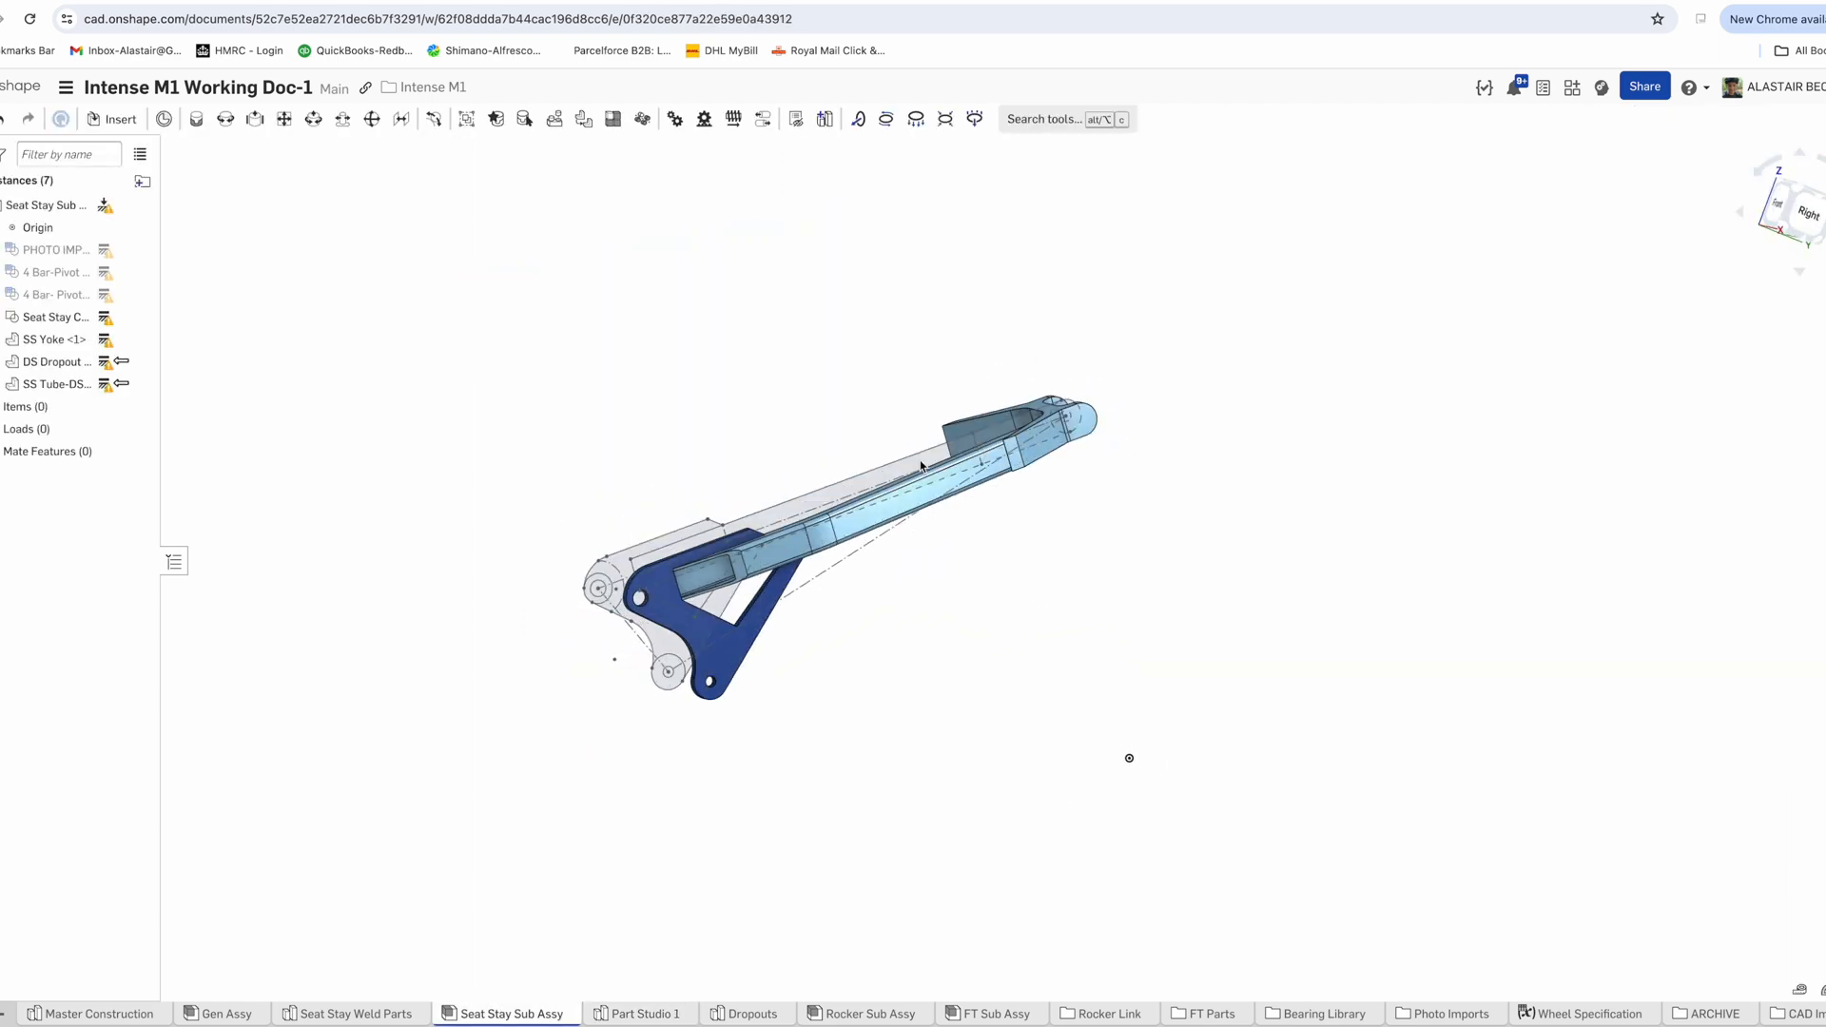
scroll(833, 653, "up", 3)
right_click_drag(833, 654, 720, 833)
scroll(996, 665, "up", 2)
Switch to the browser's Intense M1 reference photos and examine the seat stay and dropout area up close
key("ctrl+Up")
left_click(561, 664)
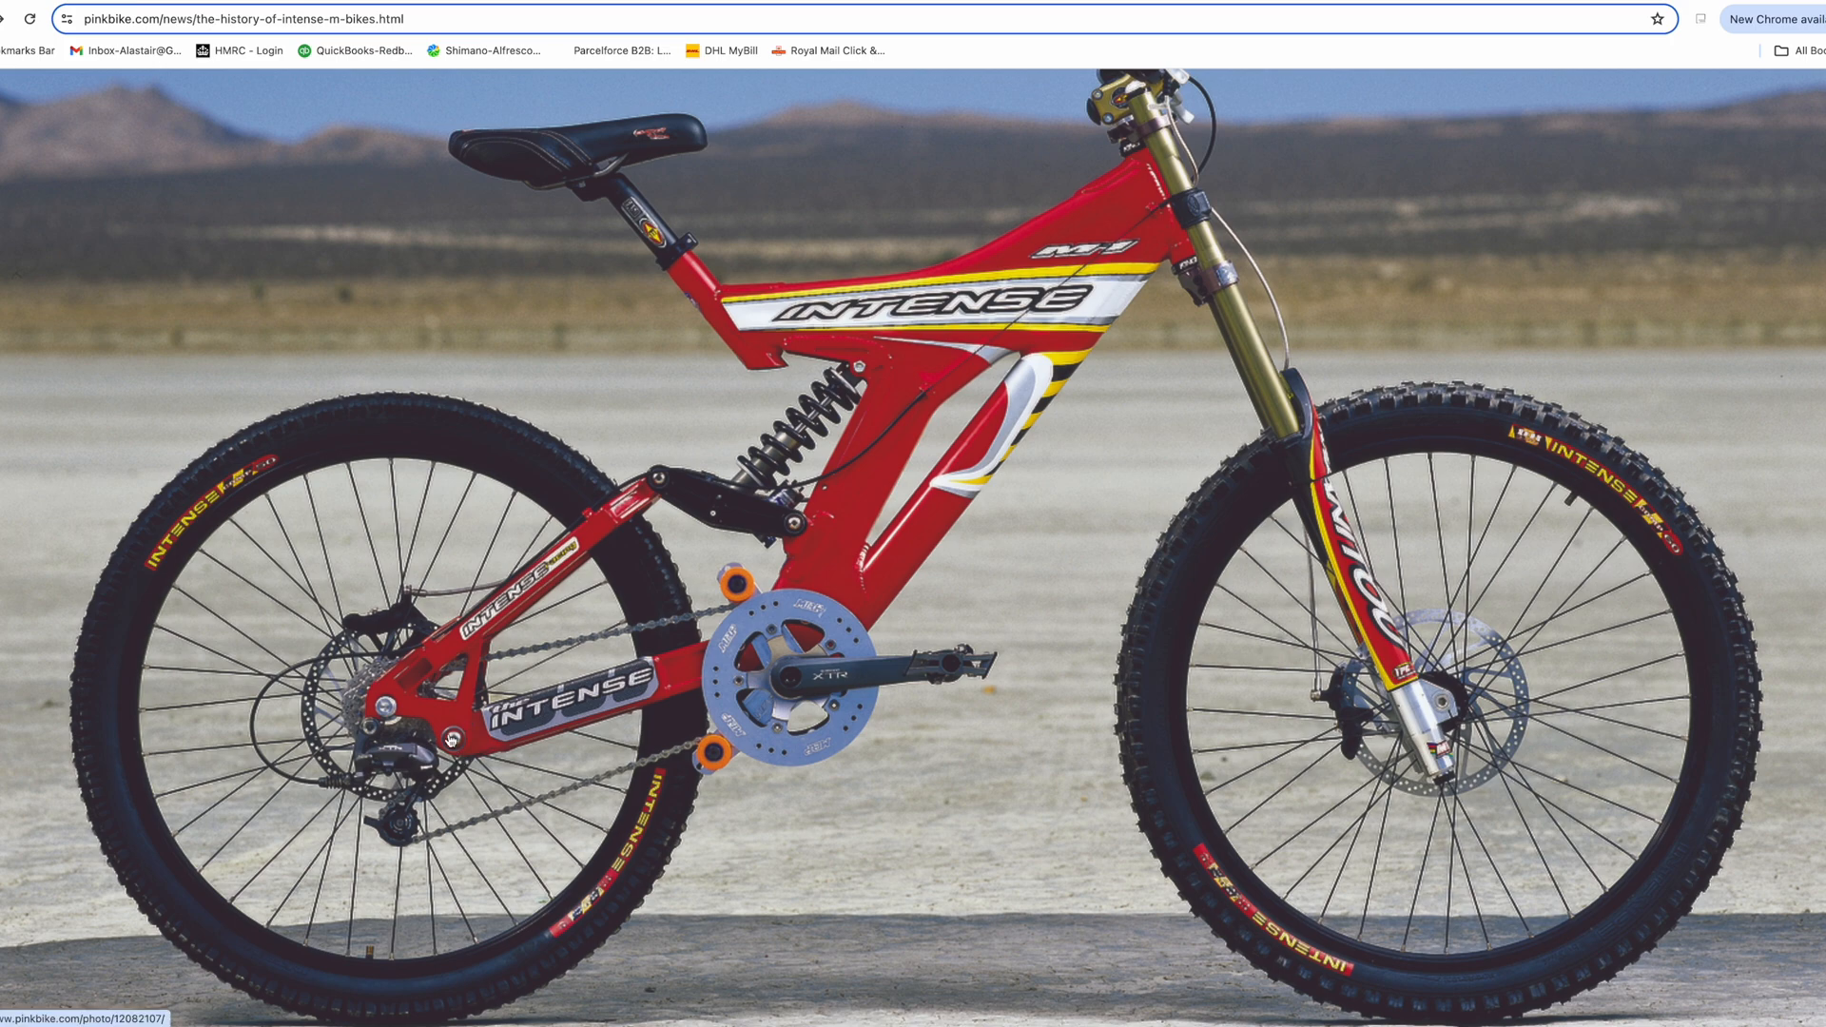
scroll(518, 727, "down", 10)
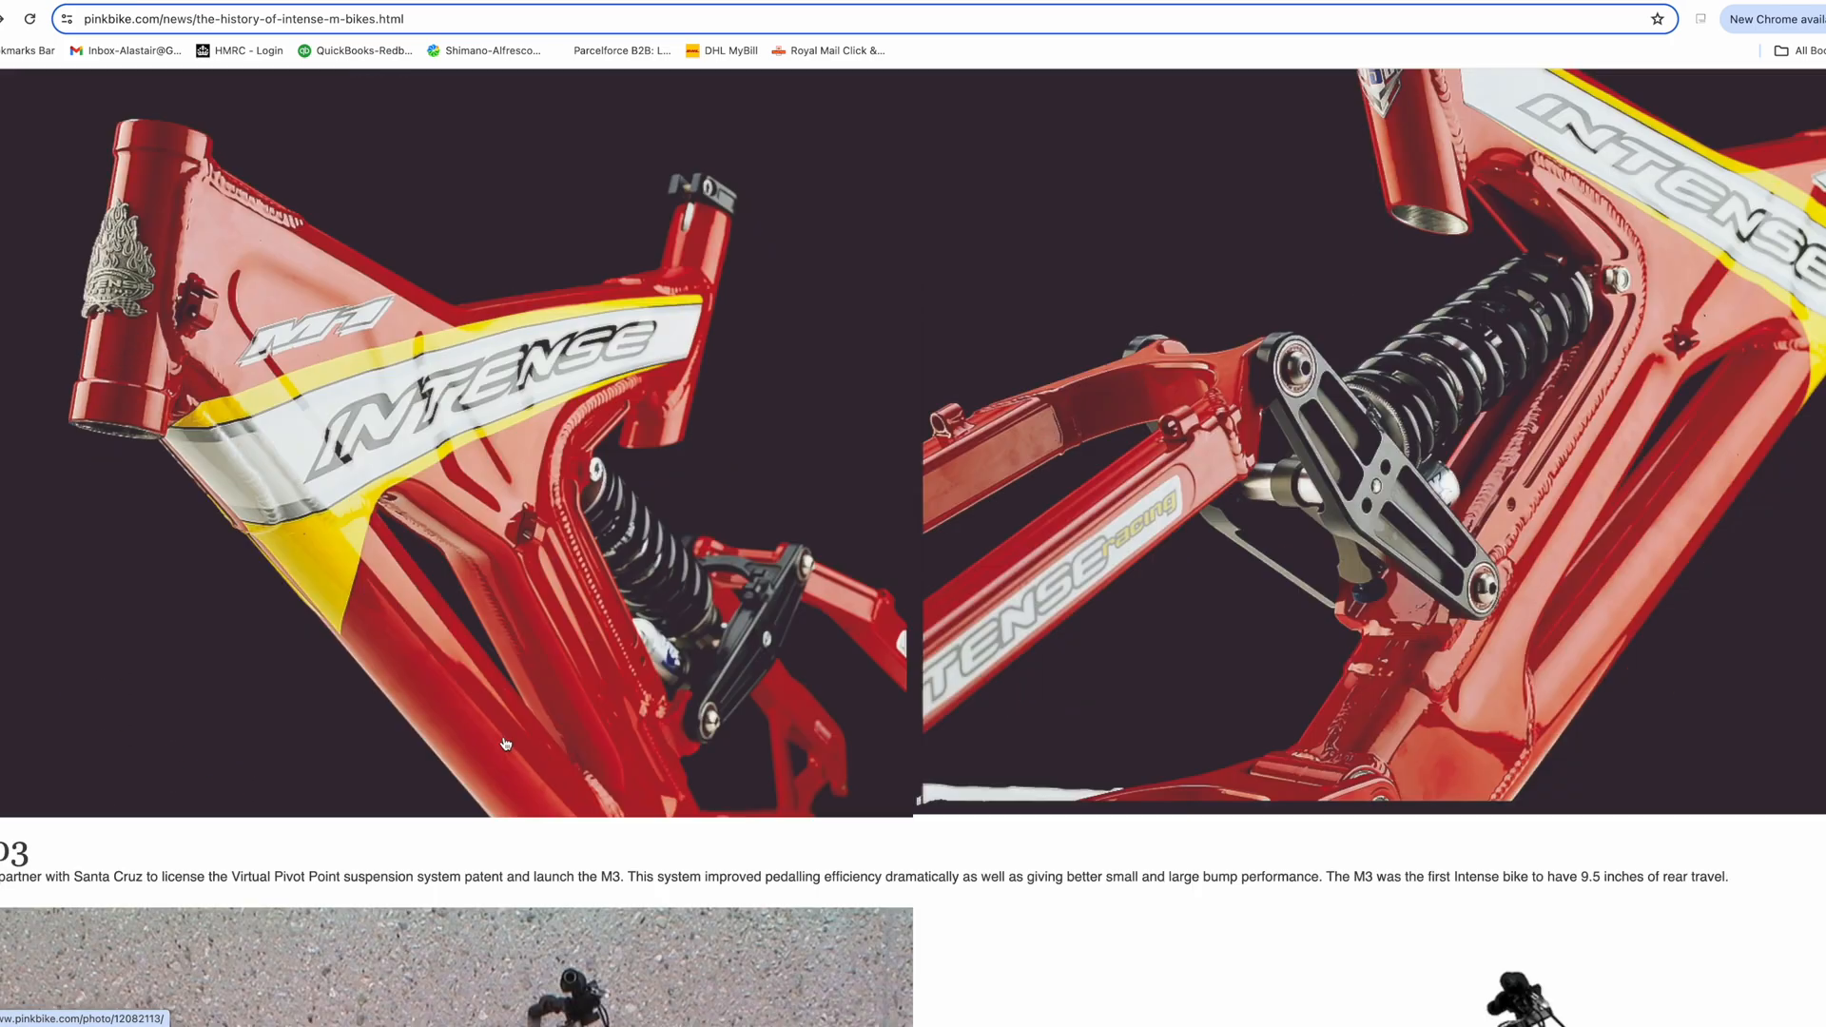
scroll(529, 735, "up", 5)
key("ctrl+Tab")
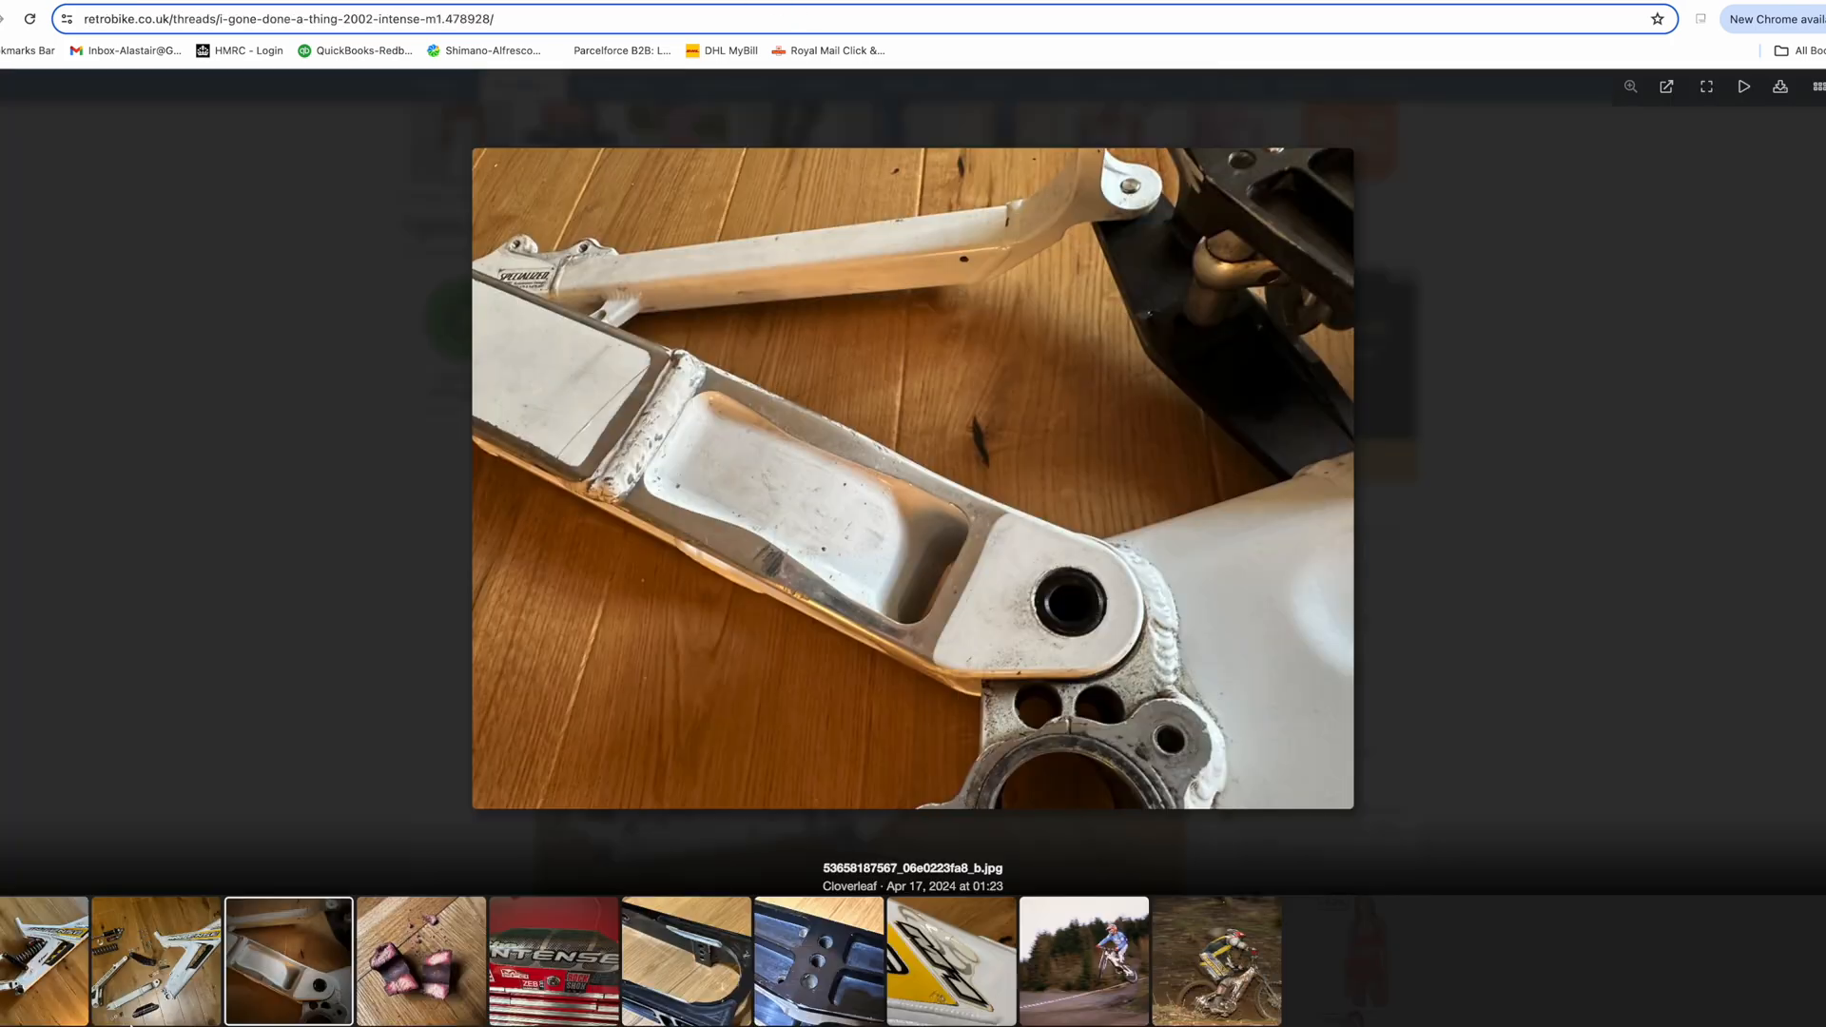
left_click(157, 972)
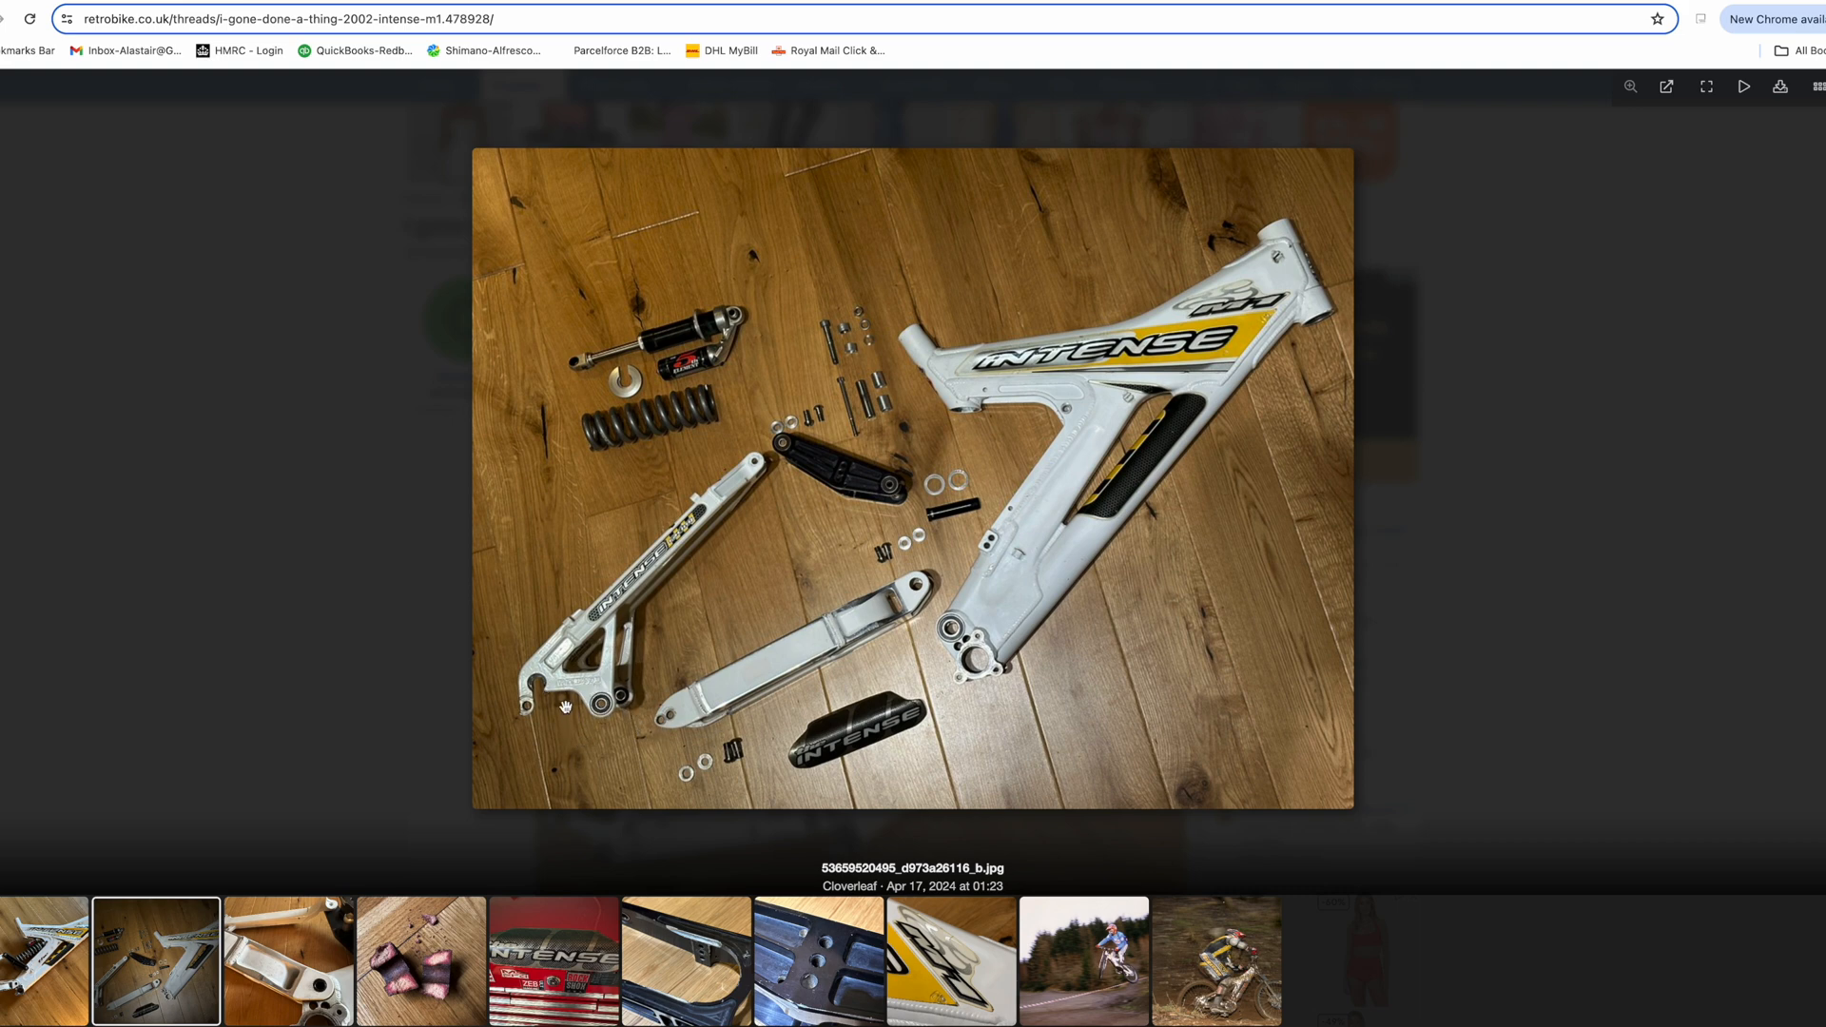
left_click(41, 971)
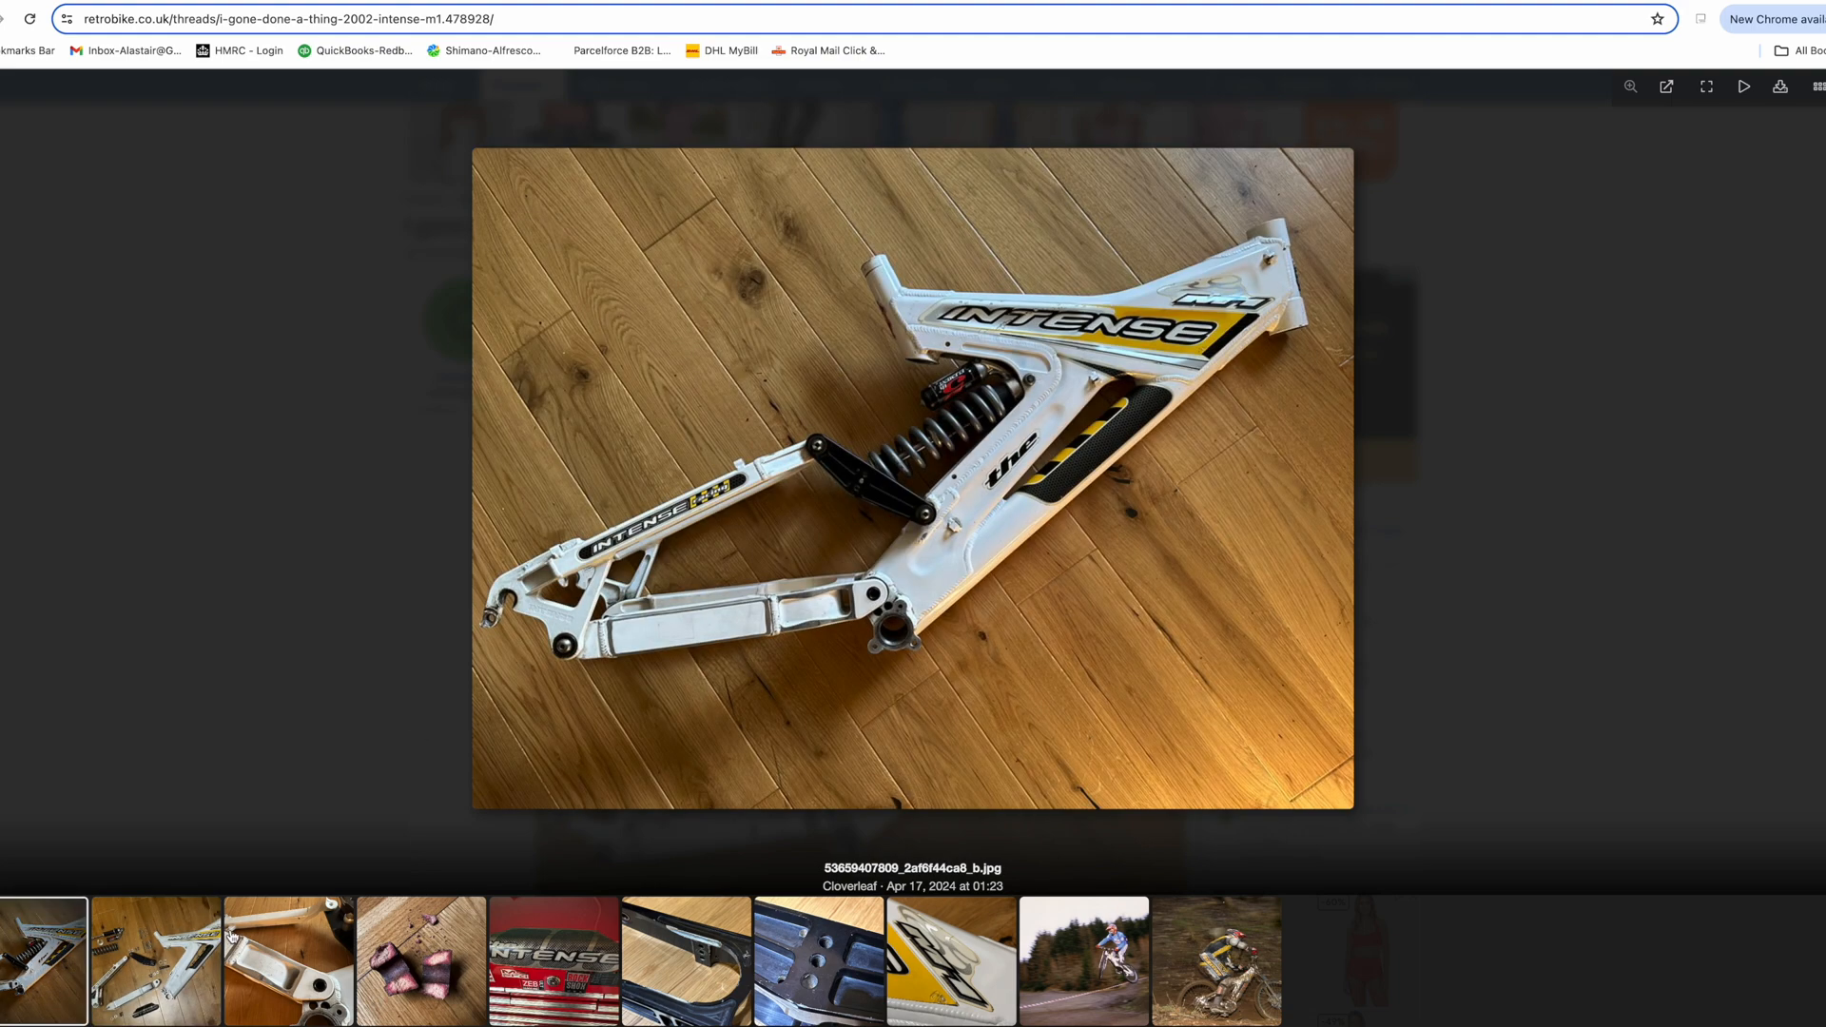
left_click(153, 987)
left_click(36, 968)
left_click(573, 585)
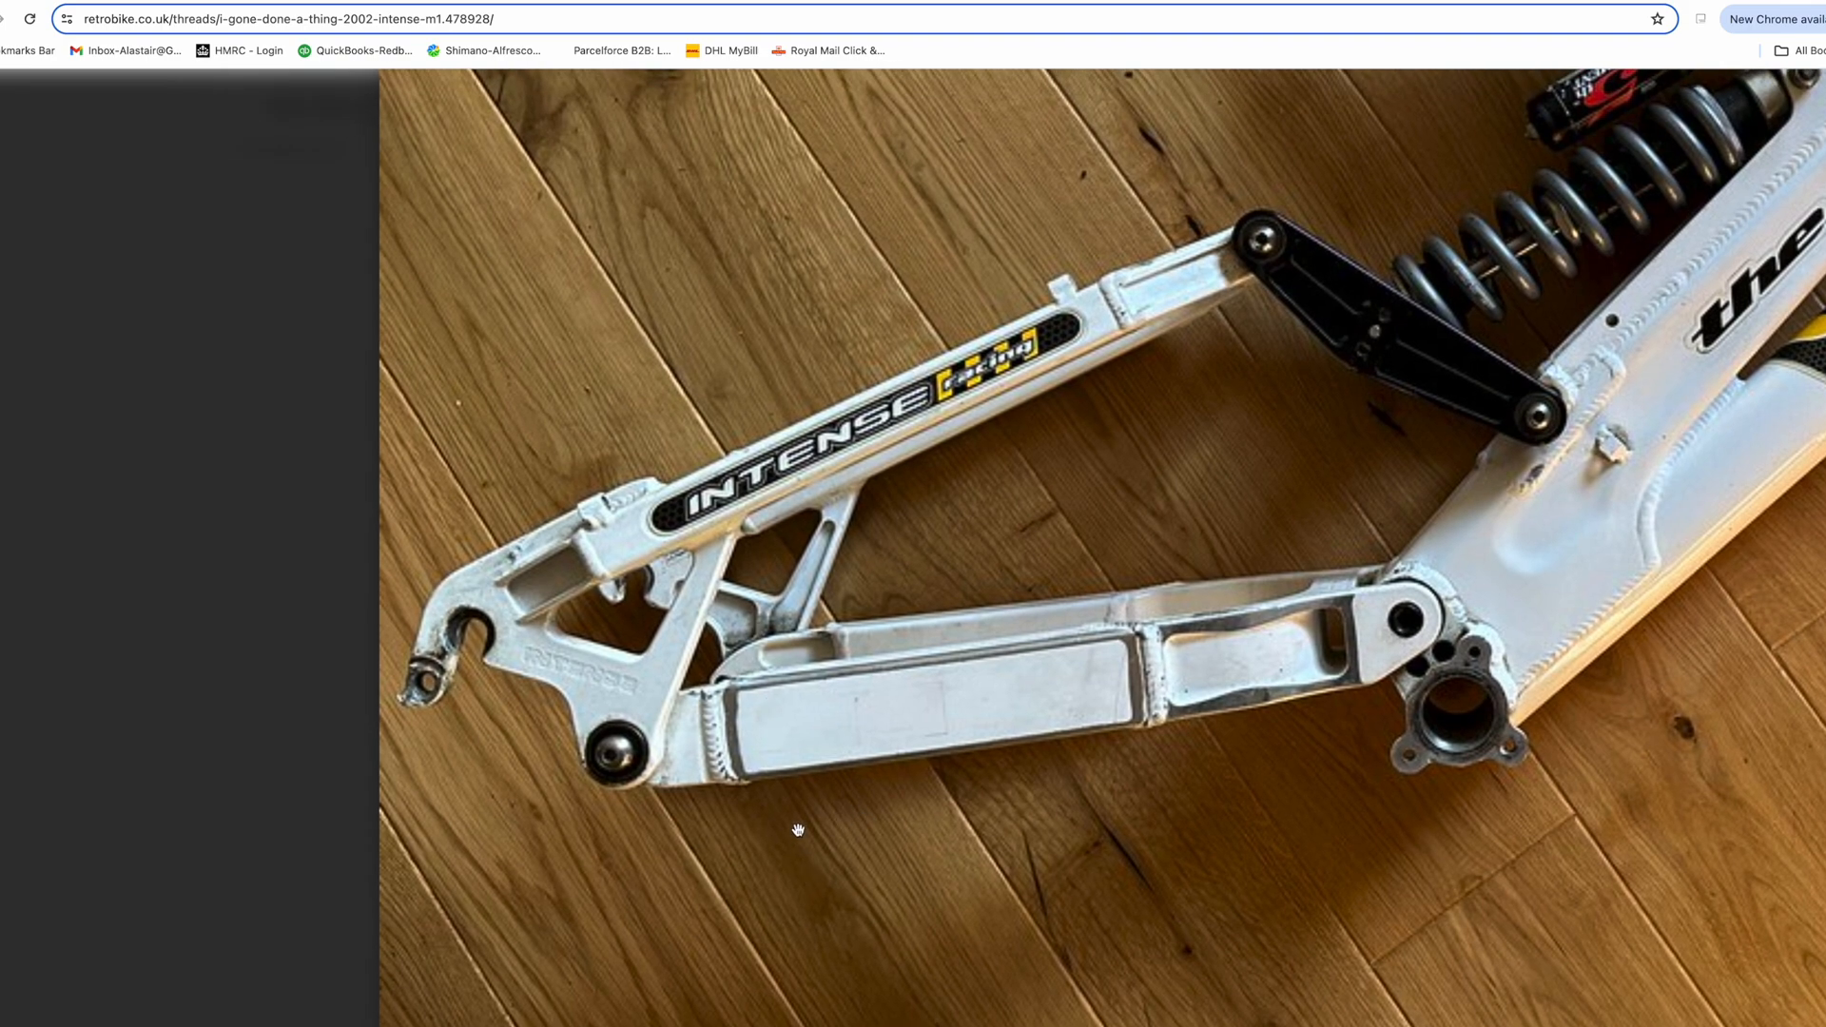
Switch back to the Onshape document and rename Part Studio 1 as SS Tube
key("ctrl+Up")
left_click(864, 706)
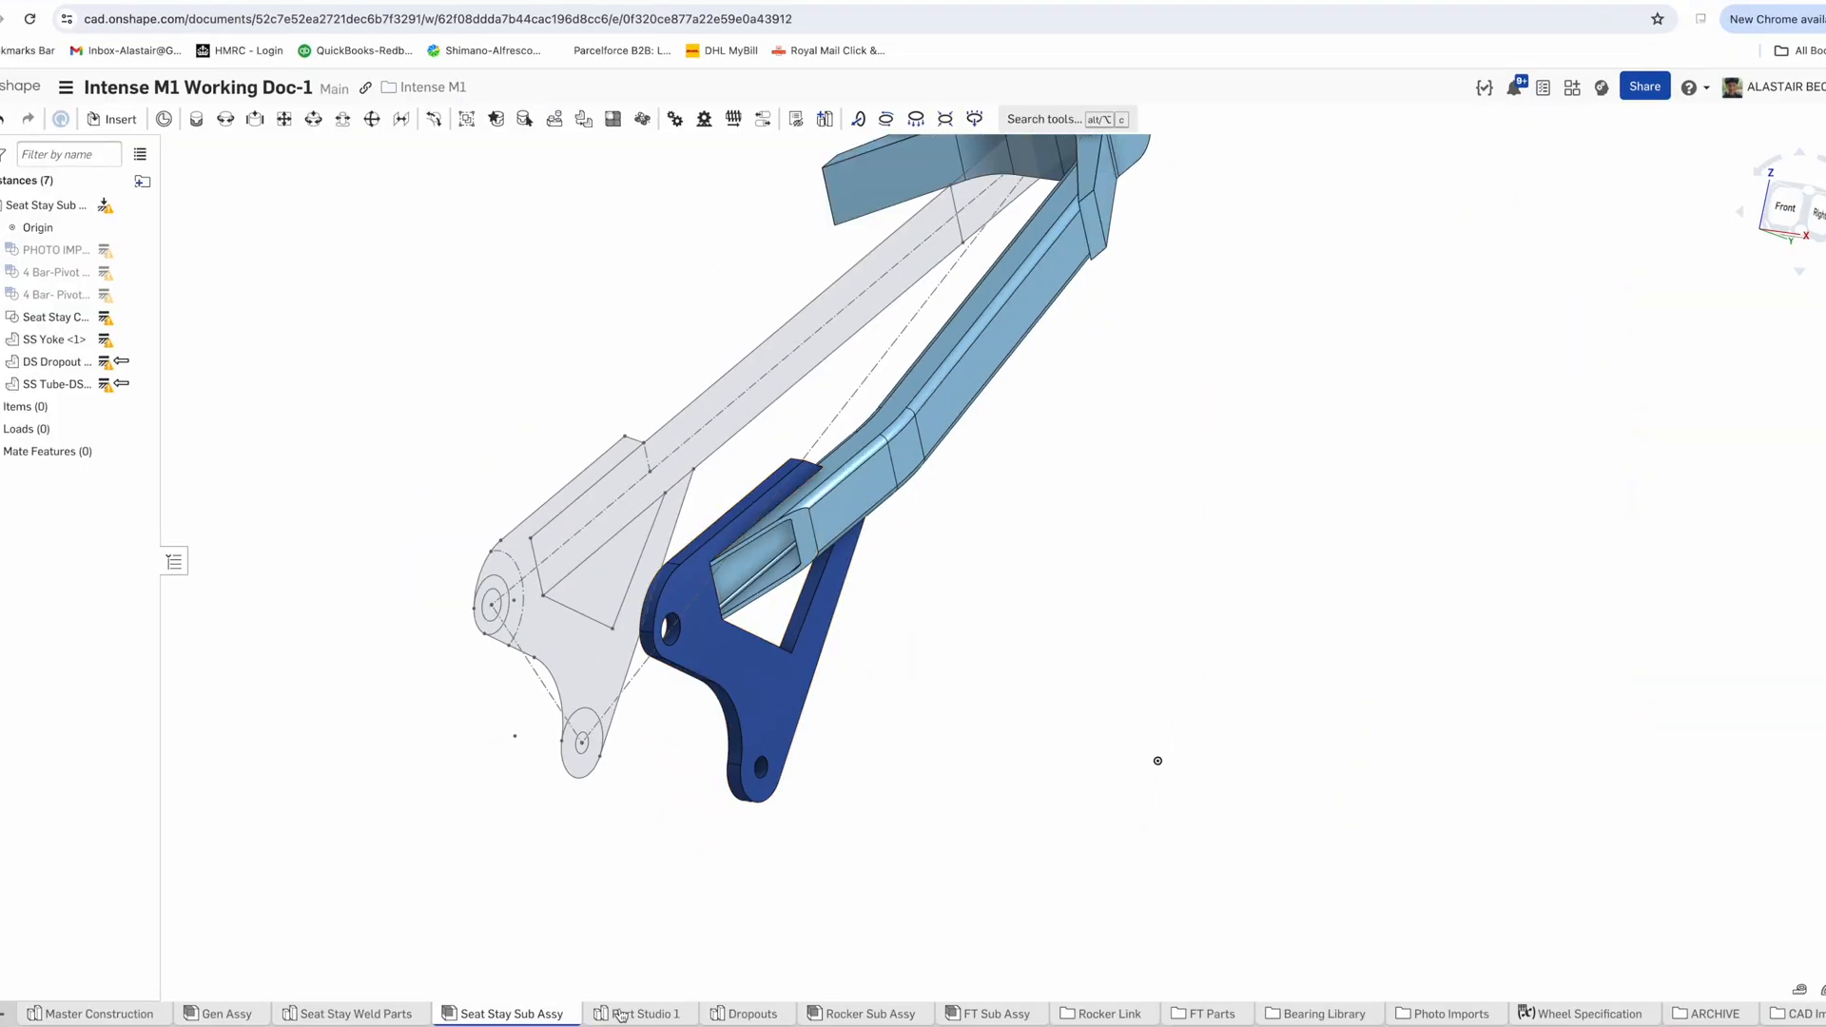
left_click(620, 1013)
right_click(620, 1014)
left_click(638, 825)
type("SS Tube")
key("Return")
Open the Dropouts part studio and review the settings of its Extrude 1 feature
left_click(723, 1014)
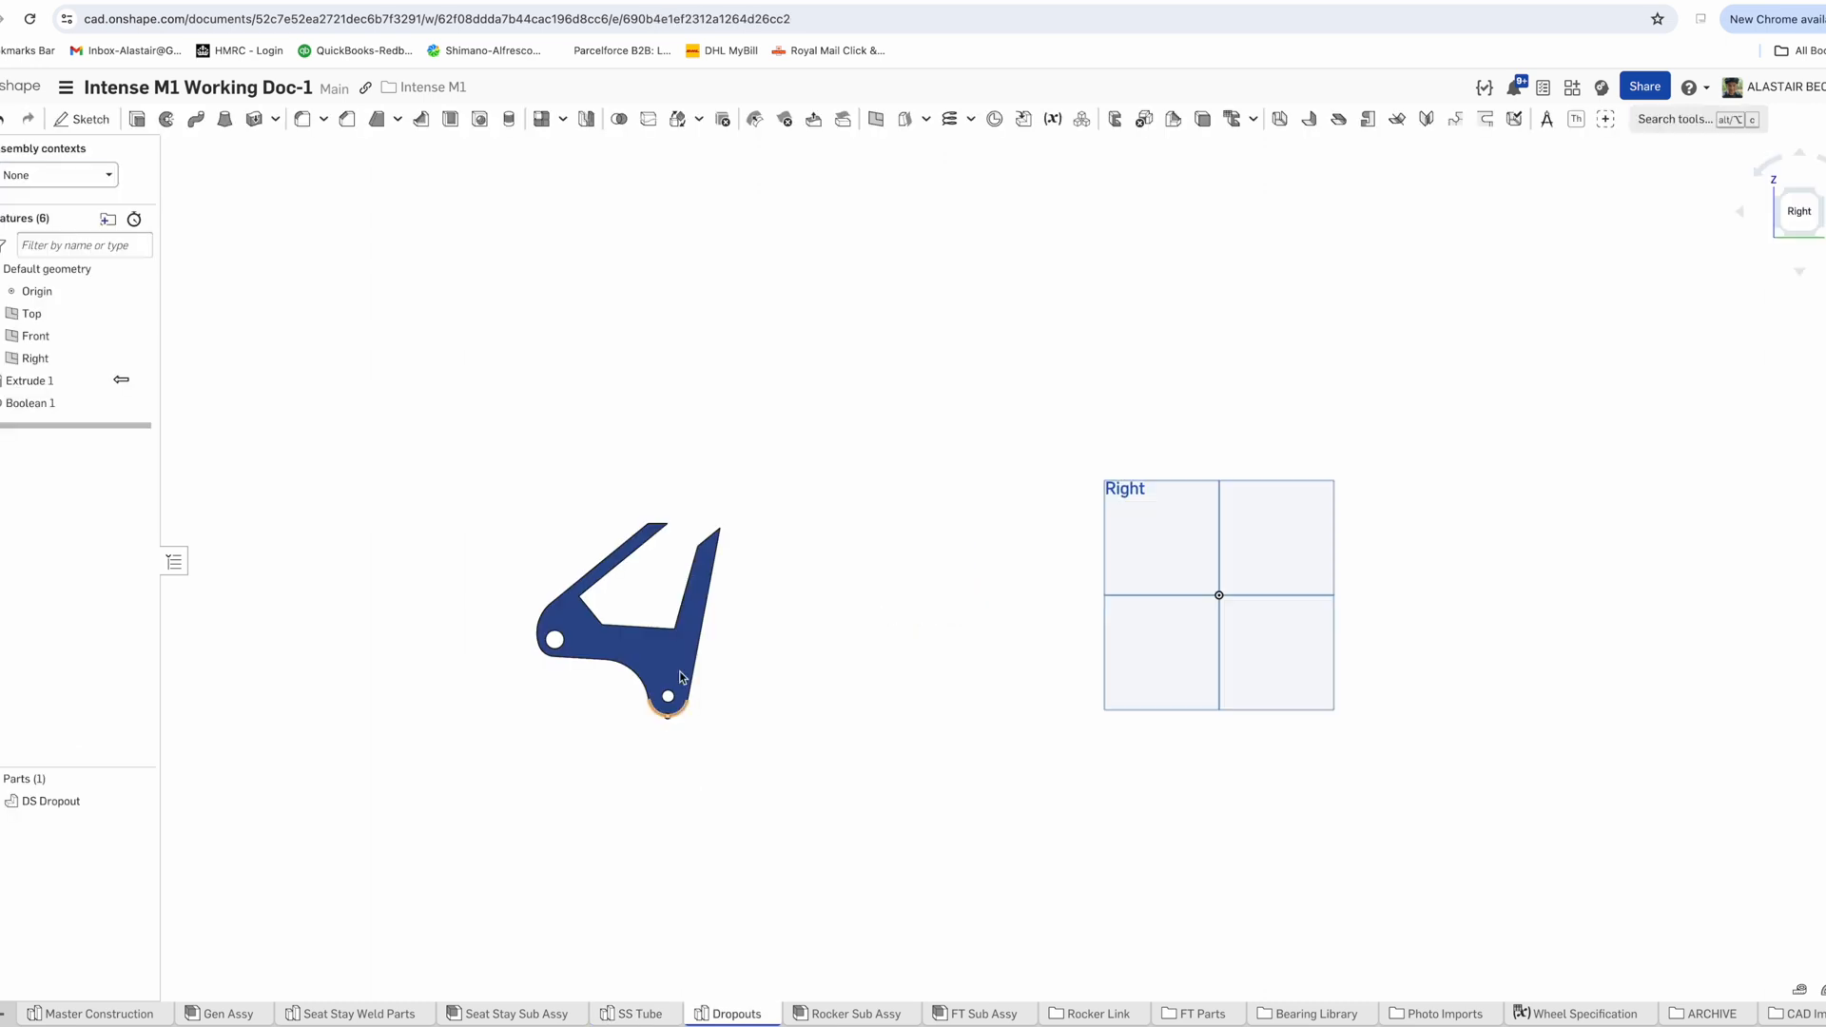
double_click(29, 380)
scroll(279, 368, "up", 1)
left_click(309, 180)
scroll(582, 540, "up", 4)
scroll(546, 631, "up", 4)
right_click_drag(546, 632, 761, 747)
right_click(76, 384)
left_click(114, 419)
scroll(250, 360, "down", 1)
left_click(308, 180)
scroll(478, 423, "down", 3)
scroll(510, 521, "down", 4)
mouse_move(580, 518)
right_mouse_down()
mouse_move(419, 520)
mouse_move(563, 537)
right_mouse_up()
Create a plane tangent to the dropout's lower rounded face, using the Top plane as reference and flipped alignment
left_click(876, 119)
left_click(33, 313)
left_click(238, 251)
scroll(195, 390, "down", 1)
left_click(189, 413)
left_click(330, 226)
scroll(576, 541, "up", 5)
right_click_drag(568, 647, 927, 385)
left_click(574, 486)
scroll(564, 556, "down", 5)
left_click(1002, 231)
right_click_drag(351, 242, 277, 298)
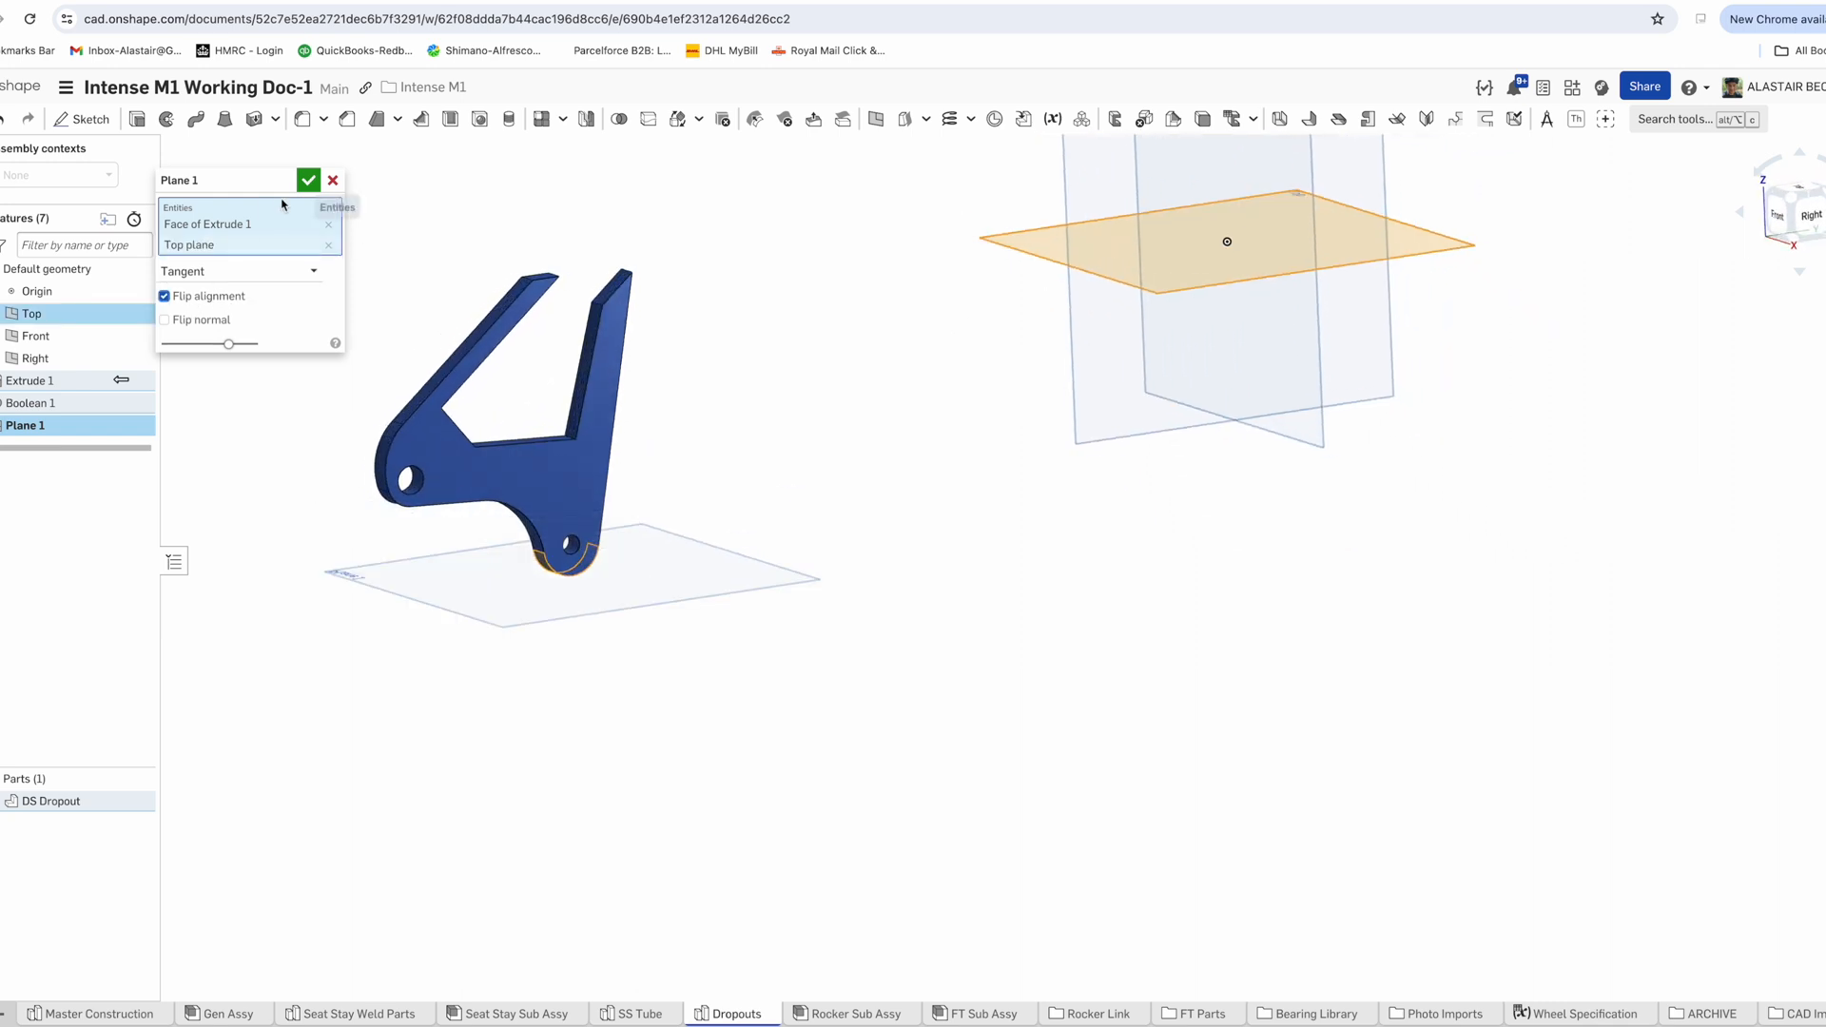
left_click(308, 180)
Delete the new tangent plane below the dropout
right_click_drag(329, 390, 456, 428)
right_click(83, 435)
left_click(336, 377)
left_click(41, 428)
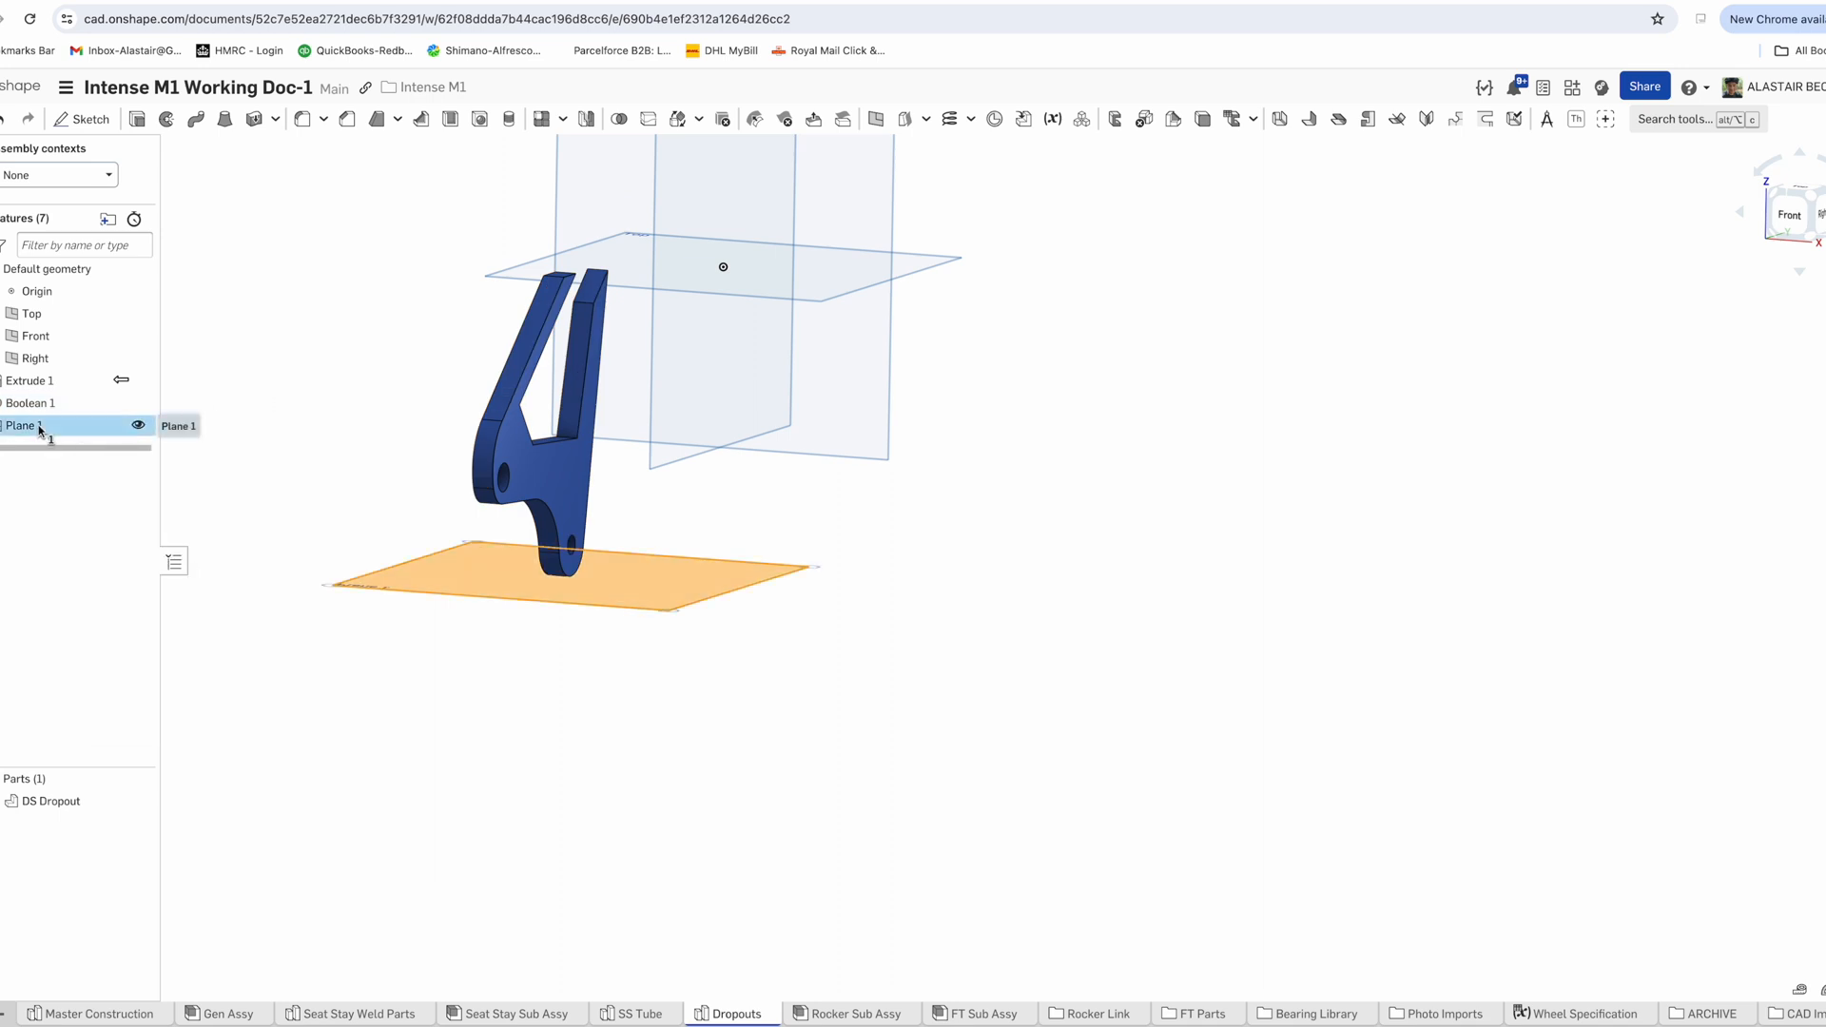
key("Delete")
Start a sketch on the Front plane and draw a horizontal line about 84 mm long from the vertical axis to below the dropout
scroll(666, 476, "down", 4)
mouse_move(970, 428)
right_mouse_down()
mouse_move(904, 385)
mouse_move(963, 390)
right_mouse_up()
key("shift+s")
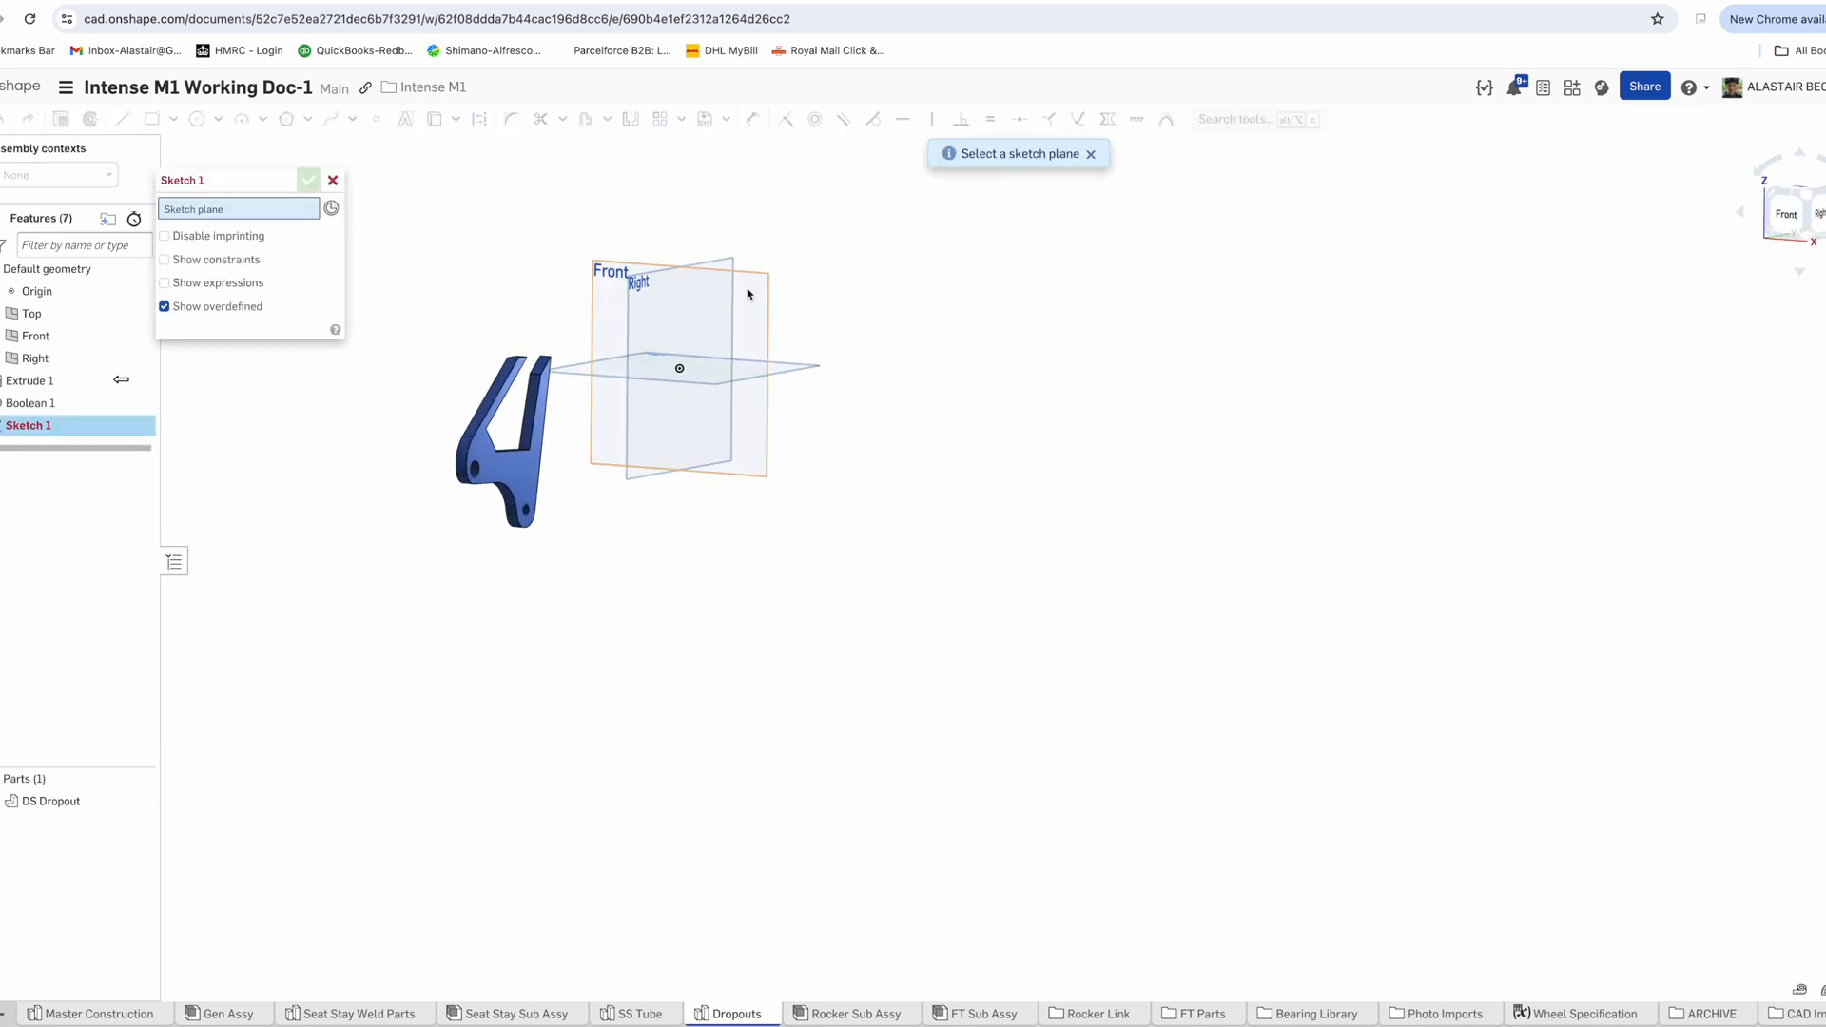
left_click(746, 291)
right_click(885, 322)
left_click(950, 471)
scroll(1196, 657, "up", 4)
scroll(1163, 569, "up", 2)
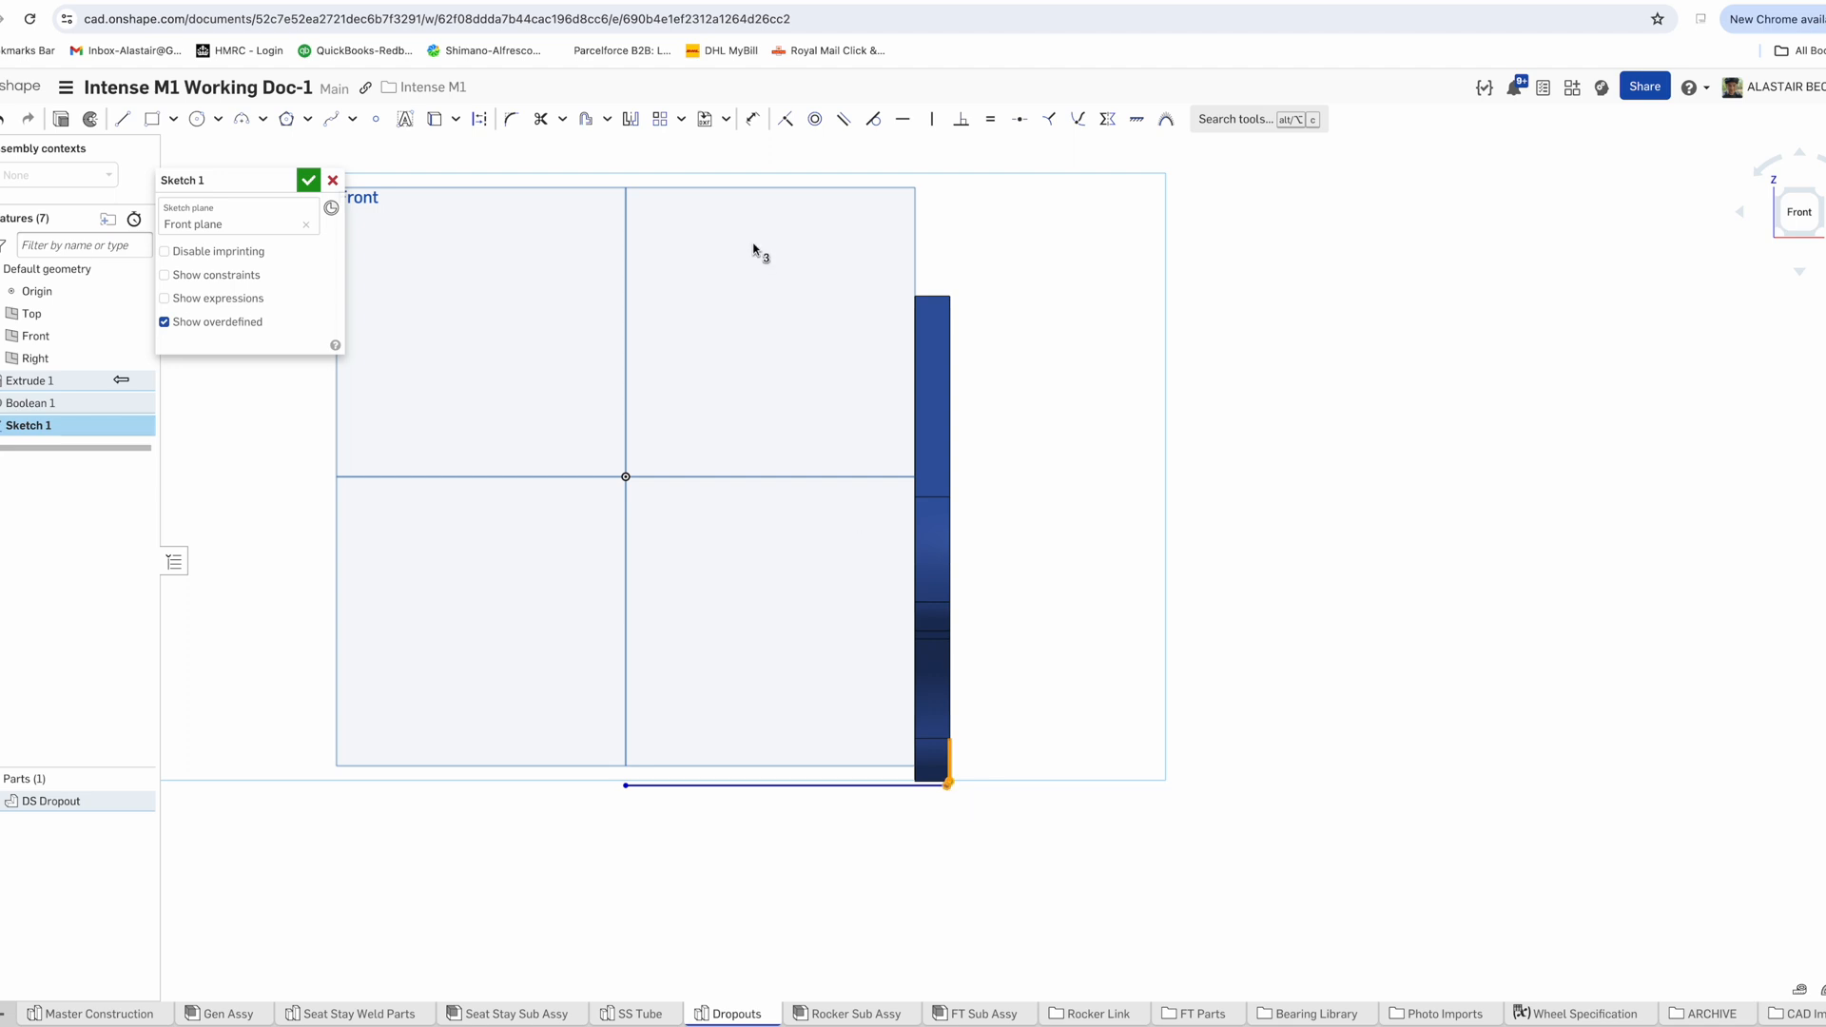
Make the horizontal line's outer end coincident with the lowest point of the dropout's outer face
left_click(876, 539)
scroll(939, 768, "up", 3)
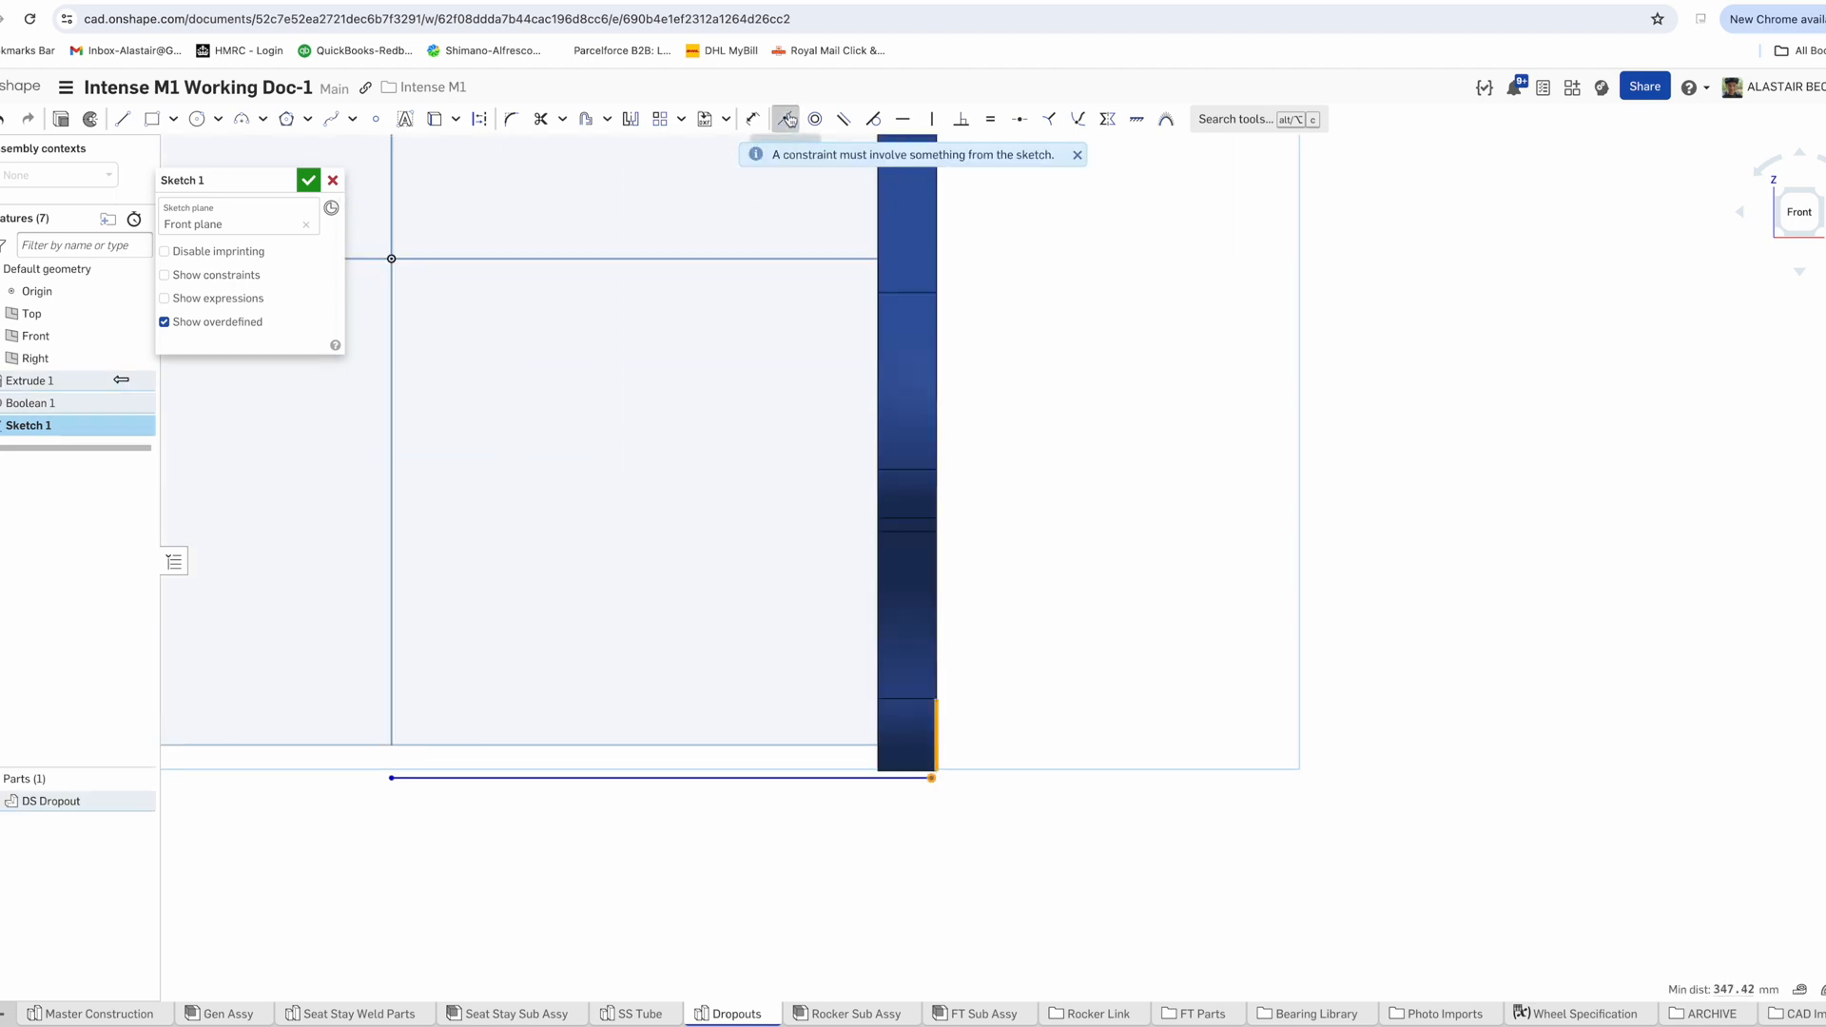
mouse_move(949, 787)
right_mouse_down()
mouse_move(808, 801)
mouse_move(628, 778)
right_mouse_up()
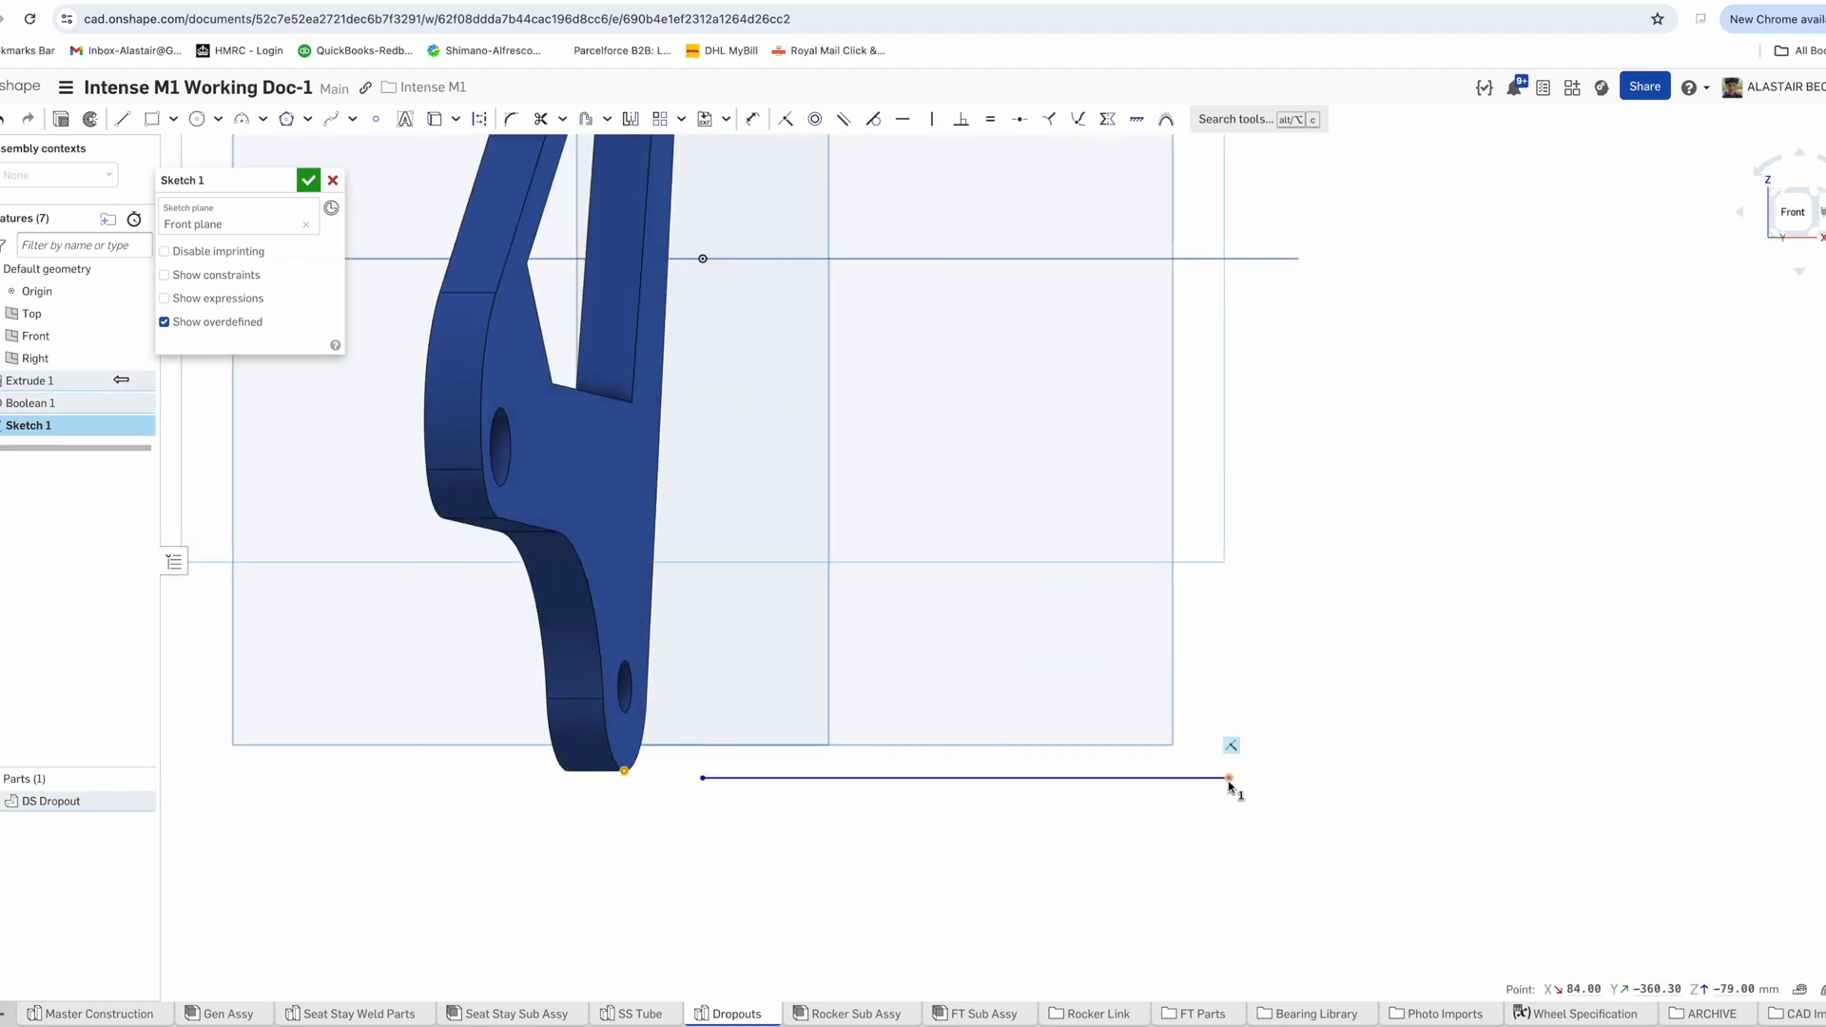
left_click(787, 123)
key("n")
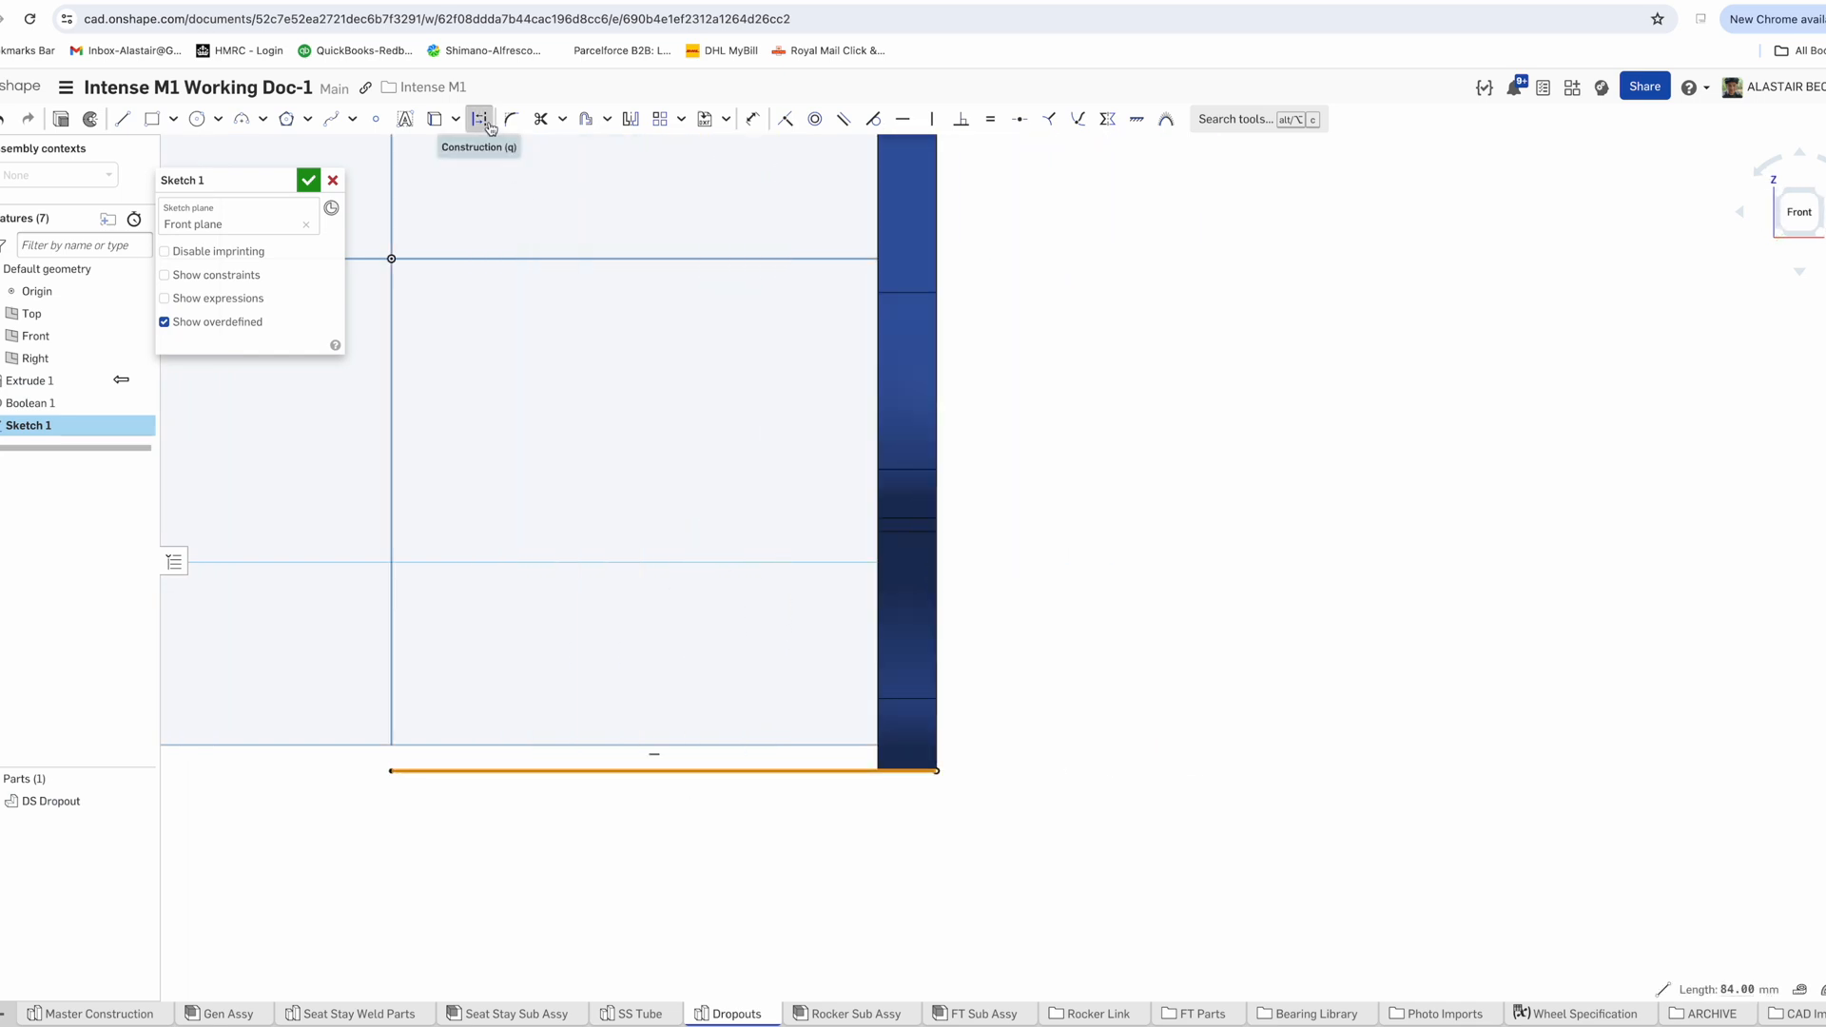
Convert the lower line to construction geometry and add a matching horizontal construction line at the dropout's upper end
left_click(482, 120)
scroll(737, 770, "down", 3)
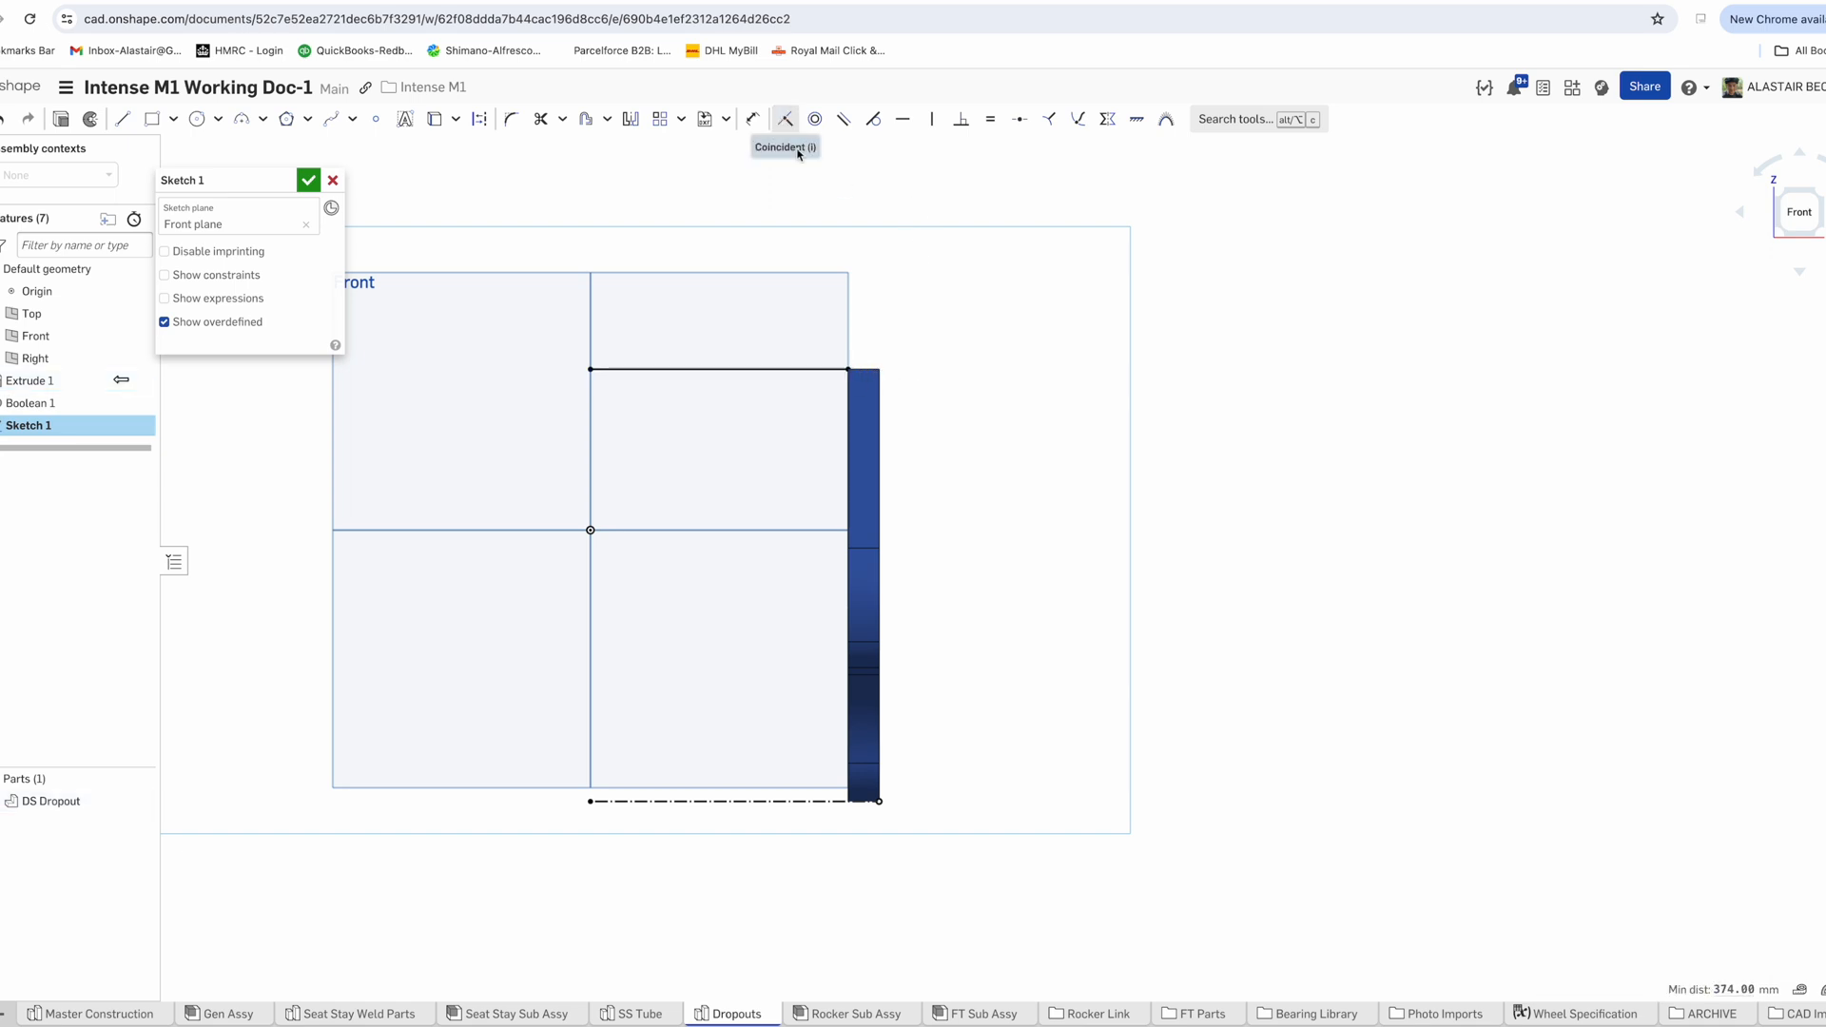
scroll(826, 371, "up", 2)
left_click(480, 121)
Sketch a short horizontal line from the dropout's upper inner corner and dimension it at 4 mm
left_click(473, 128)
scroll(869, 371, "up", 3)
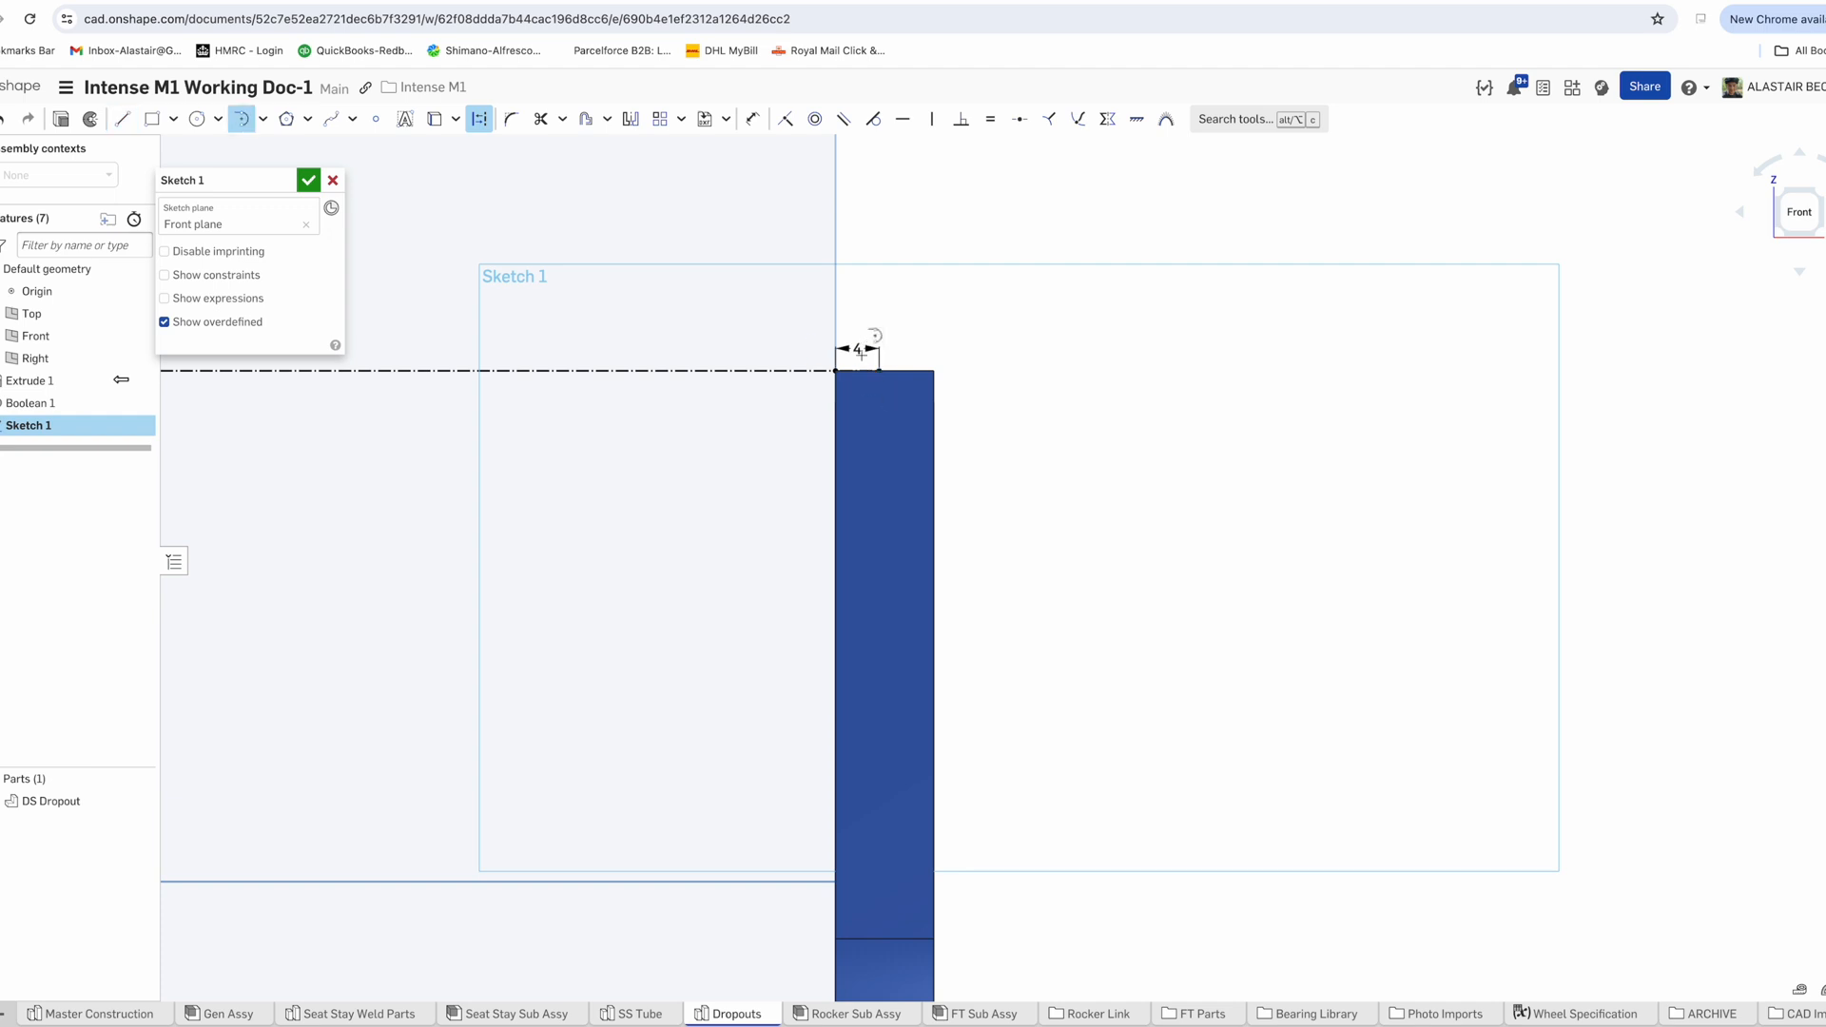
key("Escape")
scroll(861, 353, "down", 4)
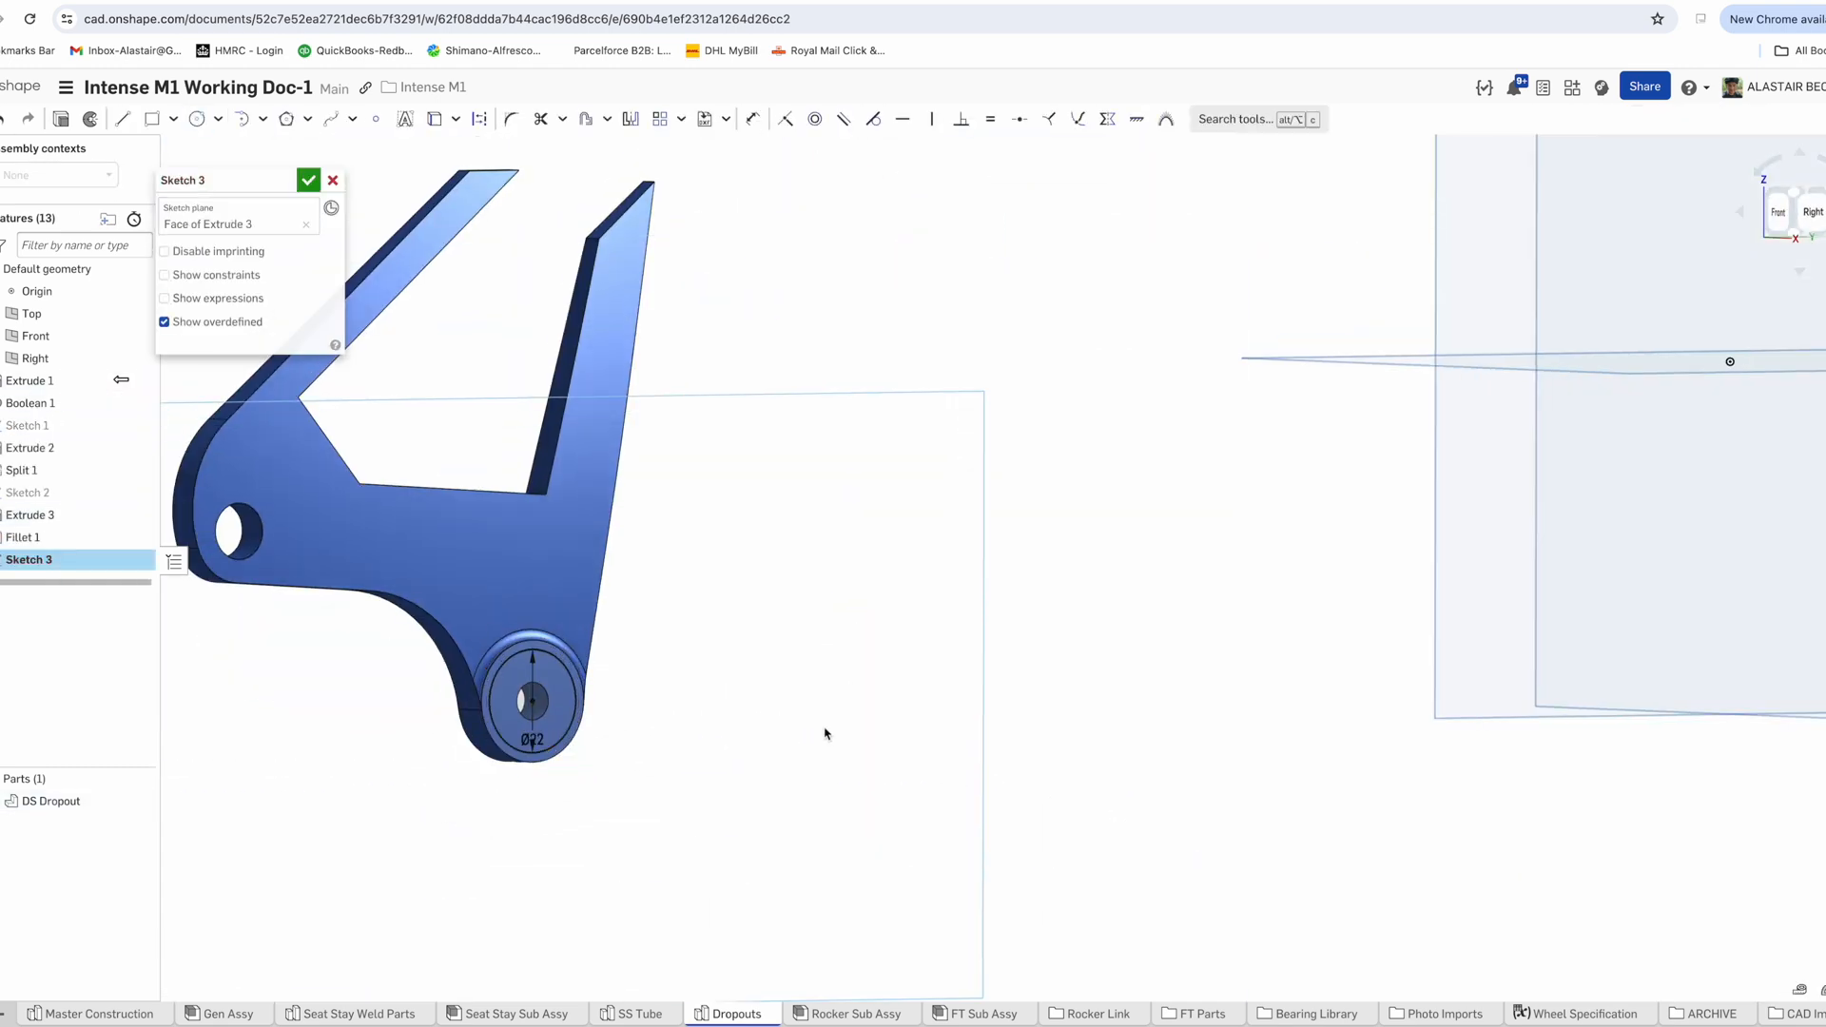
Finish the 22 mm circle sketch and cut it as a blind recess into the lower pivot boss of the dropout
scroll(824, 733, "down", 3)
left_click(308, 180)
key("shift+e")
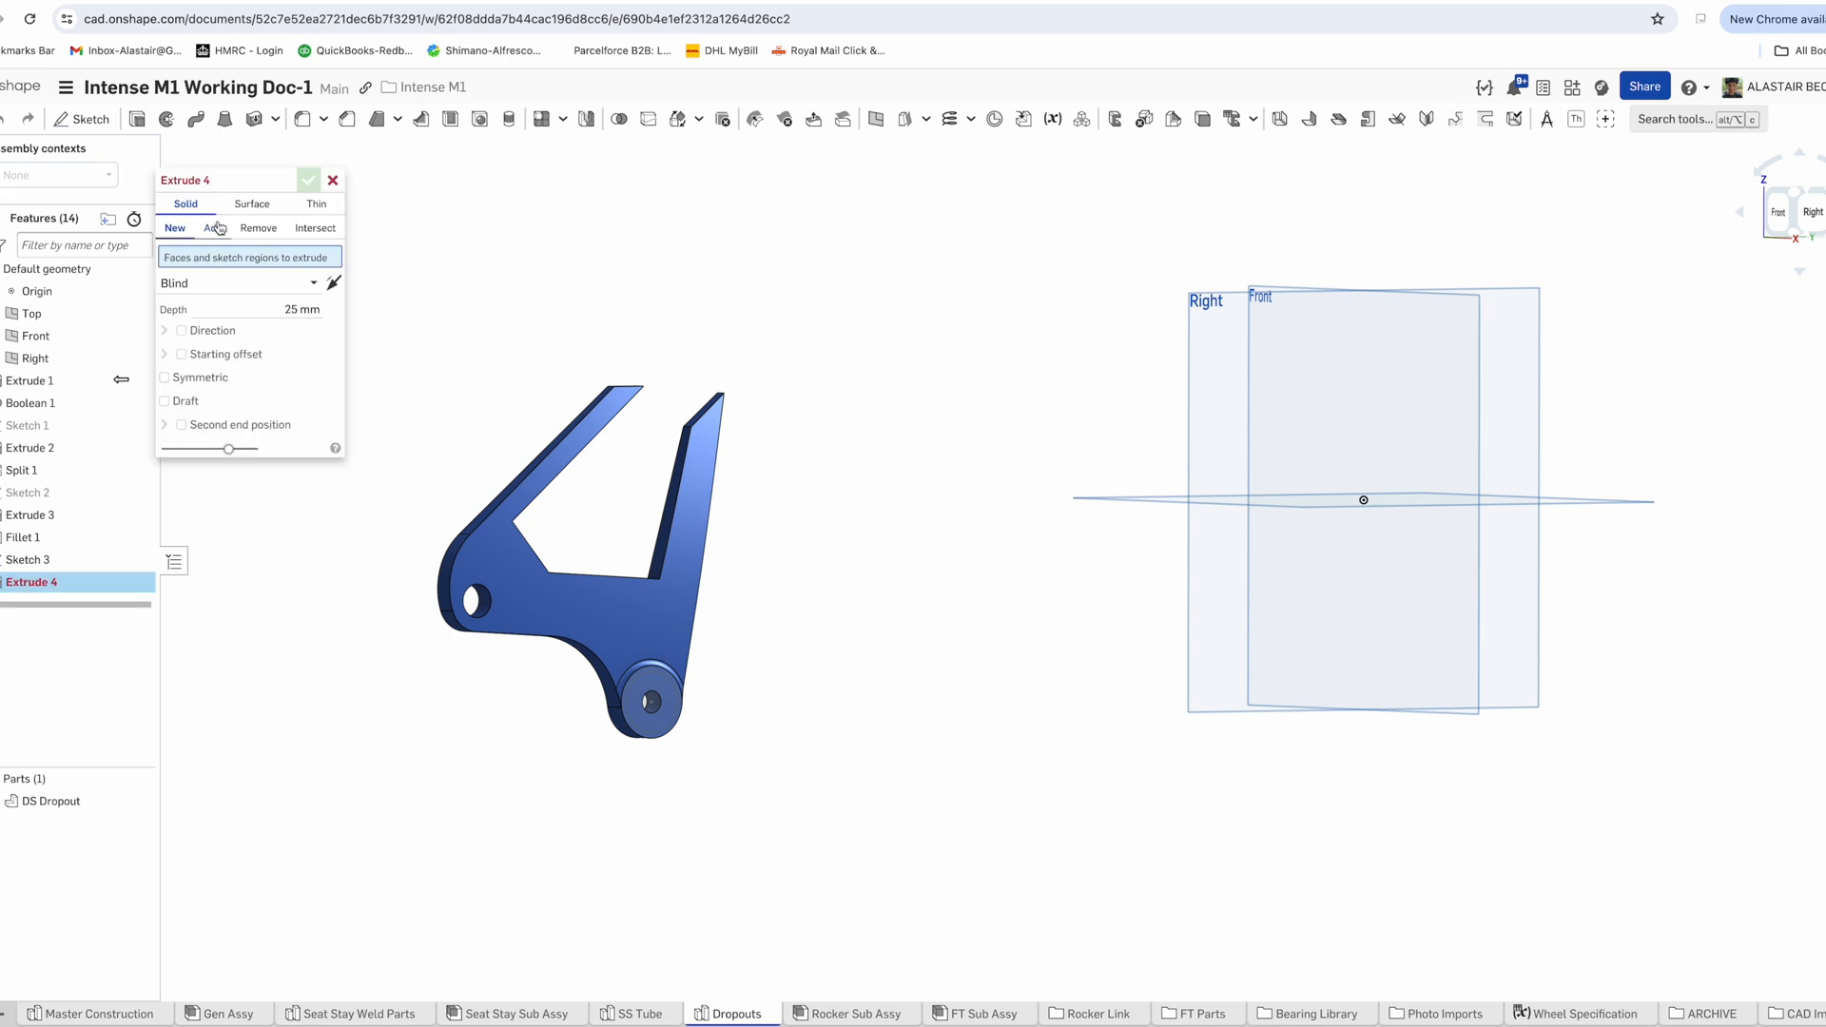
left_click(654, 693)
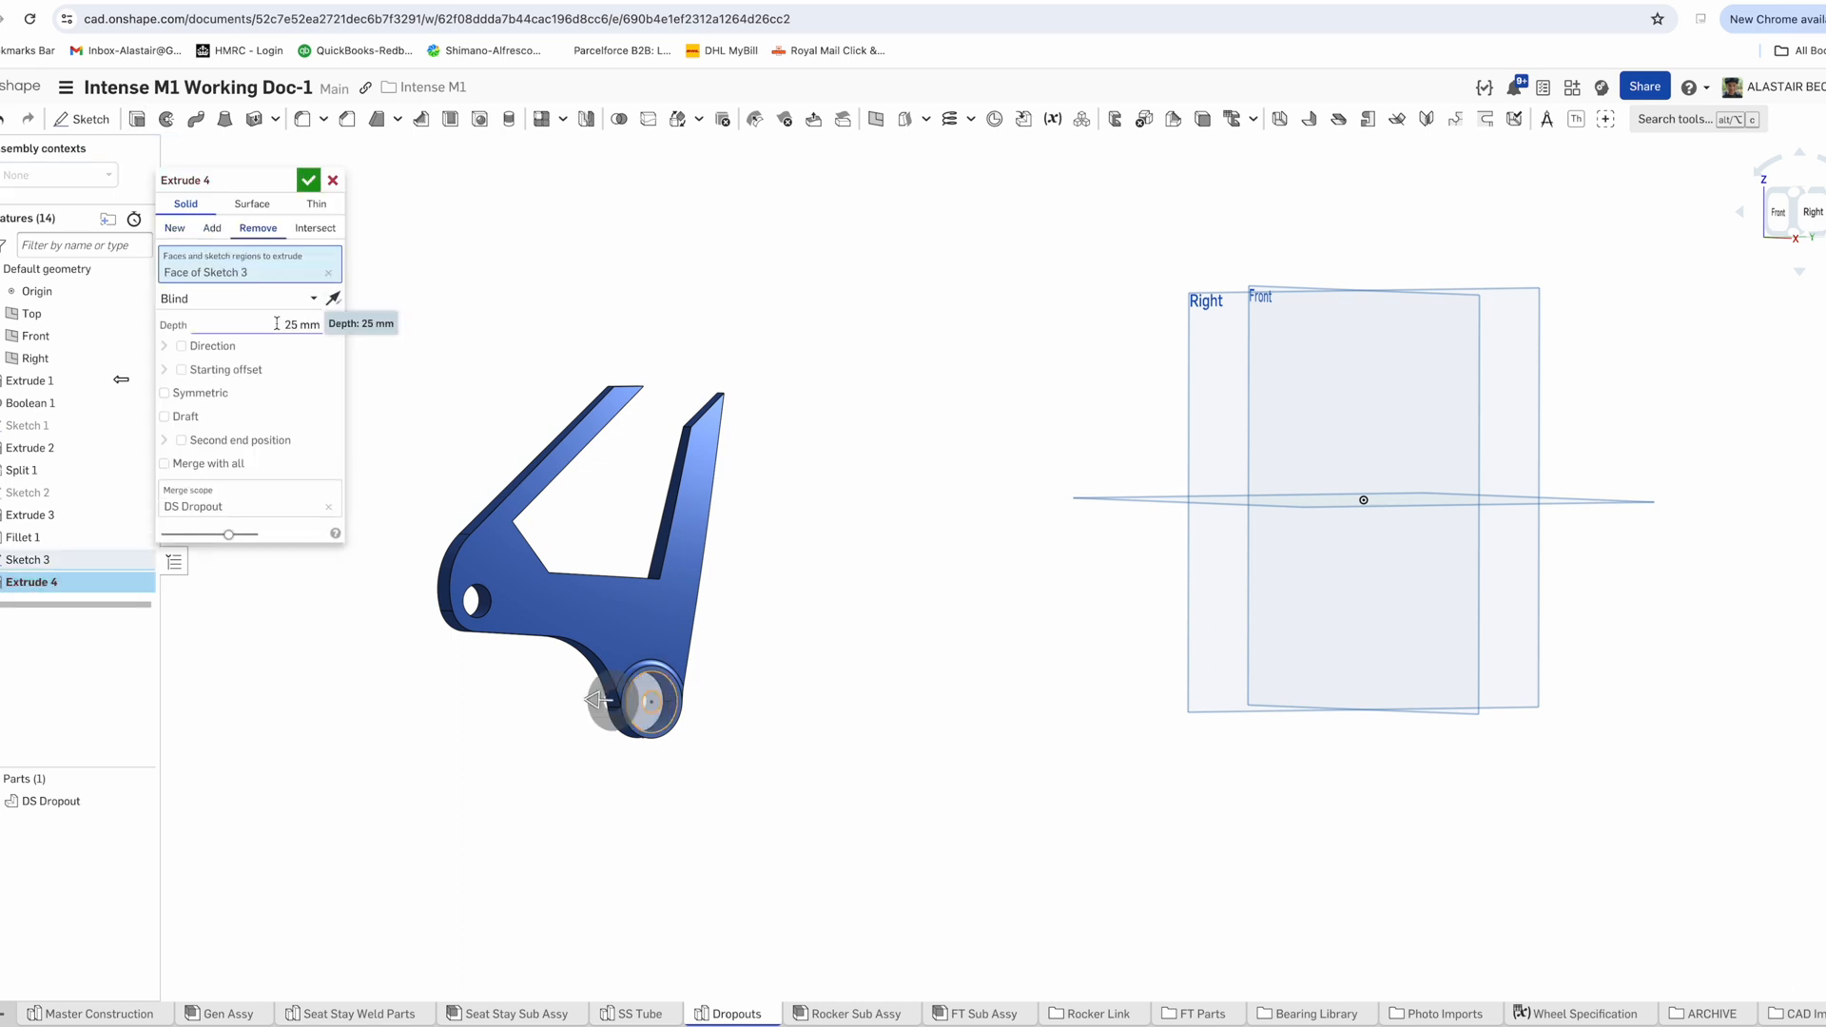
left_click(305, 179)
Sketch a smaller concentric circle on the floor of the boss recess and extrude it as a cut
right_click_drag(640, 621, 671, 711)
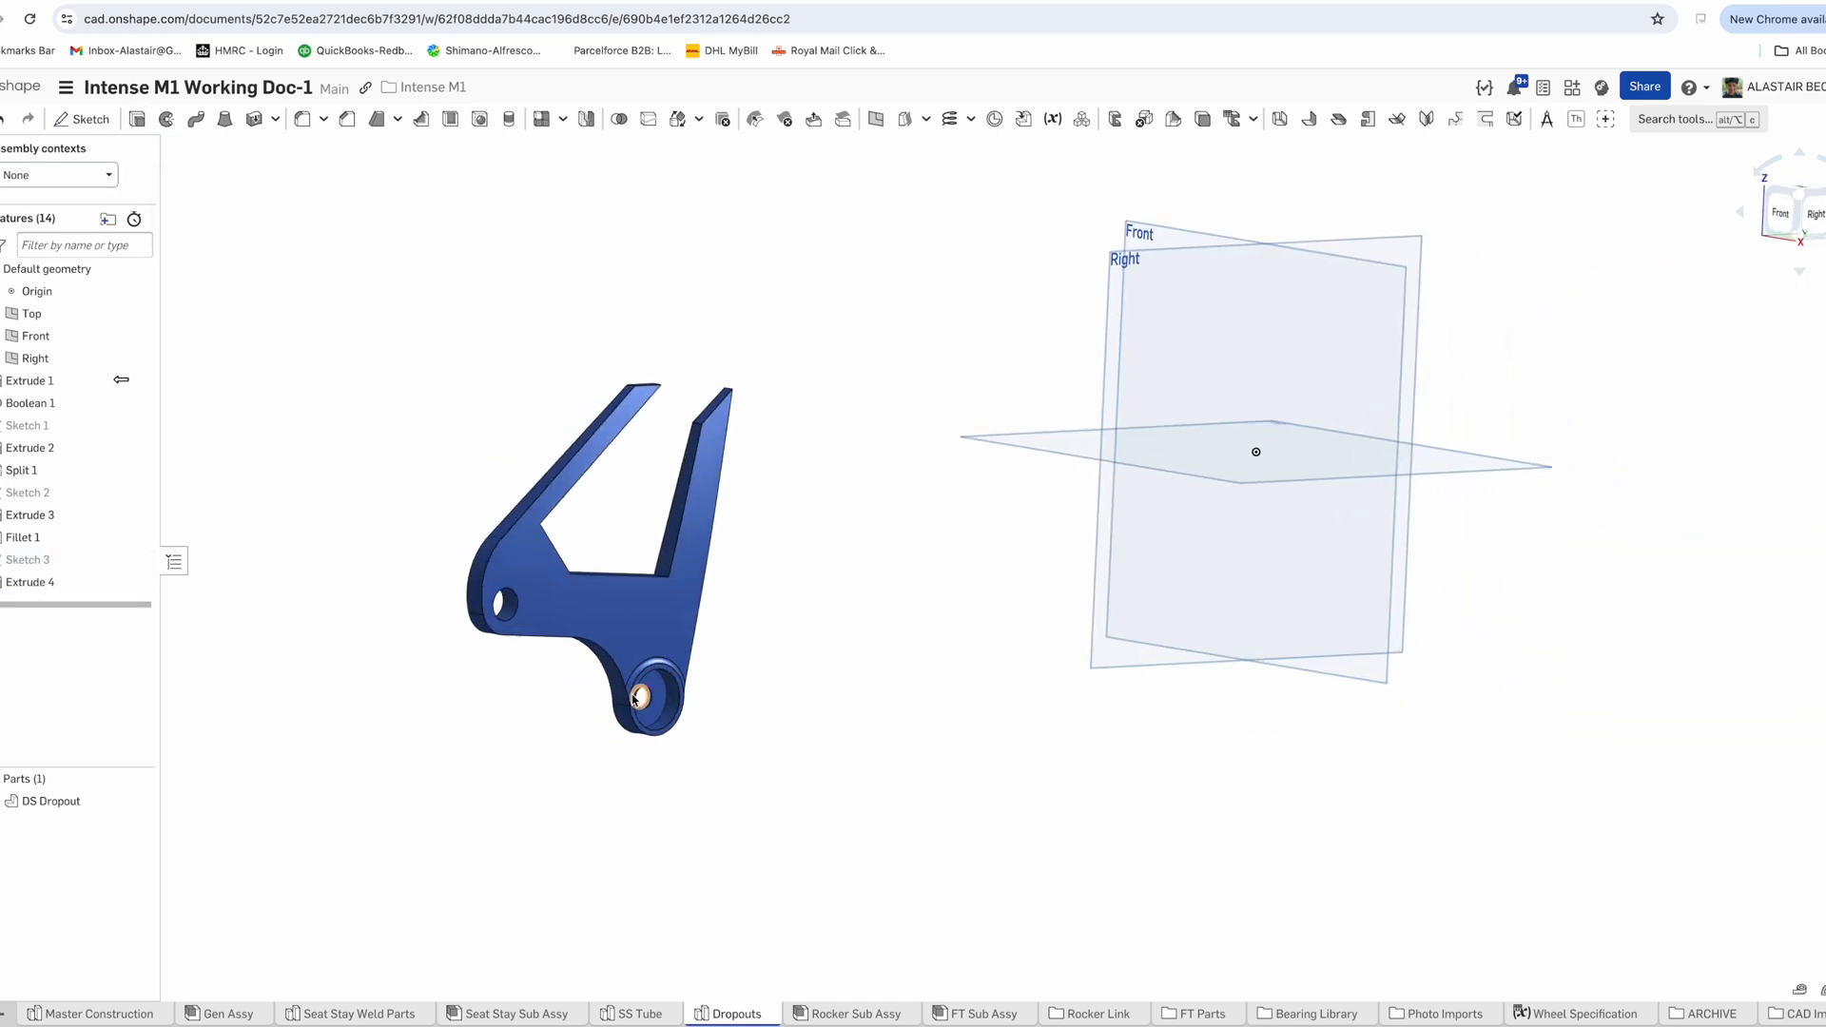
left_click(646, 711)
left_click(82, 119)
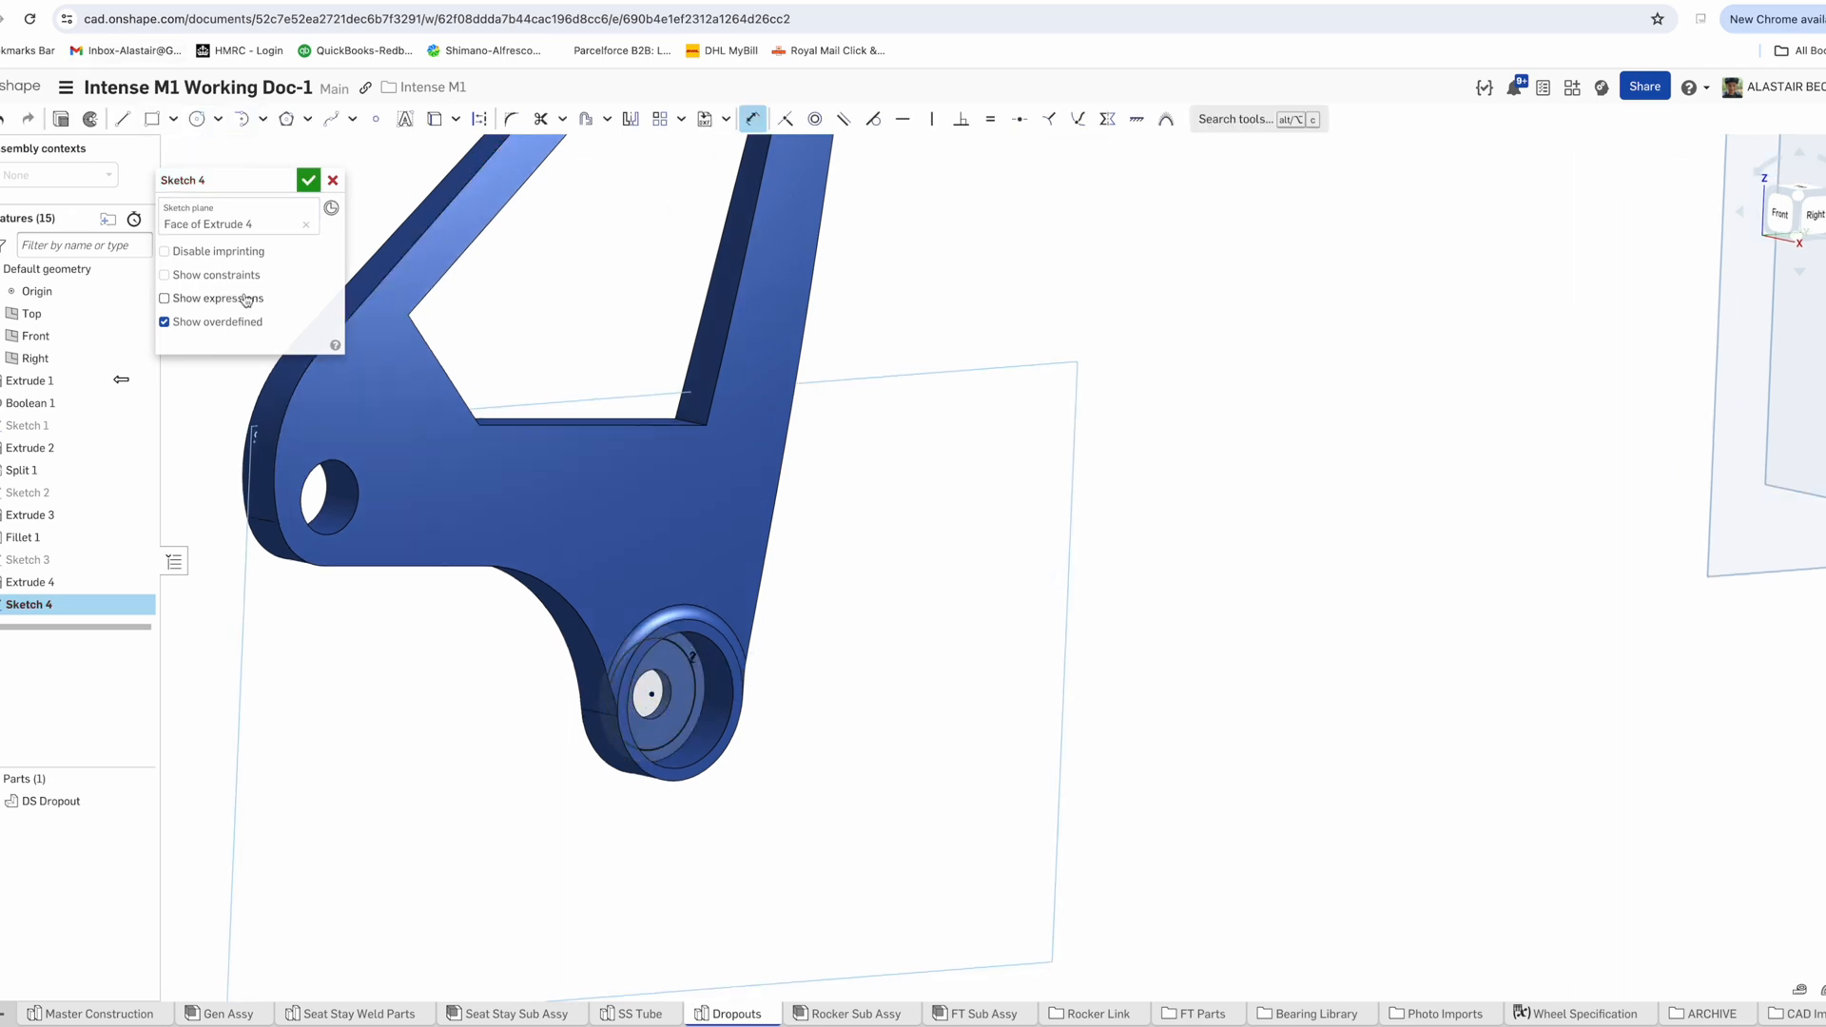
left_click(61, 119)
left_click(257, 228)
left_click(307, 178)
Fillet the inner corner edges of the opening between the dropout's two legs
scroll(772, 635, "down", 5)
mouse_move(767, 658)
right_mouse_down()
mouse_move(766, 639)
mouse_move(628, 665)
mouse_move(533, 428)
right_mouse_up()
left_click(302, 119)
scroll(591, 500, "up", 3)
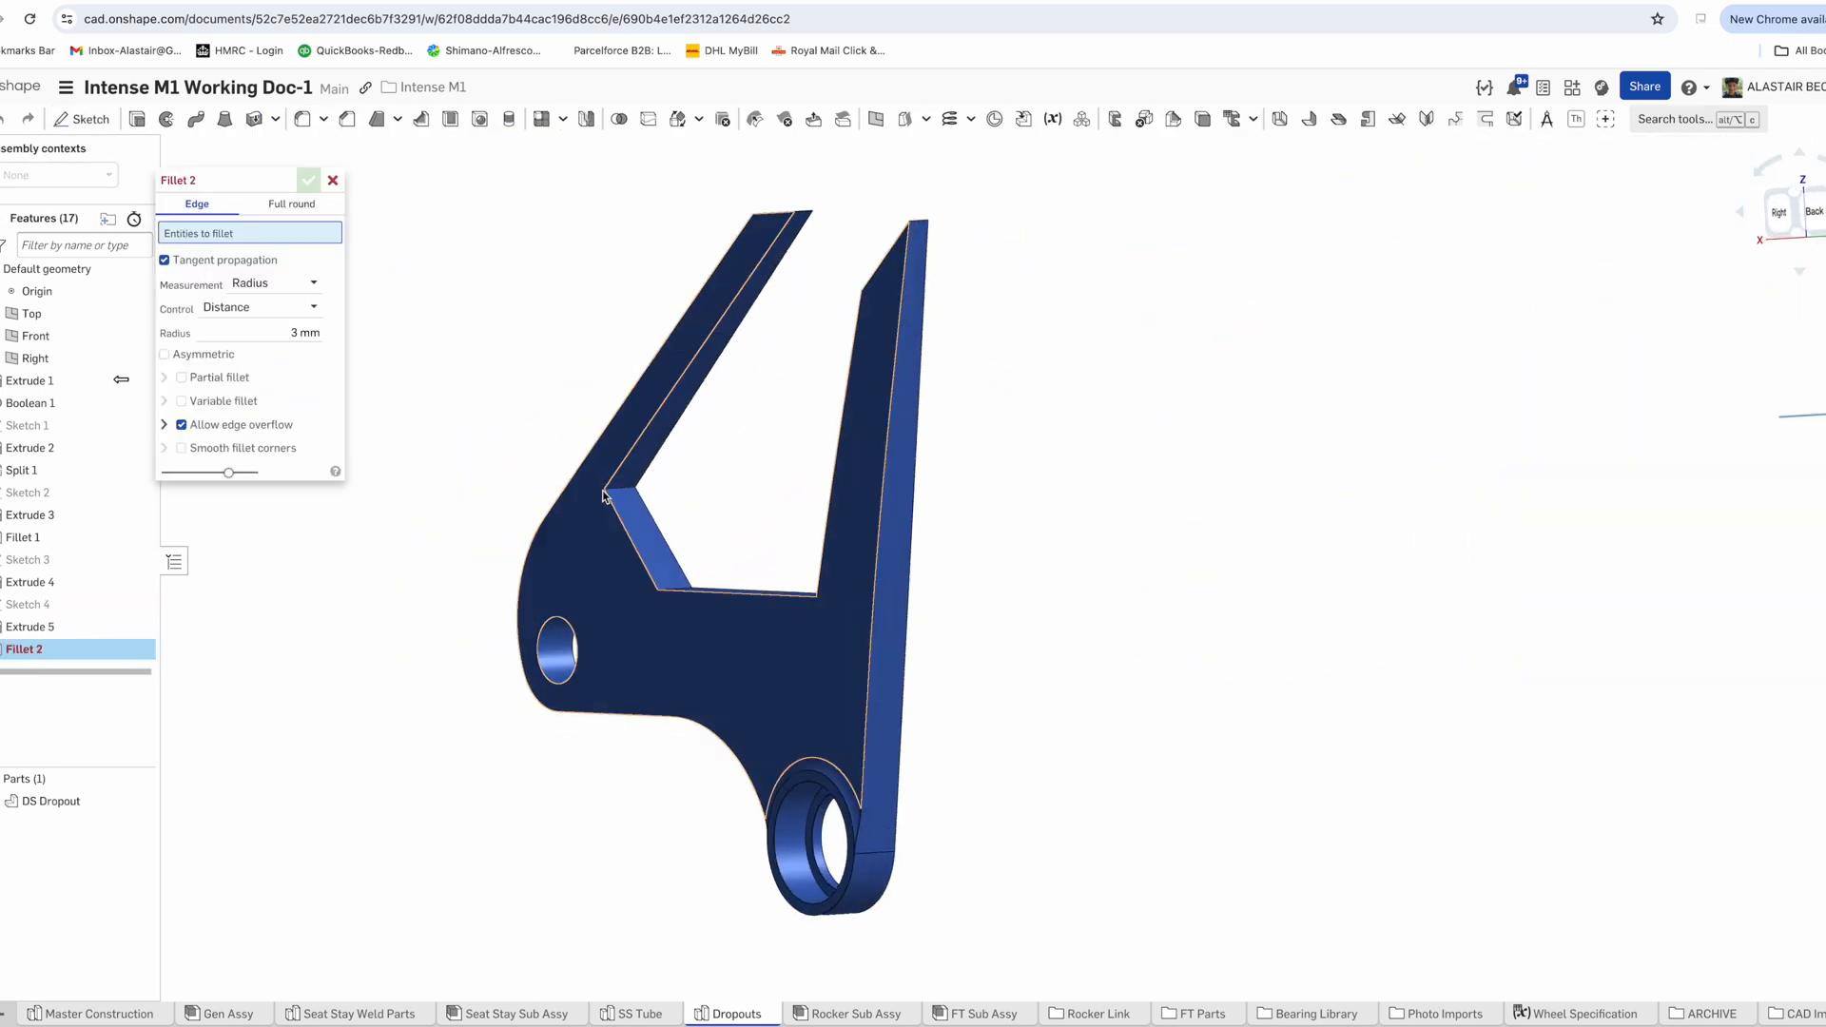
left_click(620, 489)
left_click(674, 589)
right_click_drag(677, 590, 753, 528)
left_click(885, 651)
left_click(308, 180)
Switch to Seat Stay Sub Assy and examine how the dropout fits against the drive-side tube and construction sketch
scroll(761, 471, "down", 3)
right_click_drag(455, 930, 526, 923)
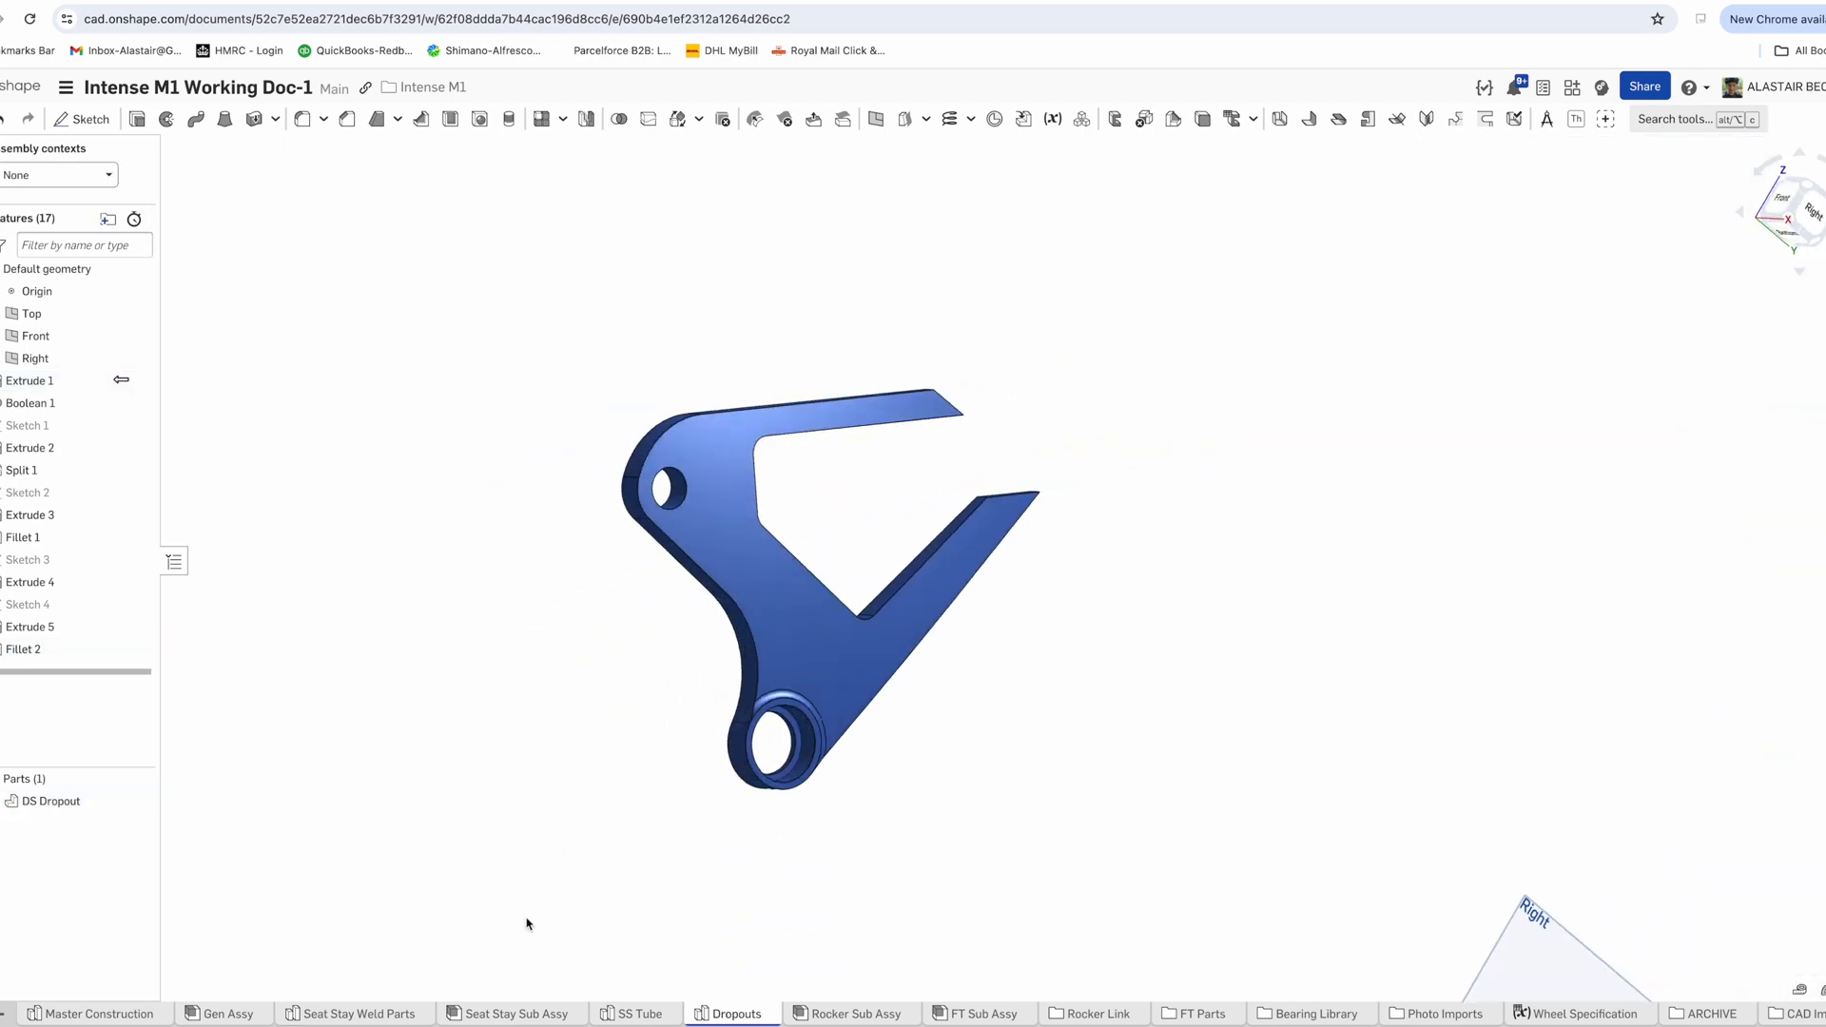
left_click(540, 1015)
right_click_drag(632, 644, 740, 615)
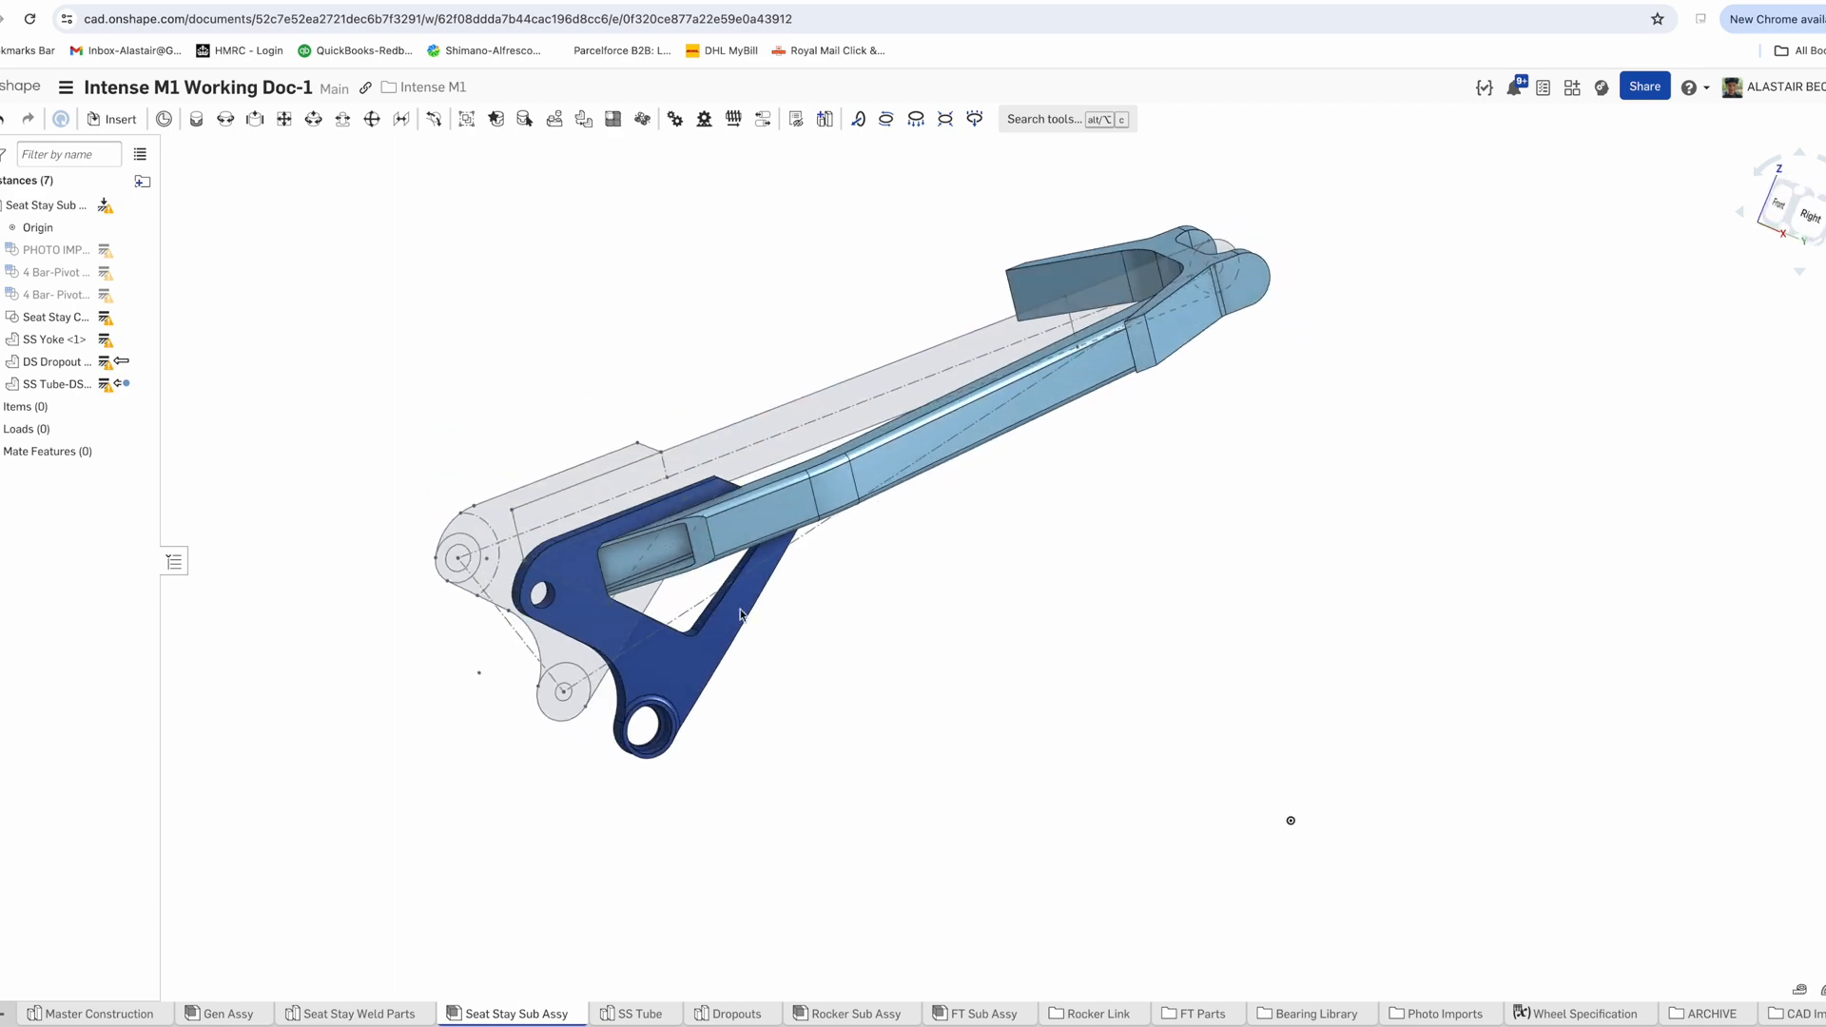
left_click(1805, 225)
scroll(628, 761, "up", 5)
right_click_drag(627, 761, 525, 717)
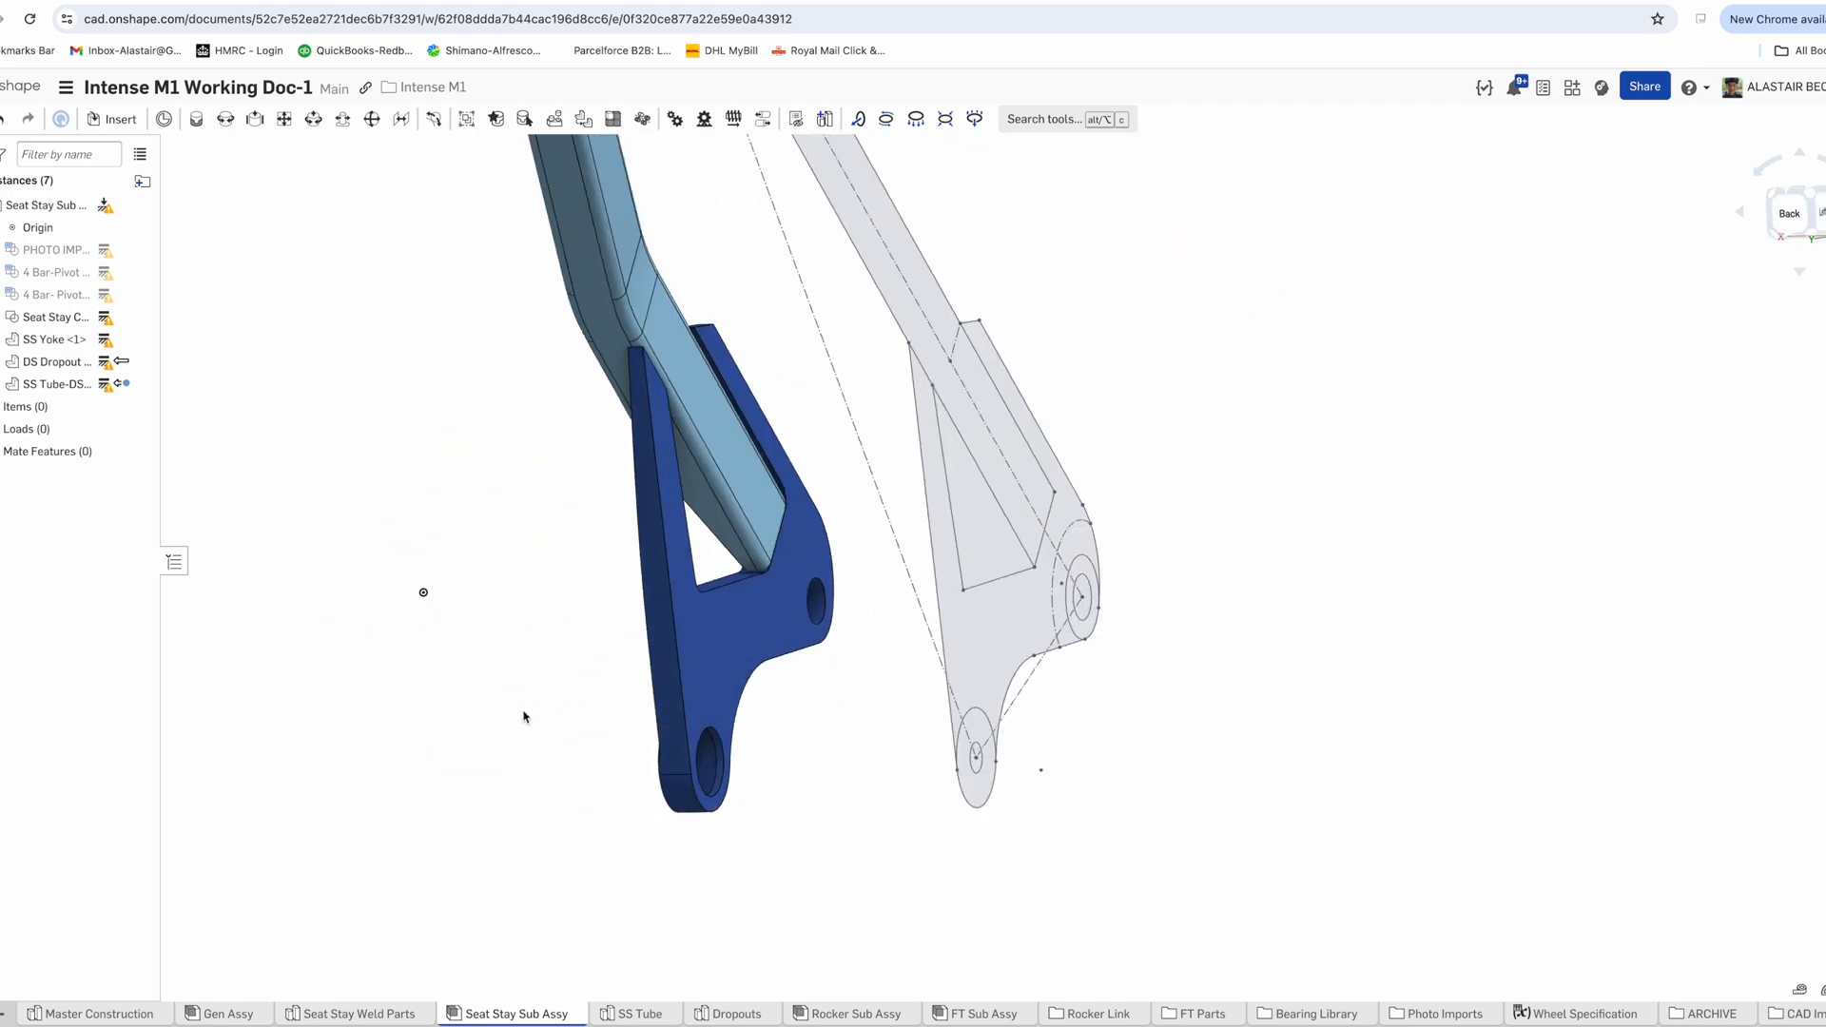
In Dropouts, sketch on the Right plane and offset the dropout's inner and outer edges 4 mm into the material
left_click(728, 1014)
key("shift+s")
mouse_move(723, 533)
right_mouse_down()
mouse_move(836, 562)
mouse_move(362, 687)
right_mouse_up()
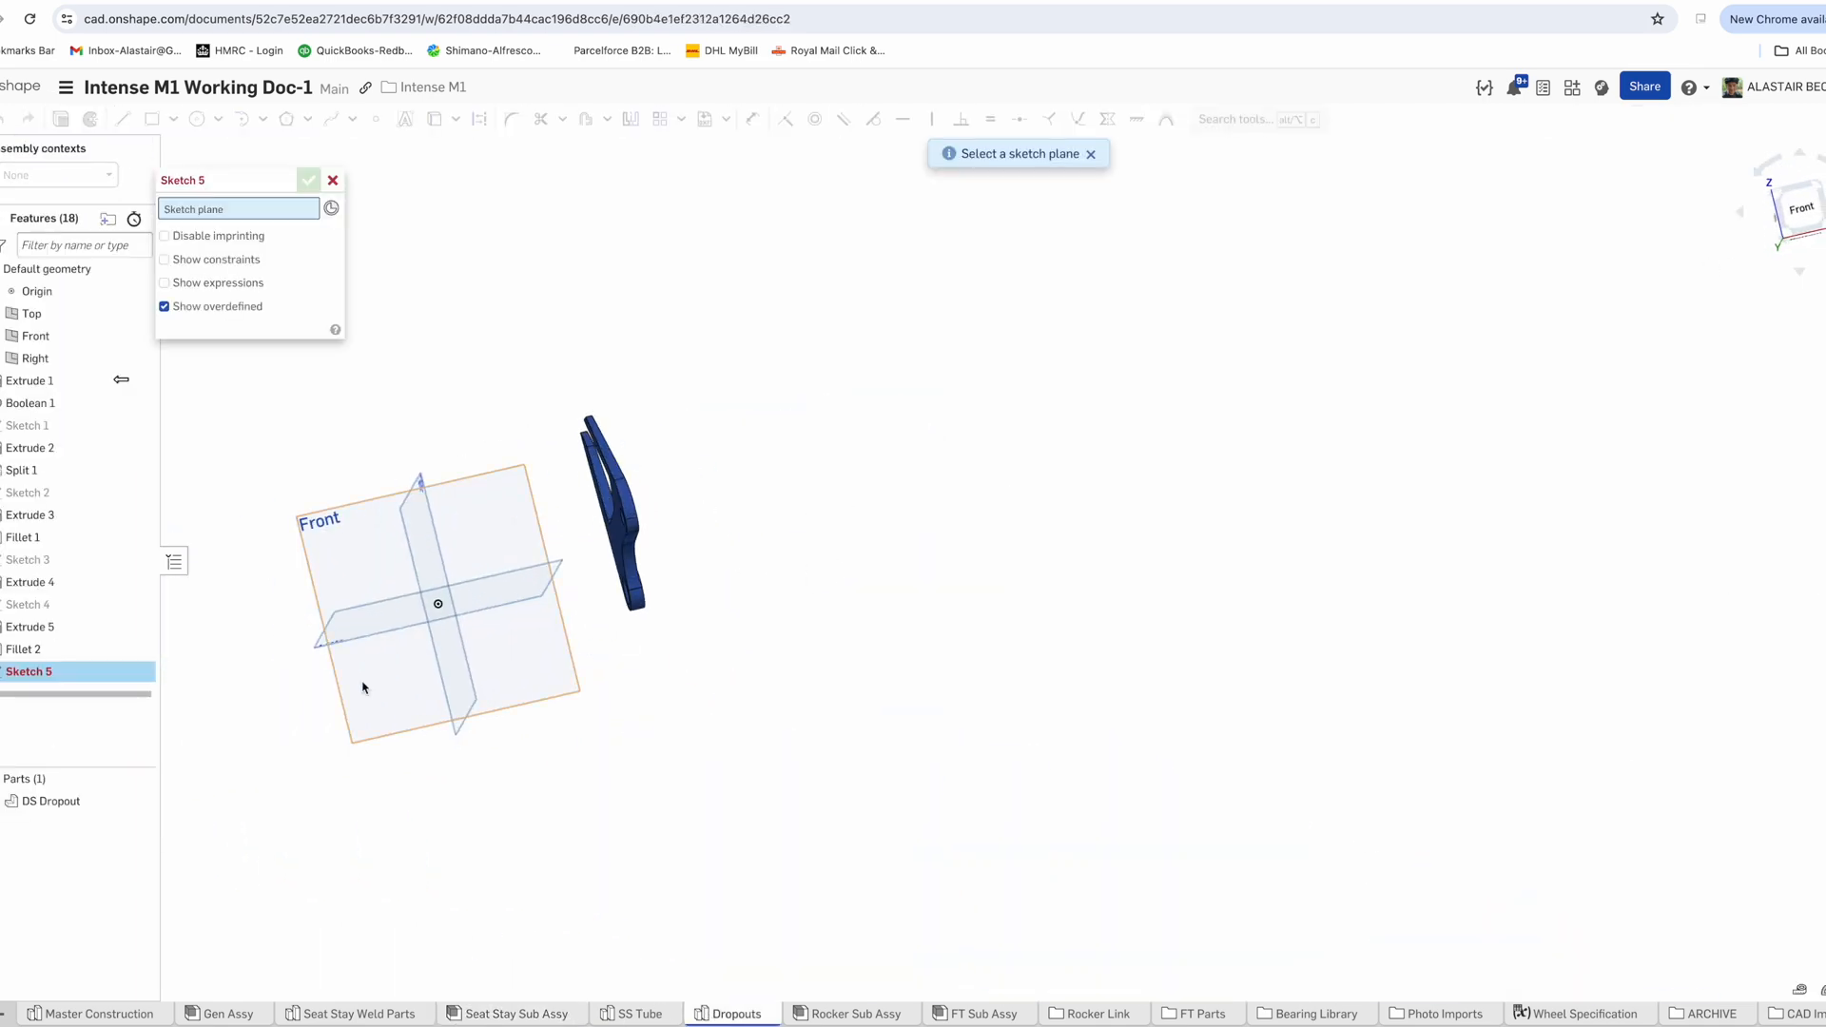
left_click(467, 677)
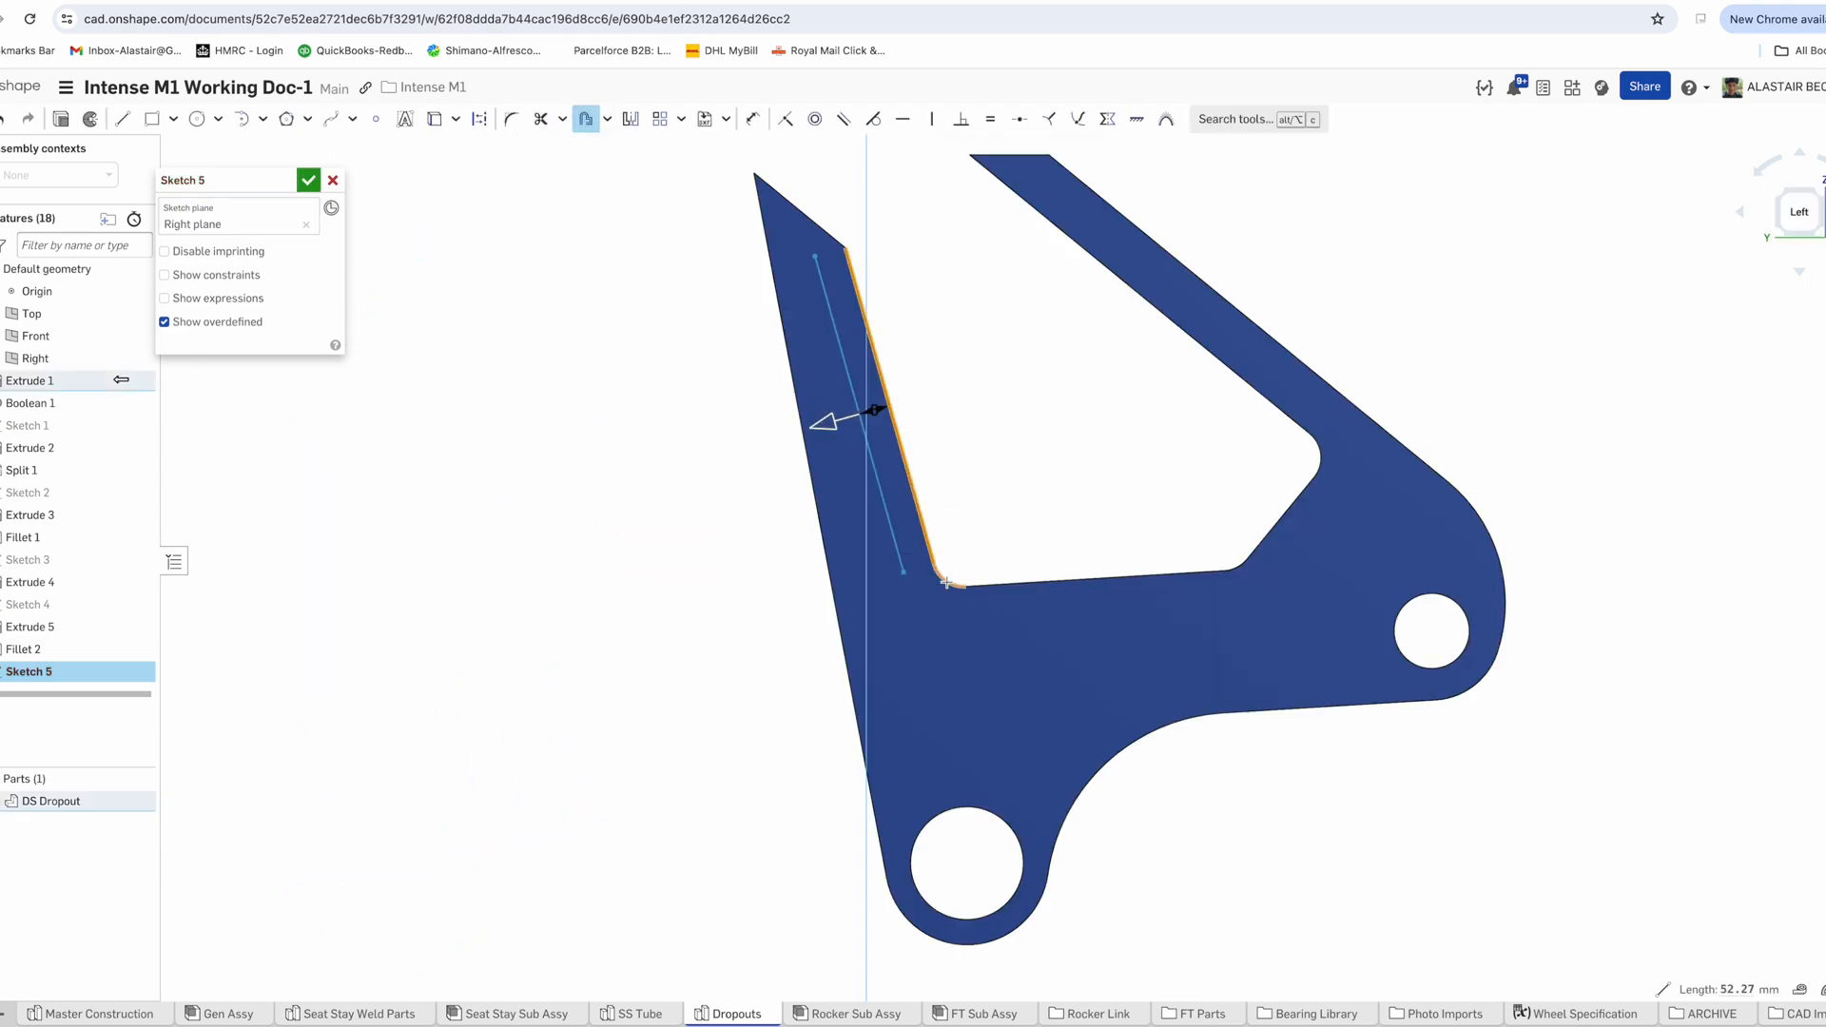
left_click(1426, 802)
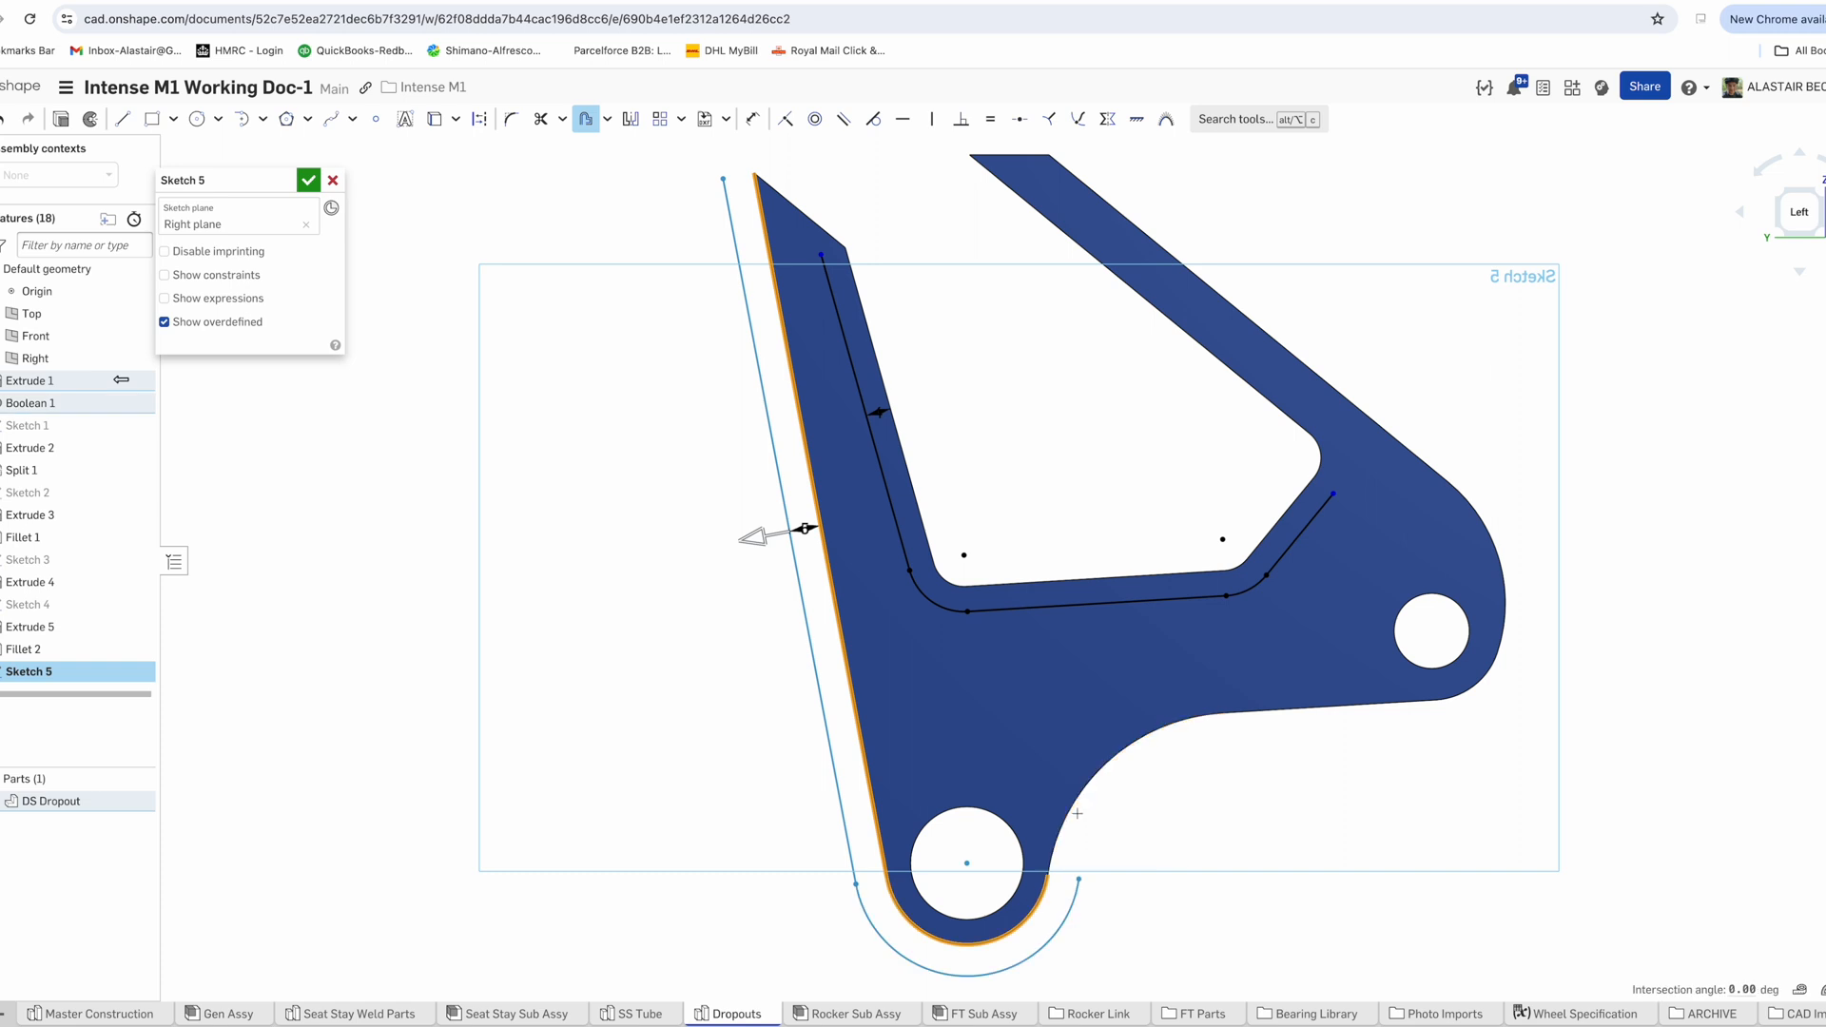
left_click(787, 523)
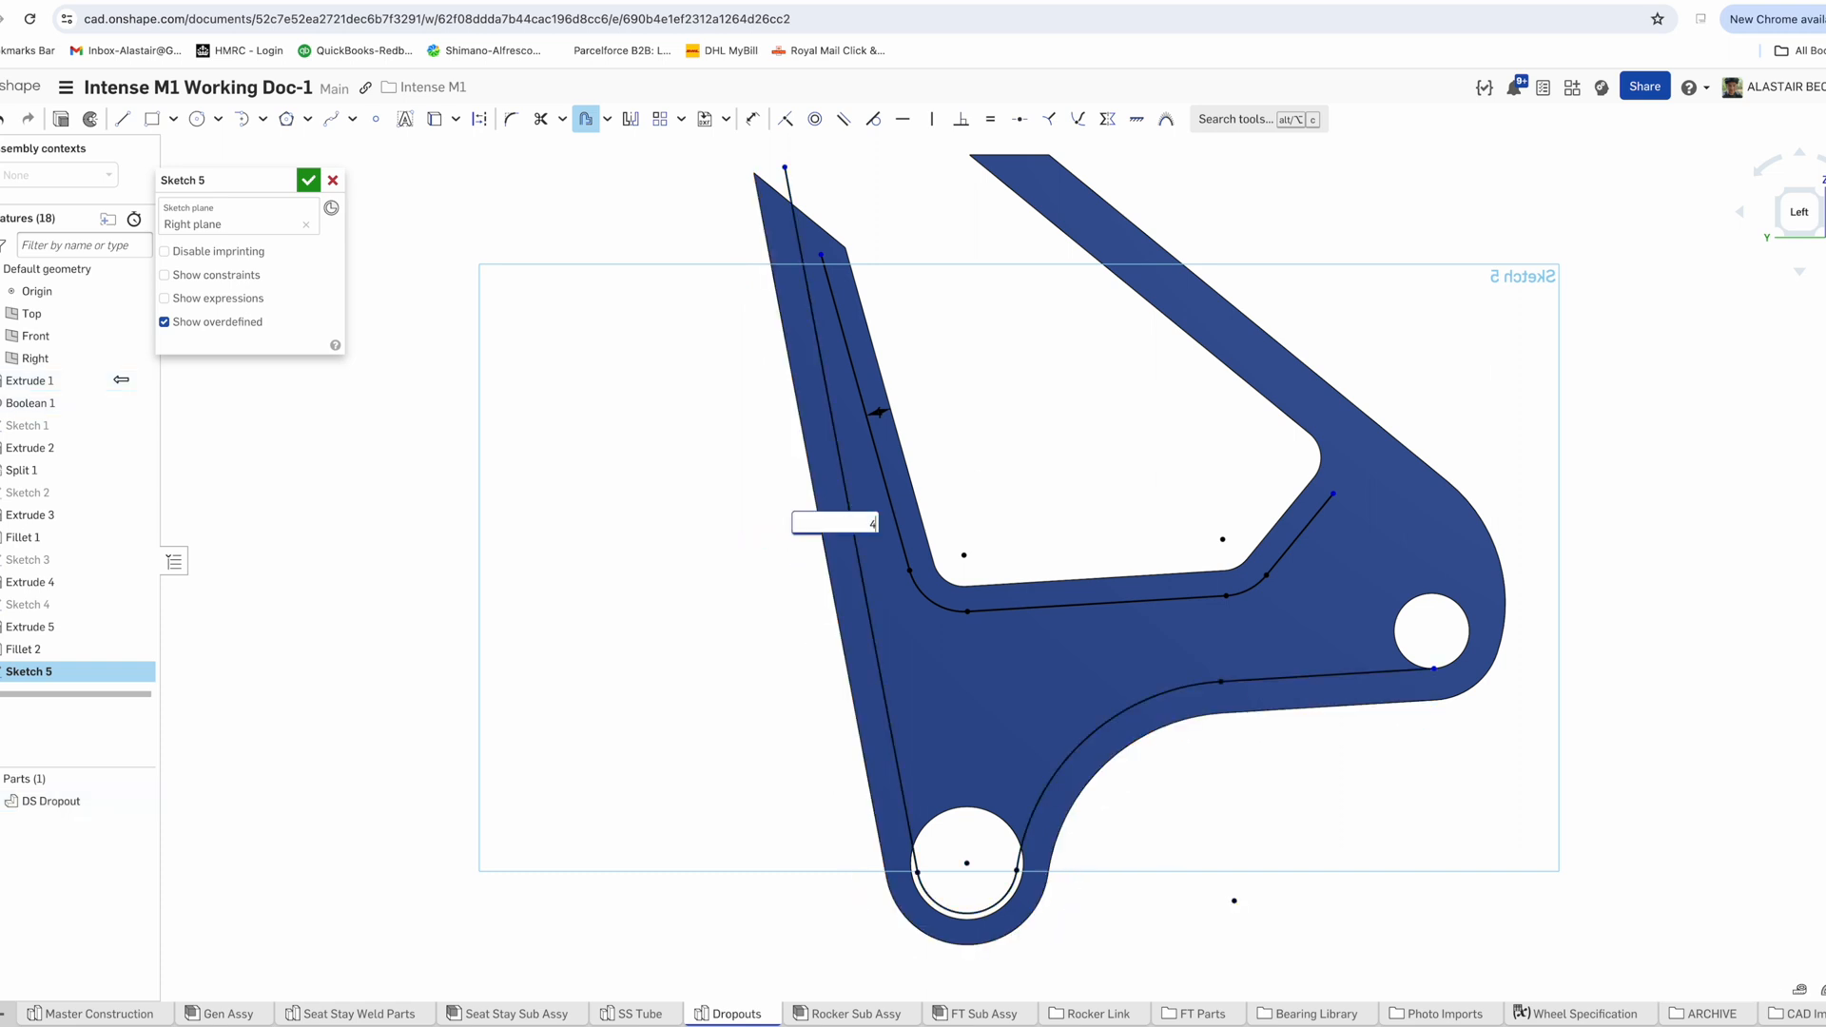
Join the two offset lines near the tip of the narrow leg with a 3 mm radius tangent arc
left_click(850, 366)
key("Escape")
scroll(863, 381, "up", 3)
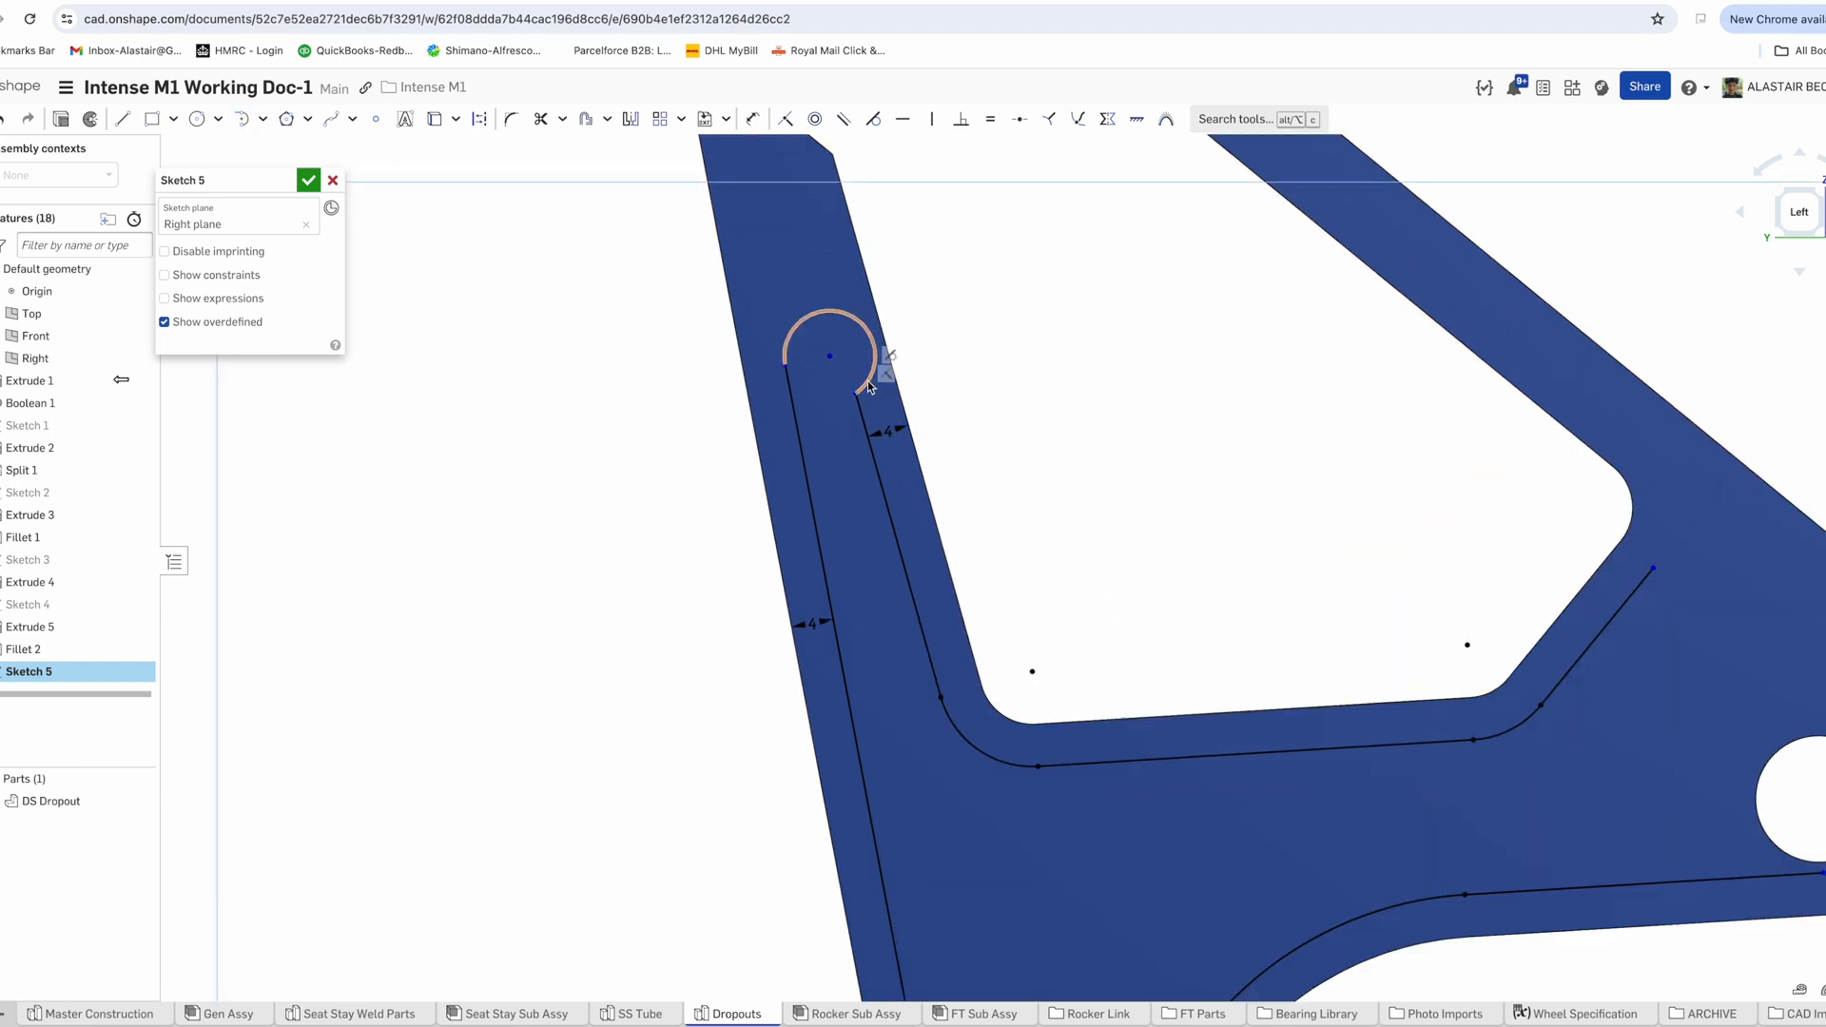
key("t")
key("d")
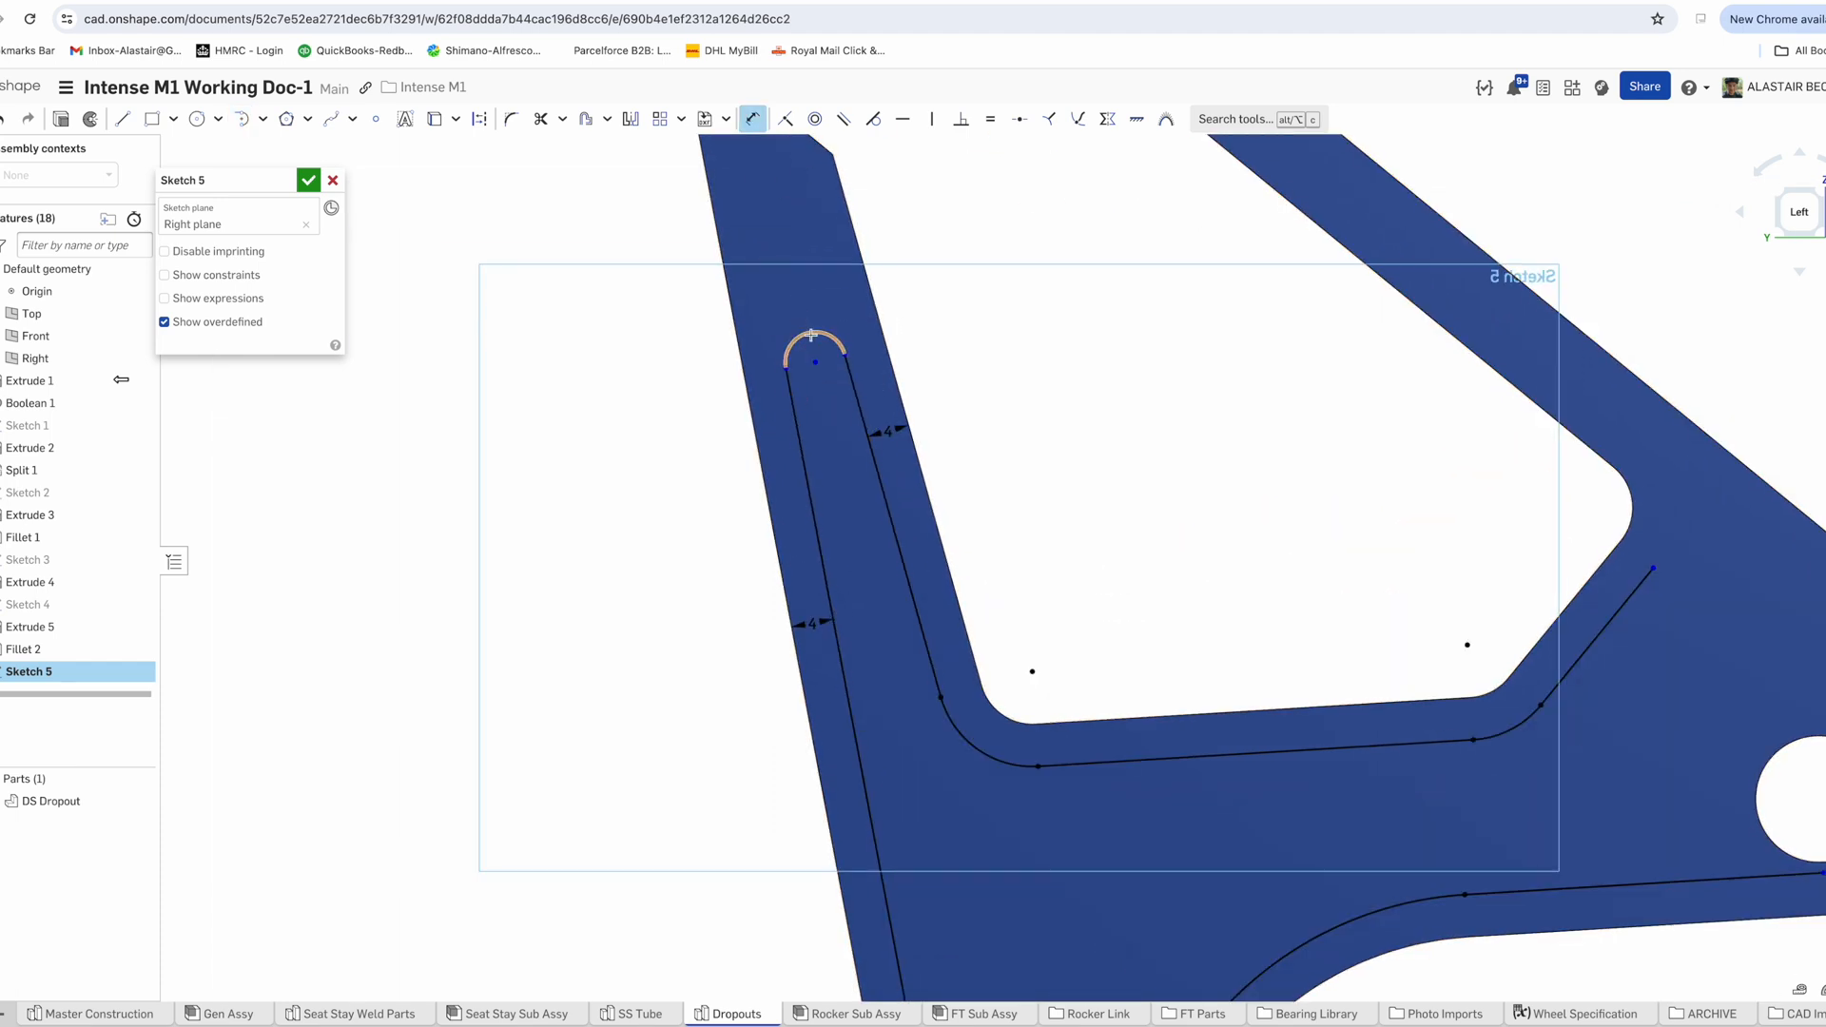
Draw a construction line from the larger pivot's centre to the inner offset corner and offset it to both sides as a rib
scroll(669, 354, "down", 4)
key("l")
key("q")
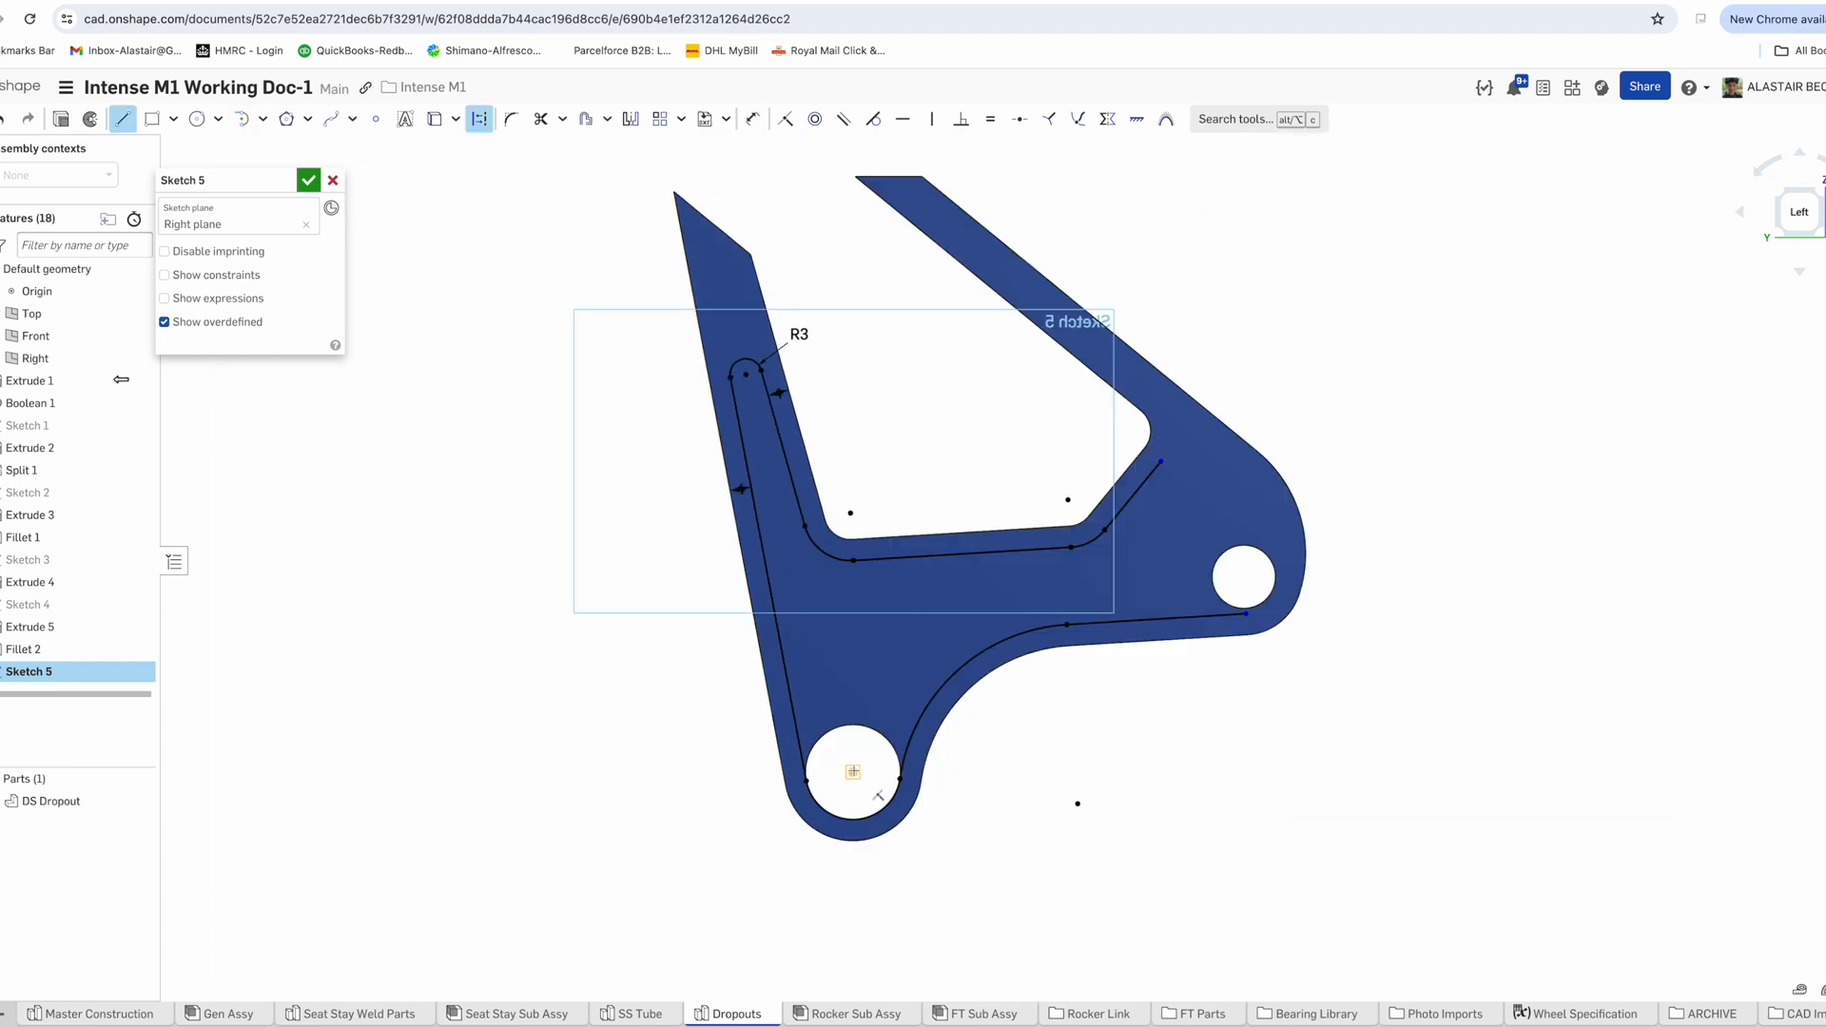
left_click(853, 562)
left_click(585, 119)
left_click(855, 618)
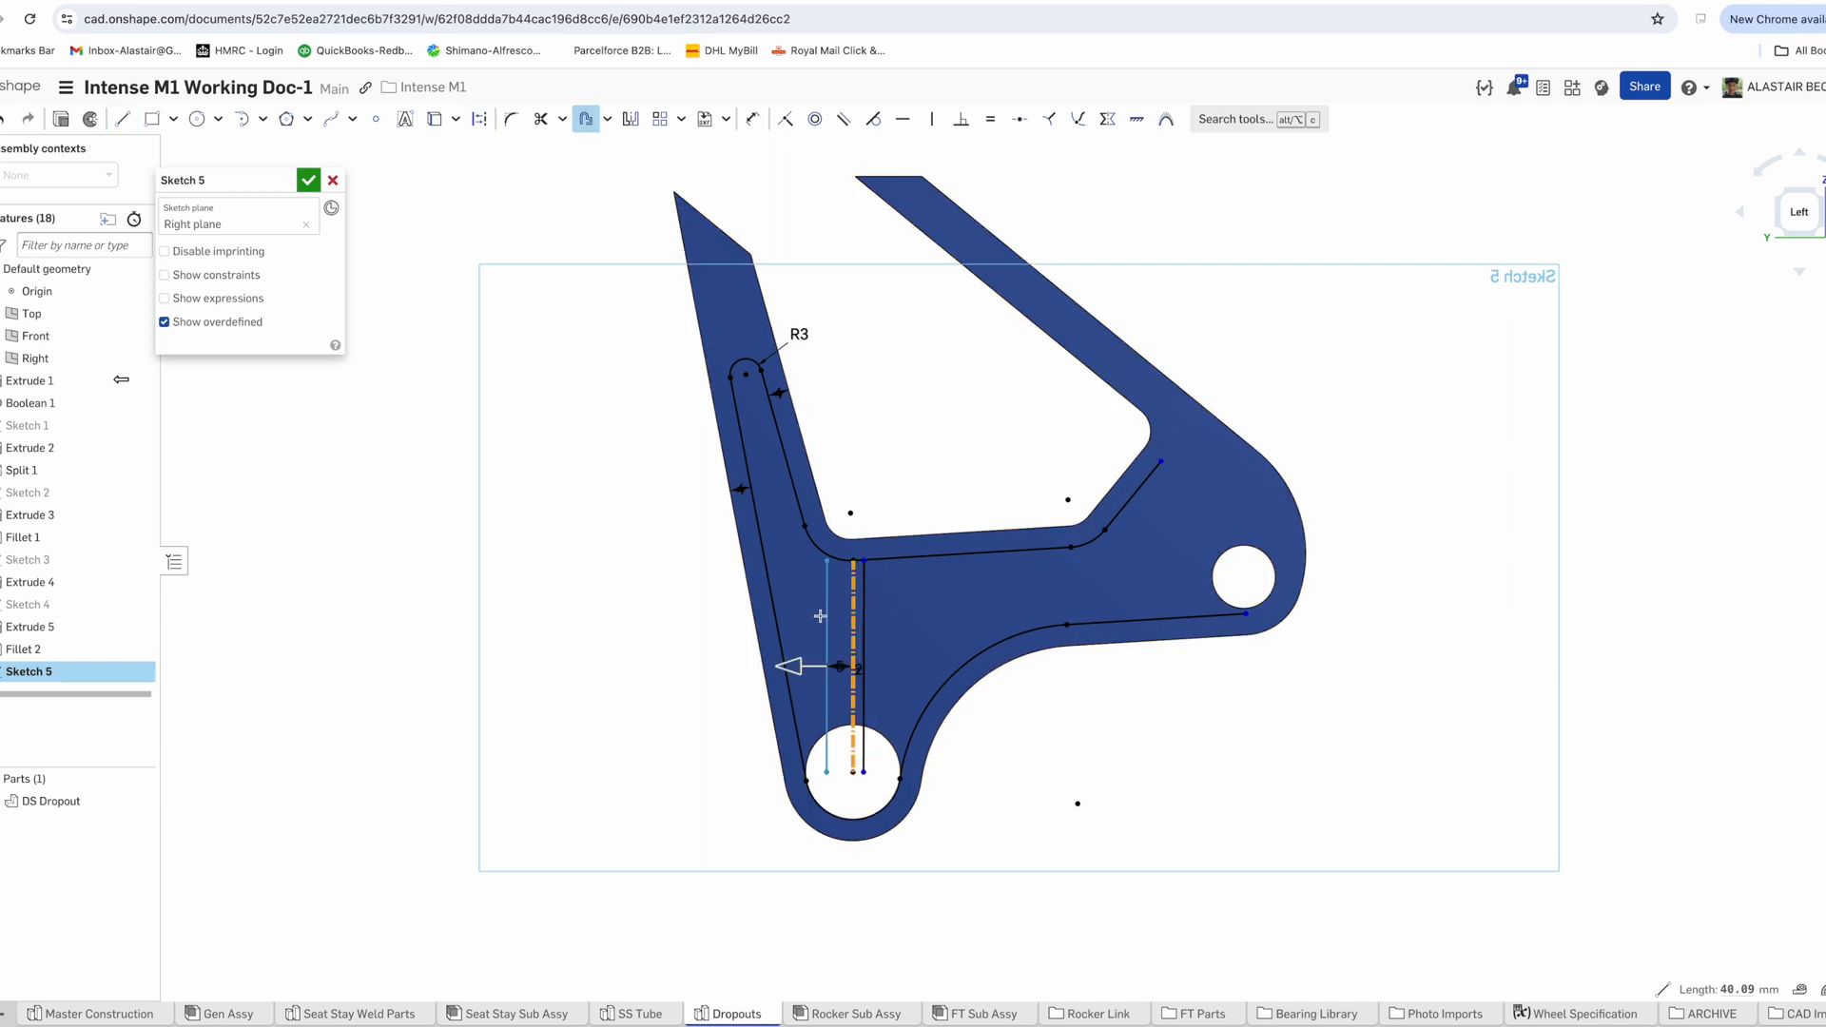
scroll(856, 573, "up", 4)
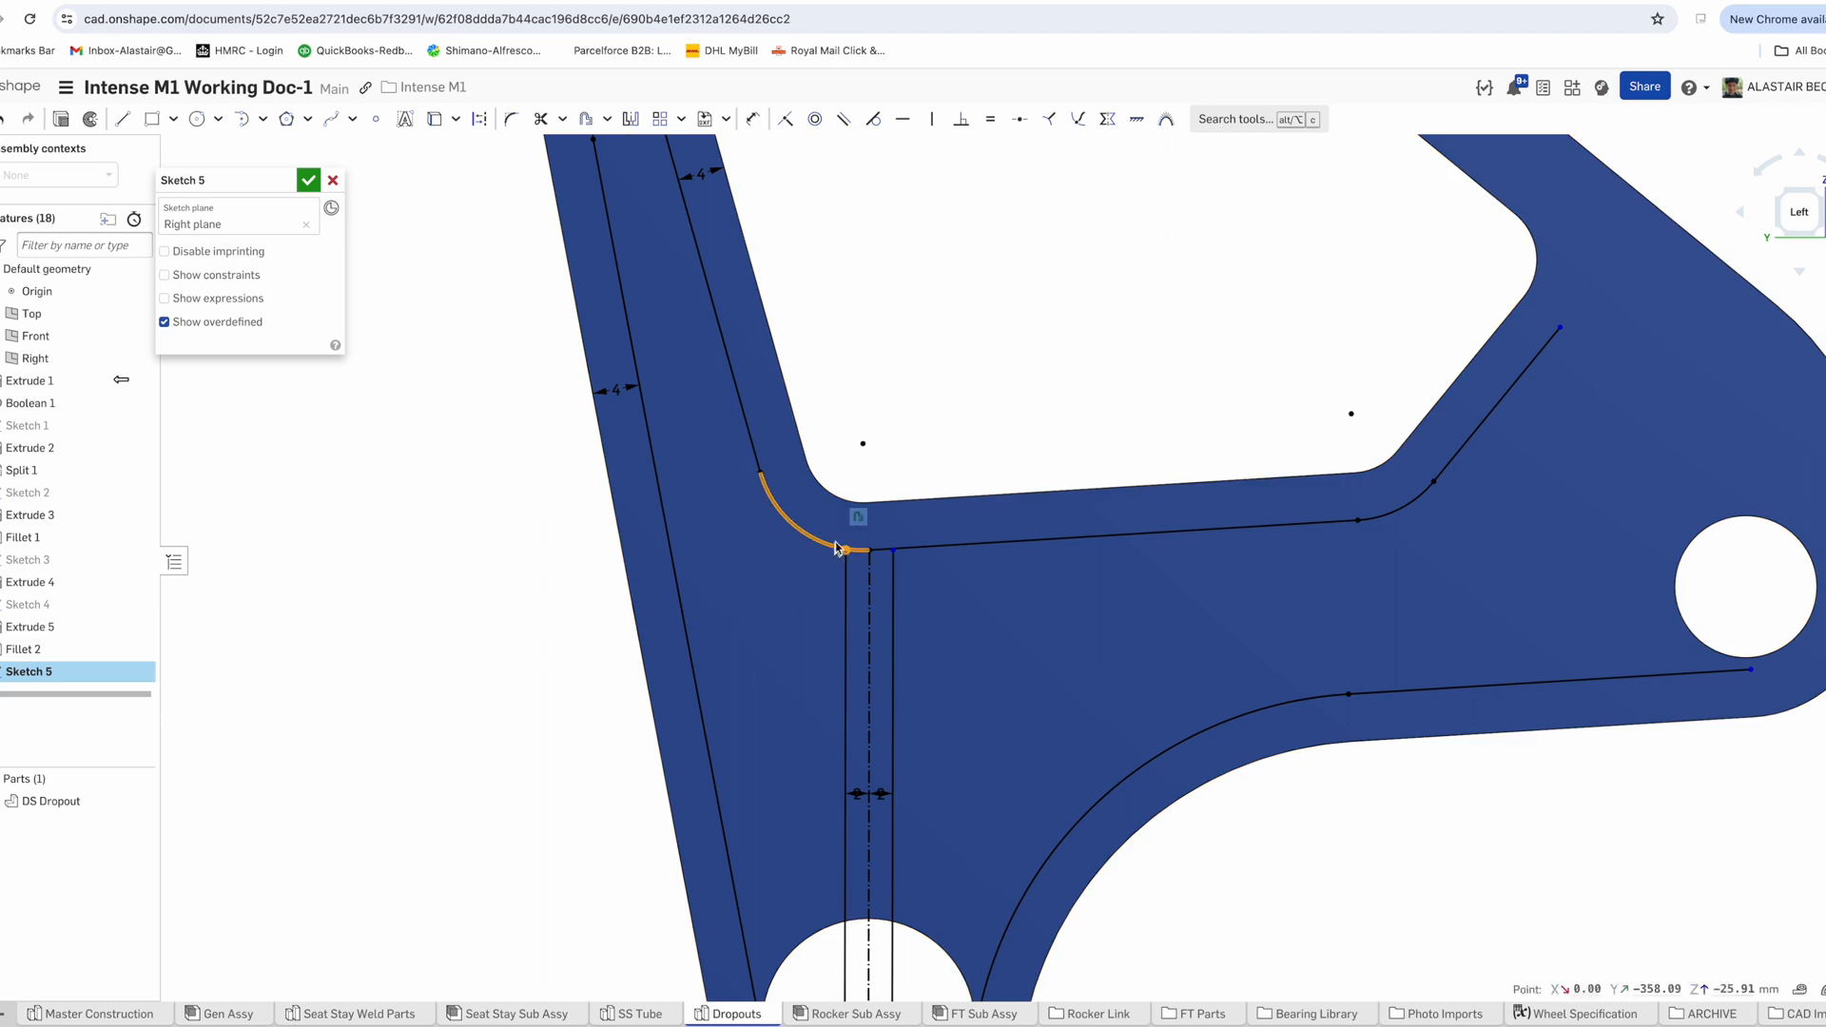
Bound the pocket outlines around both pivot holes, with a 25 mm circle at the smaller one, and cut the pockets into the dropout
scroll(837, 549, "down", 4)
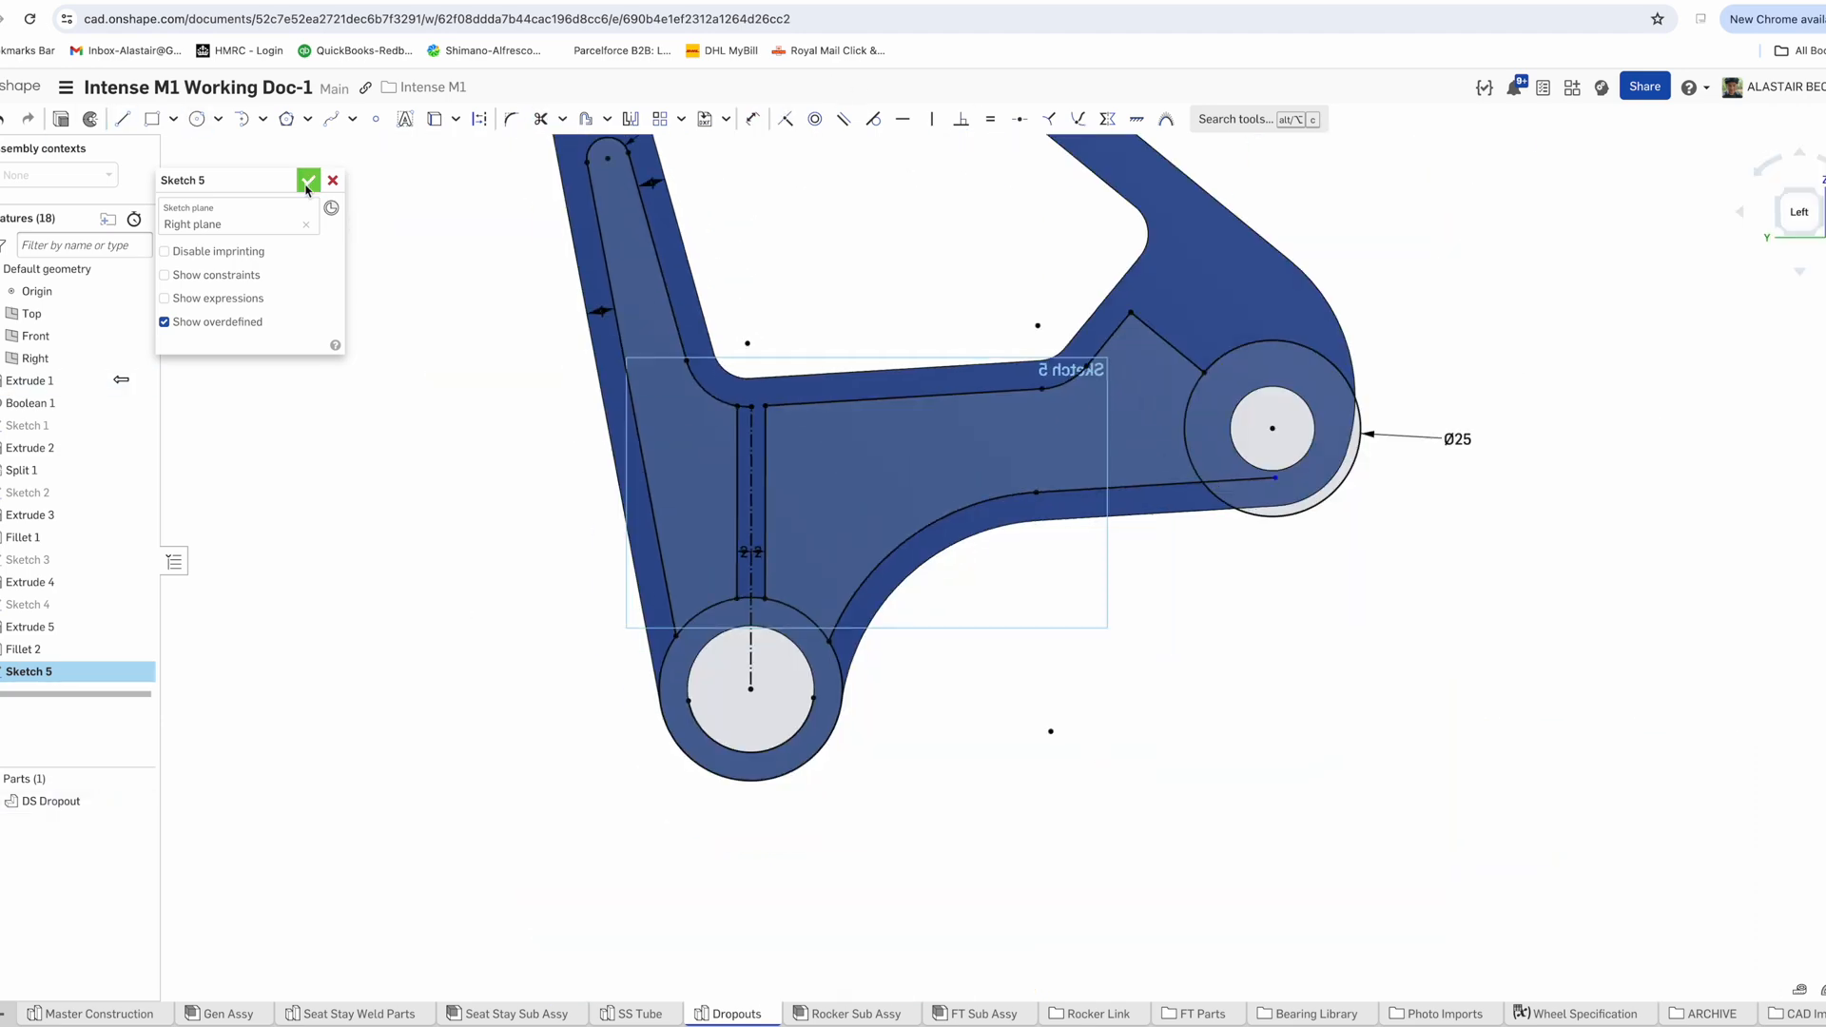
left_click(306, 181)
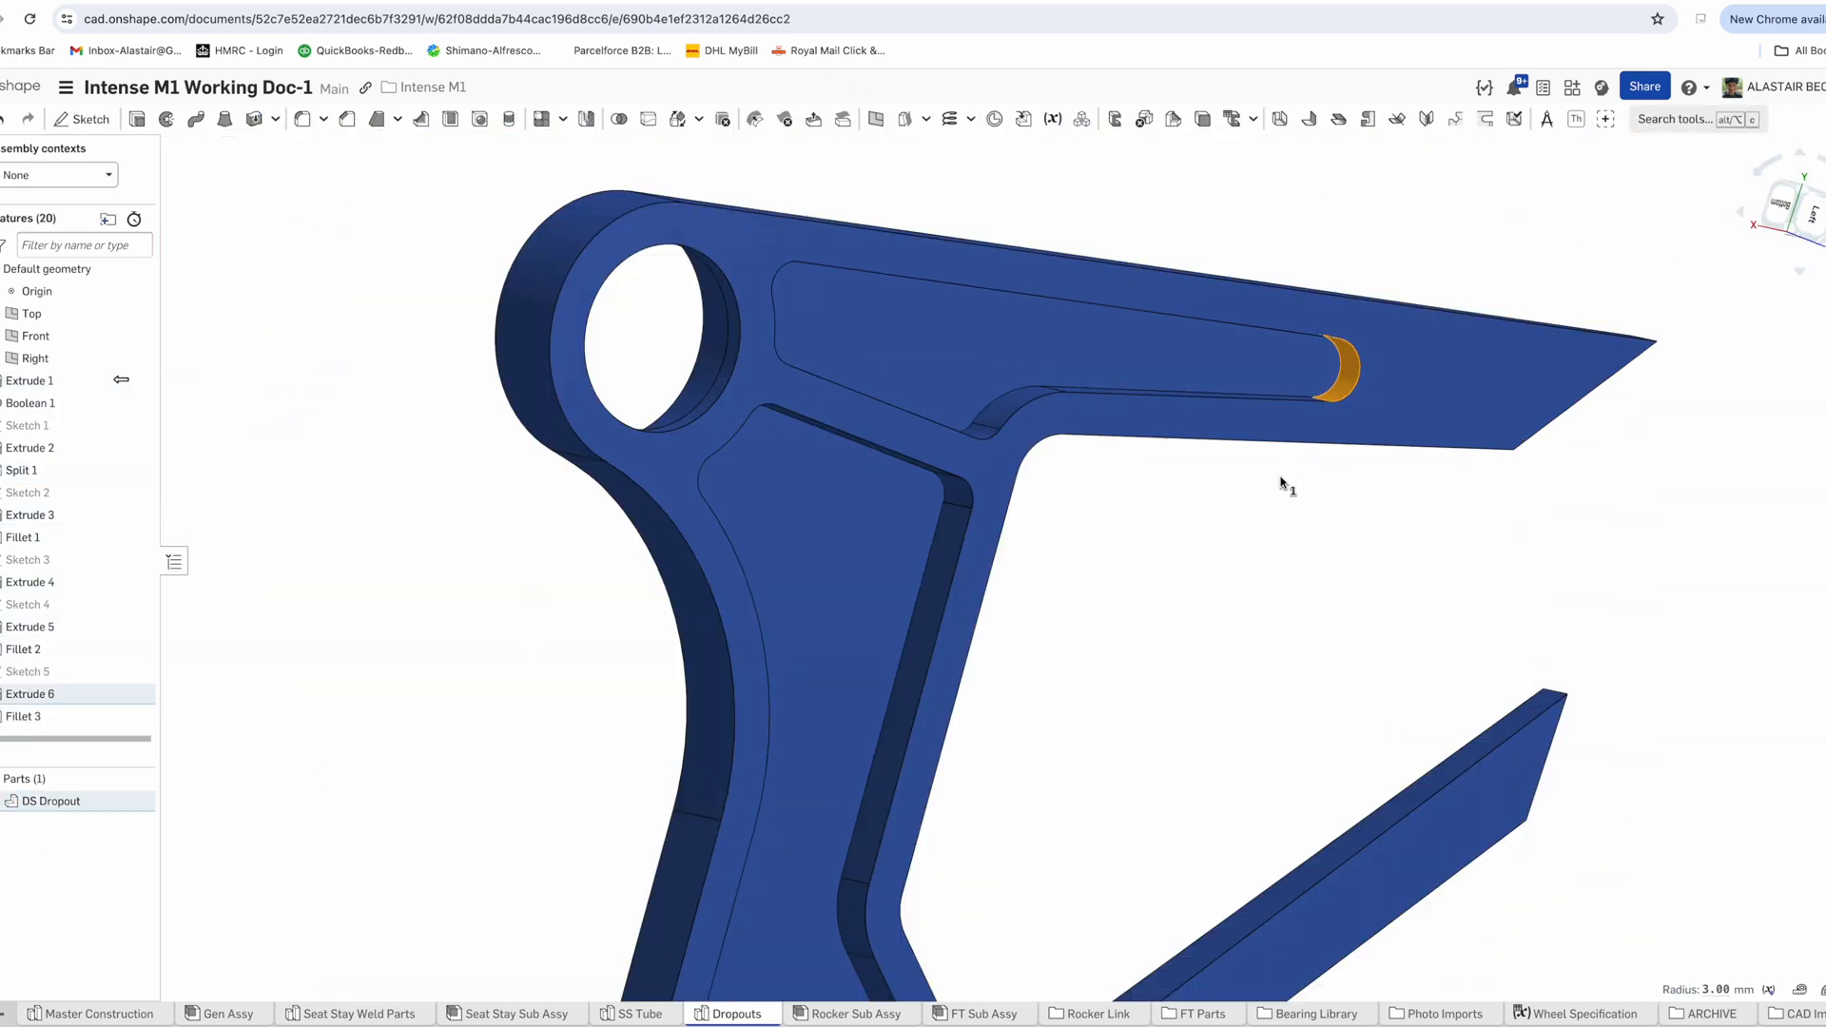
scroll(1284, 485, "down", 5)
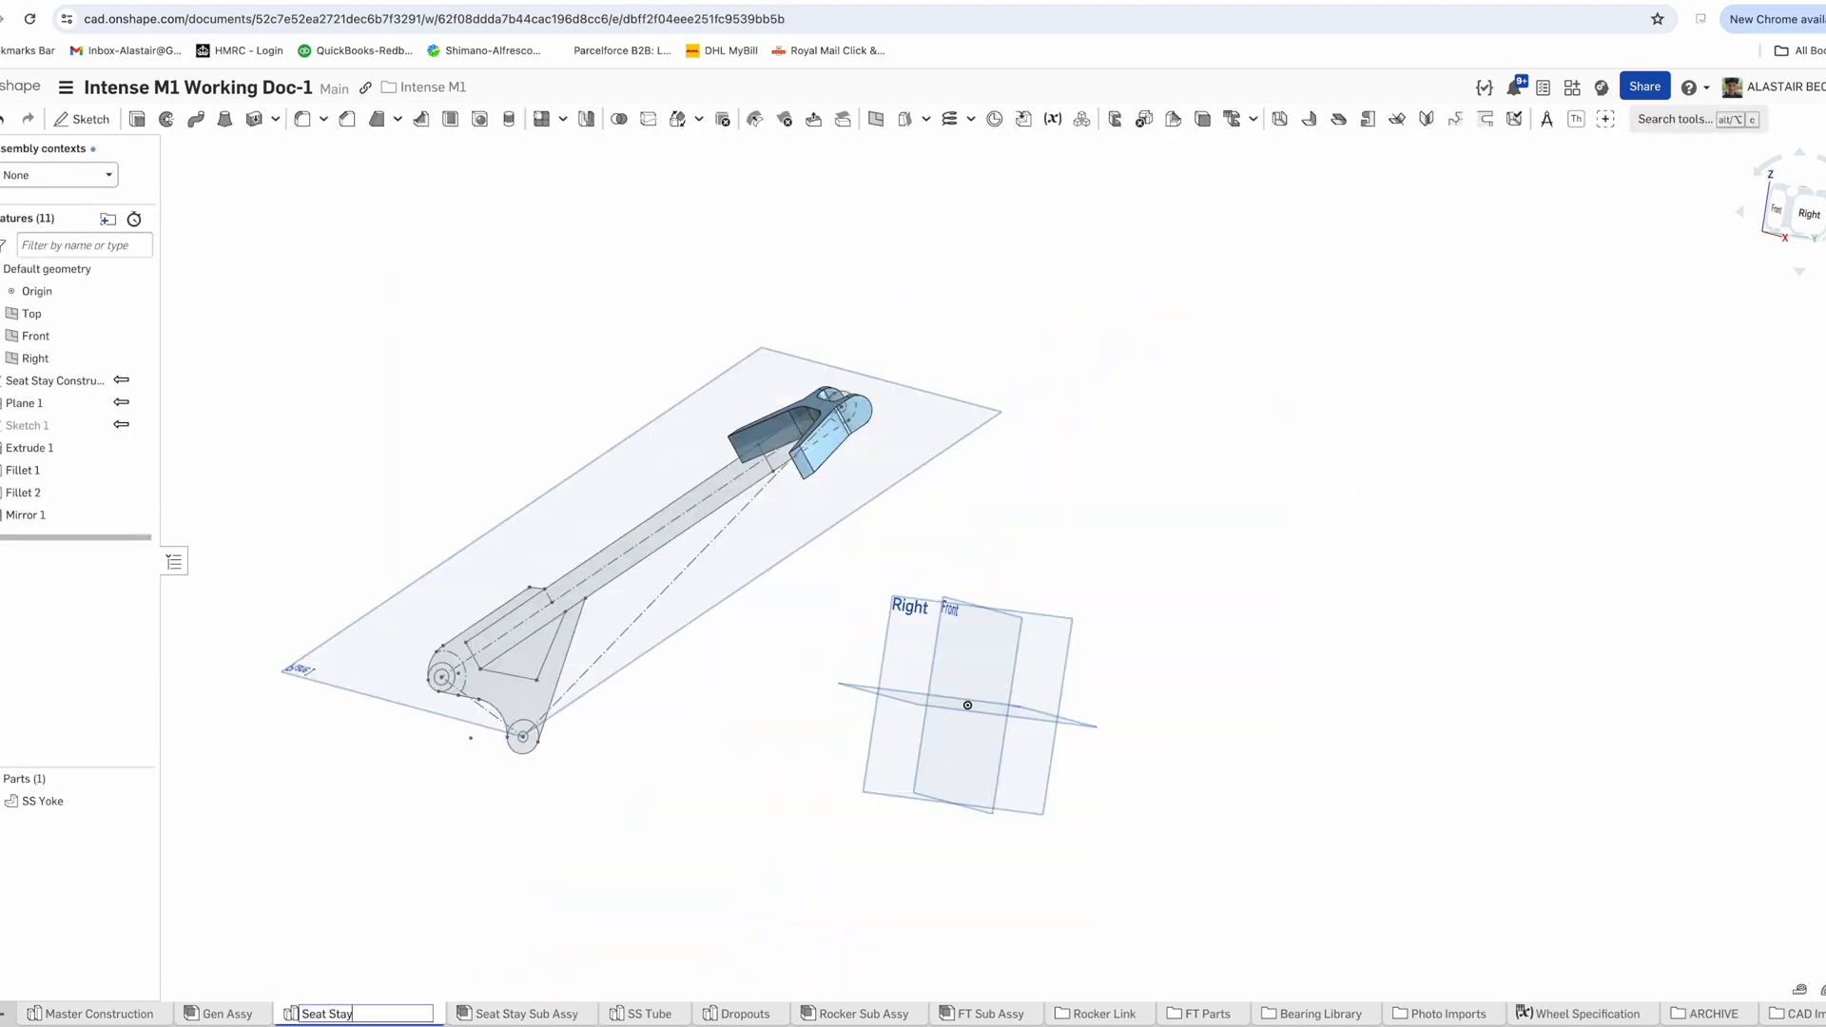
Mirror DS Dropout about the Right plane as a new part and rename the copy NDS Dropout
left_click(925, 118)
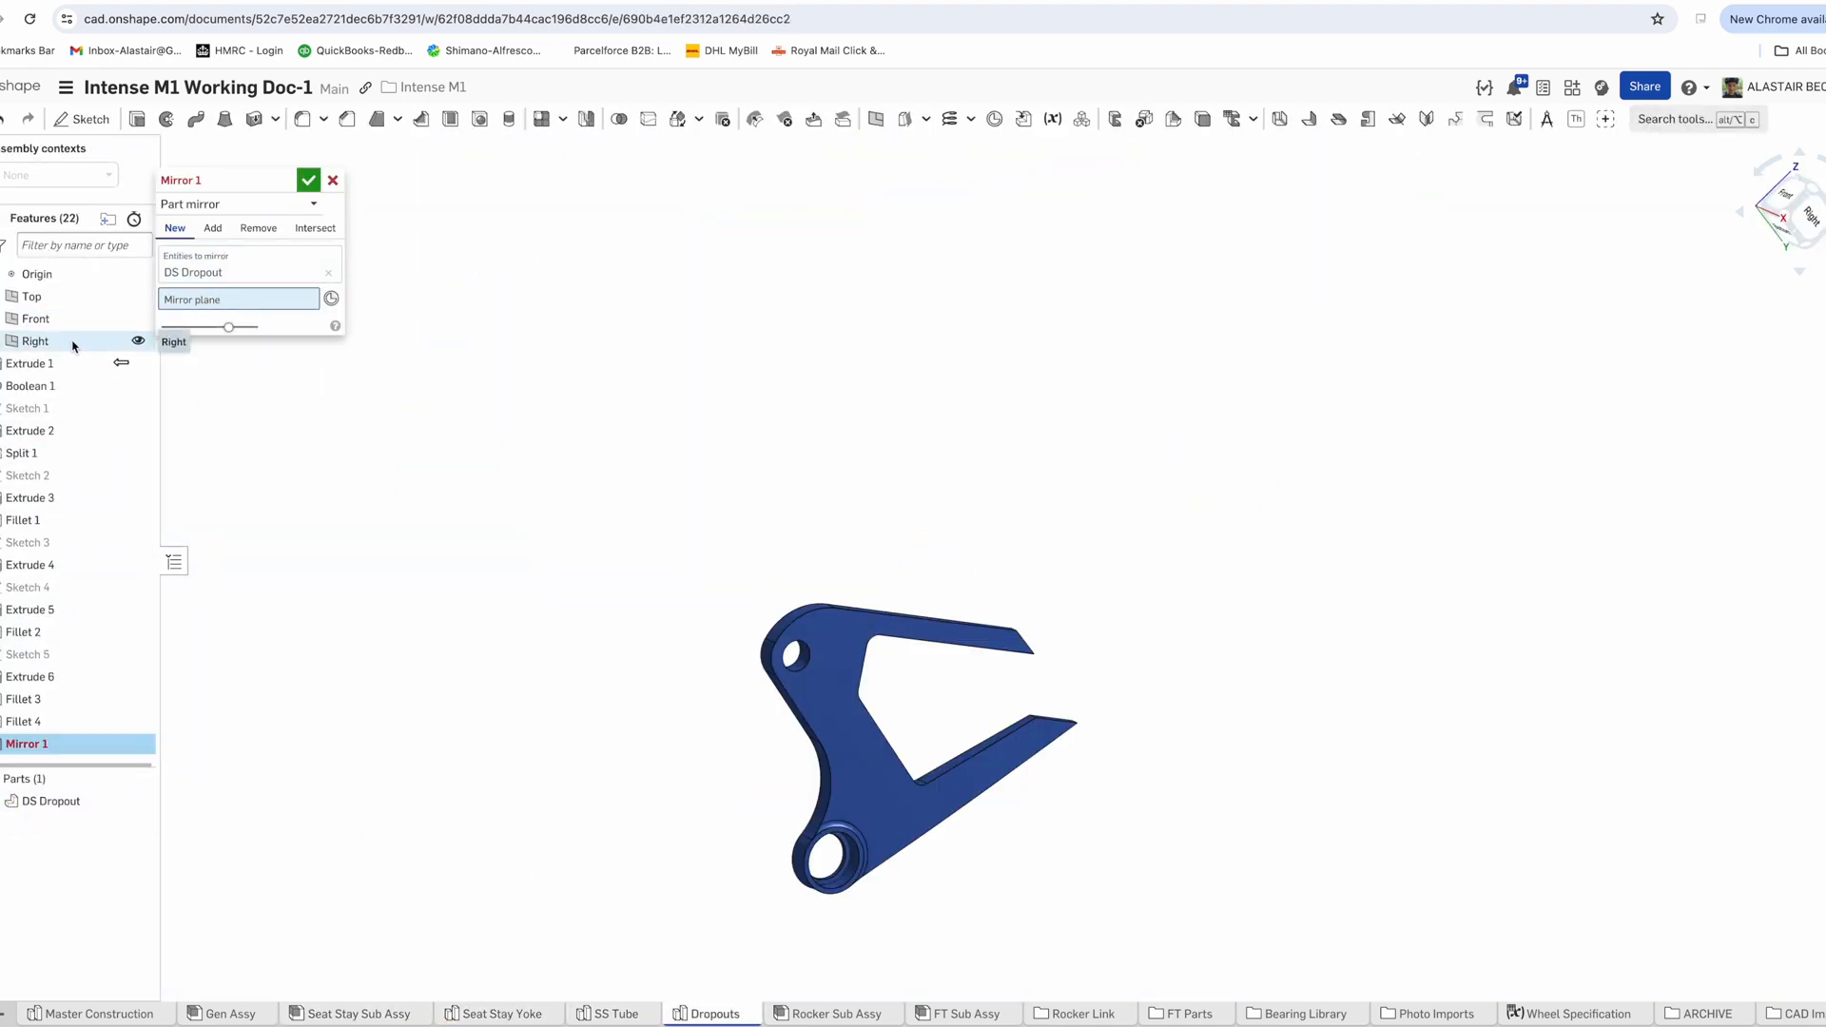
left_click(72, 343)
left_click(309, 180)
right_click(58, 823)
left_click(122, 444)
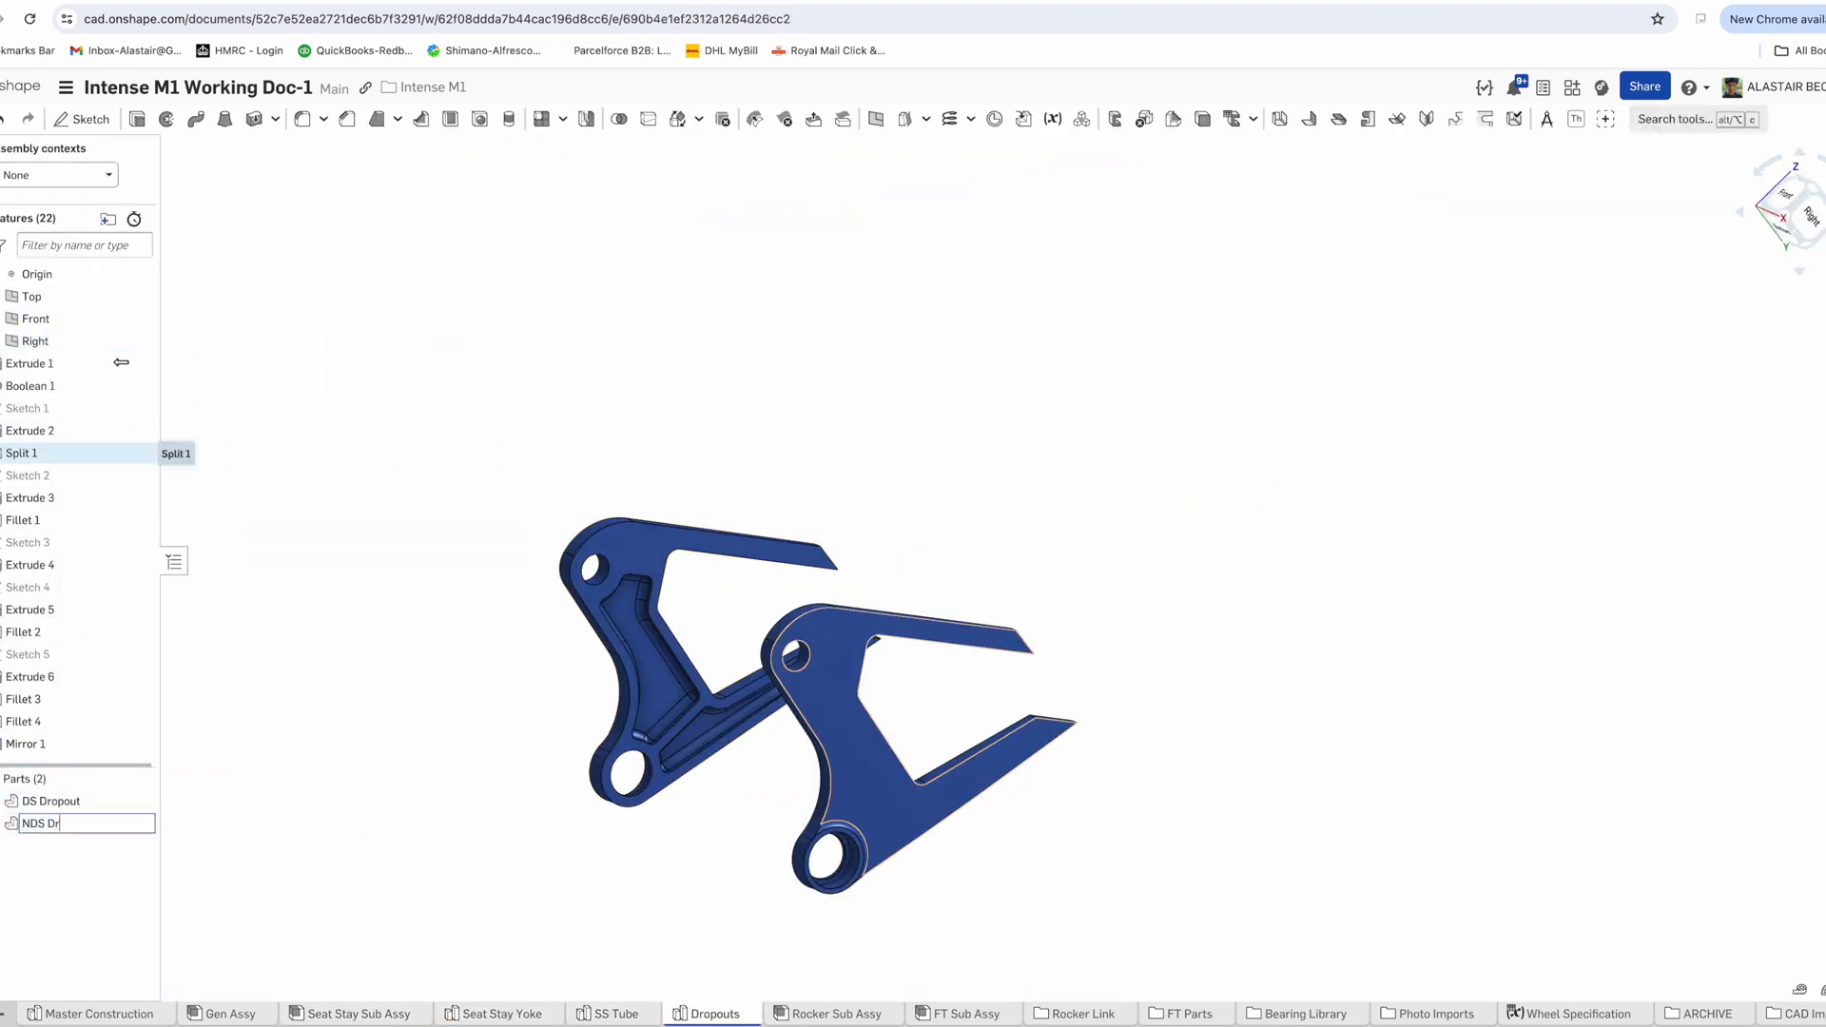
right_click_drag(367, 571, 676, 571)
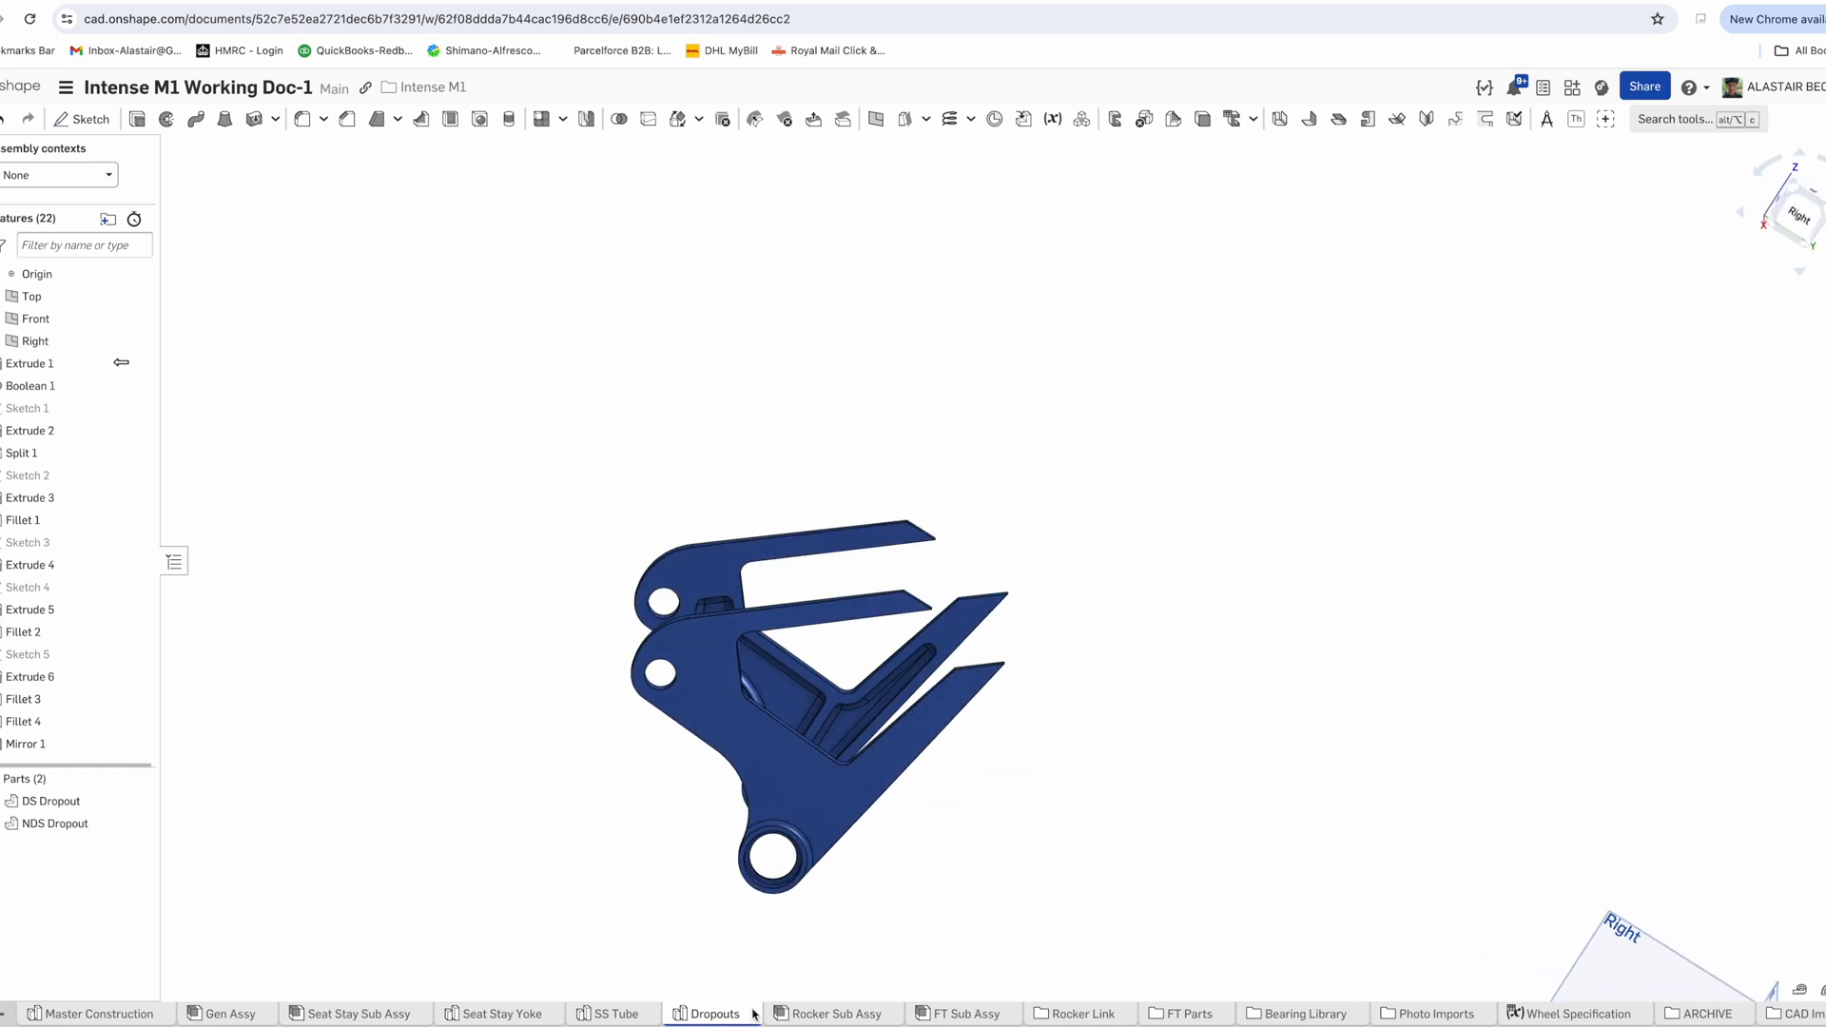
Insert NDS Dropout and SS Tube-NDS into Seat Stay Sub Assy and fix both in place
left_click(405, 1020)
left_click(112, 119)
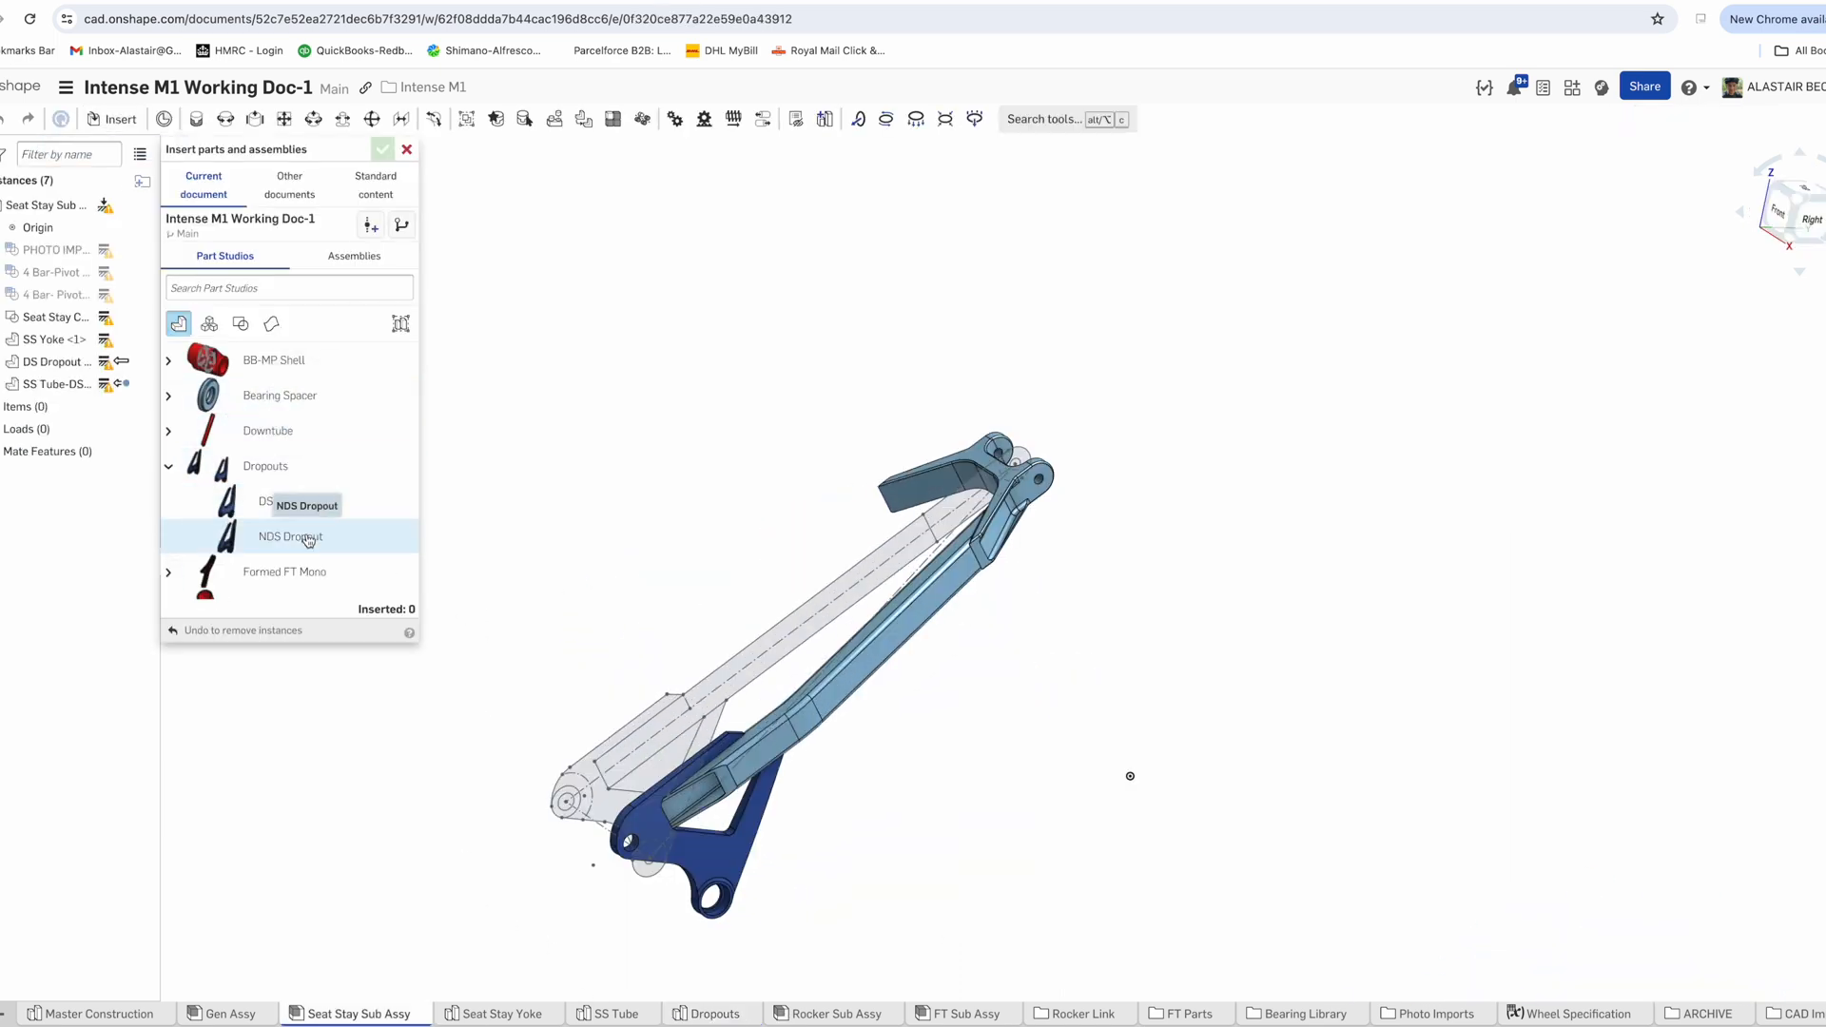
left_click(309, 540)
scroll(176, 466, "down", 3)
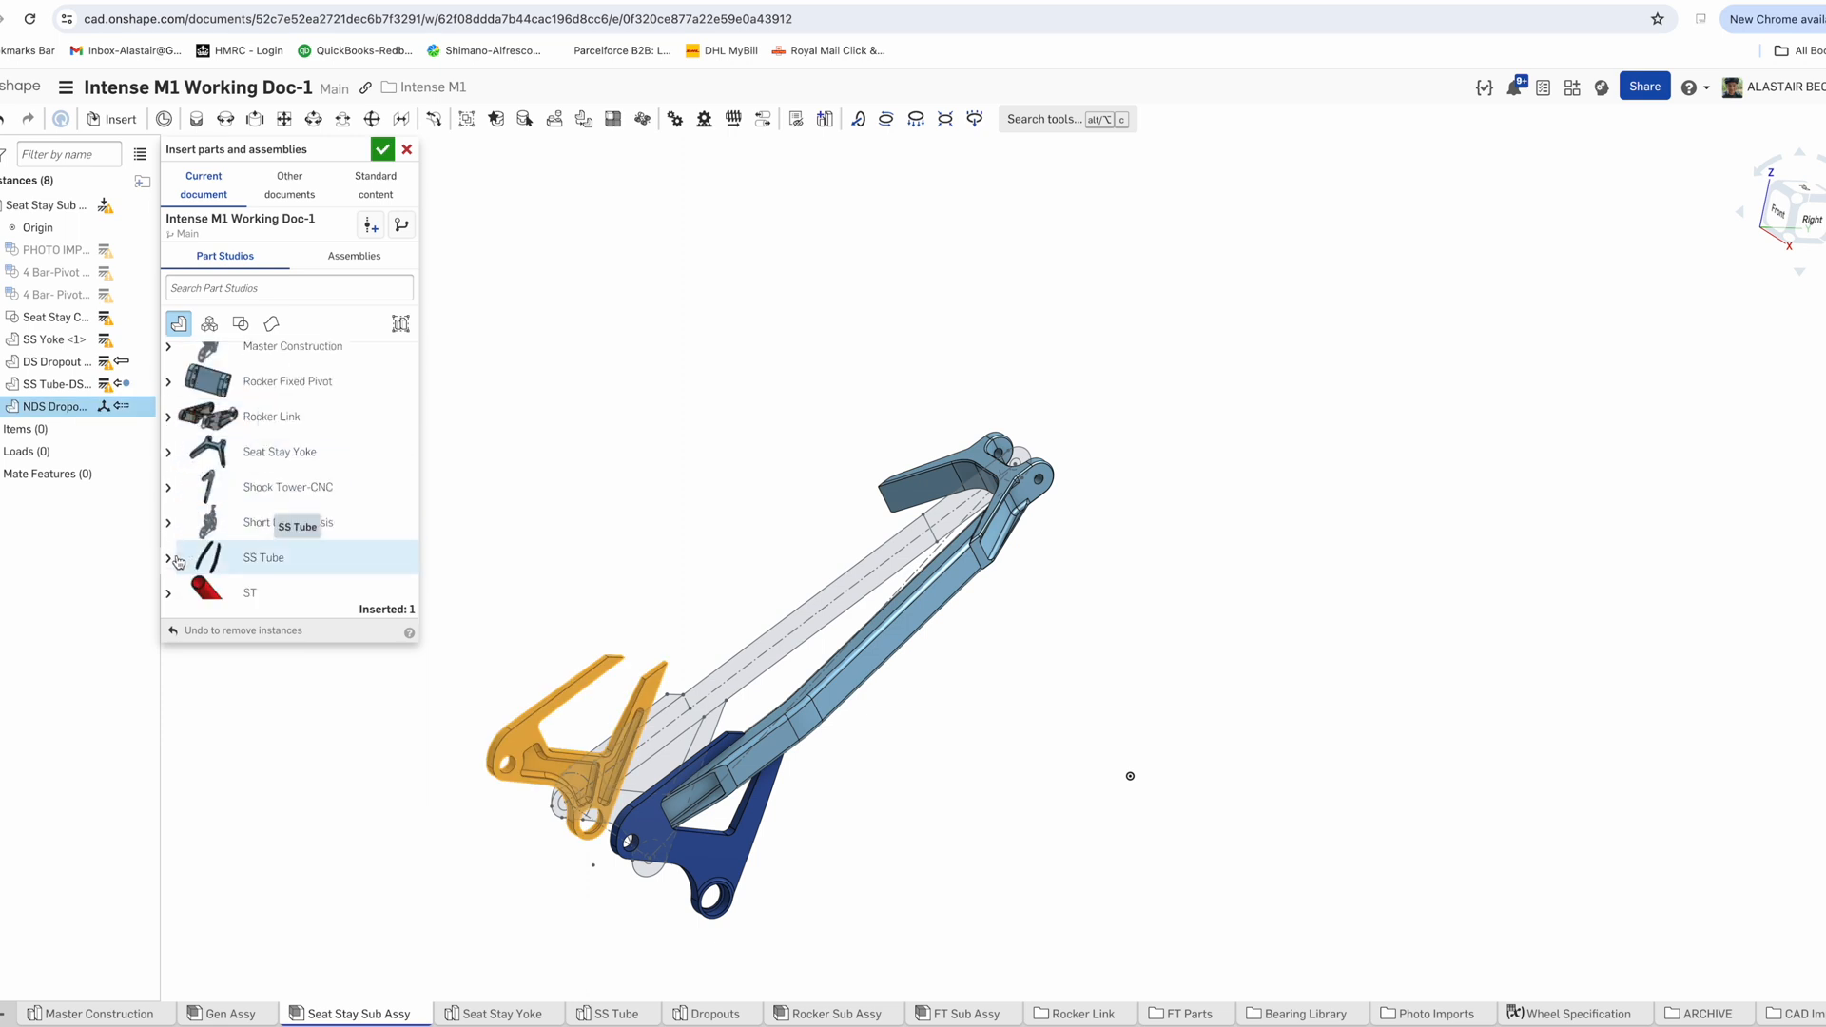
scroll(248, 560, "down", 2)
left_click(290, 580)
left_click(382, 150)
right_click(69, 433)
left_click(114, 567)
Insert two 5972K222 ball bearings into the seat stay assembly
mouse_move(371, 396)
right_mouse_down()
mouse_move(448, 416)
mouse_move(762, 803)
mouse_move(400, 342)
mouse_move(495, 532)
mouse_move(1007, 929)
mouse_move(555, 674)
mouse_move(580, 666)
right_mouse_up()
left_click(112, 119)
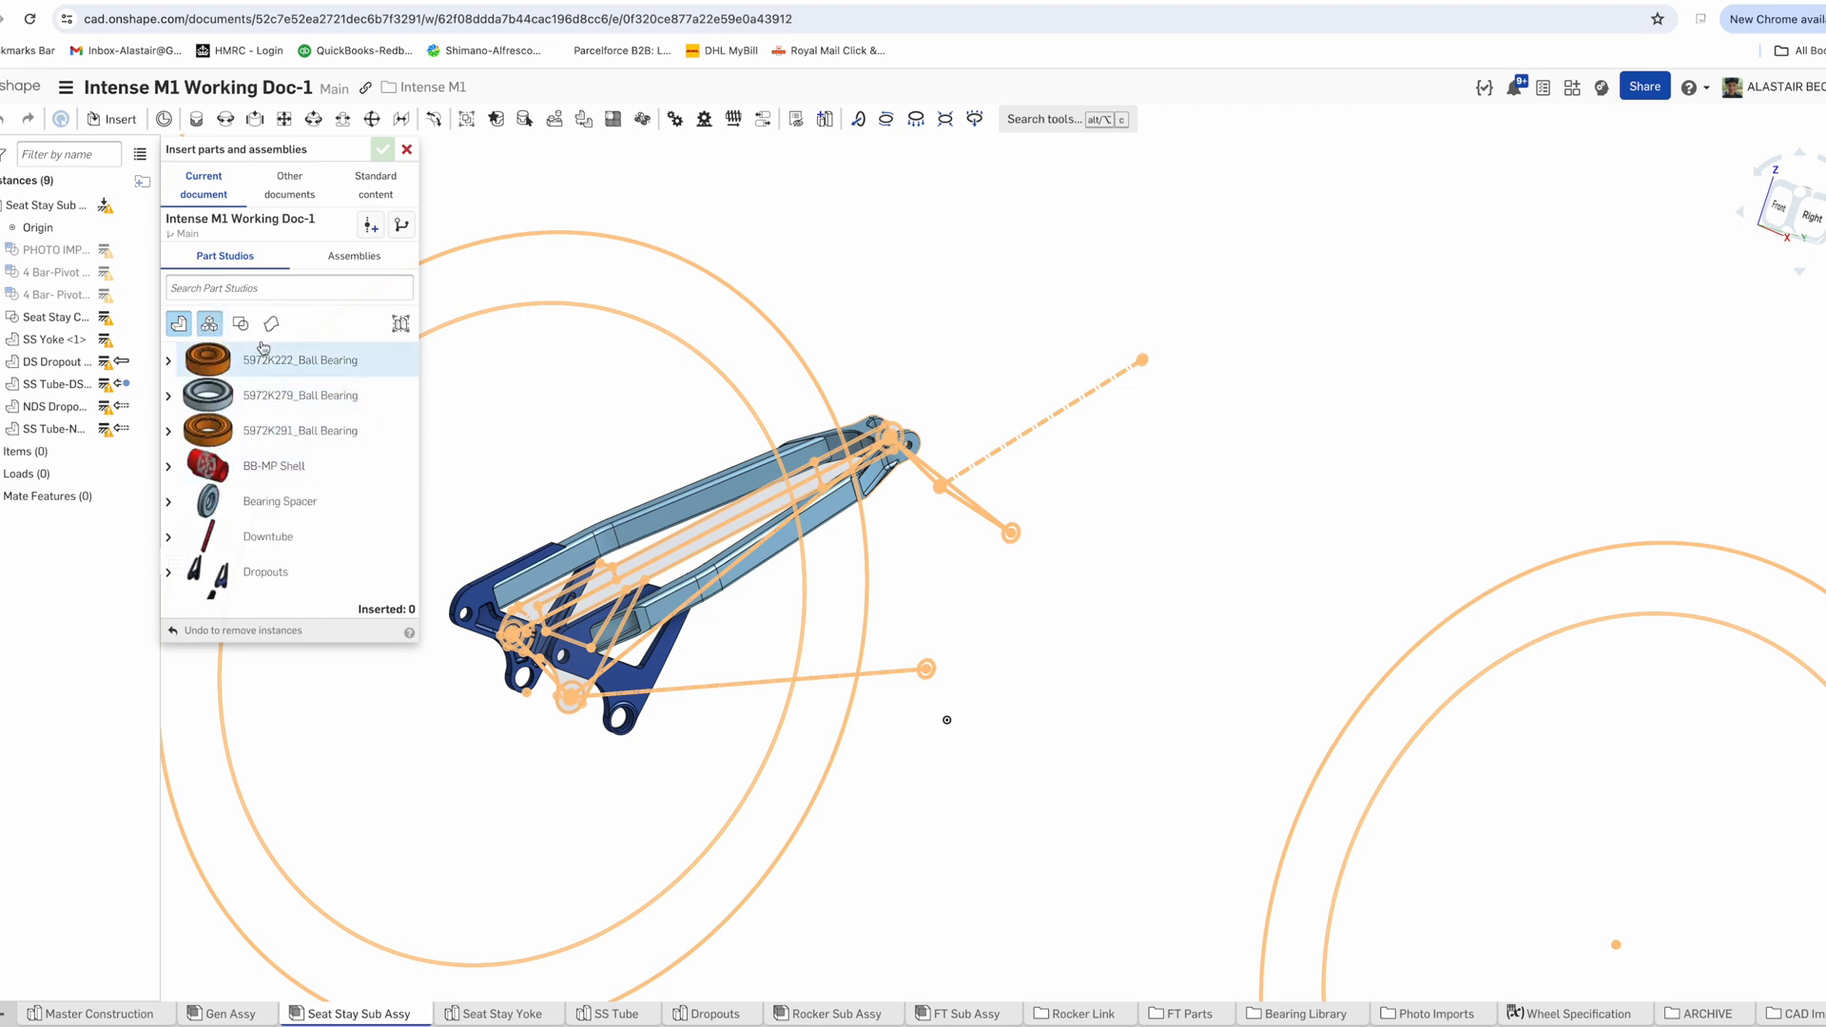
left_click(292, 363)
left_click(560, 802)
left_click(383, 150)
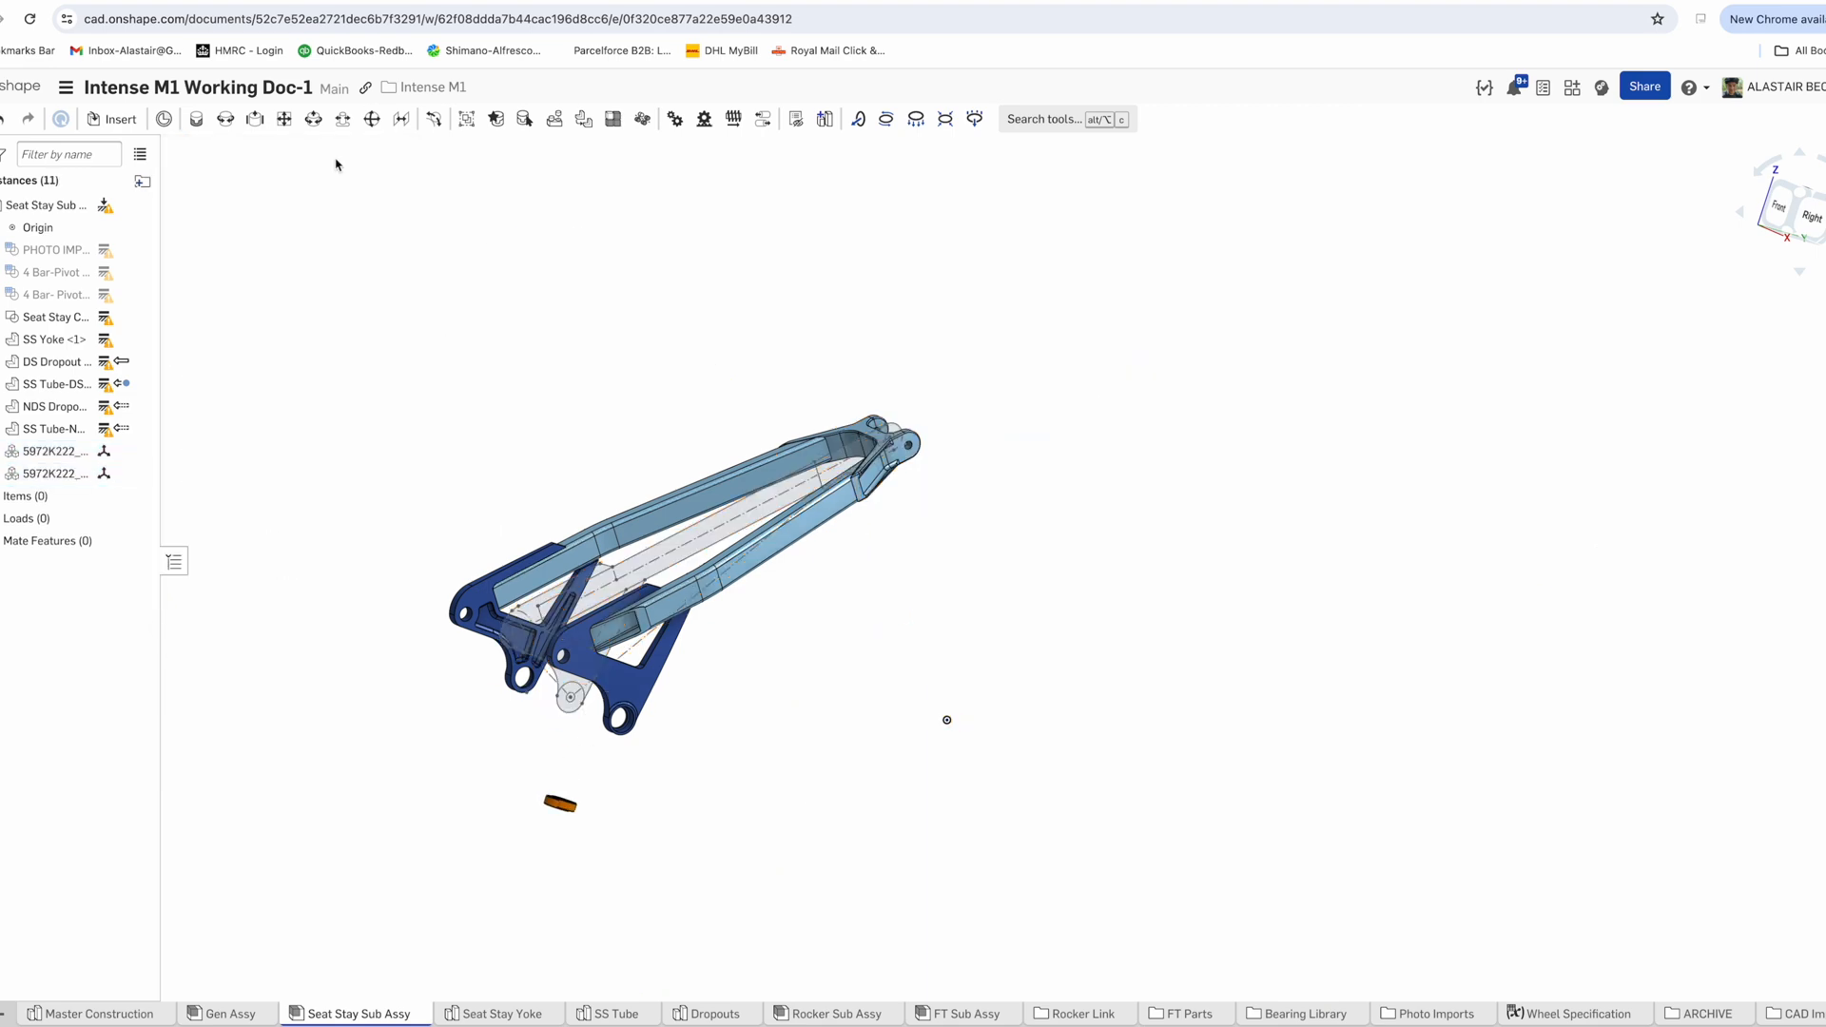
Mate one ball bearing into DS Dropout's lower pivot recess with a Revolute mate and flipped alignment
left_click(225, 119)
scroll(552, 780, "up", 10)
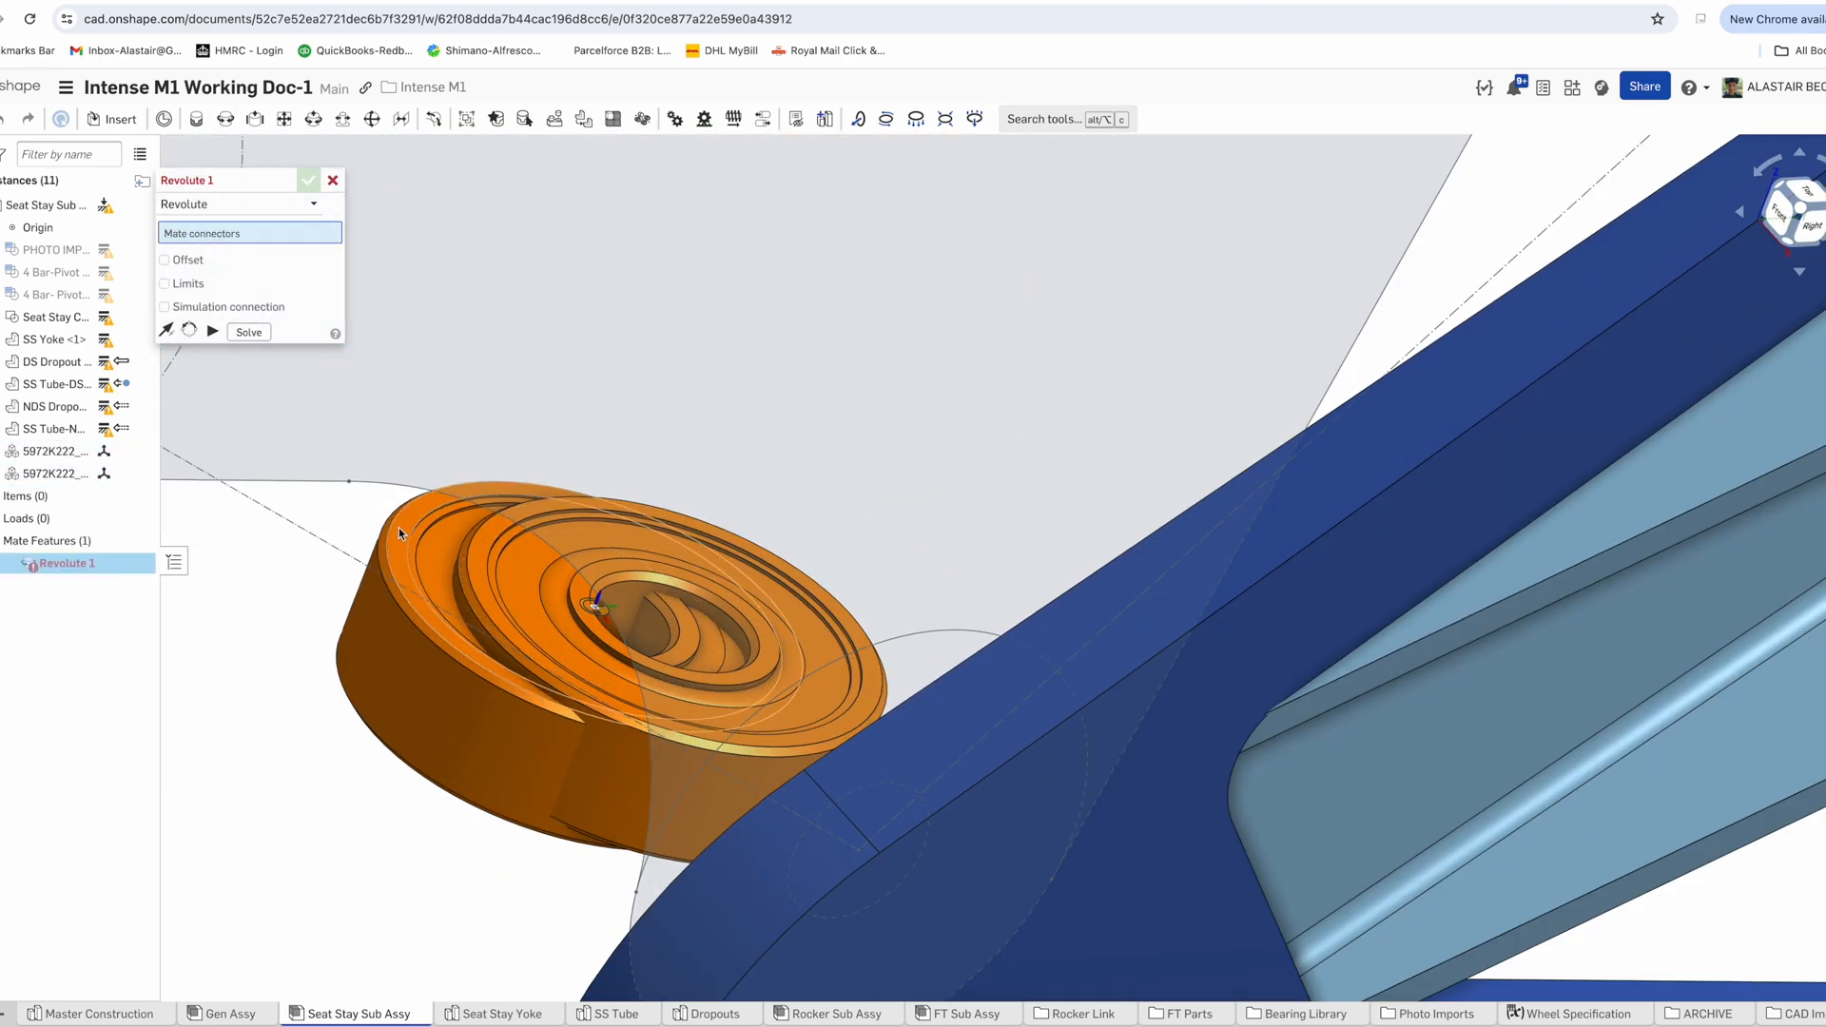
left_click(533, 616)
scroll(788, 880, "up", 5)
left_click(810, 856)
scroll(818, 862, "down", 2)
left_click(943, 889)
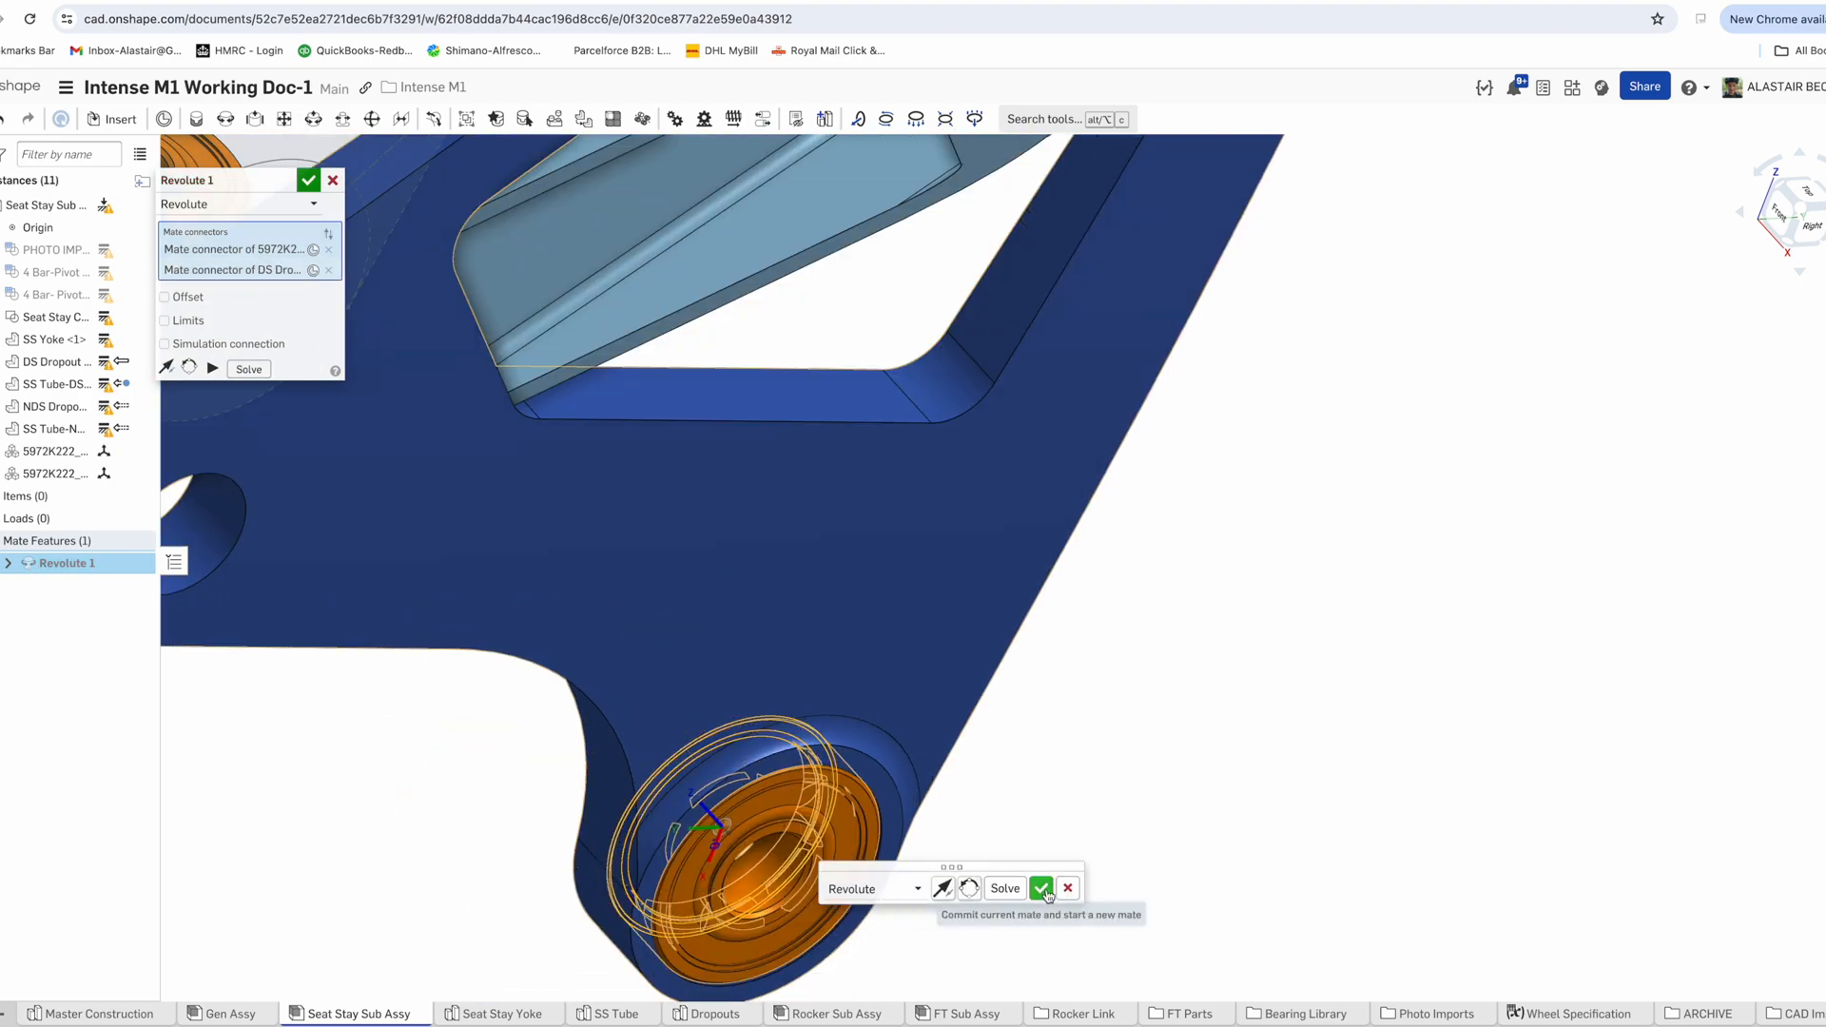
left_click(1043, 889)
Mate the other ball bearing into NDS Dropout's lower pivot recess with a flipped Revolute mate
scroll(1024, 896, "down", 5)
scroll(614, 599, "up", 10)
left_click(441, 483)
scroll(519, 610, "down", 8)
right_click_drag(523, 612, 728, 639)
scroll(703, 619, "down", 3)
scroll(371, 432, "up", 10)
left_click(584, 542)
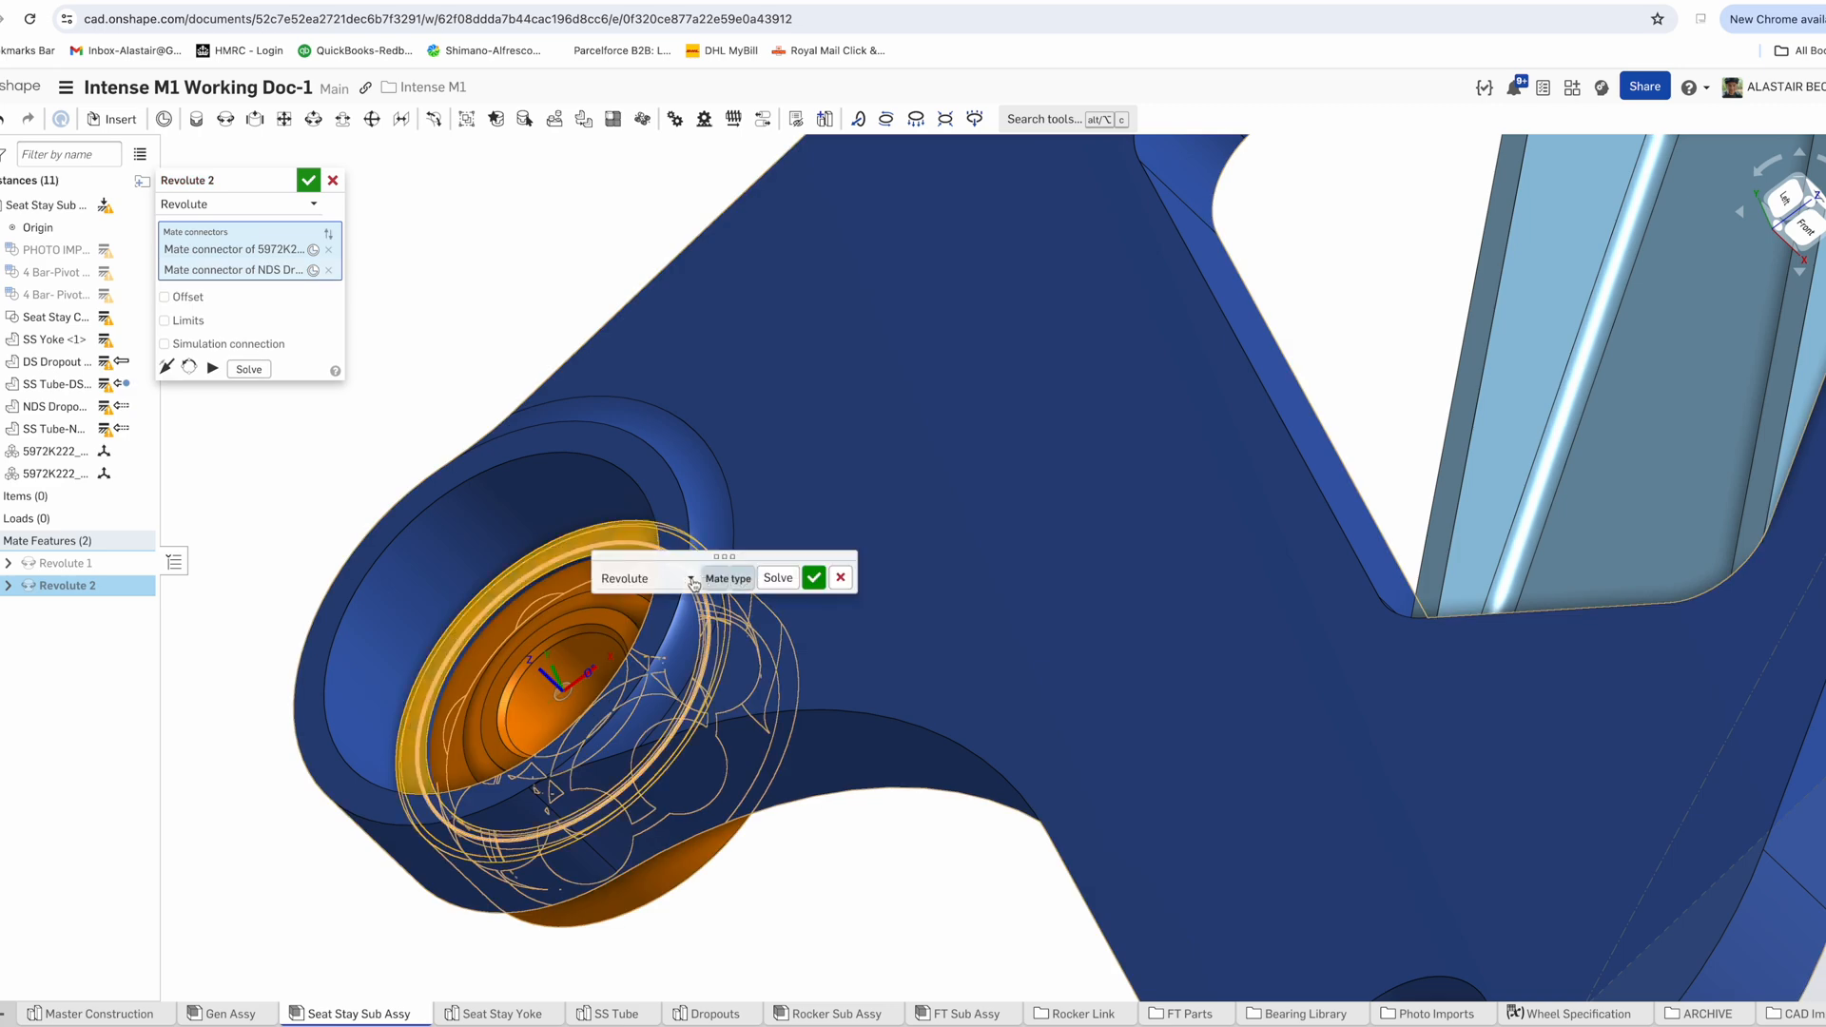
left_click(715, 579)
left_click(813, 578)
key("Escape")
In the Seat Stay Yoke studio, change the appearance of SS Yoke to red
scroll(795, 644, "down", 15)
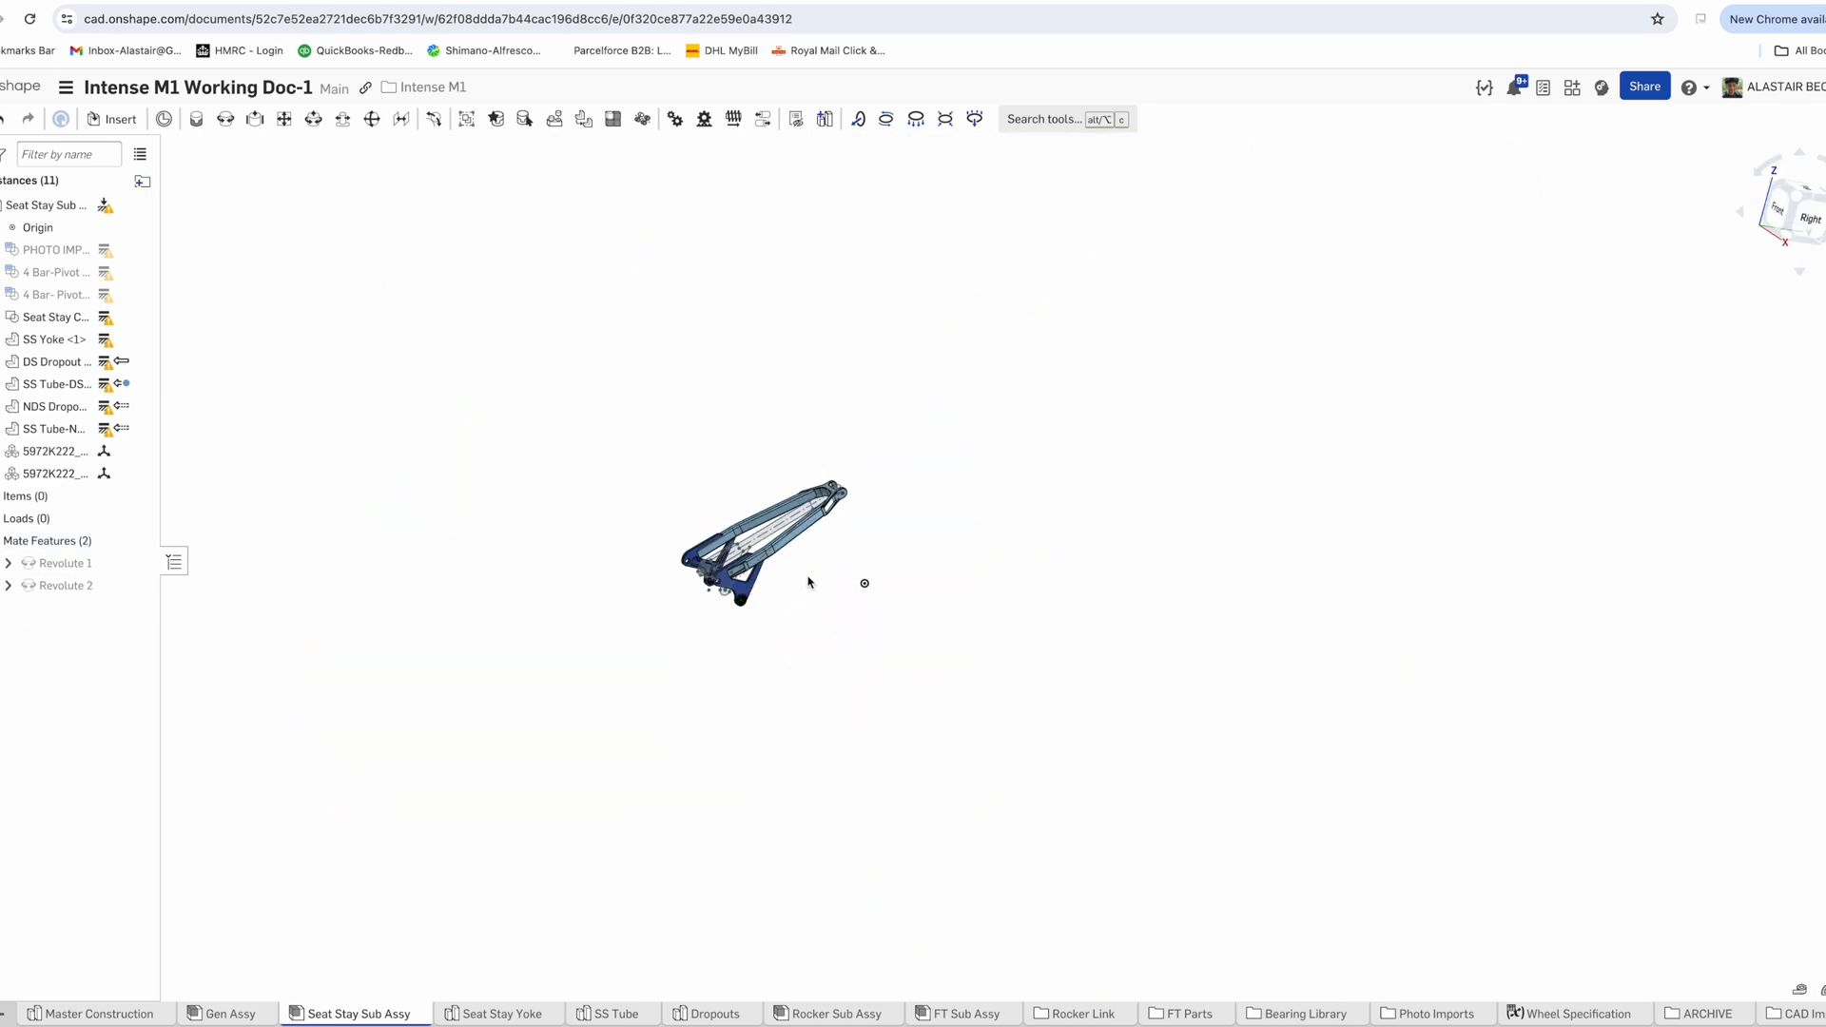
scroll(809, 582, "up", 5)
left_click(504, 1013)
right_click(65, 803)
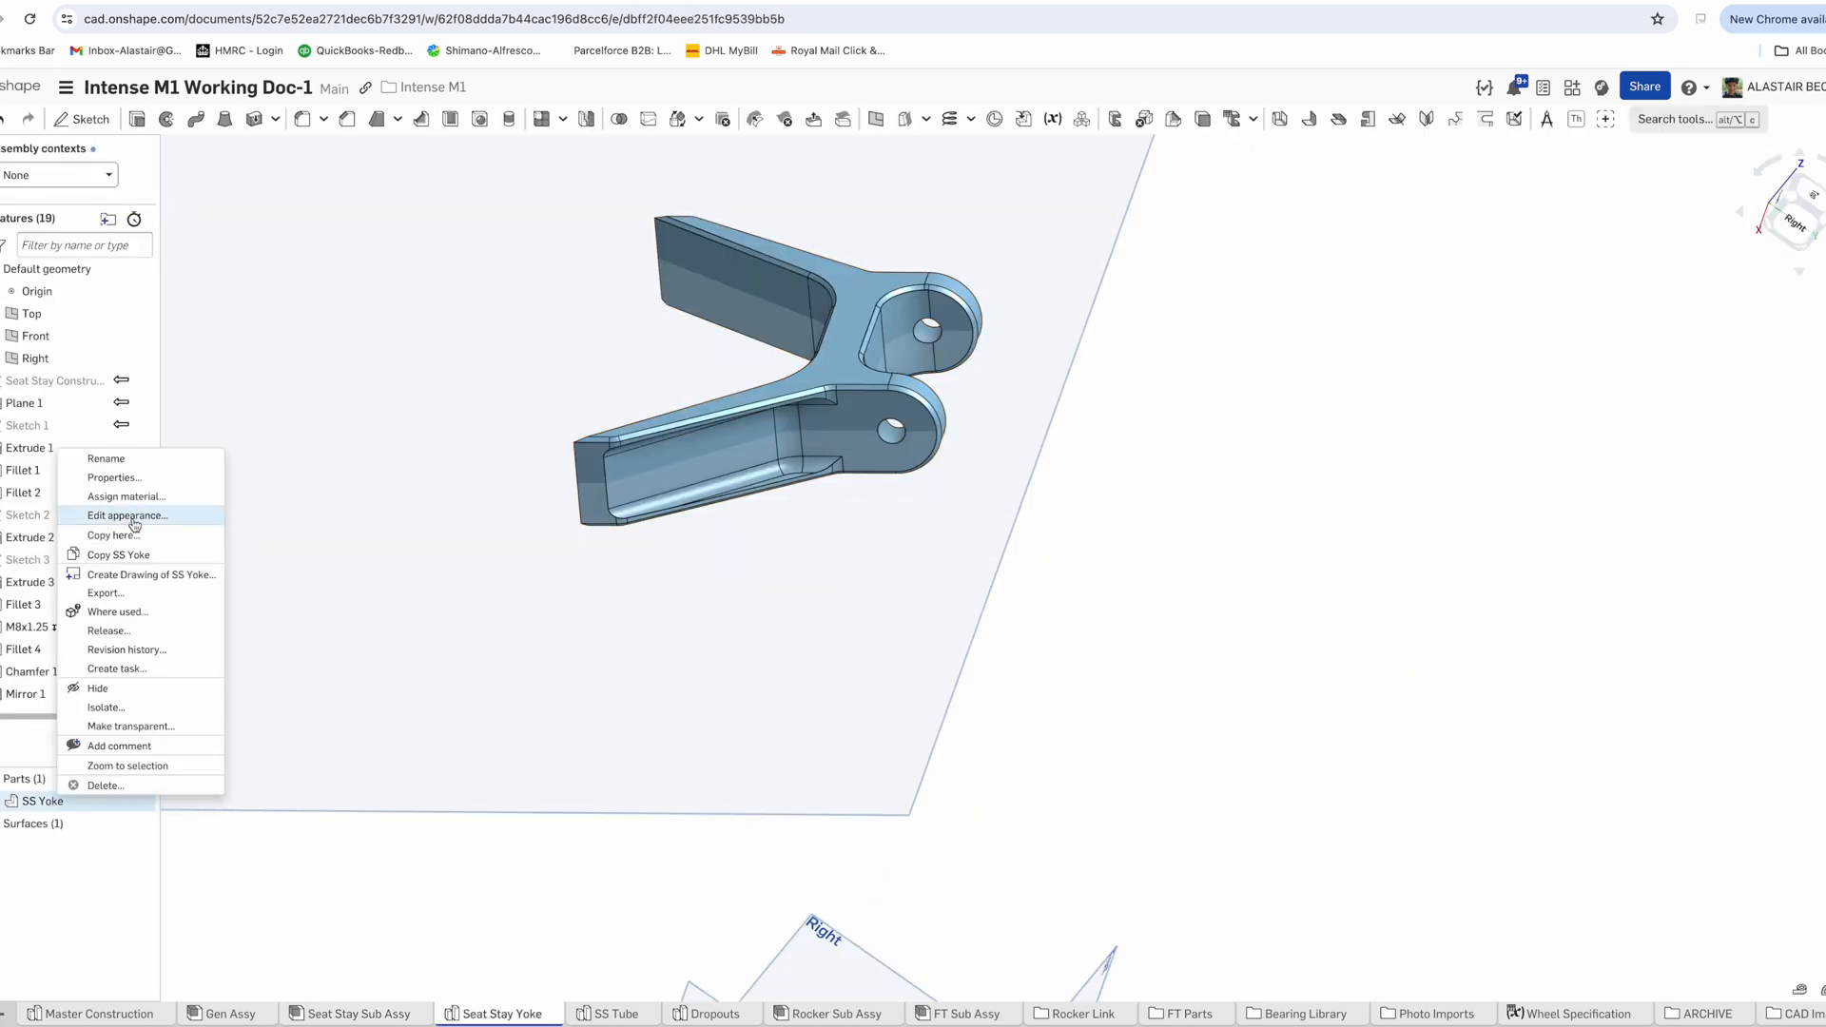
left_click(134, 518)
left_click(200, 716)
left_click(310, 668)
In the SS Tube studio, change the appearance of SS Tube-DS and SS Tube-NDS to red FF0000
left_click(616, 1014)
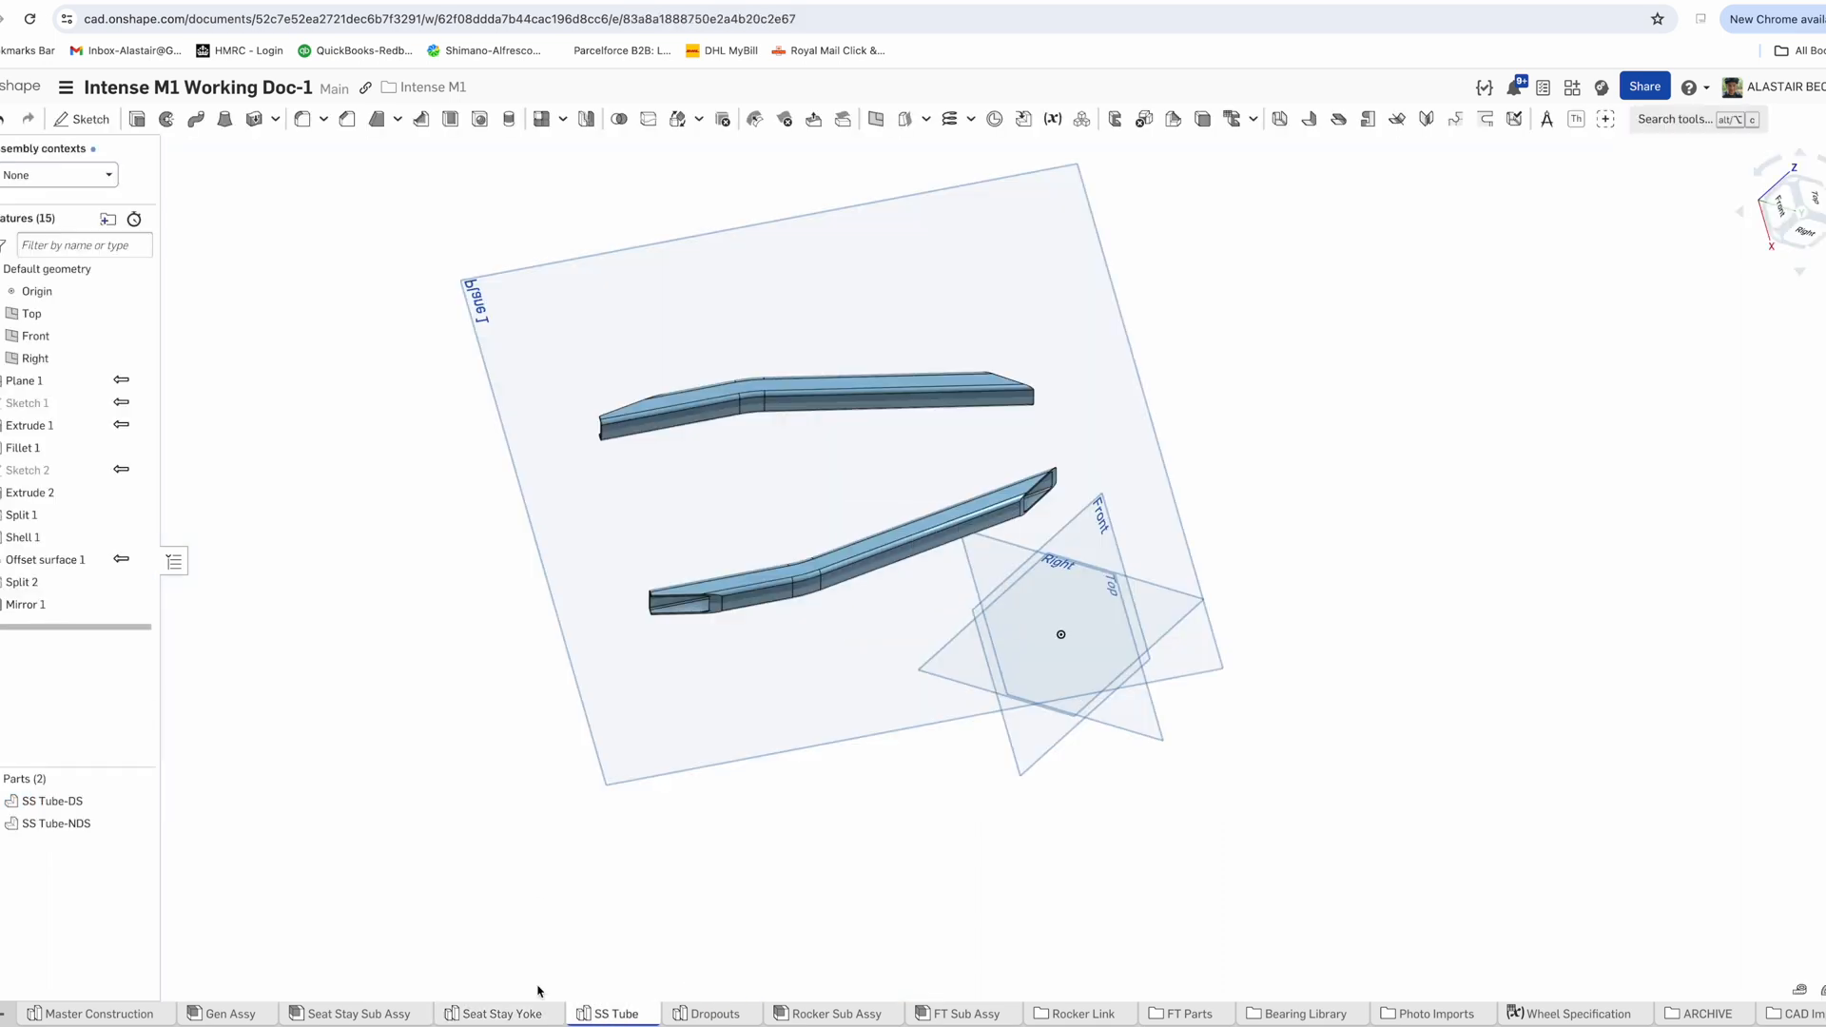
right_click(80, 826)
left_click(136, 502)
left_click(200, 716)
left_click(52, 801)
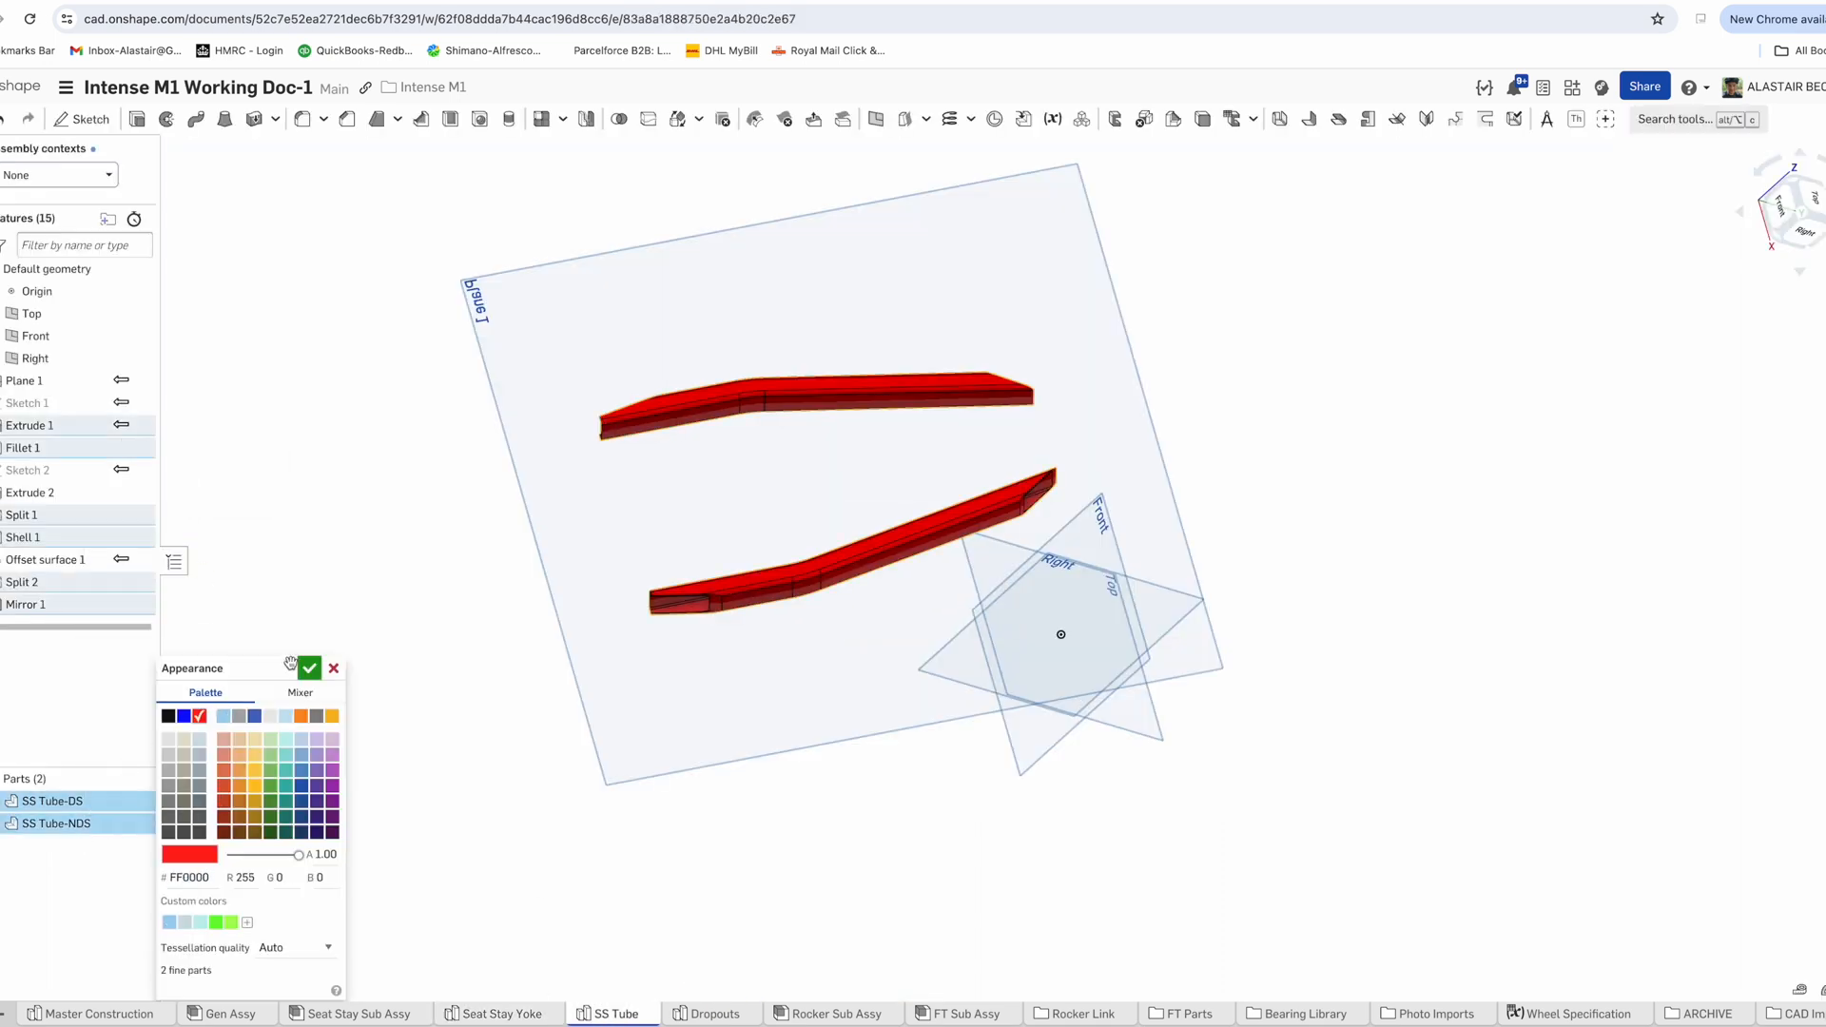
left_click(310, 668)
In the Dropouts studio, change the appearance of DS Dropout and NDS Dropout to red
left_click(704, 1013)
right_click(53, 801)
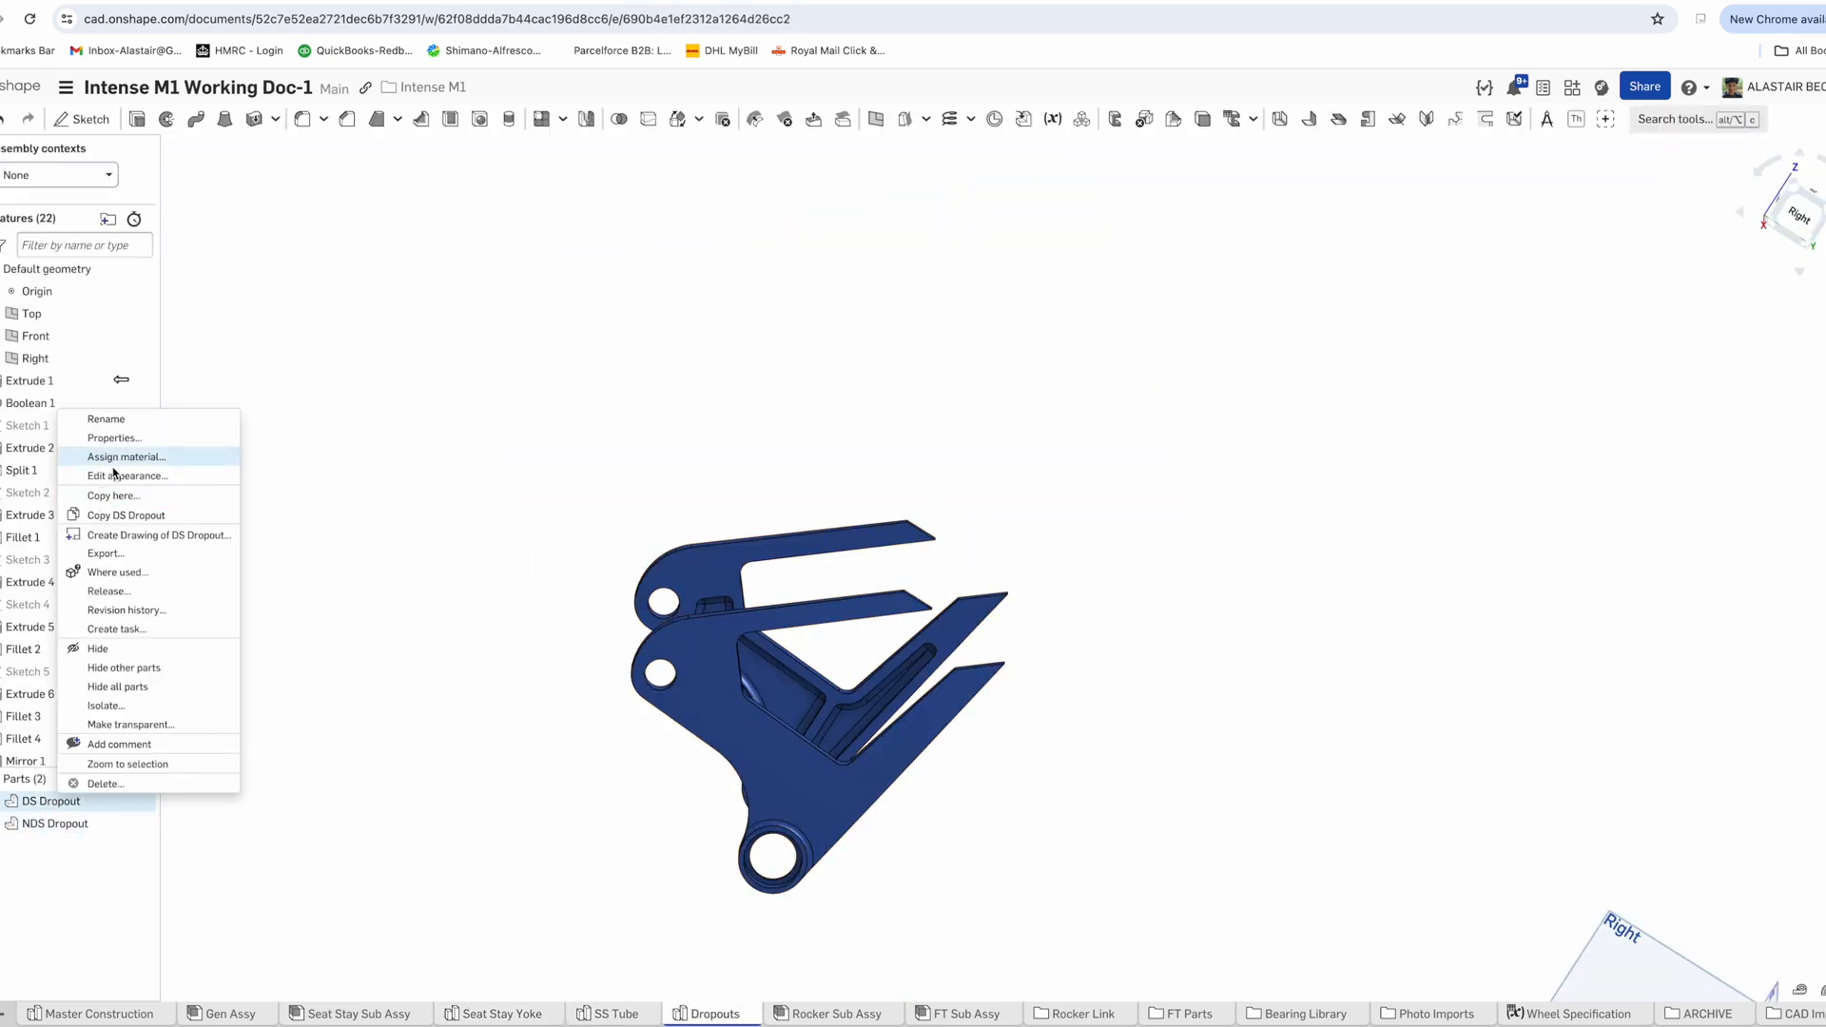
left_click(120, 475)
left_click(200, 716)
left_click(55, 824)
left_click(309, 668)
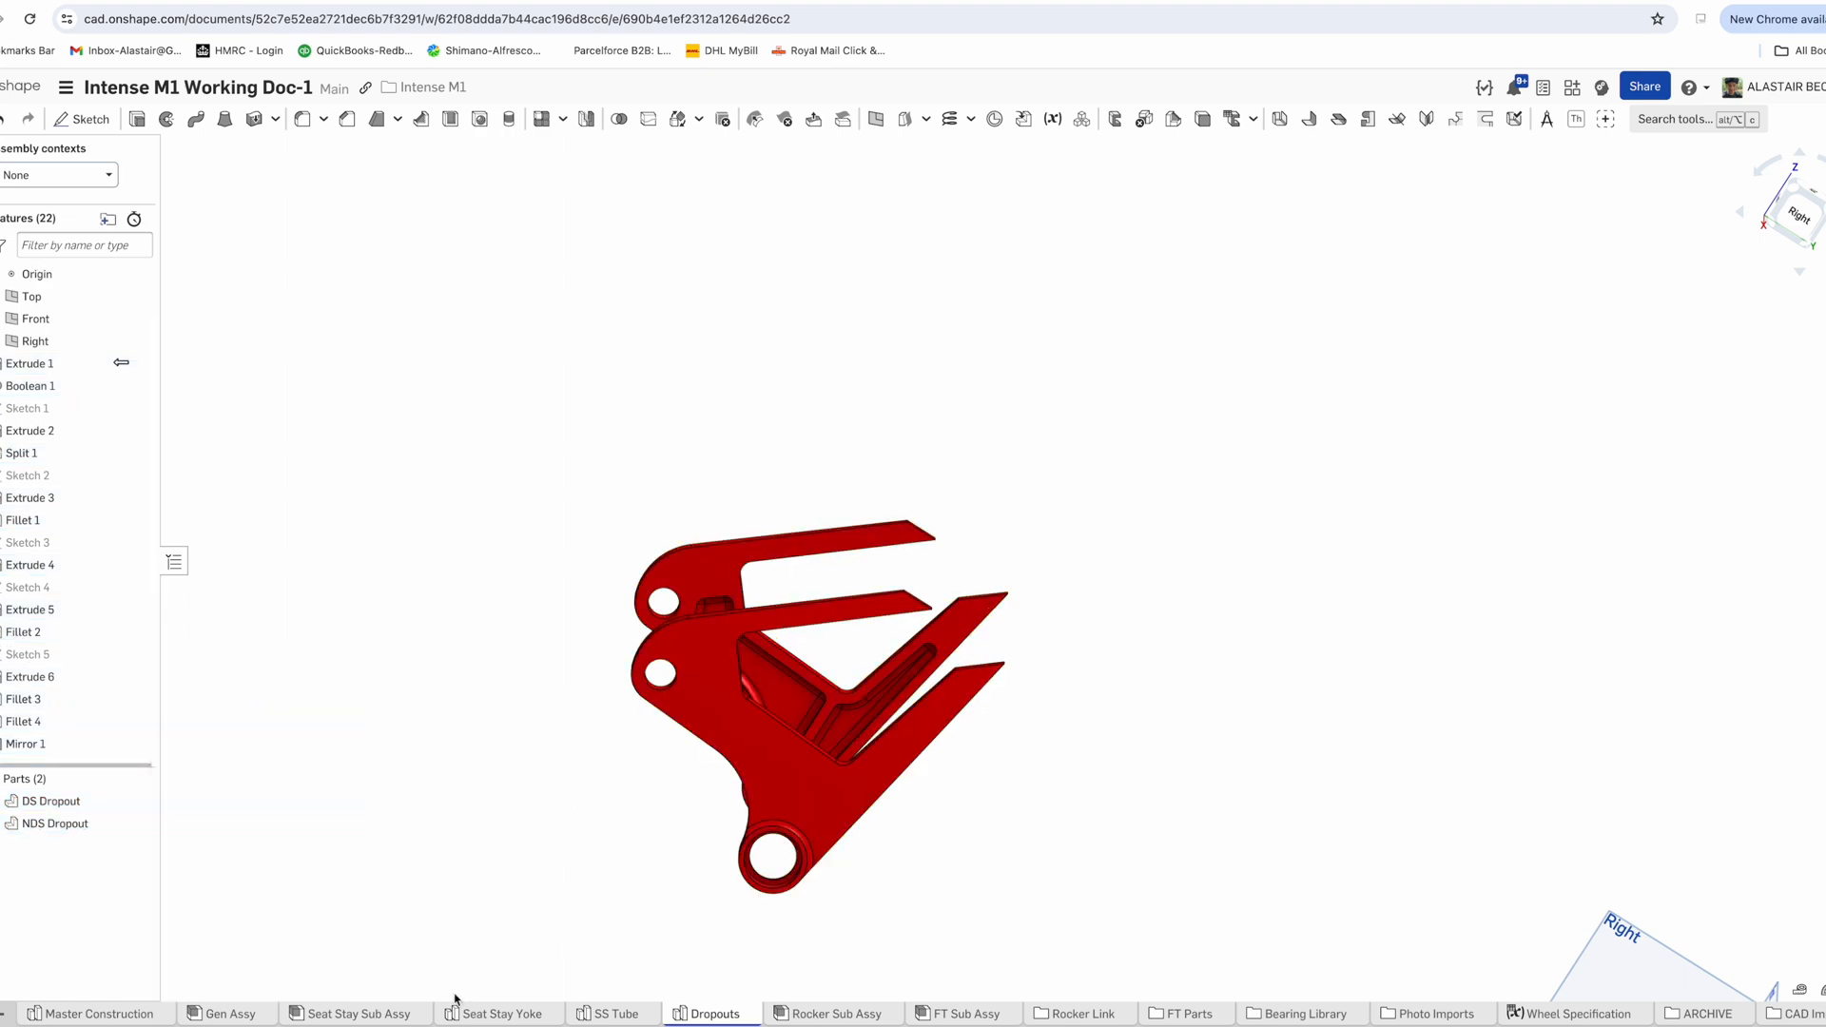
Open Gen Assy and hide the Seat Stay Construction sketch
left_click(386, 1014)
right_click_drag(837, 589, 945, 342)
scroll(945, 343, "up", 5)
scroll(946, 343, "down", 5)
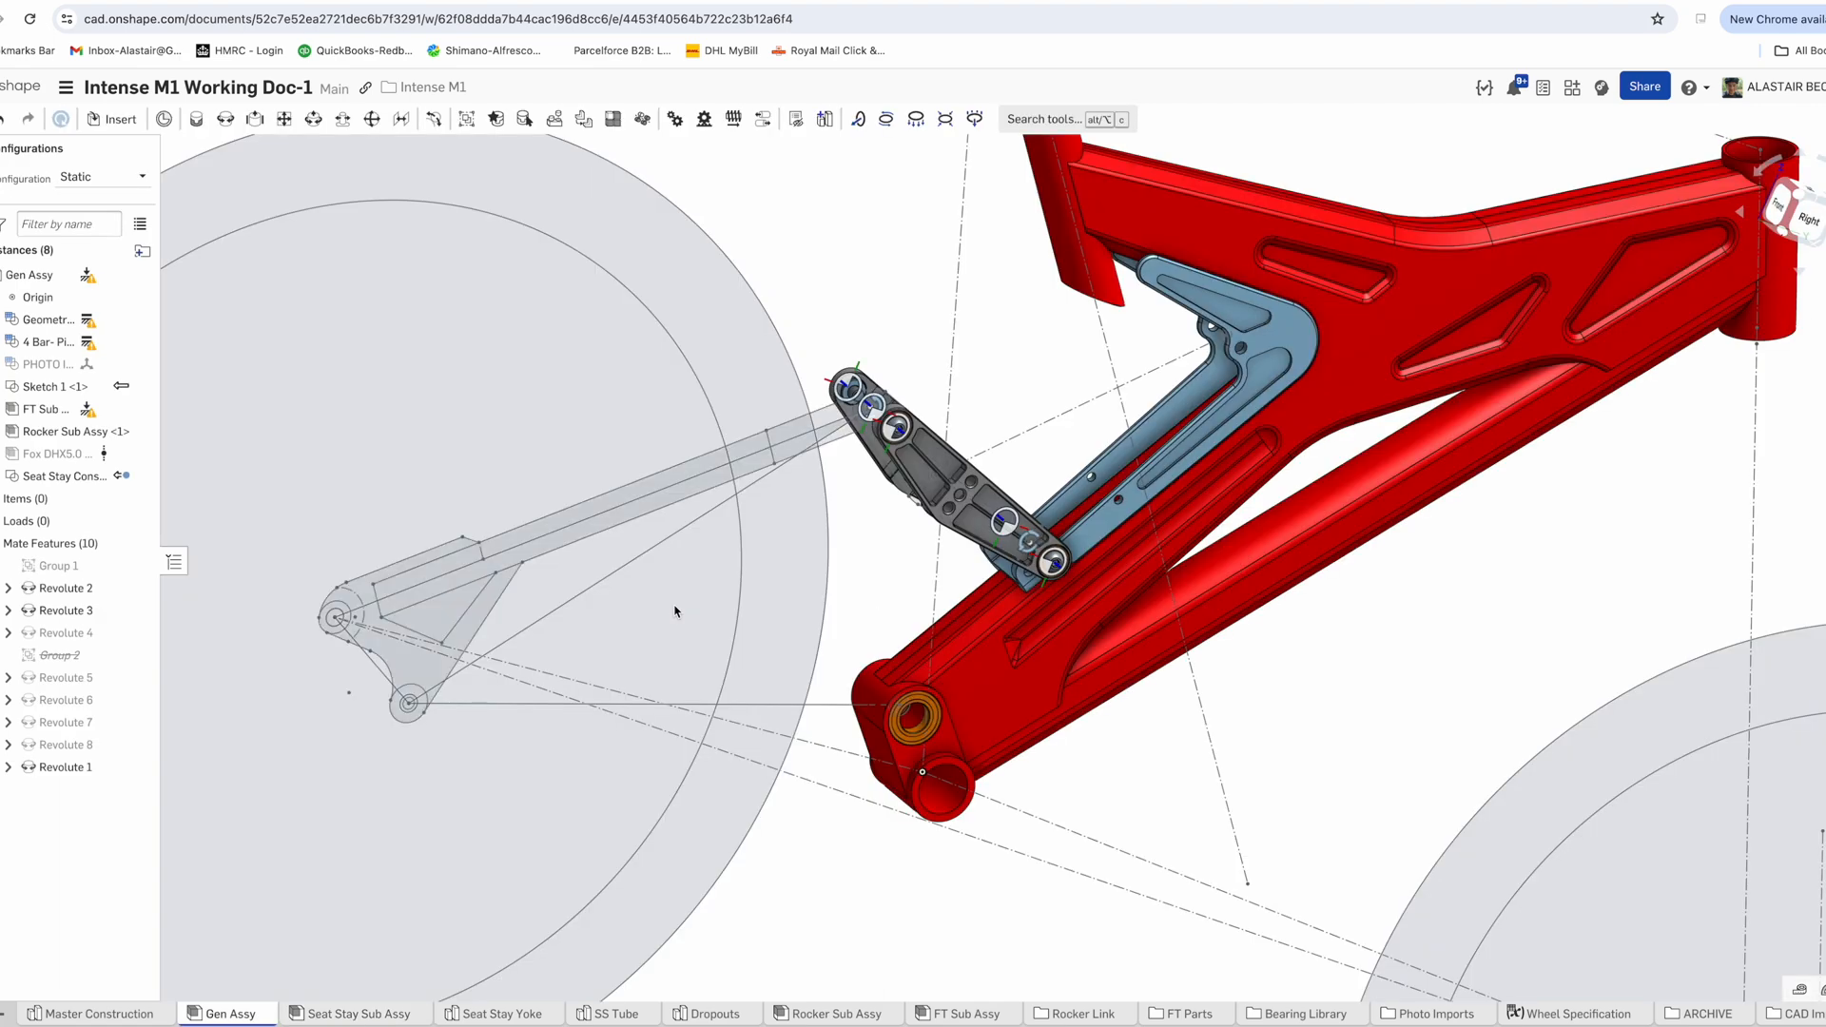
scroll(675, 611, "down", 2)
left_click(62, 476)
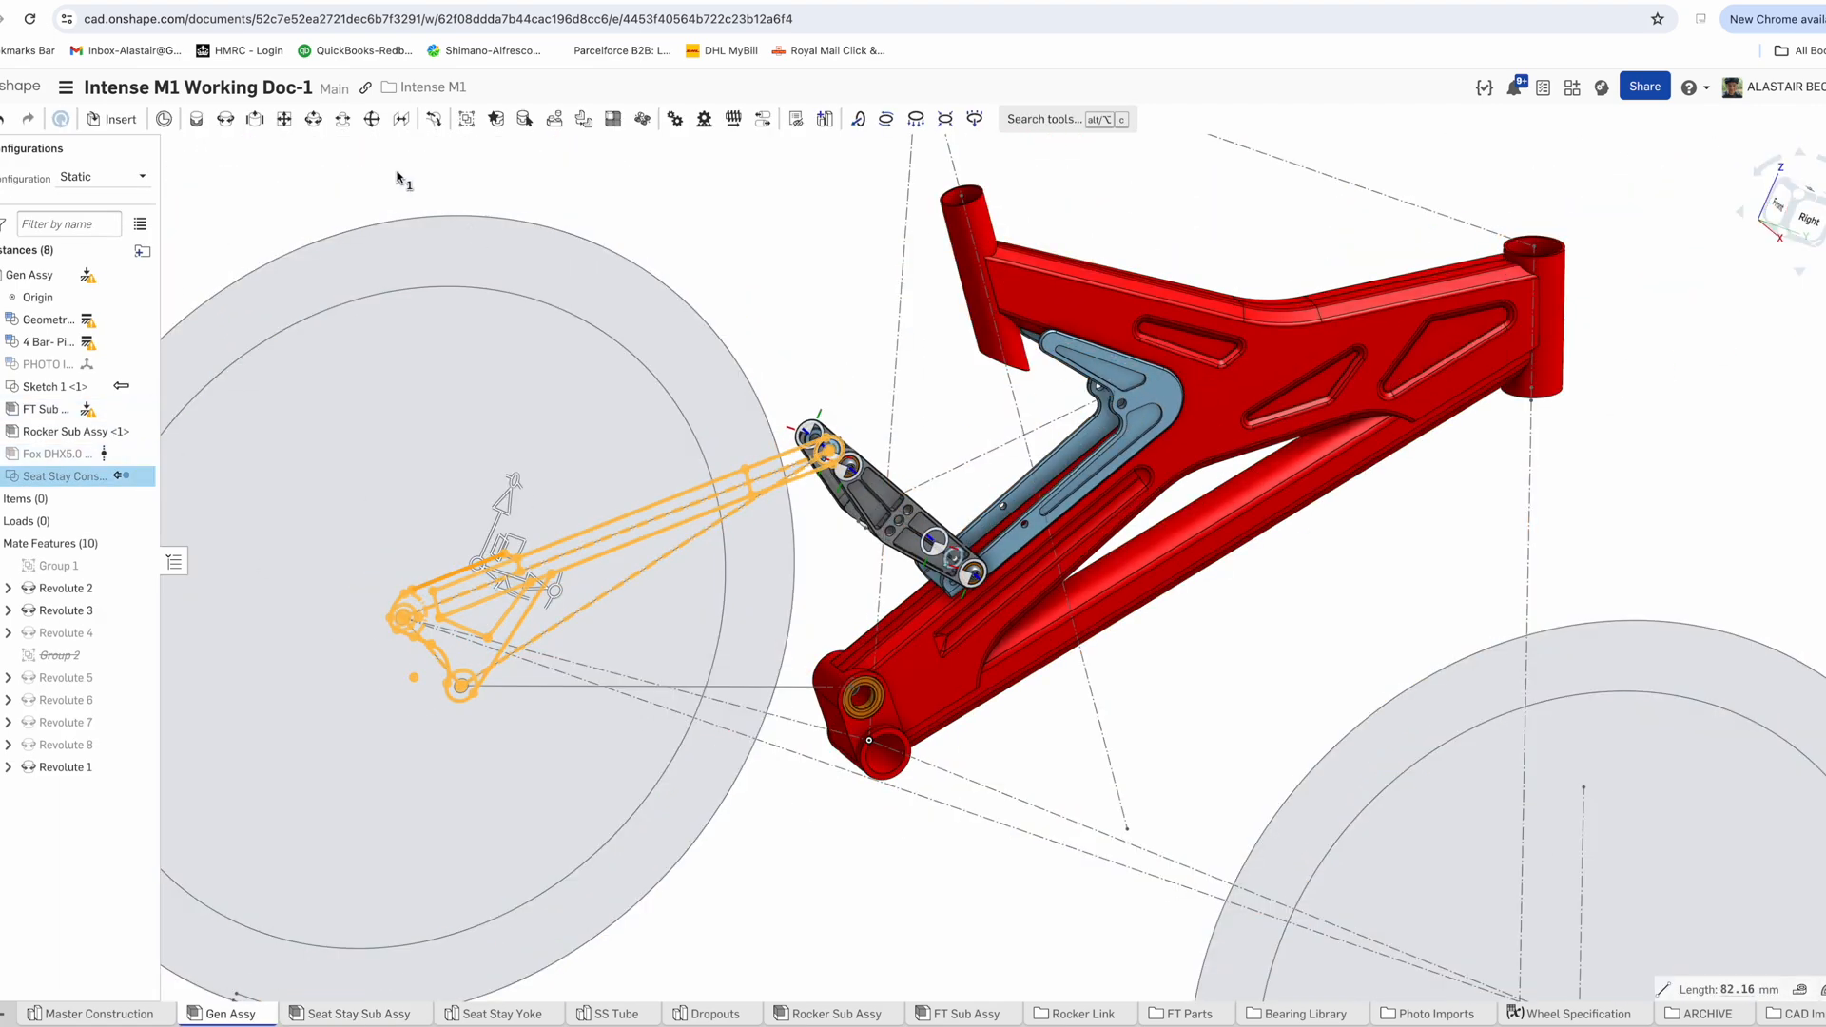
key("y")
Insert Seat Stay Sub Assy into Gen Assy, placing it in free space above the rear wheel
left_click(116, 120)
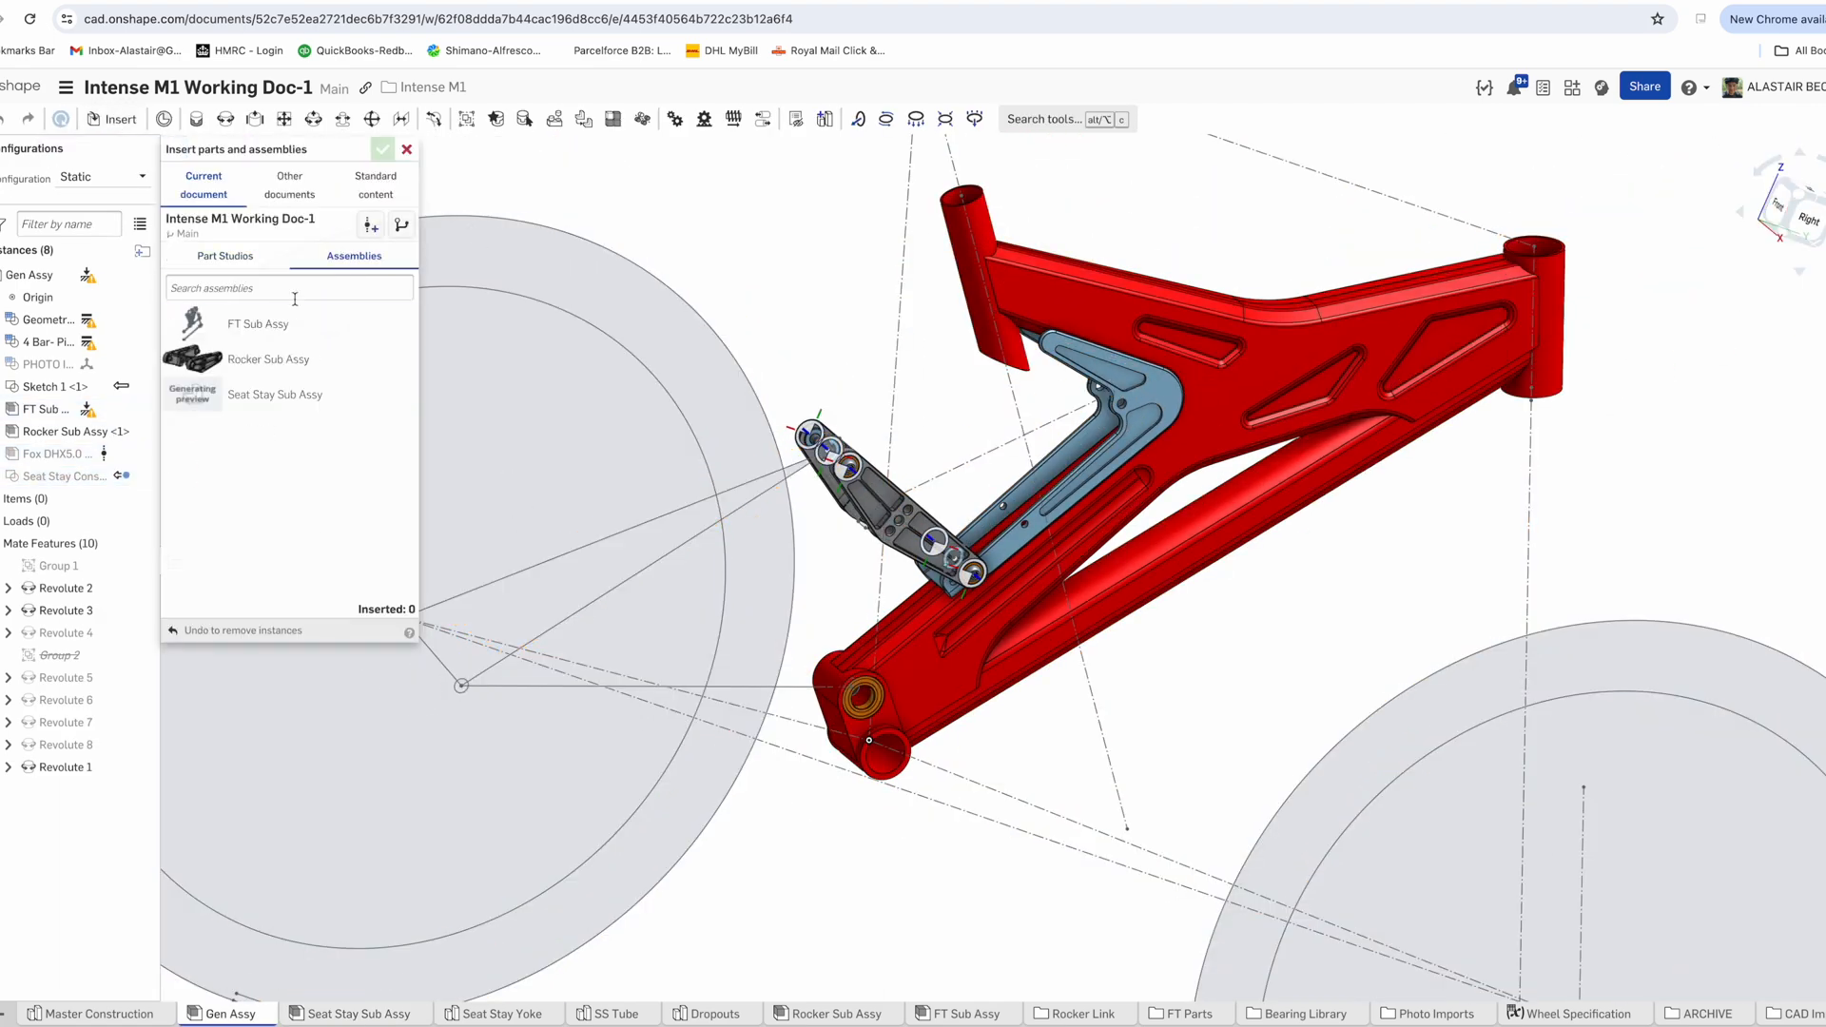
left_click(275, 395)
scroll(746, 367, "down", 5)
left_click(554, 223)
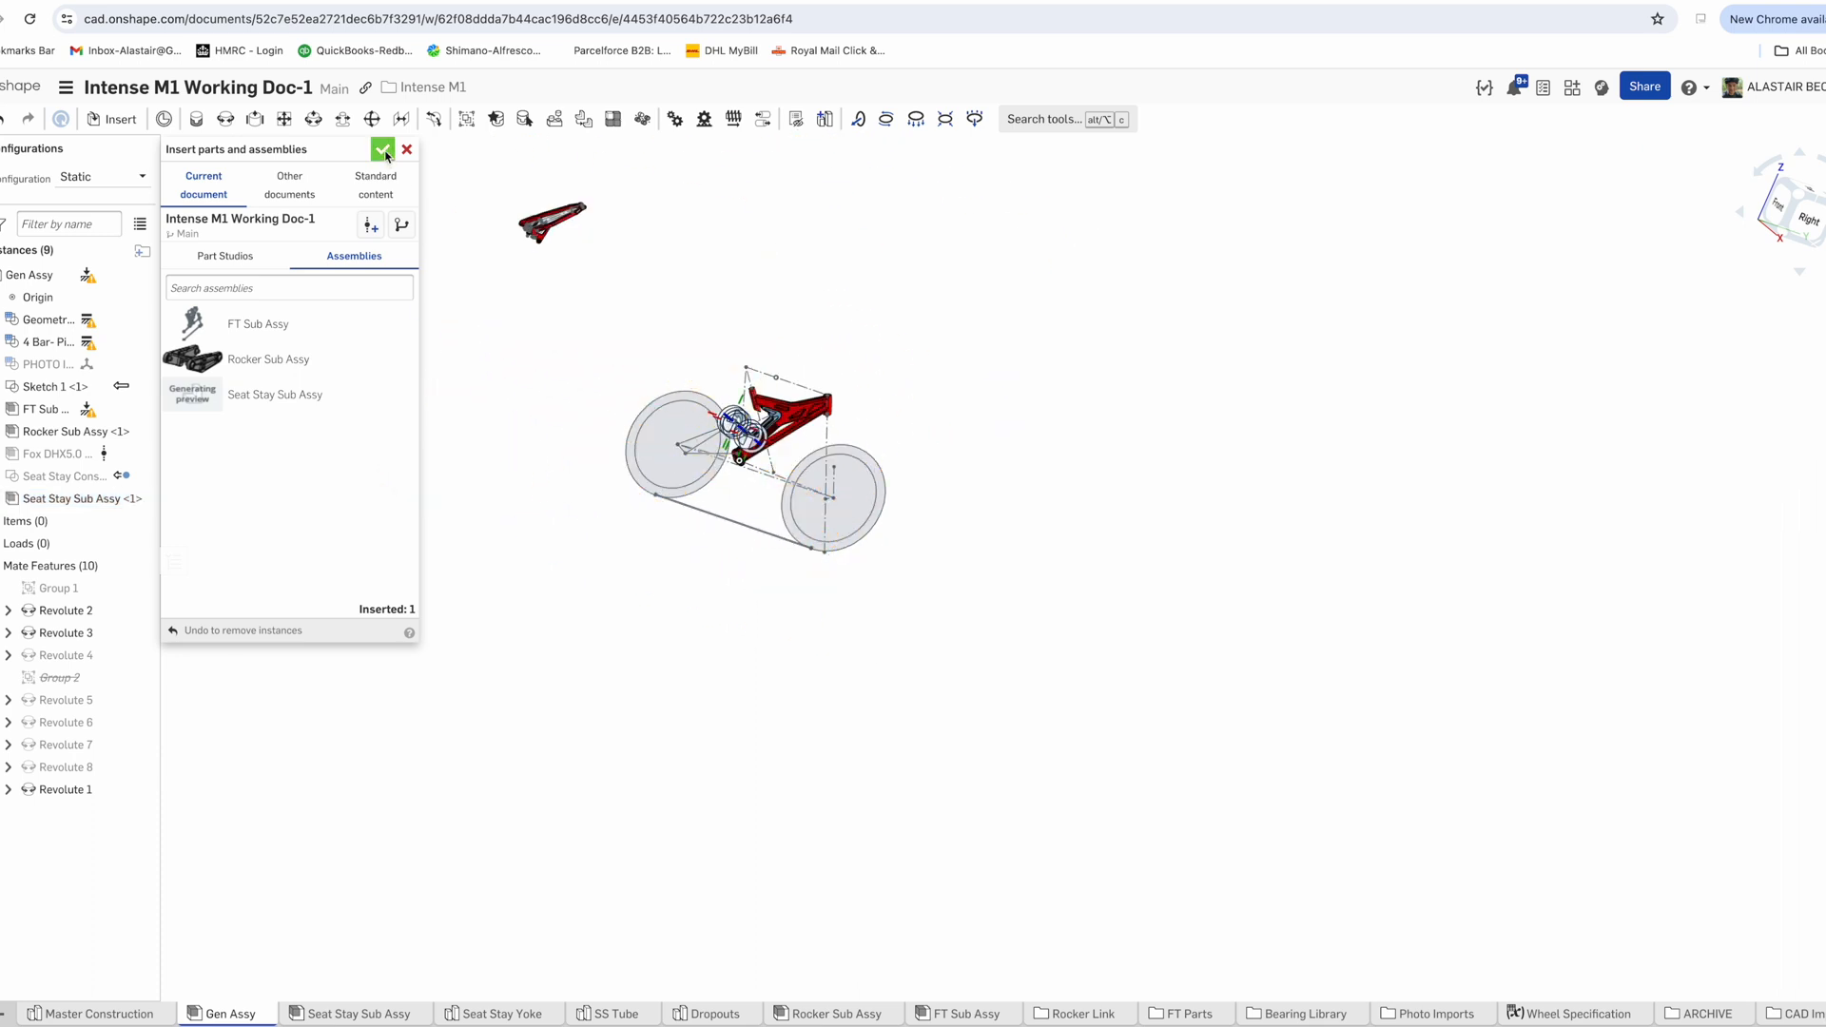
left_click(382, 149)
left_click(2, 498)
left_click(2, 501)
Try to fix the inserted Seat Stay Sub Assy together with a Group mate in Gen Assy
scroll(555, 208, "up", 3)
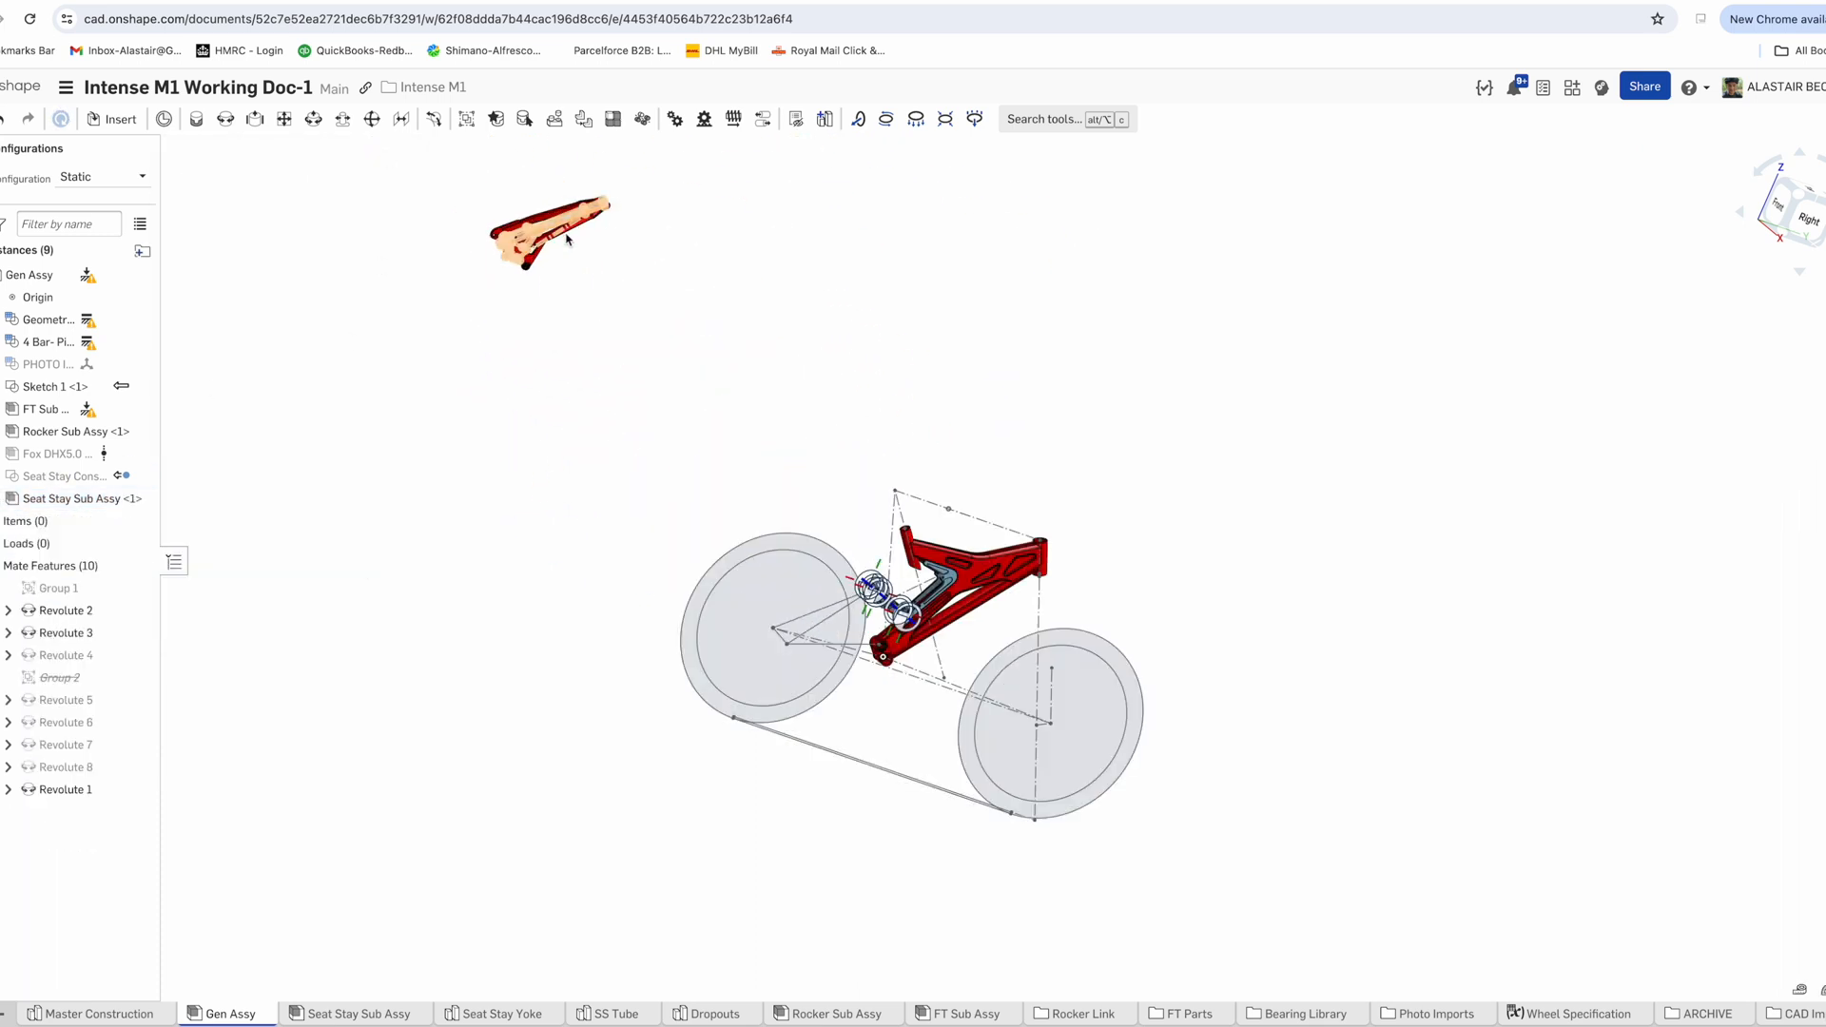
left_click(466, 119)
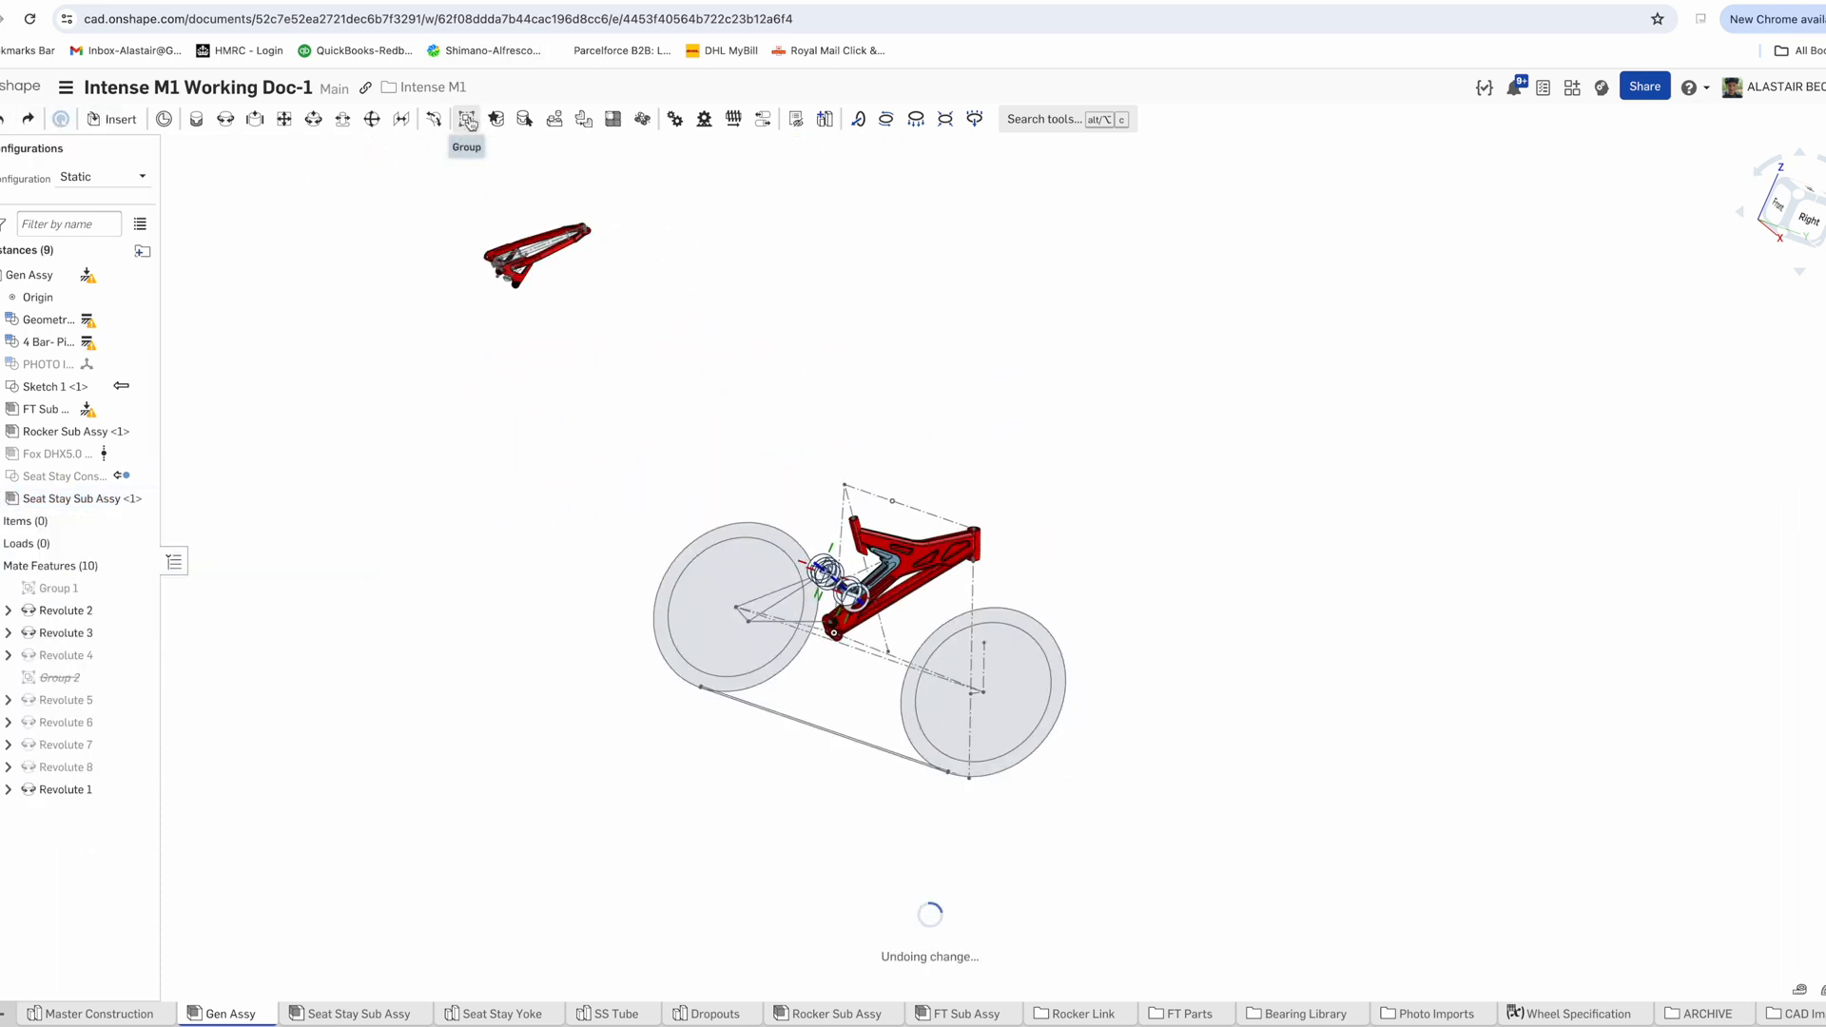
left_click_drag(458, 162, 628, 327)
left_click(57, 498)
key("Return")
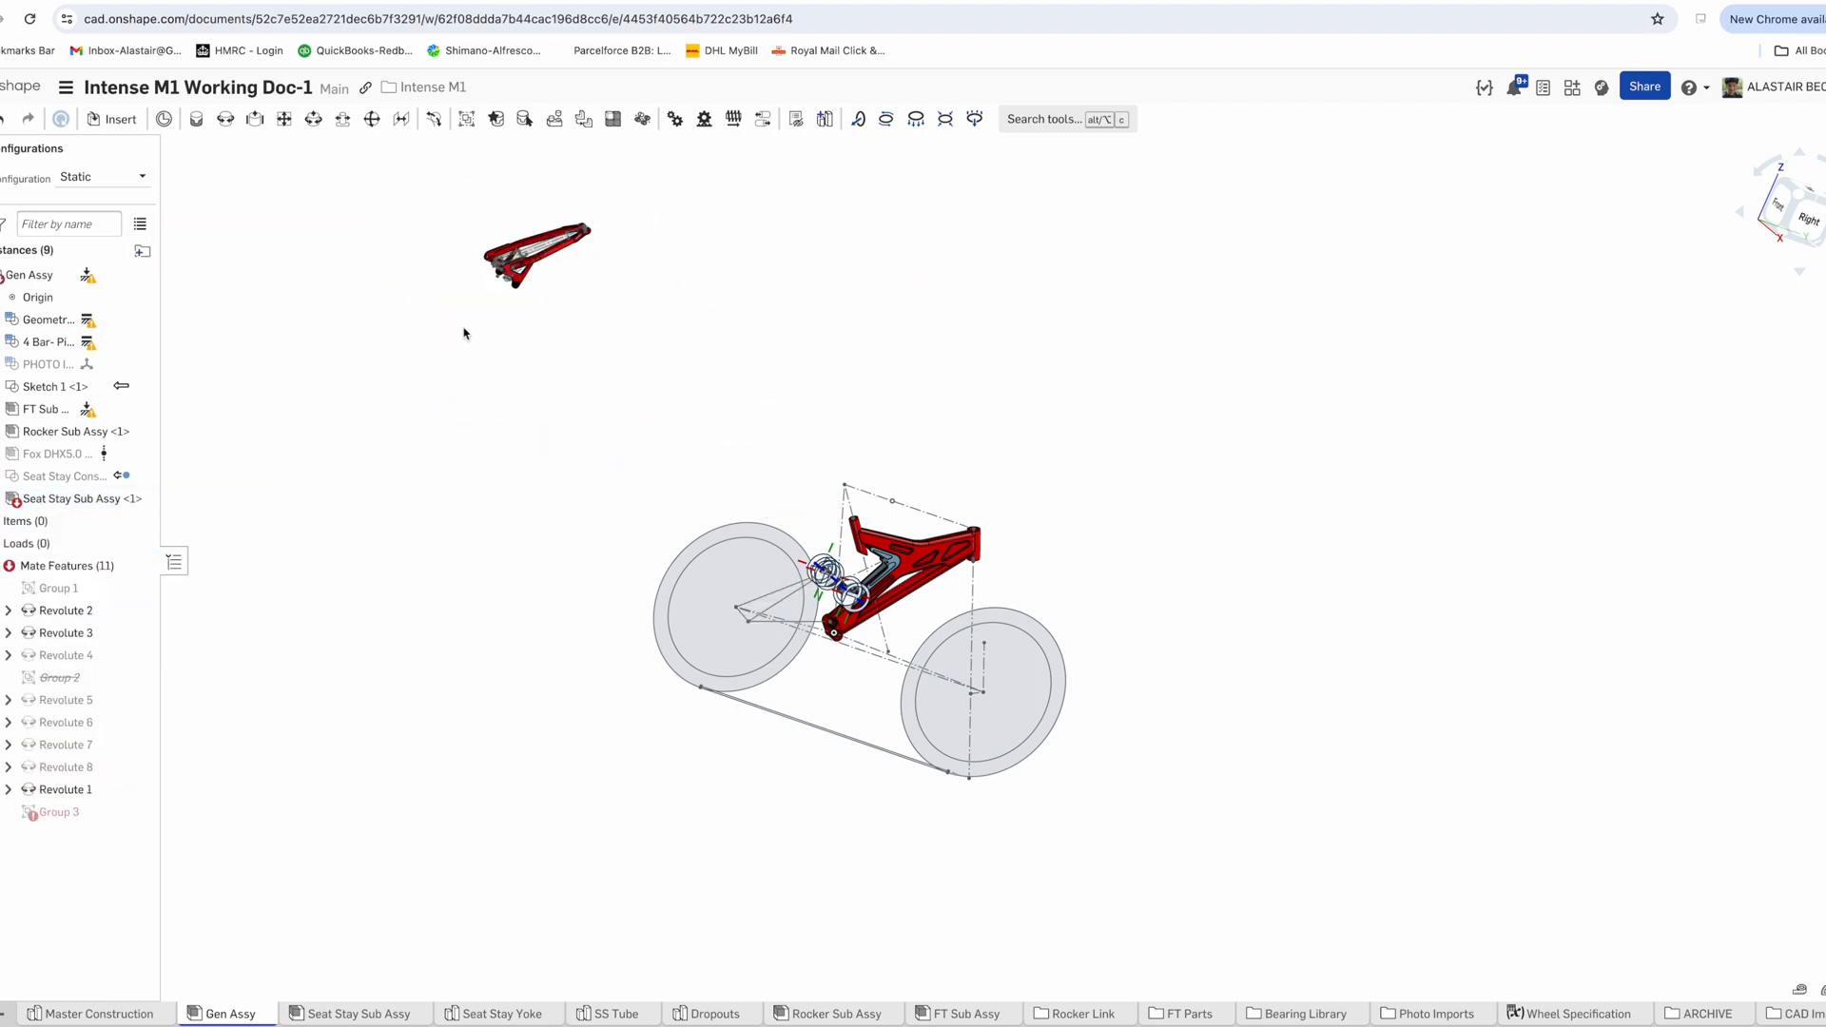
Set the configuration to Compressed and join the seat stay yoke's front pivot to the 4 Bar pivot sketch with a Revolute mate
scroll(570, 380, "up", 2)
scroll(1003, 880, "up", 3)
scroll(796, 473, "down", 2)
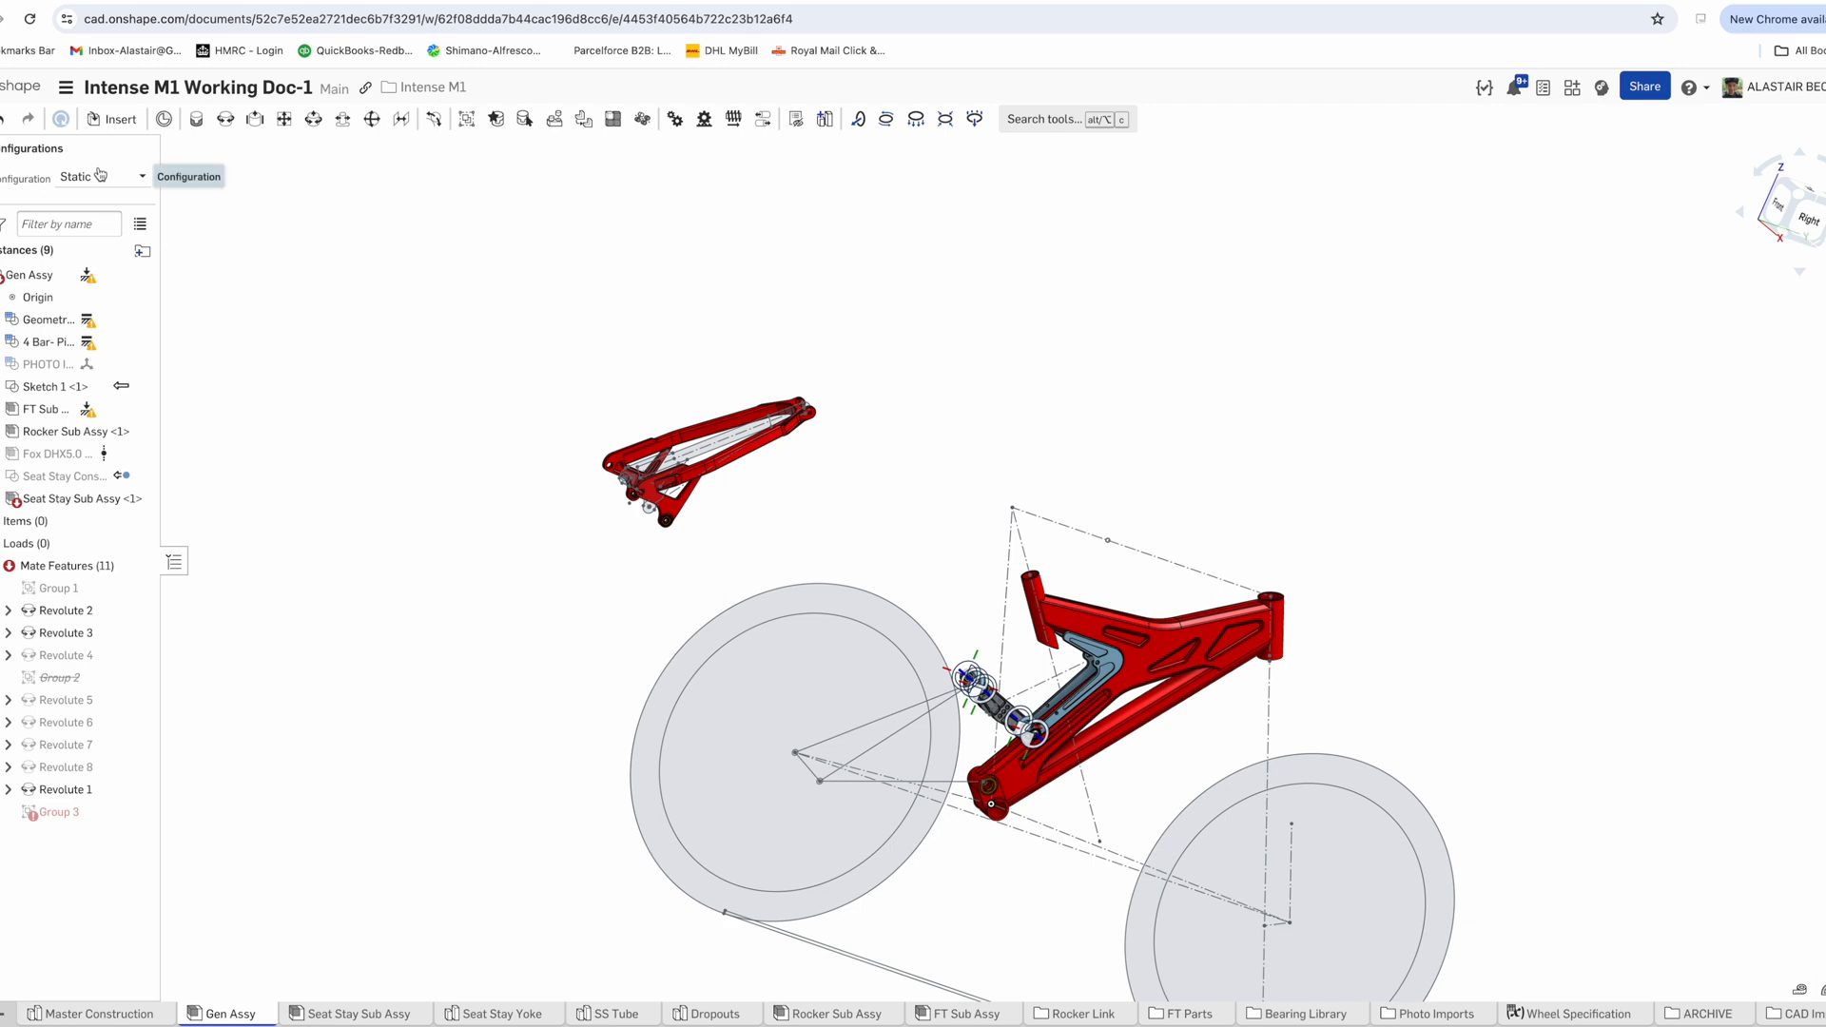
scroll(908, 585, "up", 4)
scroll(1019, 665, "up", 3)
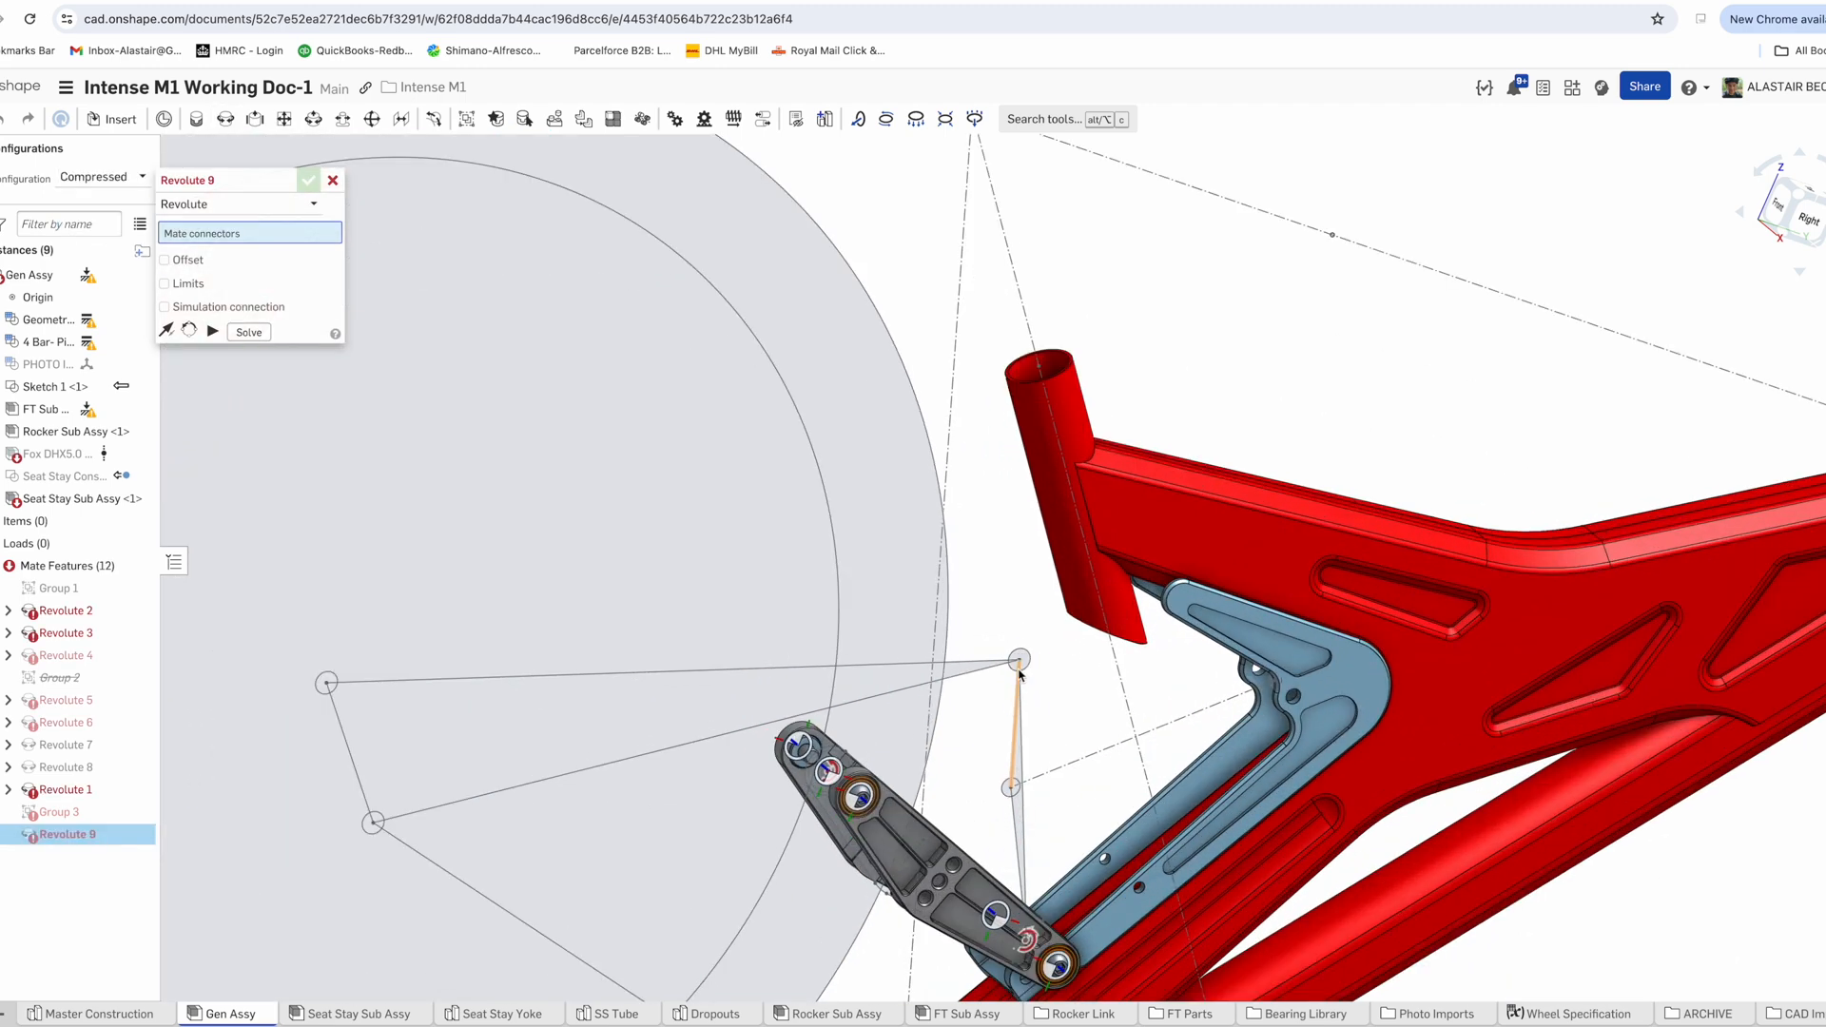
left_click(1020, 663)
scroll(1022, 668, "down", 4)
scroll(691, 390, "up", 6)
right_click_drag(730, 397, 739, 426)
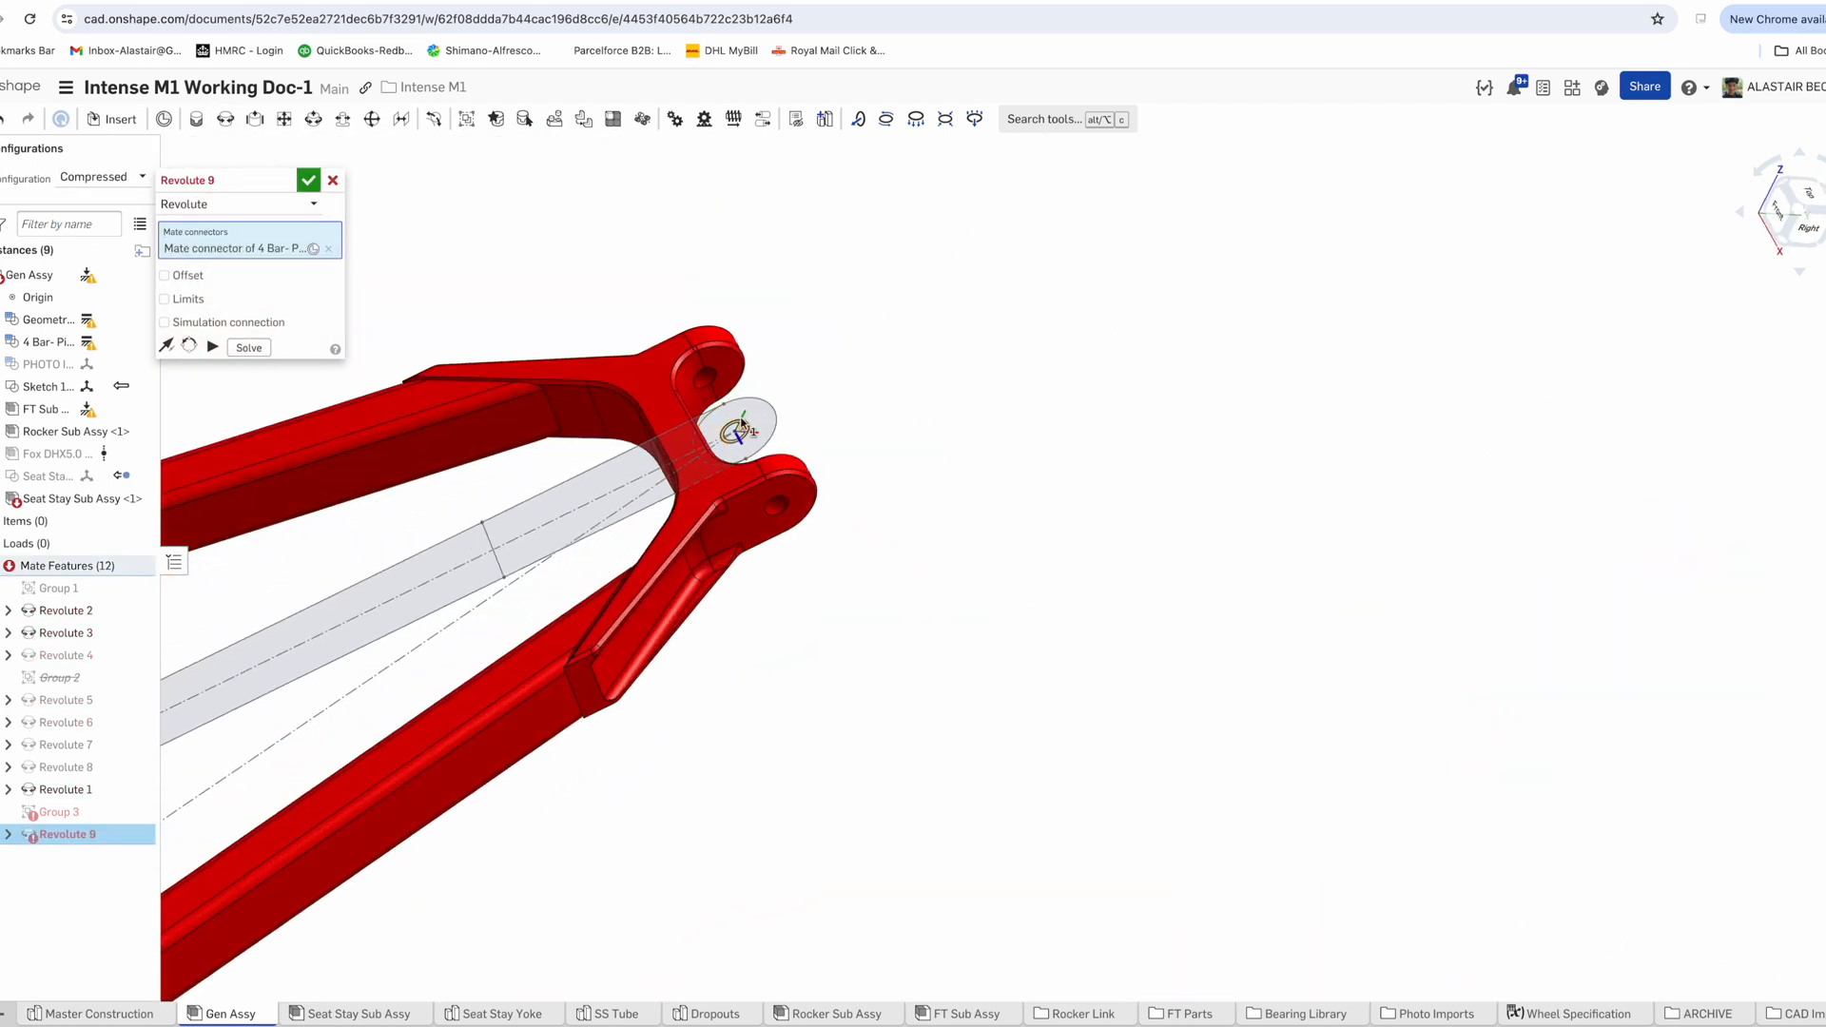
left_click(739, 427)
left_click(970, 455)
Join the seat stay's lower pivot to the 4 Bar pivot sketch with another Revolute mate and return the configuration to Static
scroll(958, 379, "down", 6)
scroll(986, 799, "up", 4)
right_click_drag(946, 856, 1036, 699)
scroll(1037, 699, "up", 2)
key("Escape")
scroll(1038, 699, "down", 4)
left_click(225, 119)
left_click(105, 177)
scroll(639, 554, "up", 8)
scroll(640, 555, "down", 6)
Hide the Seat Stay Construction sketch inside Seat Stay Sub Assy and delete Rocker Sub Assy from Gen Assy
left_click(3, 498)
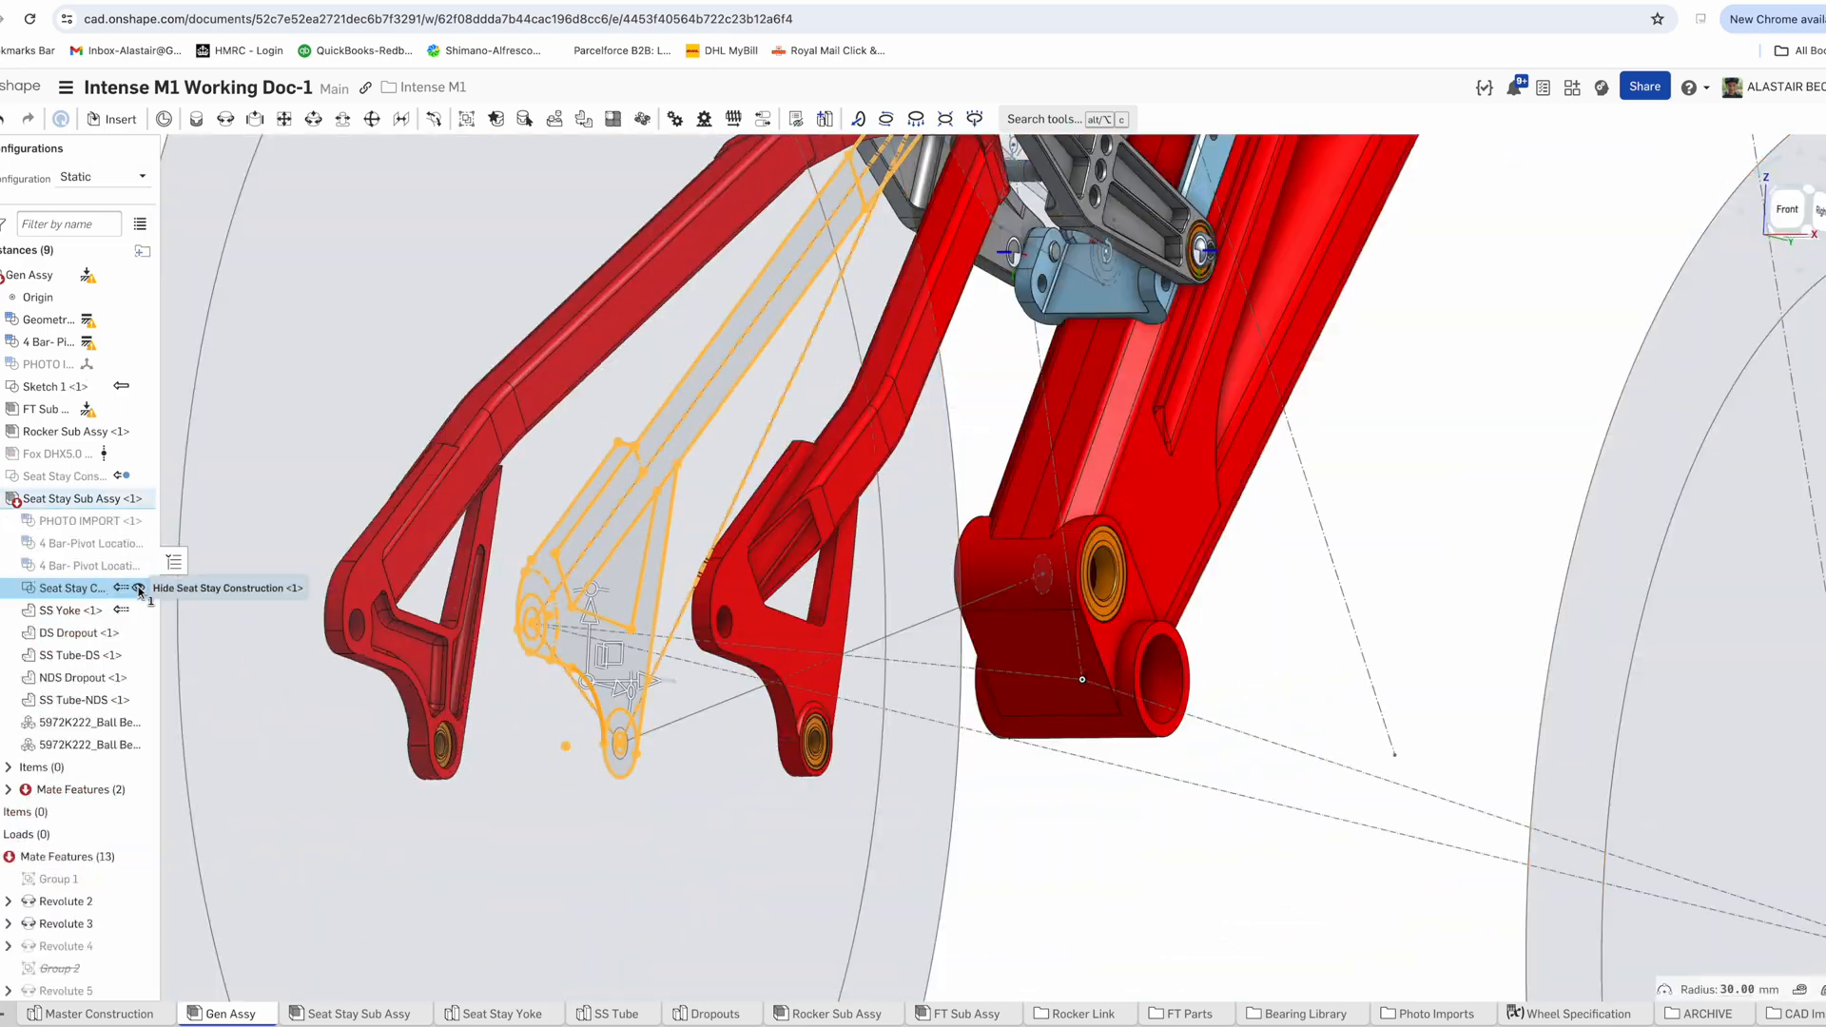
scroll(702, 342, "up", 5)
right_click(701, 340)
scroll(702, 343, "down", 6)
left_click(34, 430)
key("Delete")
Try a new Group mate on Seat Stay Sub Assy within Gen Assy
scroll(703, 456, "down", 3)
left_click(467, 119)
left_click(67, 407)
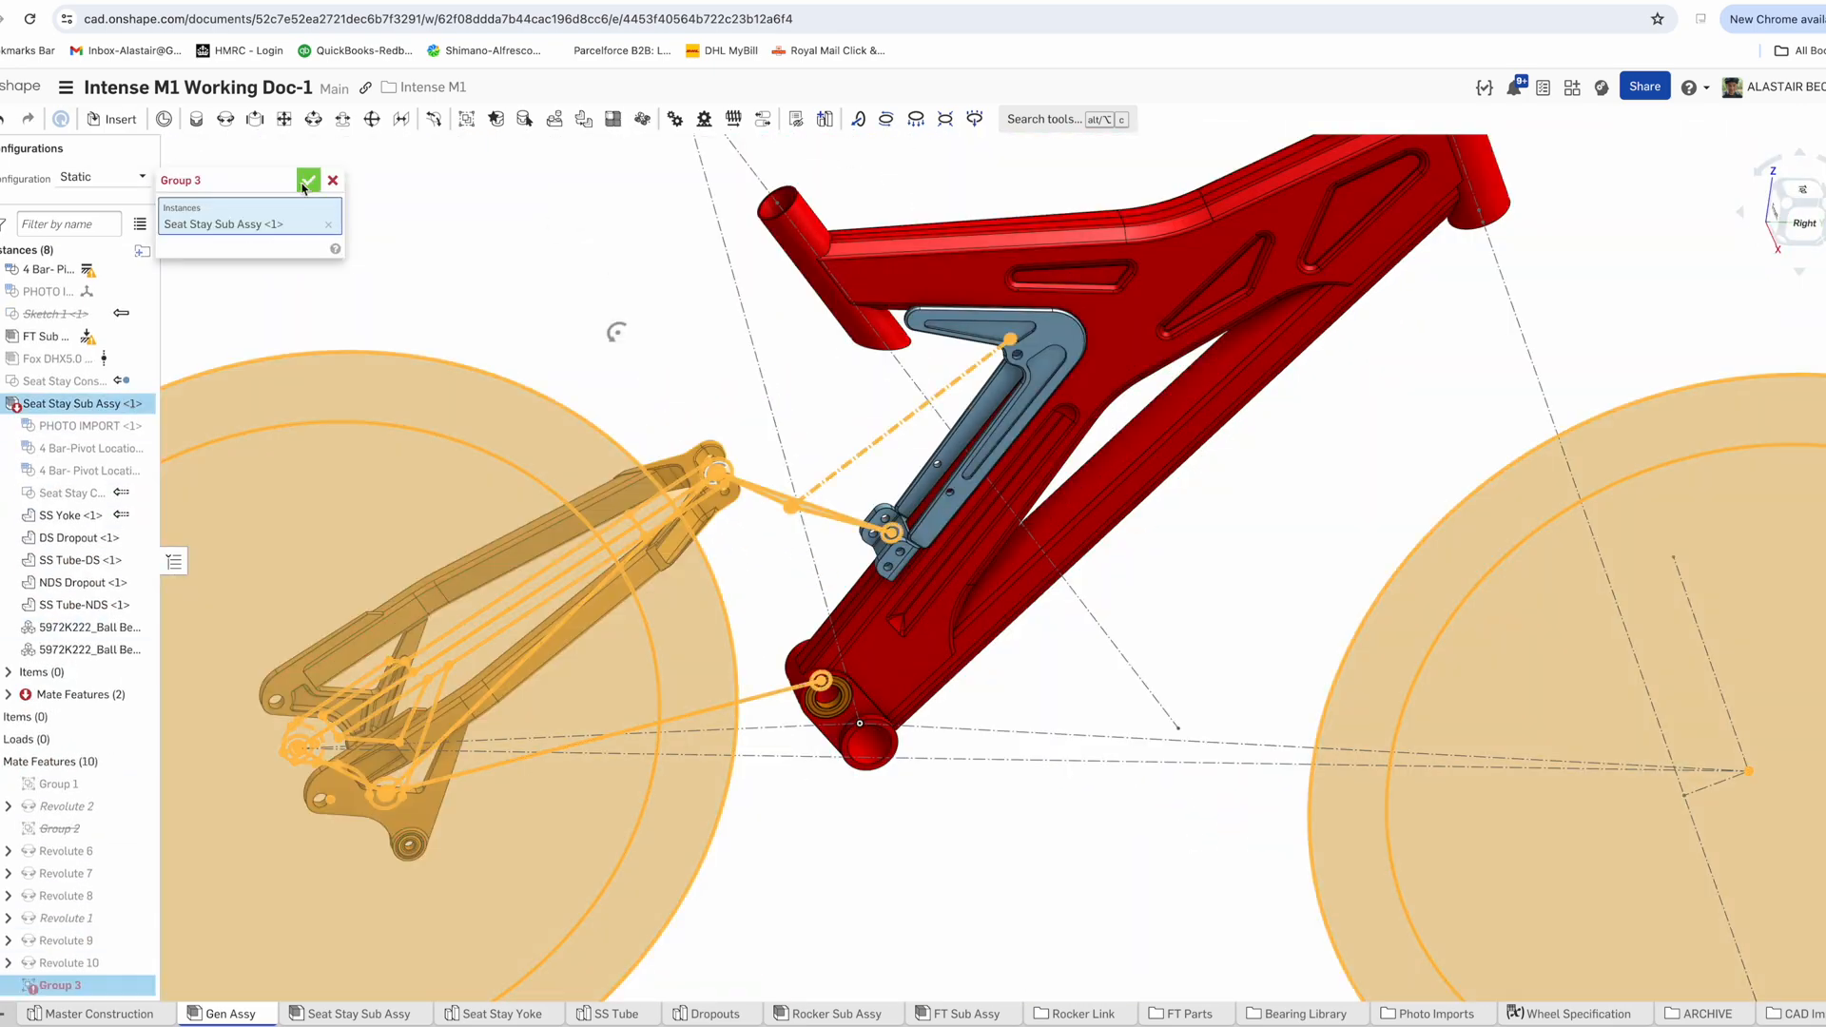
In the Seat Stay Sub Assy itself, fix all seat stay instances together with a Group mate
left_click(358, 1014)
left_click(467, 121)
left_click_drag(599, 400, 961, 685)
left_click(308, 181)
In the Rocker Sub Assy, fix all rocker instances together with a Group mate
left_click(247, 1015)
left_click(836, 1013)
left_click(467, 121)
left_click_drag(704, 275, 1055, 570)
left_click(309, 182)
Insert Rocker Sub Assy into Gen Assy again
left_click(230, 1013)
left_click(112, 119)
left_click(265, 358)
left_click(384, 152)
In the Compressed configuration, join Rocker Sub Assy to the 4 Bar linkage pivots with Revolute mates
left_click(226, 119)
scroll(656, 380, "up", 5)
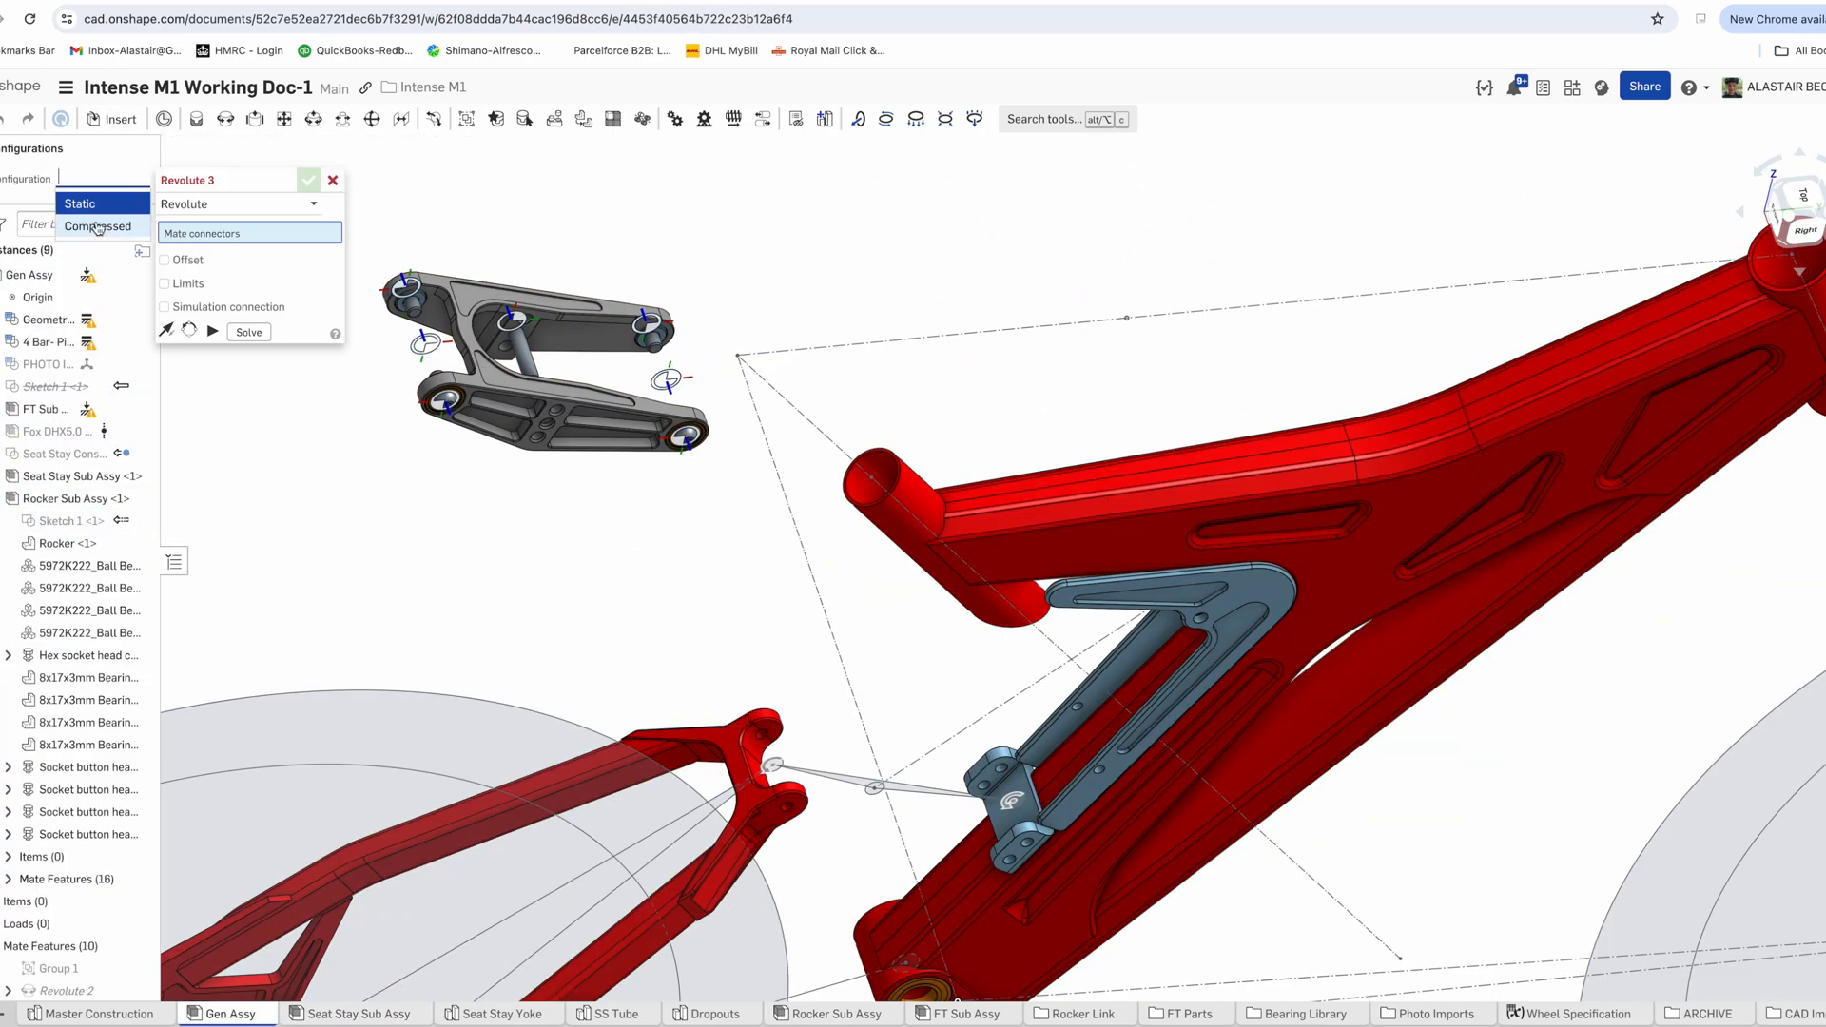
left_click(1012, 794)
left_click(1255, 809)
scroll(990, 482, "down", 6)
Return the configuration to Static and show the Fox DHX5.0 shock
left_click(103, 177)
left_click(81, 205)
left_click(143, 432)
scroll(818, 419, "up", 3)
scroll(818, 475, "down", 3)
Collect the Seat Stay Yoke, SS Tube and Dropouts studios in an SS Parts folder, placed beside the other part folders
mouse_move(941, 1019)
left_click(1189, 1014)
left_click(396, 1013)
left_click(98, 808)
left_click(230, 1014)
right_click_drag(612, 374, 571, 399)
scroll(612, 375, "down", 4)
left_click(99, 1017)
left_click(29, 1014)
left_click_drag(518, 1019, 880, 1018)
Show the PHOTO IMPORT image in Gen Assy to compare the seat stay with the bike photo, and hide it again
left_click(143, 364)
scroll(699, 732, "up", 5)
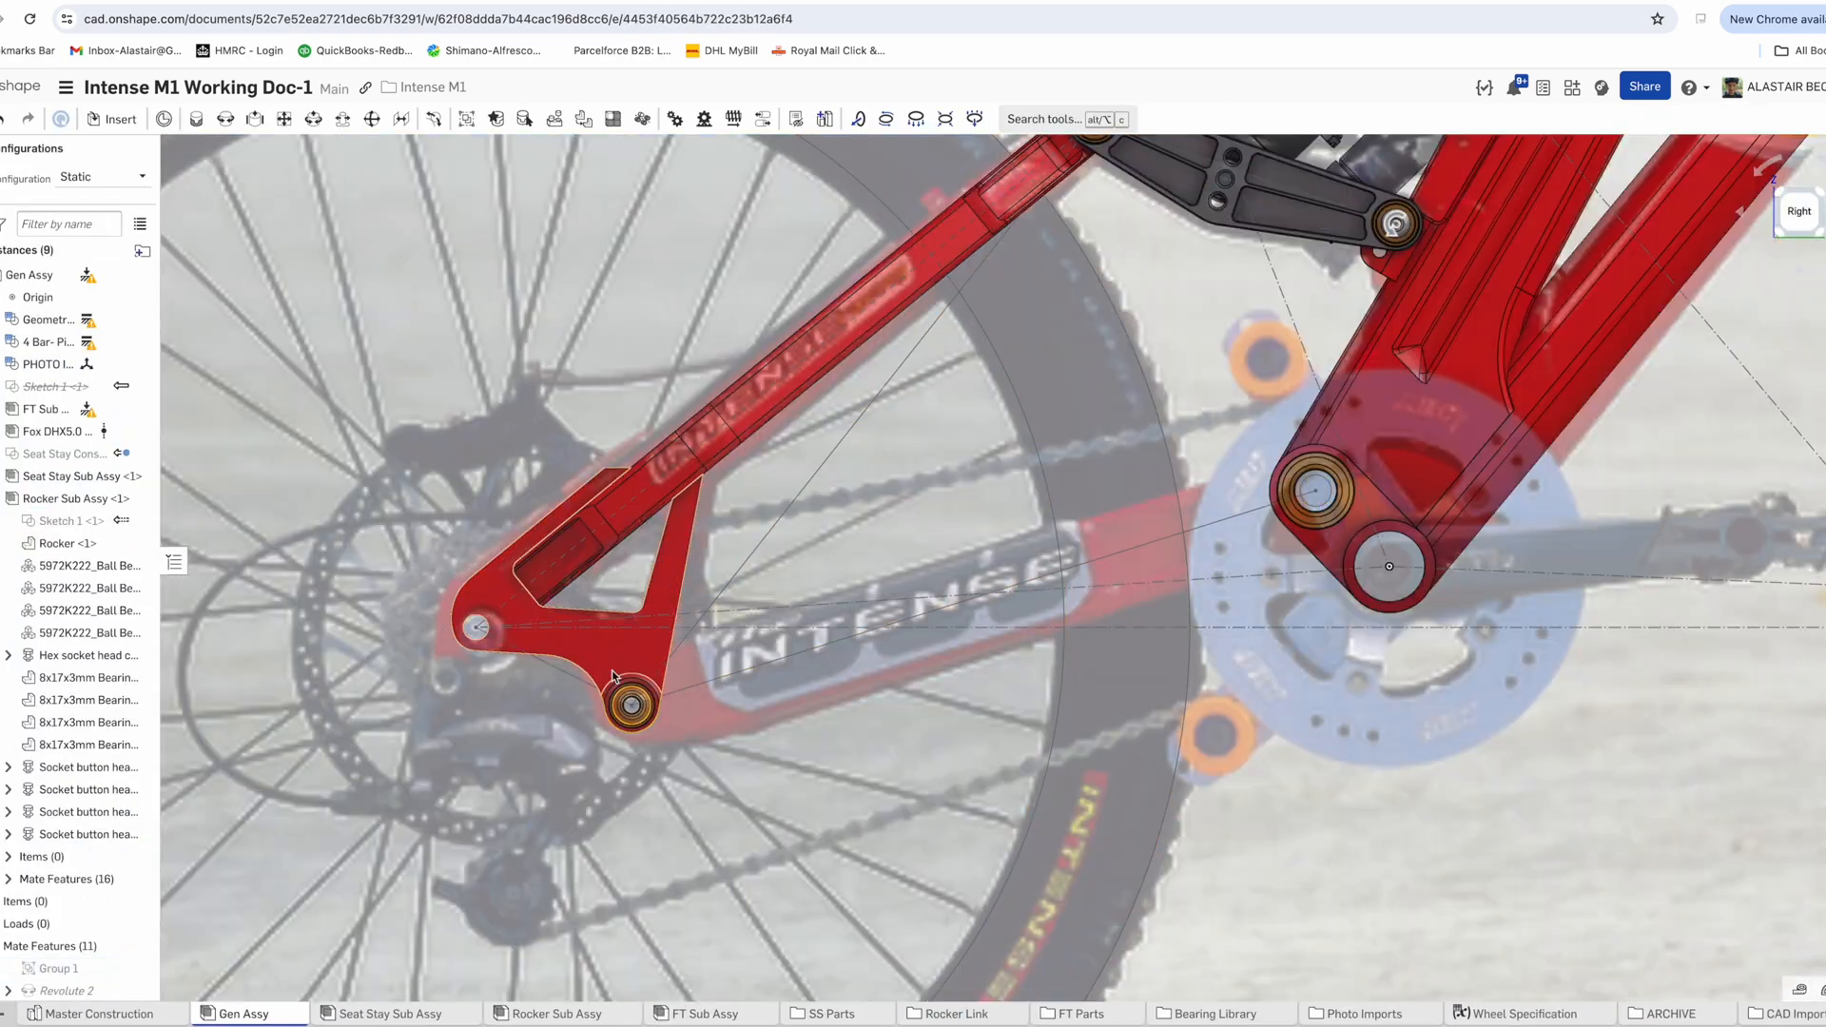
scroll(76, 808, "down", 3)
right_click(736, 535)
left_click(784, 607)
Create a new Part Studio with Gen Assy displayed as reference
scroll(665, 533, "down", 8)
mouse_move(553, 1010)
scroll(76, 380, "up", 3)
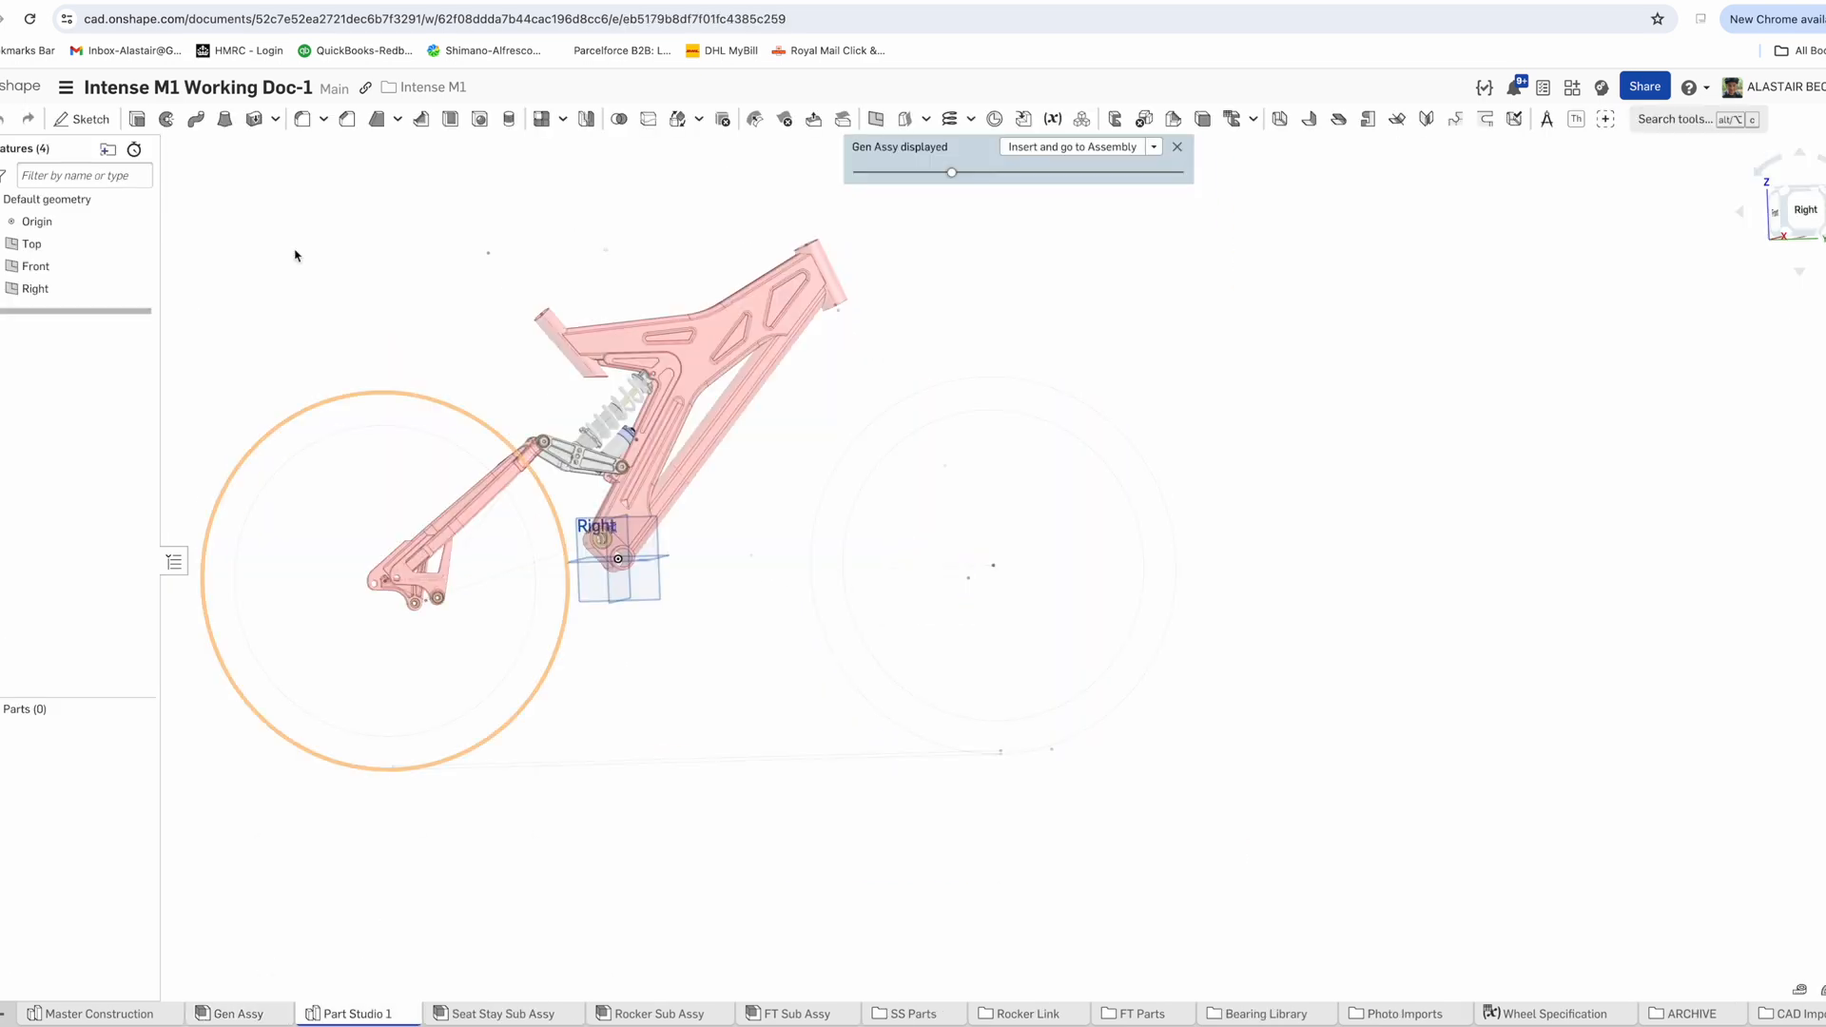
On the Right plane, sketch a construction line from the dropout's lower pivot centre to the frame's main pivot centre
left_click(86, 120)
left_click(57, 289)
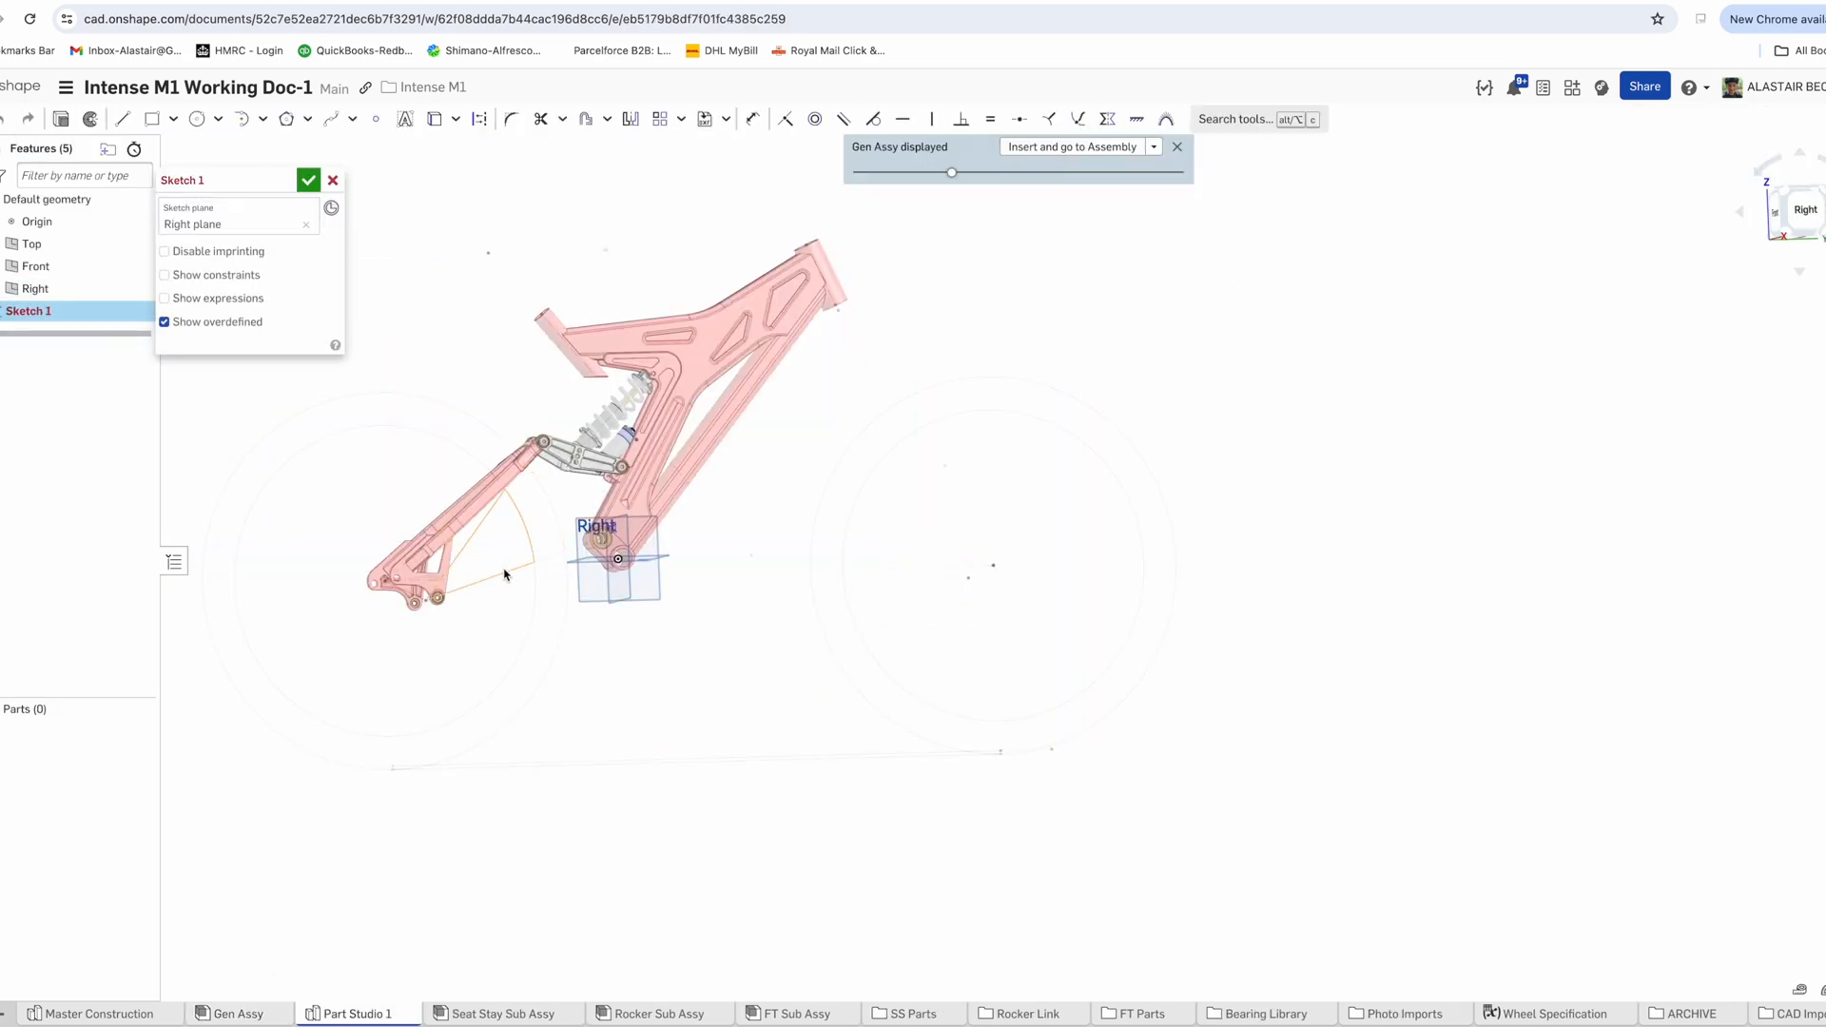
left_click(426, 129)
scroll(666, 613, "down", 3)
right_click_drag(666, 619, 595, 644)
scroll(614, 575, "up", 3)
left_click(482, 119)
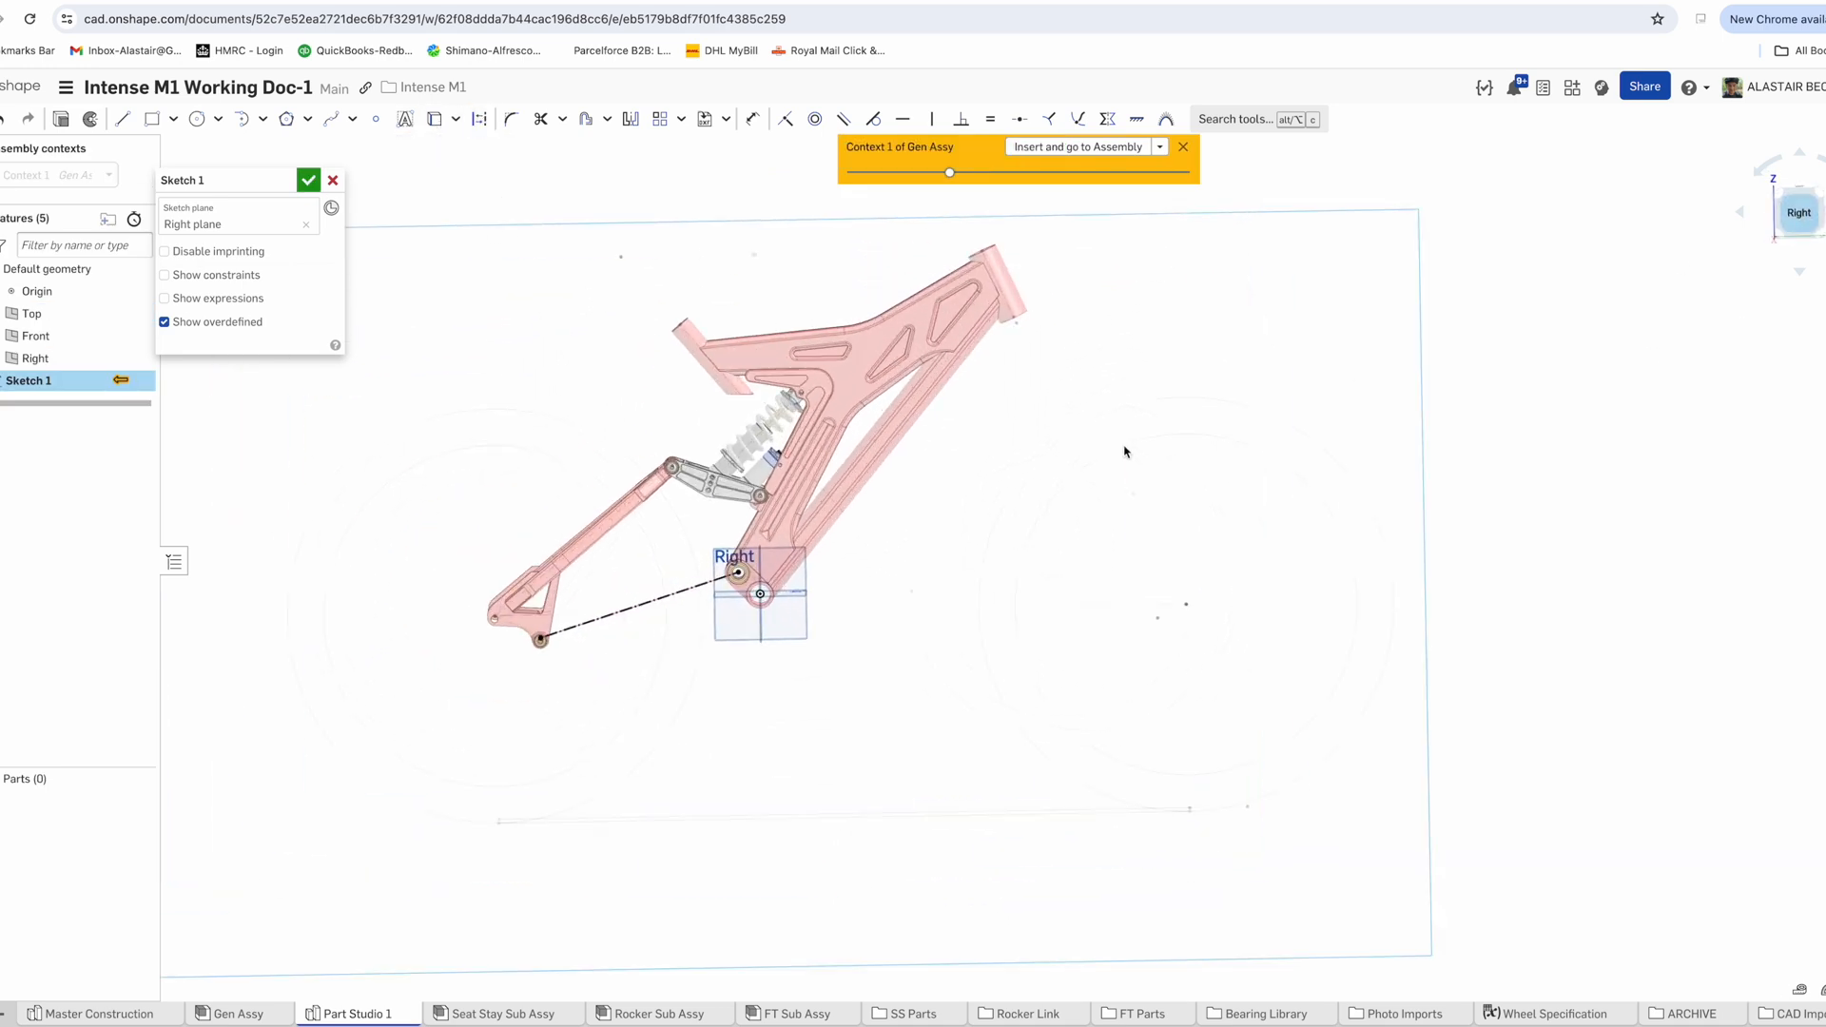
Sketch an 8 mm diameter circle centred on the dropout's lower pivot
scroll(738, 713, "up", 10)
left_click(198, 120)
scroll(590, 665, "up", 3)
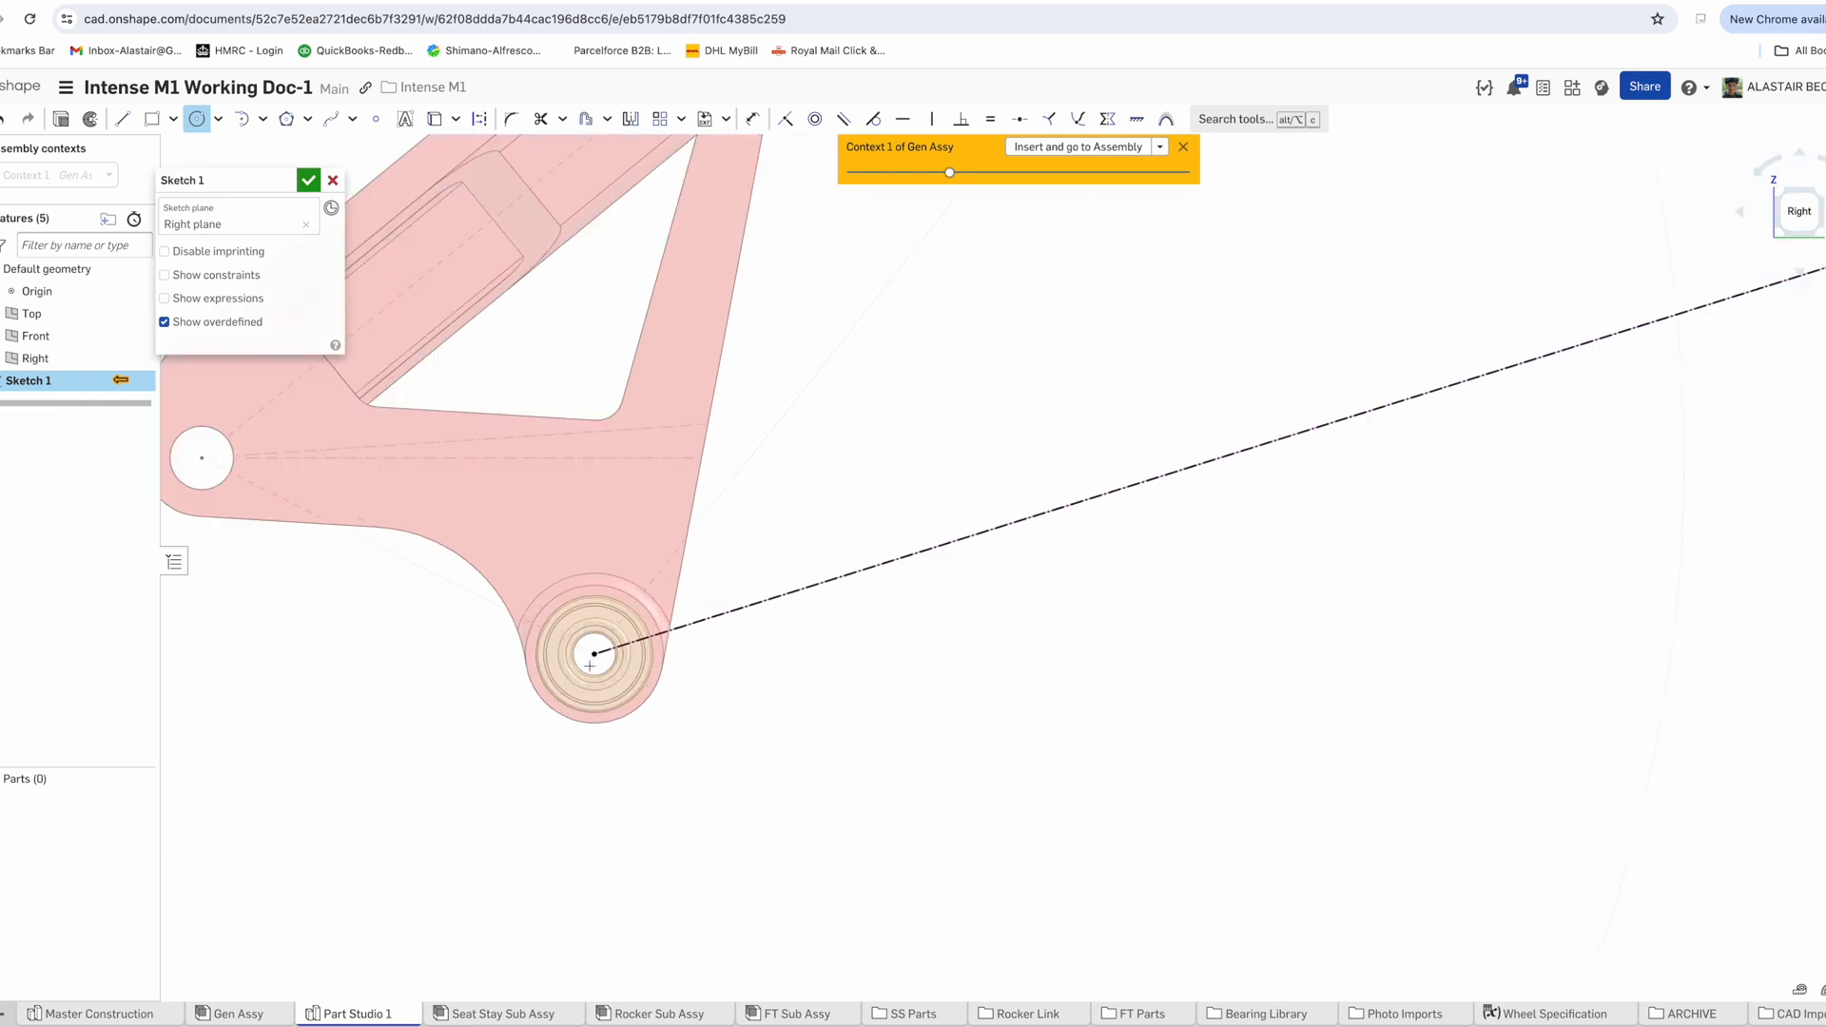
type("8")
key("Return")
Draw a concentric outer circle about 54 mm in diameter at the dropout pivot and a 20 mm circle at the frame's main pivot
left_click(593, 653)
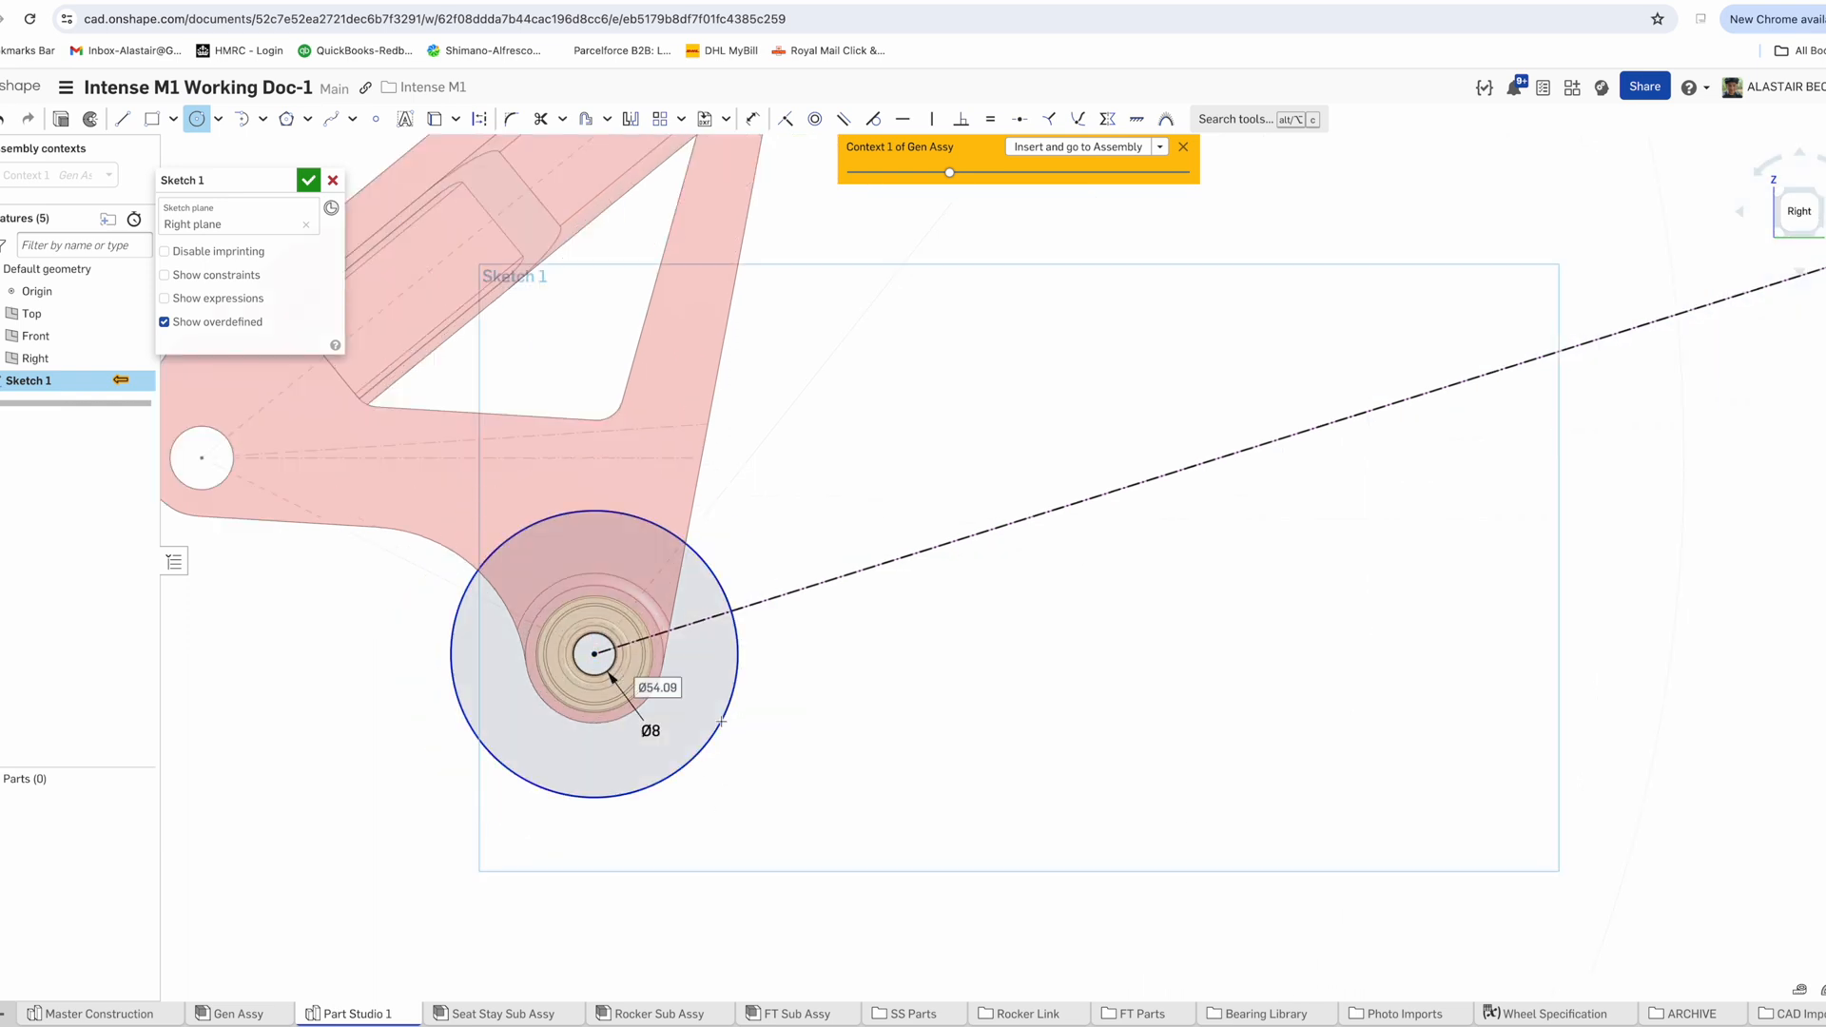
scroll(722, 720, "down", 4)
scroll(1408, 458, "up", 3)
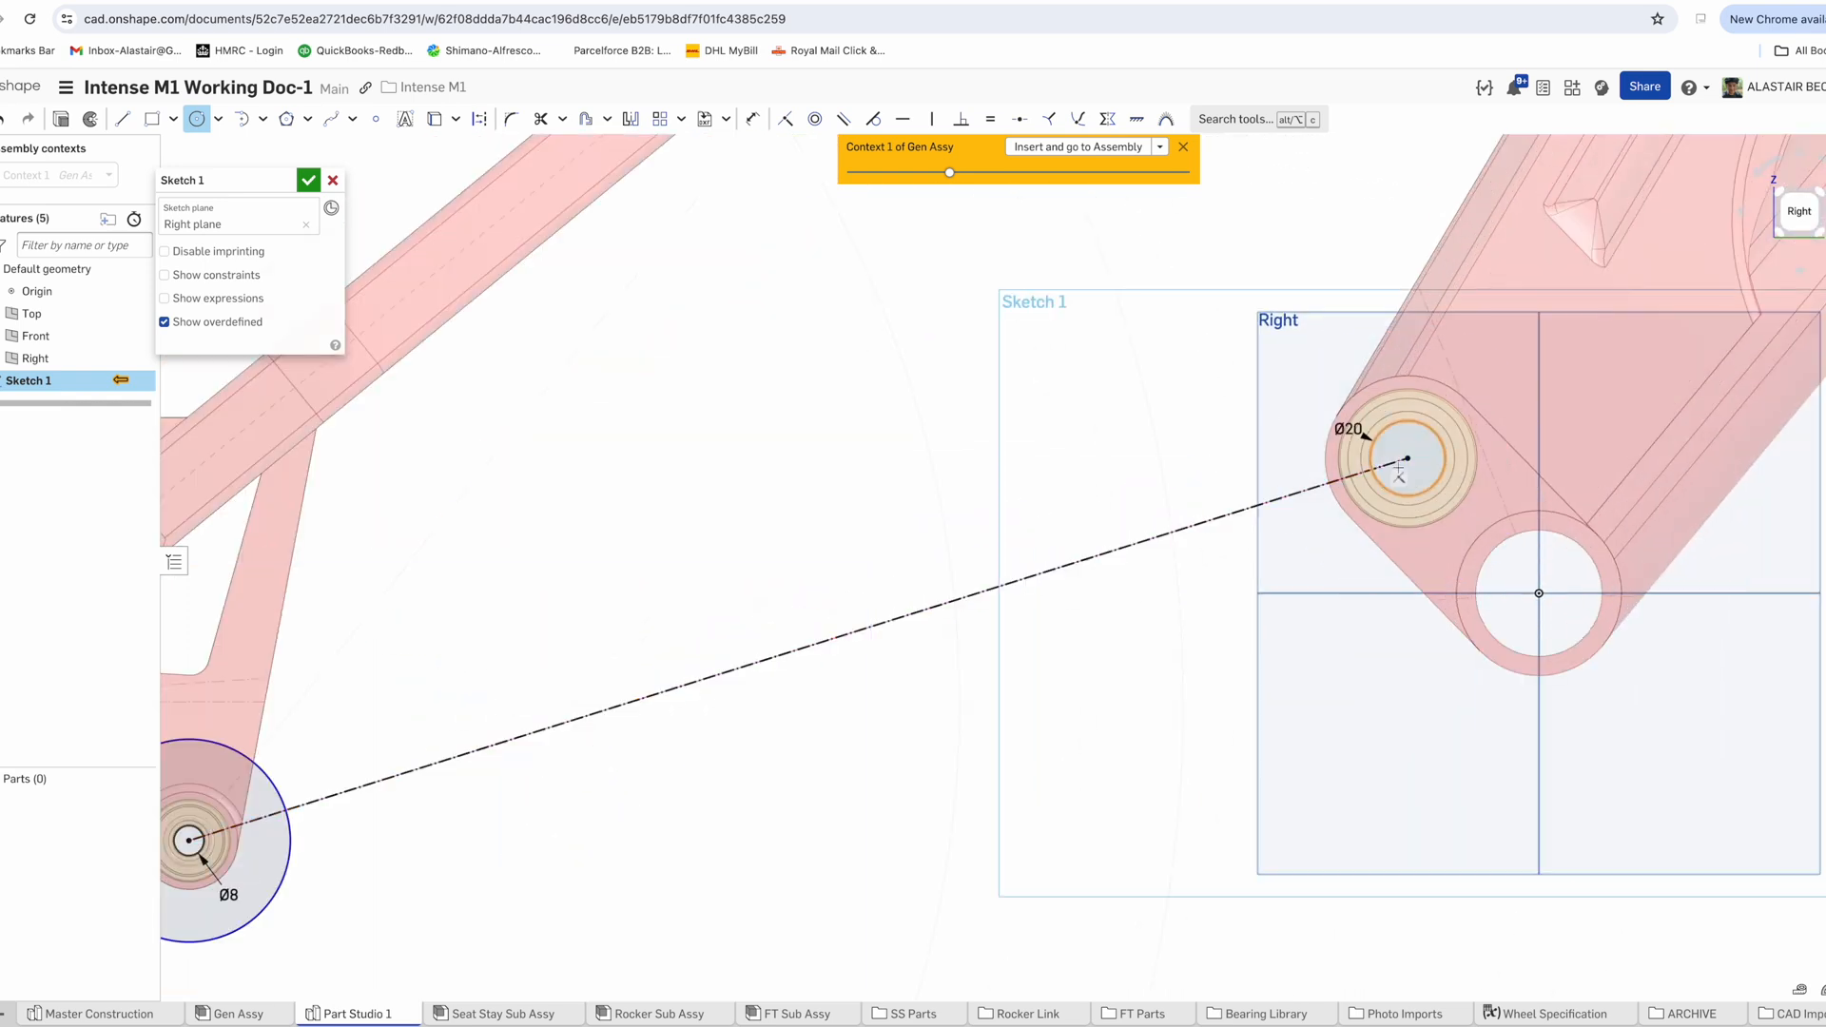
Switch to the browser with the Pinkbike and Retrobike photos, examine the Intense M1 chain stay and its pivot ends, and return to Onshape
key("ctrl+Up")
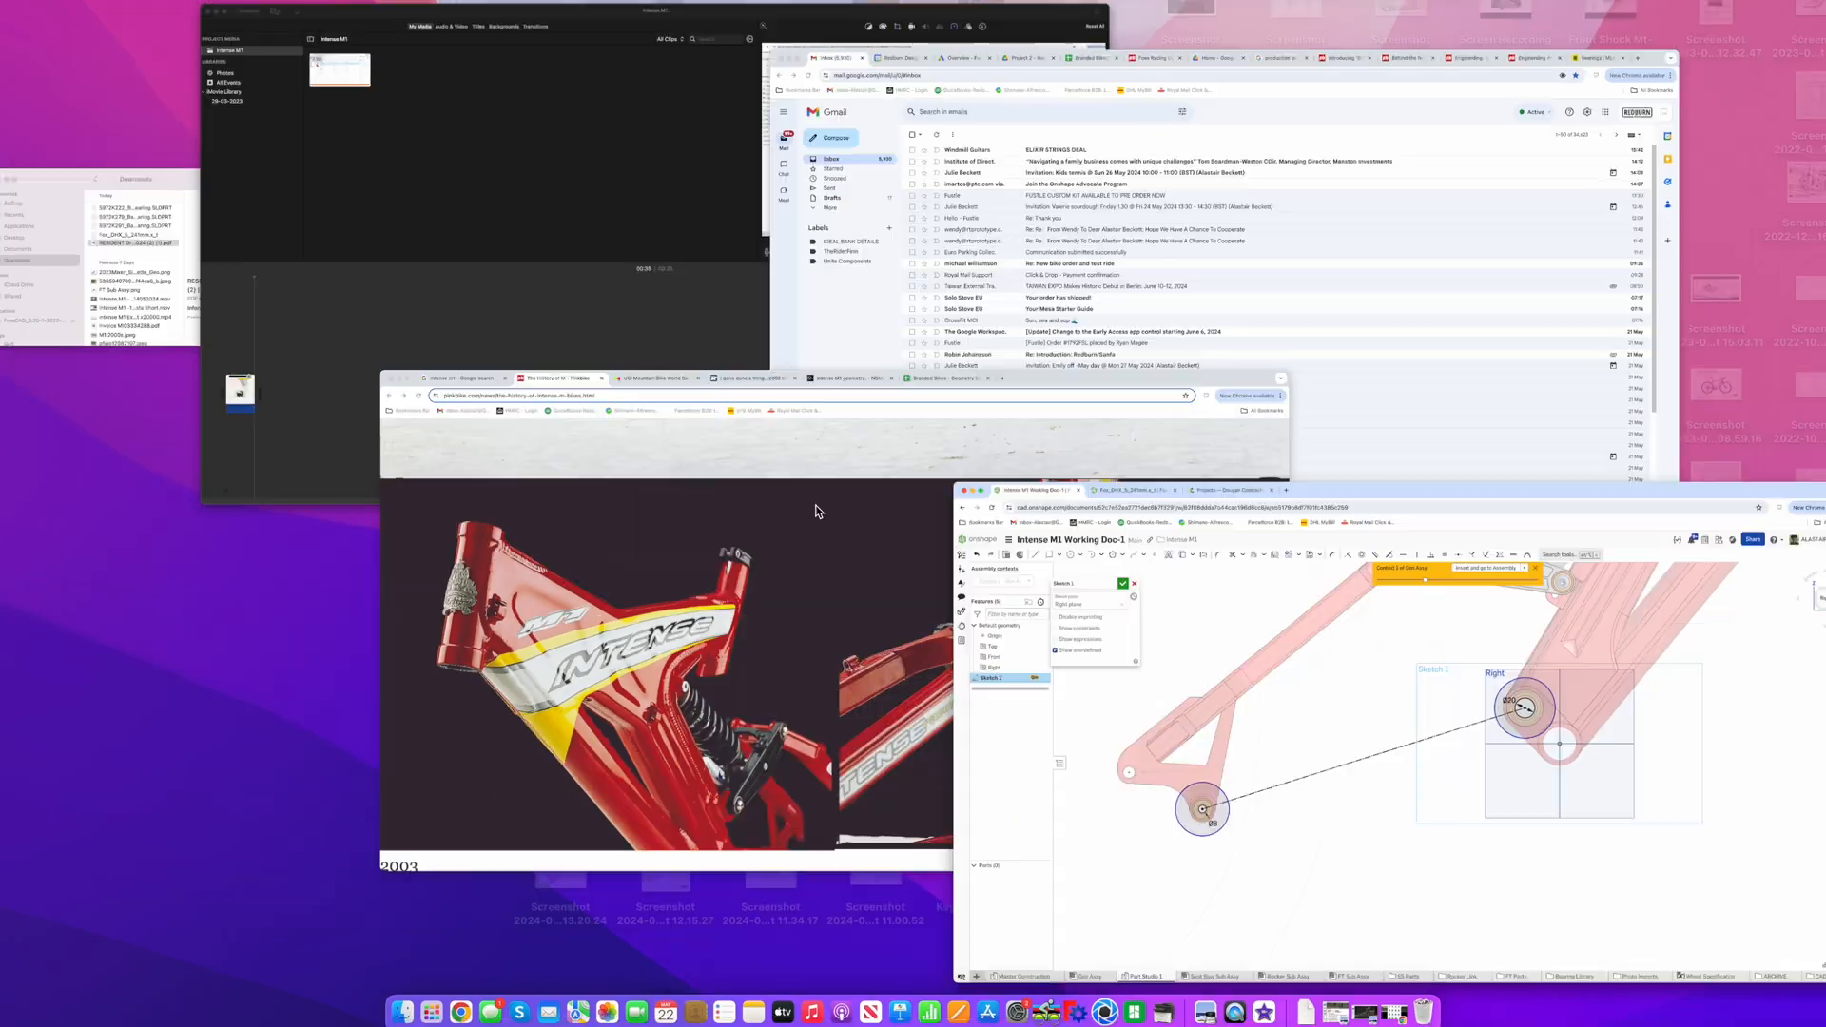
left_click(812, 636)
scroll(813, 628, "down", 9)
scroll(812, 623, "up", 10)
scroll(813, 623, "up", 8)
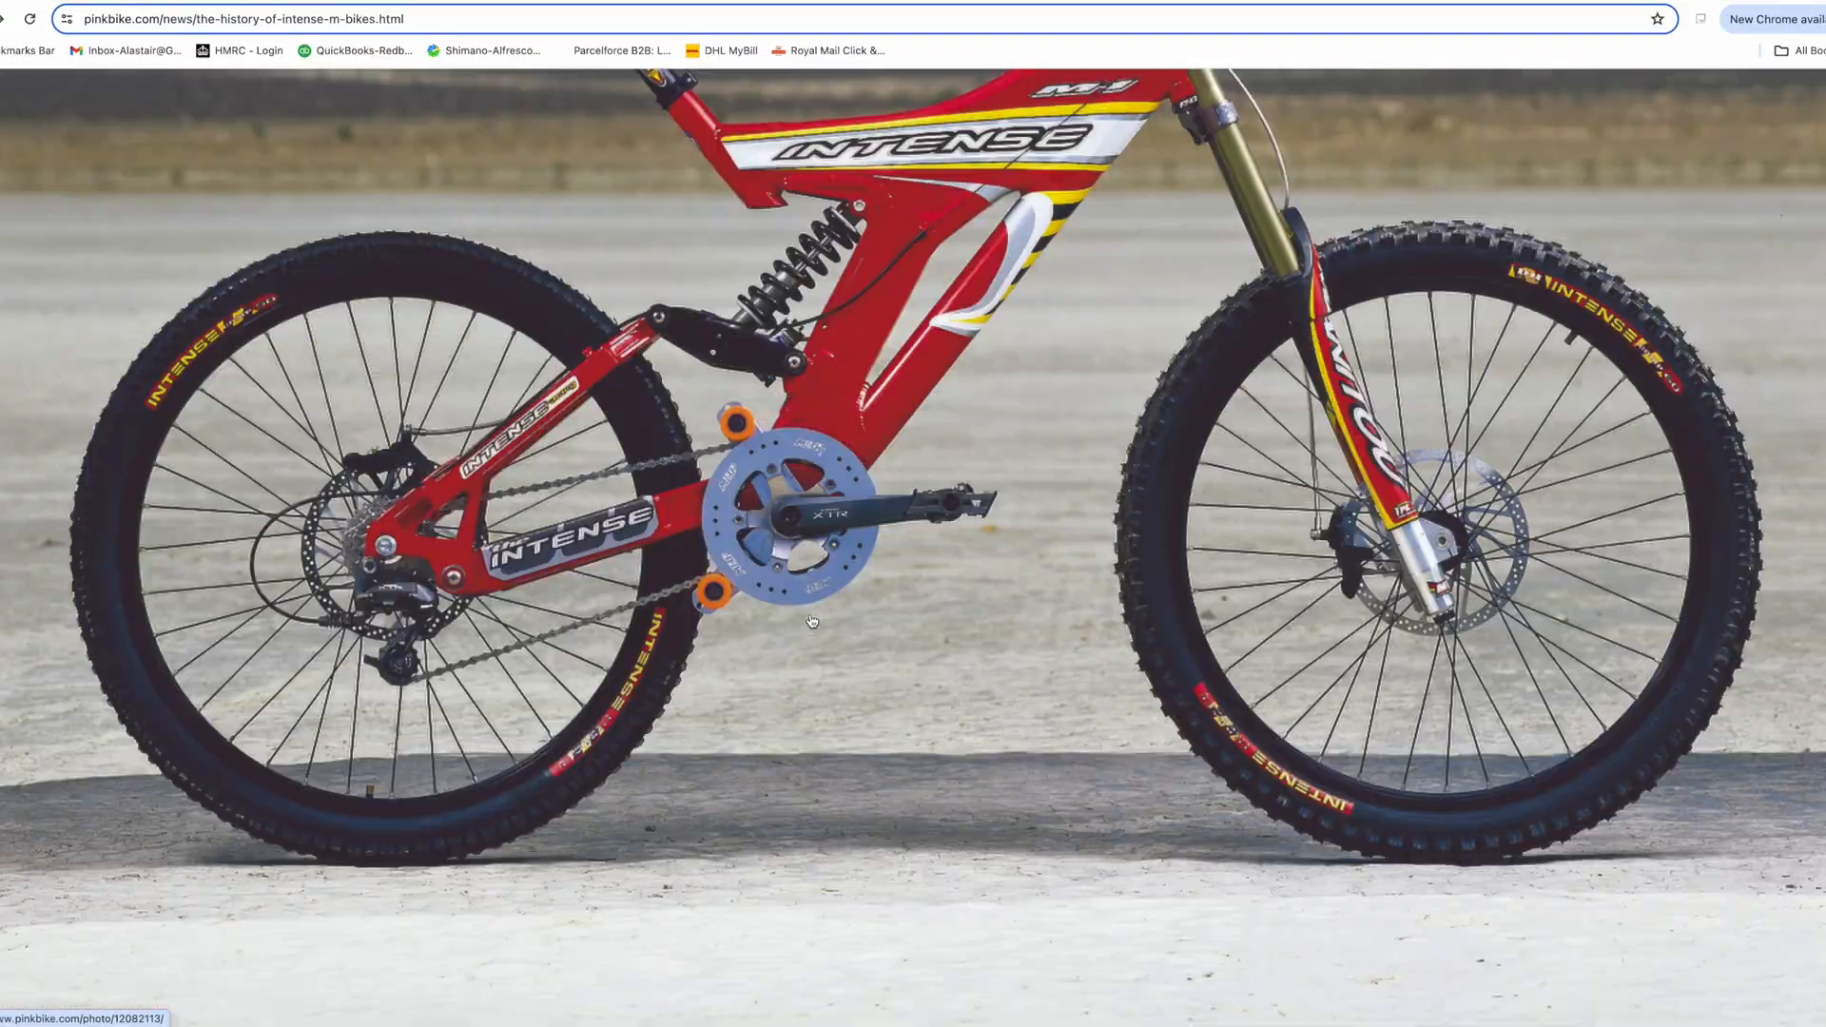
left_click(656, 2)
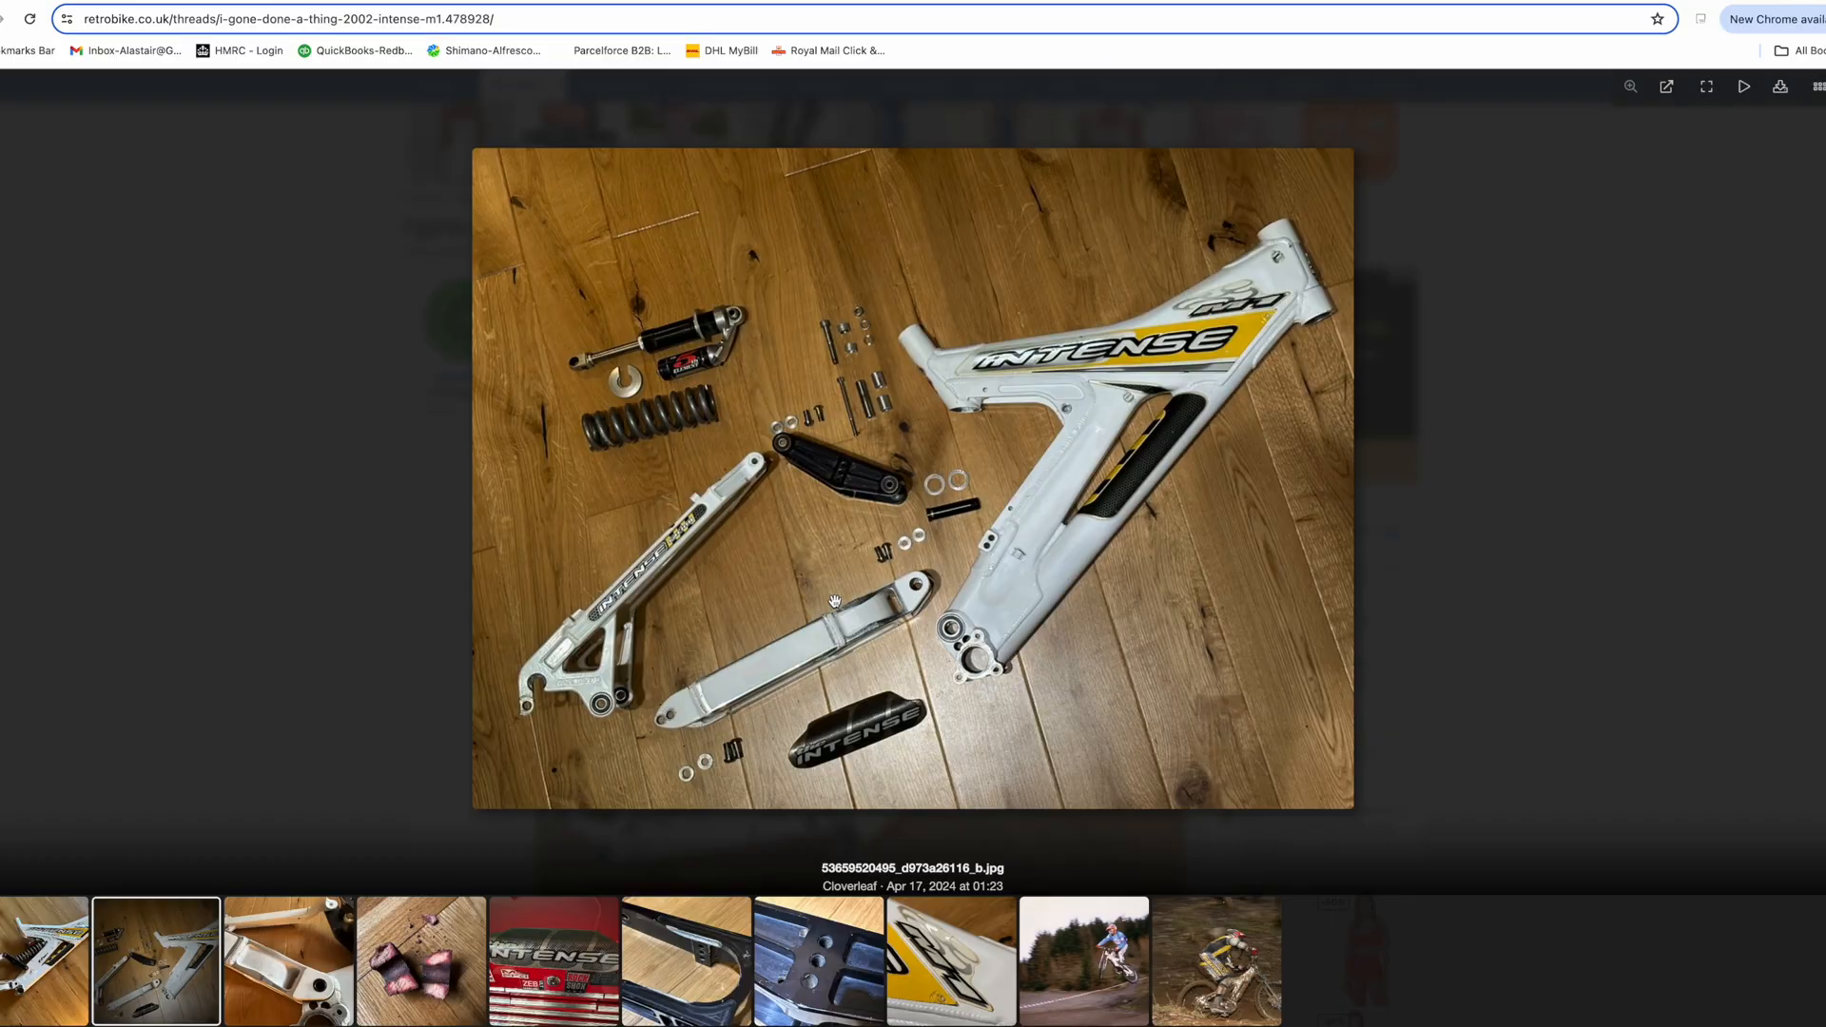
left_click(589, 2)
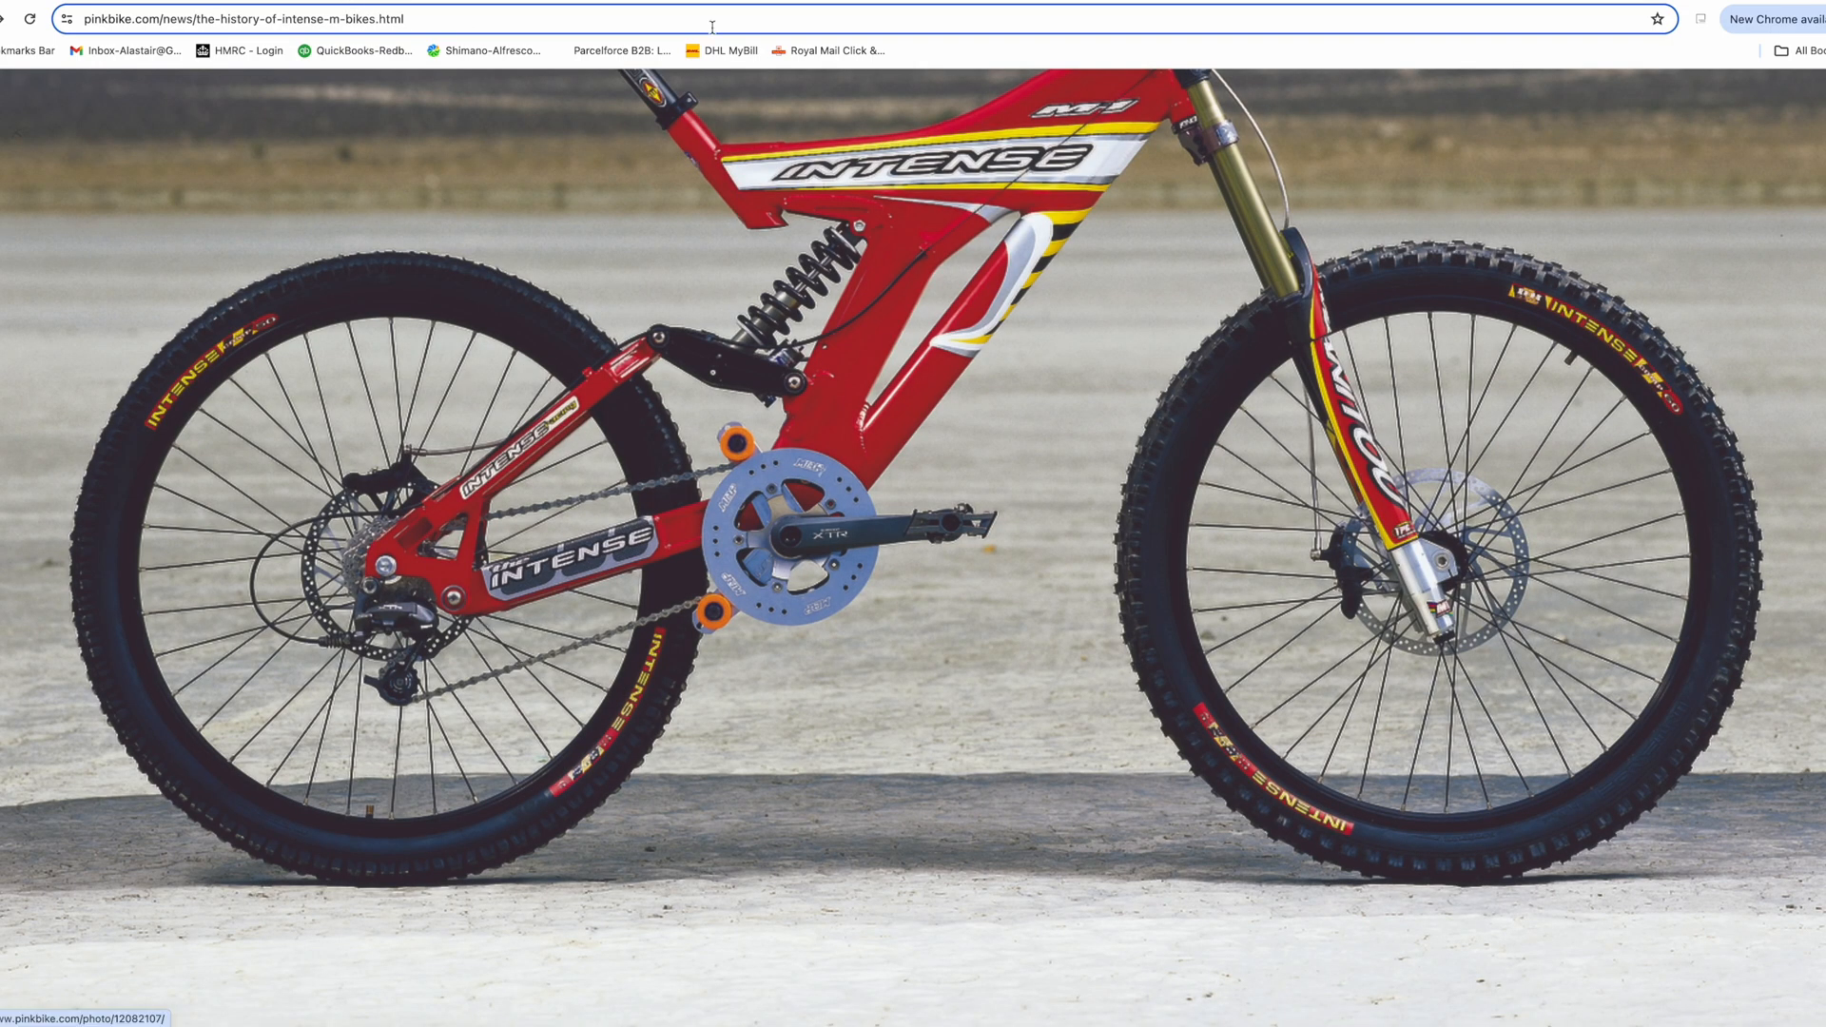
left_click(683, 2)
key("Left")
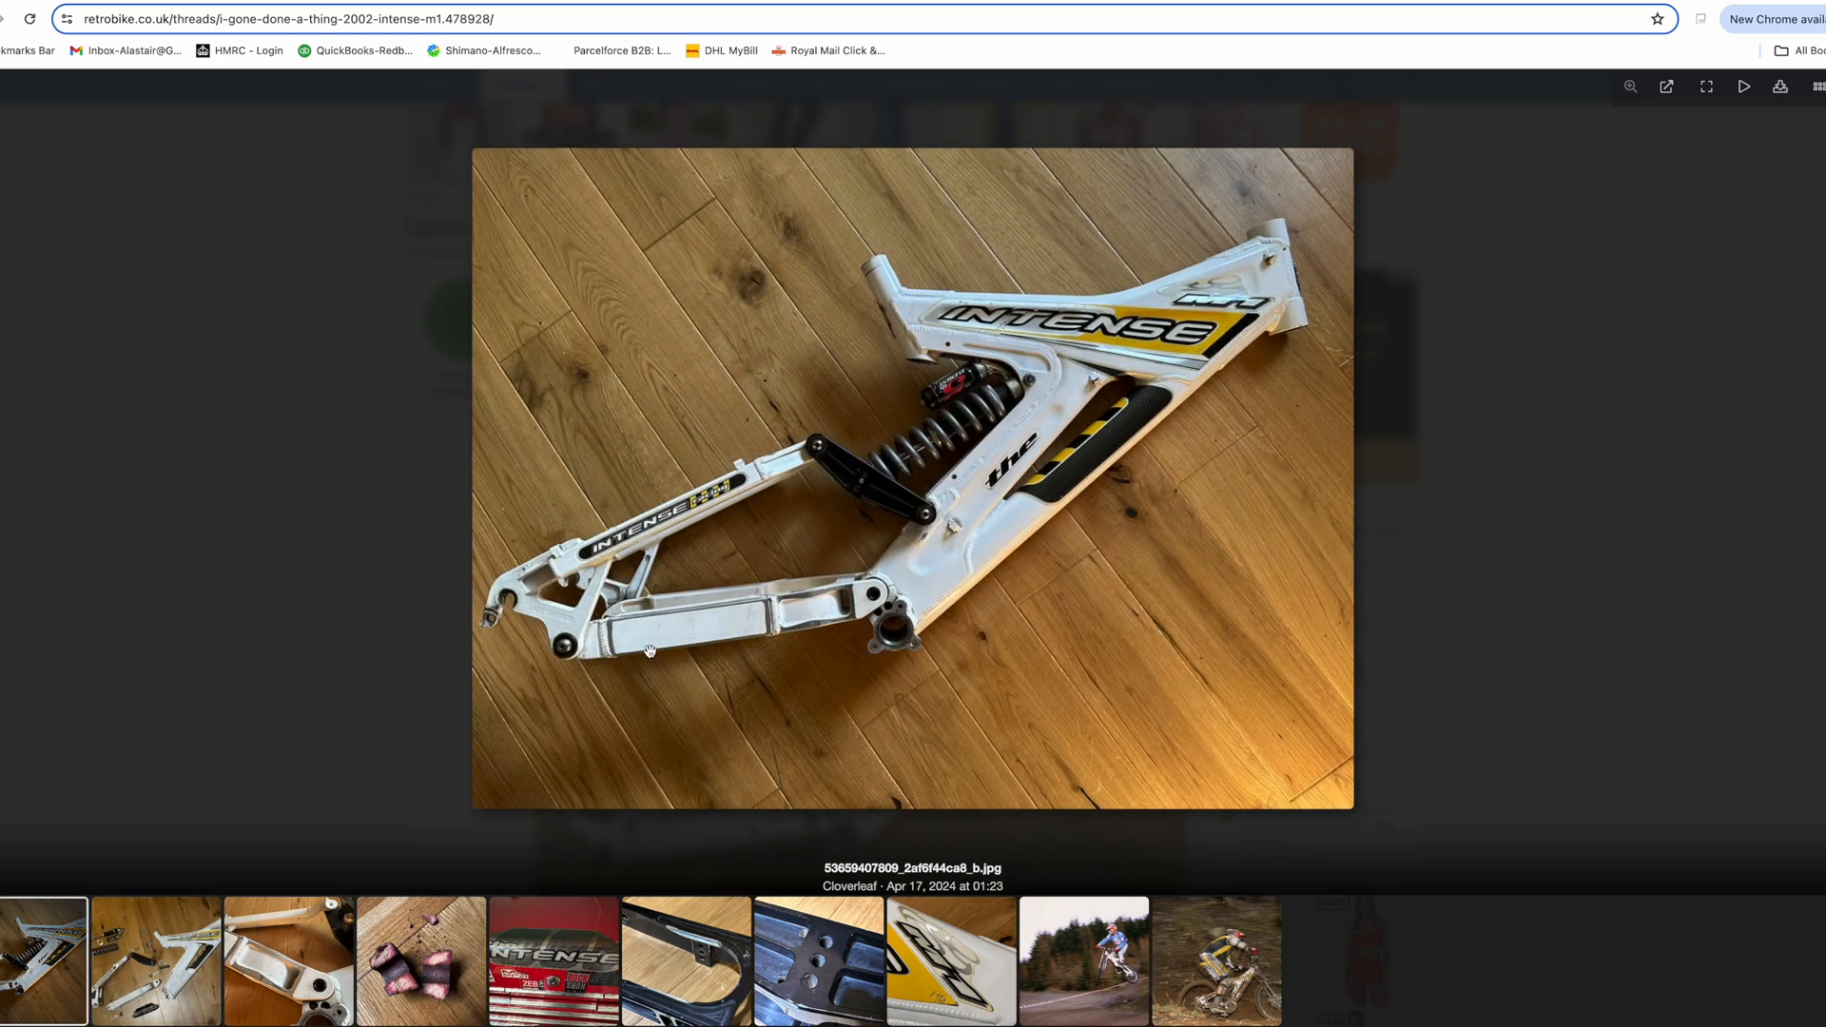
key("ctrl+Up")
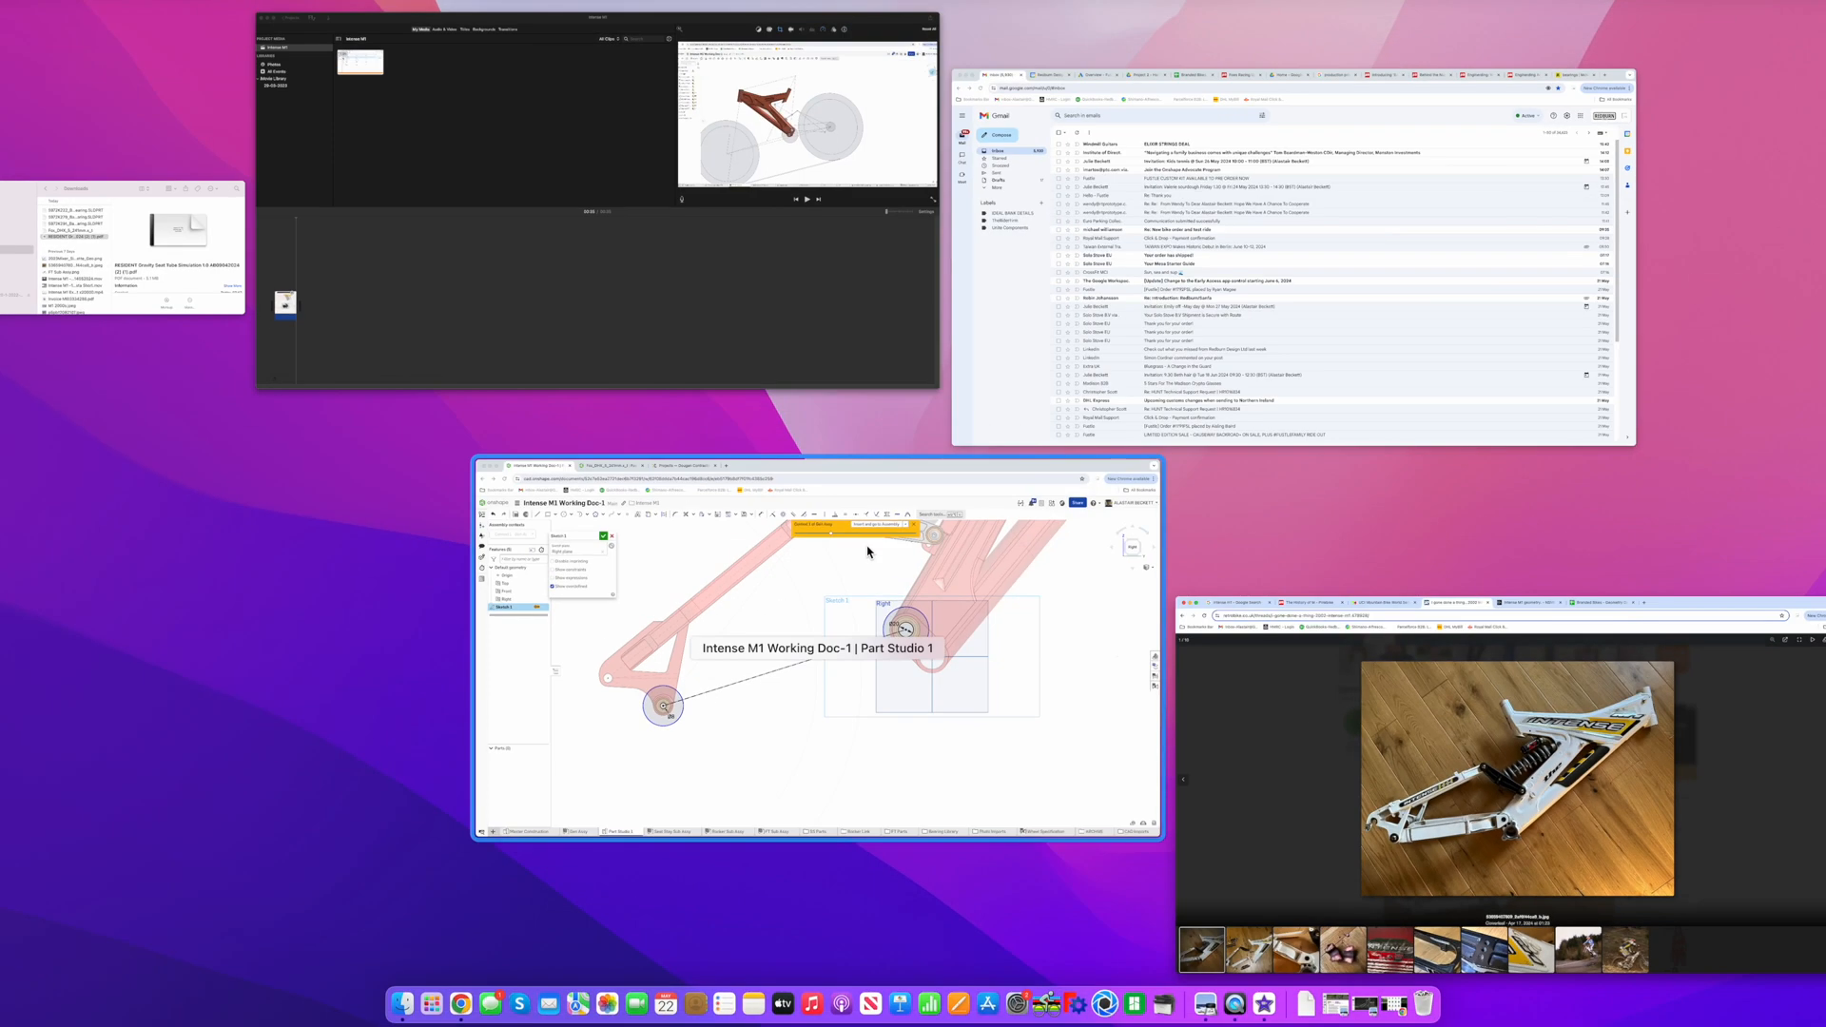
left_click(846, 534)
Set the outer circles at the frame's main pivot and the dropout's lower pivot to 39 mm diameter
scroll(1179, 418, "up", 5)
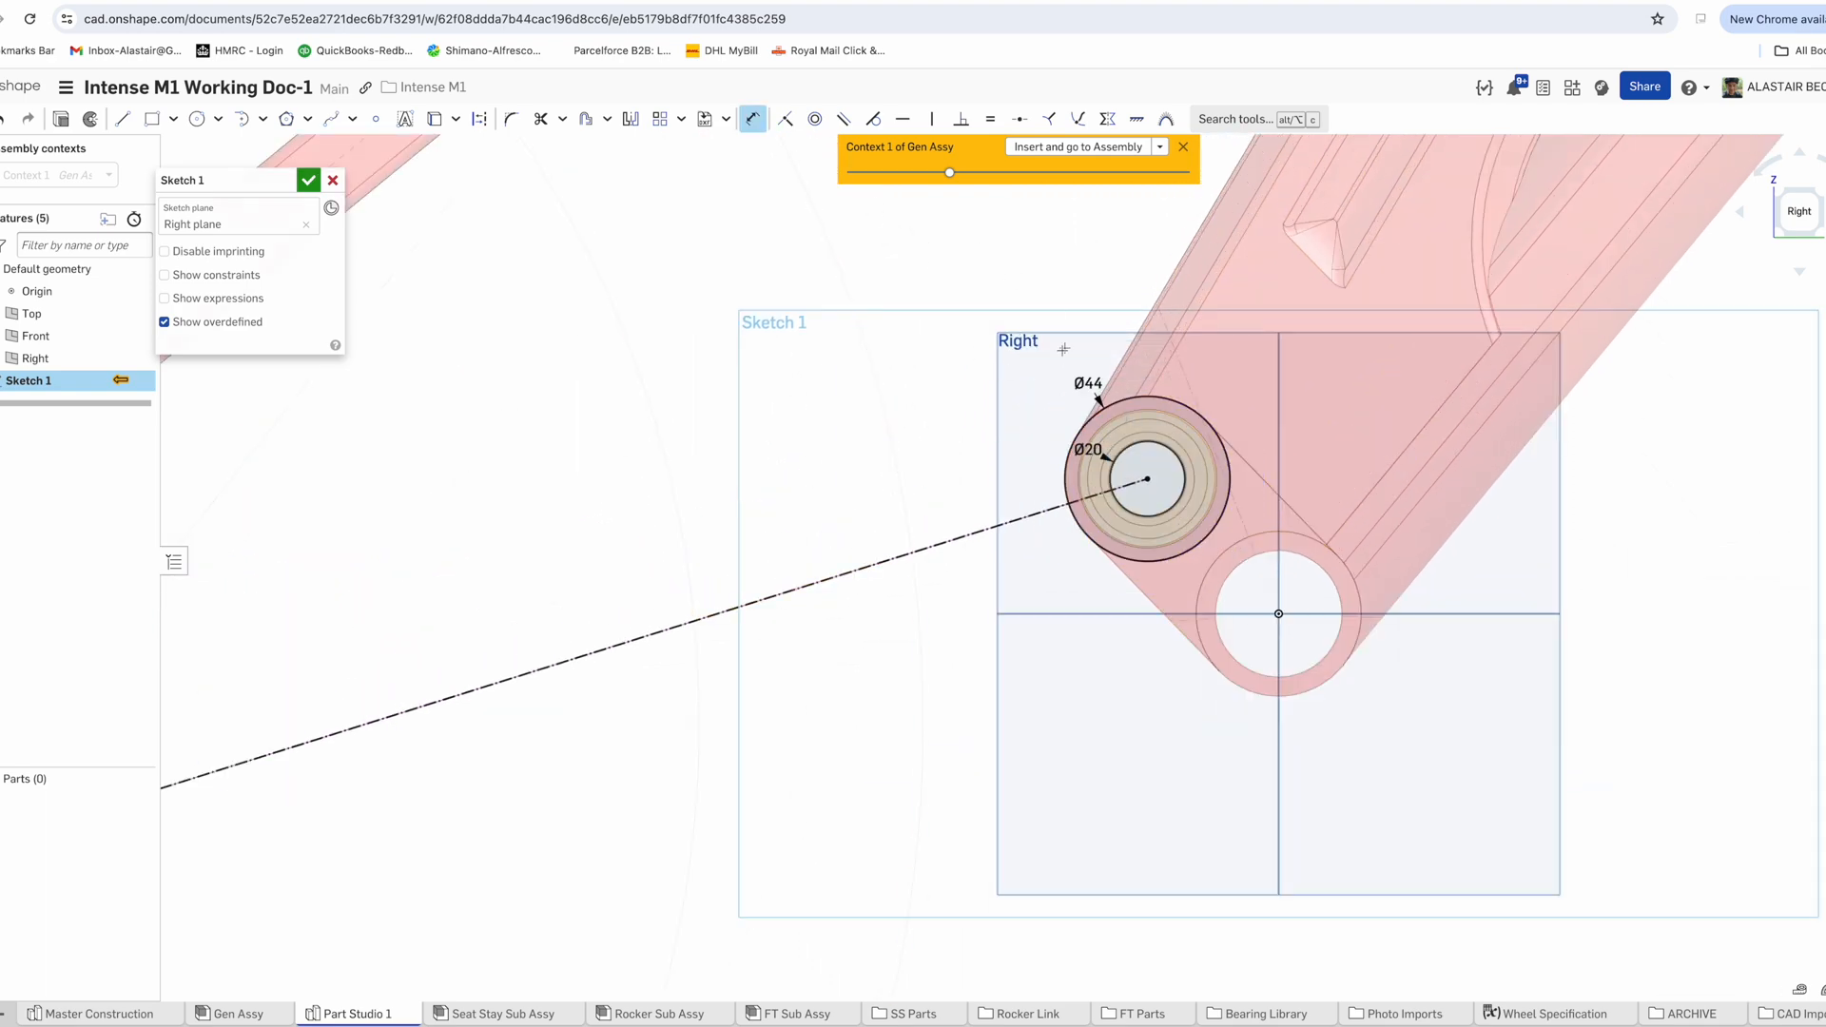
key("Escape")
scroll(960, 382, "down", 3)
double_click(1036, 383)
type("40")
key("Return")
scroll(1081, 405, "up", 6)
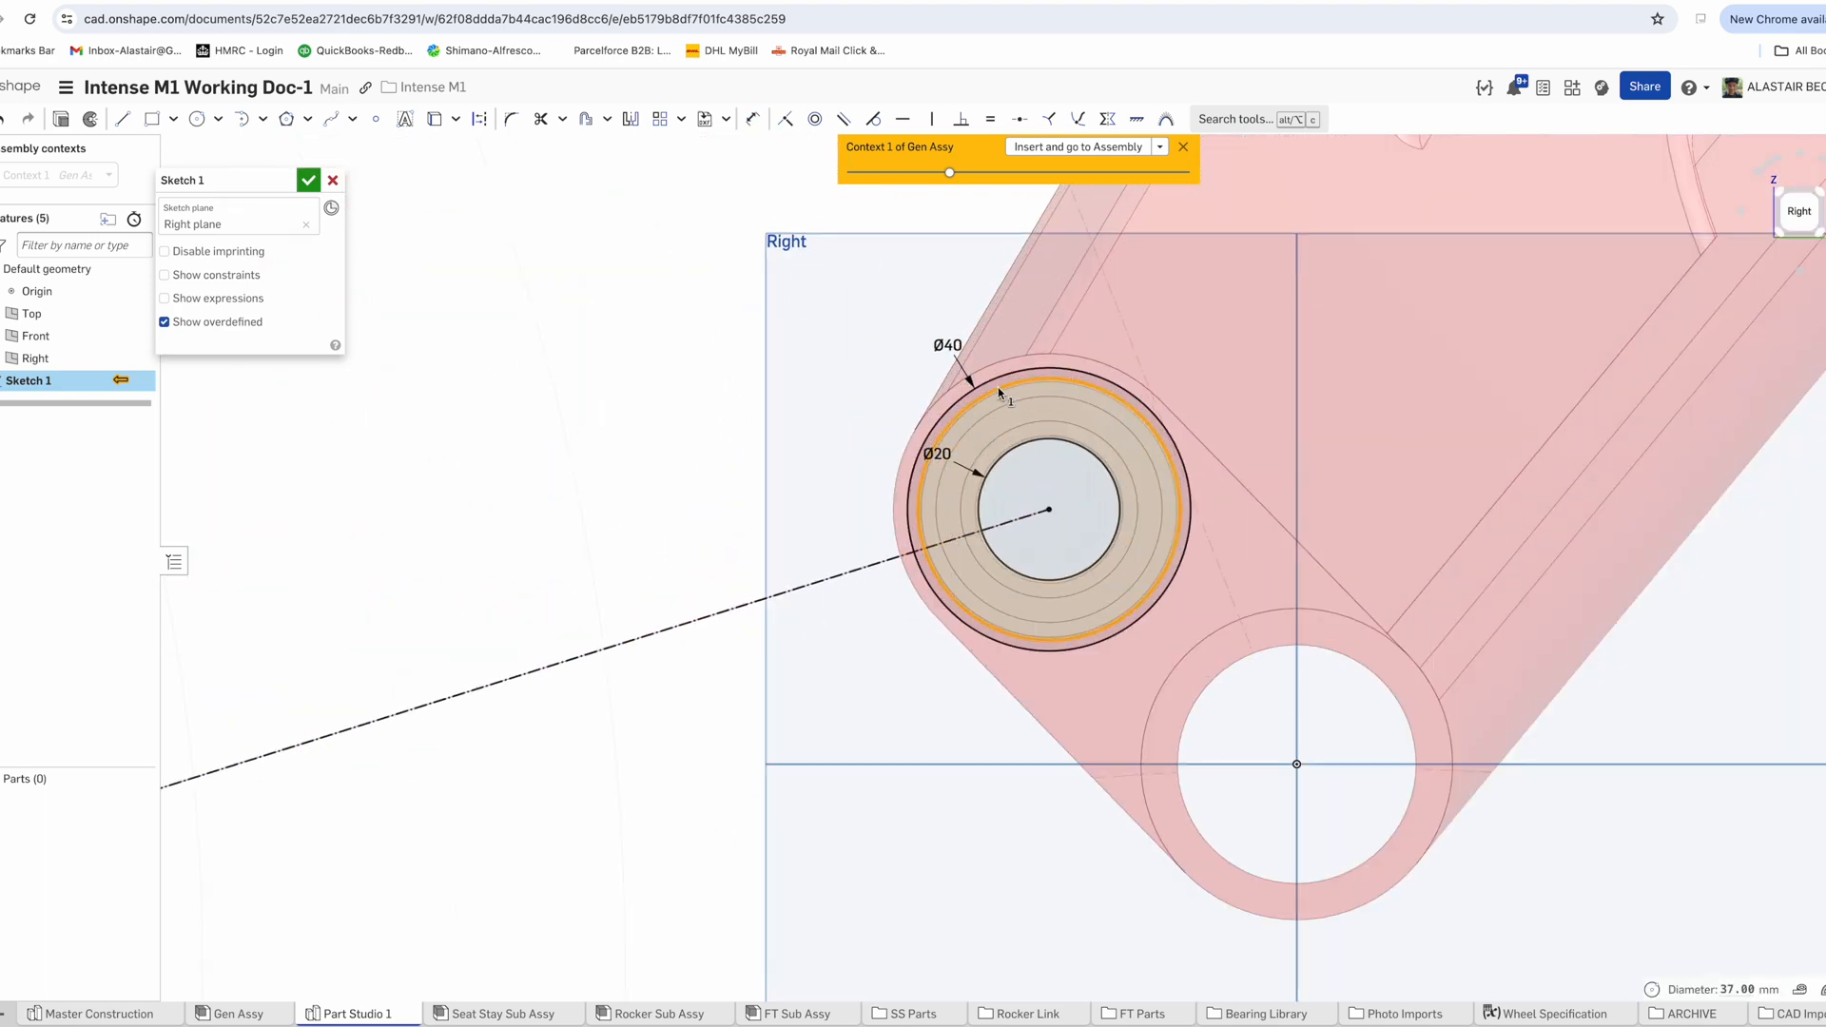
scroll(955, 365, "down", 6)
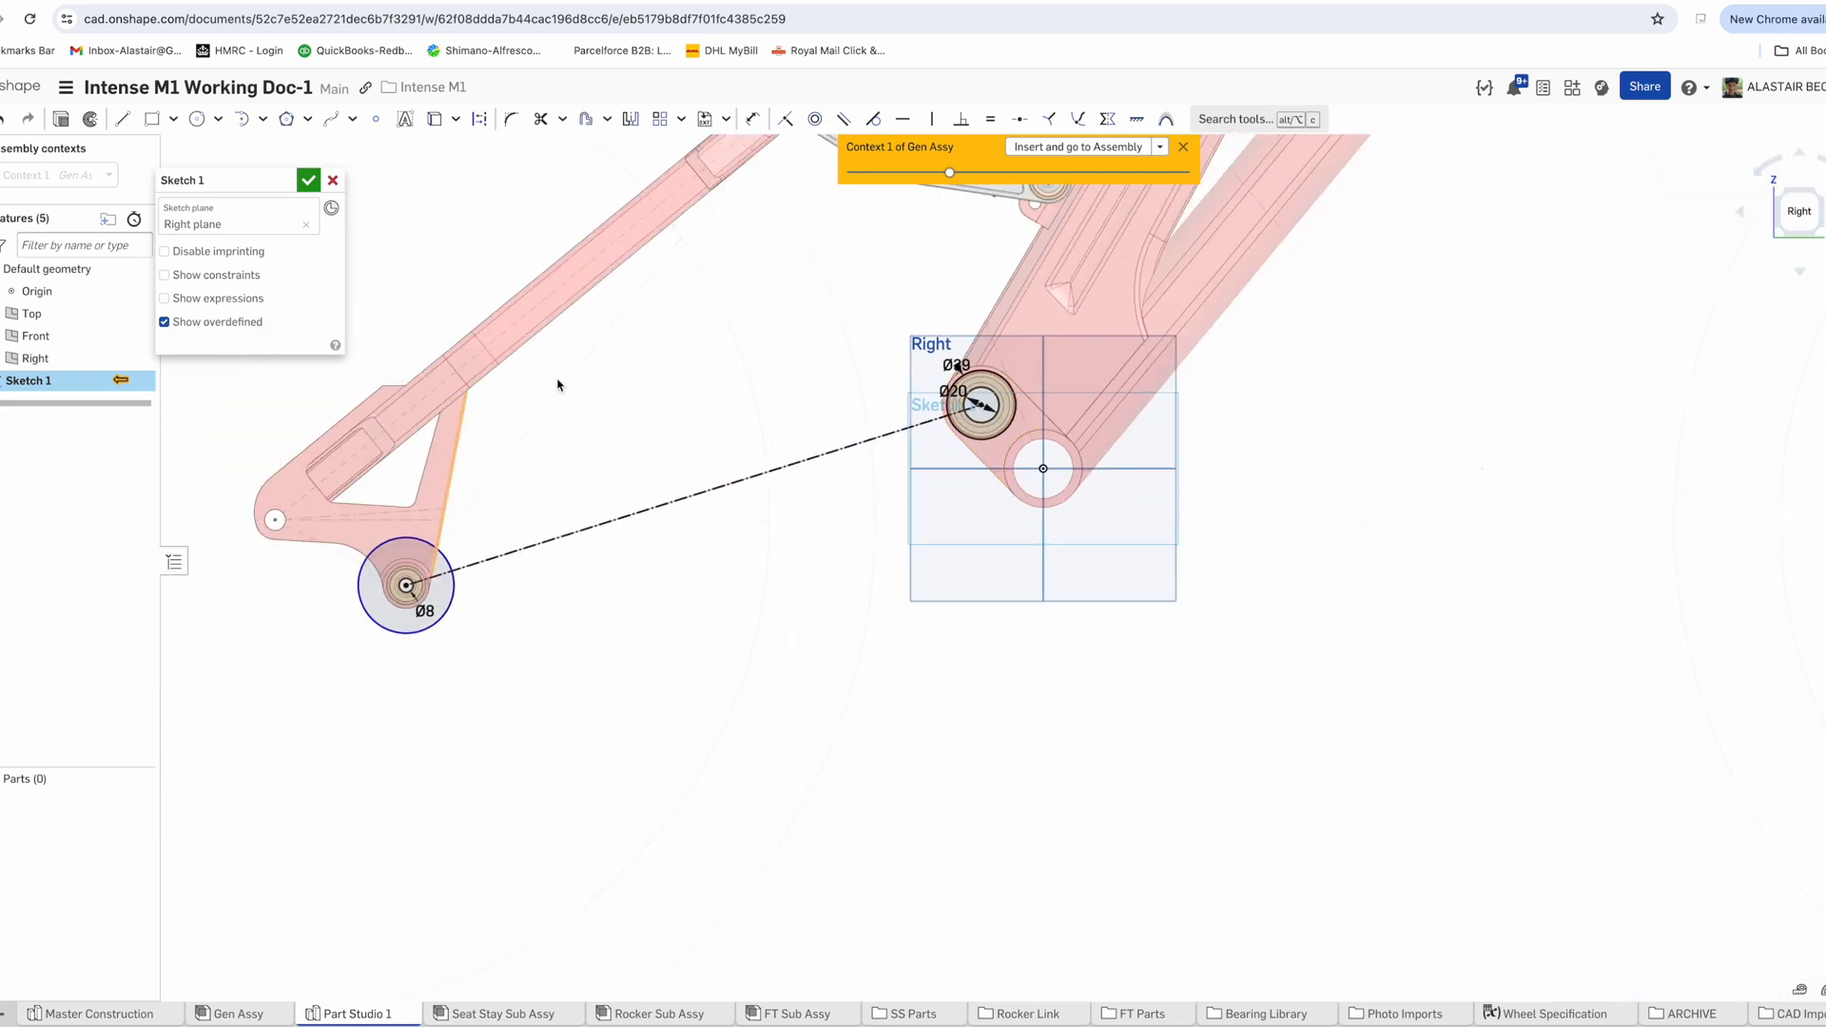
key("Escape")
scroll(951, 573, "down", 5)
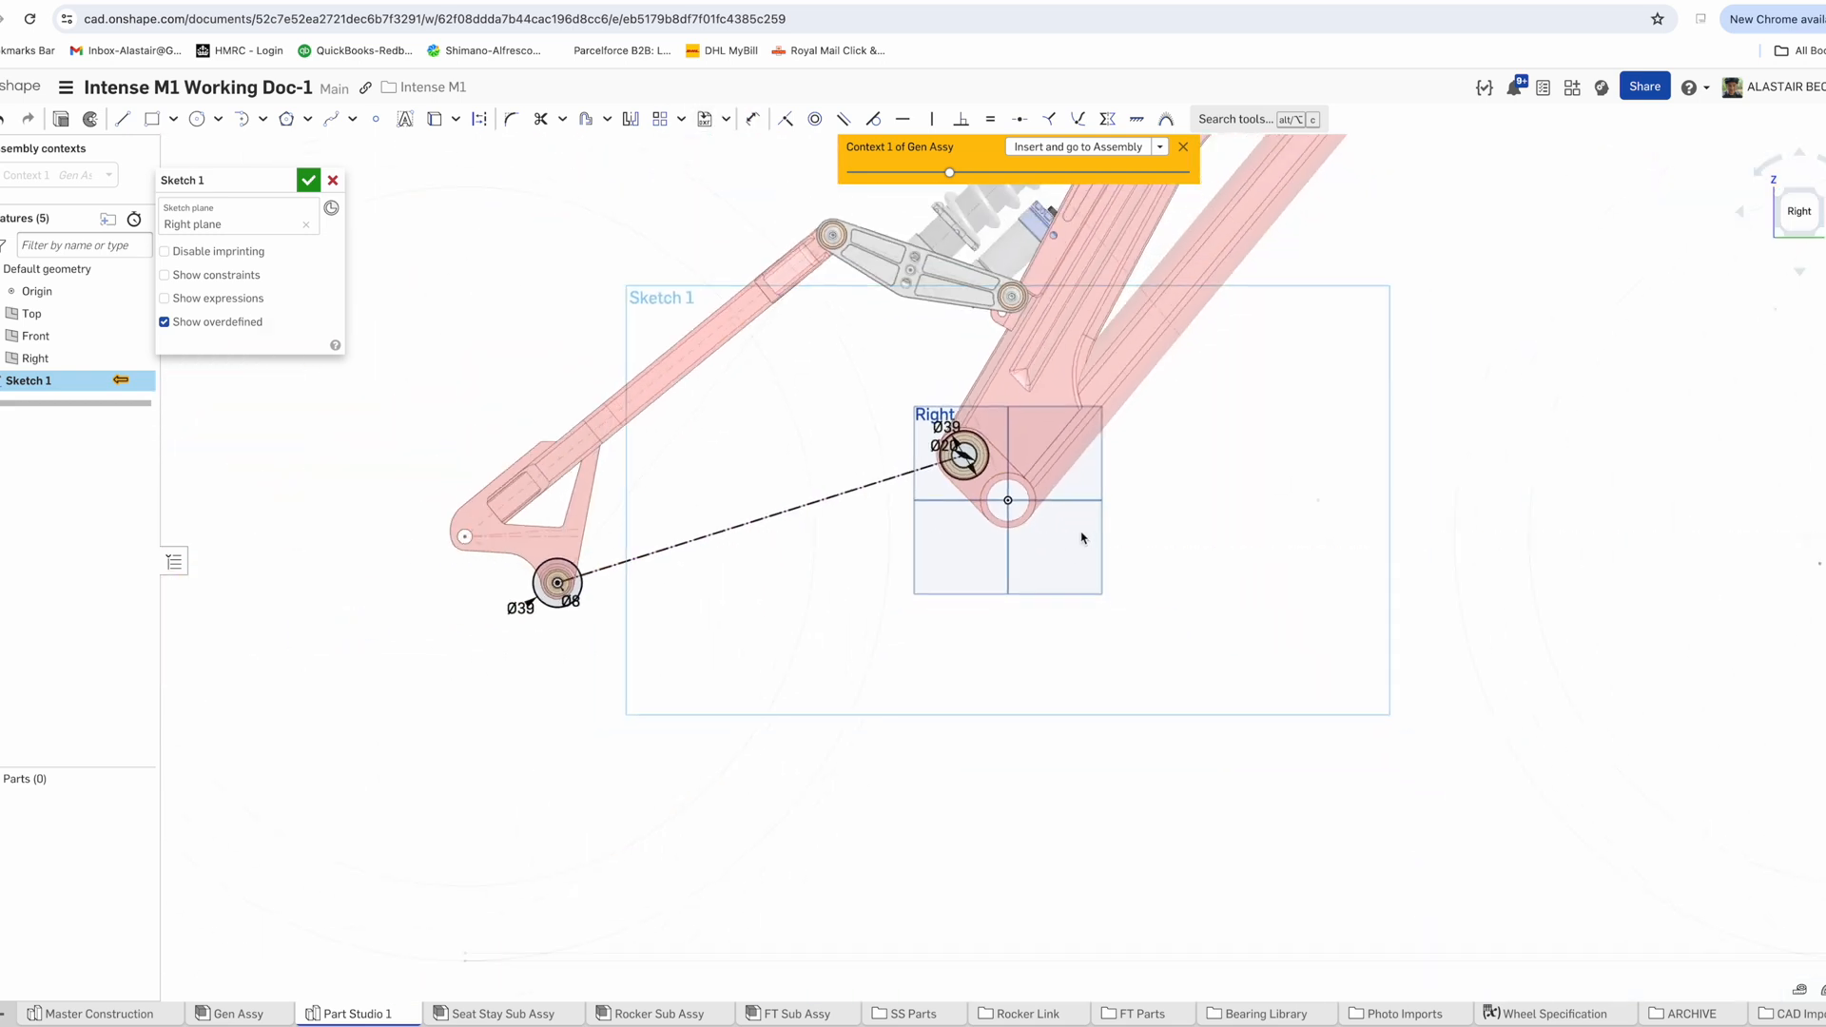
Draw a construction line about 309 mm long from the dropout's lower pivot centre, ending just below the frame's main pivot
scroll(895, 504, "up", 5)
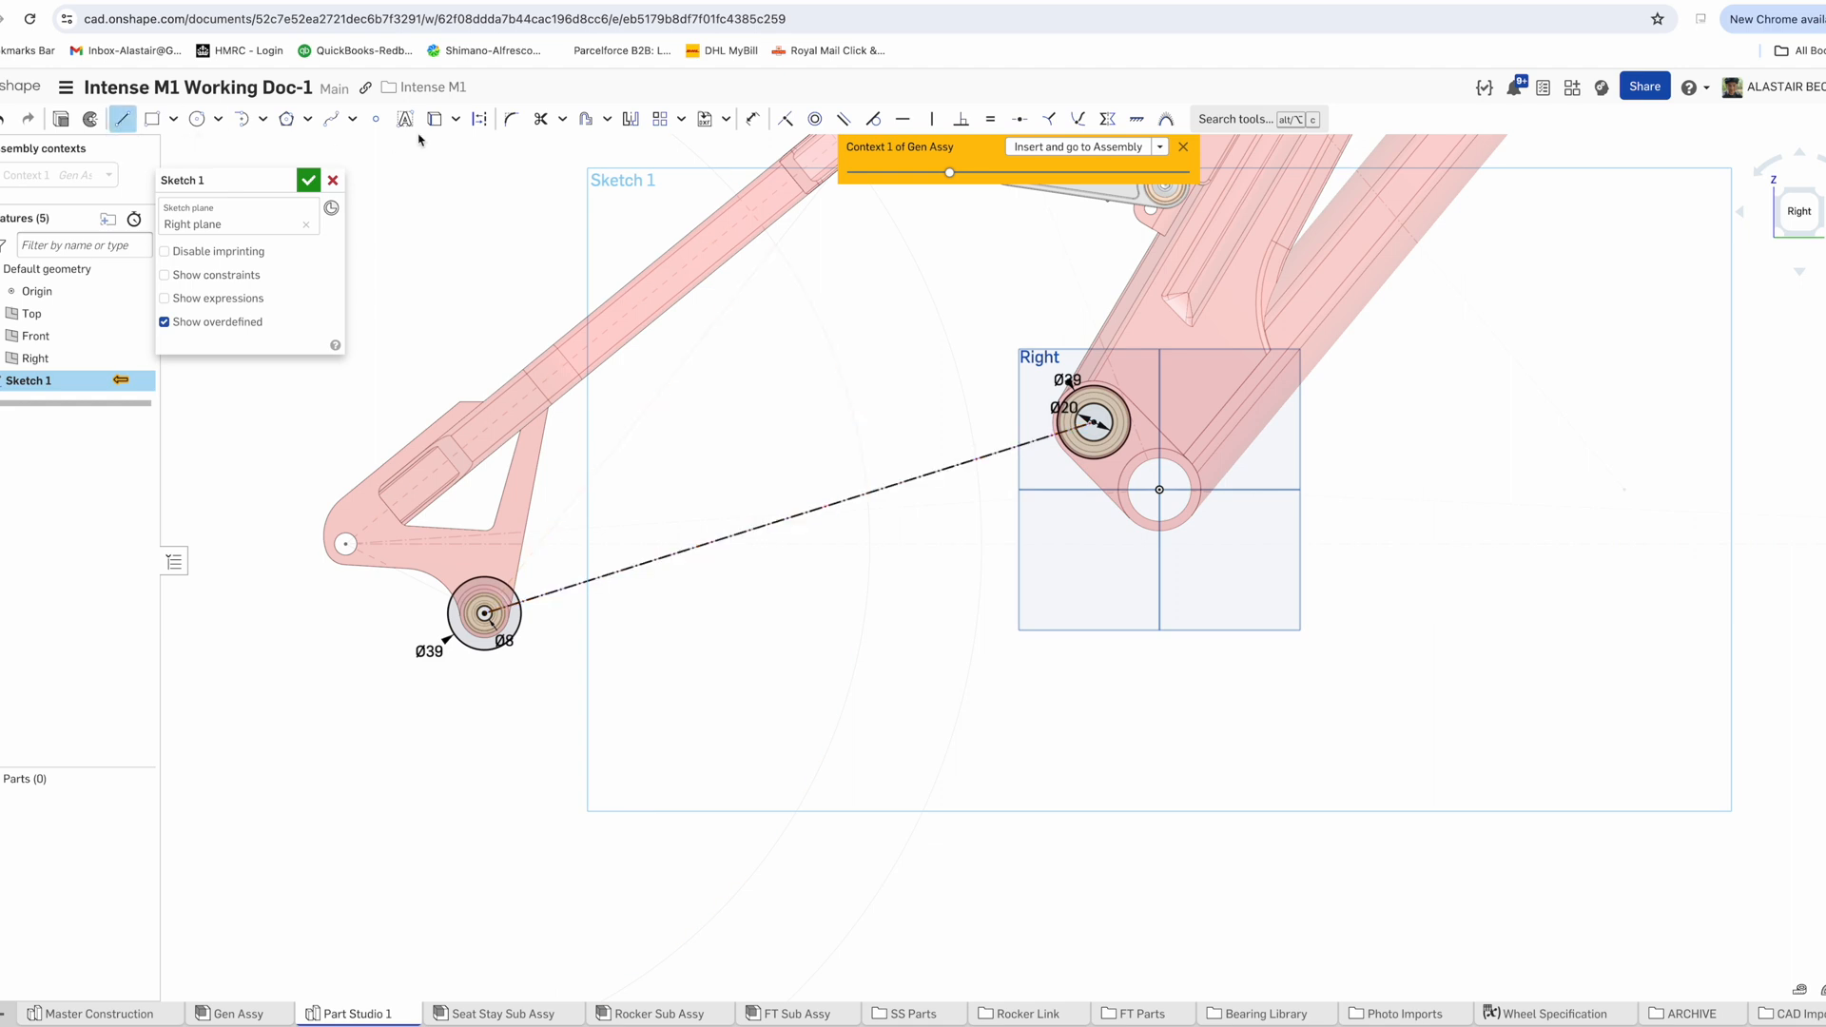
left_click(484, 613)
scroll(1009, 462, "up", 3)
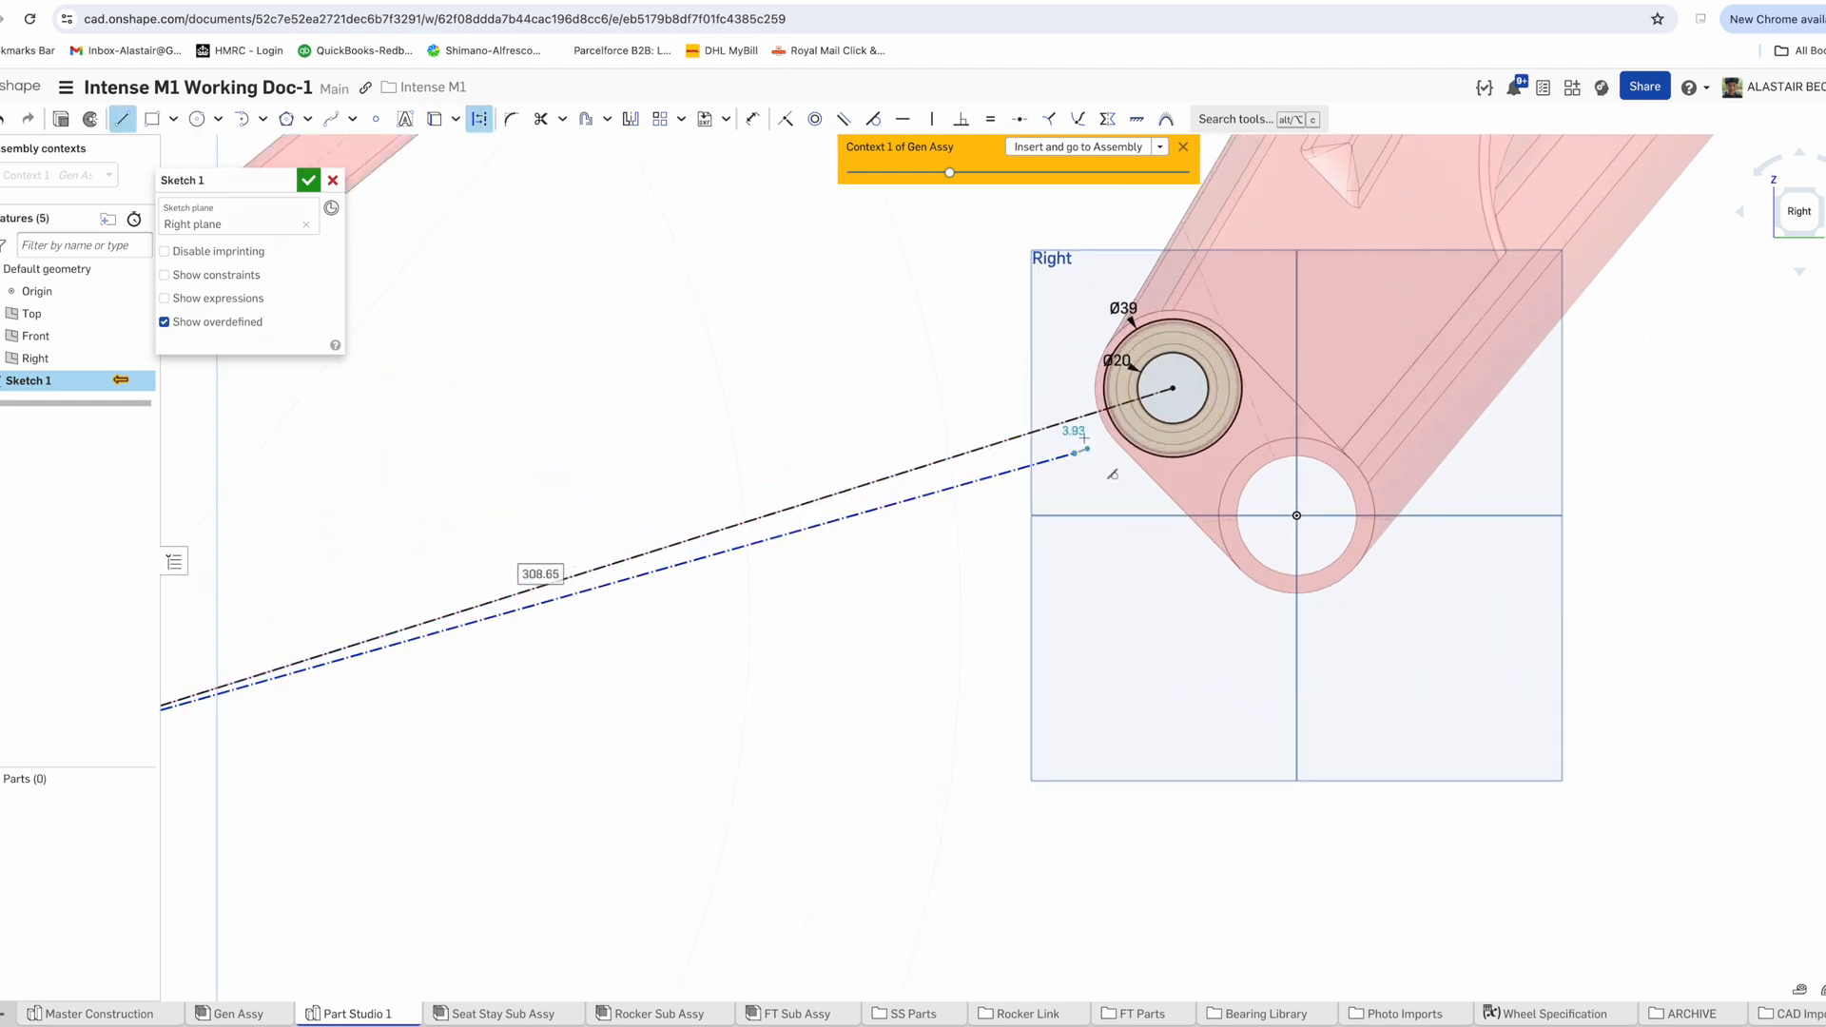
scroll(1041, 437, "down", 3)
scroll(1084, 463, "up", 2)
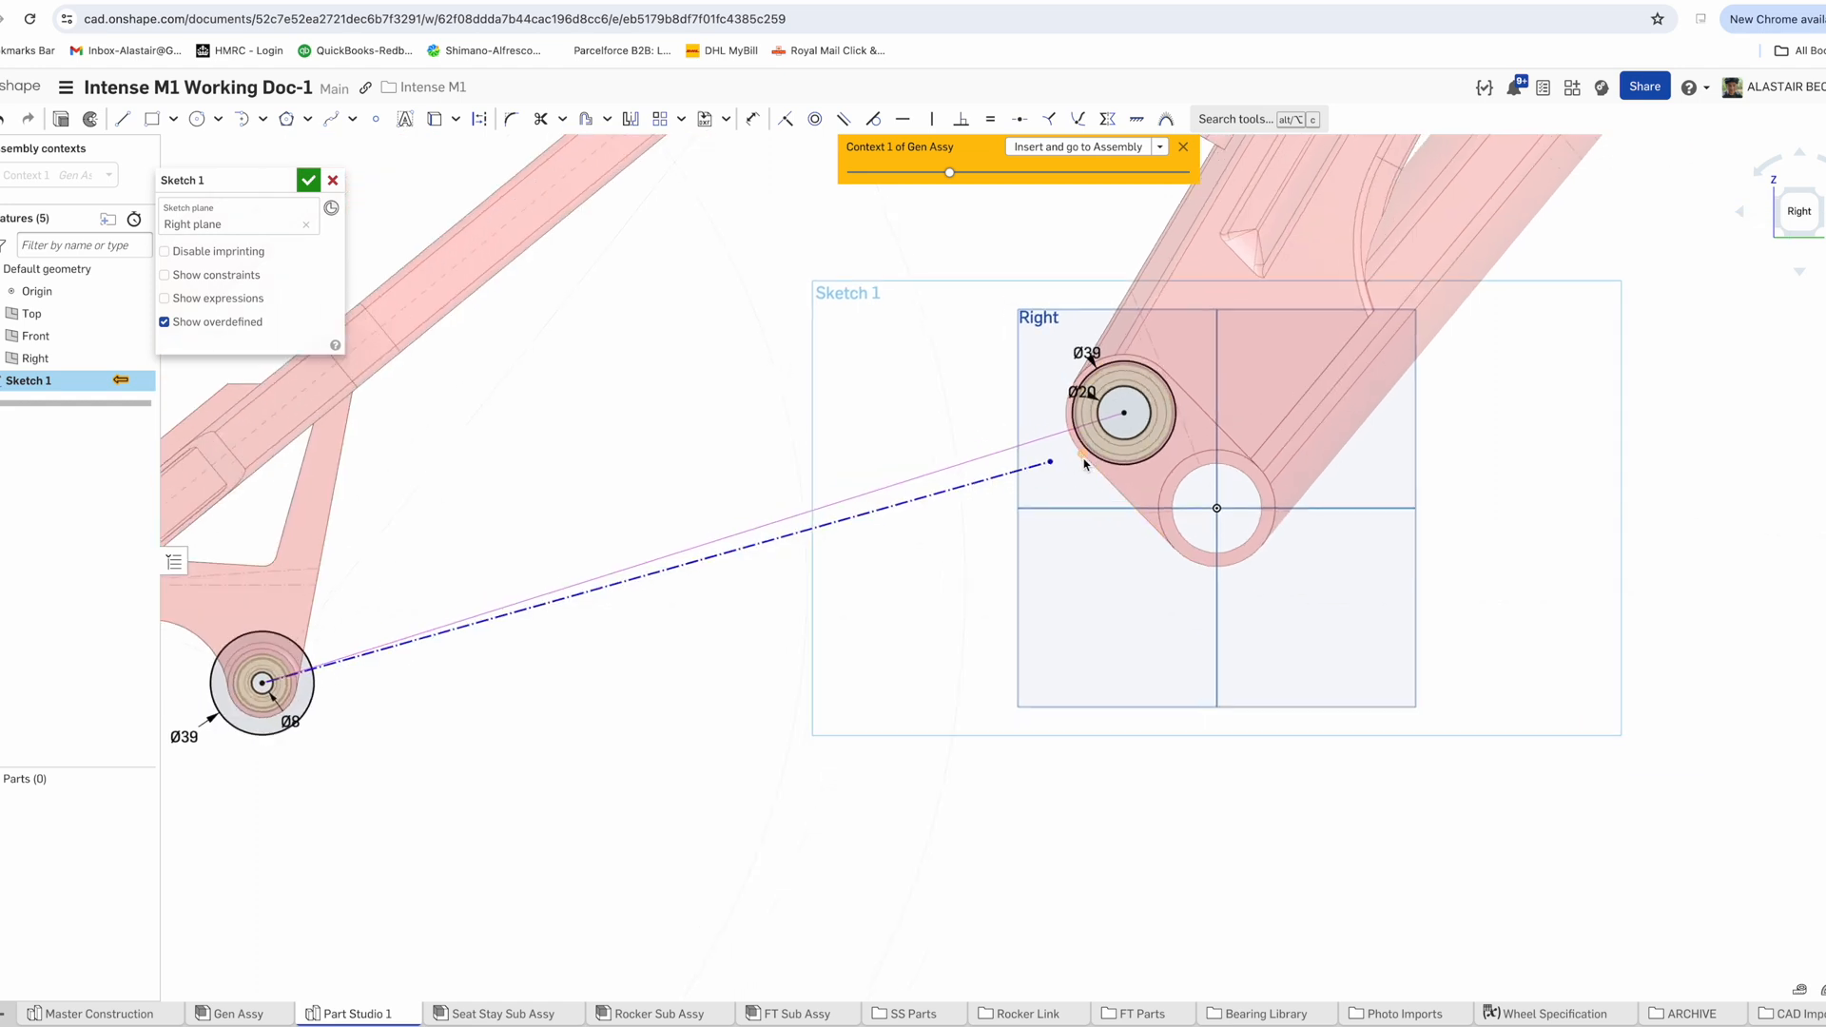
Add short construction lines perpendicular to the centreline at both pivots, offsetting its end 5 mm from the frame's main pivot centre
scroll(1051, 466, "up", 2)
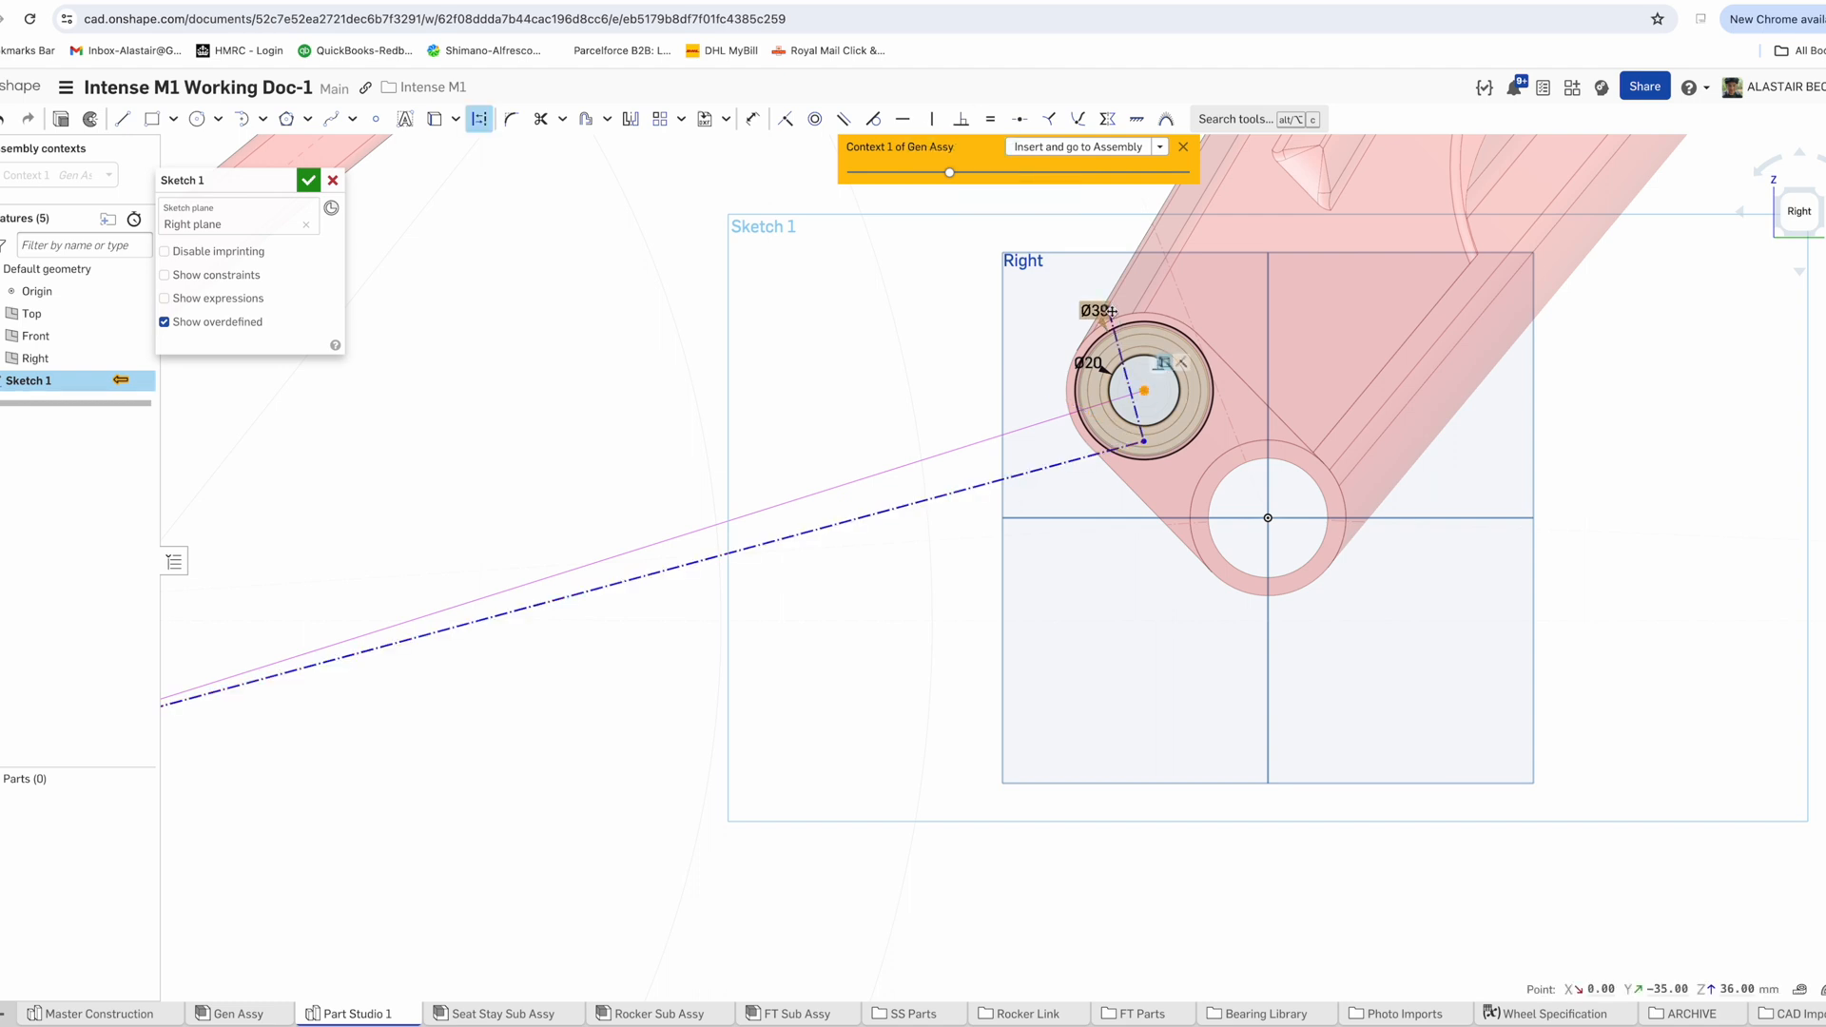
scroll(1151, 409, "up", 2)
left_click(1133, 403)
scroll(940, 387, "down", 5)
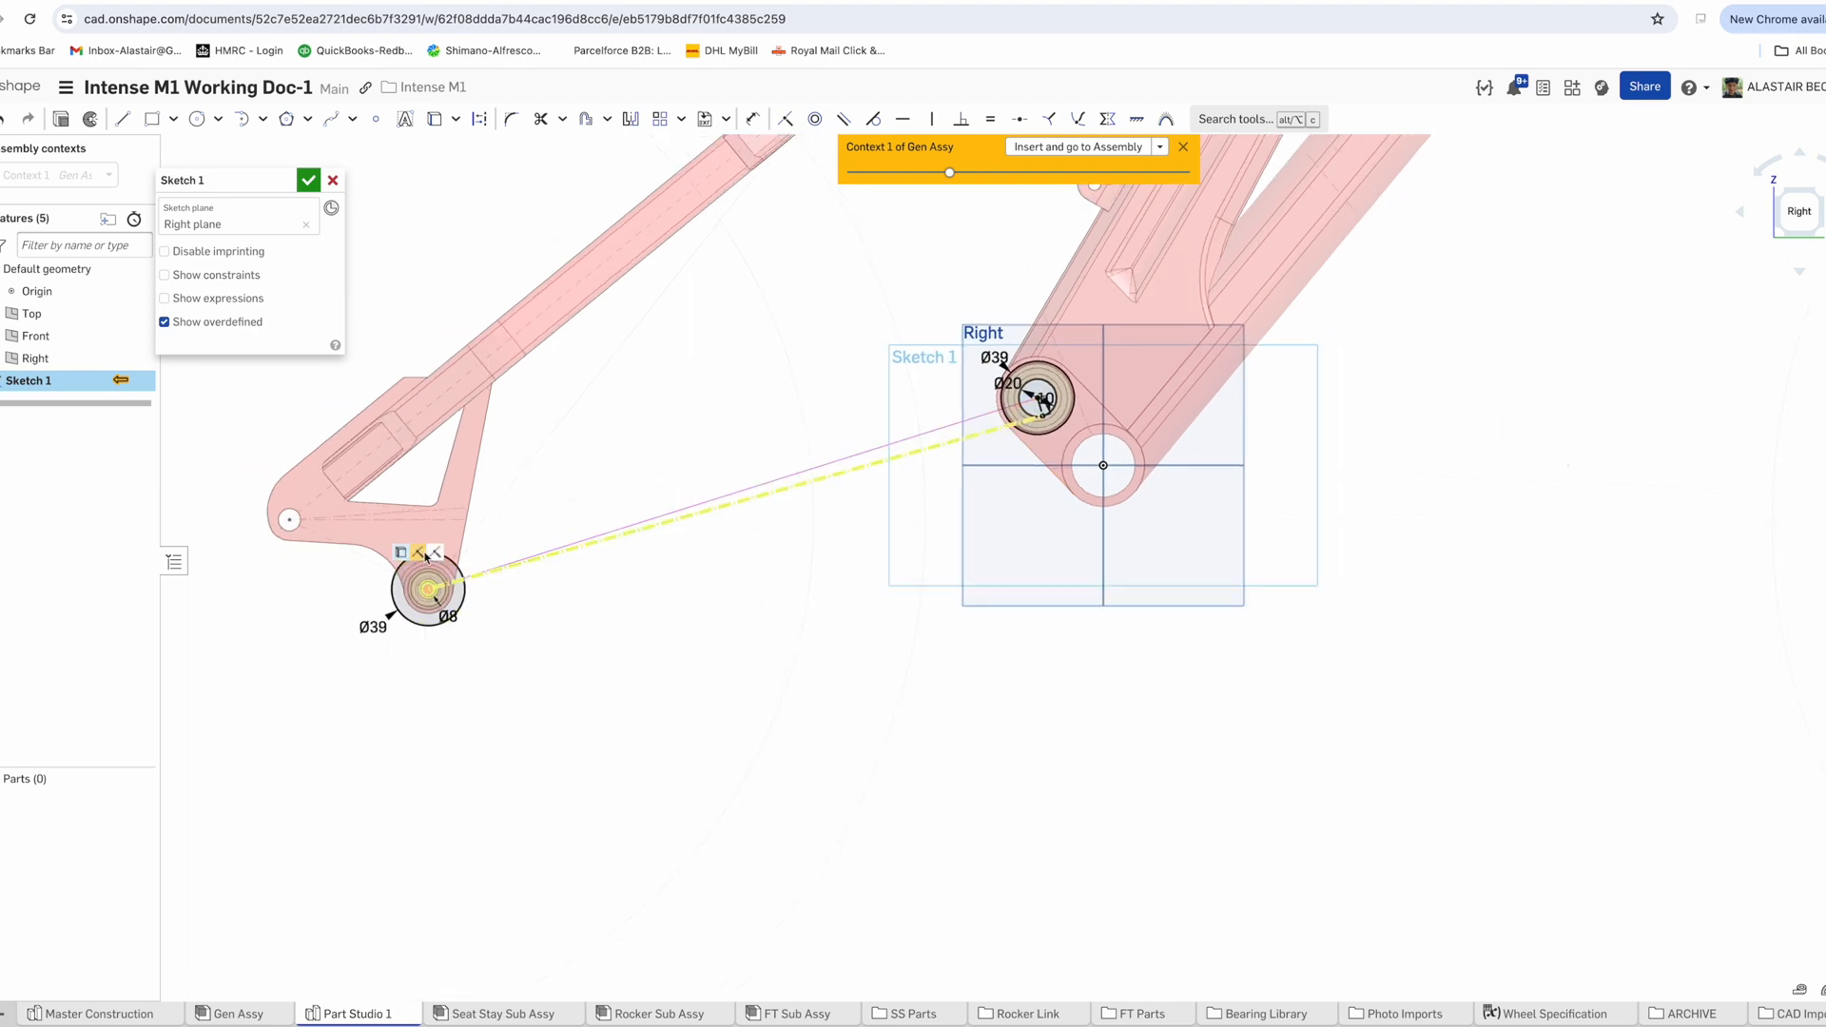
scroll(426, 561, "up", 5)
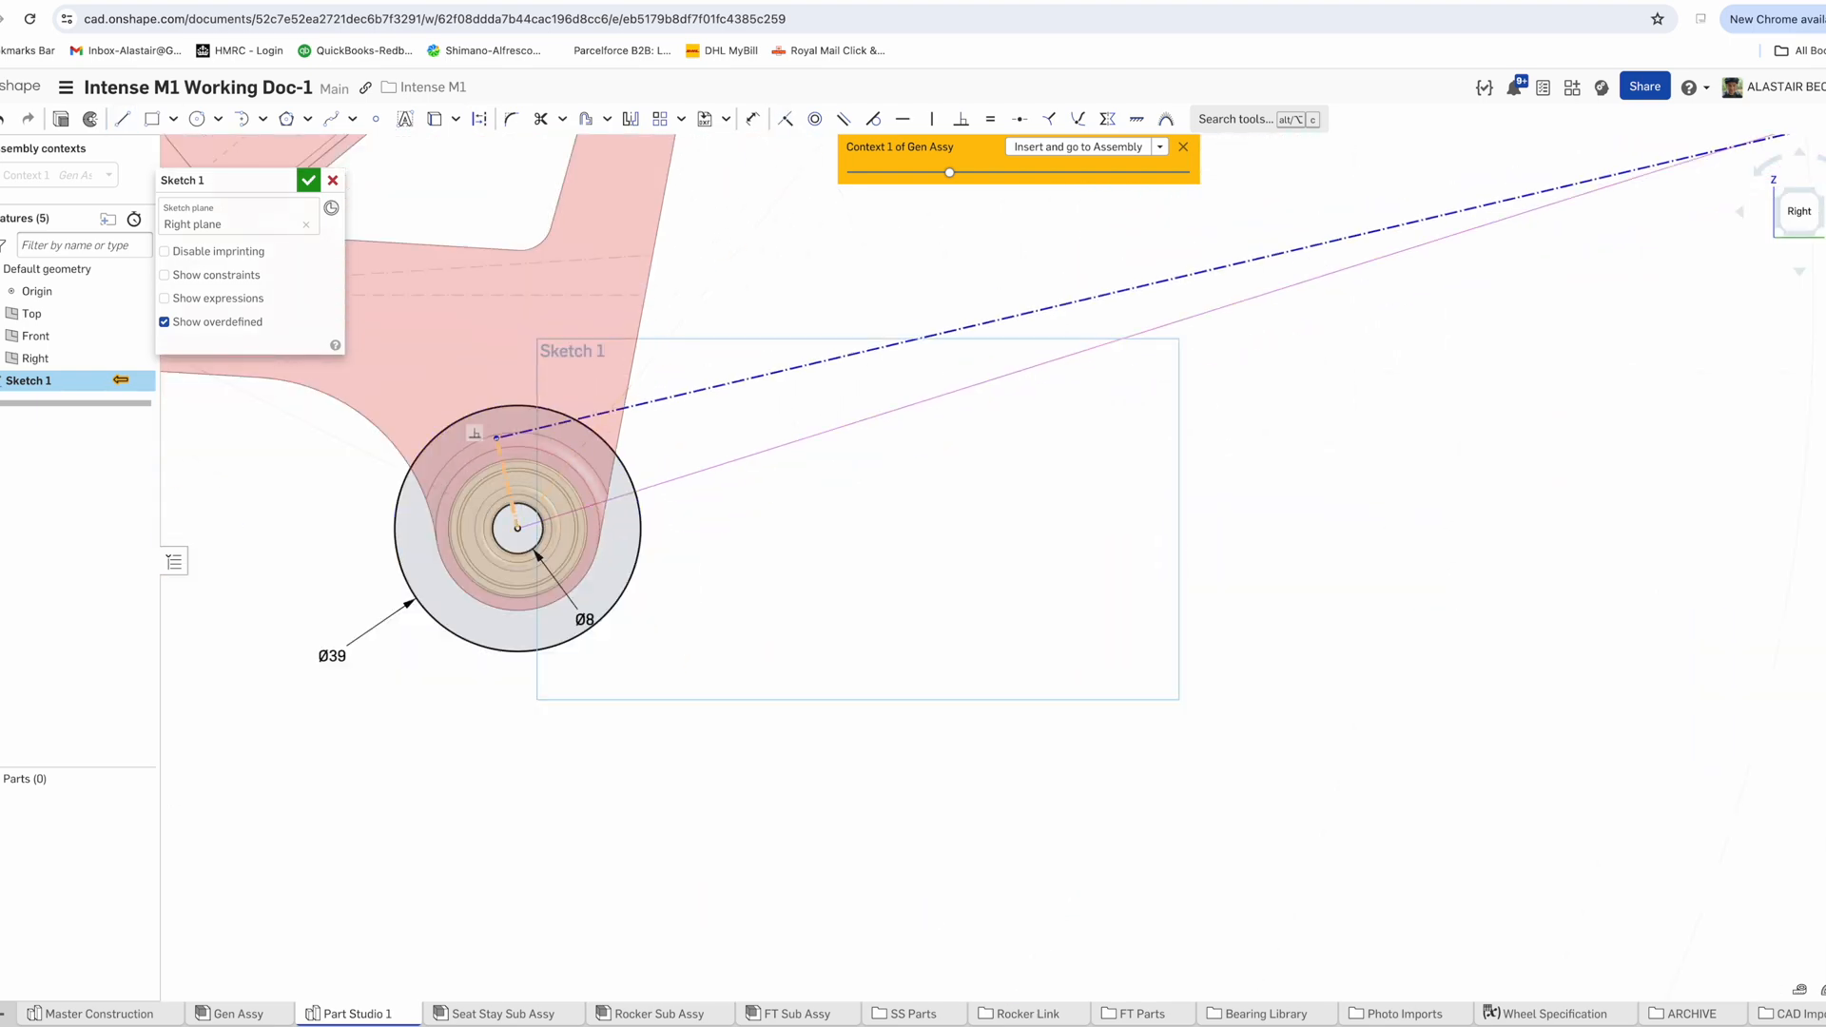
scroll(555, 449, "down", 5)
scroll(409, 513, "up", 3)
Draw a cross line perpendicular to the centreline near the dropout pivot and another near the frame's main pivot
left_click(469, 462)
left_click(498, 567)
scroll(1052, 343, "down", 3)
left_click(1015, 269)
left_click(1036, 363)
left_click(1004, 380)
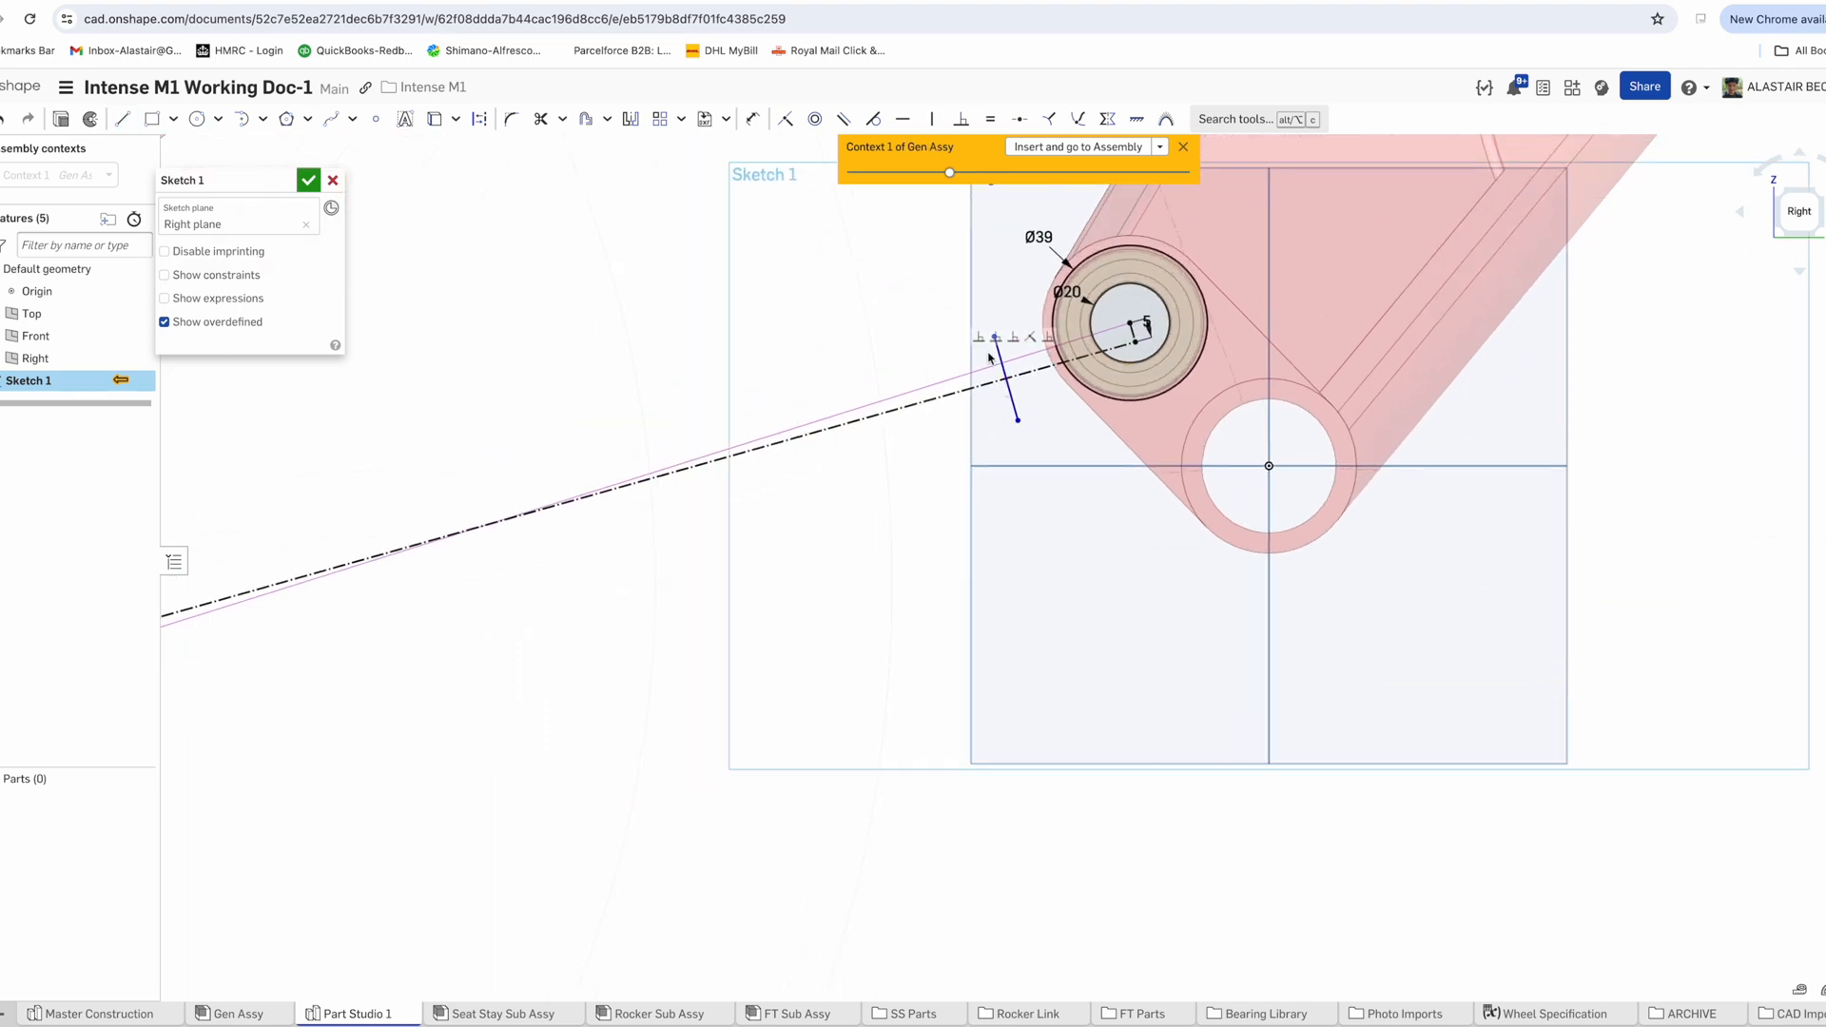
Connect the ends of the two cross lines with upper and lower edges to close the chain stay body
scroll(1005, 380, "down", 3)
key("l")
left_click(1168, 404)
scroll(1168, 404, "down", 3)
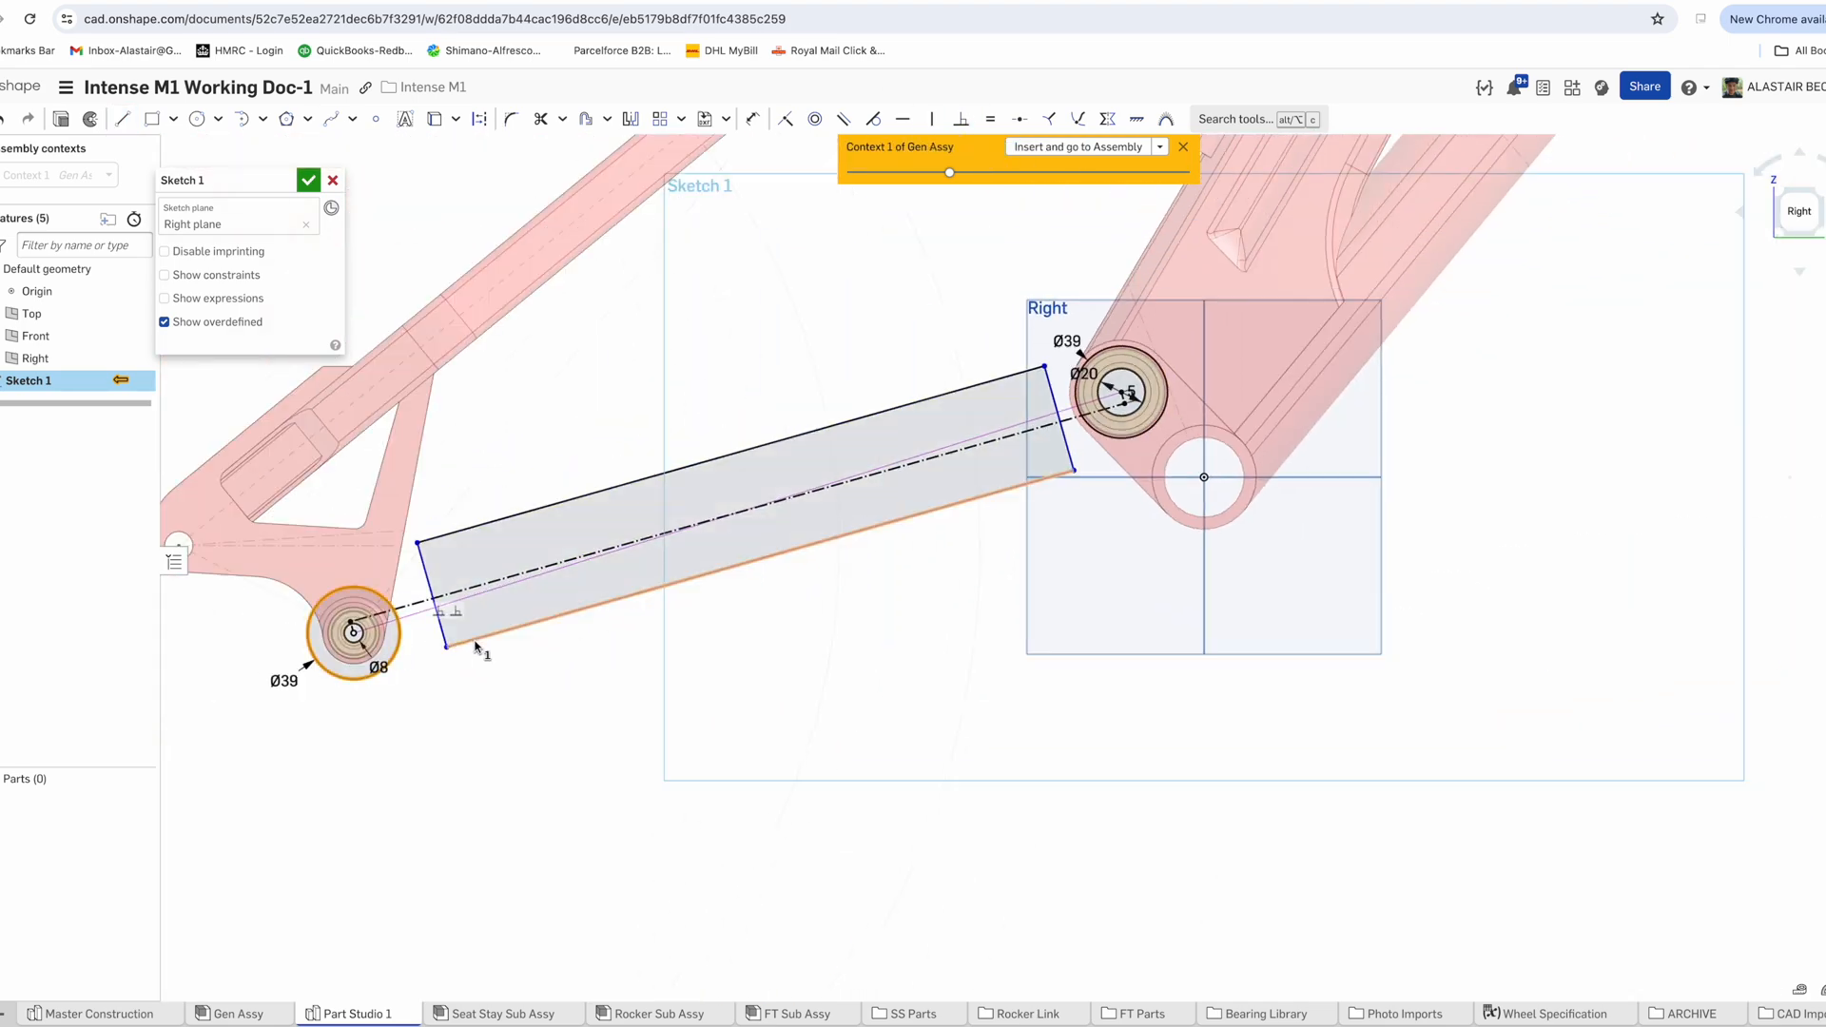
Draw lines from the chain stay body's corners that meet the 39 mm pivot circles tangentially
scroll(1046, 409, "up", 4)
left_click(123, 119)
left_click(949, 627)
left_click(1099, 530)
scroll(1099, 529, "down", 5)
left_click(819, 546)
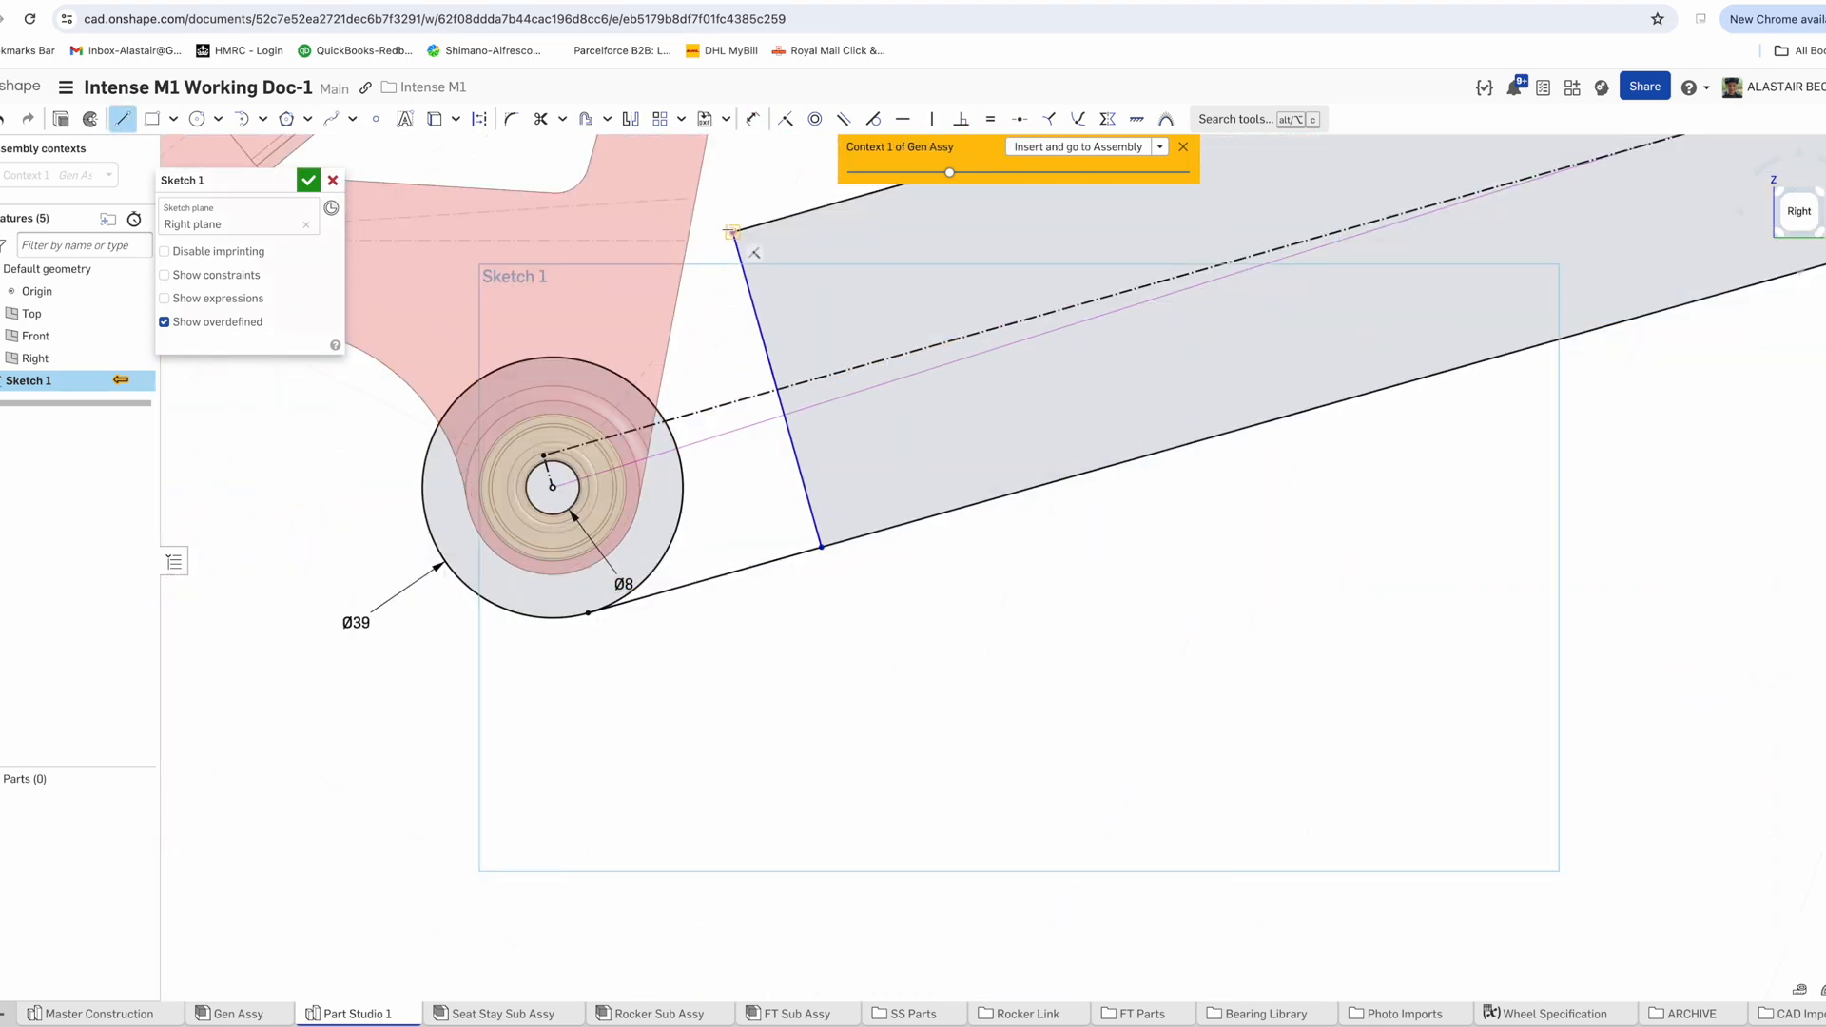
Shape the dropout end with arcs onto a 20 mm circle and set the rear cross line 40 mm from the pivot
left_click(484, 379)
scroll(801, 505, "down", 5)
double_click(628, 551)
type("39")
key("Return")
scroll(609, 532, "up", 3)
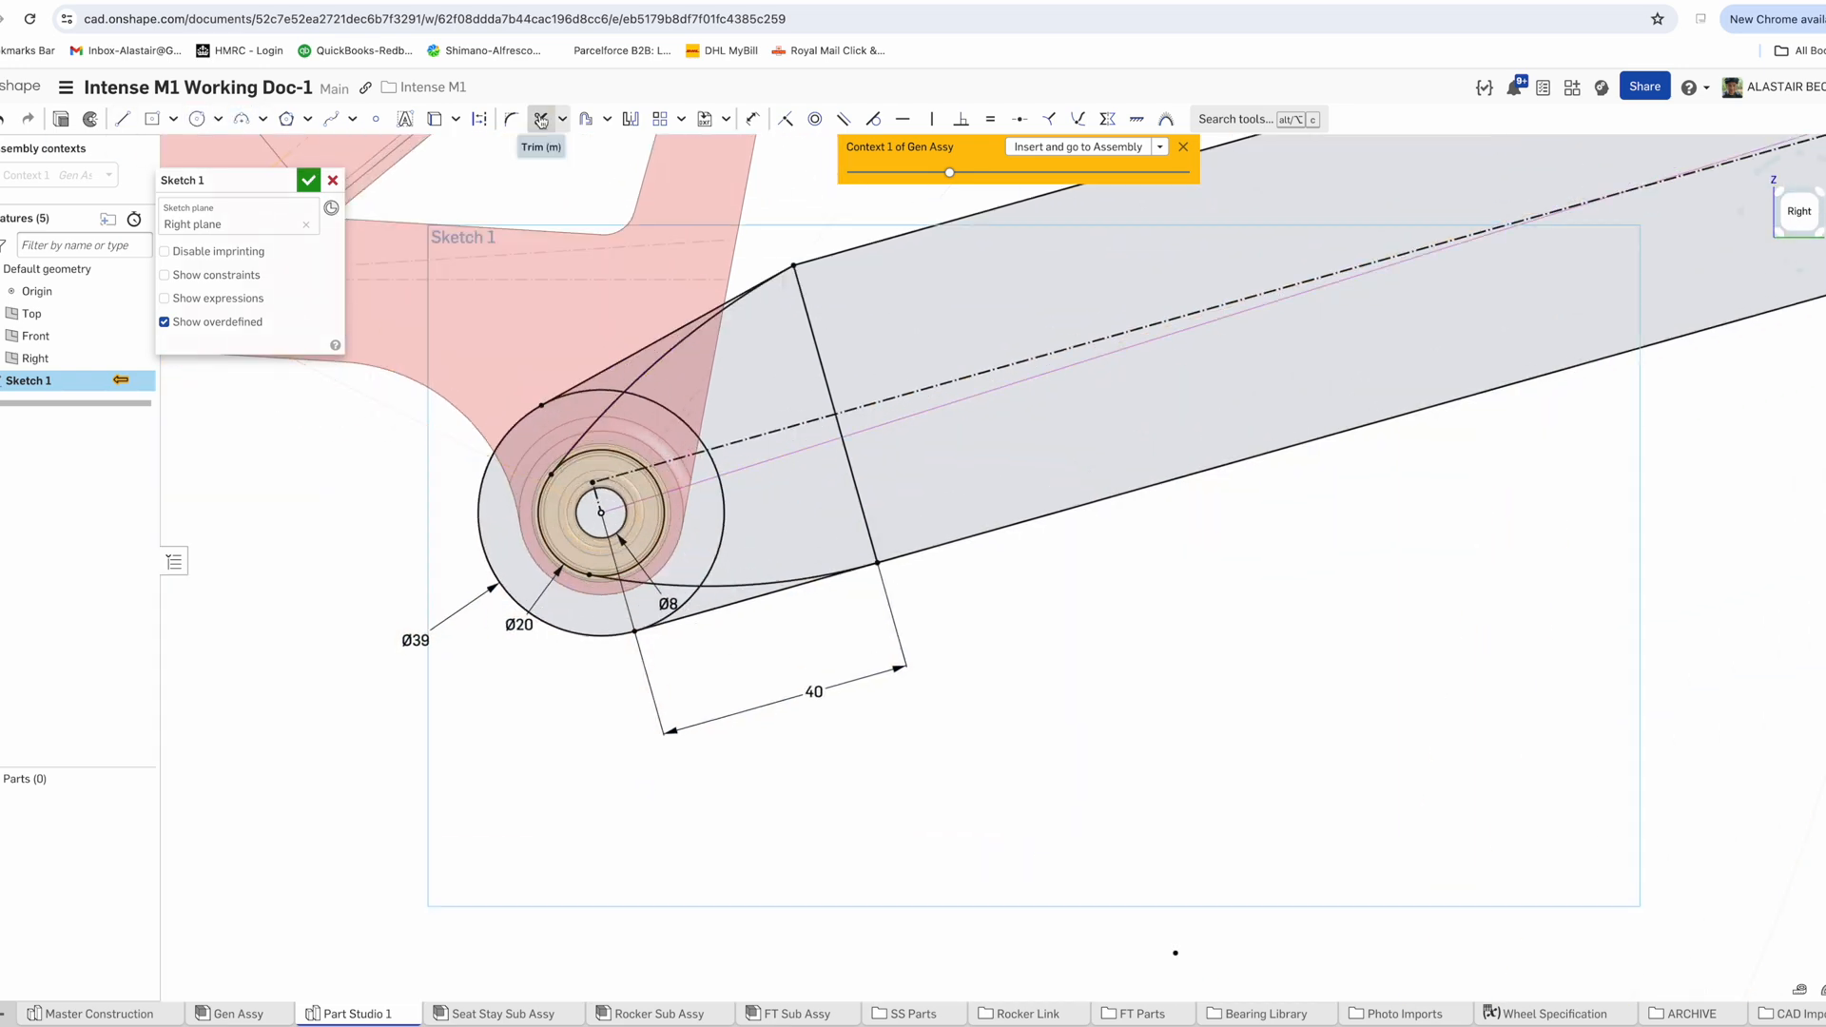
Trim the surplus outline at the dropout end and convert the 39 mm circle to construction geometry
left_click(541, 121)
left_click(756, 598)
type("q")
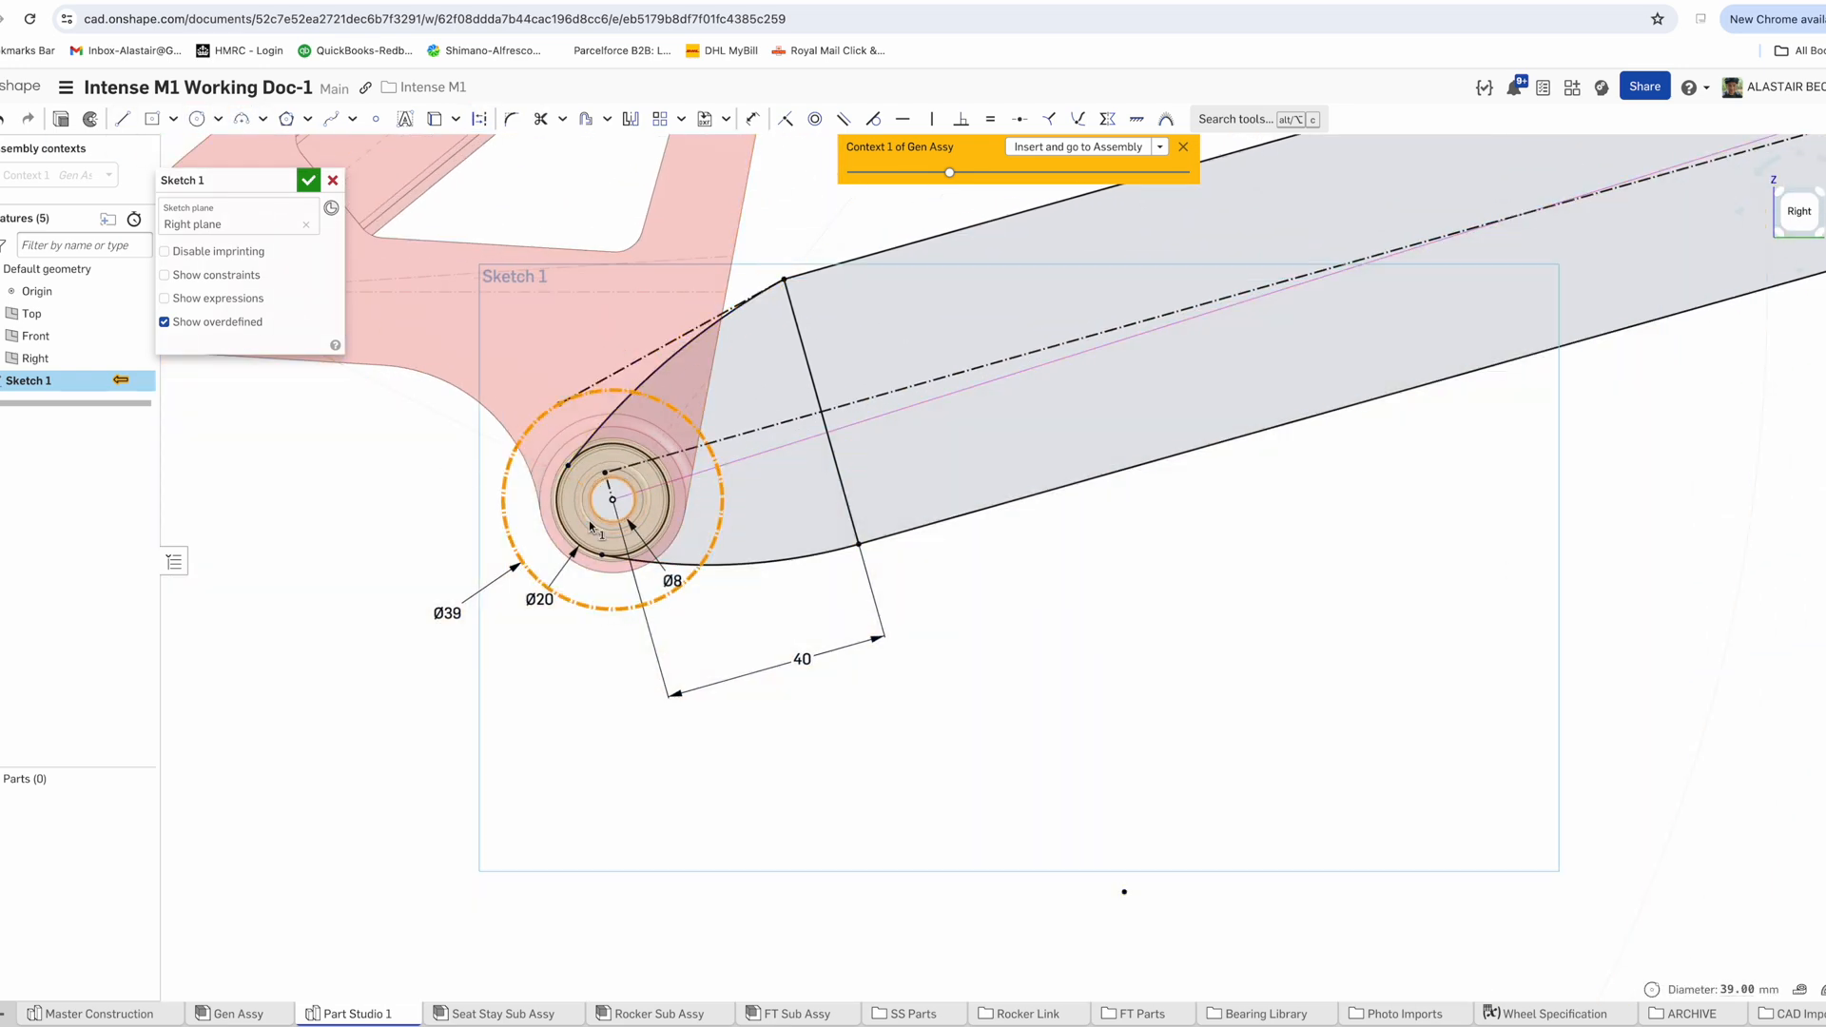
Add a further cross line to the chain stay body towards the main pivot, entering dimensions of 50 and 100 mm
type("50")
scroll(608, 513, "down", 5)
left_click(123, 118)
left_click(752, 119)
type("100")
Finish the sketch and rename it Chain Stay Side Profile
left_click(308, 179)
type("Chain Stay Side Profile")
key("Return")
scroll(673, 689, "down", 5)
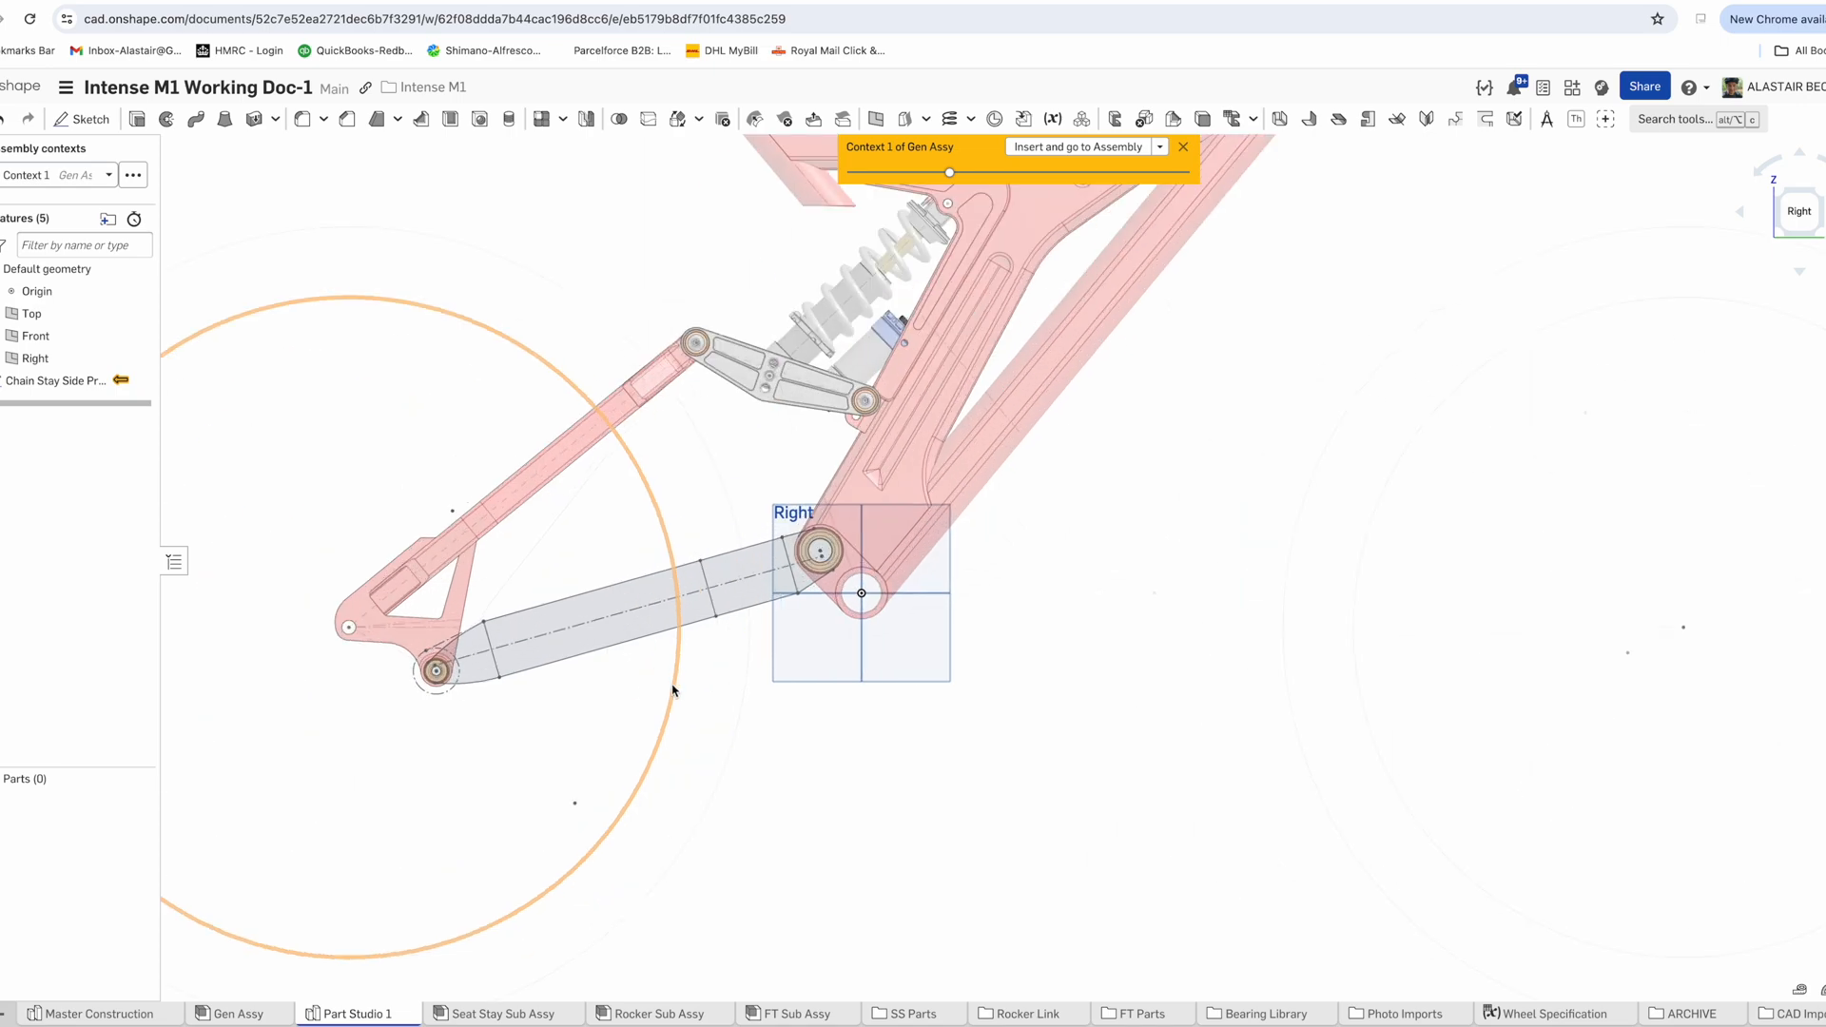
Create a plane through the chain stay profile's centreline and start a new sketch on it
scroll(673, 689, "up", 3)
left_click(876, 119)
left_click(618, 595)
right_click_drag(723, 666, 818, 704)
left_click(82, 119)
left_click(25, 403)
scroll(868, 546, "down", 5)
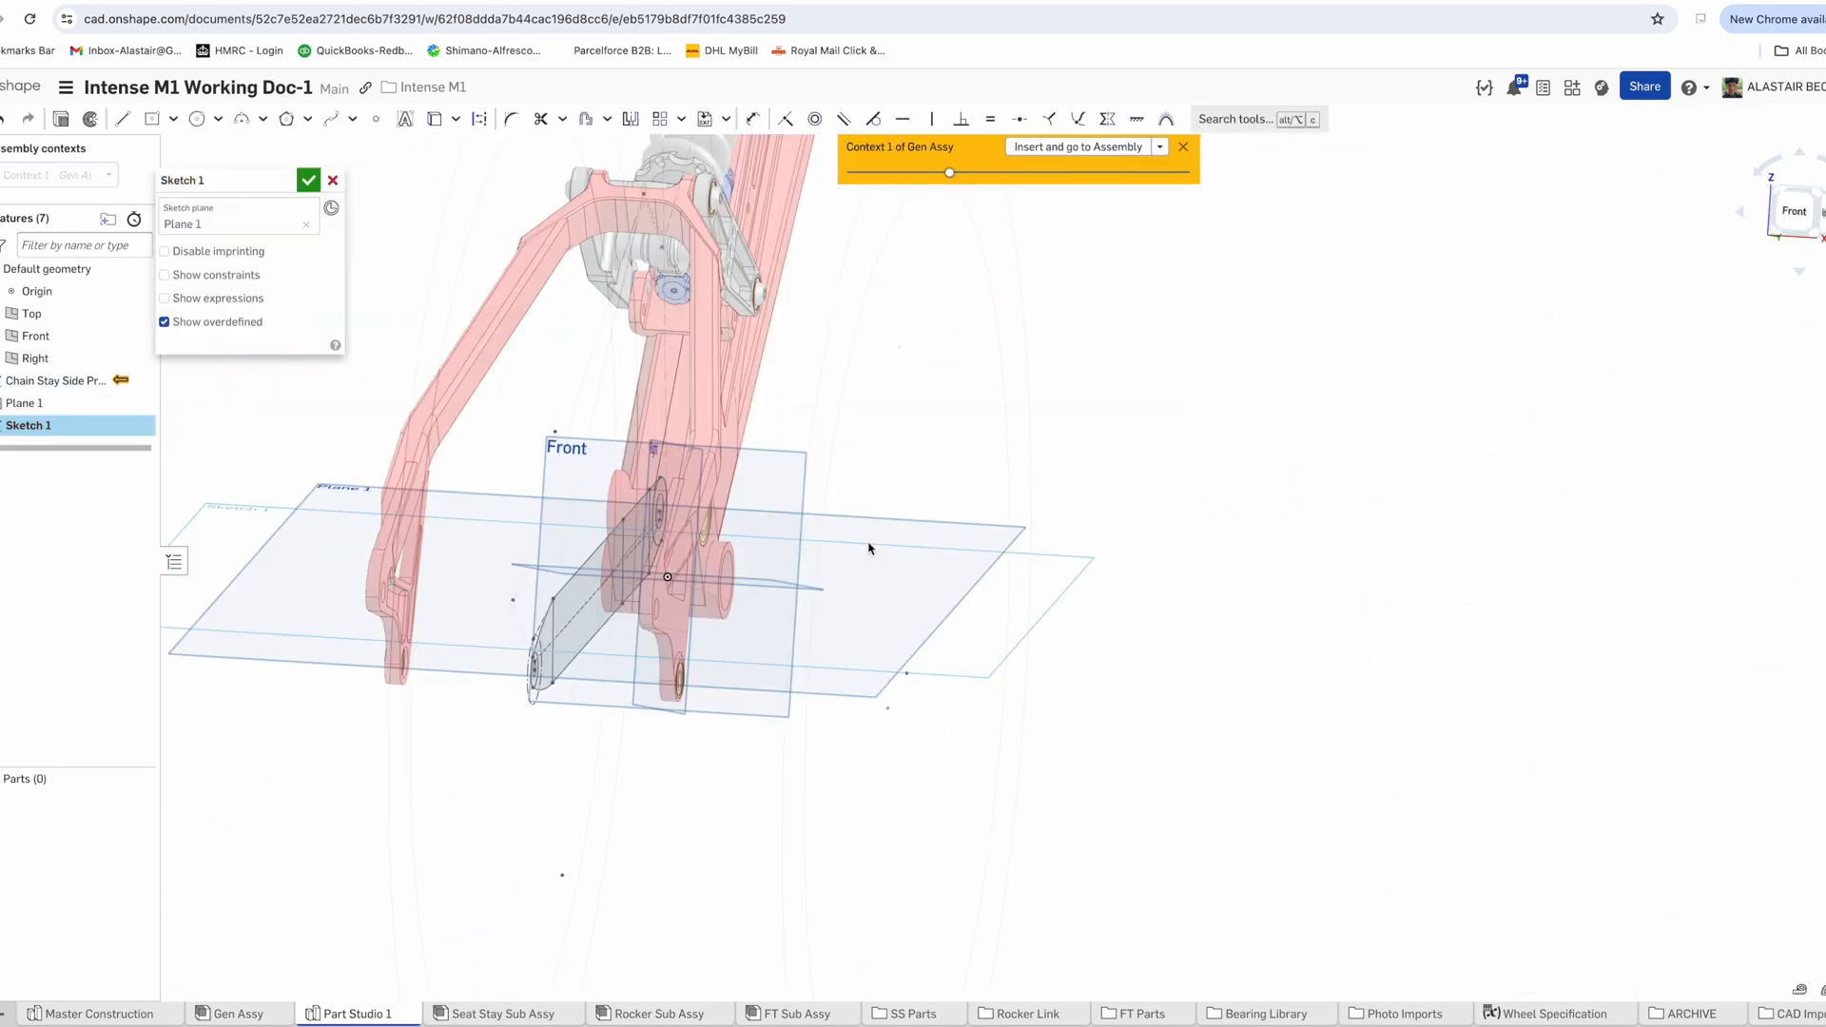
Draw a construction line from the frame's centre plane to the dropout's inner face and start dimensioning the clearance there
left_click(123, 119)
left_click(479, 119)
scroll(618, 742, "up", 5)
left_click(753, 119)
left_click(793, 745)
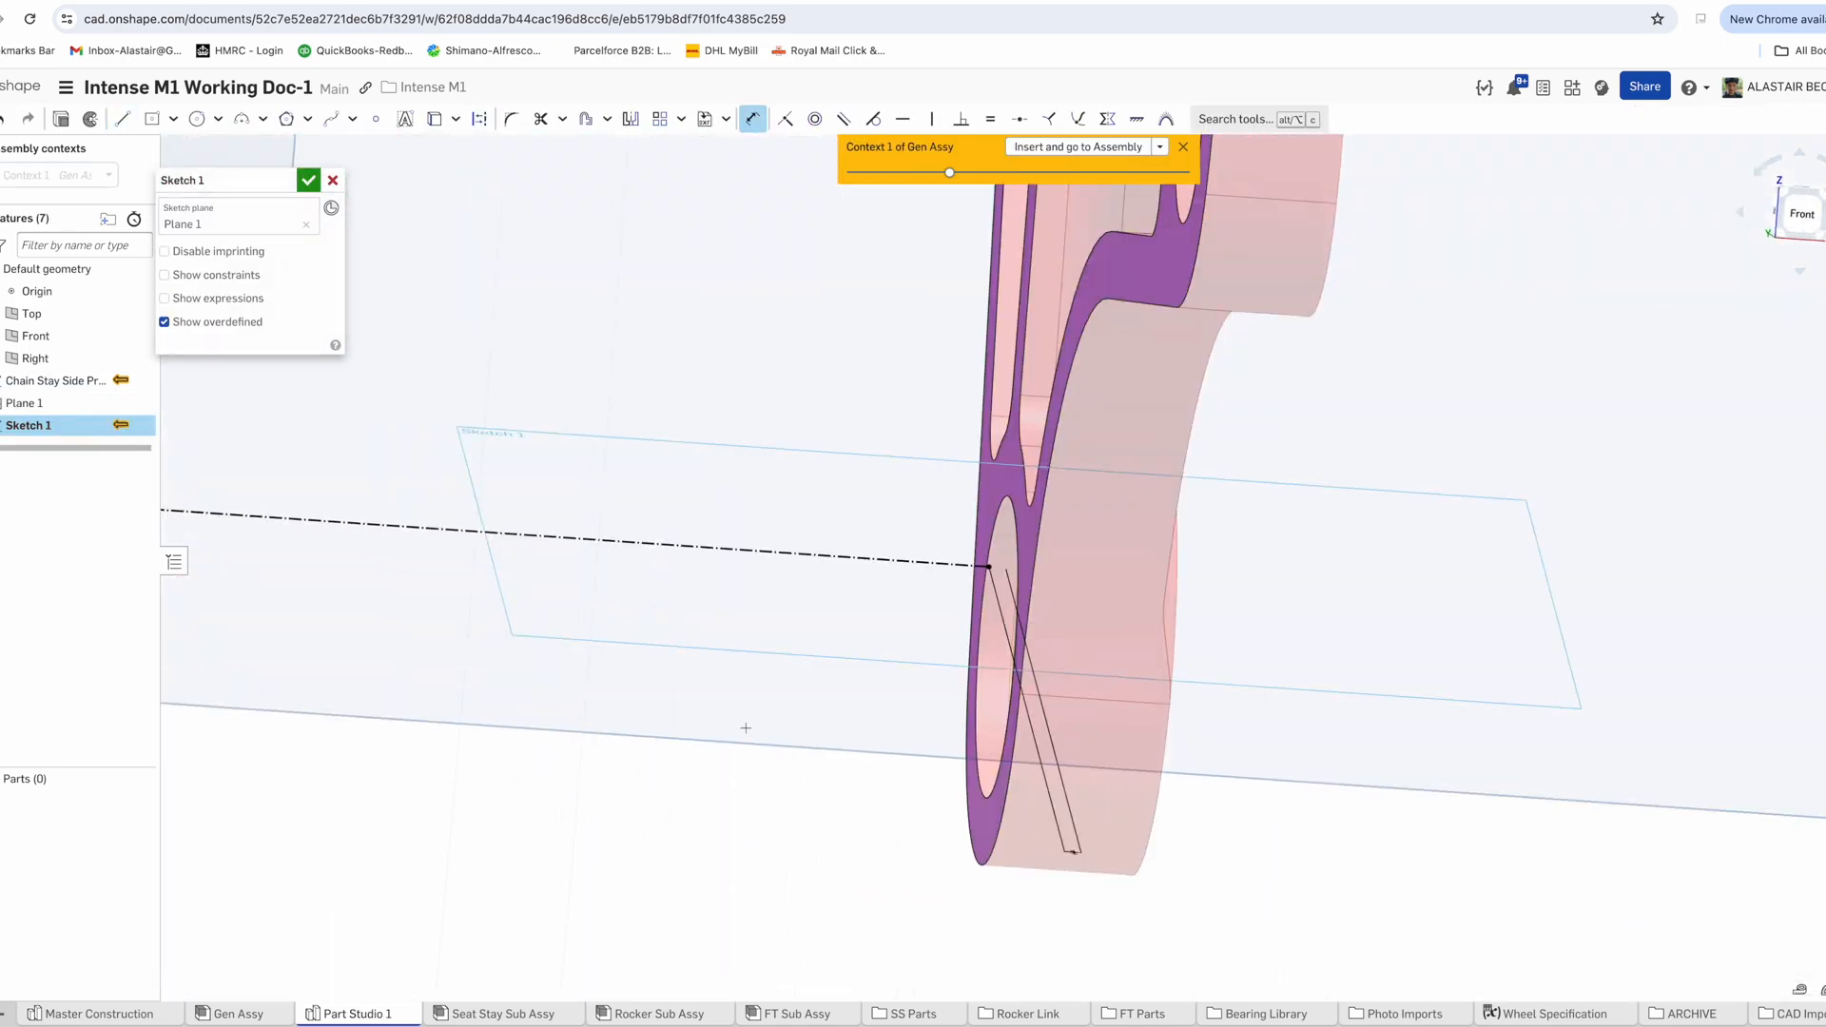
Draw the stepped chain stay outline inside the dropout and set the step's width to 8 mm
scroll(745, 728, "down", 8)
right_click_drag(746, 728, 656, 721)
key("n")
left_click(123, 119)
left_click(918, 783)
left_click(918, 852)
left_click(876, 852)
left_click(1060, 465)
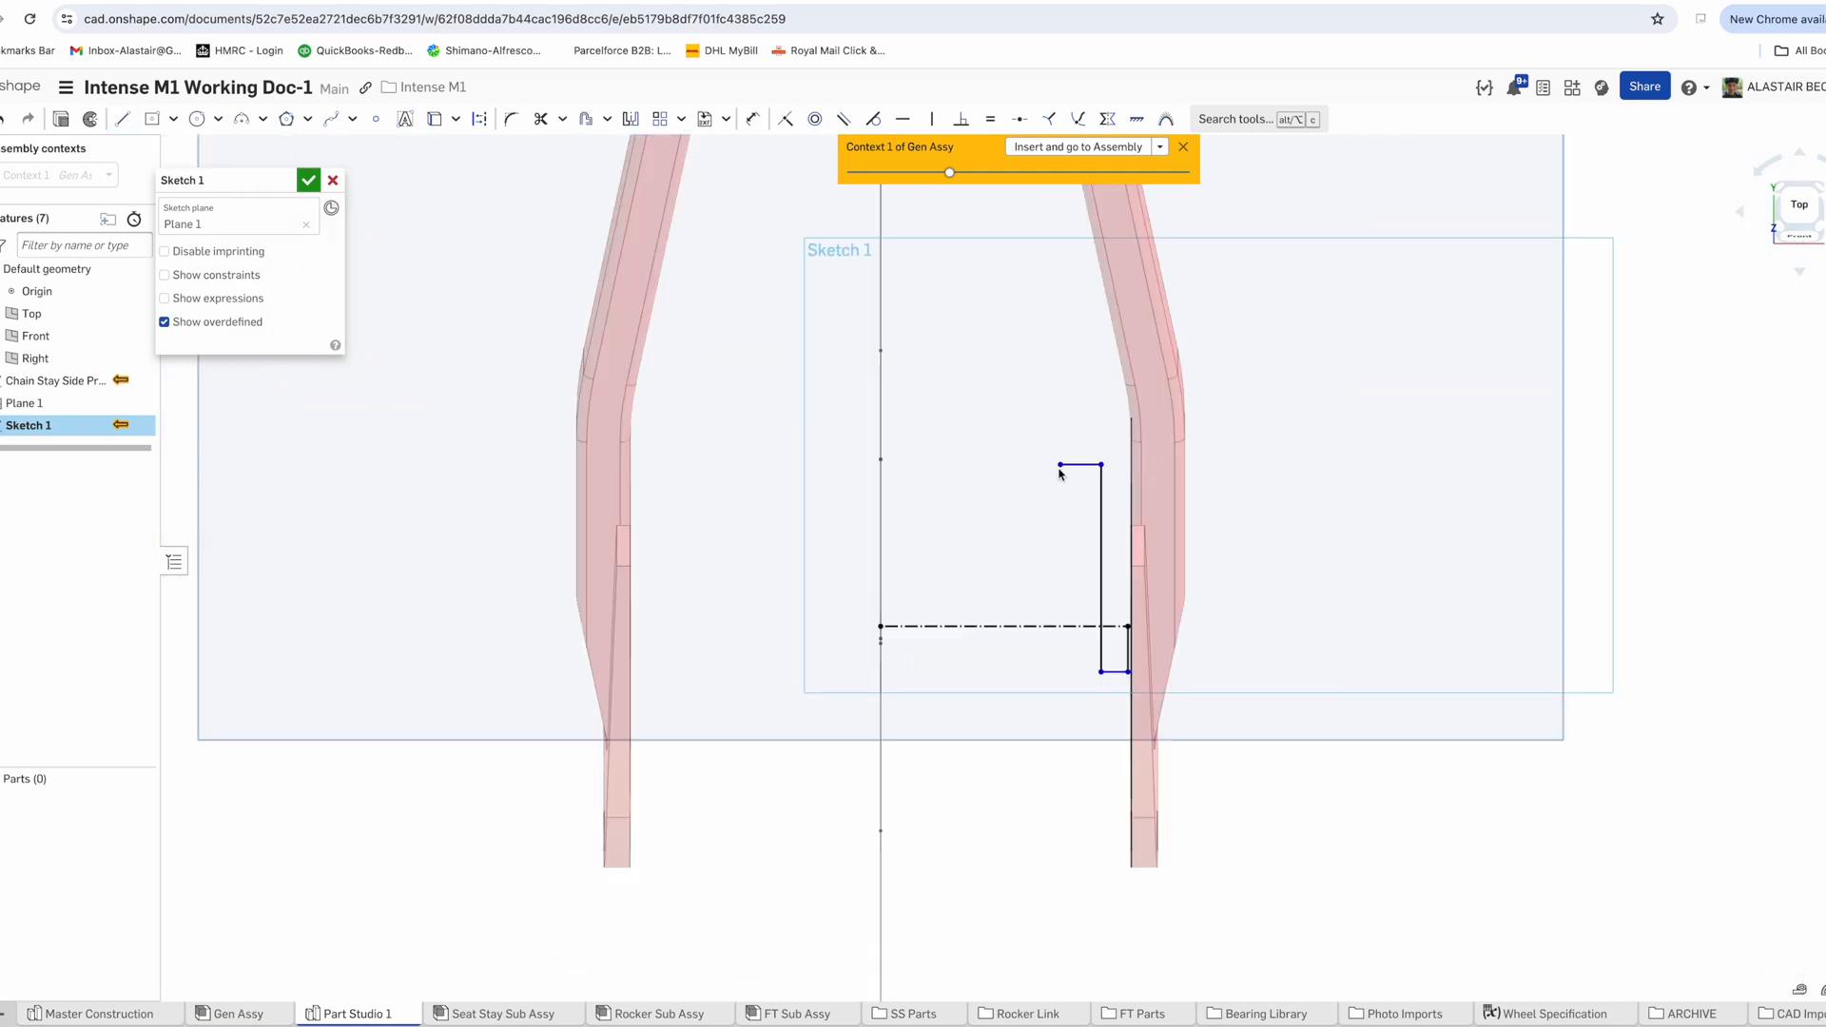
left_click(753, 119)
type("8")
key("Return")
Add construction lines from the centre plane to the stepped outline's corners and draw an outer edge along the dropout's inner face
left_click(123, 119)
left_click(480, 119)
right_click_drag(1265, 437, 1418, 416)
scroll(1117, 623, "up", 6)
scroll(935, 496, "down", 8)
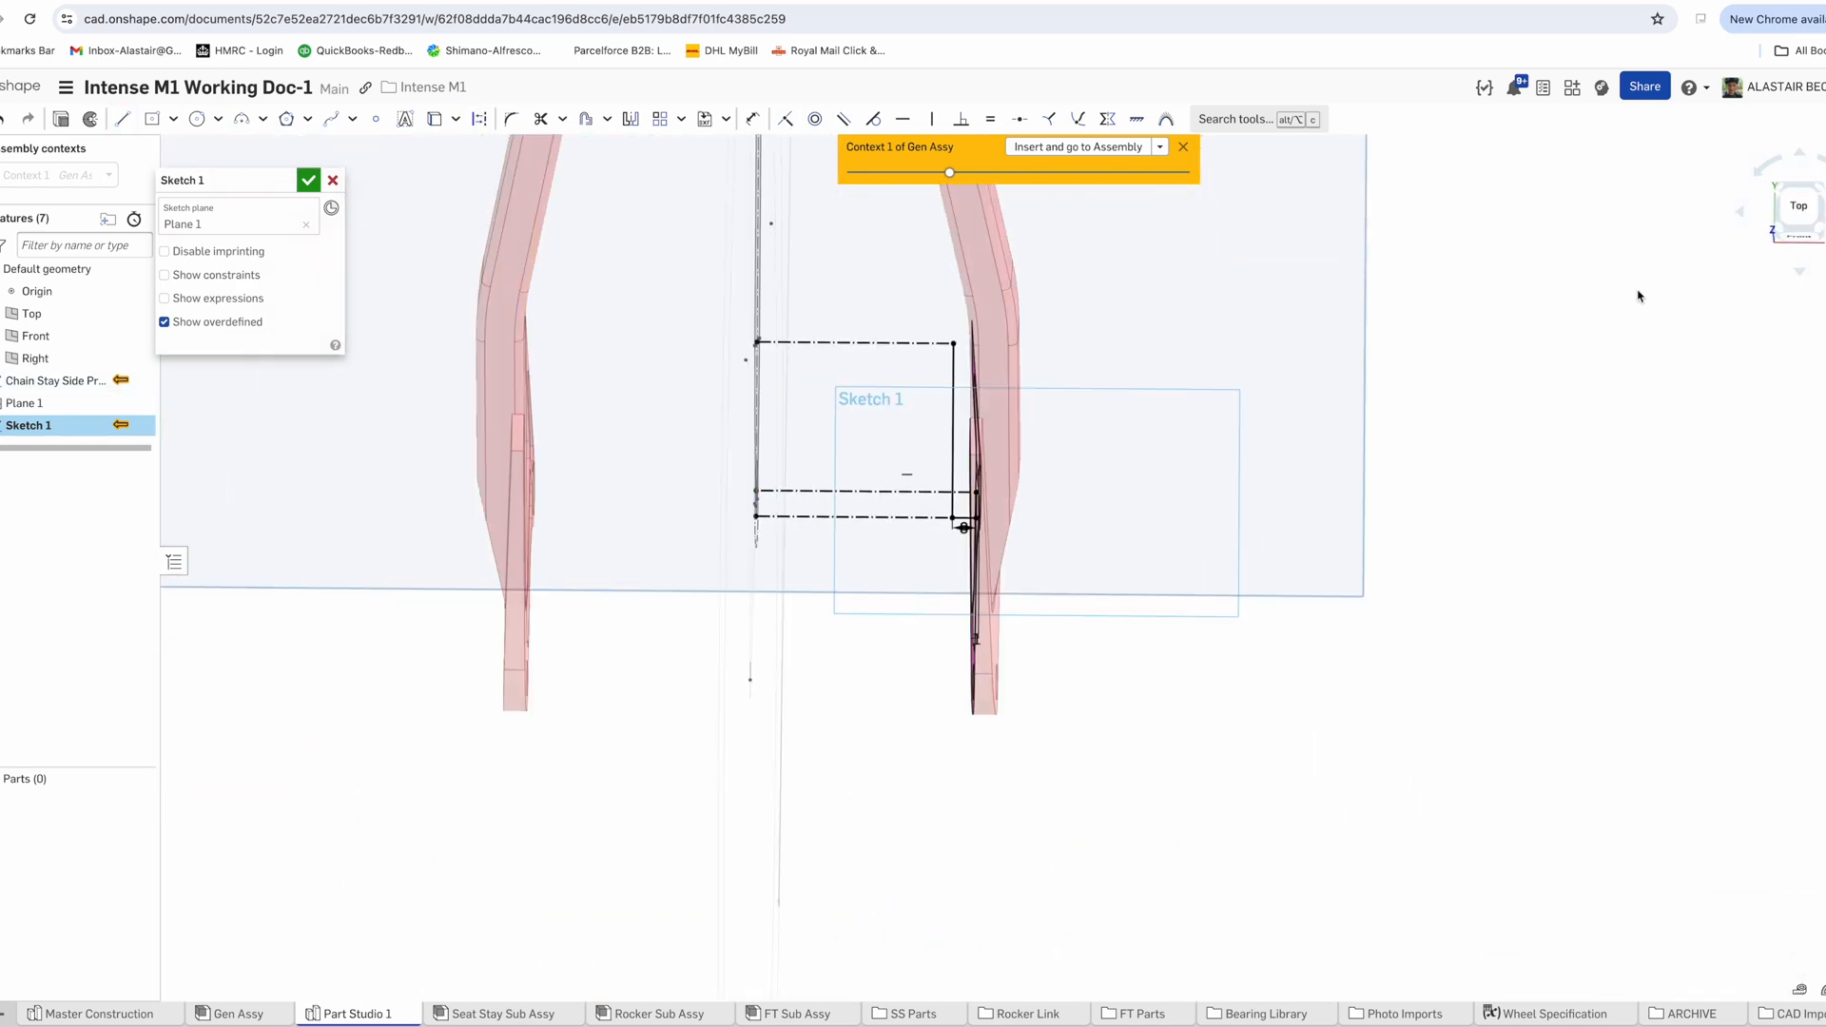
key("n")
scroll(903, 689, "up", 5)
left_click(123, 119)
left_click(859, 660)
left_click(860, 343)
scroll(794, 880, "down", 8)
Draw a 61 mm circle on the centre axis behind the main pivot and constrain it to the seat stay bridge
left_click(197, 119)
left_click(677, 398)
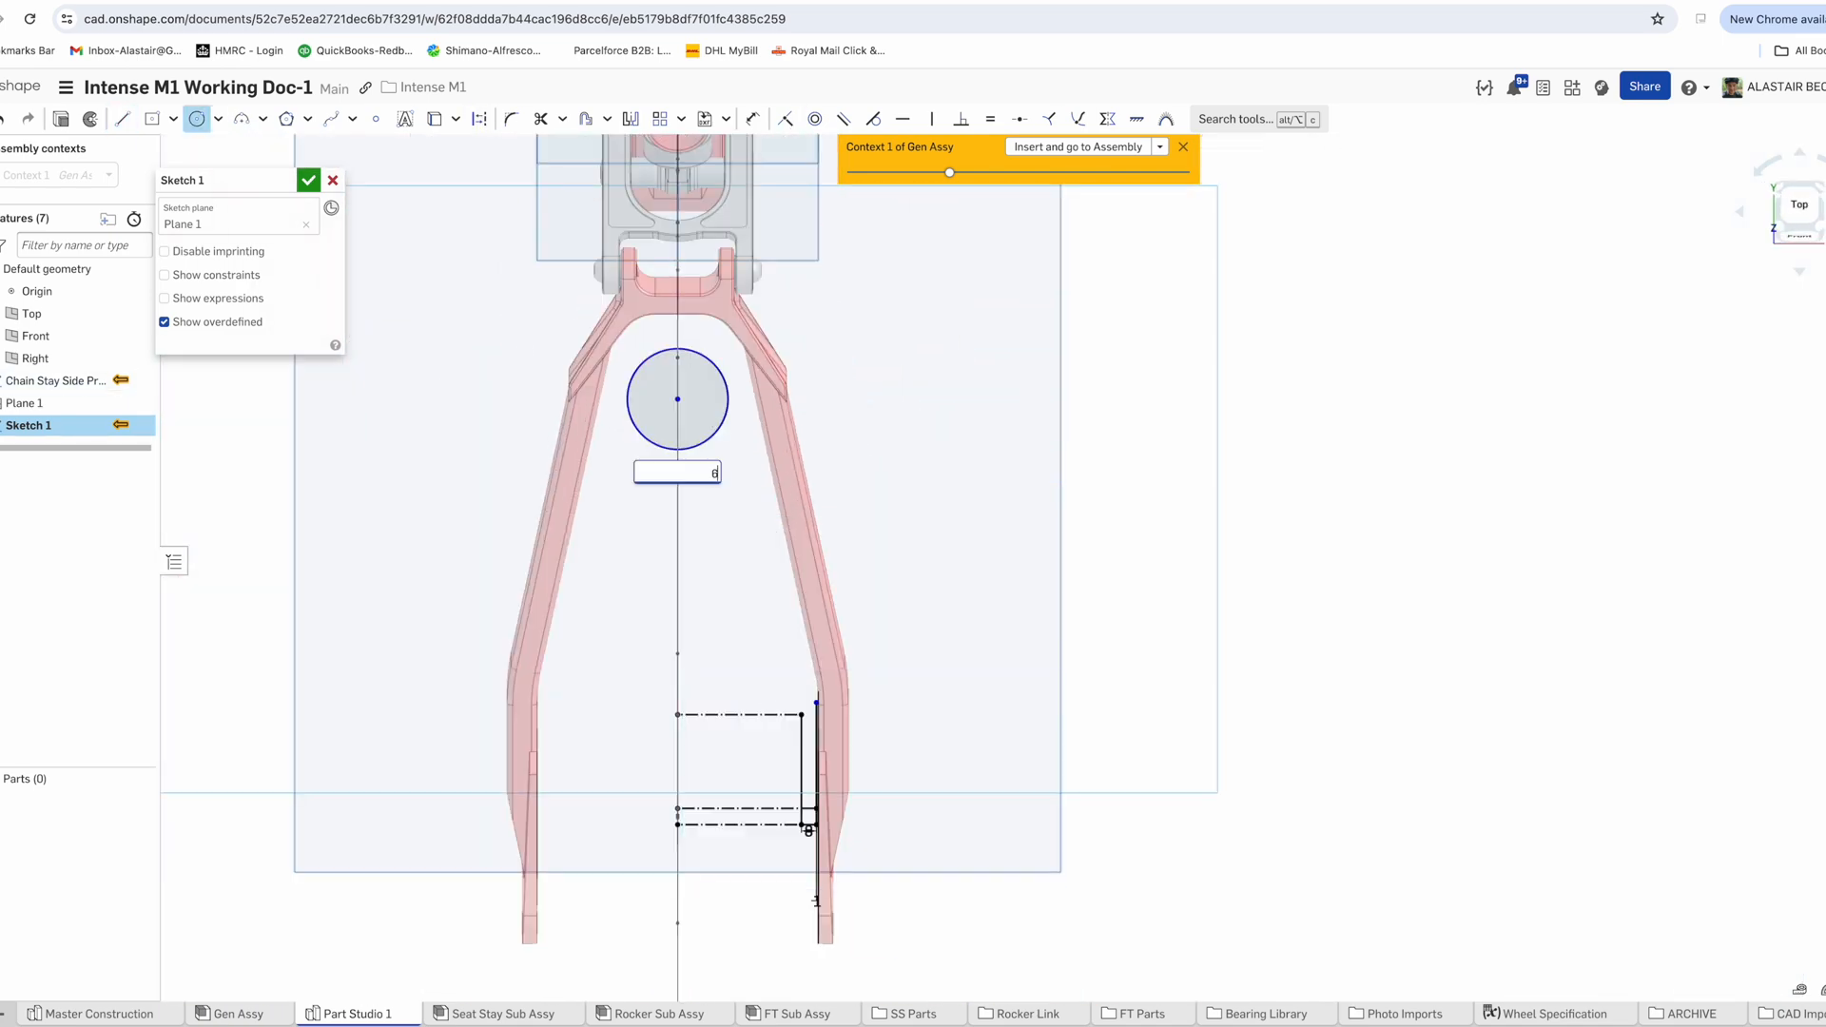
key("BackSpace")
type("1")
key("Return")
right_click_drag(960, 532, 856, 456)
left_click(785, 119)
key("n")
Draw a construction line from the centre axis at the main pivot and set a 1 mm offset
left_click(123, 119)
right_click_drag(1303, 532, 1321, 570)
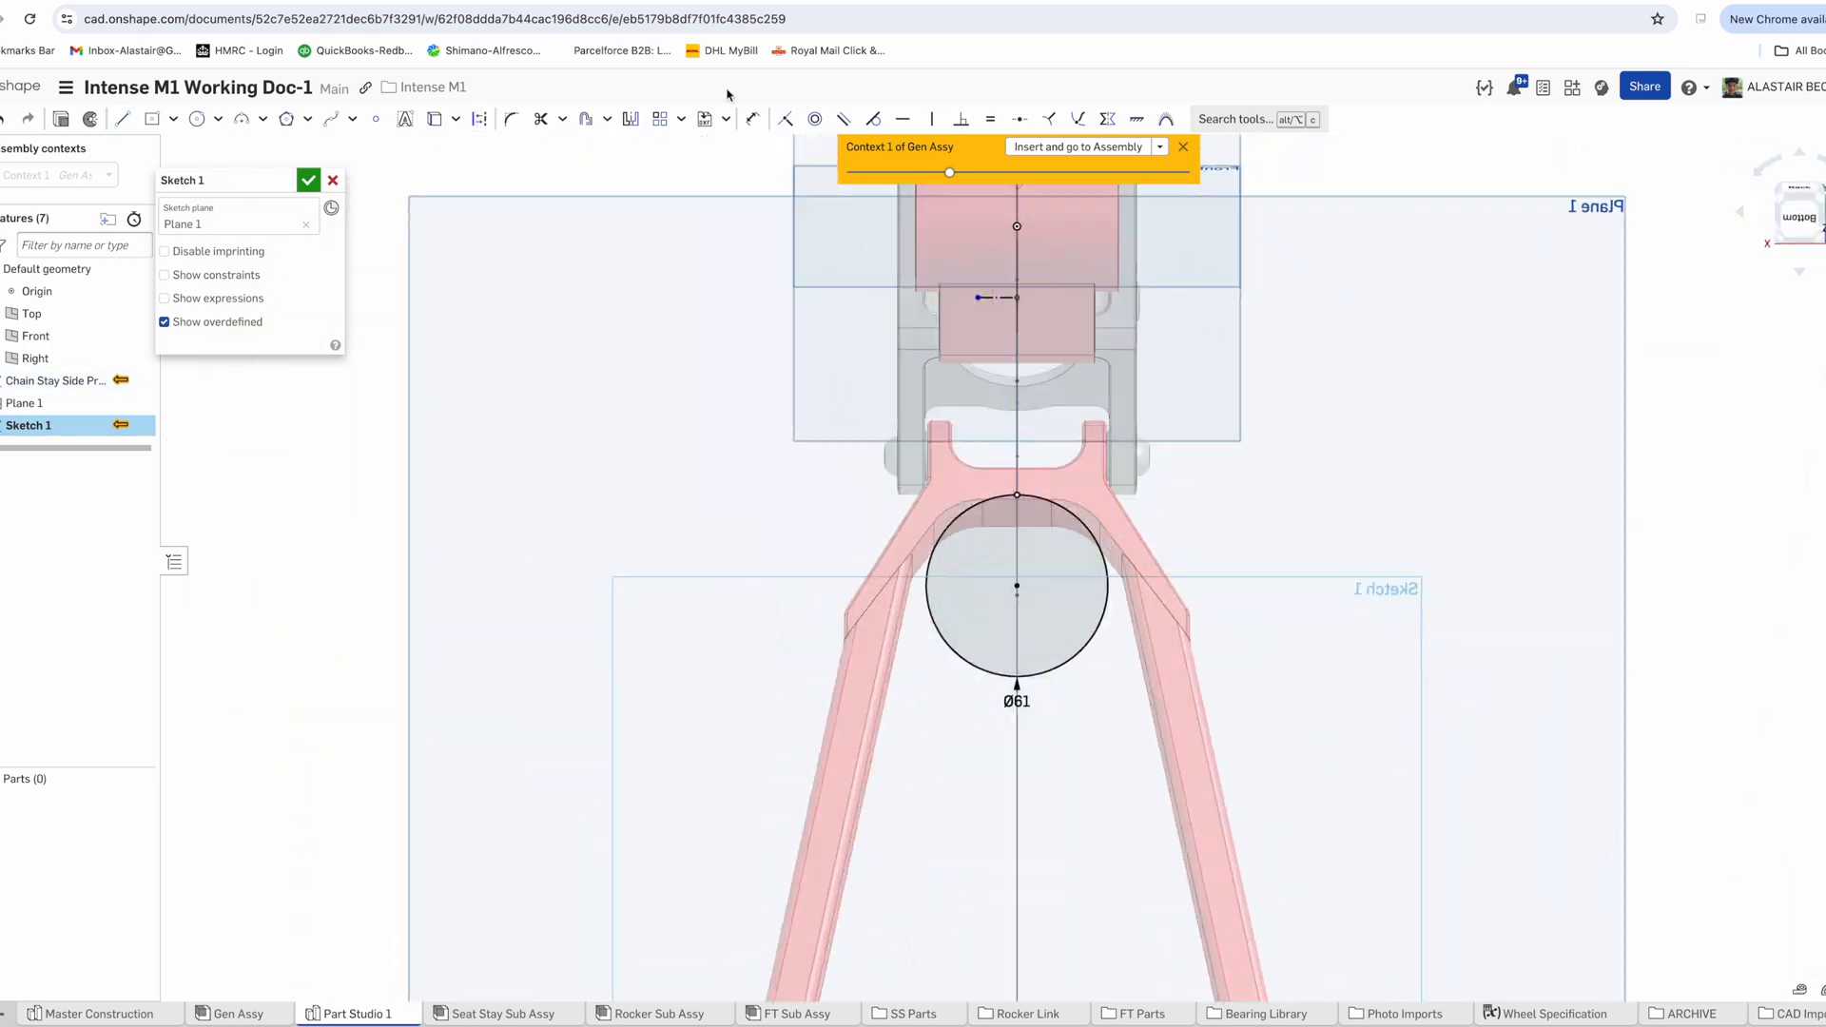
scroll(994, 305, "up", 8)
left_click(752, 118)
type("1")
key("Return")
key("n")
Draw the chain stay's edge lines around the main pivot and set the pivot-end distance to 19.5 mm
right_click_drag(1133, 380, 986, 405)
key("n")
left_click(123, 119)
left_click(864, 534)
left_click(1039, 534)
left_click(752, 119)
type("18.85")
key("Return")
Draw an arc around the 61 mm circle and place it 25 mm behind the main-pivot end's rear edge
right_click_drag(961, 532, 1065, 476)
scroll(942, 371, "up", 5)
scroll(881, 291, "down", 5)
mouse_move(1236, 532)
right_mouse_down()
mouse_move(1488, 567)
mouse_move(1237, 533)
right_mouse_up()
scroll(894, 409, "up", 4)
key("n")
left_click(241, 119)
left_click(308, 180)
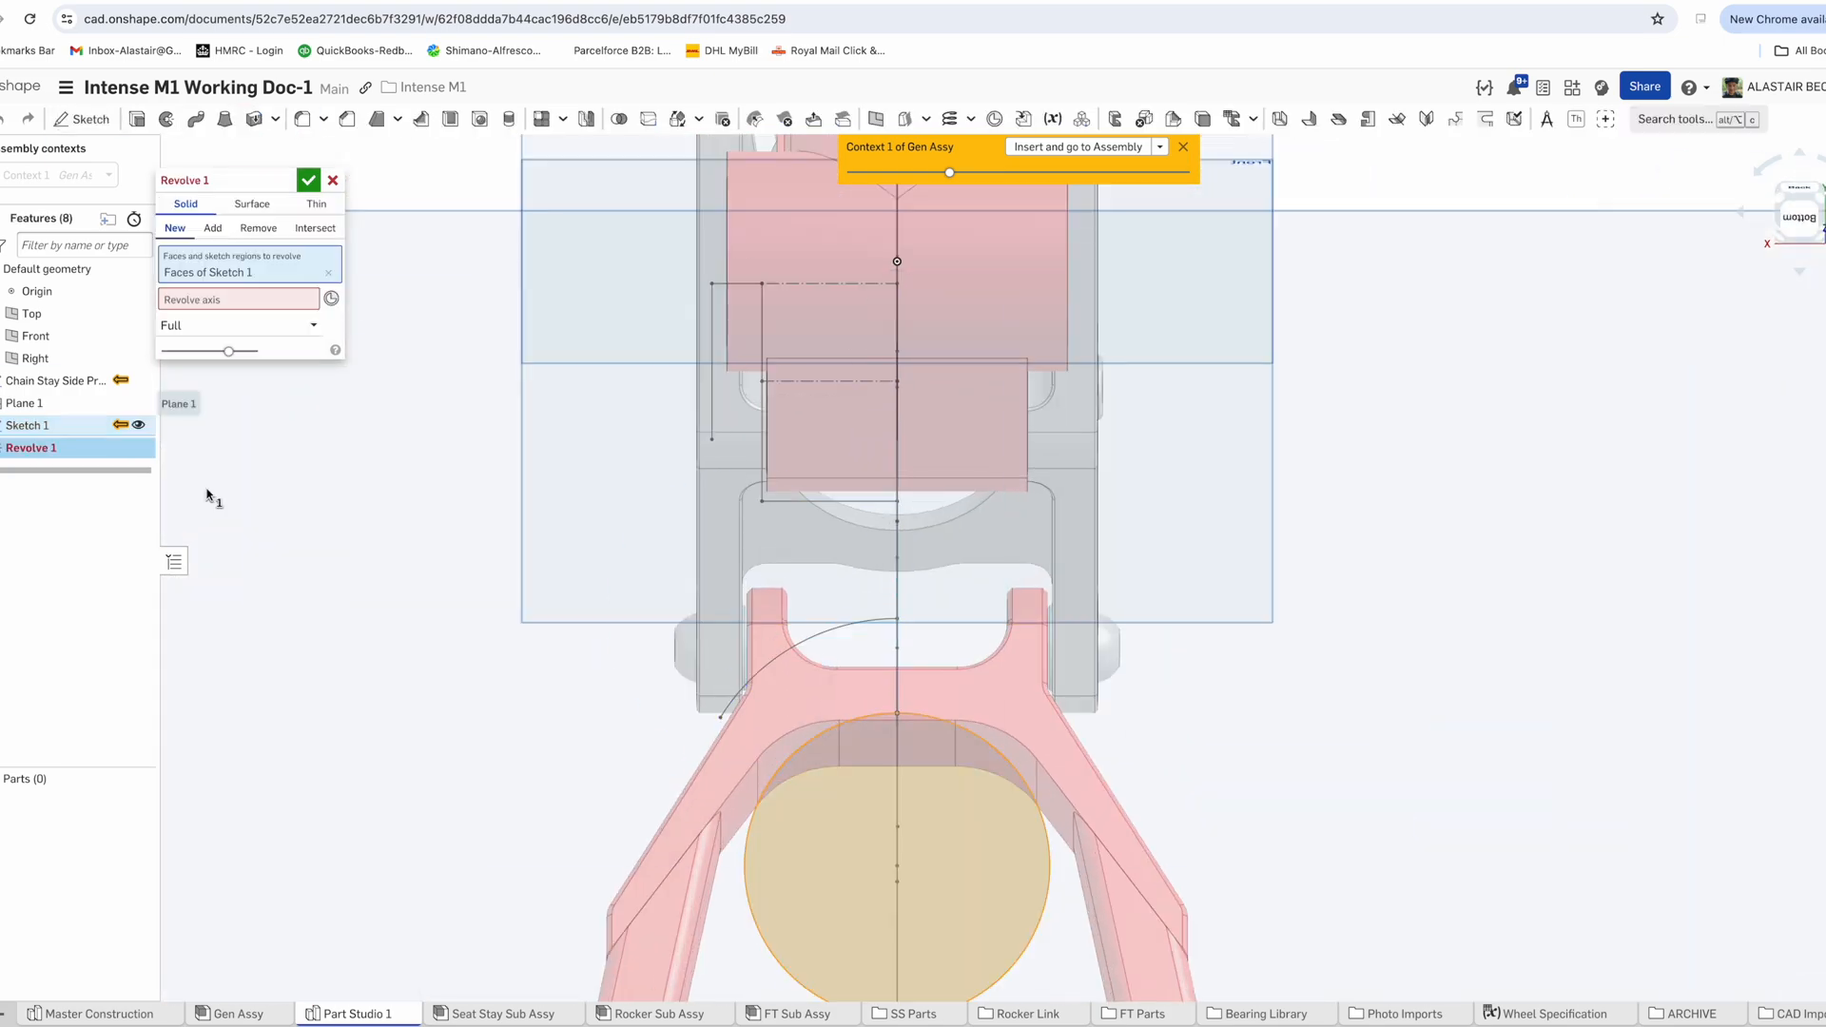
left_click(898, 616)
type("20")
key("Return")
Adjust the arc's free end and set its end angle to 10°
left_click(122, 119)
scroll(704, 381, "down", 4)
scroll(809, 380, "down", 4)
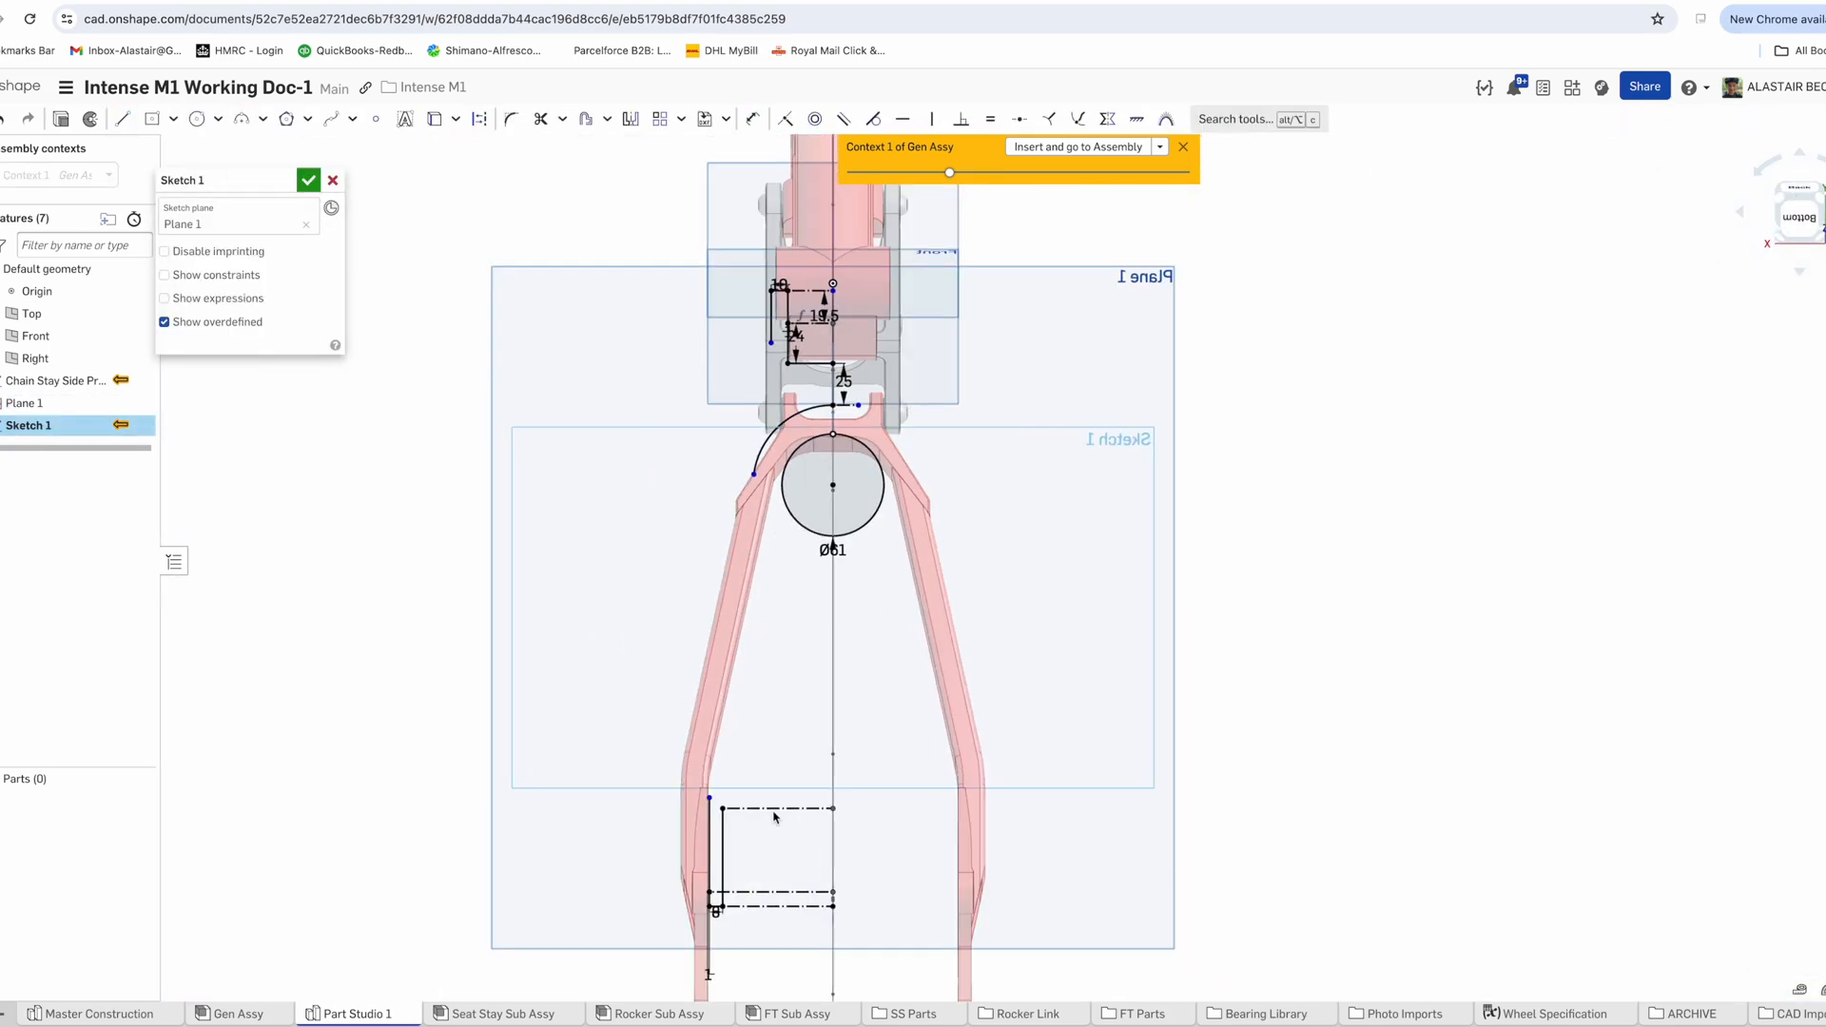
scroll(742, 565, "up", 5)
left_click_drag(770, 476, 785, 526)
scroll(804, 471, "down", 4)
left_click(752, 119)
type("10")
key("Return")
Draw the chain stay's straight inner edge from the front arc's end section back towards the dropout outline
left_click(122, 119)
left_click(765, 401)
left_click(702, 818)
scroll(761, 475, "down", 4)
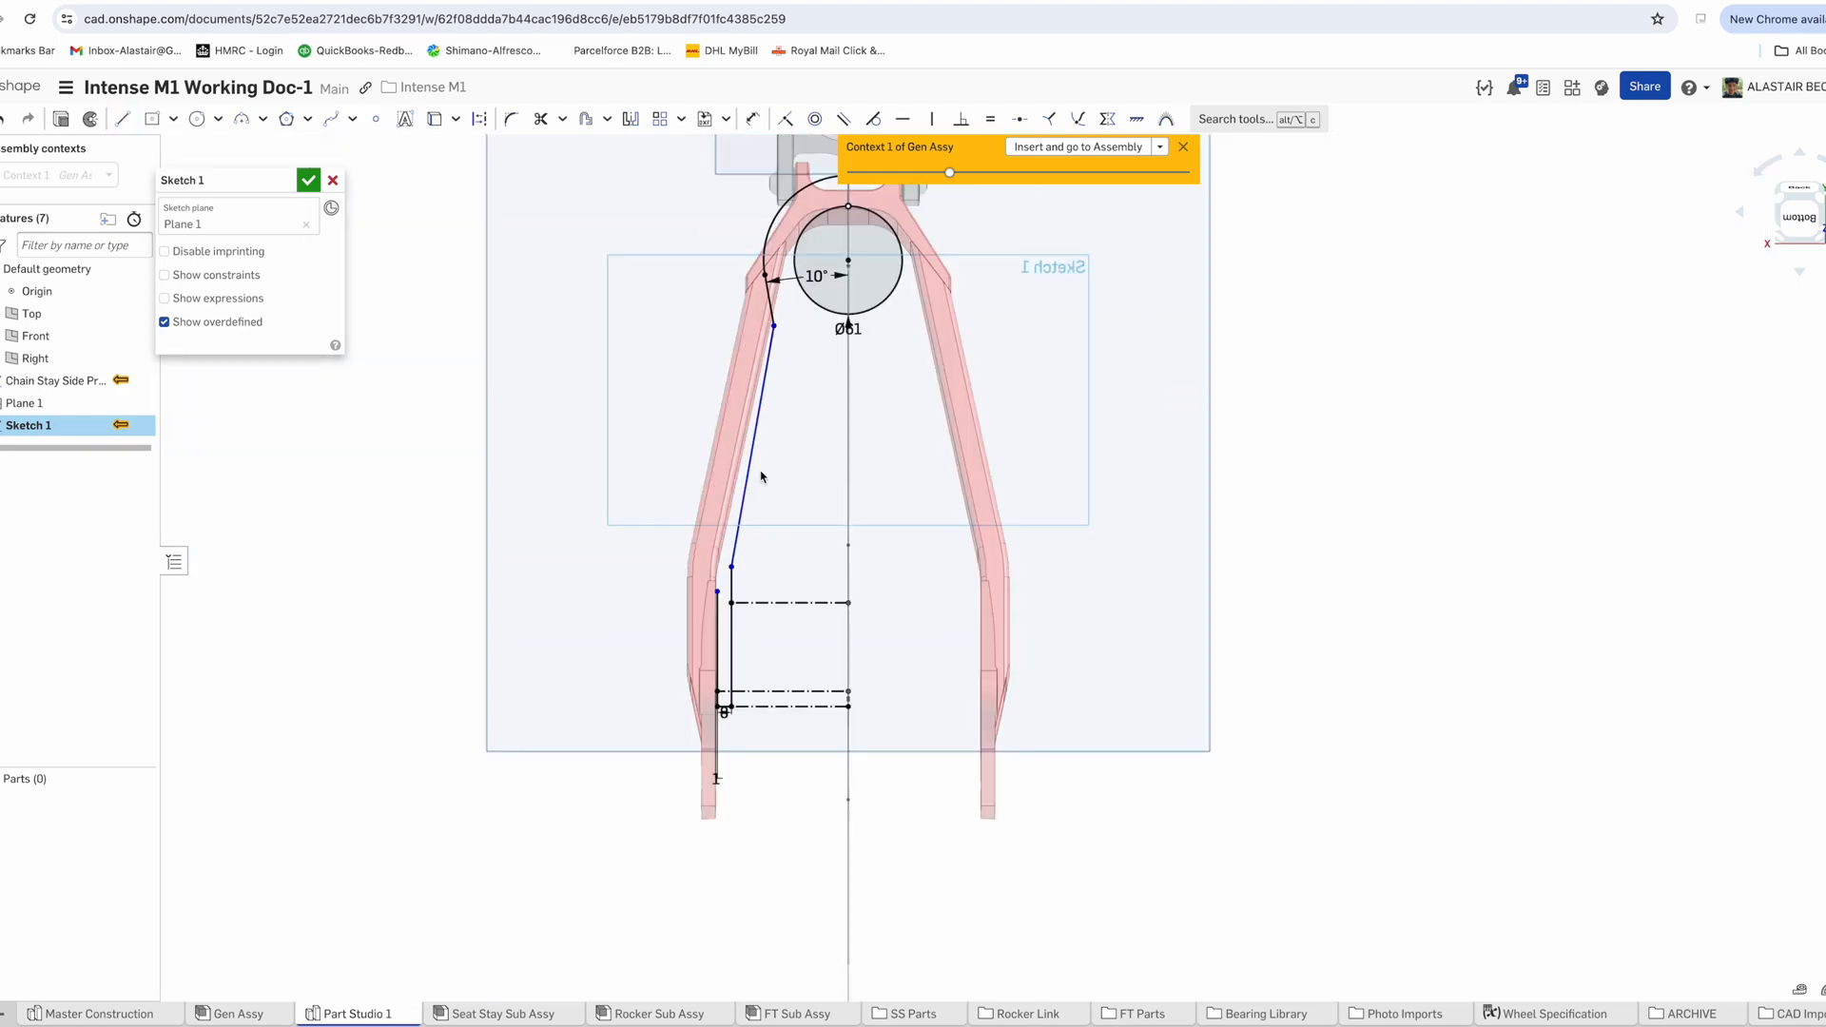
Join the inner edge to the dropout outline with a short angled line and set the bend to 150°
scroll(713, 533, "up", 5)
scroll(900, 632, "down", 5)
scroll(901, 575, "up", 4)
left_click(122, 119)
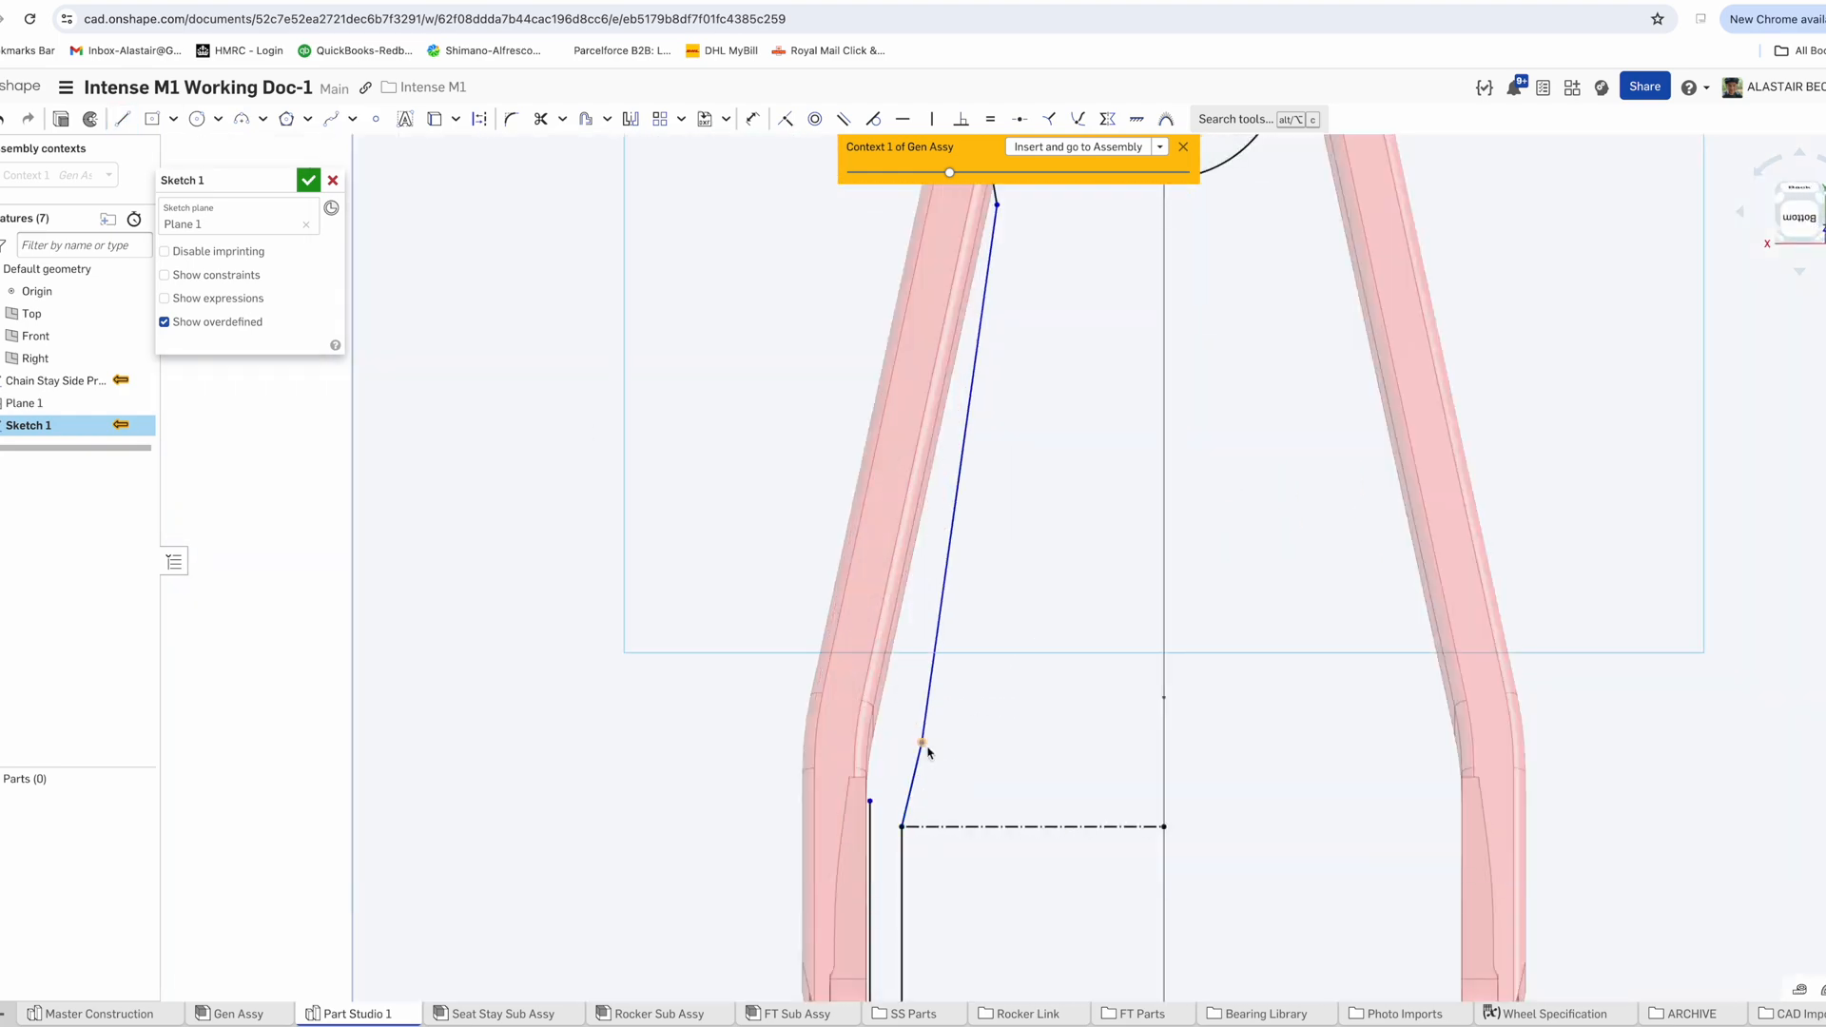
left_click(752, 119)
type("150")
key("Return")
Draw the chain stay's outer edge alongside the long inner edge and set the spacing between them to 16 mm
scroll(894, 699, "down", 5)
key("ctrl+Up")
key("ctrl+Up")
scroll(952, 565, "up", 5)
left_click(123, 118)
left_click(805, 451)
left_click(766, 820)
type("16")
key("Return")
Set the front end of the long inner edge 42 mm from the centre axis
left_click(842, 476)
left_click(973, 476)
left_click(913, 447)
type("42")
key("Return")
Draw the angled outer edge from the main-pivot outline around the arc, its first segment about 59 mm long, with a construction line to the axis
scroll(967, 469, "up", 2)
key("Escape")
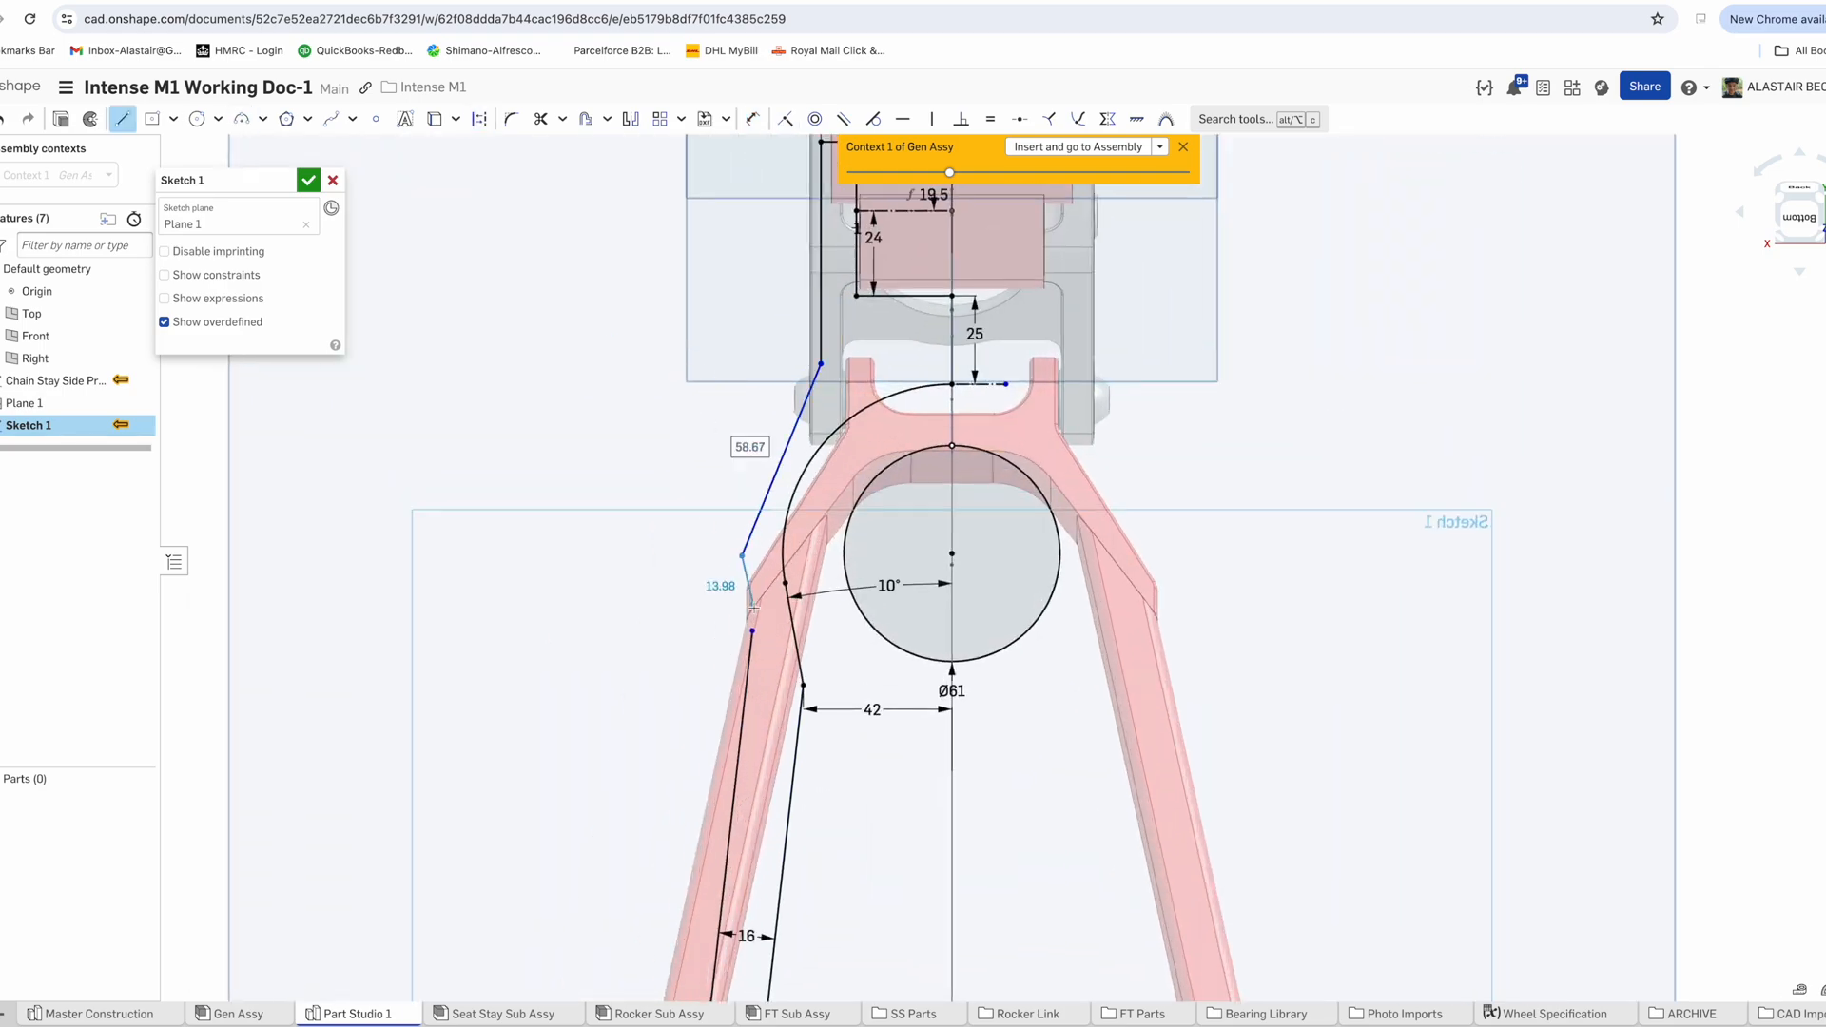
scroll(803, 290, "up", 5)
right_click_drag(803, 290, 647, 482)
key("n")
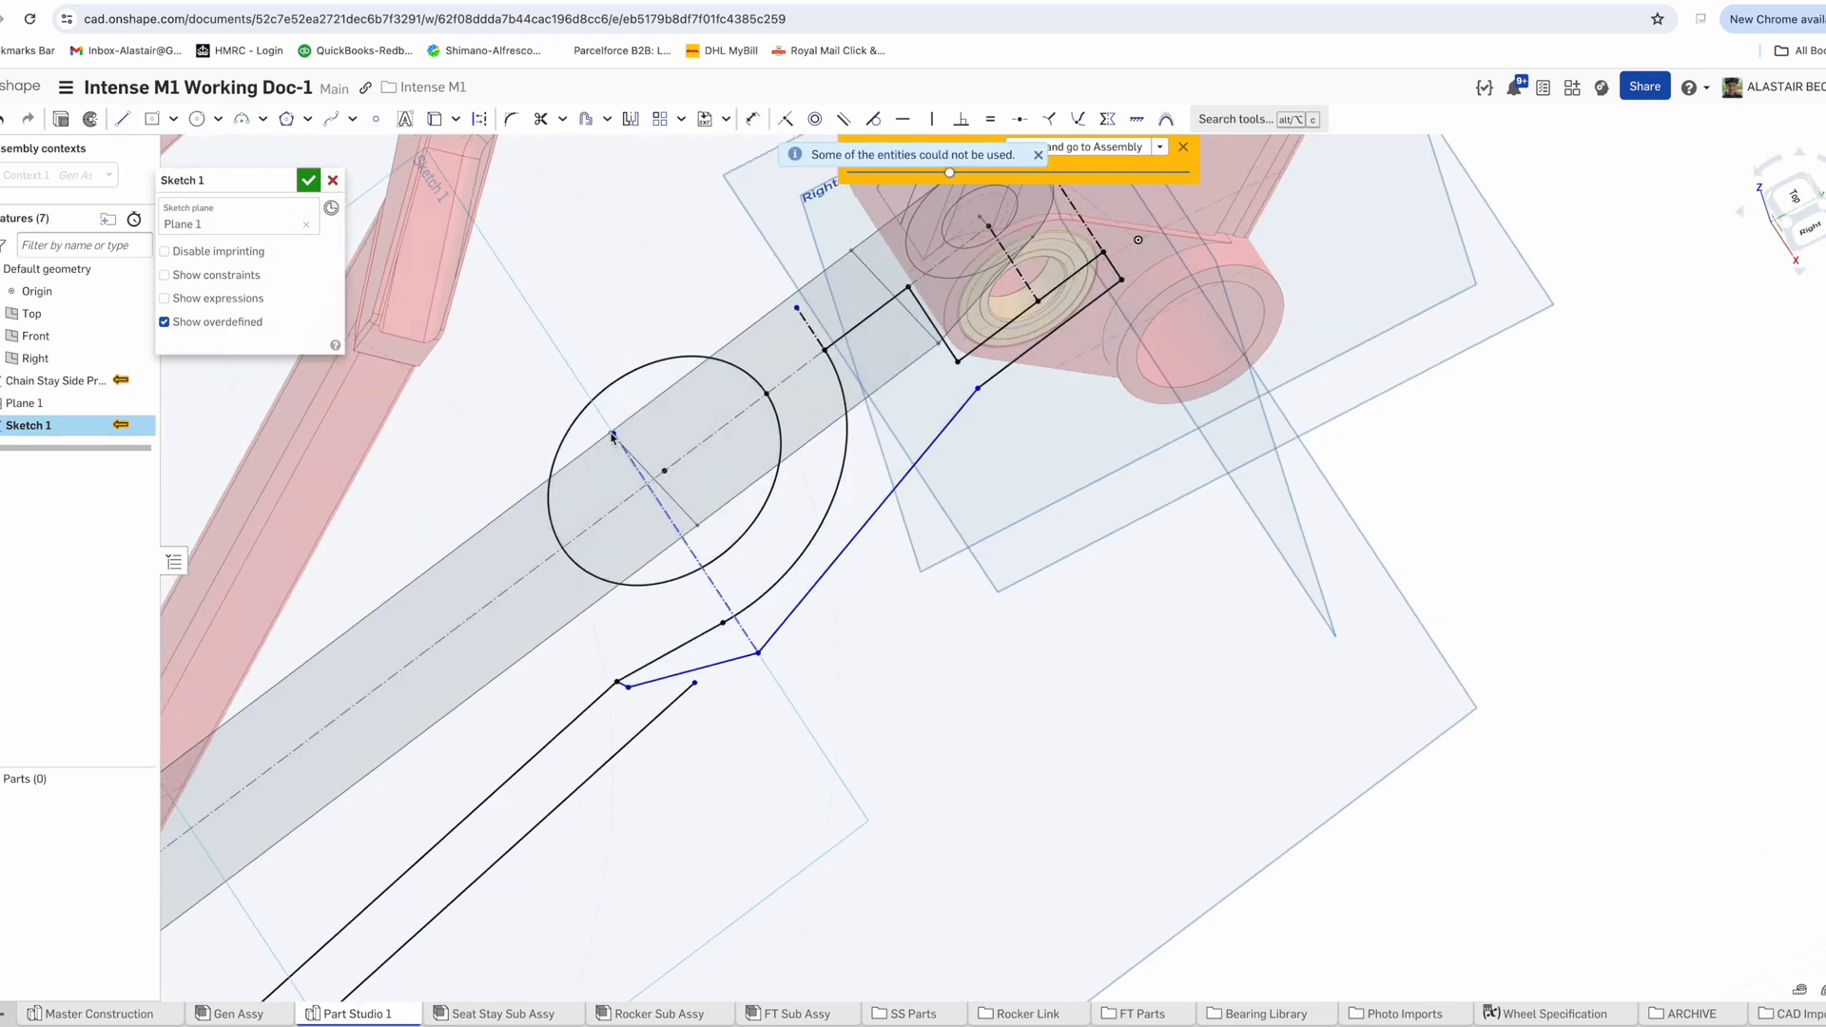
scroll(663, 522, "up", 3)
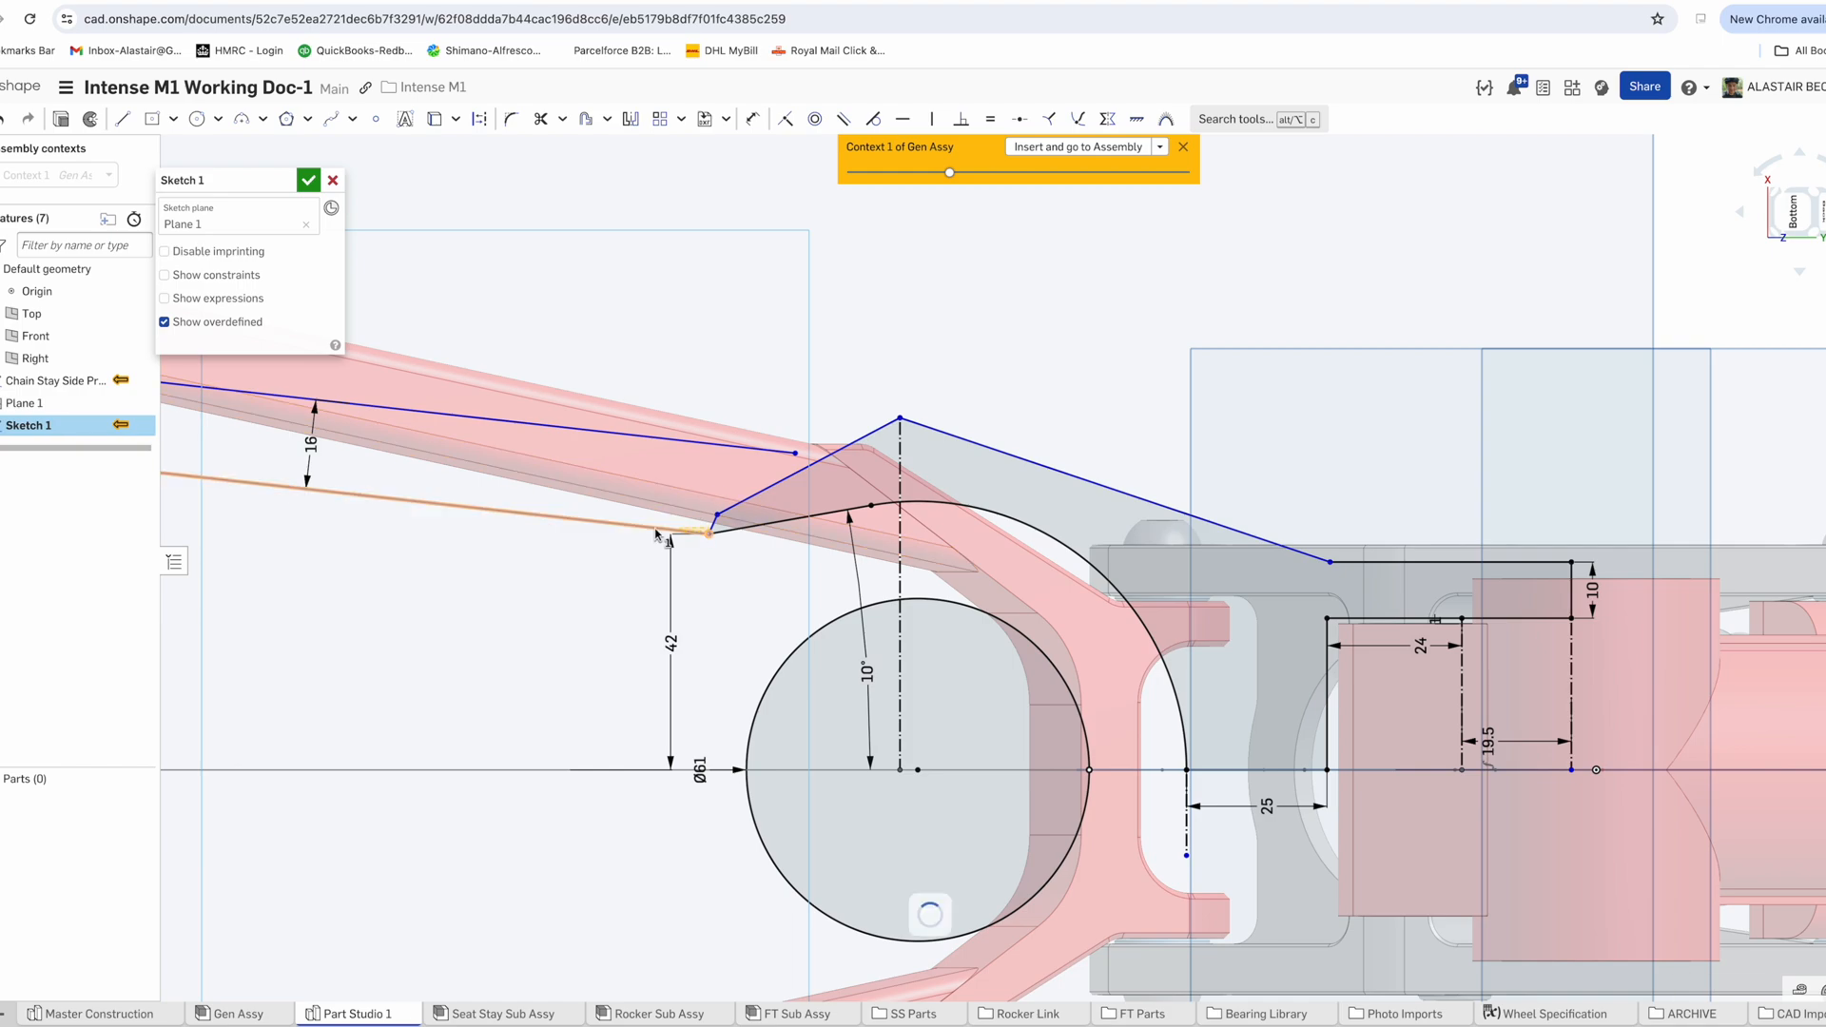
Try to blend the long inner edge into the front curve with a tangent arc
scroll(722, 556, "up", 3)
key("t")
left_click(723, 523)
scroll(726, 523, "down", 4)
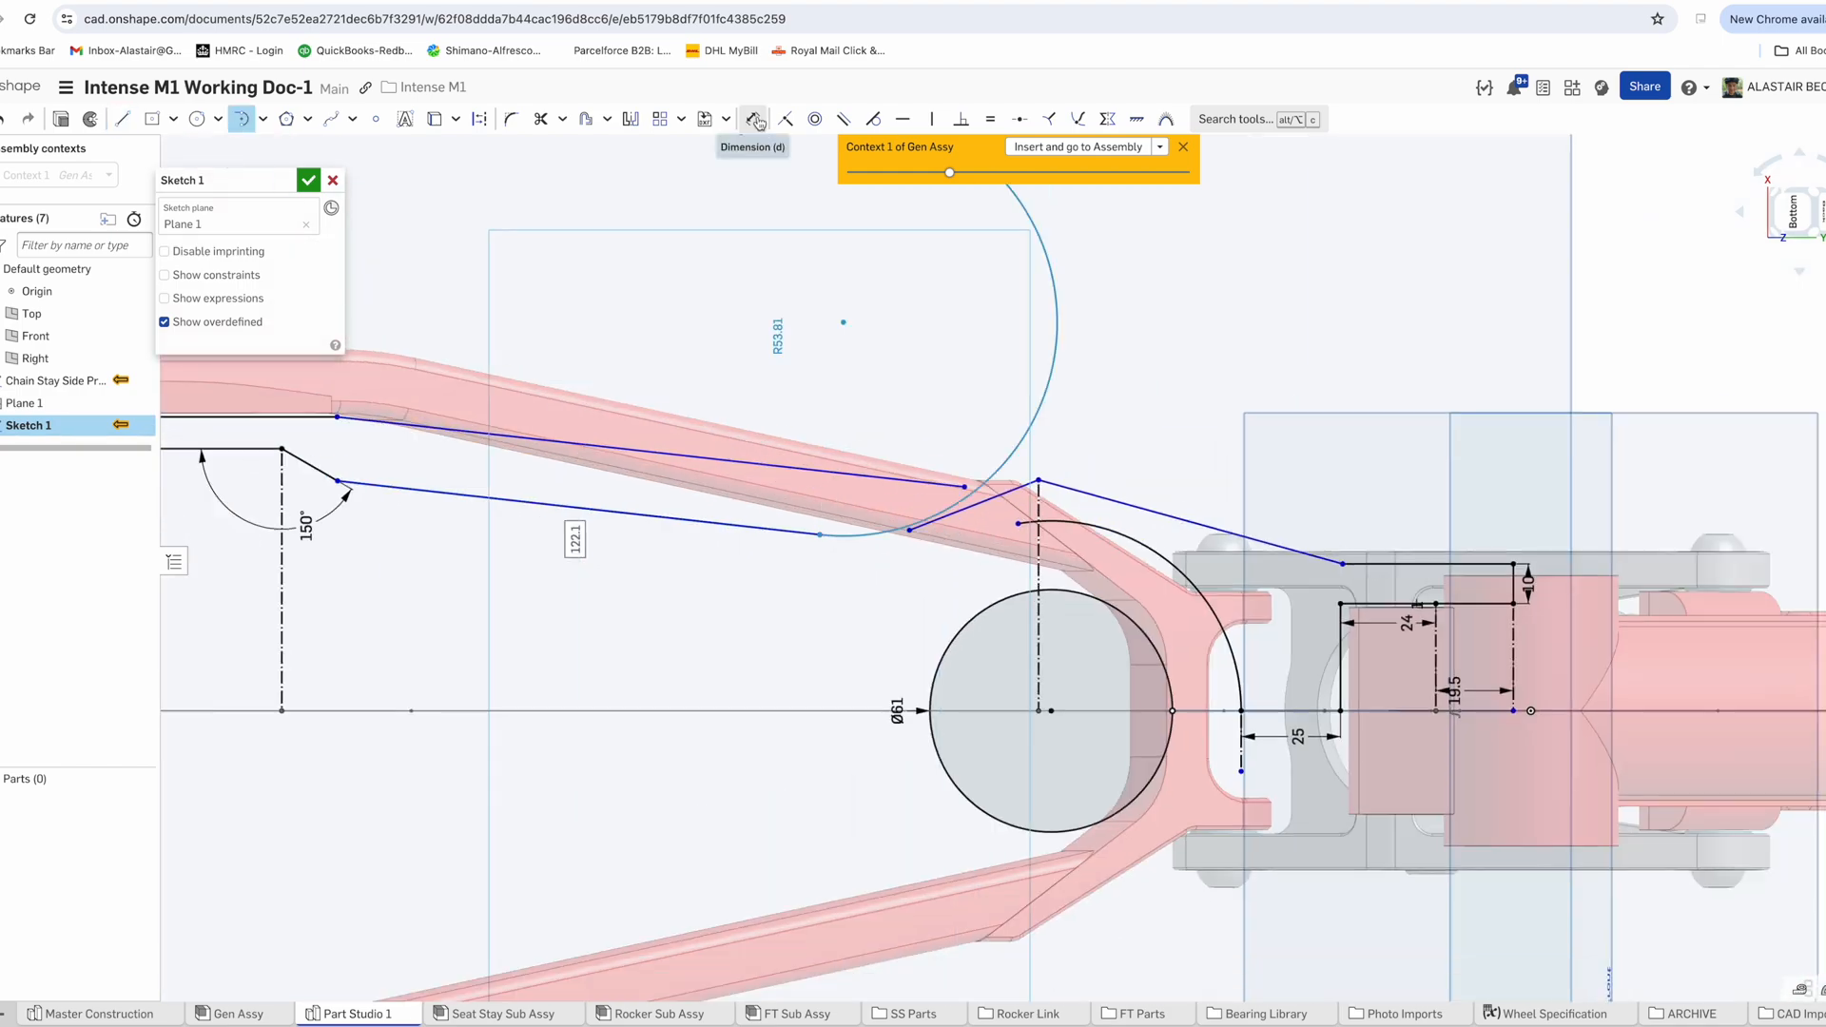
Set the outer edge's corner 60 mm from the centre axis
left_click(758, 122)
scroll(947, 570, "up", 4)
scroll(946, 570, "down", 4)
scroll(868, 460, "up", 4)
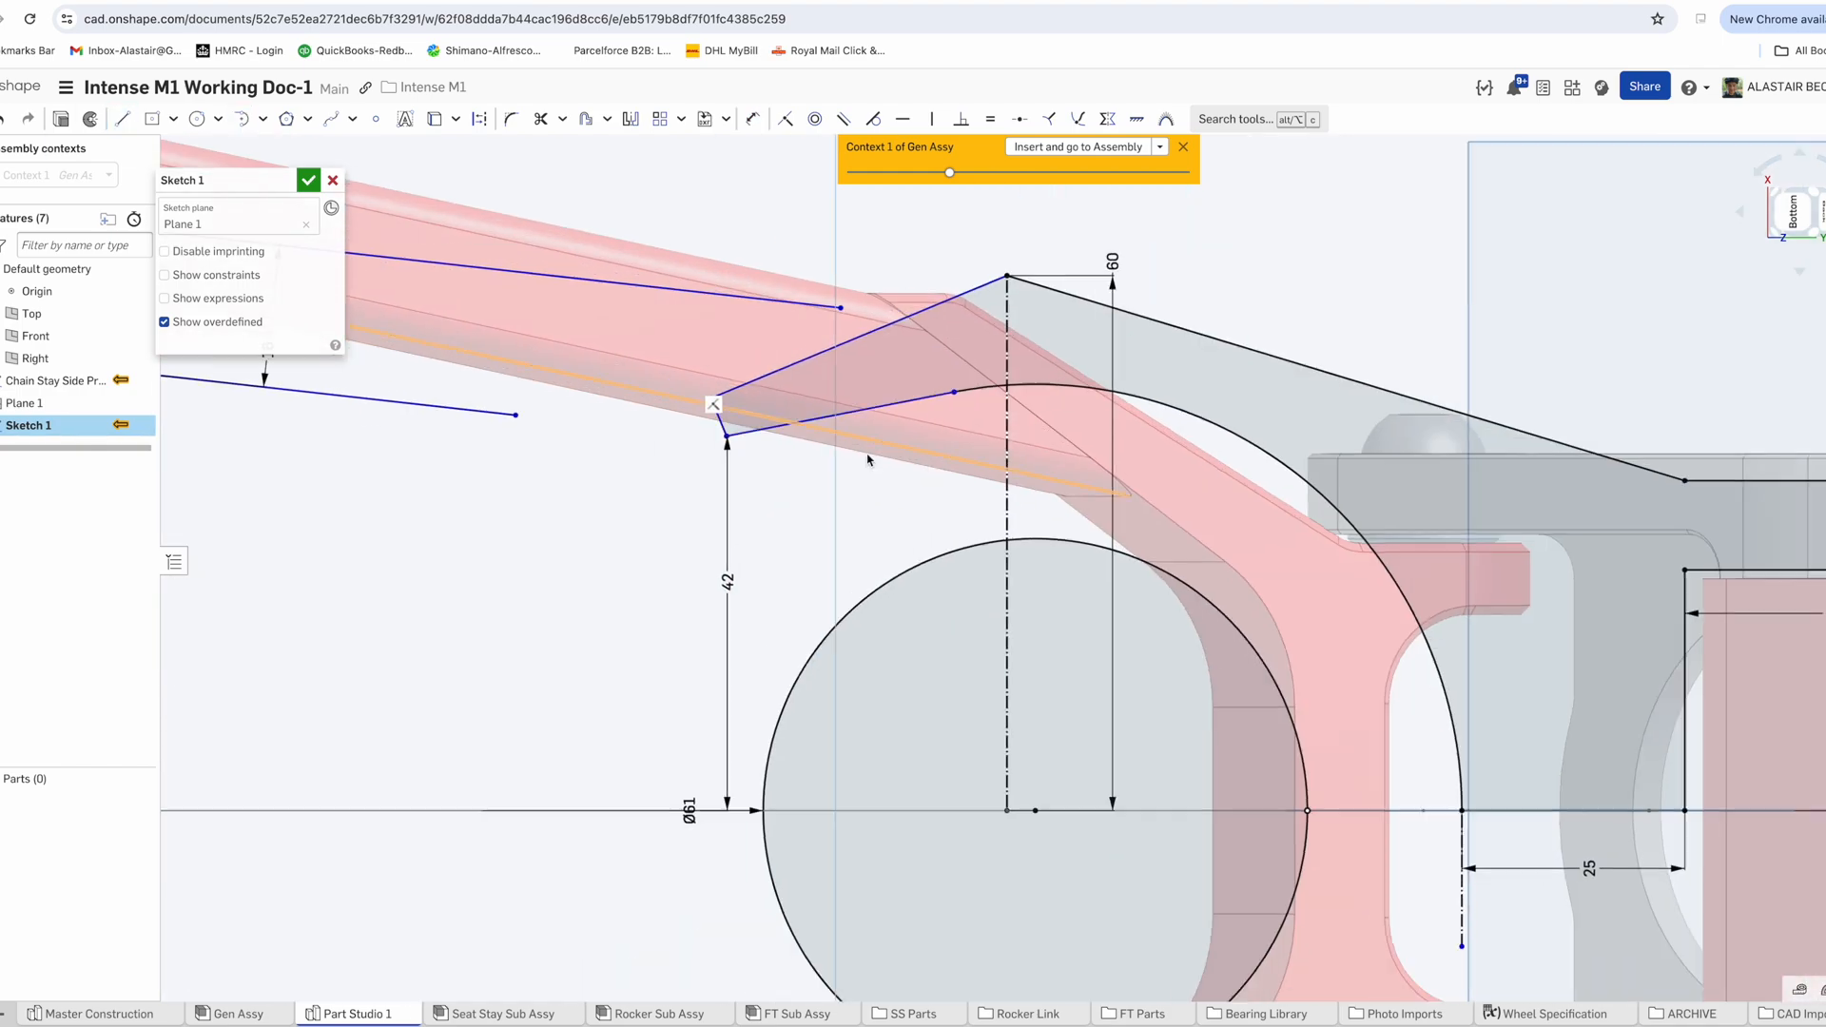
Set the horizontal distance from the inner edge's angled end to the outer edge's corner to 30 mm and finish the plan sketch
scroll(867, 460, "down", 3)
scroll(856, 371, "up", 5)
scroll(856, 371, "down", 2)
left_click(1020, 480)
left_click(1237, 345)
left_click(1127, 251)
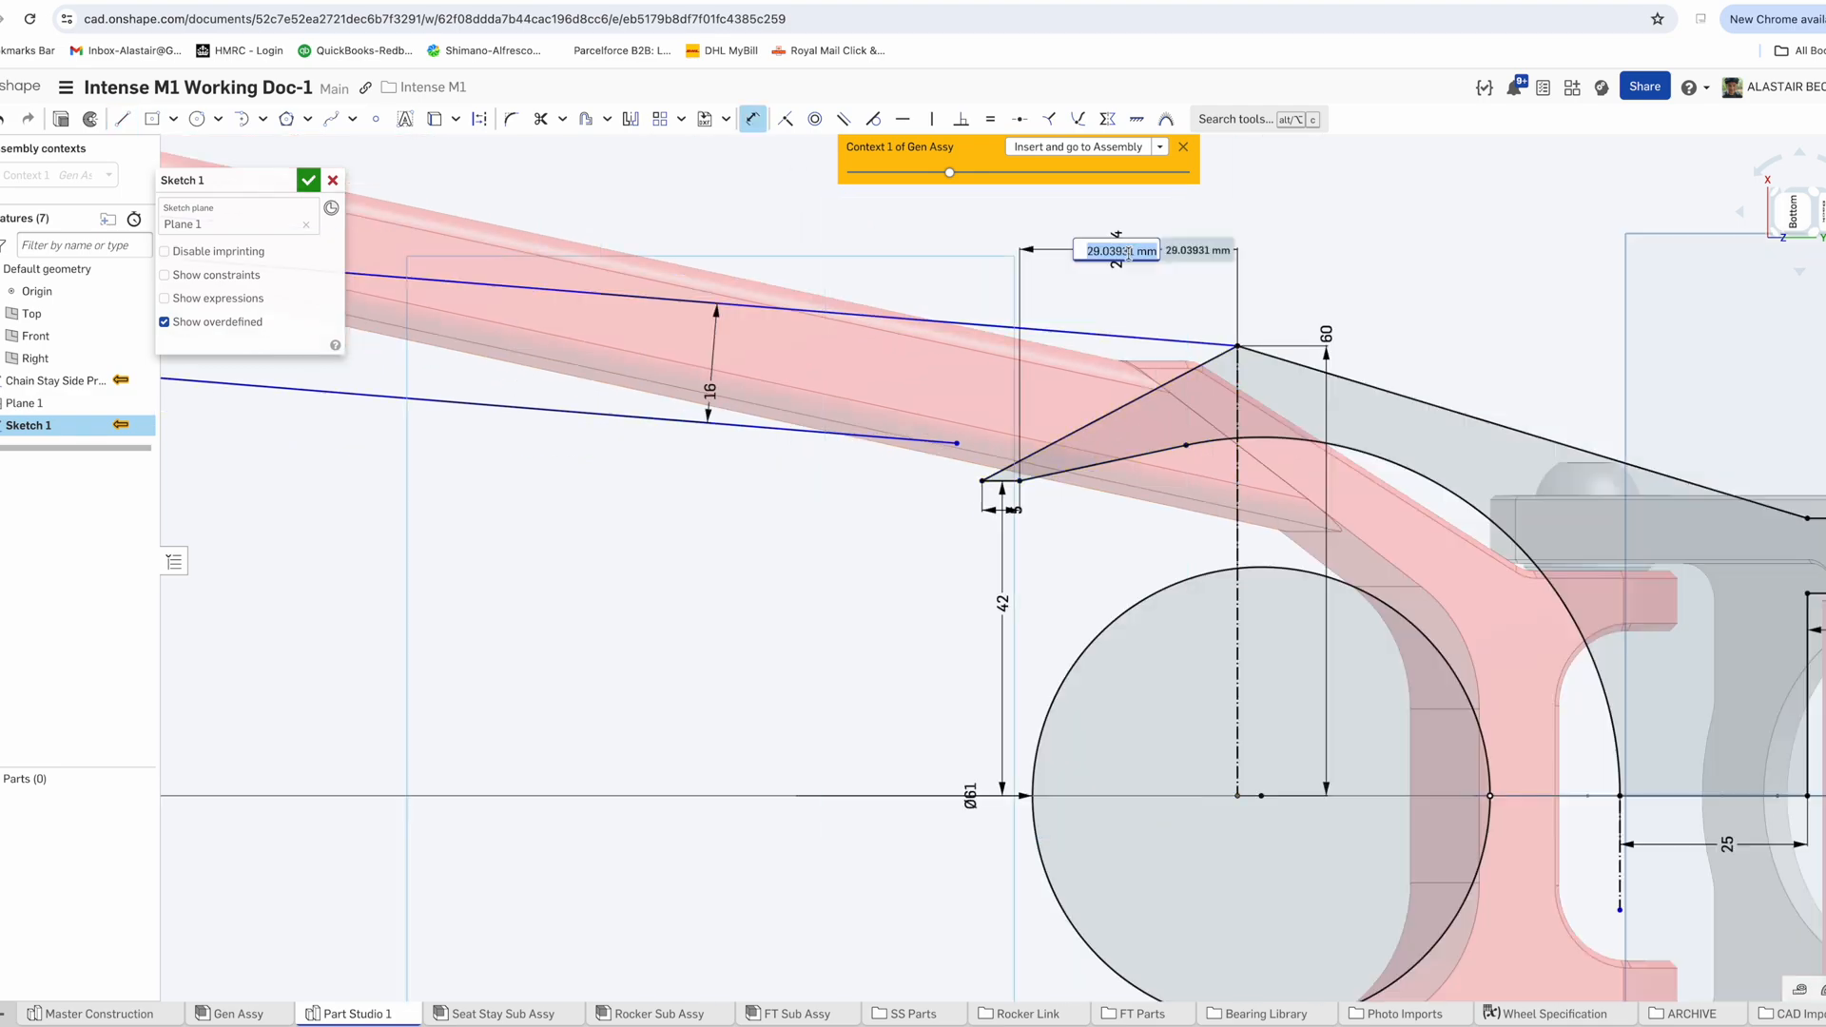
type("30")
key("Return")
scroll(1128, 253, "down", 5)
mouse_move(951, 495)
right_mouse_down()
mouse_move(723, 552)
mouse_move(597, 467)
right_mouse_up()
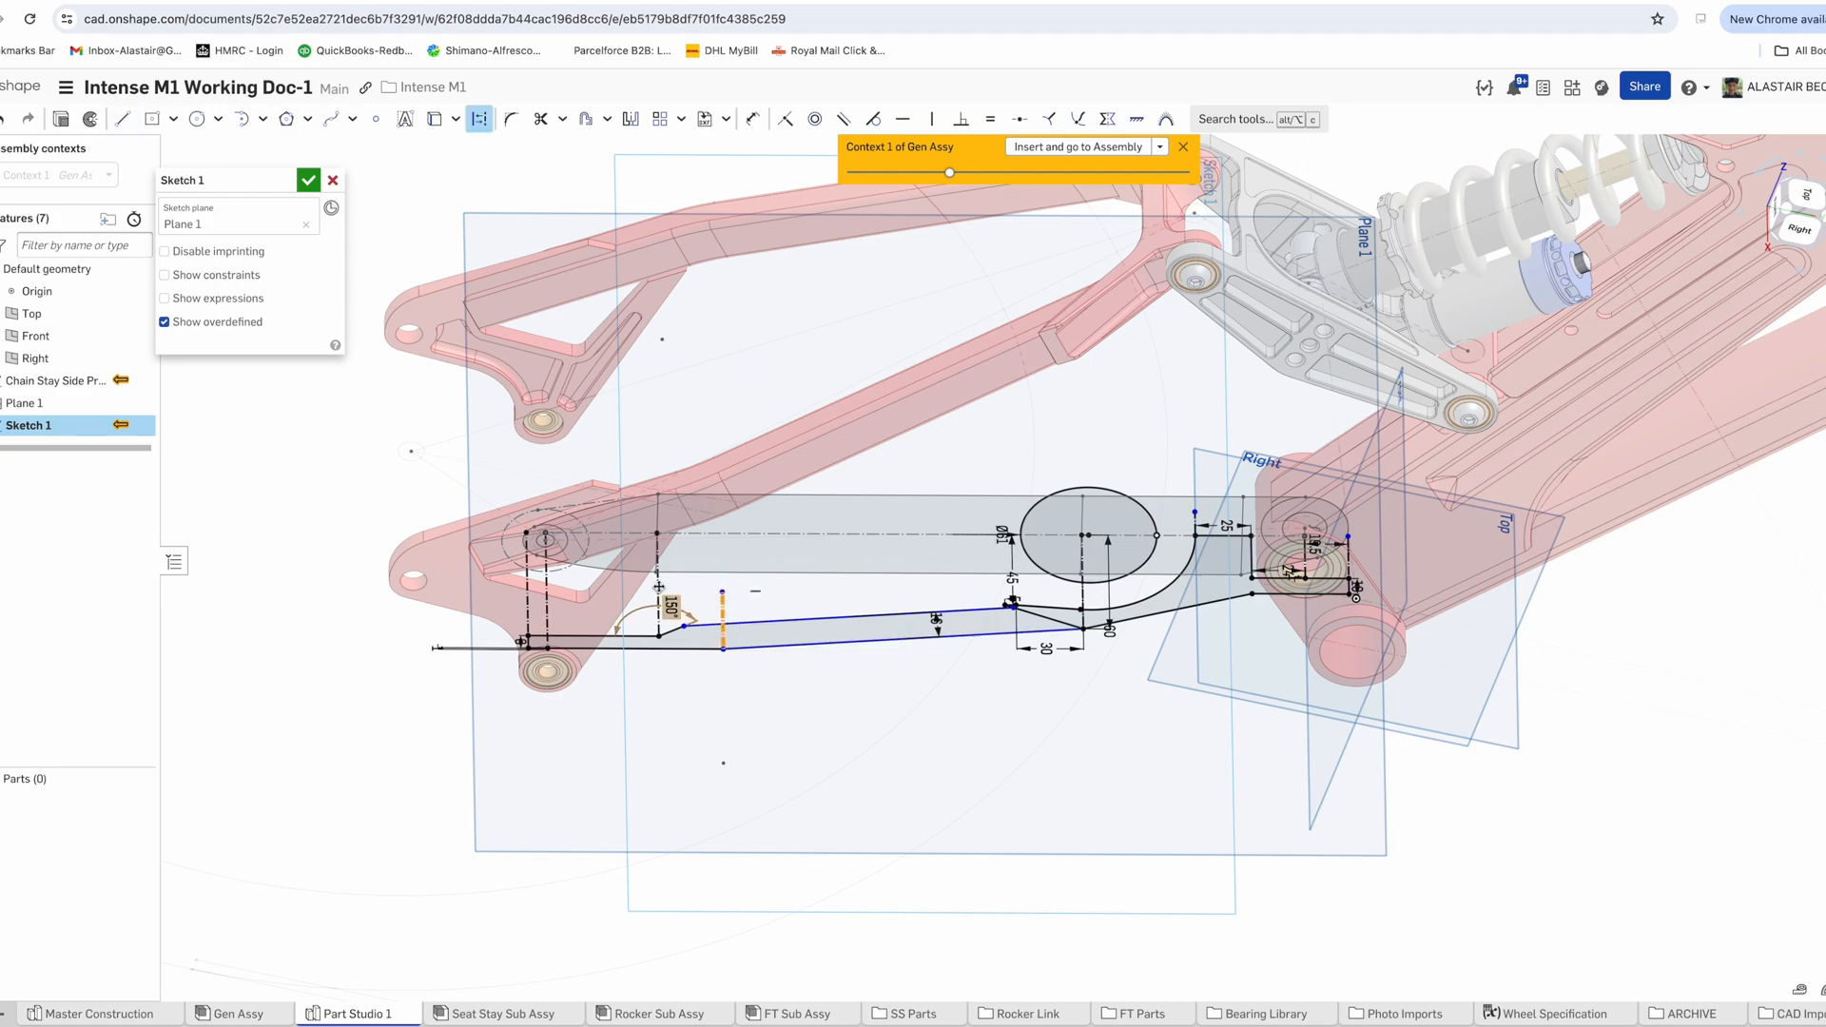
mouse_move(719, 406)
right_mouse_down()
mouse_move(717, 687)
mouse_move(741, 574)
mouse_move(987, 548)
right_mouse_up()
scroll(987, 548, "up", 3)
left_click(309, 180)
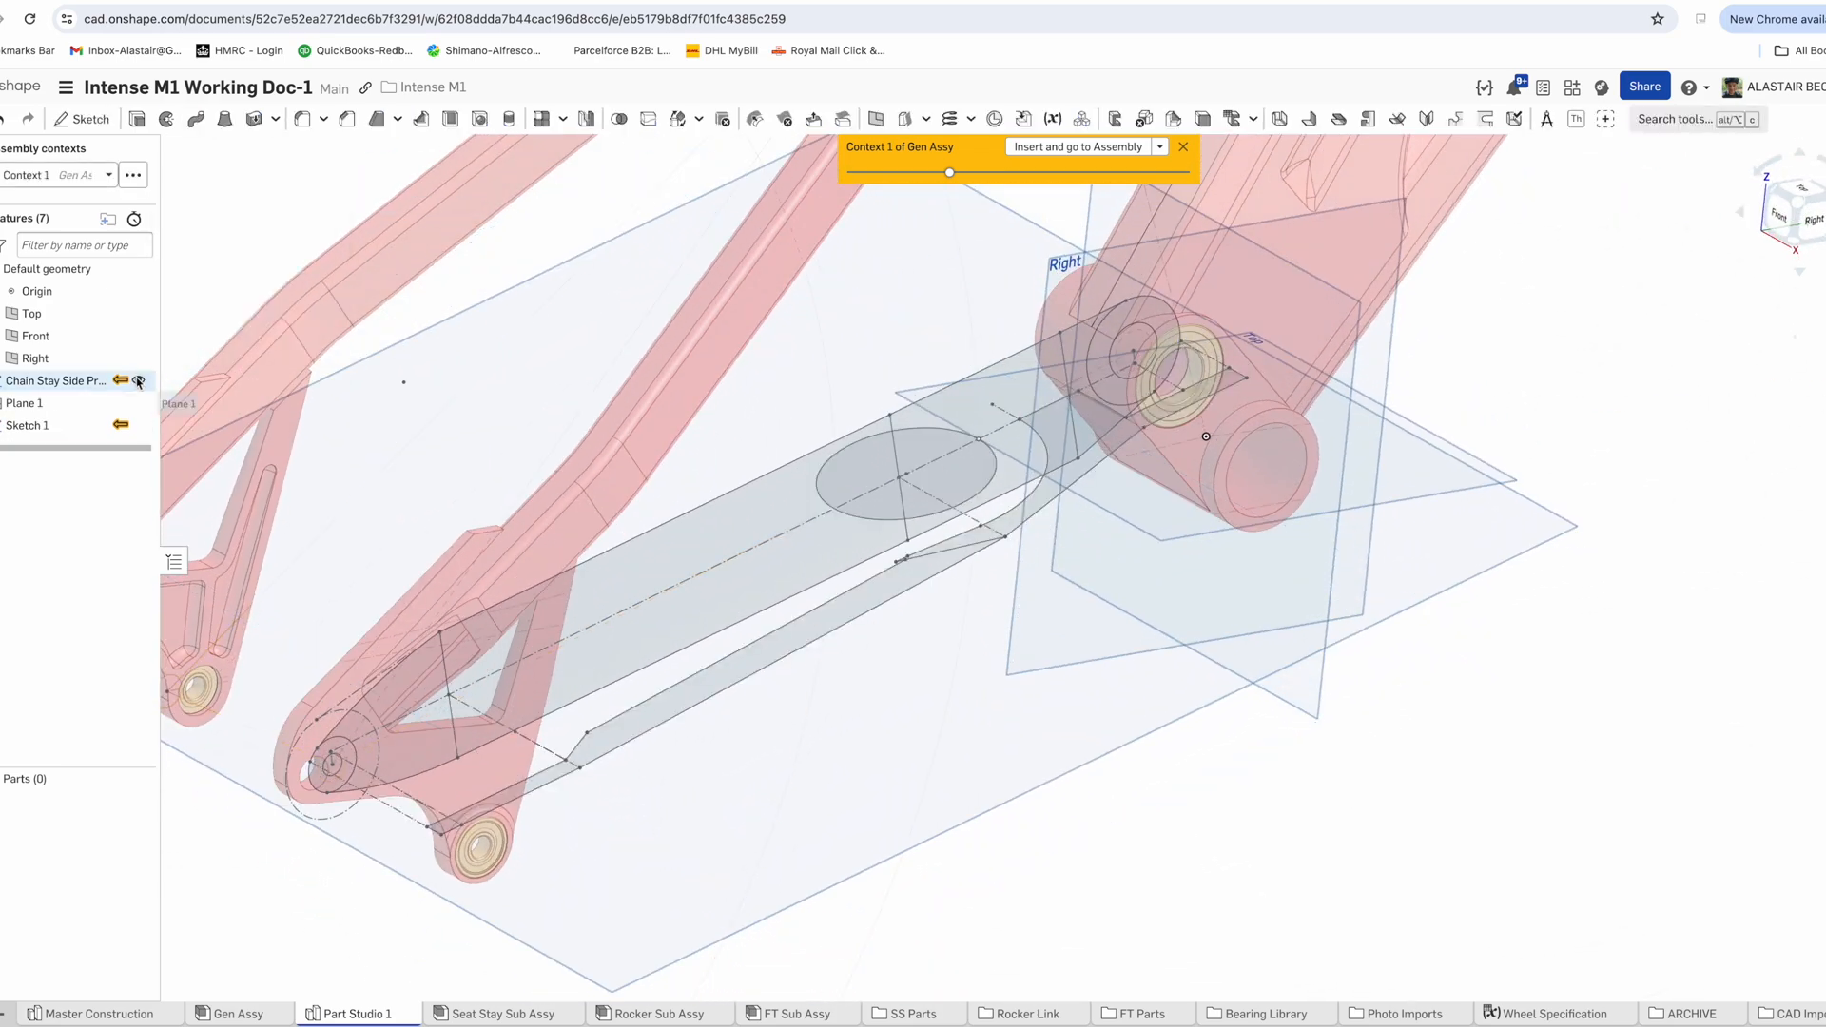
Extrude the main-pivot region of Sketch 1 in both directions, up to the upper and lower vertices of the chain stay side profile
mouse_move(1023, 390)
right_mouse_down()
mouse_move(1036, 453)
mouse_move(1028, 433)
mouse_move(1055, 437)
right_mouse_up()
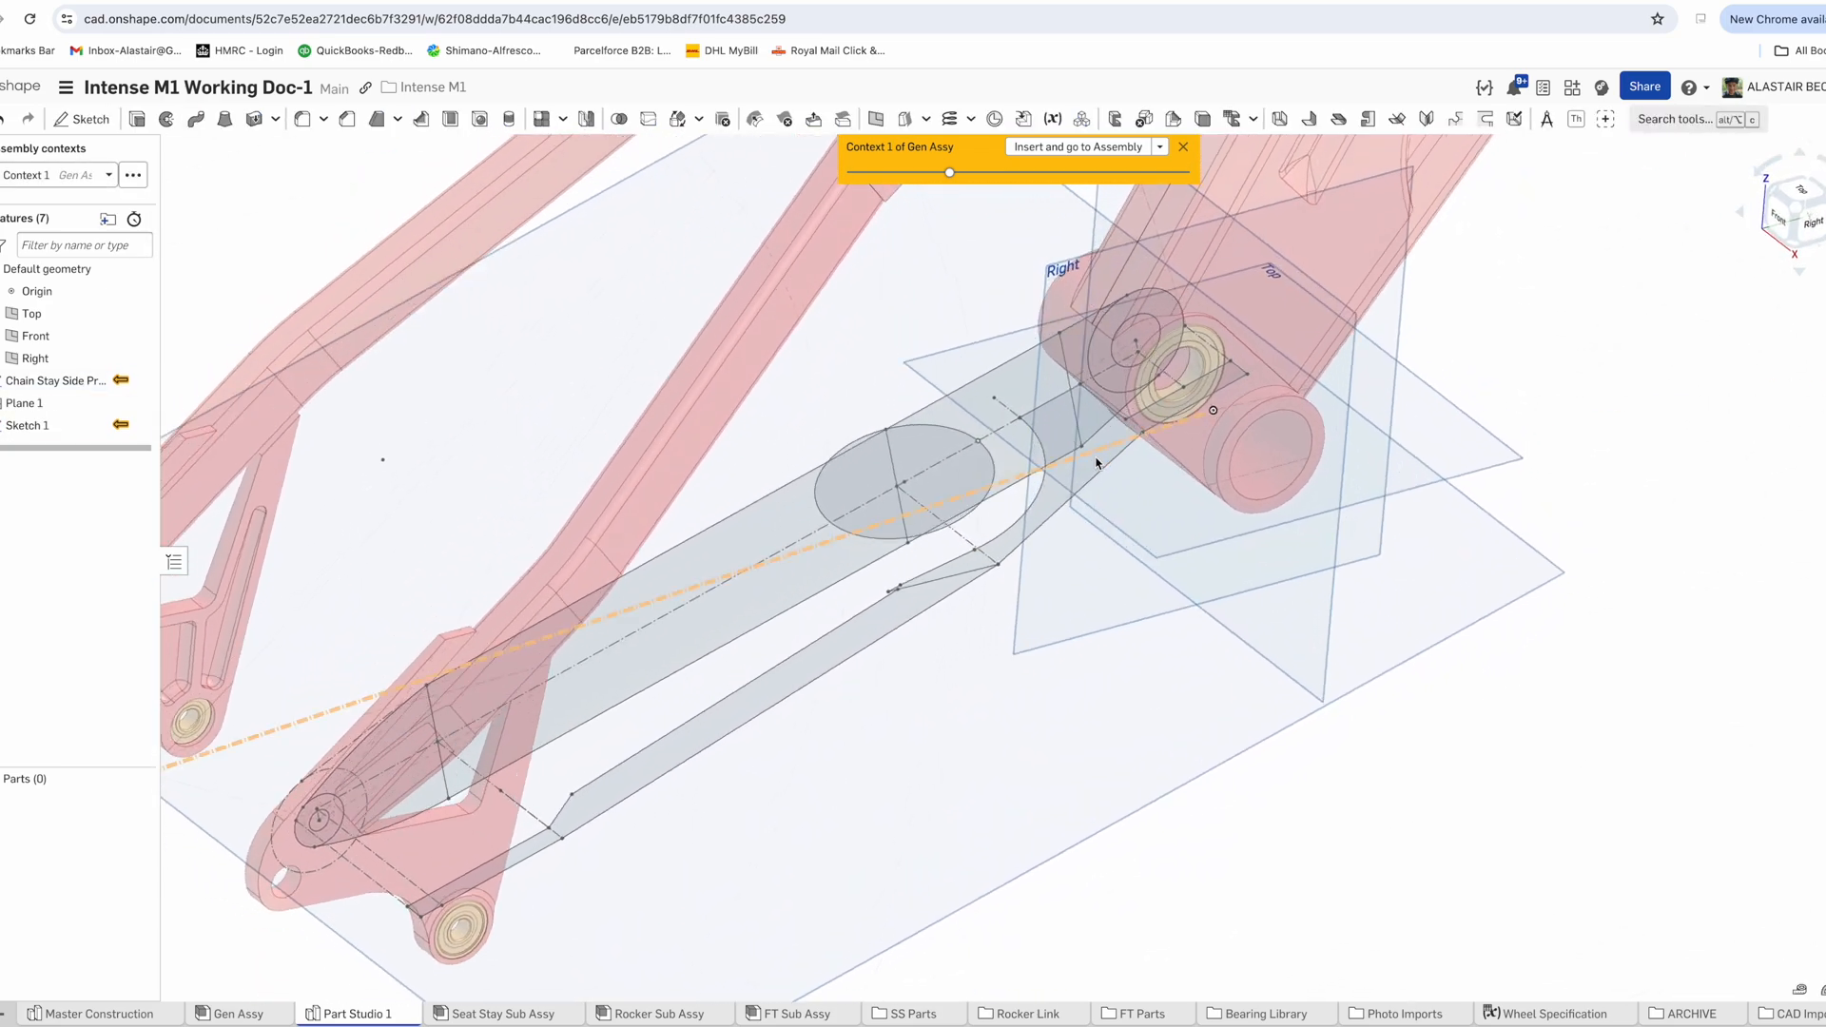
left_click(137, 119)
right_click_drag(823, 447, 820, 407)
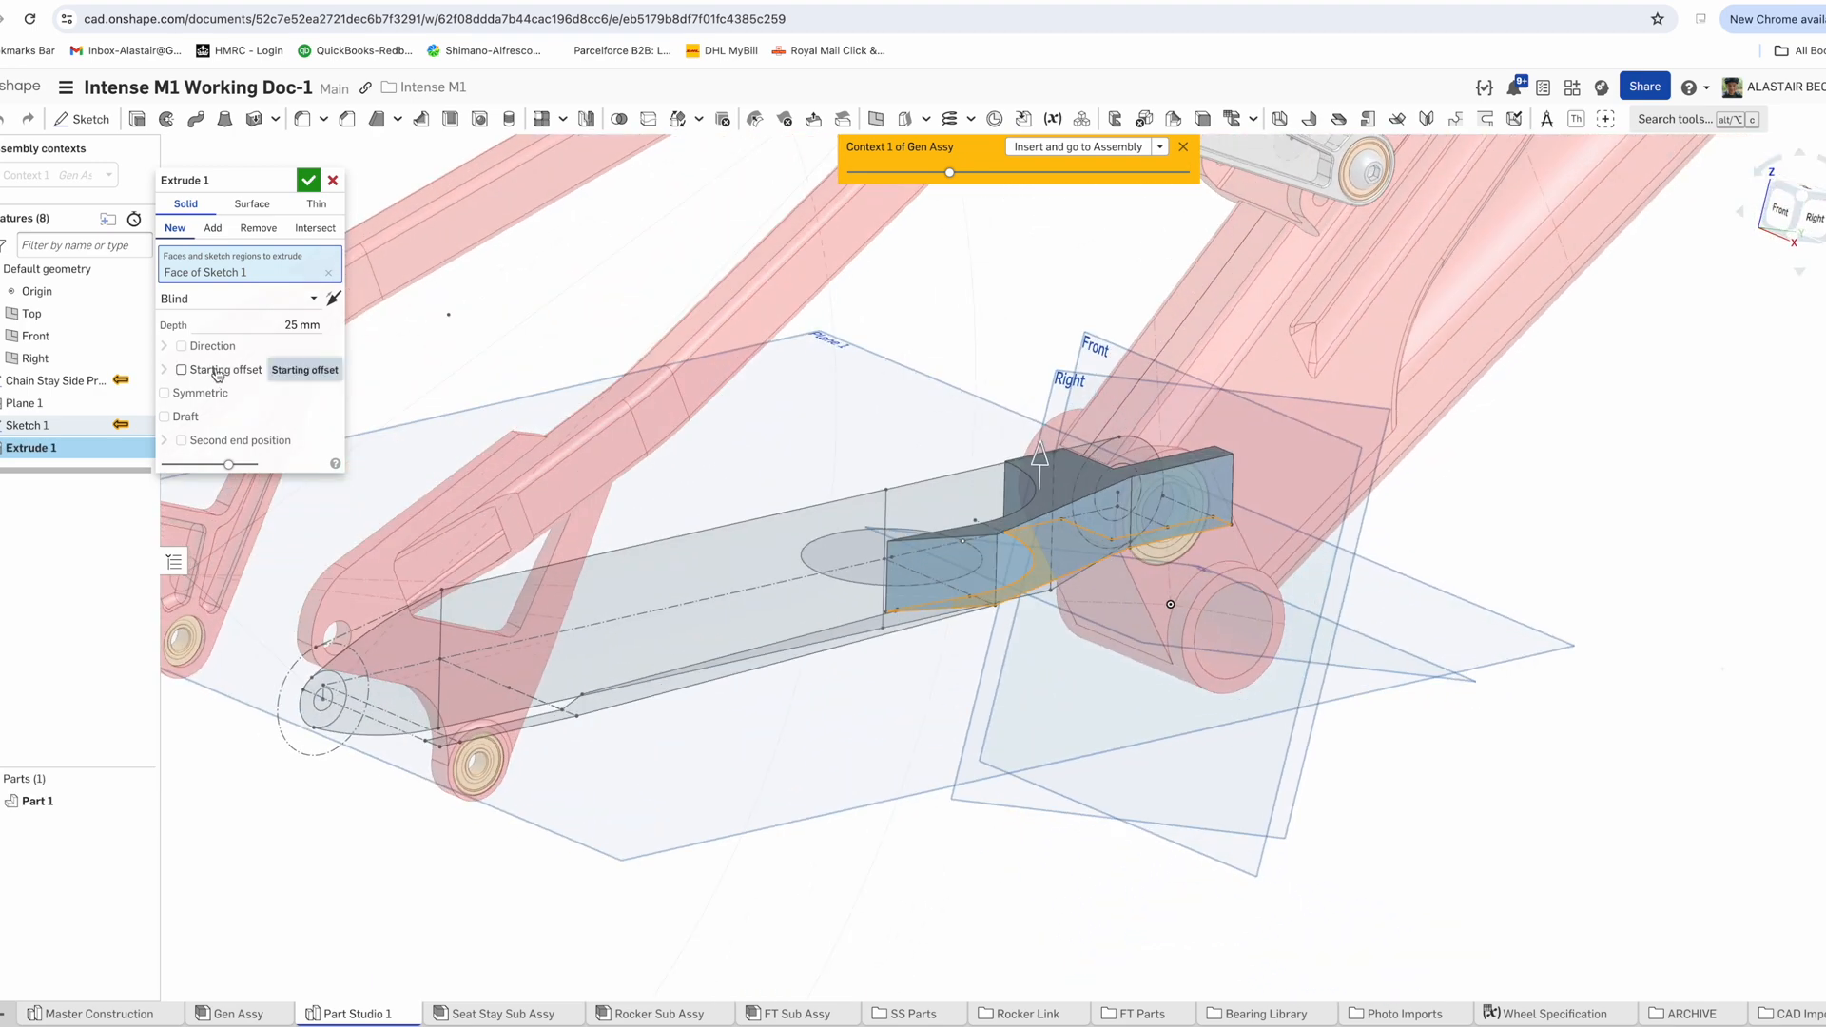
right_click_drag(965, 493, 947, 500)
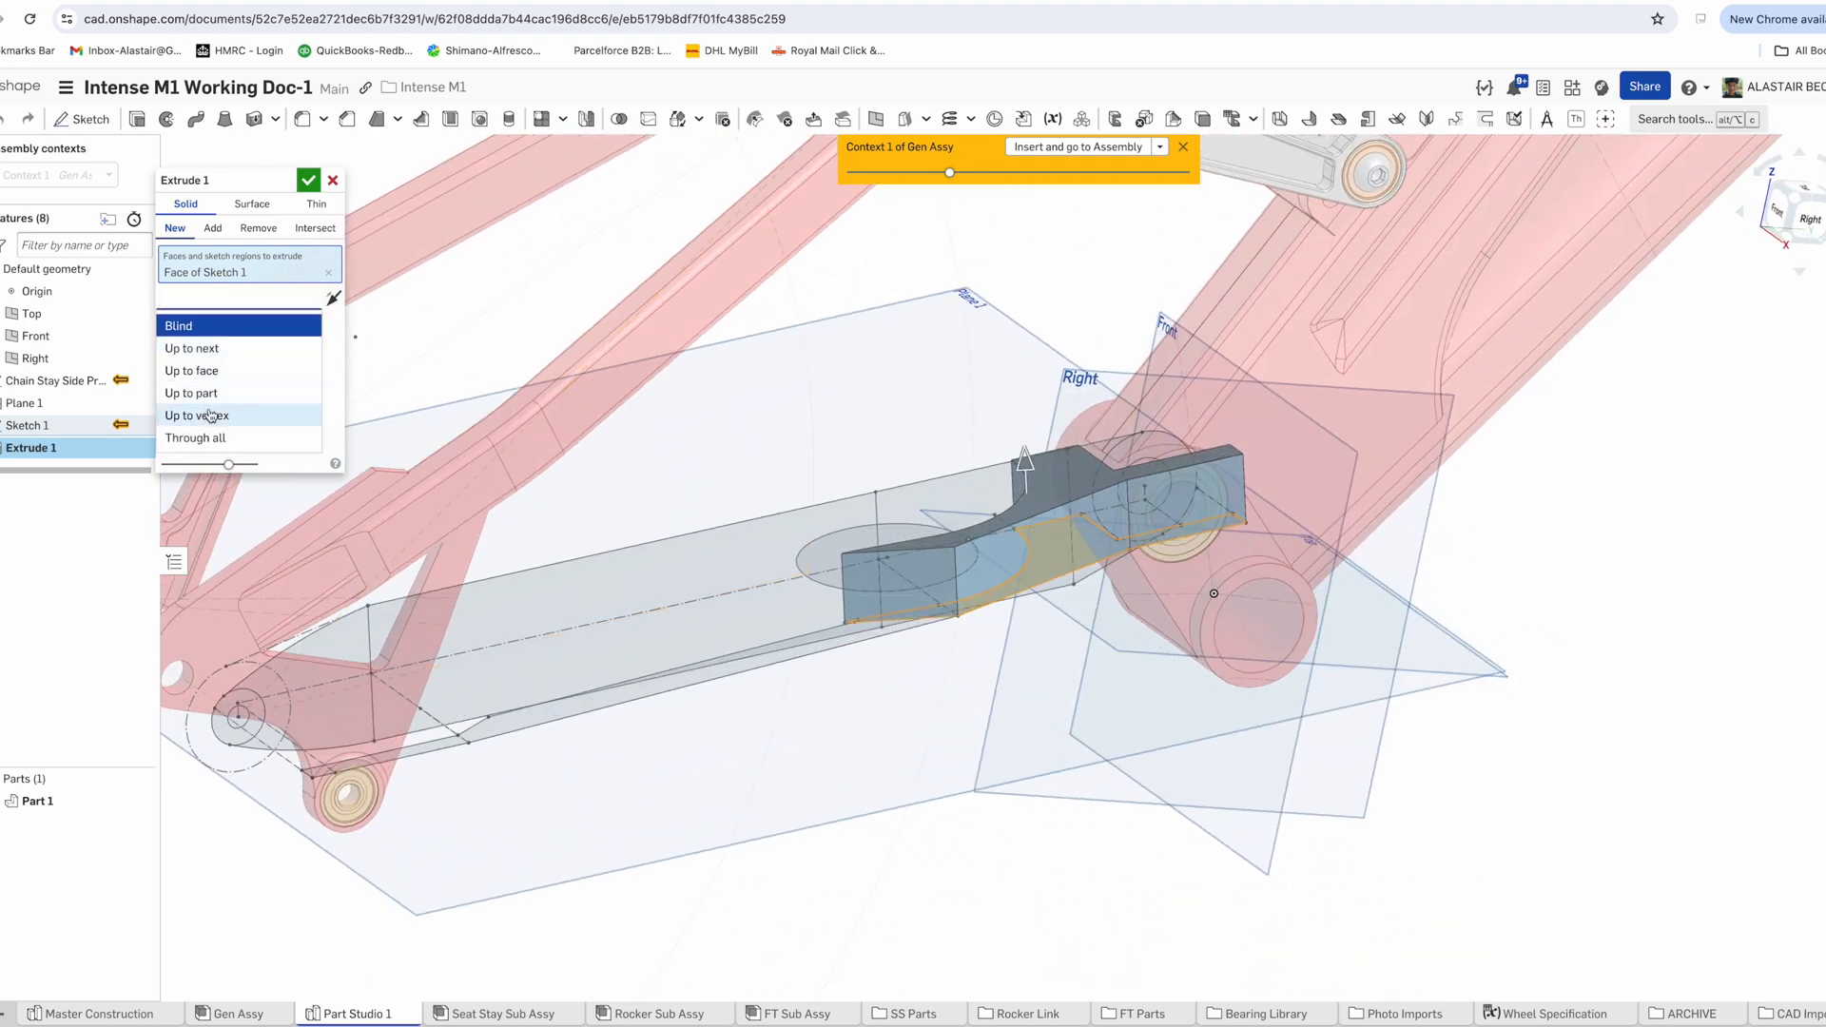
left_click(207, 415)
left_click(1067, 449)
left_click(206, 467)
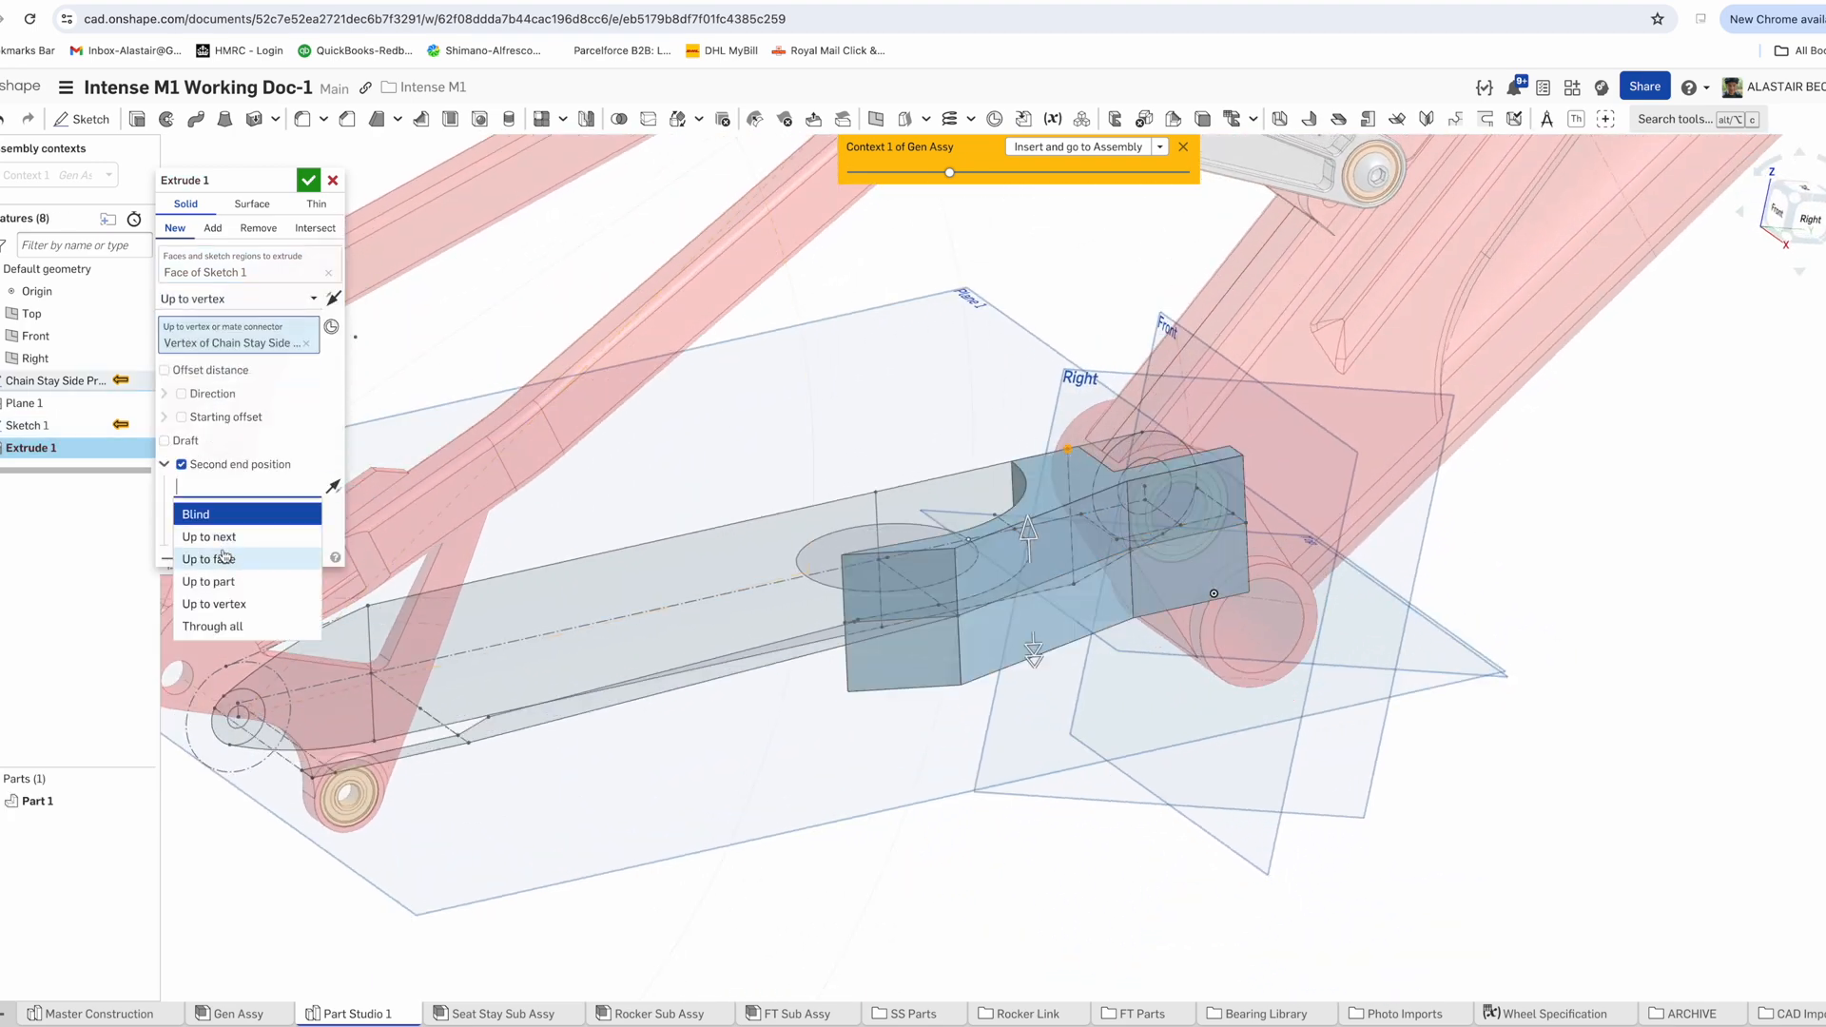
left_click(228, 603)
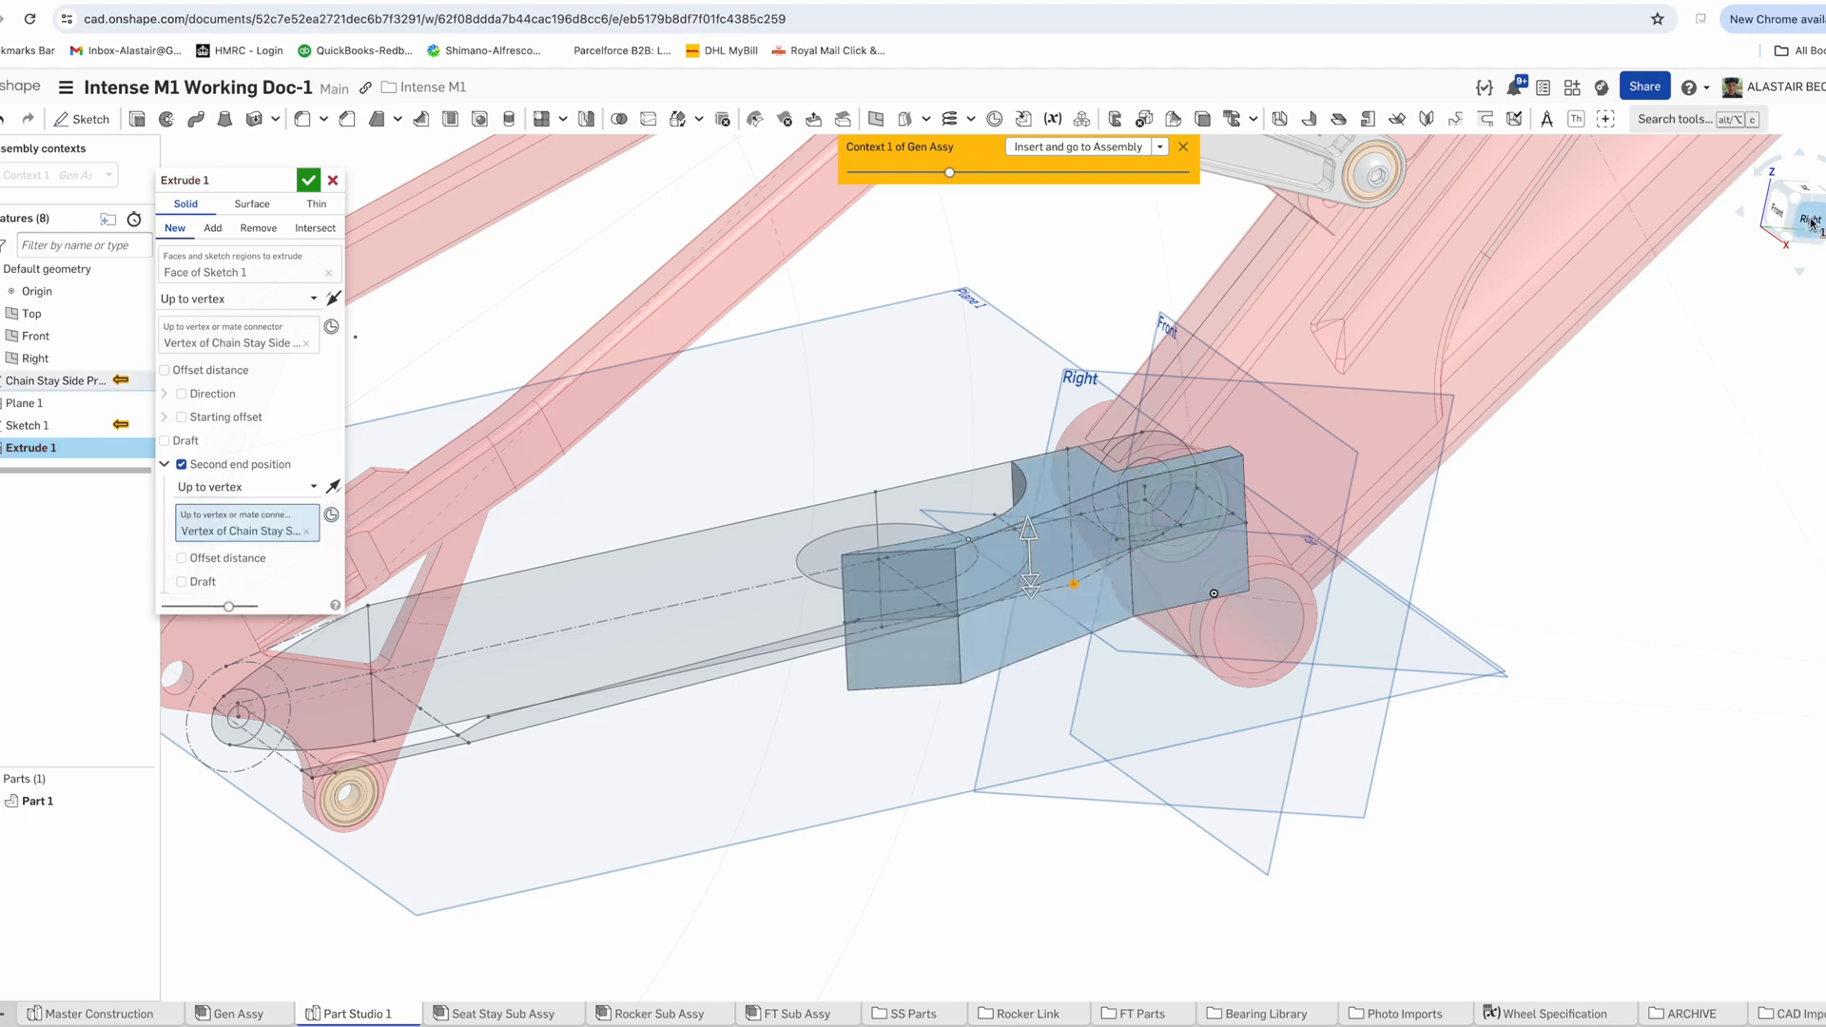
left_click(1809, 220)
scroll(847, 687, "up", 5)
left_click(308, 180)
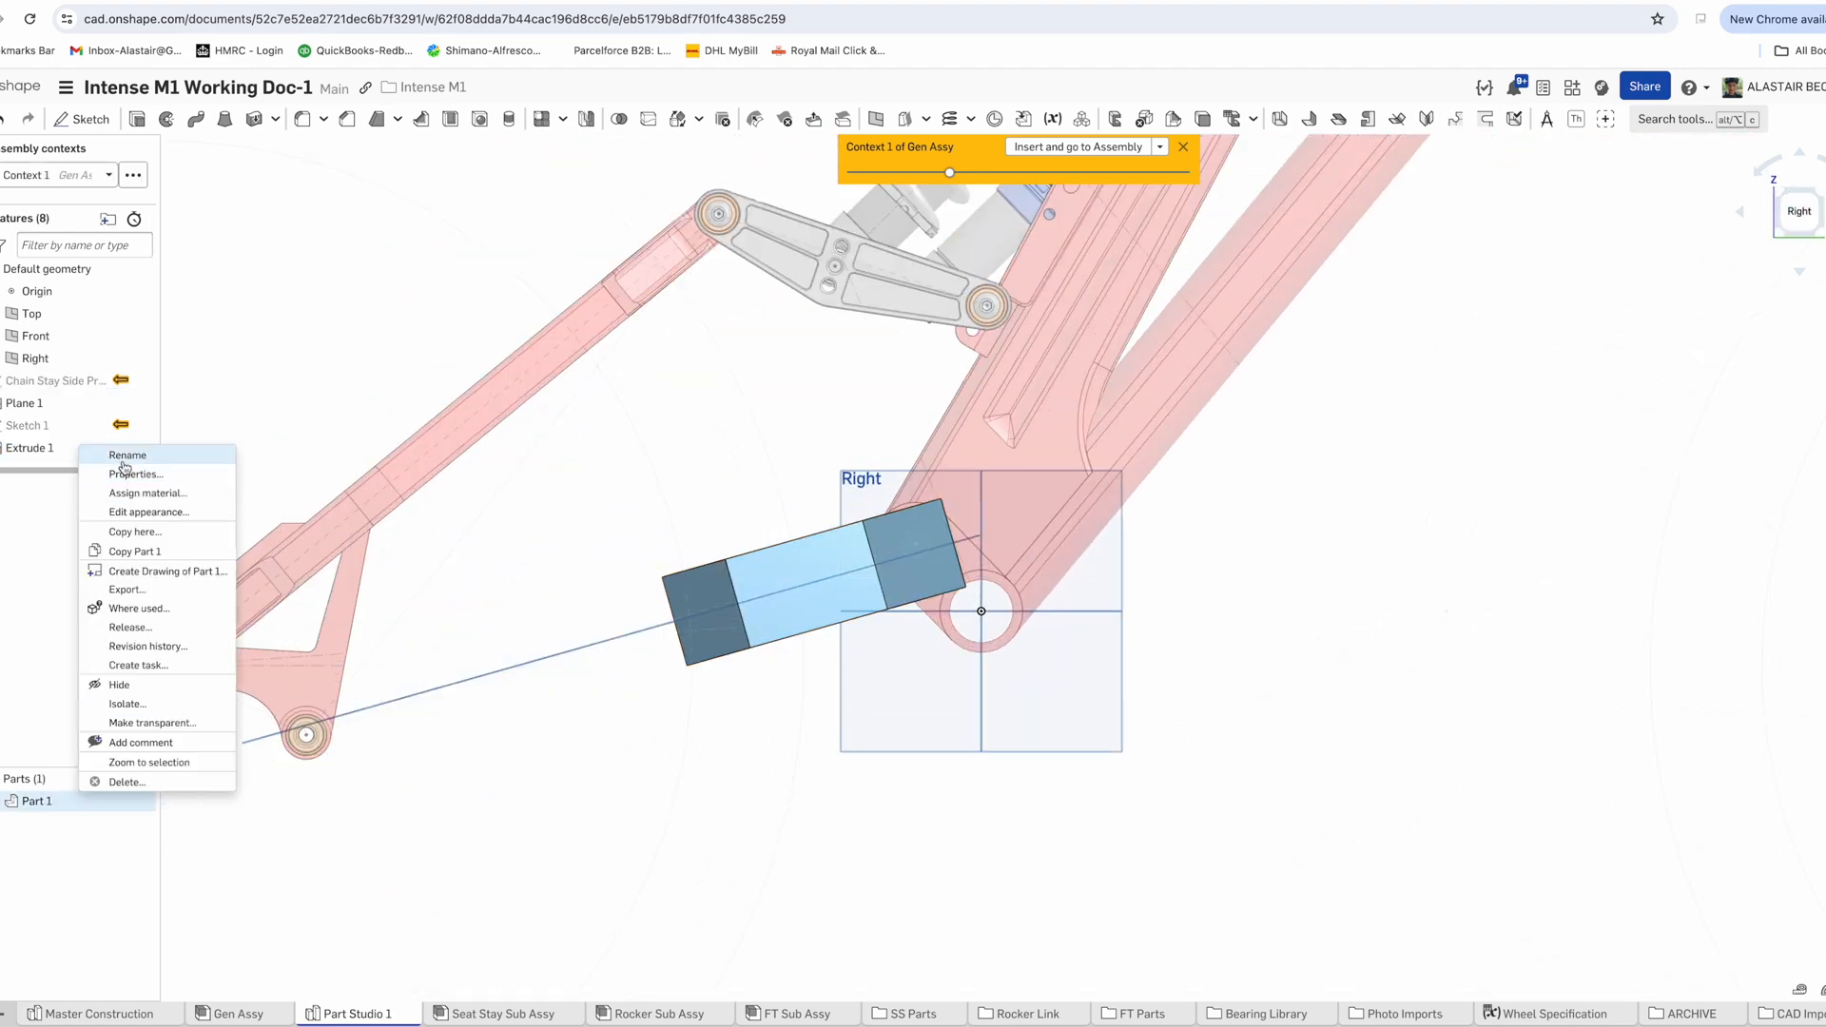
scroll(815, 571, "down", 2)
right_click_drag(815, 571, 1123, 626)
scroll(803, 510, "up", 3)
scroll(814, 515, "up", 3)
left_click(297, 119)
left_click(1057, 478)
left_click(333, 179)
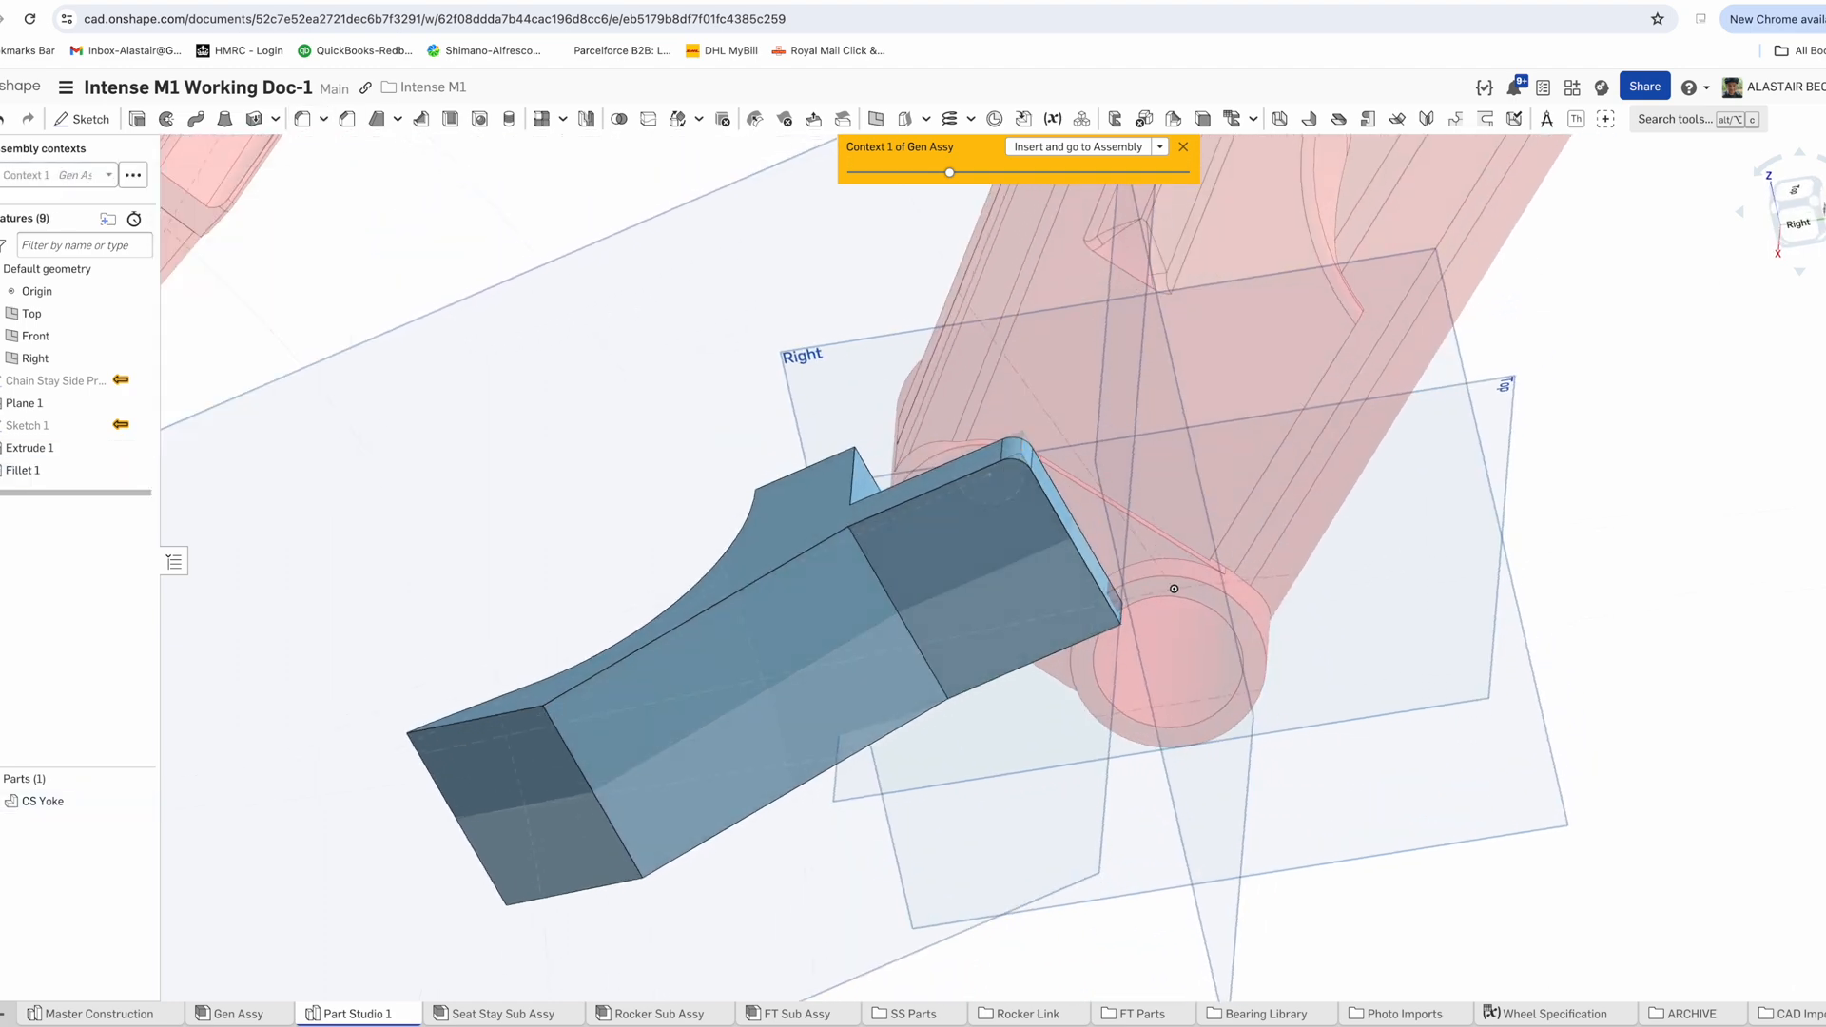
Trim the CS Yoke to the side profile by extruding the profile's regions 136 mm across it with the Intersect operation
left_click(1795, 227)
scroll(847, 614, "up", 5)
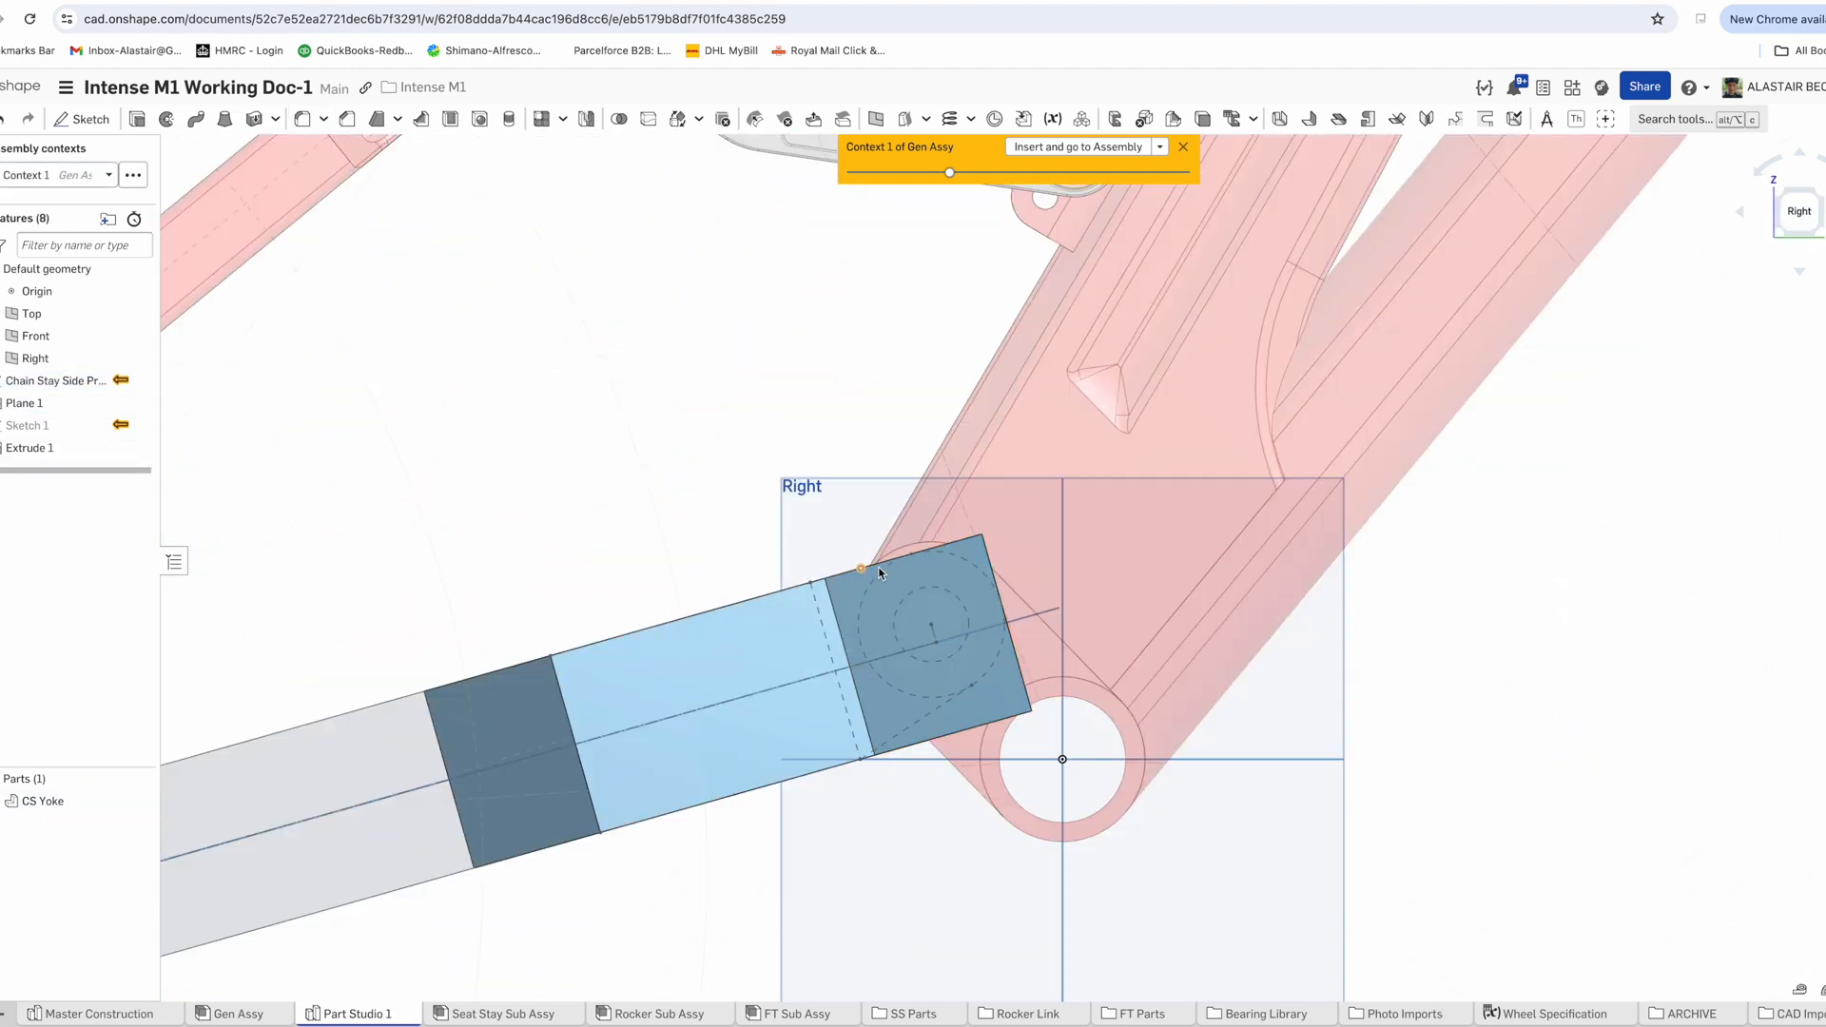
scroll(832, 559, "down", 3)
right_click_drag(831, 558, 737, 581)
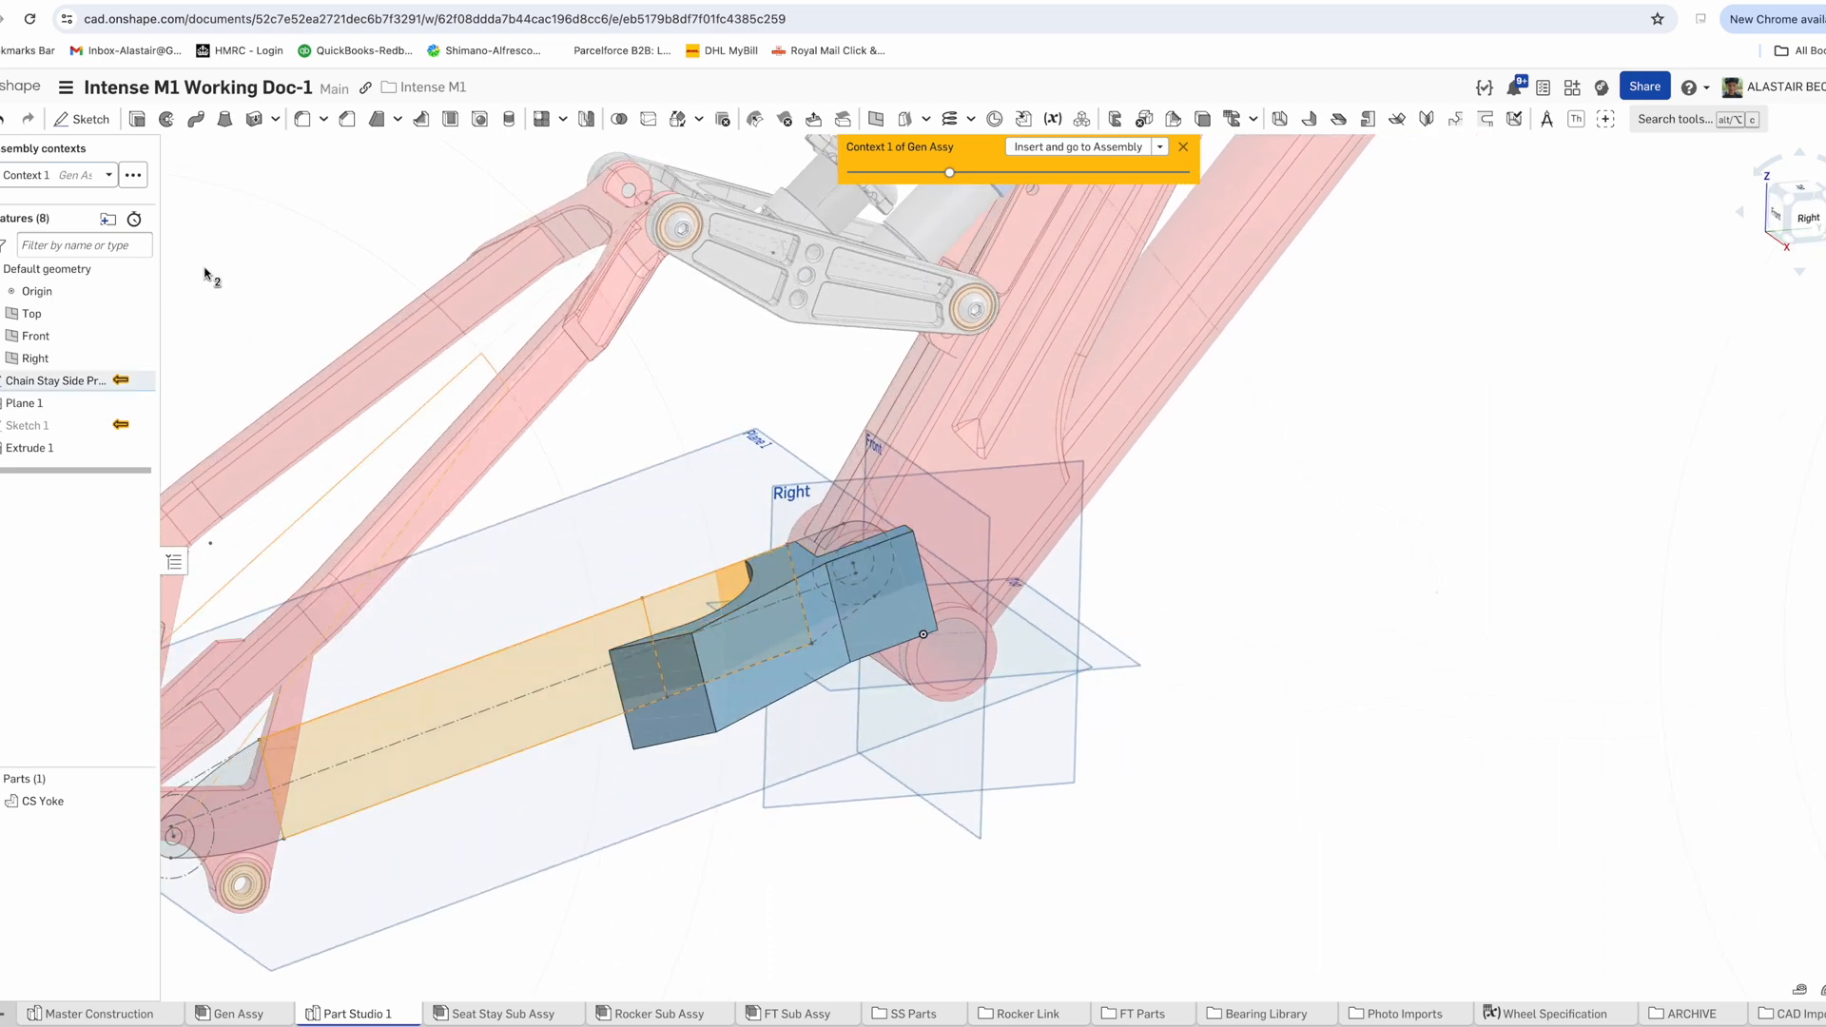
left_click(139, 119)
right_click_drag(666, 551, 714, 563)
left_click_drag(299, 902, 474, 996)
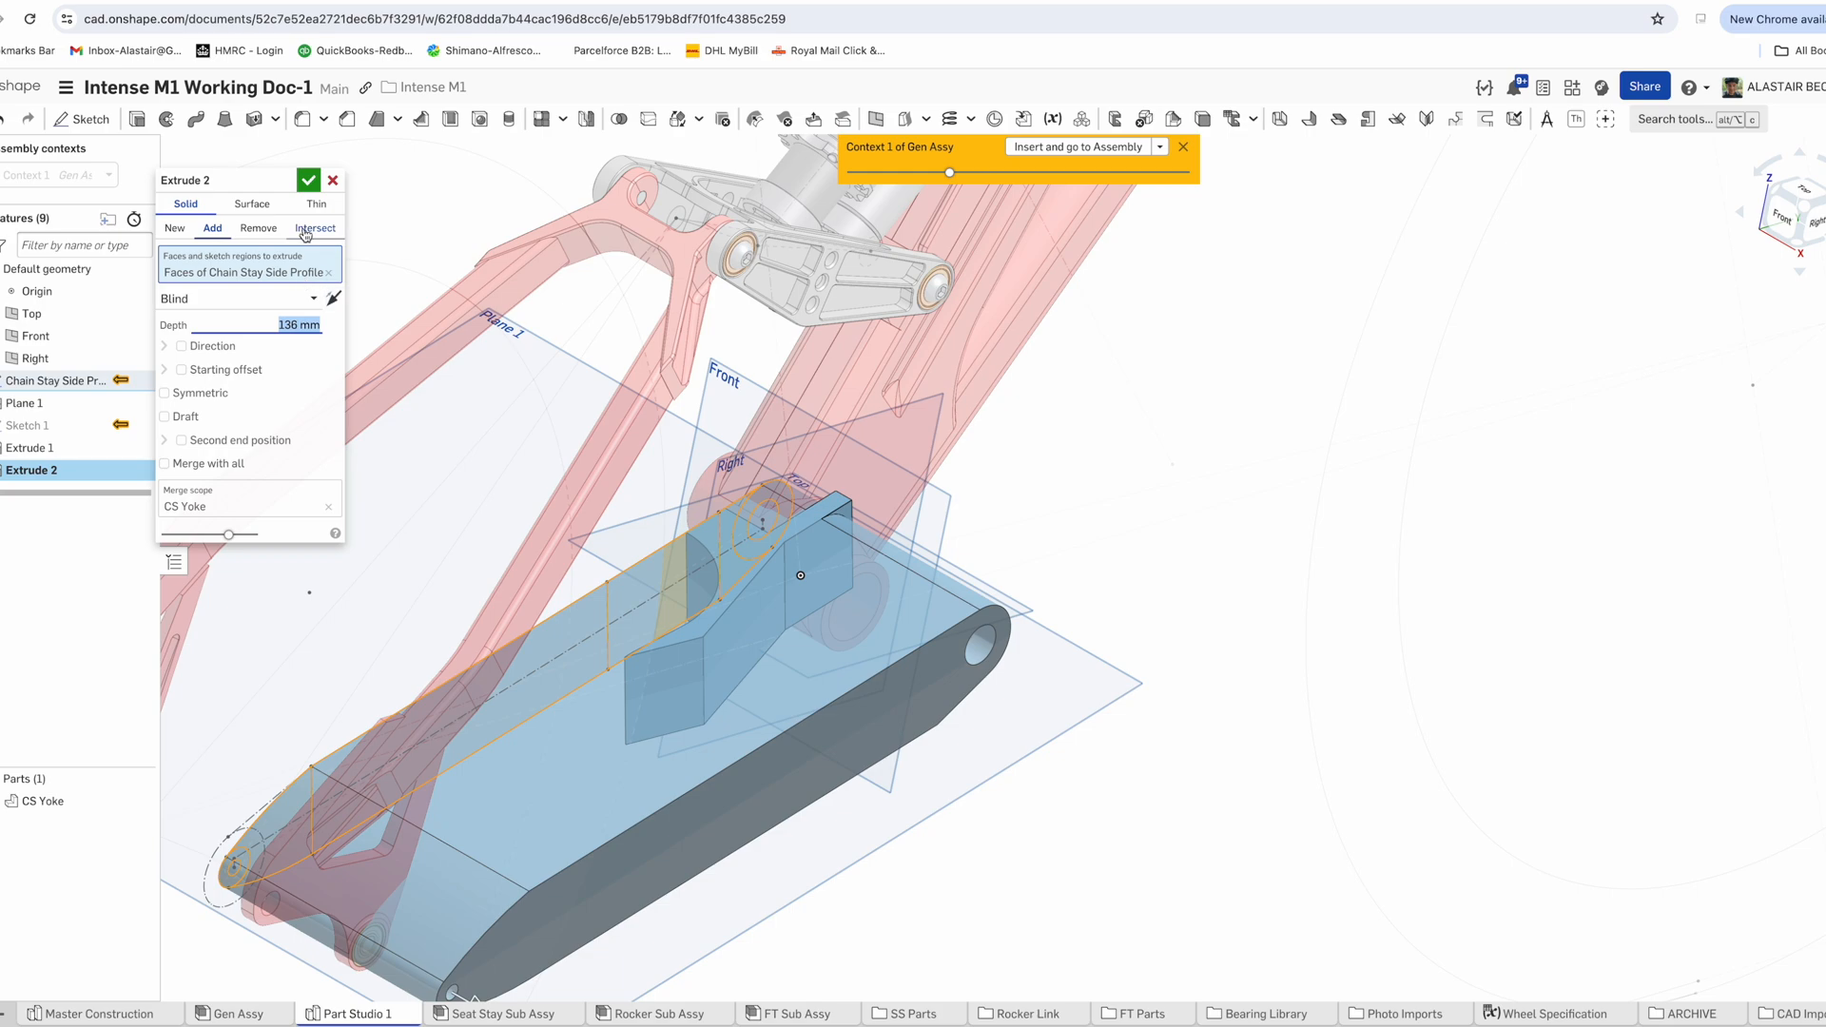
left_click(333, 298)
mouse_move(614, 569)
right_mouse_down()
mouse_move(572, 523)
mouse_move(534, 519)
mouse_move(585, 576)
right_mouse_up()
left_click(308, 181)
Insert the chain stay side profile sketch from the part studio into the general assembly
scroll(789, 609, "down", 2)
right_click_drag(827, 647, 787, 607)
scroll(769, 596, "up", 2)
scroll(817, 581, "down", 2)
scroll(1044, 541, "down", 2)
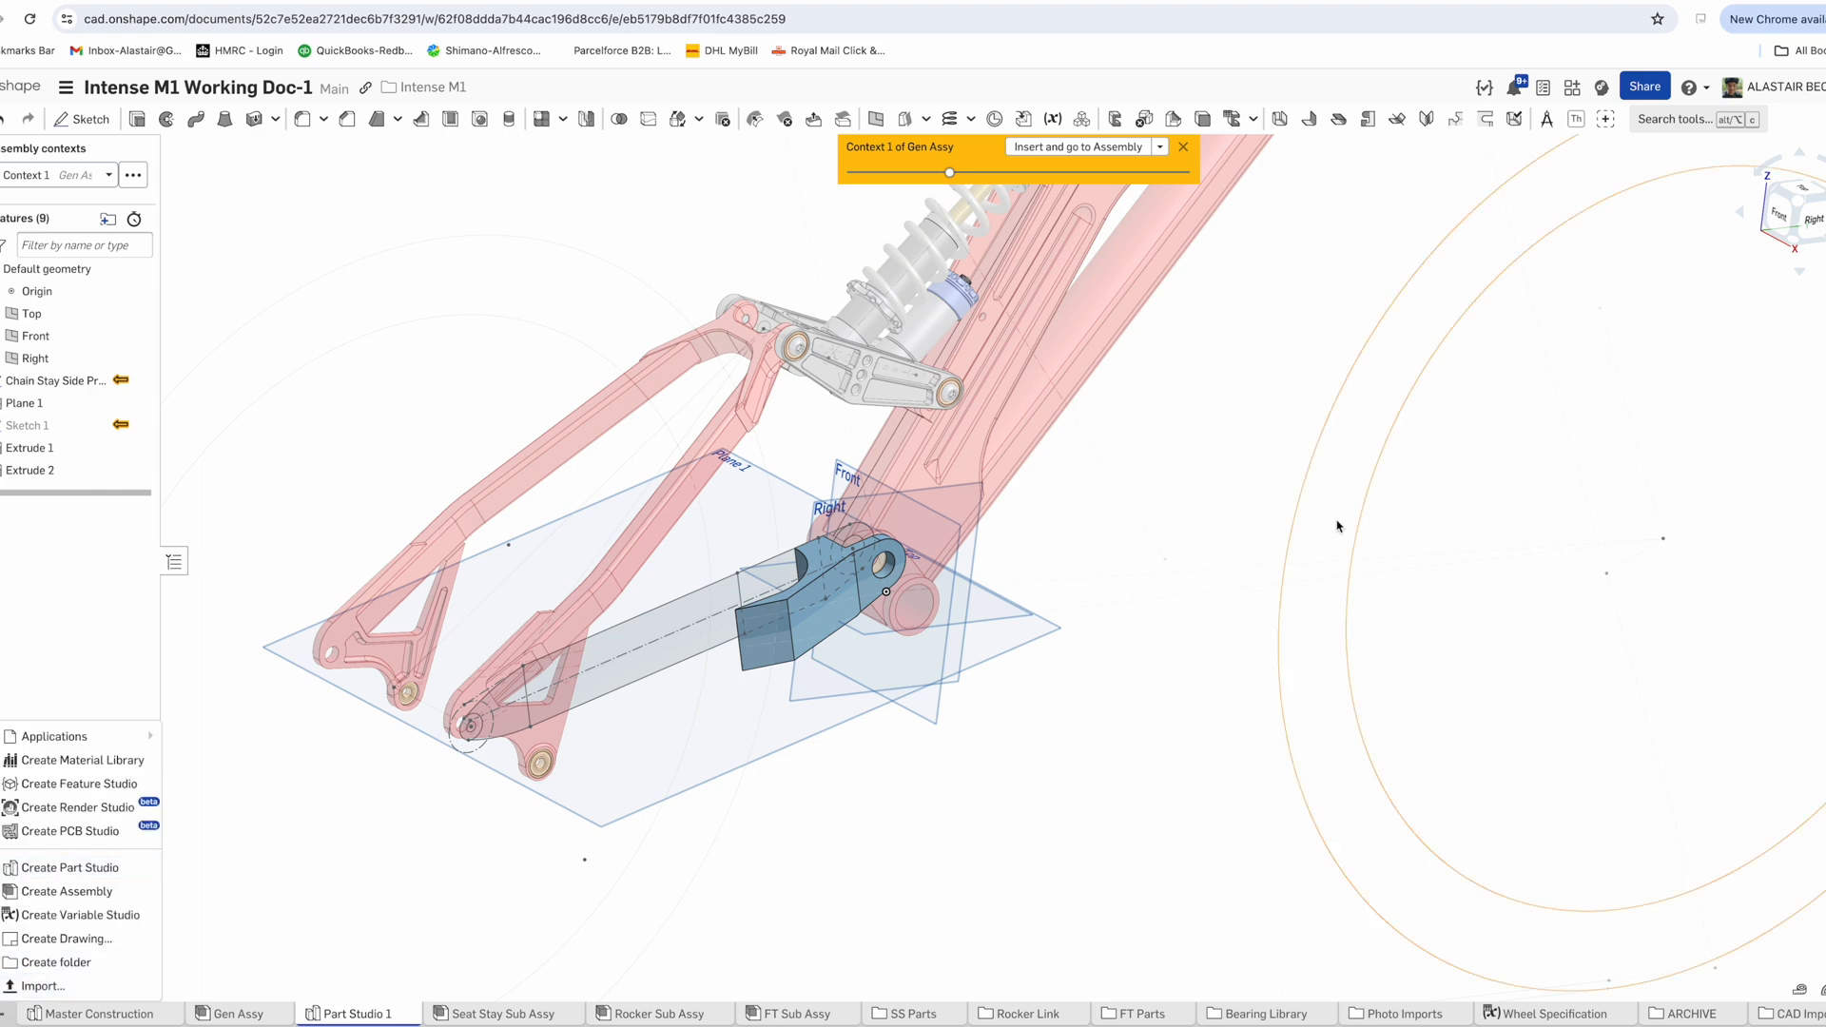
left_click(1065, 149)
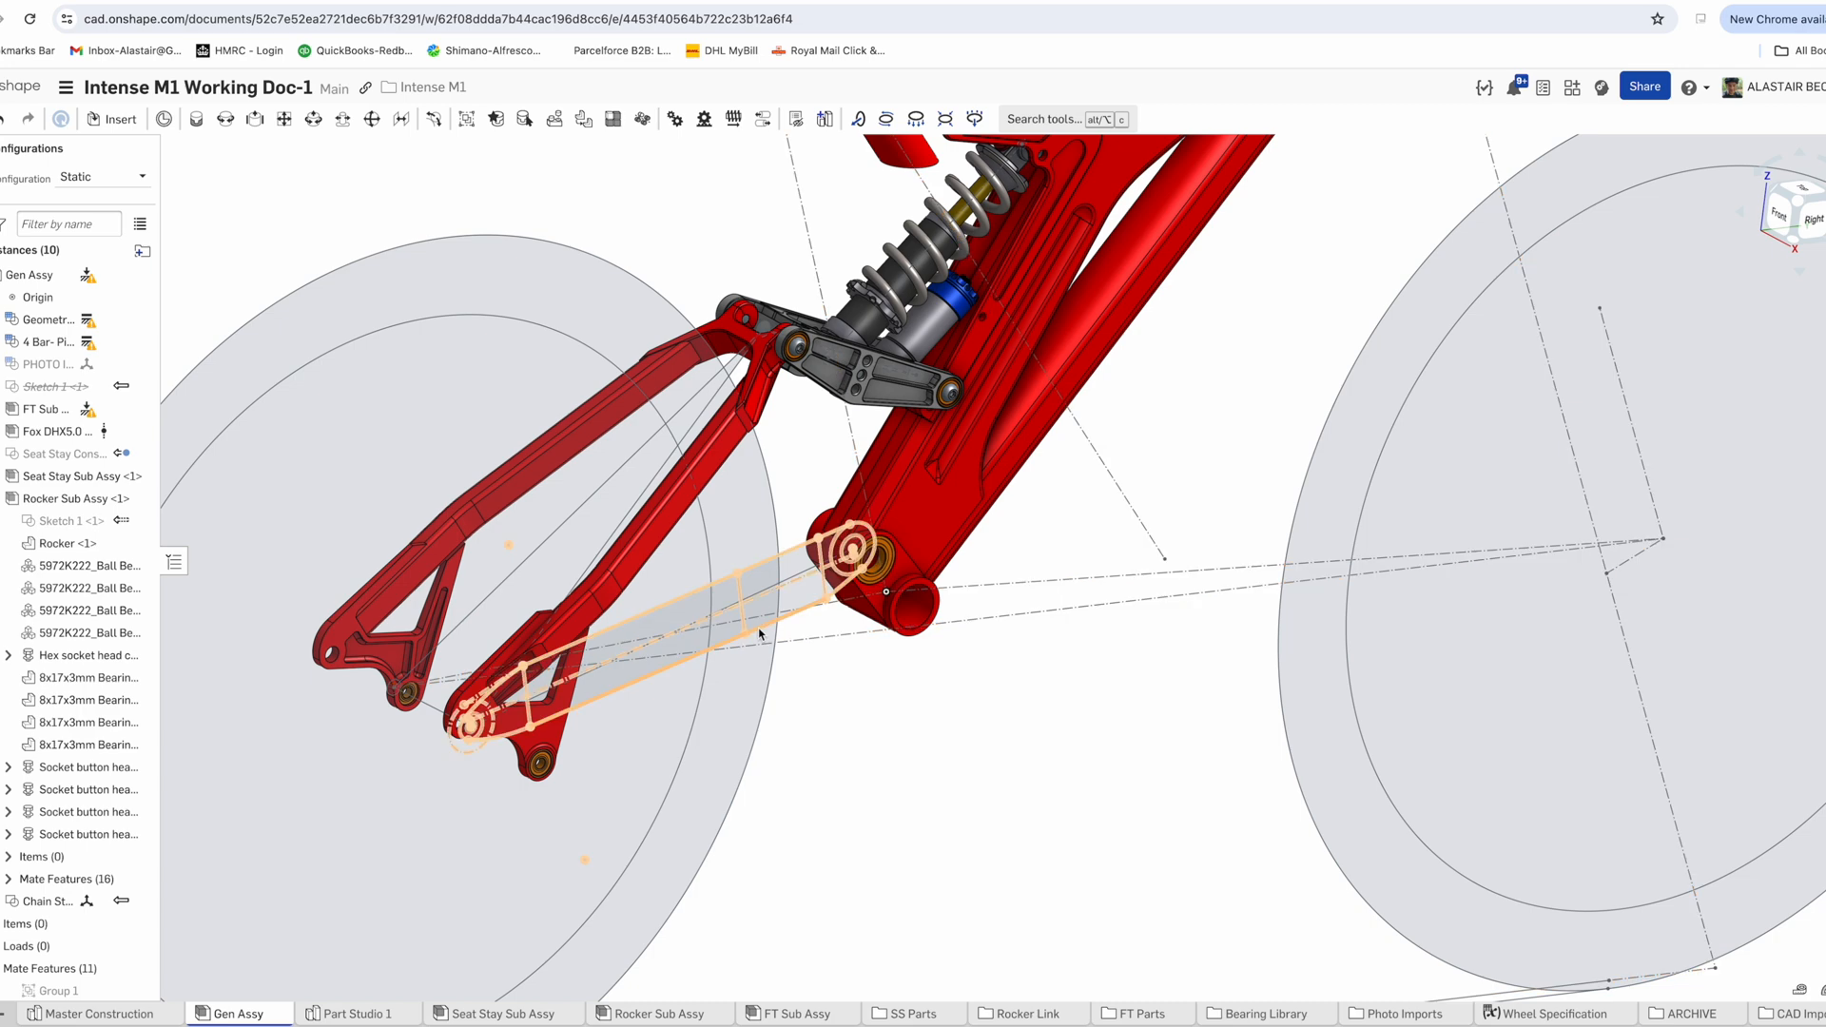
left_click(852, 772)
Add a revolute mate joining the front circle of the chain stay sketch to the main pivot of the 4 Bar sketch
left_click(227, 129)
scroll(861, 578, "up", 5)
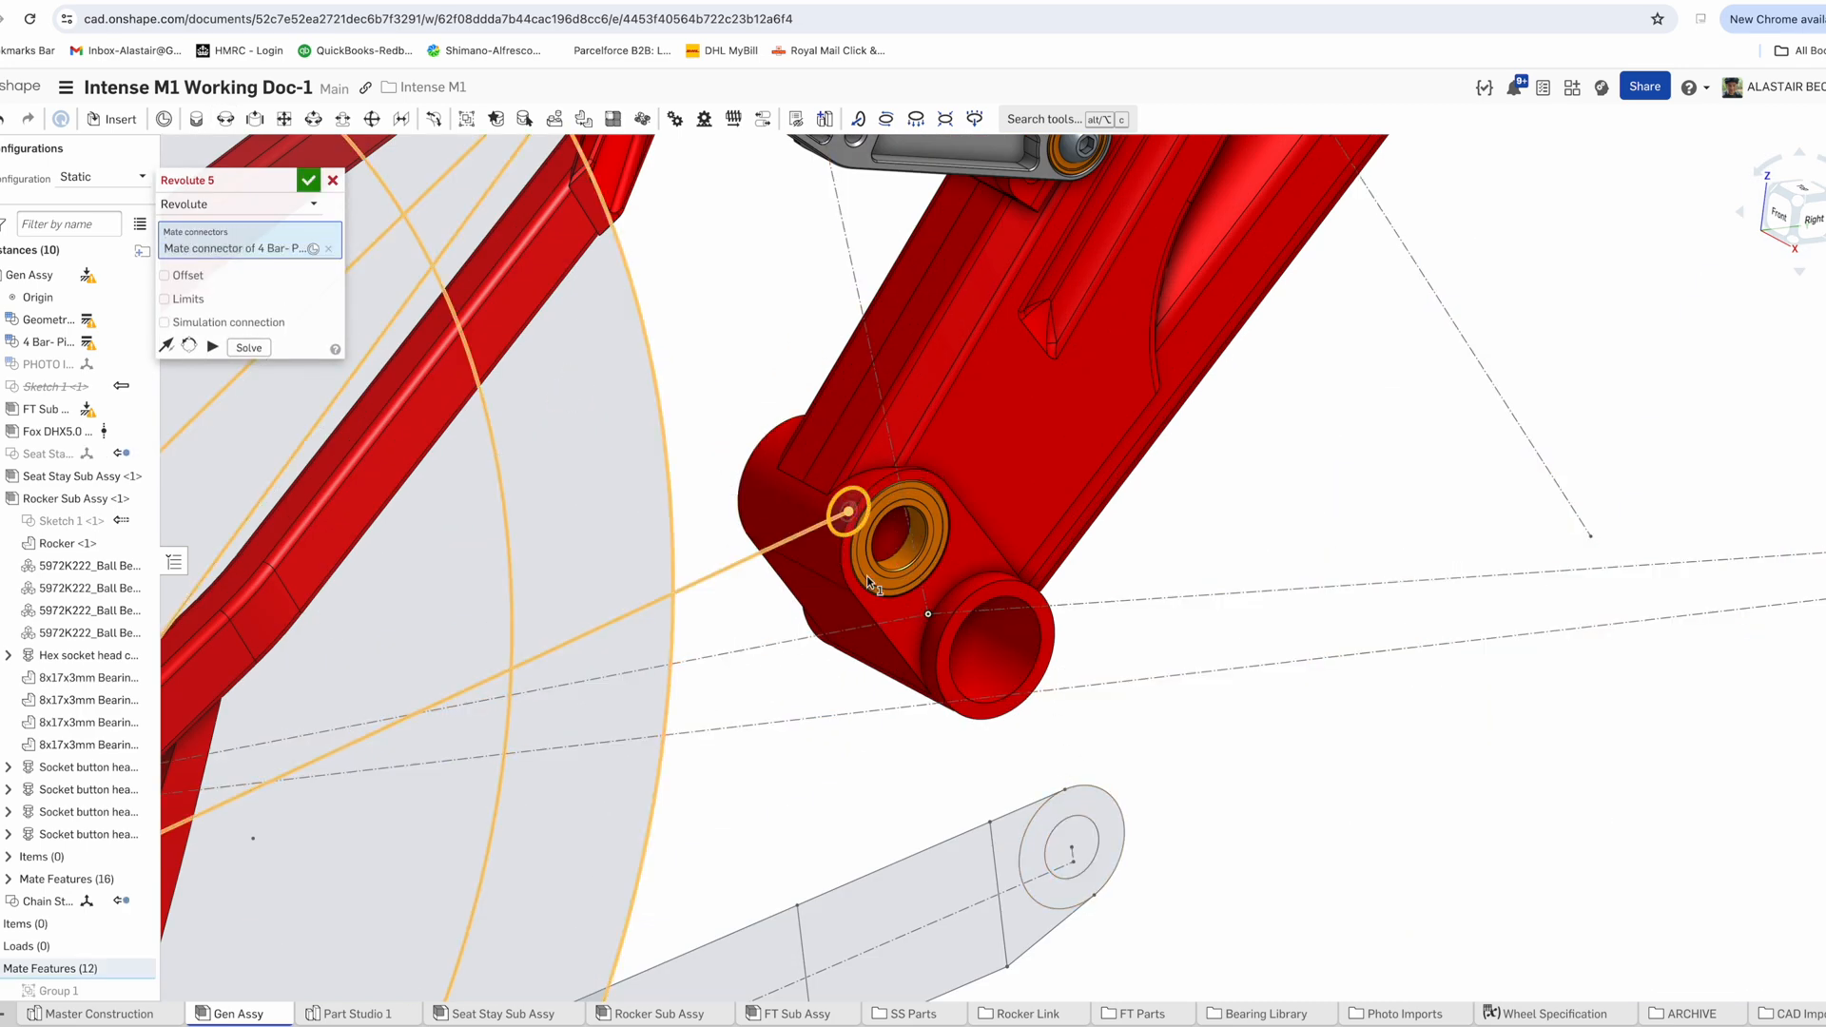
left_click(1105, 841)
left_click(1328, 862)
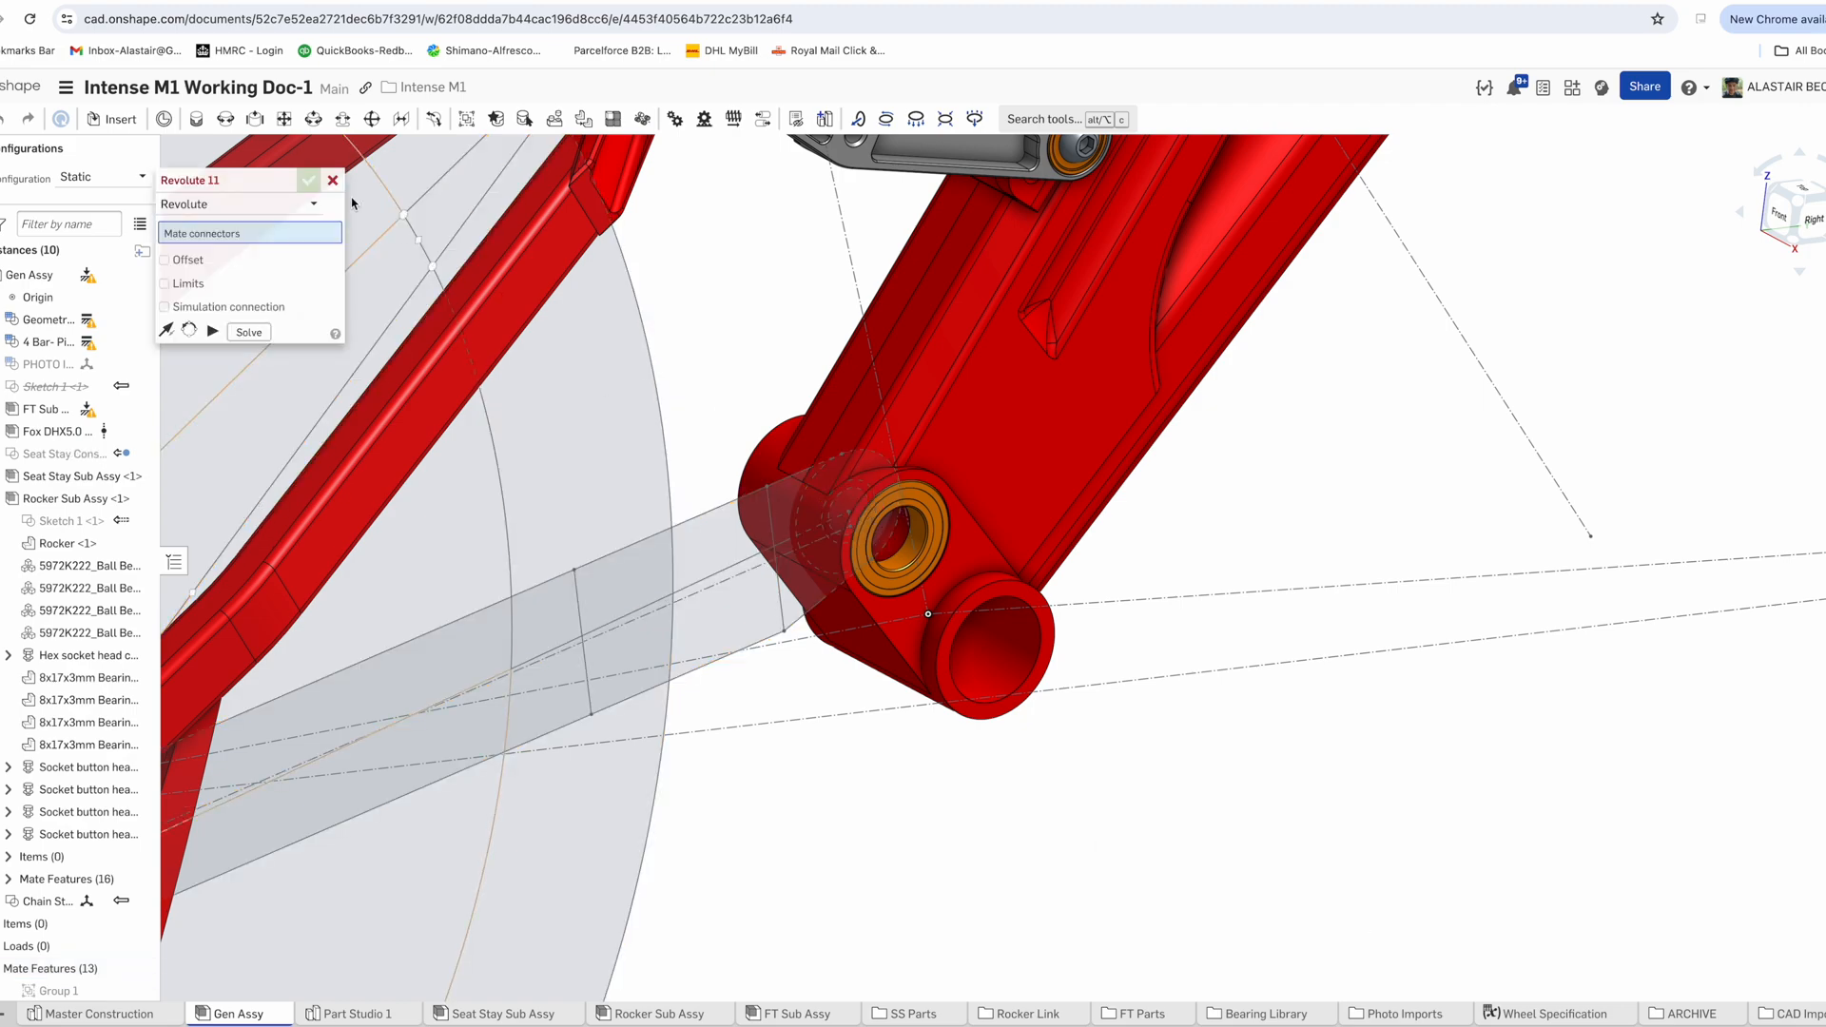
key("Escape")
Add a revolute mate joining the rear circle of the chain stay sketch to the rear pivot circle of the 4 Bar sketch
left_click(226, 119)
scroll(854, 429, "down", 3)
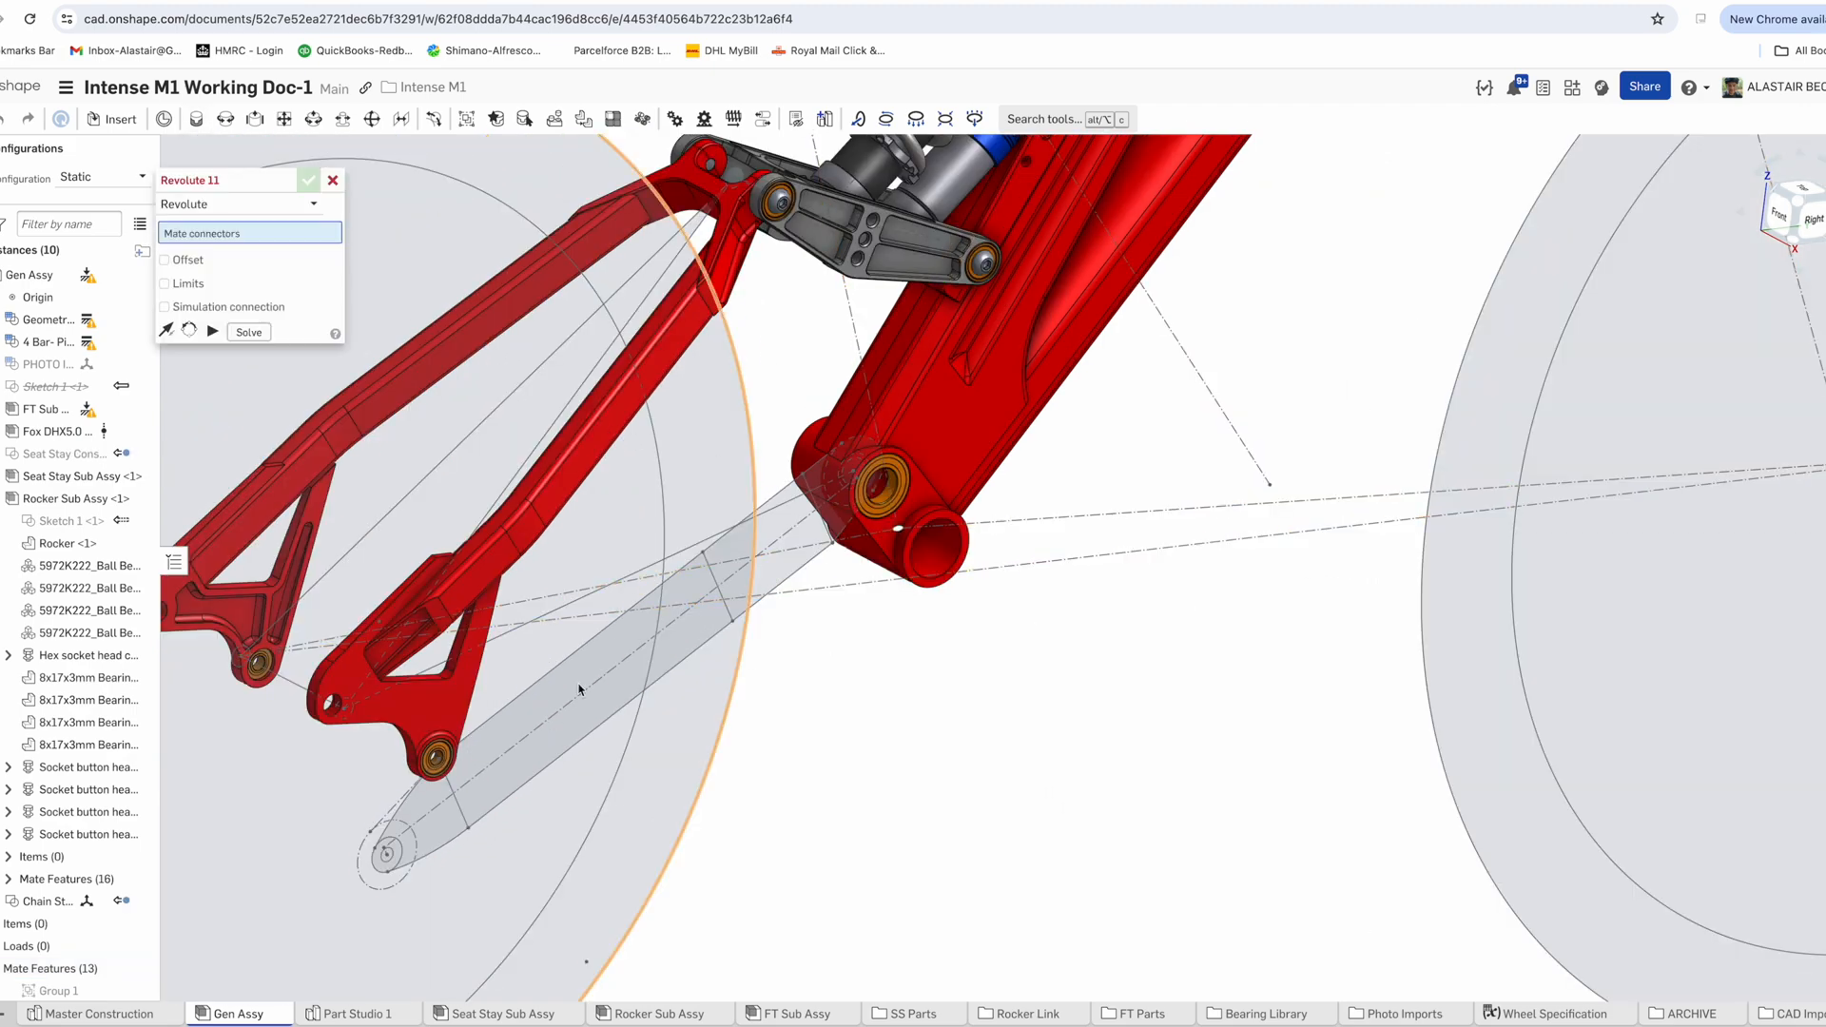
scroll(387, 860, "up", 5)
left_click(378, 857)
scroll(694, 840, "down", 5)
scroll(404, 677, "up", 3)
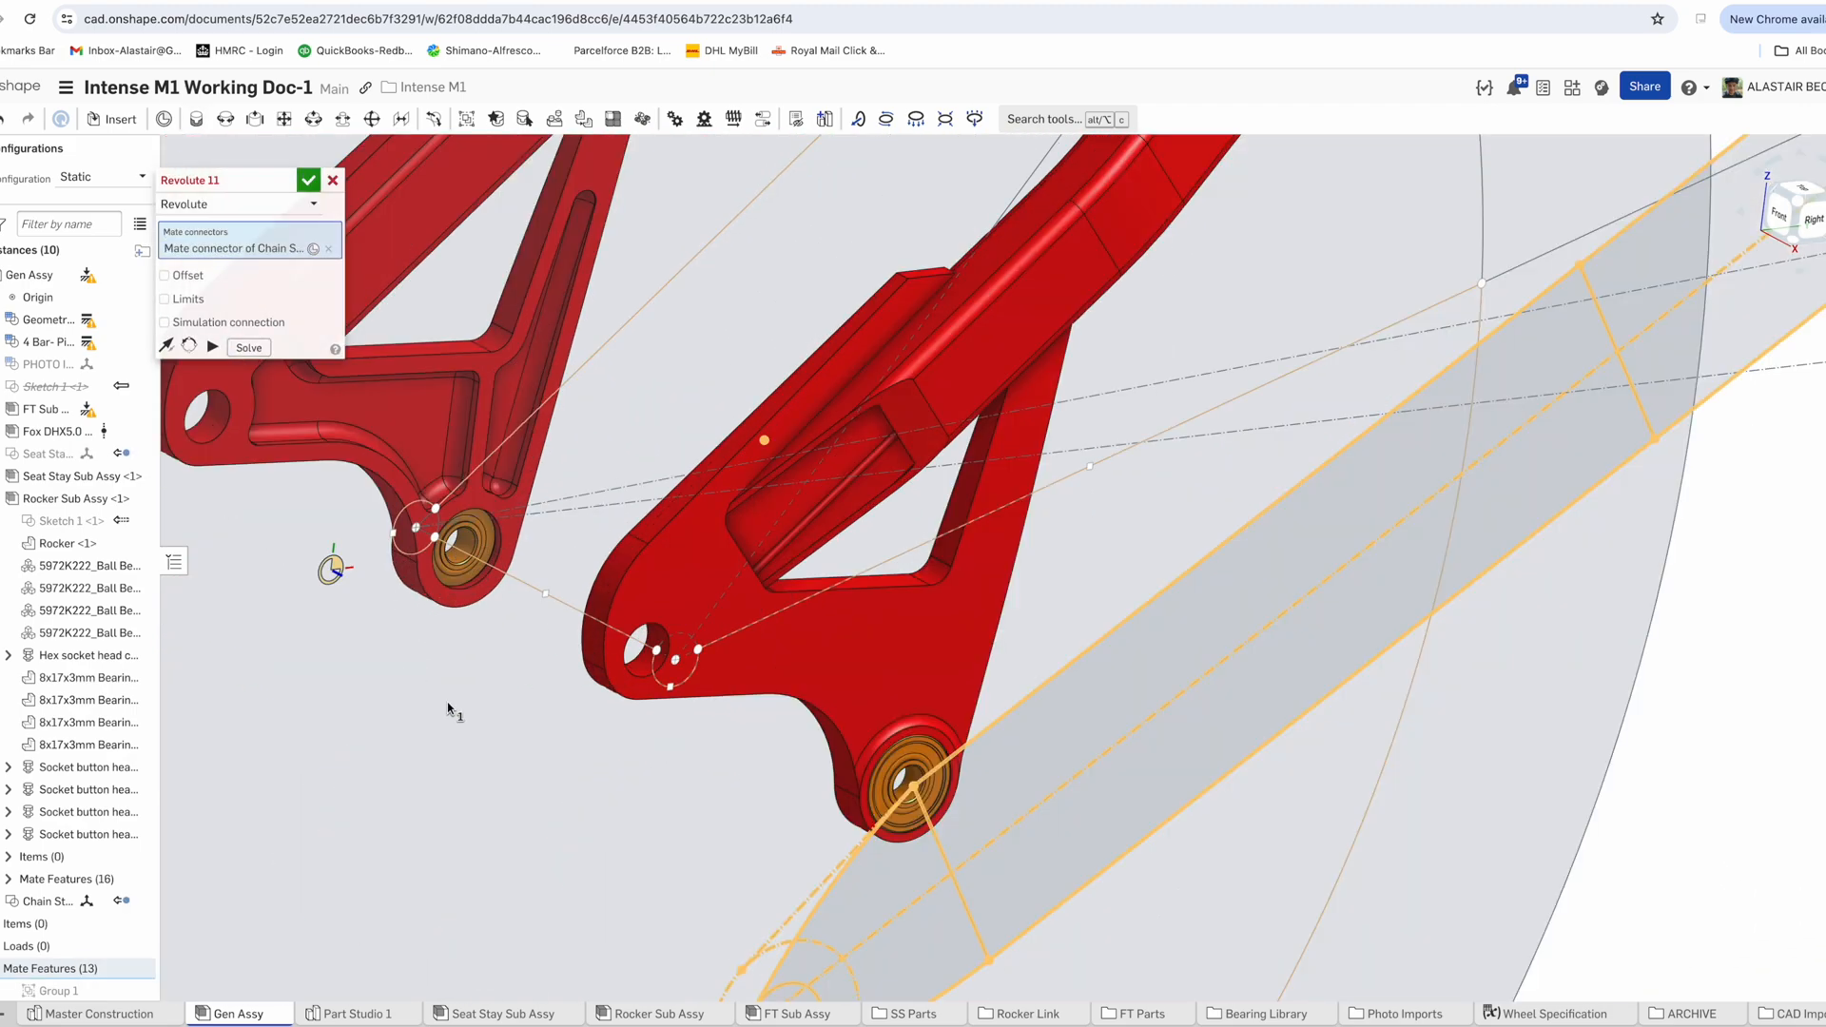
right_click_drag(451, 706, 472, 676)
scroll(610, 709, "up", 5)
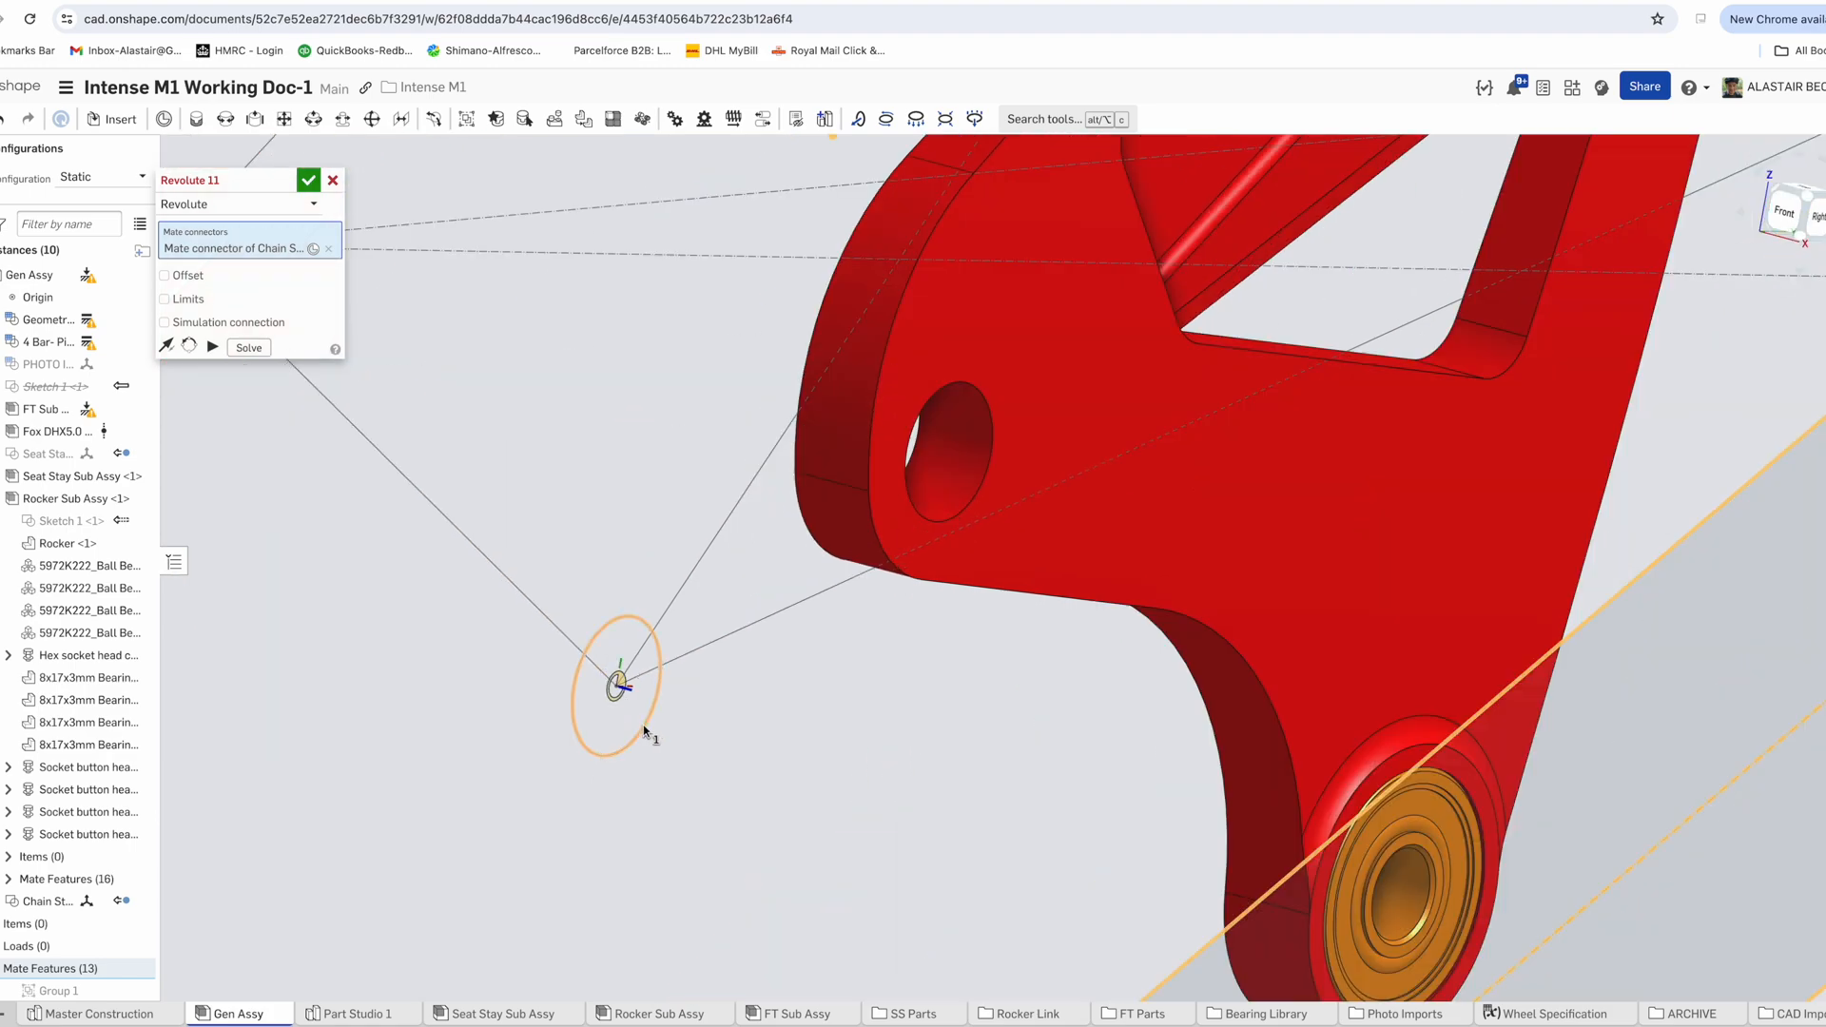
left_click(644, 732)
left_click(876, 758)
key("Escape")
scroll(677, 707, "down", 5)
scroll(678, 708, "down", 5)
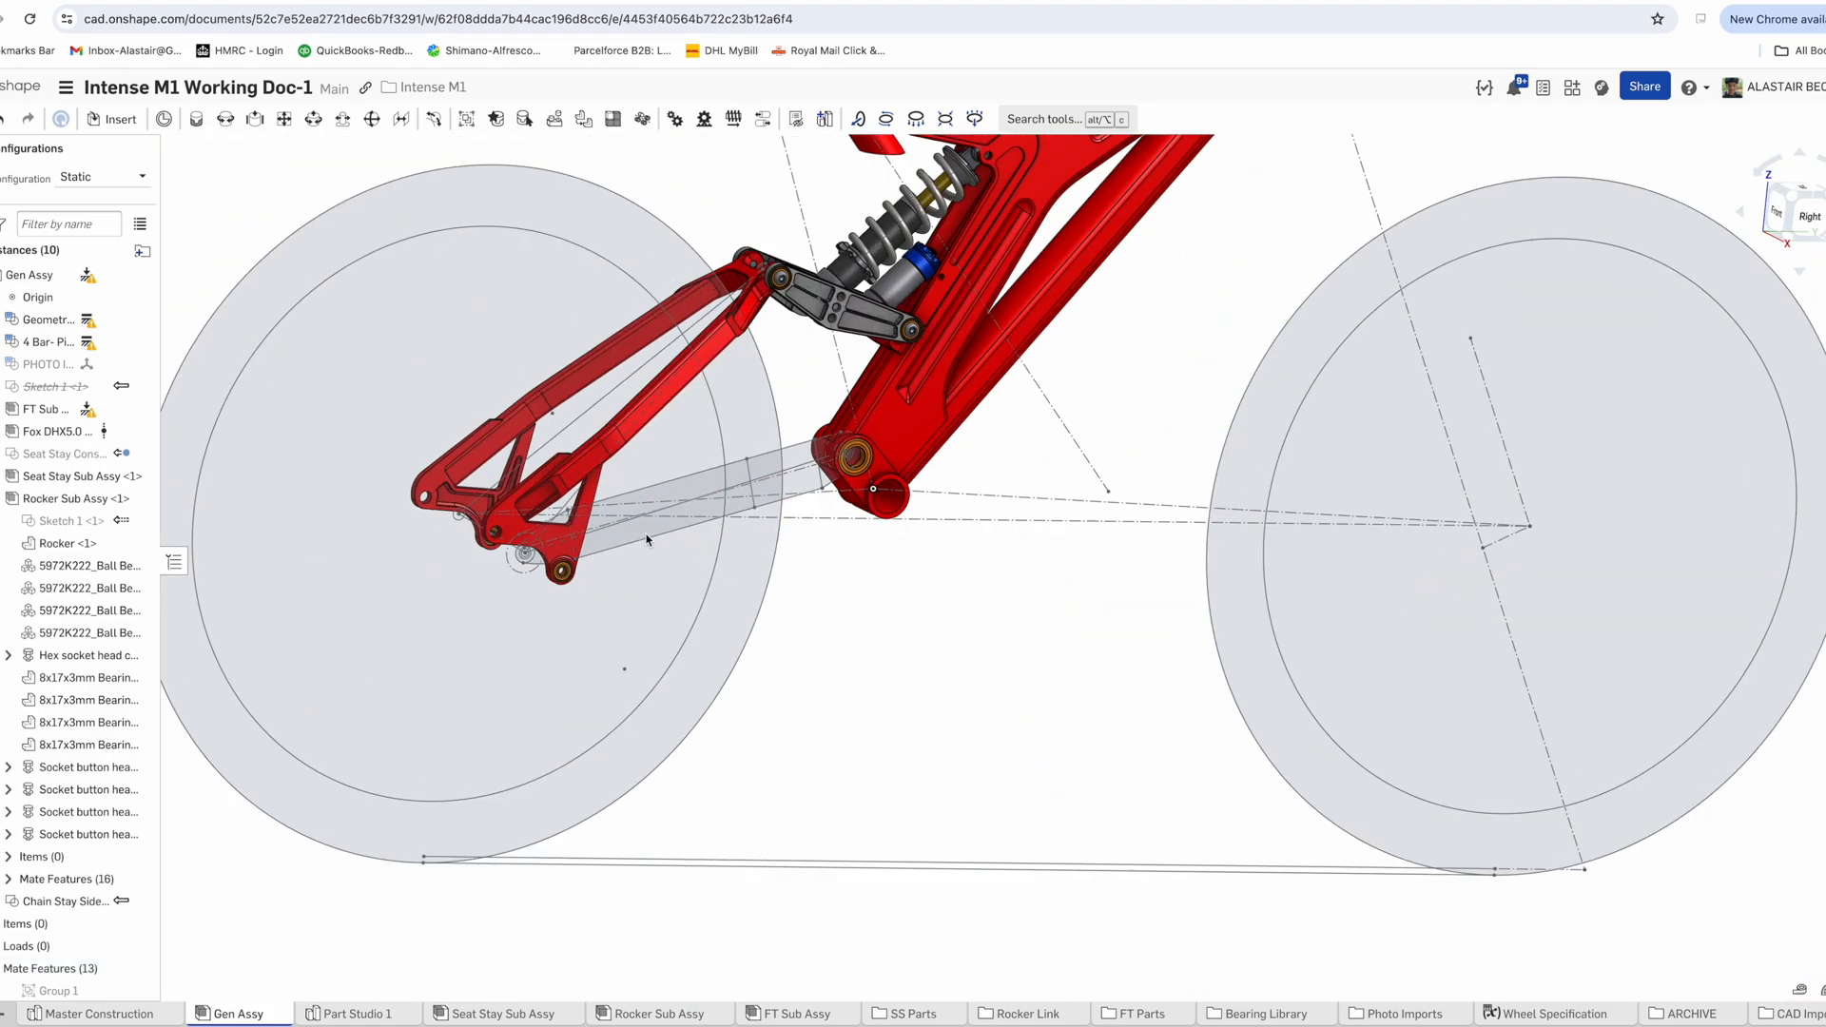
Name the chain stay part studios CS Yoke and CS Clevis
left_click(344, 1016)
right_click(344, 1015)
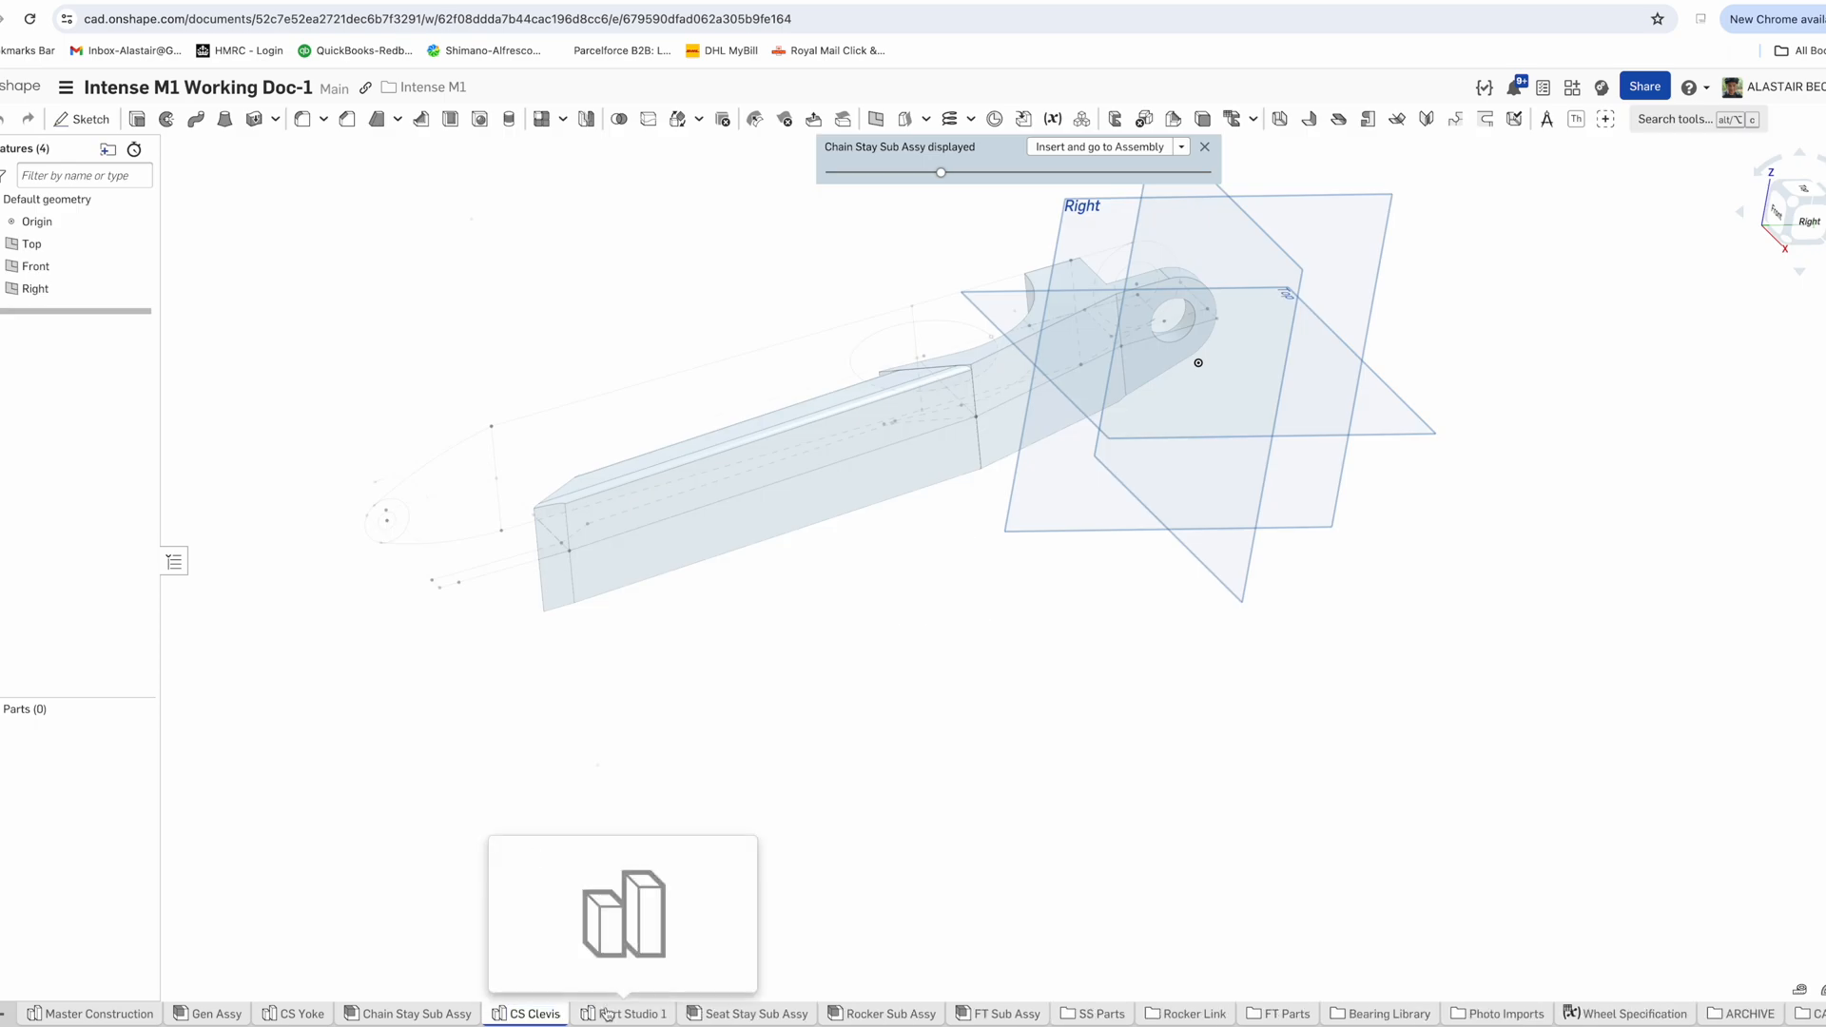
right_click(526, 1014)
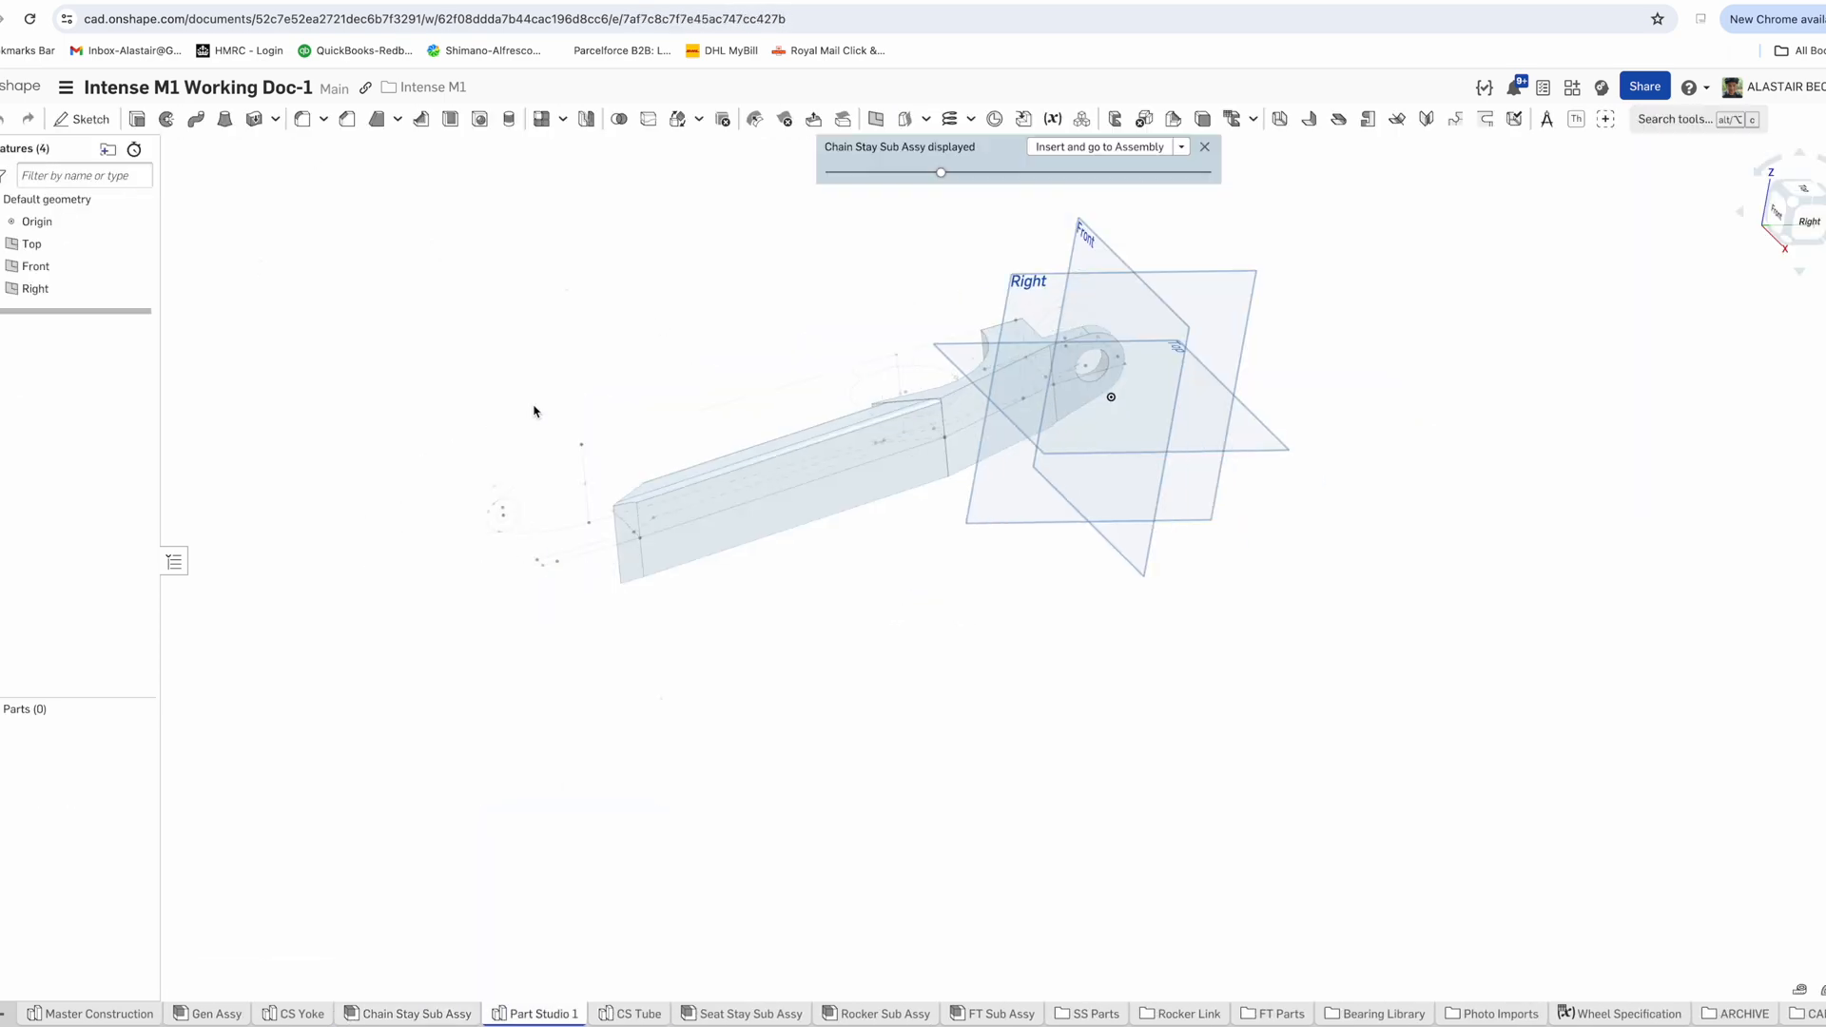
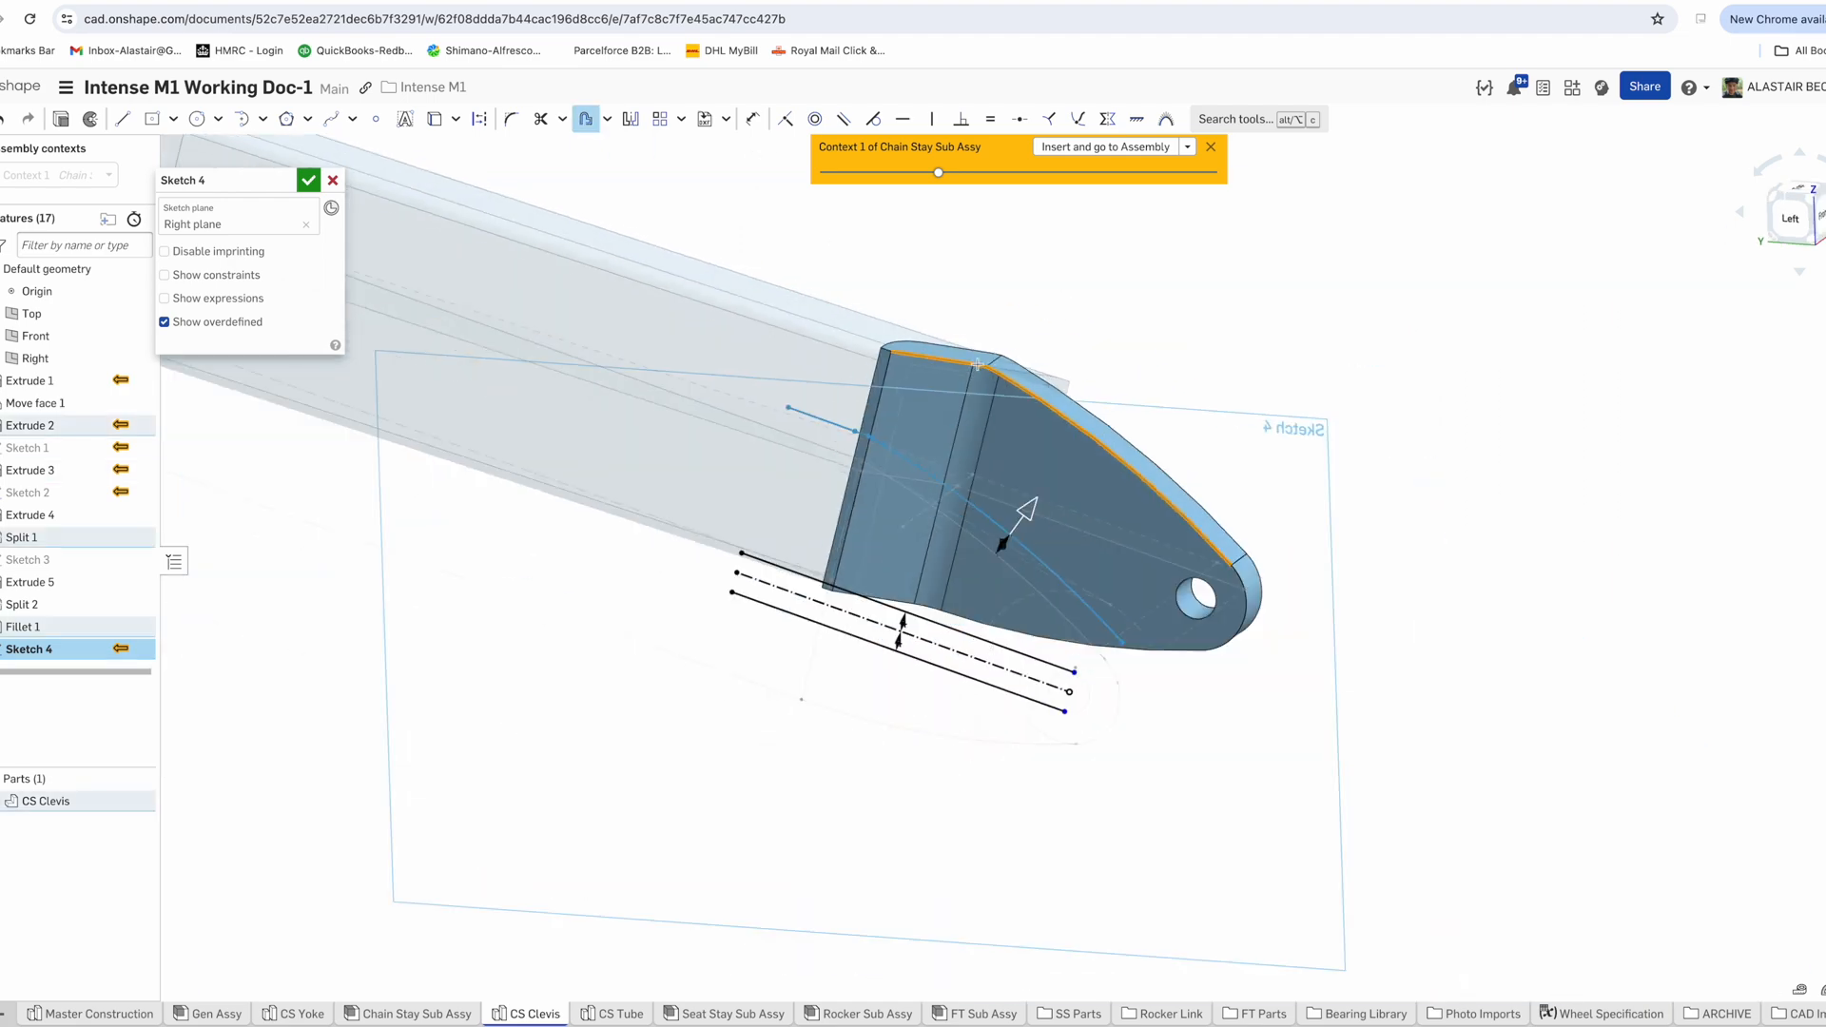
Offset the clevis's long curved edges 5 mm inward to outline the side recesses and finish Sketch 4
right_click_drag(976, 365, 1101, 665)
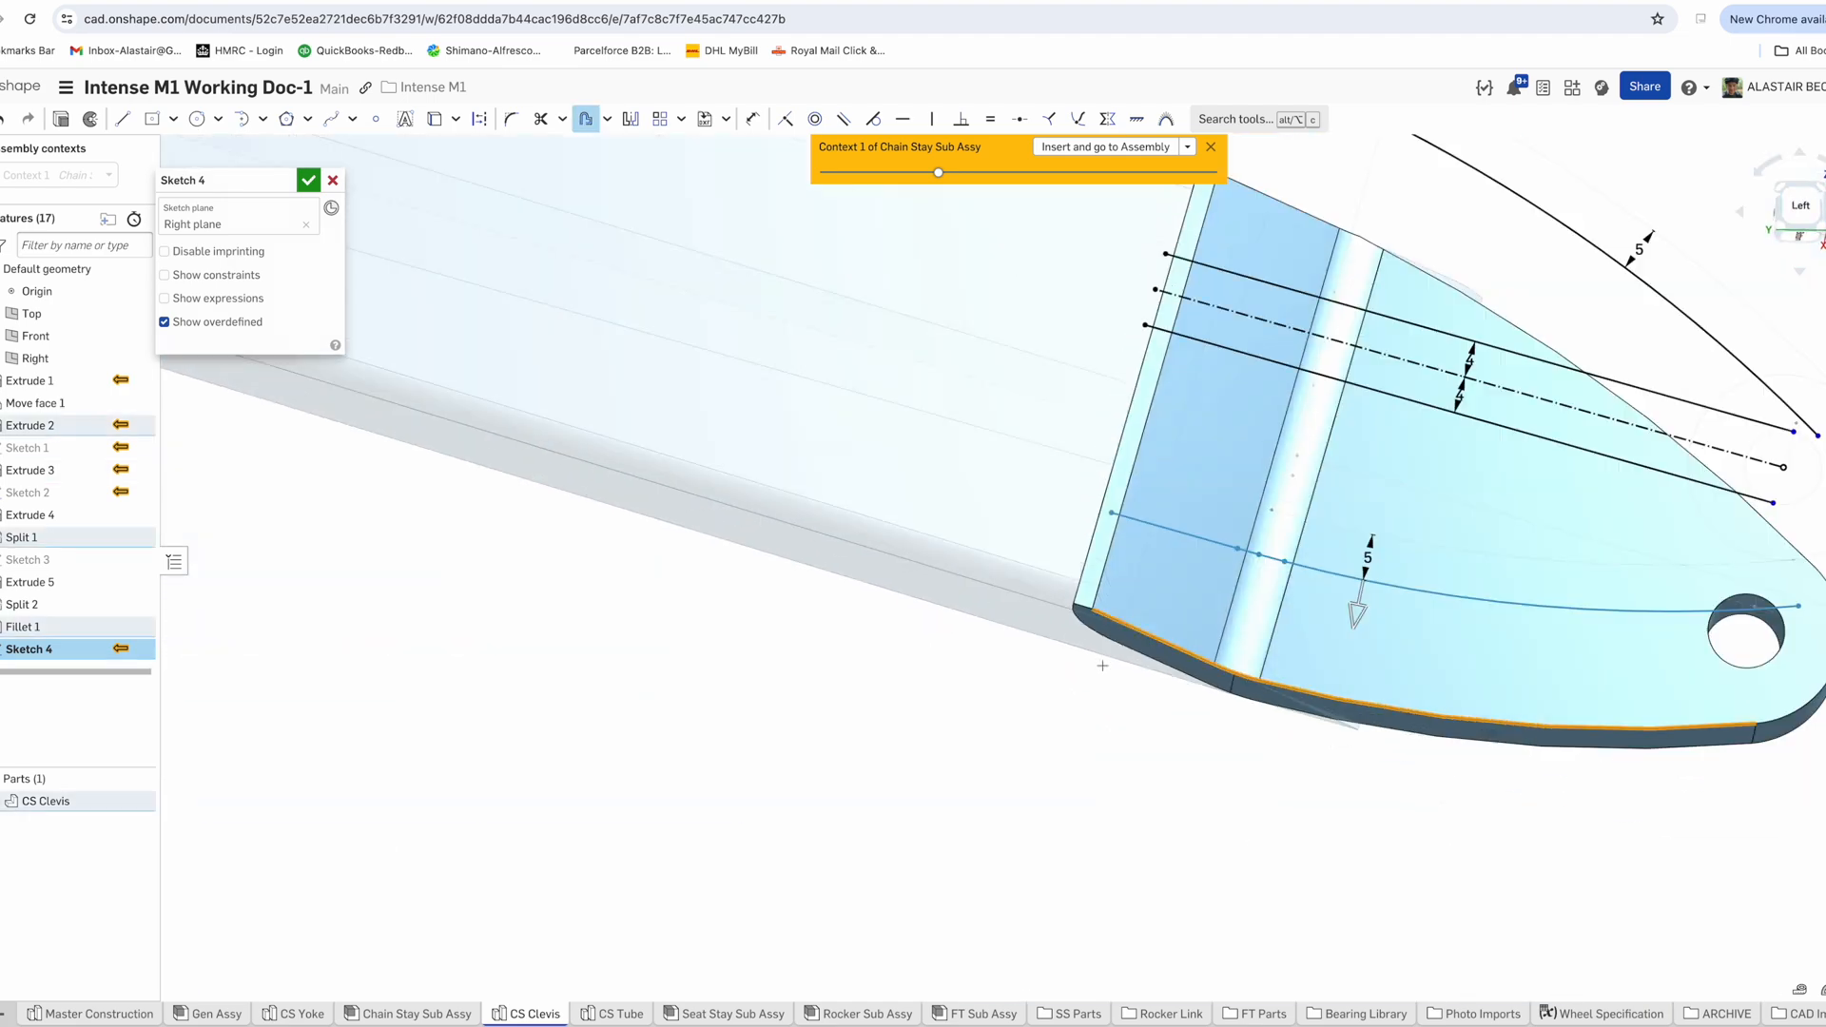
left_click(630, 119)
left_click(197, 119)
left_click(308, 180)
Create an offset surface from the clevis's side faces as a depth limit for the recesses
right_click_drag(1122, 342, 985, 389)
left_click(907, 119)
left_click(1126, 589)
mouse_move(1166, 469)
right_mouse_down()
mouse_move(983, 461)
mouse_move(829, 548)
right_mouse_up()
left_click(308, 180)
Extrude the recess regions as a cut into the clevis, leaving the ribs between them
left_click(137, 118)
left_click(681, 383)
left_click(308, 179)
Fillet the recess faces and corner edges of the clevis with a 2 mm radius
left_click(301, 119)
scroll(829, 548, "up", 10)
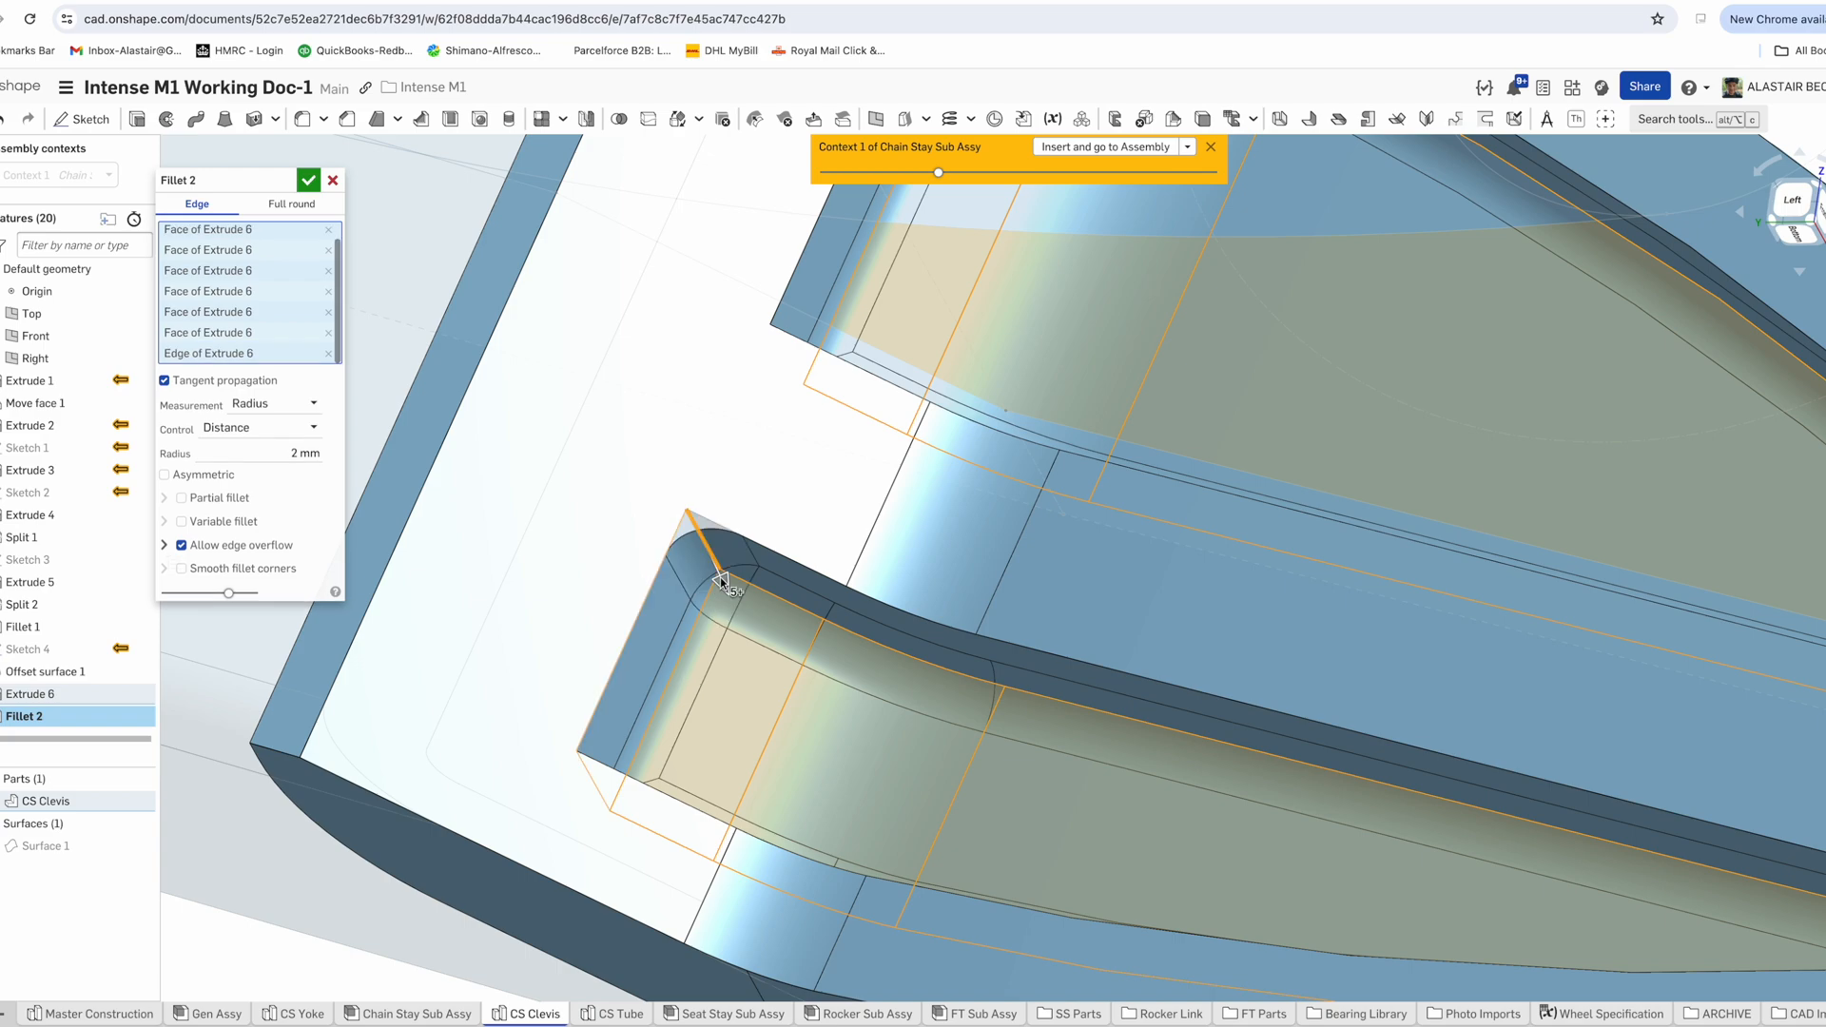
scroll(829, 548, "down", 5)
left_click(308, 179)
Chamfer the outer edges of the clevis
right_click_drag(913, 495, 750, 579)
left_click(347, 119)
left_click(1179, 476)
left_click(308, 180)
Mirror the finished clevis about the Right plane as a second part
scroll(913, 494, "down", 5)
right_click_drag(913, 495, 1094, 665)
left_click(586, 118)
left_click(885, 647)
left_click(1323, 308)
left_click(308, 180)
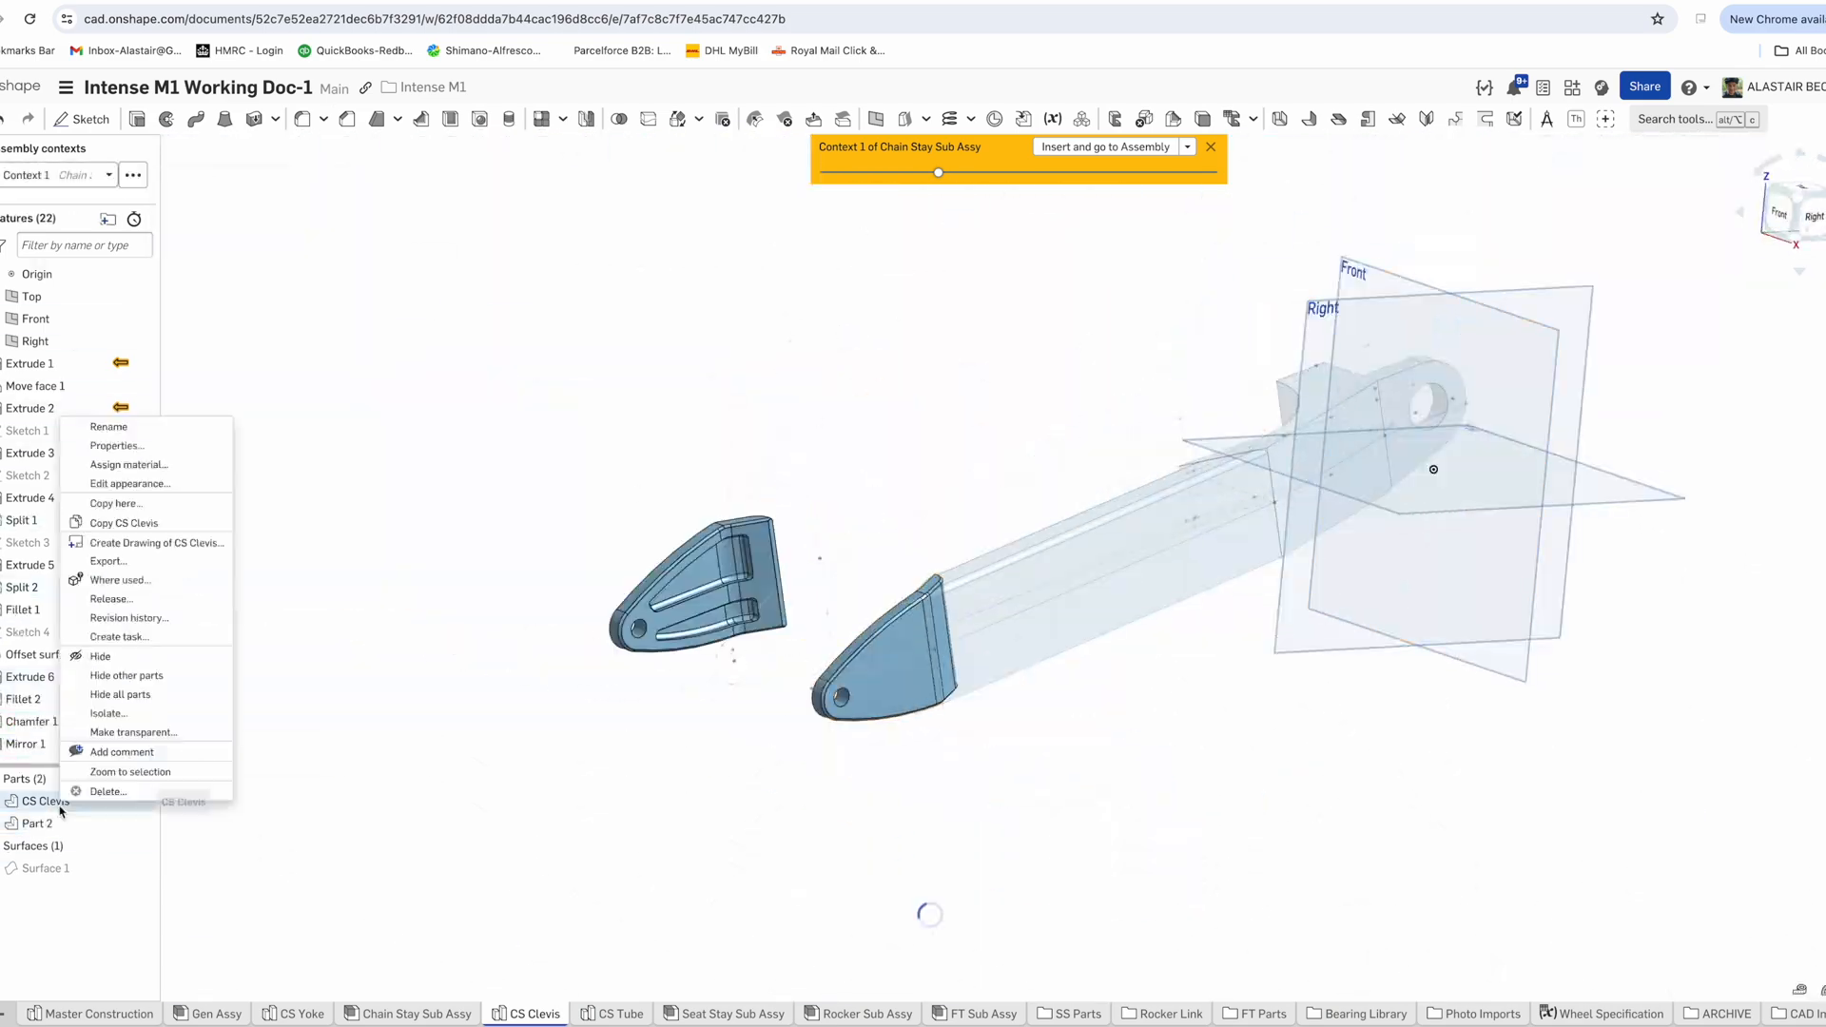
Rename the mirrored clevis CS Clevis-NDS and insert it into Chain Stay Sub Assy
type("CS Clevis-NDS")
key("Return")
right_click(55, 823)
left_click(1105, 147)
left_click(57, 824)
left_click(314, 152)
In CS Tube, create an offset surface from the adjoining part's end faces and join its pieces with a surface Boolean
left_click(611, 1014)
left_click(417, 1014)
left_click(612, 1013)
left_click(701, 673)
left_click(308, 180)
left_click(619, 119)
left_click(28, 843)
left_click(308, 180)
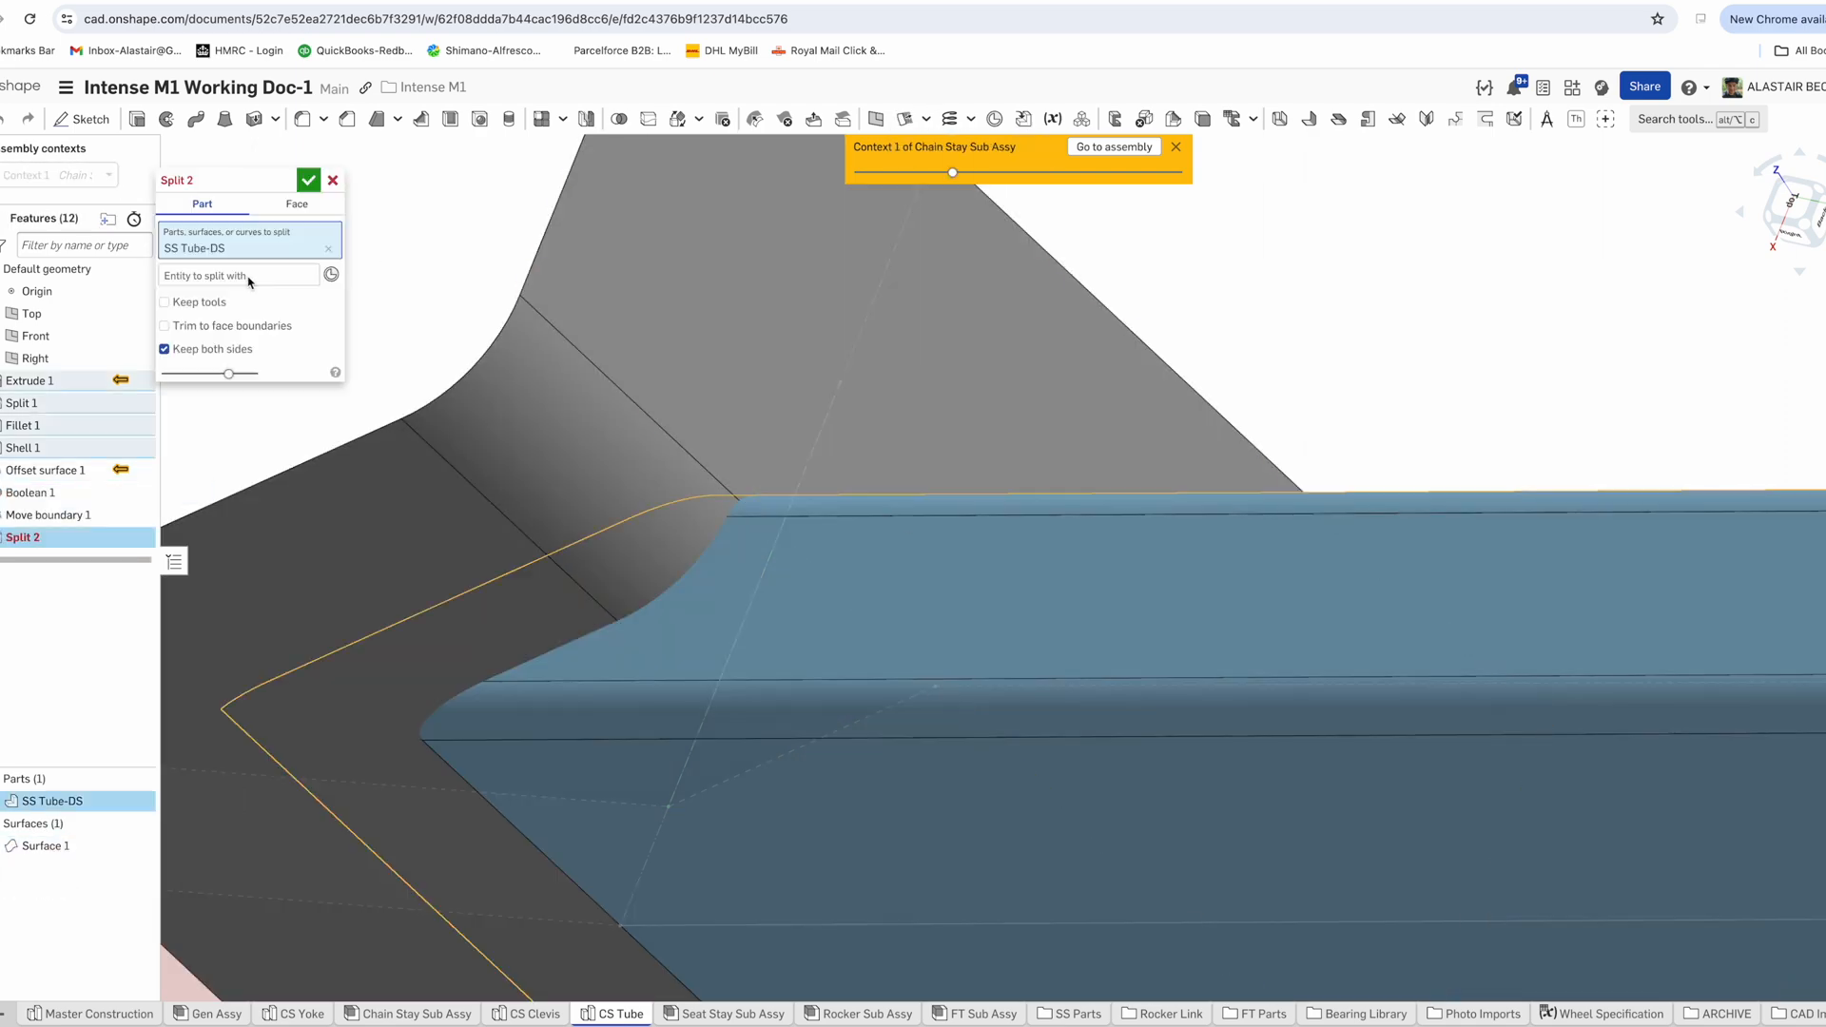
Split the SS Tube-DS part with the offset surface and mirror the trimmed tube to the other side
left_click(648, 119)
left_click(308, 180)
left_click(586, 120)
left_click(308, 180)
Insert the mirrored tube into Chain Stay Sub Assy
left_click(417, 1014)
left_click(290, 534)
left_click(384, 151)
In CS Yoke, sketch the pocket outline on Plane 1 and set its short end line 10 mm from the outer edge's corner
left_click(293, 1014)
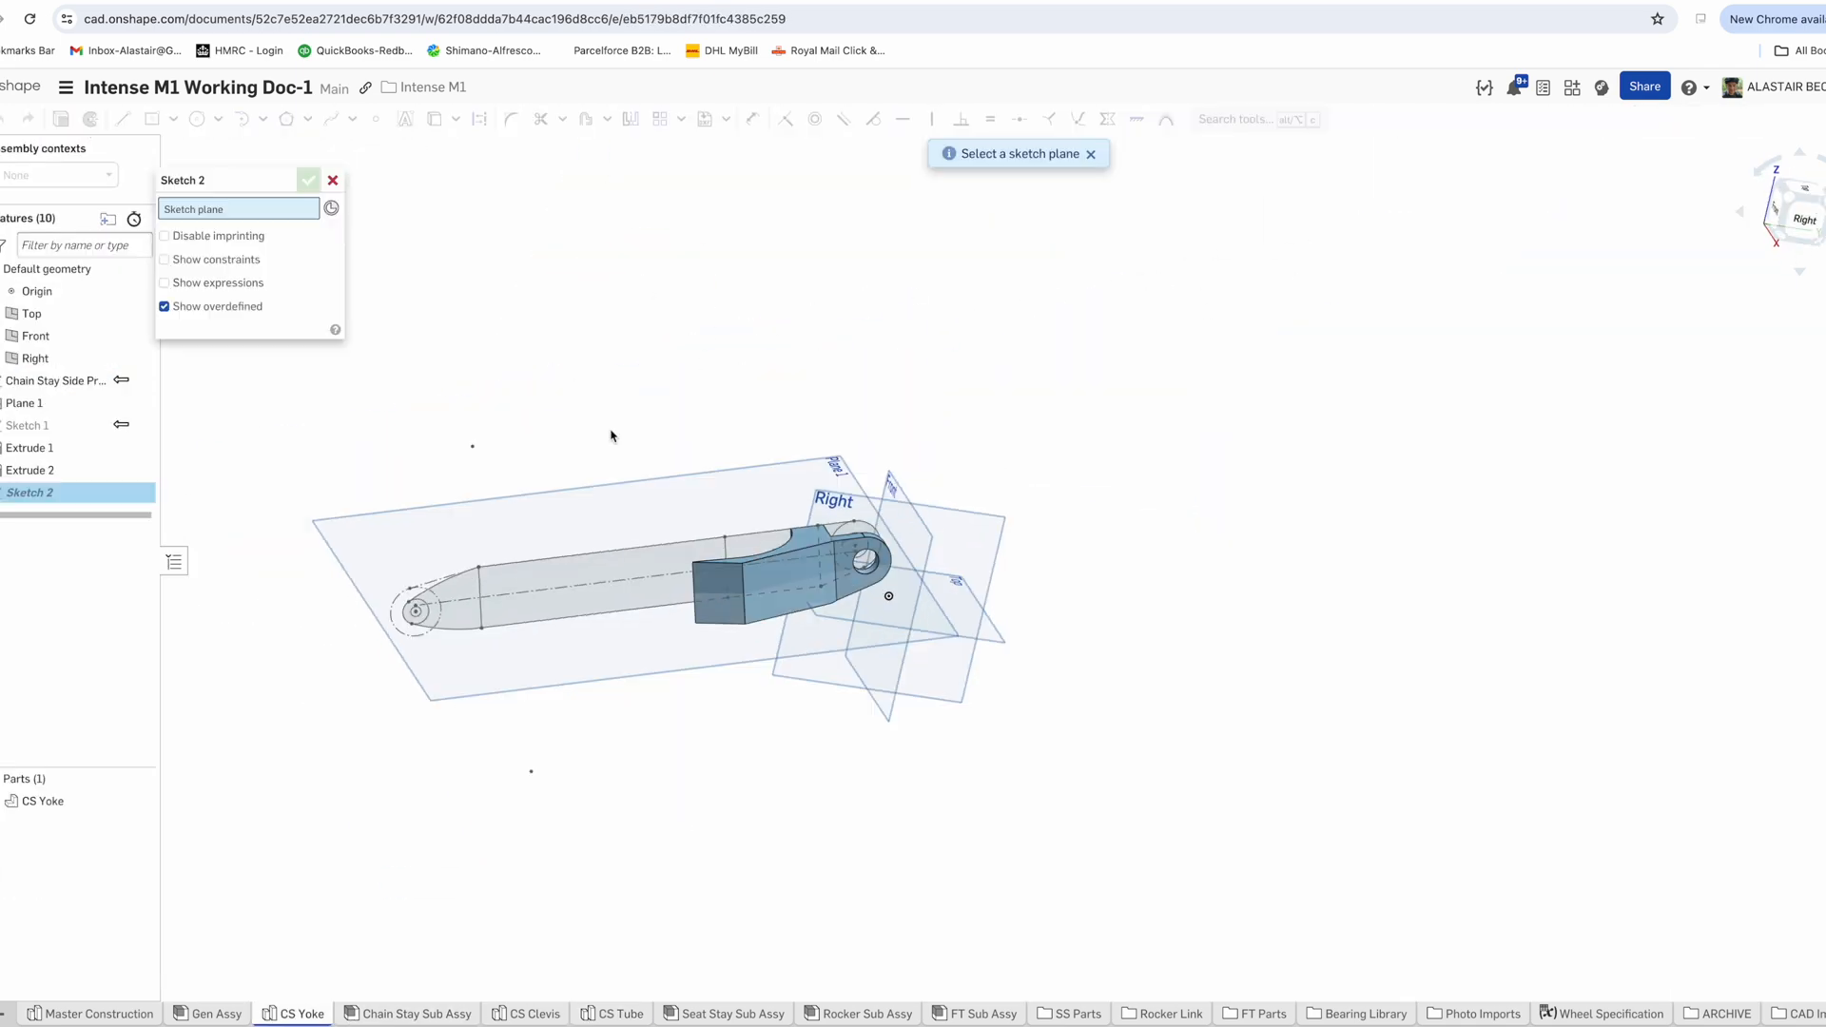
left_click(85, 120)
left_click(24, 403)
scroll(803, 716, "up", 3)
left_click(752, 119)
left_click(853, 624)
left_click(894, 685)
left_click(942, 628)
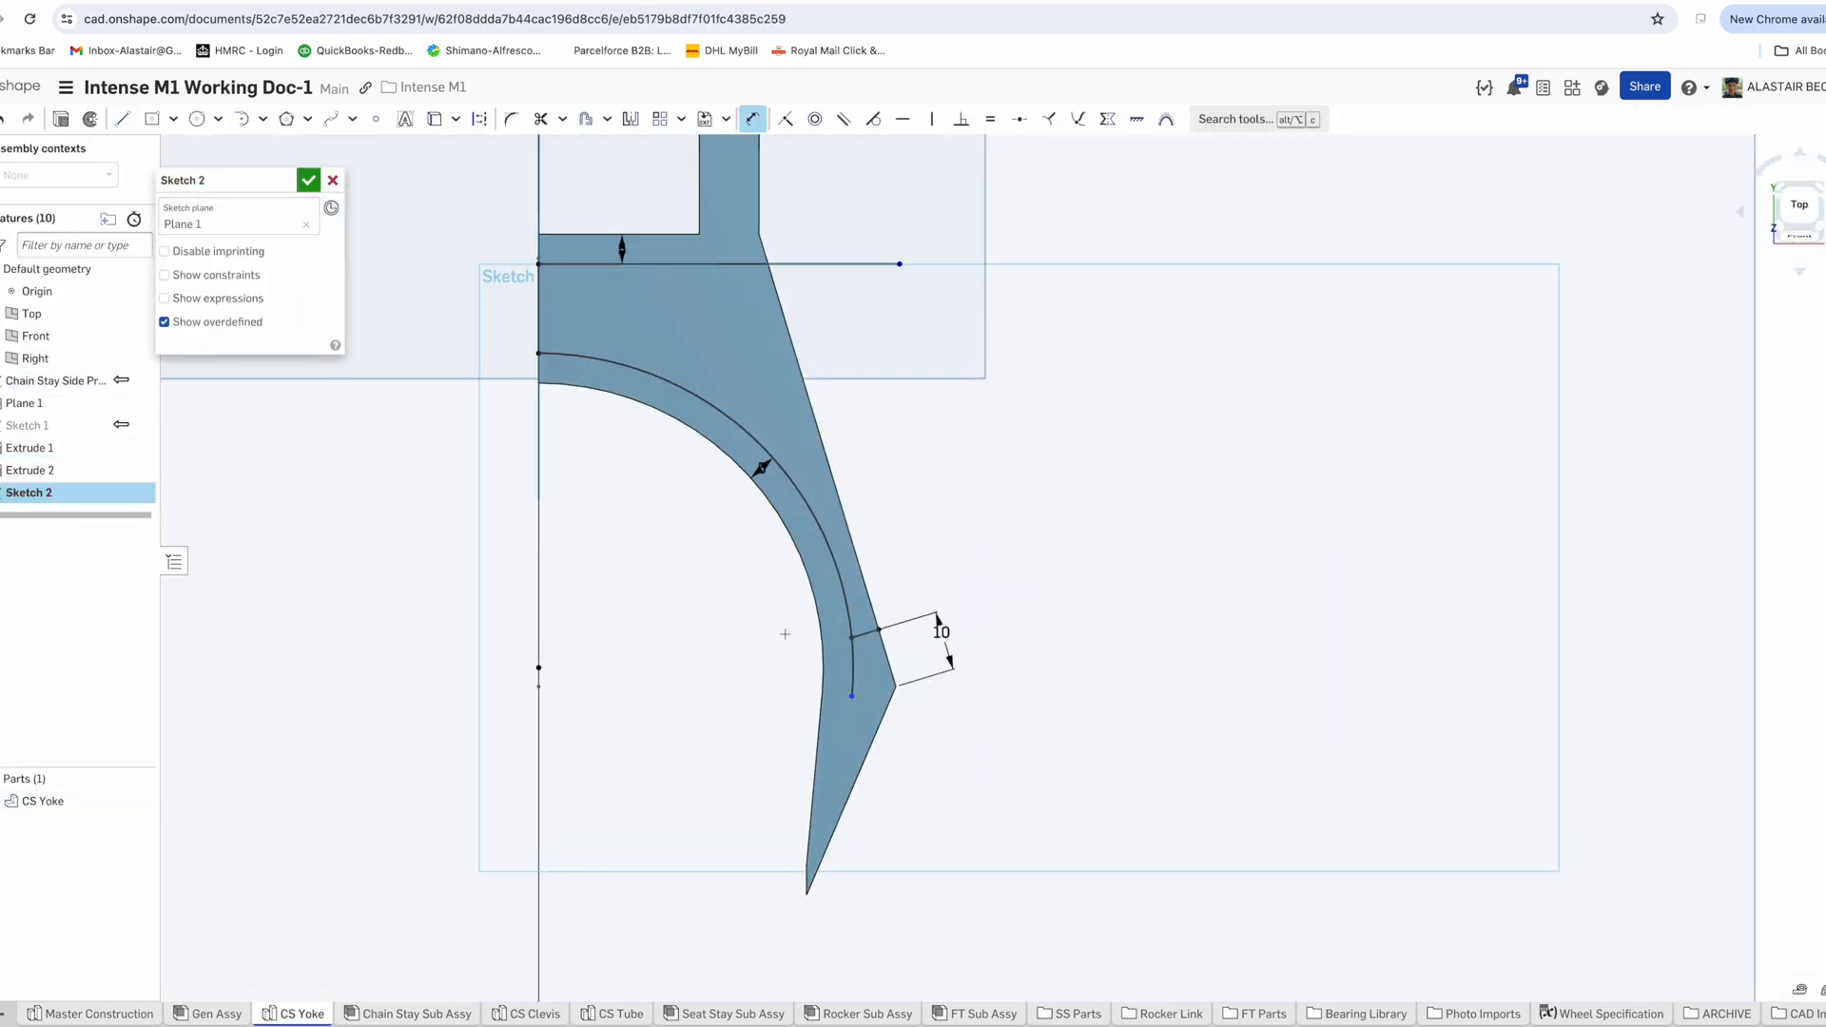
key("Return")
Draw the line linking the offset arc to the short end line and extrude the outline as a cut into the yoke
left_click(123, 119)
left_click(929, 591)
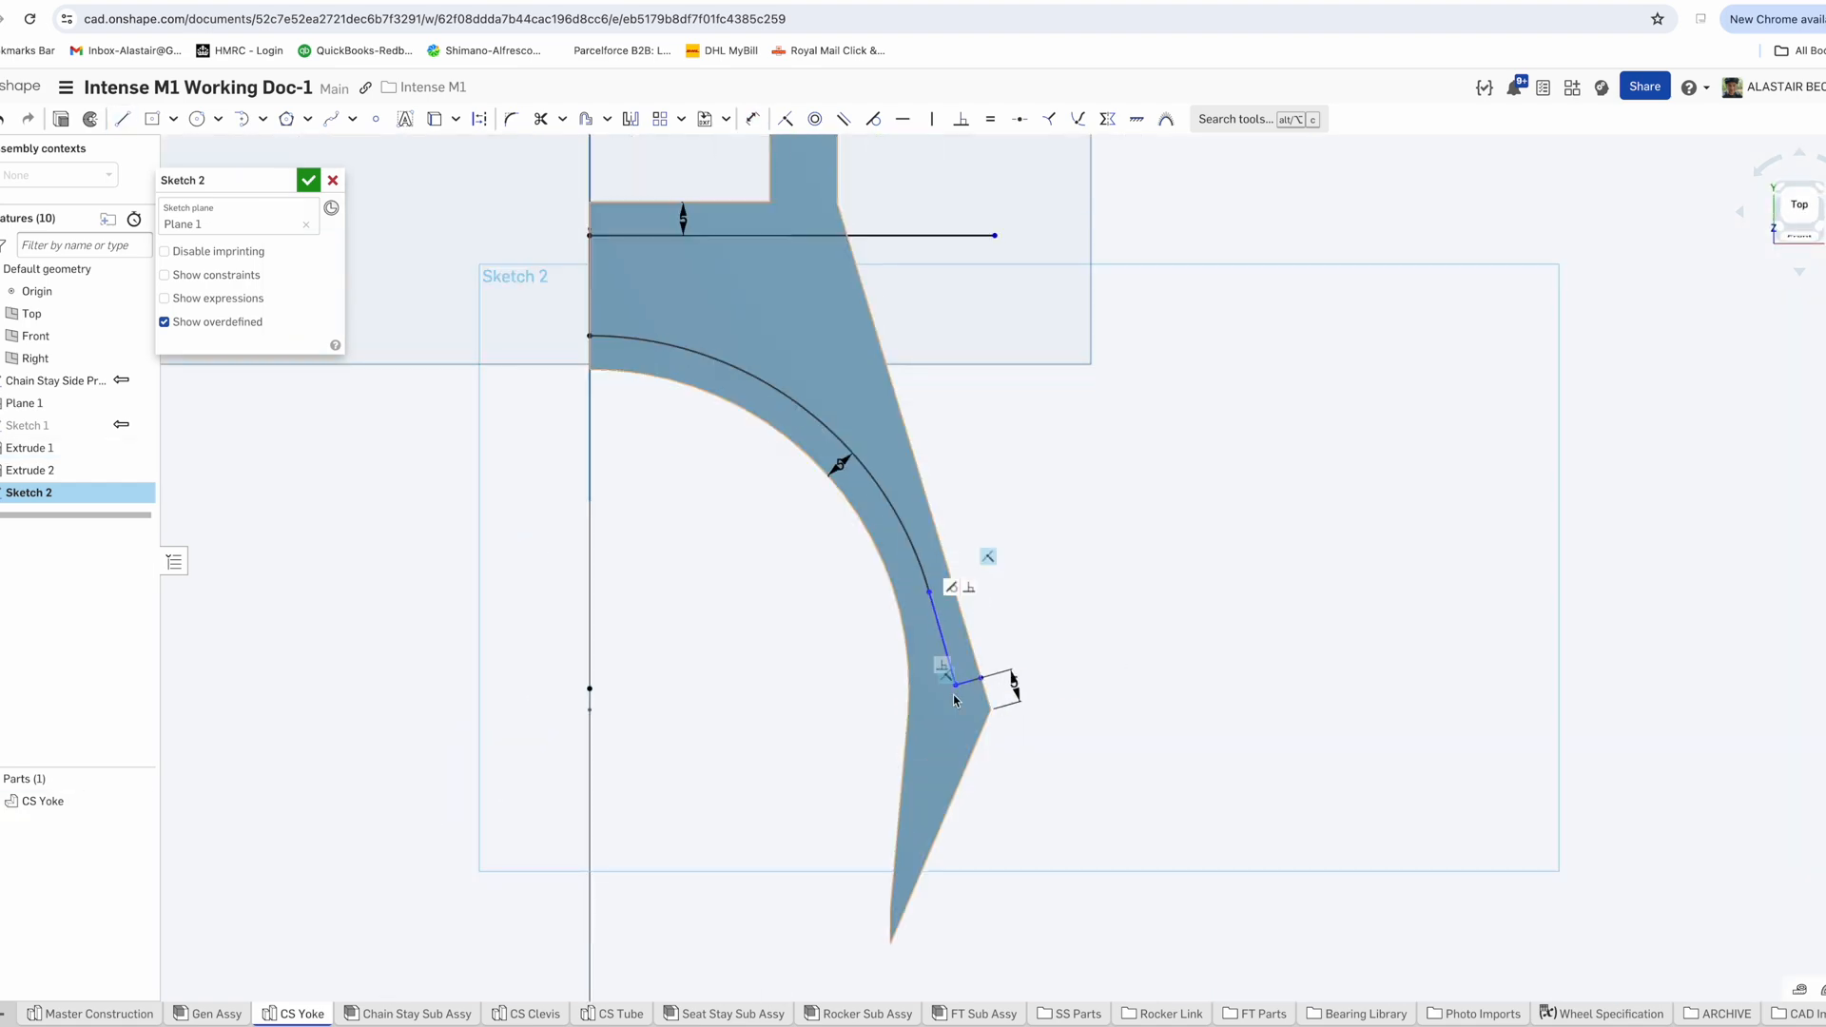
left_click(308, 180)
left_click(137, 119)
left_click(308, 180)
Fillet the edges of the yoke's side pocket with a 2 mm radius
left_click(303, 119)
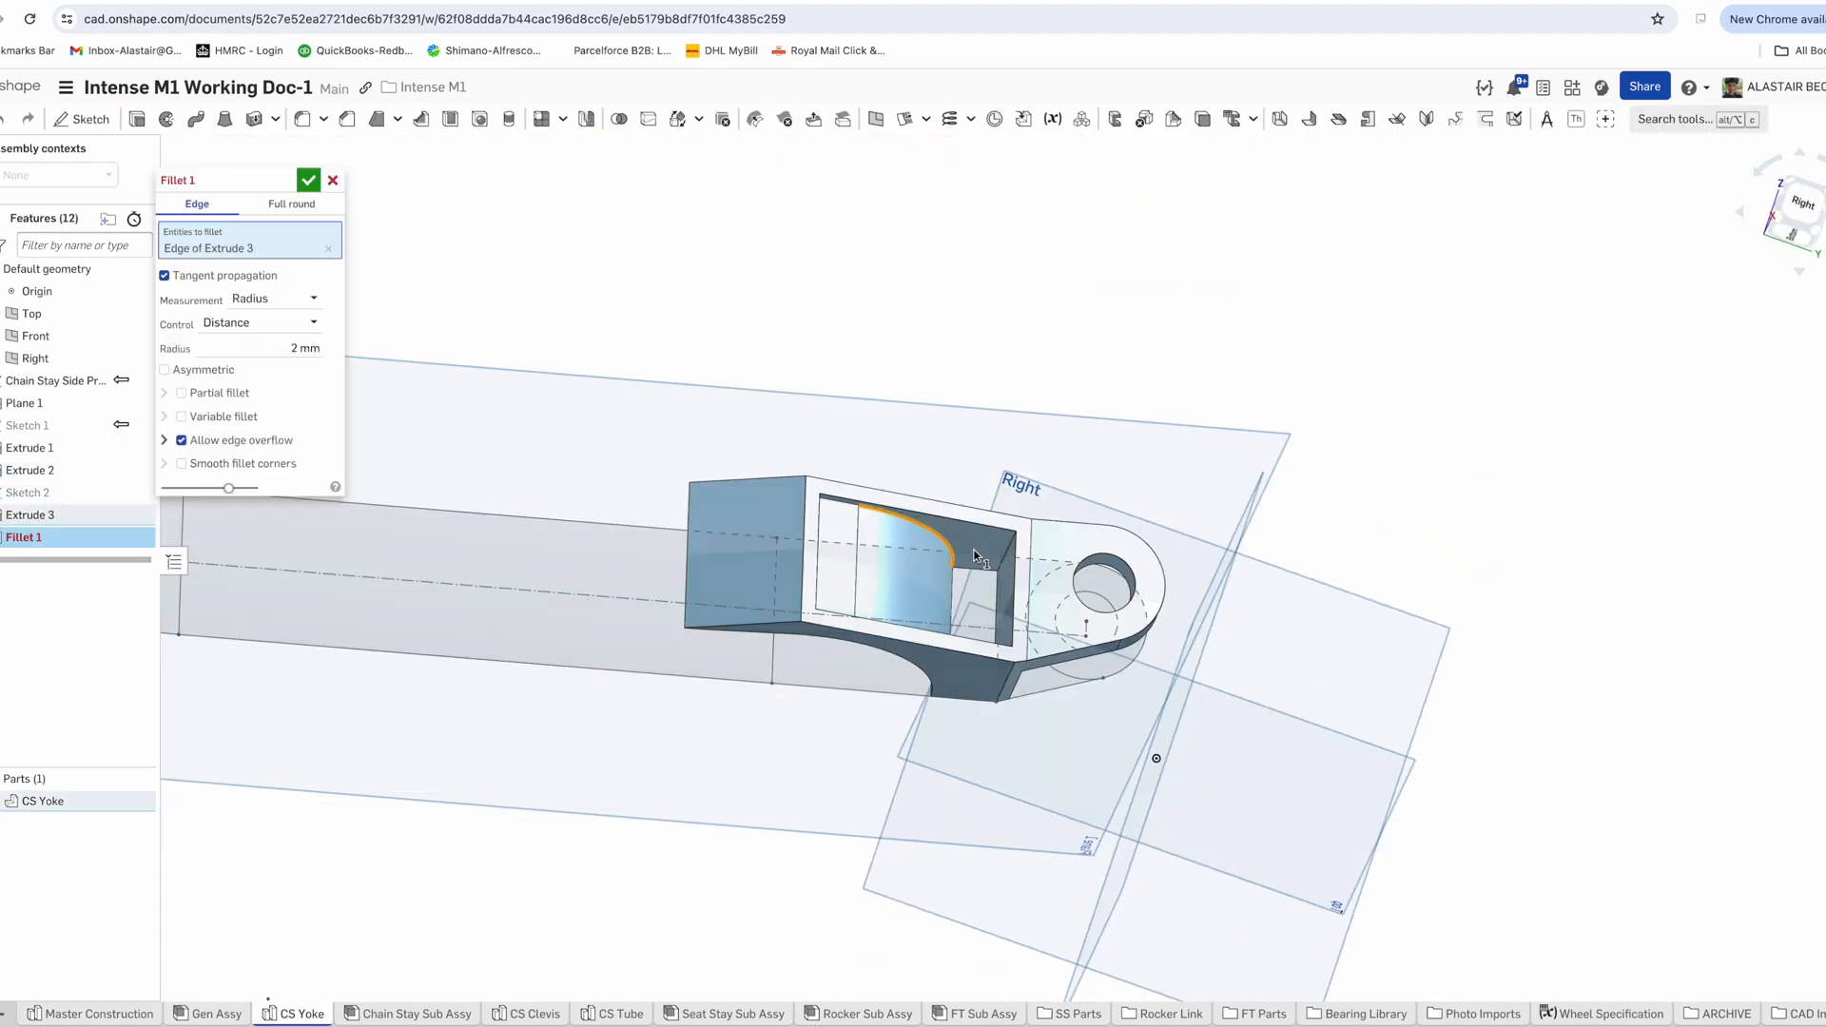
left_click(308, 180)
left_click(302, 119)
left_click(308, 180)
Chamfer the yoke's outer edges
right_click_drag(824, 567, 852, 620)
left_click(347, 118)
left_click(852, 620)
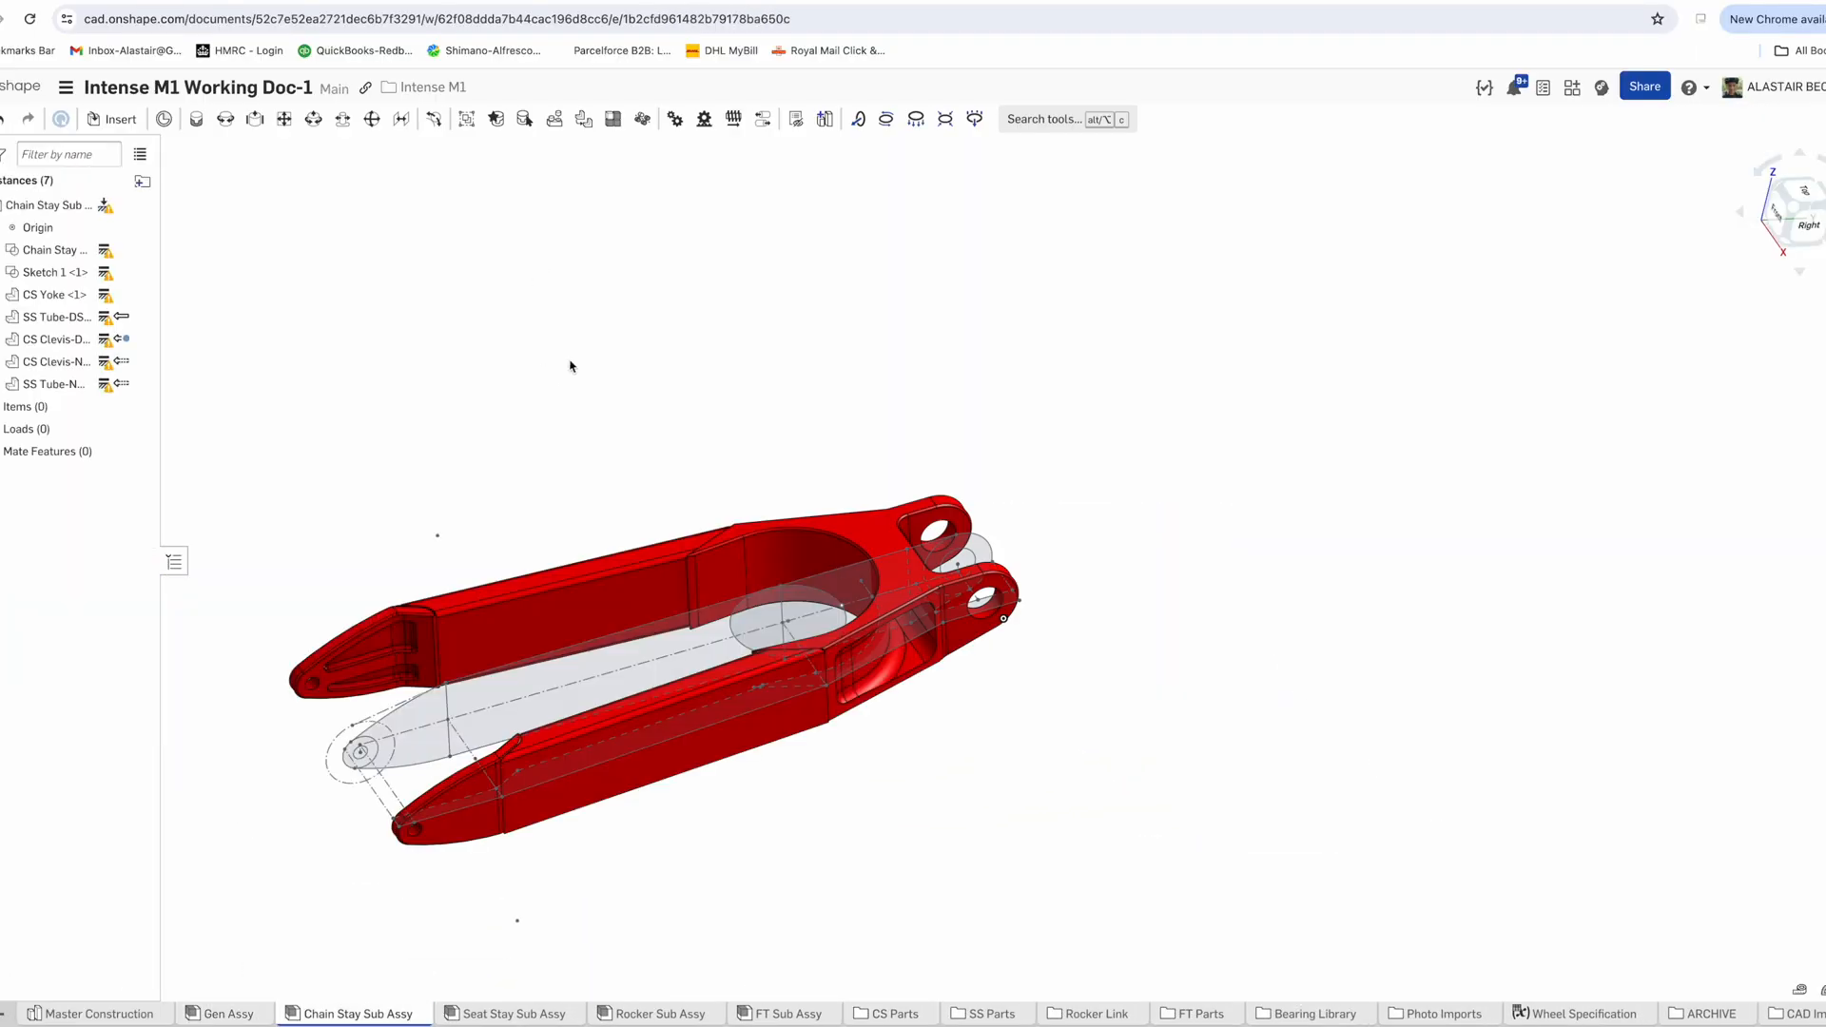
Group all the chain stay parts and sketches together in Chain Stay Sub Assy
left_click(469, 119)
left_click_drag(445, 282, 1019, 702)
left_click(308, 180)
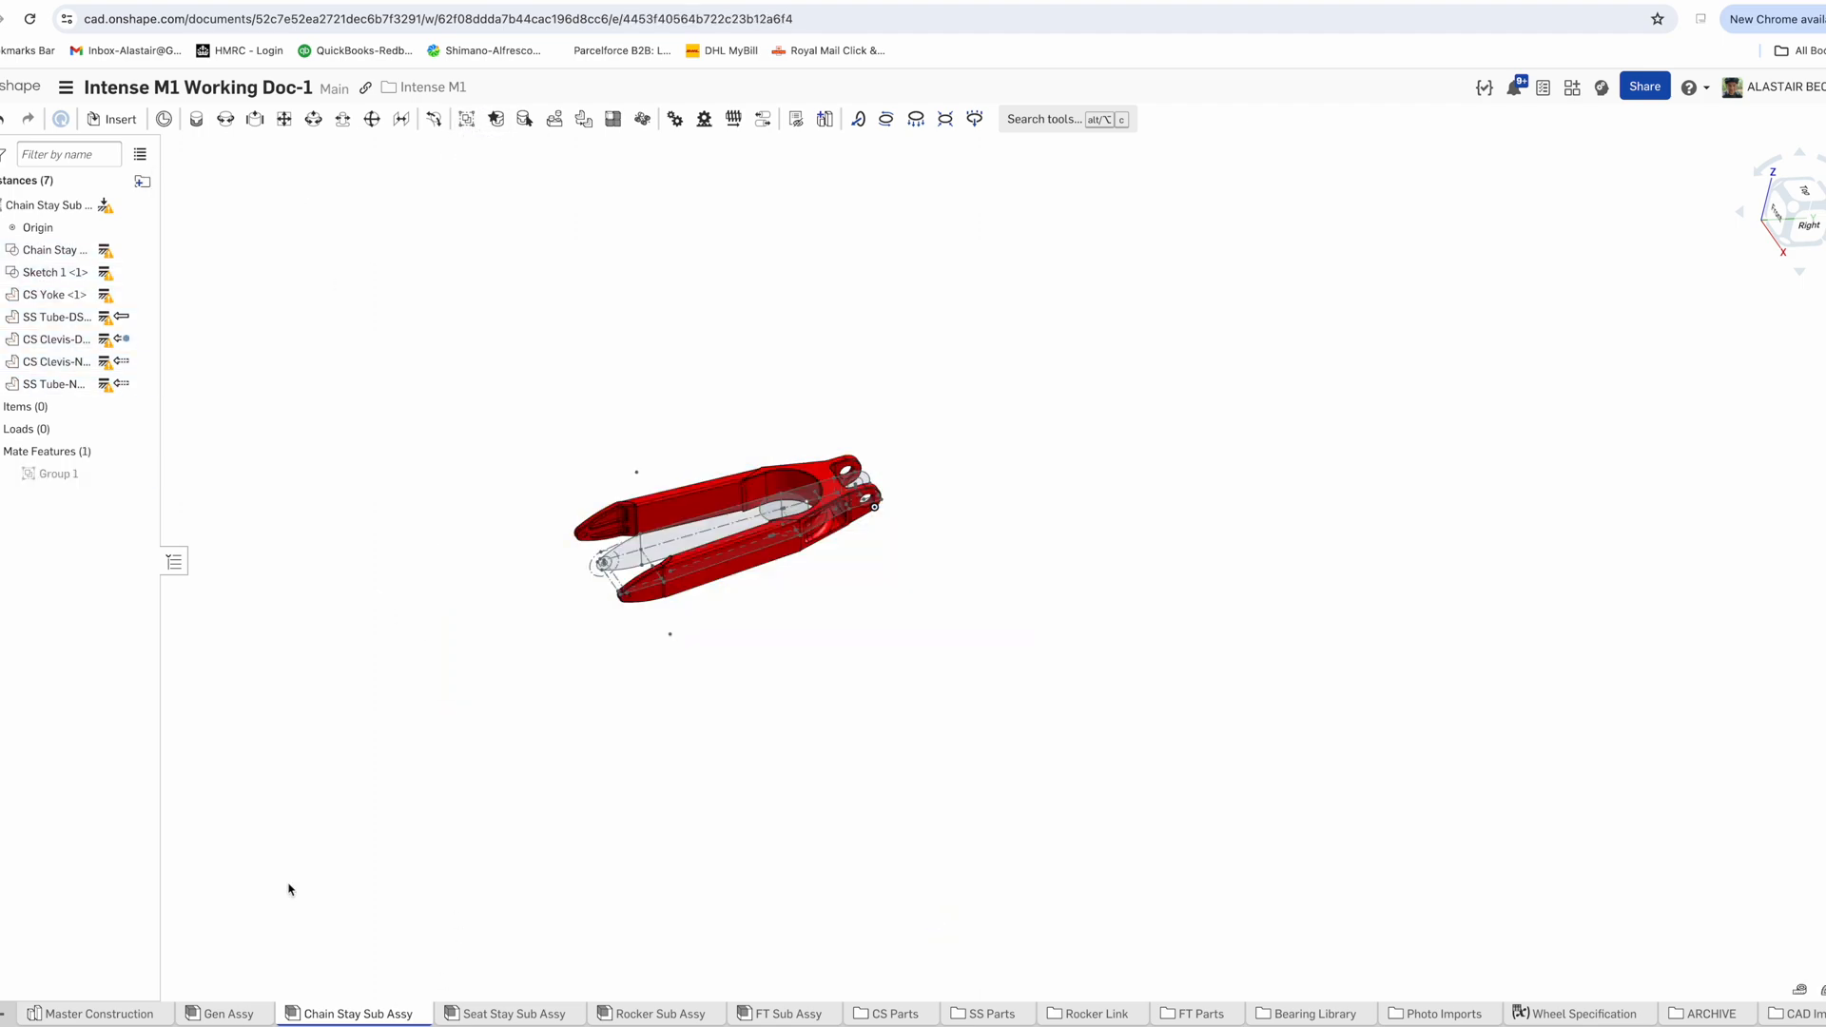
Insert the Chain Stay Sub Assy into Gen Assy, placing it freely below the frame
left_click(228, 1014)
key("i")
left_click(354, 255)
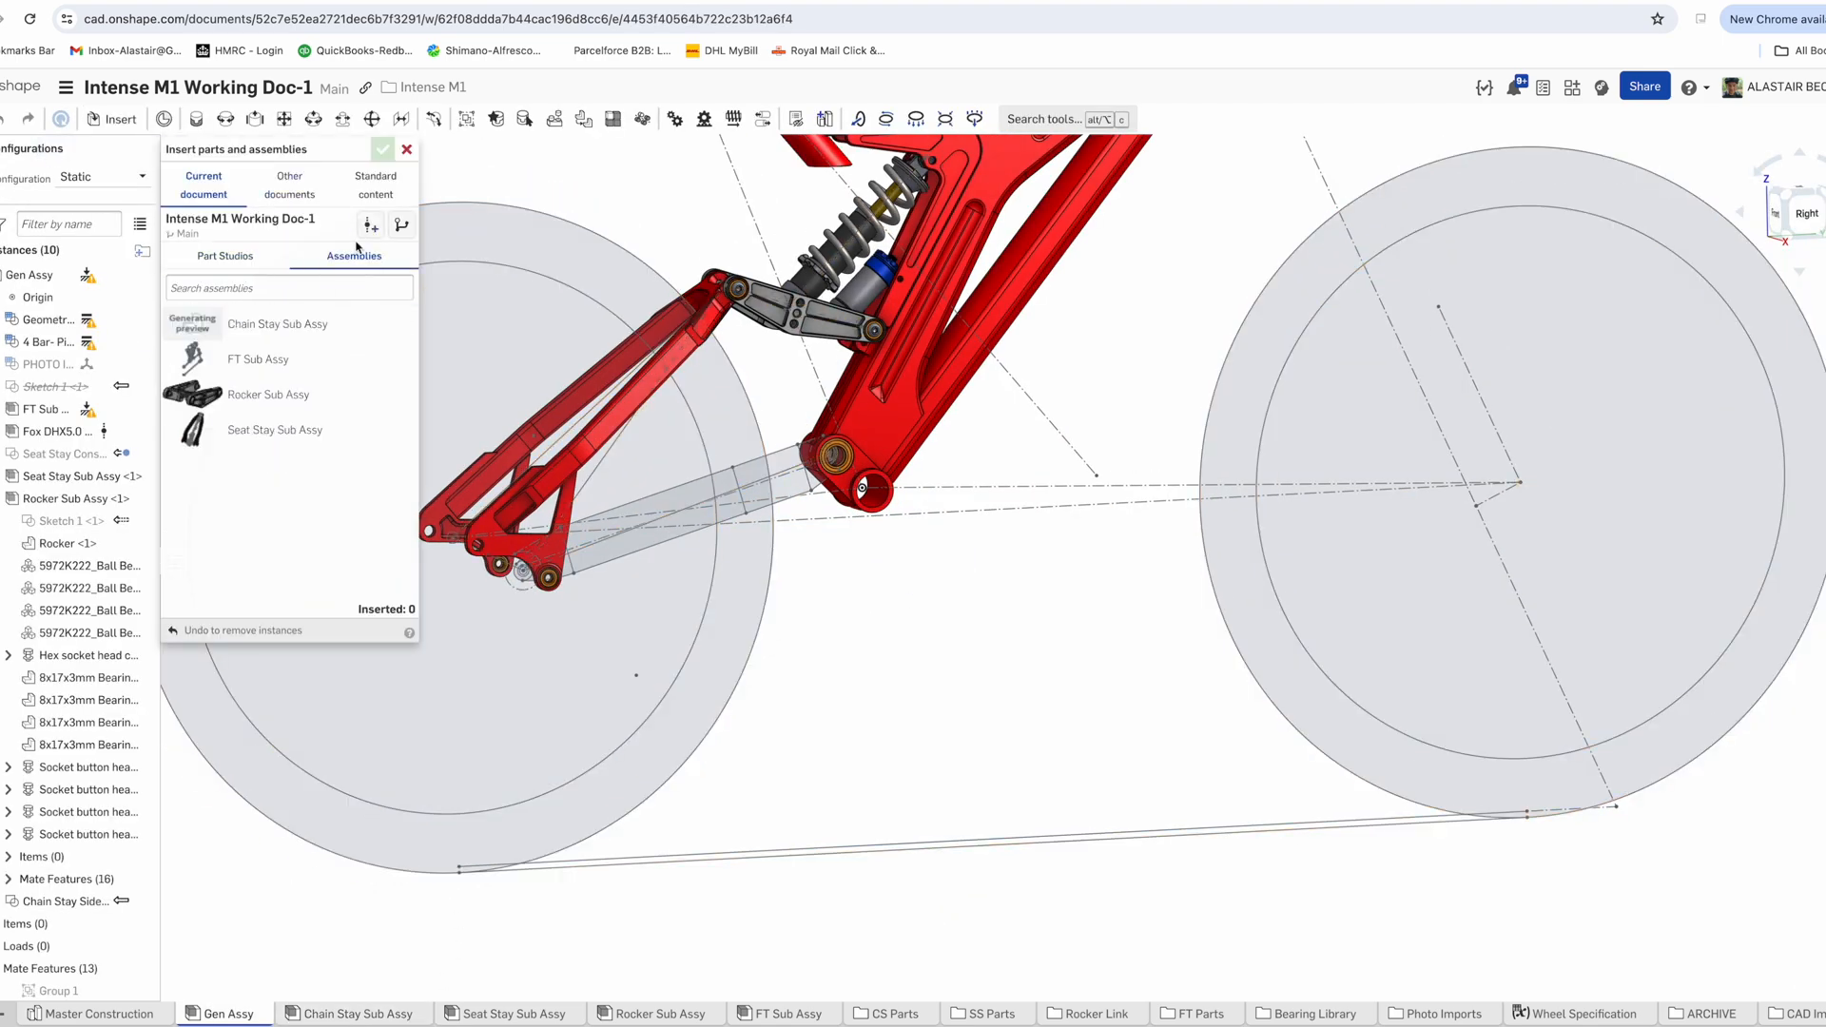
left_click(1054, 727)
left_click(382, 149)
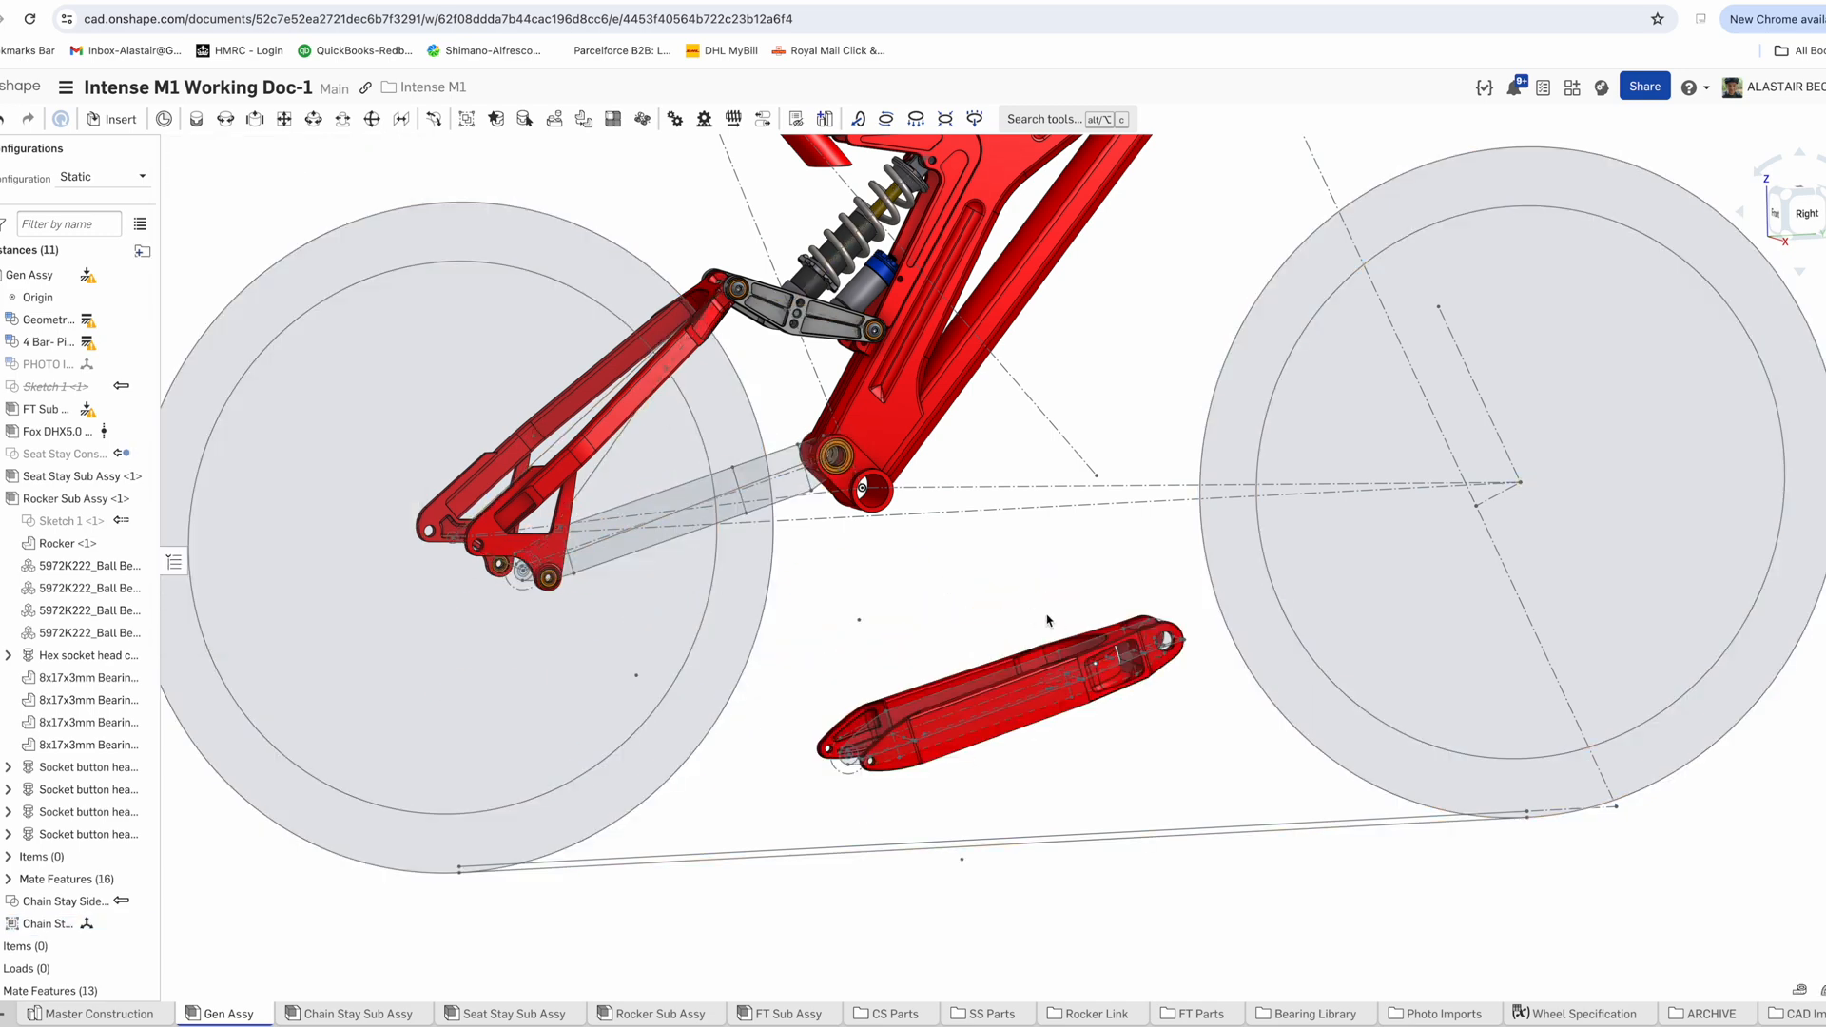
Set the configuration to Compressed and add a revolute mate joining the chain stay's front pivot to the frame pivot in the 4 Bar sketch
right_click_drag(1047, 619, 1165, 661)
left_click(101, 178)
left_click(95, 224)
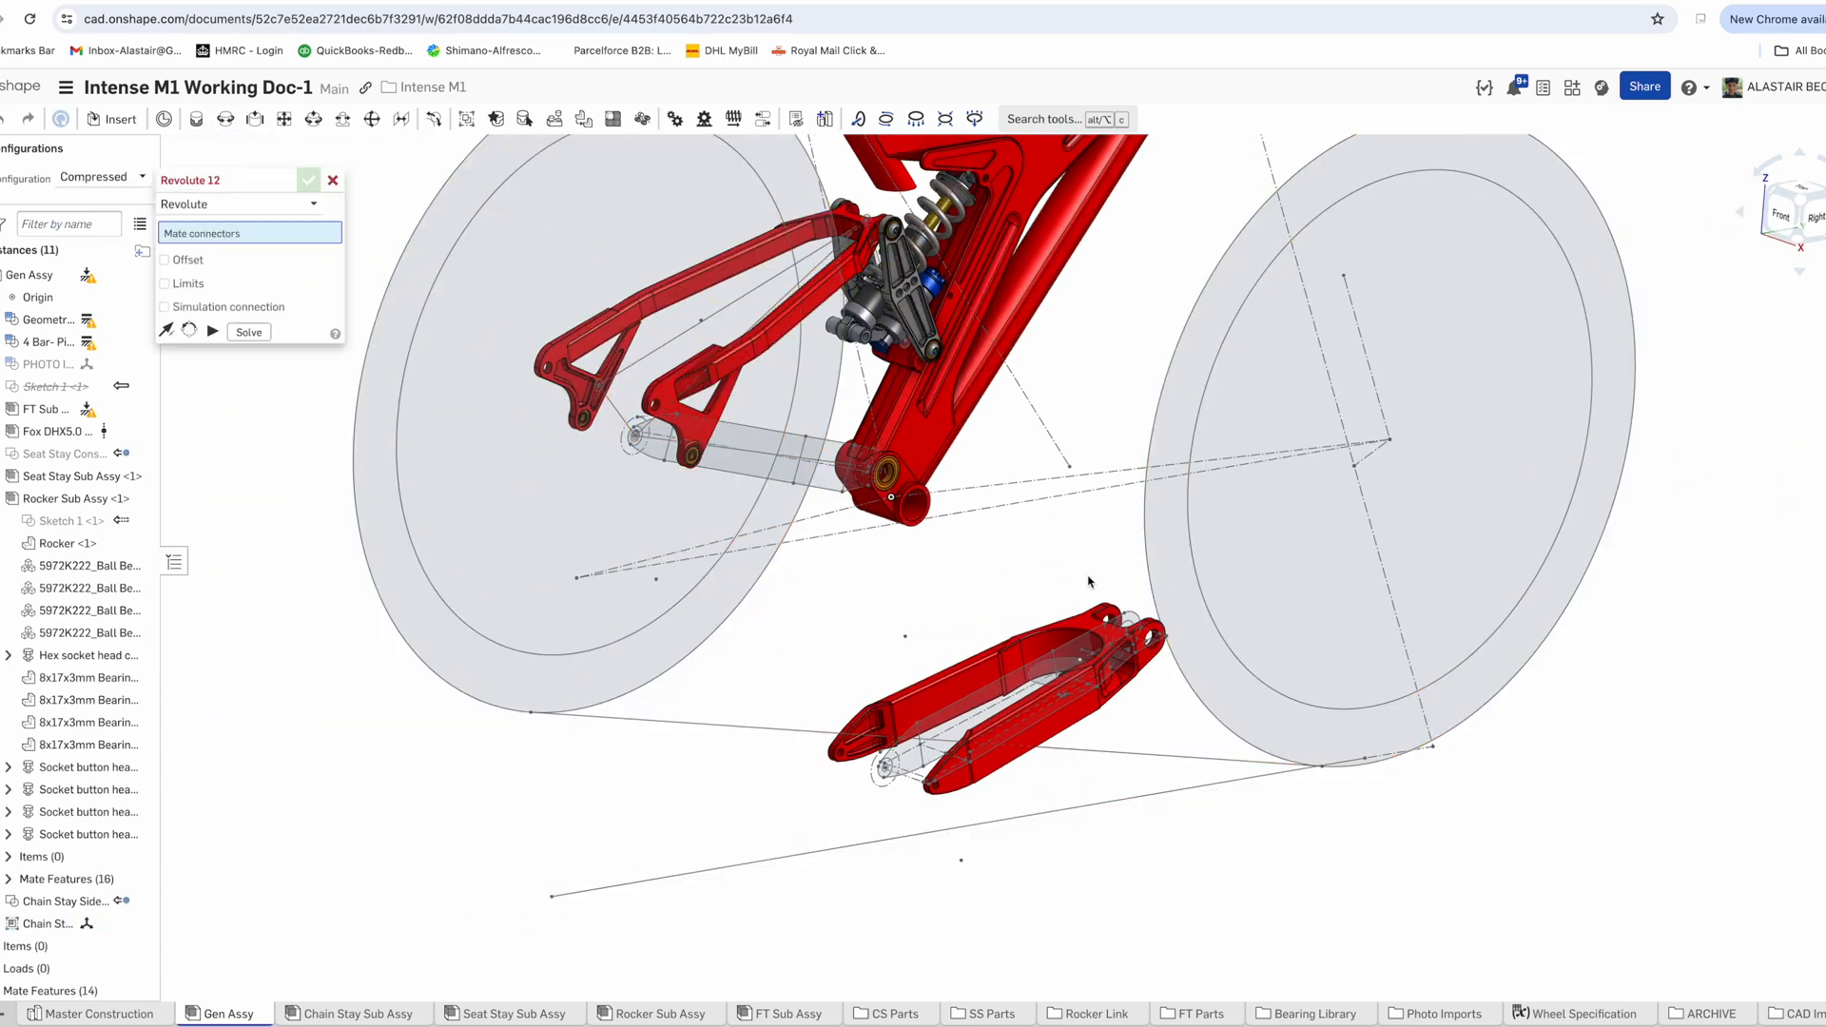
scroll(1117, 607, "up", 5)
left_click(1145, 705)
scroll(1145, 705, "down", 2)
scroll(414, 236, "up", 5)
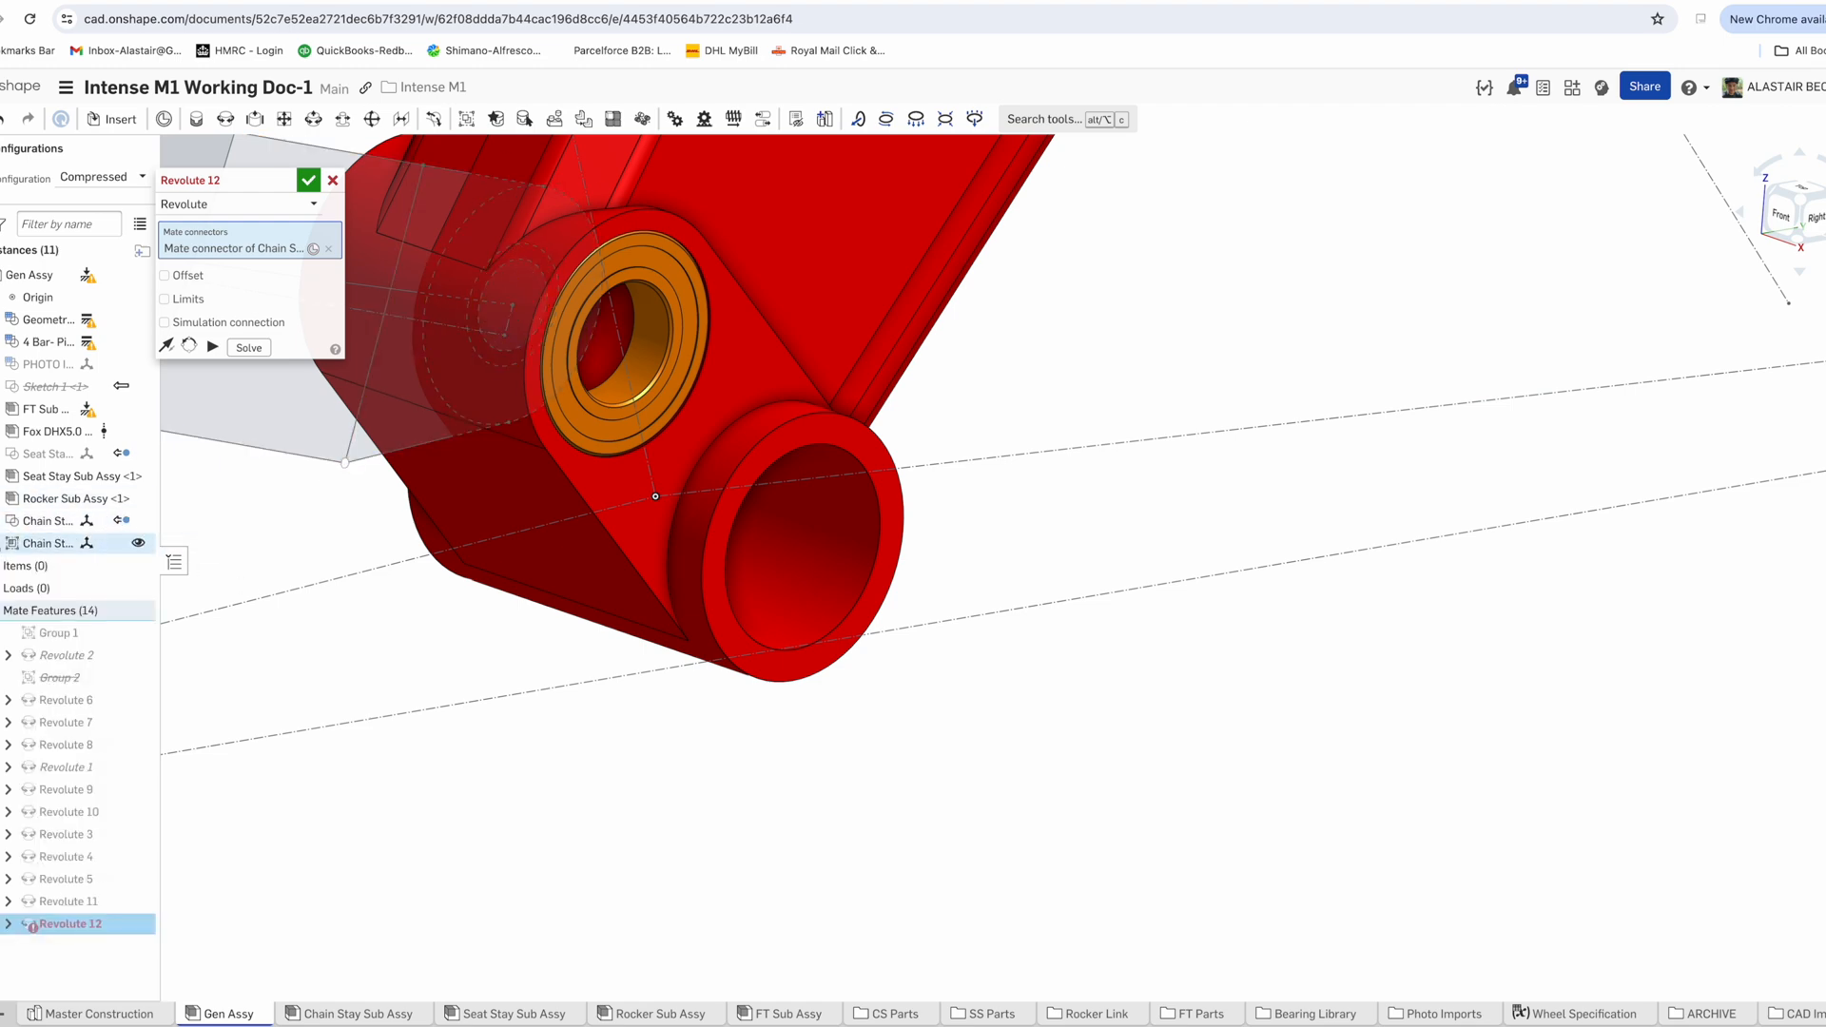
left_click(138, 520)
left_click(624, 344)
scroll(1056, 571, "down", 3)
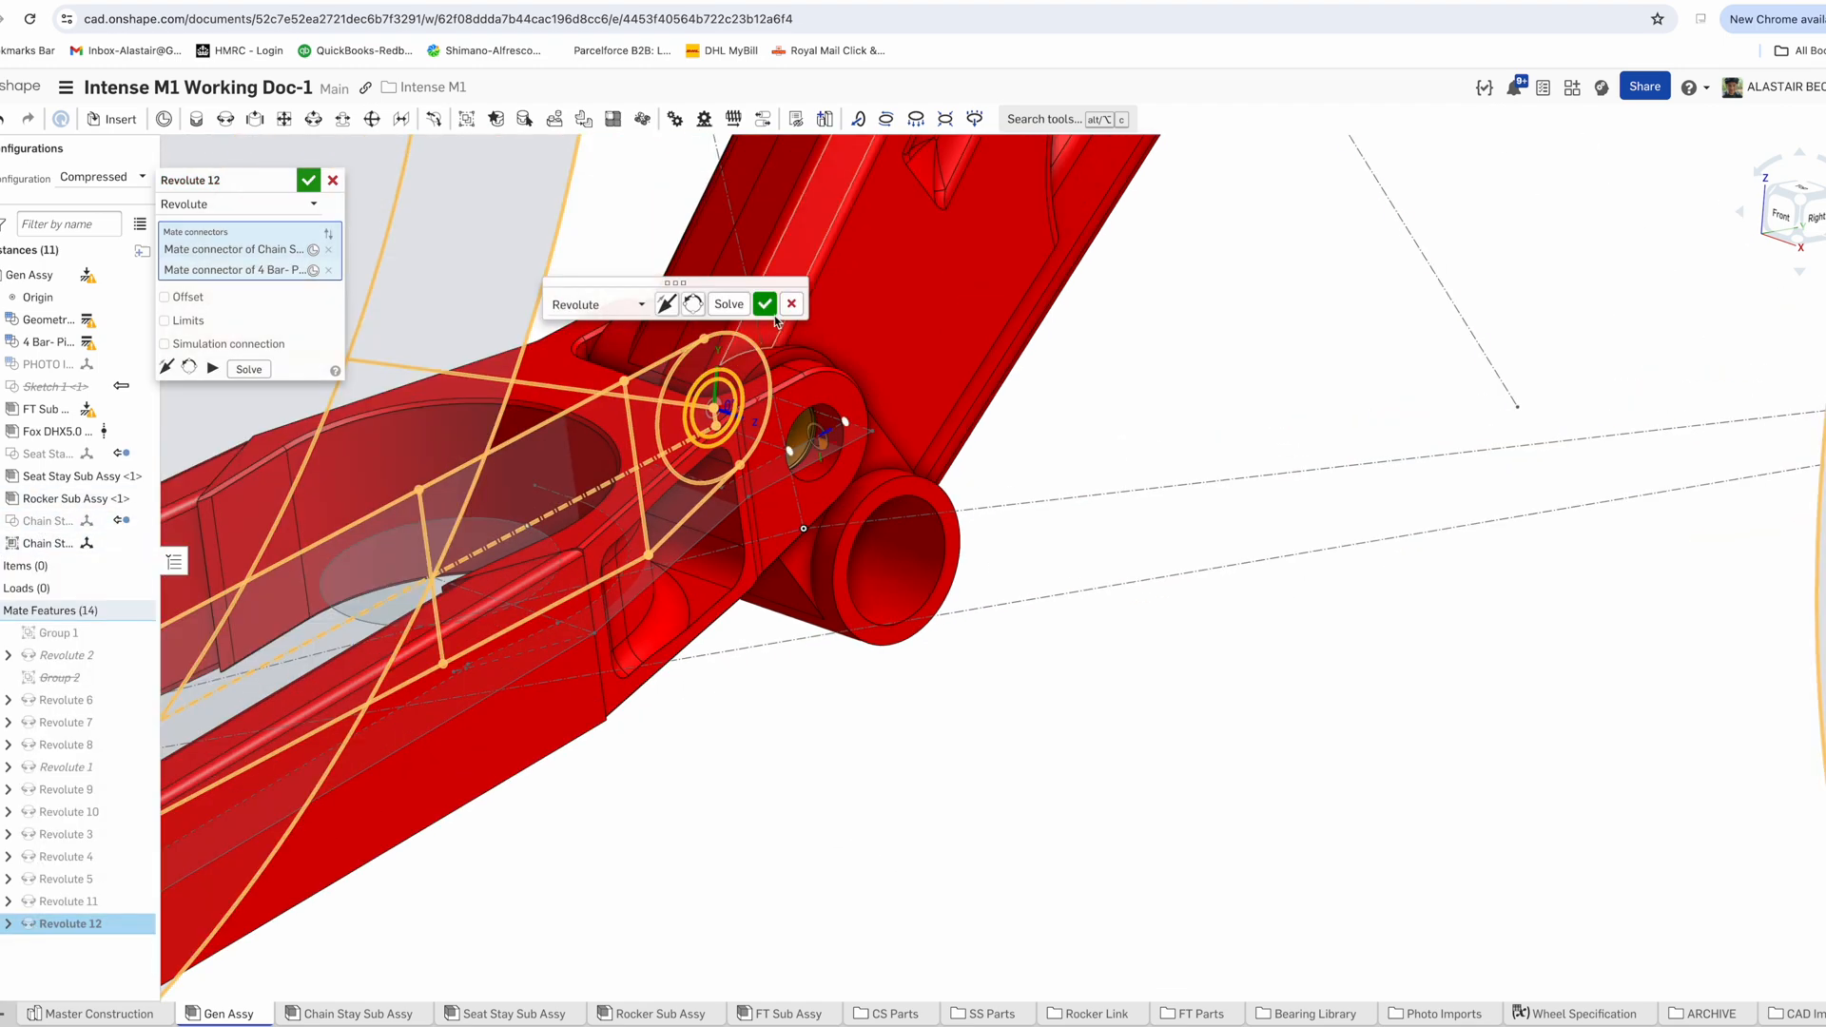
left_click(308, 179)
Add a revolute mate joining the chain stay's rear pivot to the corresponding pivot in the 4 Bar sketch
left_click(226, 118)
scroll(1116, 514, "down", 5)
scroll(596, 443, "up", 2)
scroll(574, 761, "up", 1)
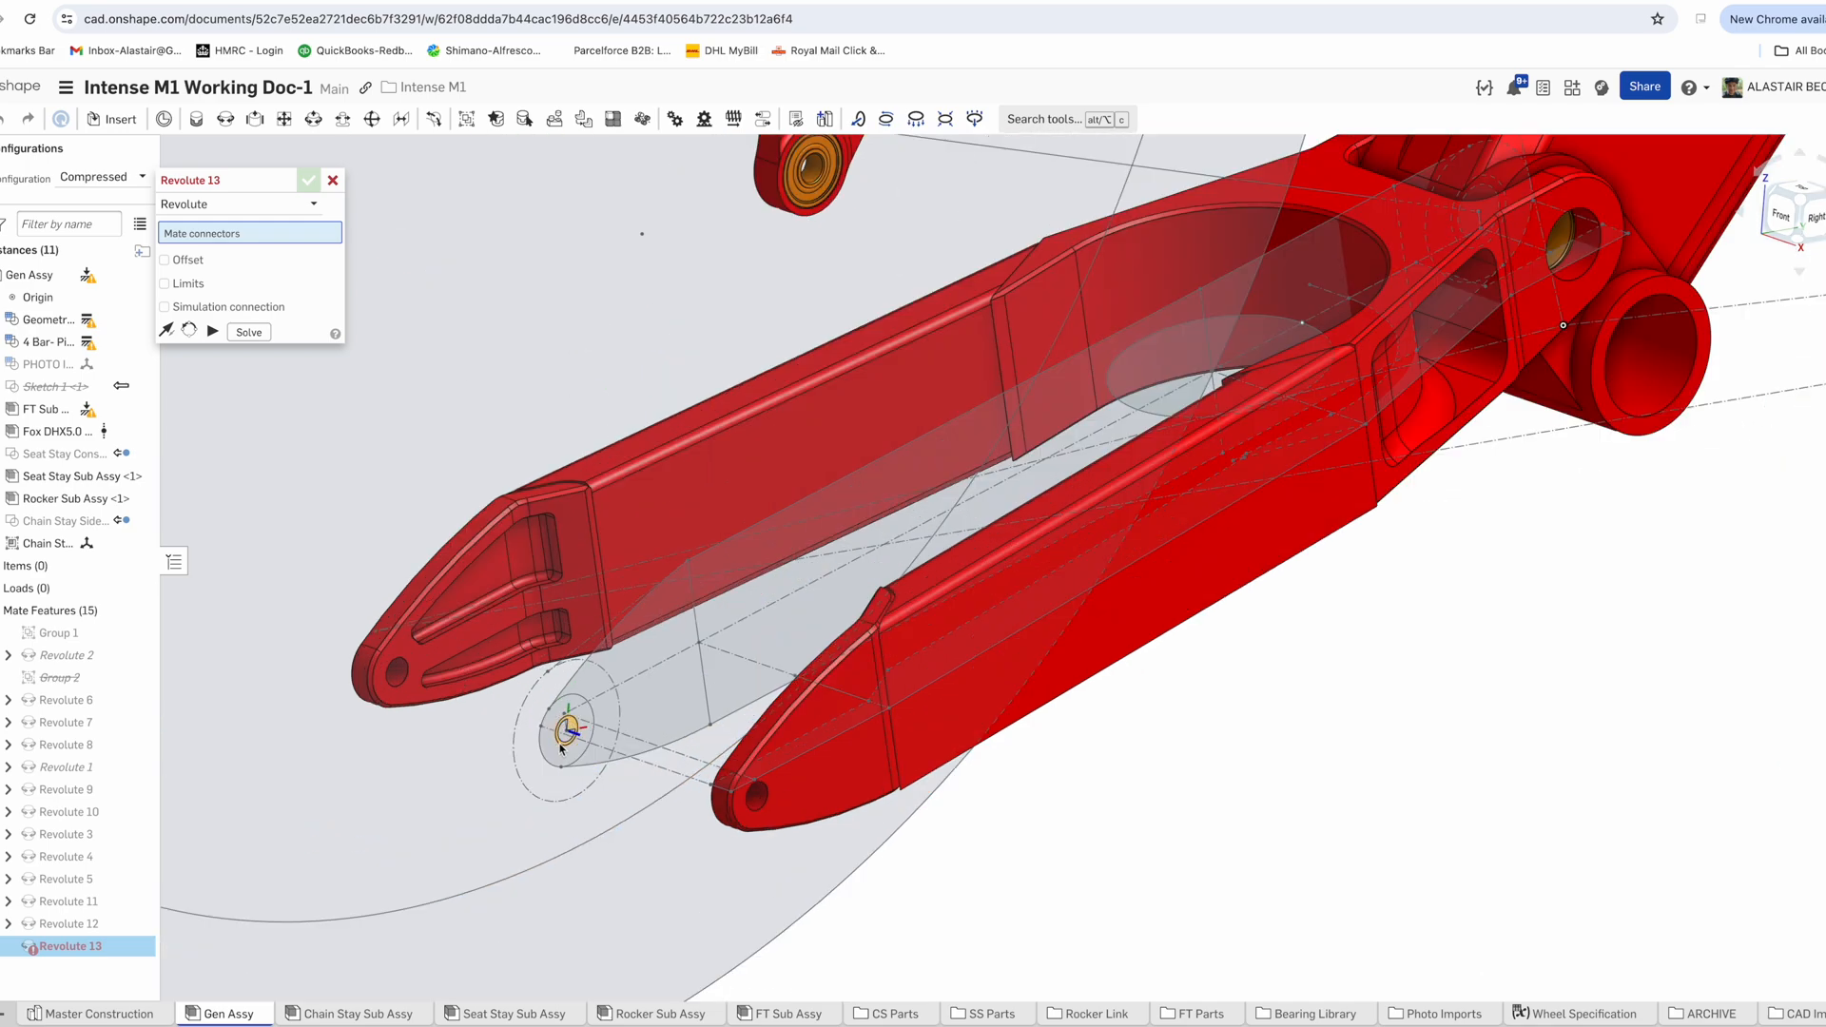
left_click(580, 767)
scroll(583, 360, "up", 3)
left_click(584, 358)
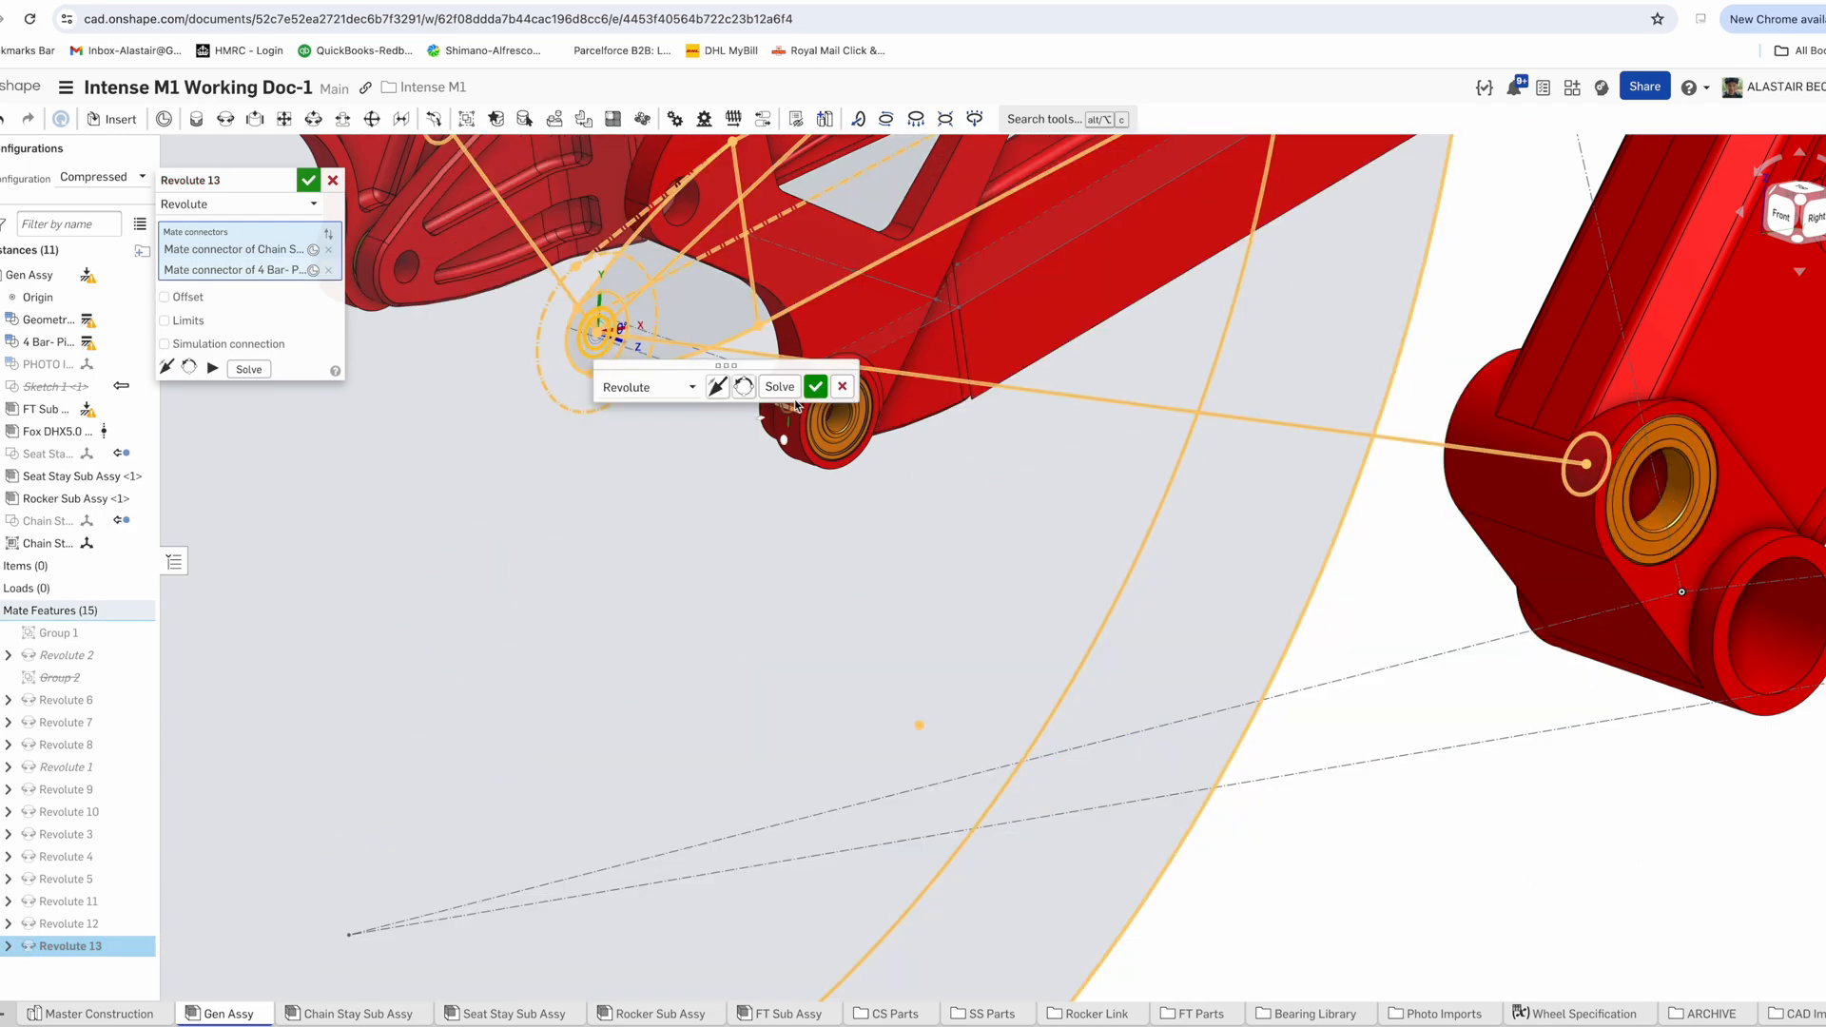
left_click(815, 387, "shift")
Set the assembly configuration to Static and inspect the rear pivot from the side and front
scroll(731, 571, "down", 4)
scroll(732, 572, "down", 2)
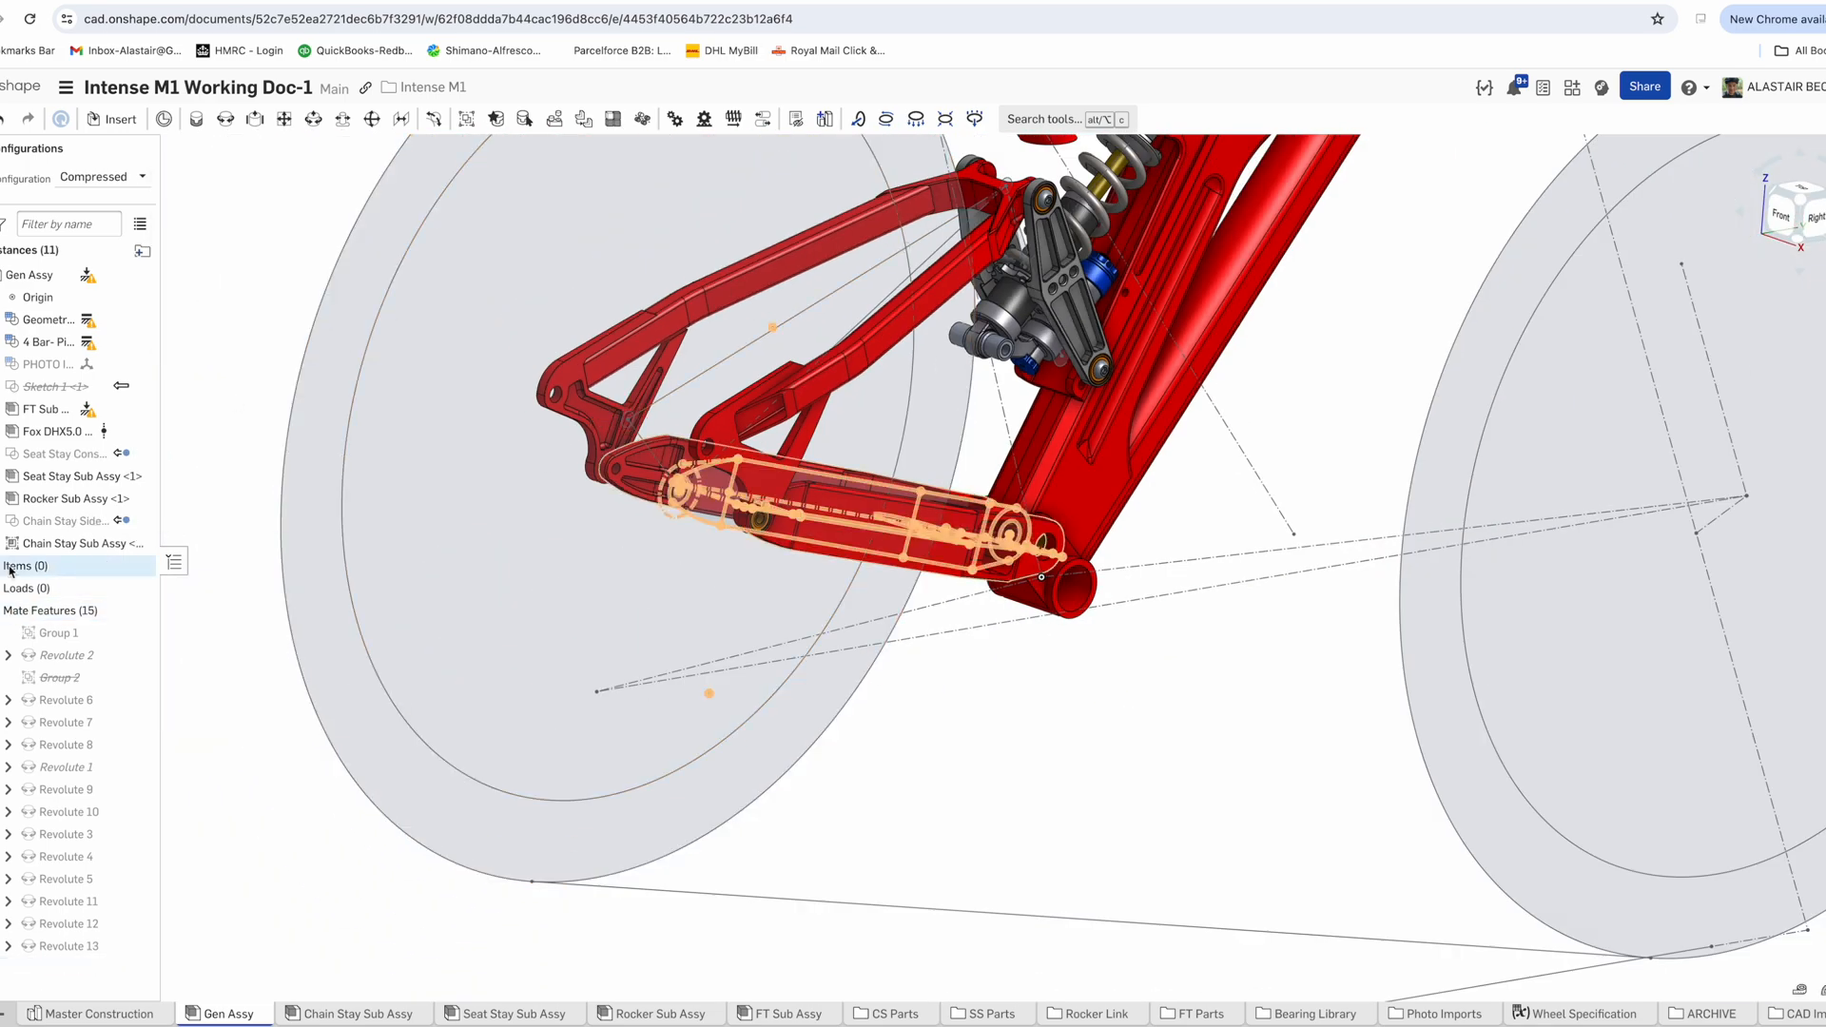
key("shift+4")
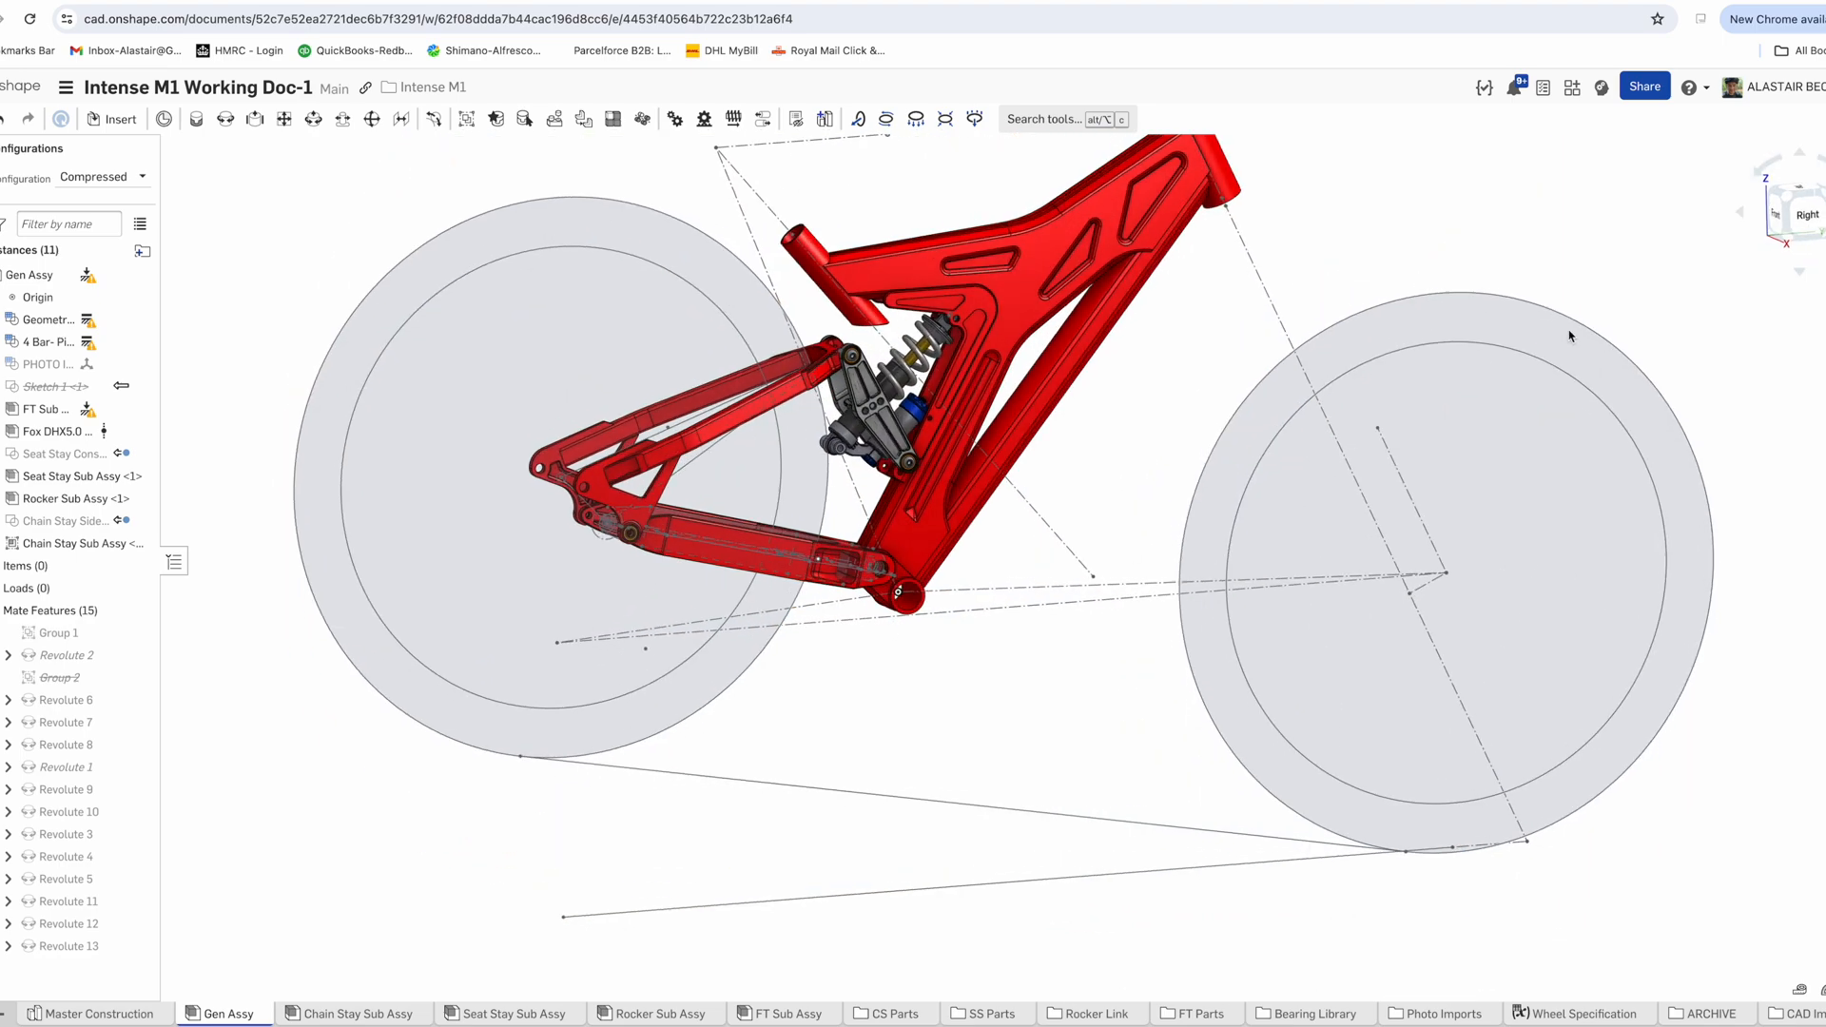
left_click(80, 203)
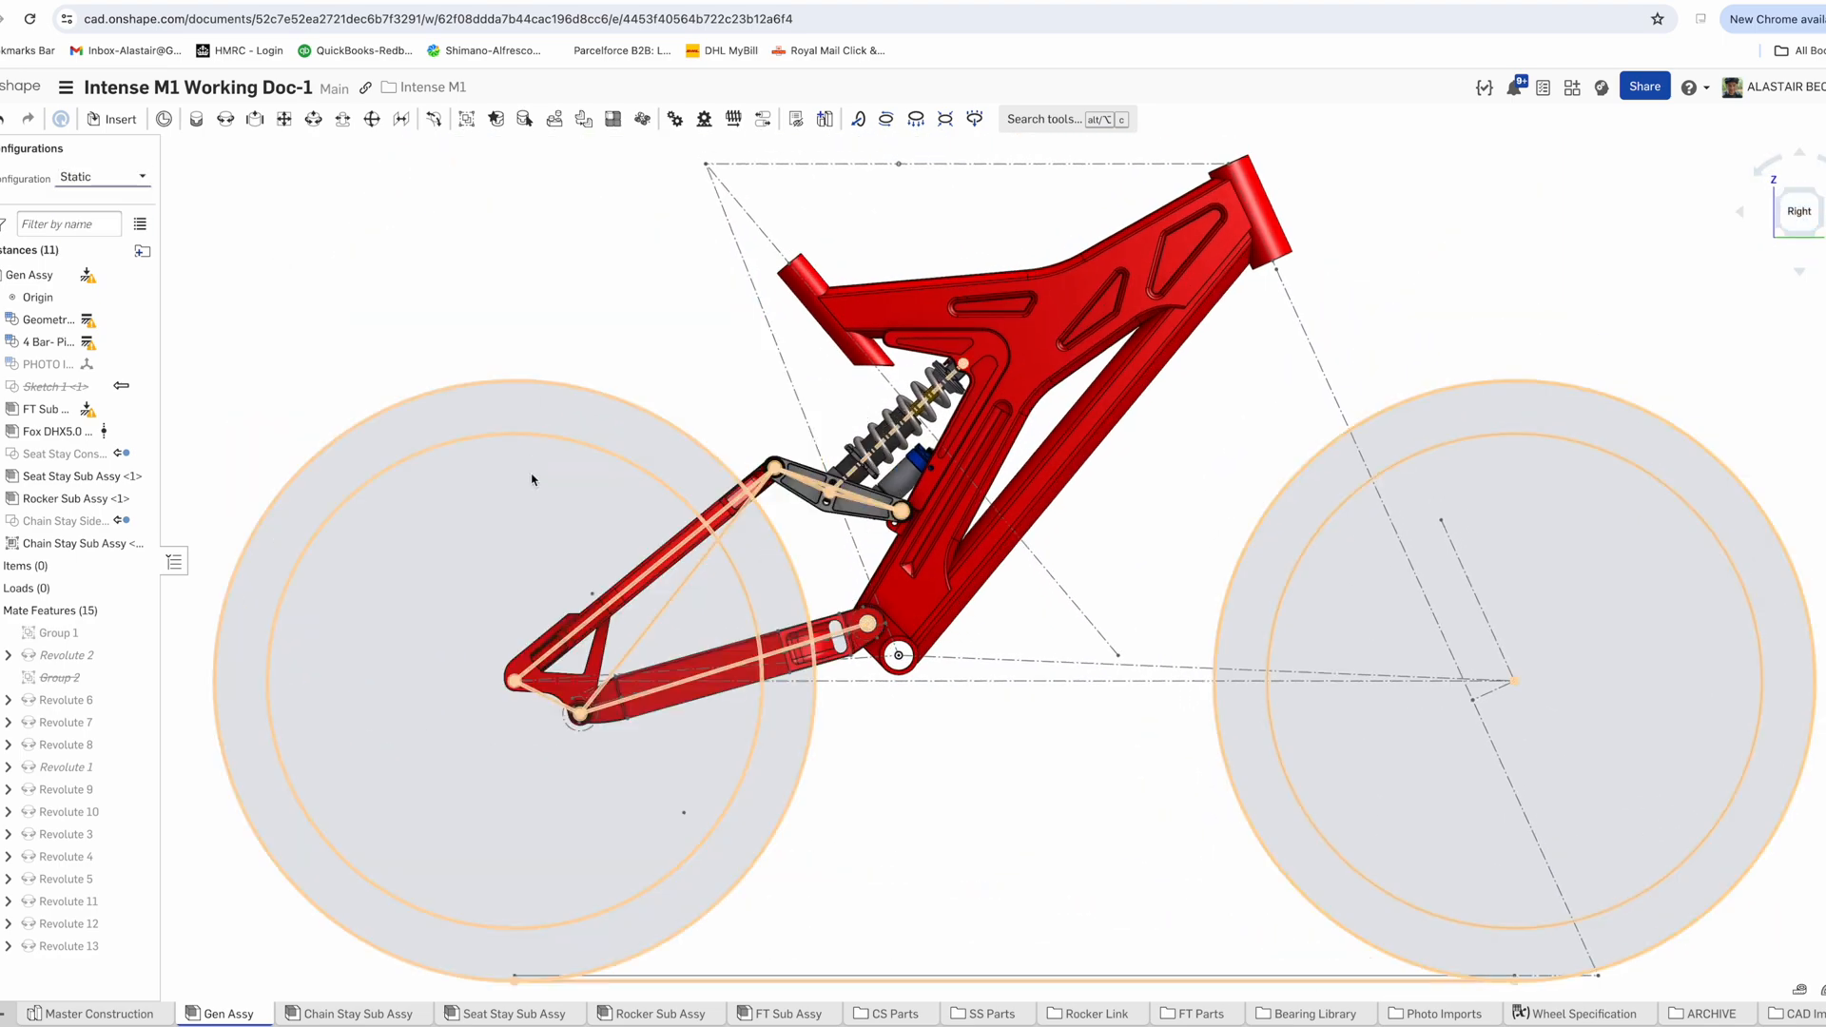
scroll(484, 286, "down", 1)
scroll(827, 762, "up", 1)
right_click_drag(828, 762, 742, 732)
scroll(599, 681, "up", 5)
right_click_drag(599, 681, 698, 611)
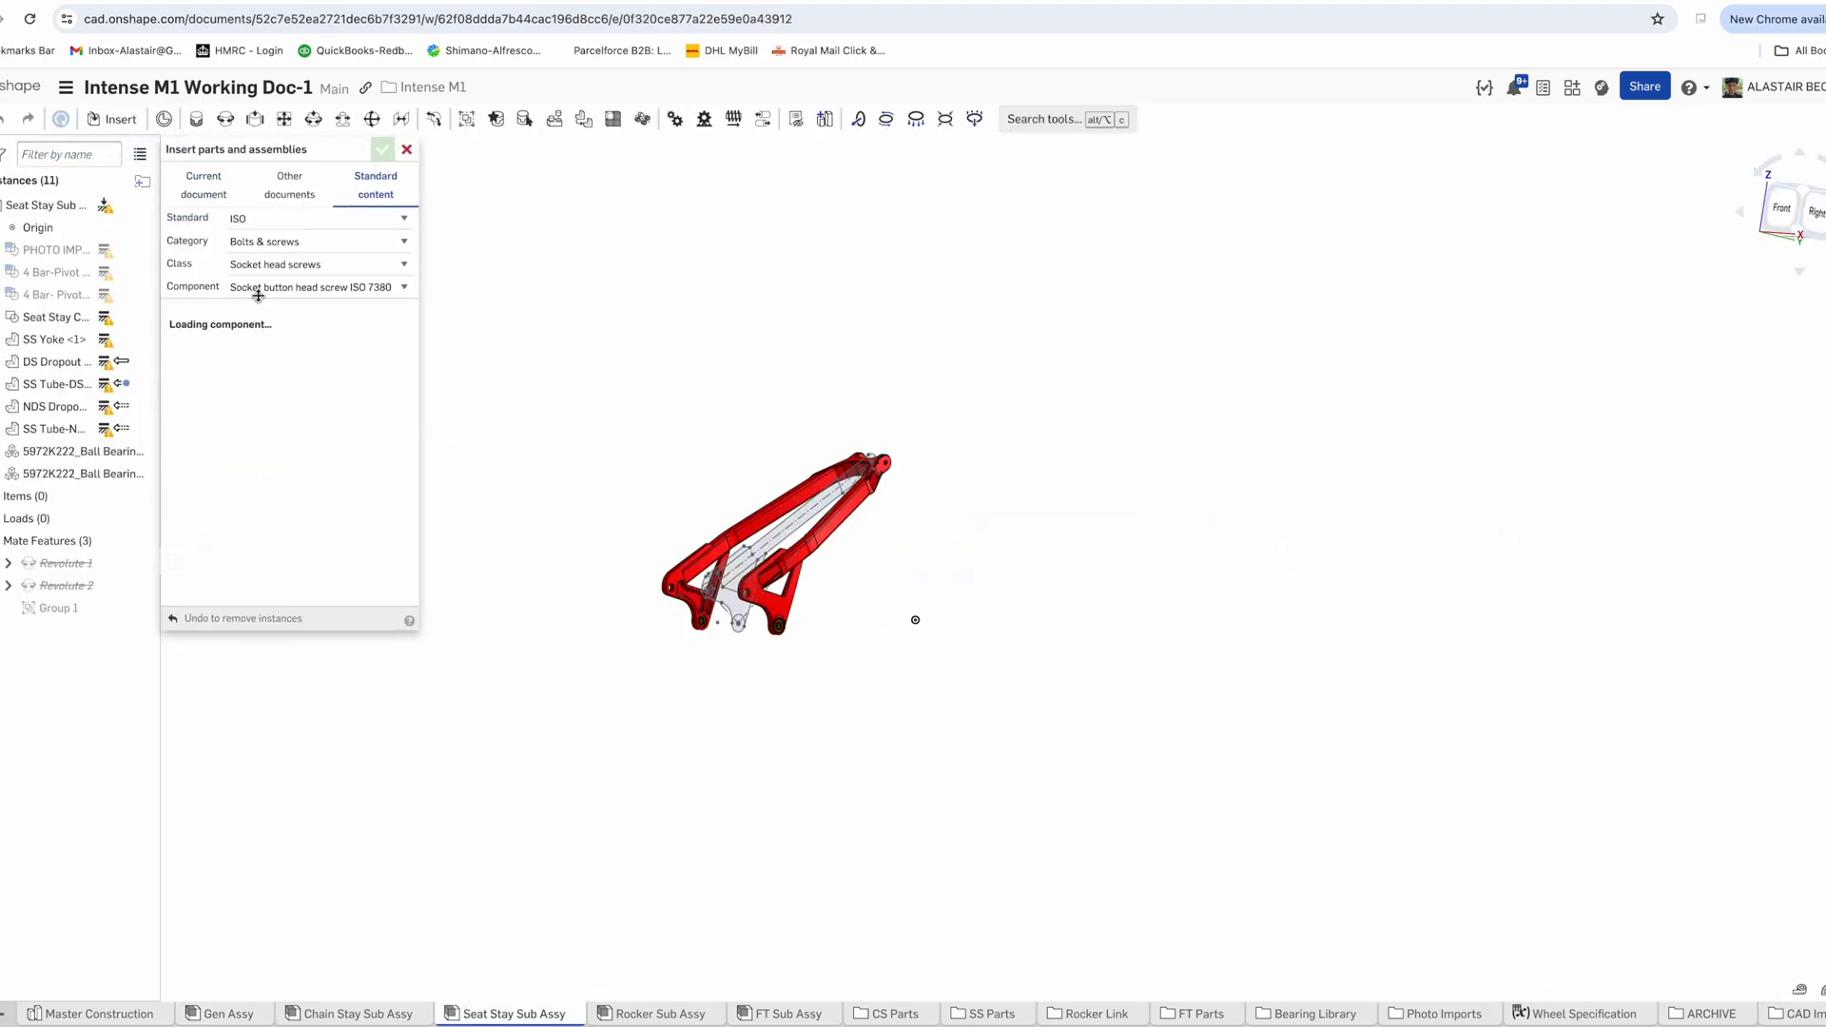
In Seat Stay Sub Assy, insert an ISO 7380 M8 socket button head screw, 18 mm long, into the drive-side dropout bearing
scroll(789, 634, "up", 12)
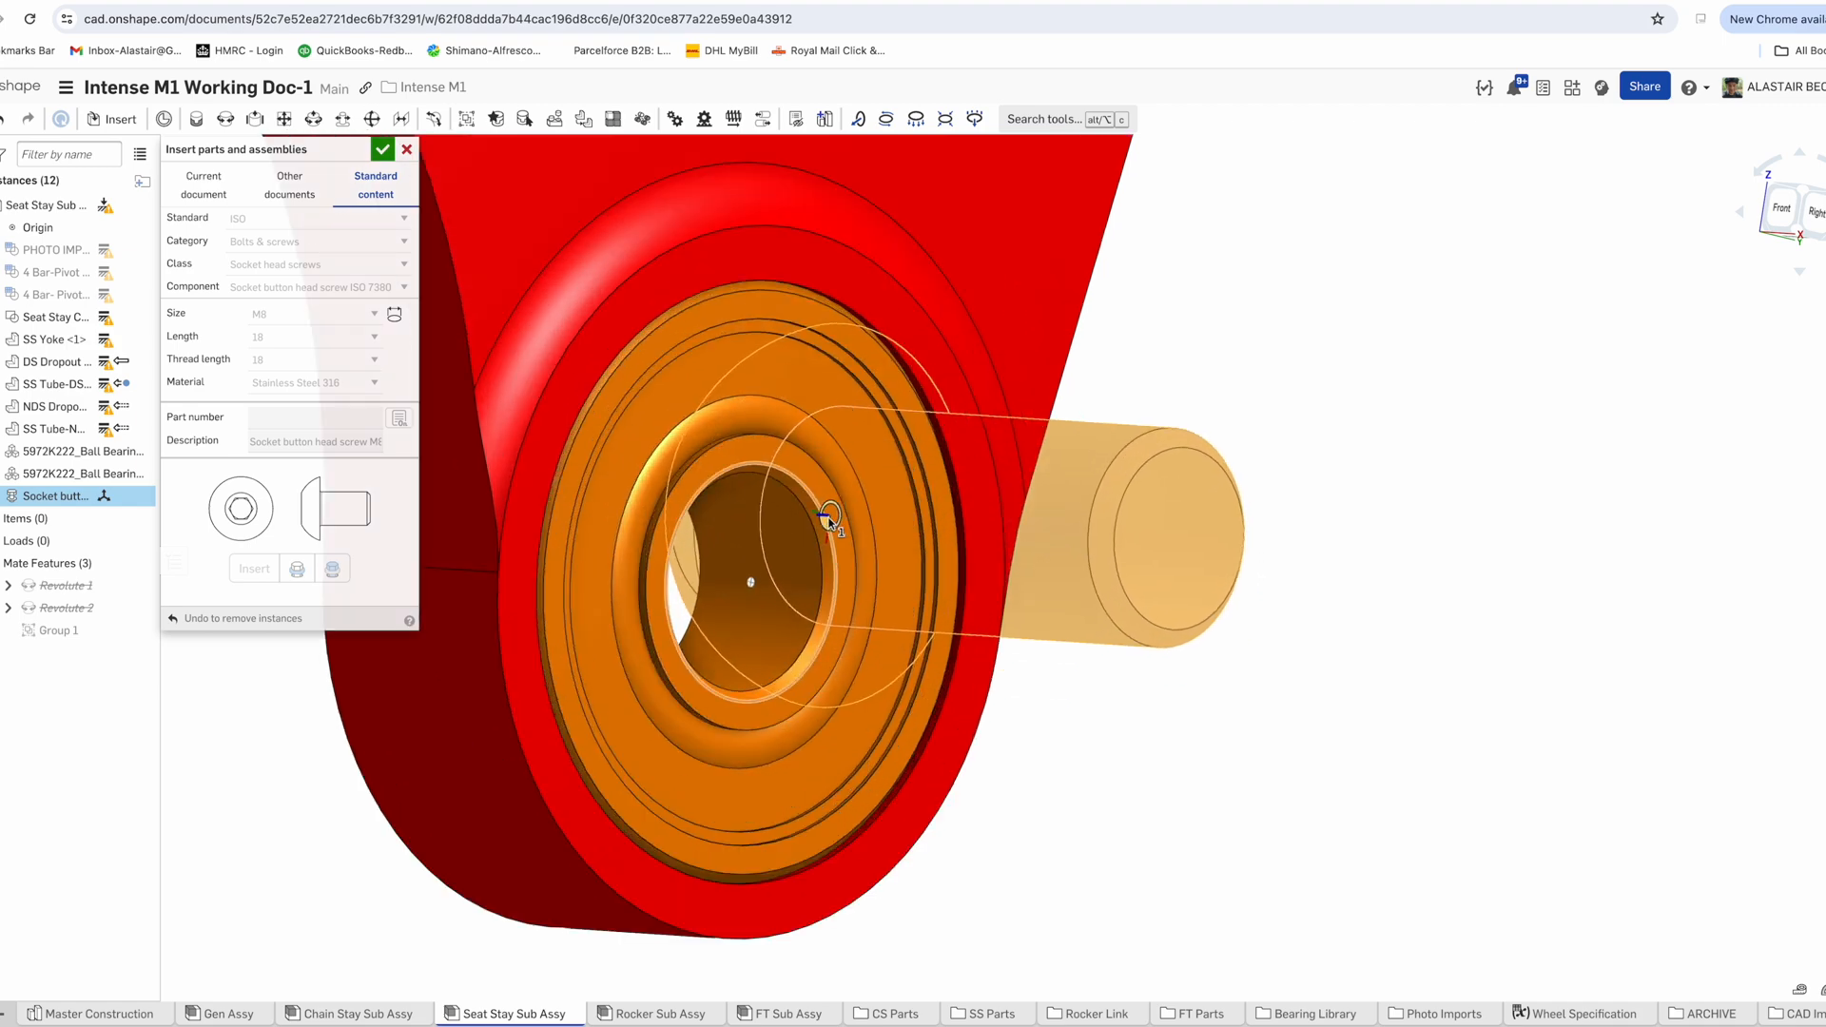
scroll(765, 576, "up", 3)
left_click(759, 590)
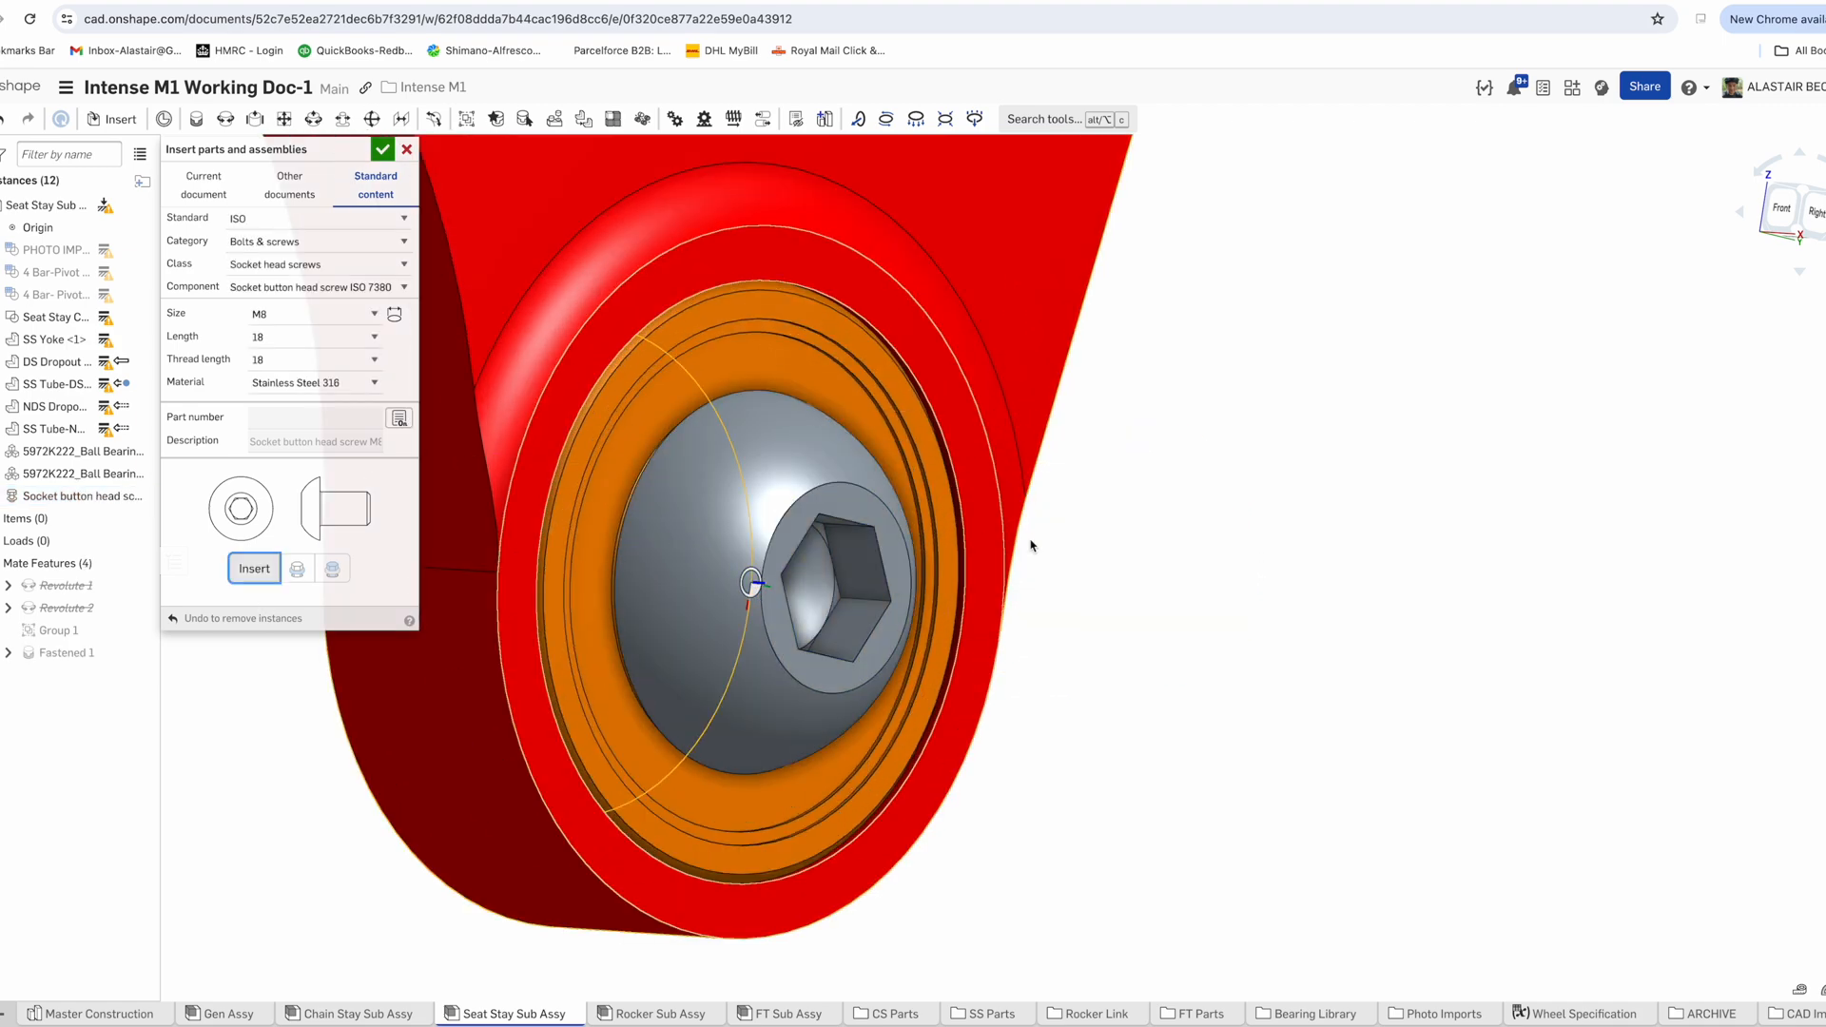
Insert a second M8 x 18 mm button head screw into the opposite dropout bearing and finish inserting
scroll(1031, 544, "down", 12)
right_click_drag(1031, 545, 1623, 514)
left_click(254, 569)
scroll(607, 504, "up", 12)
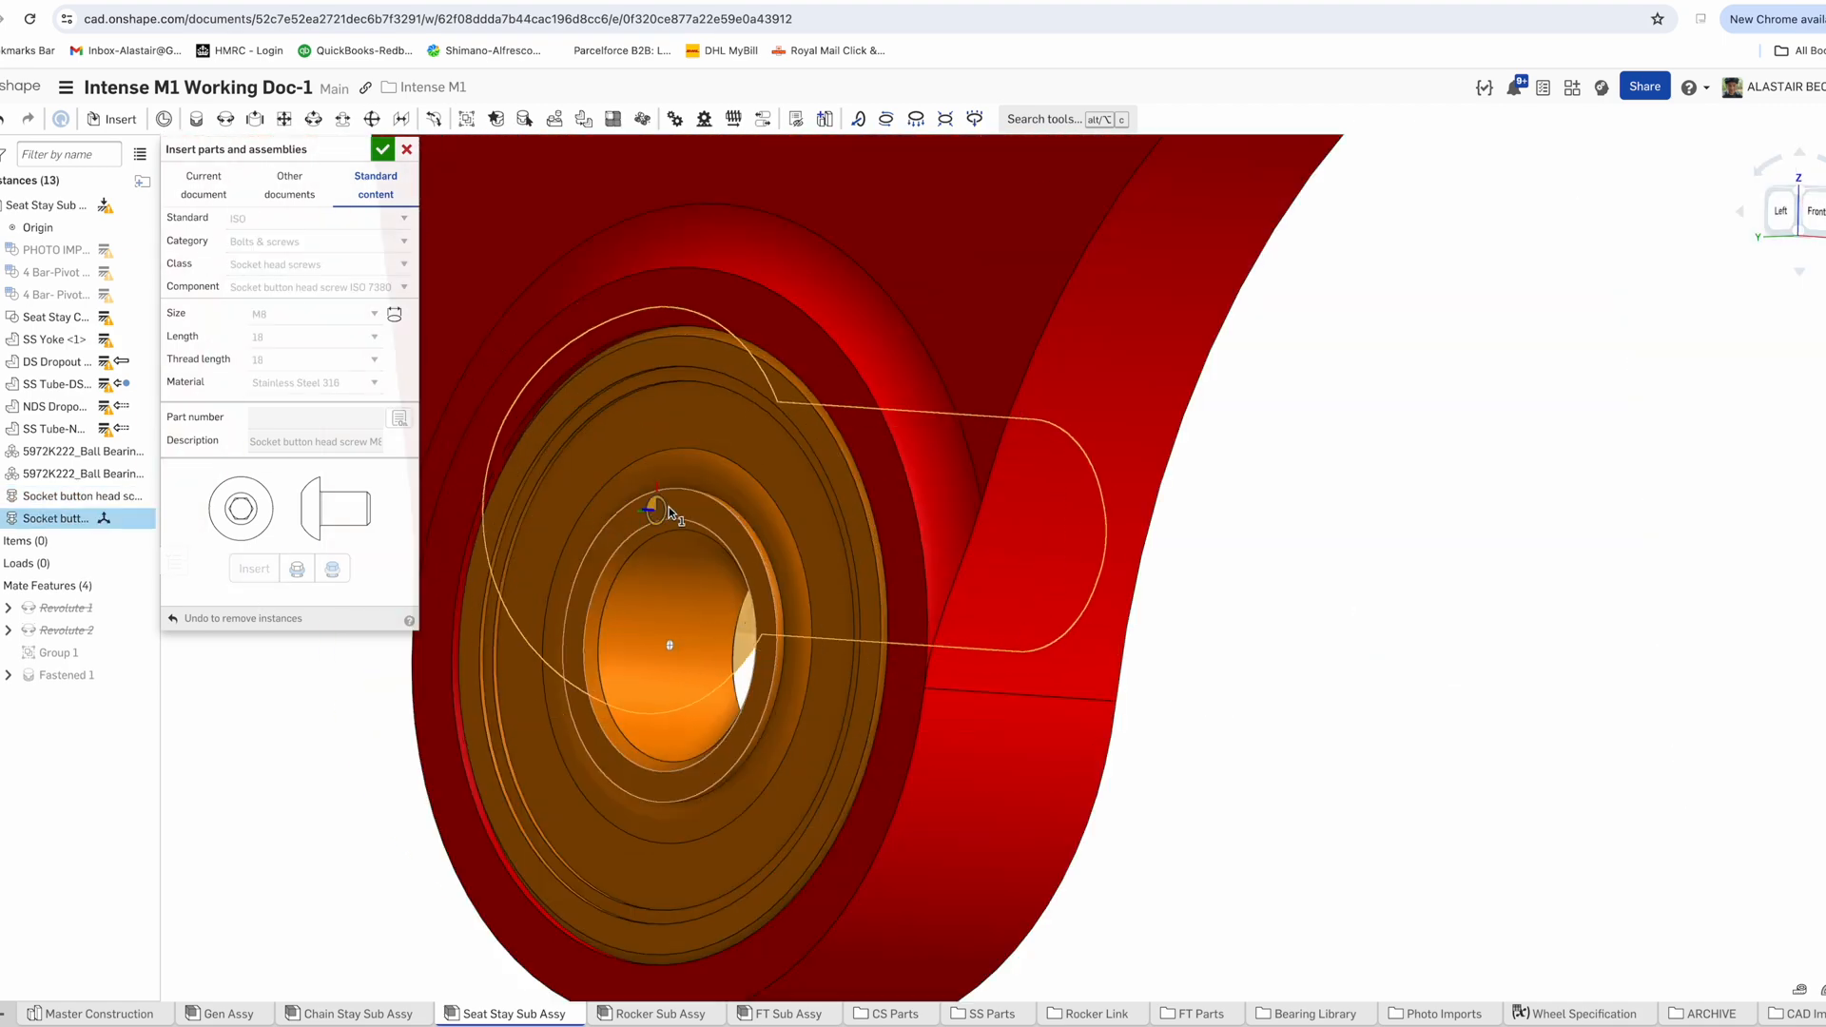
left_click(670, 642)
left_click(382, 149)
scroll(789, 519, "down", 12)
right_click_drag(856, 519, 504, 533)
right_click_drag(1001, 302, 555, 732)
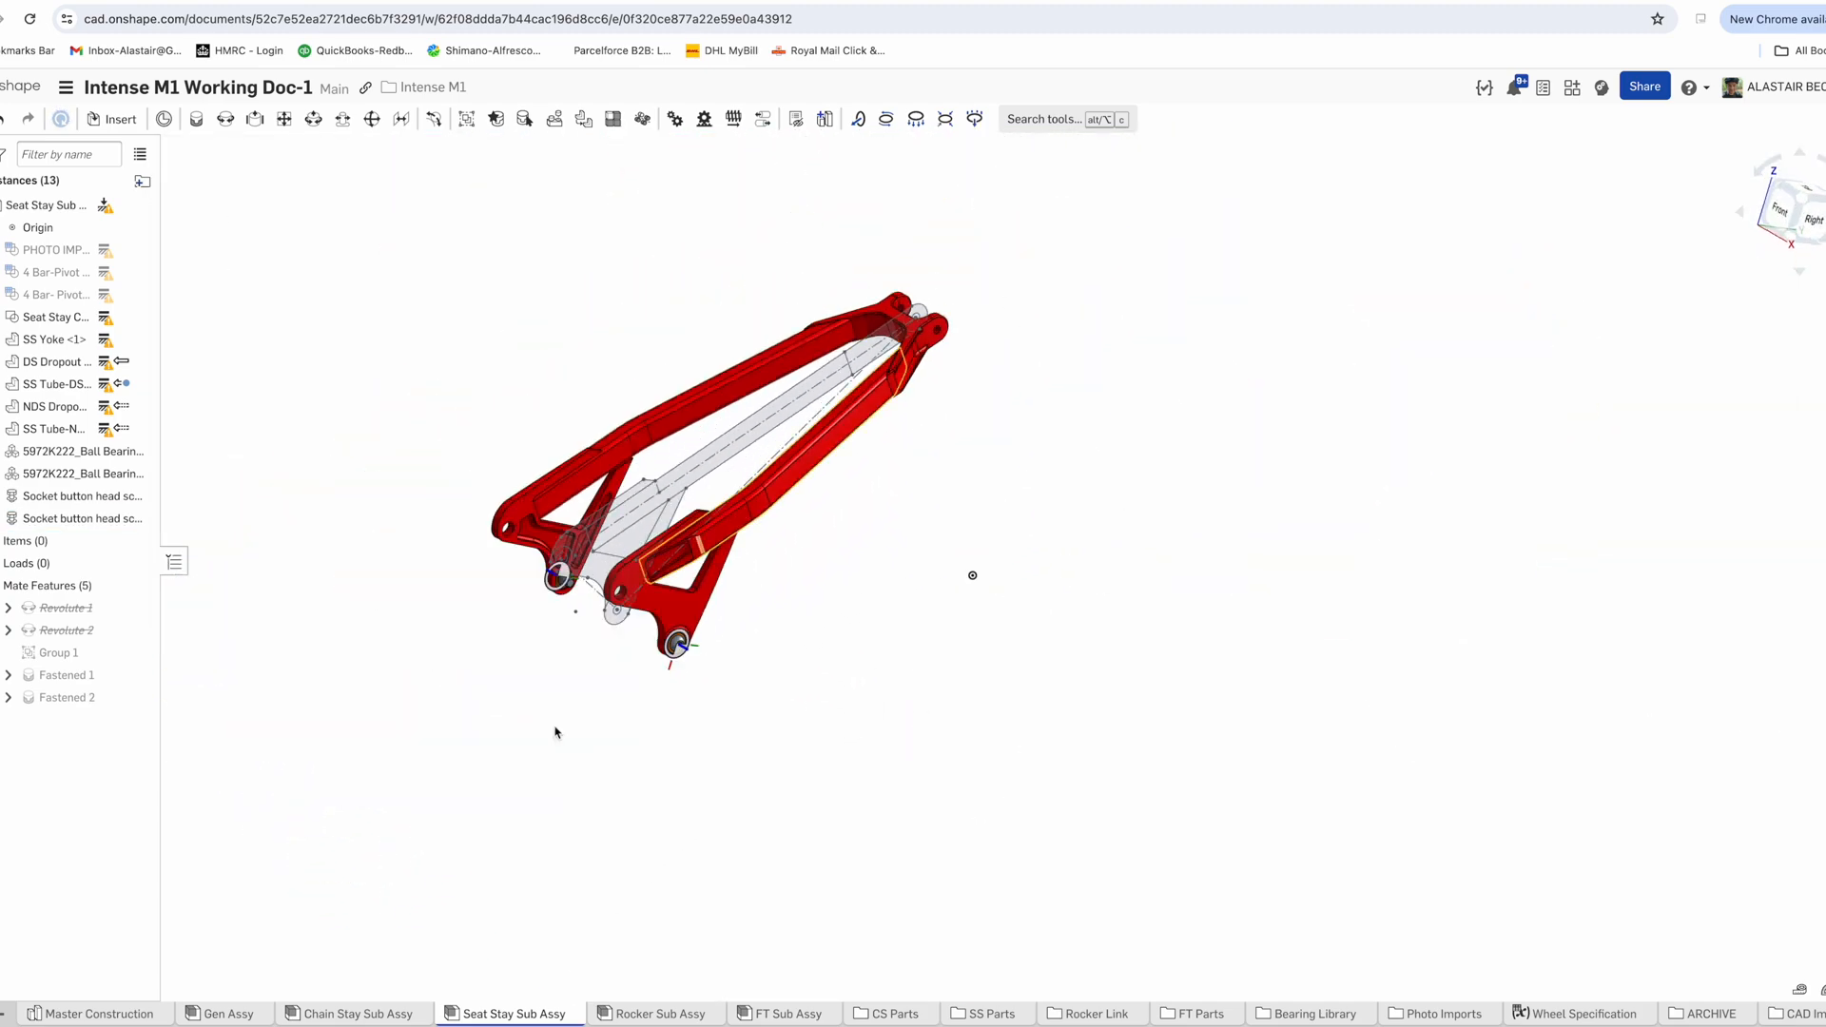
Return to Gen Assy, check the screw fit at the rear pivot and hide the 4 Bar sketch
left_click(229, 1014)
scroll(536, 649, "up", 10)
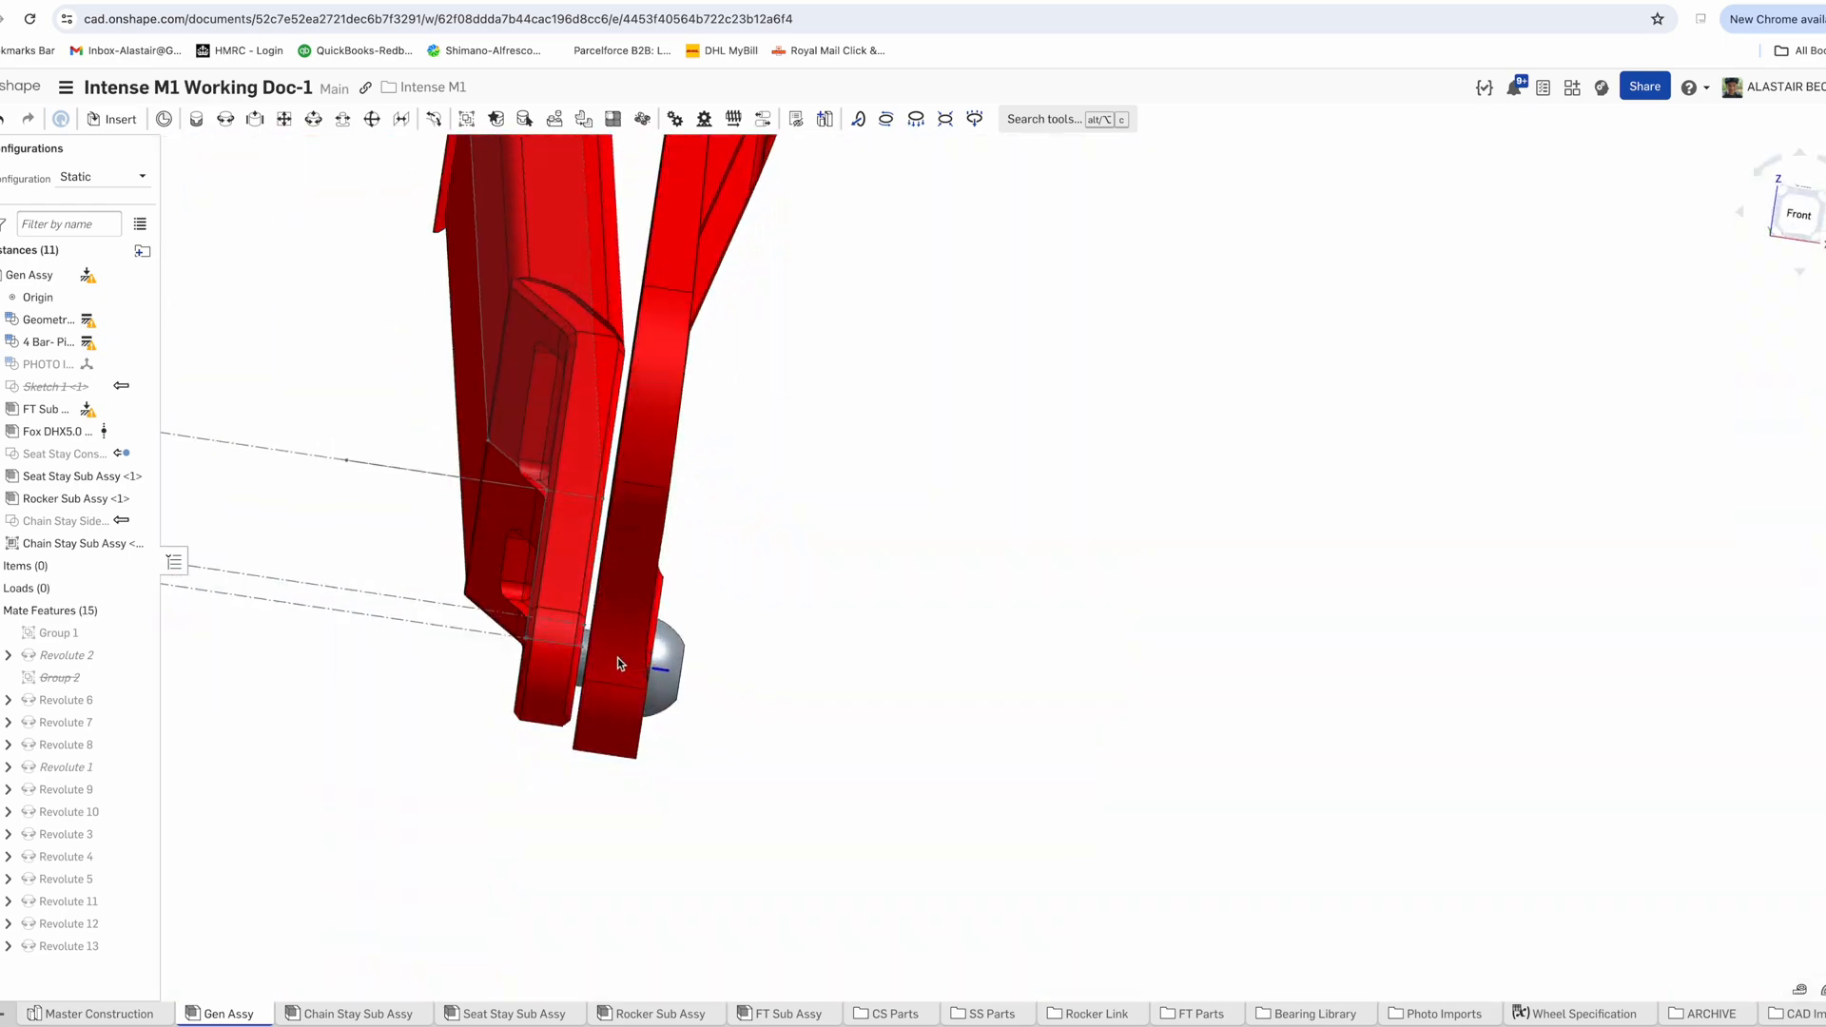
key("shift+4")
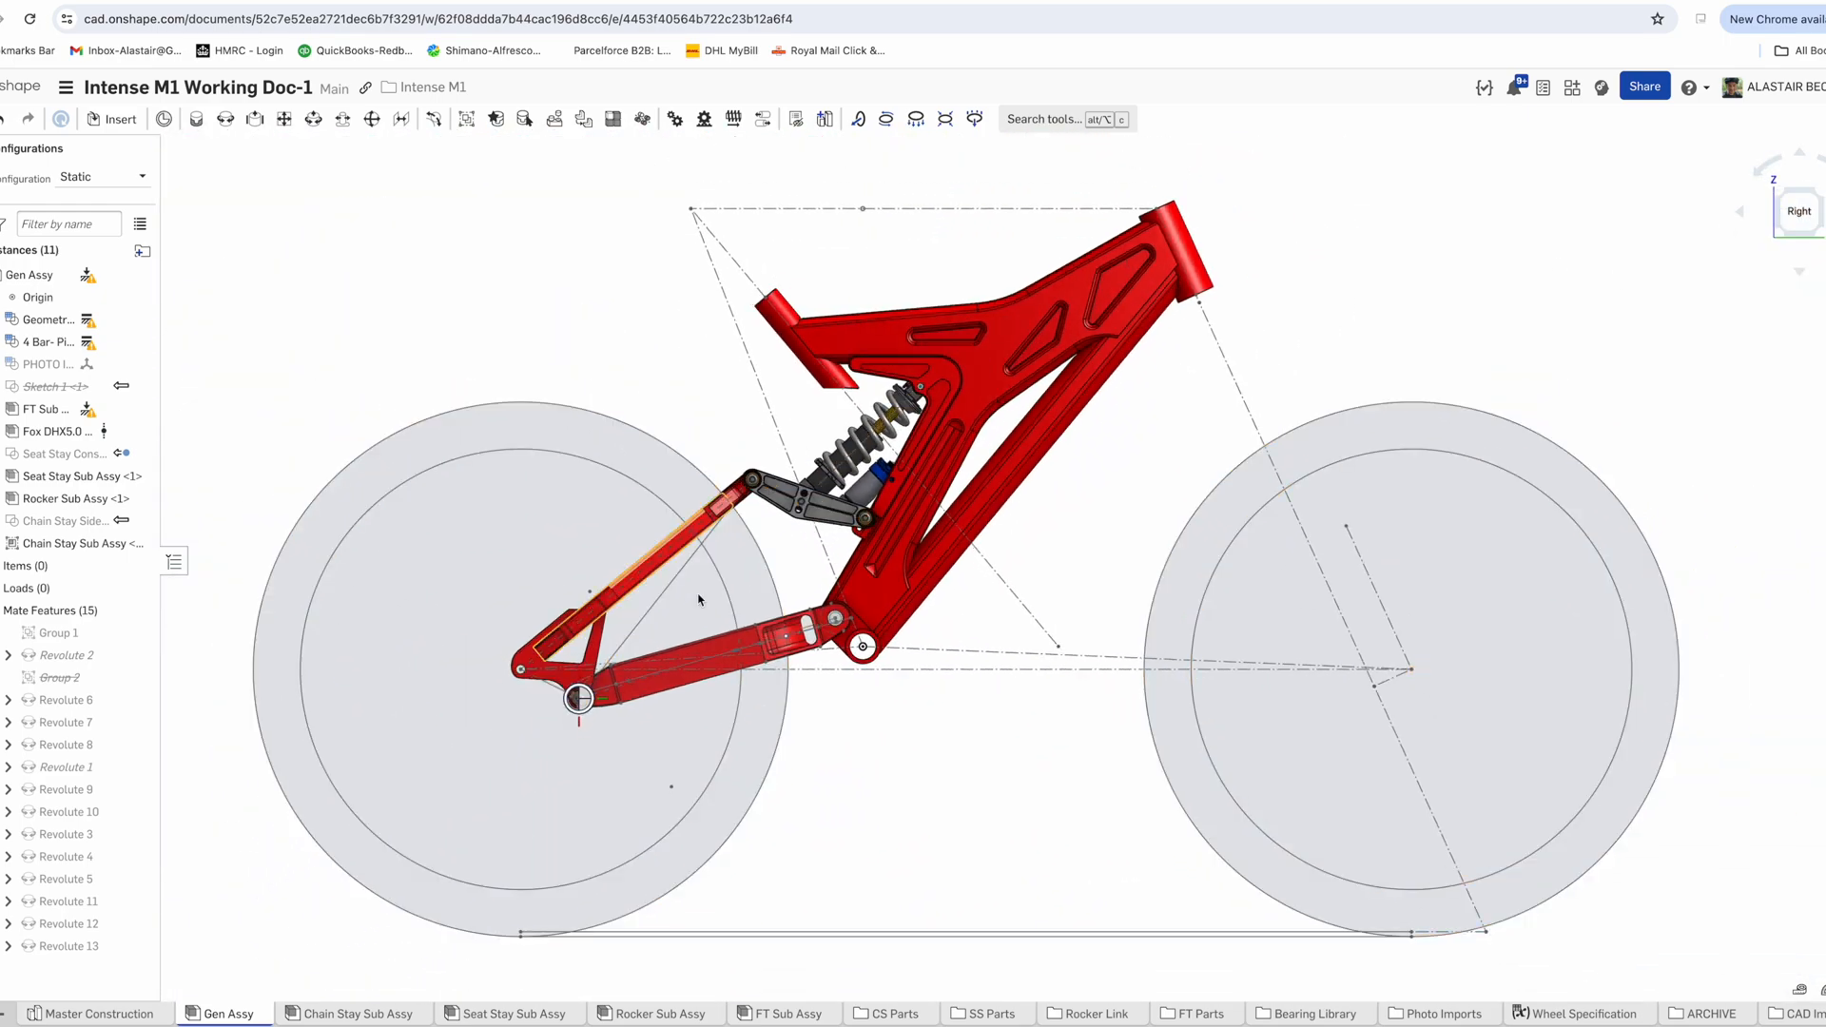
left_click(138, 342)
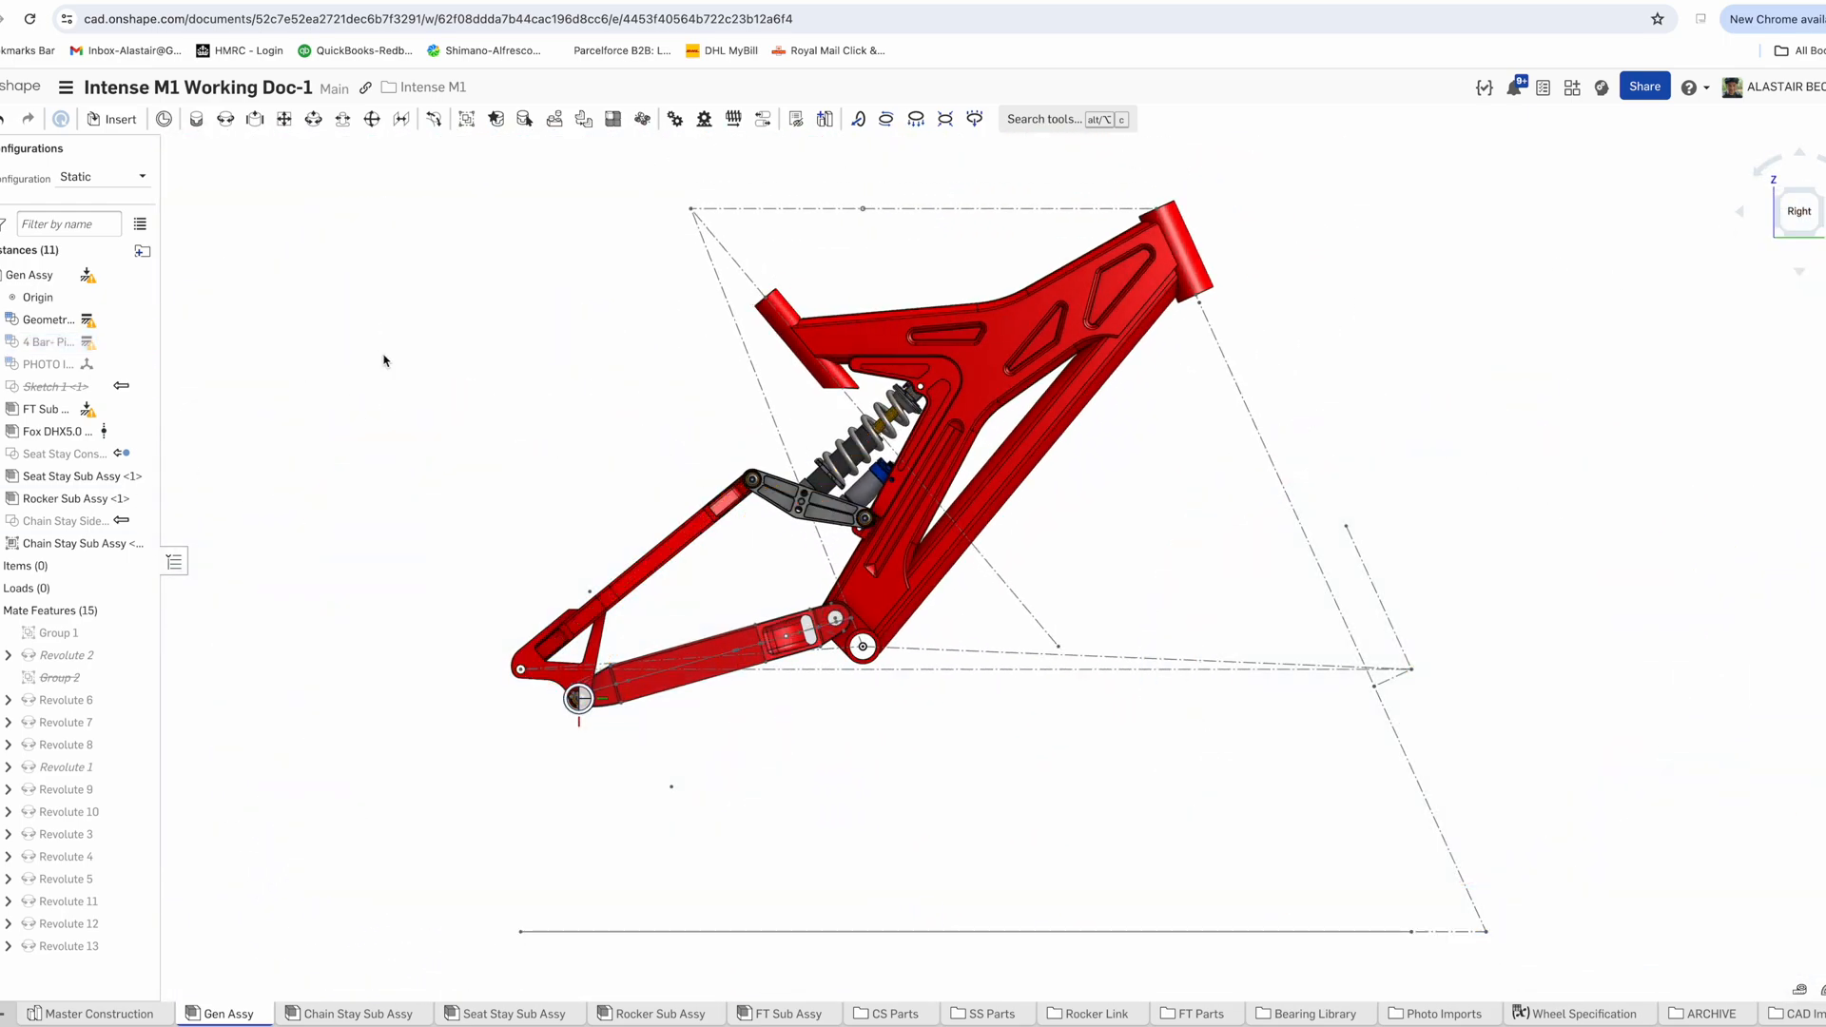
scroll(504, 542, "down", 2)
scroll(633, 428, "up", 1)
Show the PHOTO IMPORT to compare it with the frame, and hide it again
left_click(138, 365)
scroll(273, 386, "up", 1)
right_click_drag(209, 366, 273, 386)
left_click(139, 365)
Hide the construction sketches inside Chain Stay Sub Assy and all mate connectors
right_click_drag(673, 359, 758, 538)
scroll(758, 538, "up", 3)
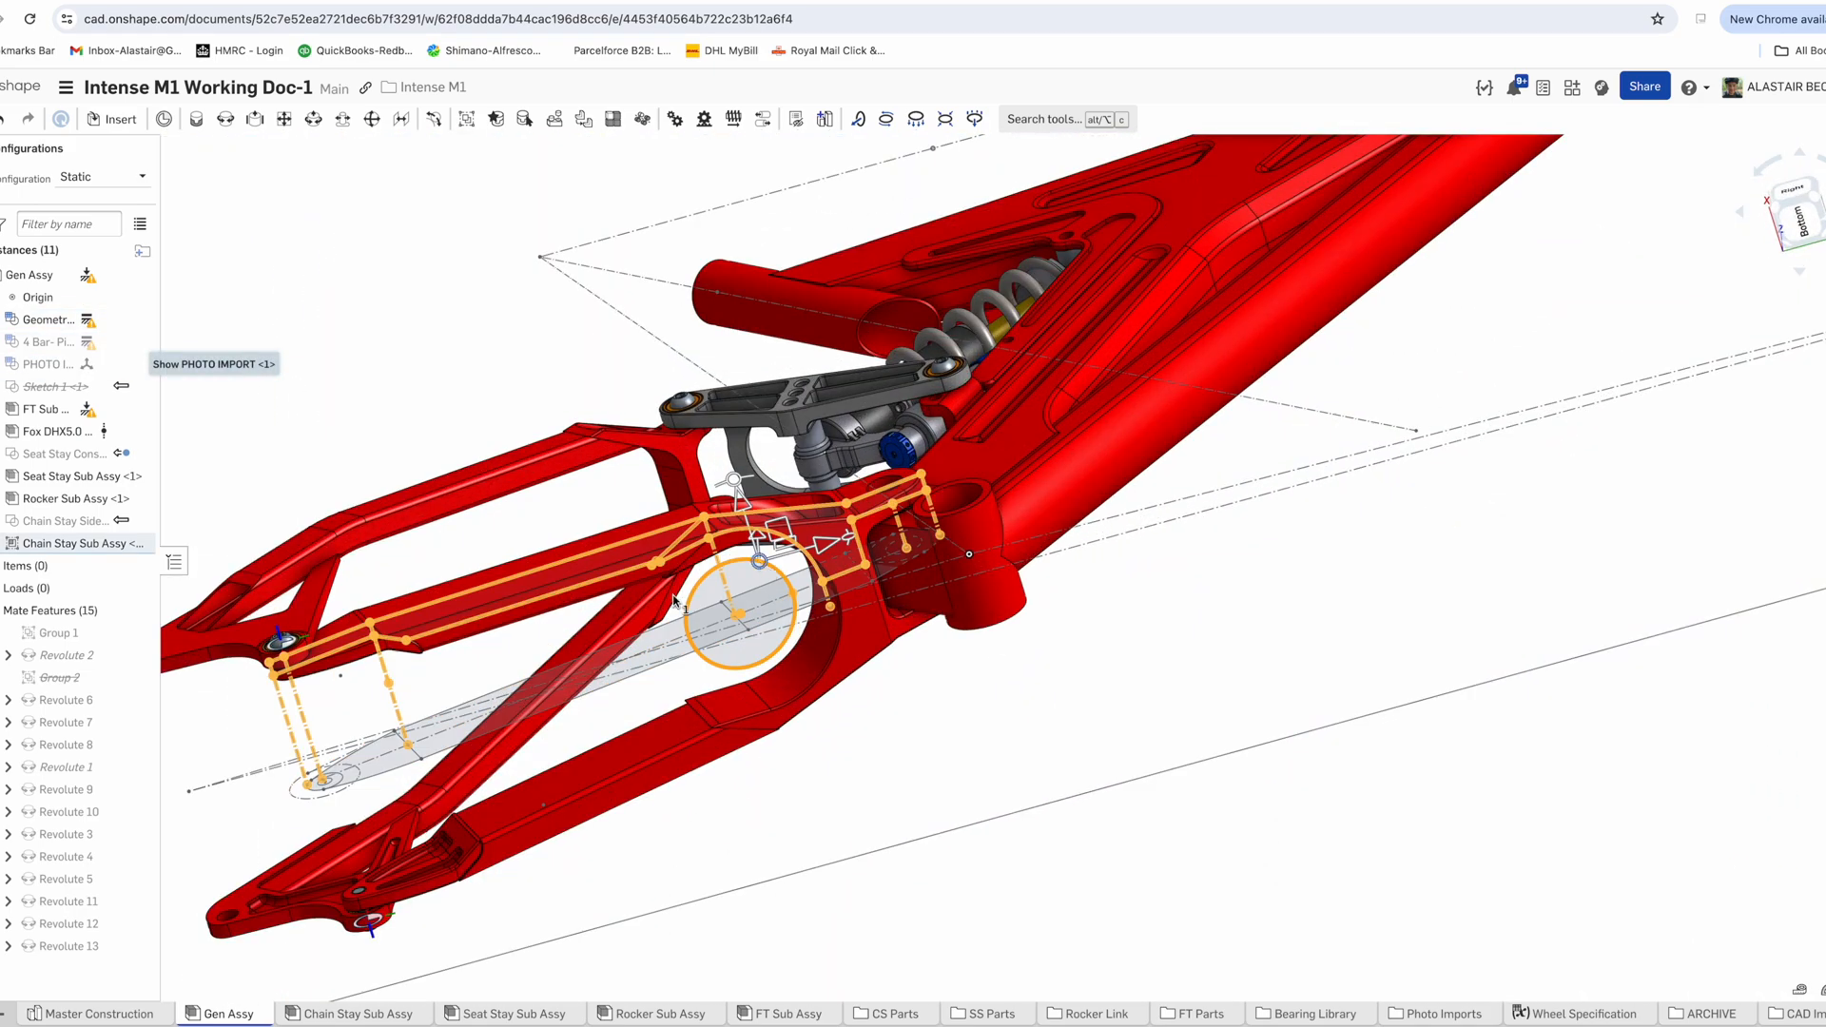
scroll(542, 441, "down", 2)
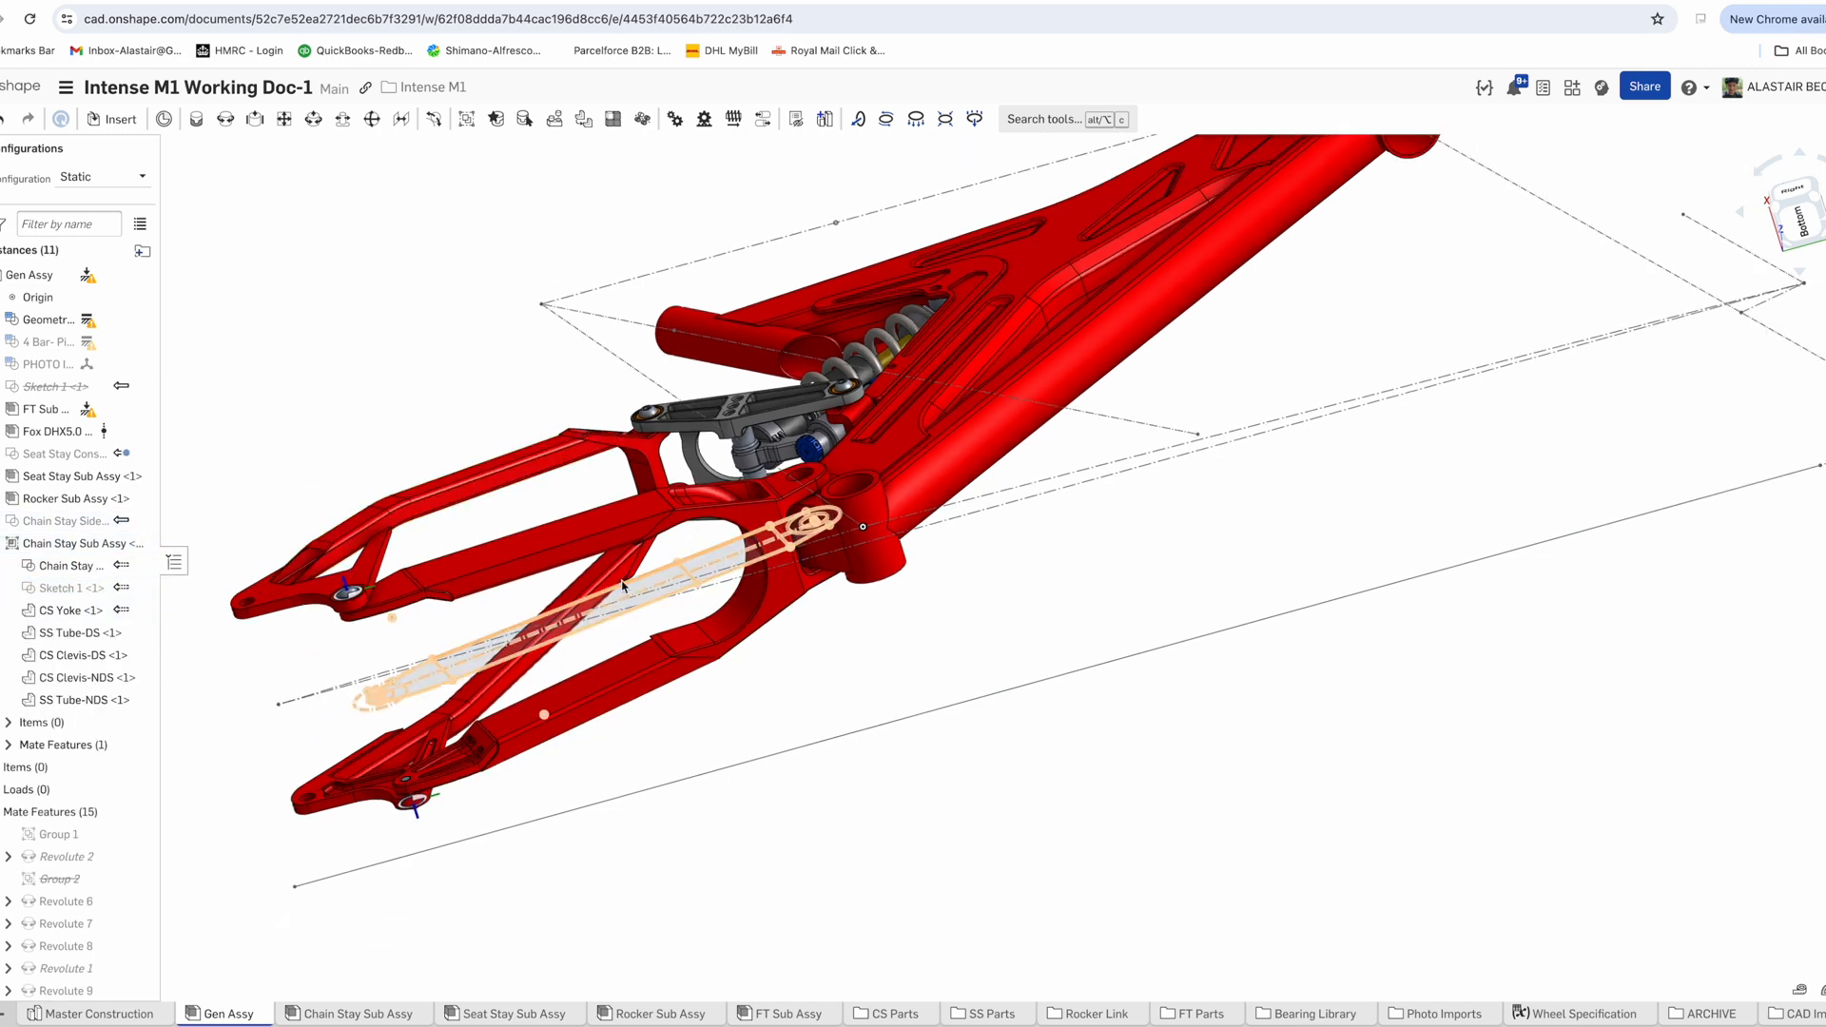
scroll(602, 551, "down", 4)
right_click_drag(602, 551, 623, 636)
scroll(485, 561, "up", 5)
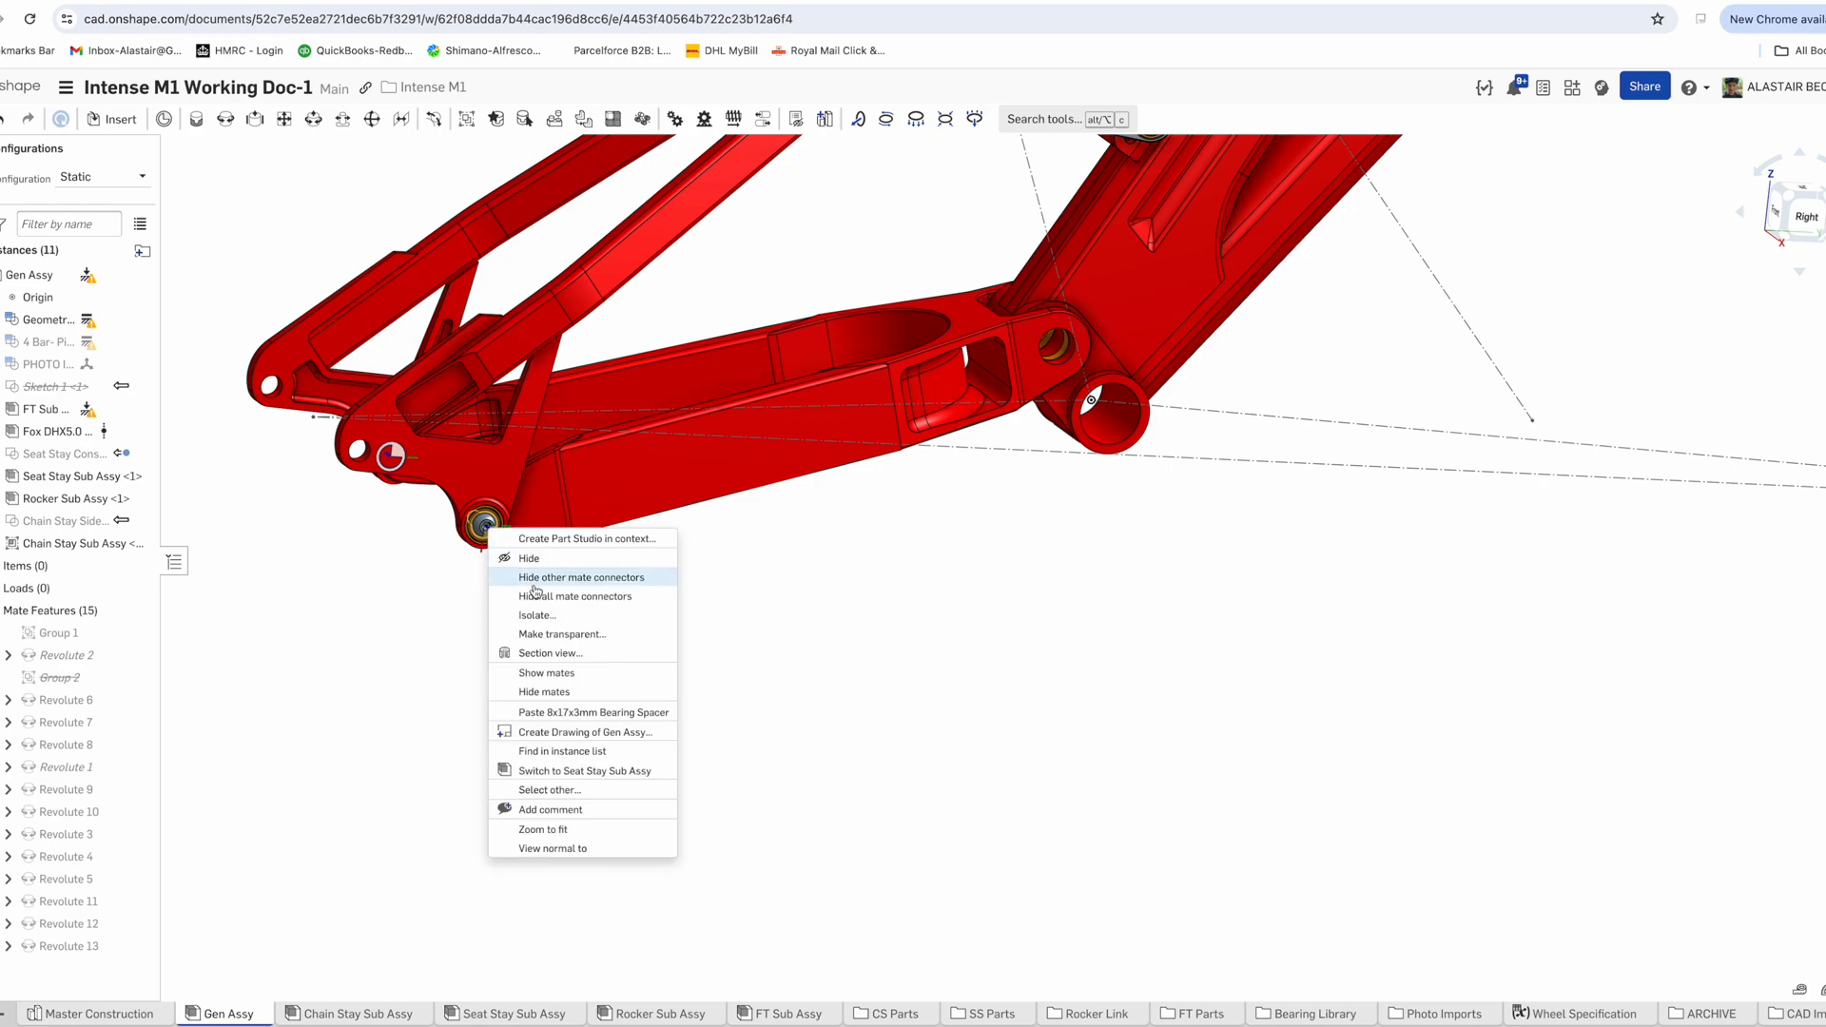
scroll(616, 730, "down", 4)
Inspect the frame from the back and right, and examine the linkage in the Compressed configuration
mouse_move(603, 713)
right_mouse_down()
mouse_move(783, 501)
mouse_move(701, 476)
right_mouse_up()
mouse_move(1512, 353)
right_mouse_down()
mouse_move(1358, 302)
mouse_move(1331, 266)
right_mouse_up()
scroll(962, 403, "up", 4)
right_click_drag(962, 403, 890, 380)
scroll(904, 428, "down", 5)
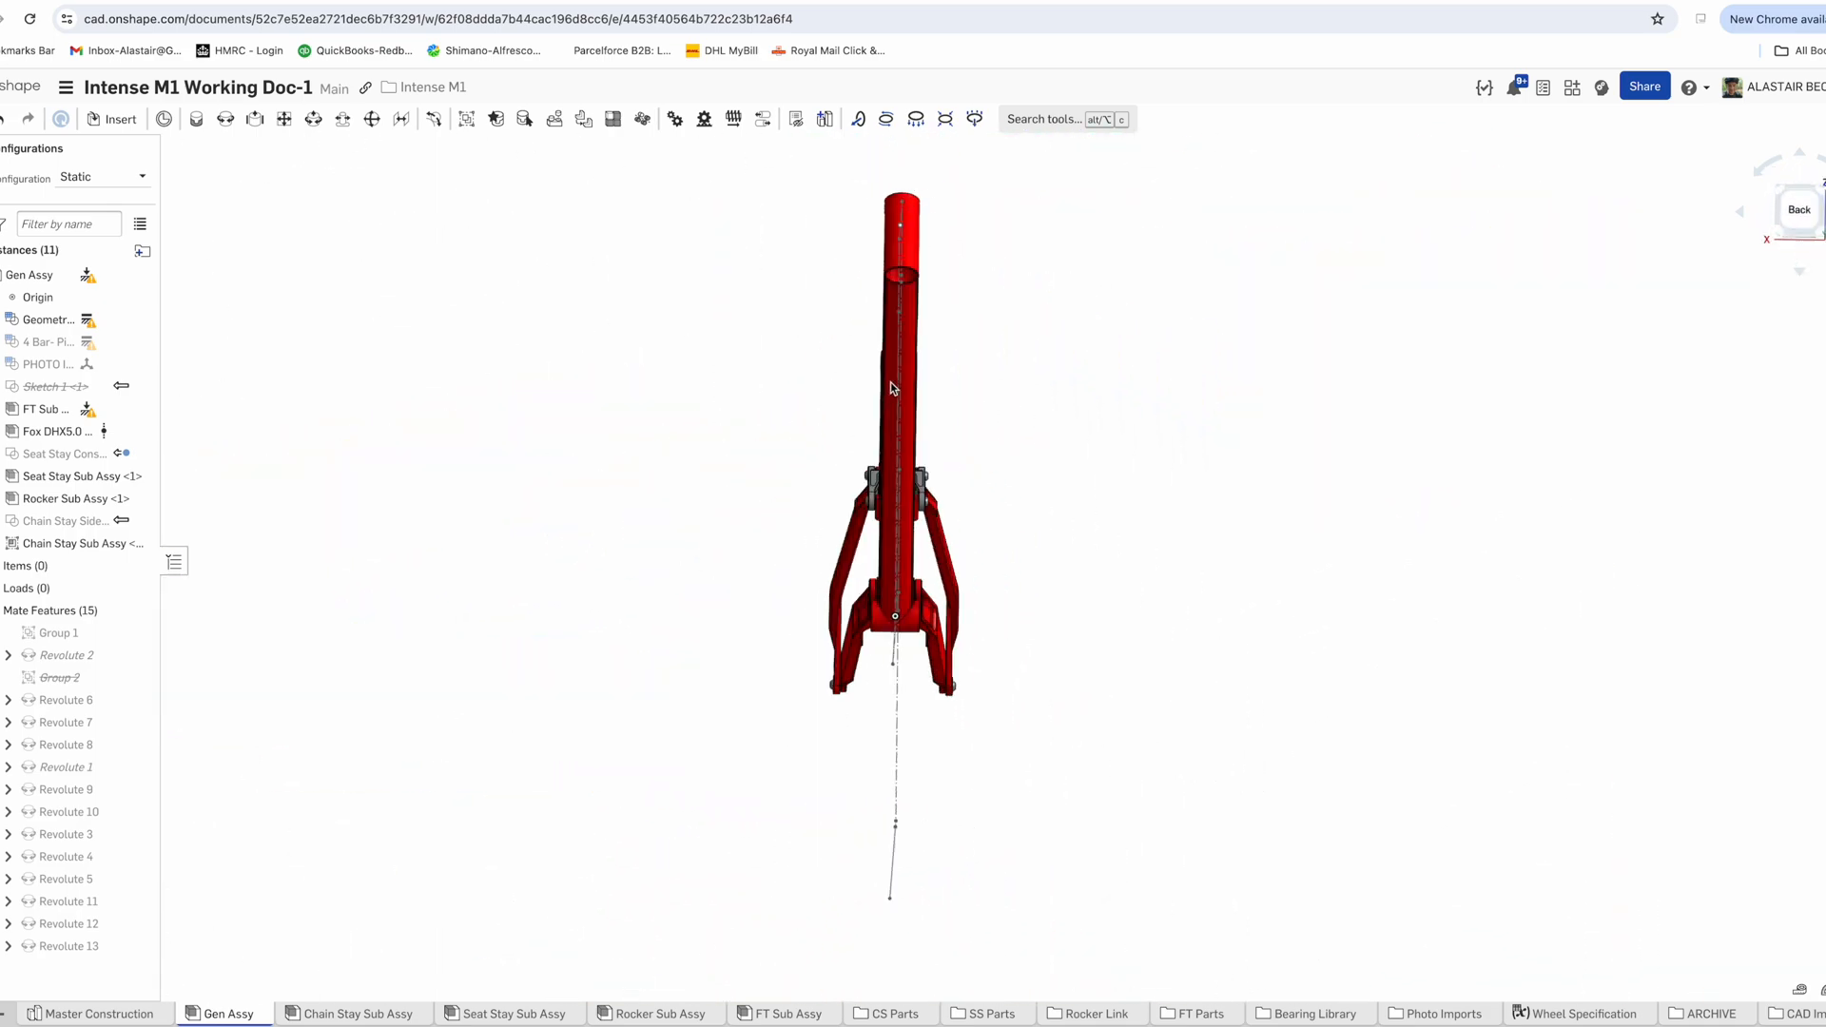
left_click(1771, 223)
left_click(103, 177)
left_click(98, 226)
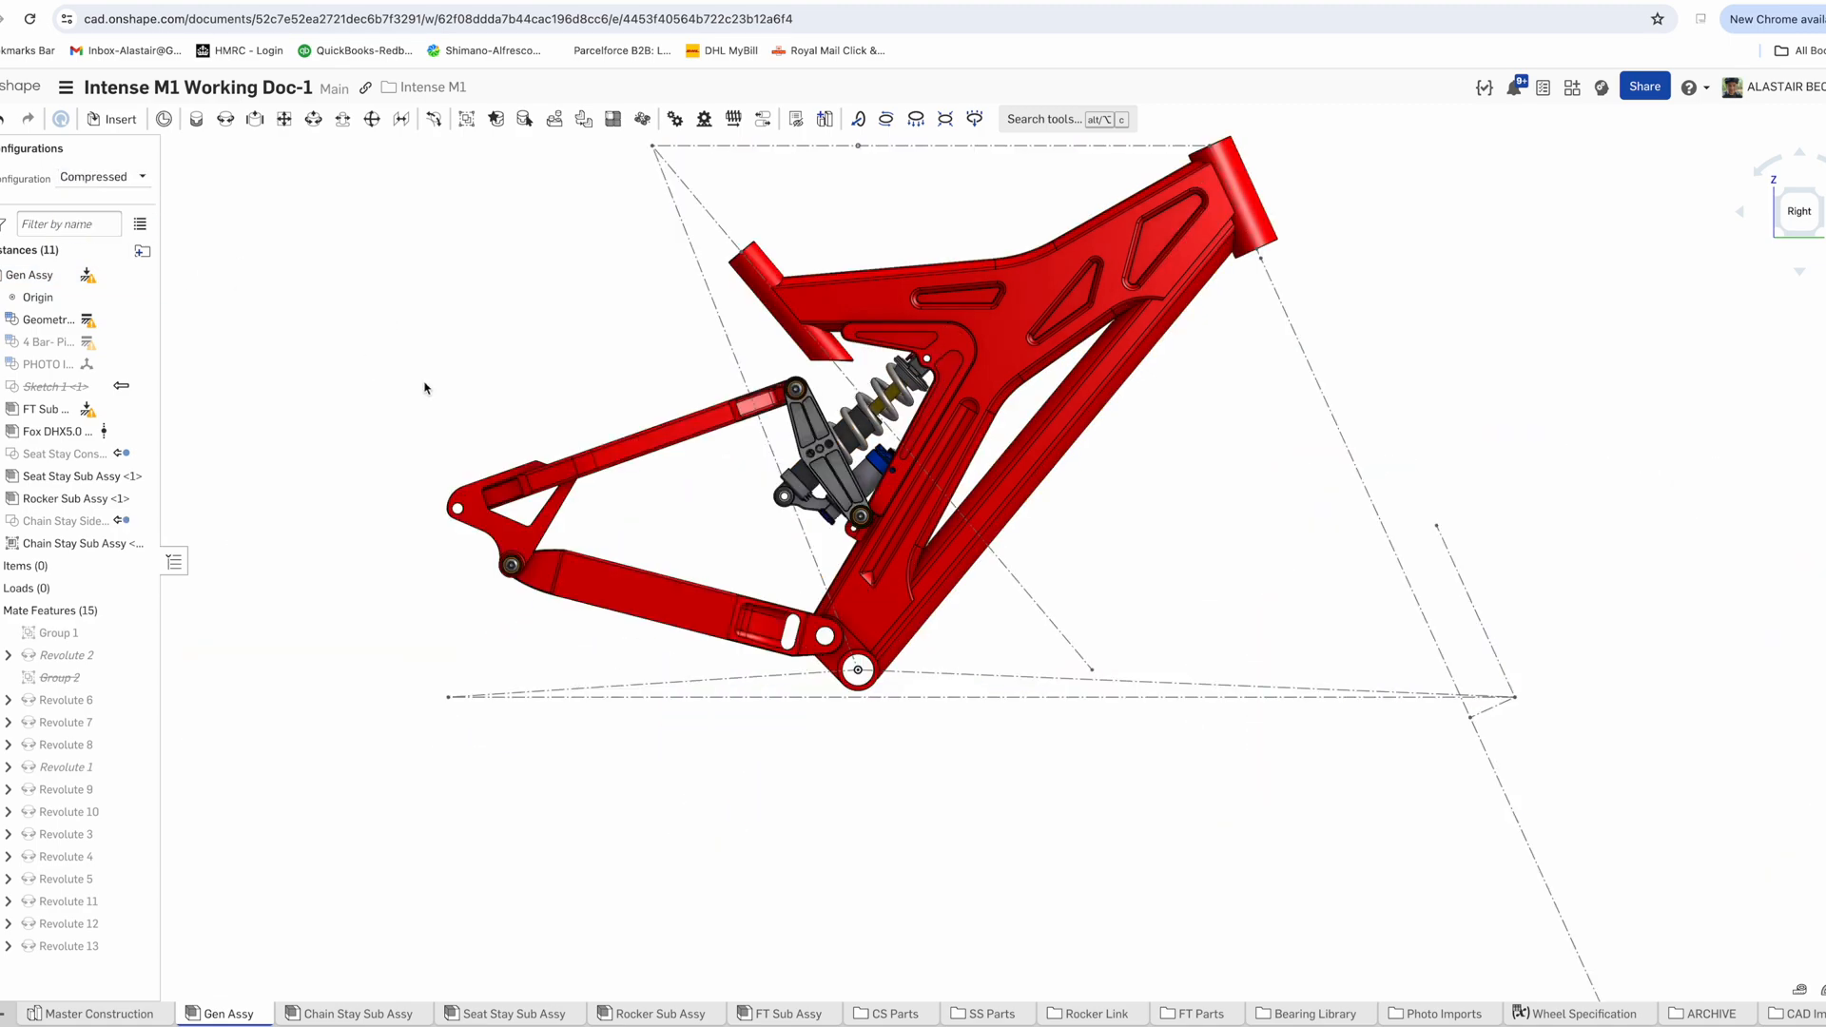
right_click_drag(424, 388, 603, 460)
scroll(603, 461, "up", 5)
right_click_drag(786, 709, 1244, 514)
scroll(887, 612, "up", 5)
scroll(1048, 614, "down", 8)
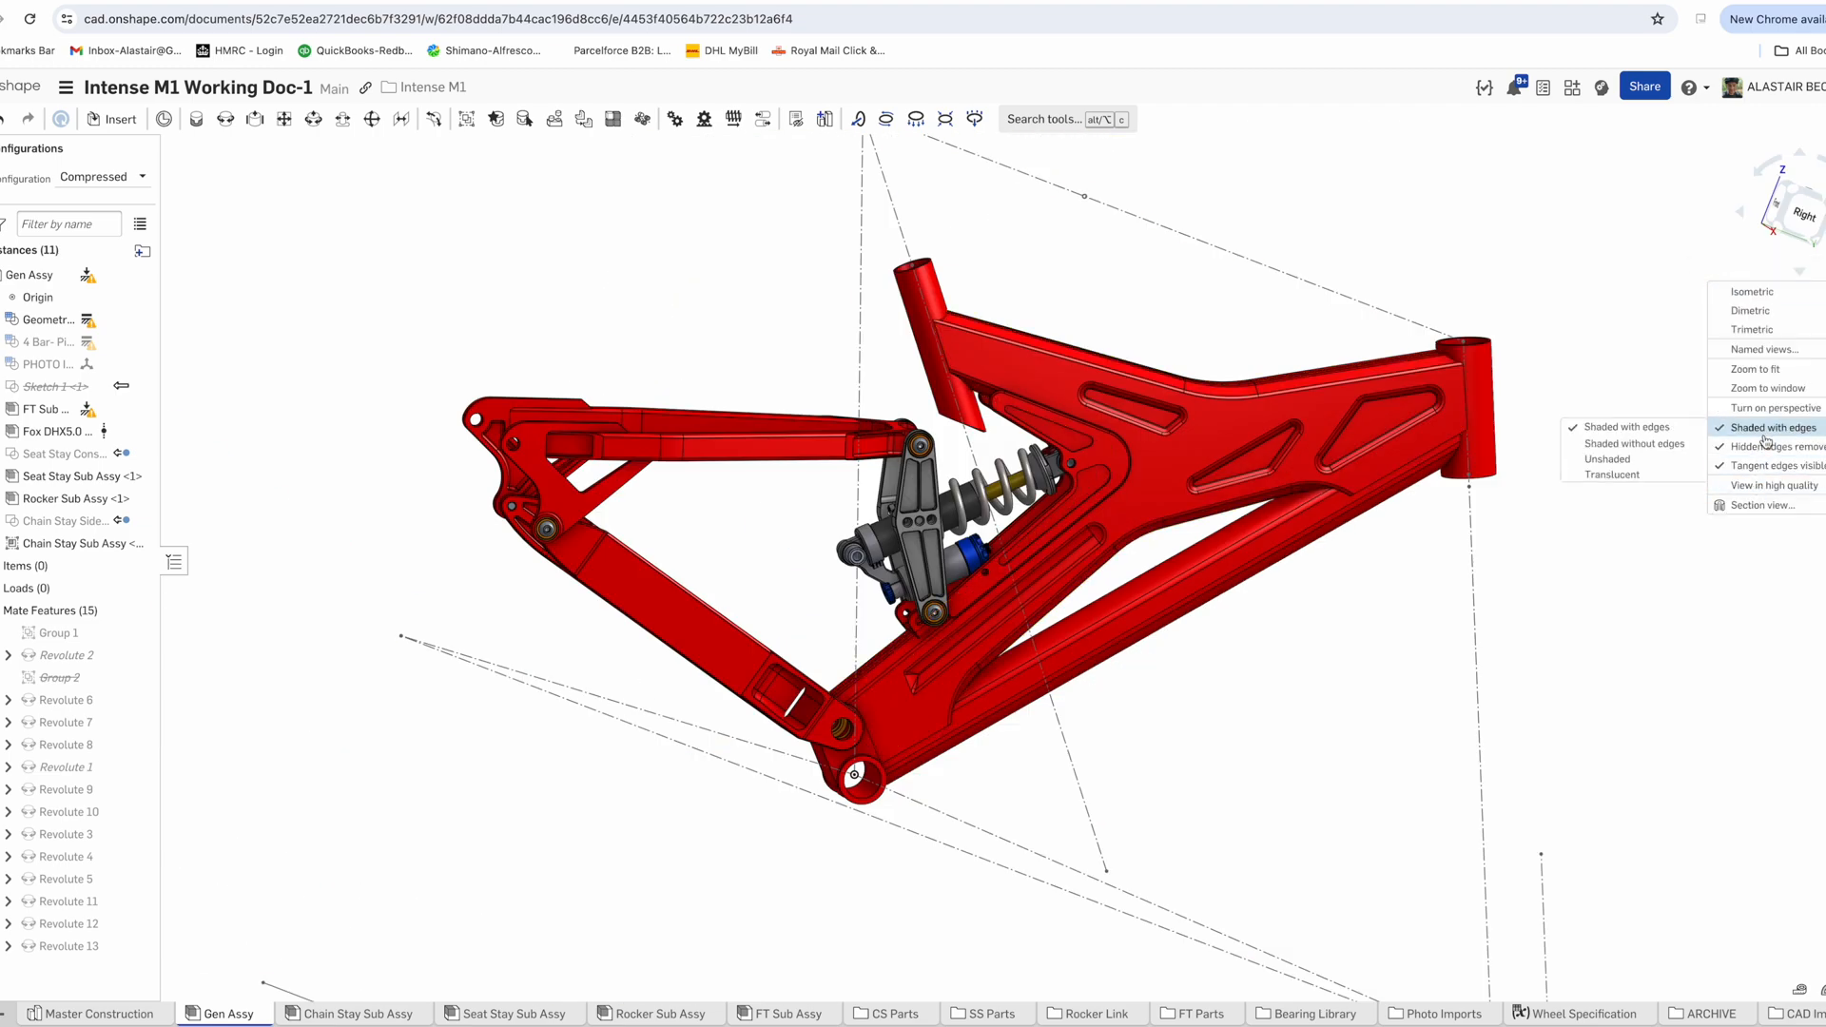
Display the frame shaded without edges and set the assembly configuration to Static
left_click(1628, 443)
mouse_move(1622, 448)
right_mouse_down()
mouse_move(1304, 477)
mouse_move(599, 431)
right_mouse_up()
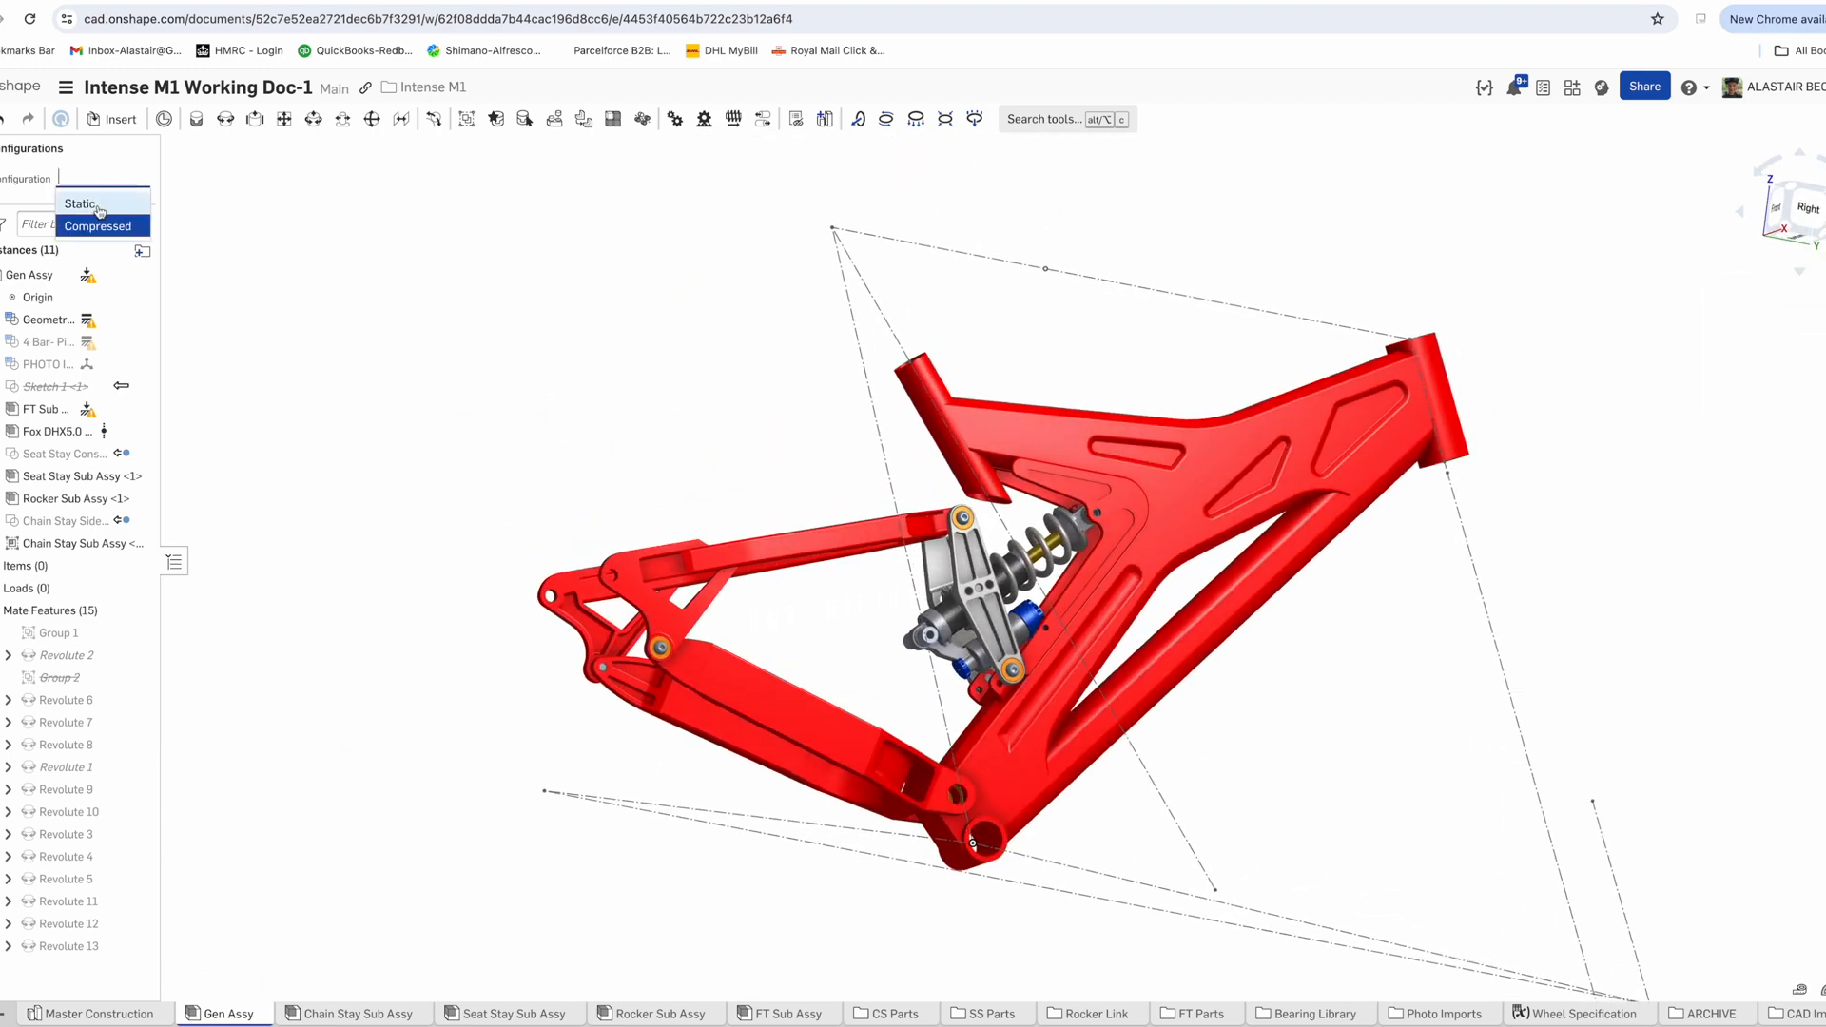
left_click(98, 202)
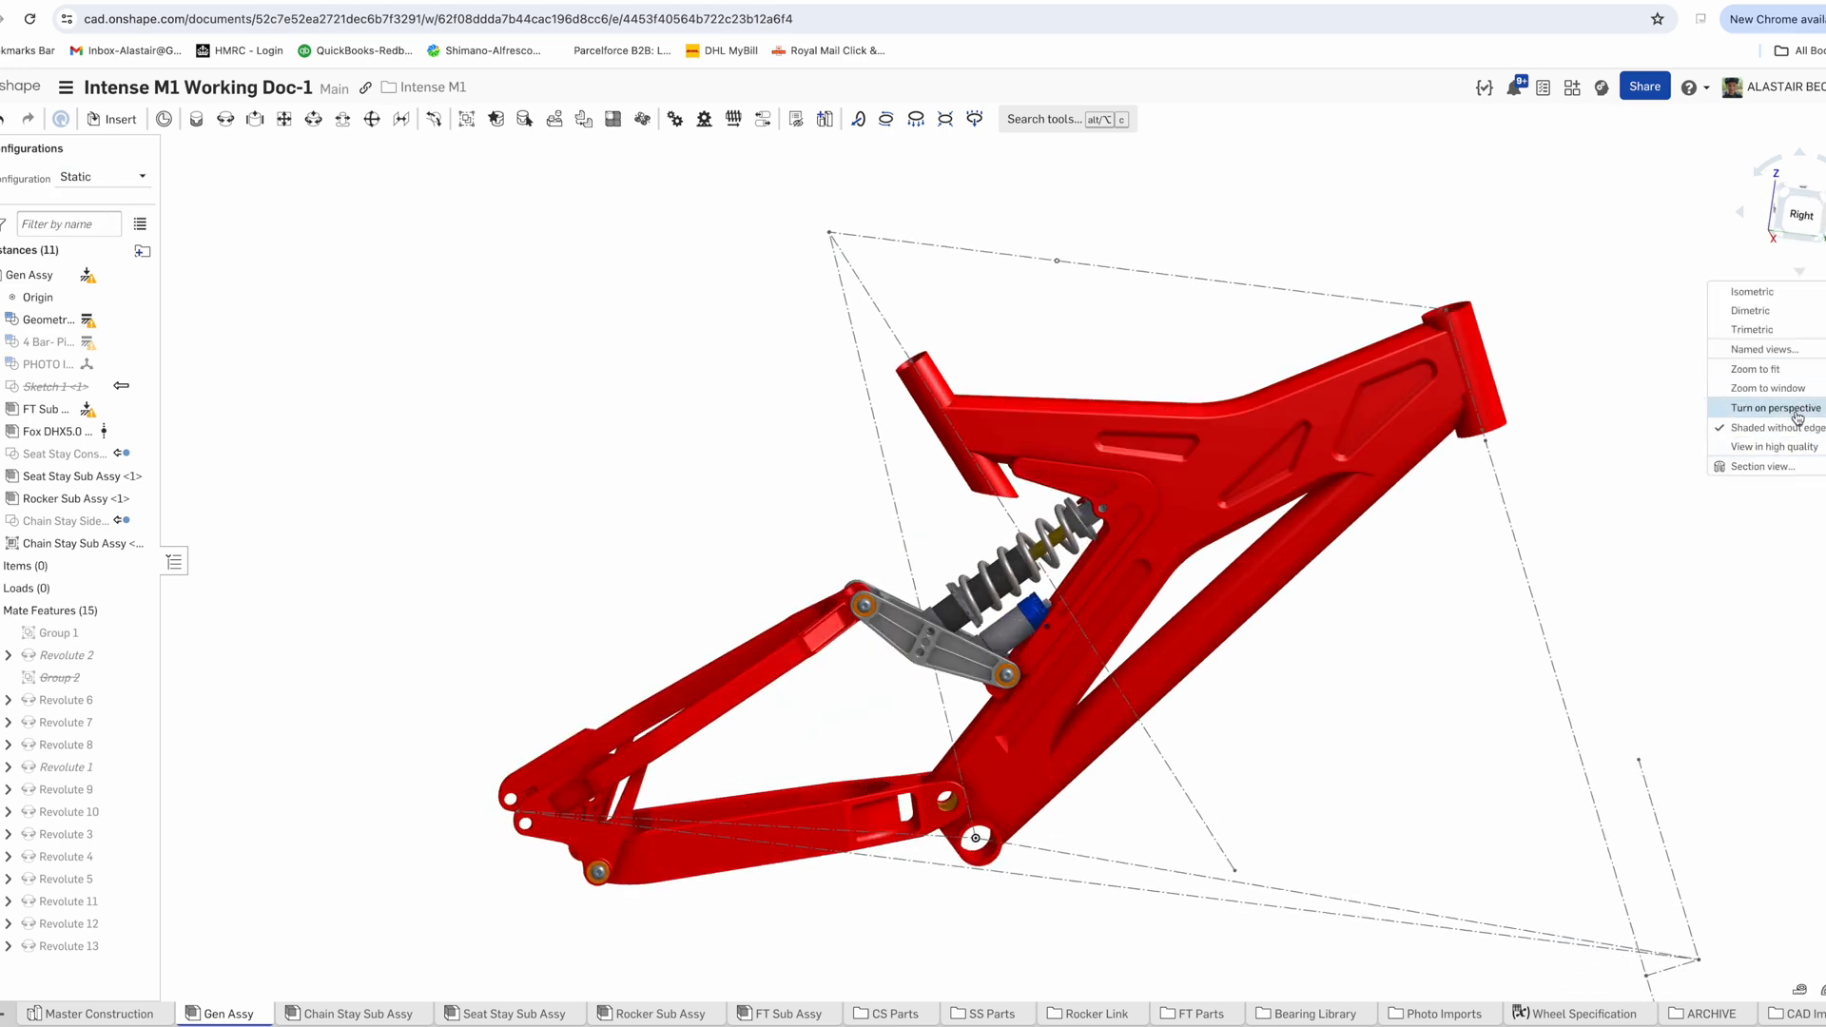
View the frame unshaded from the right side, and restore the Shaded with edges display
left_click(1607, 459)
left_click(1788, 219)
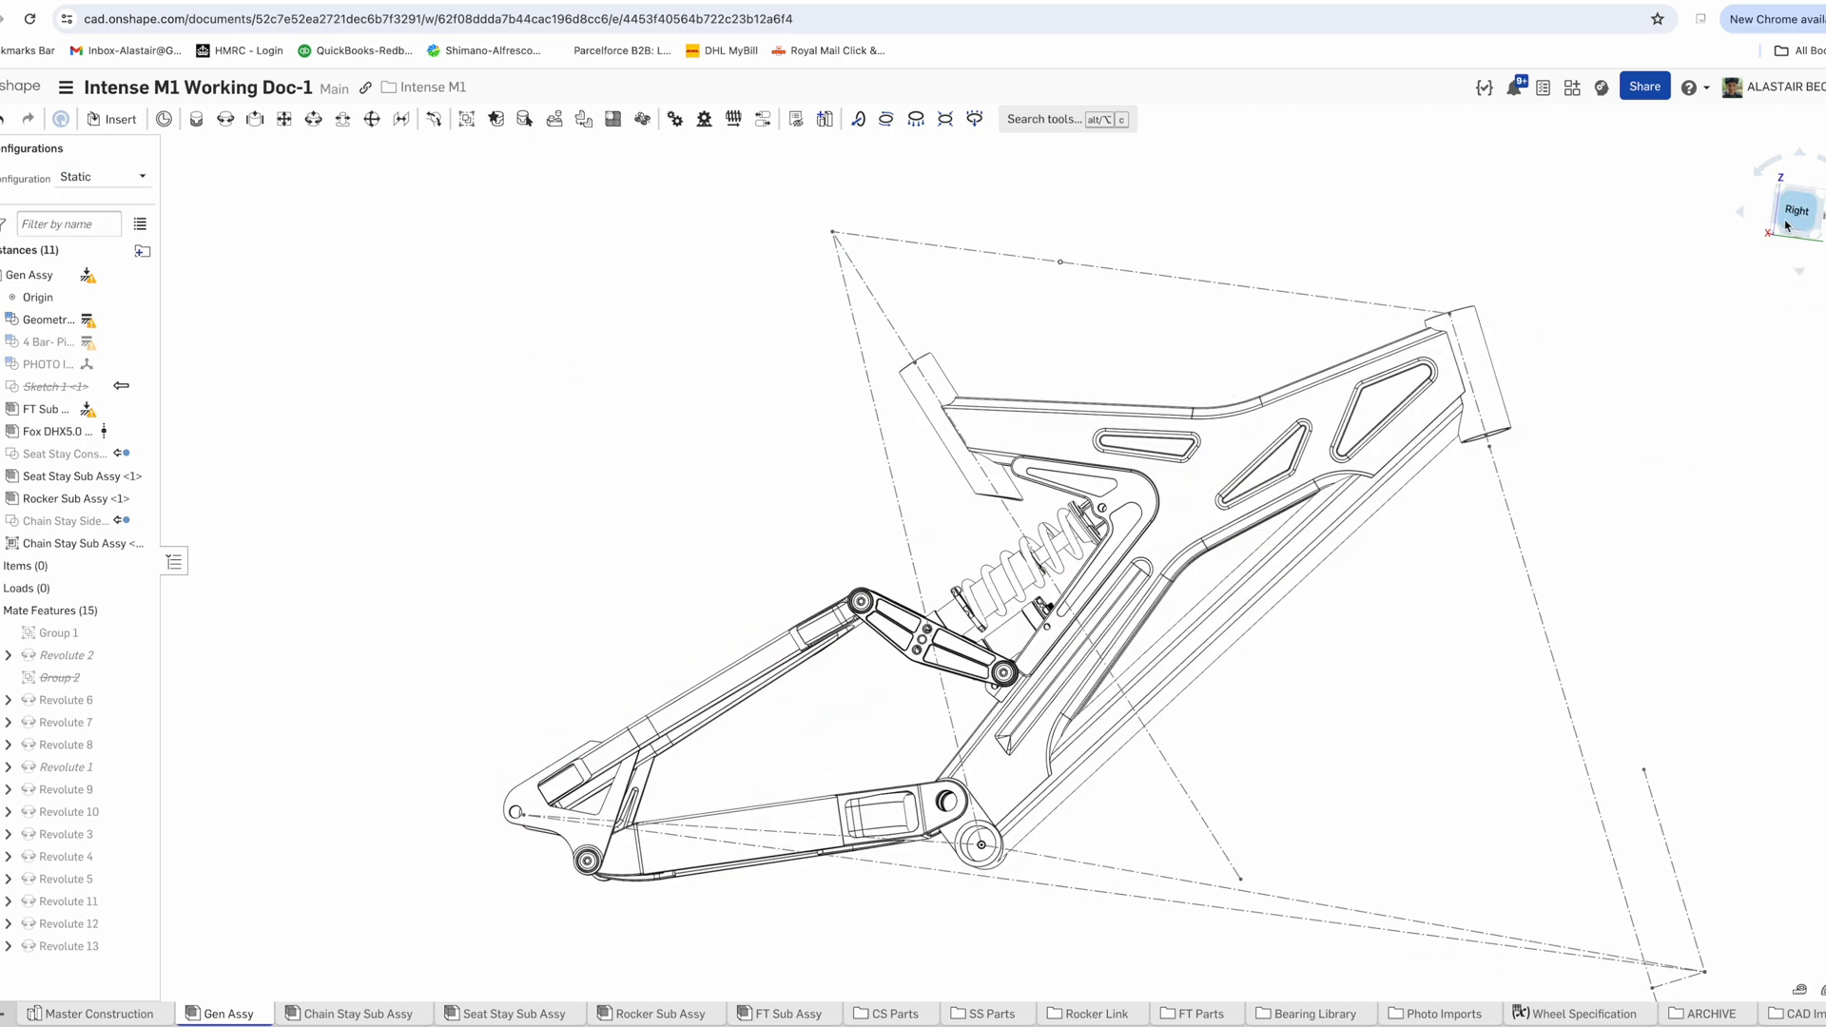
scroll(730, 385, "up", 2)
mouse_move(681, 419)
right_mouse_down()
mouse_move(804, 422)
mouse_move(693, 419)
right_mouse_up()
key("shift+4")
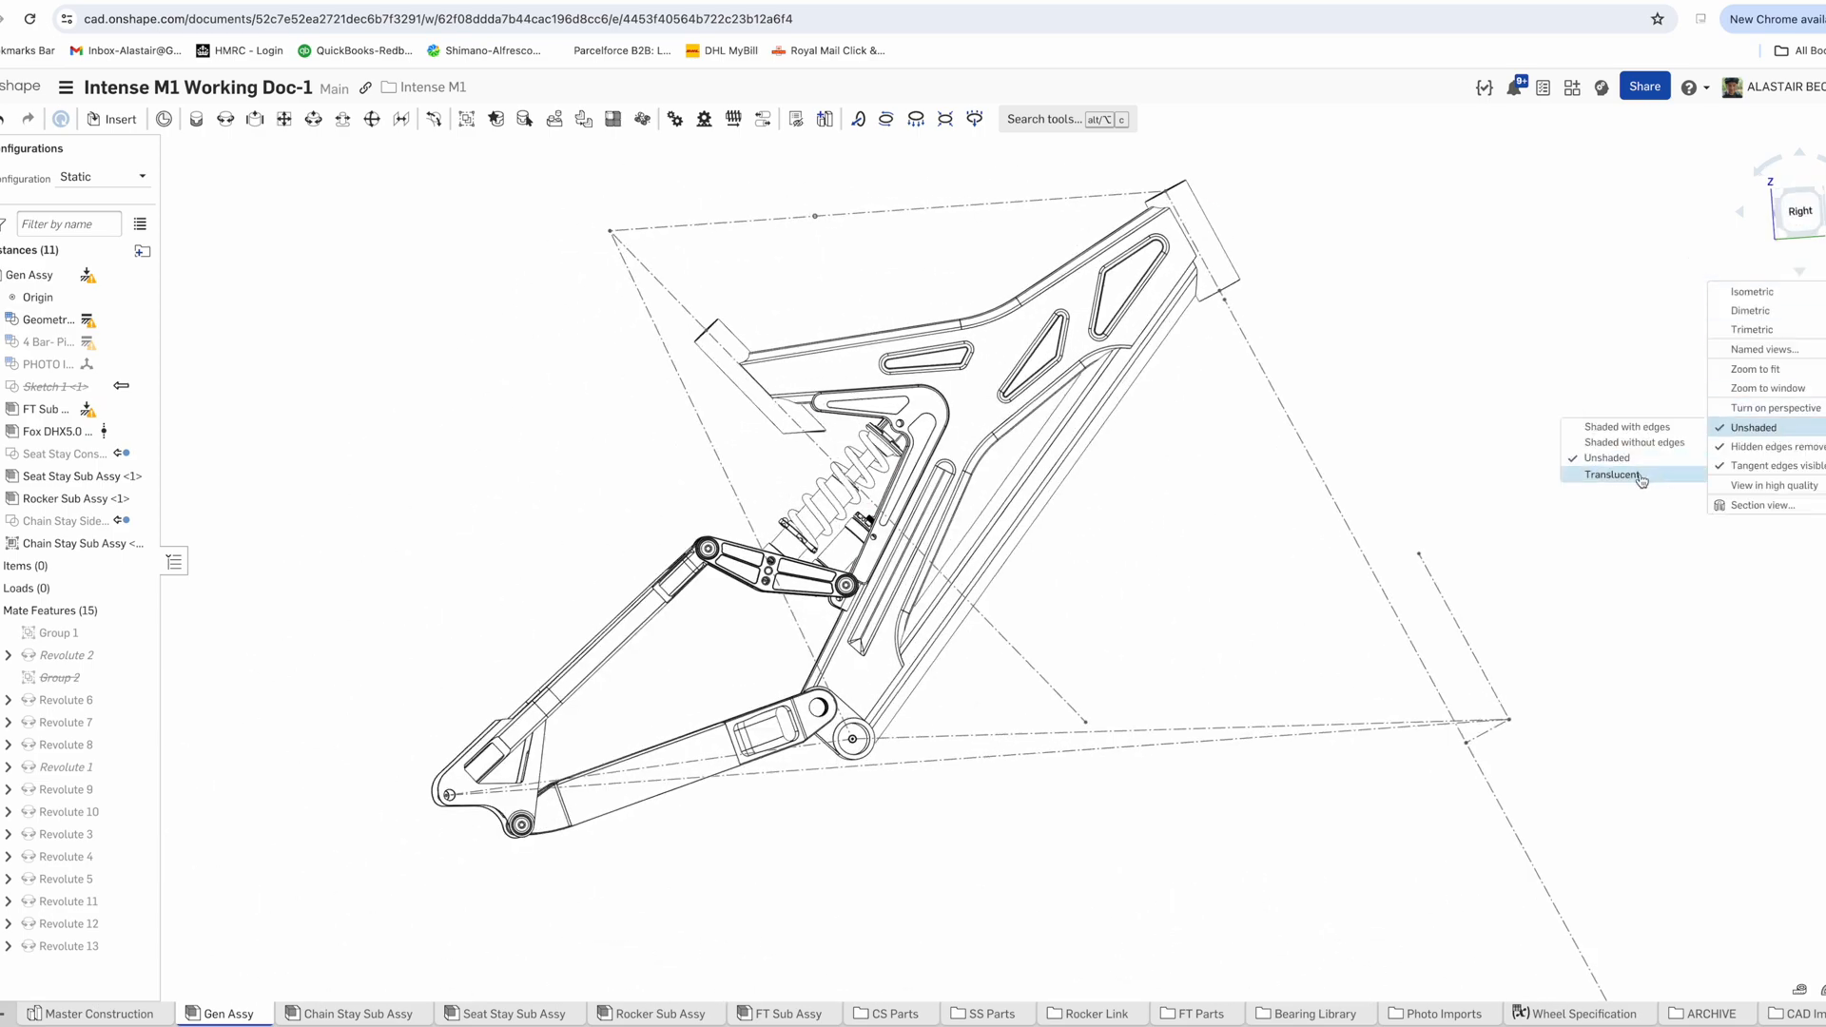
left_click(1622, 428)
scroll(869, 725, "down", 2)
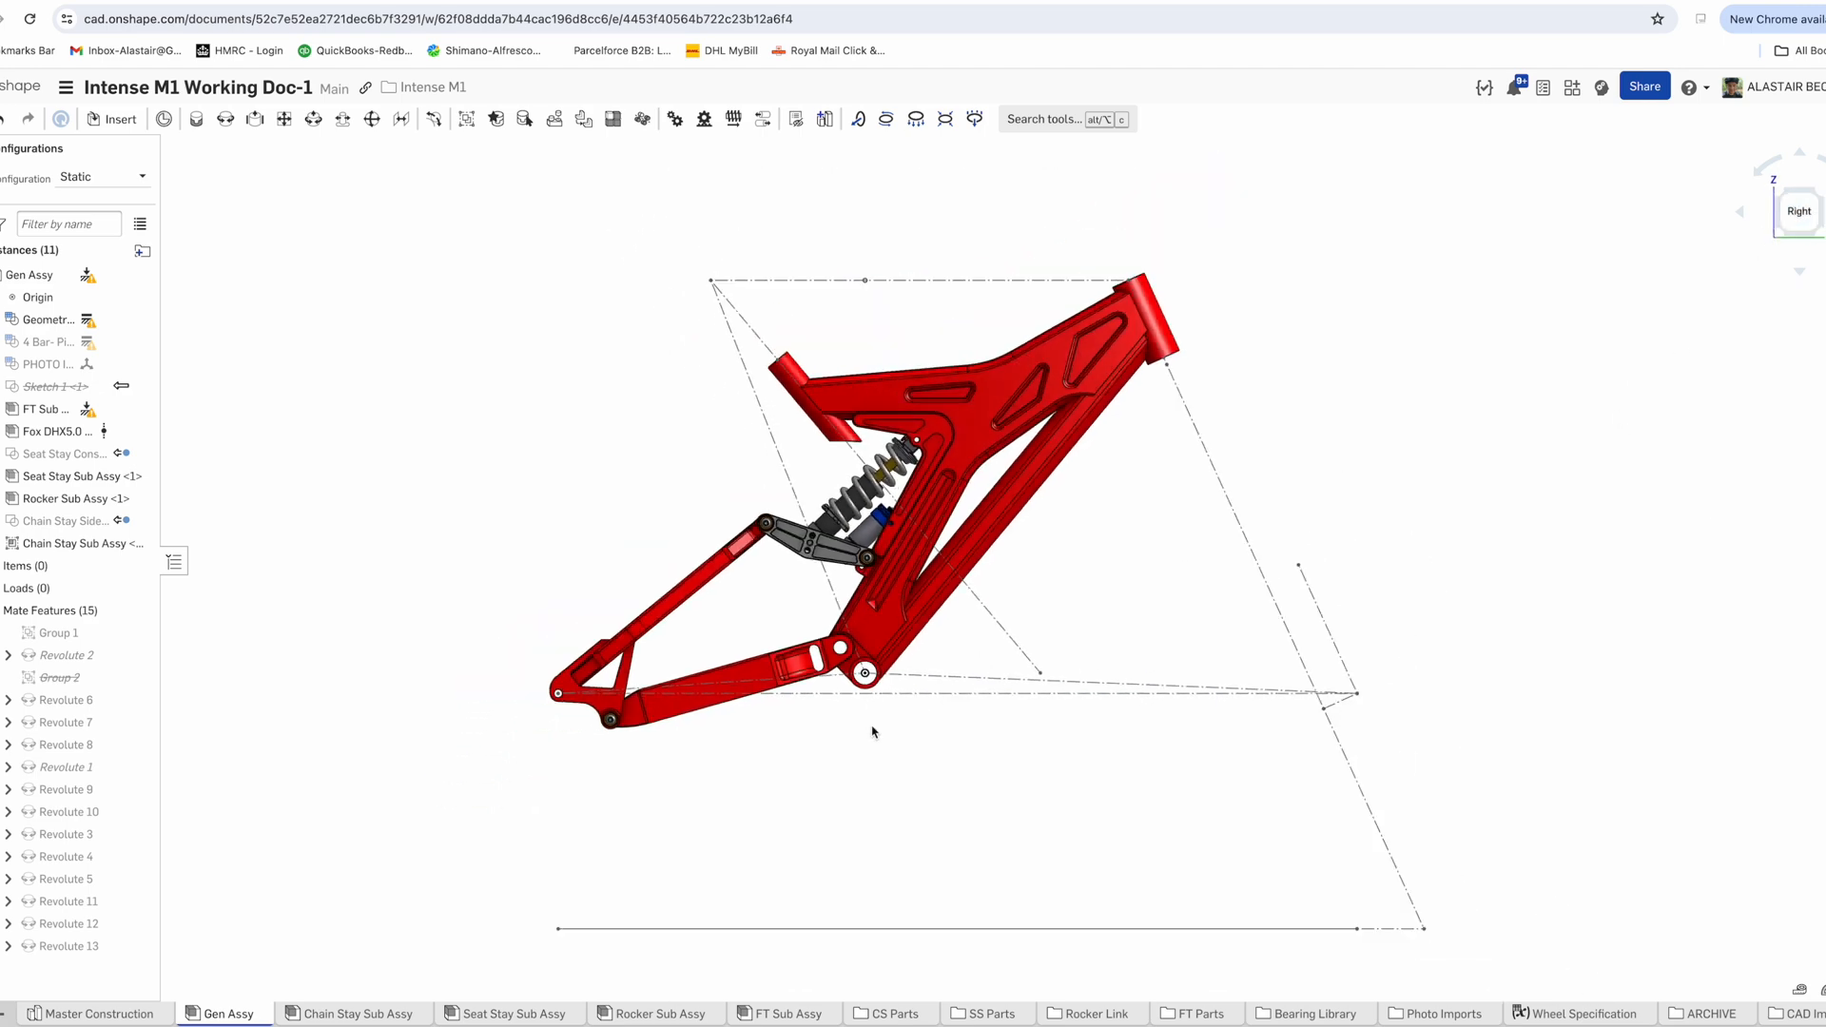